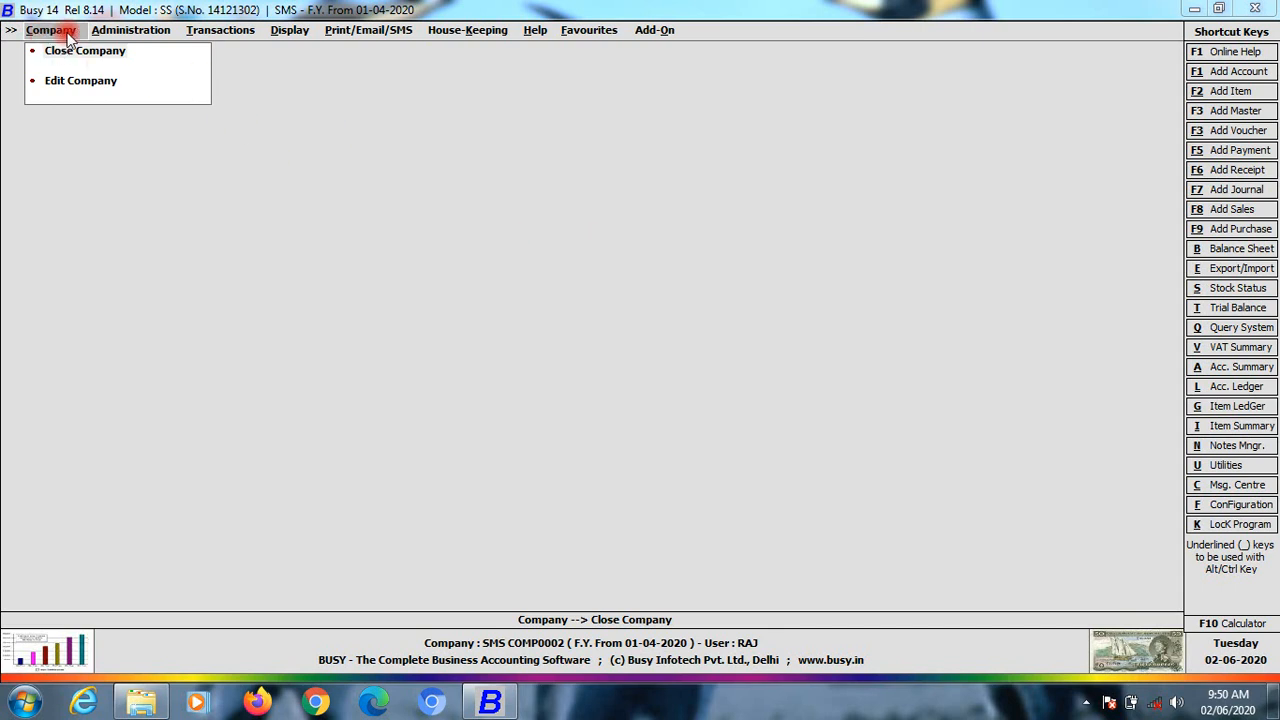
Browse the Administration, Transactions, Display, Printing, Housekeeping, Help, Favourites and Add-ons menus
click(129, 35)
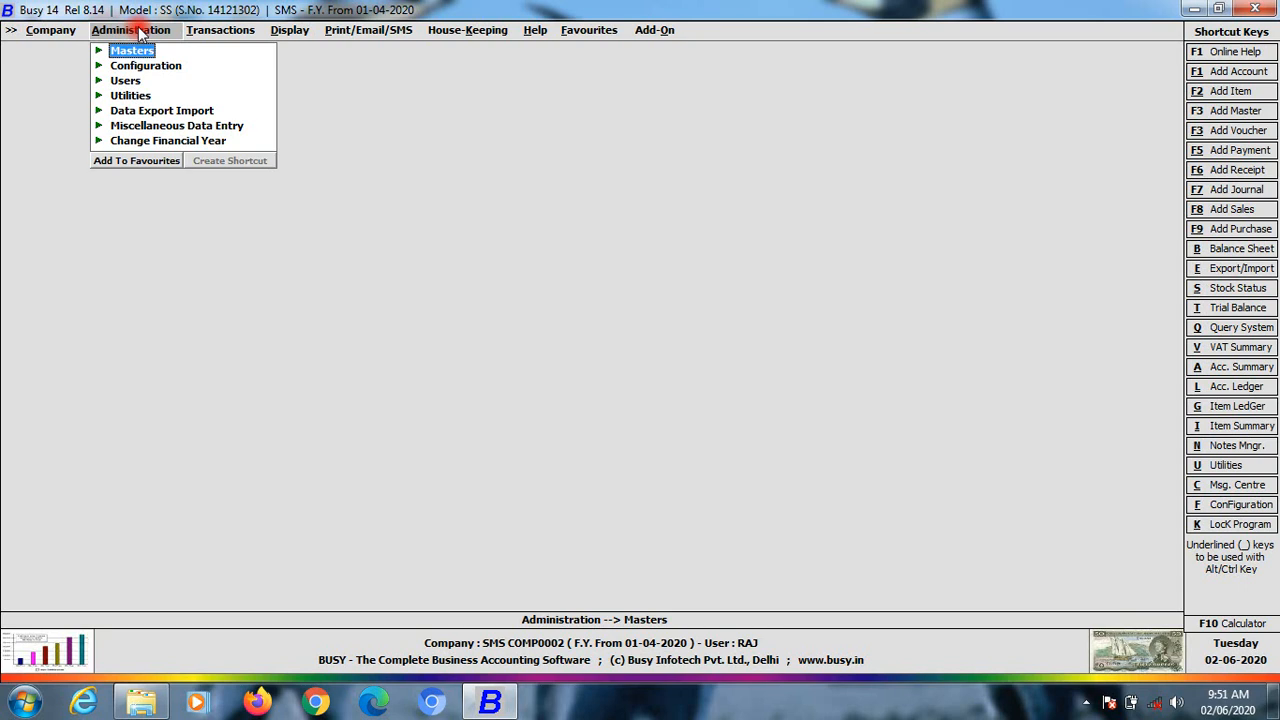
click(254, 32)
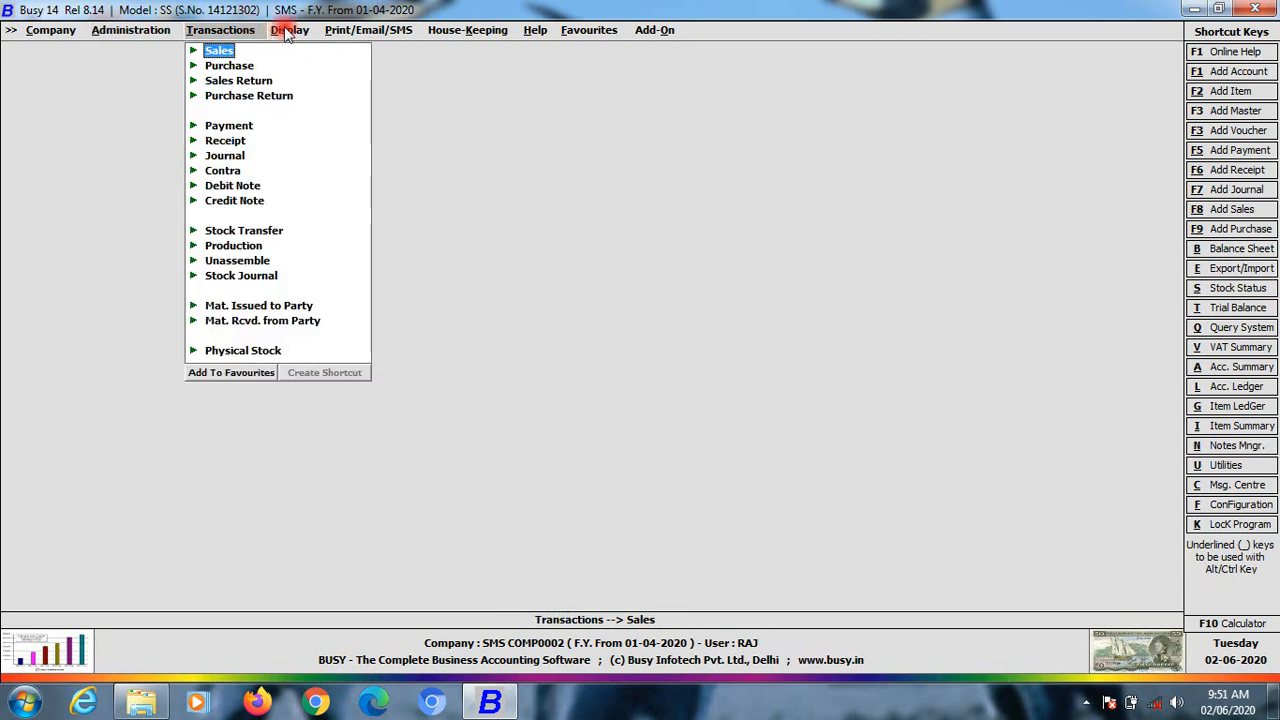
click(287, 32)
click(365, 32)
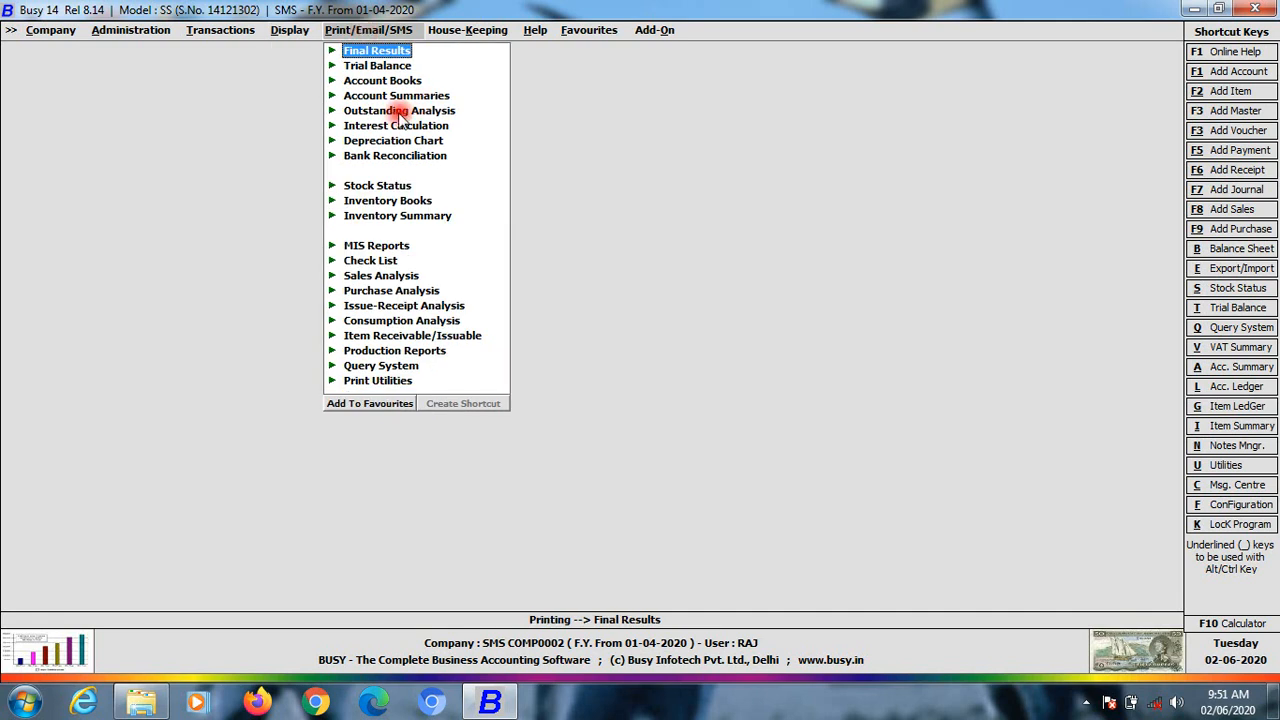
click(450, 30)
click(536, 31)
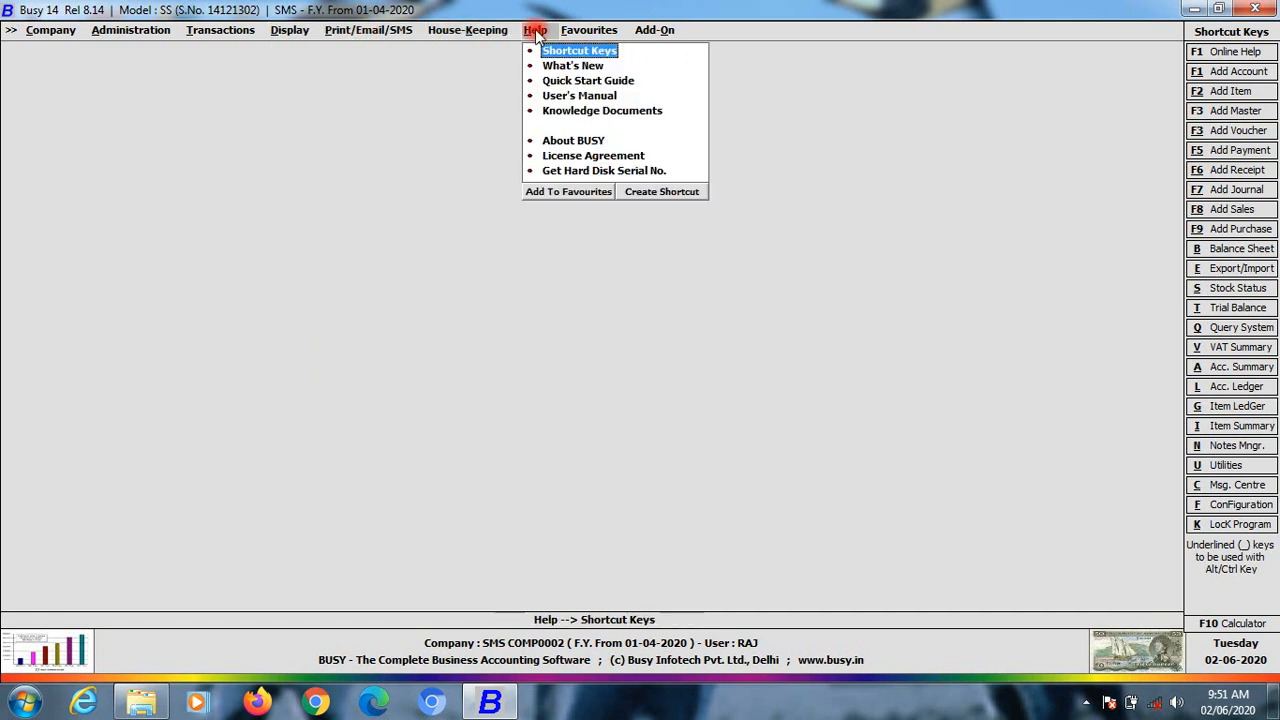
click(594, 30)
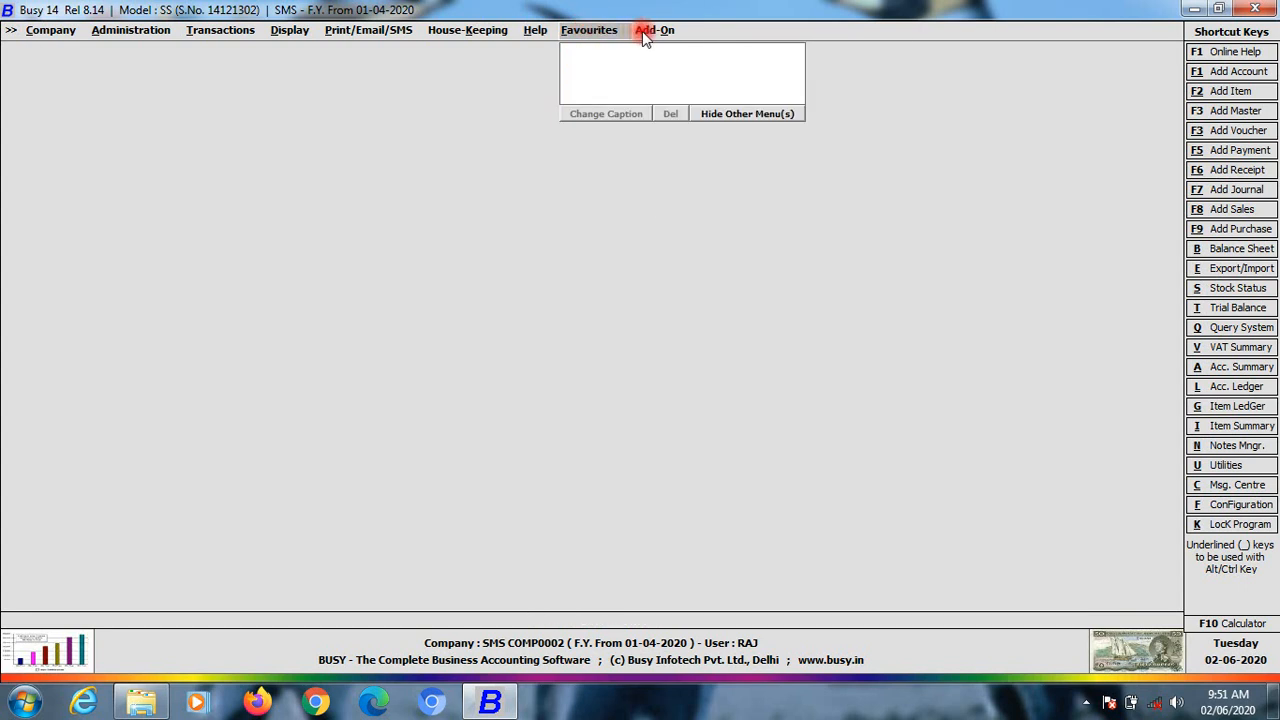
click(642, 31)
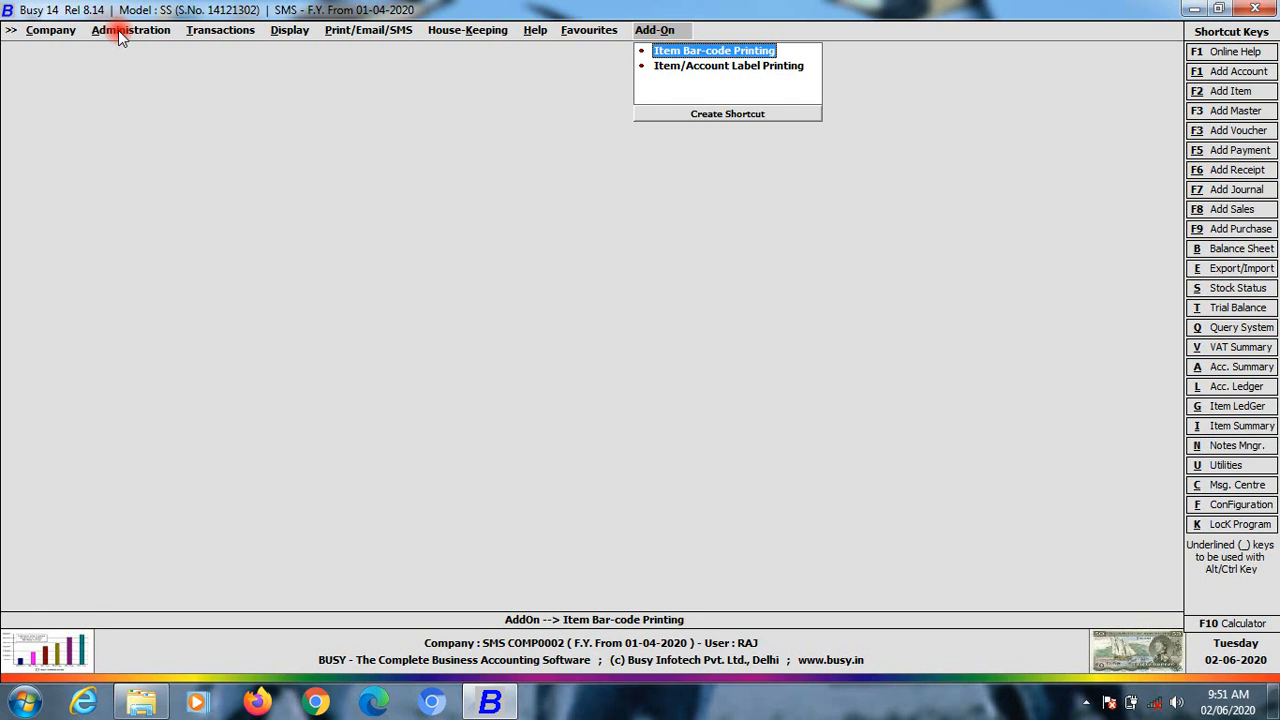
Close the open SMS company and exit Busy 14
click(58, 31)
click(62, 51)
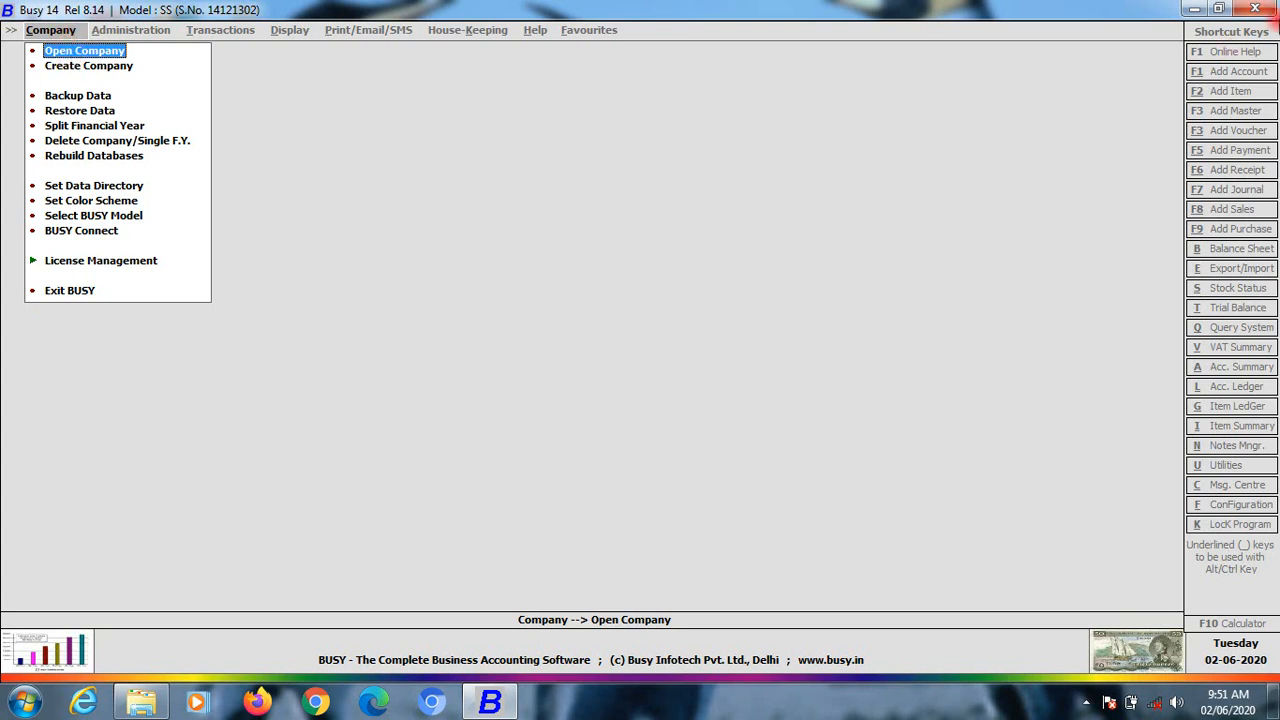
click(1268, 10)
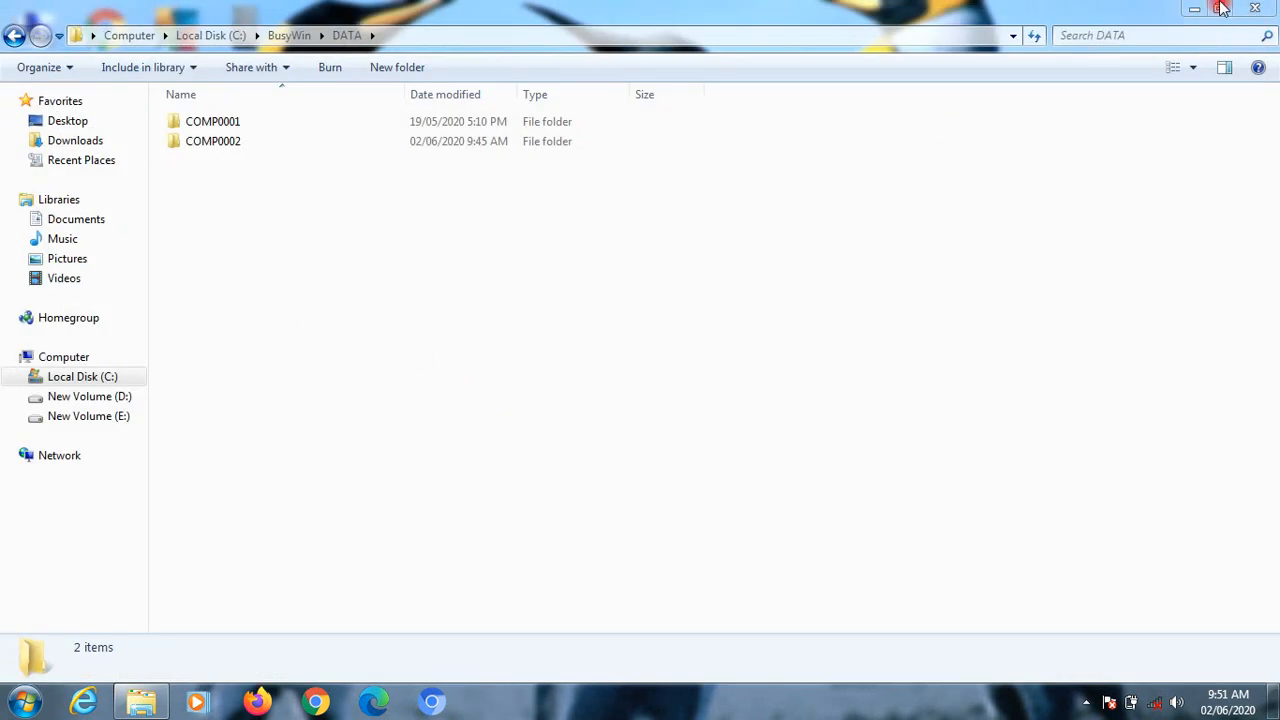
Close the DATA folder window, relaunch Busy 14 and dismiss the dongle security notice
click(1245, 8)
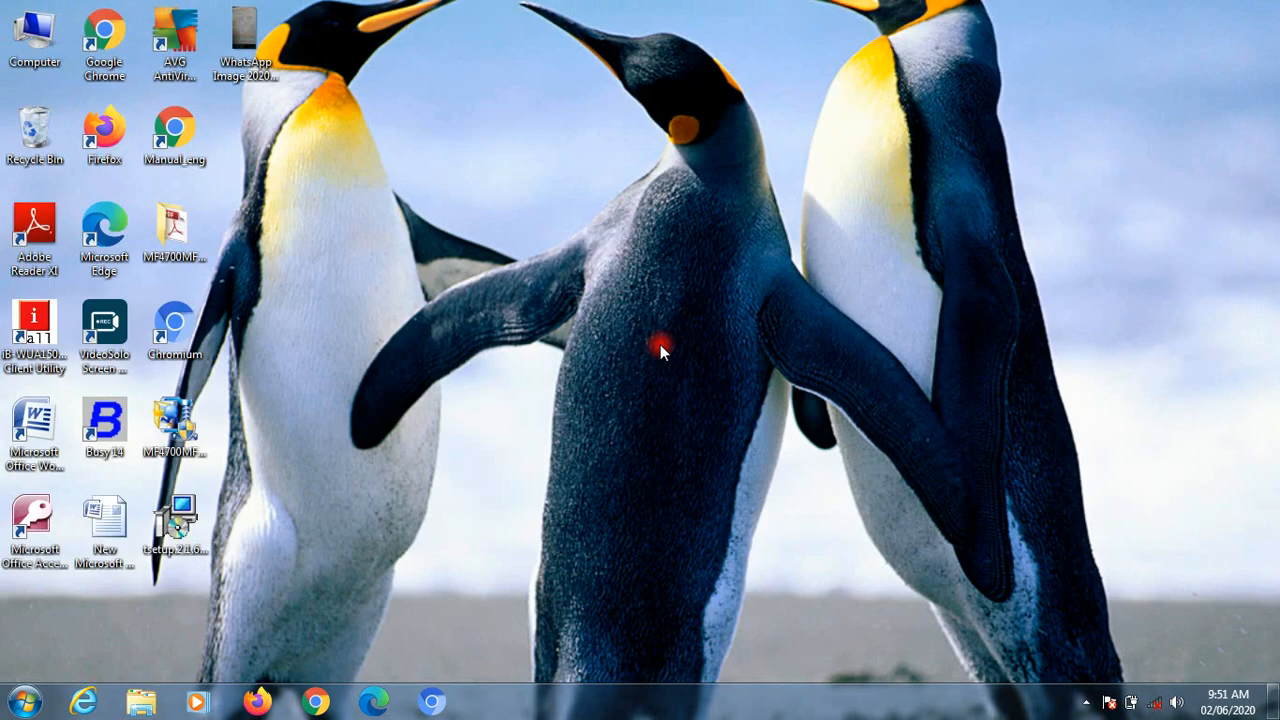
double_click(104, 421)
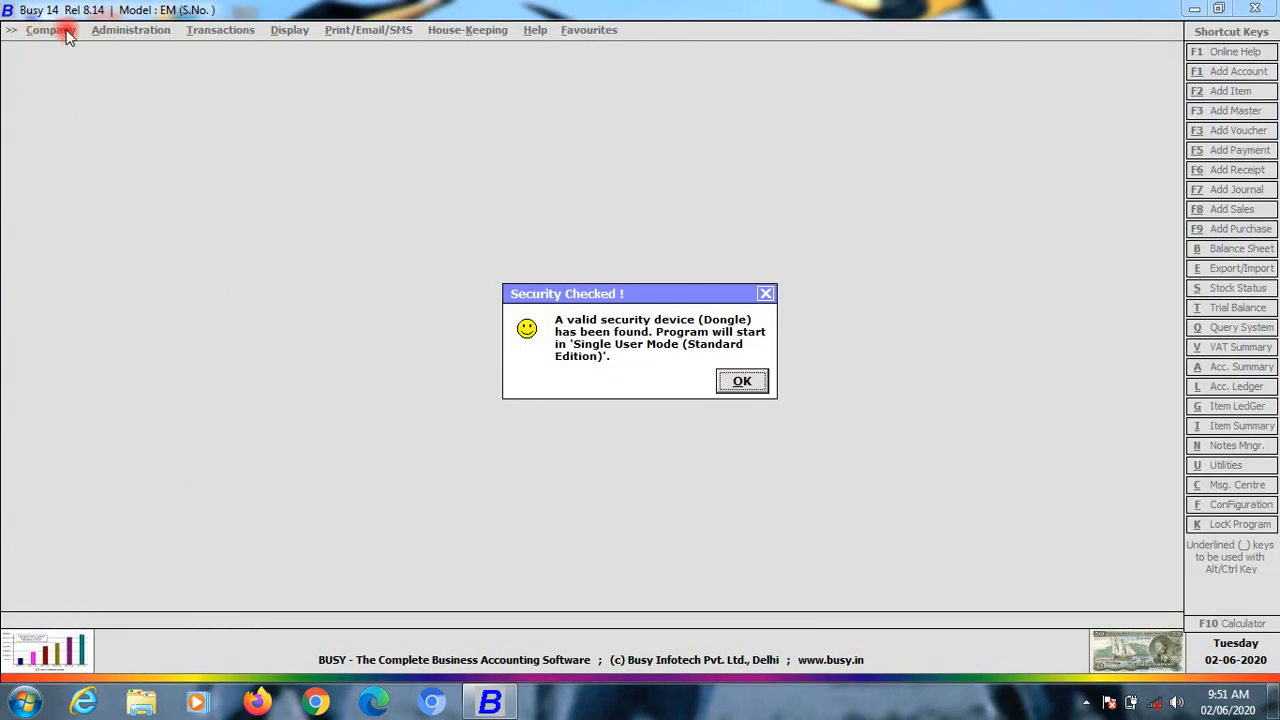
click(742, 380)
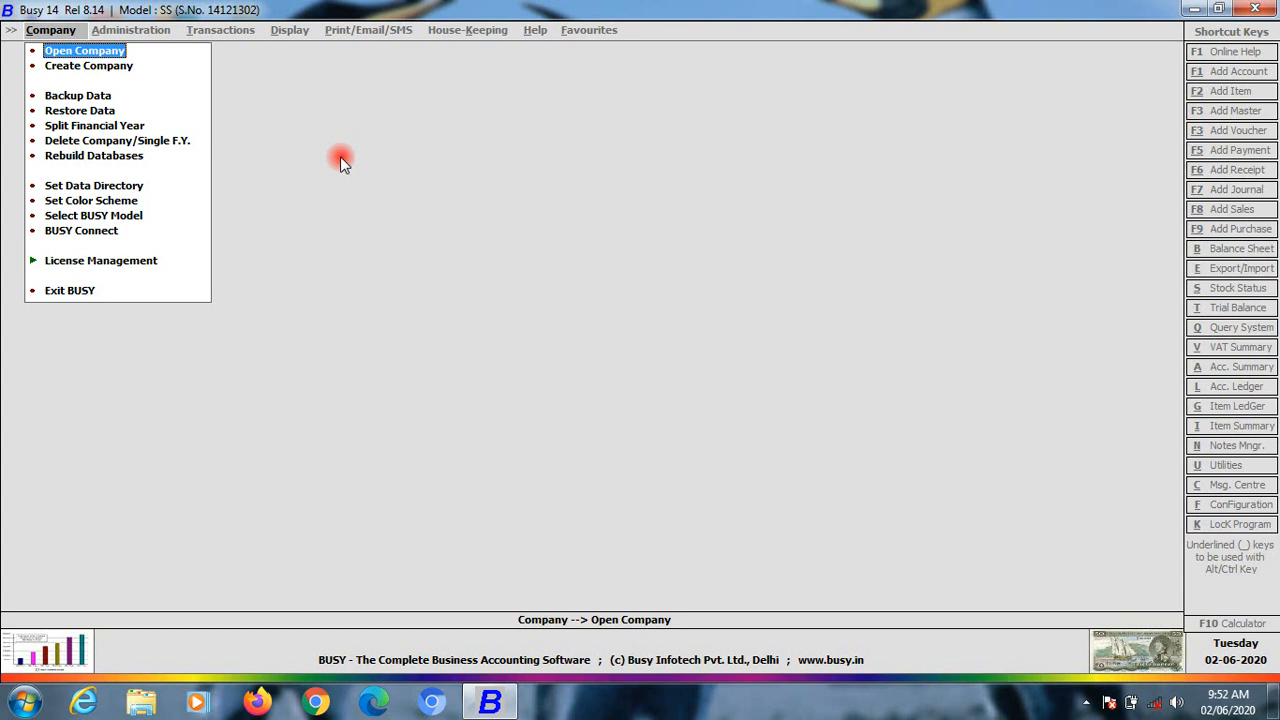
key(Up)
key(Up)
key(Up)
key(Up)
key(Up)
key(Up)
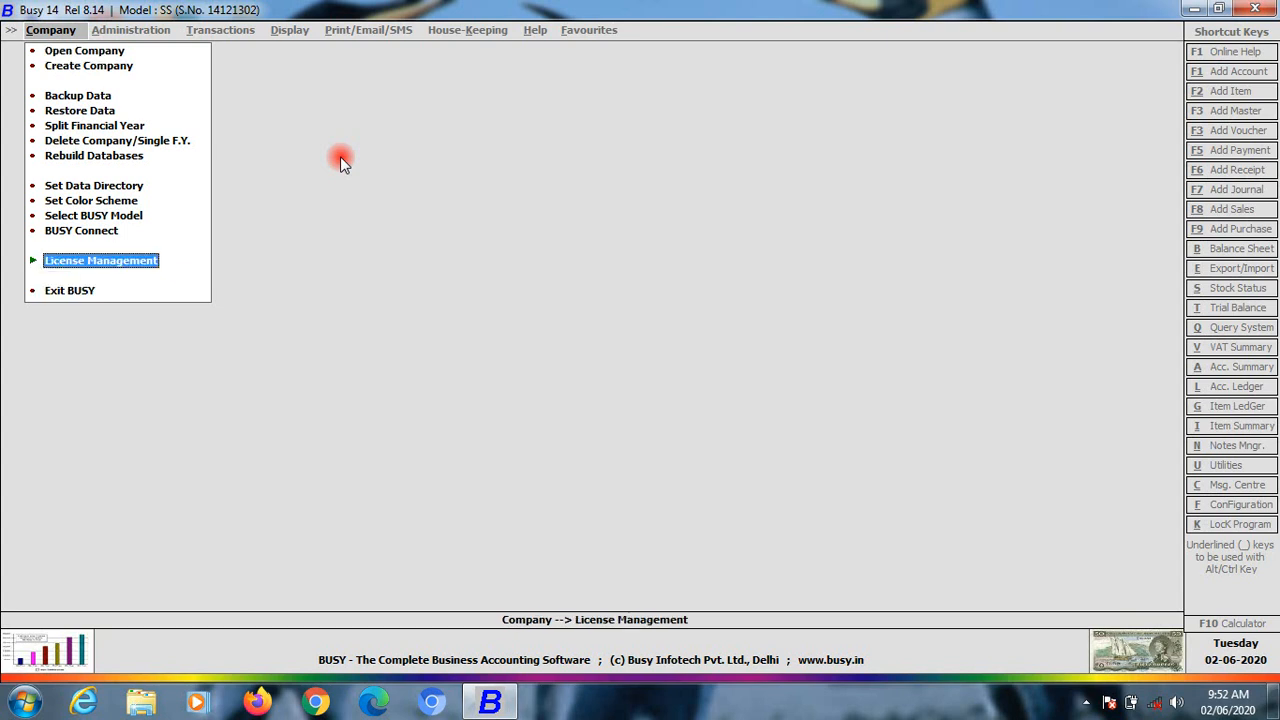
key(Up)
key(Up)
key(Up)
key(Up)
key(Up)
key(Up)
key(Up)
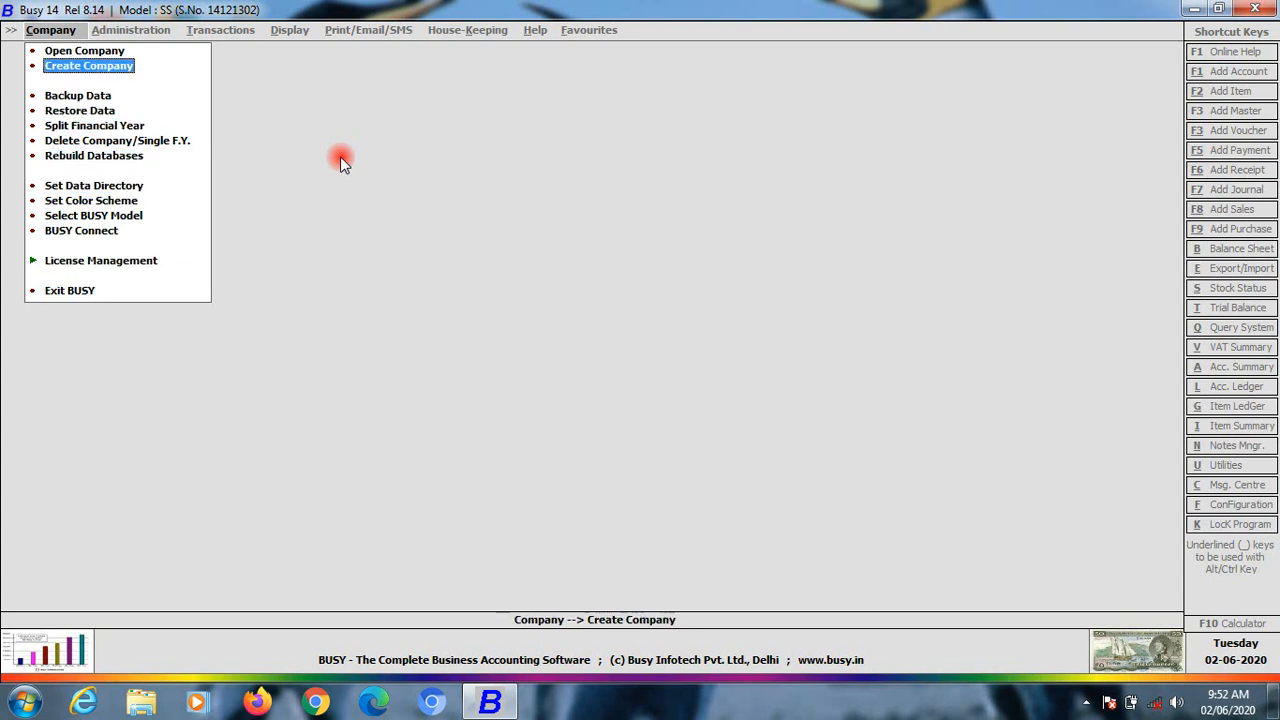
key(Down)
key(Down)
key(Down)
key(Down)
key(Down)
key(Down)
key(Down)
key(Down)
key(Down)
key(Down)
key(Down)
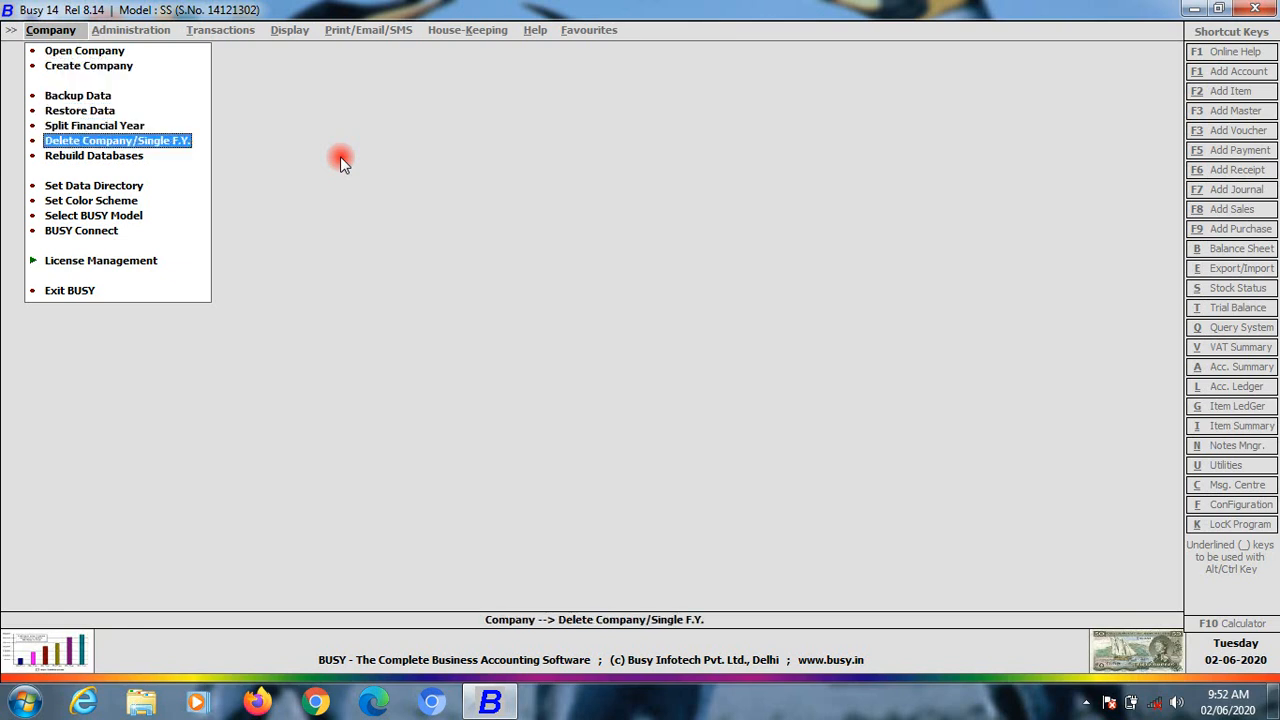
key(Down)
key(Up)
key(Up)
key(Up)
key(Up)
key(Up)
key(Up)
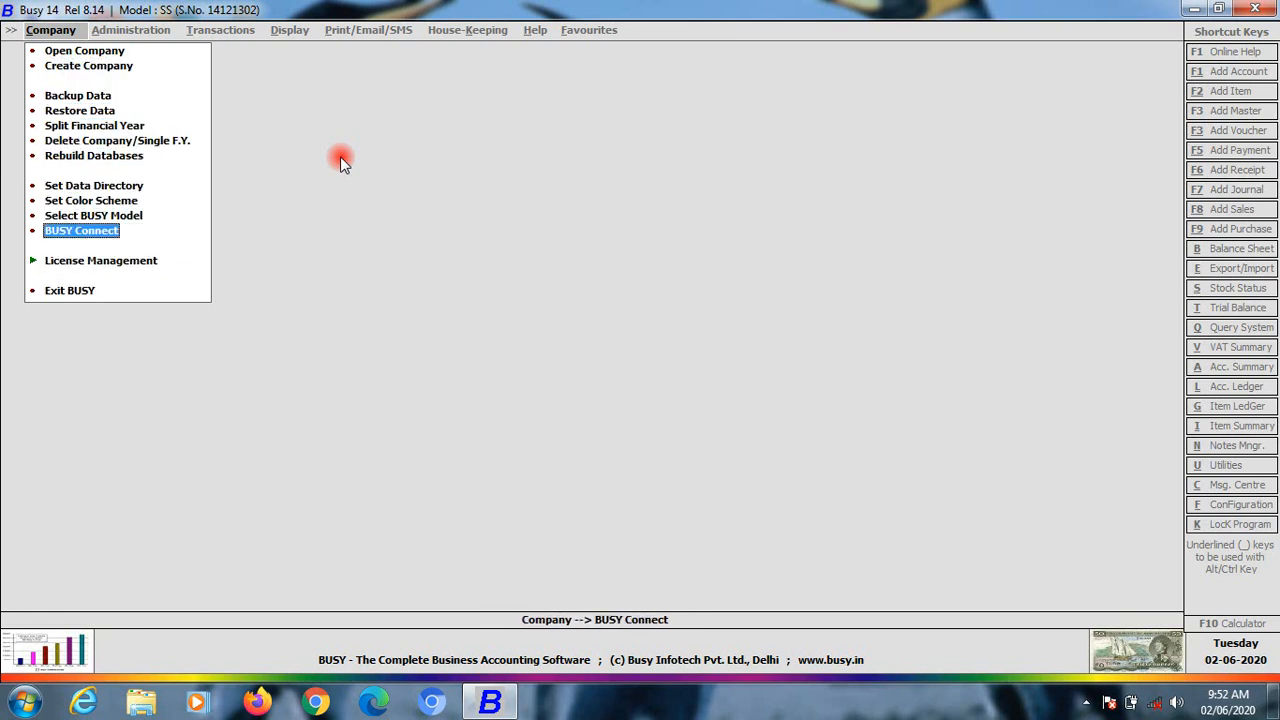
key(Up)
key(Up)
key(Up)
key(Up)
key(Up)
key(Up)
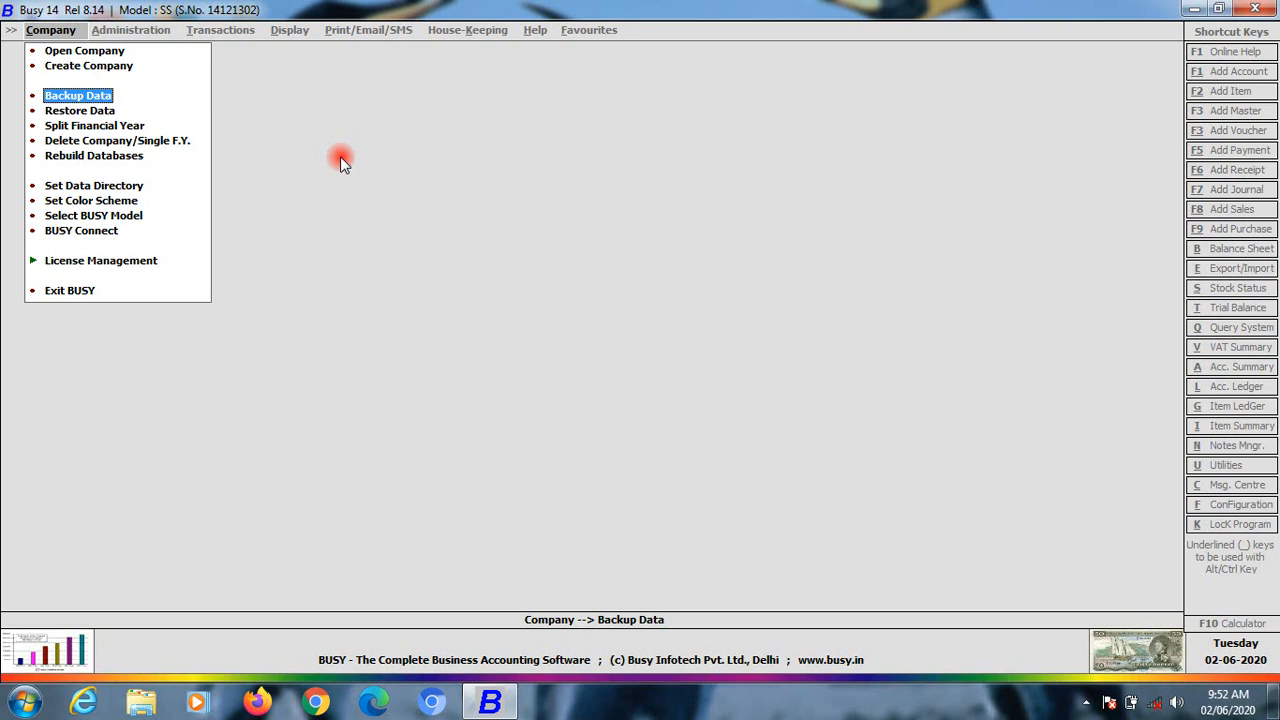
key(Down)
key(Up)
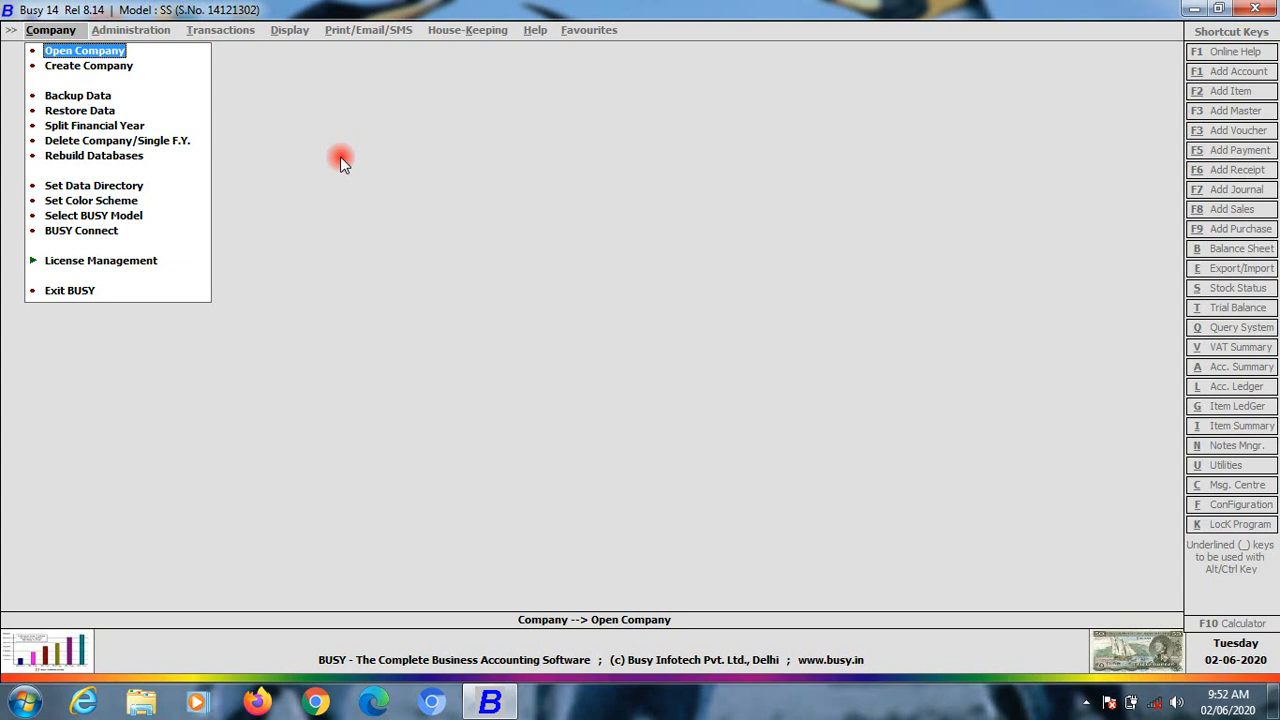
key(Down)
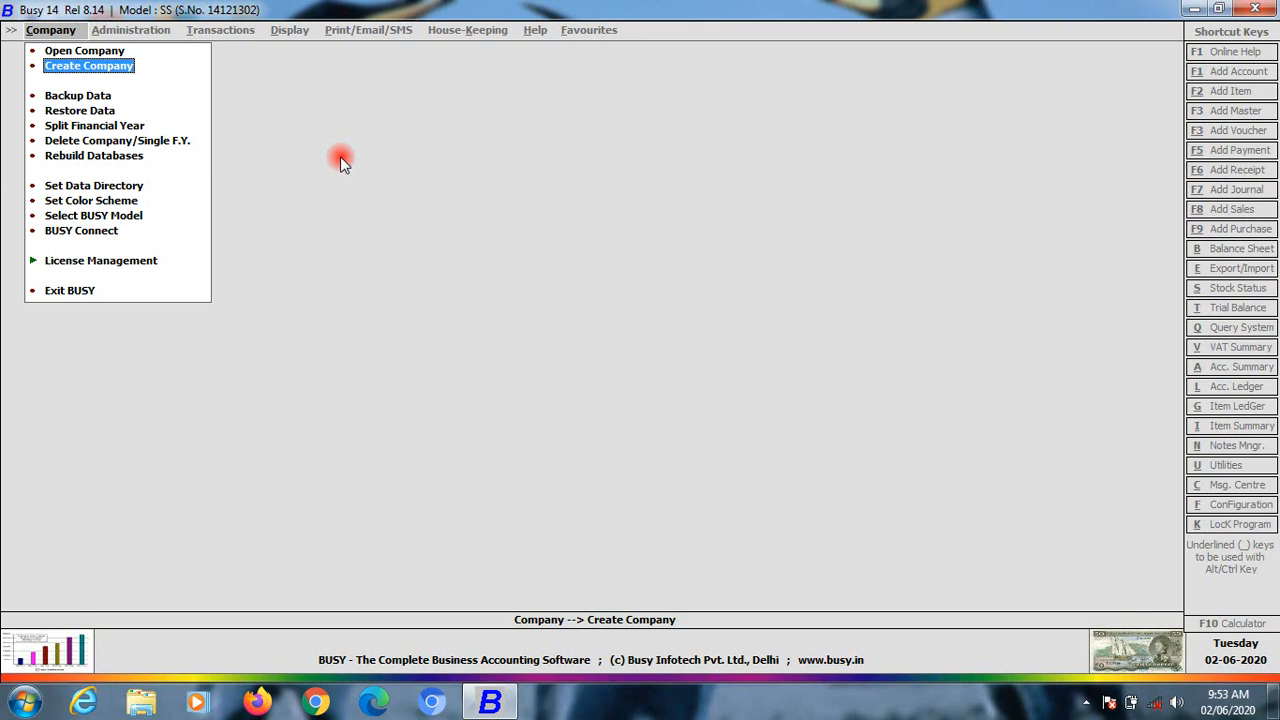
key(Down)
key(Down)
key(Up)
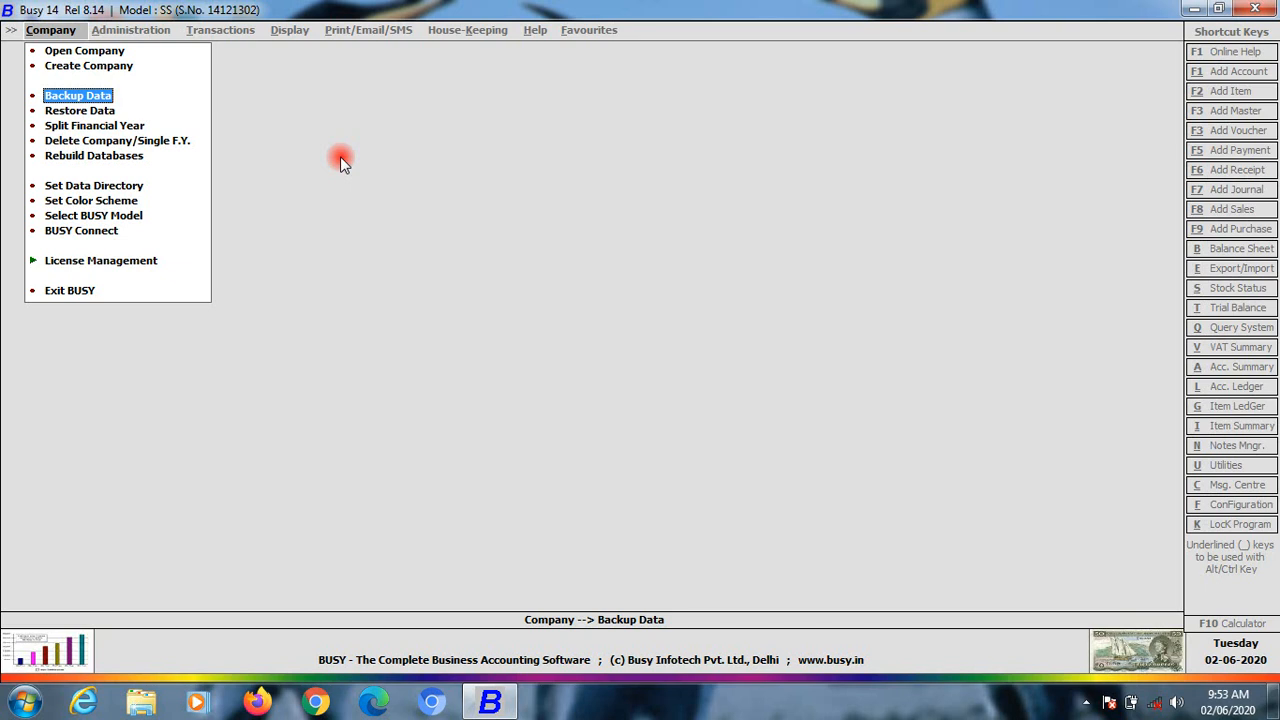
key(Return)
key(Down)
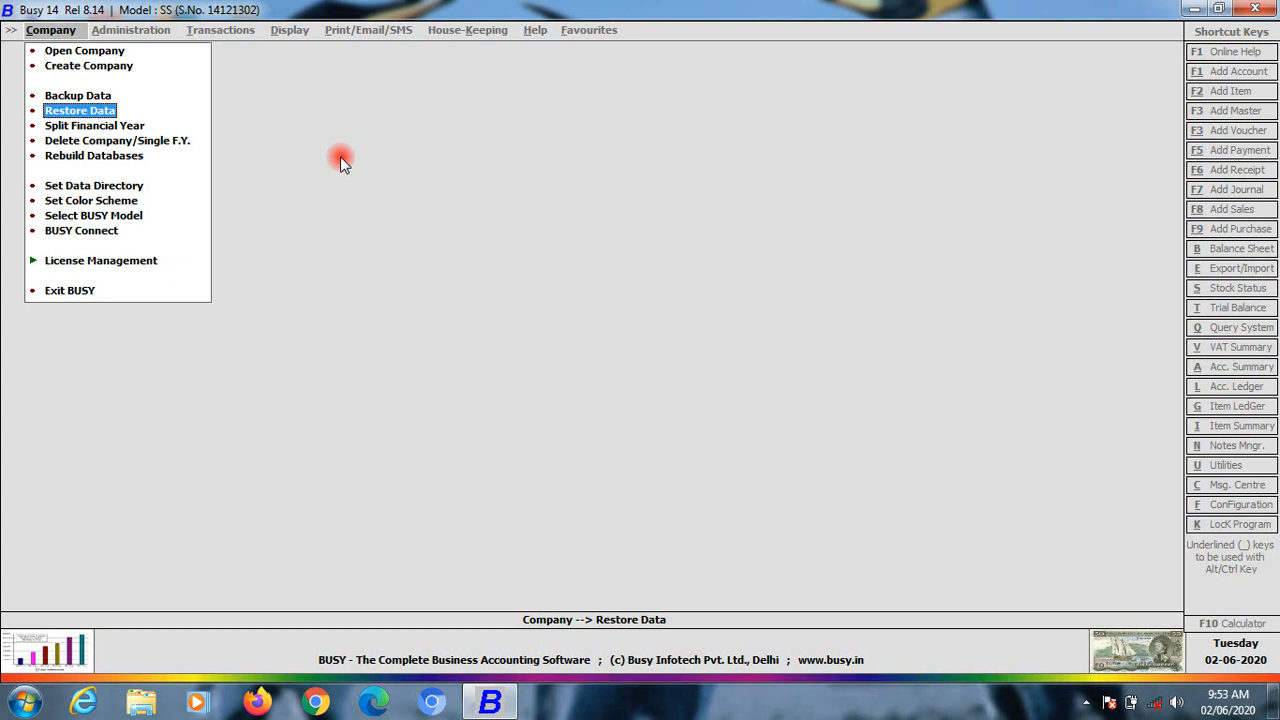
Move through the Company menu to Open Company and bring up the Sample/SMS company list
key(Up)
key(Down)
key(Down)
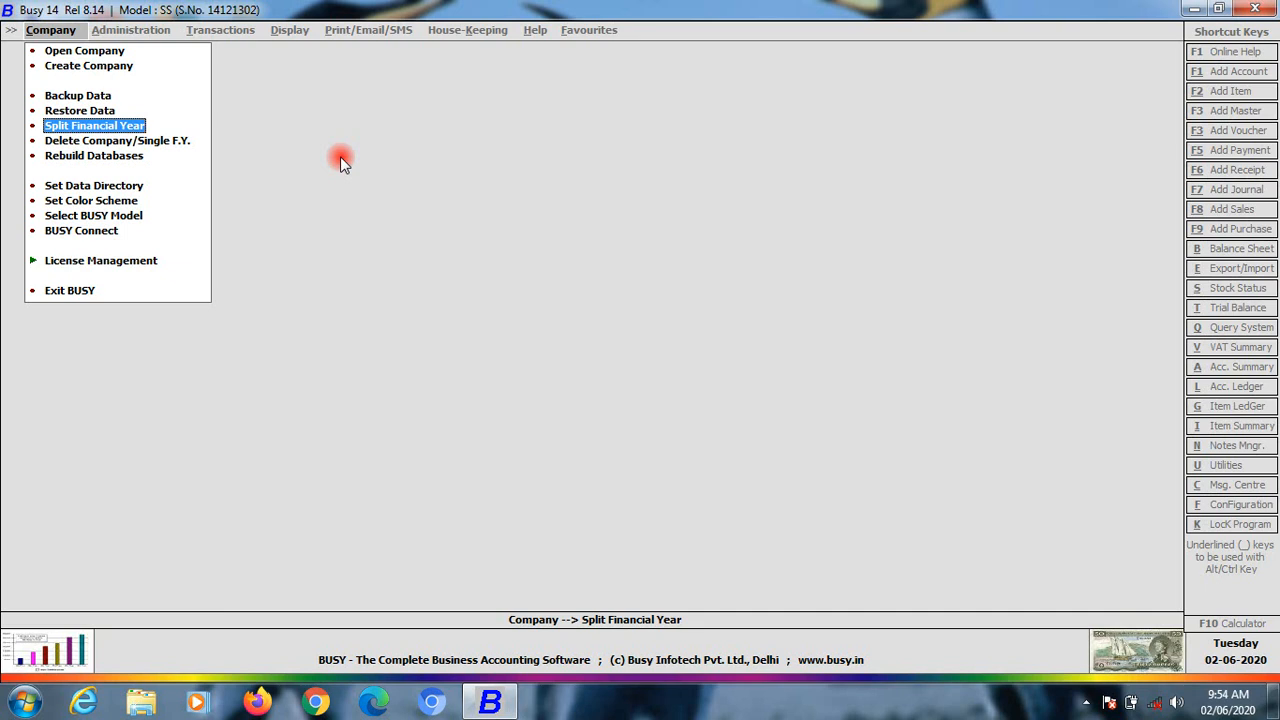
key(Down)
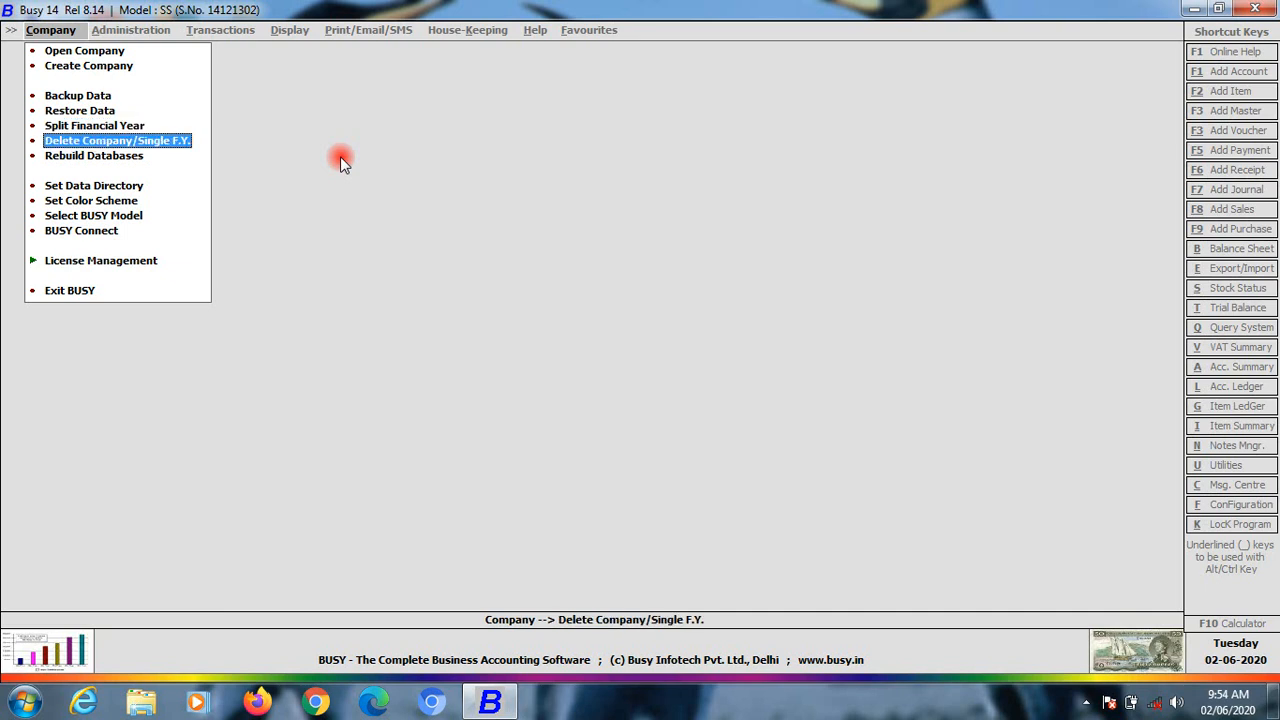
key(Up)
key(Up)
key(Up)
key(Up)
key(Up)
key(Up)
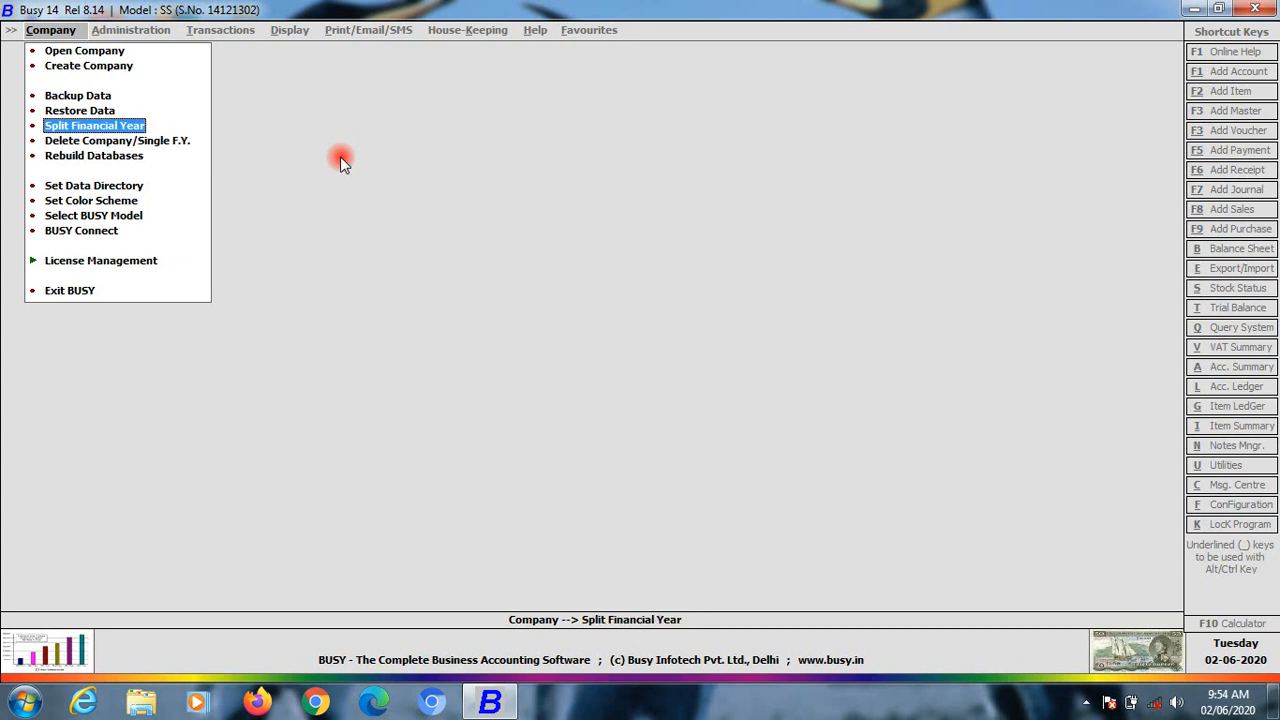
key(Down)
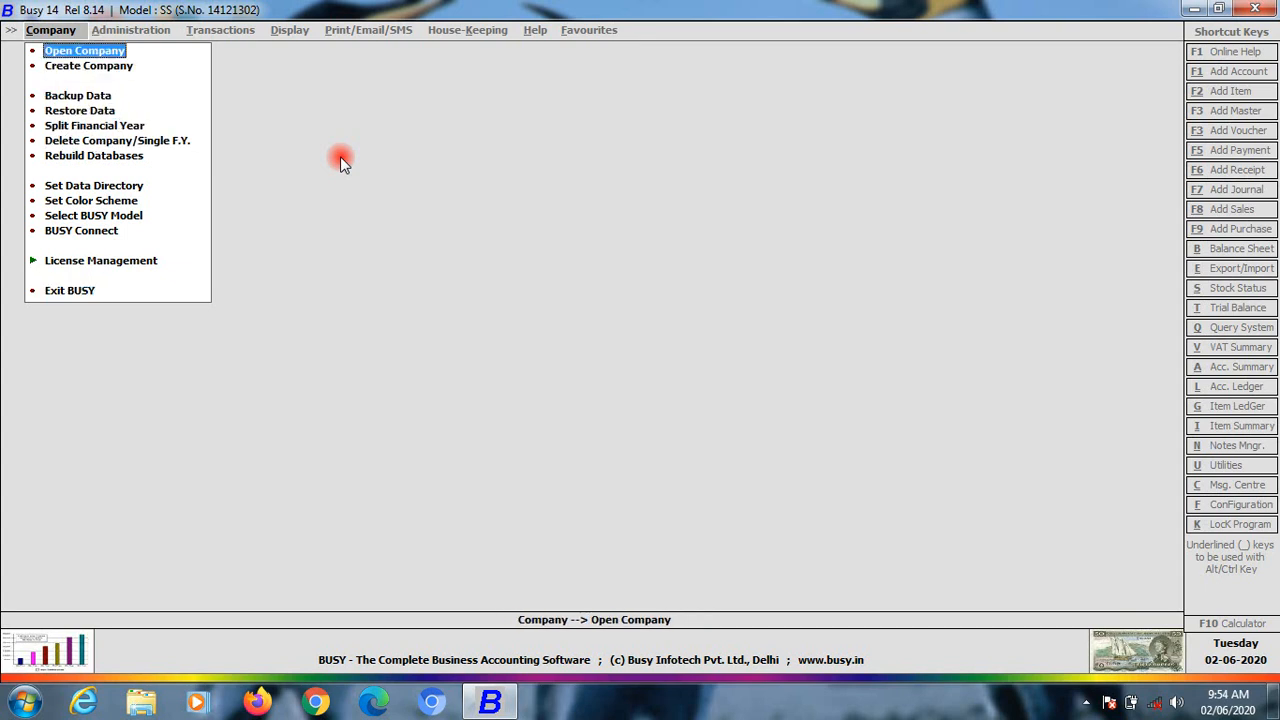
key(Return)
key(Down)
Open the Sample company, agreeing to upgrade its old data
key(Up)
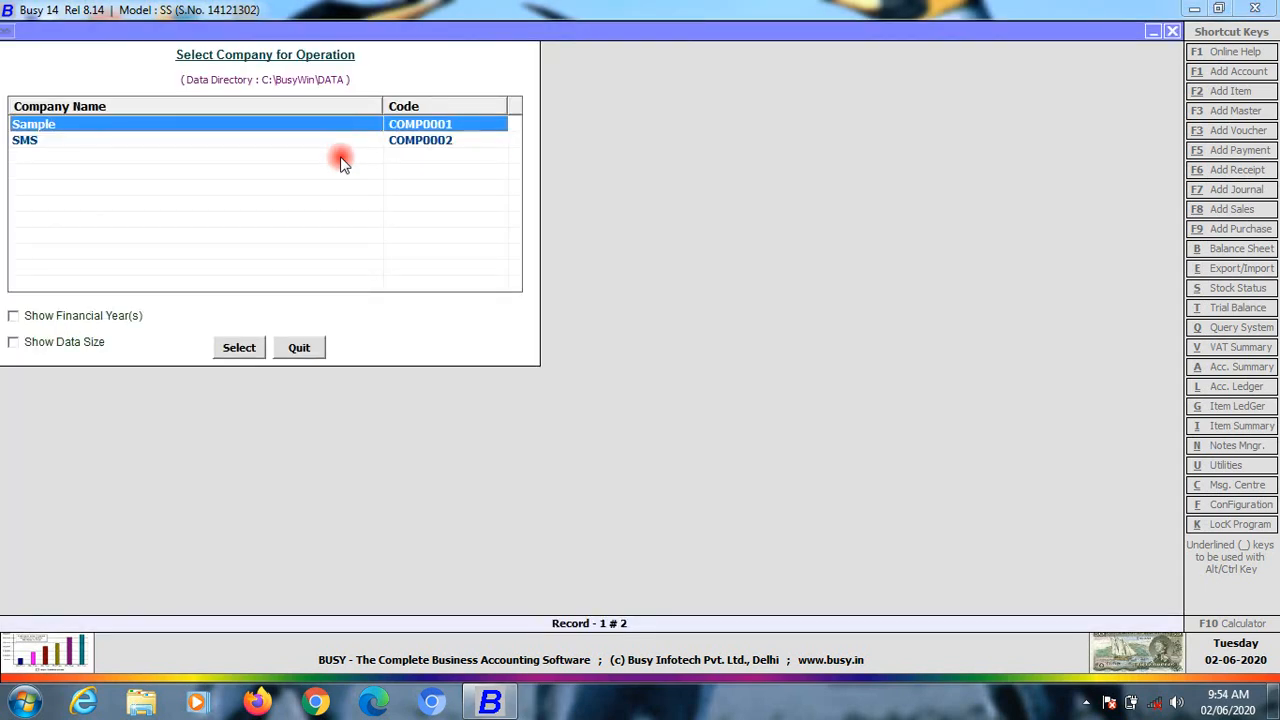
key(Return)
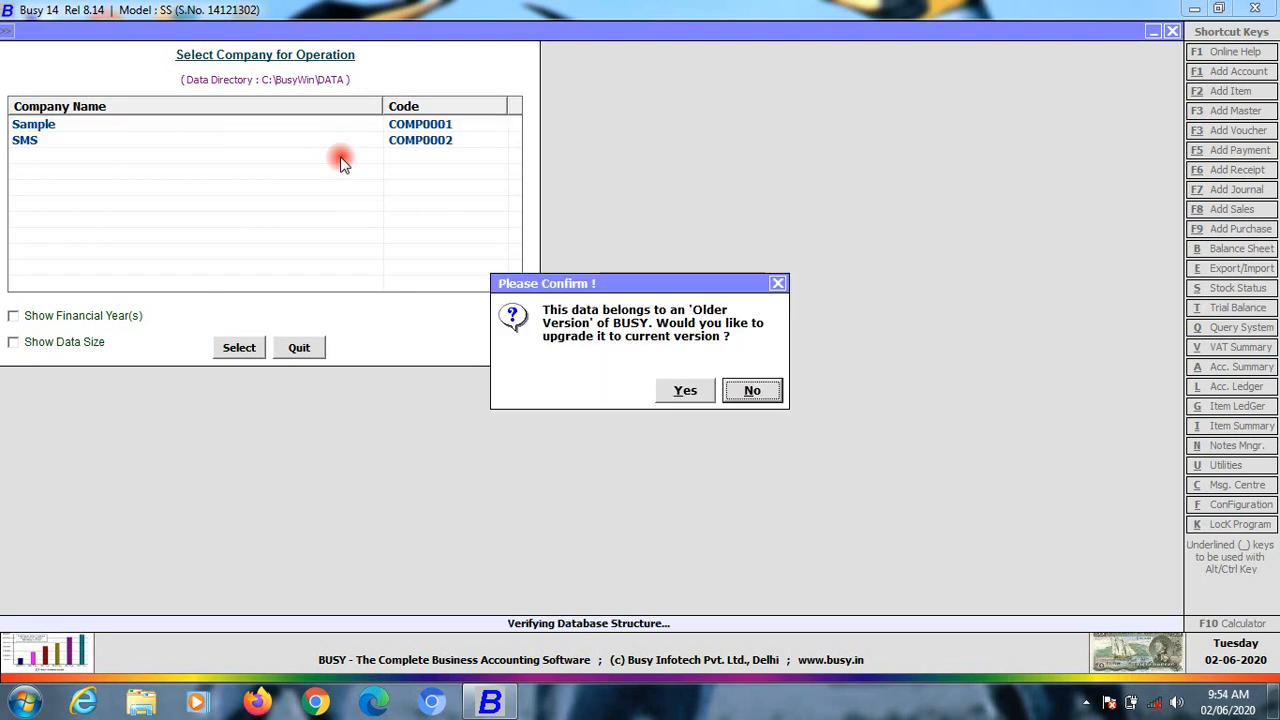
key(Left)
key(Return)
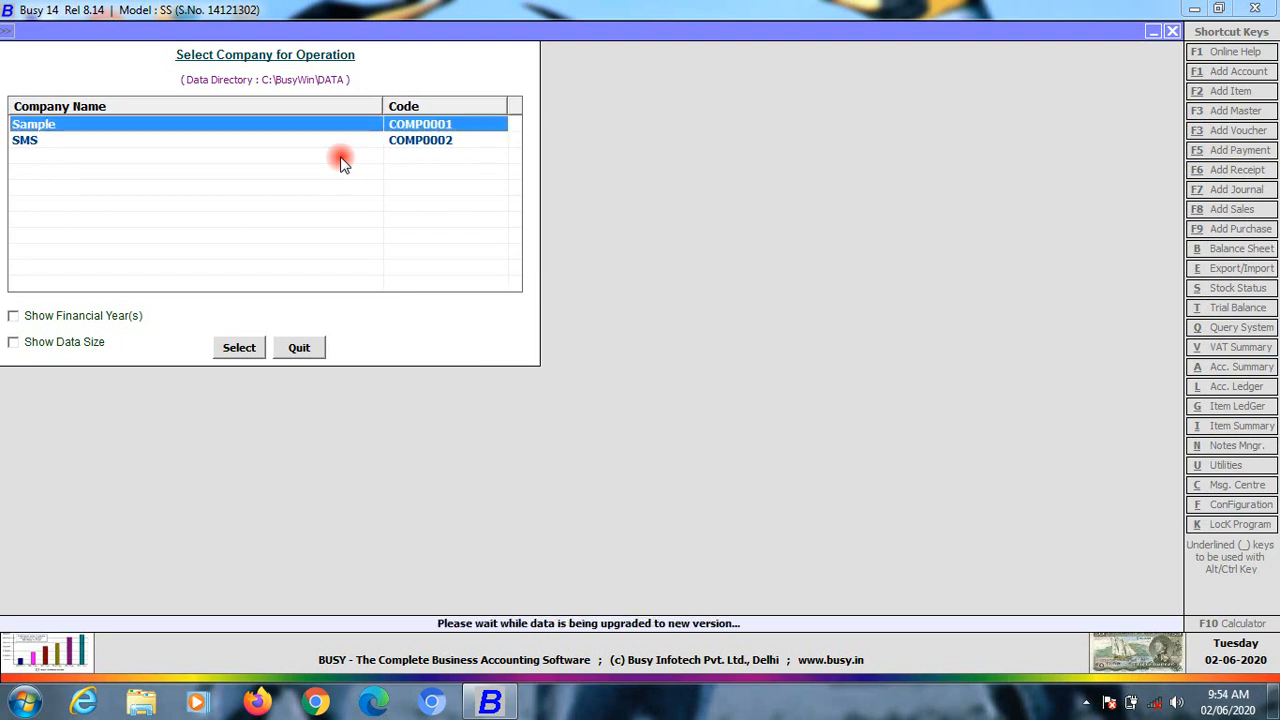
key(Return)
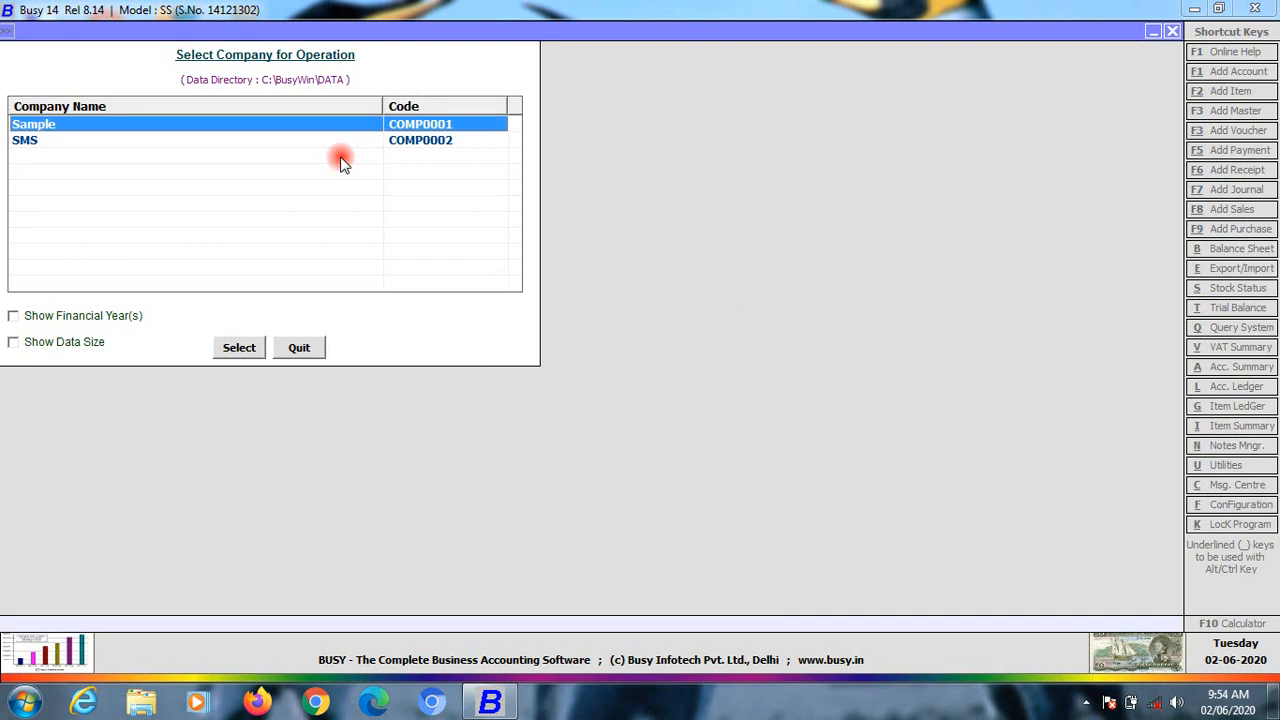
Set a superuser name and password, then exit the Features / Options screen
text(raj)
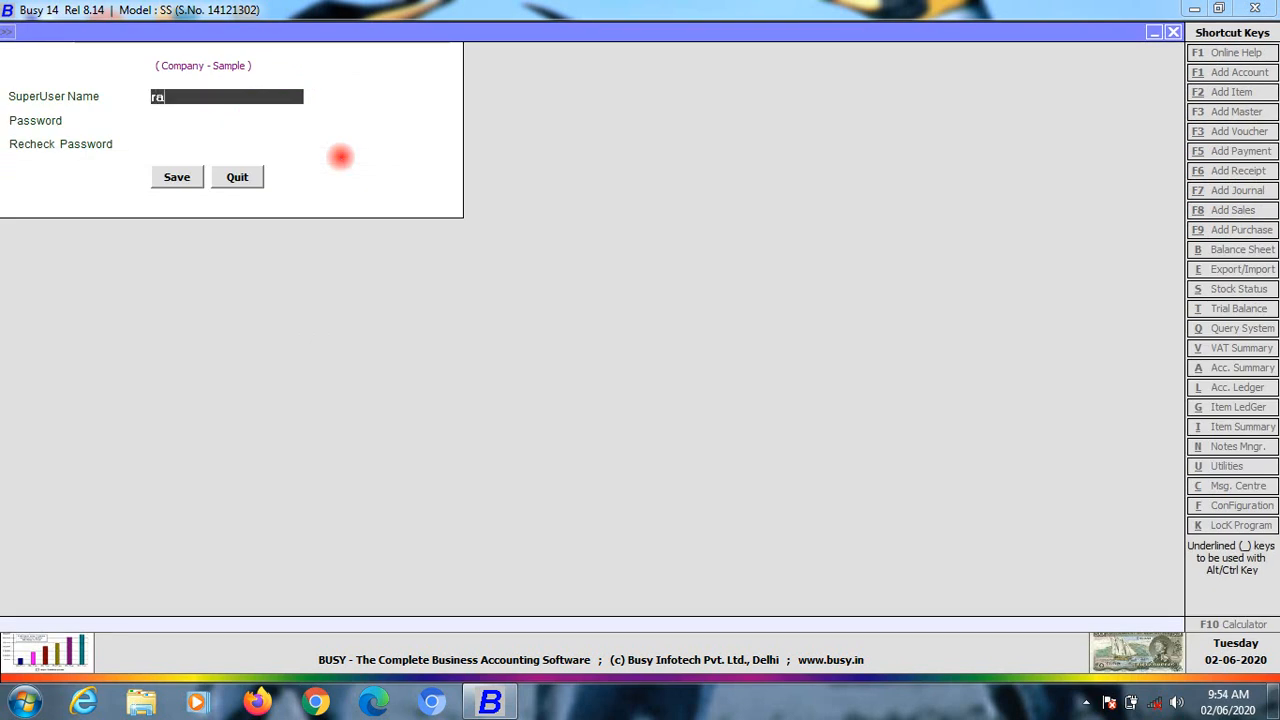
key(Return)
text(***)
key(Return)
text(***)
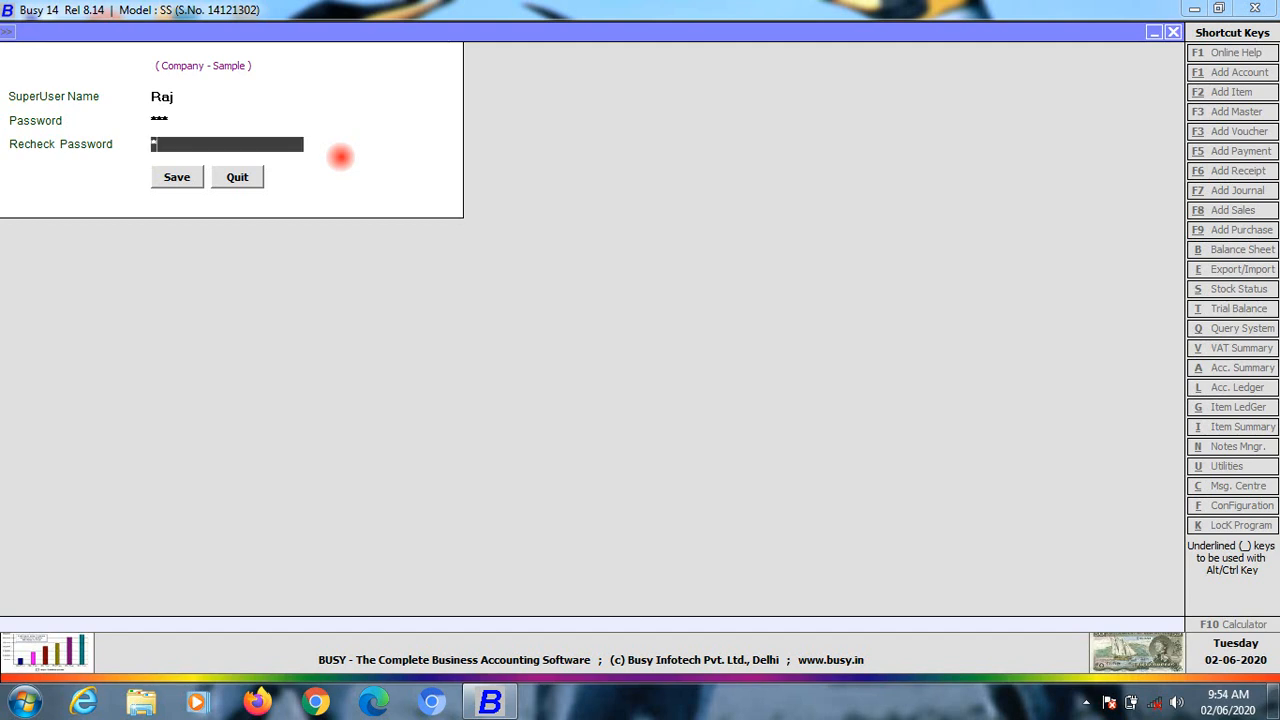
key(Return)
key(Return)
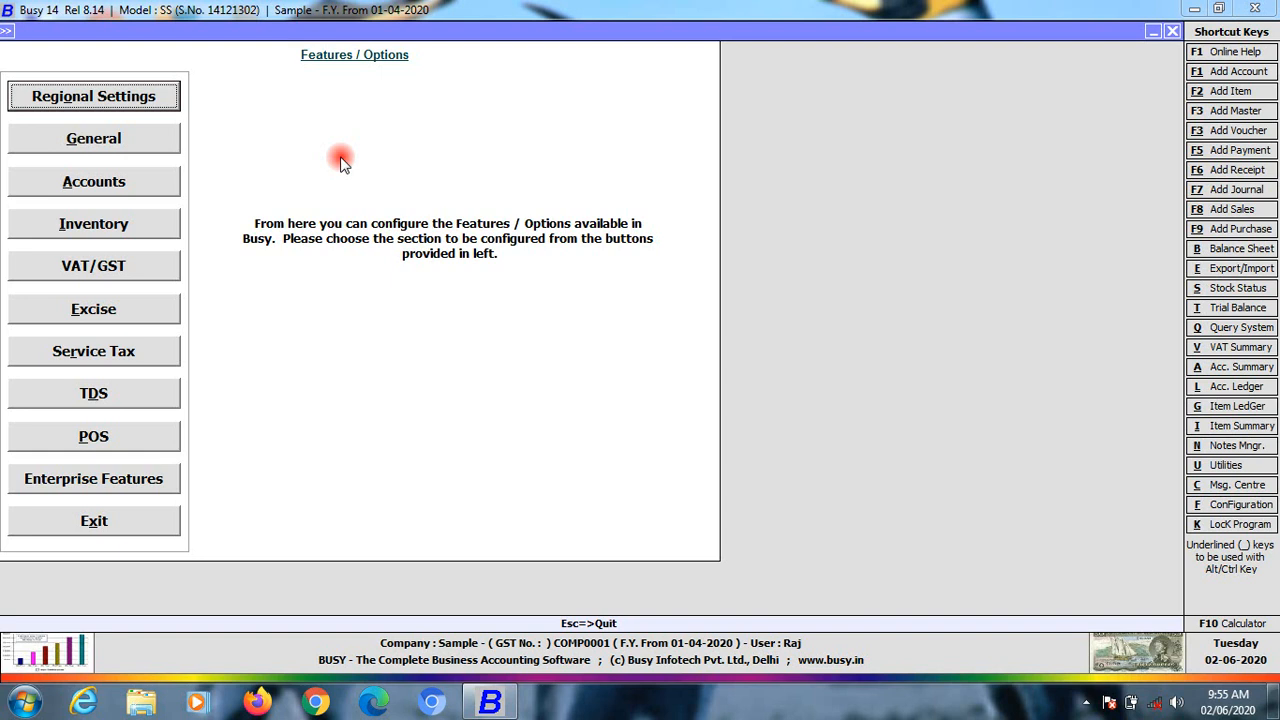
click(122, 522)
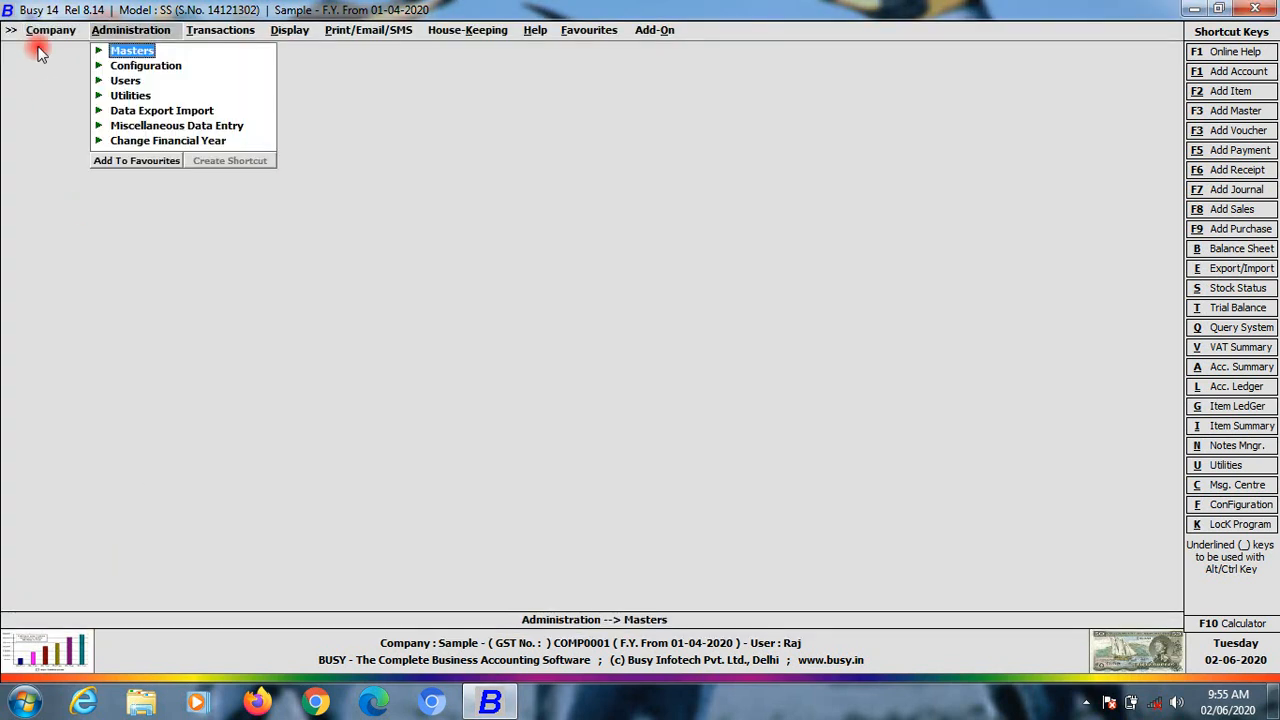
Close the Sample company and browse the Open Company list without opening one
mouse_move(43, 31)
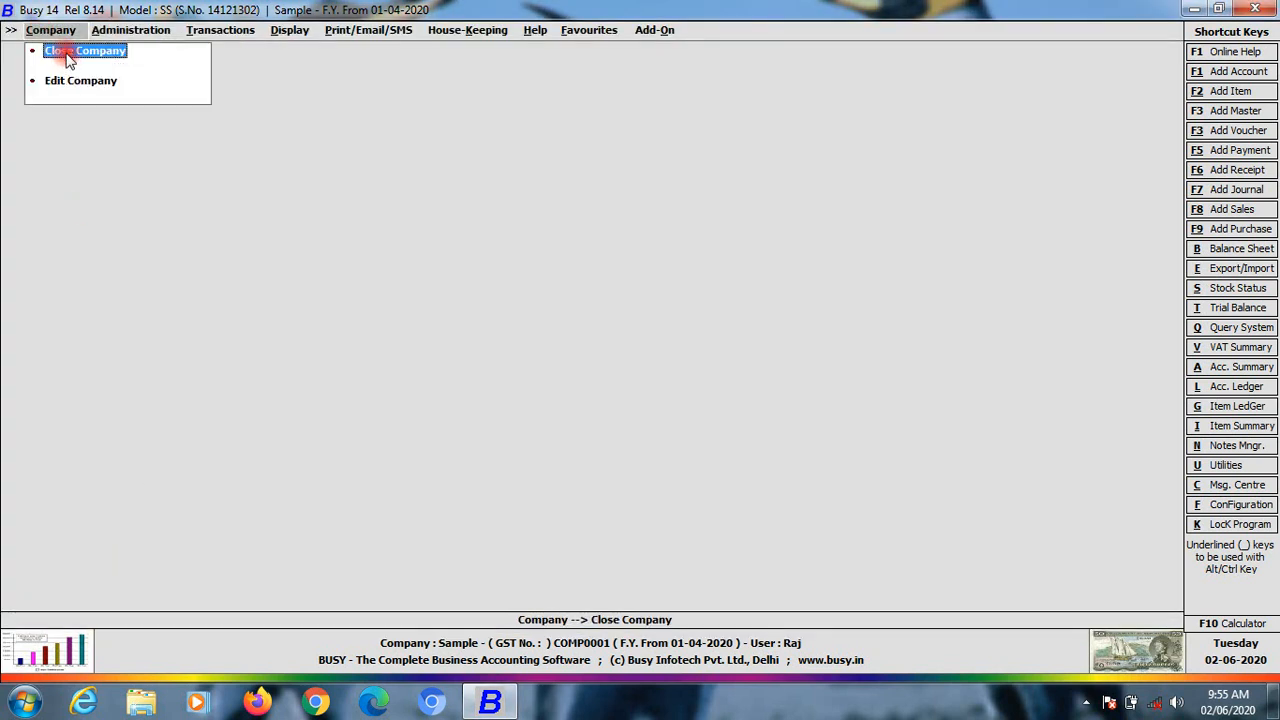
click(64, 52)
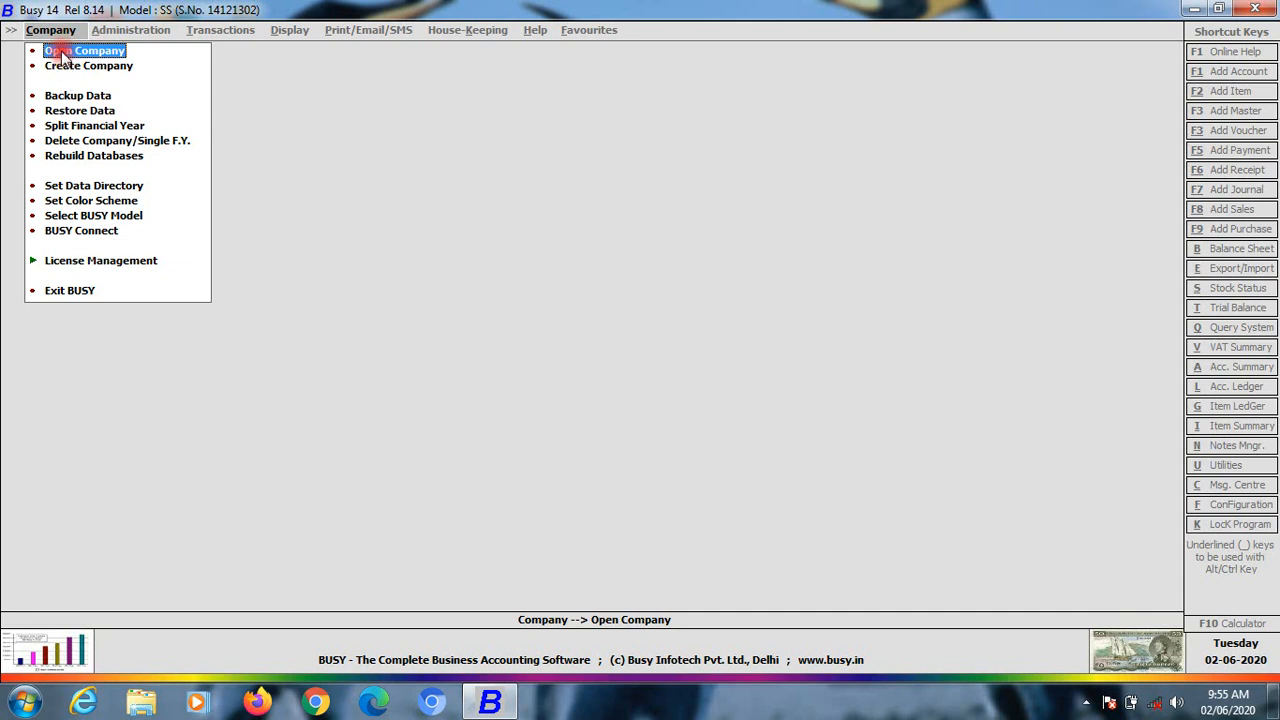
click(62, 52)
click(57, 126)
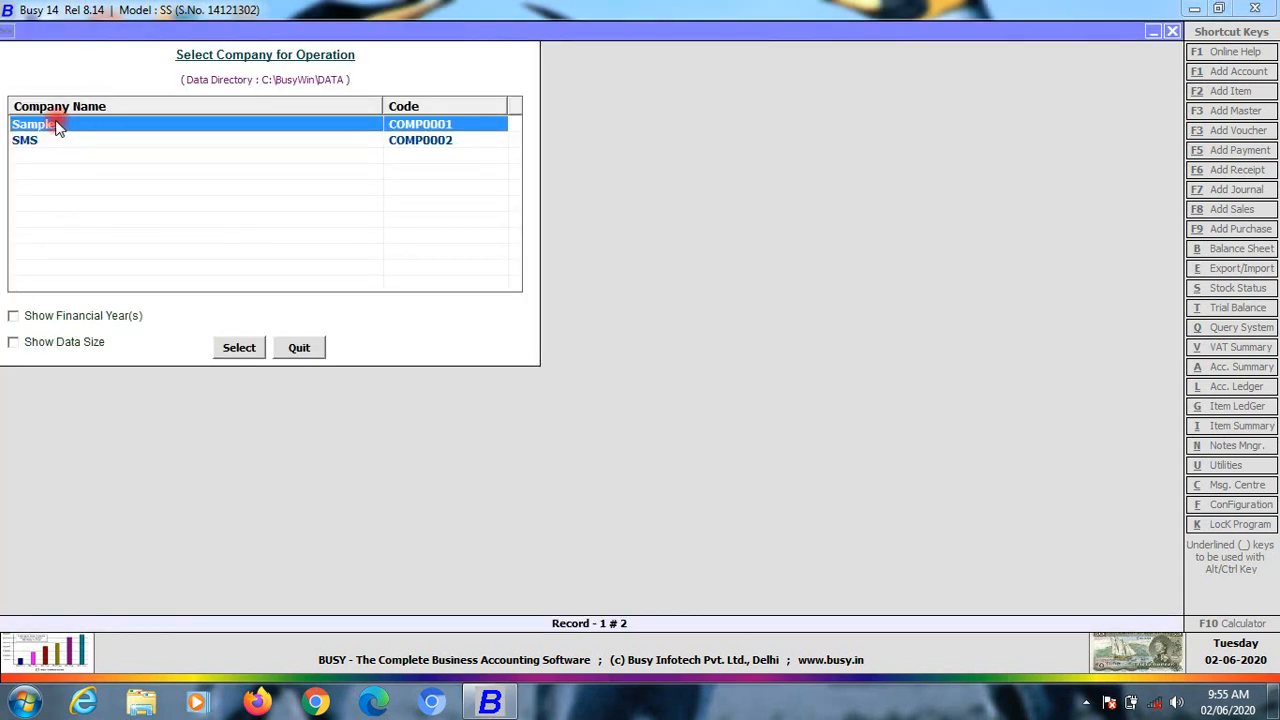
click(30, 145)
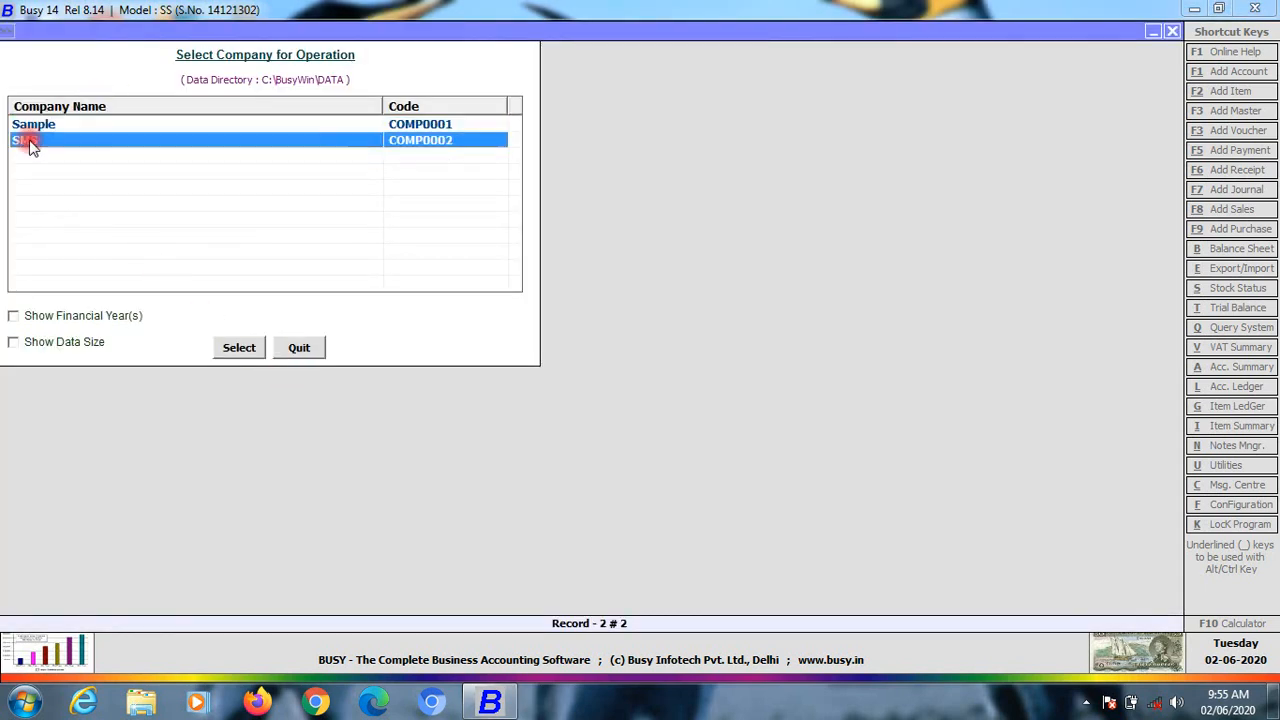
click(308, 352)
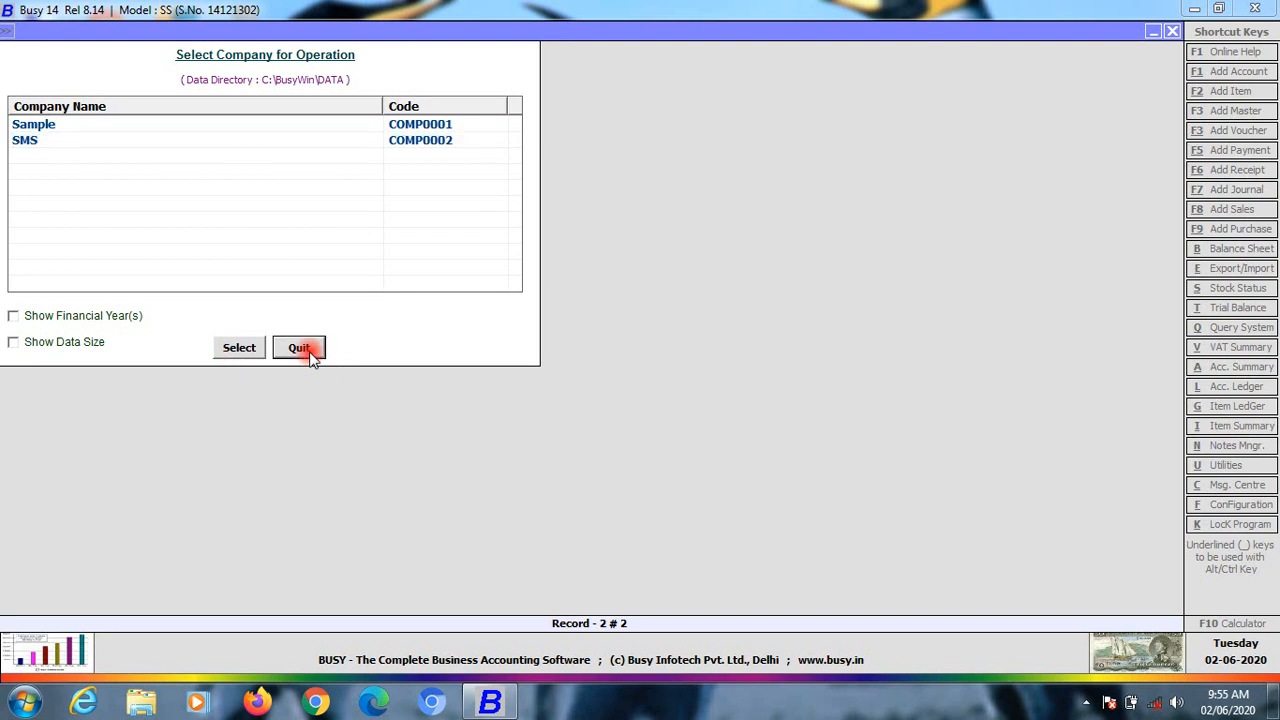
Abandon a new company form, then bring up the Select Company for Deletion list
click(60, 66)
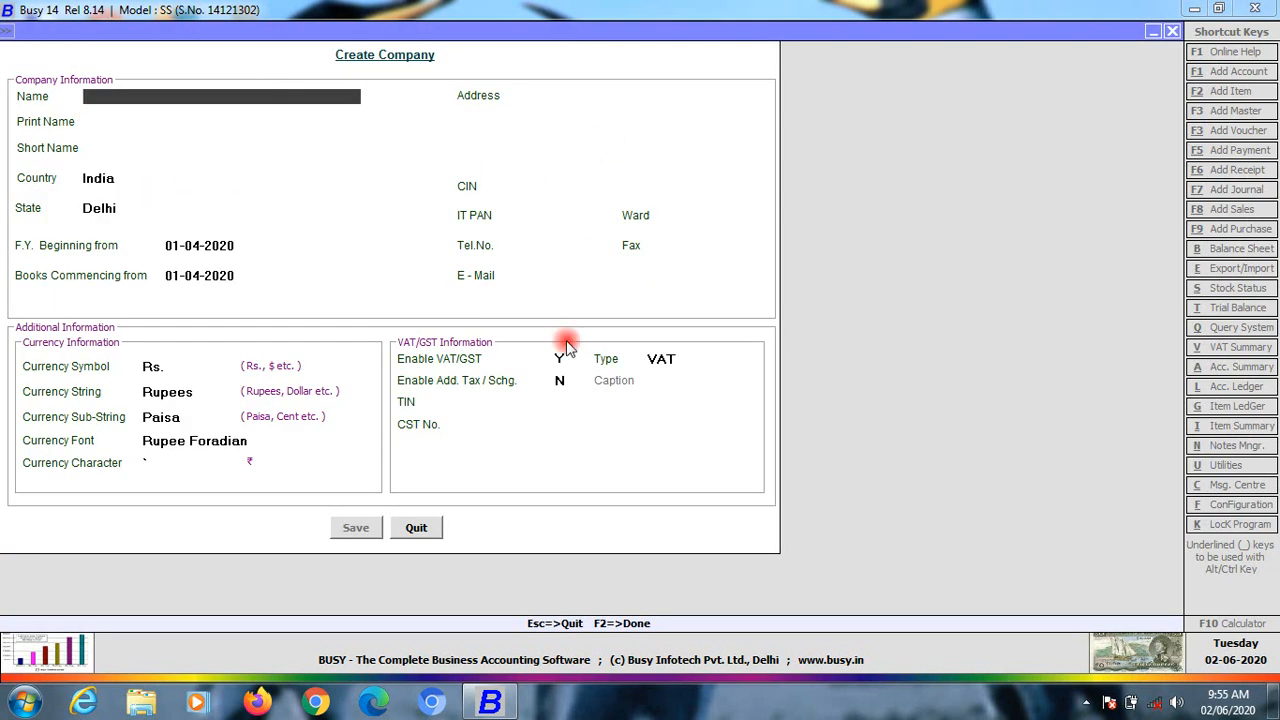
click(416, 527)
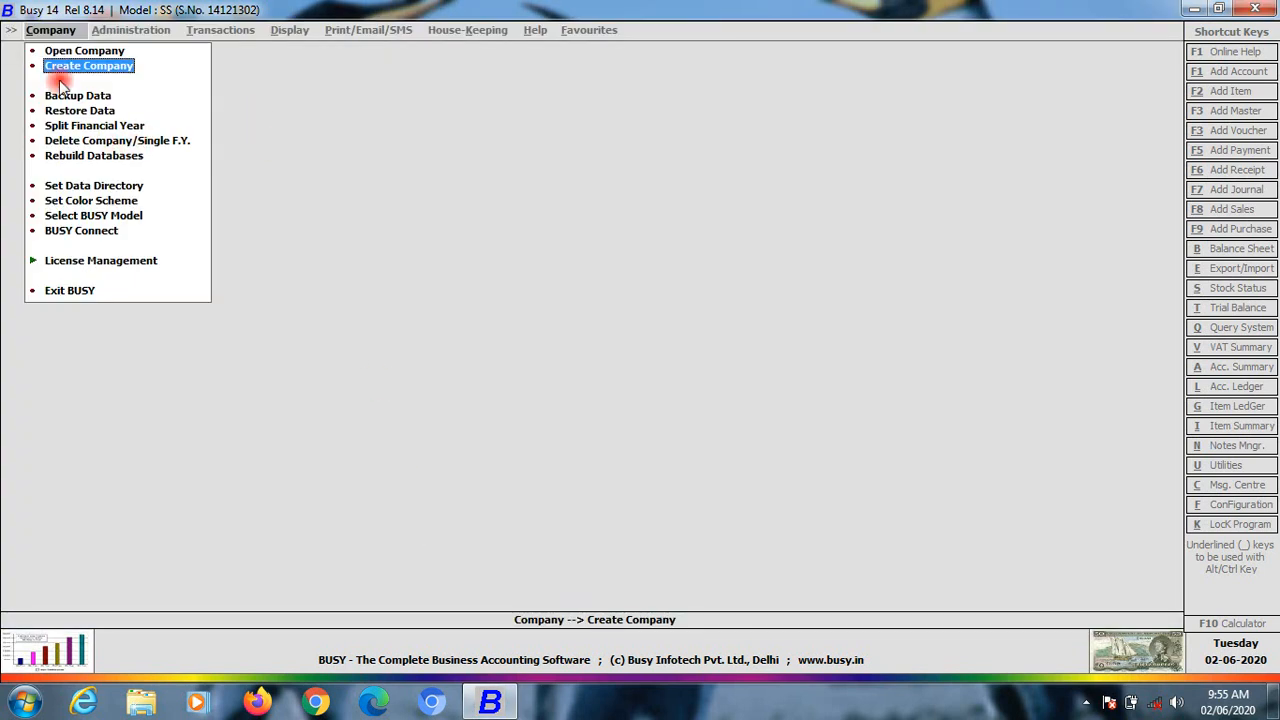
click(58, 138)
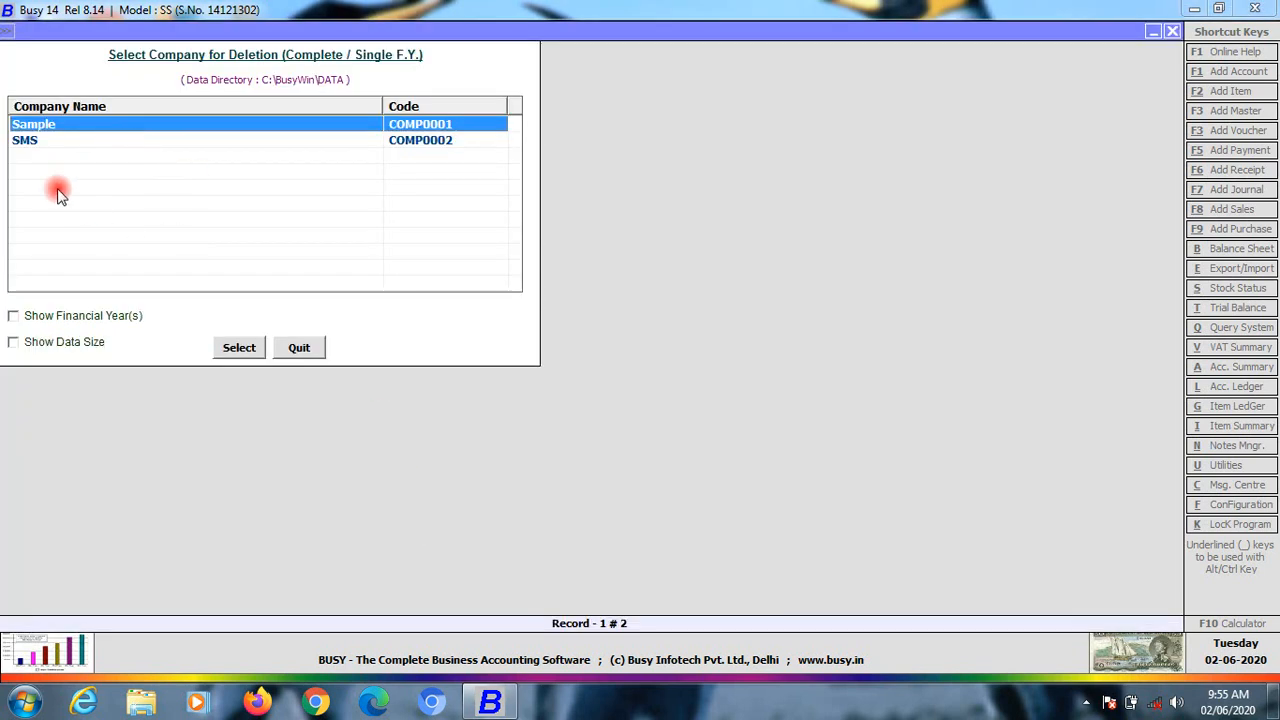
Select Sample for deletion and log in with the superuser name and password
click(240, 348)
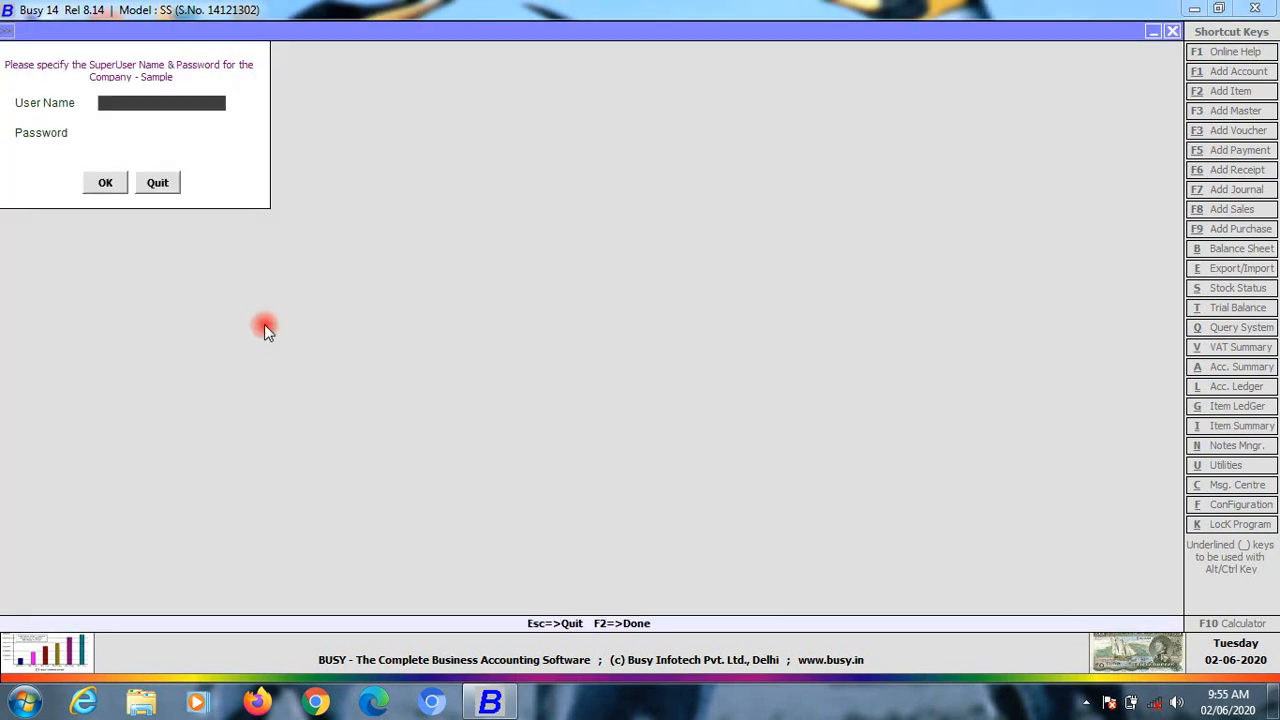
text(raj)
key(Return)
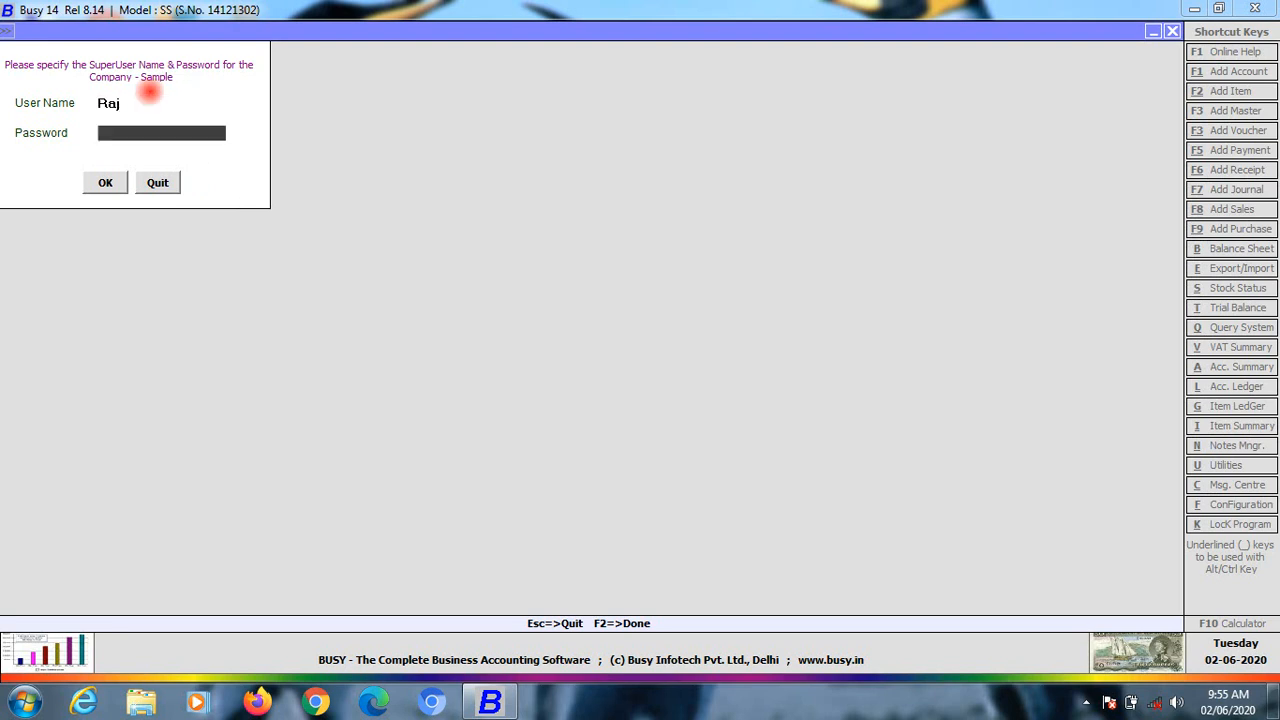
text(***)
key(Return)
key(Return)
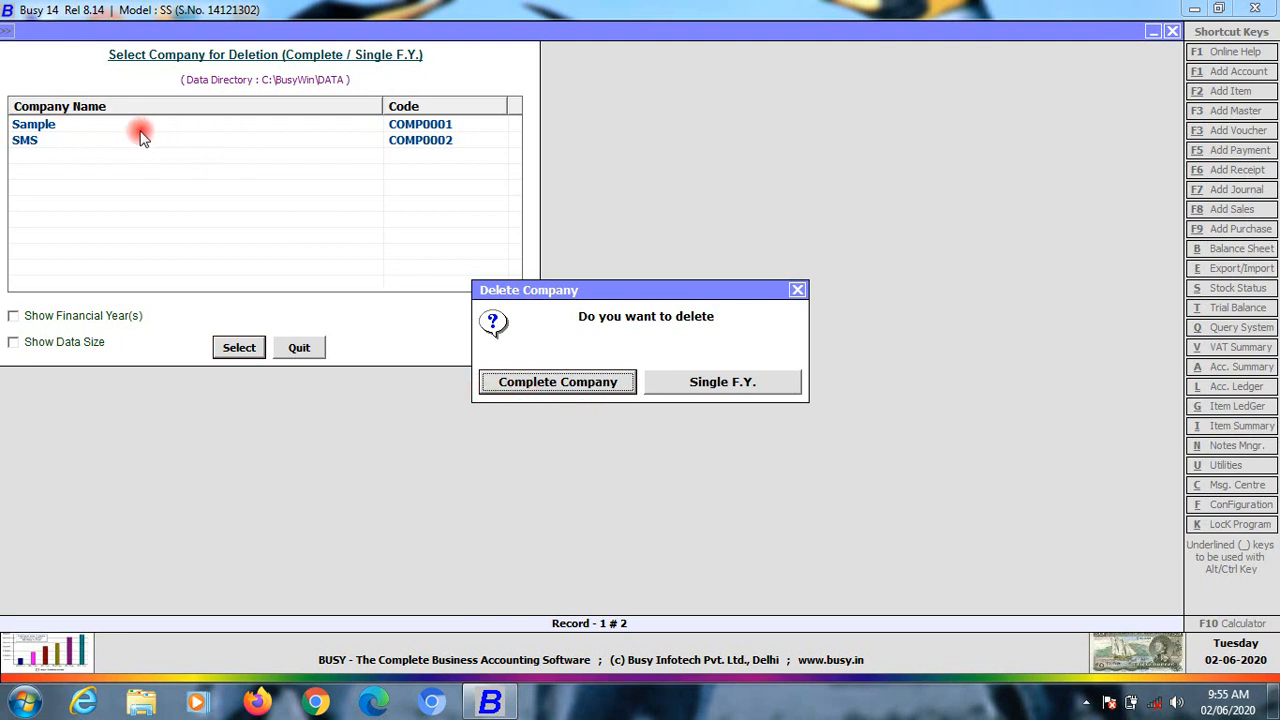
Delete the complete Sample company, confirm, and acknowledge the success message
click(558, 384)
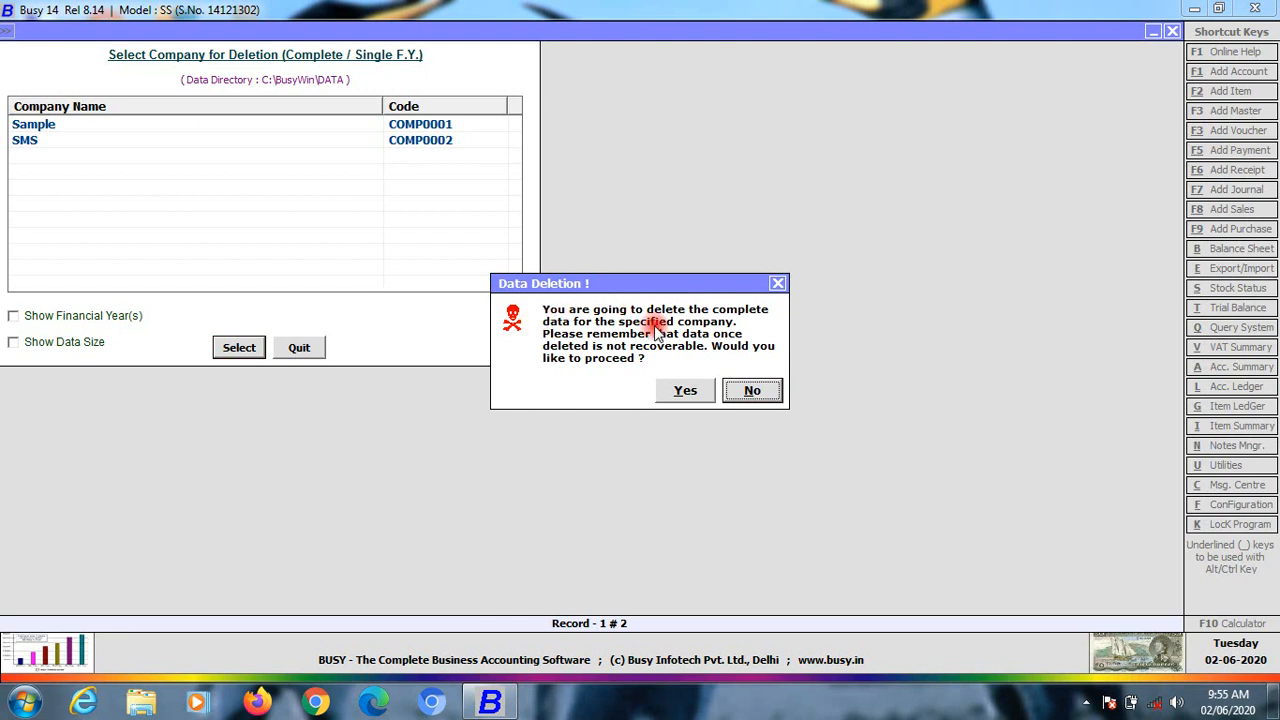
click(684, 391)
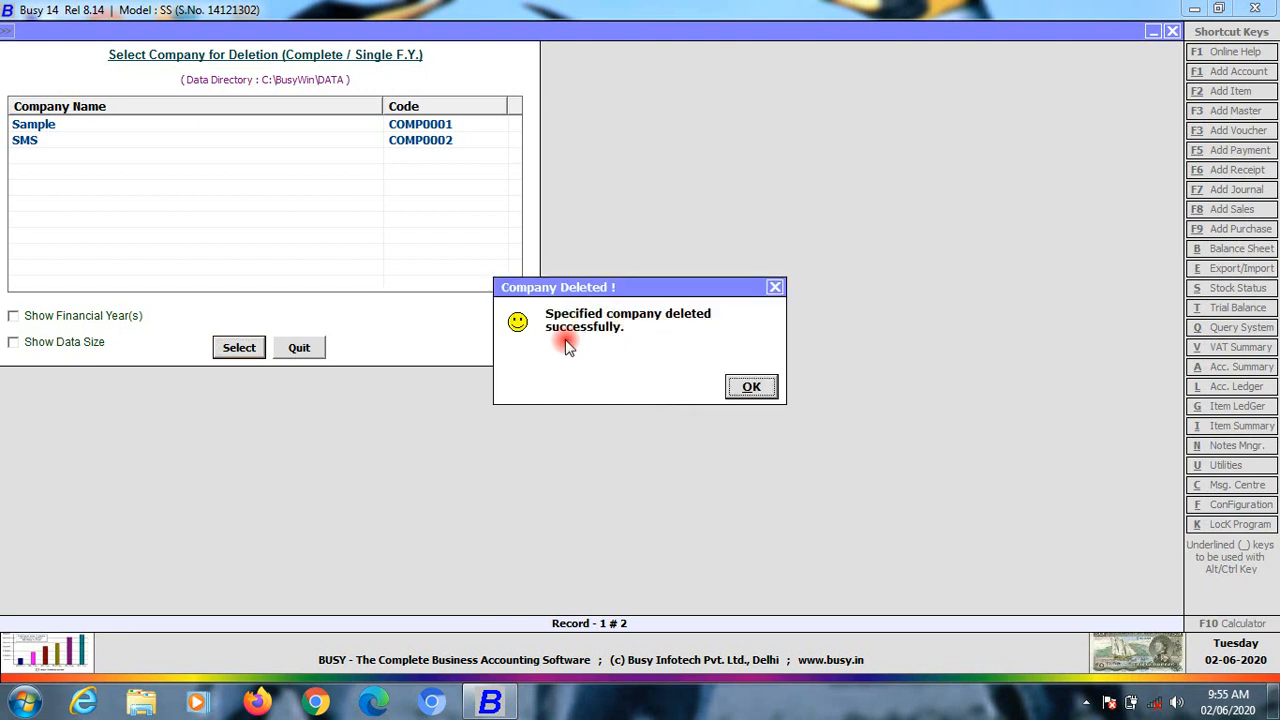
click(745, 390)
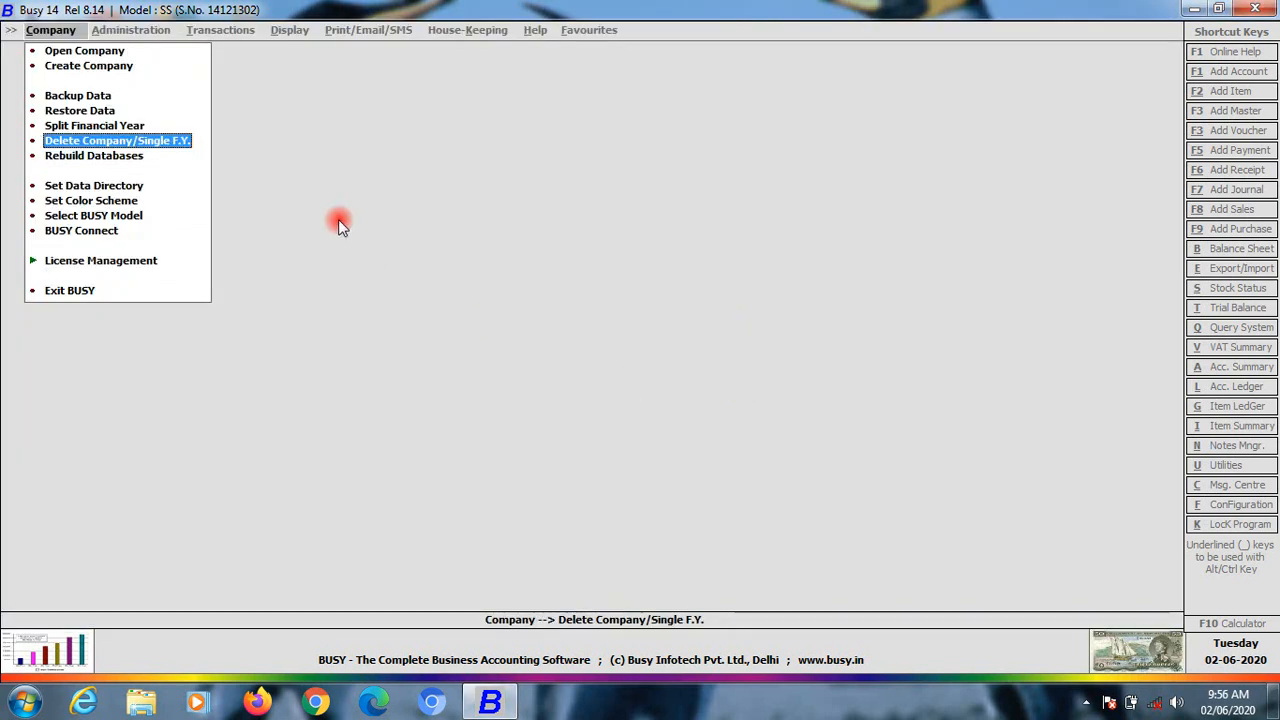
click(93, 160)
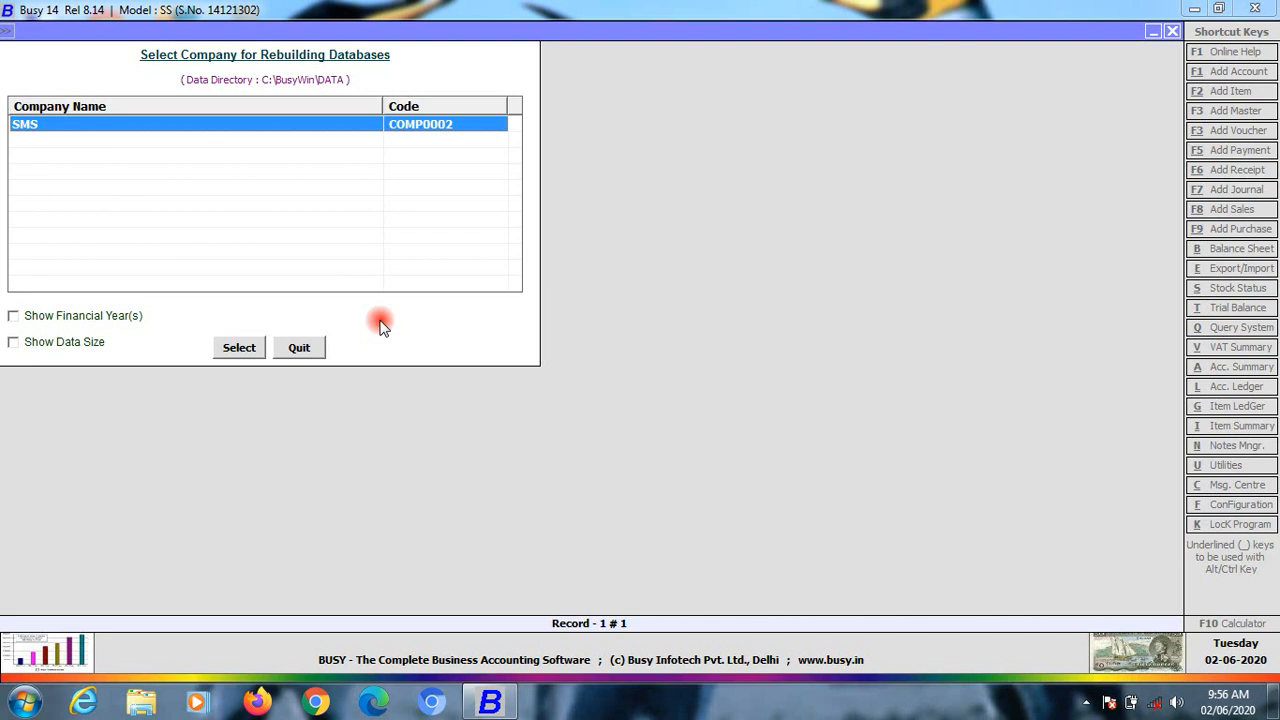
key(Escape)
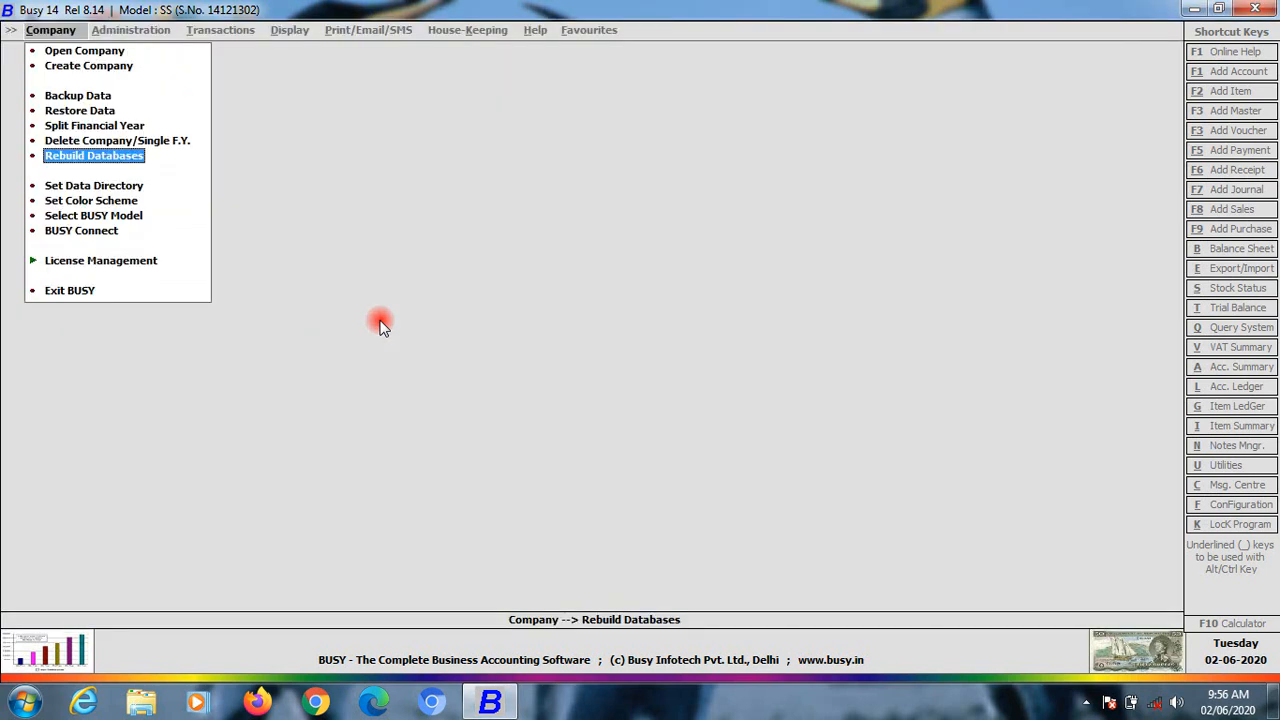
key(Down)
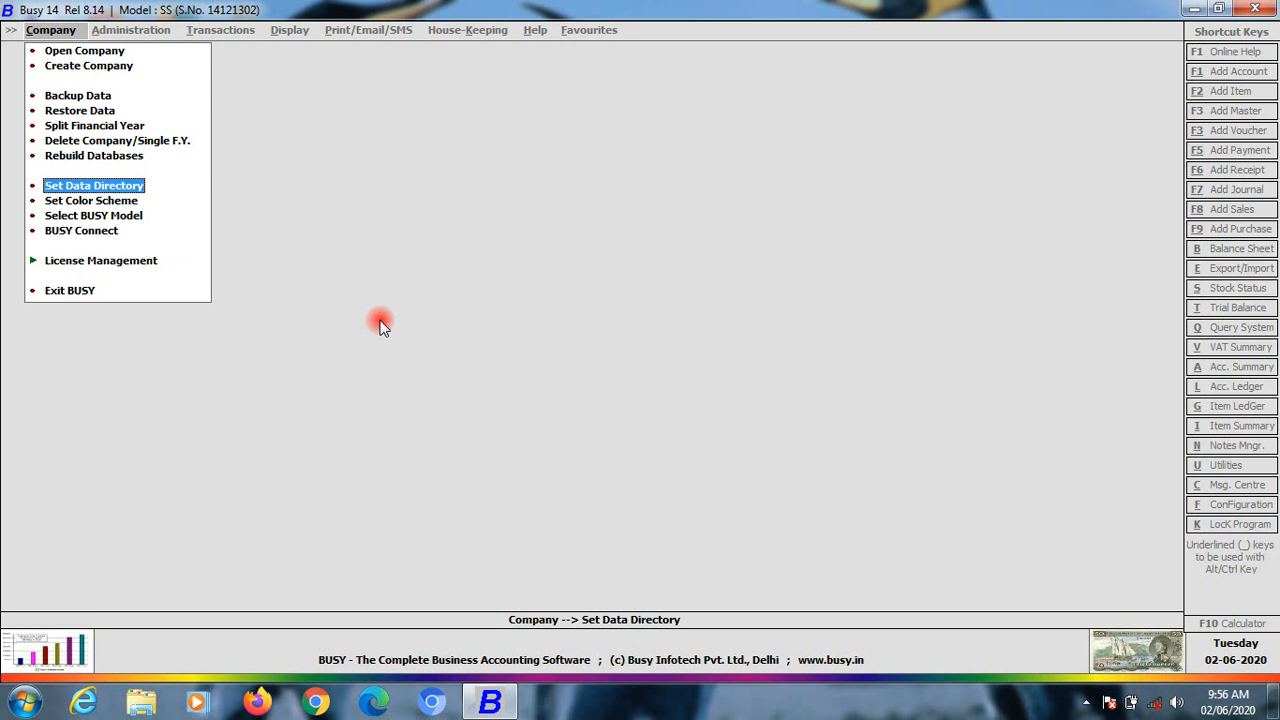
key(Return)
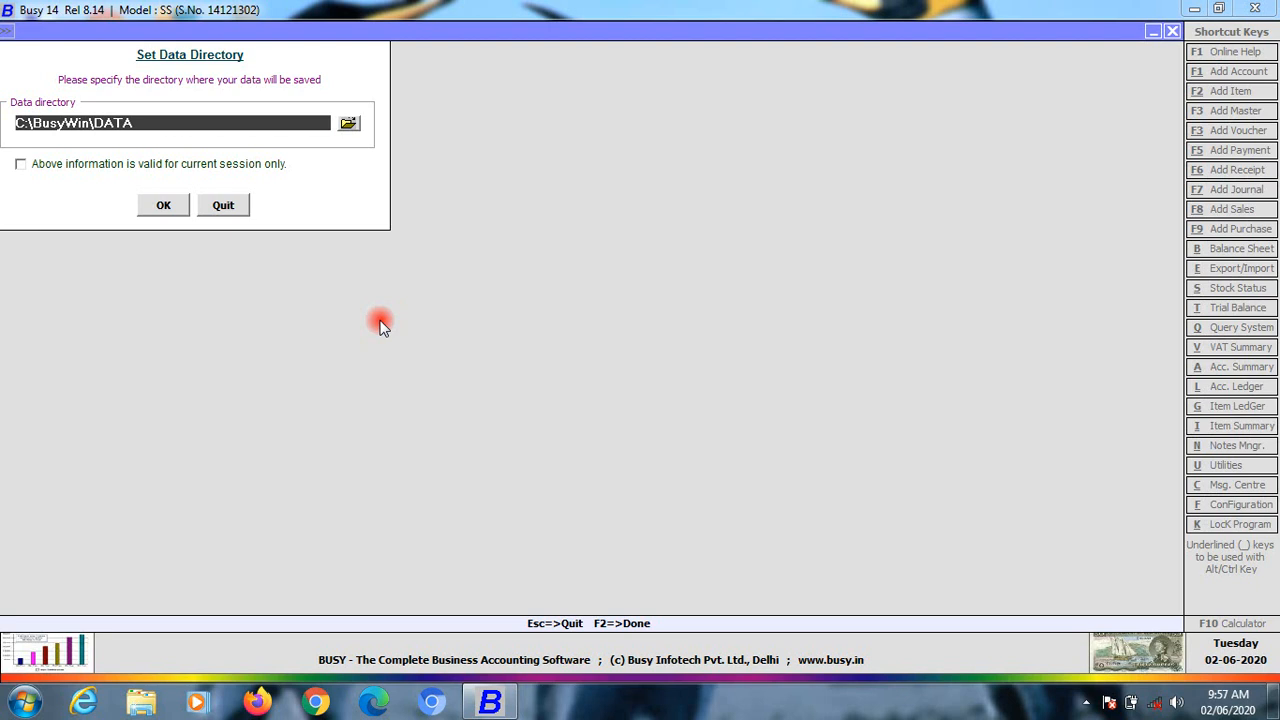
key(Escape)
Open Set Color Scheme, view font choices for Item1 without changing them, then close it
key(Down)
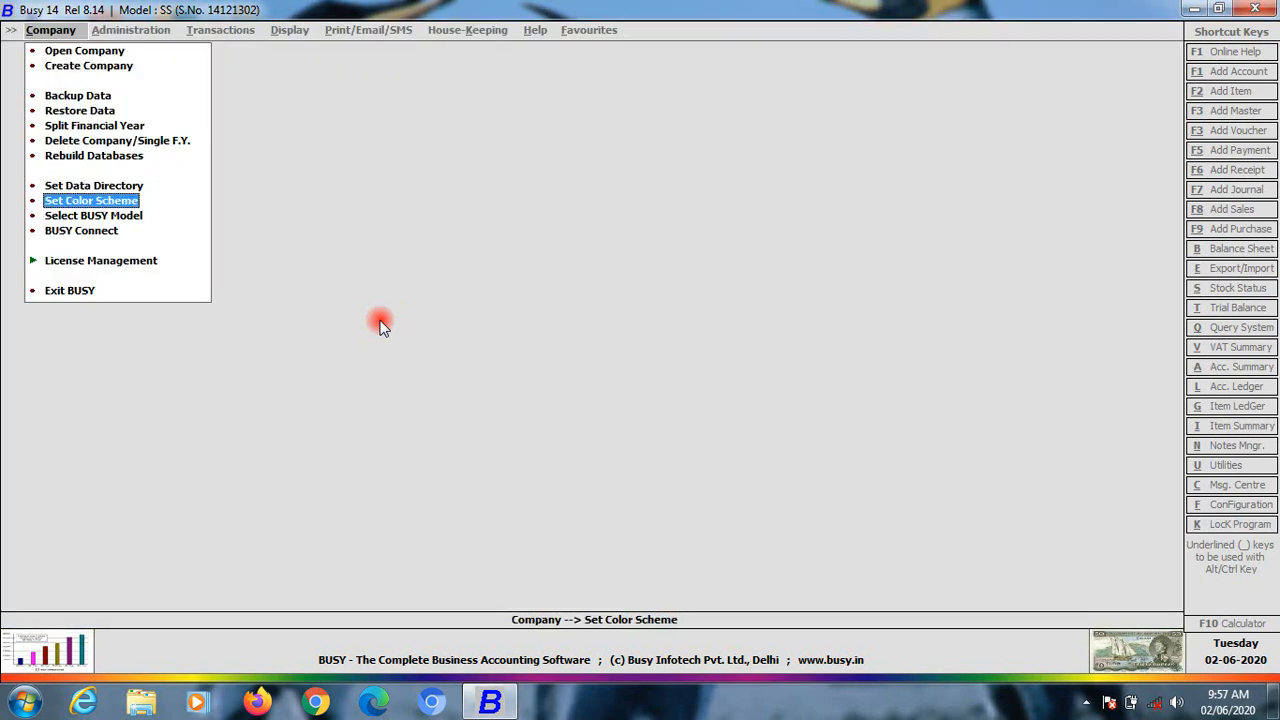
key(Return)
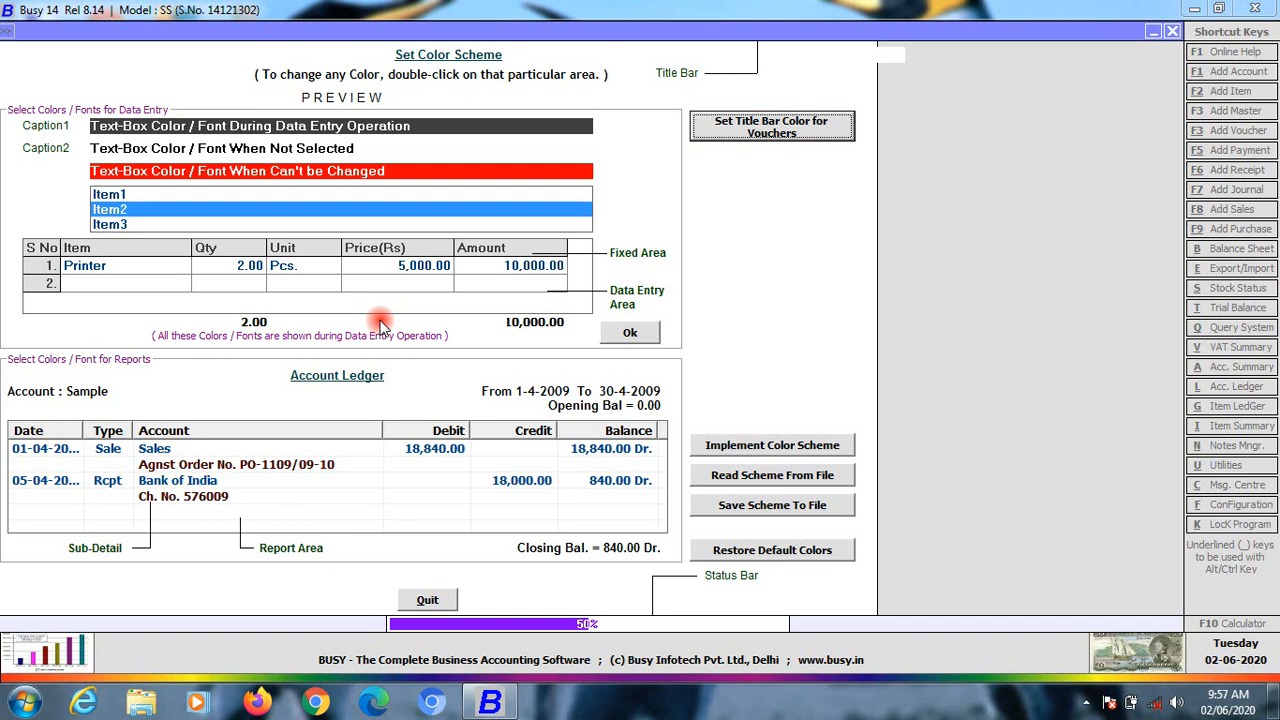
click(172, 194)
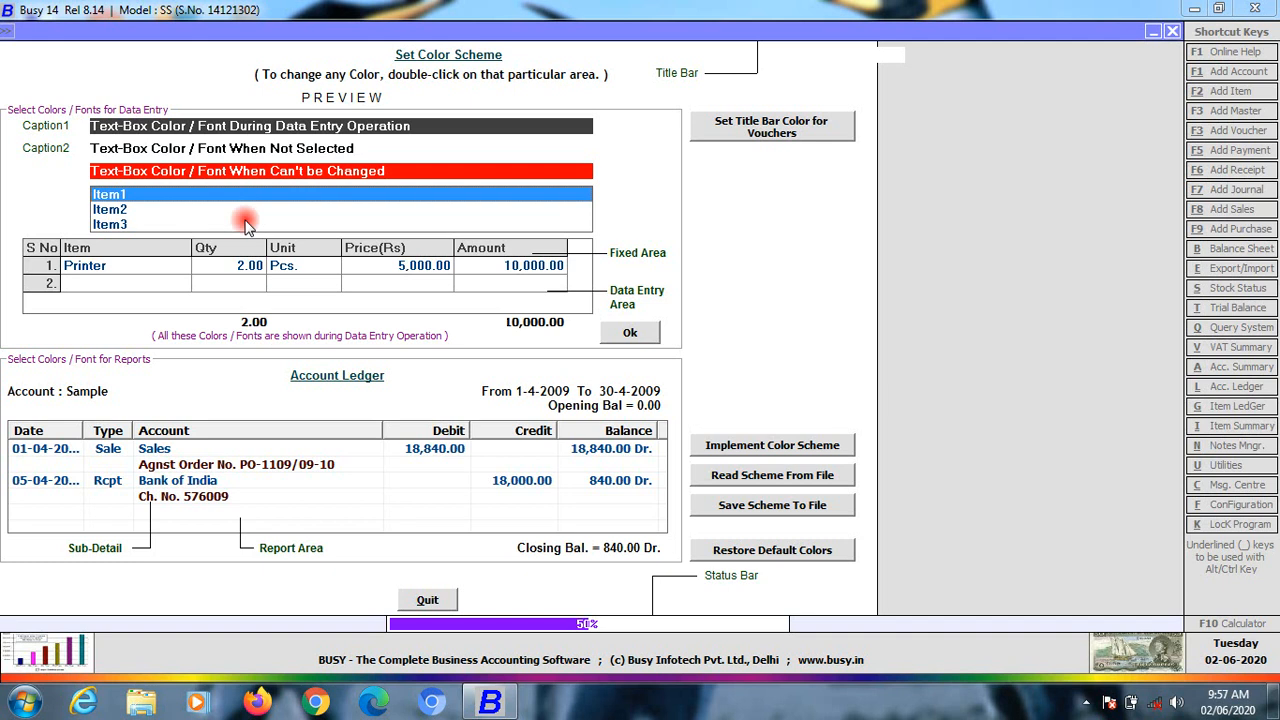
click(630, 333)
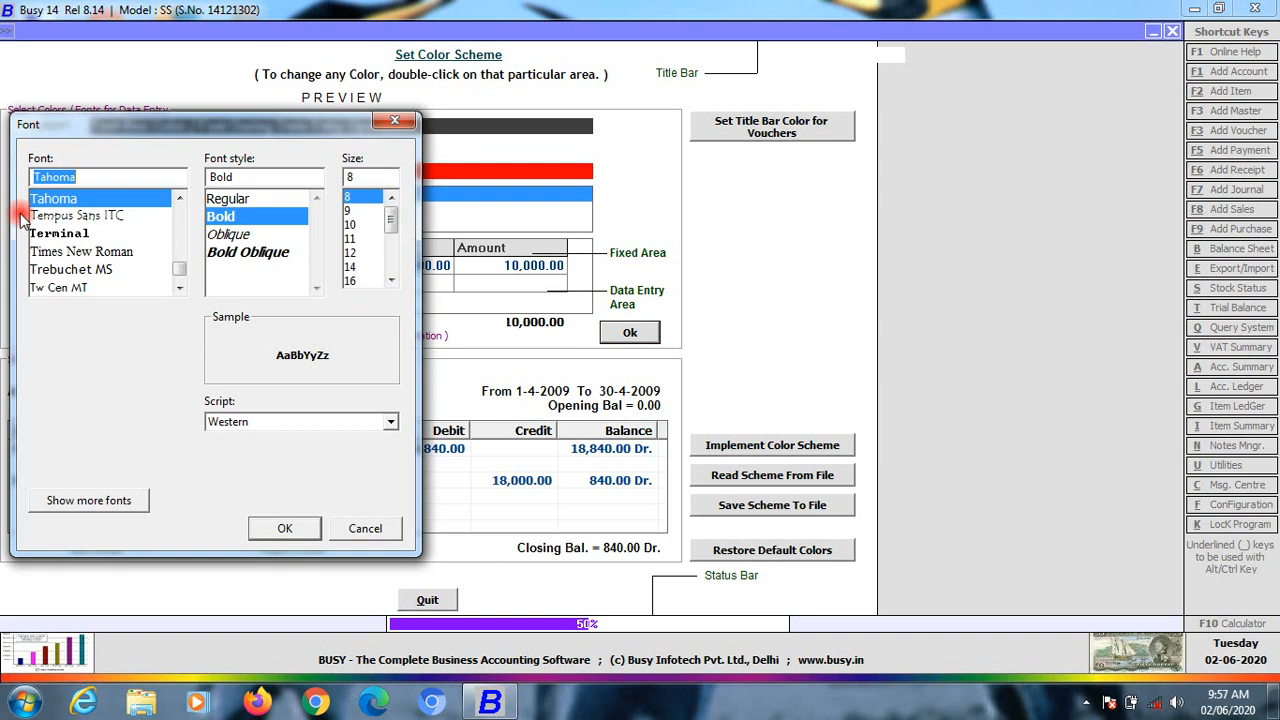
click(372, 530)
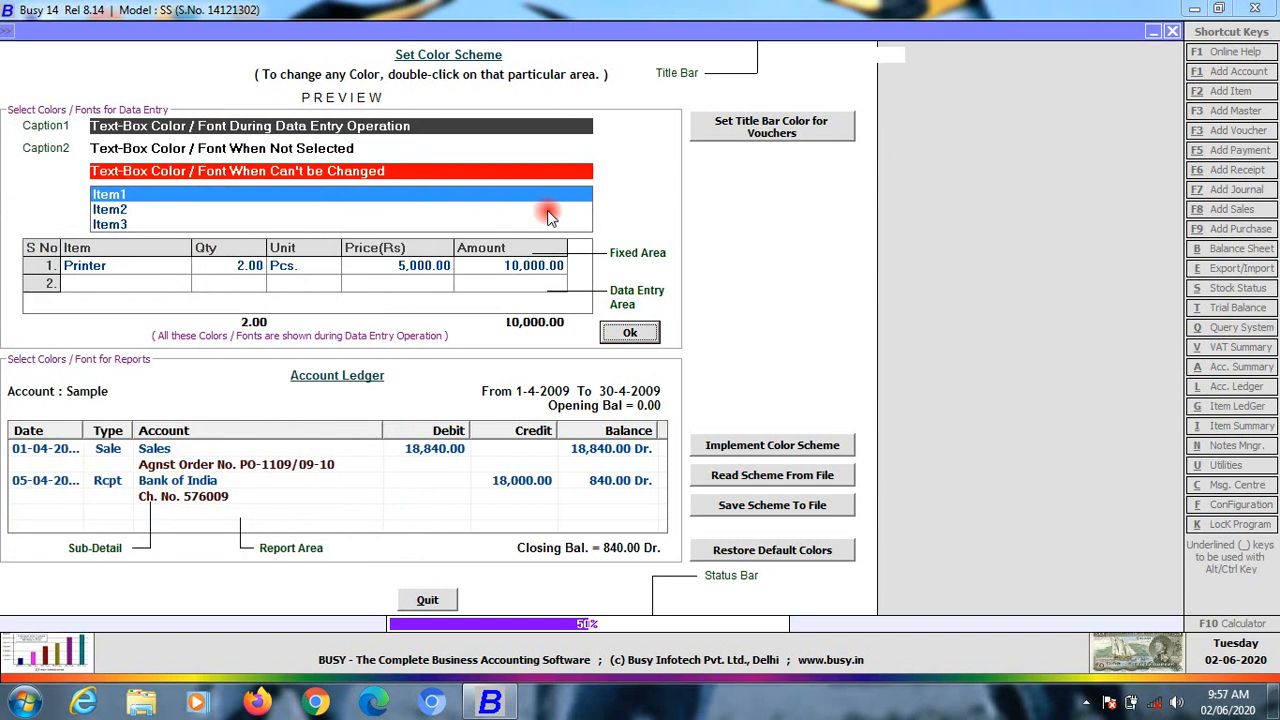
click(428, 600)
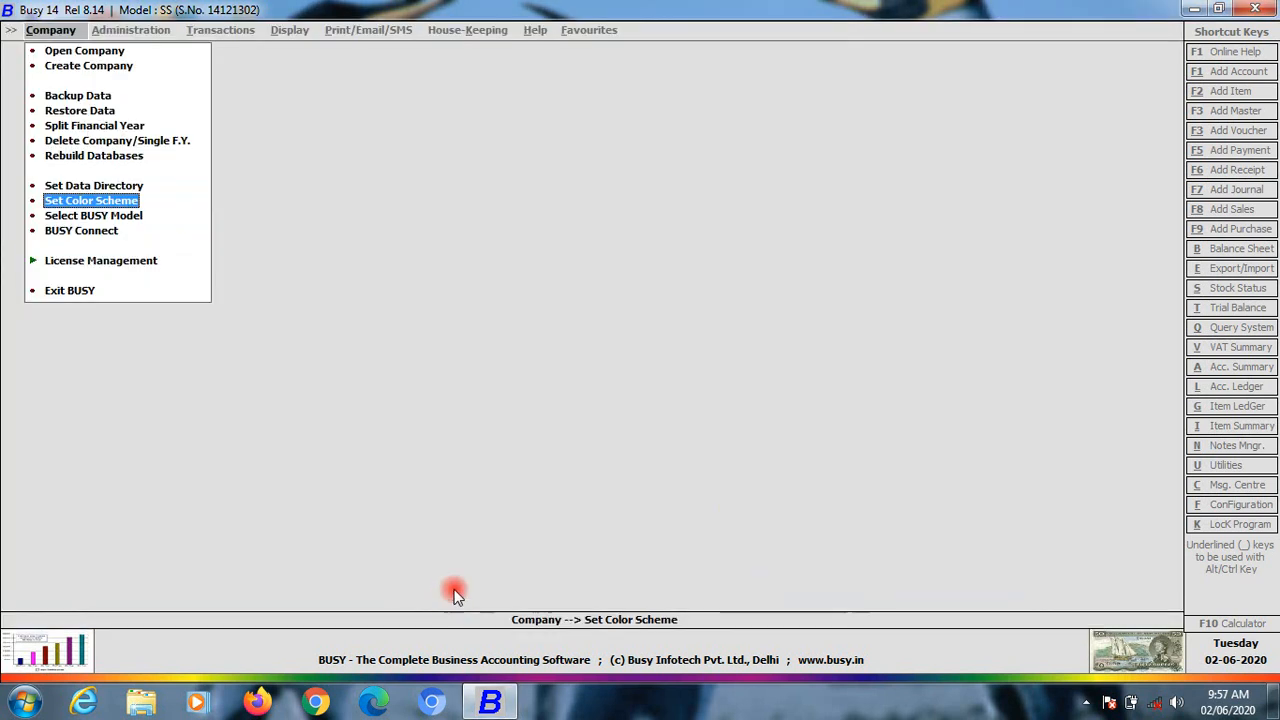
Choose the Basic edition in Select BUSY Model, save it and acknowledge the restart notice
click(85, 217)
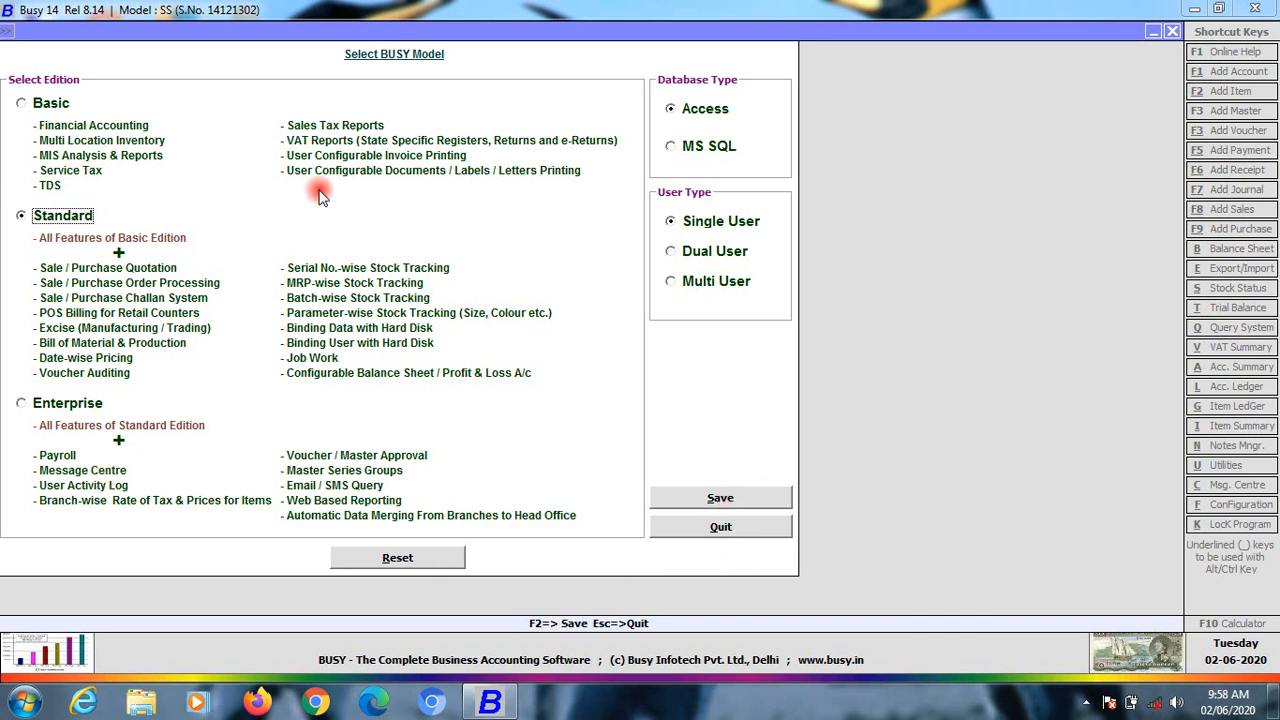
click(35, 104)
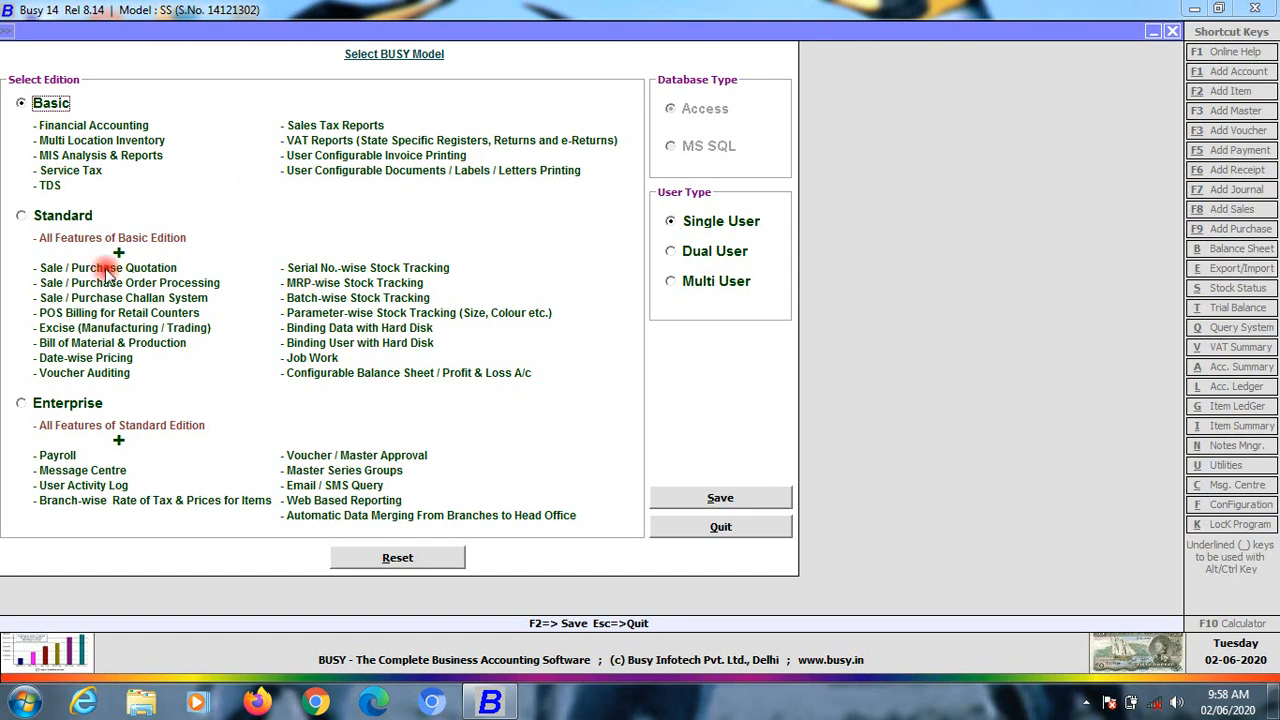
click(710, 504)
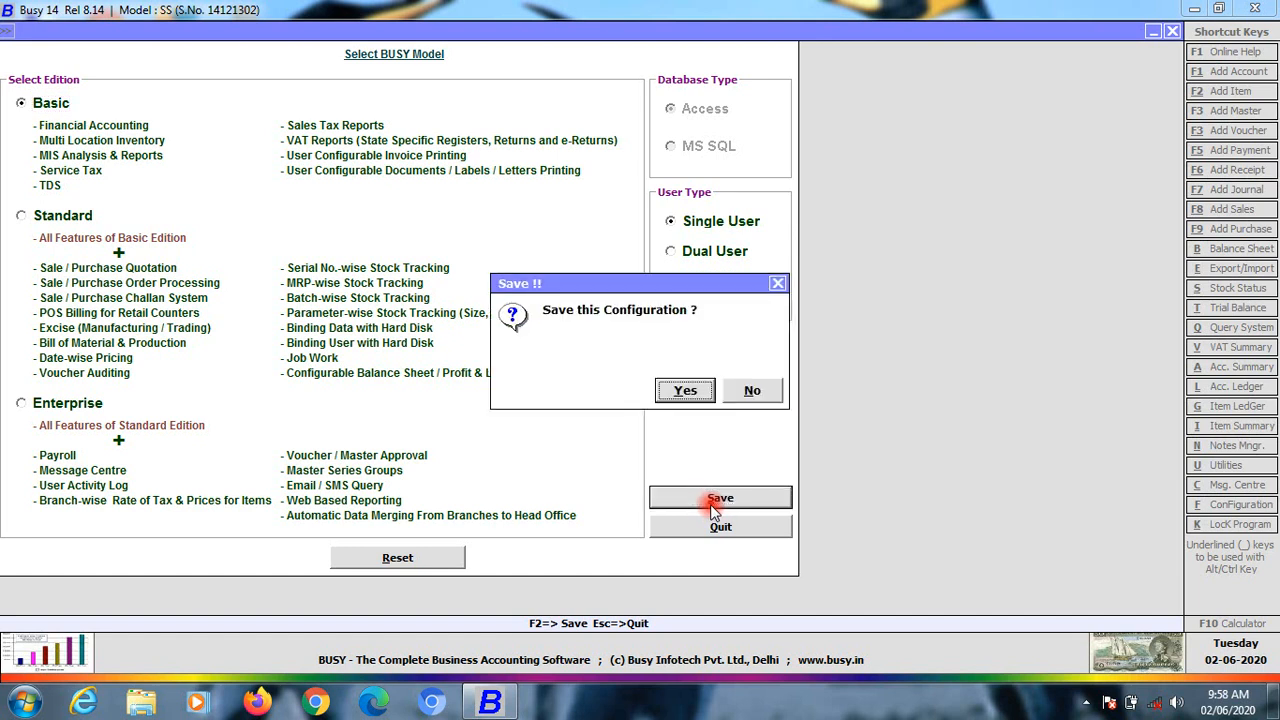
click(686, 392)
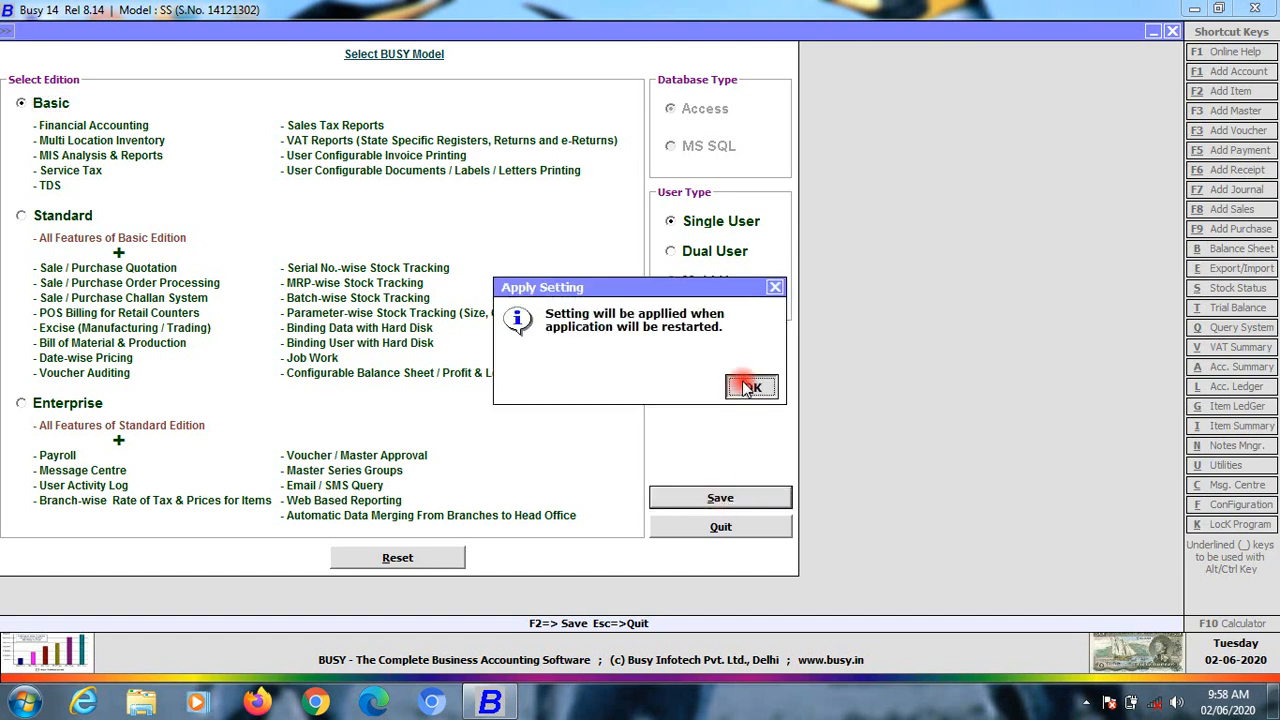
click(750, 387)
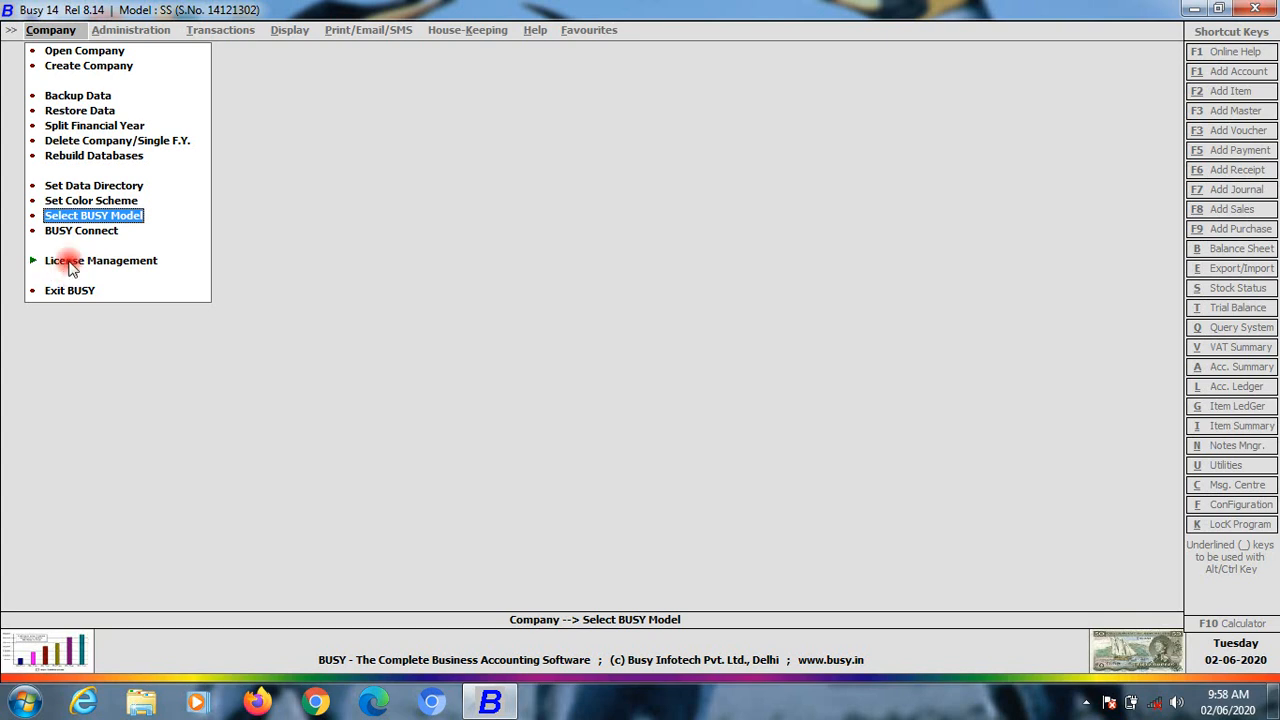
Open BUSY Connect and start a remote support session
click(60, 230)
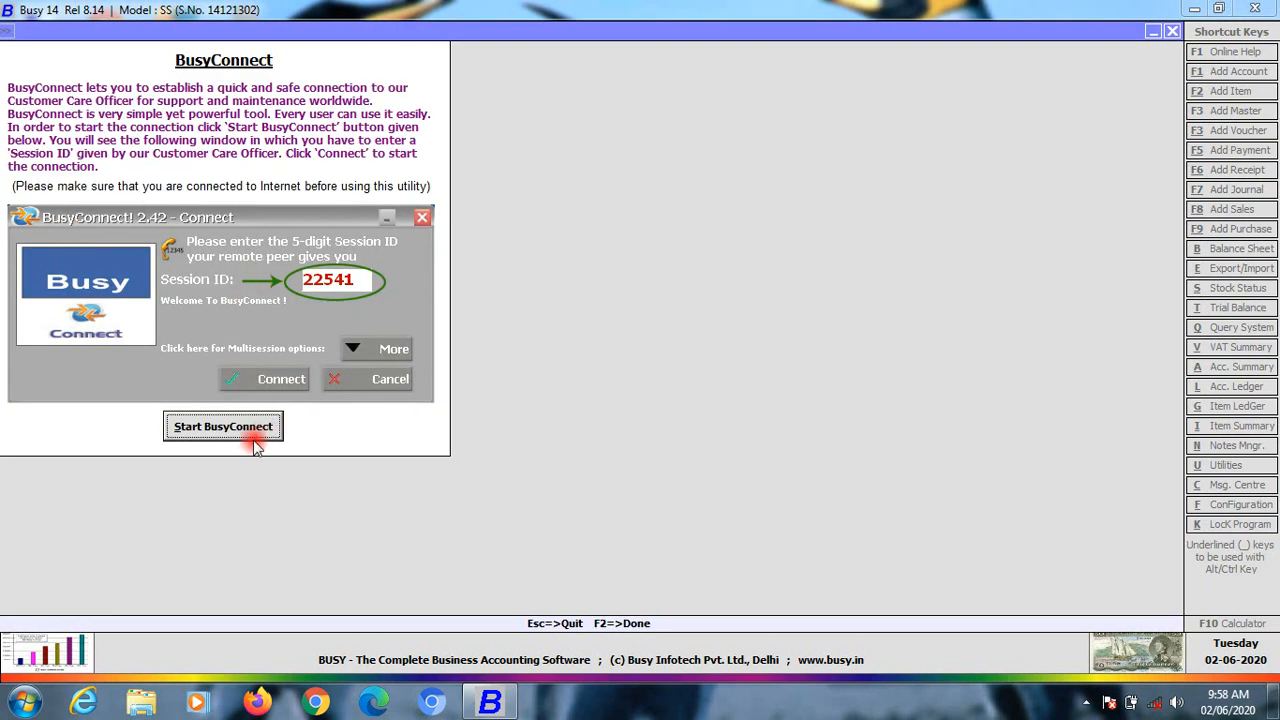
click(217, 428)
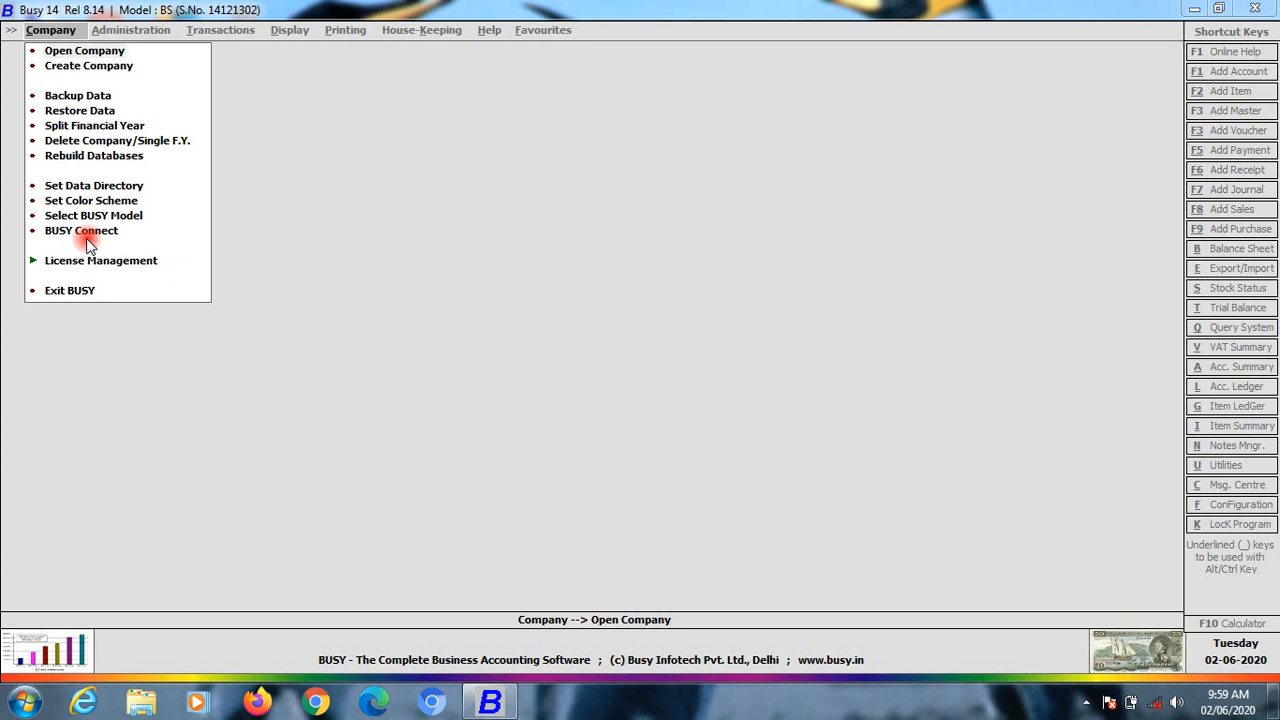
click(103, 262)
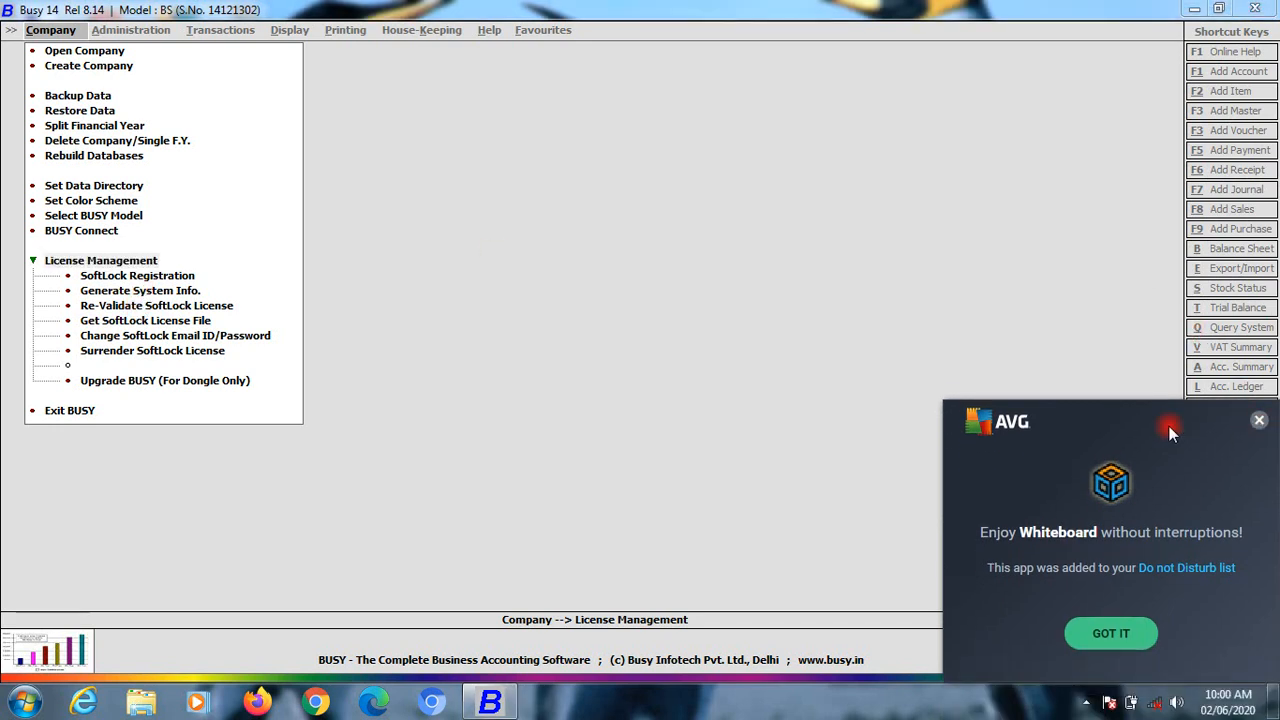
click(1260, 423)
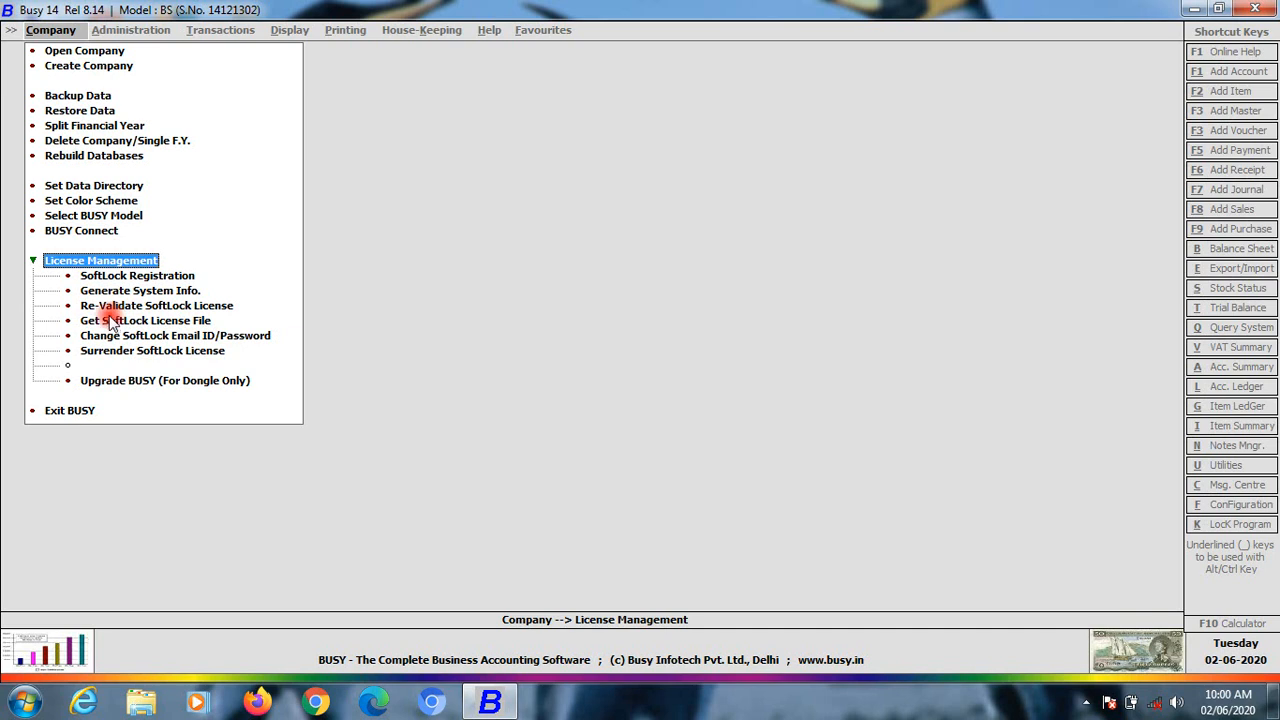
click(33, 262)
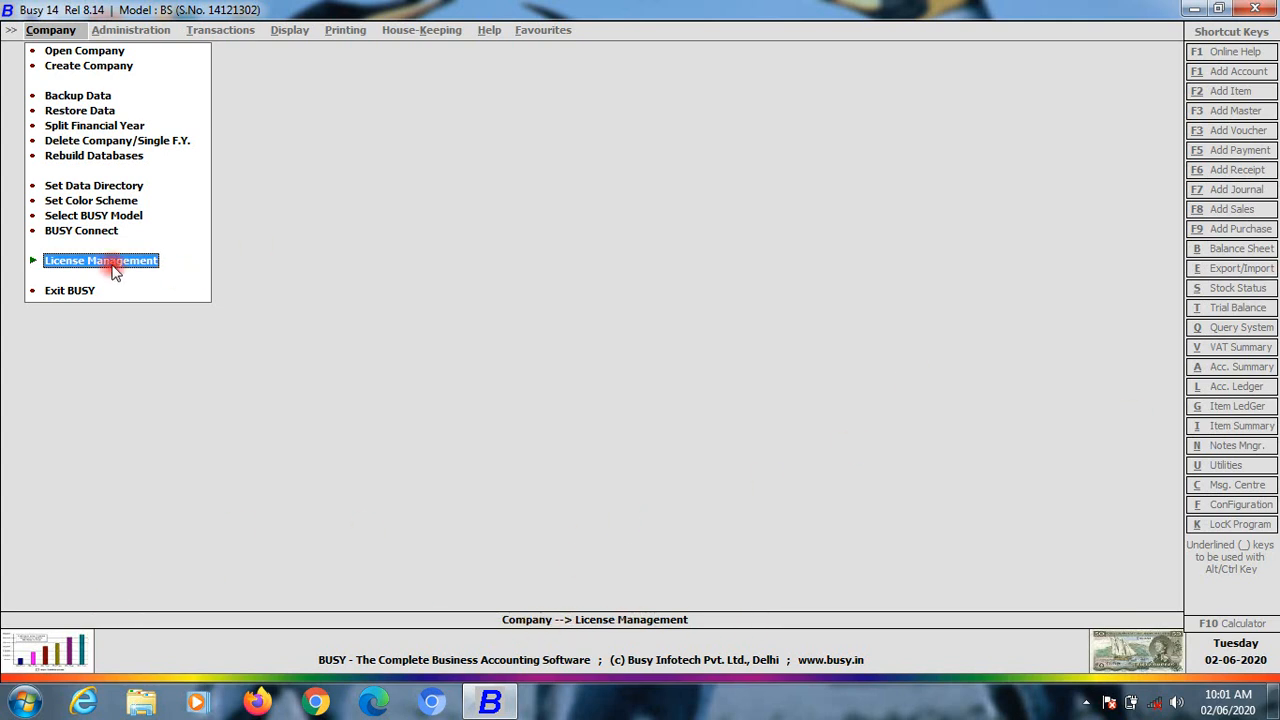
click(60, 215)
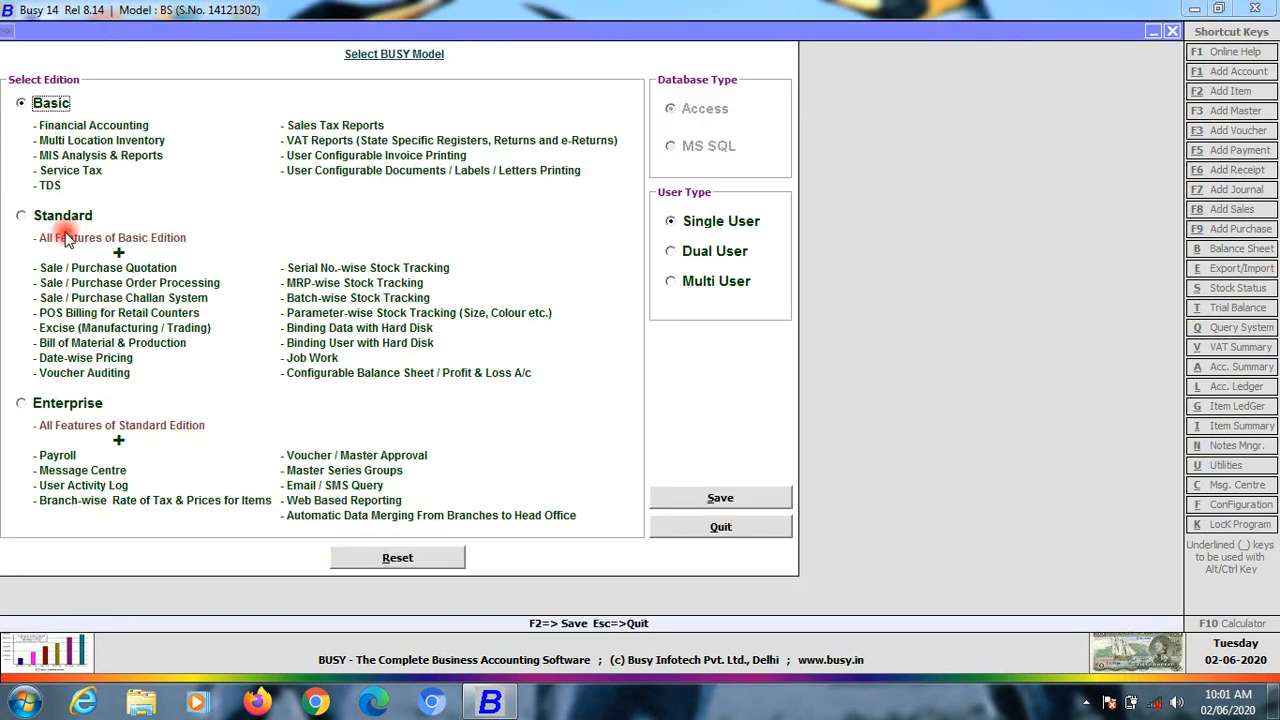
click(722, 525)
click(85, 50)
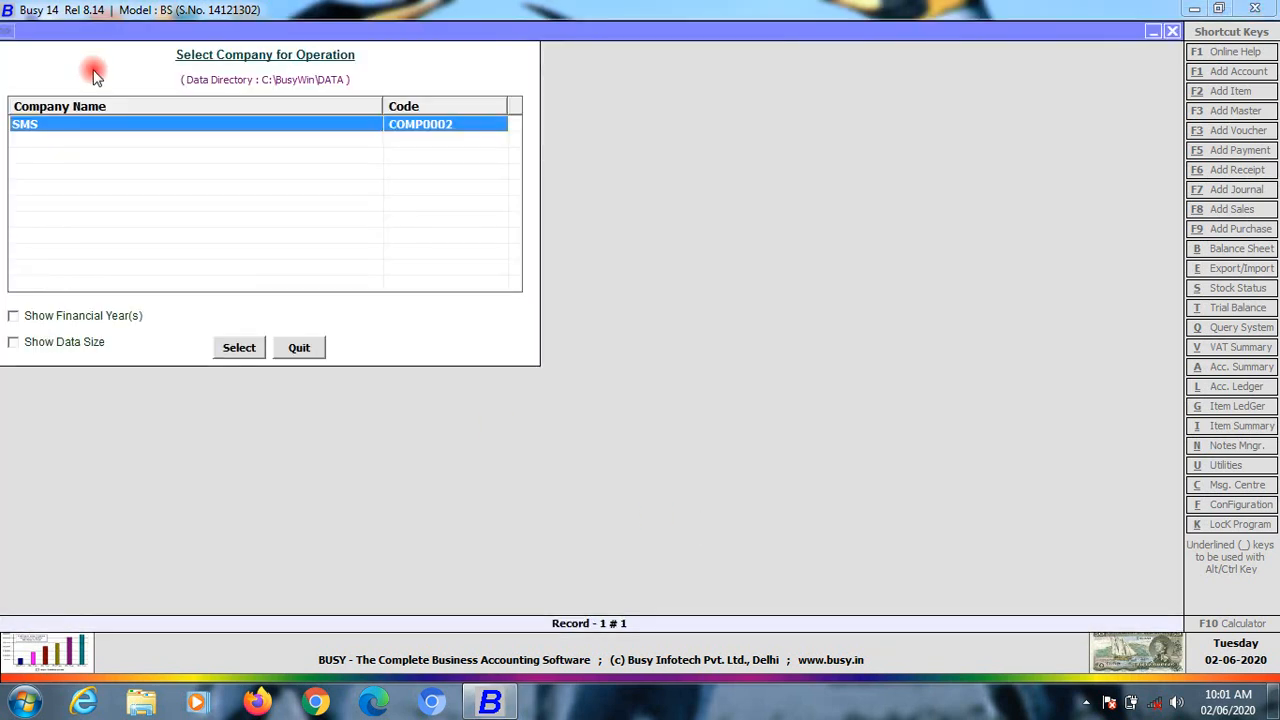
click(303, 348)
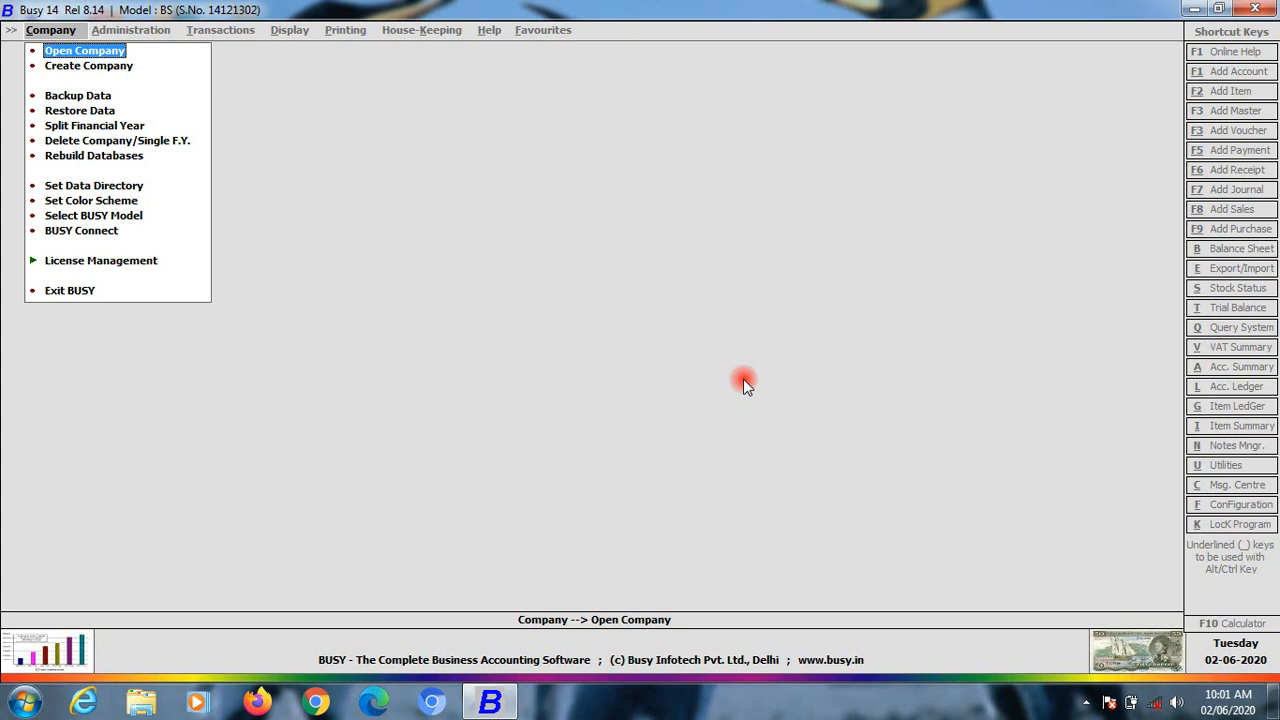
Start a company named 'Office Junction' in India, Rajasthan, keeping the 01-04-2020 year start
click(86, 65)
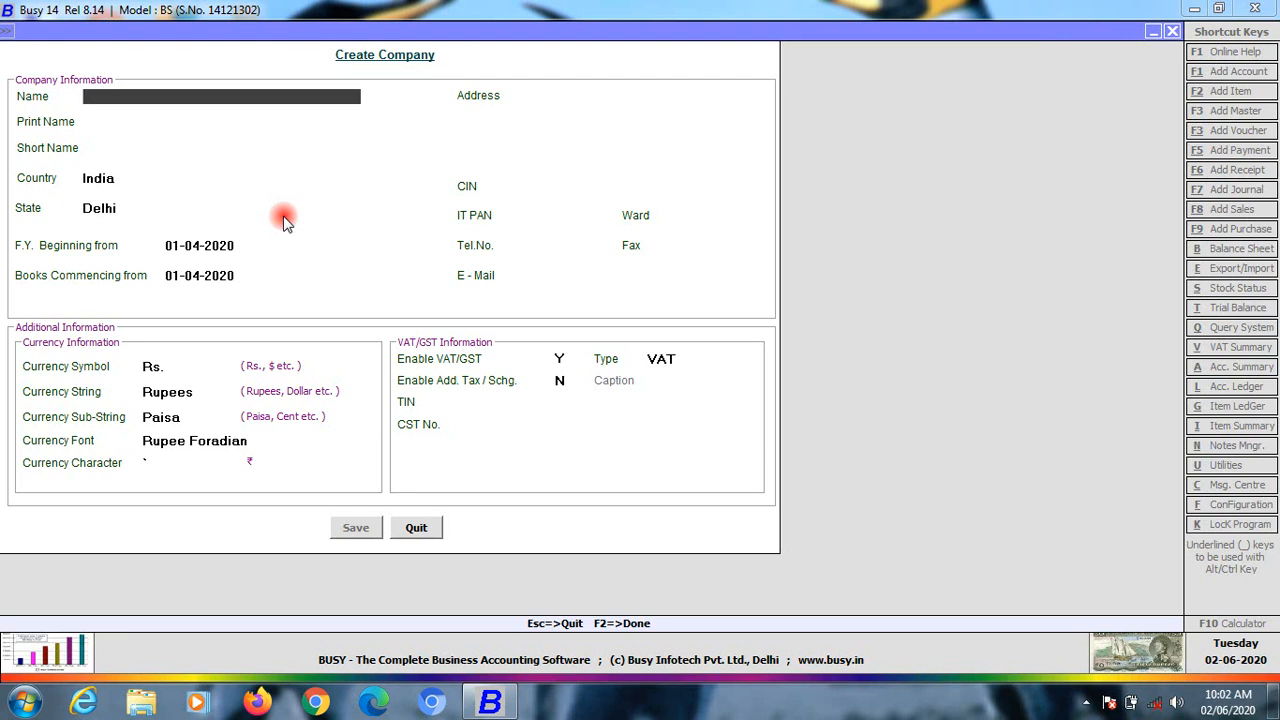
text(f)
key(BackSpace)
text(office Junction)
key(Return)
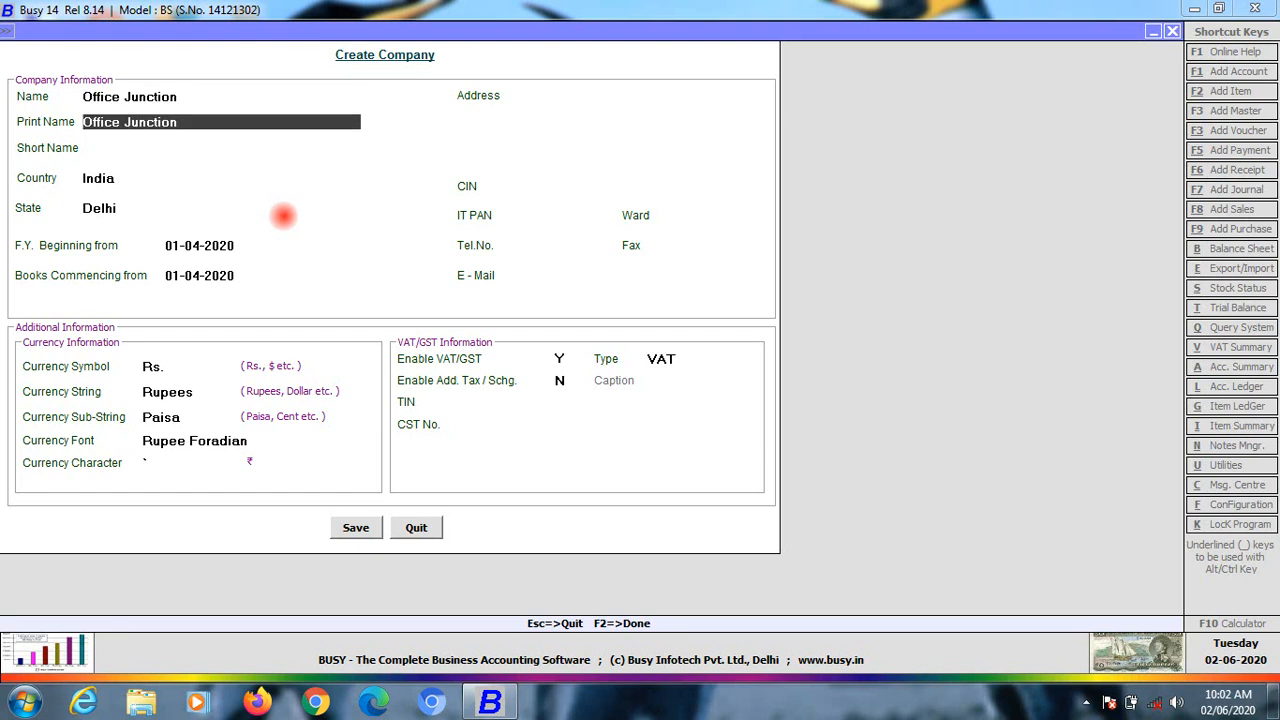
key(Return)
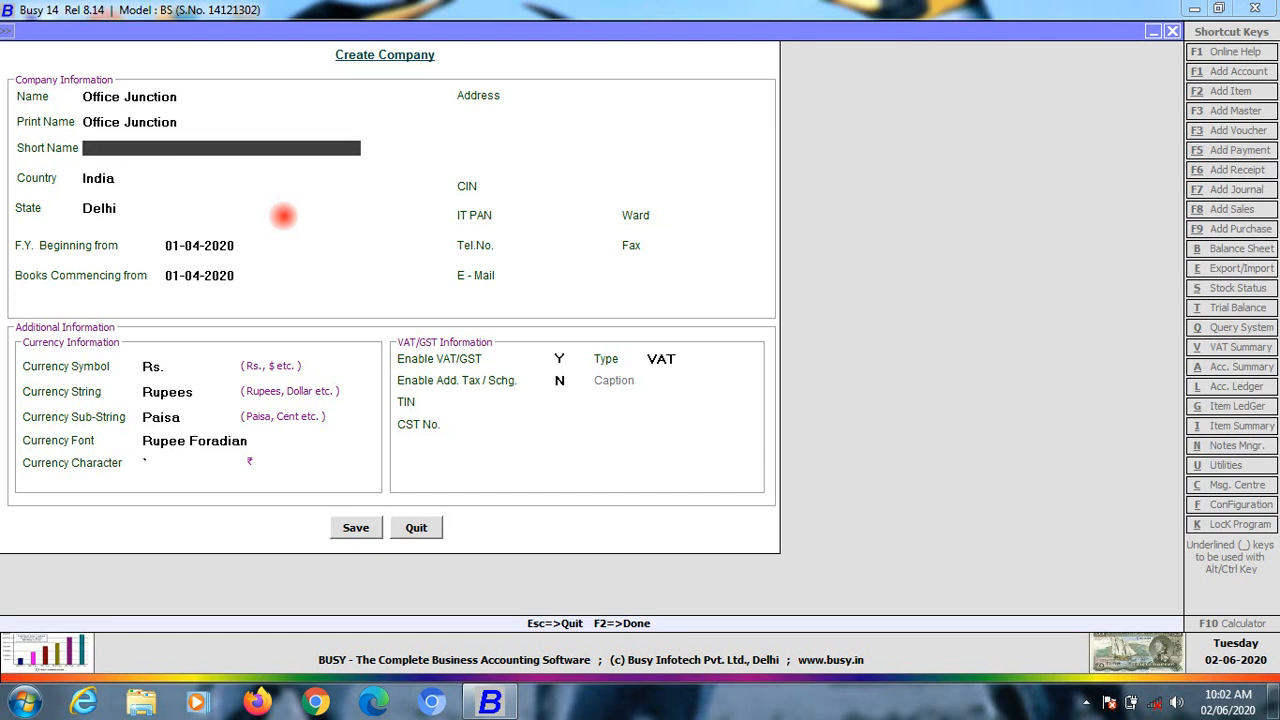
key(Return)
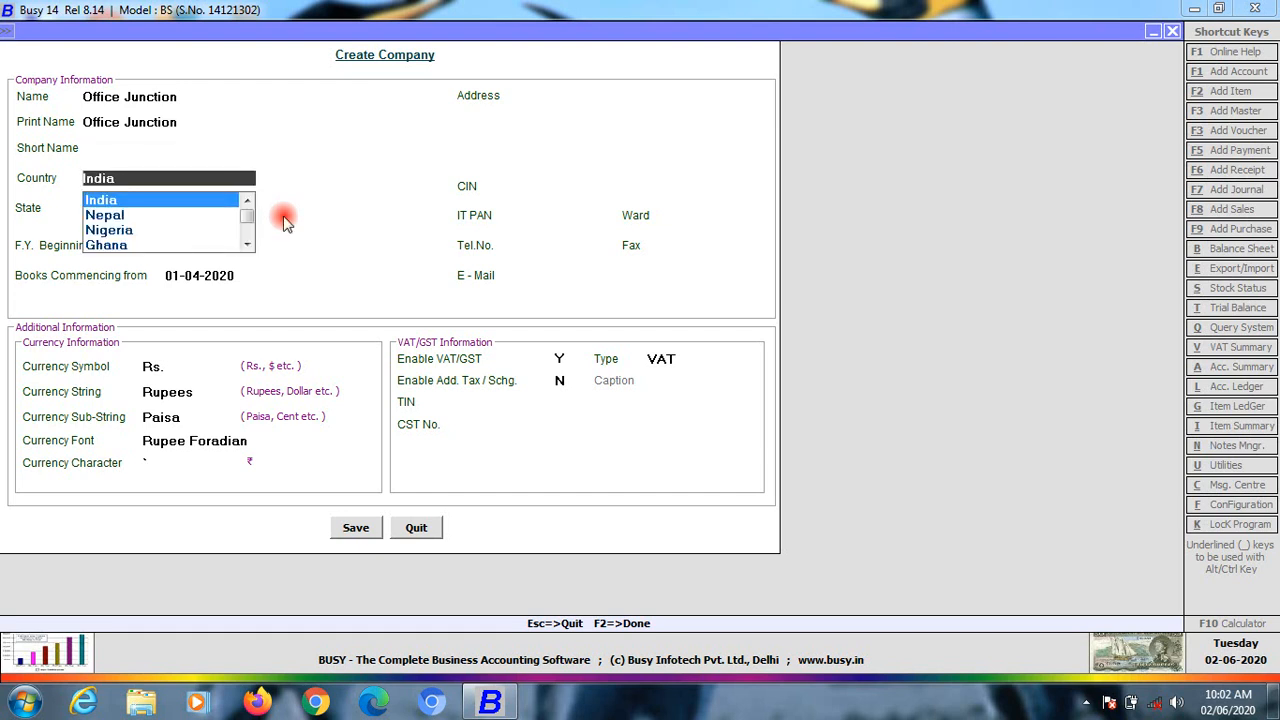
key(Return)
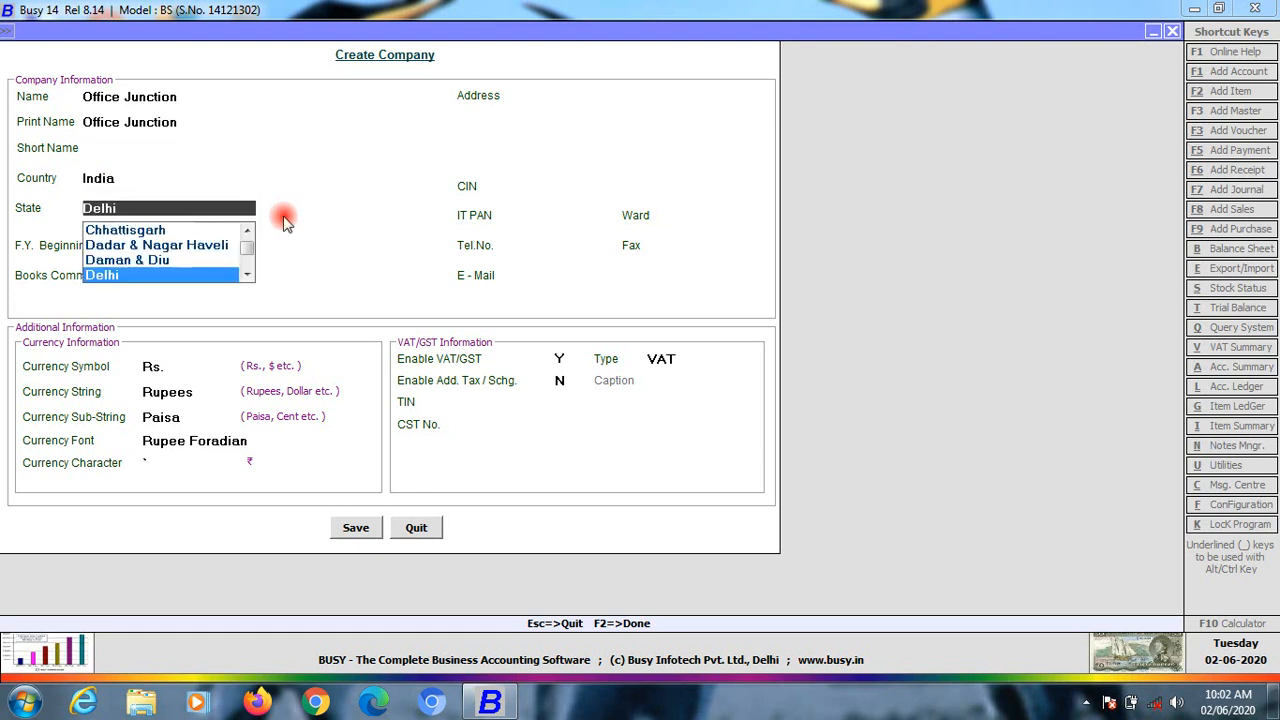
text(r)
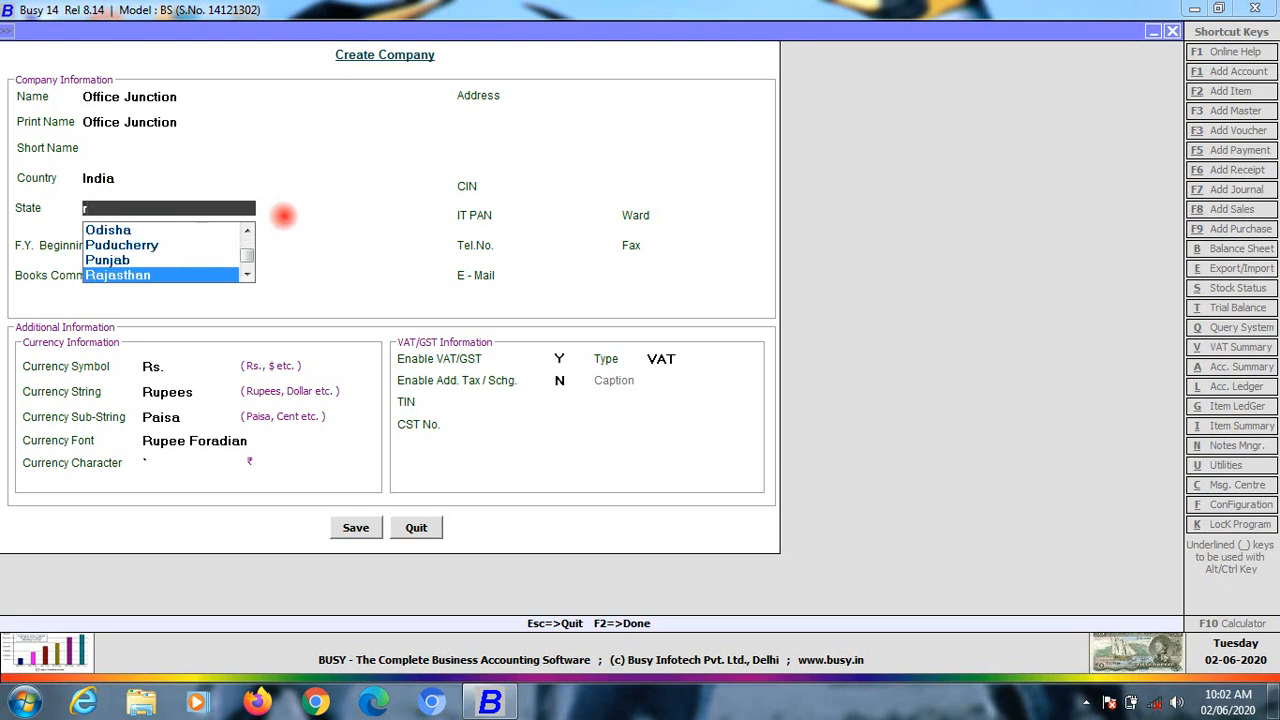
key(Return)
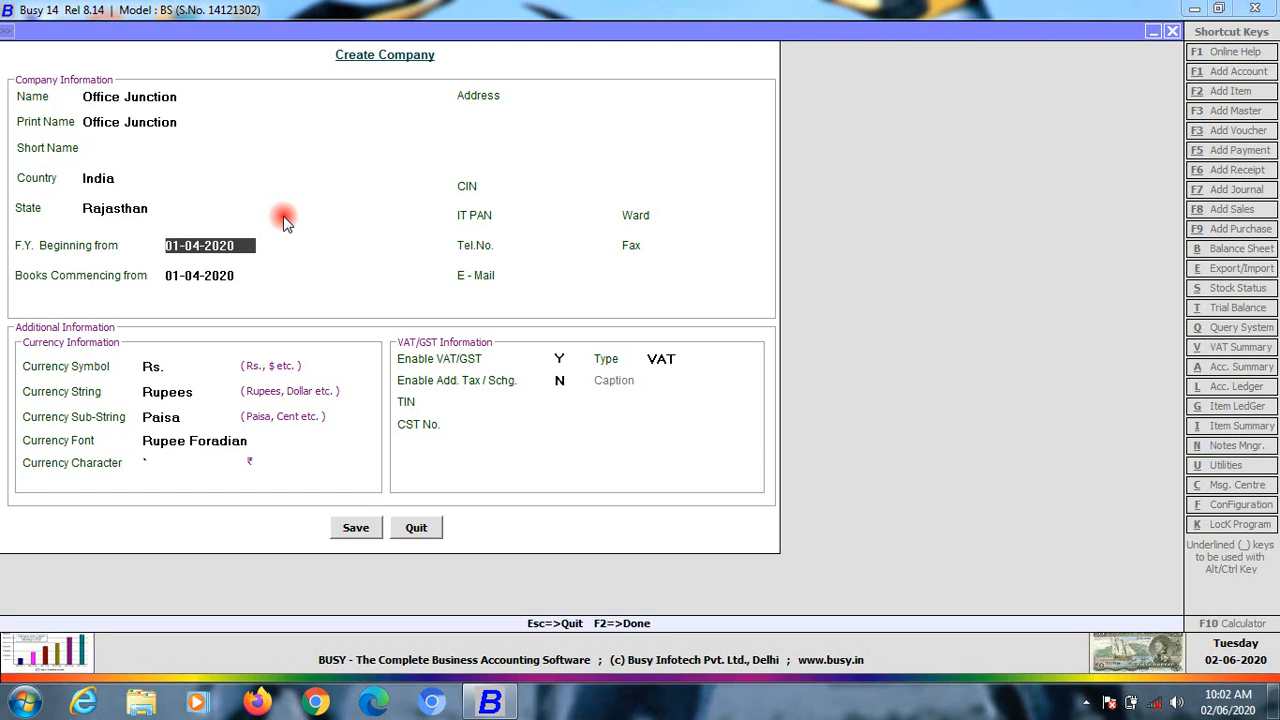
key(Return)
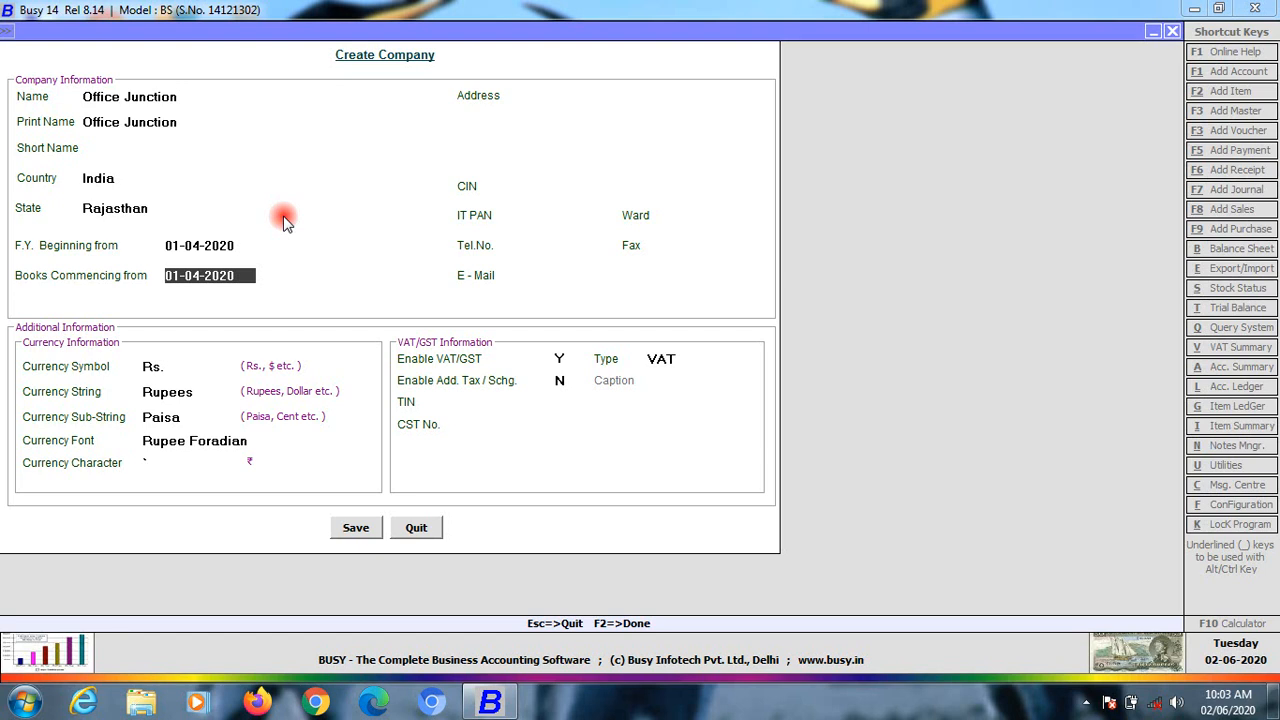
key(Return)
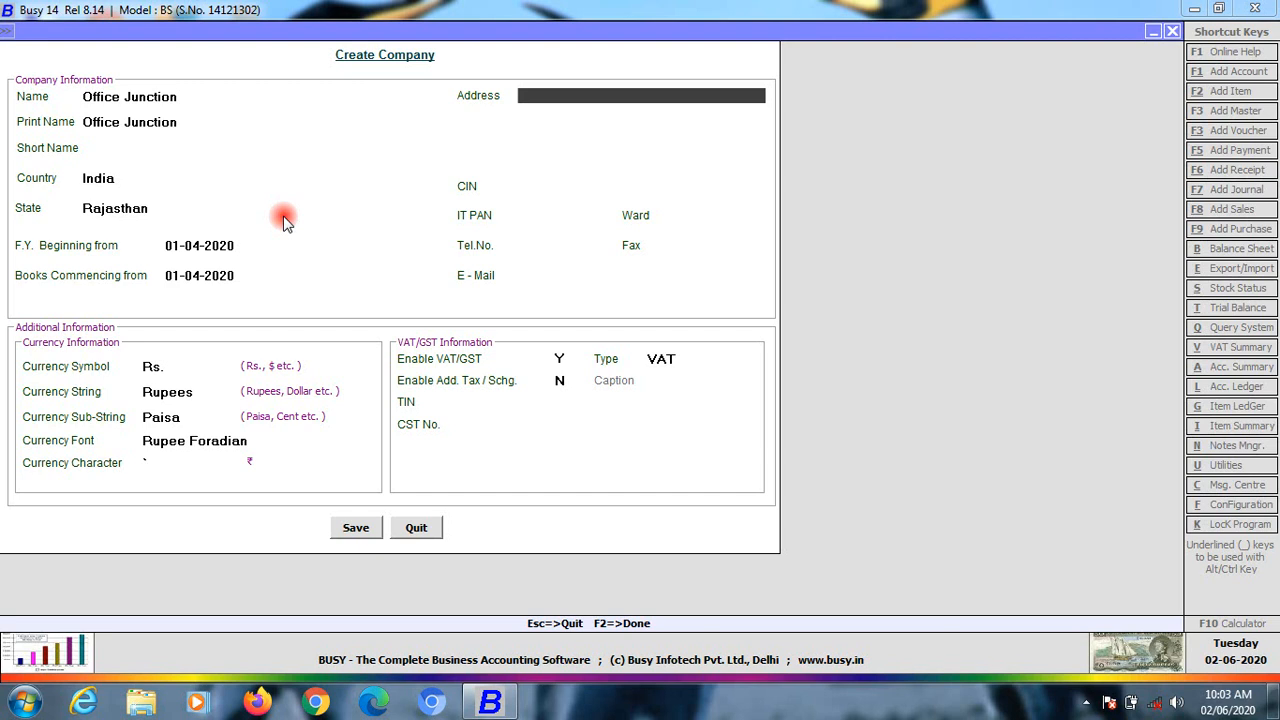
Enter a placeholder address and skip the tax and contact fields to the currency settings
text(hmh)
key(Return)
key(Return)
key(Return)
key(Return)
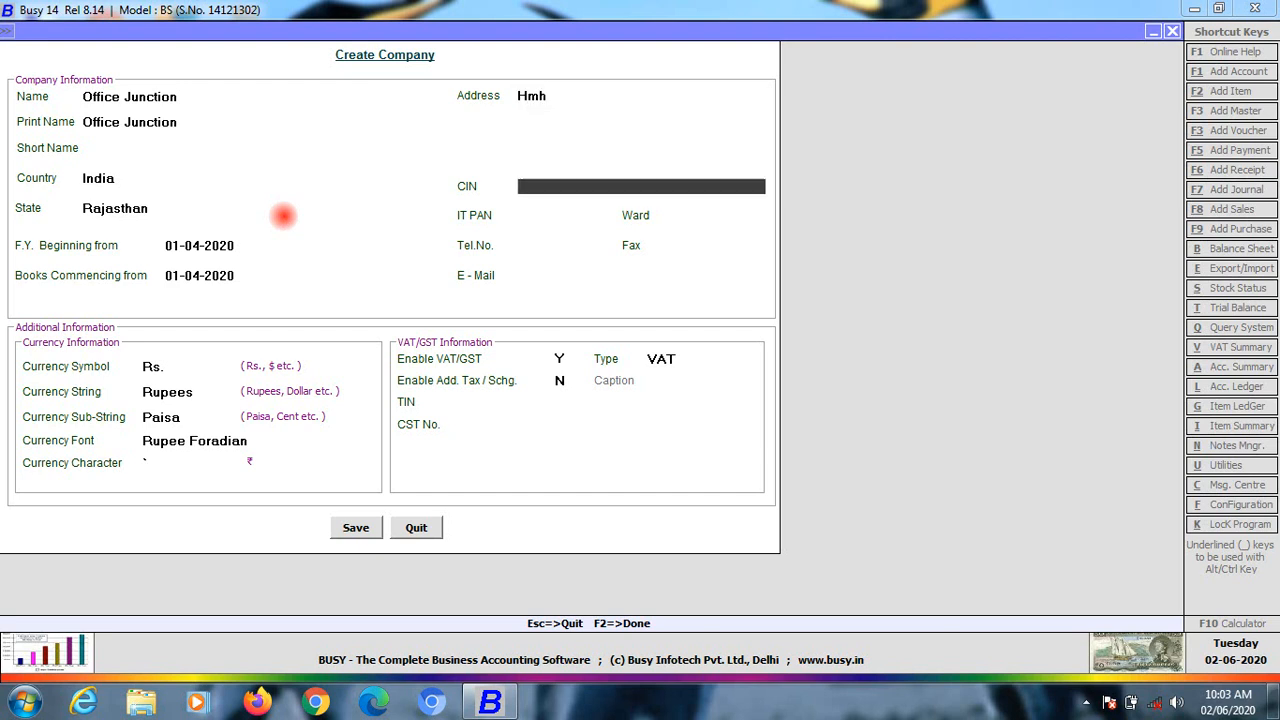
key(Return)
key(Return)
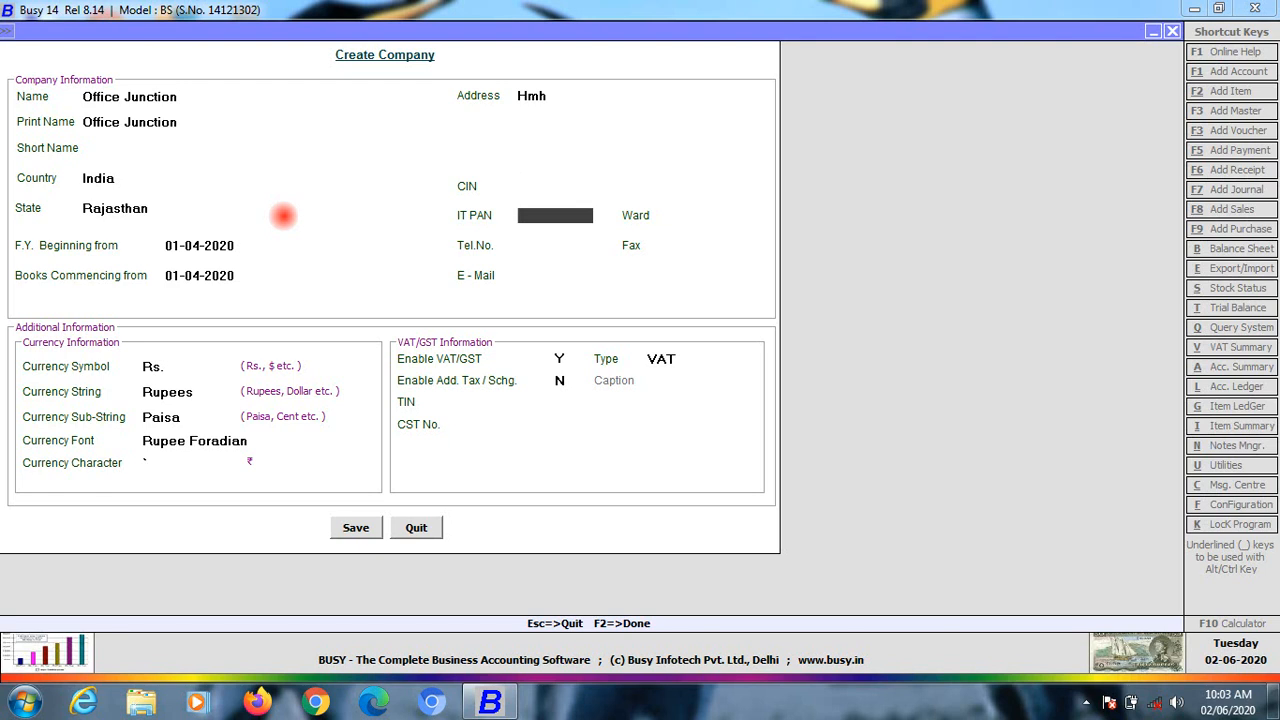
key(Return)
key(Return)
key(Return)
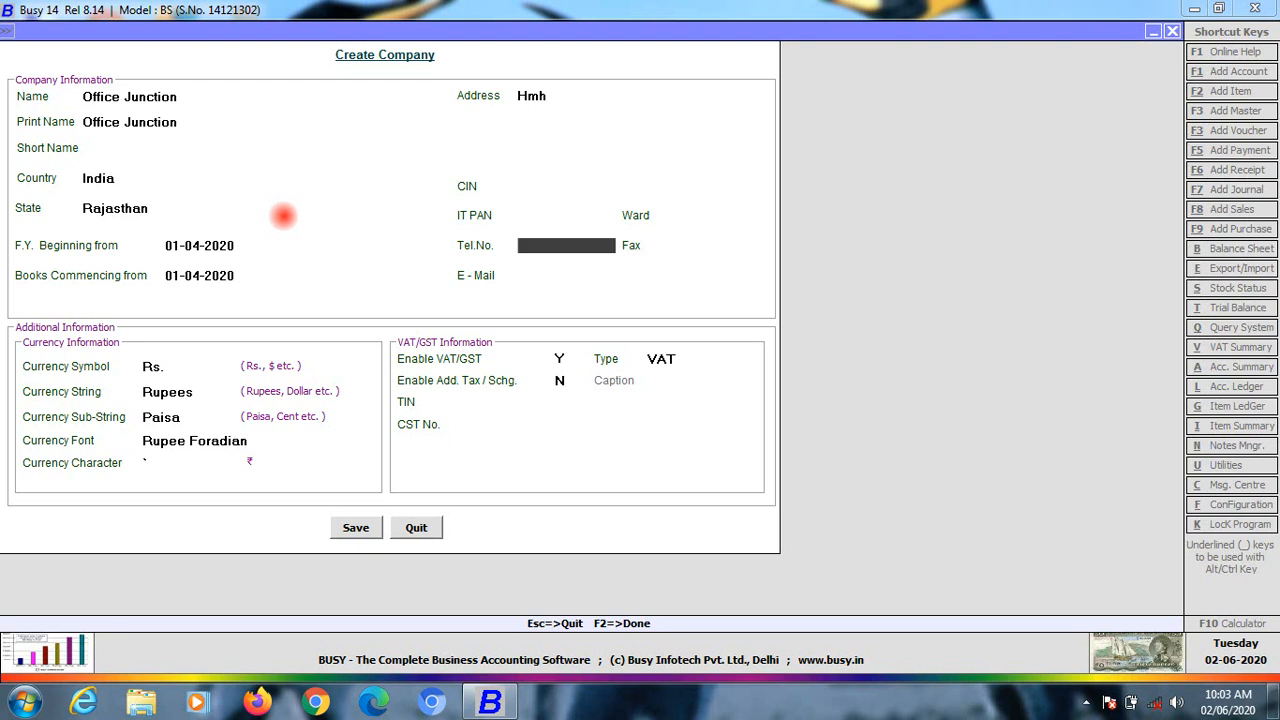
key(Return)
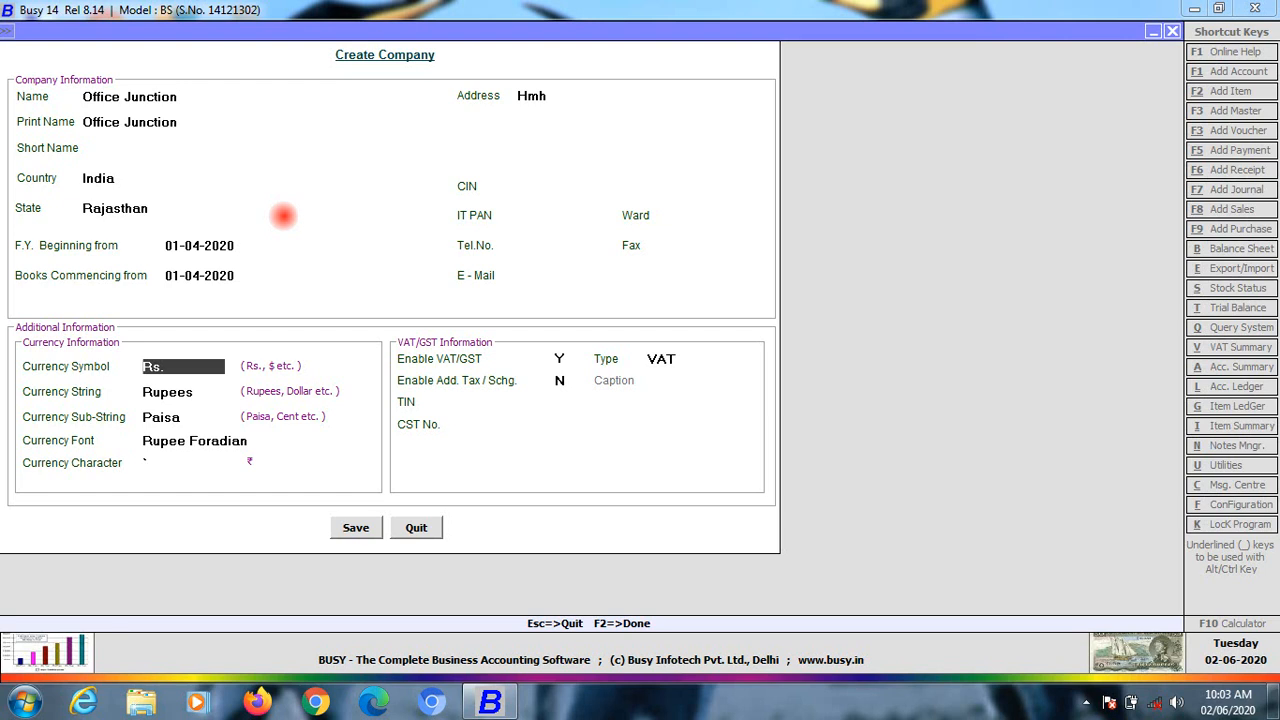
Keep the Rs./Rupees currency settings and set Enable VAT/GST to N
key(Return)
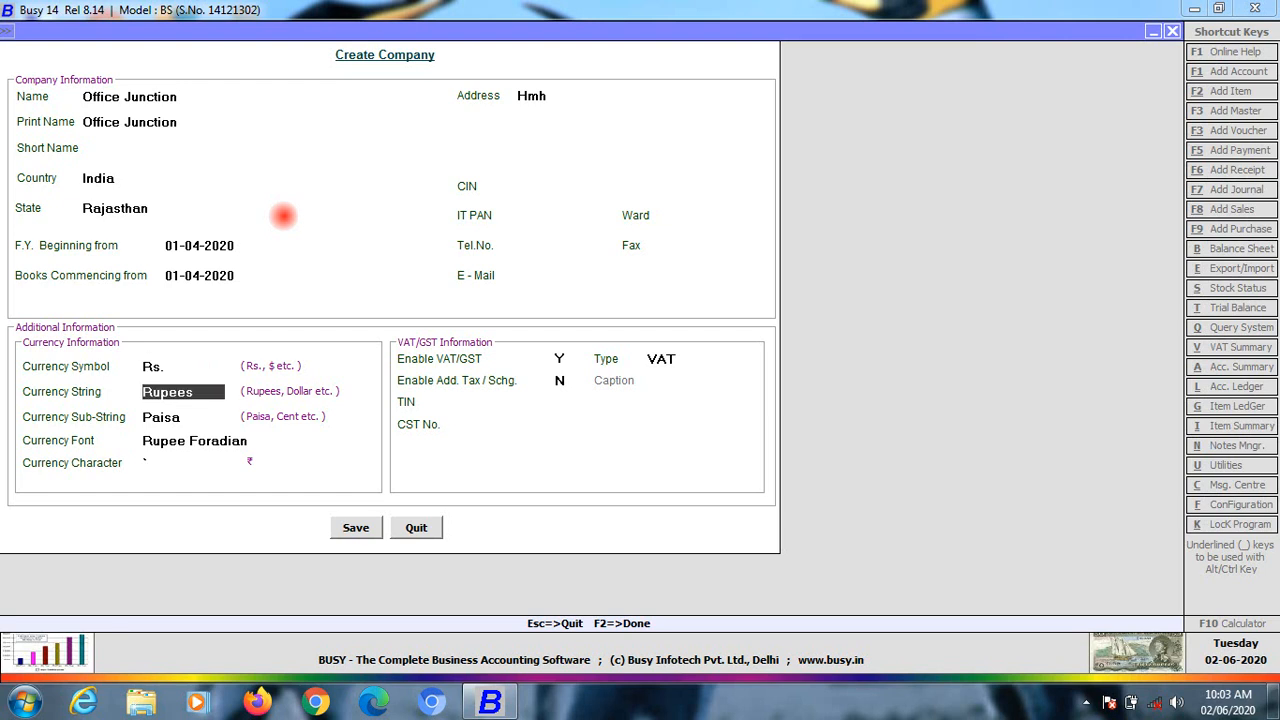
key(Return)
key(Return)
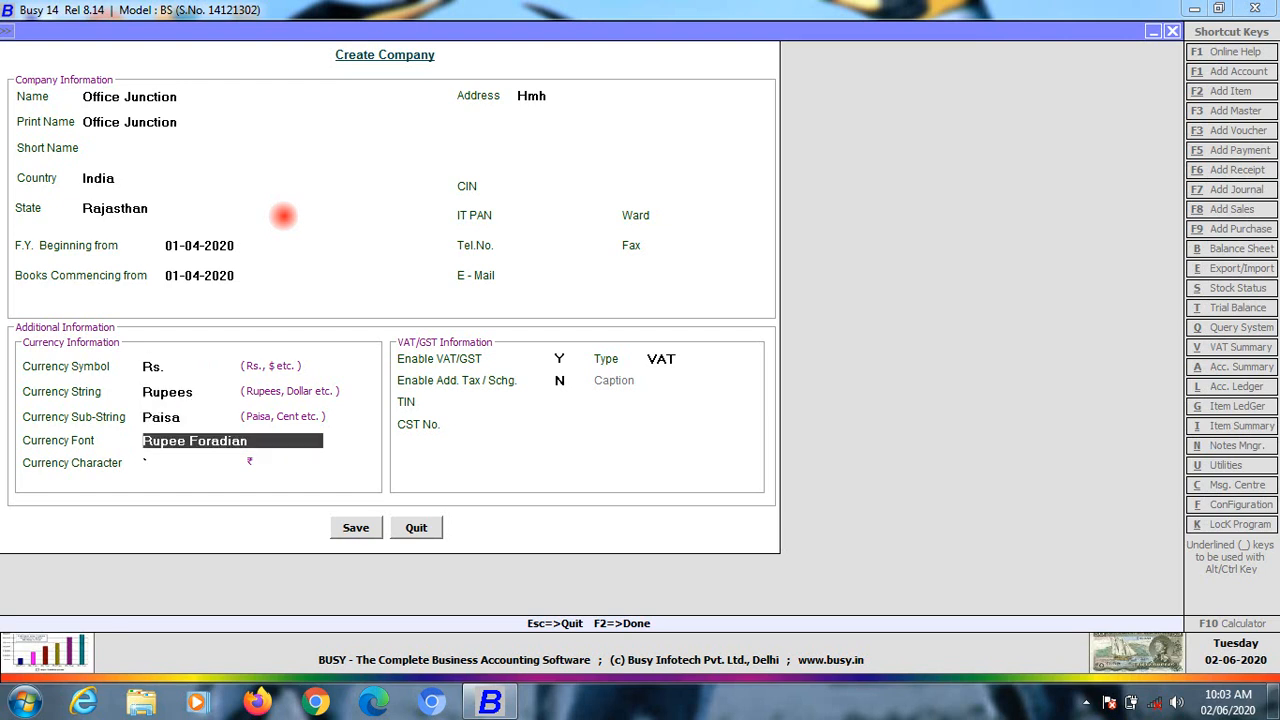
key(Return)
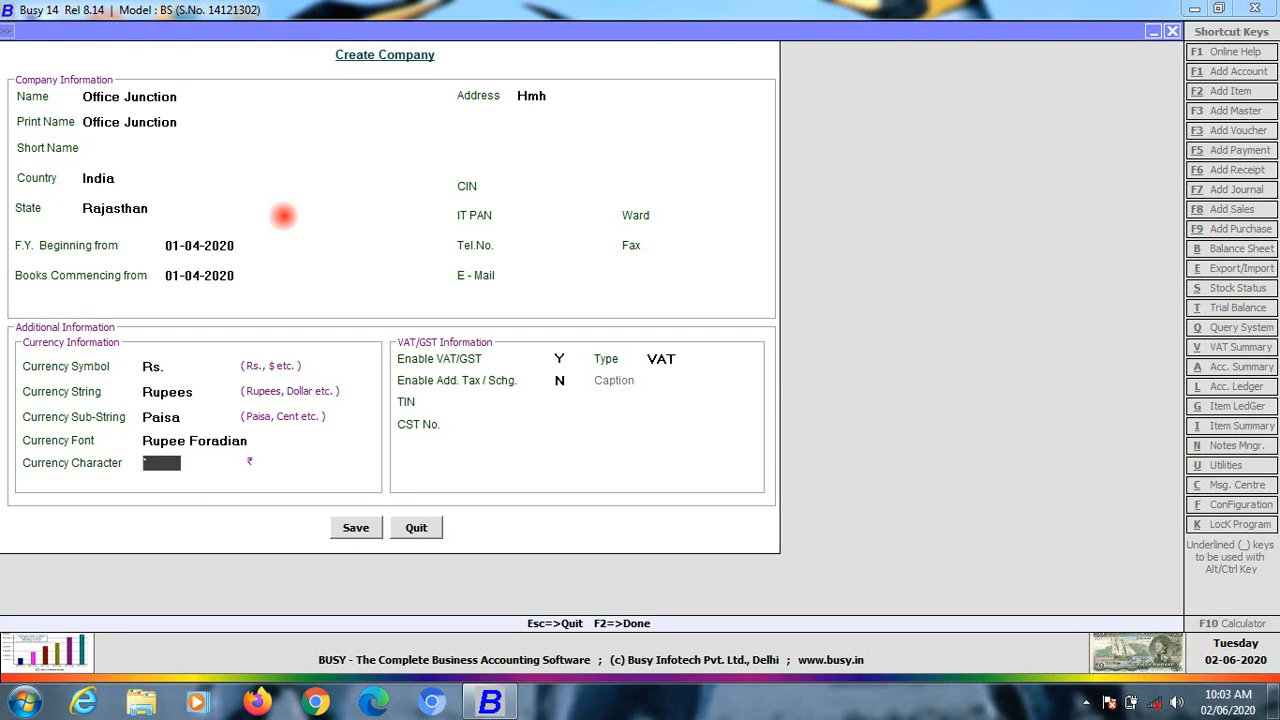
key(Return)
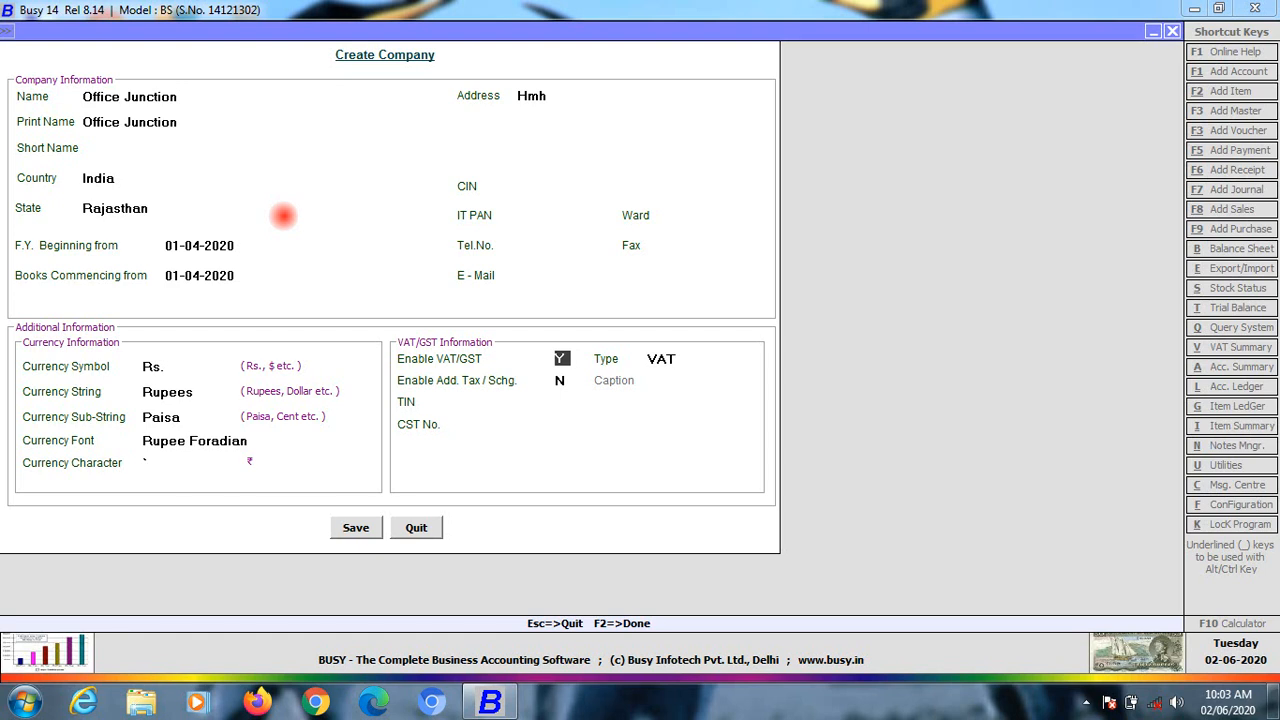
key(n)
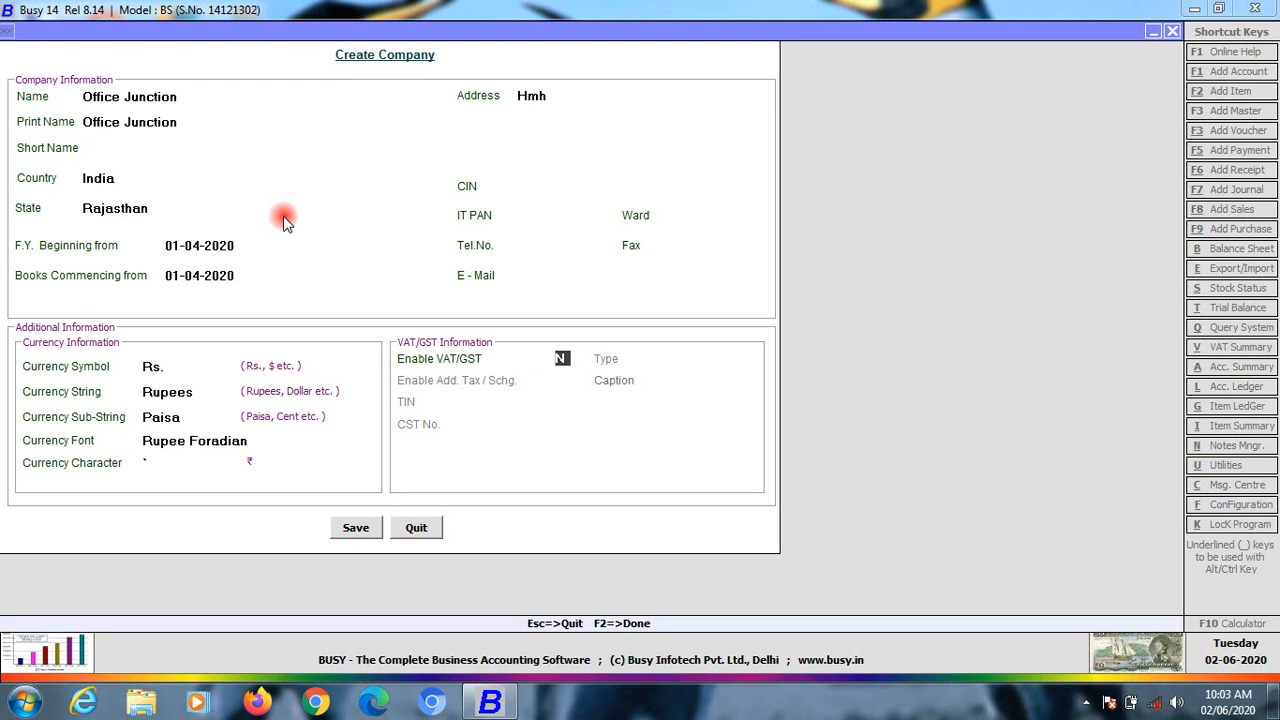
key(Return)
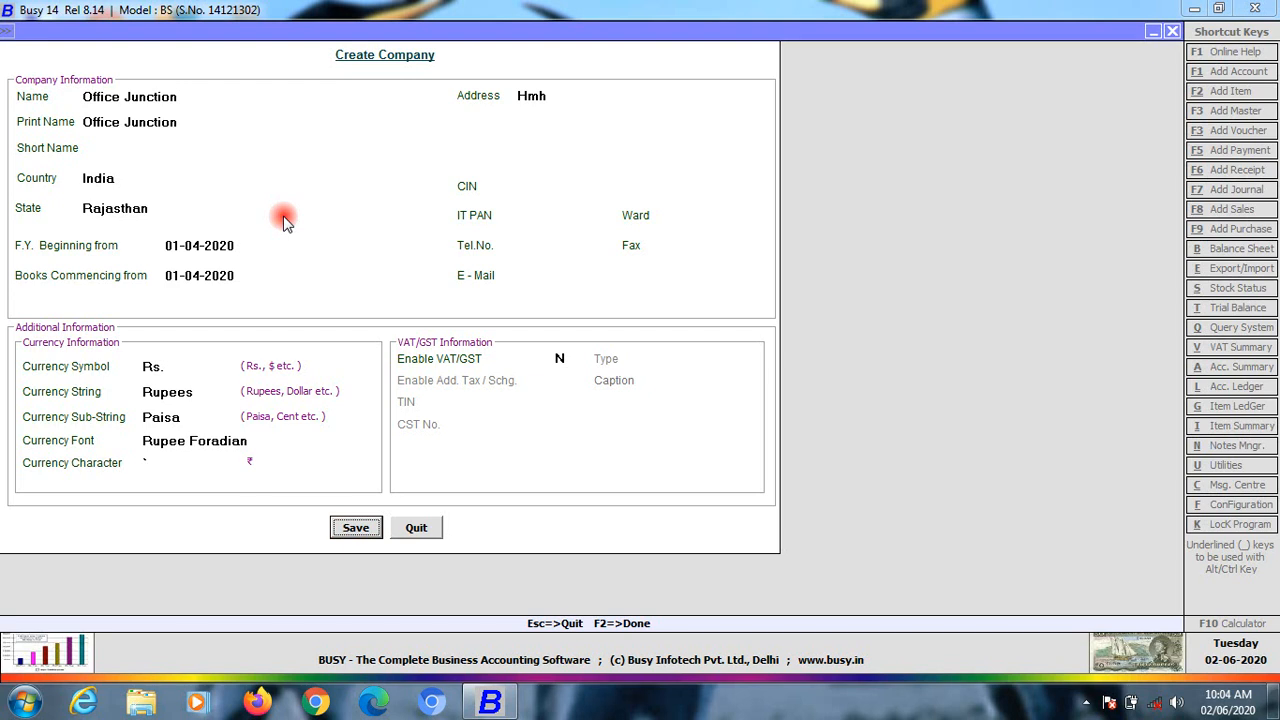
Save the Office Junction company with Don't Copy Anything selected for masters, configuration and users
key(Return)
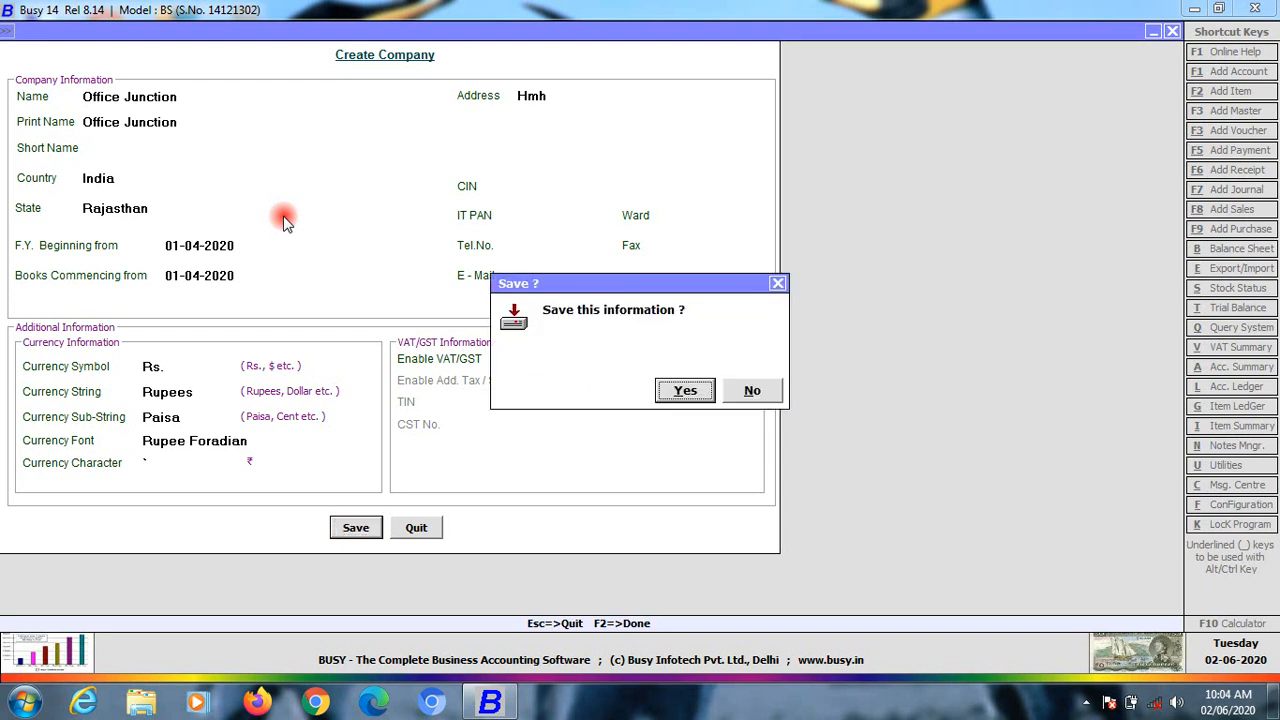
key(Return)
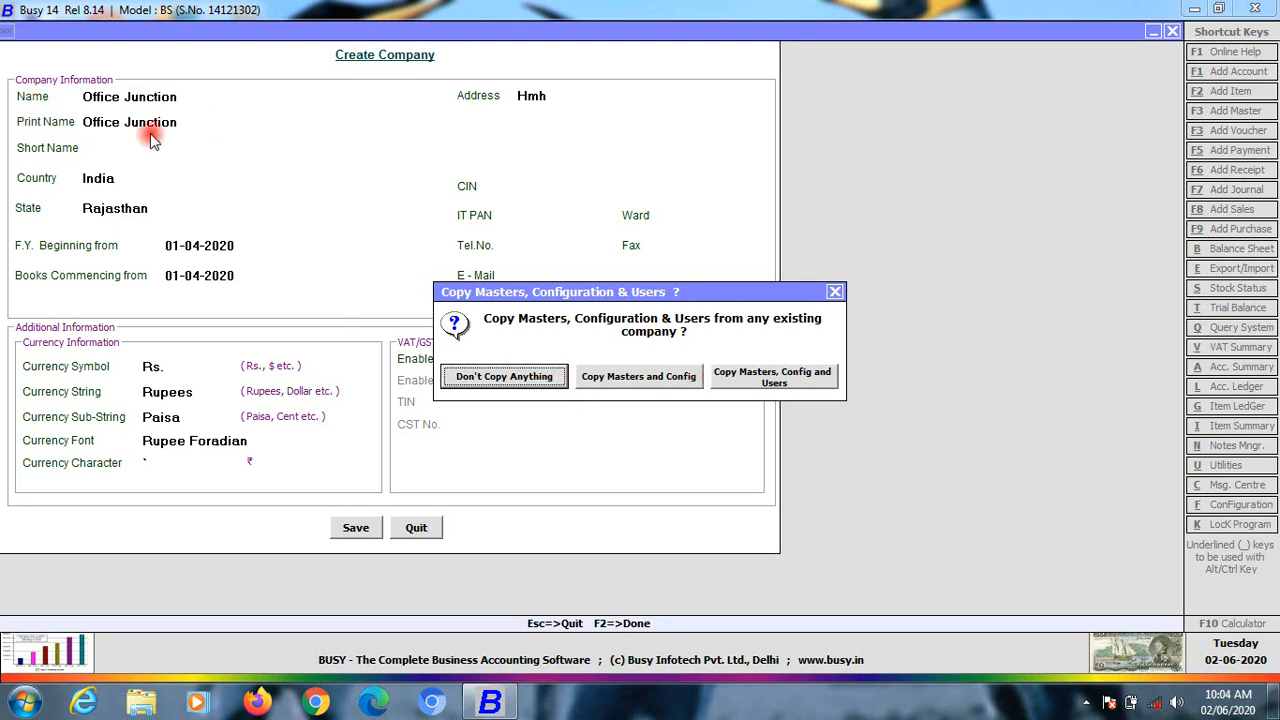
click(523, 376)
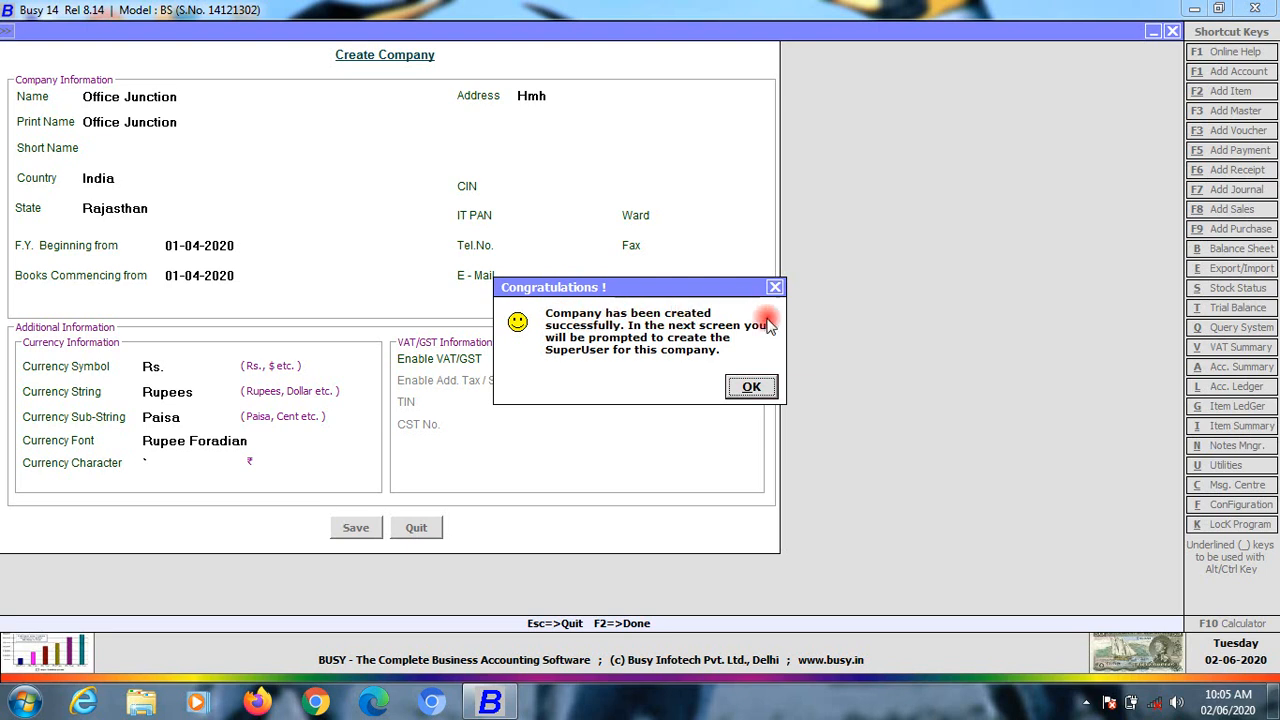
Acknowledge the Congratulations message to move on to SuperUser creation
click(752, 390)
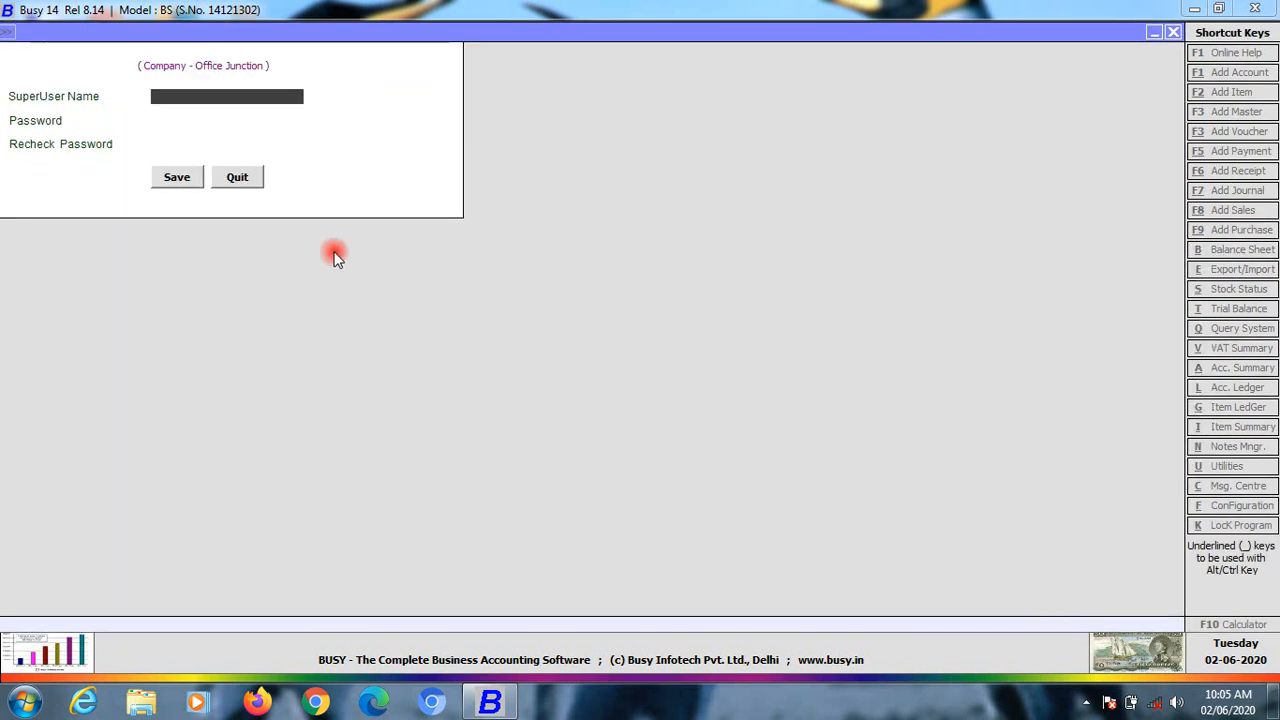
Enter the SuperUser name, then type and re-enter its password to create the SuperUser
text(raj)
key(Return)
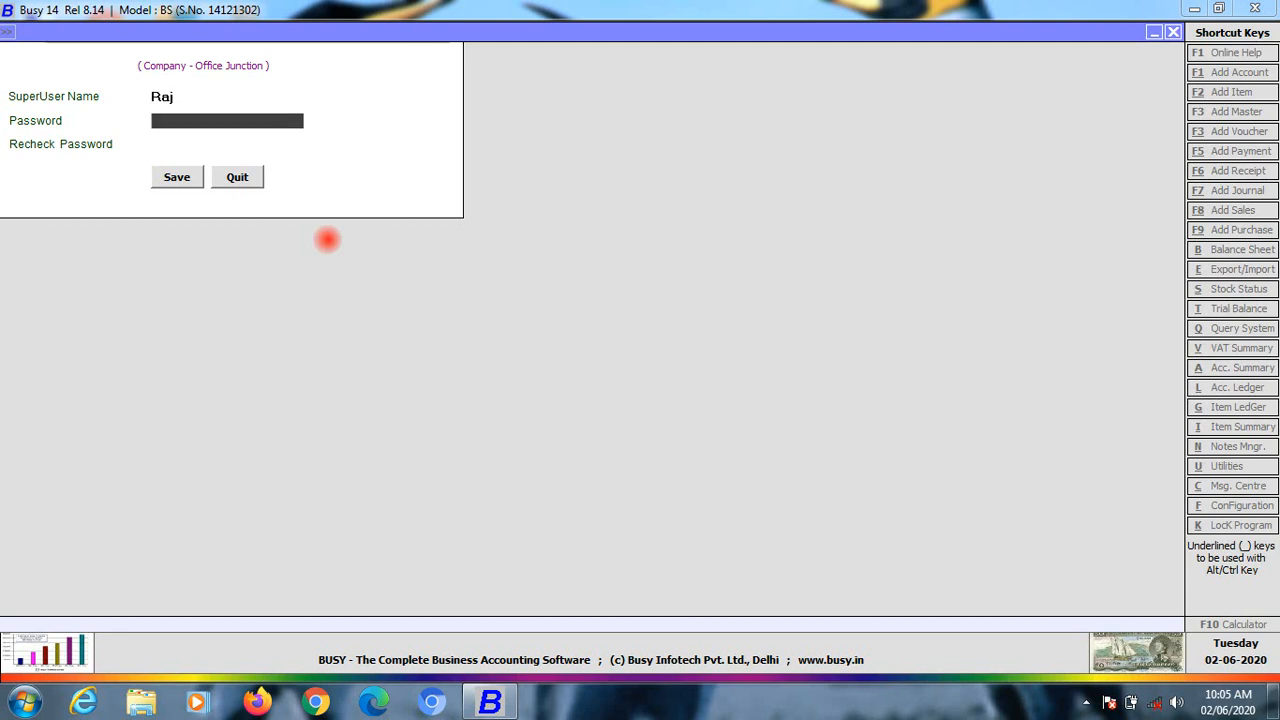
text(**)
key(Return)
text(***)
key(Return)
key(Return)
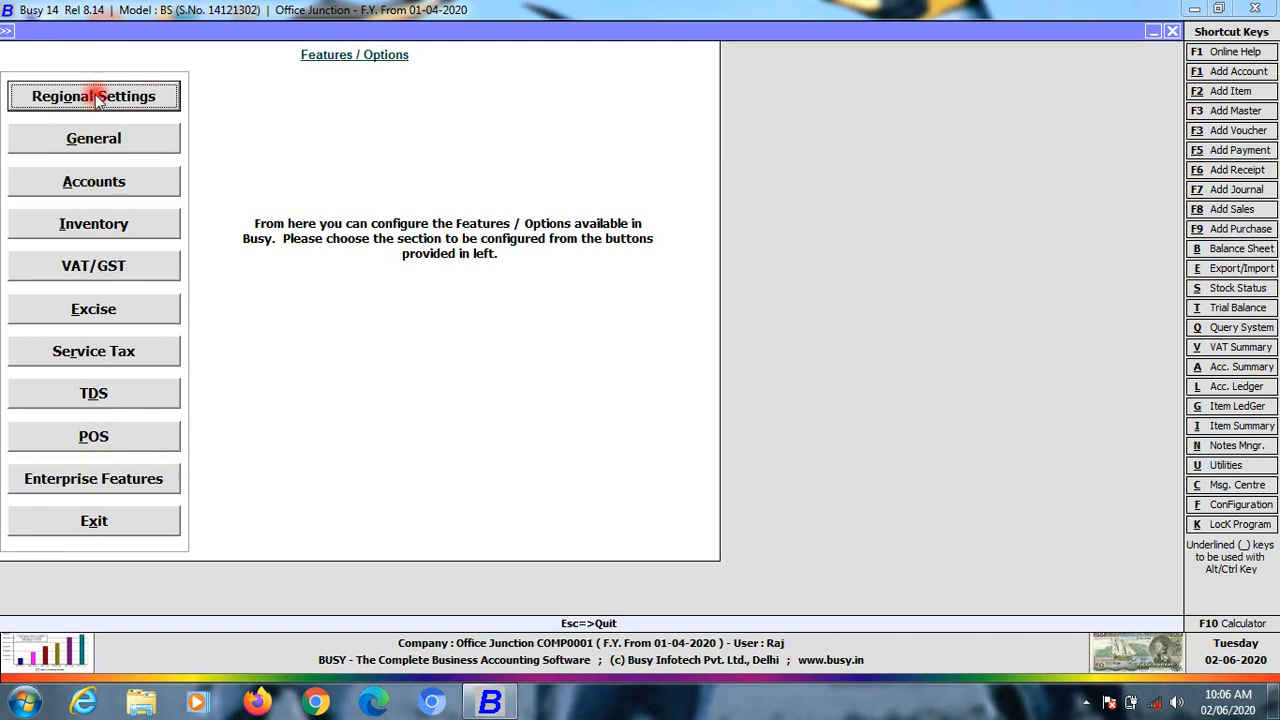
Exit Features / Options, view the details in Company > Edit Company, and quit without changes
click(143, 530)
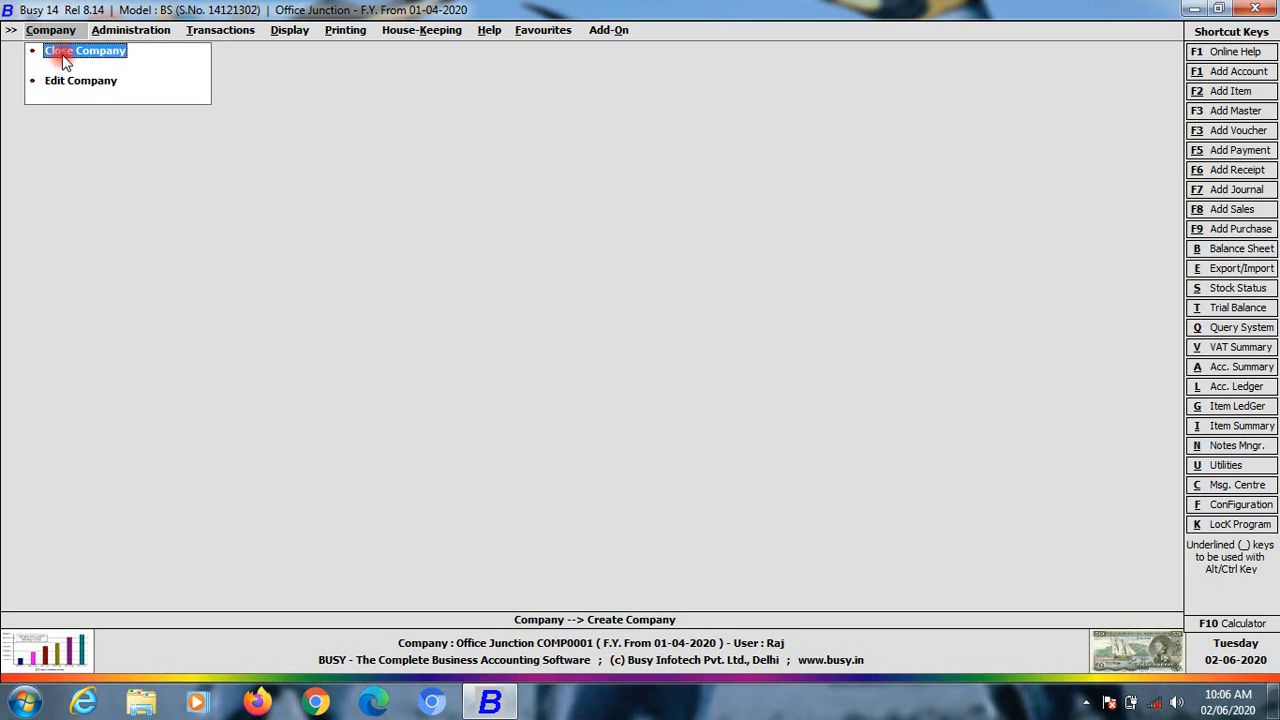
click(65, 85)
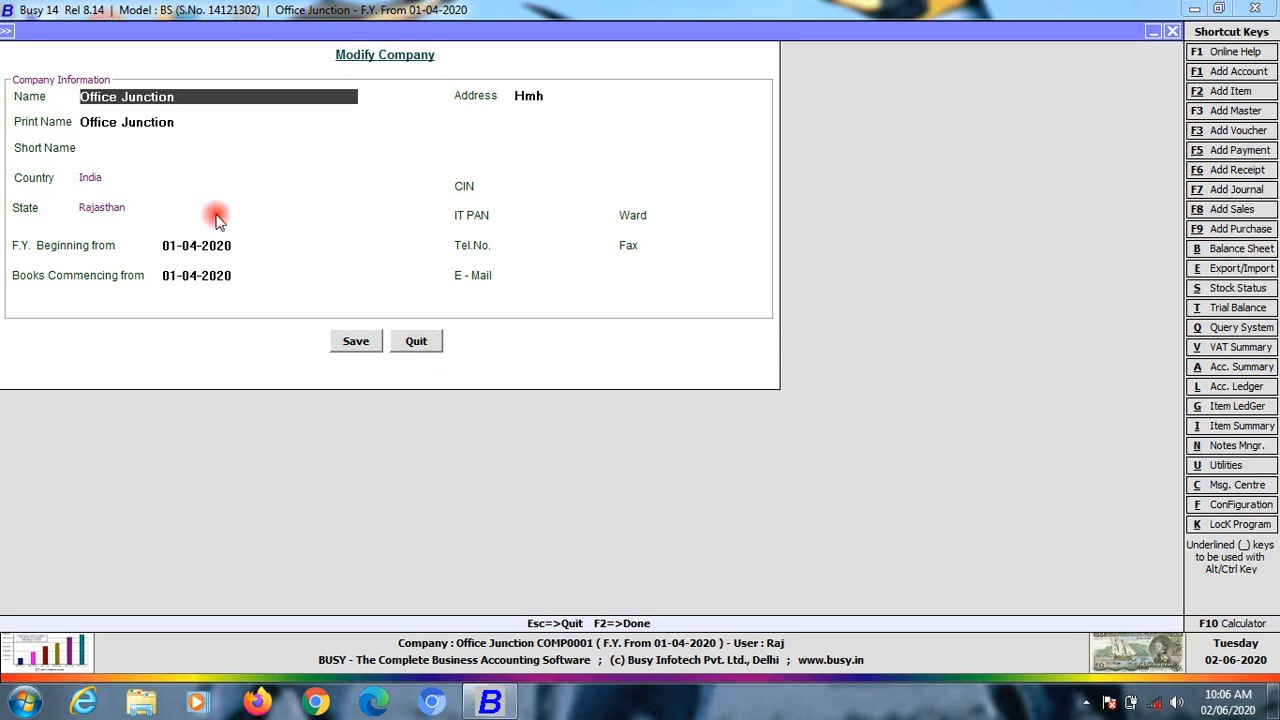
click(416, 341)
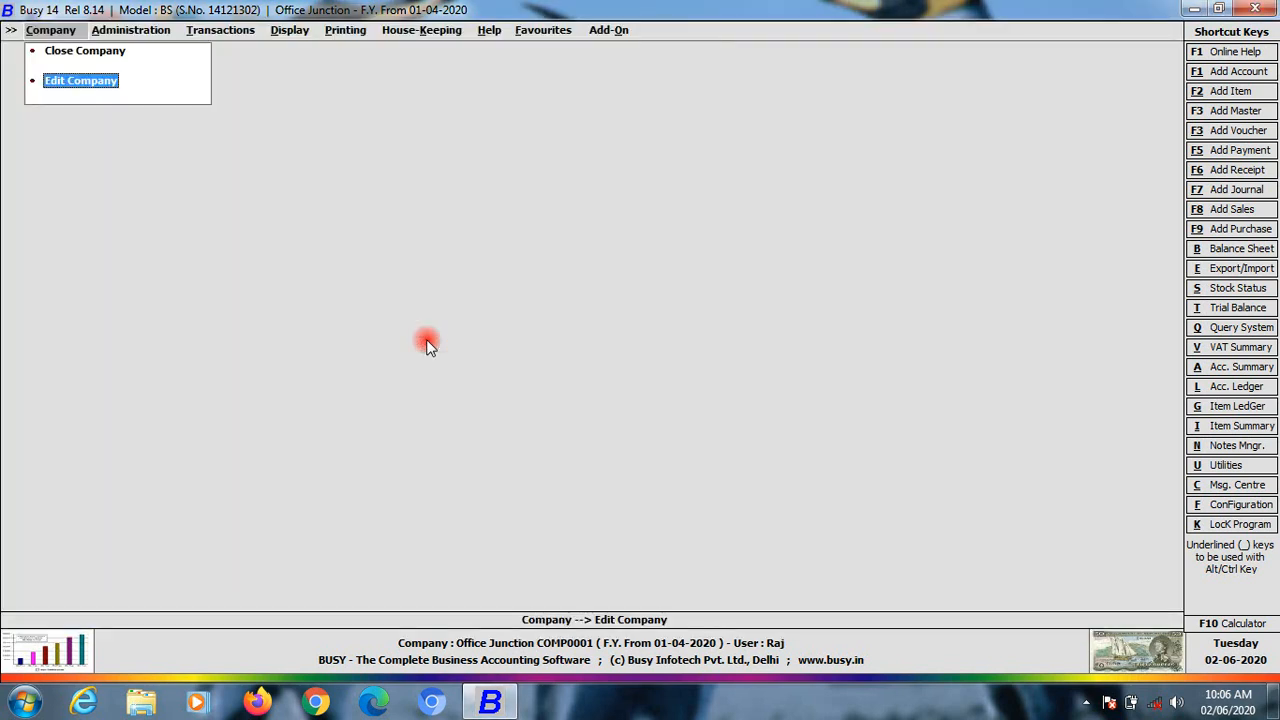
Show All Accounts on screen in Standard Format via Administration > Masters > Account > List
click(111, 35)
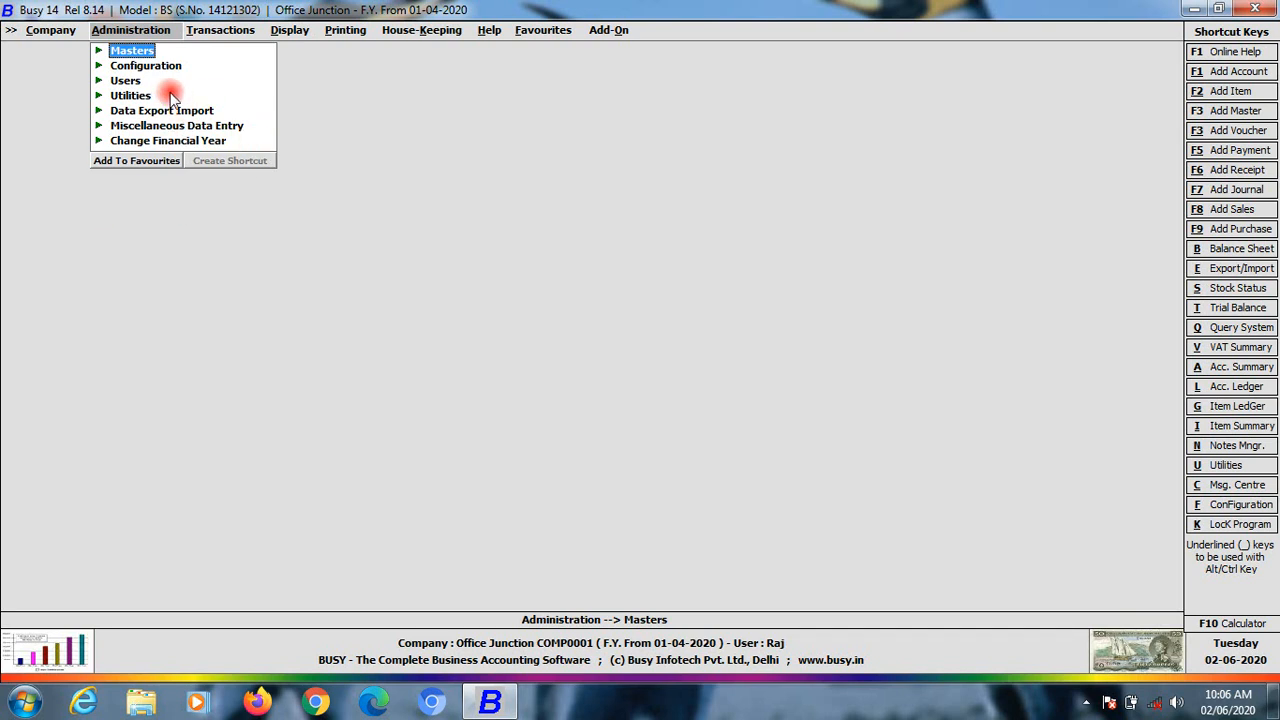
click(97, 51)
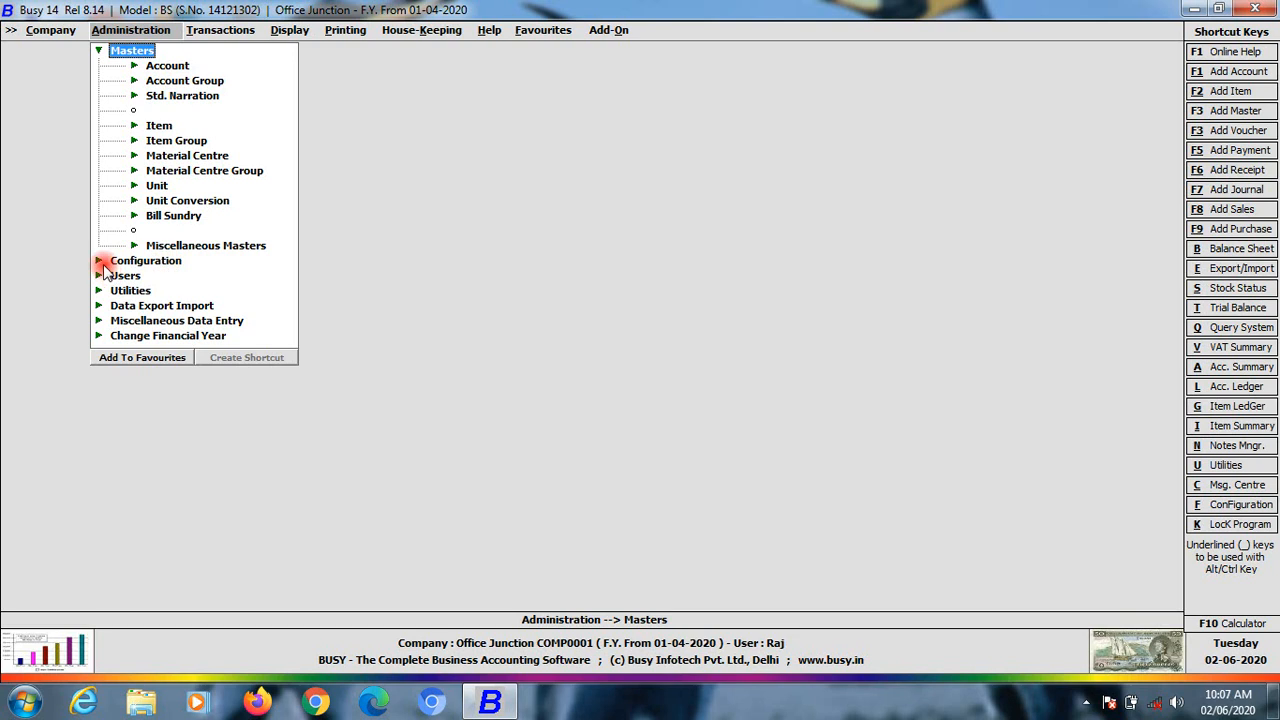
double_click(150, 66)
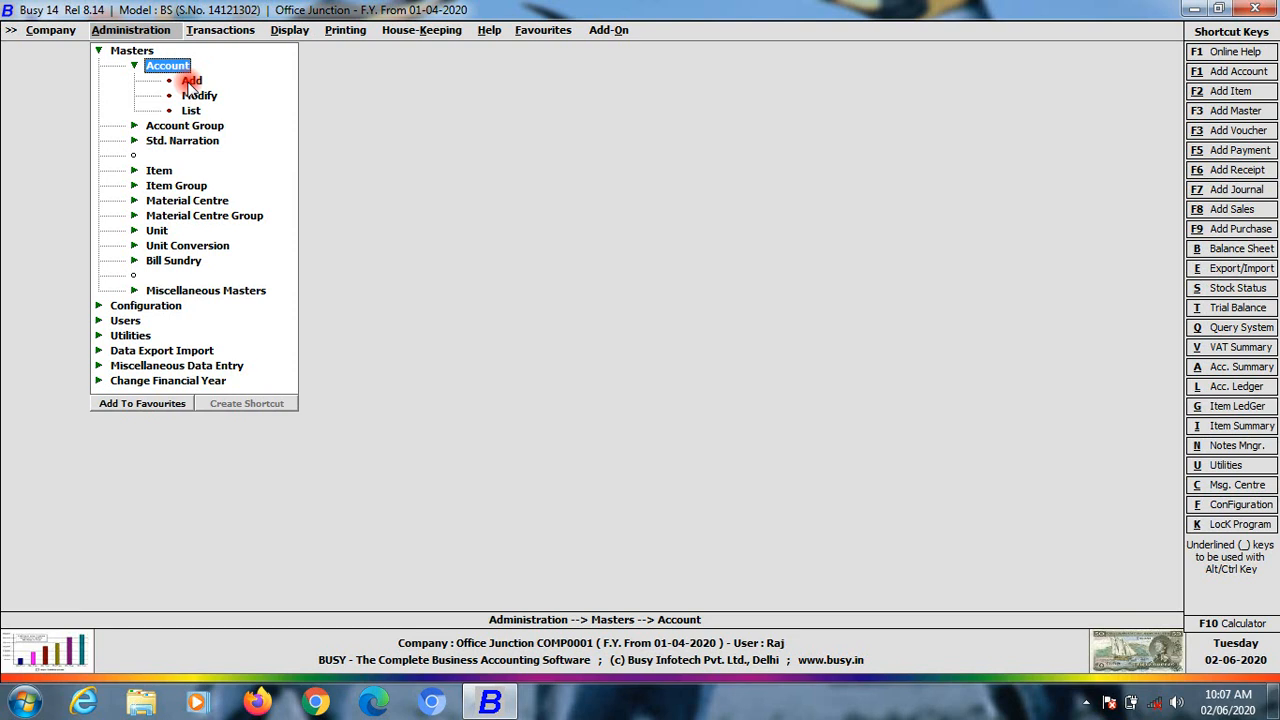
click(190, 110)
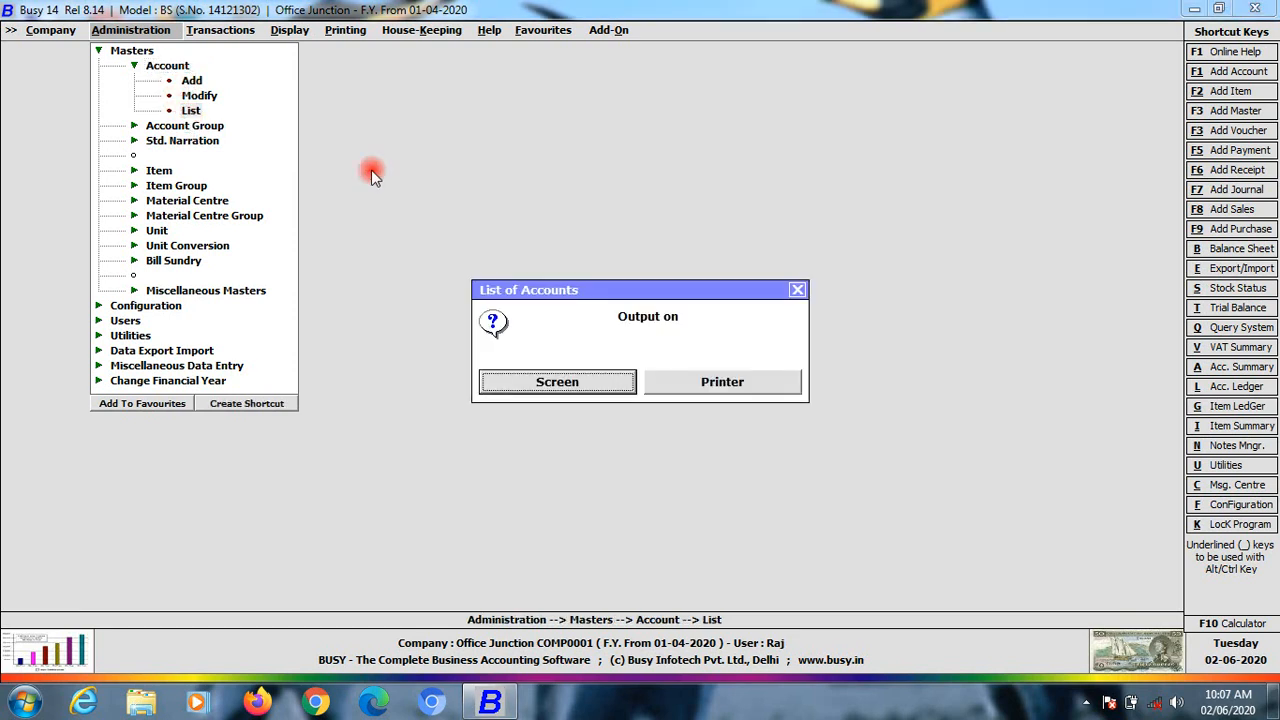
click(550, 385)
click(532, 378)
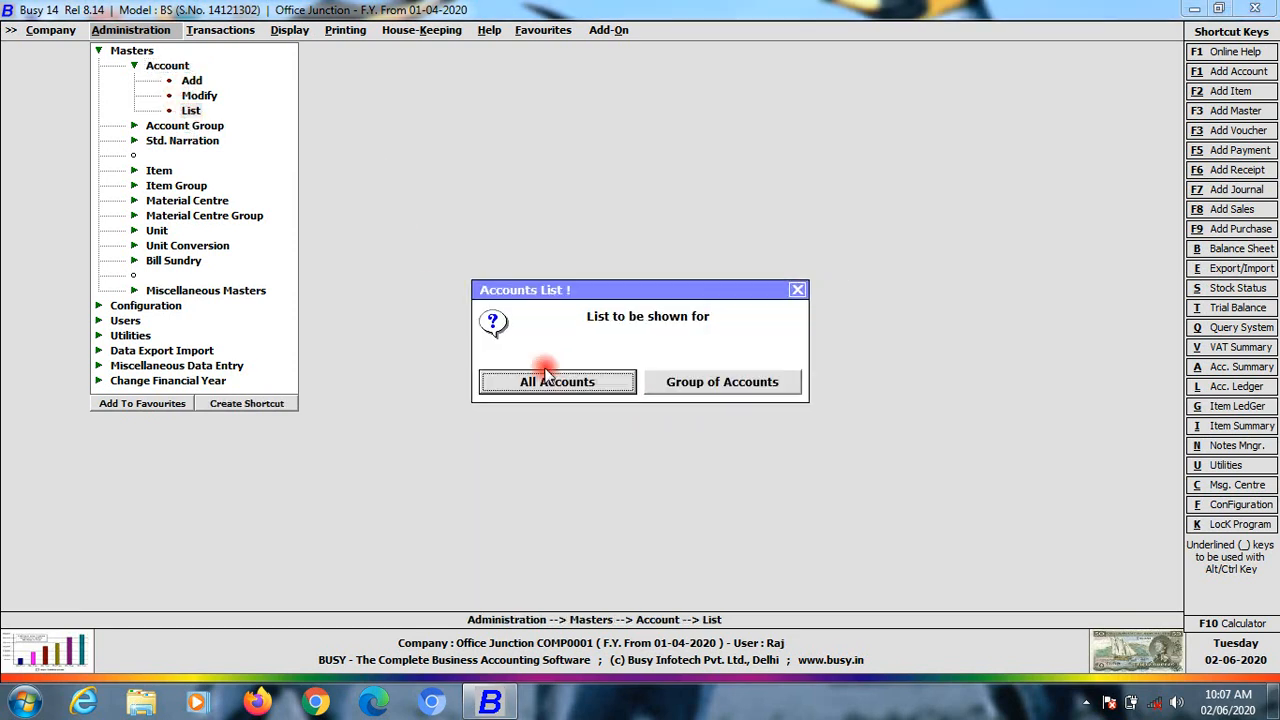
click(588, 388)
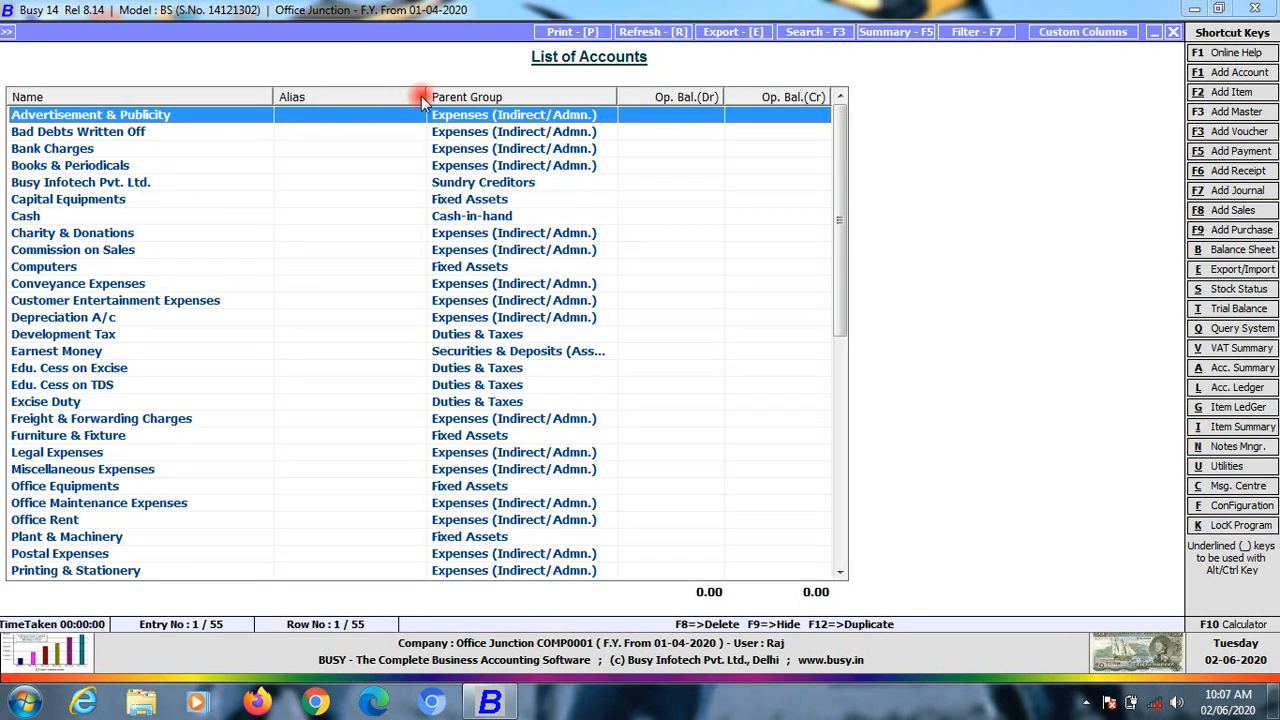
Sort the account list by the Parent Group column and select the Cash account
click(490, 97)
click(26, 115)
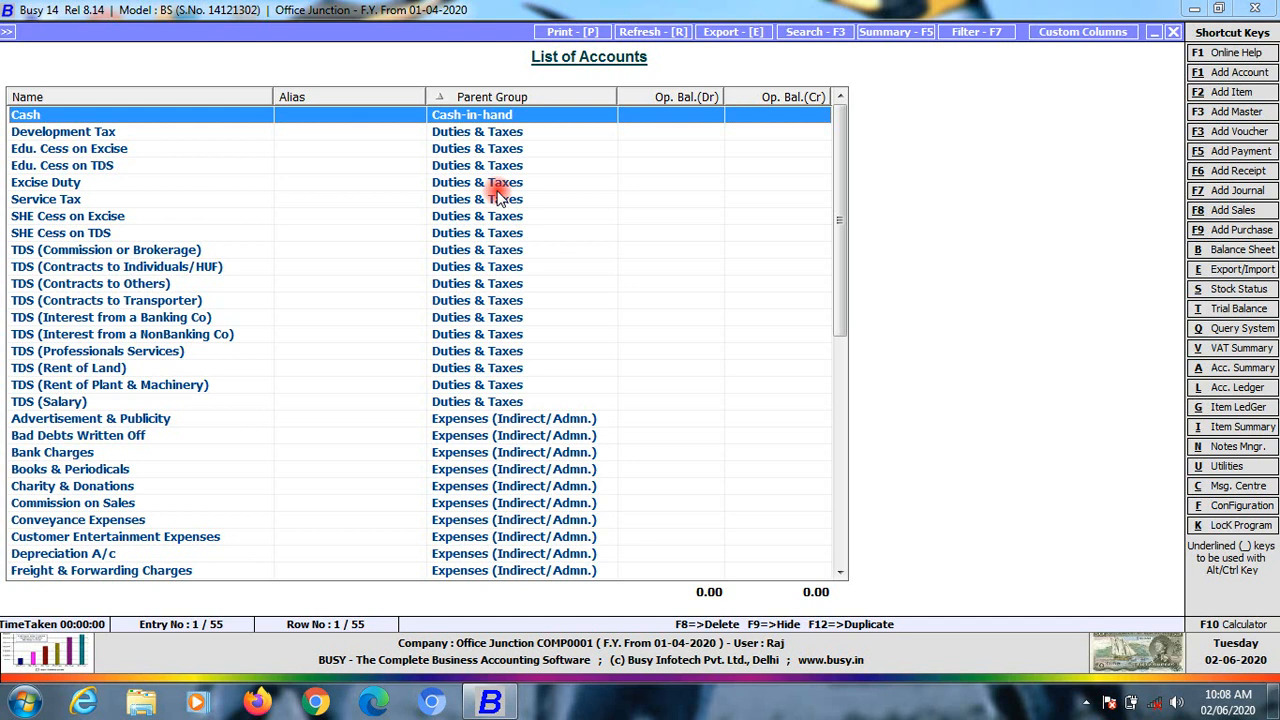
click(95, 131)
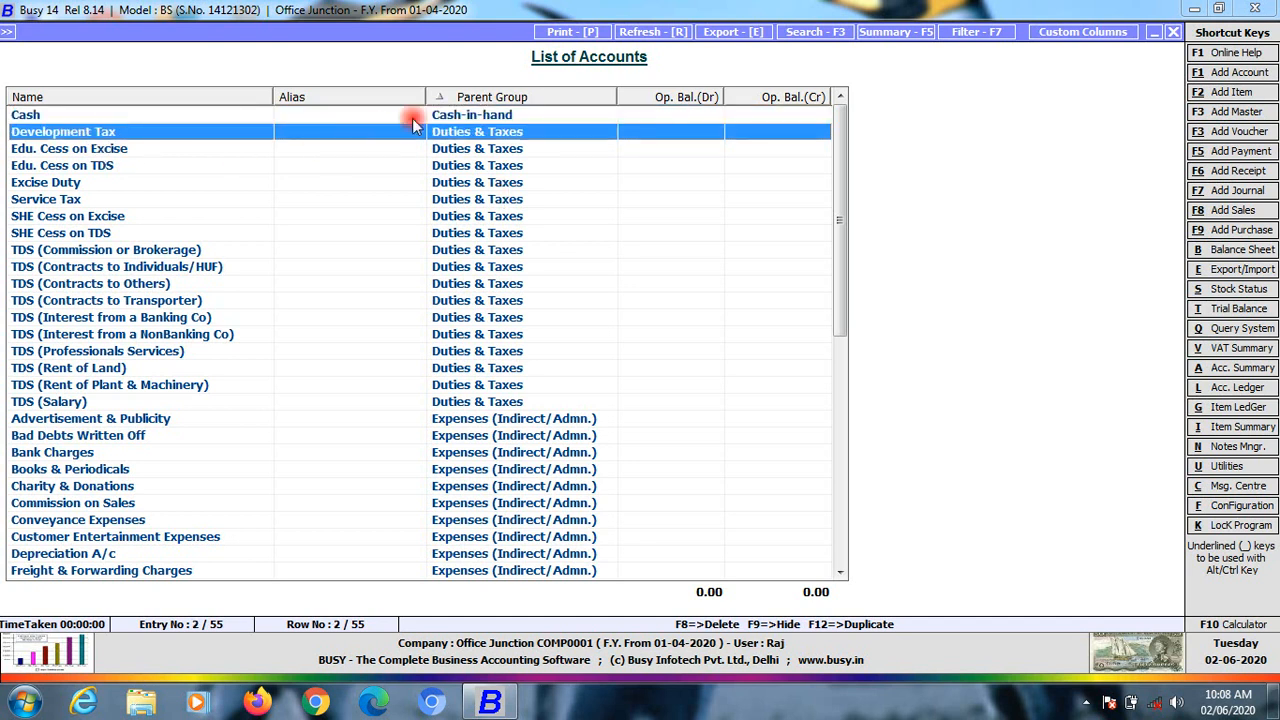
click(440, 404)
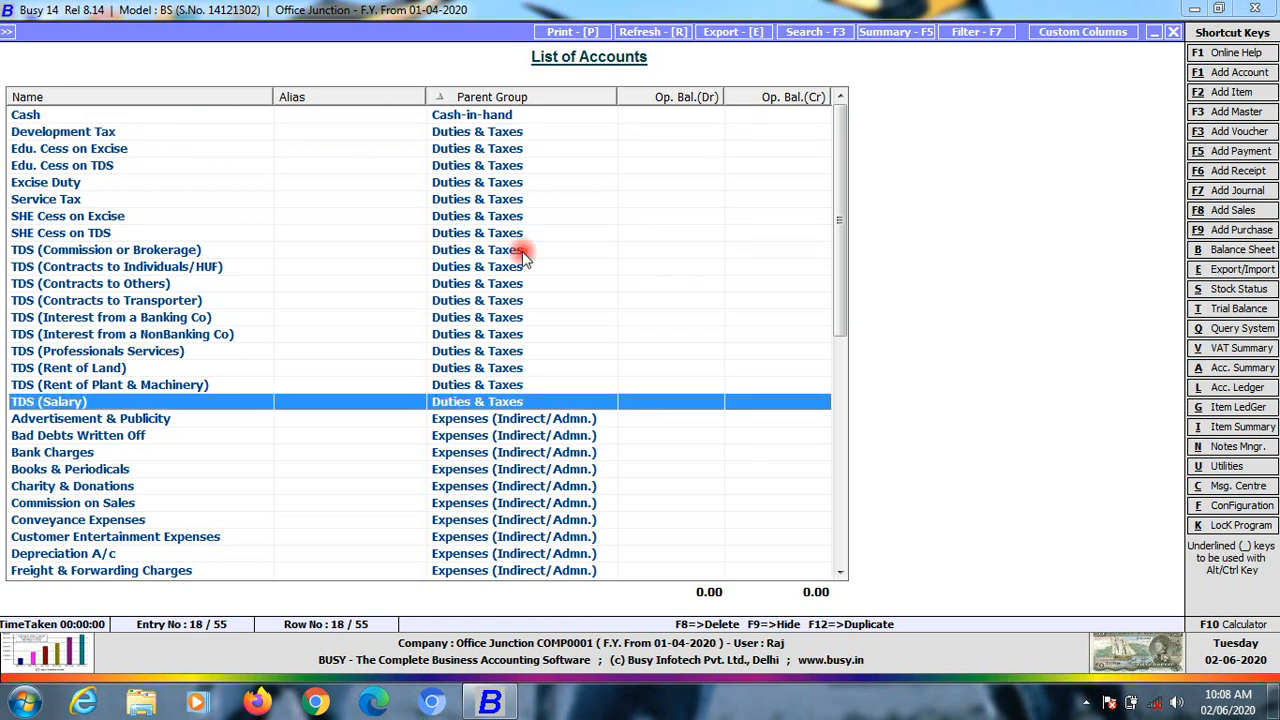
click(498, 133)
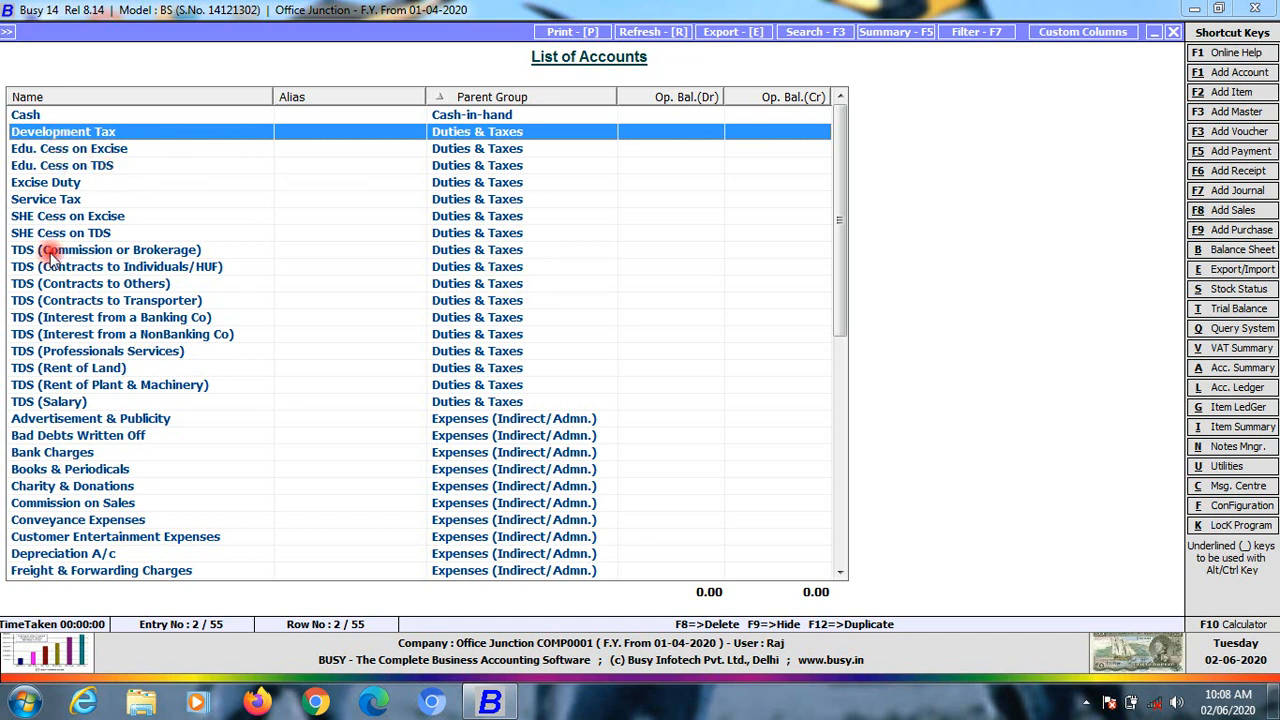
click(46, 153)
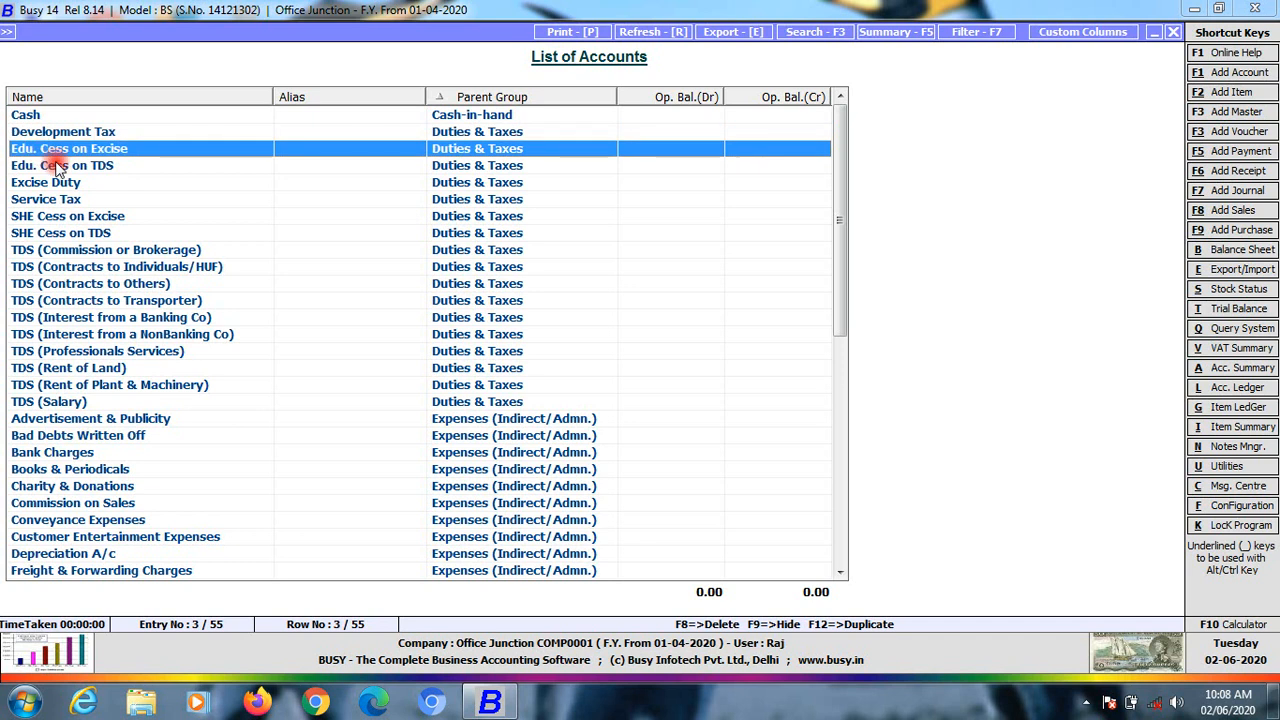
click(40, 167)
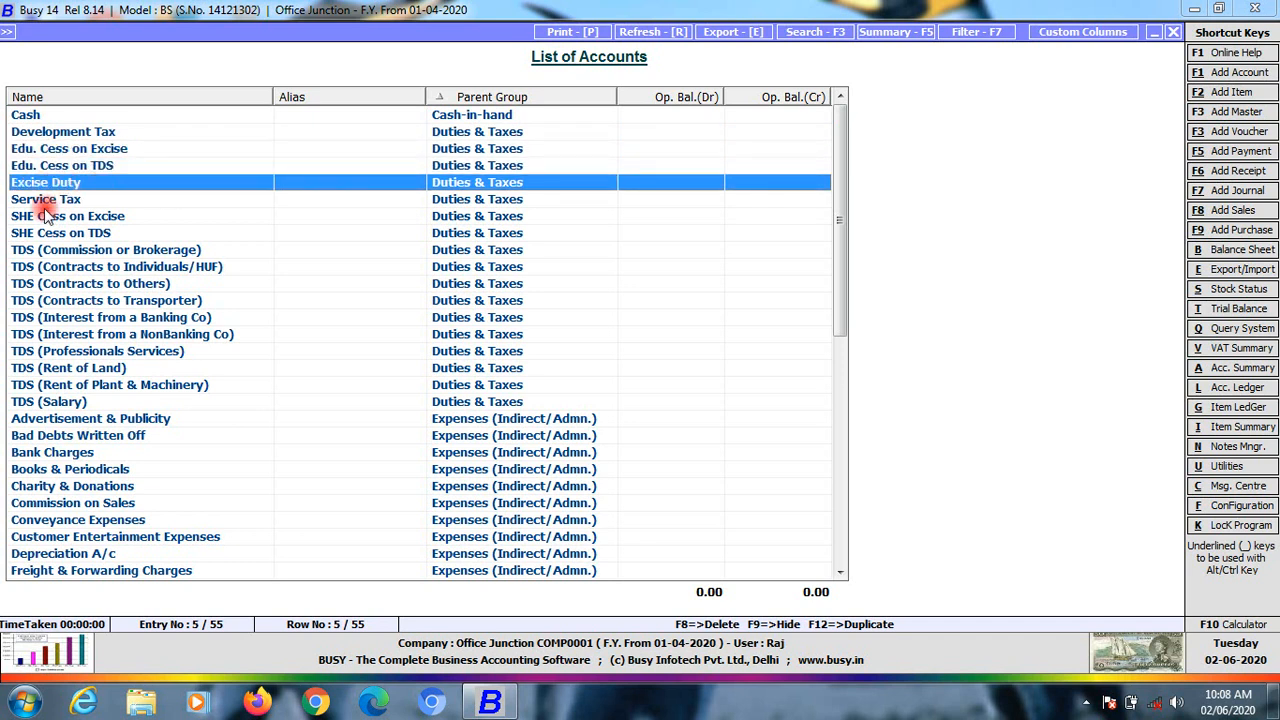
click(46, 203)
click(58, 219)
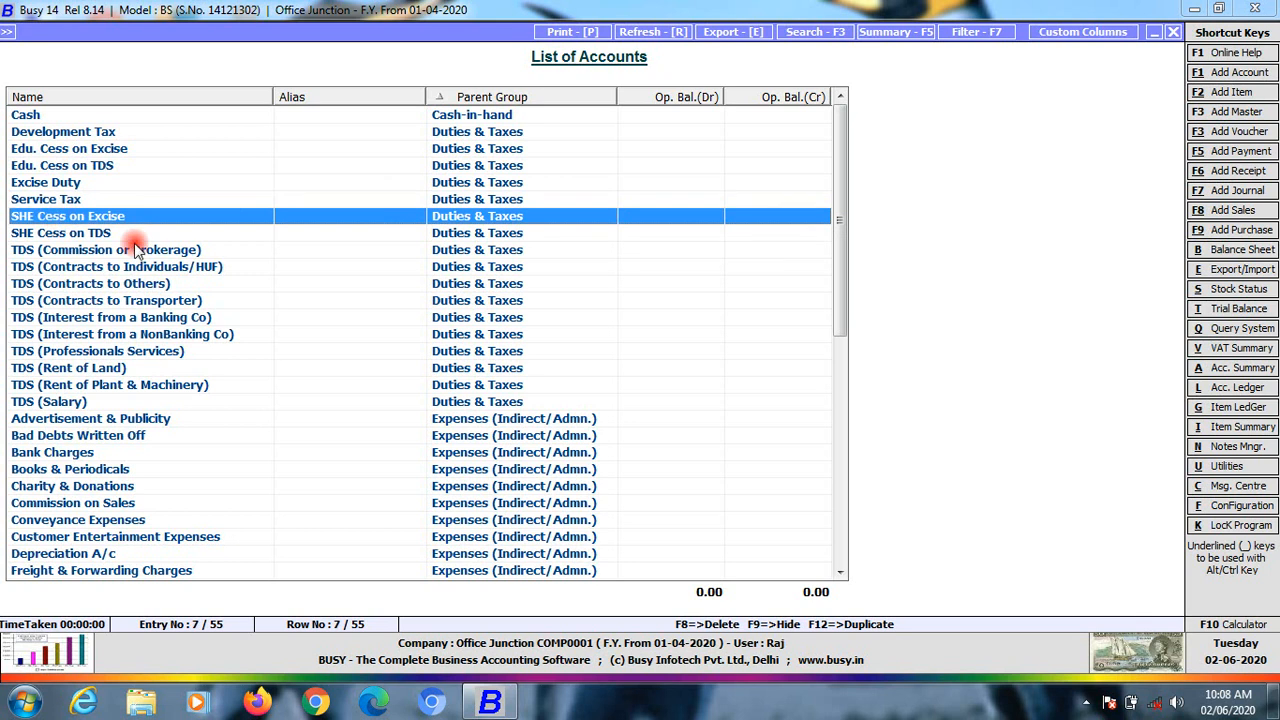
click(34, 236)
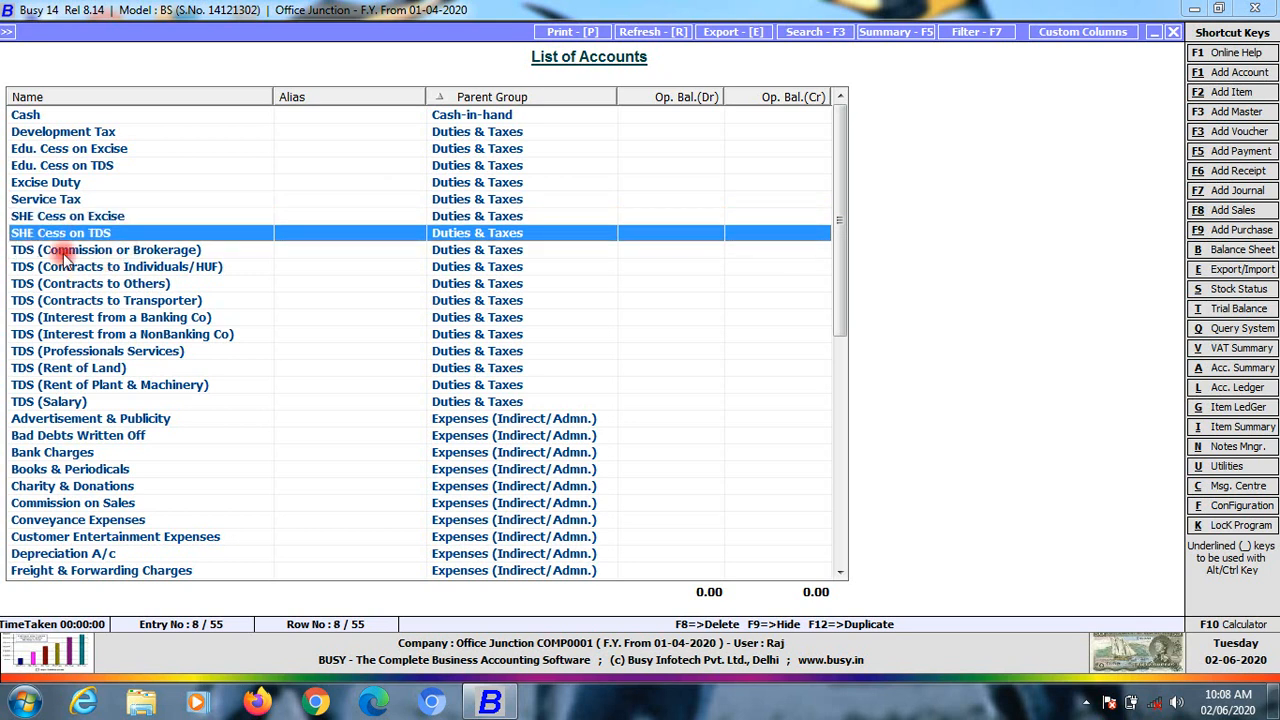
click(60, 250)
click(93, 268)
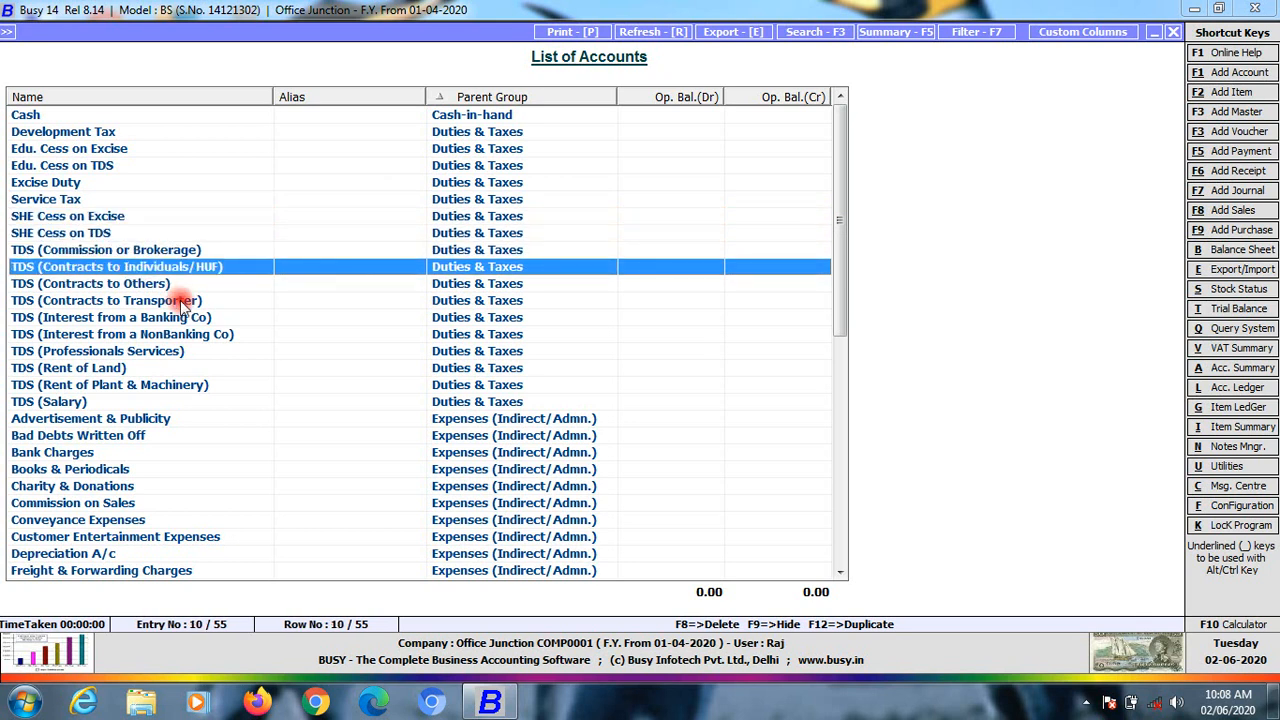
click(110, 285)
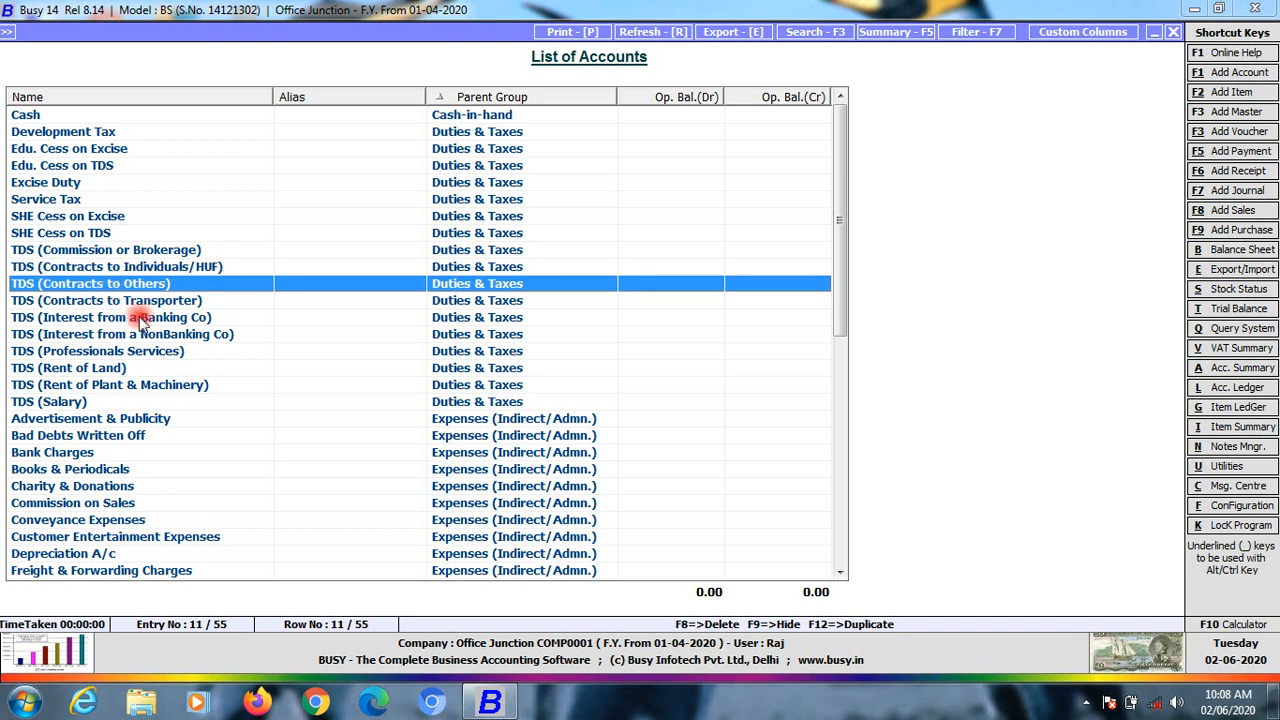
click(118, 301)
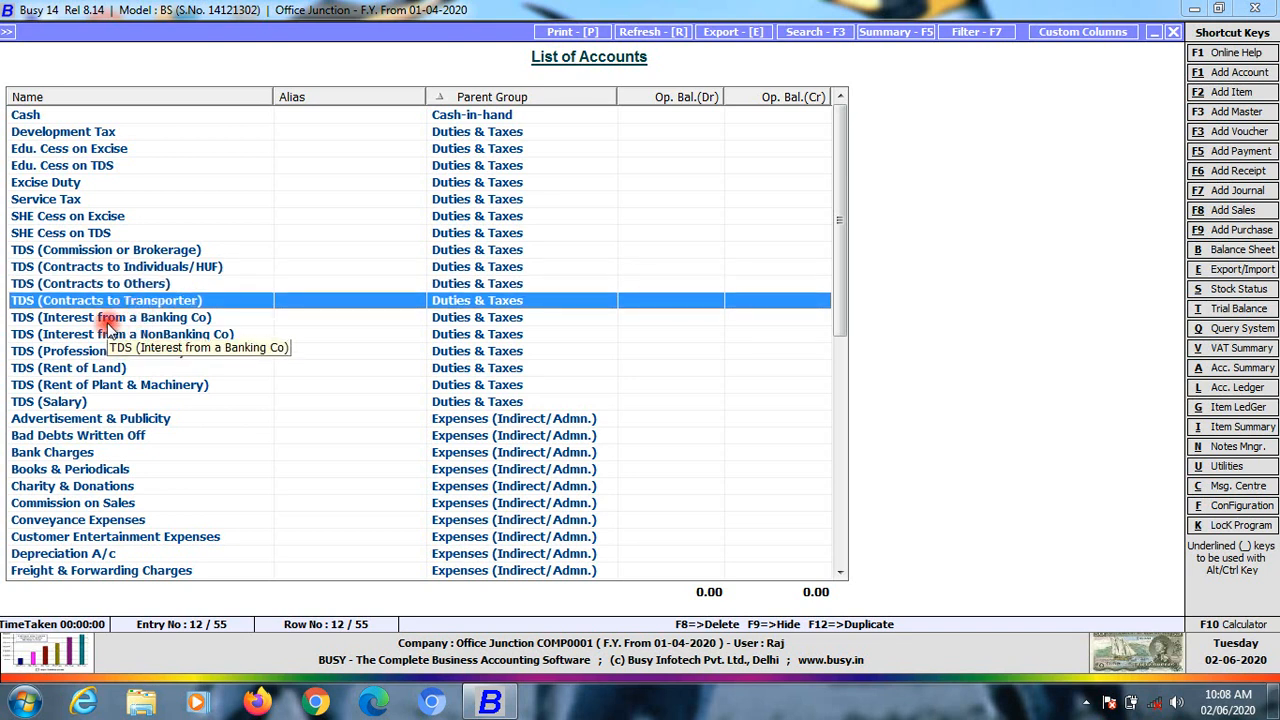
click(105, 318)
click(108, 335)
click(108, 352)
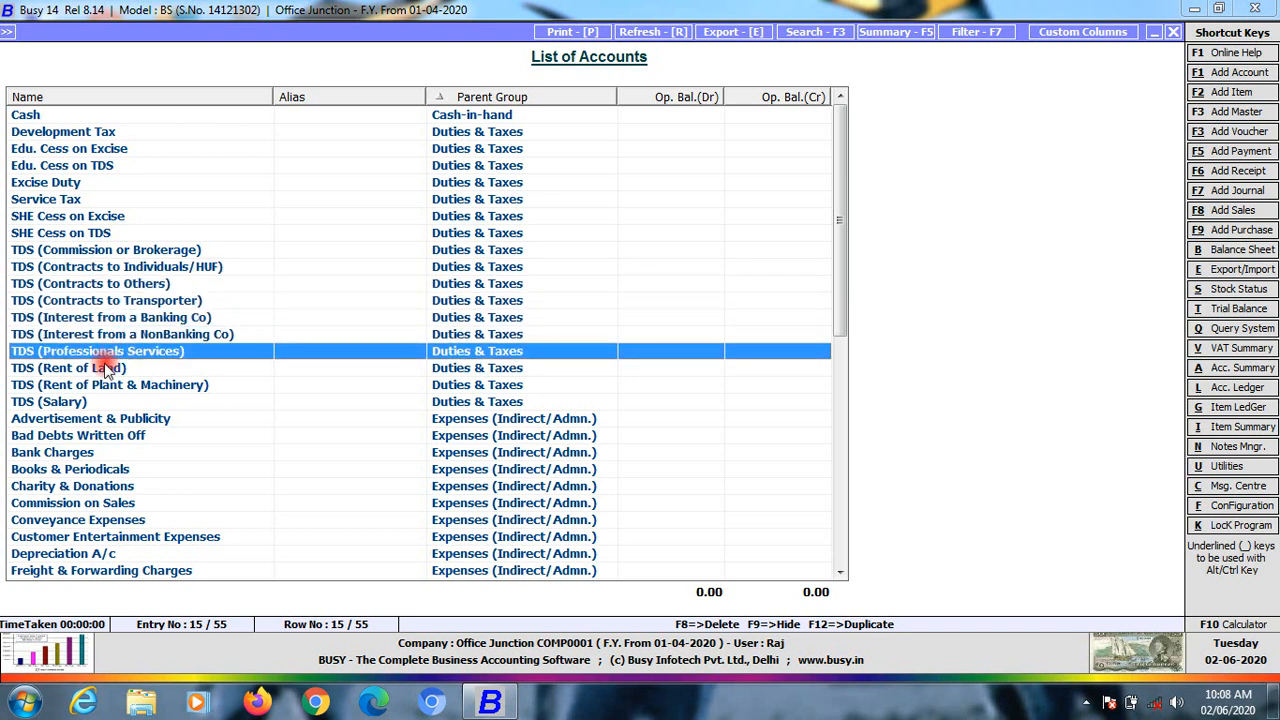
click(104, 368)
click(55, 419)
click(58, 389)
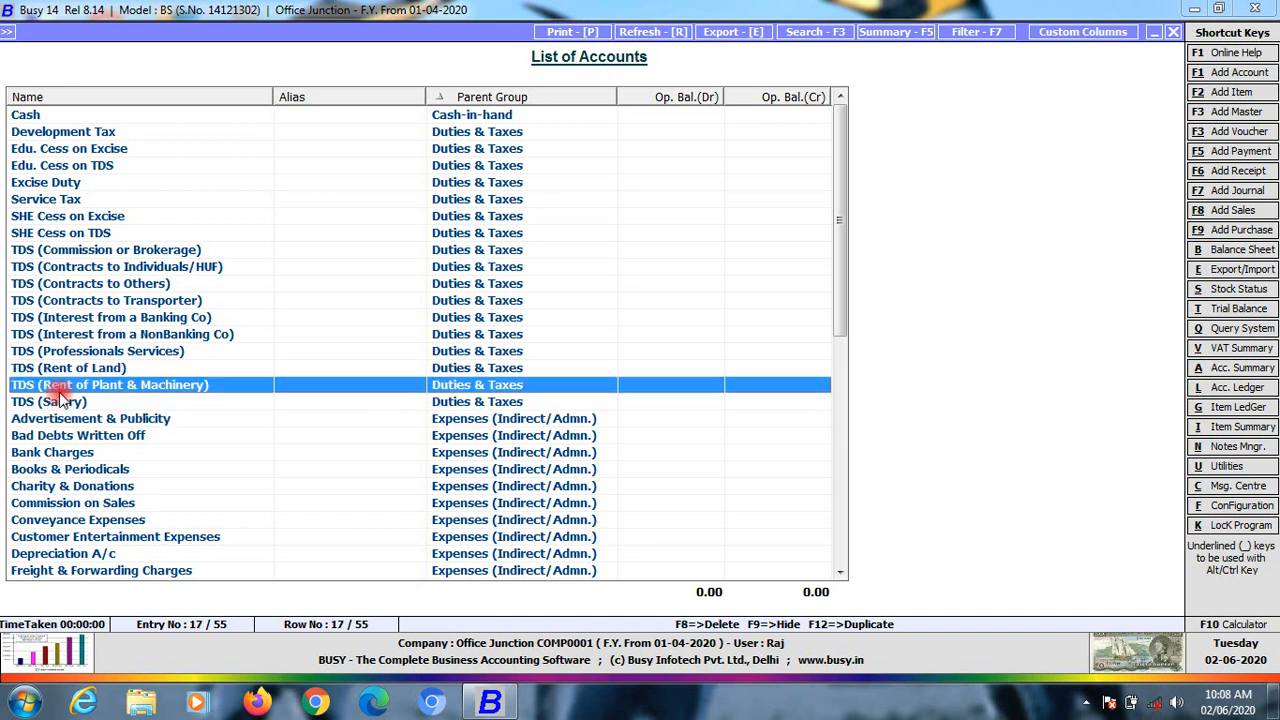
click(57, 403)
scroll(200, 480, down, 3)
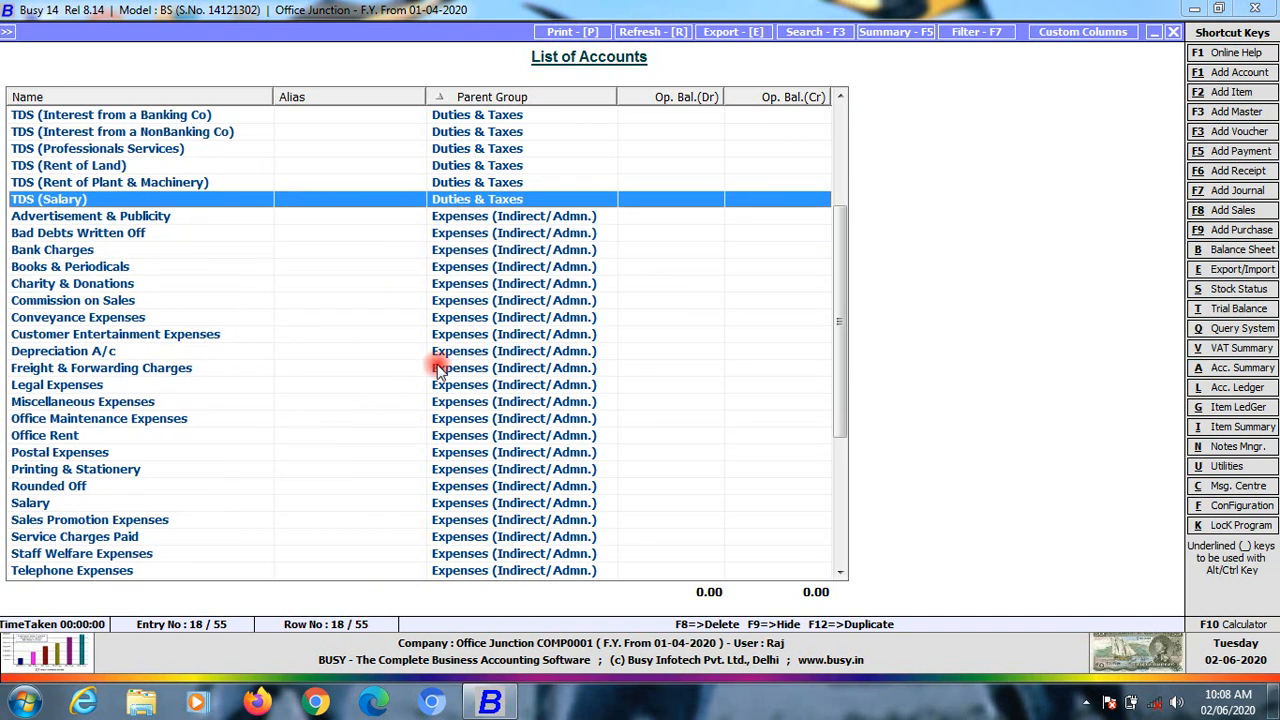
scroll(300, 415, up, 4)
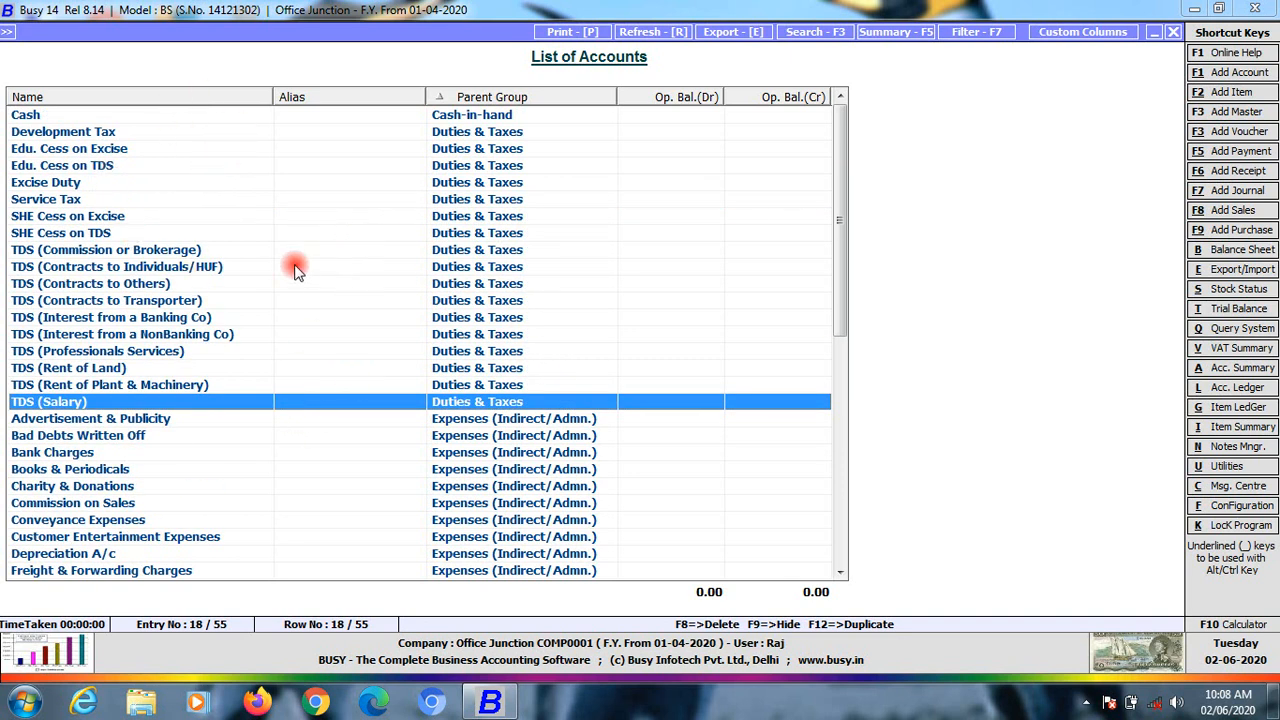
scroll(207, 195, down, 6)
scroll(230, 200, up, 3)
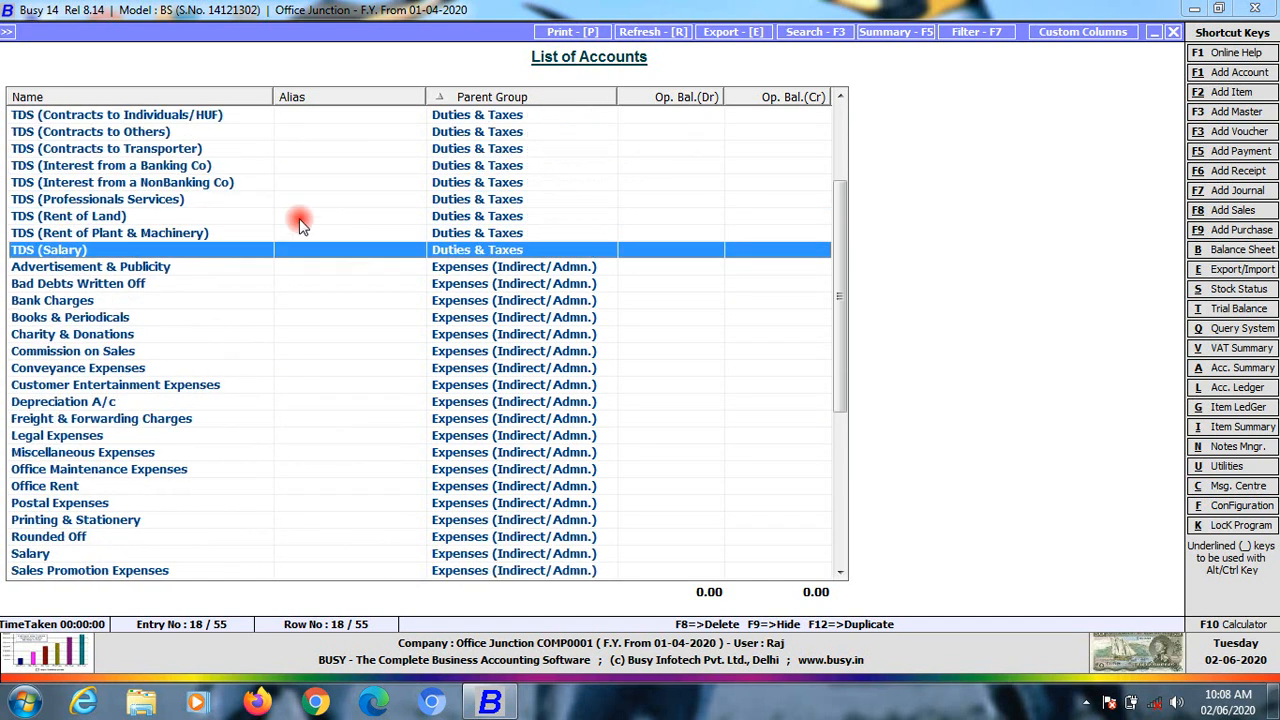
click(443, 270)
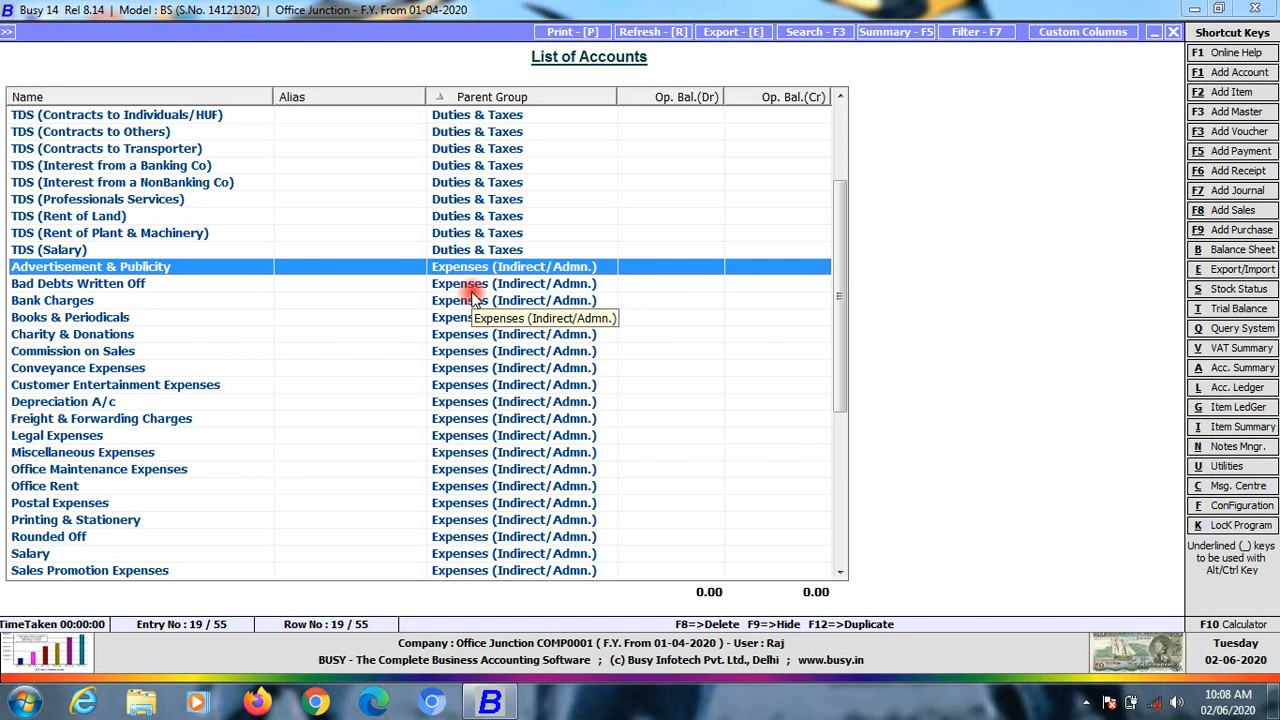
scroll(472, 296, down, 2)
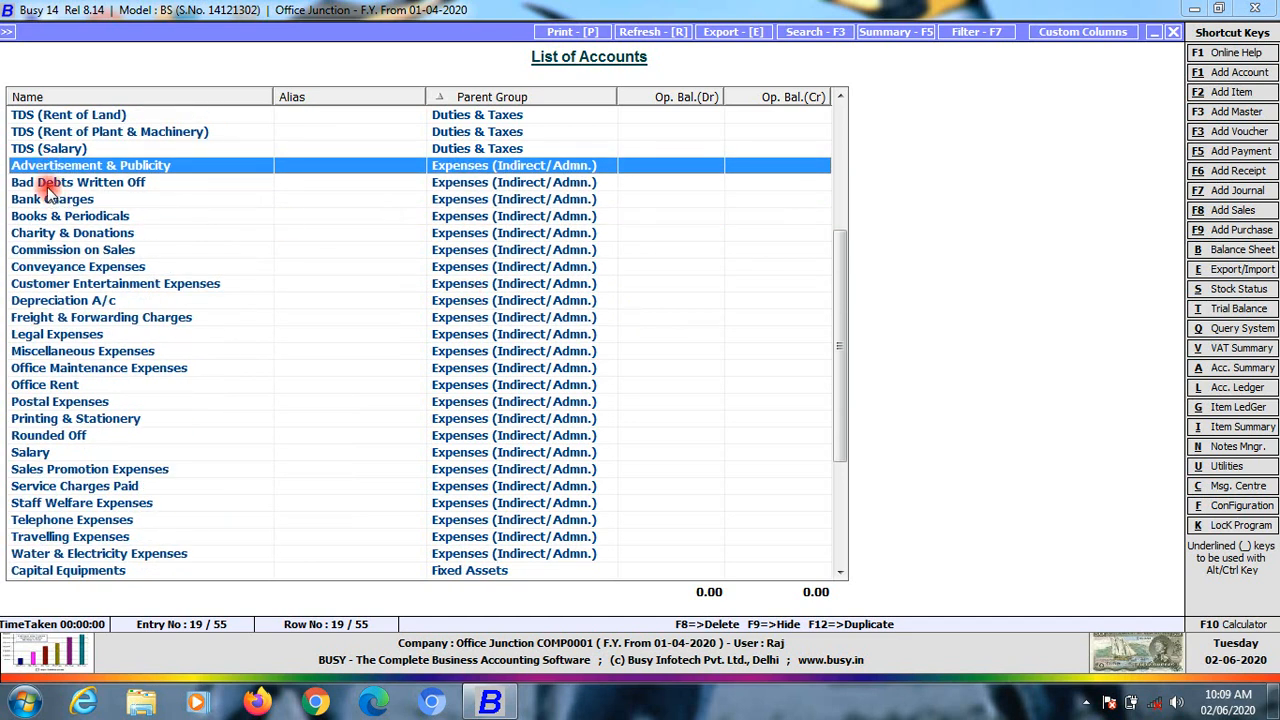
key(Down)
key(Down)
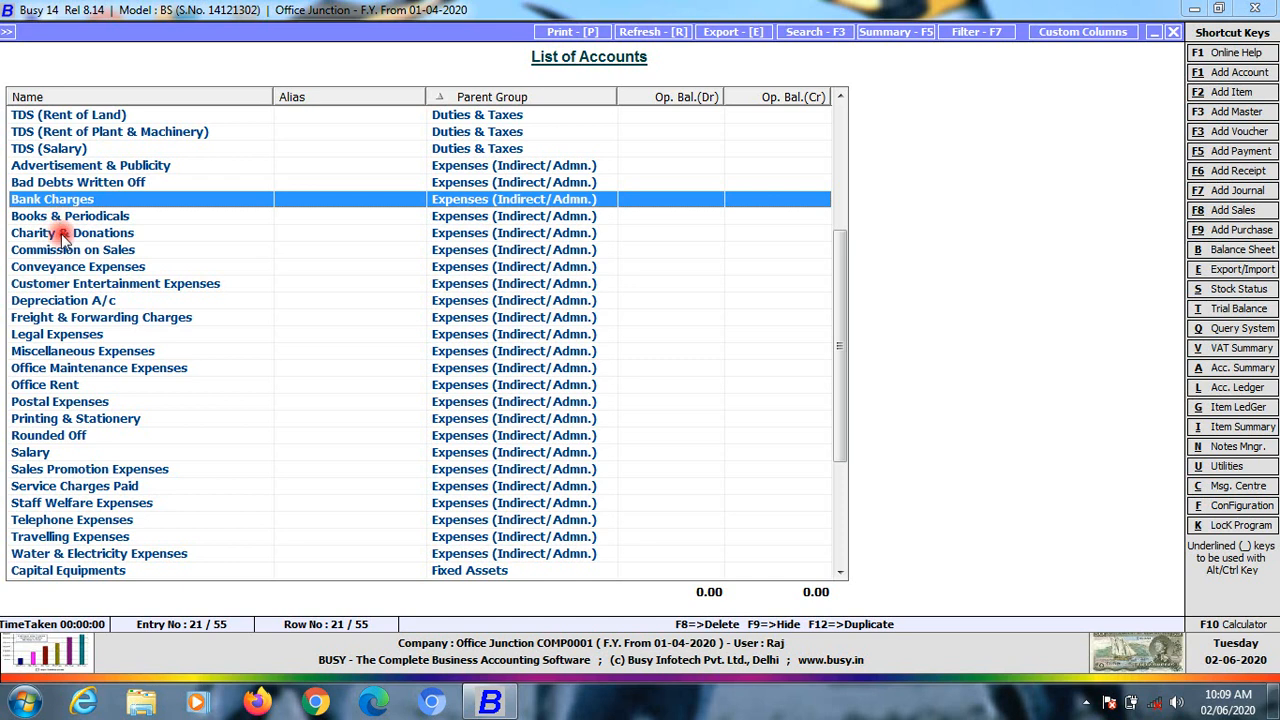
key(Down)
key(Down)
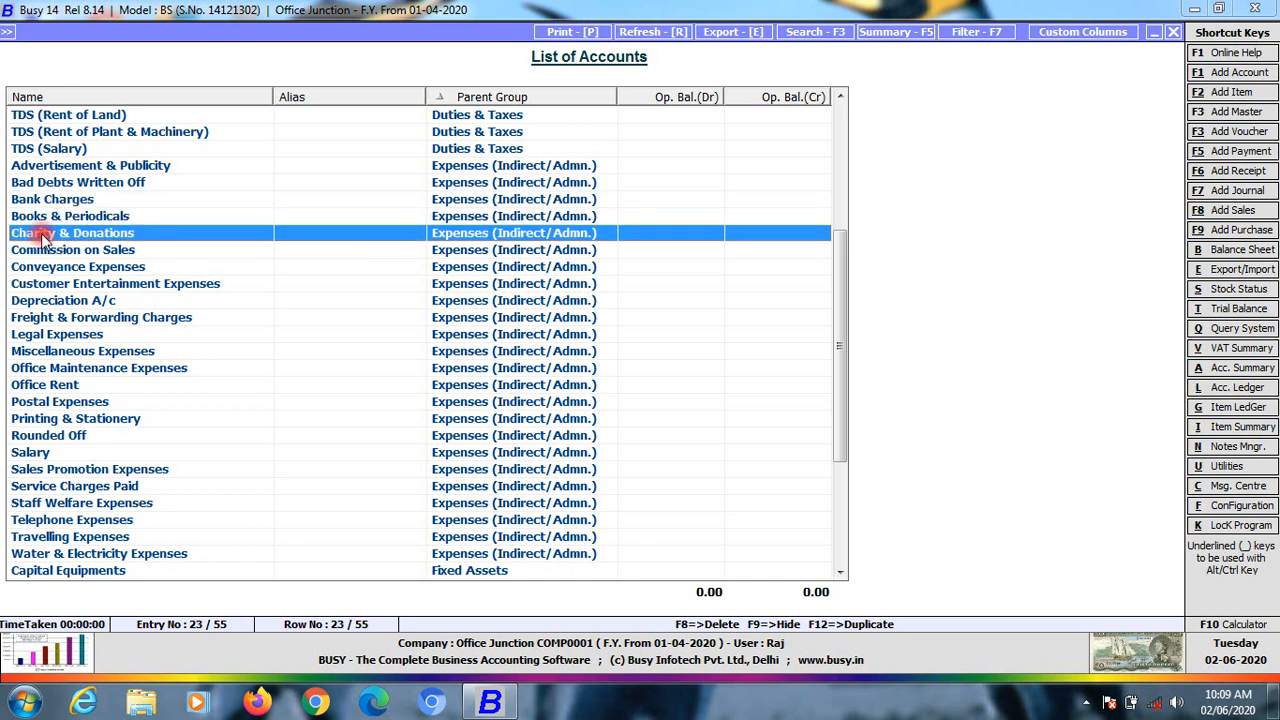
key(Down)
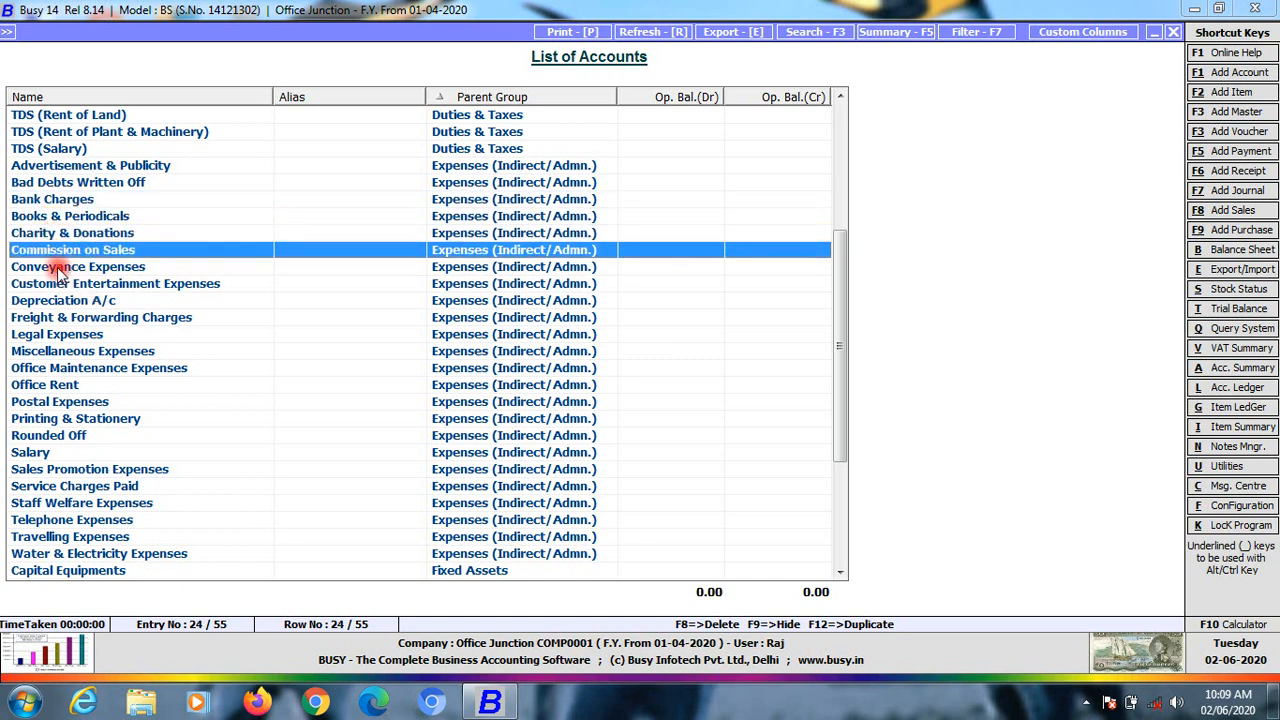
key(Down)
key(Down)
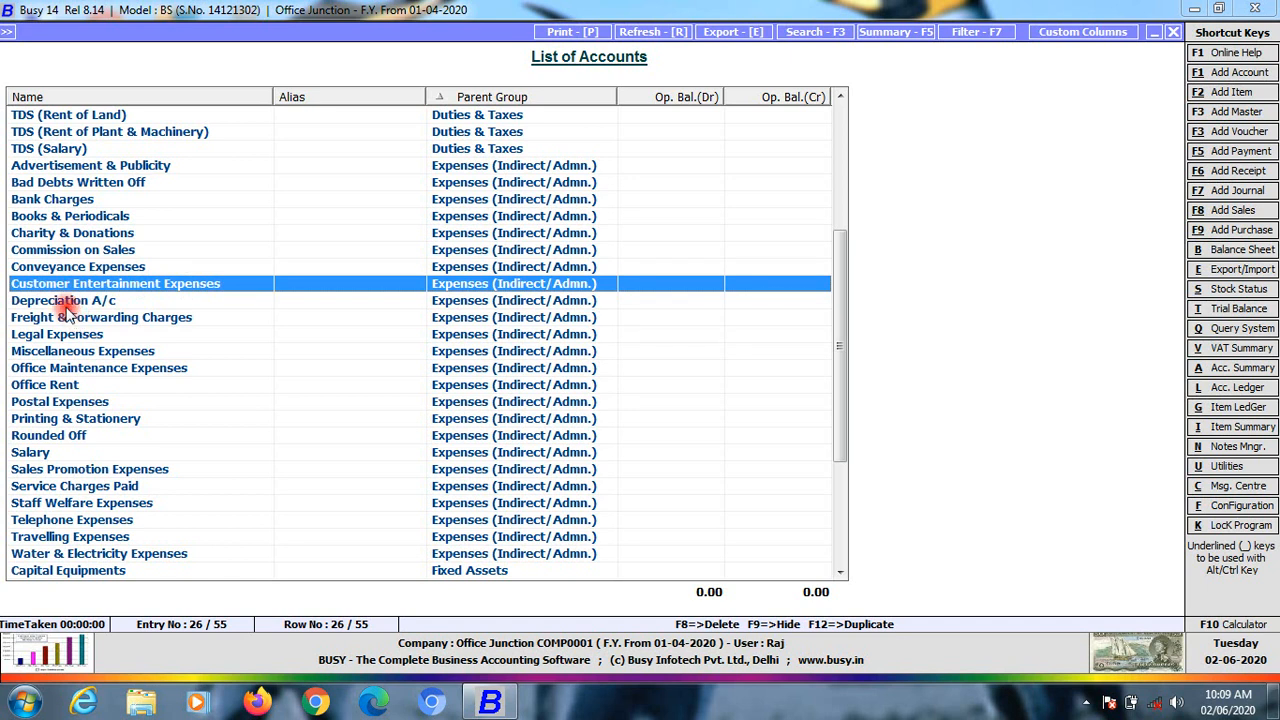
key(Down)
key(Down)
key(Down)
key(Down)
key(Down)
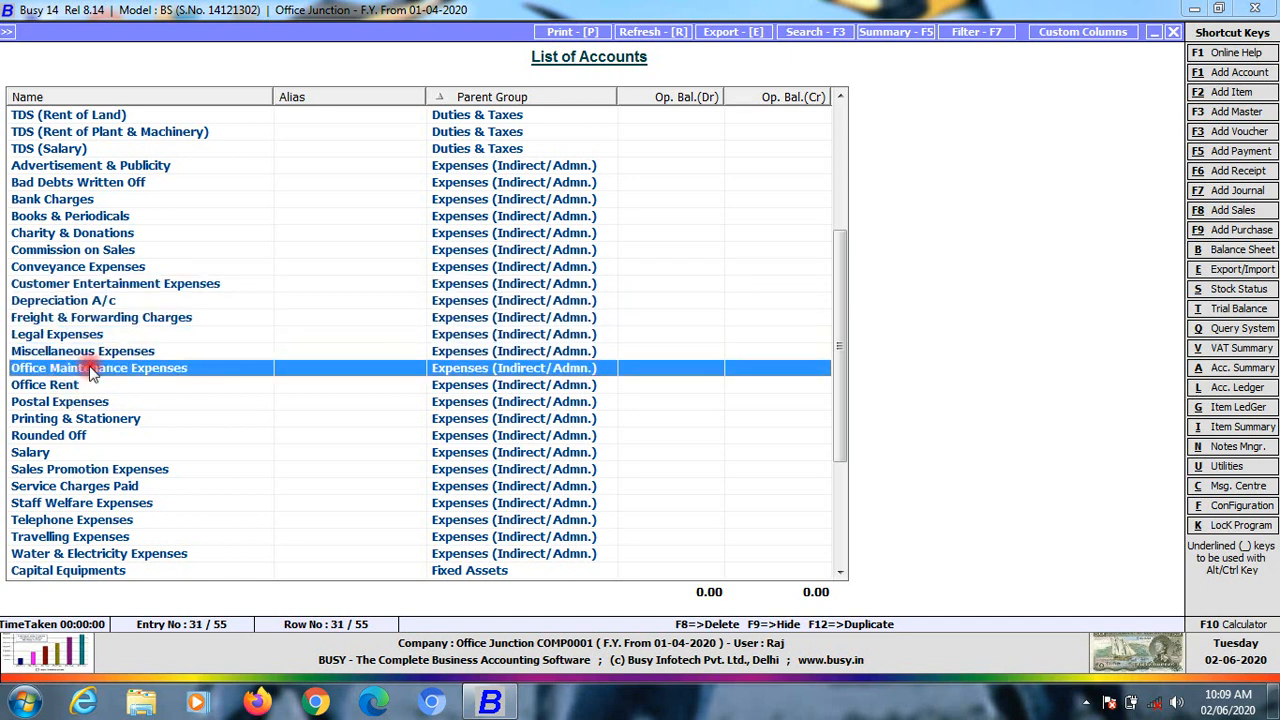
key(Down)
key(Down)
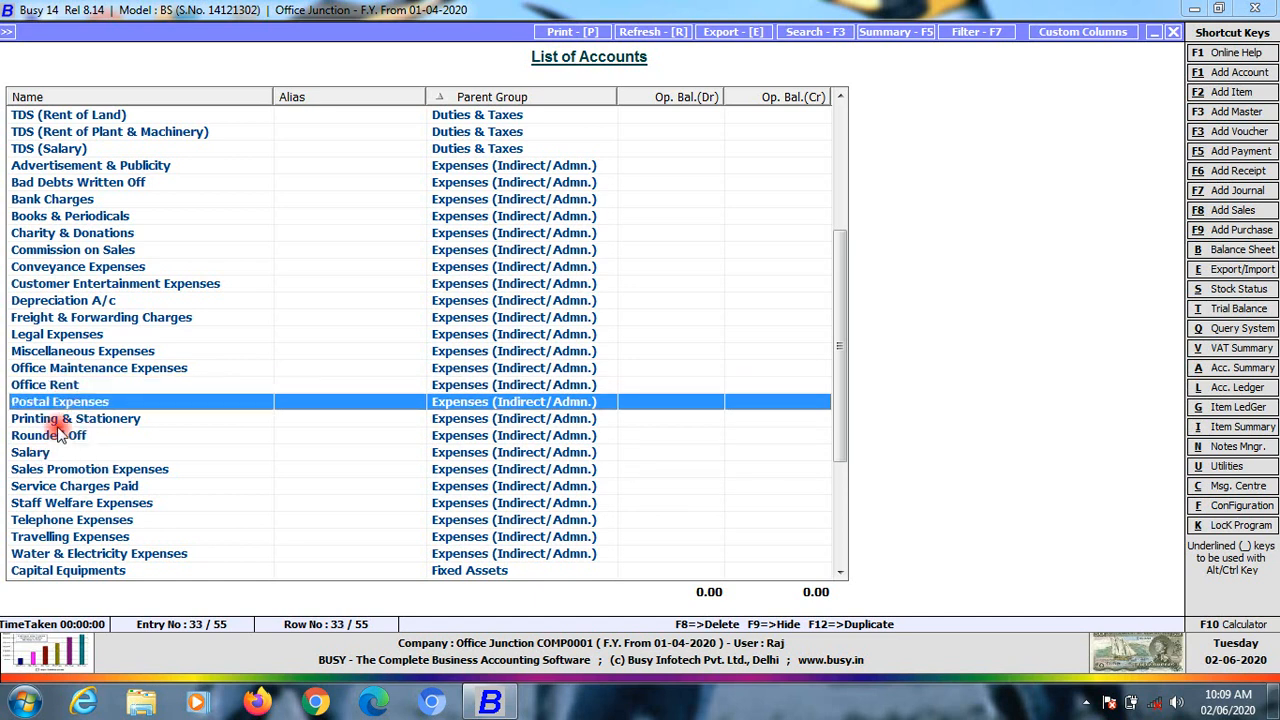
click(56, 436)
click(38, 455)
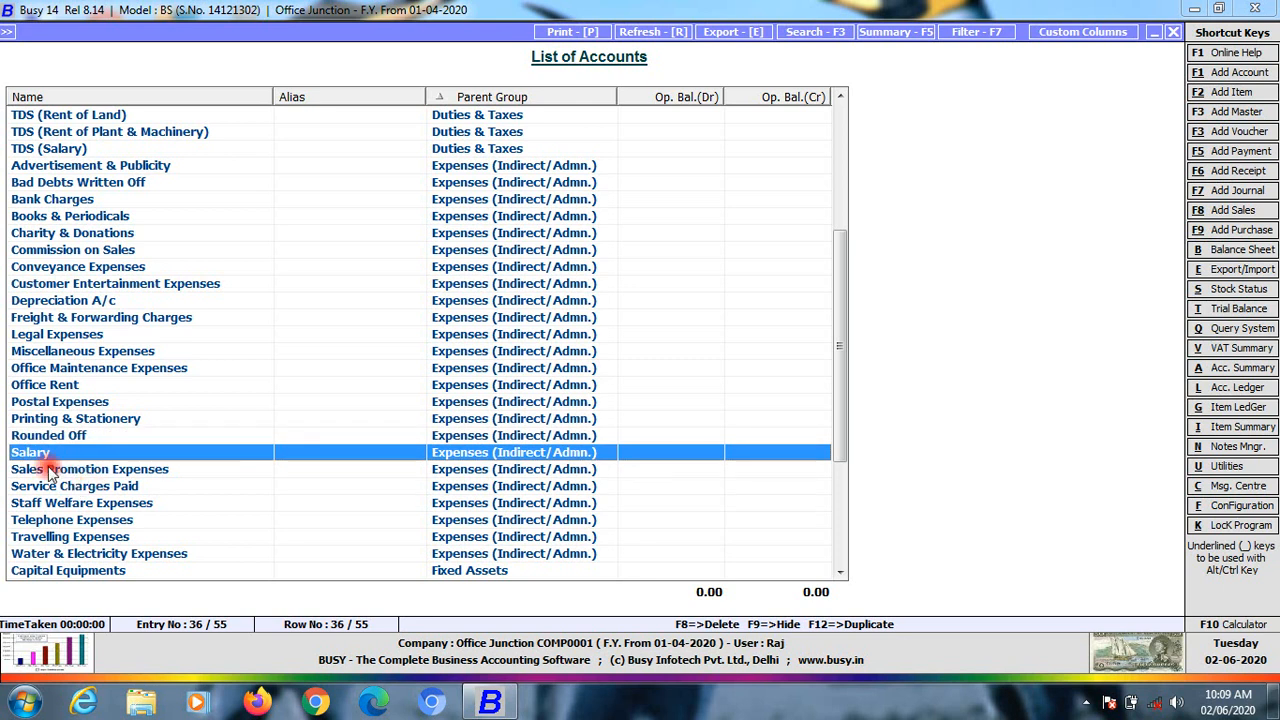
click(55, 470)
click(88, 487)
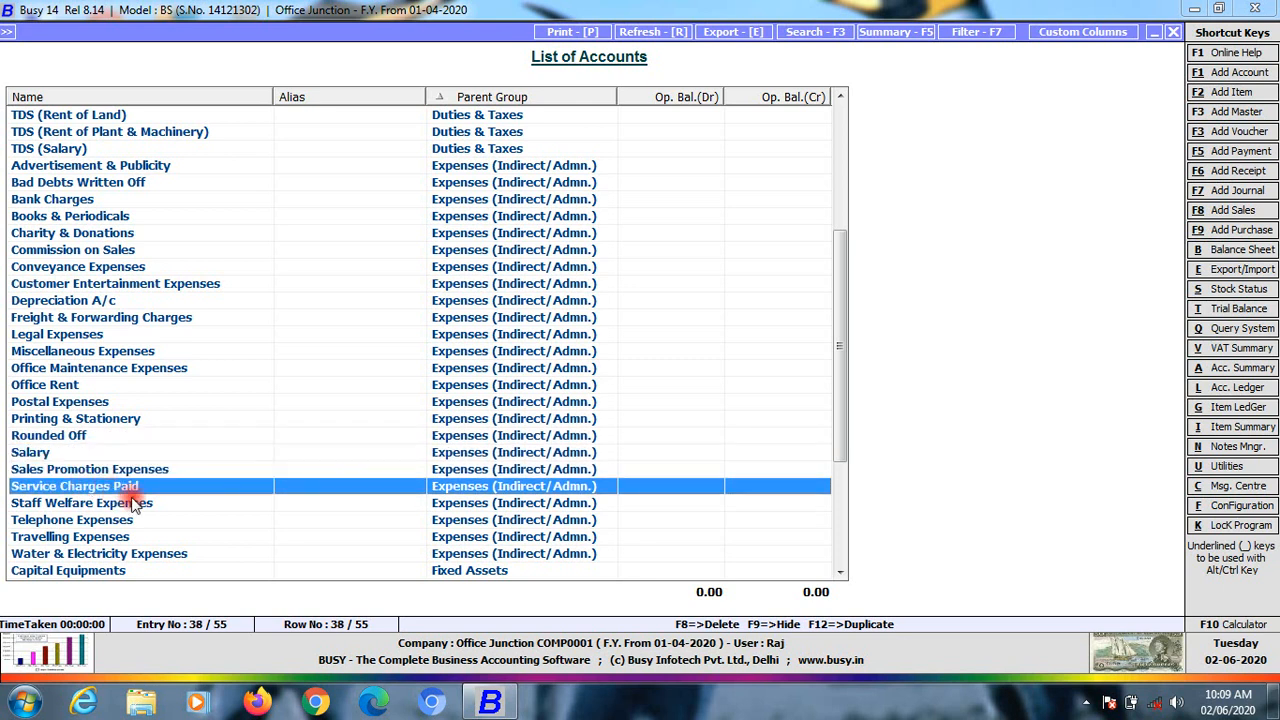
click(64, 504)
click(68, 521)
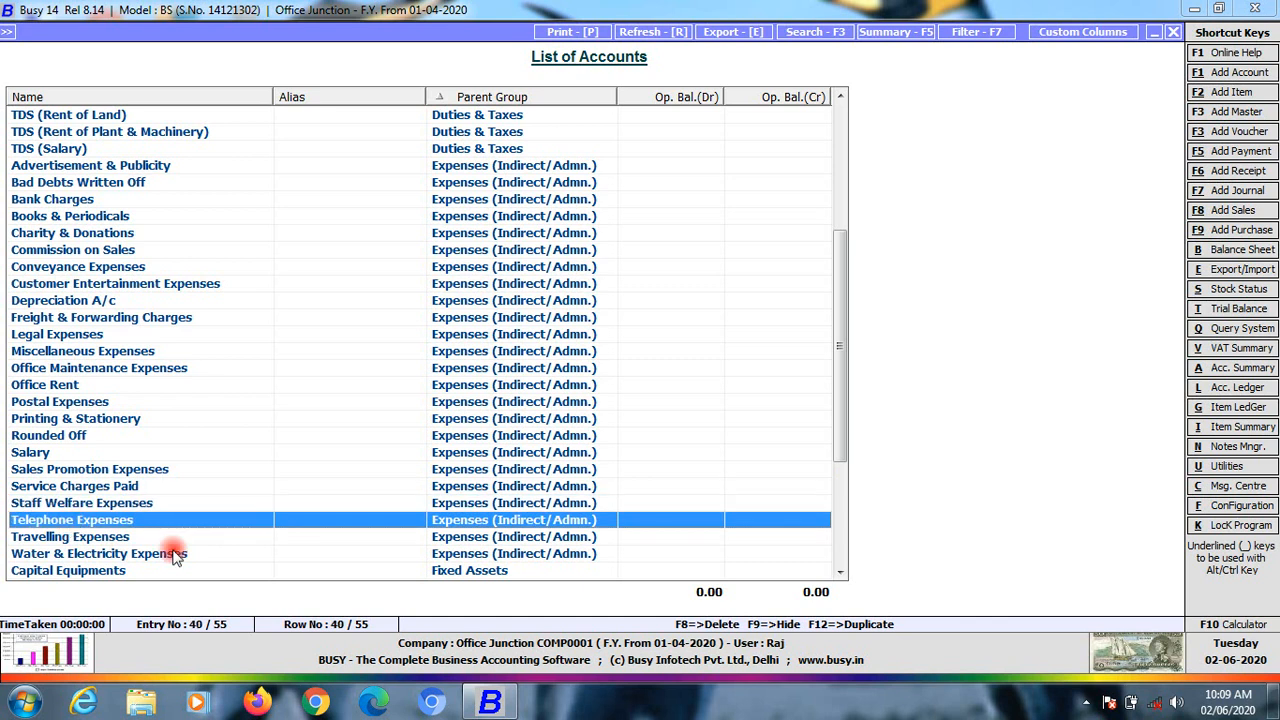
click(75, 537)
click(85, 556)
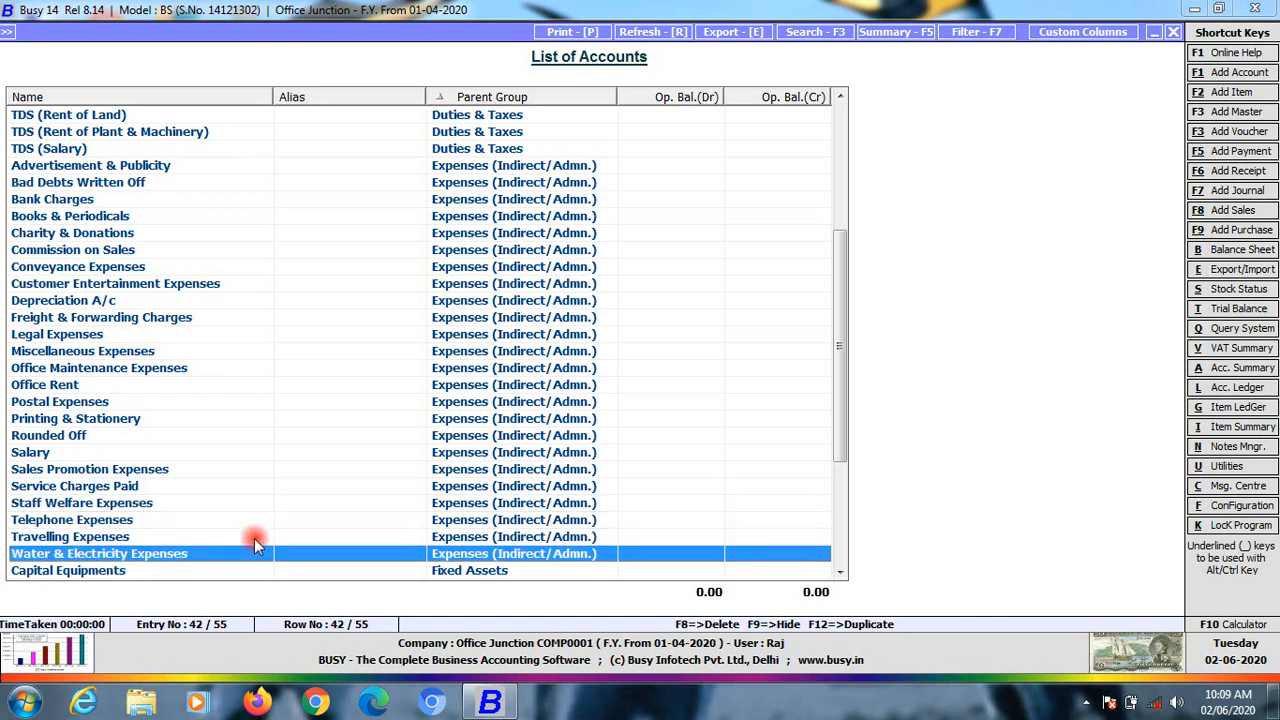
scroll(256, 535, down, 3)
scroll(339, 380, down, 1)
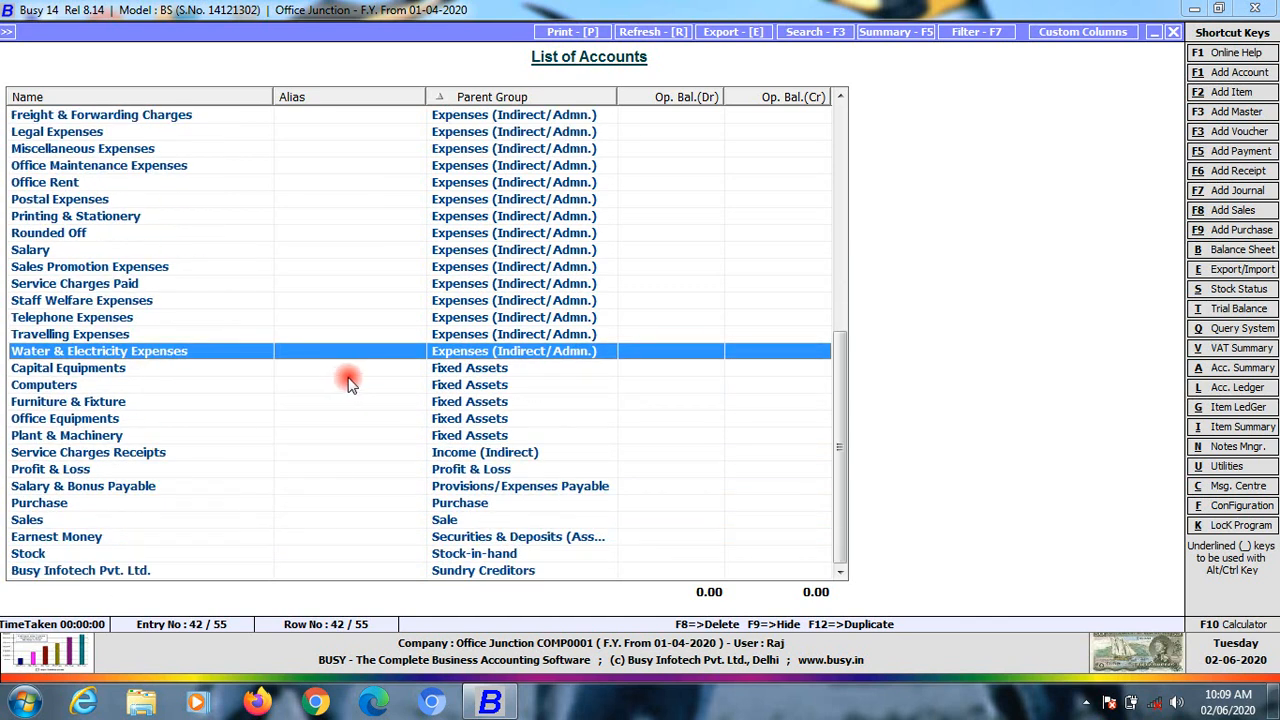
scroll(343, 376, up, 9)
scroll(345, 378, down, 5)
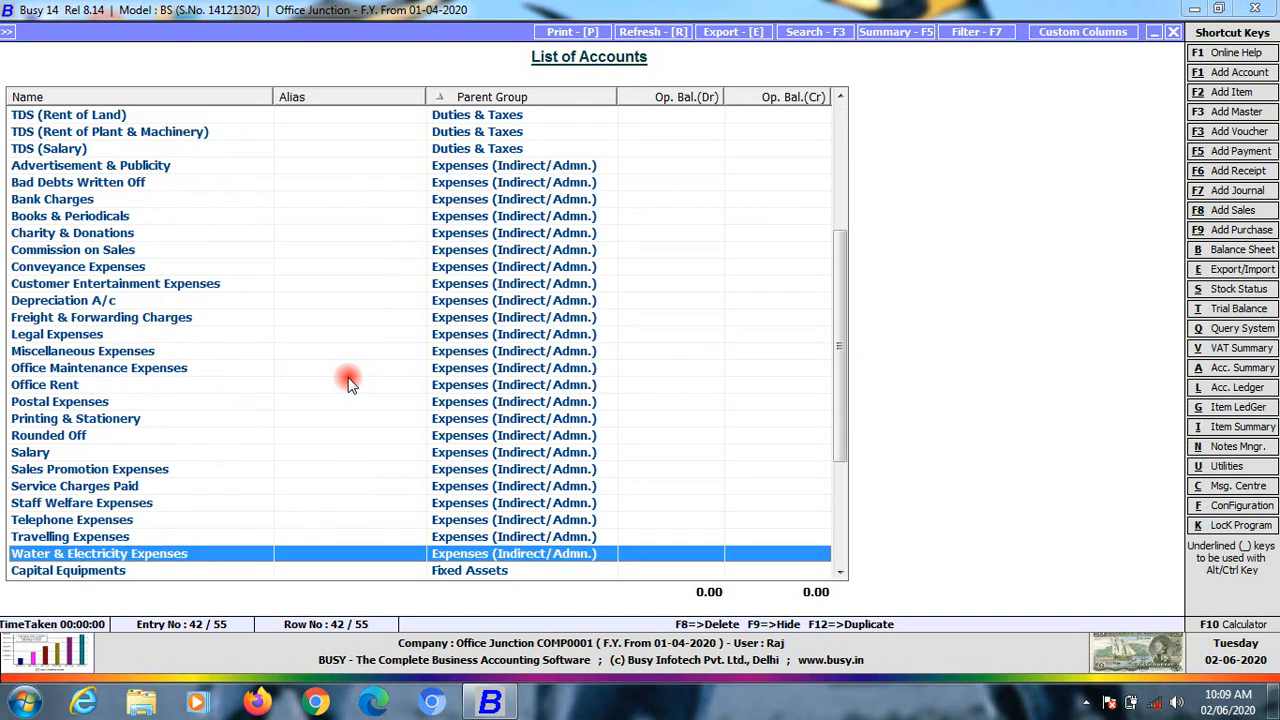
scroll(349, 380, up, 5)
scroll(425, 350, down, 8)
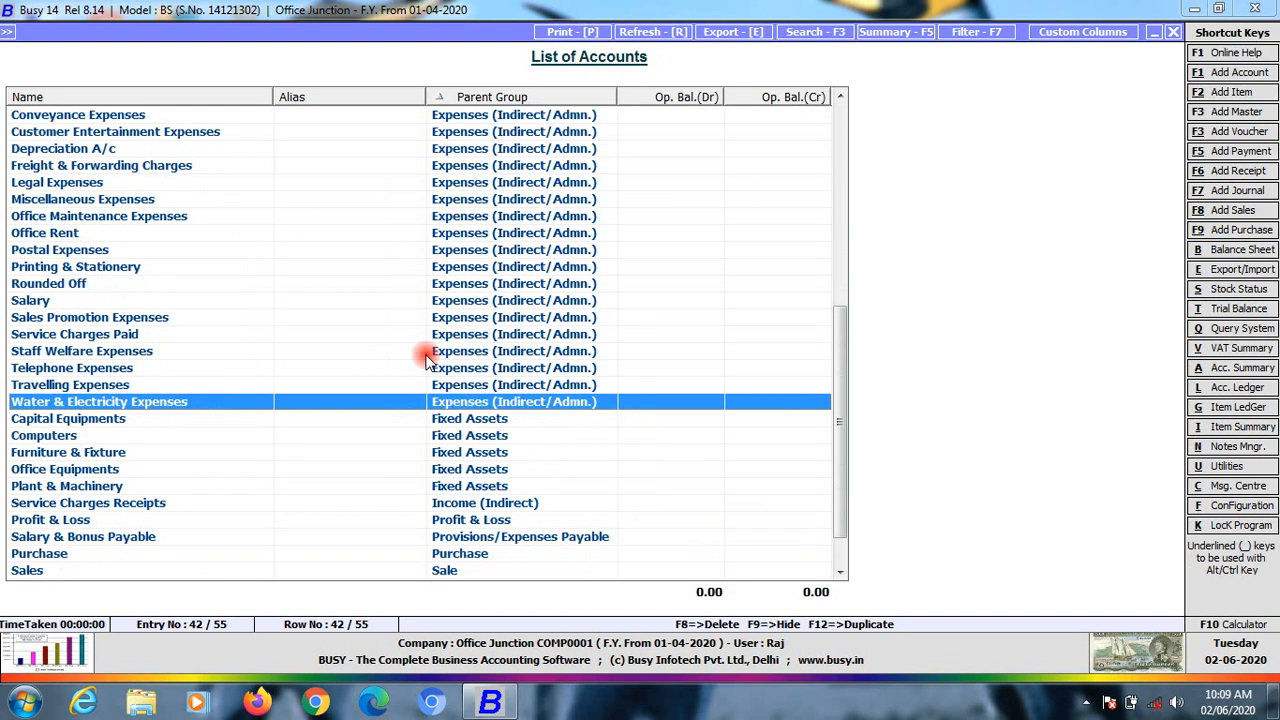
scroll(440, 455, down, 1)
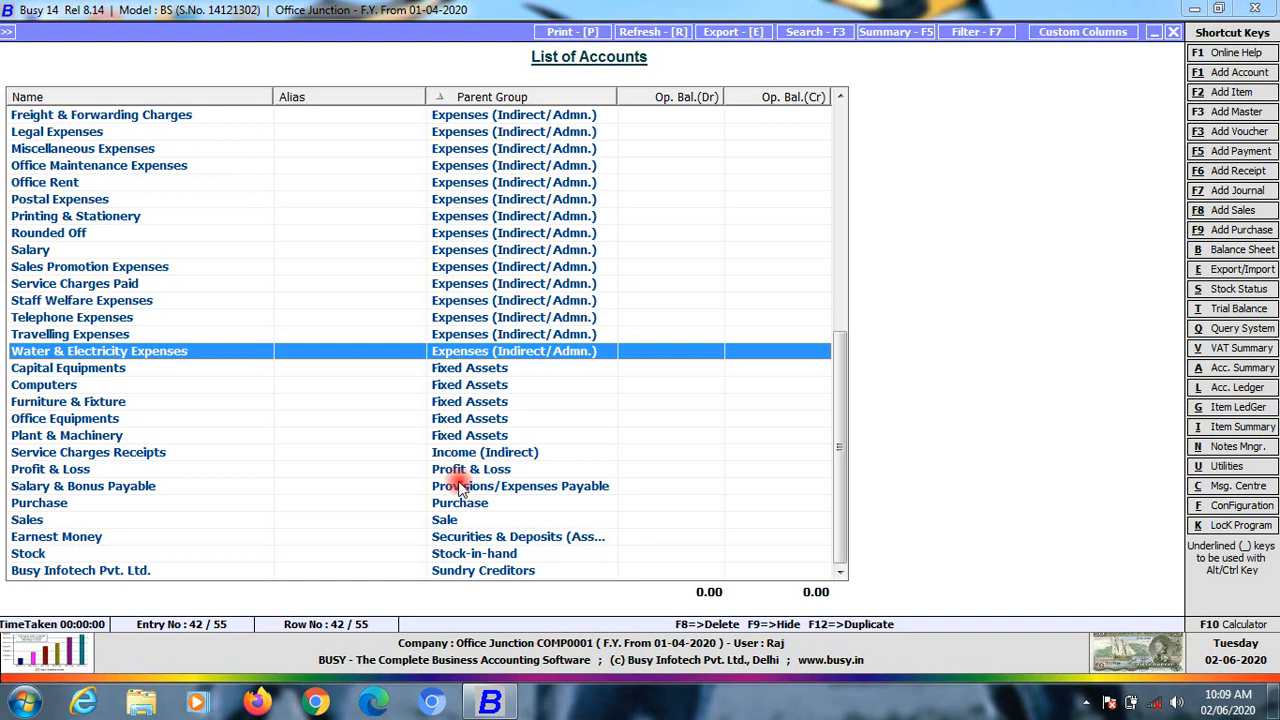
scroll(465, 430, up, 3)
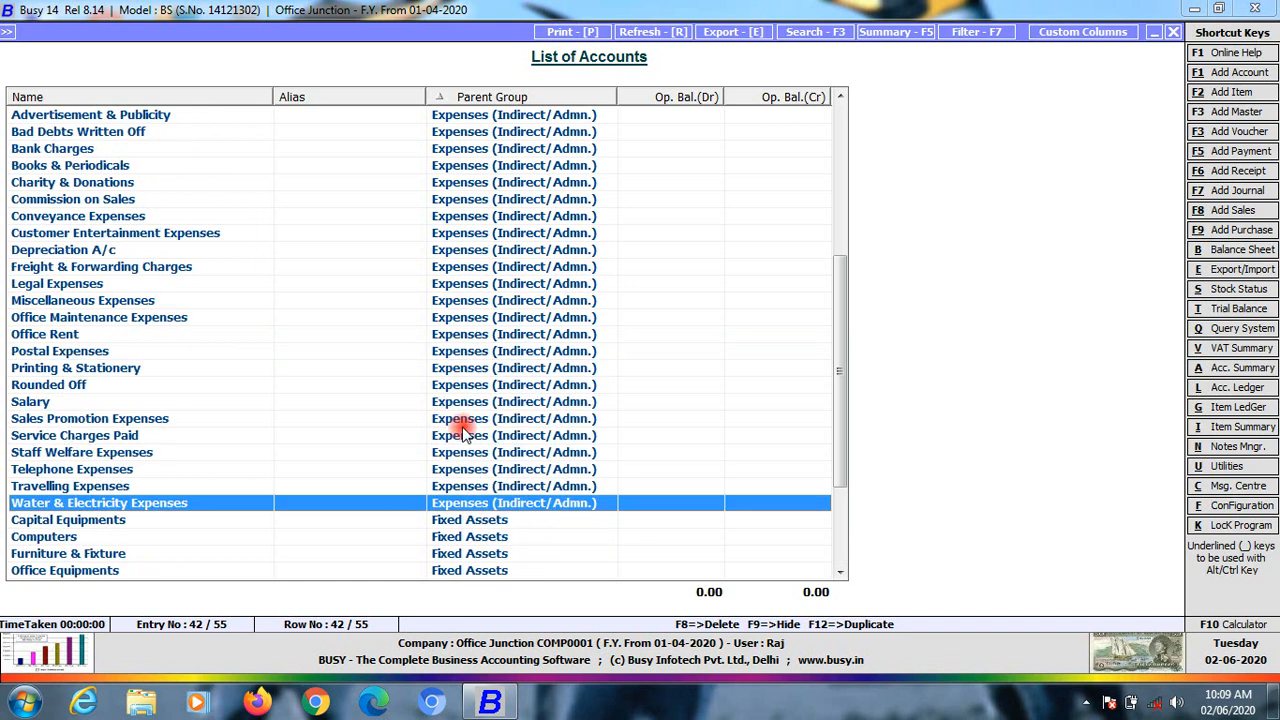
click(534, 486)
click(523, 469)
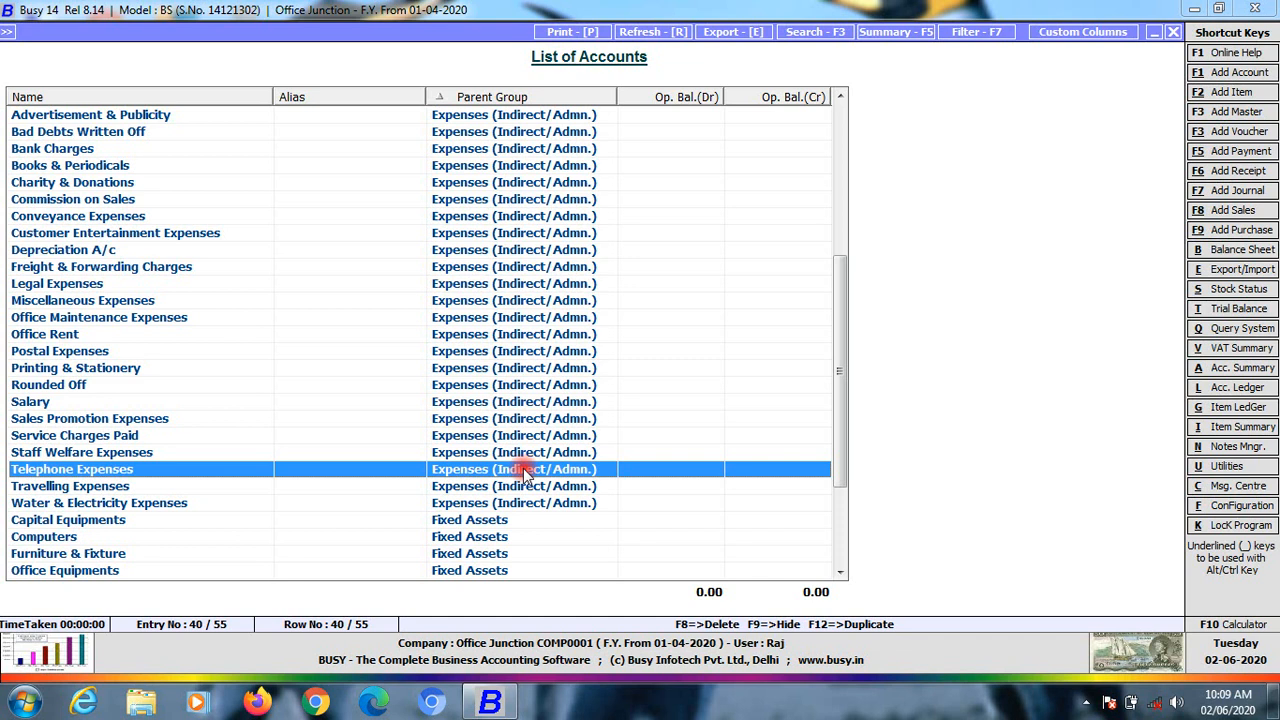
scroll(497, 340, up, 5)
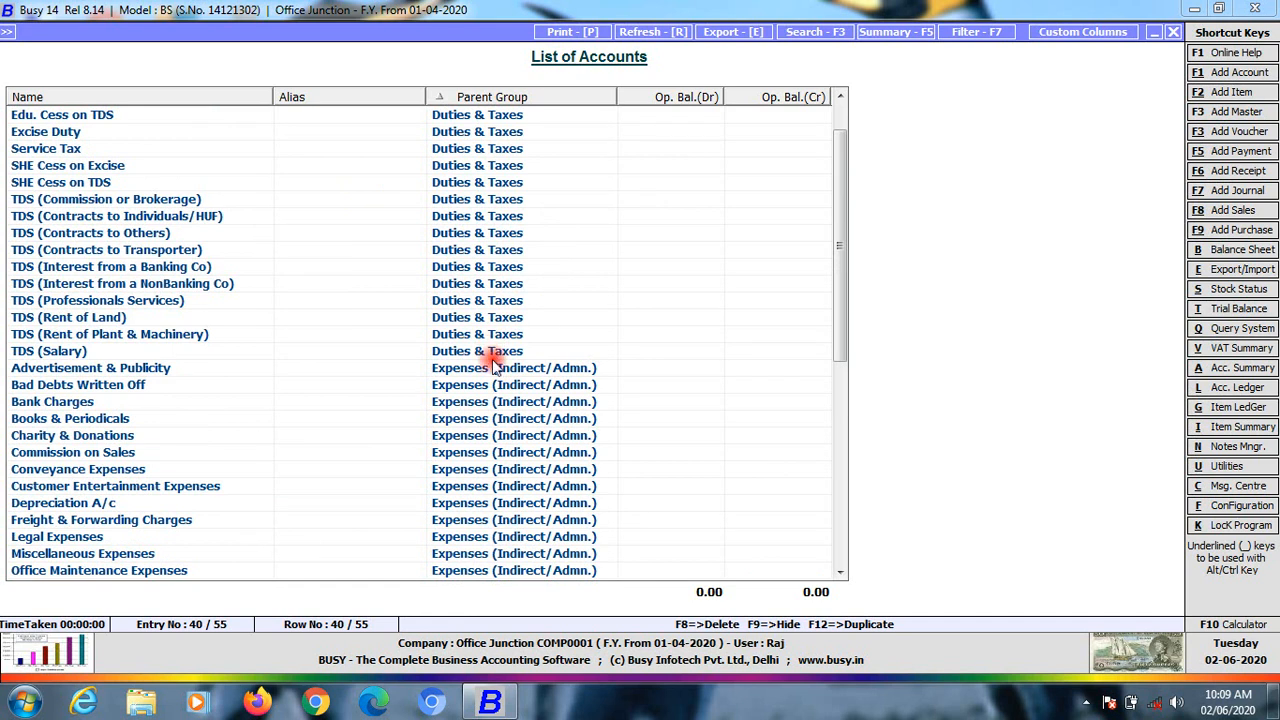
scroll(500, 375, down, 6)
scroll(508, 494, down, 2)
click(468, 368)
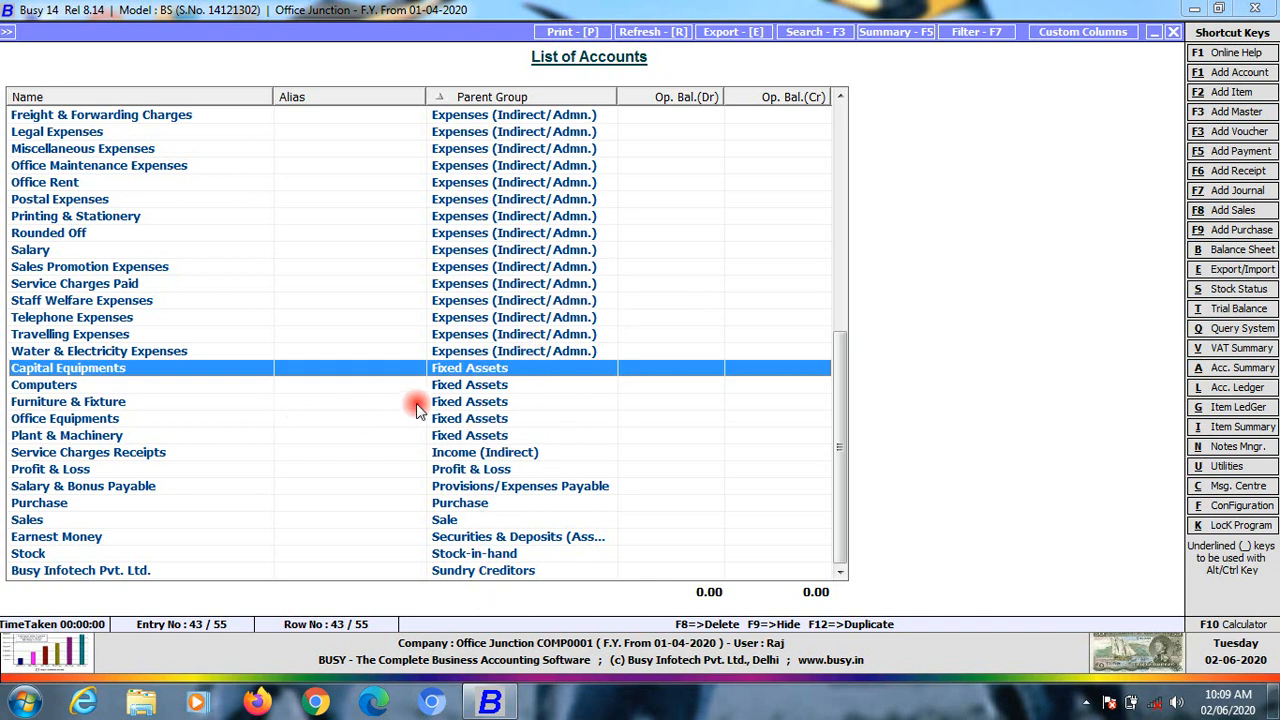
click(470, 388)
click(472, 367)
click(476, 388)
click(469, 402)
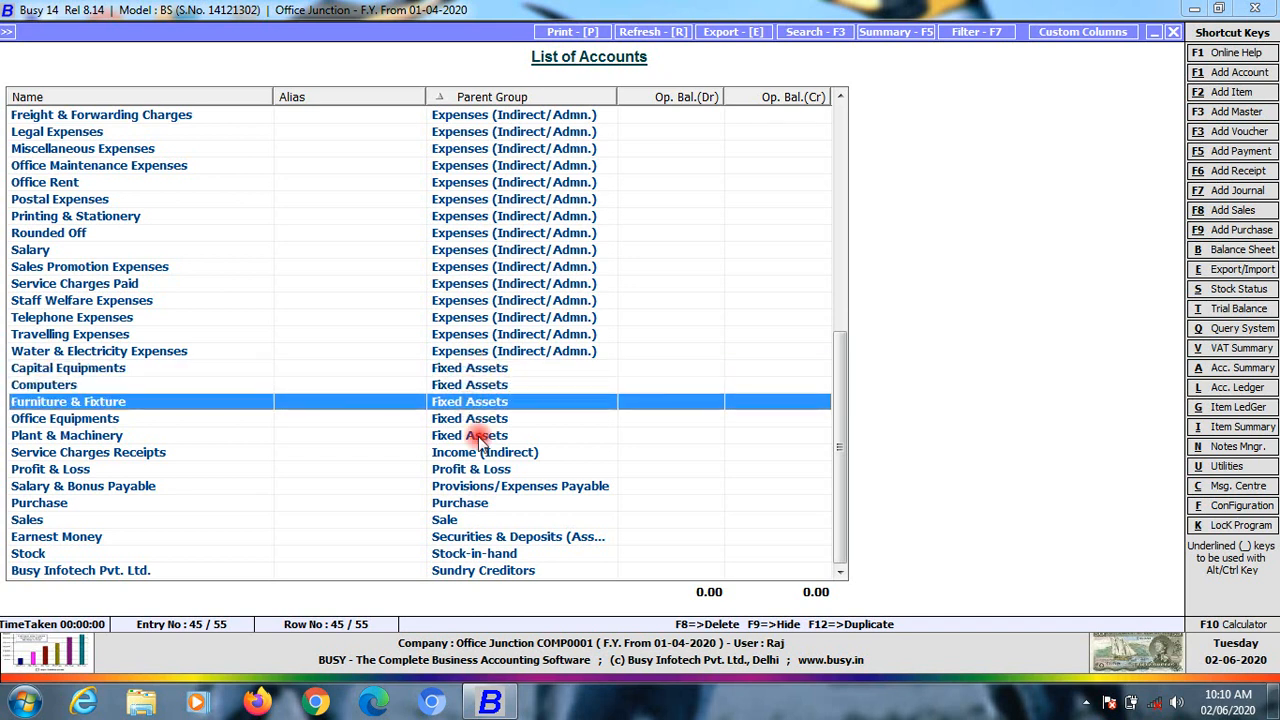
click(472, 419)
click(476, 436)
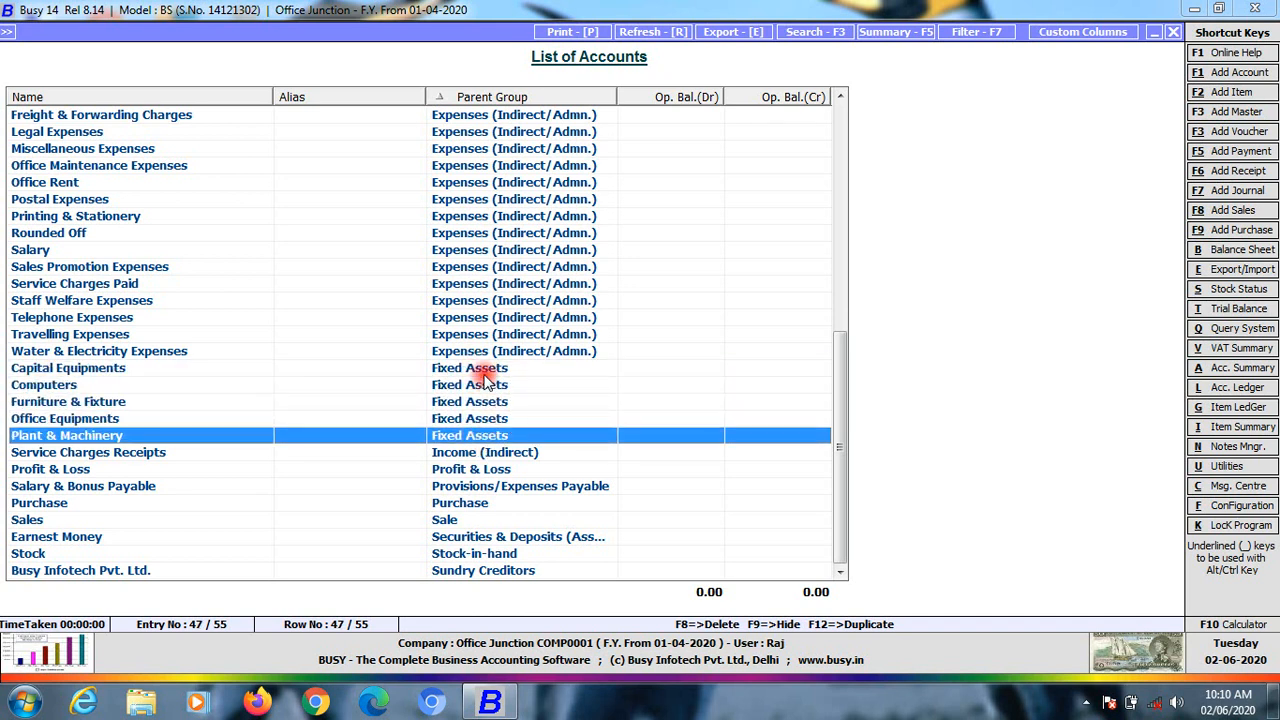
click(485, 370)
click(466, 387)
click(470, 402)
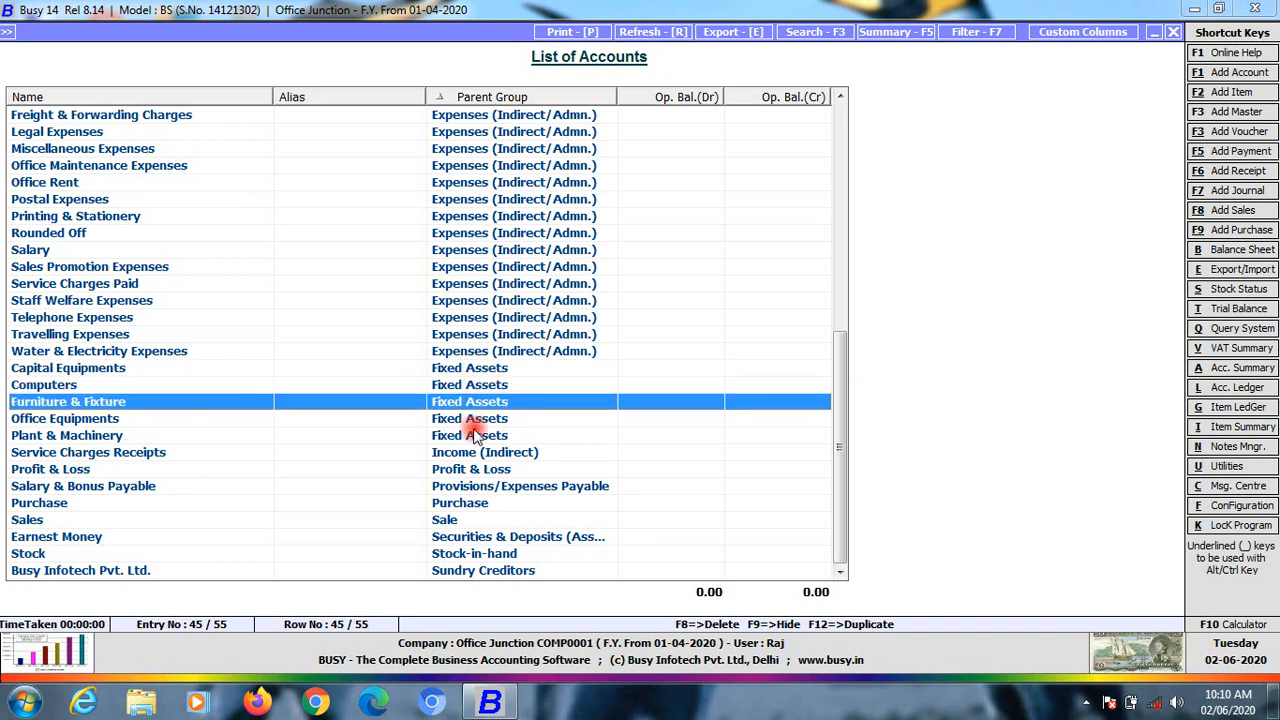
click(474, 436)
click(486, 368)
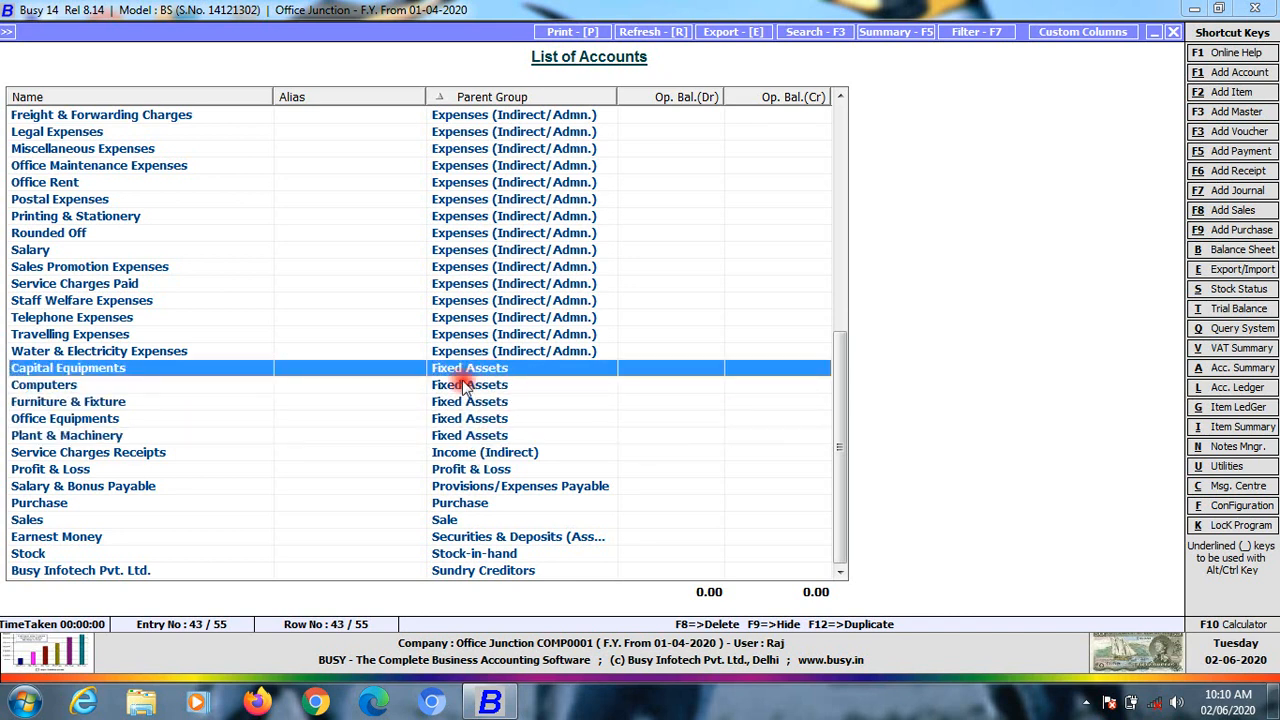
click(465, 386)
click(469, 402)
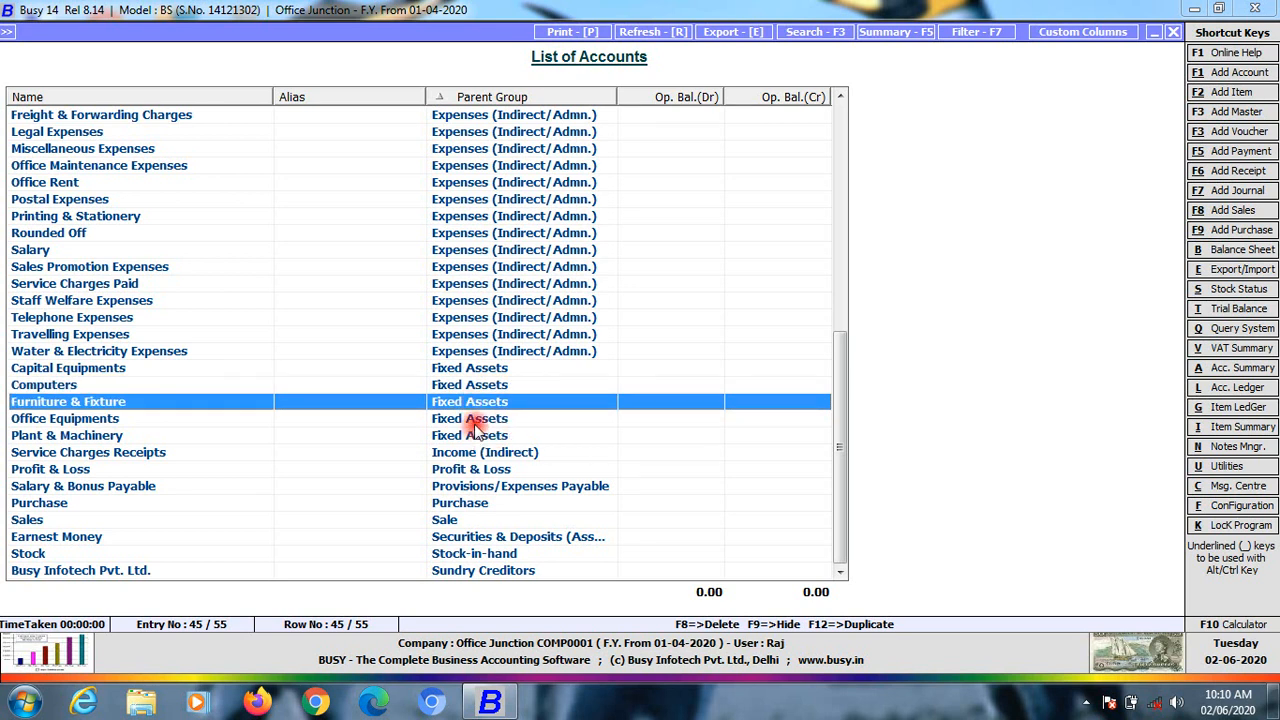
click(470, 419)
click(470, 436)
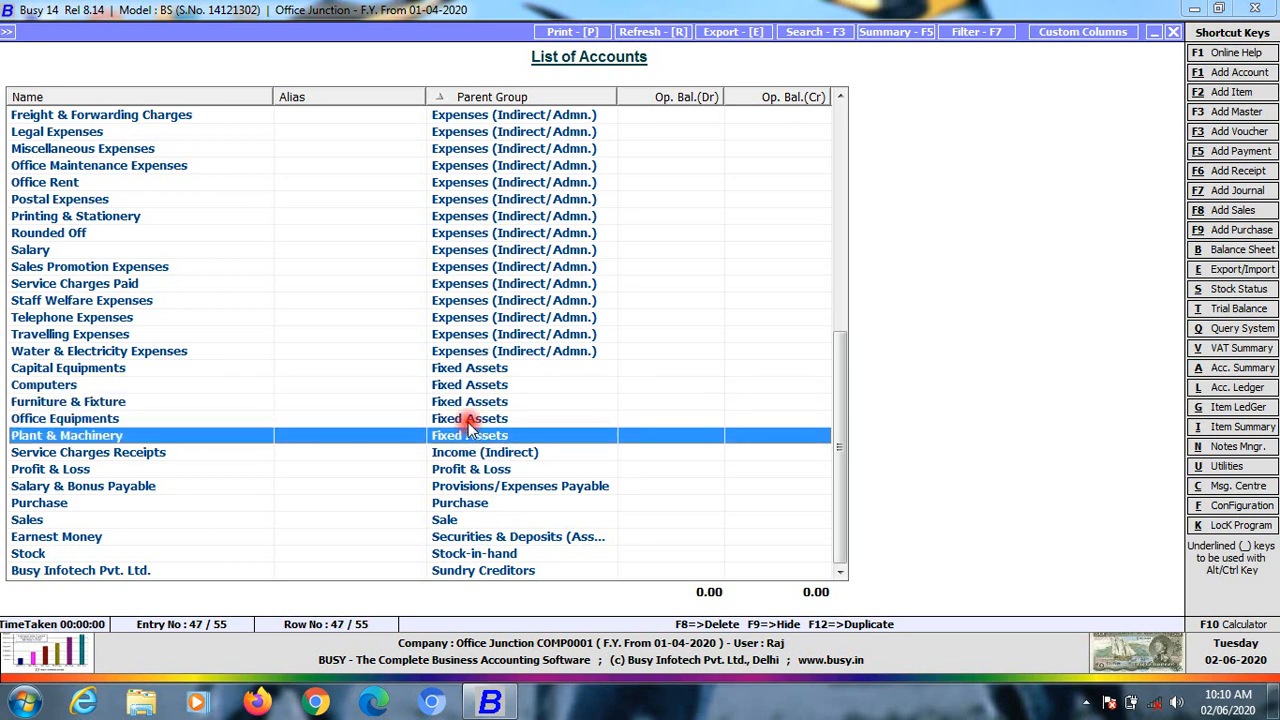
click(470, 419)
click(470, 401)
click(470, 385)
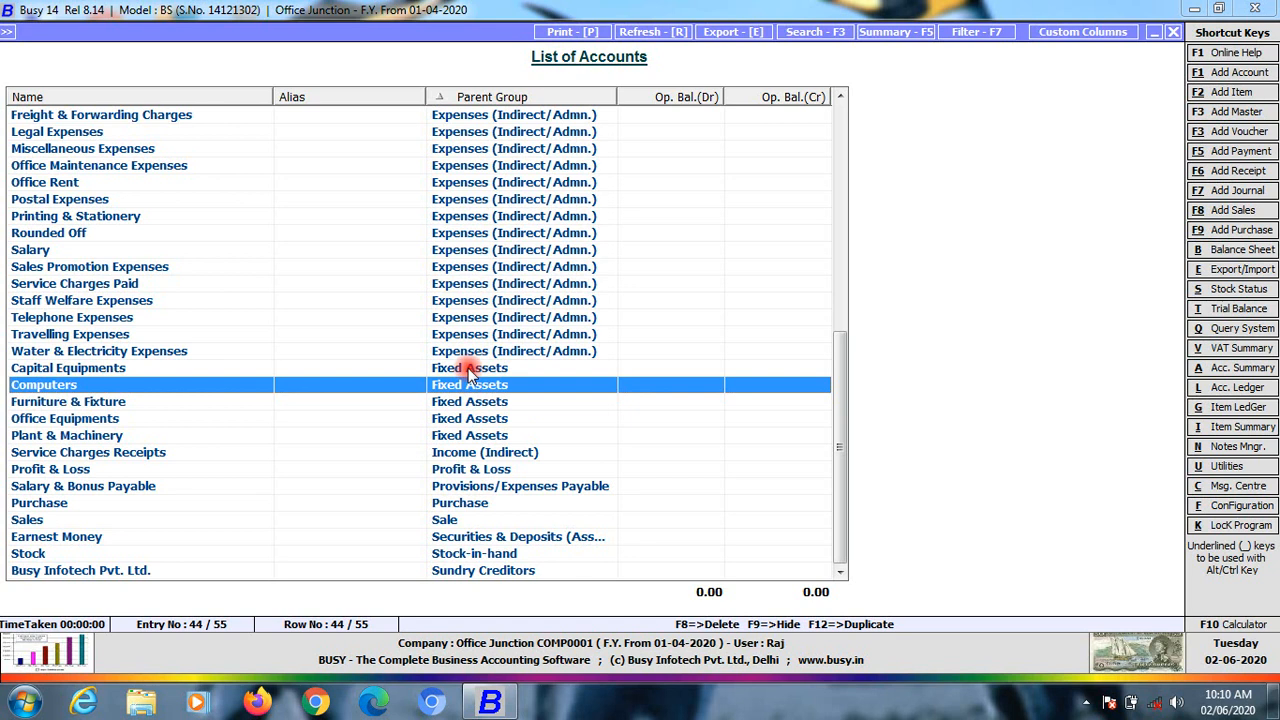
click(468, 368)
click(470, 385)
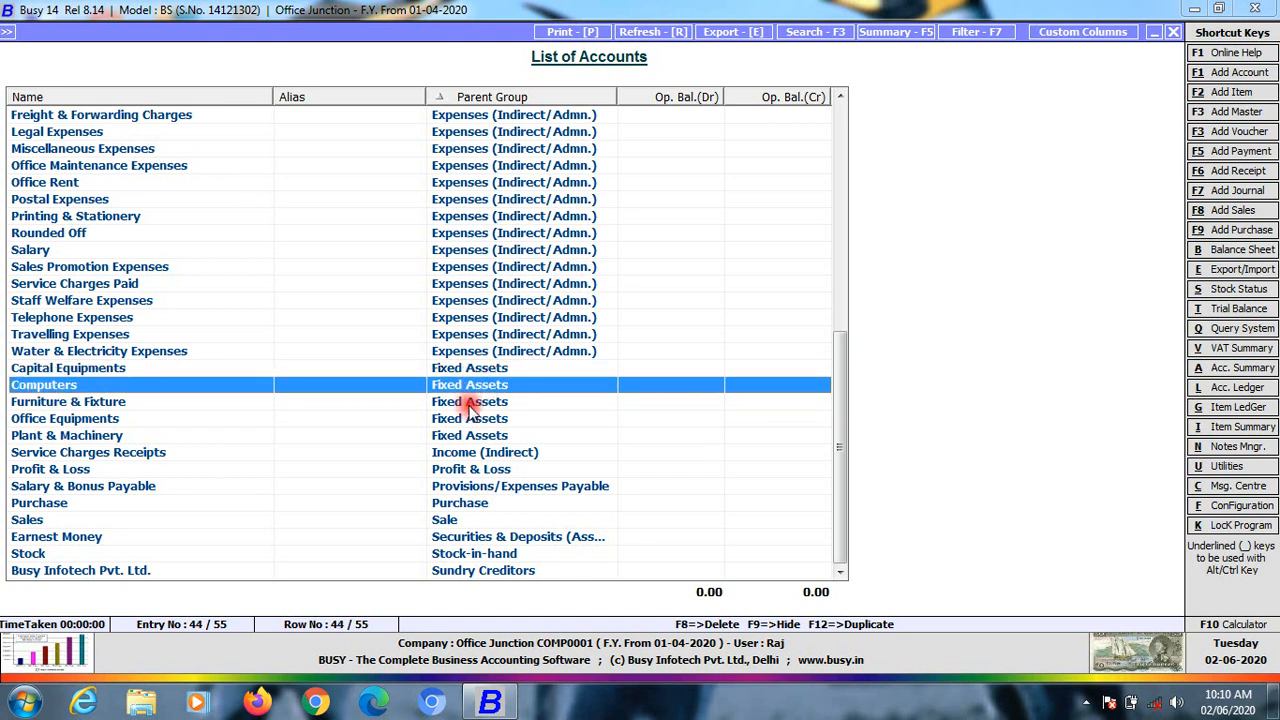
click(470, 403)
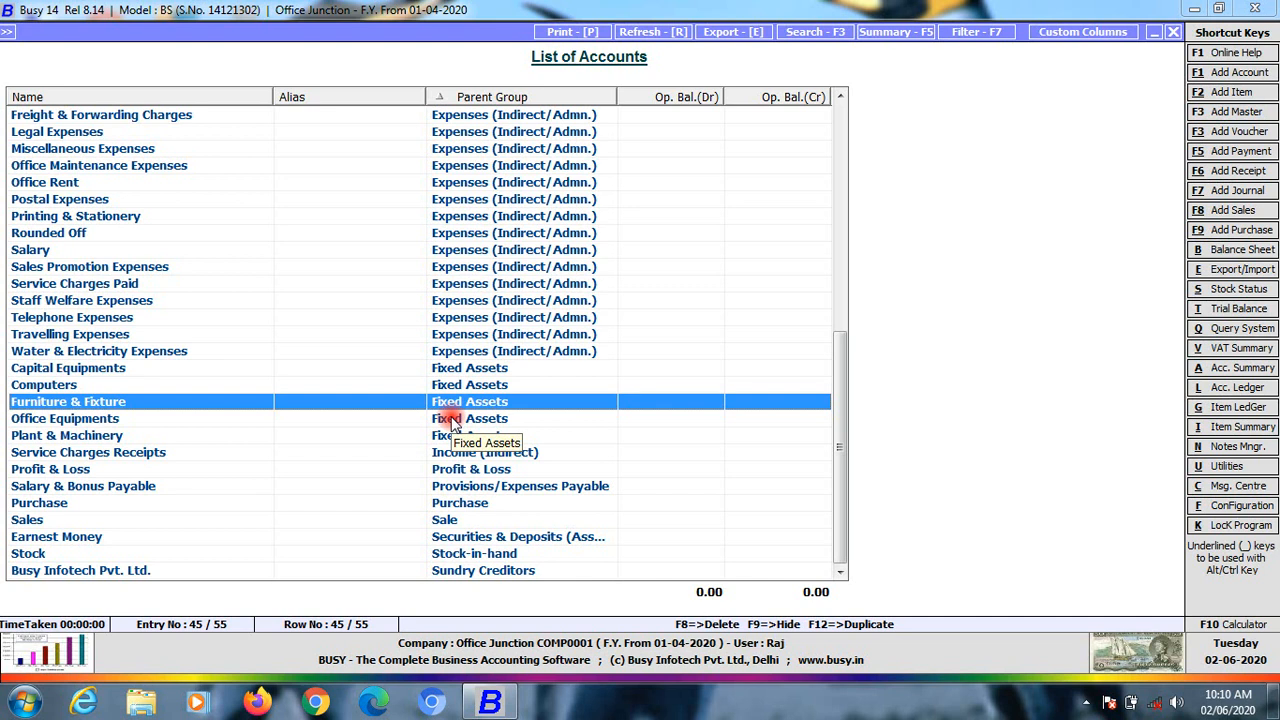
click(455, 452)
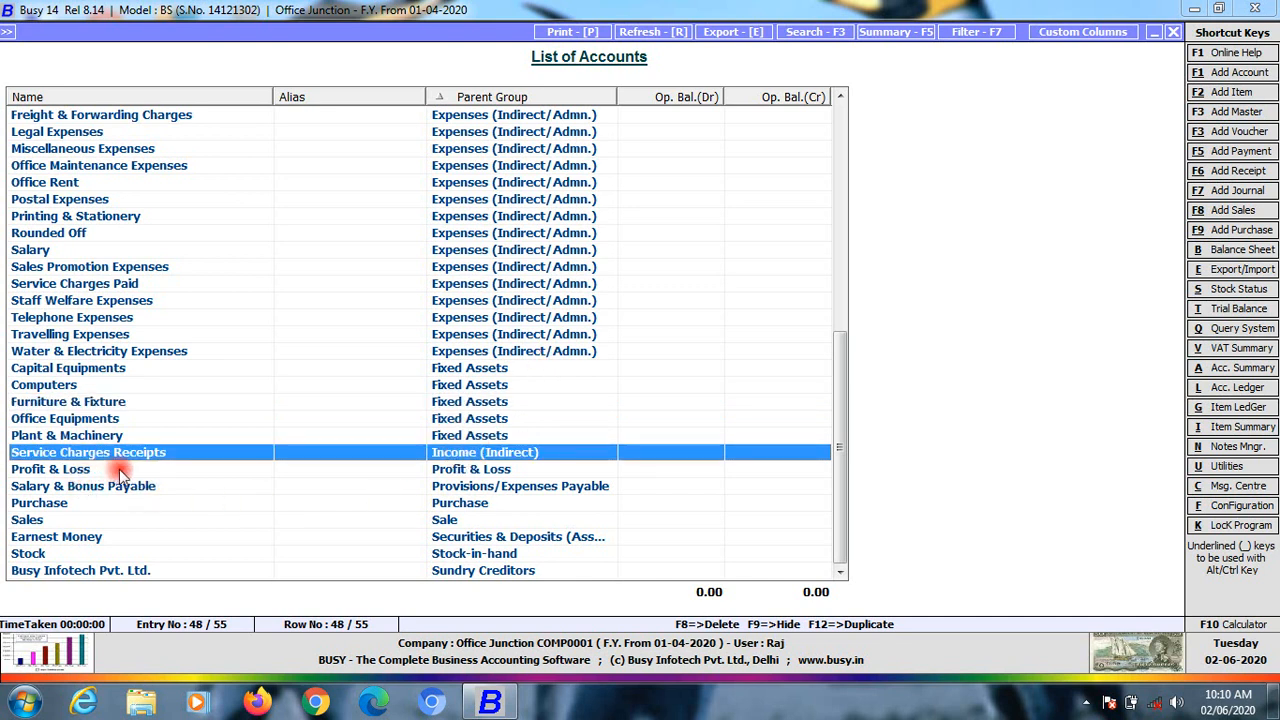
click(457, 470)
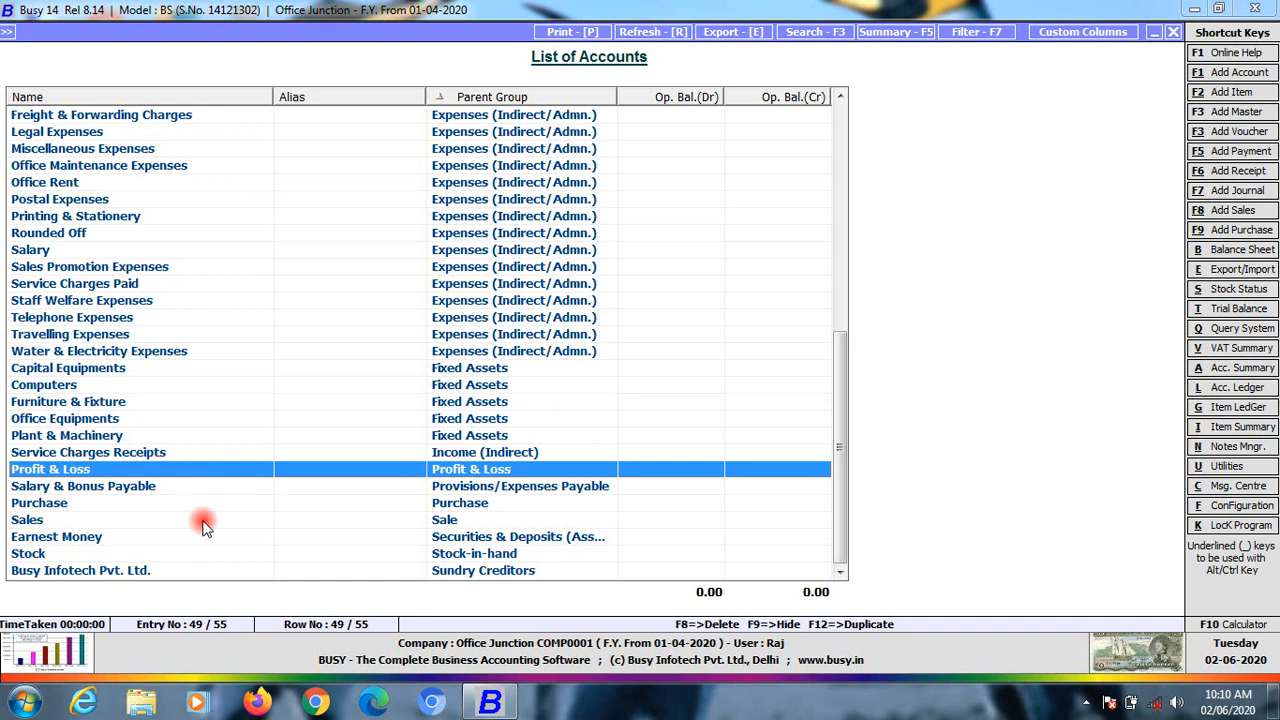
click(78, 502)
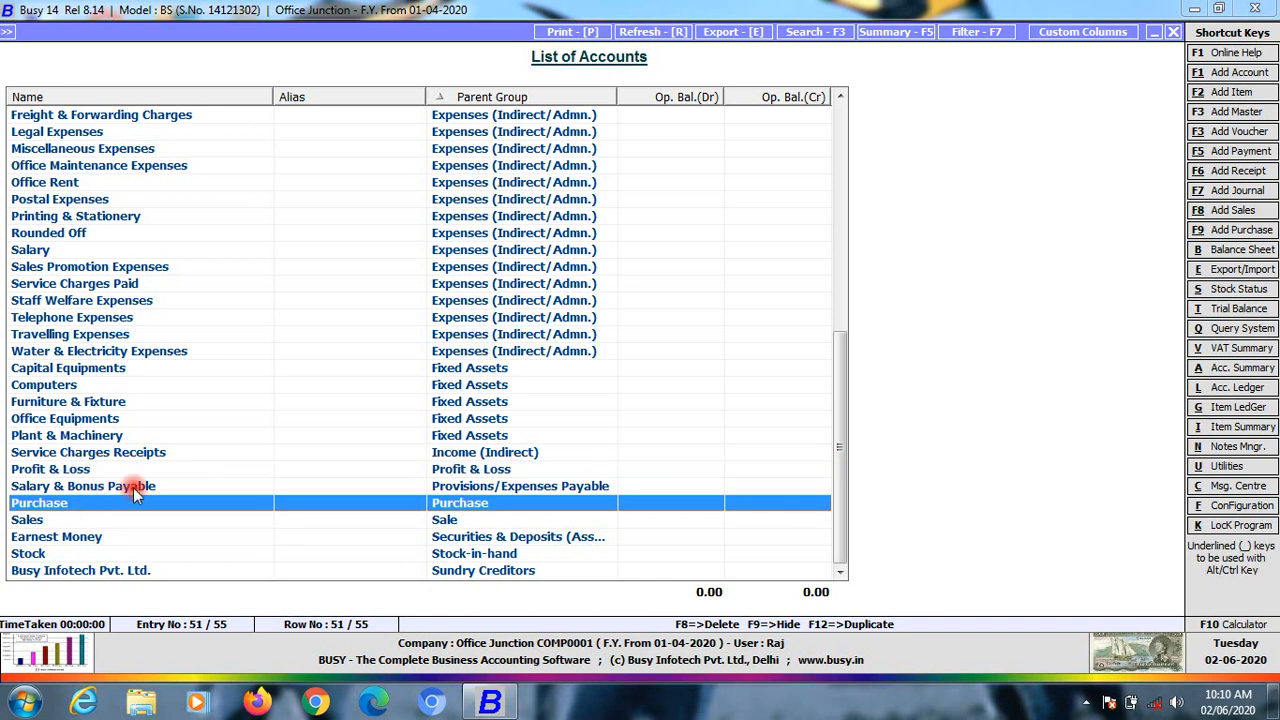
click(488, 488)
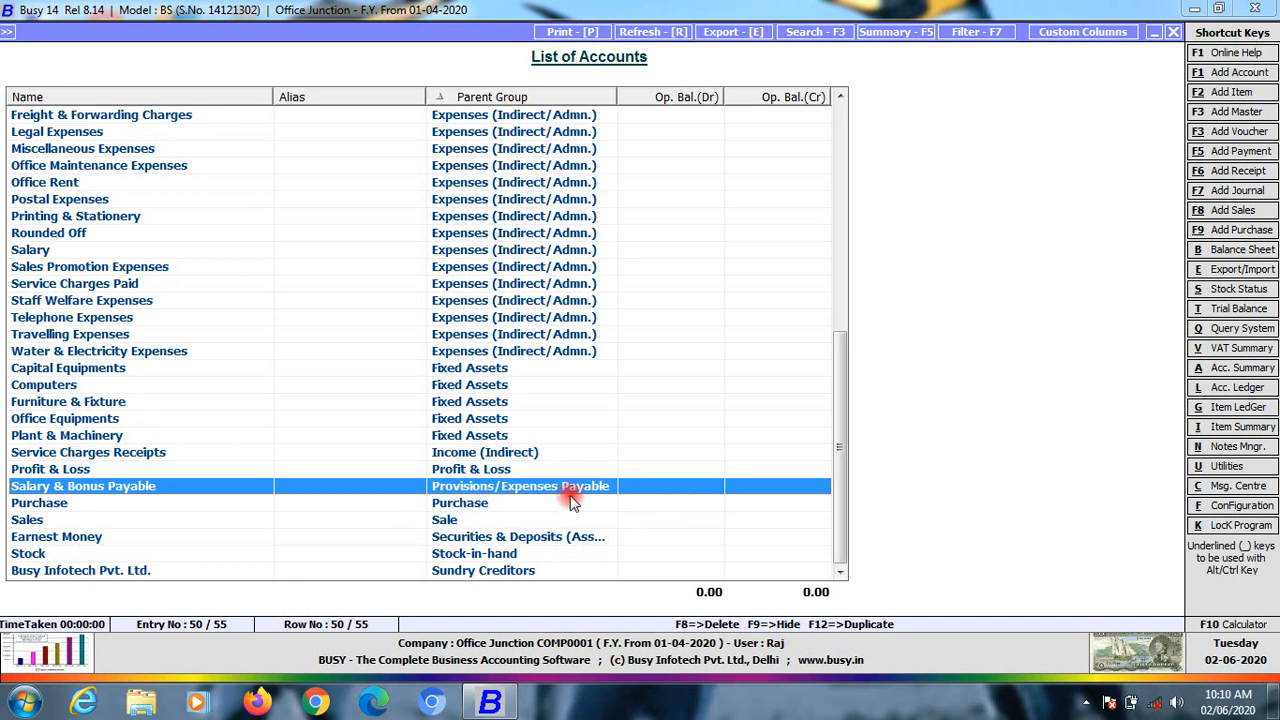
click(460, 504)
click(496, 490)
click(474, 504)
click(484, 489)
click(460, 506)
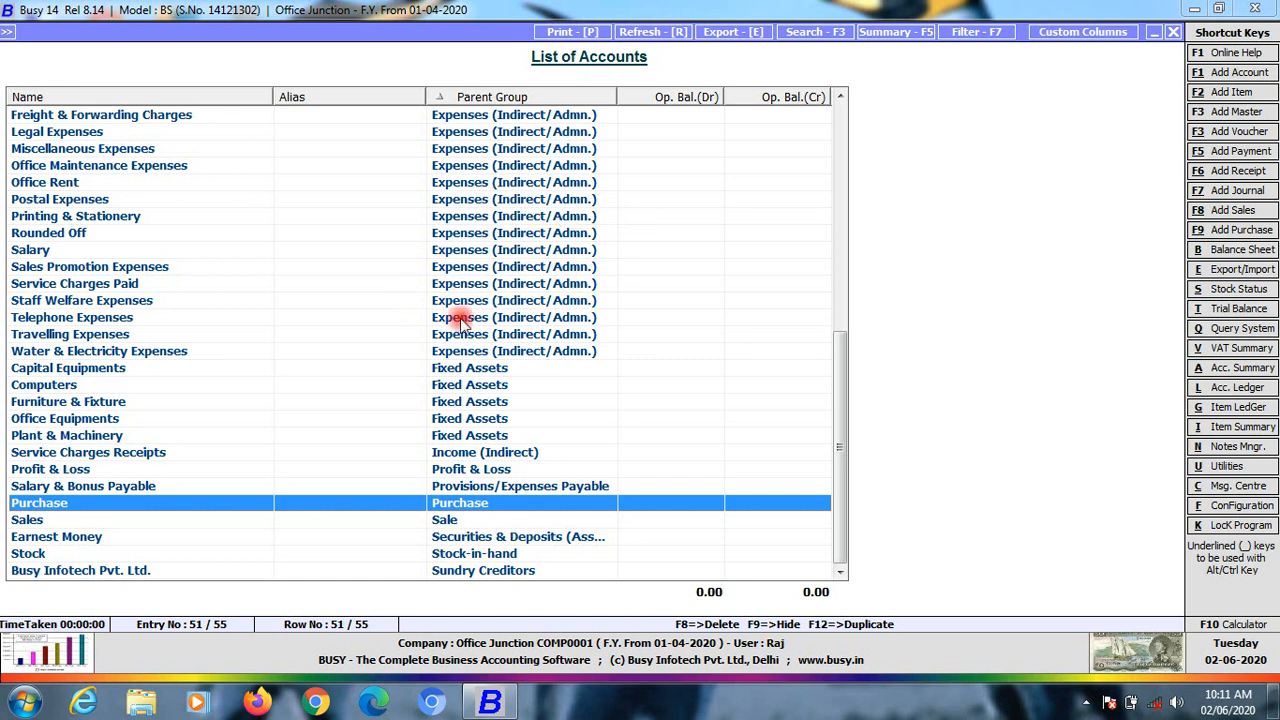
click(445, 522)
click(452, 504)
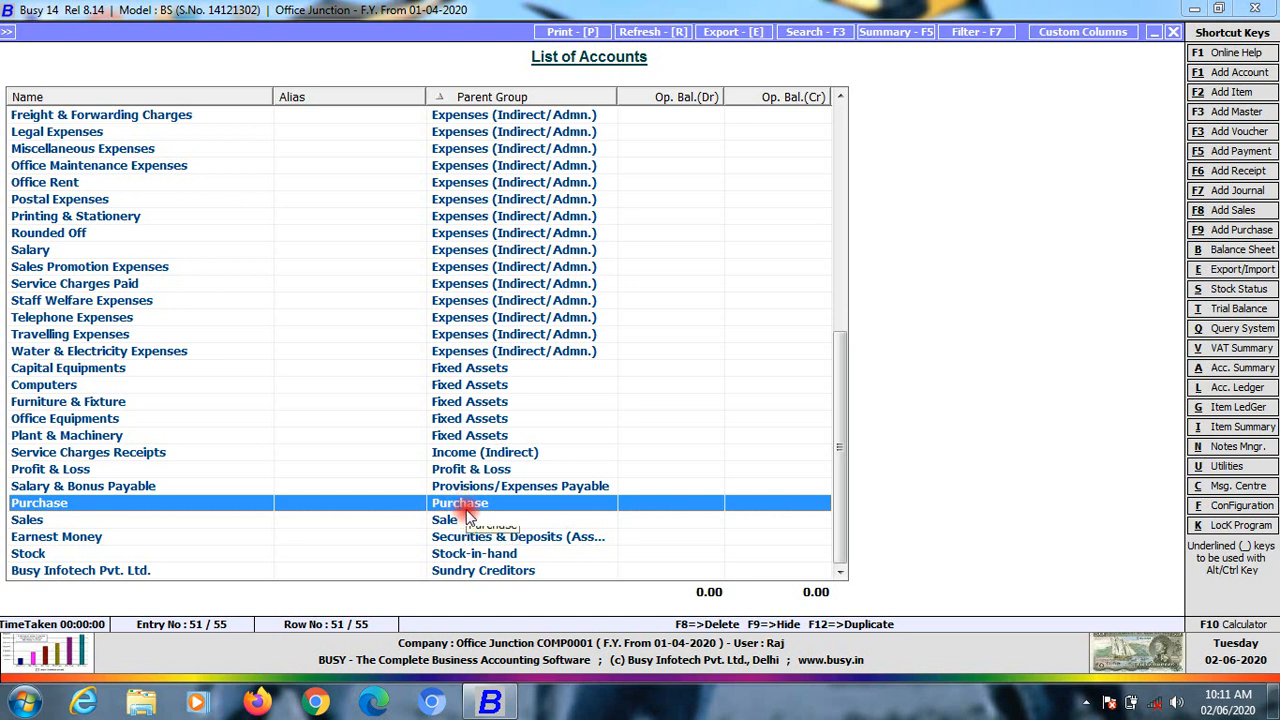
click(452, 519)
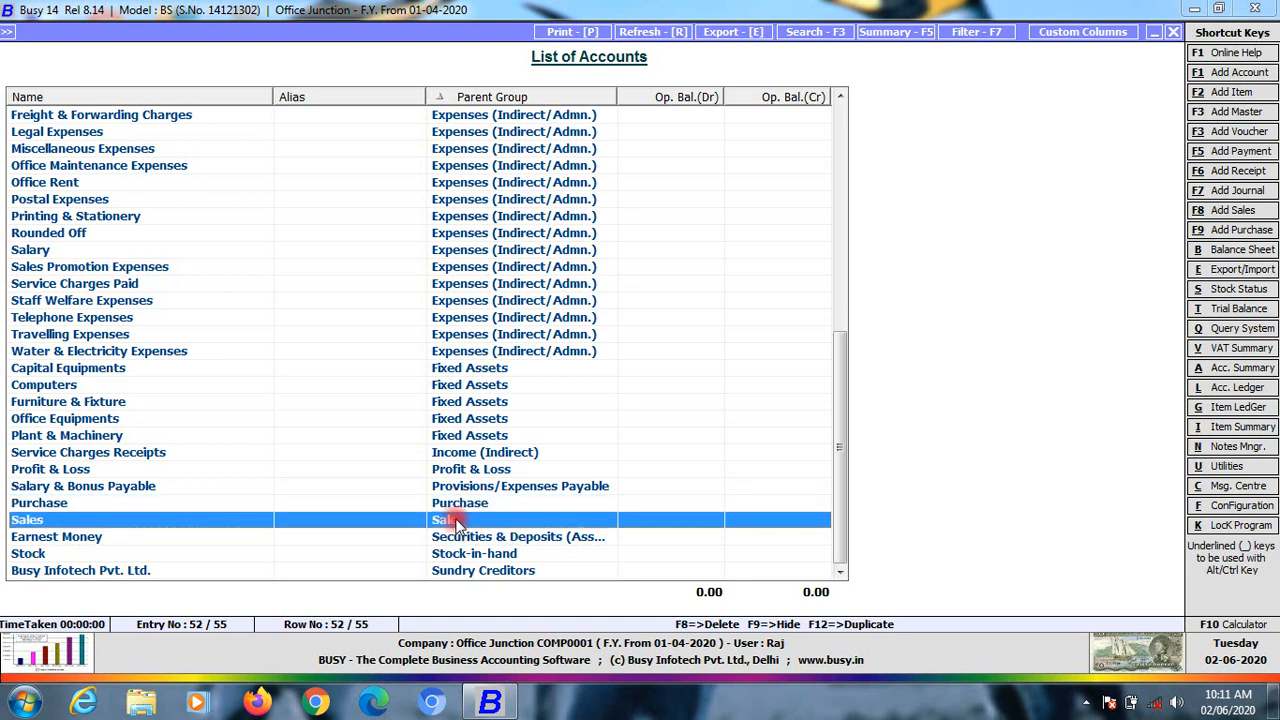
click(477, 538)
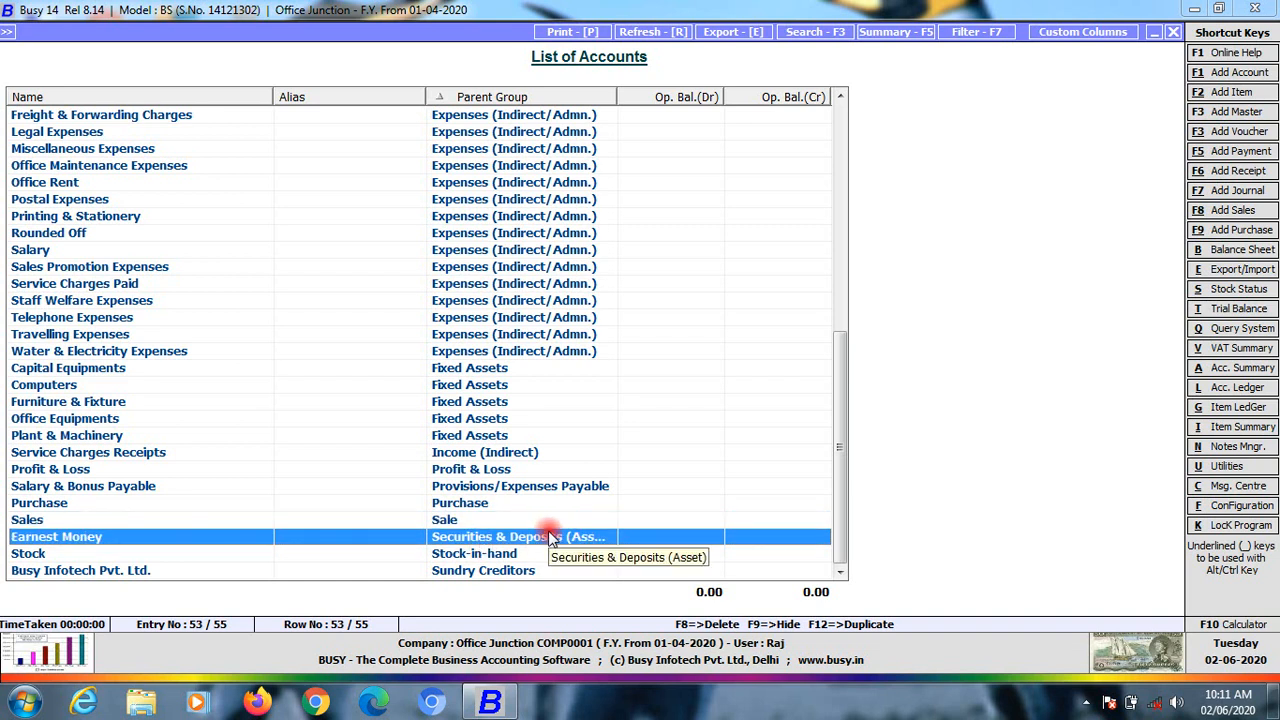
click(479, 551)
click(479, 538)
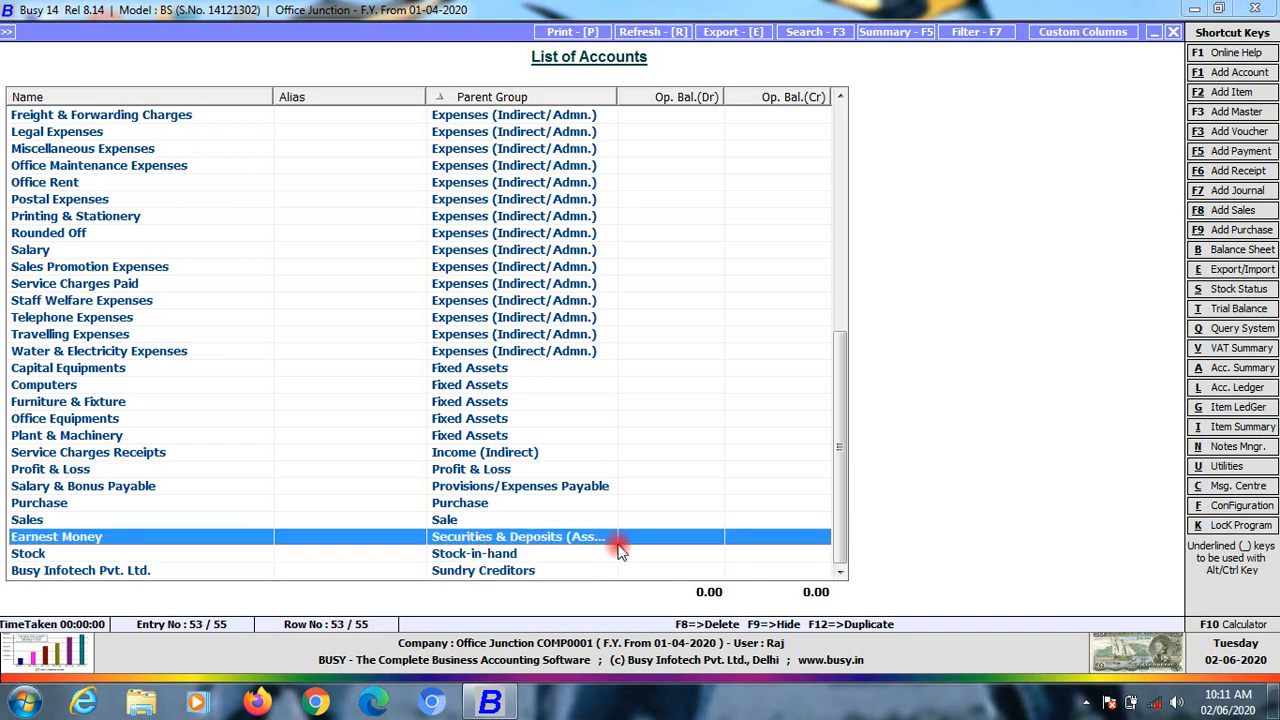
click(508, 558)
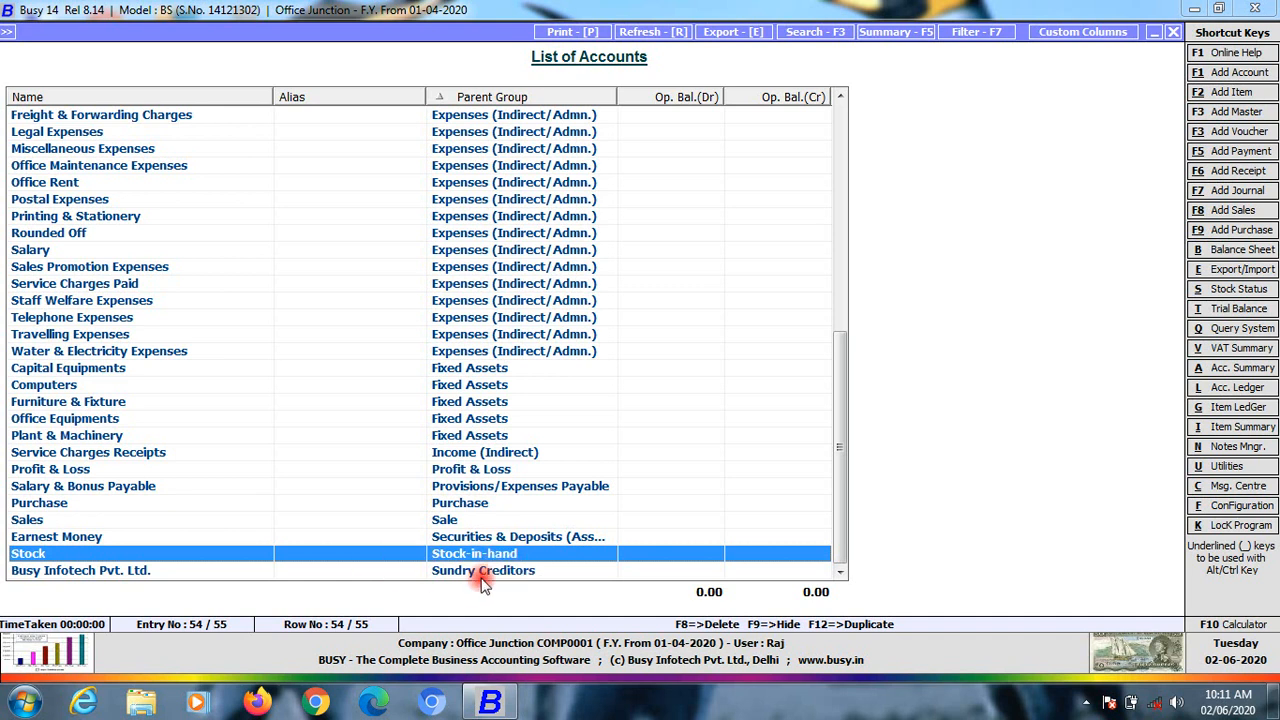
click(470, 575)
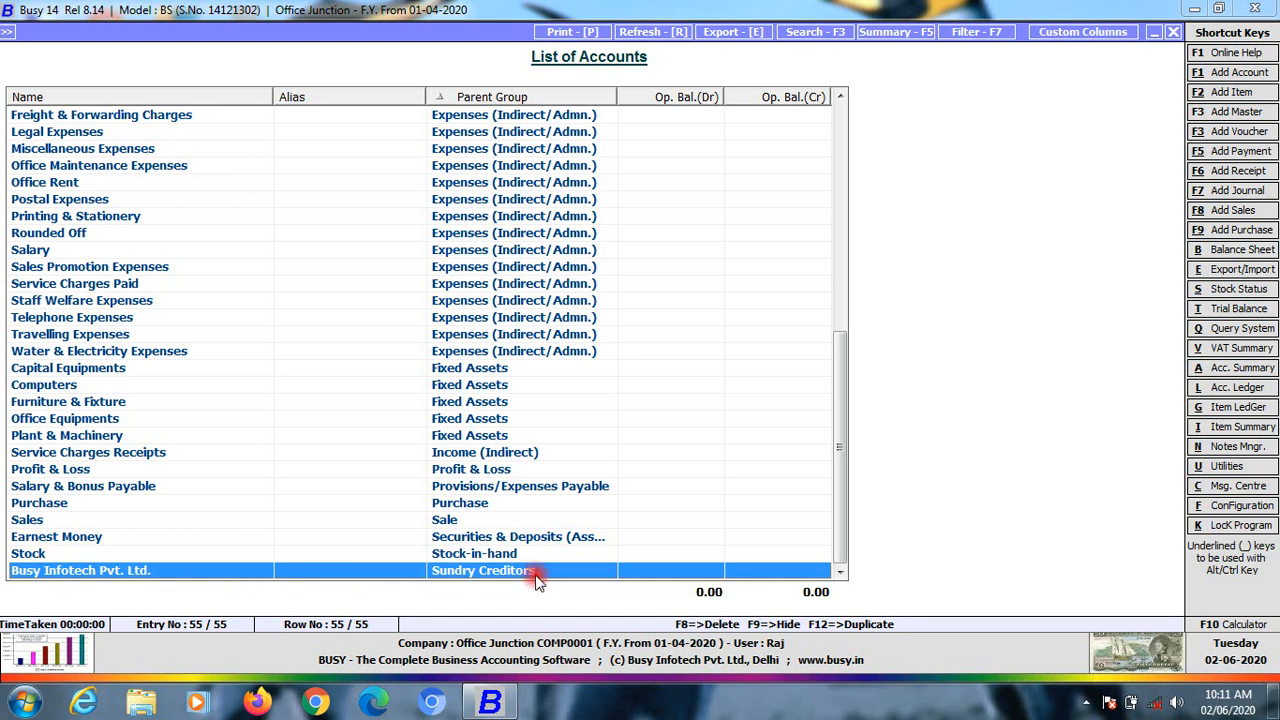
scroll(512, 578, up, 2)
scroll(512, 578, down, 2)
scroll(494, 537, up, 8)
scroll(494, 537, up, 1)
scroll(494, 537, down, 9)
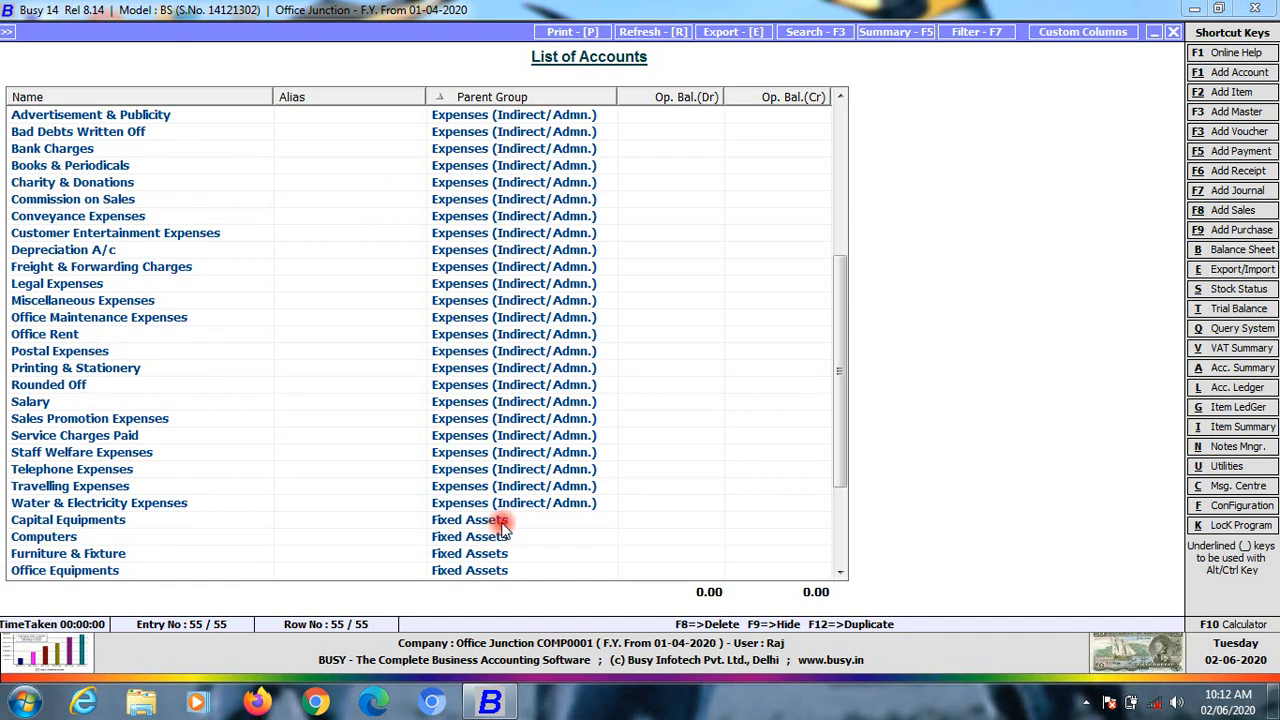
drag(840, 403, 836, 172)
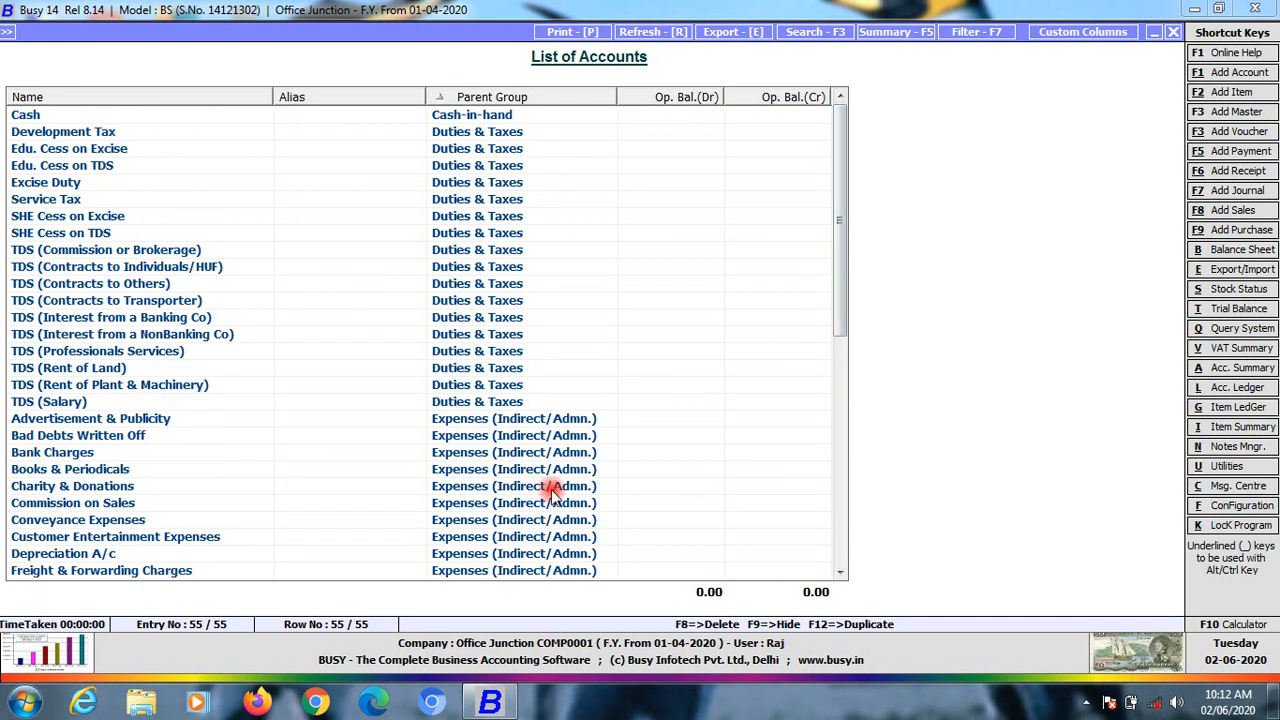
drag(839, 225, 817, 517)
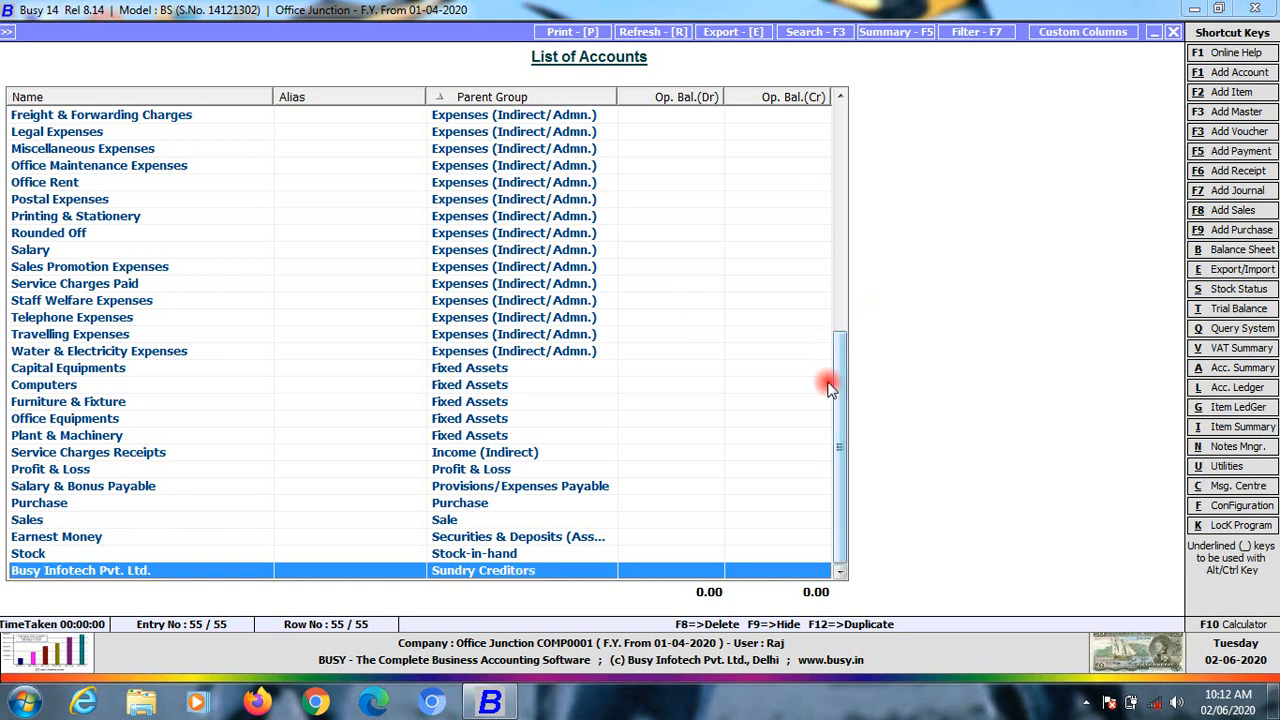
drag(842, 400, 850, 112)
scroll(605, 425, down, 9)
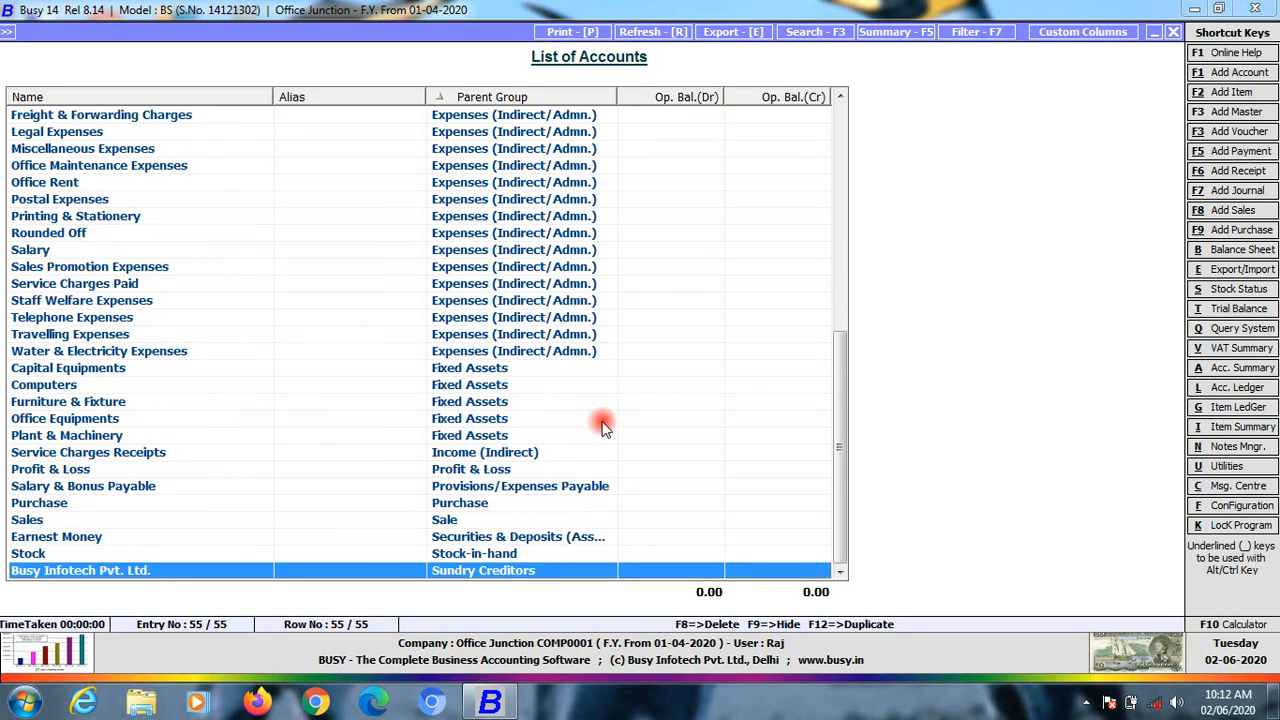
scroll(605, 425, up, 9)
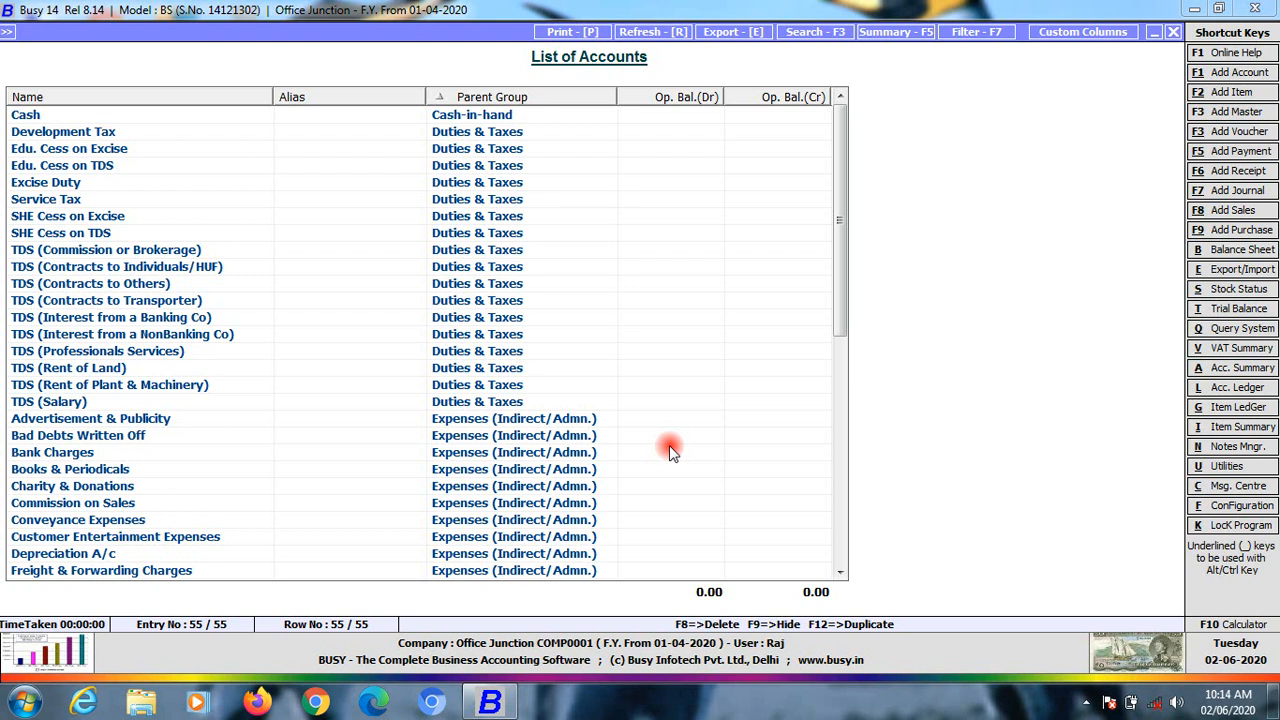
Select Bank Charges, sort the list alphabetically by Name, then close the List of Accounts
drag(838, 262, 831, 94)
click(640, 452)
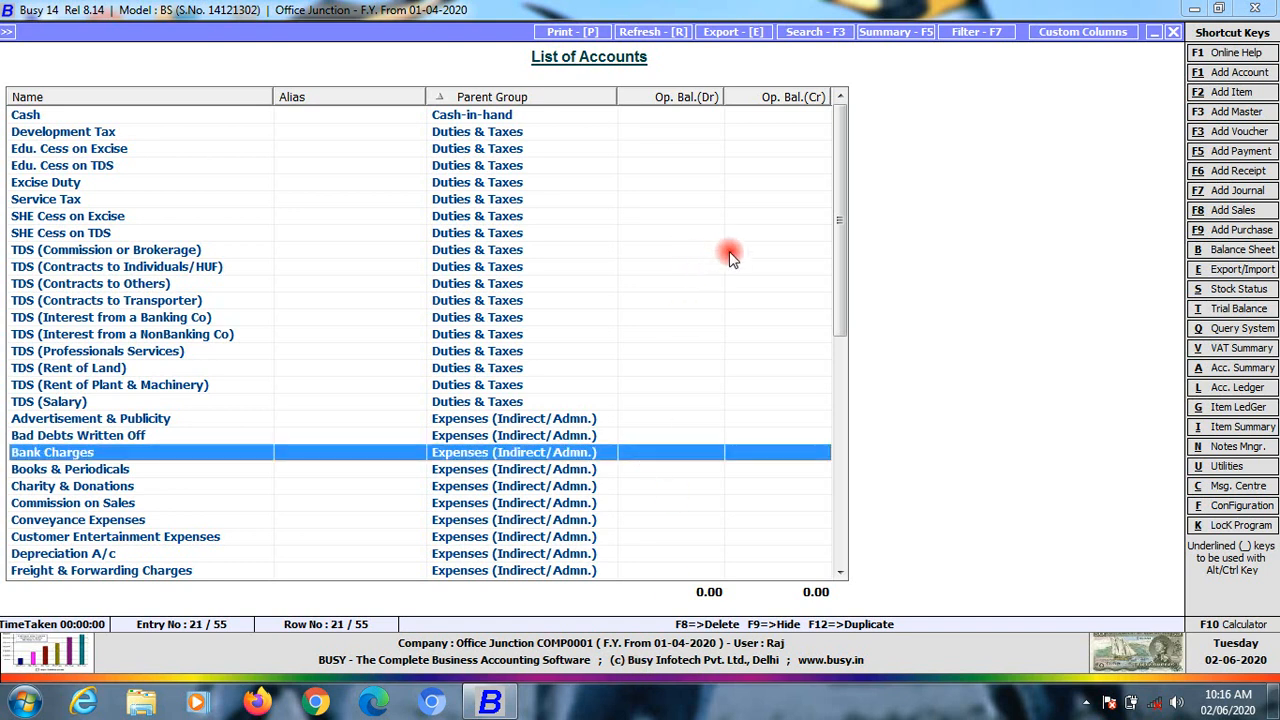
key(alt+r)
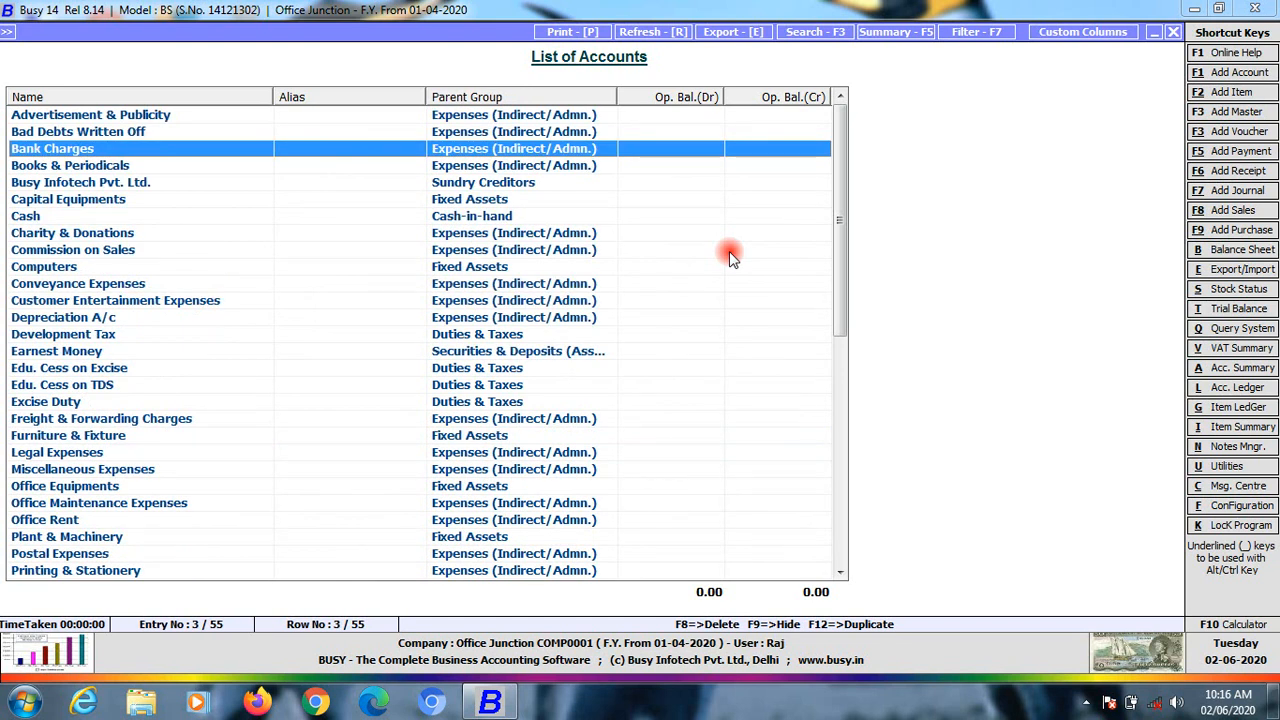
key(Escape)
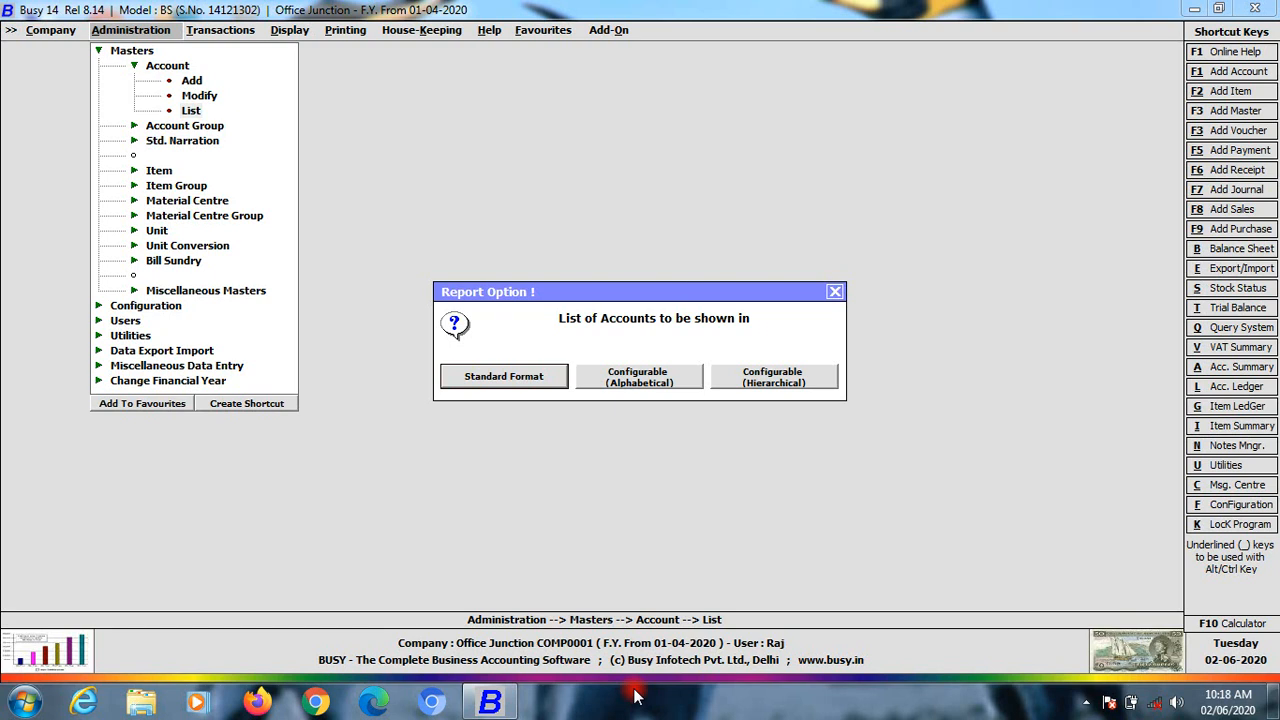
Dismiss the Report Option prompt and open Administration > Masters > Account > Add
click(521, 443)
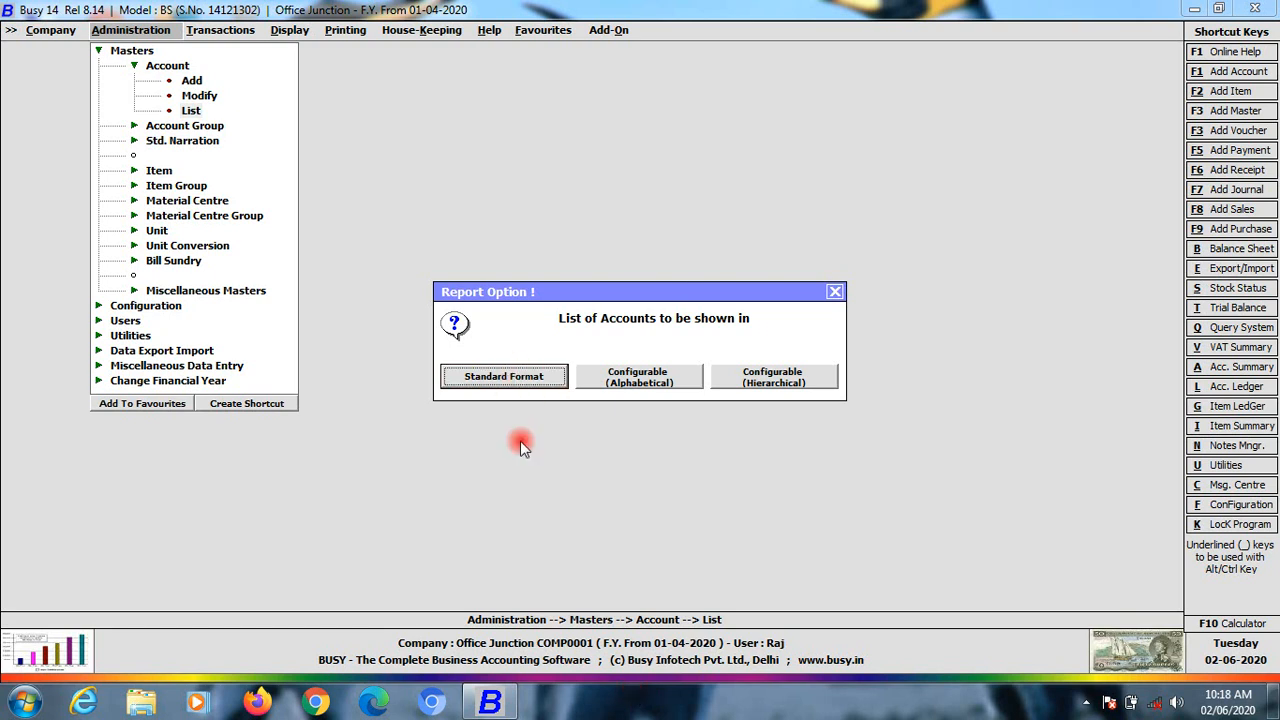
key(Return)
key(Return)
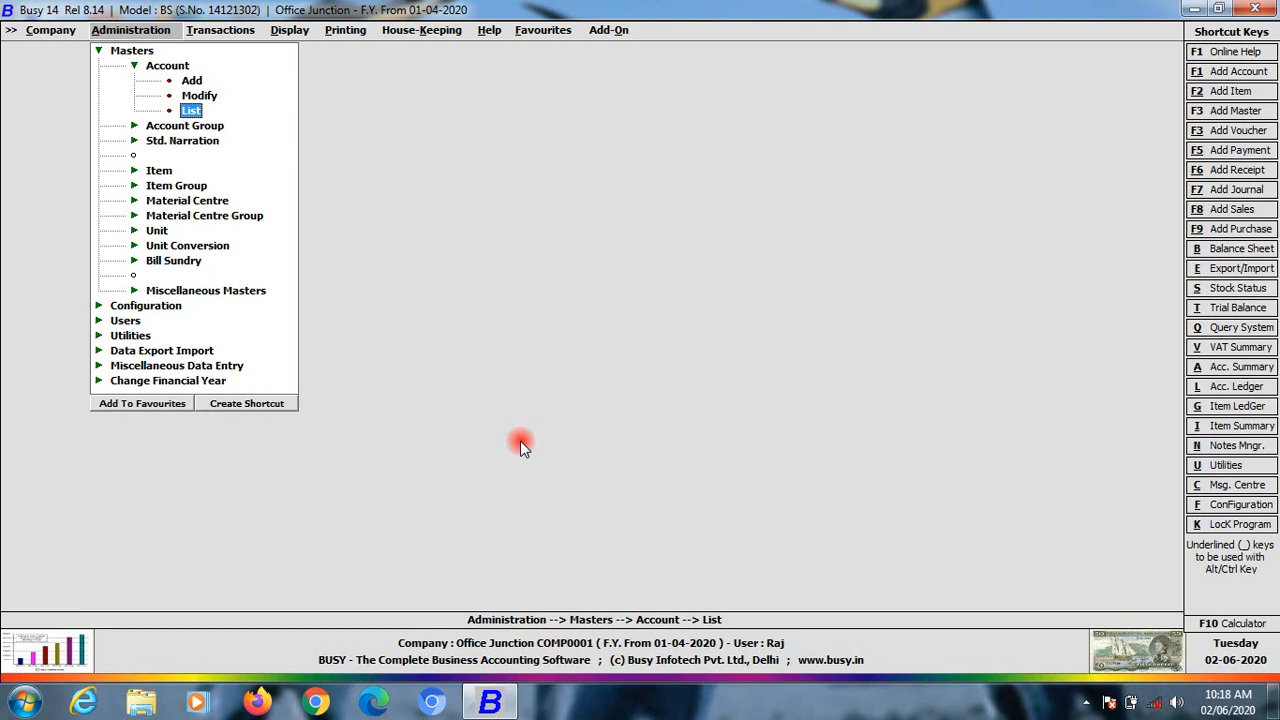
double_click(130, 52)
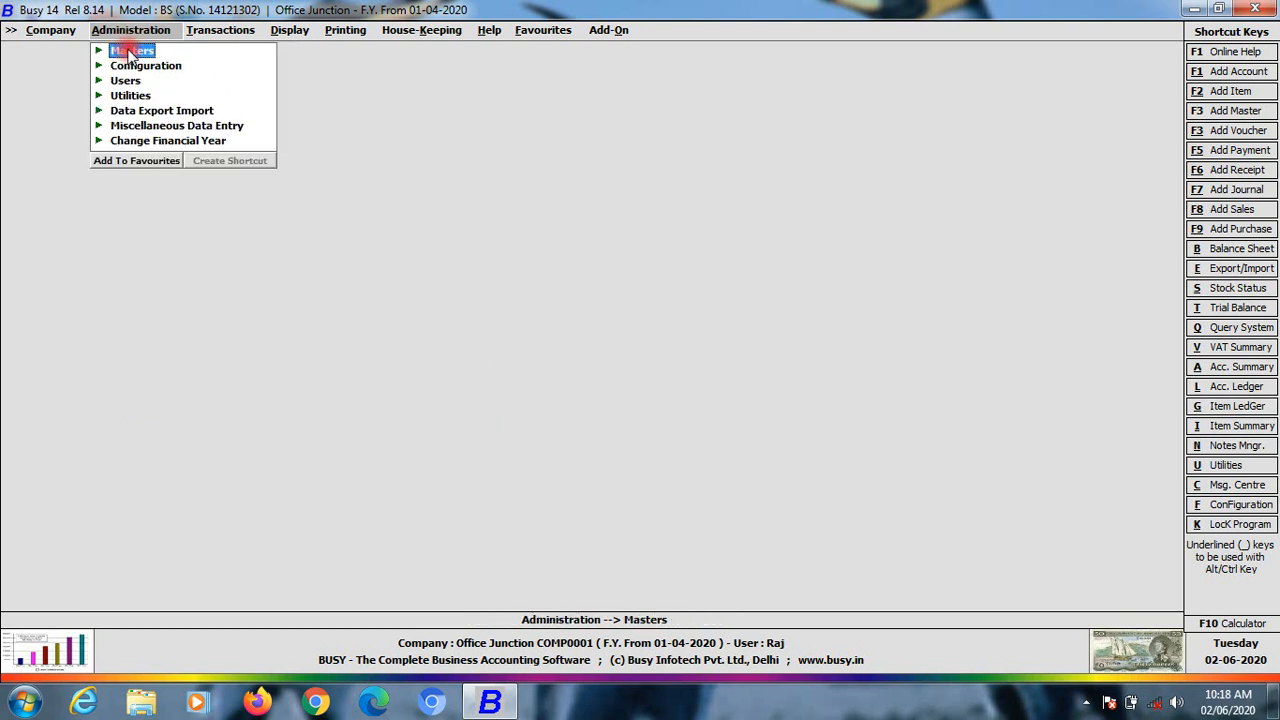
double_click(130, 52)
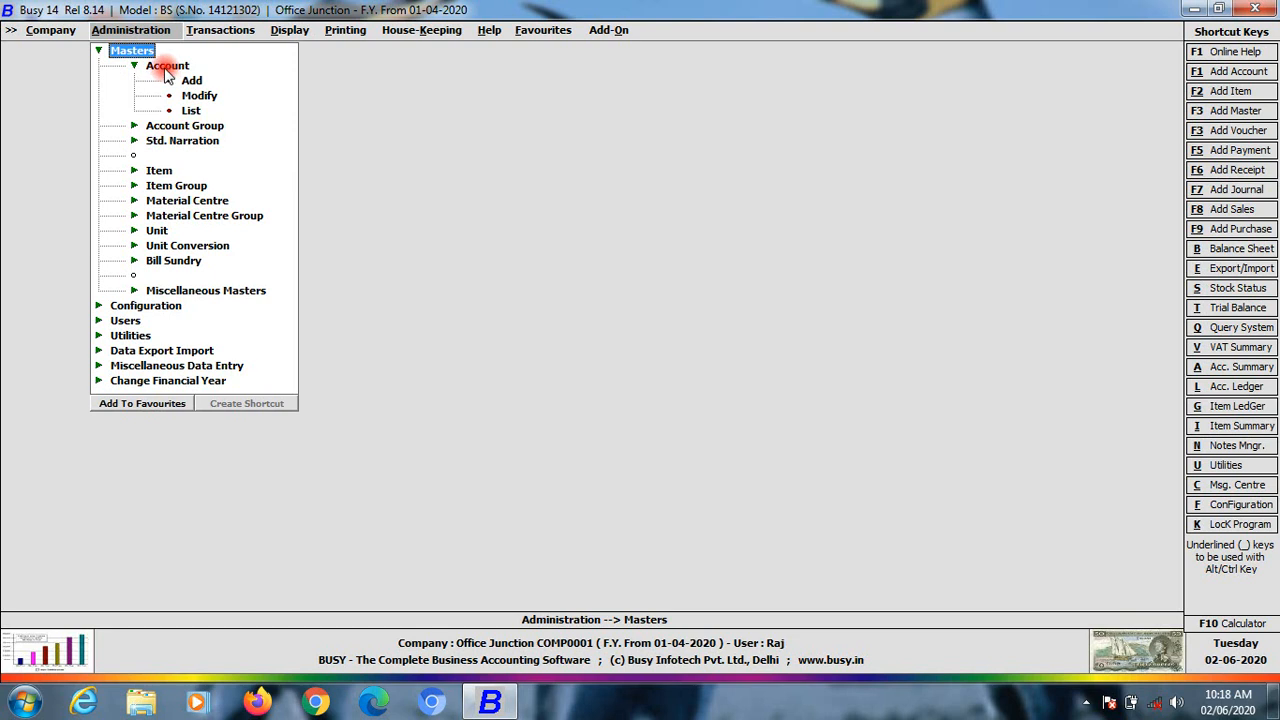
double_click(166, 67)
double_click(166, 67)
click(190, 81)
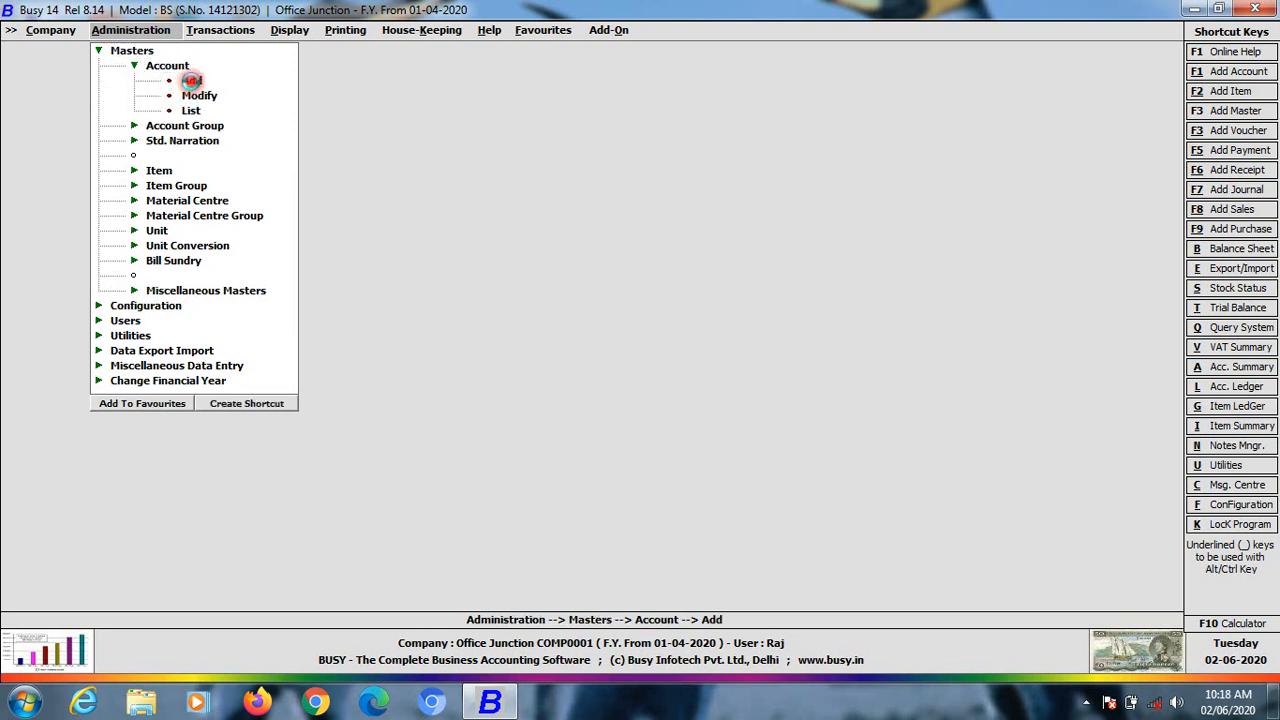
key(Return)
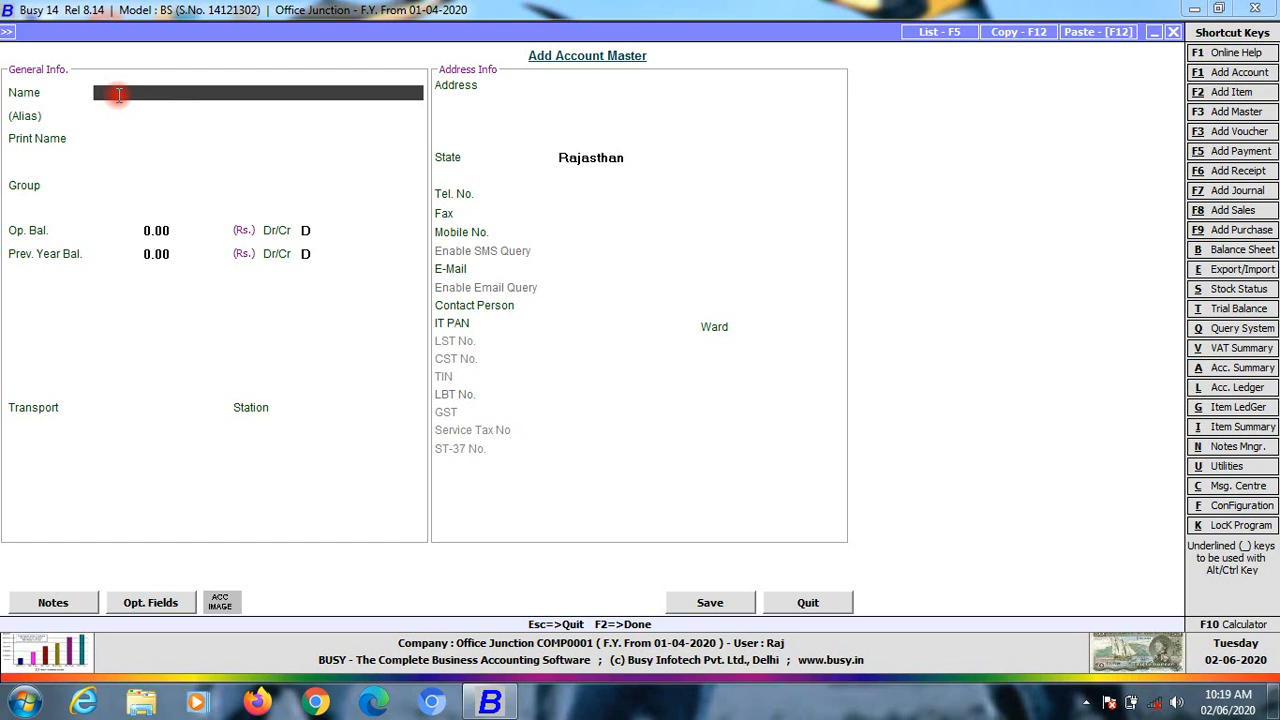
Name the account 'Office Junction Capital' and start a 'c' search in the Group field
text(Office Junction Capital)
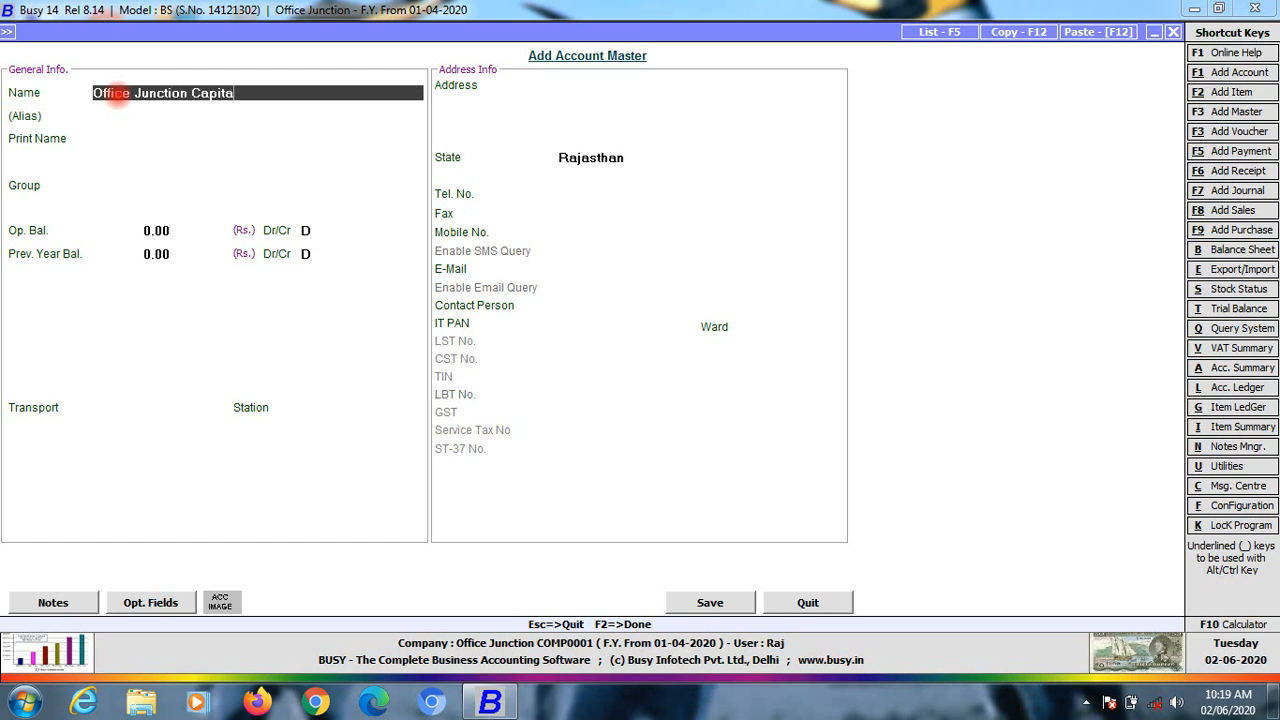
key(Return)
key(Return)
key(Return)
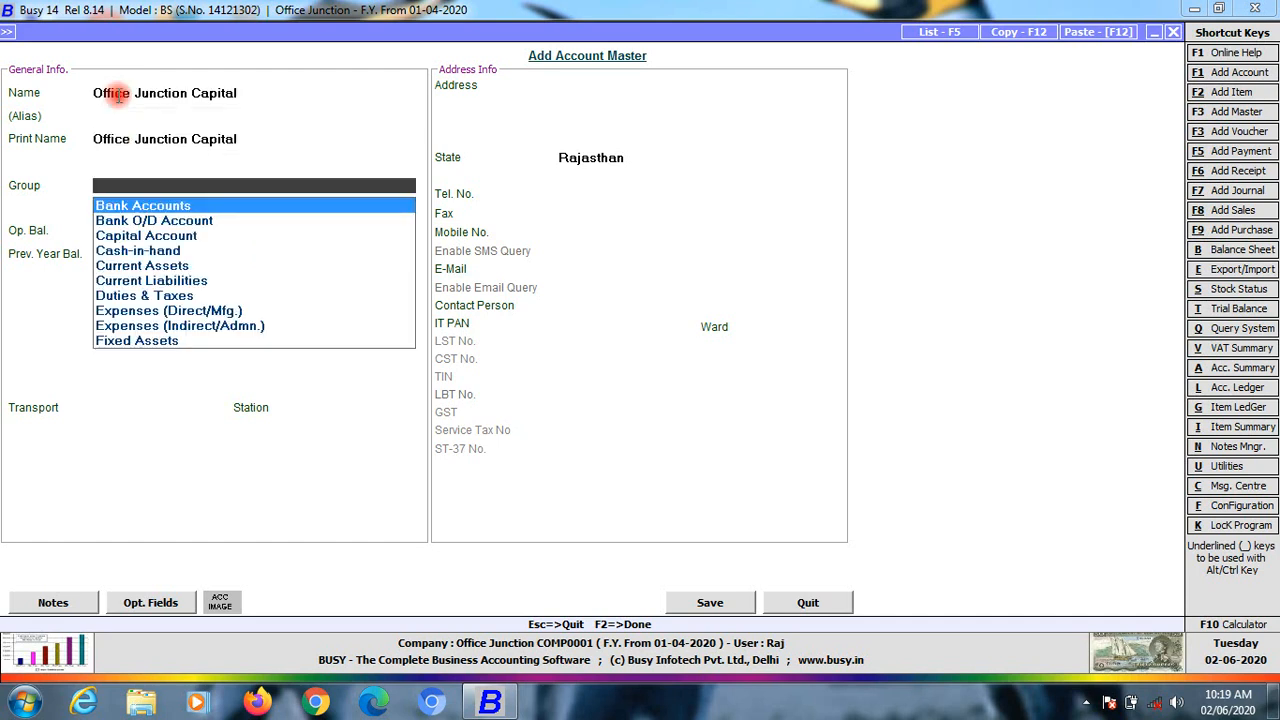
text(c)
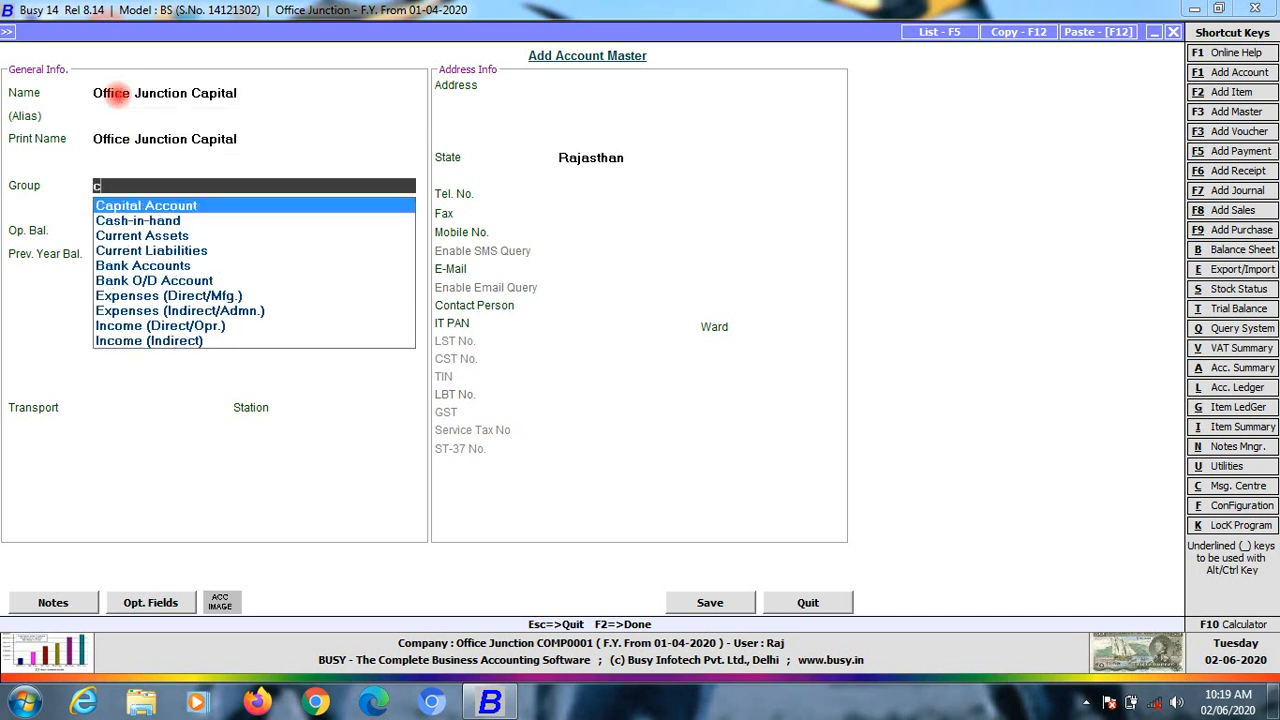
Clear the Group search letter and arrow through the group list to Bank O/D Account
key(BackSpace)
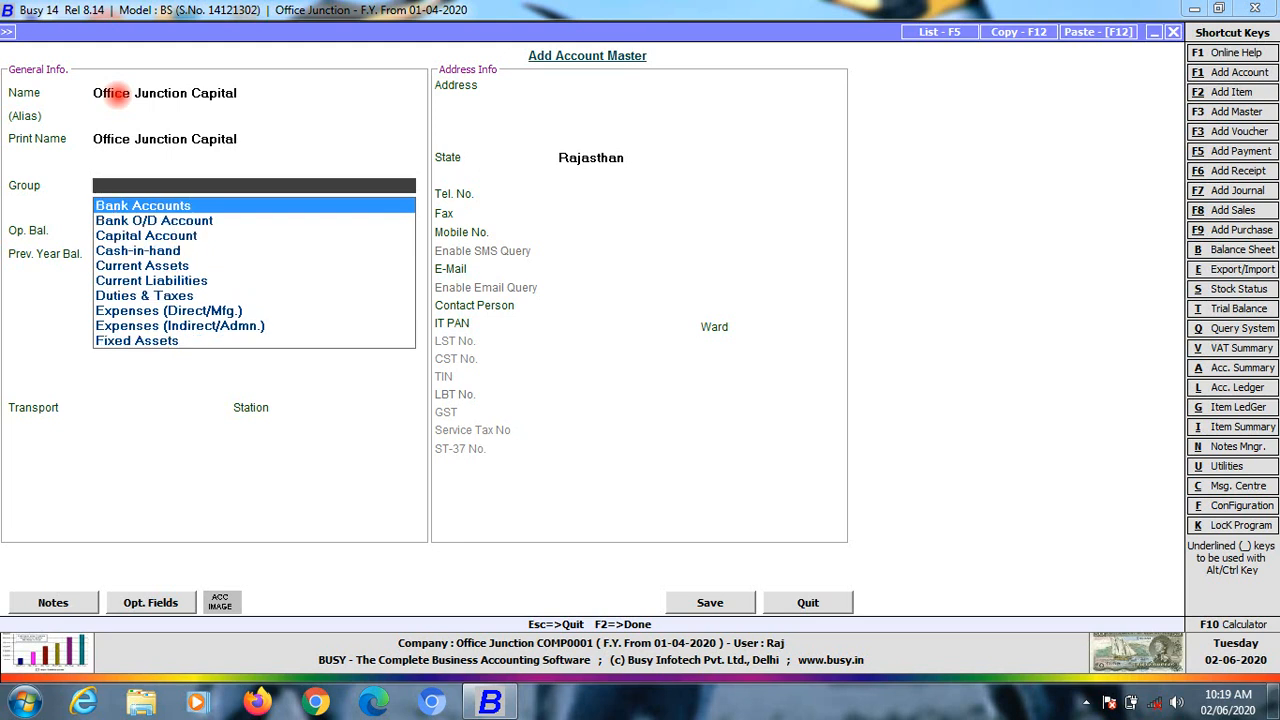
key(Down)
key(Down)
key(Down)
key(Down)
key(Down)
key(Down)
key(Down)
key(Down)
key(Down)
key(Down)
key(Down)
key(Down)
key(Down)
key(Down)
key(Down)
key(Down)
key(Down)
key(Down)
key(Down)
key(Down)
key(Down)
key(Down)
key(Down)
key(Down)
key(Down)
key(Down)
key(Up)
key(Up)
key(Up)
key(Up)
key(Up)
key(Up)
key(Up)
key(Up)
key(Up)
key(Up)
key(Up)
key(Up)
key(Up)
key(Up)
key(Up)
key(Up)
key(Up)
key(Up)
key(Up)
key(Up)
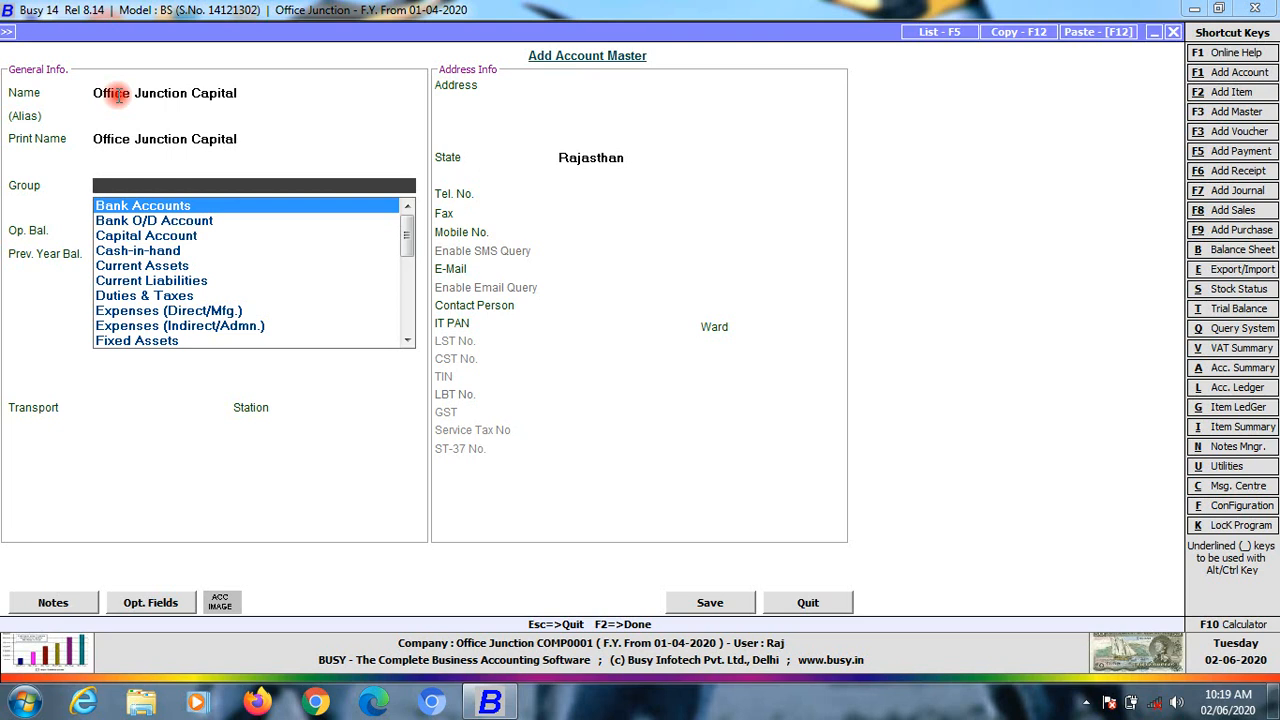
key(Down)
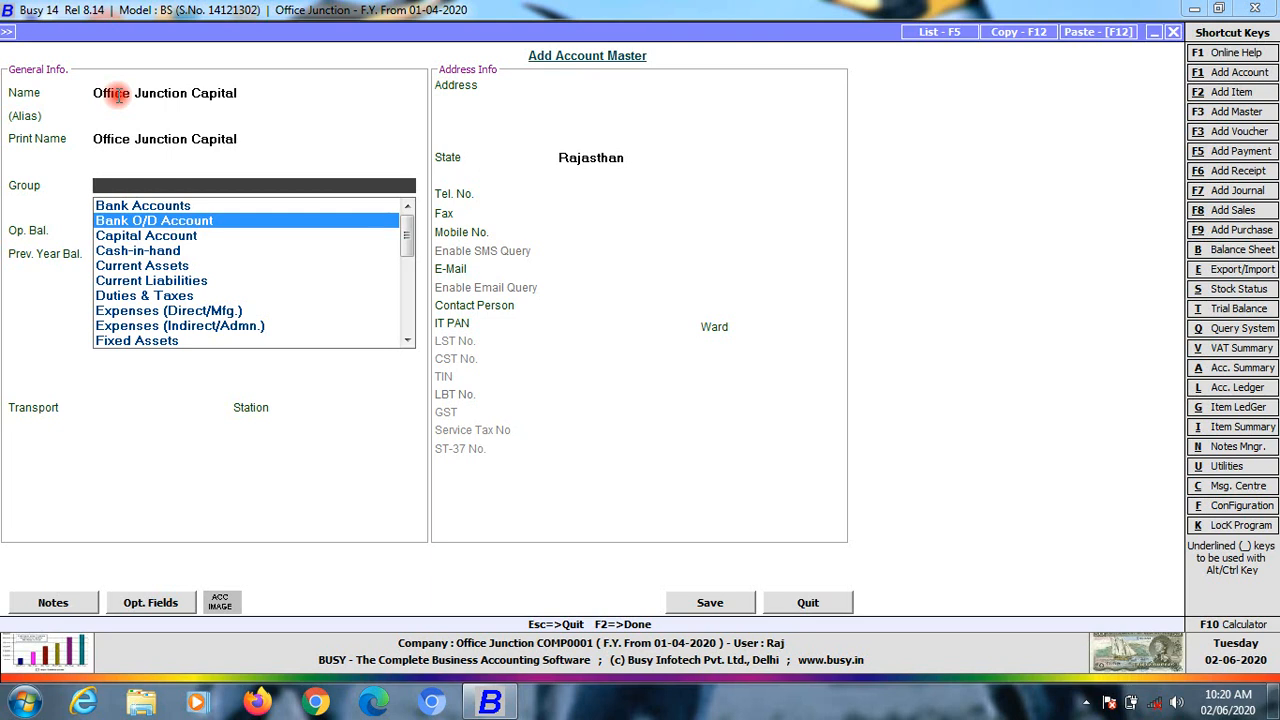
Step through the Capital Account, Cash-in-hand, Current Assets and Current Liabilities groups
key(Down)
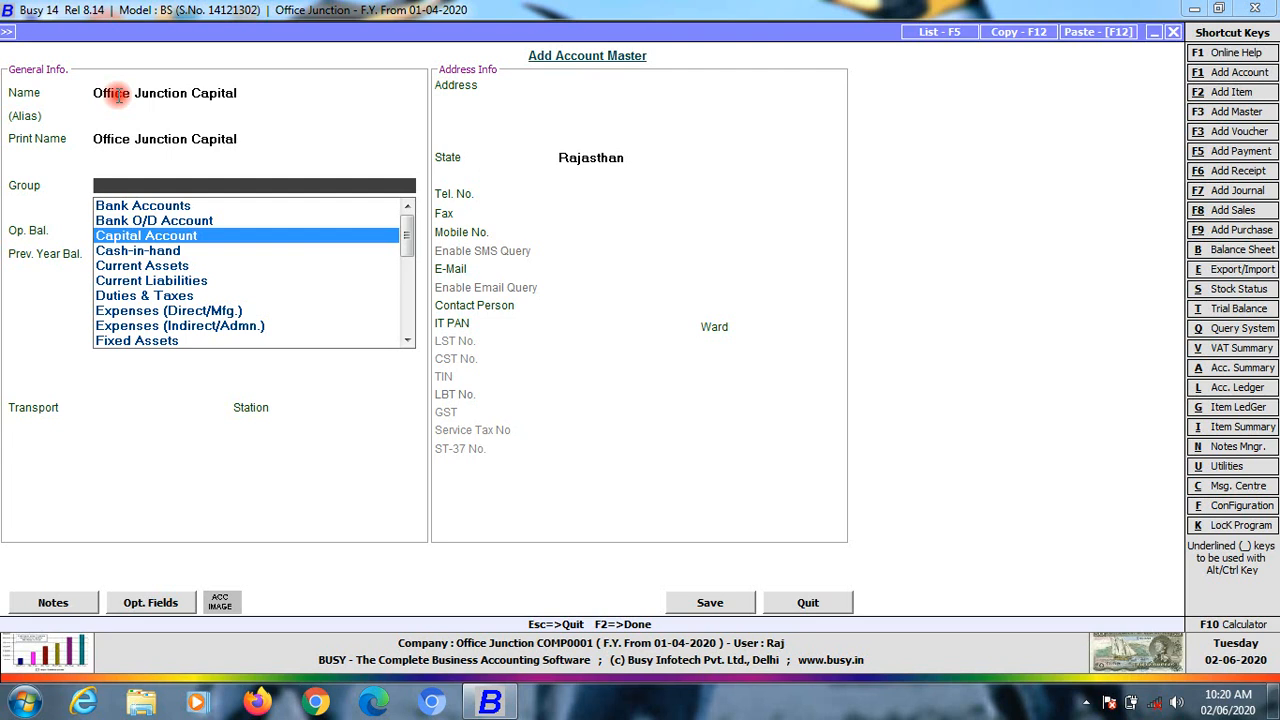
key(Down)
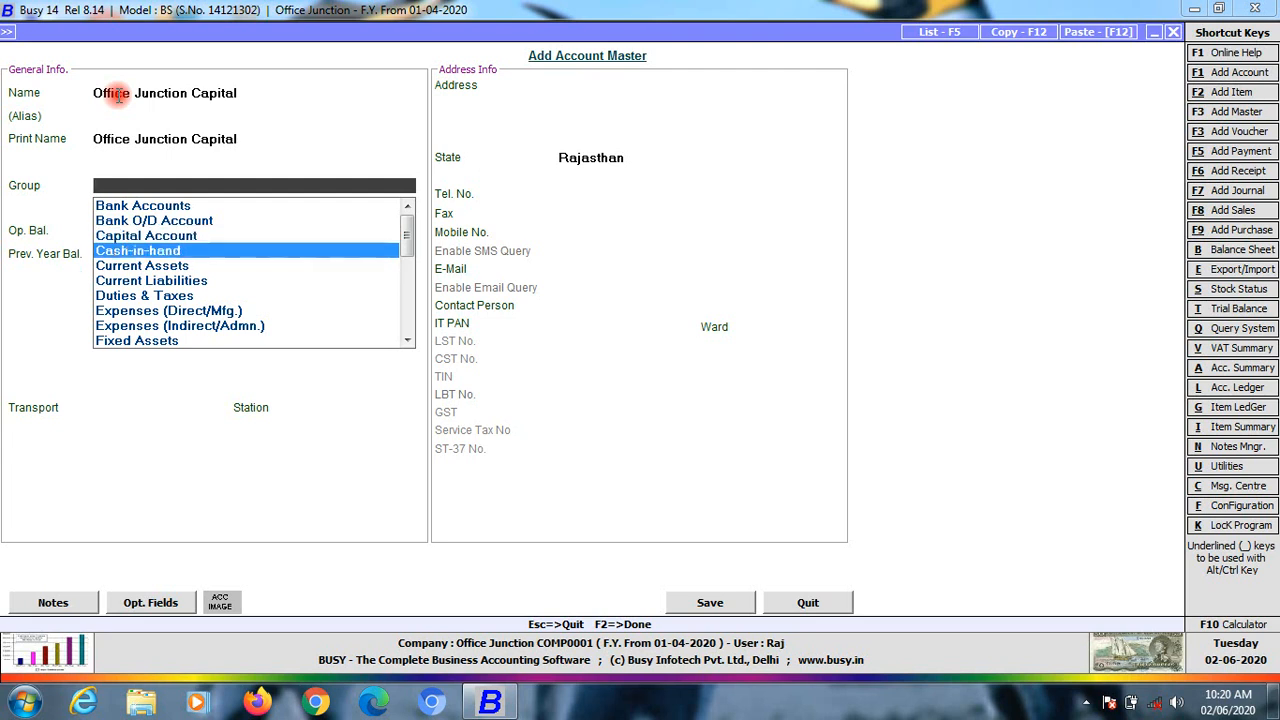
key(Down)
key(Up)
key(Down)
key(Up)
key(Down)
key(Up)
key(Down)
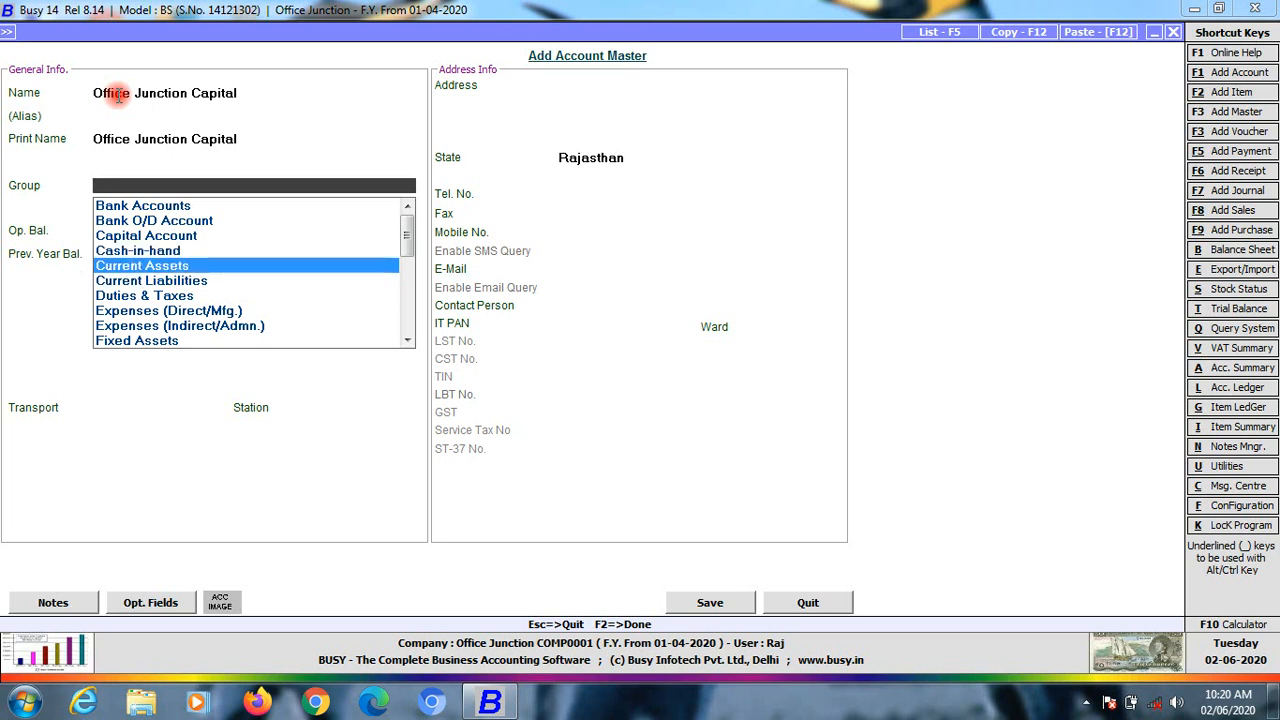
key(Down)
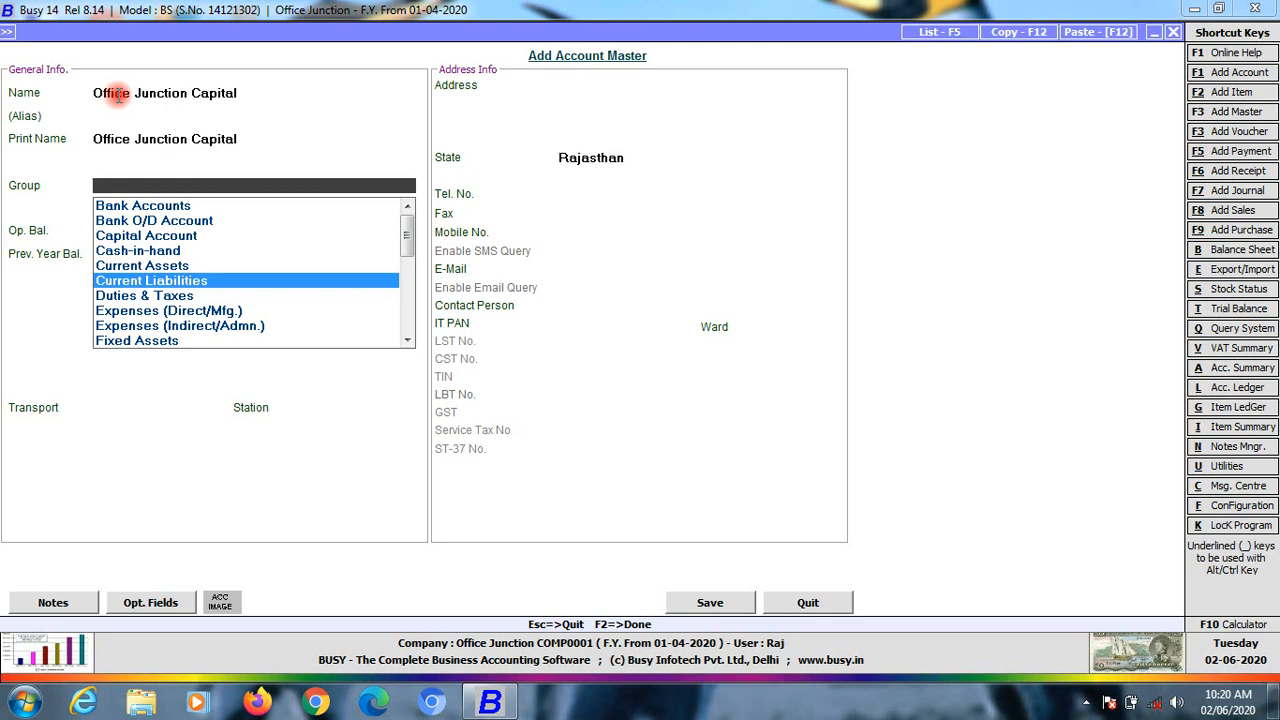
Continue from Duties & Taxes through the Expenses and Income groups to Investments
key(Down)
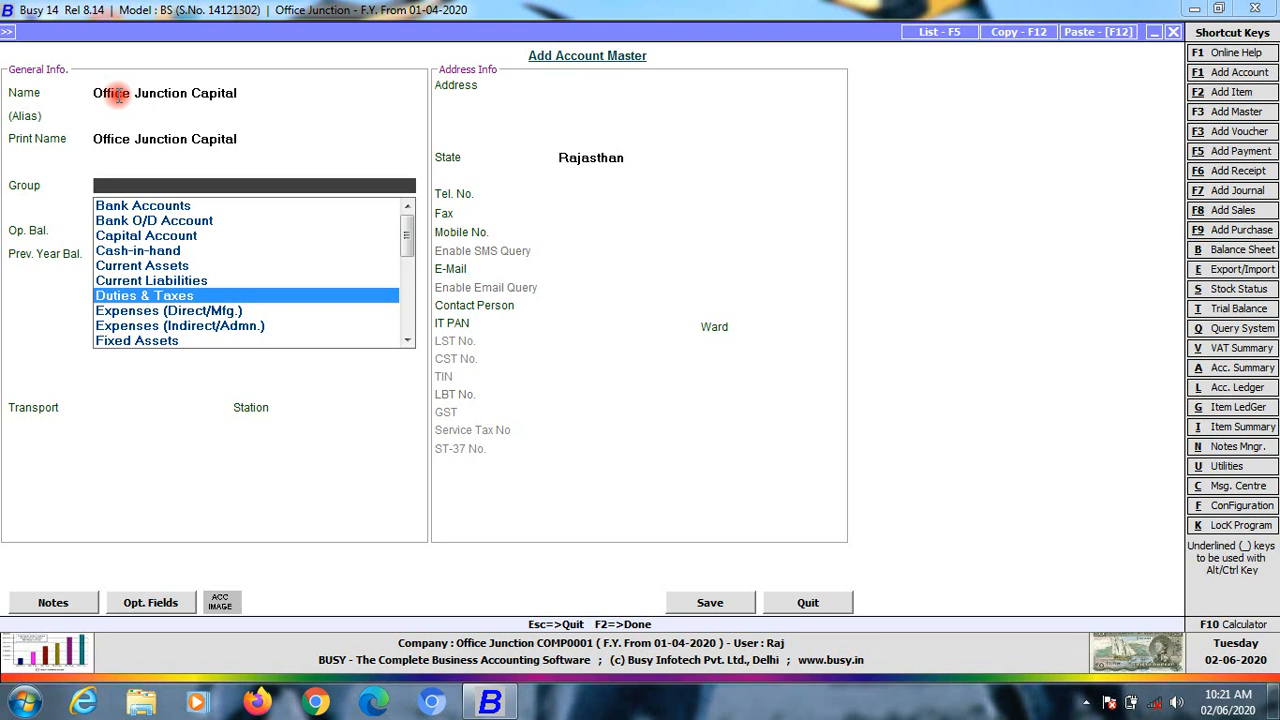
key(Down)
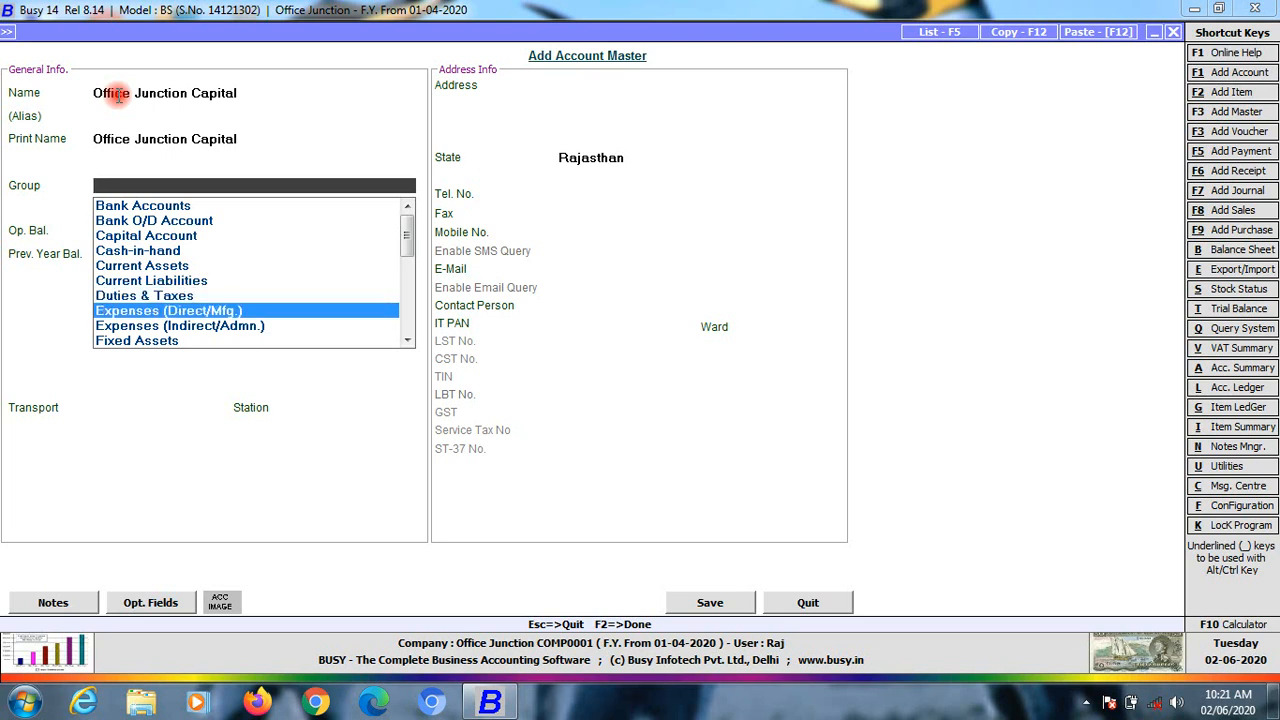
key(Down)
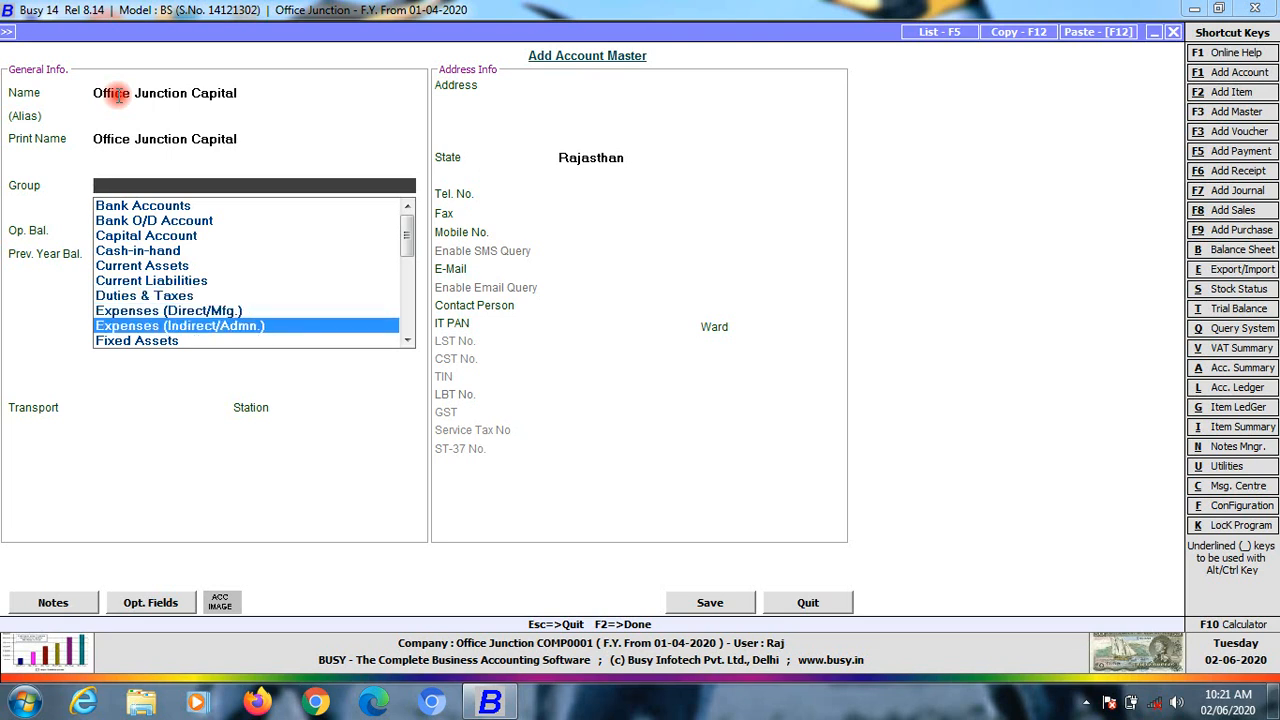
key(Down)
key(Down)
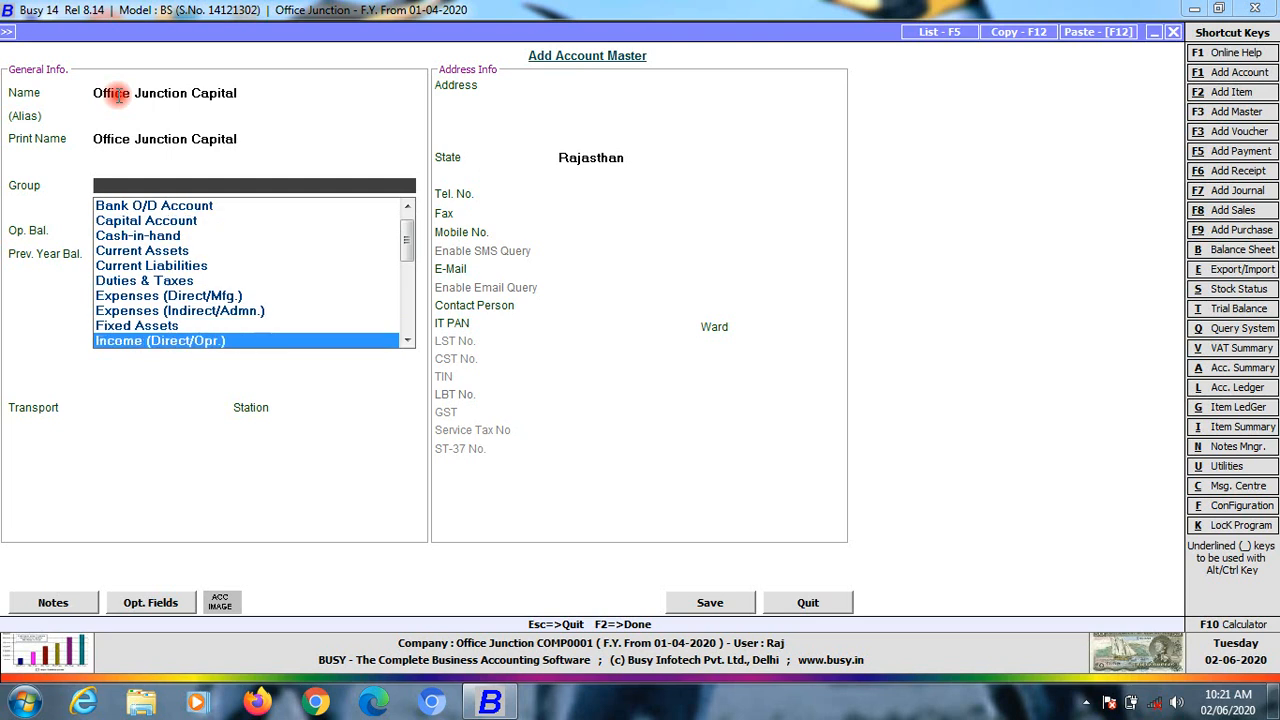
key(Down)
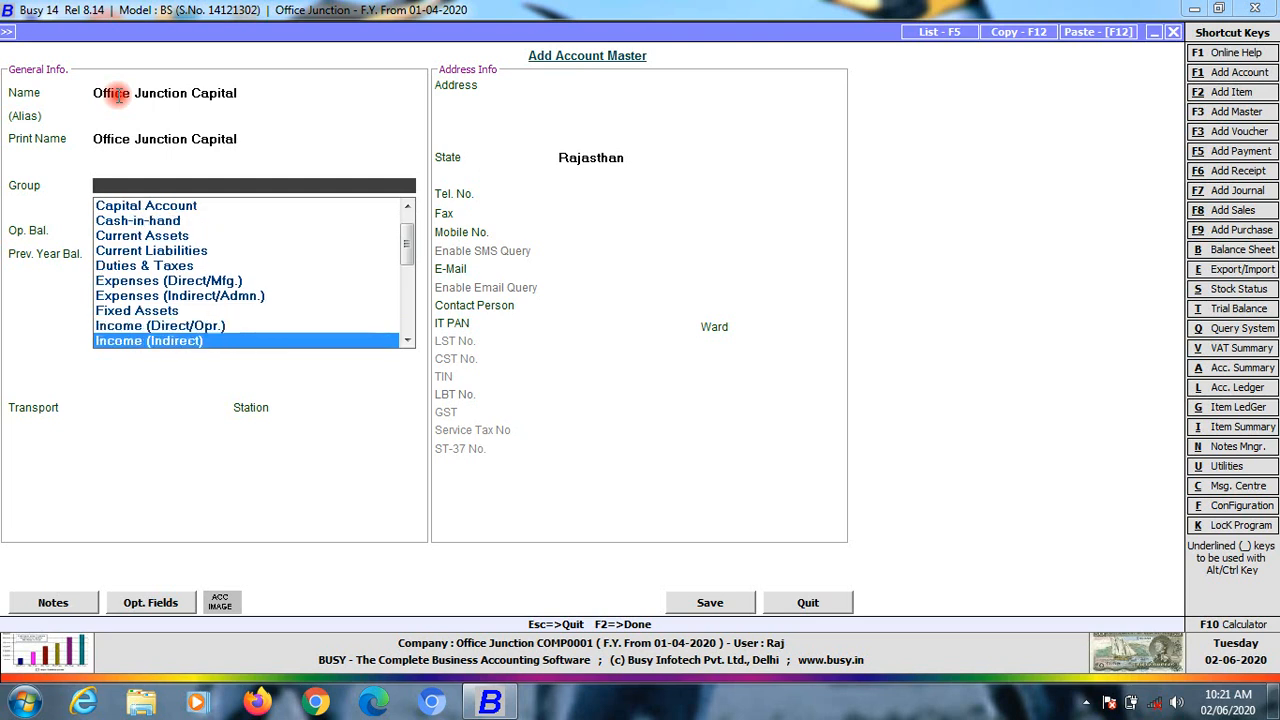
key(Down)
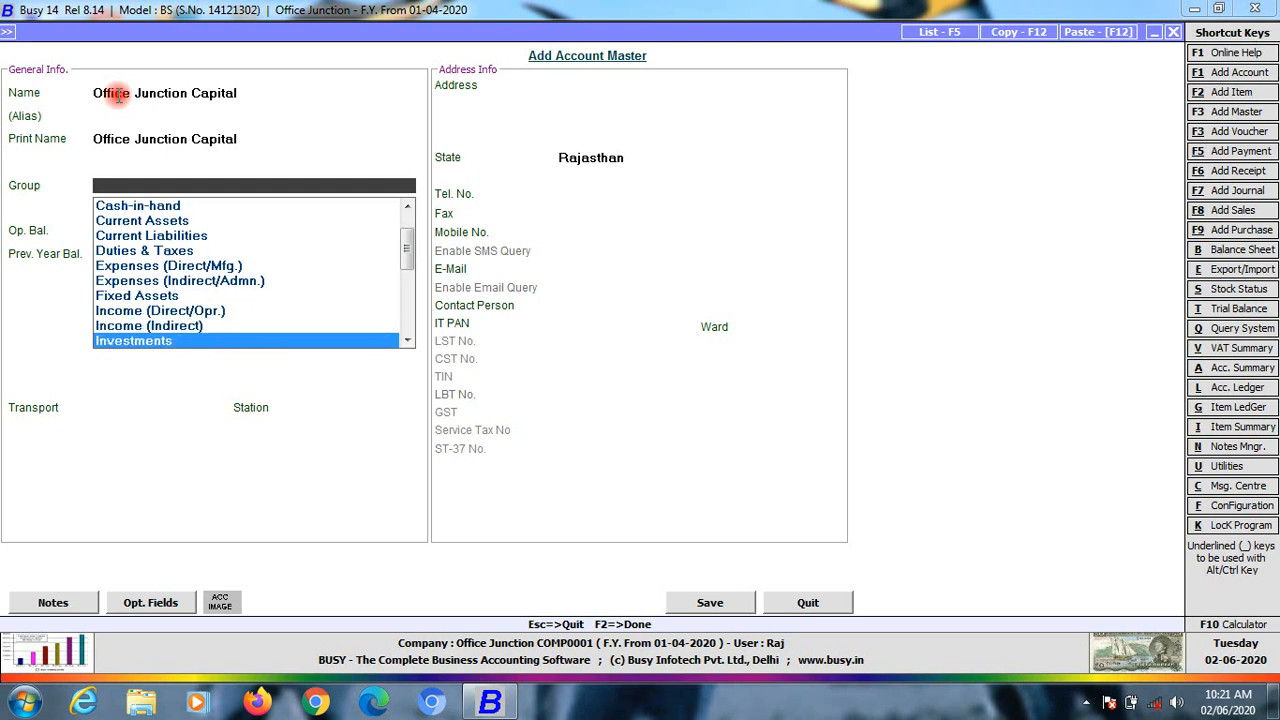
Move the Group highlight from Loans & Advances (Asset) down to Loans (Liability)
scroll(118, 95, down, 1)
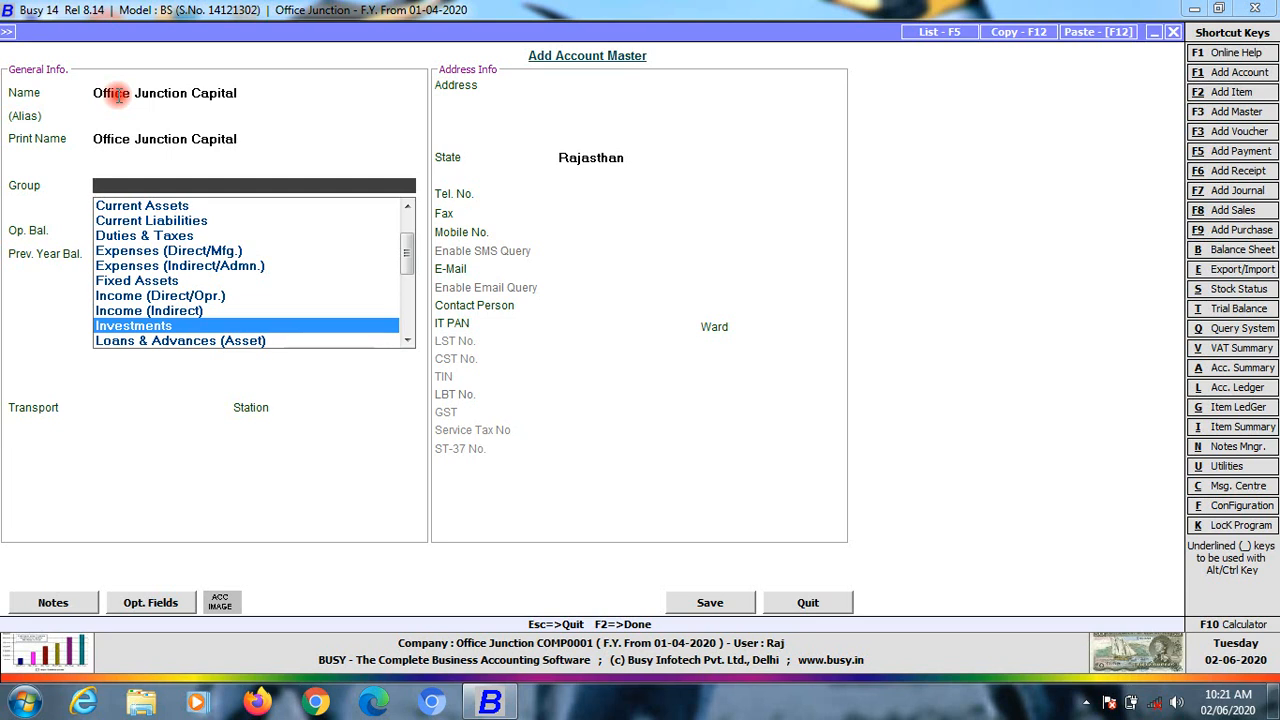
key(Down)
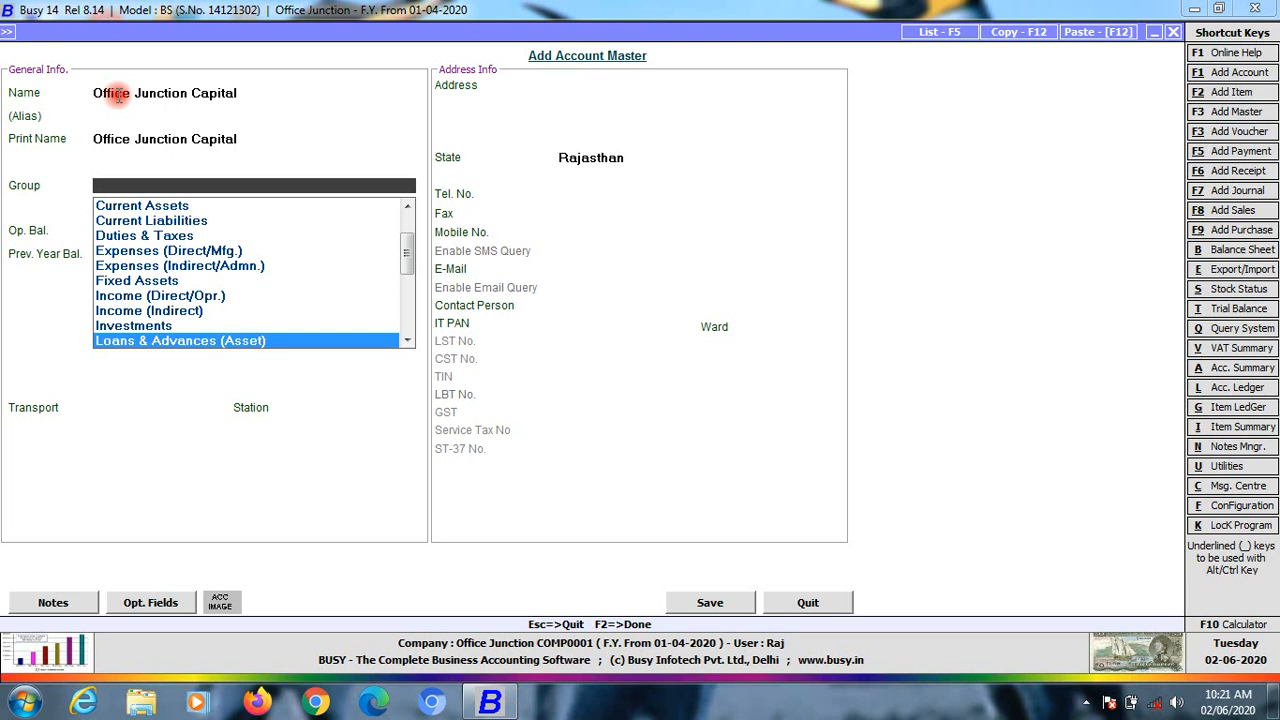
key(Down)
key(Up)
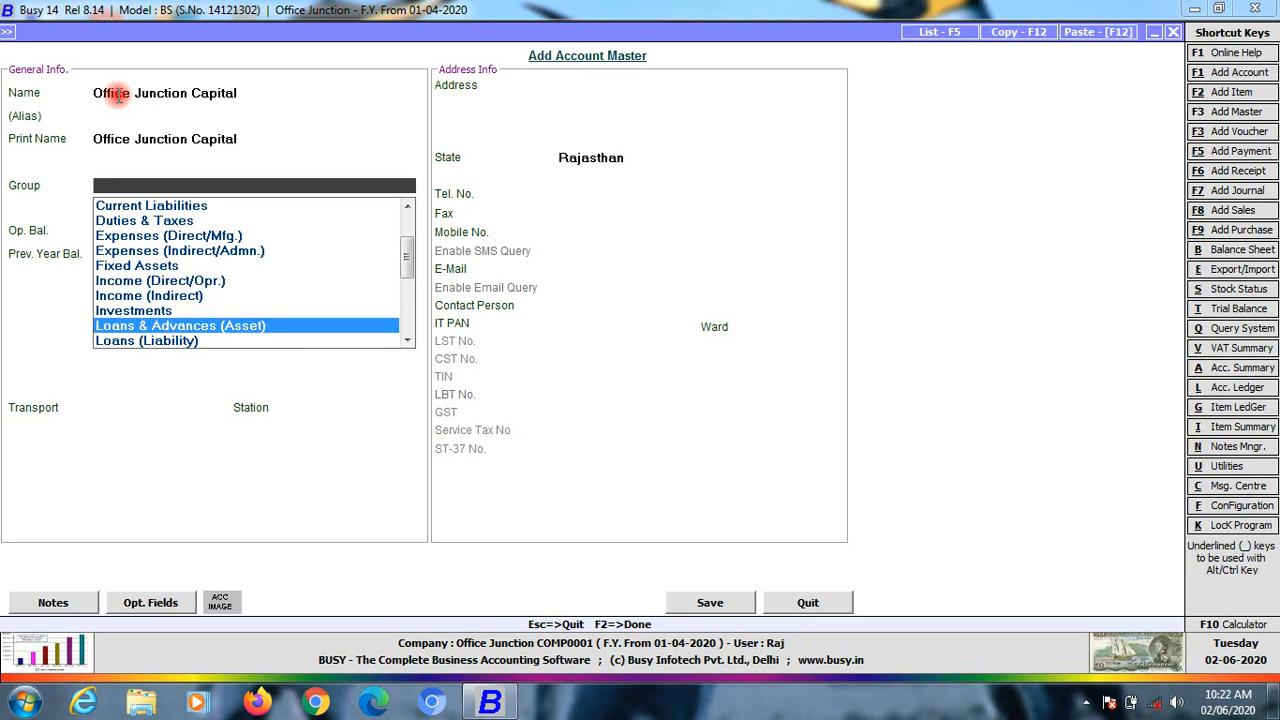
key(Down)
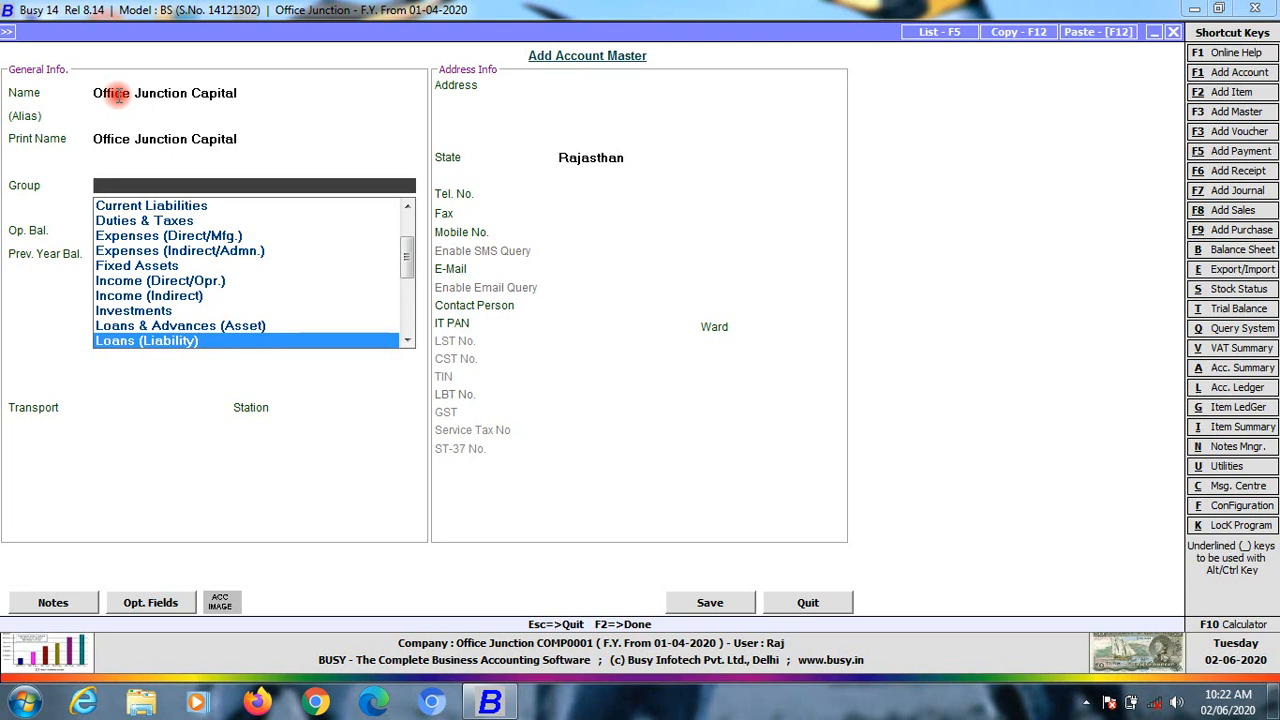
Compare the Pre-Operative Expenses and Provisions/Expenses Payable groups, moving back and forth between them
key(Down)
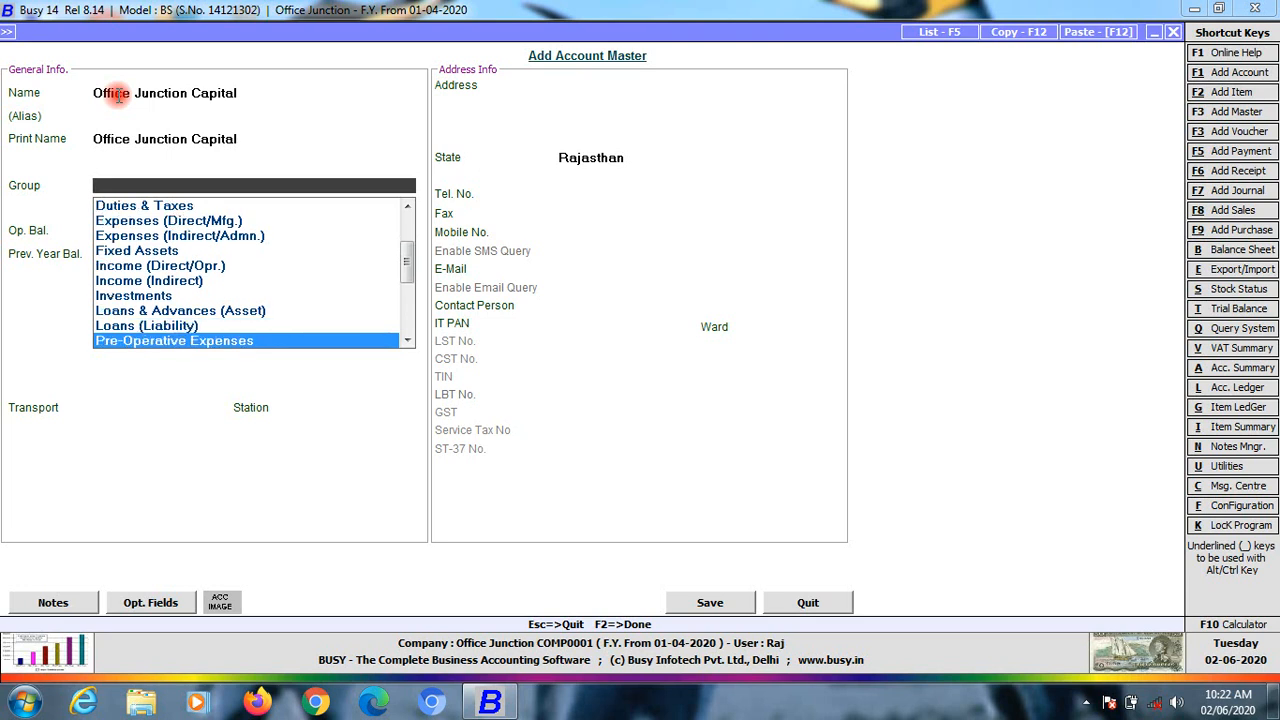
key(Down)
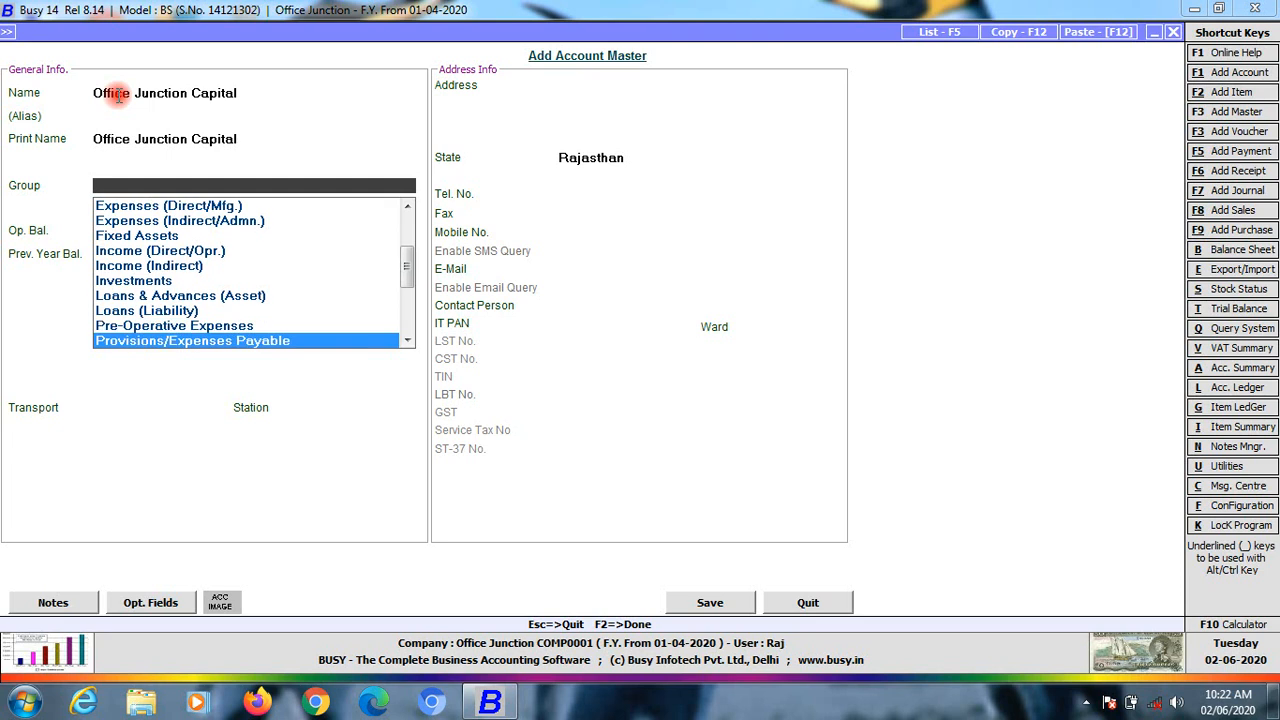
key(Up)
key(Up)
key(Down)
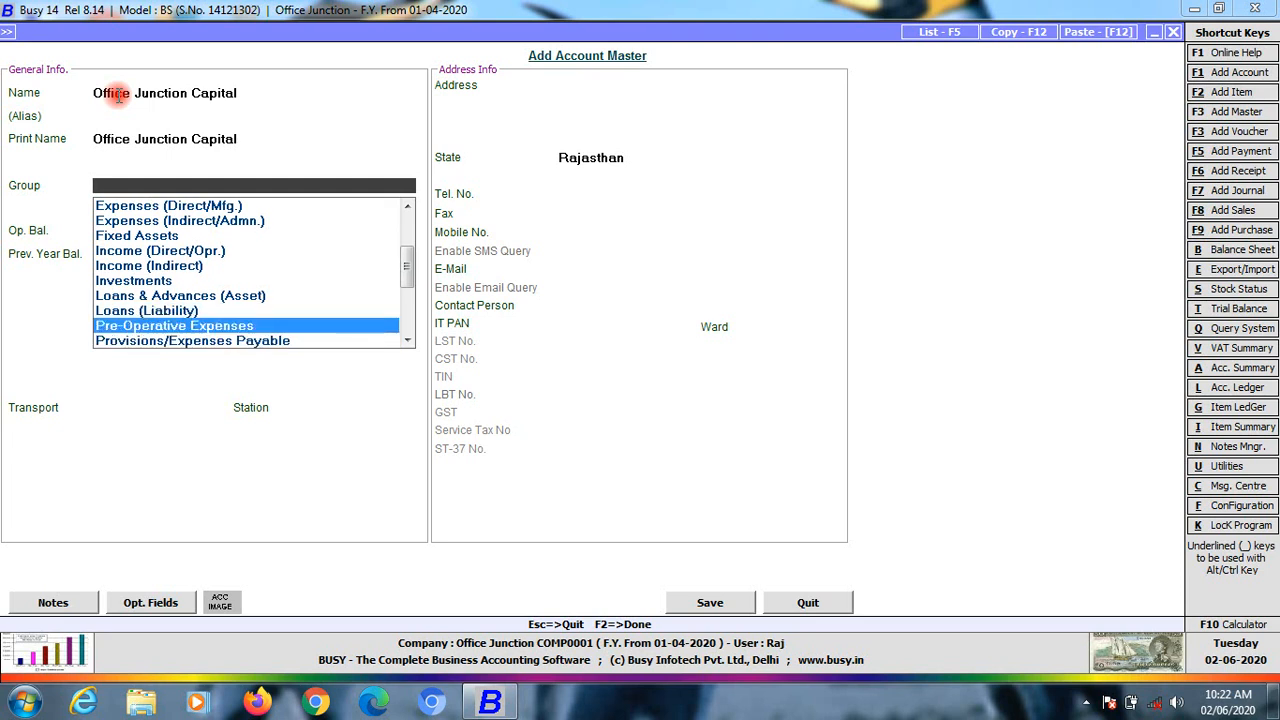
key(Down)
key(Up)
key(Down)
key(Up)
key(Down)
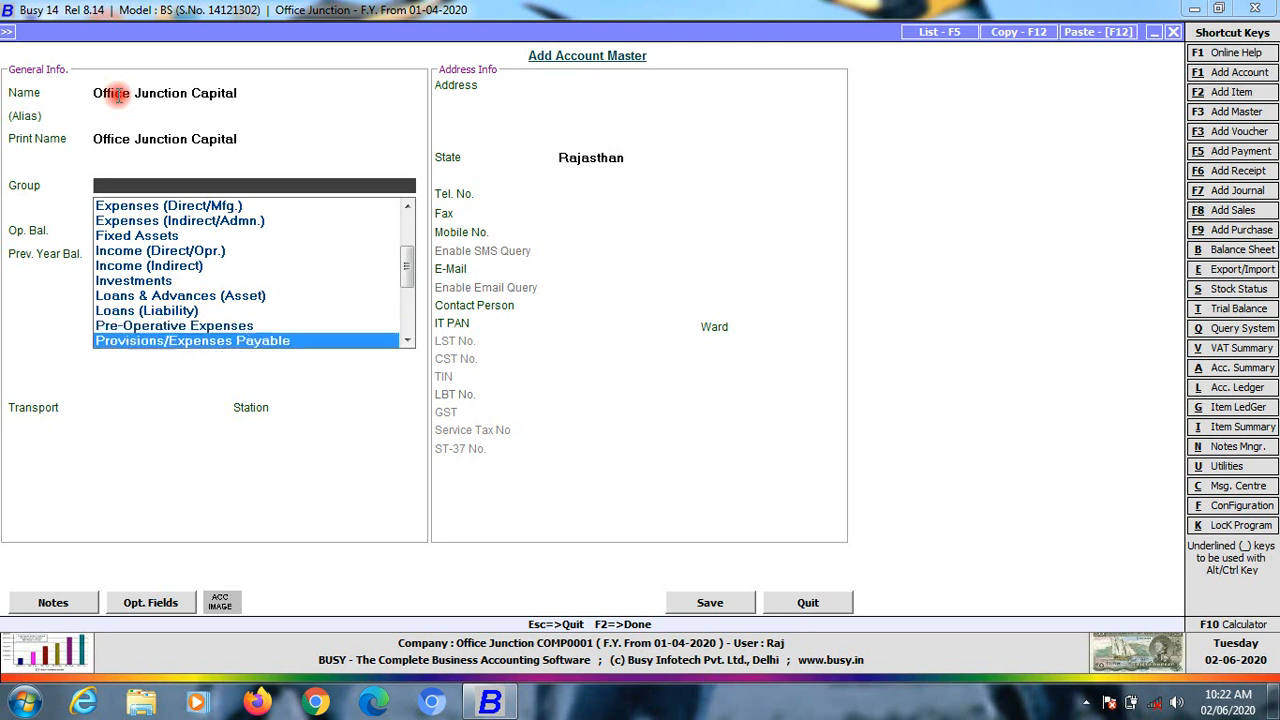
Browse on through Purchase to the Reserves & Surplus group
key(Down)
key(Up)
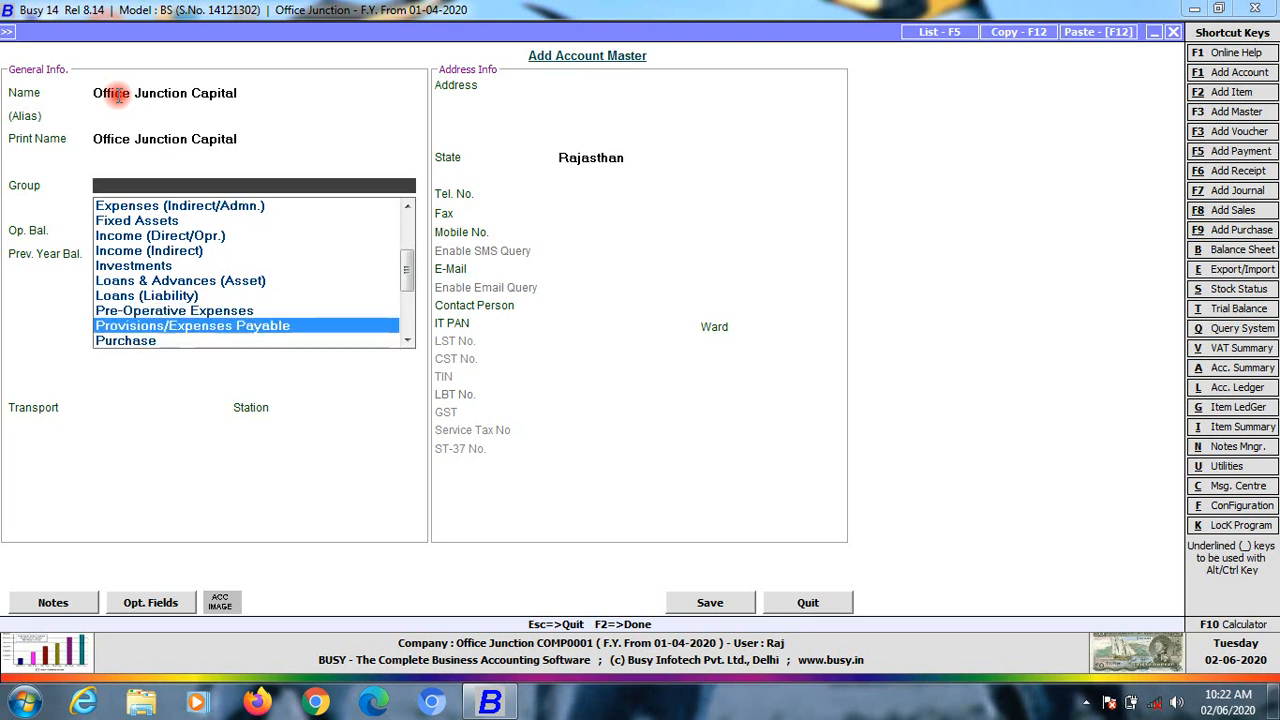
key(Down)
key(Up)
key(Up)
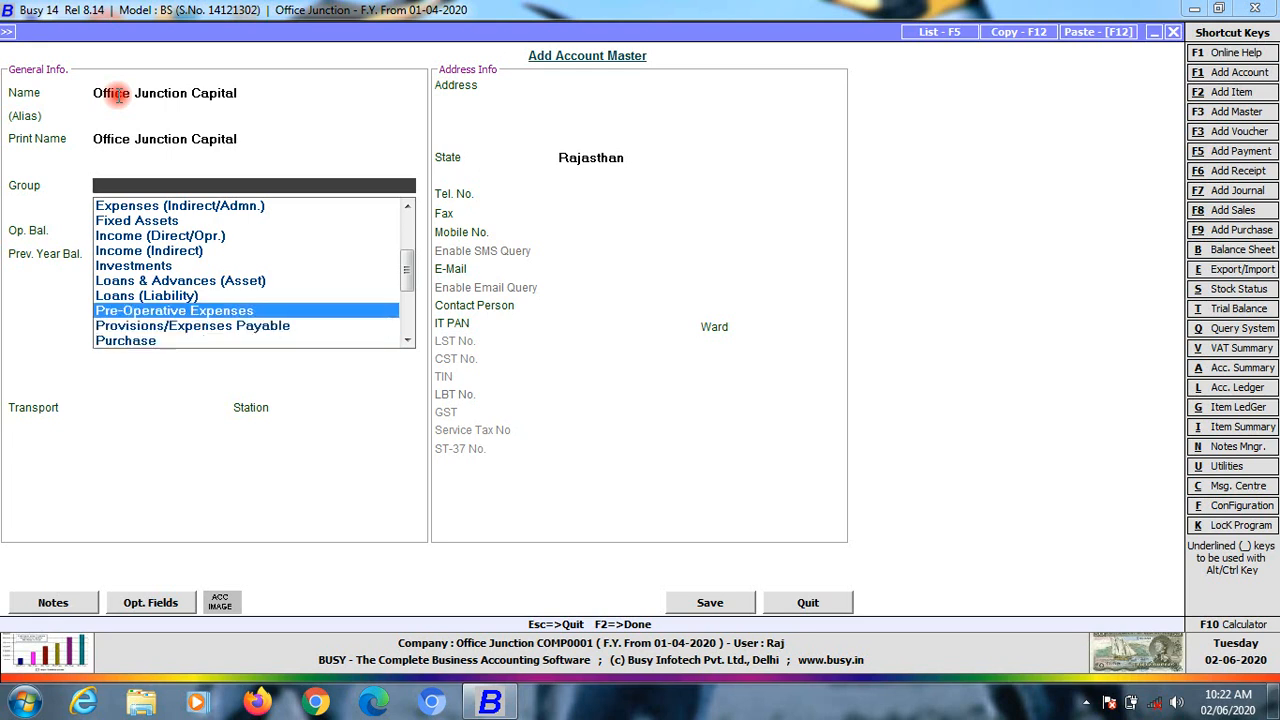
key(Down)
key(Down)
key(Down)
key(Up)
key(Down)
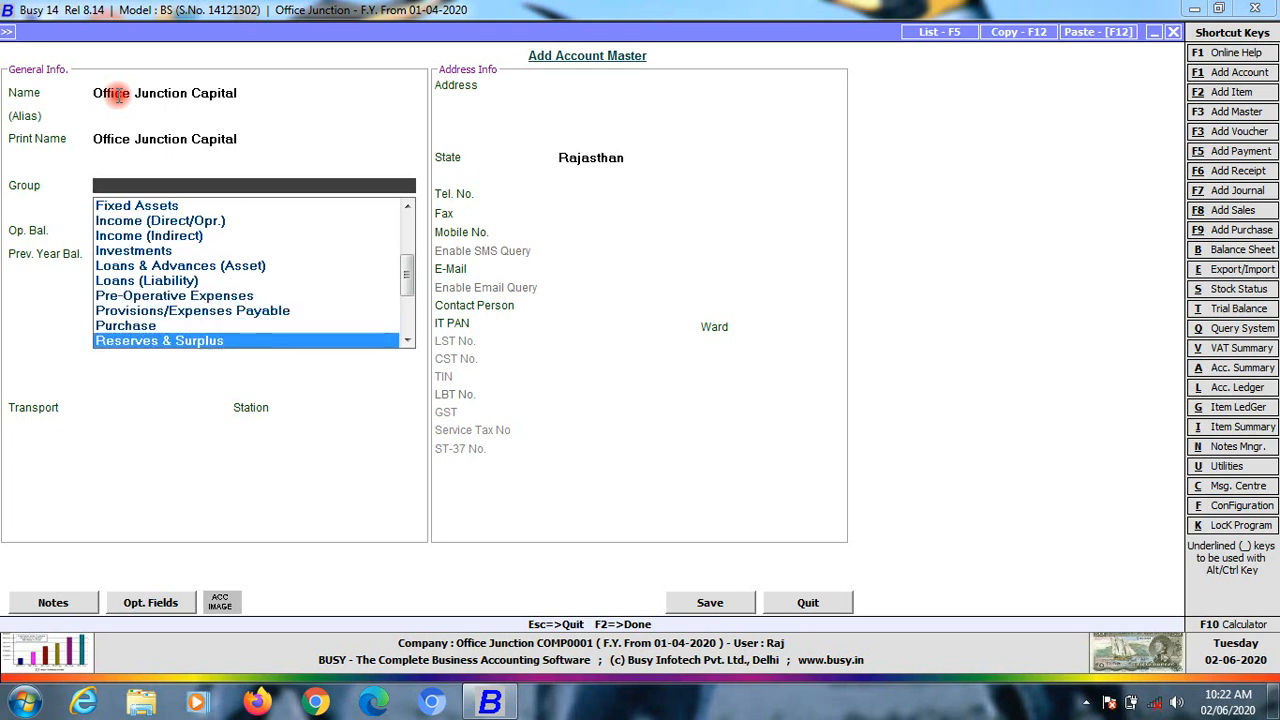
key(Down)
key(Up)
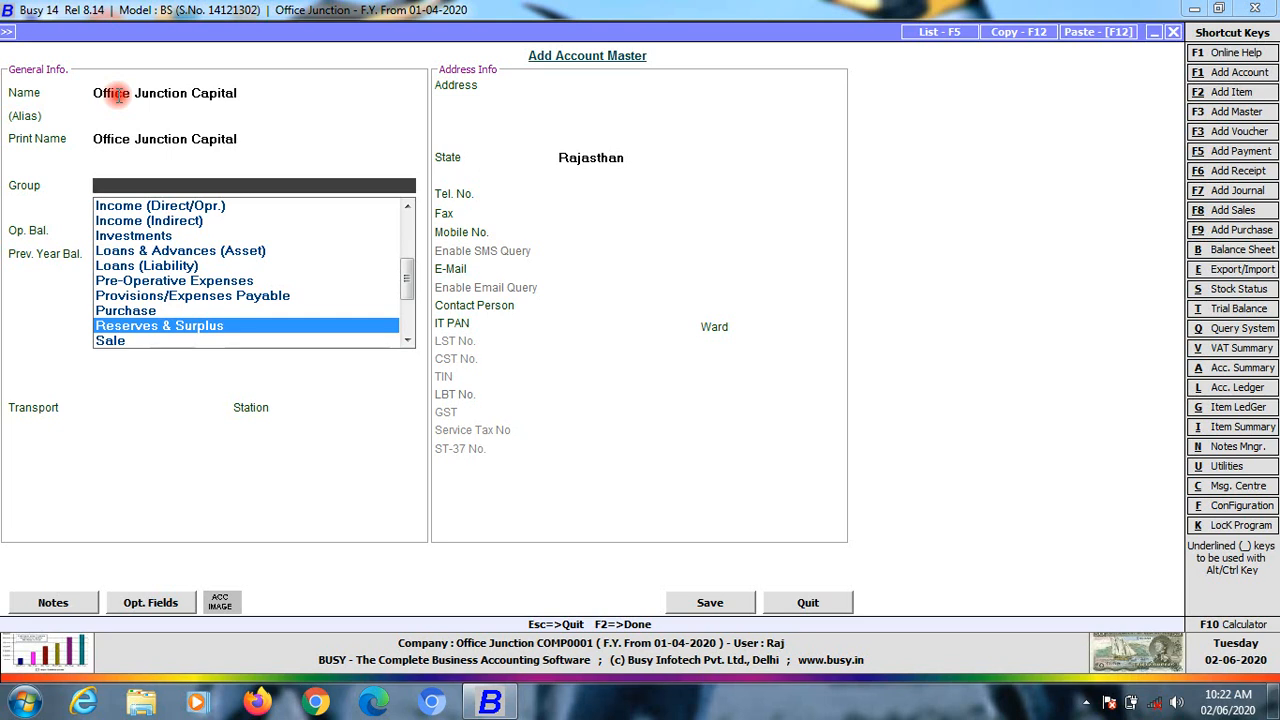
Move between Purchase and Sale, then on to Secured Loans
key(Down)
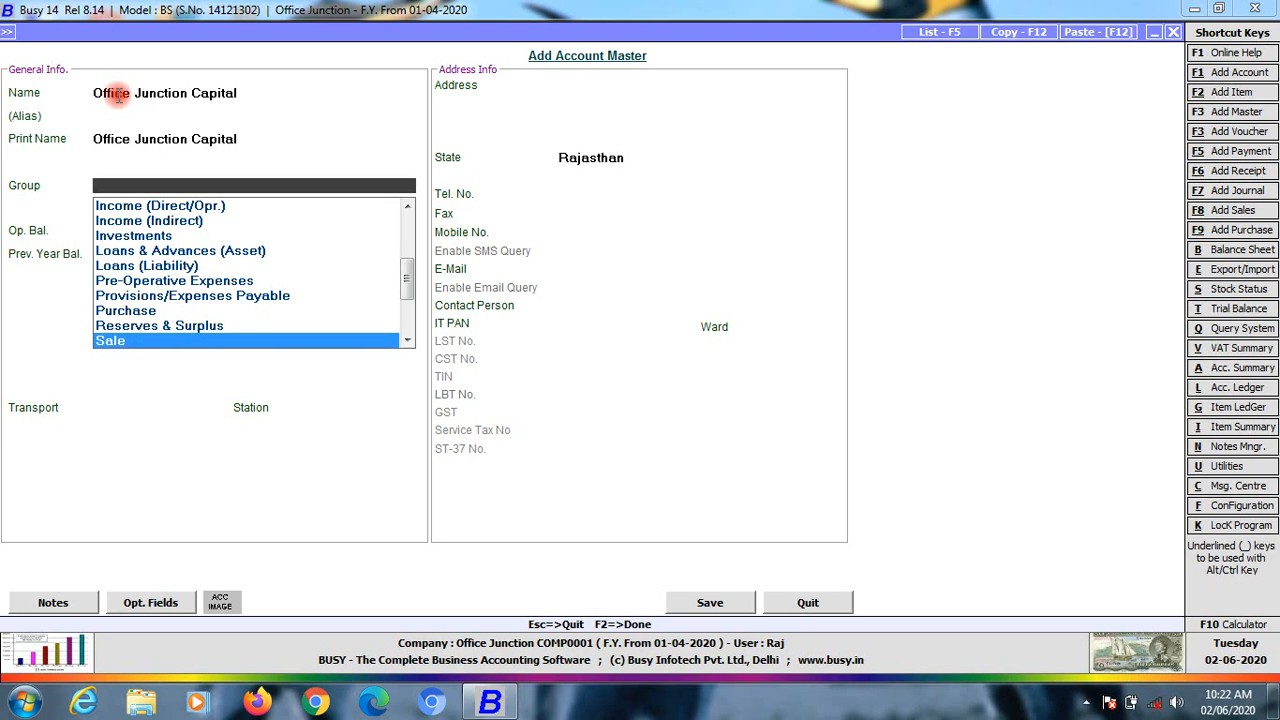
key(Up)
key(Up)
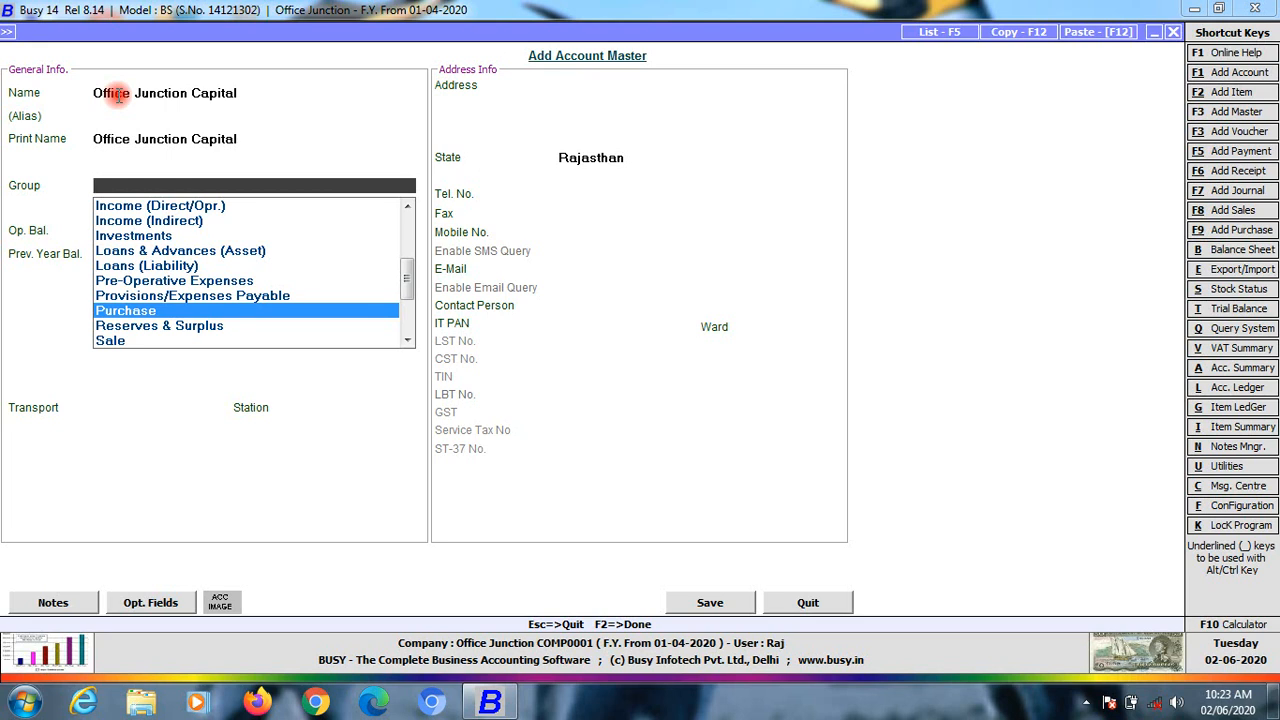
key(Down)
key(Down)
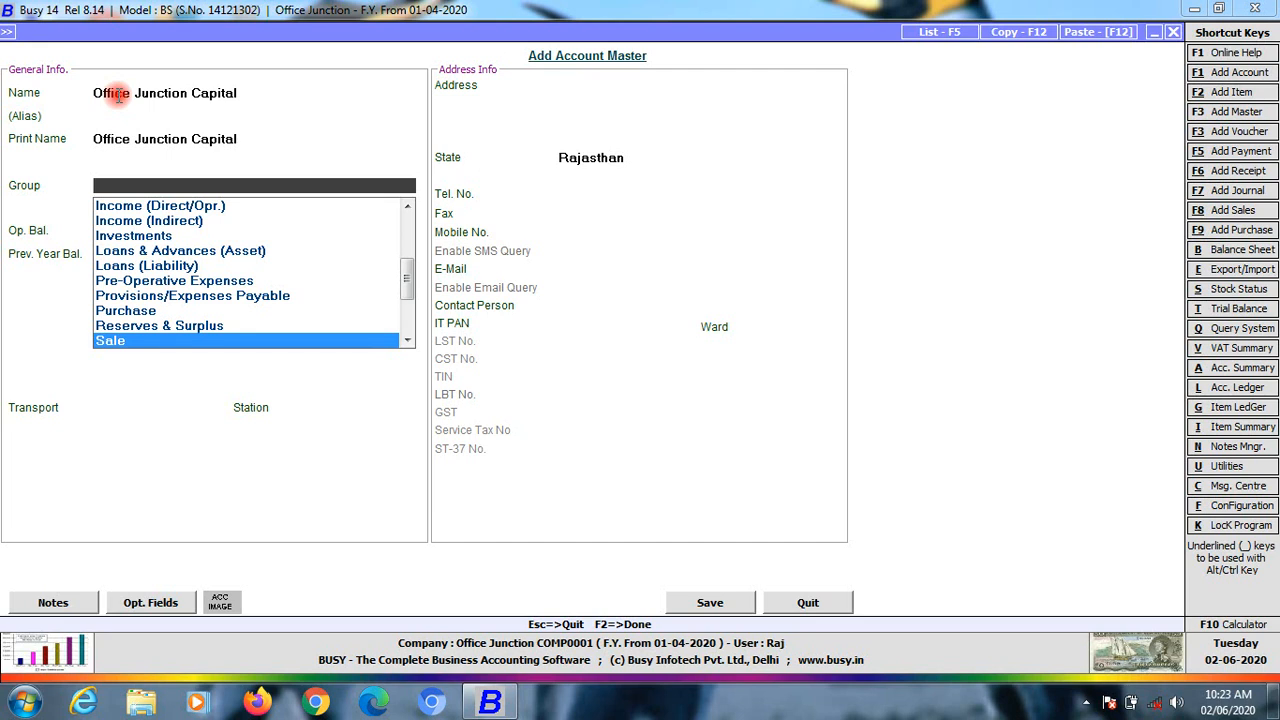
key(Up)
key(Up)
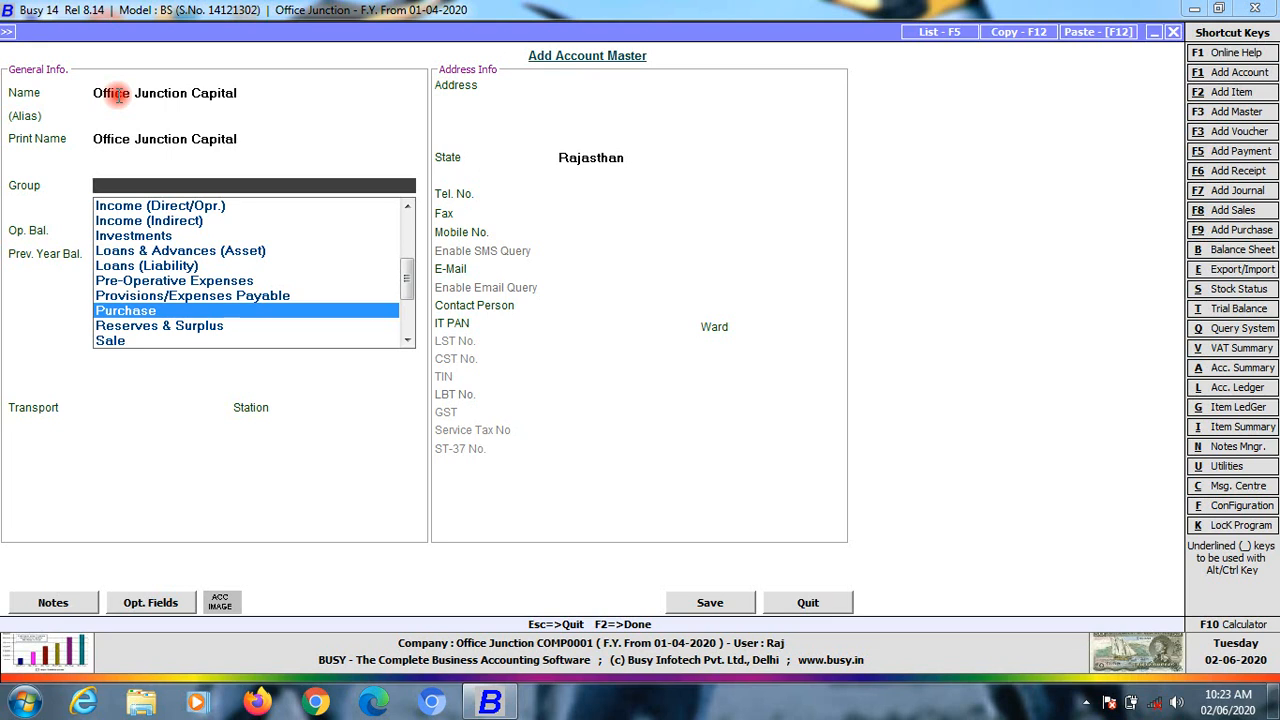
key(Down)
key(Down)
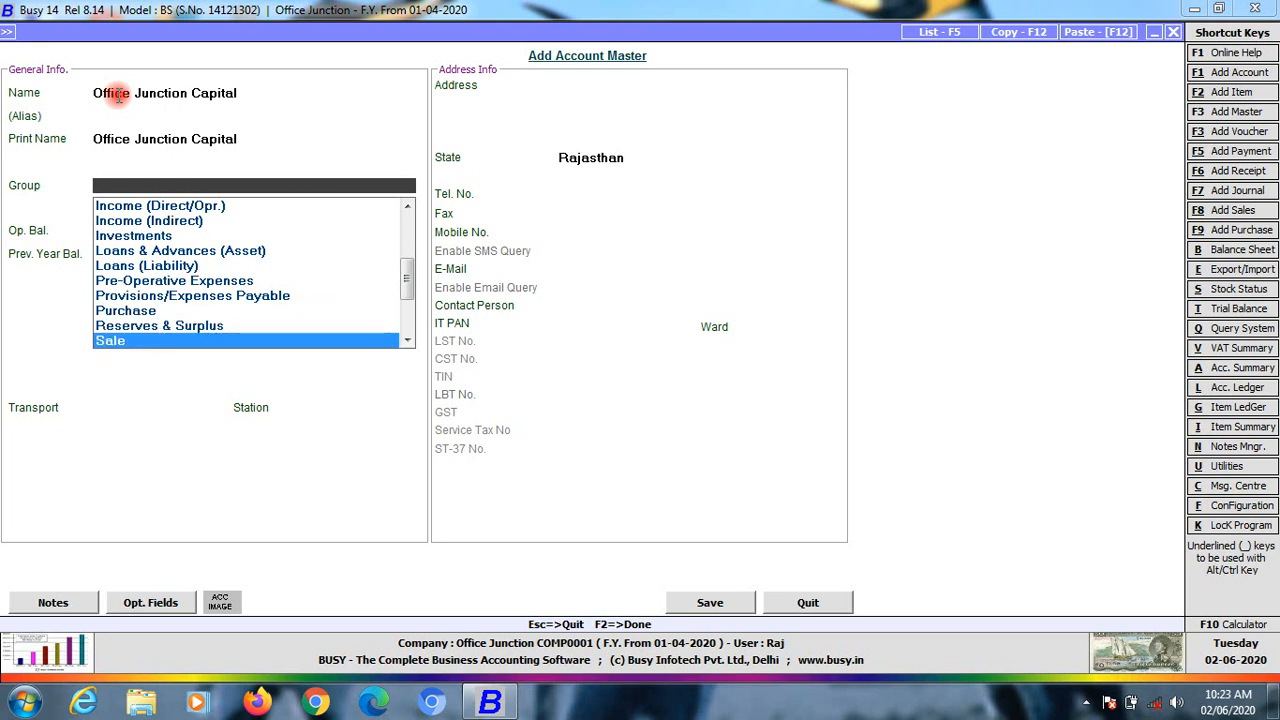
key(Down)
key(Up)
key(Down)
key(Down)
key(Up)
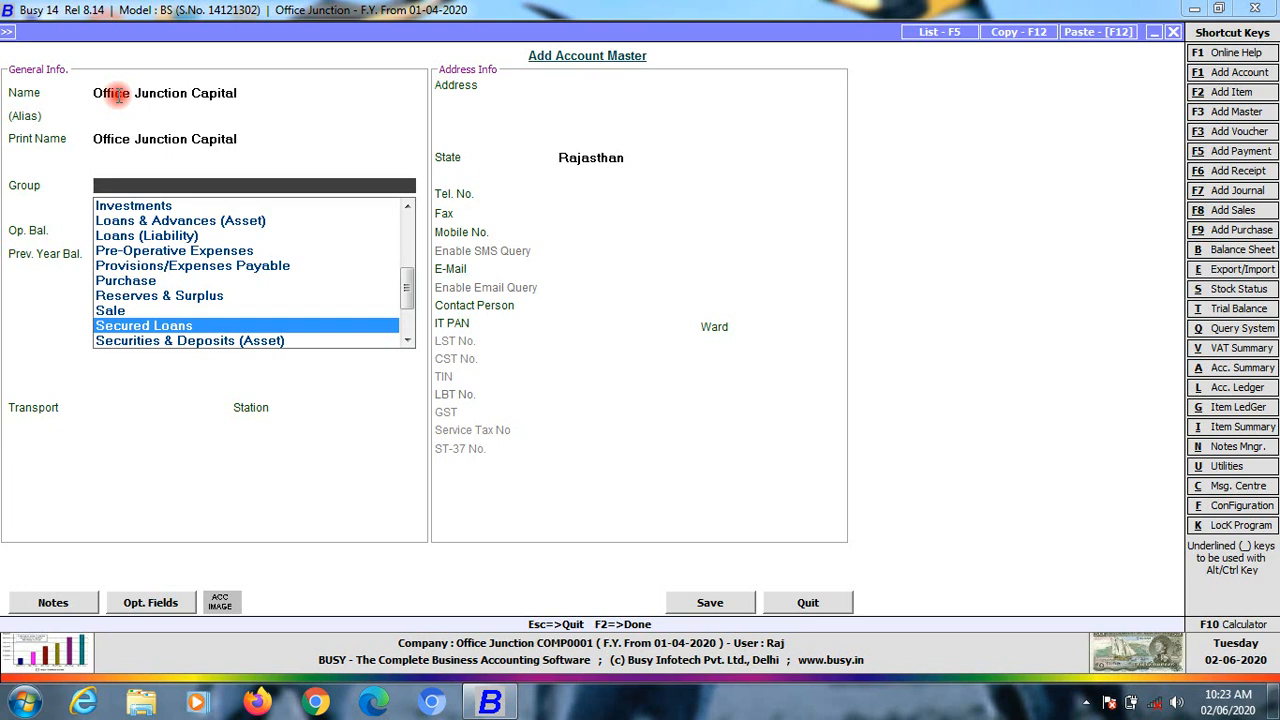
Browse Securities & Deposits (Asset) and Stock-in-hand down to Sundry Creditors
key(Down)
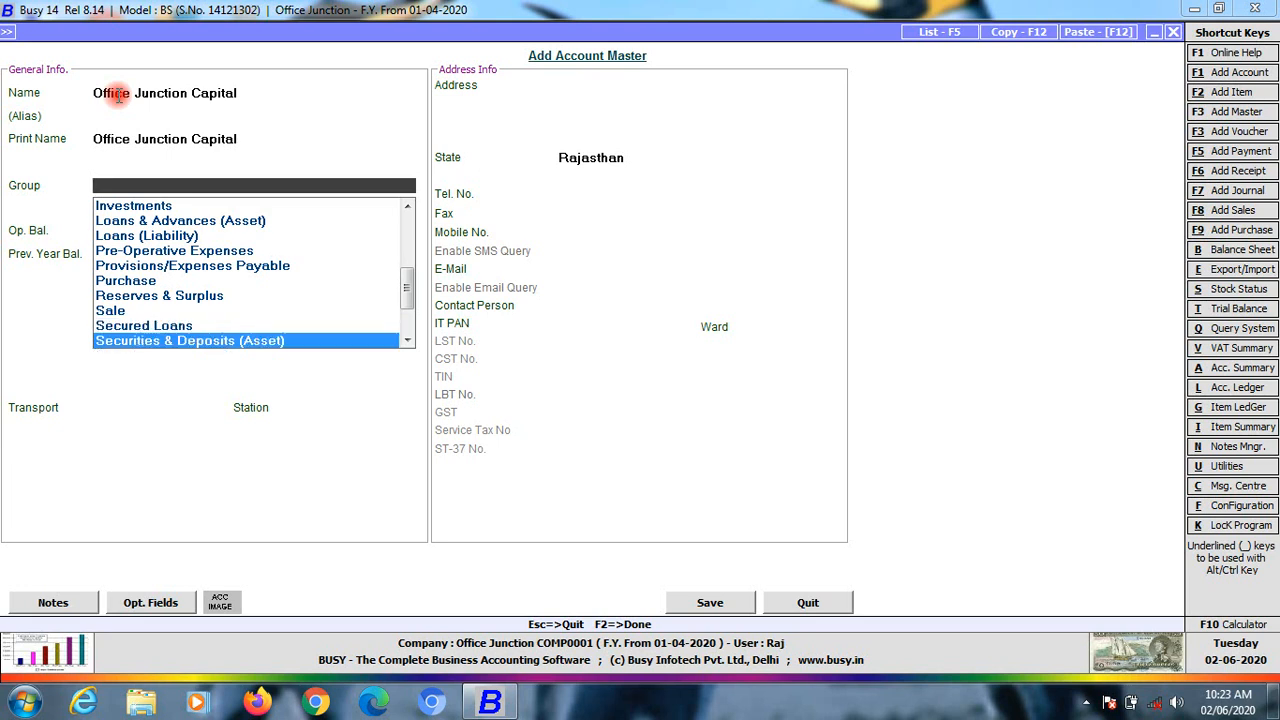
key(Down)
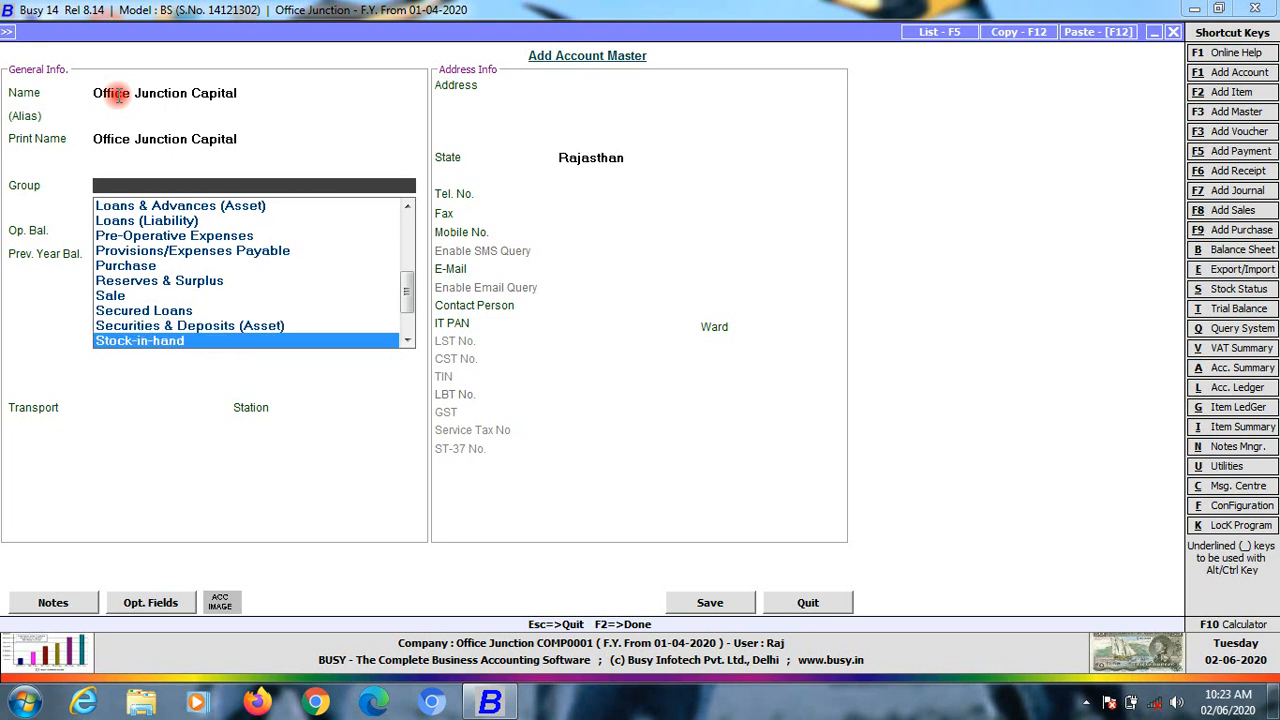
key(Up)
key(Down)
key(Down)
key(Up)
key(Down)
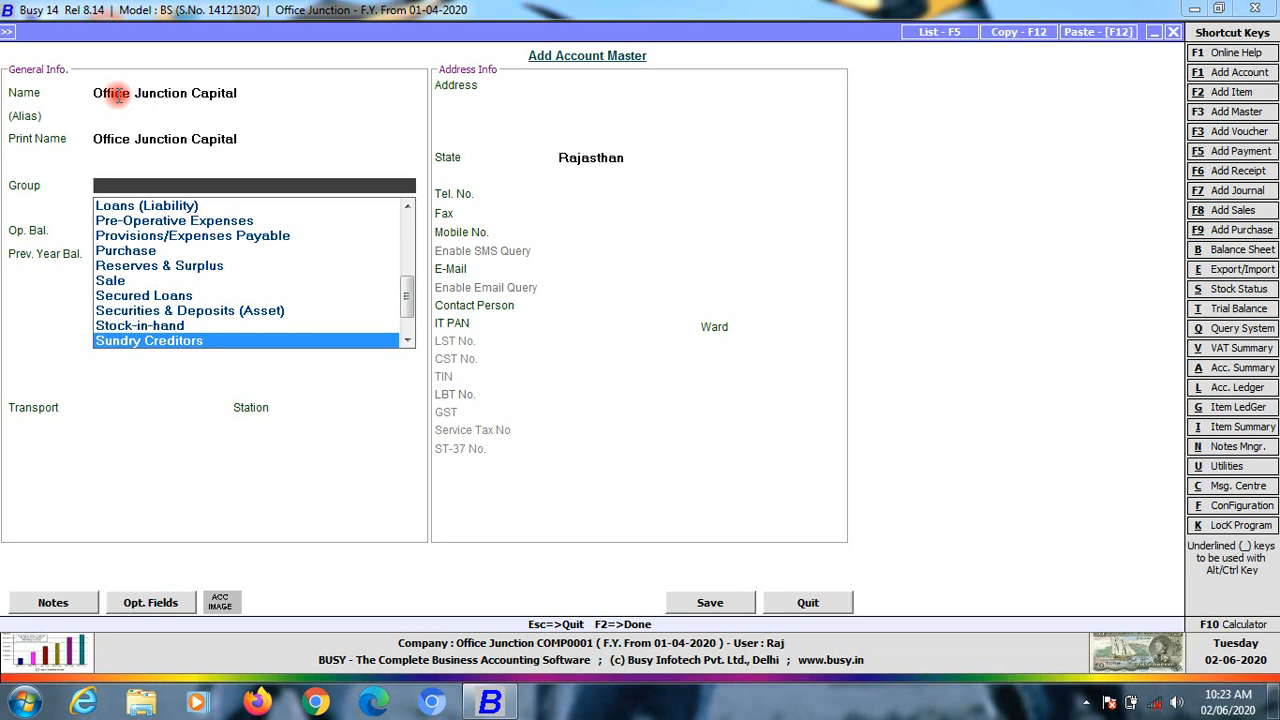
key(Down)
Compare Sundry Creditors and Sundry Debtors, then settle on Suspense Account after peeking at Unsecured Loans
key(Up)
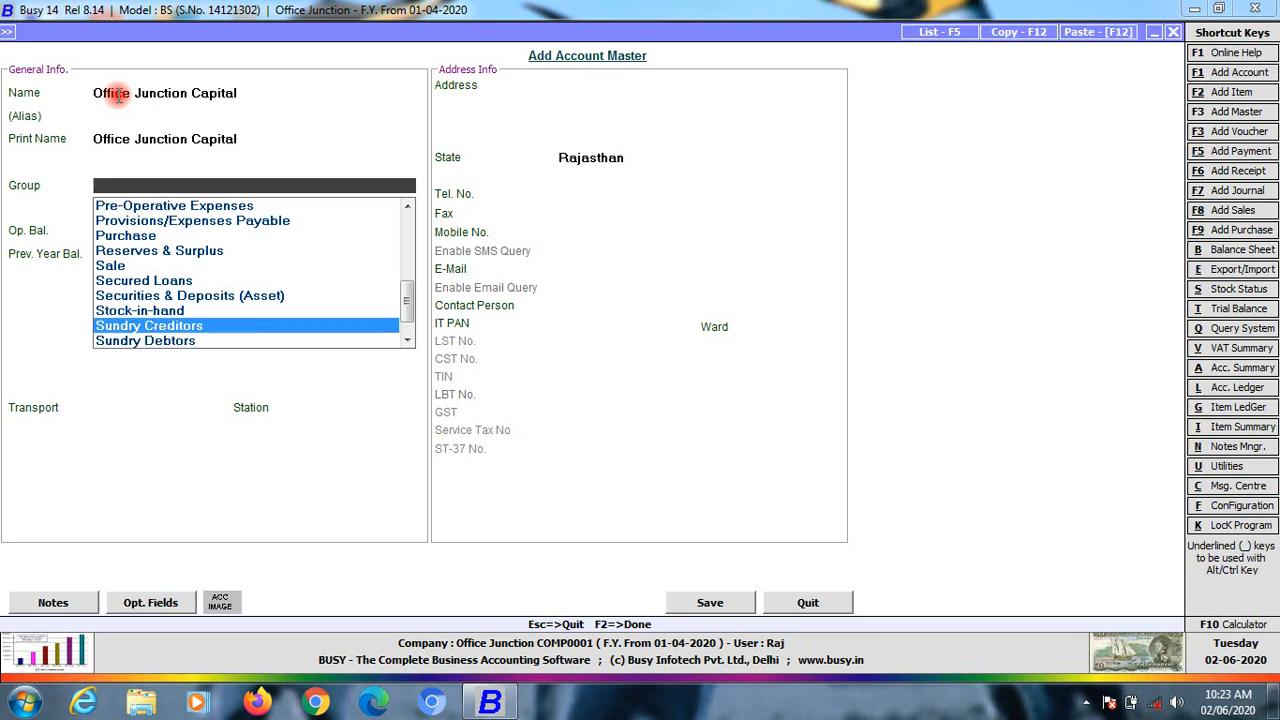
key(Down)
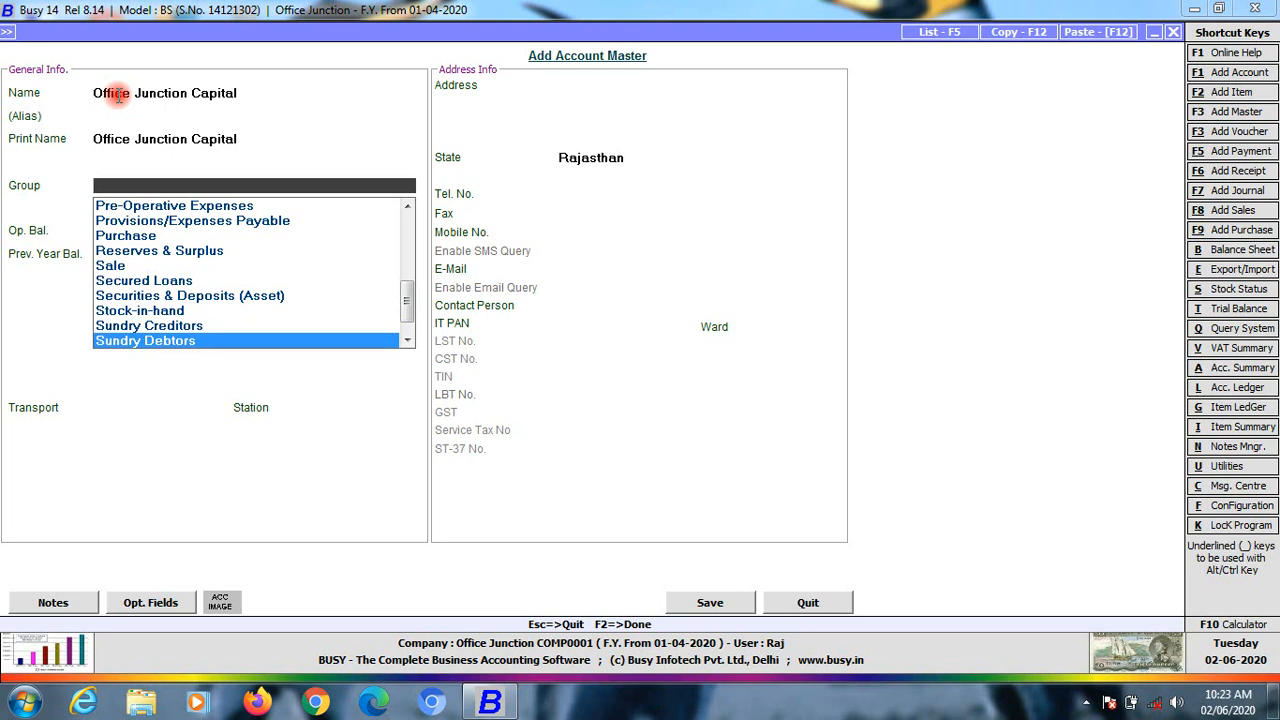
key(Up)
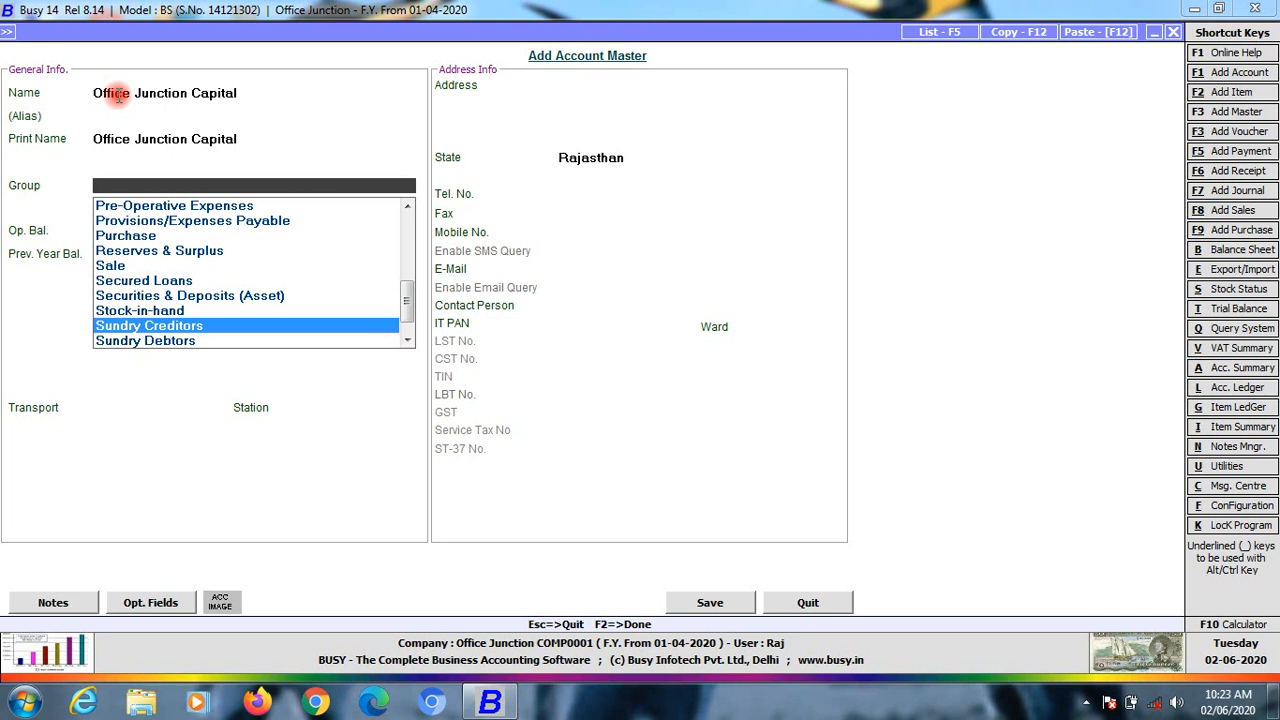
key(Down)
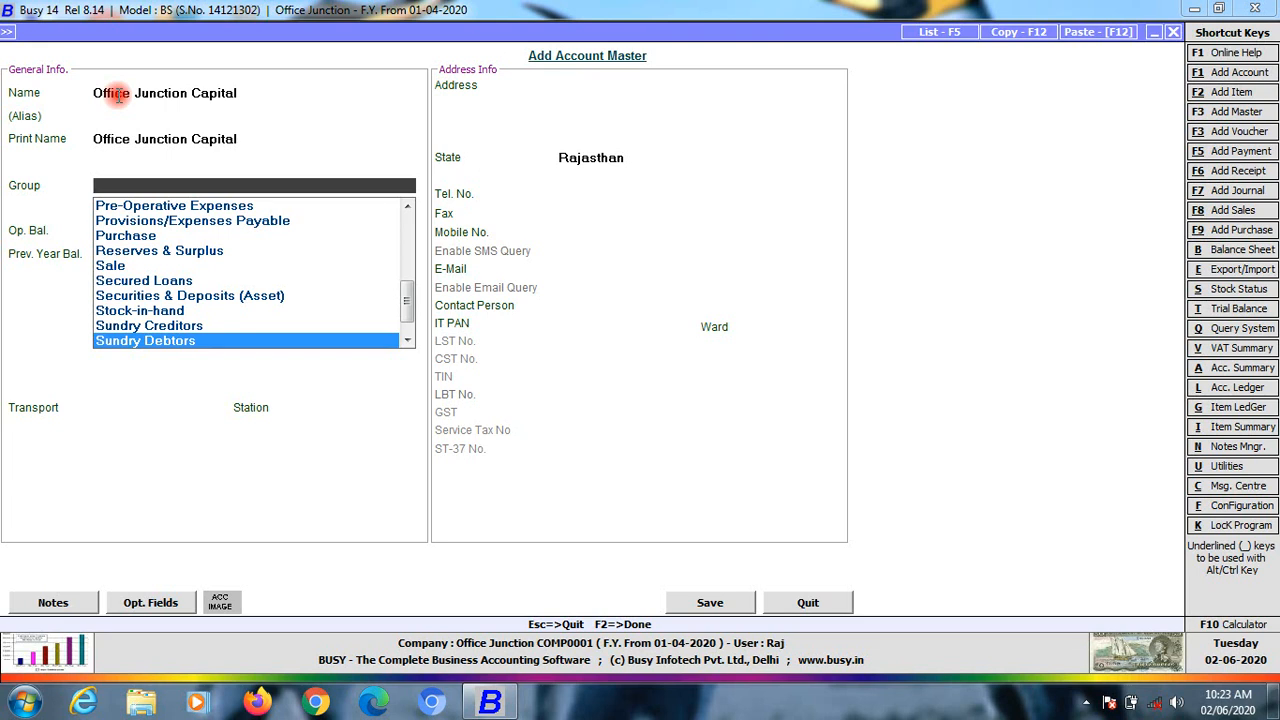
key(Up)
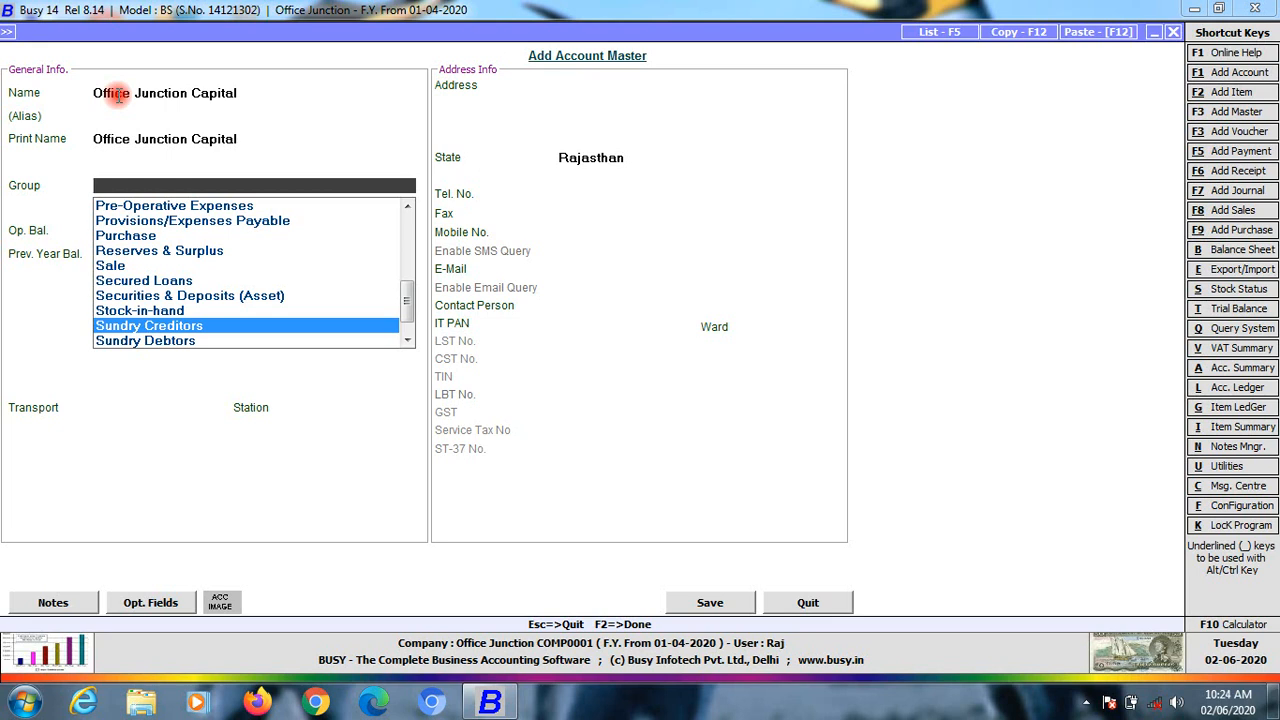
key(Down)
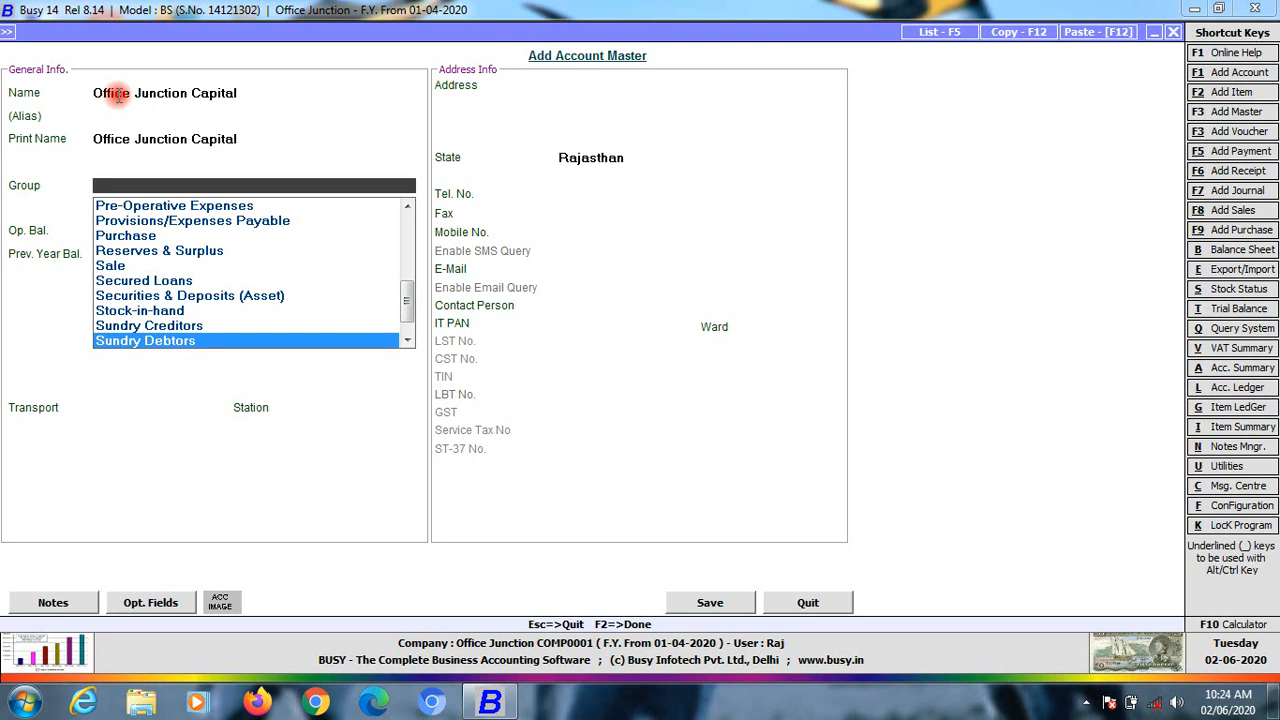
key(Down)
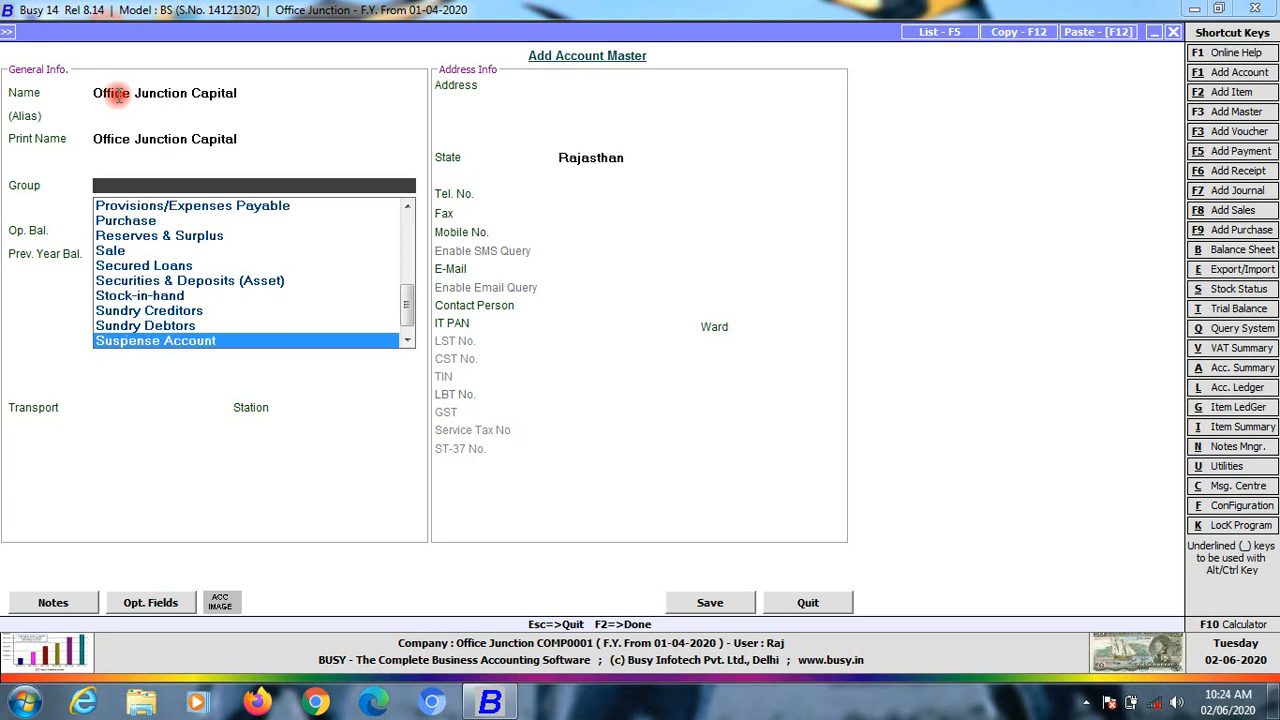
key(Down)
key(Up)
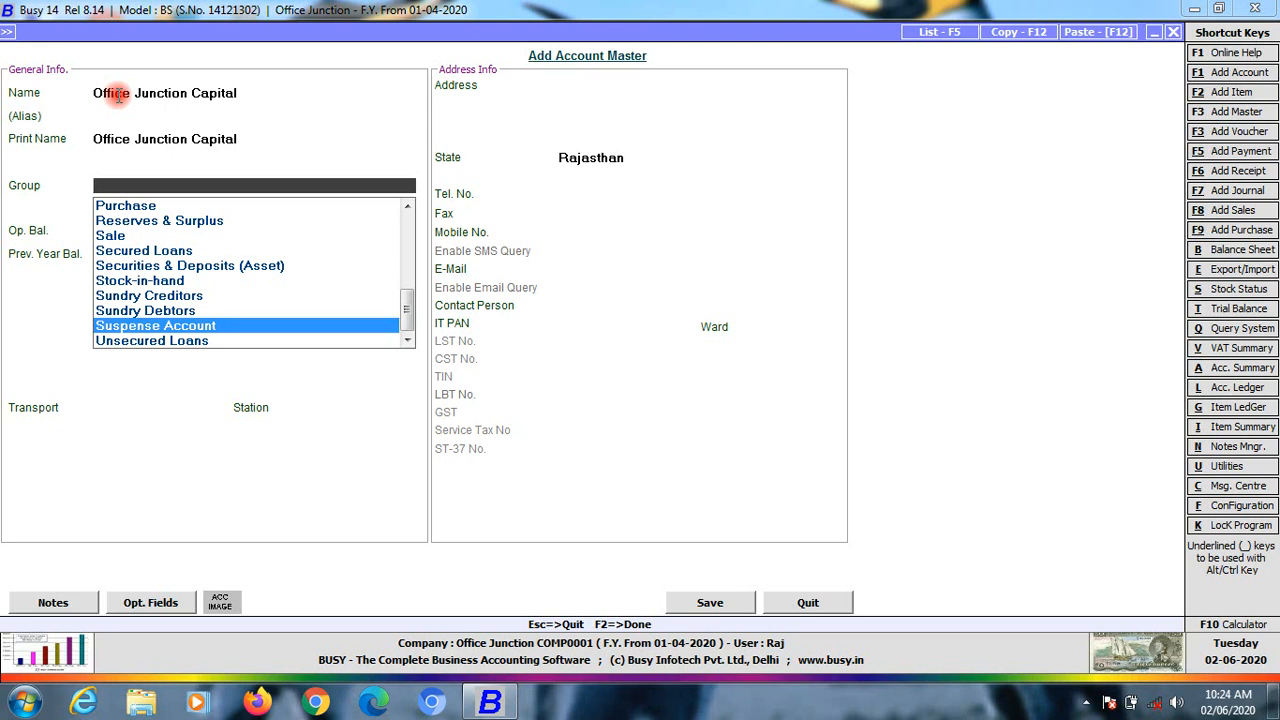
Filter the Group list with 'ca' to show only Capital Account and Cash-in-hand
key(Down)
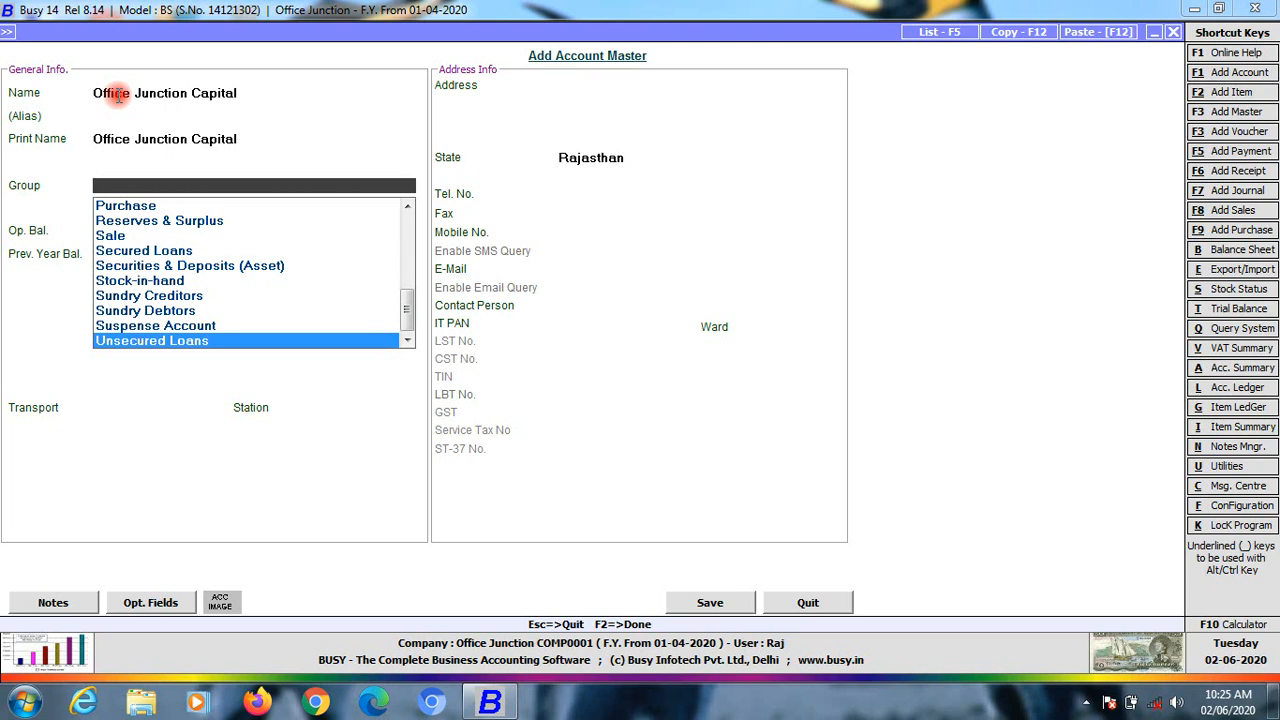
text(ca)
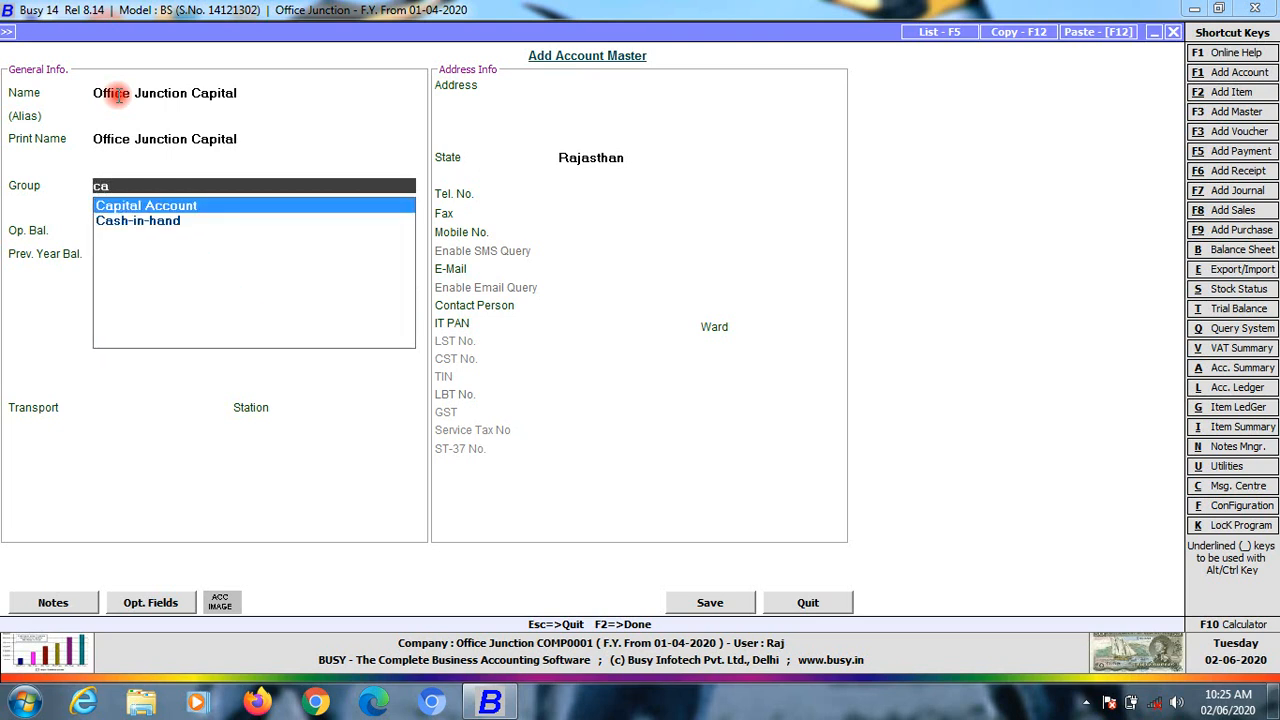
Assign Office Junction Capital to Capital Account and save it, skipping the address and contact fields
key(Return)
key(Return)
key(Return)
key(Return)
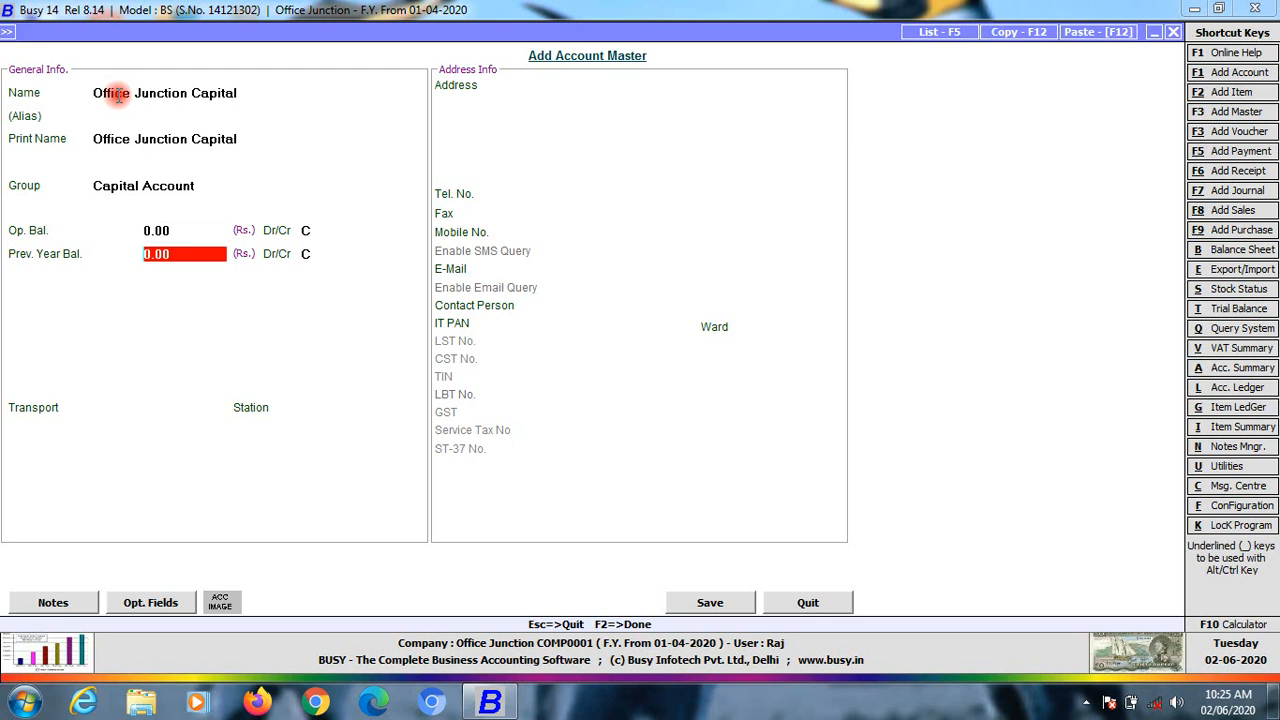
key(Return)
key(Return)
key(Return)
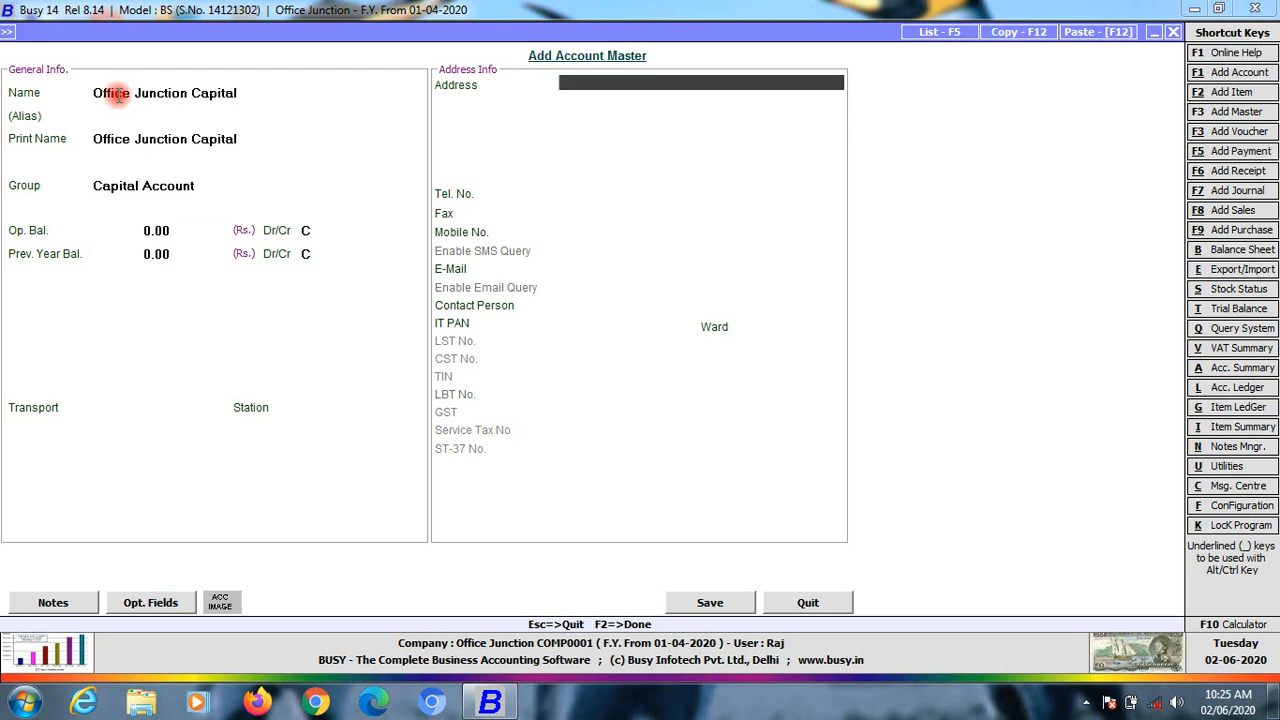
key(Return)
key(Return)
key(Return)
key(Return)
key(Return)
key(Return)
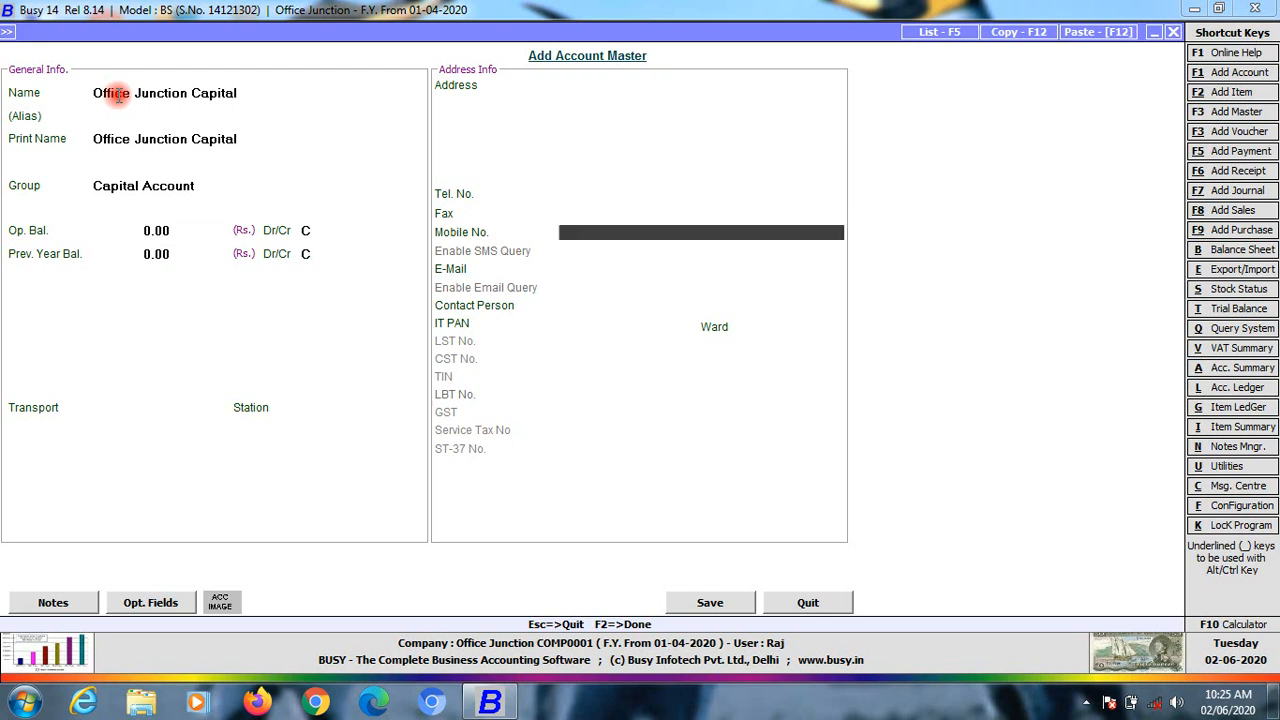
key(Up)
key(Up)
key(Up)
key(Up)
key(Up)
key(Up)
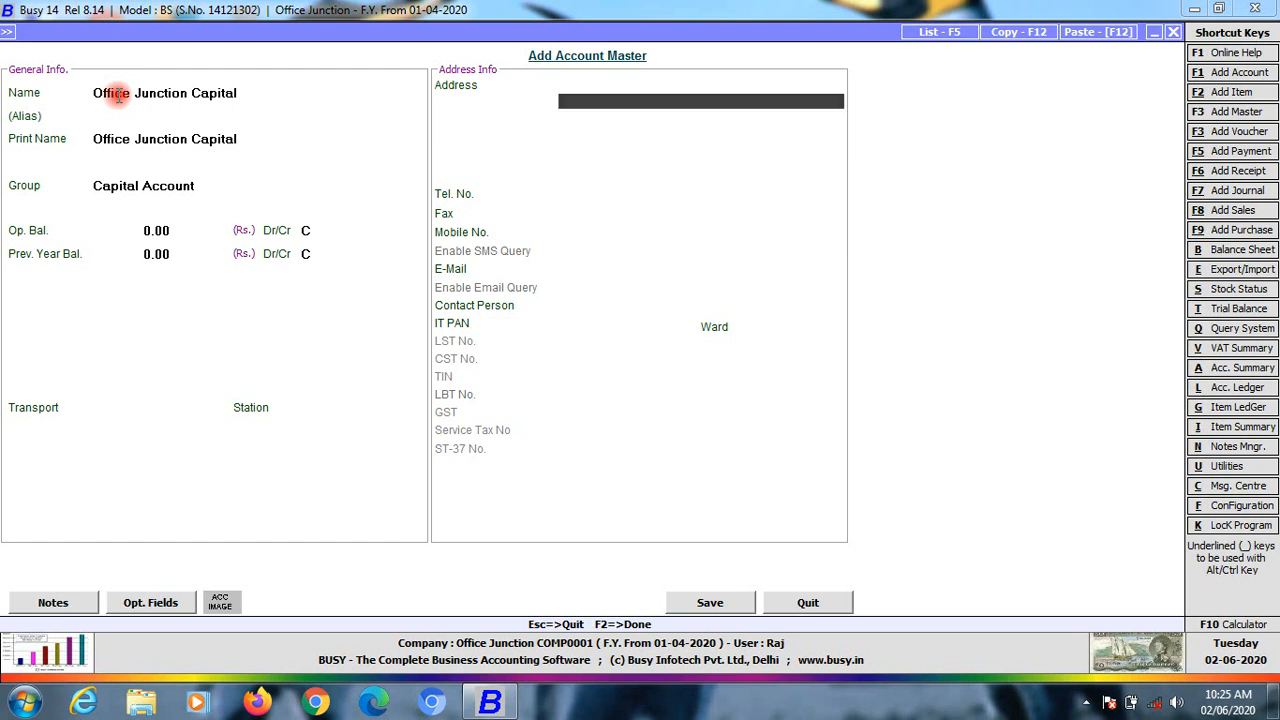
key(Return)
key(Return)
key(Return)
key(Return)
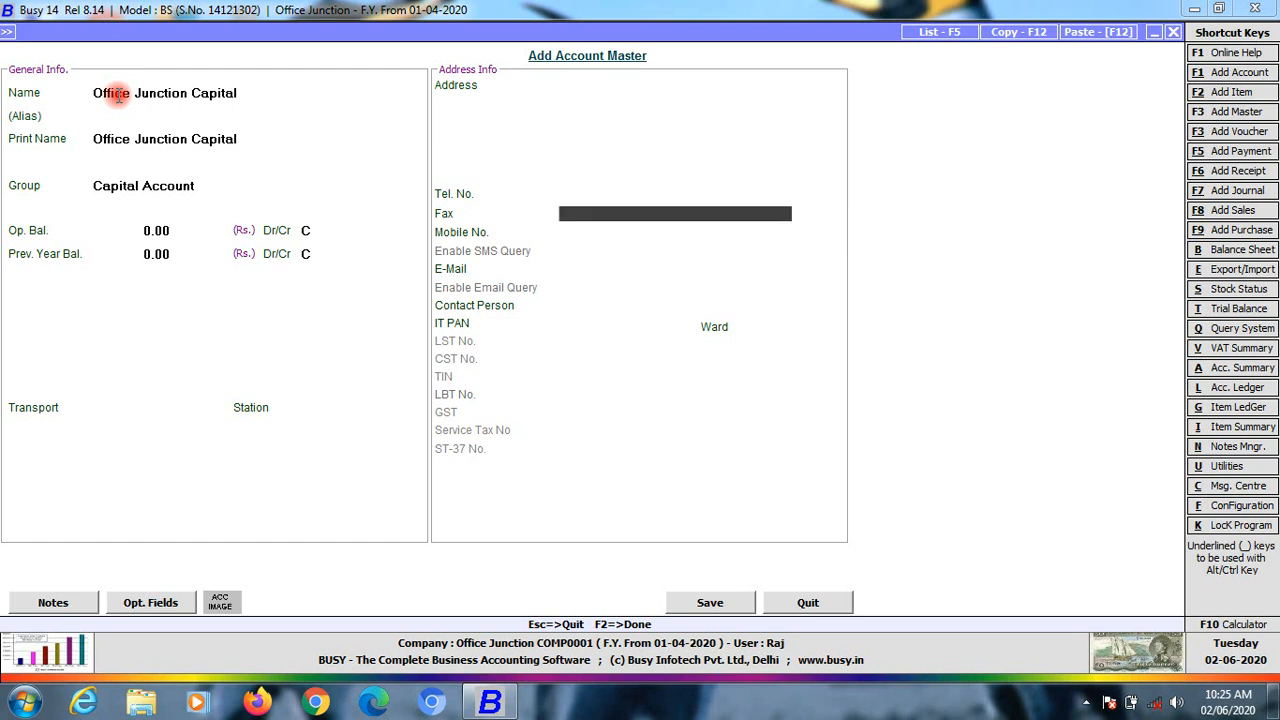
key(Return)
key(Return)
key(Return)
key(Return)
key(Return)
key(Return)
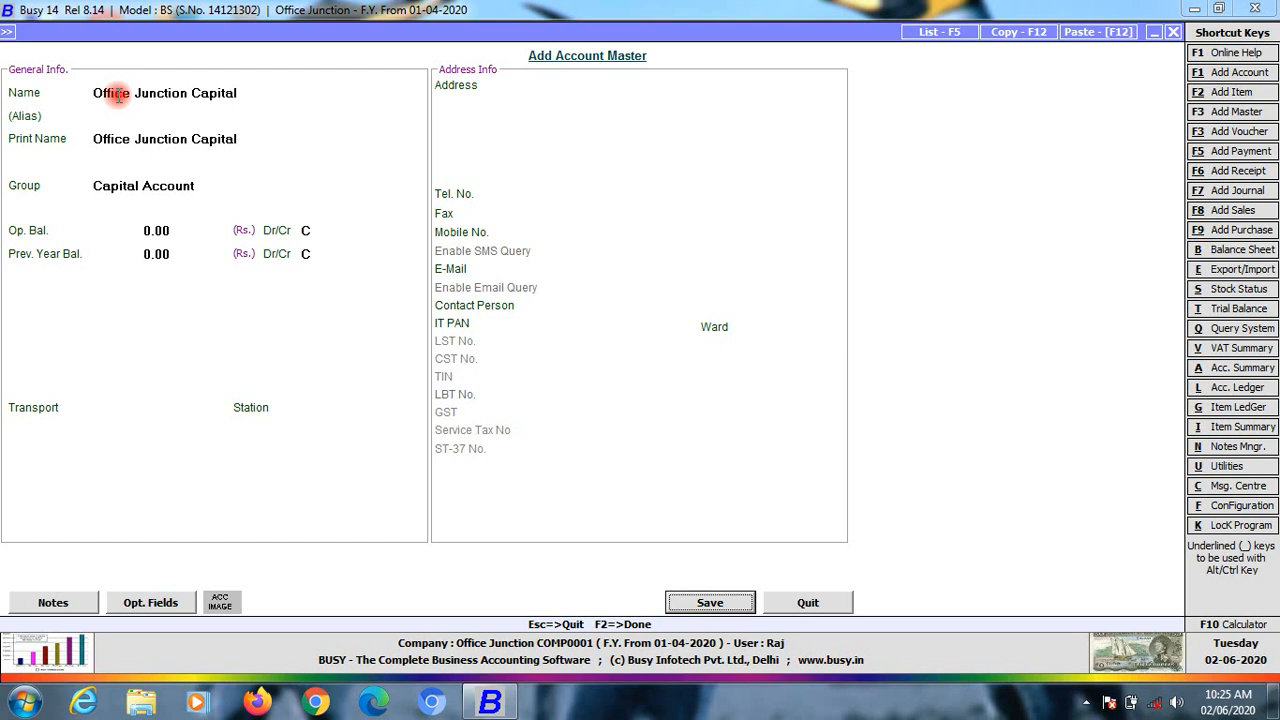
key(Return)
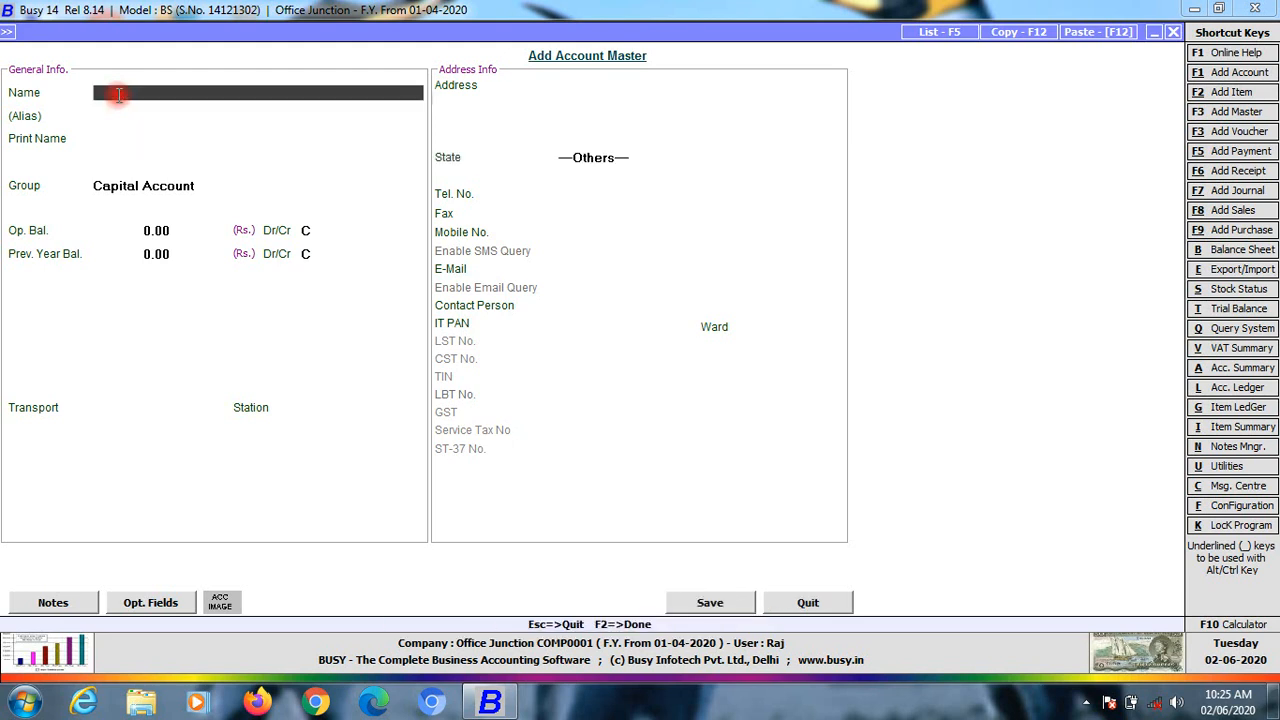
Add a Tution Fee account under Income (Direct/Opr.)
key(Escape)
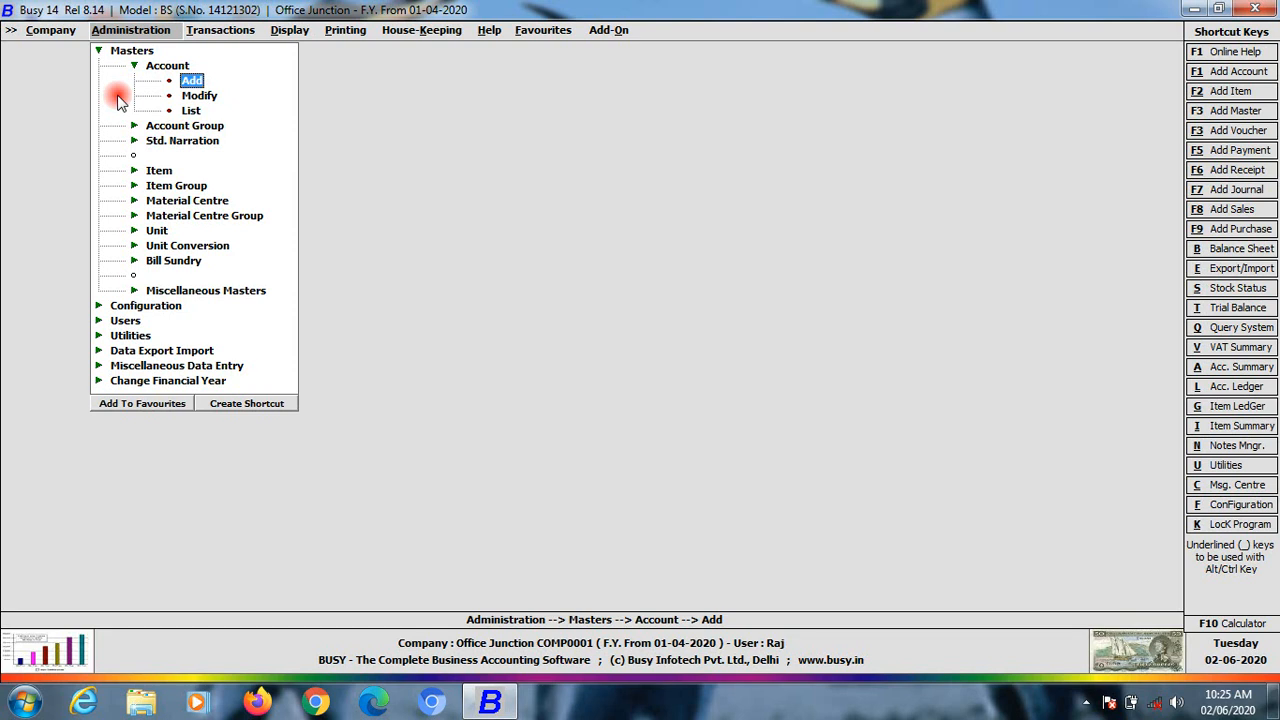
key(Return)
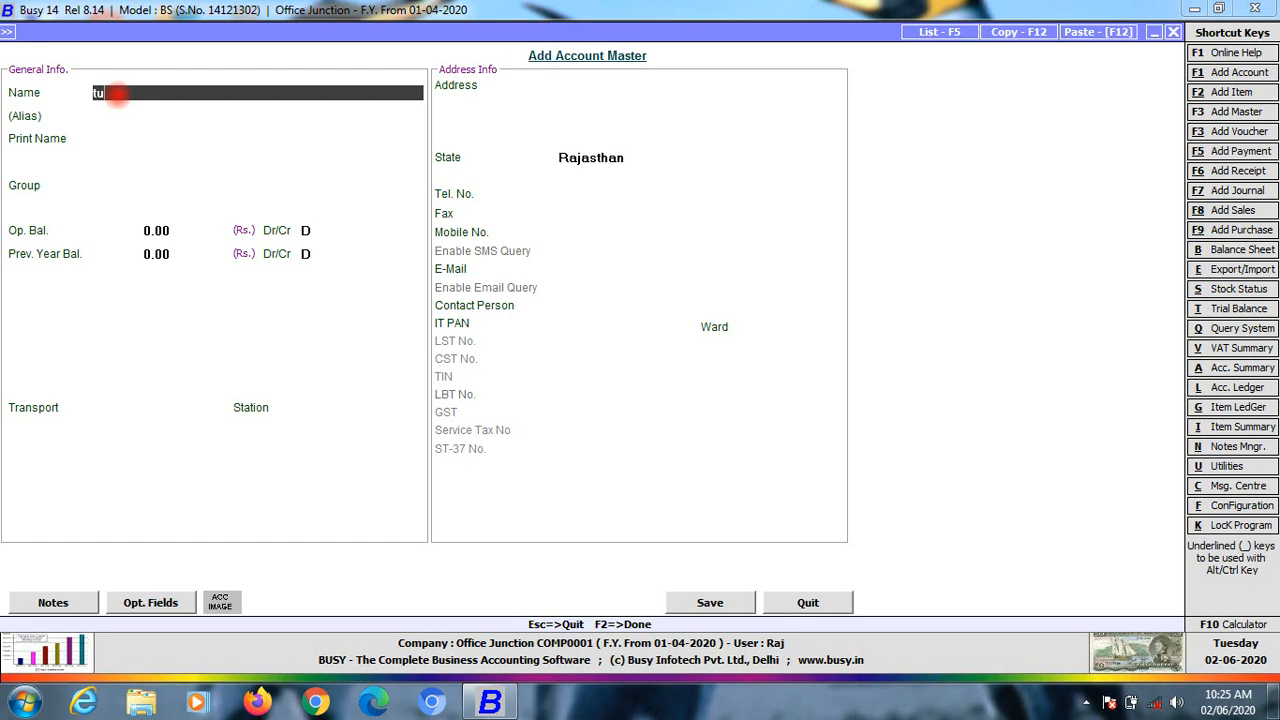
text(Tution Fee)
key(Return)
key(Return)
key(Return)
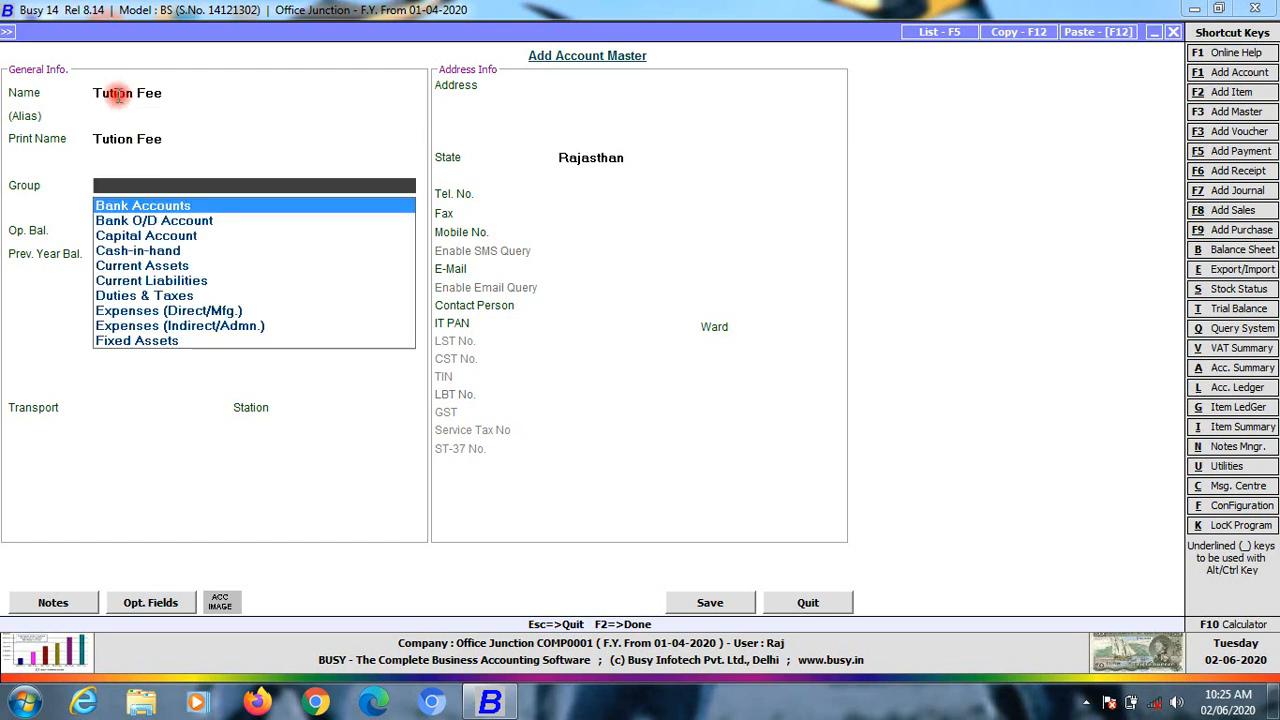
text(d)
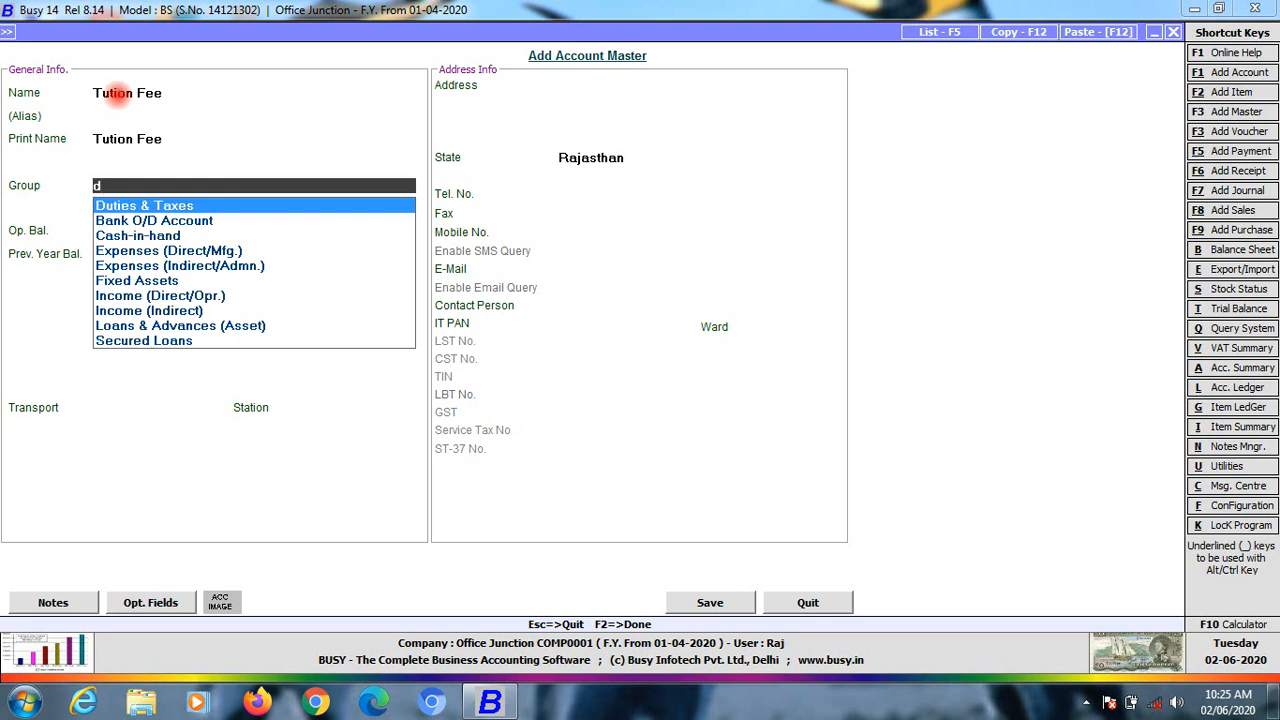
text(i)
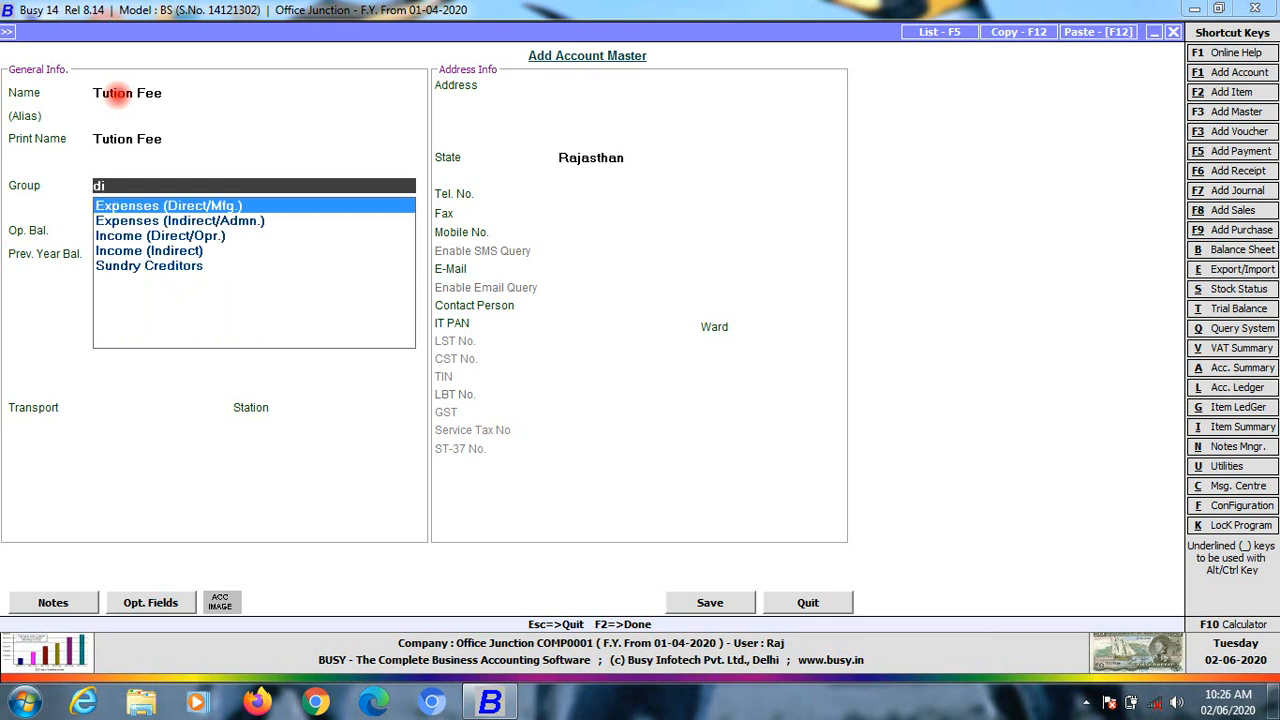
key(Down)
key(Down)
key(Return)
key(Return)
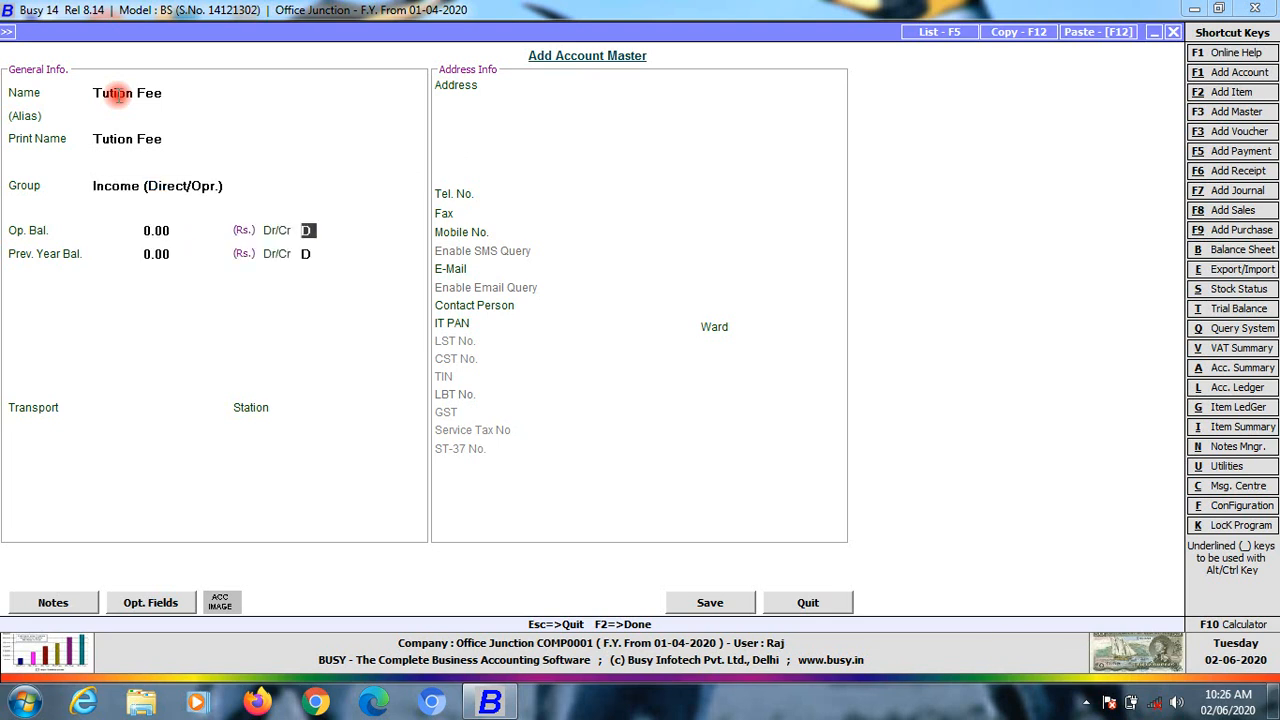
key(Return)
key(Return)
key(Return)
key(Return)
key(Return)
key(Return)
key(Return)
key(Return)
key(Return)
key(Return)
key(Return)
key(Return)
key(Return)
key(Return)
key(Return)
key(Return)
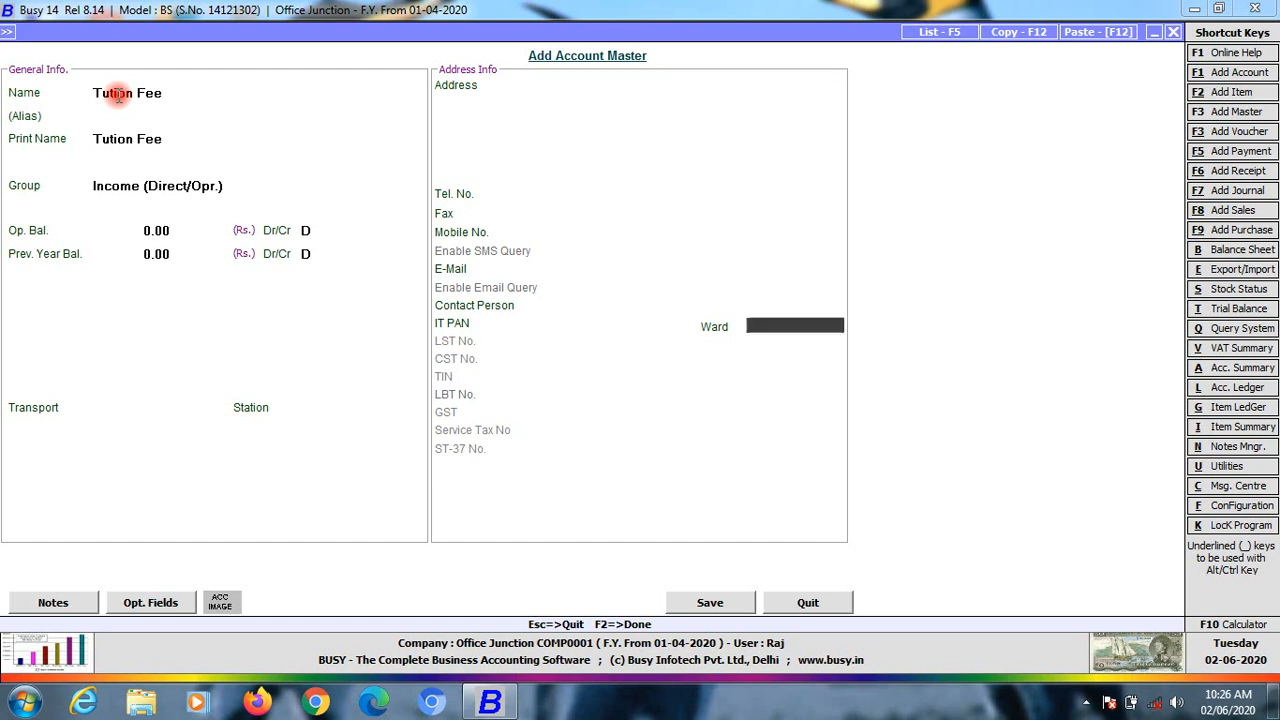
Add a Bus Rent account under Income (Indirect) and save it
text(Bus)
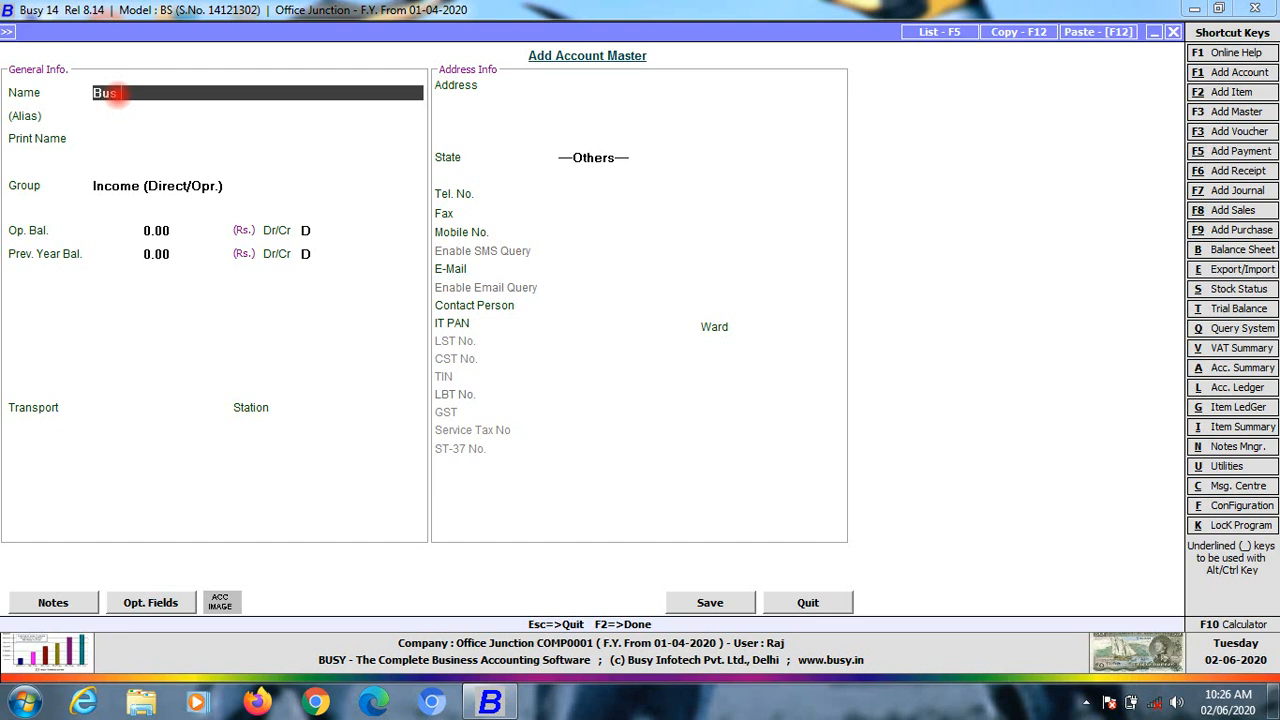
text( Rent)
key(Return)
key(Return)
key(Return)
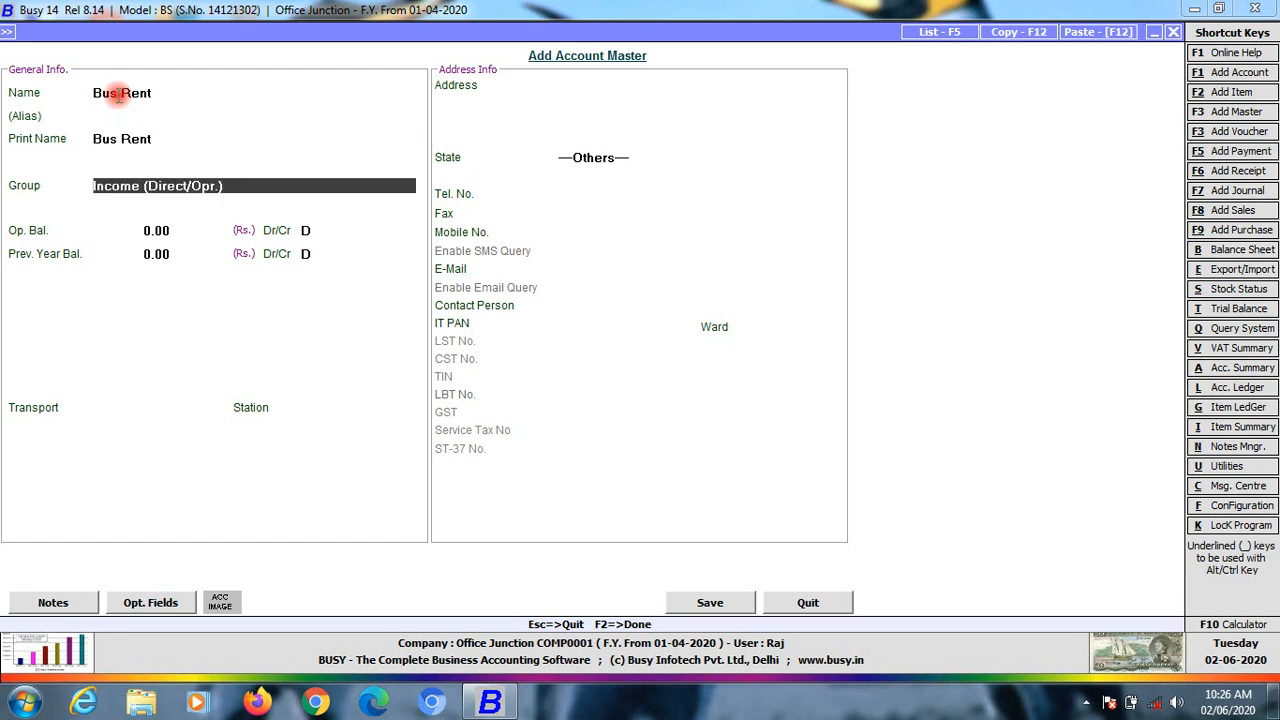
text(i)
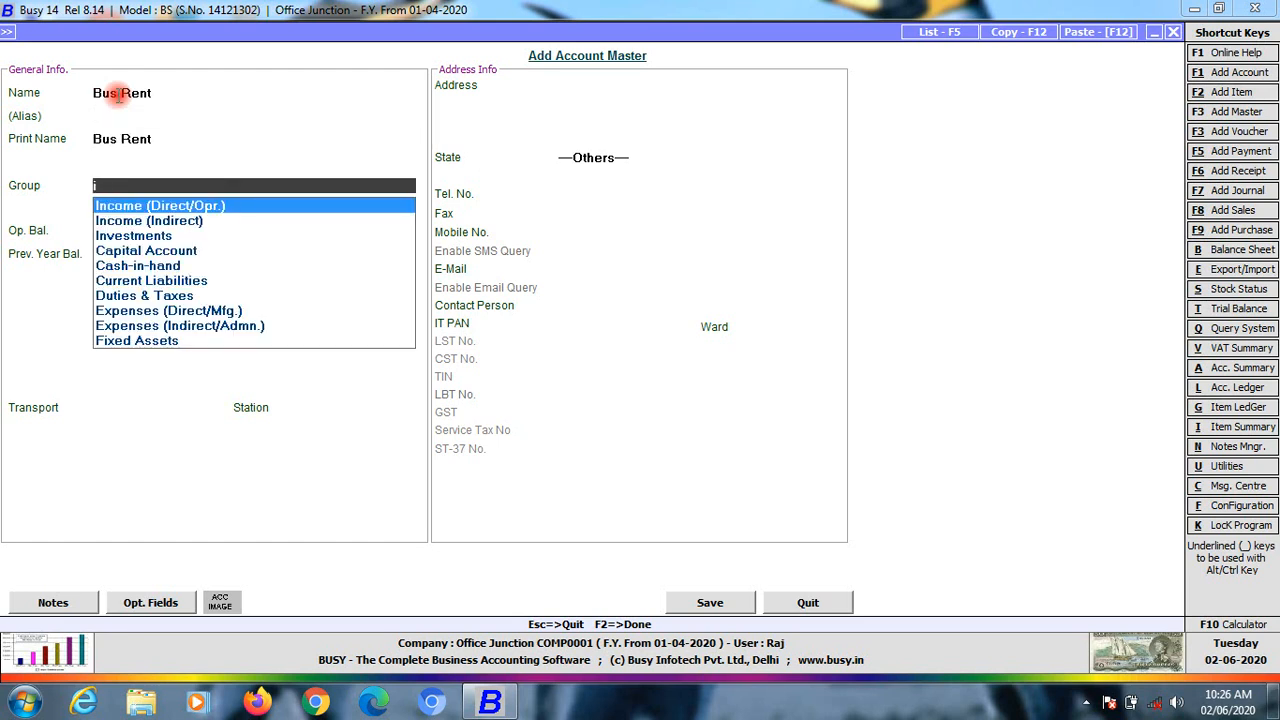
key(Down)
key(Return)
key(Return)
key(Return)
key(Return)
key(Return)
key(Return)
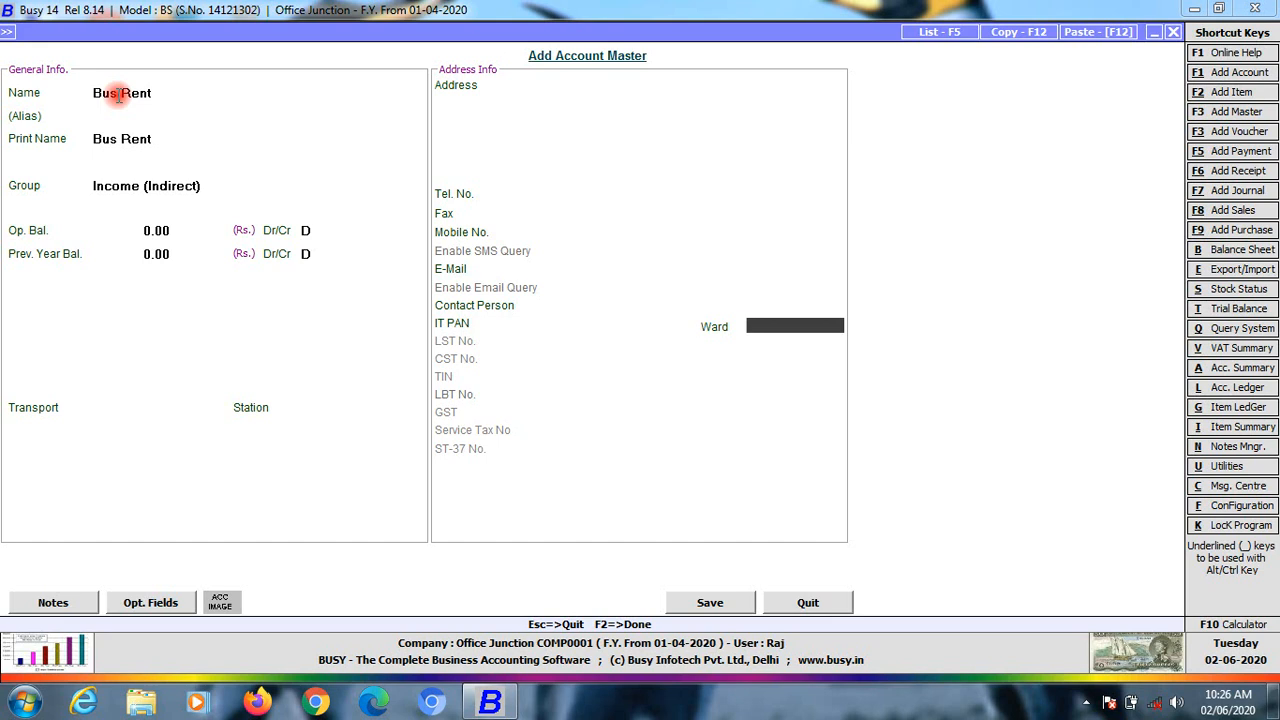
key(Return)
key(Return)
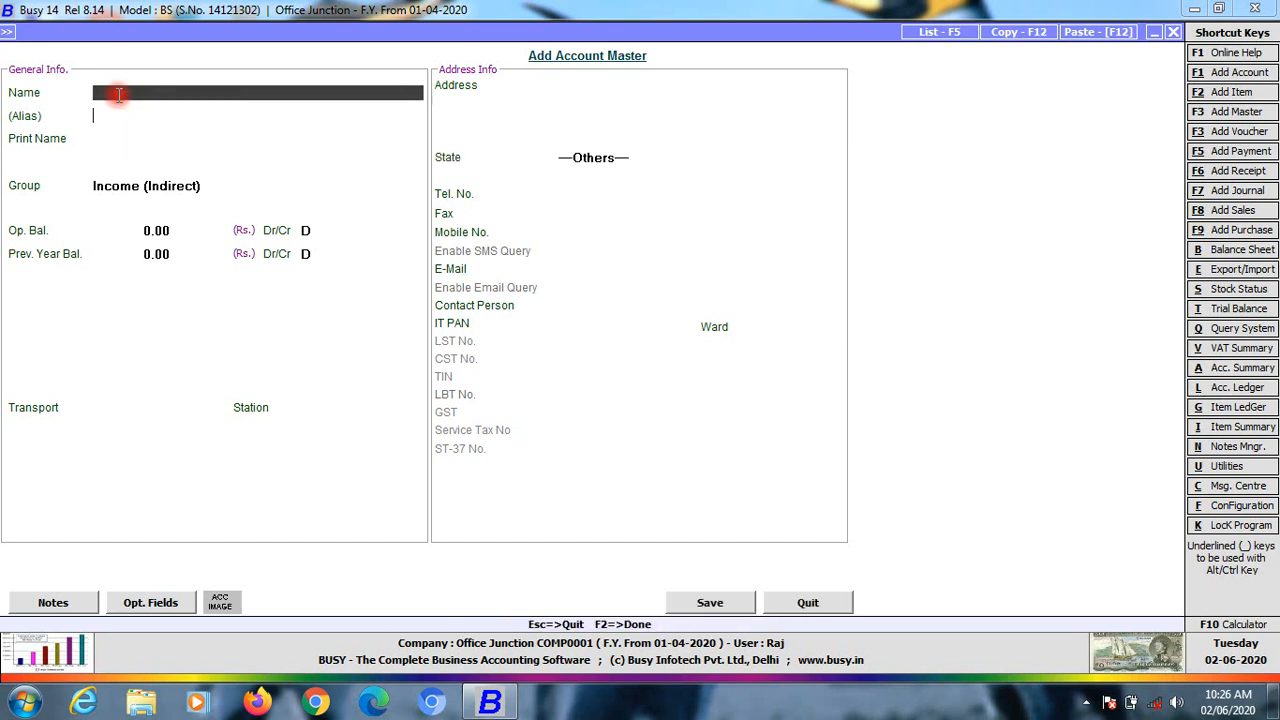
key(Return)
Add a Game Exp account under Expenses (Direct/Mfg.) and save it with F2
text(game exp)
key(Return)
key(Return)
key(Return)
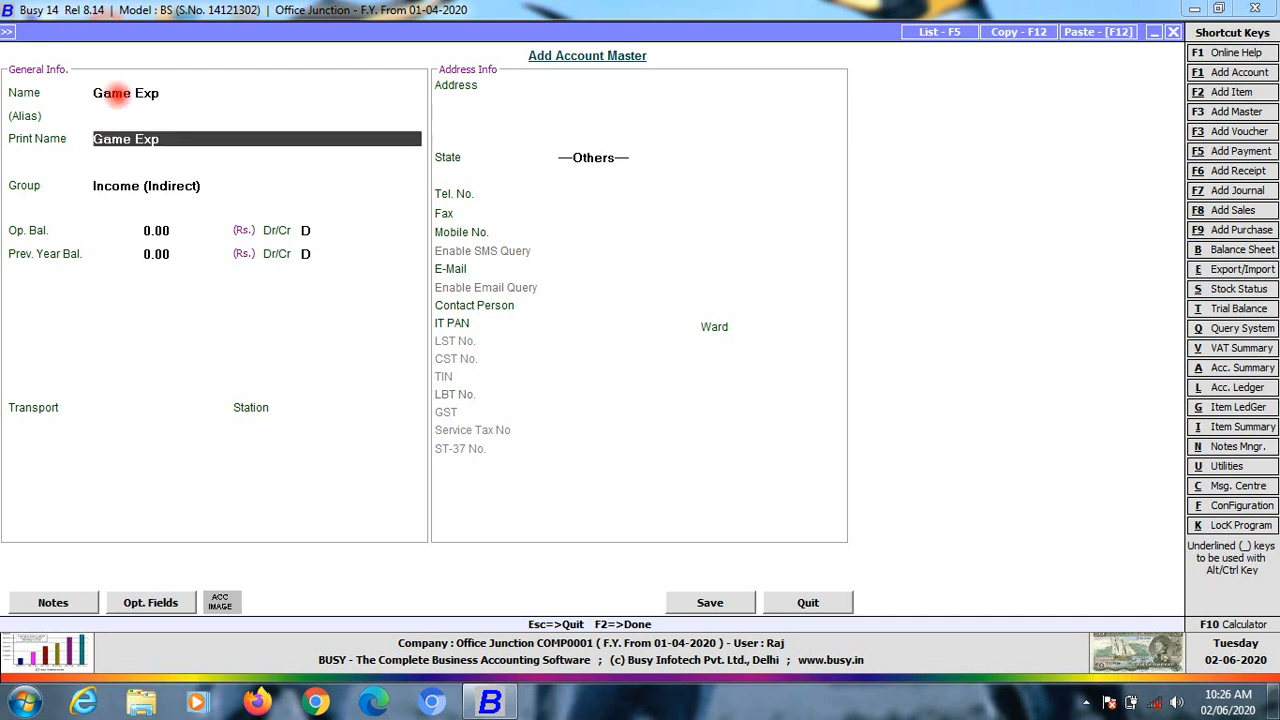
text(e)
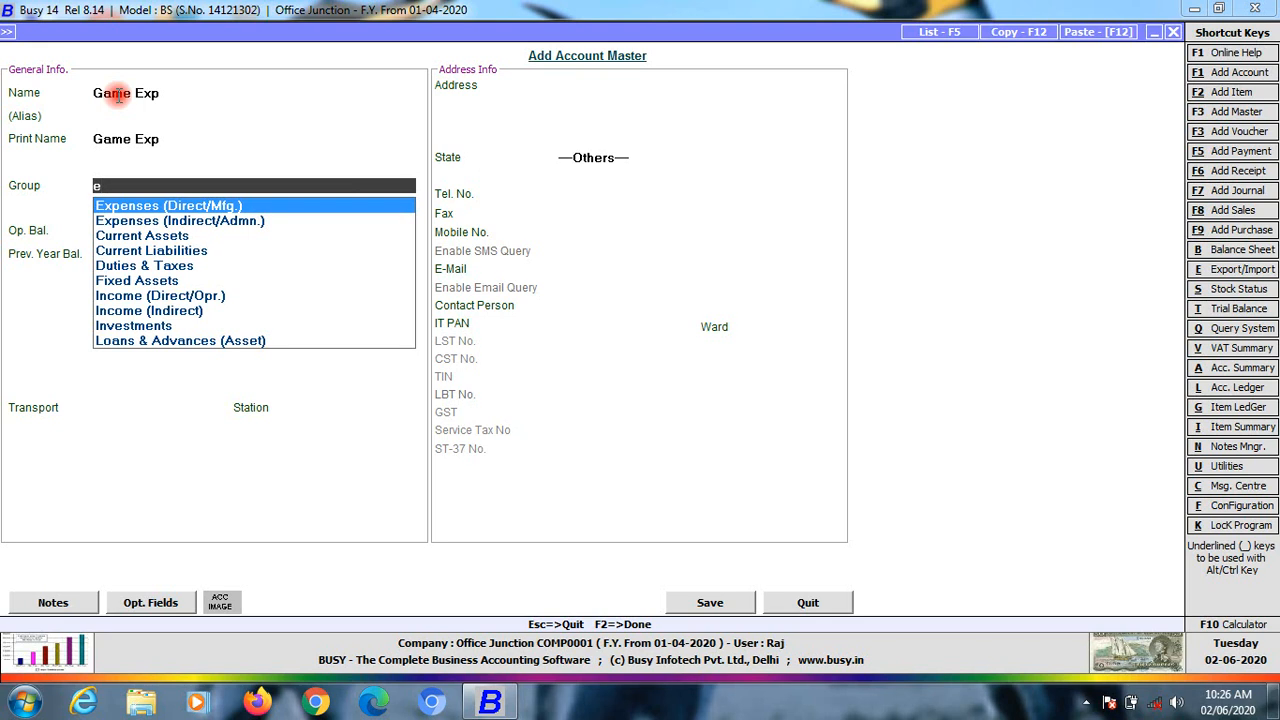
key(Return)
key(F2)
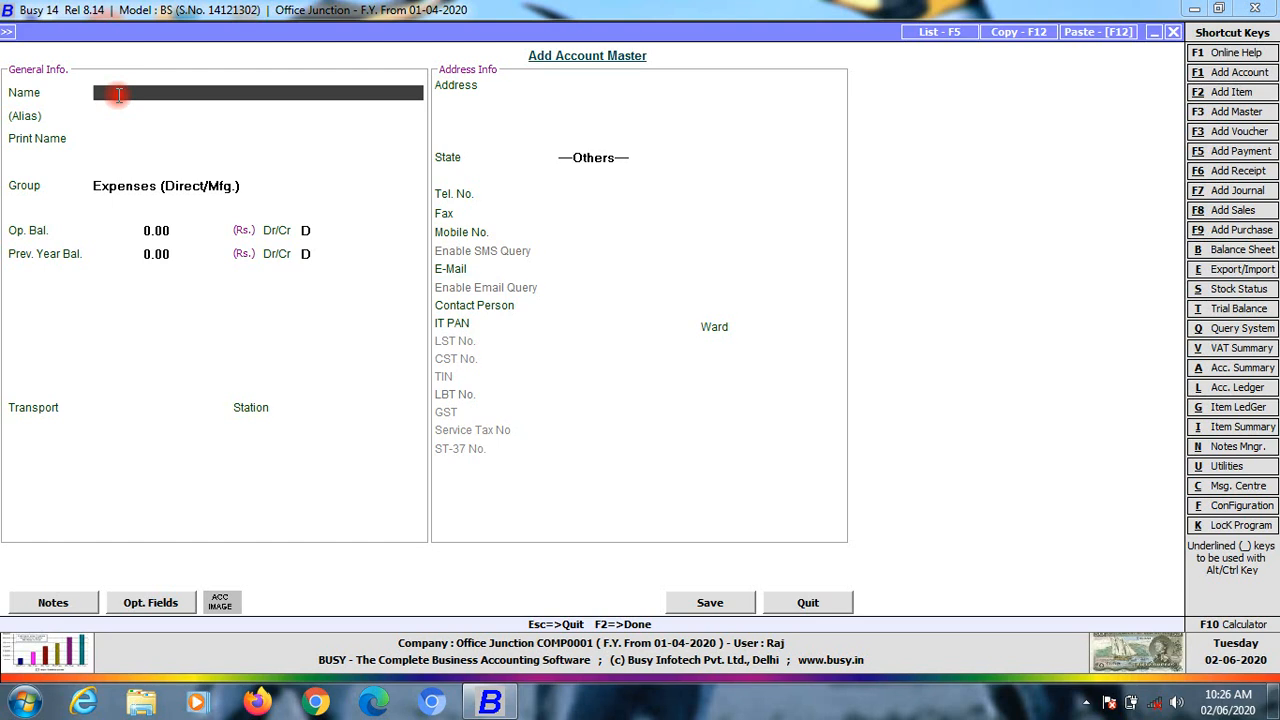
Start a new account named Teacher, correcting the typo
key(Escape)
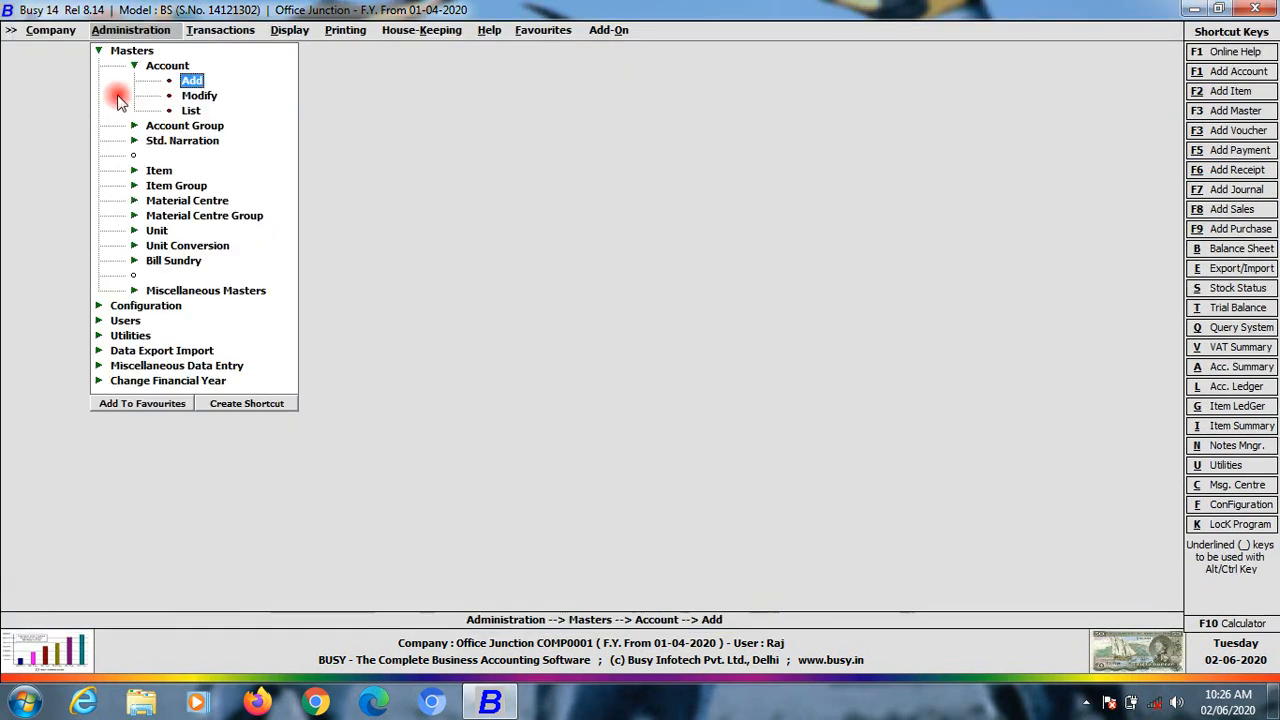
key(Return)
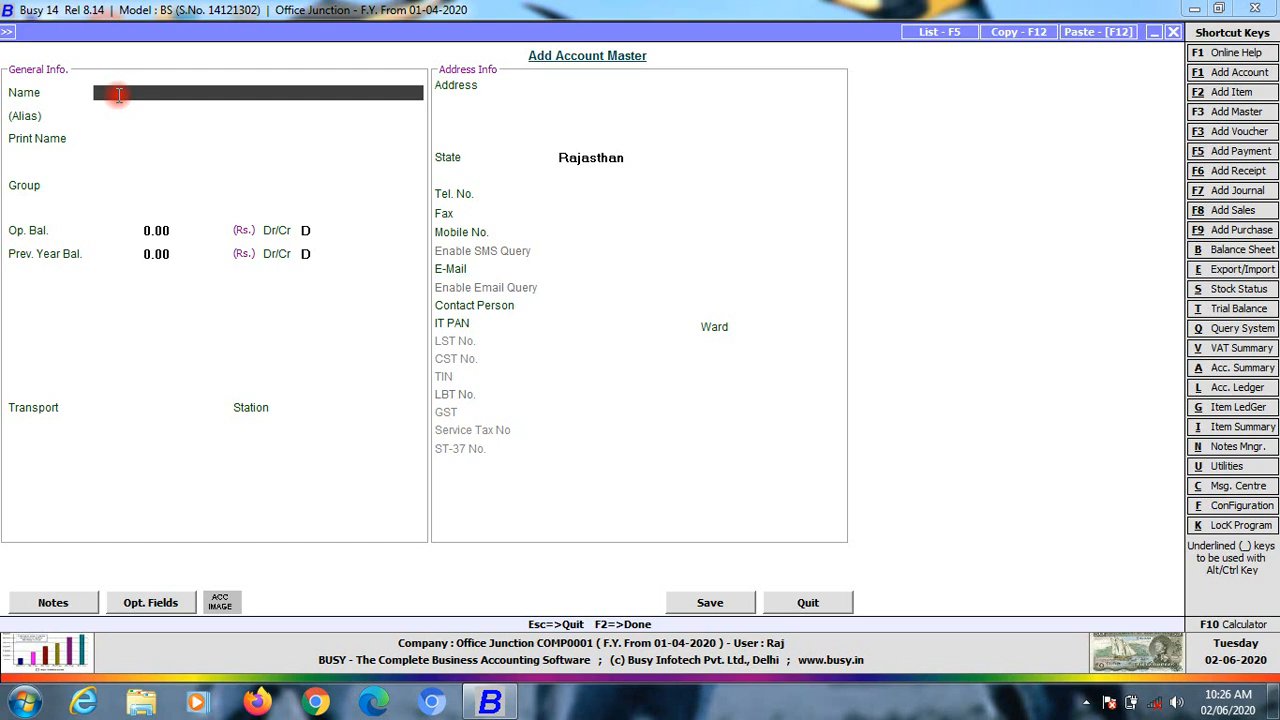
key(Return)
key(Return)
text(tes)
text(chery)
key(BackSpace)
key(Return)
key(Return)
key(Return)
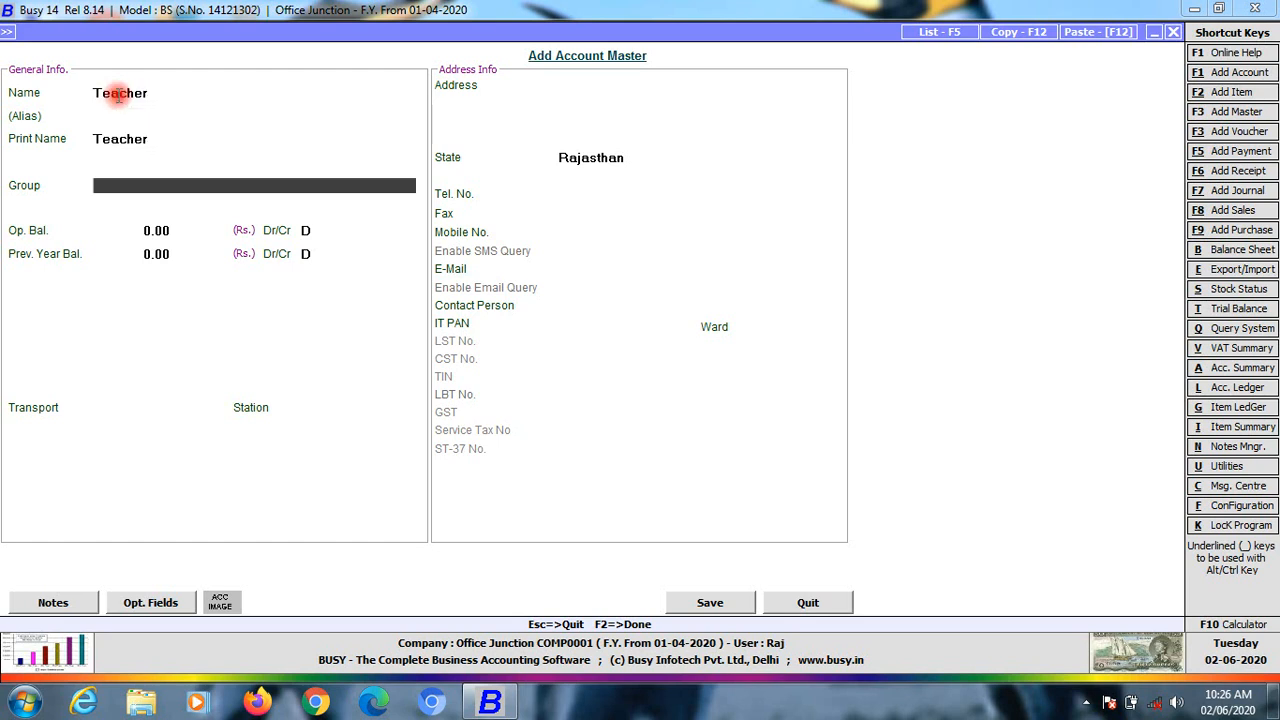
Put Teacher under Sundry Creditors with bill-by-bill balancing set to N and save it
text(sun)
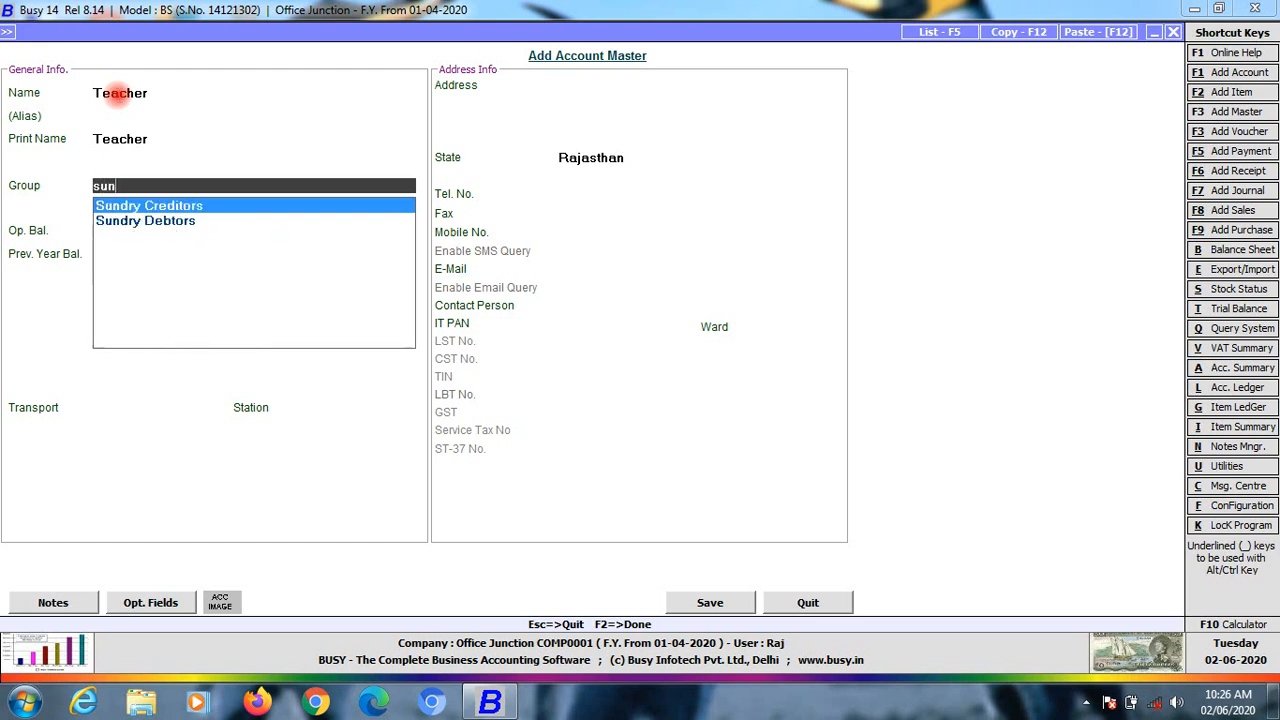
key(Return)
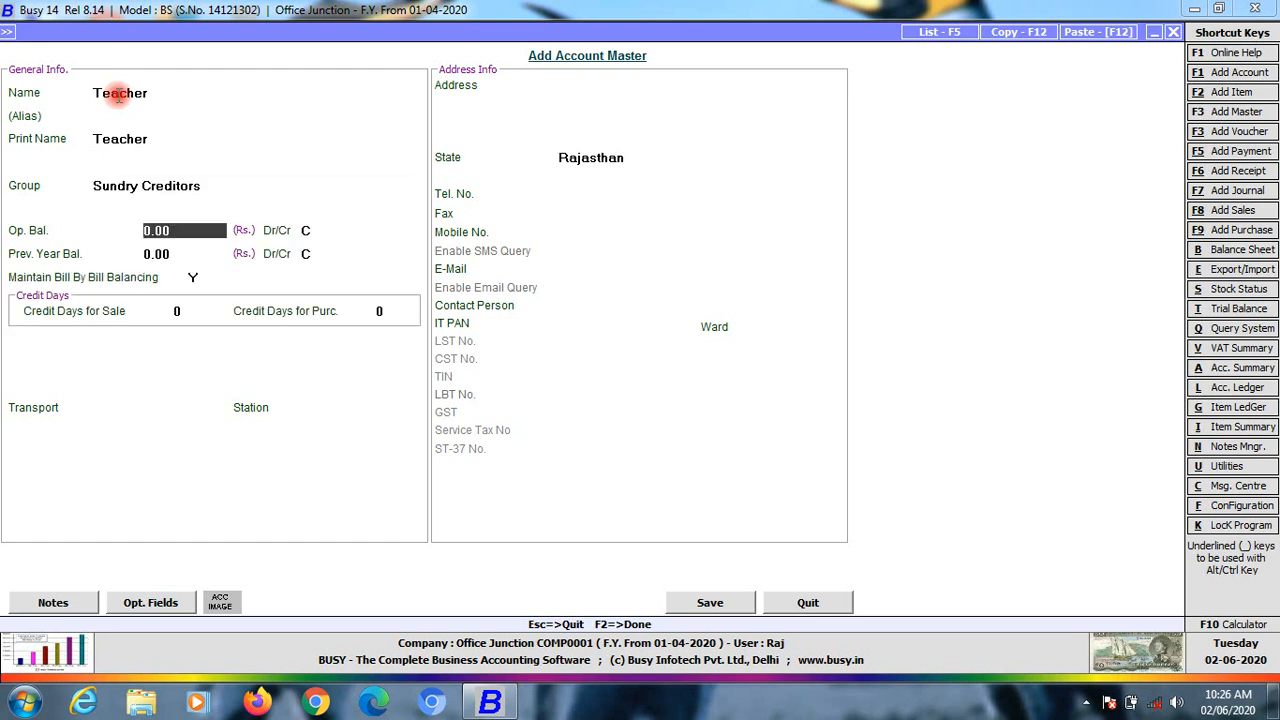
key(Return)
key(Return)
key(Return)
key(Return)
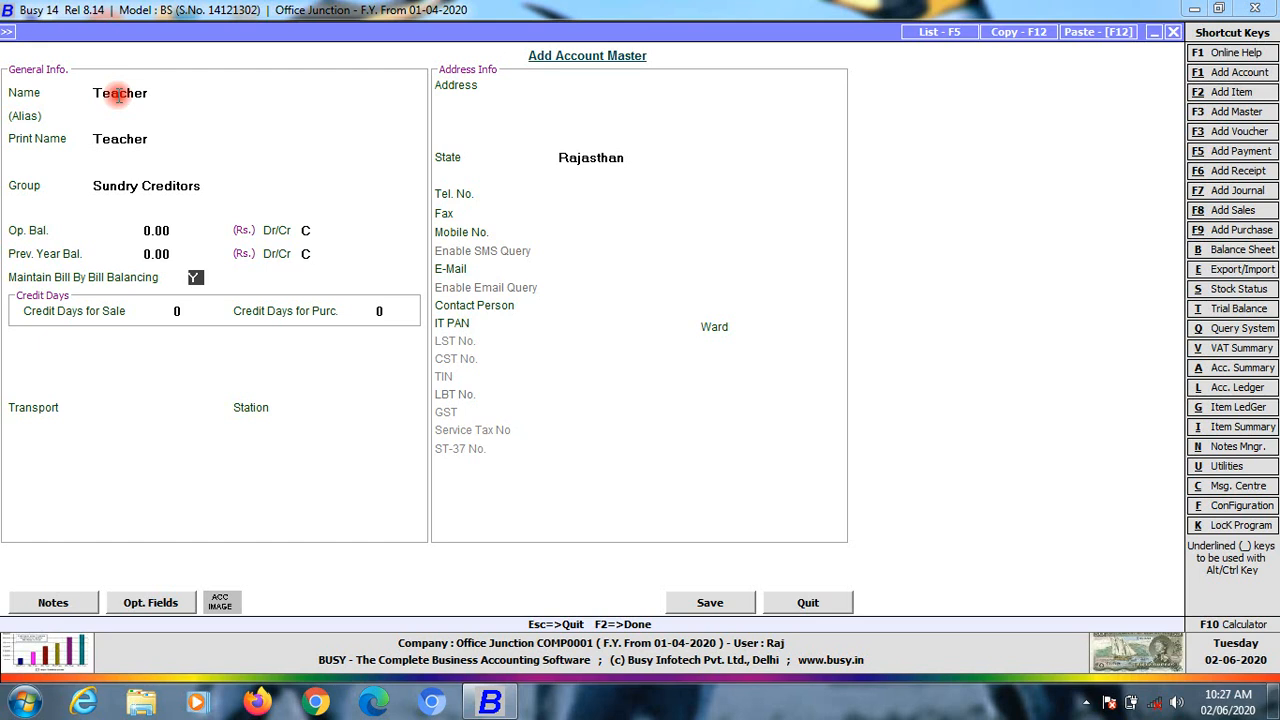
key(n)
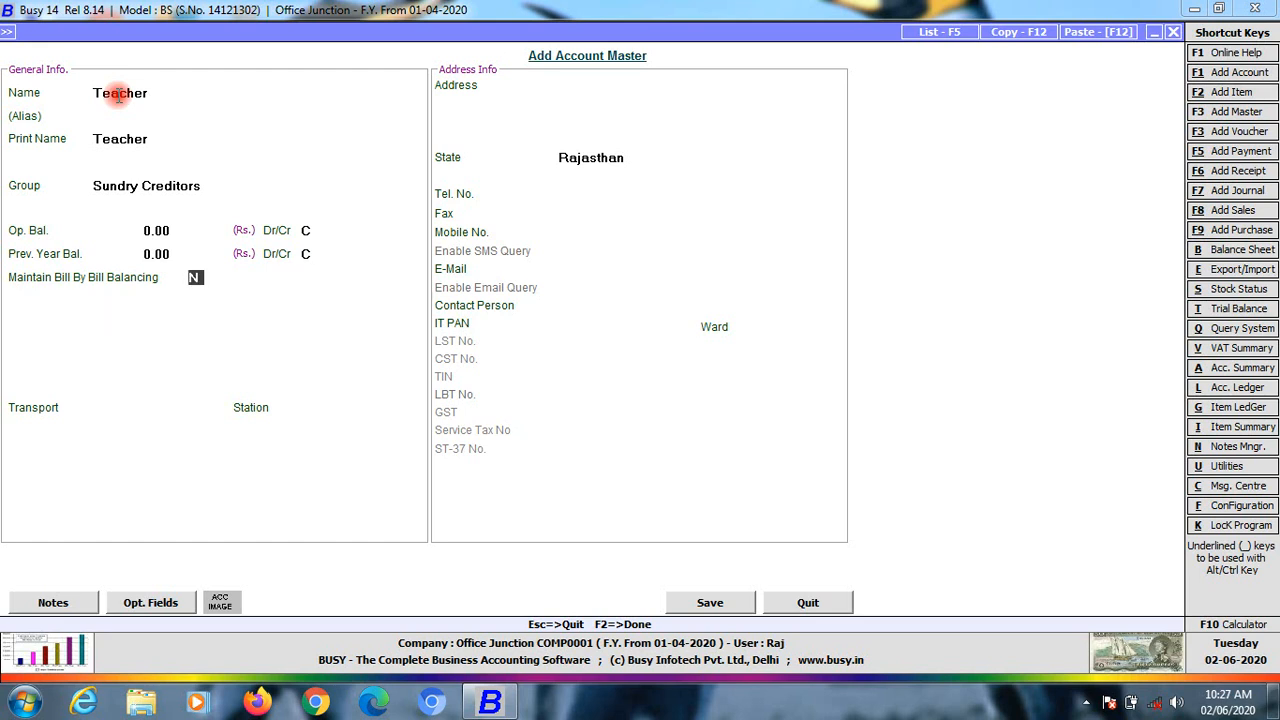
key(Return)
key(Return)
key(Return)
key(F2)
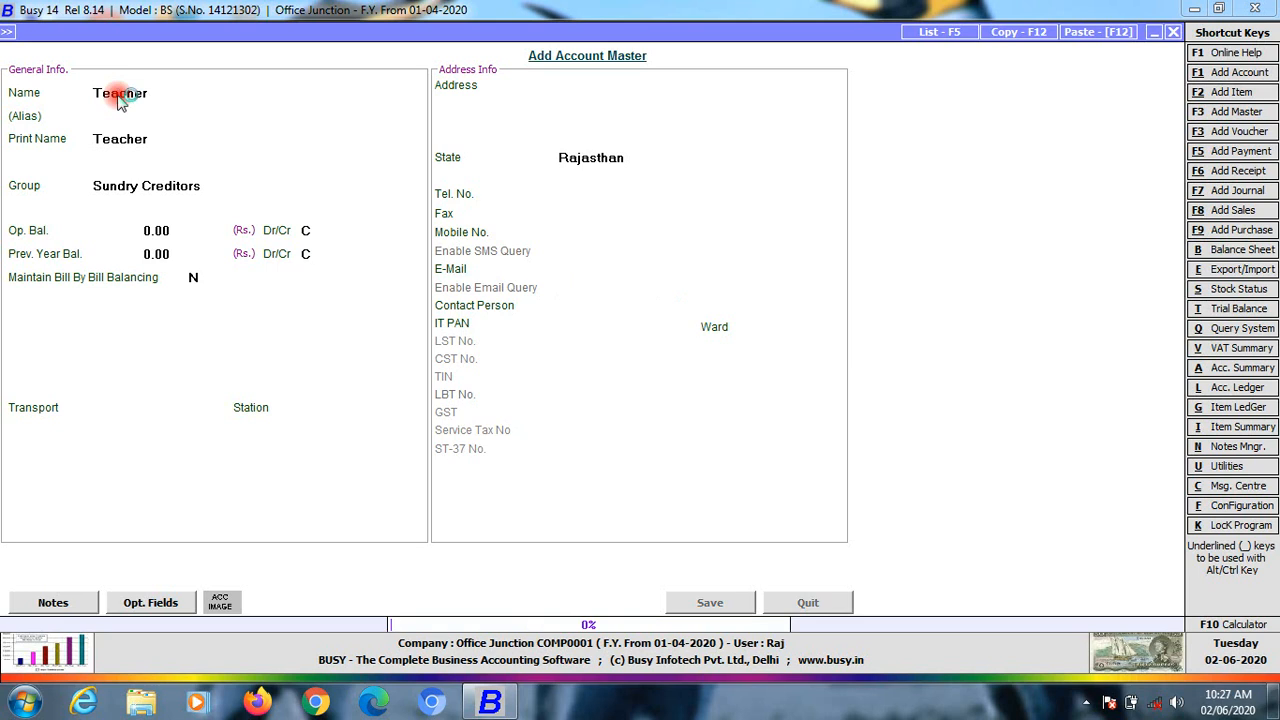
key(Return)
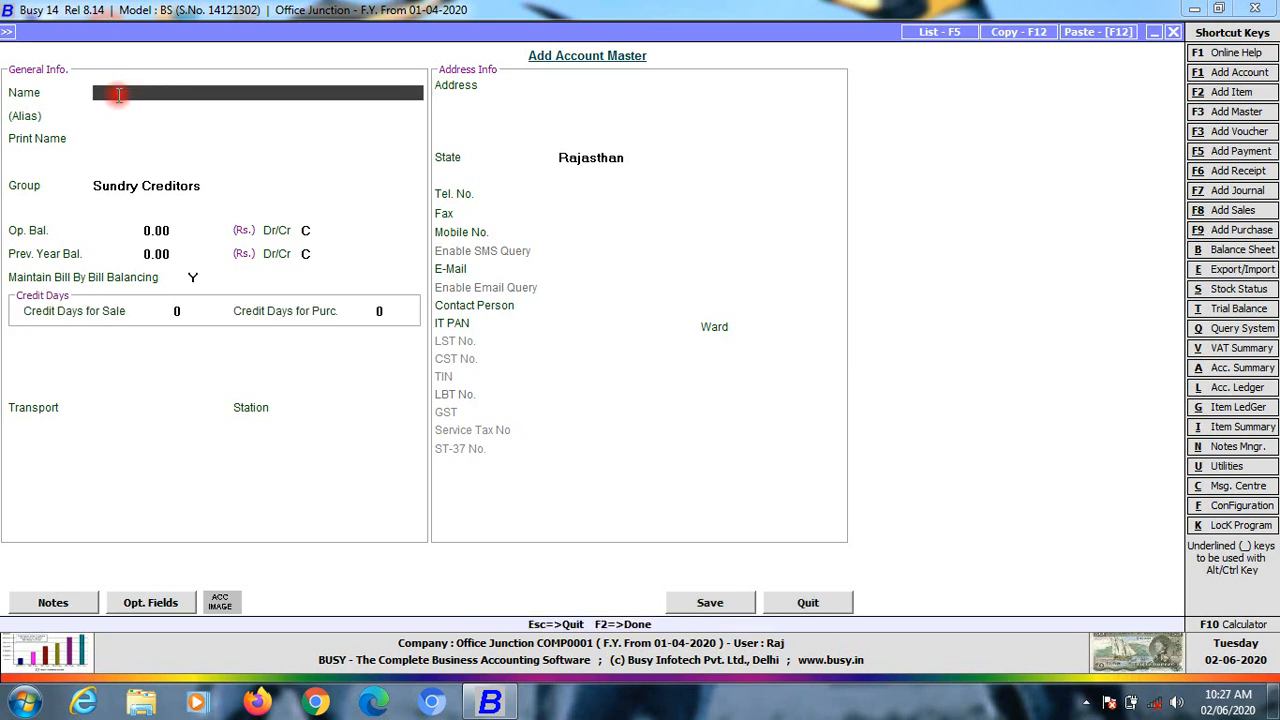
Enter Student as the new account name, fixing the misspellings
text(Student)
key(Return)
key(Return)
key(Return)
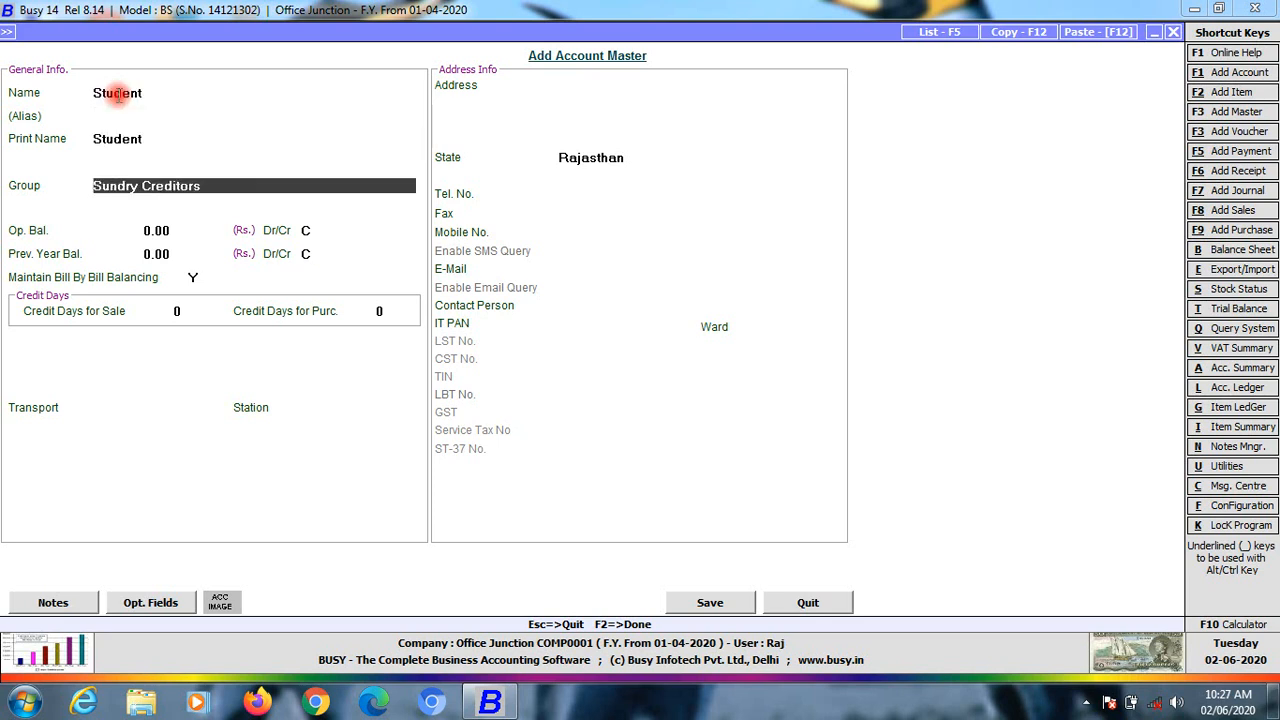
Place Student under Sundry Debtors with bill-by-bill balancing set to N and save
key(Return)
key(Up)
text(sun)
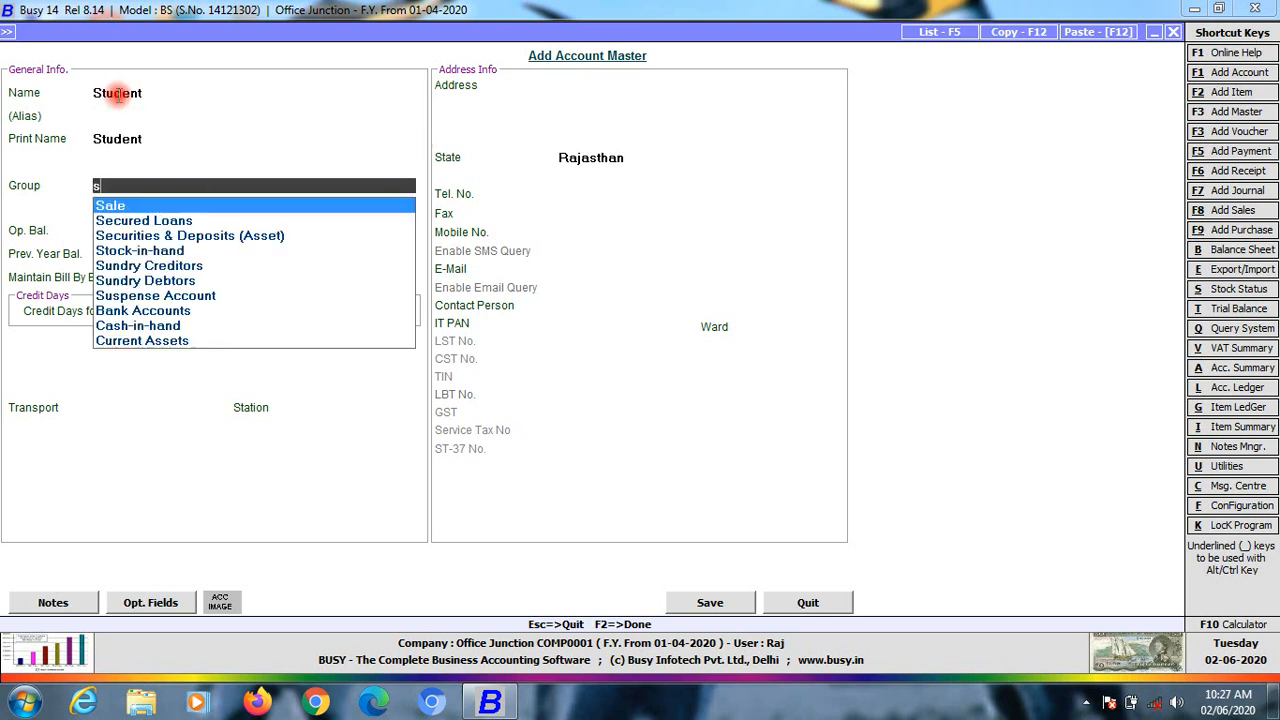
key(Down)
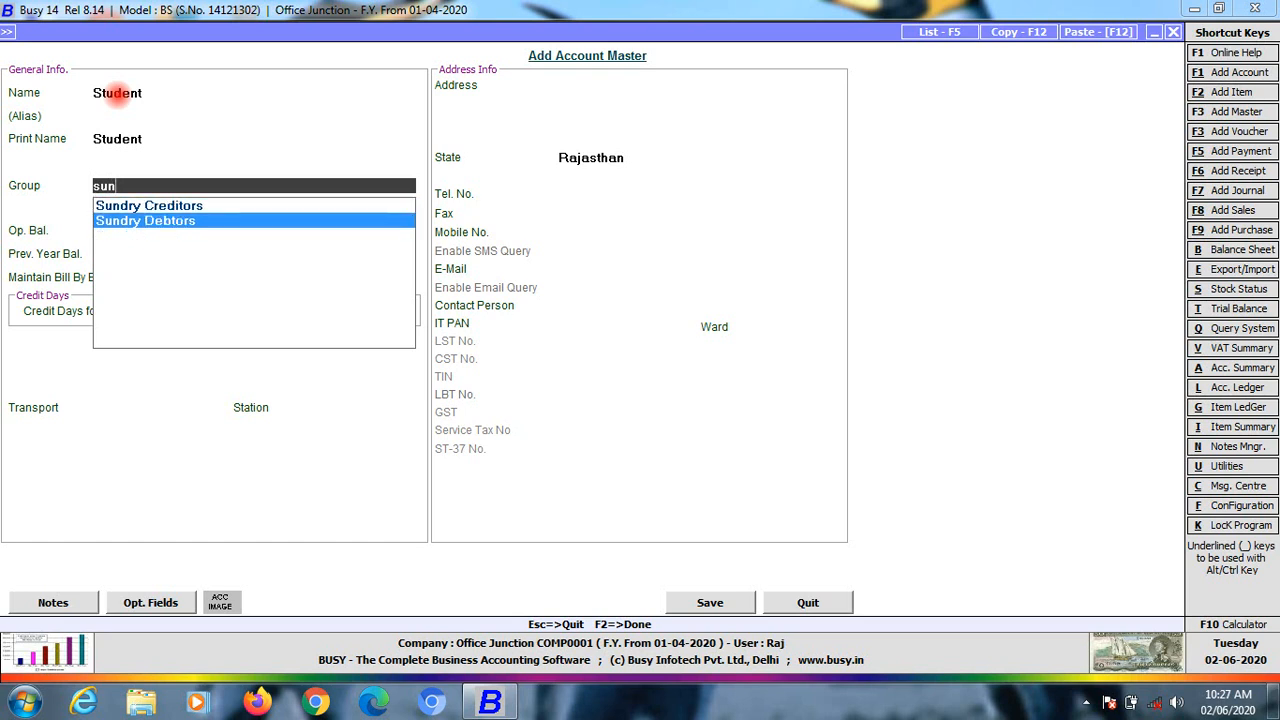
key(Return)
key(Return)
key(Return)
key(Return)
key(Return)
text(n)
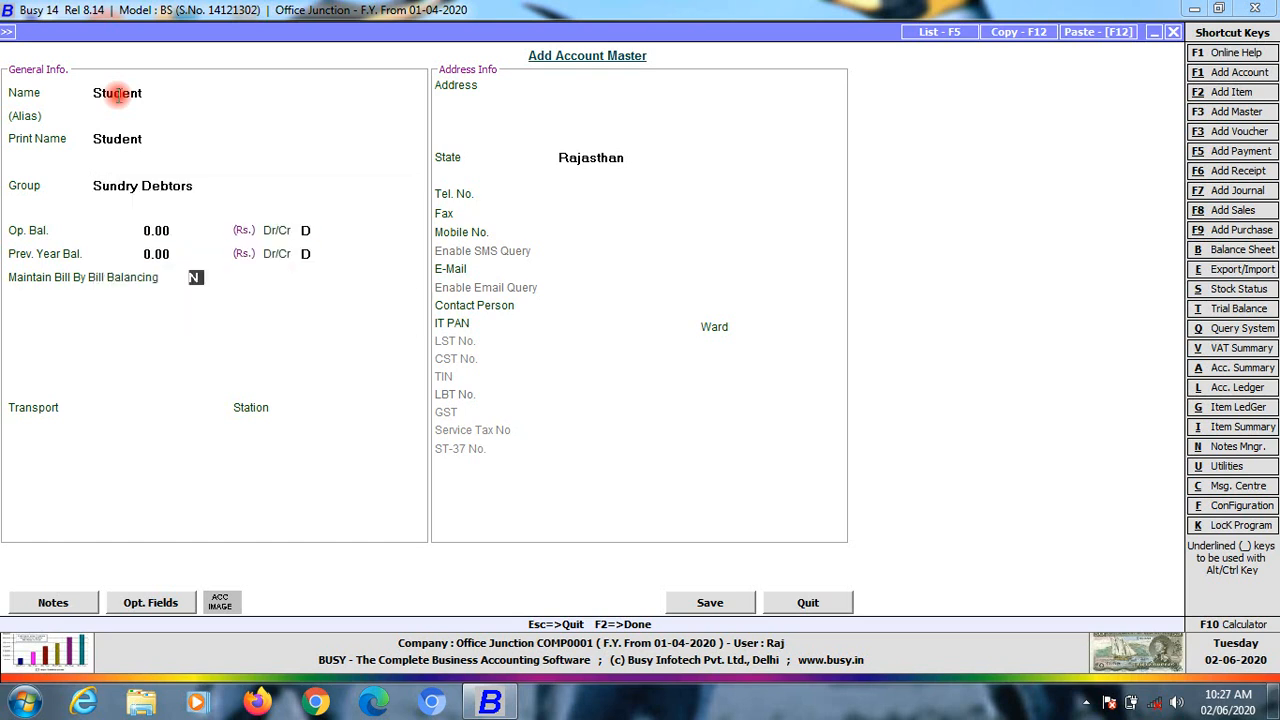
key(Return)
key(Return)
key(Return)
key(Return)
key(Return)
key(Return)
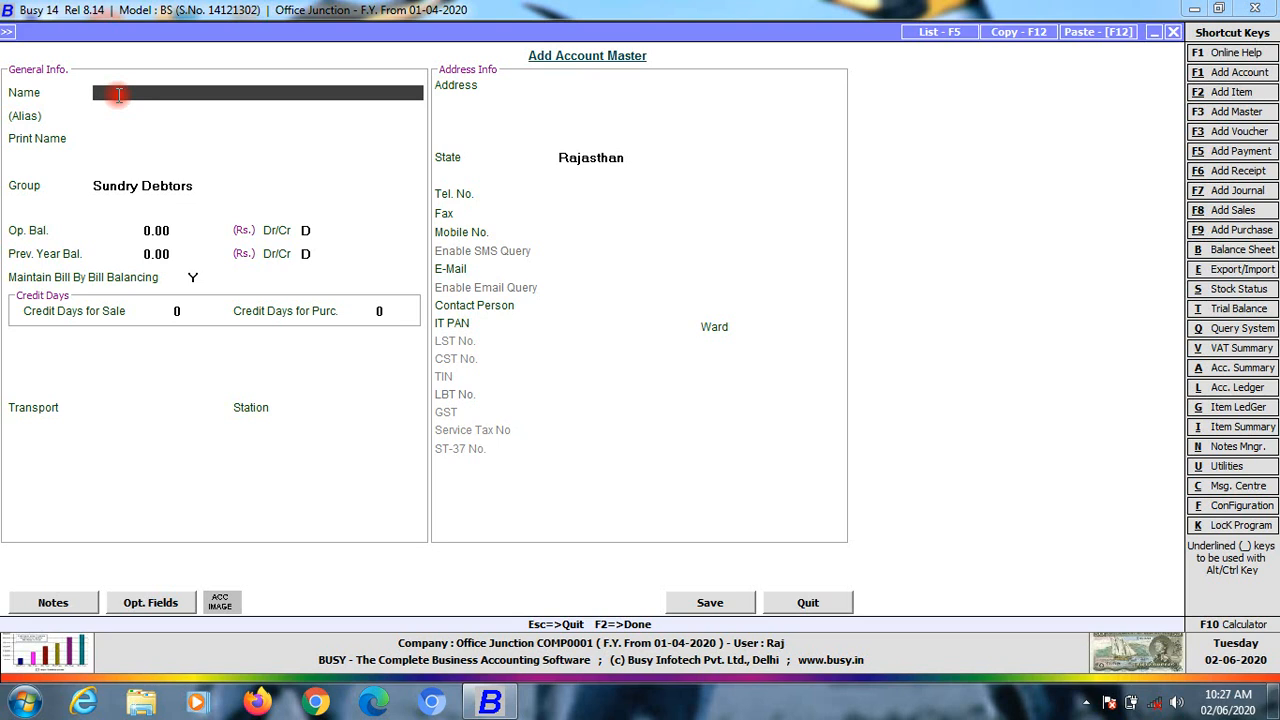
Create a Bank Pnb account under Bank Accounts and save it
text(Ram)
key(BackSpace)
key(BackSpace)
key(BackSpace)
text(bank pnb)
key(Return)
key(Return)
key(Return)
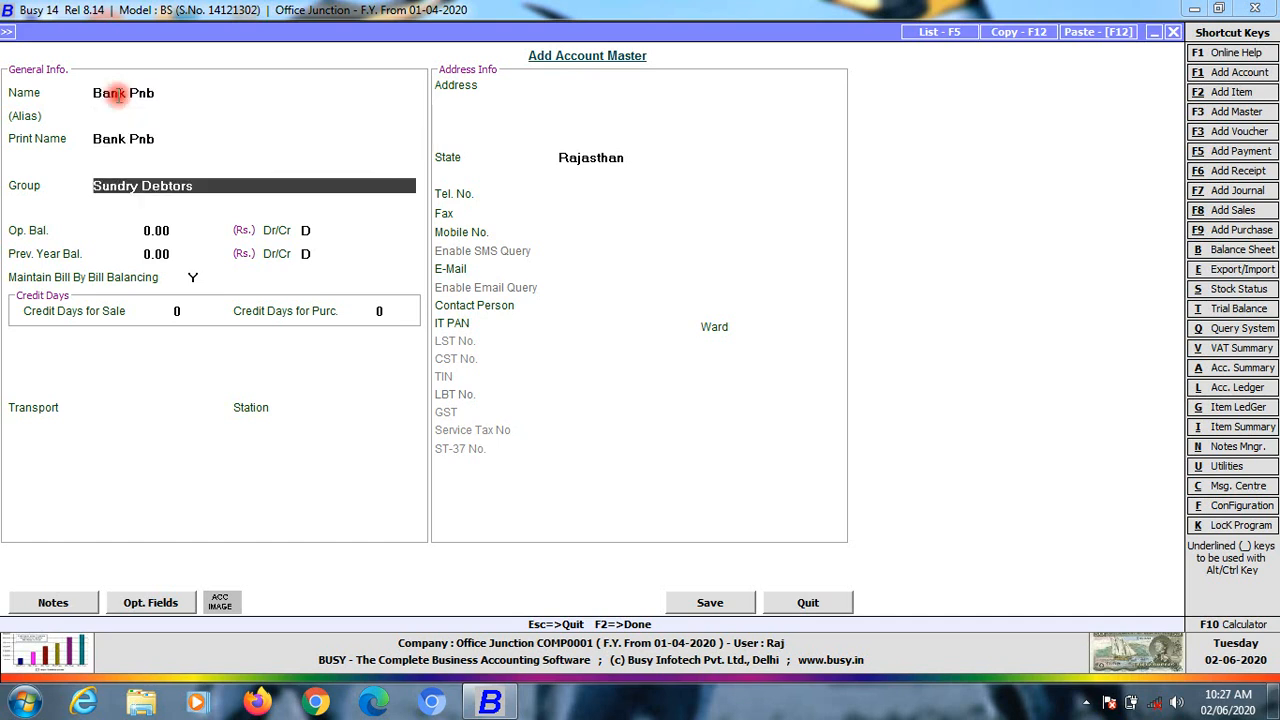
text(b)
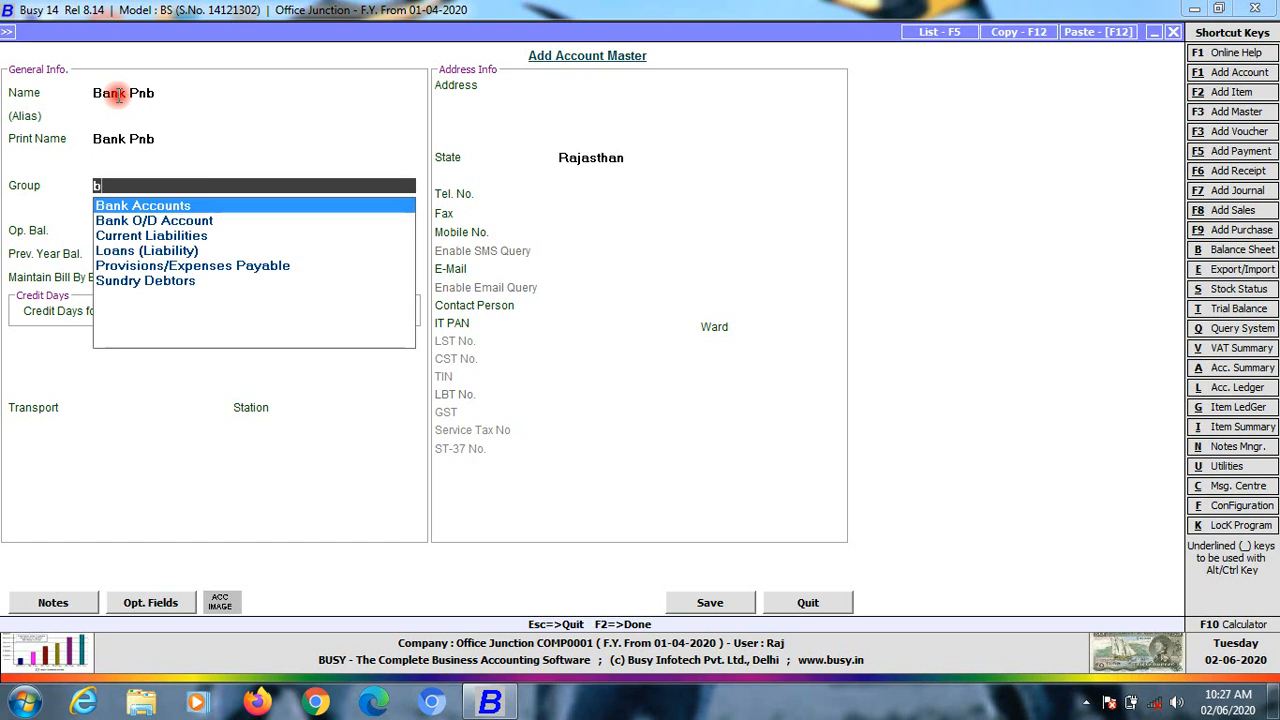
key(Return)
key(Return)
key(F2)
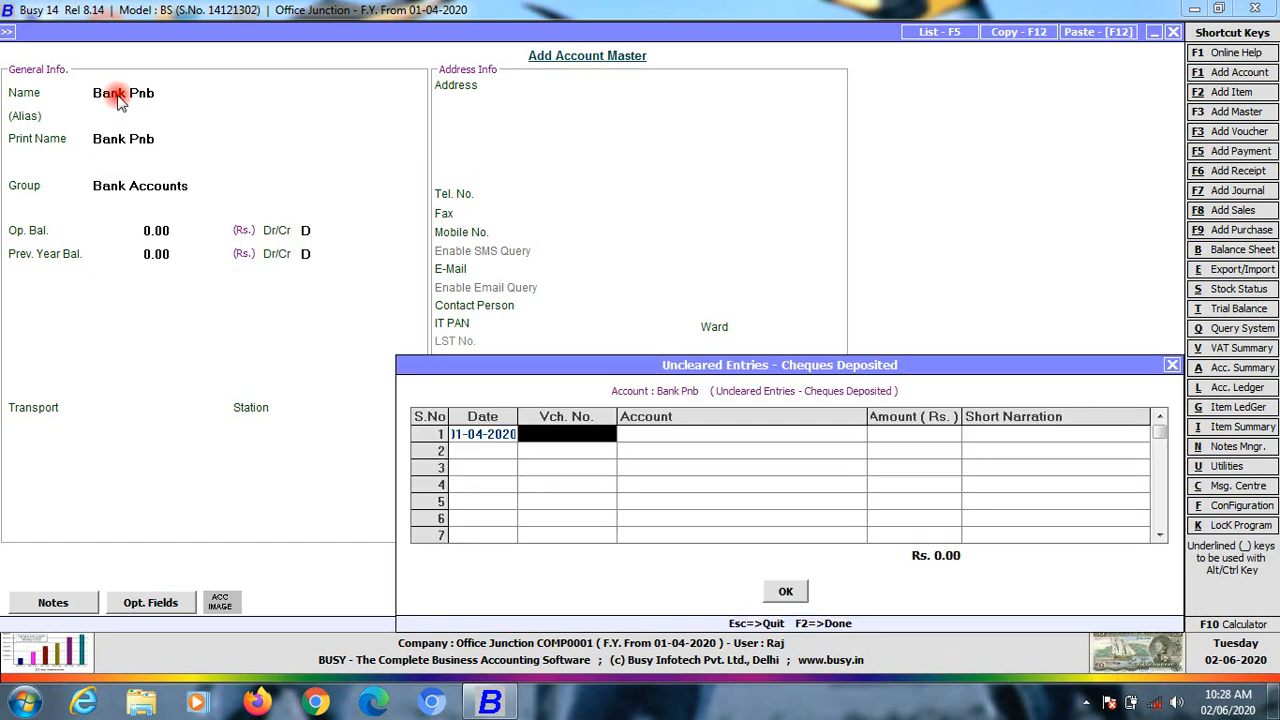
Clear the uncleared-entries rows and confirm no deposited or issued cheques
right_click(430, 434)
click(470, 441)
click(772, 595)
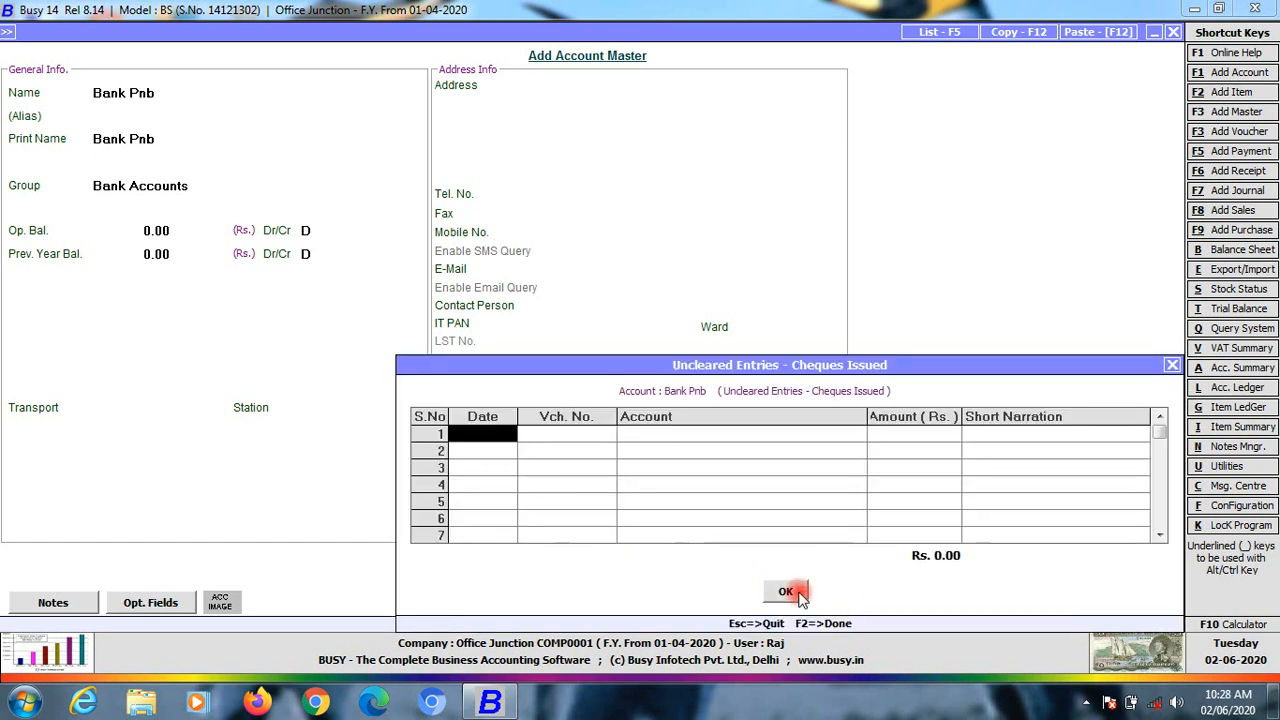
click(795, 594)
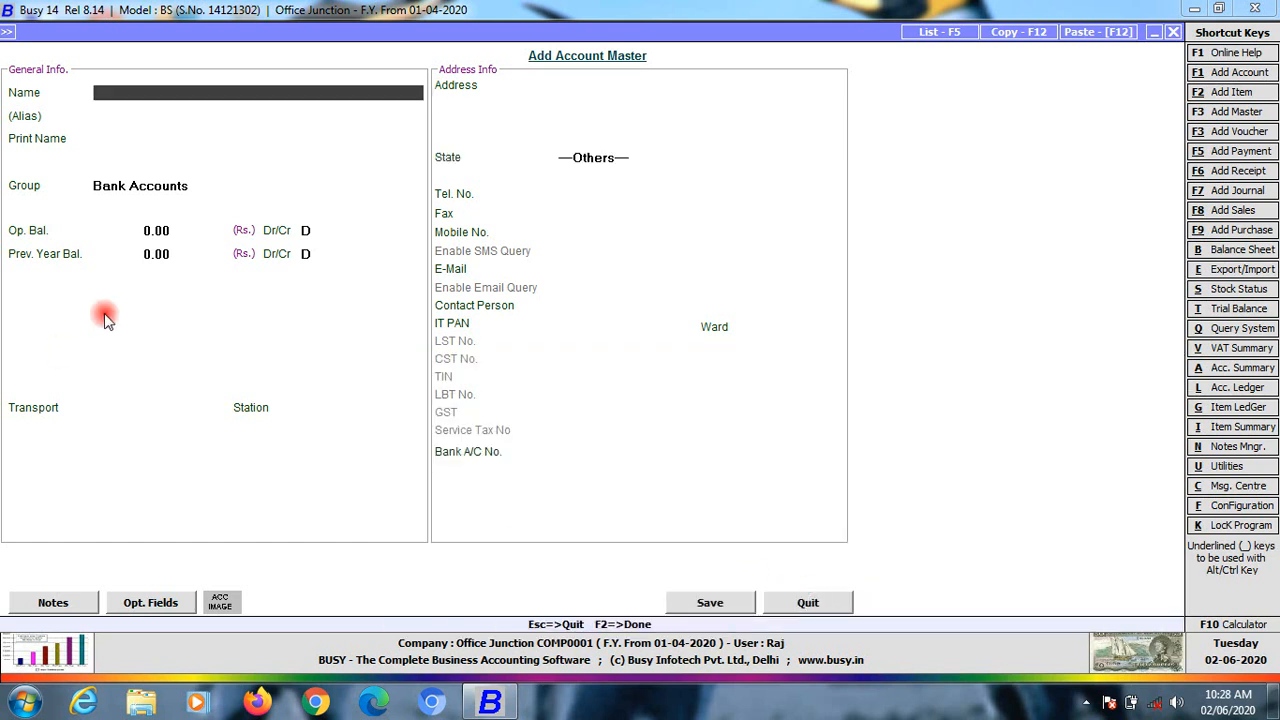
Enter Obc Bank (od) as the next account name
text(pnvb)
key(BackSpace)
key(BackSpace)
key(BackSpace)
key(BackSpace)
text(obc)
text( ban)
text(k)
text( (ods)
key(BackSpace)
text())
key(Return)
key(Return)
key(Return)
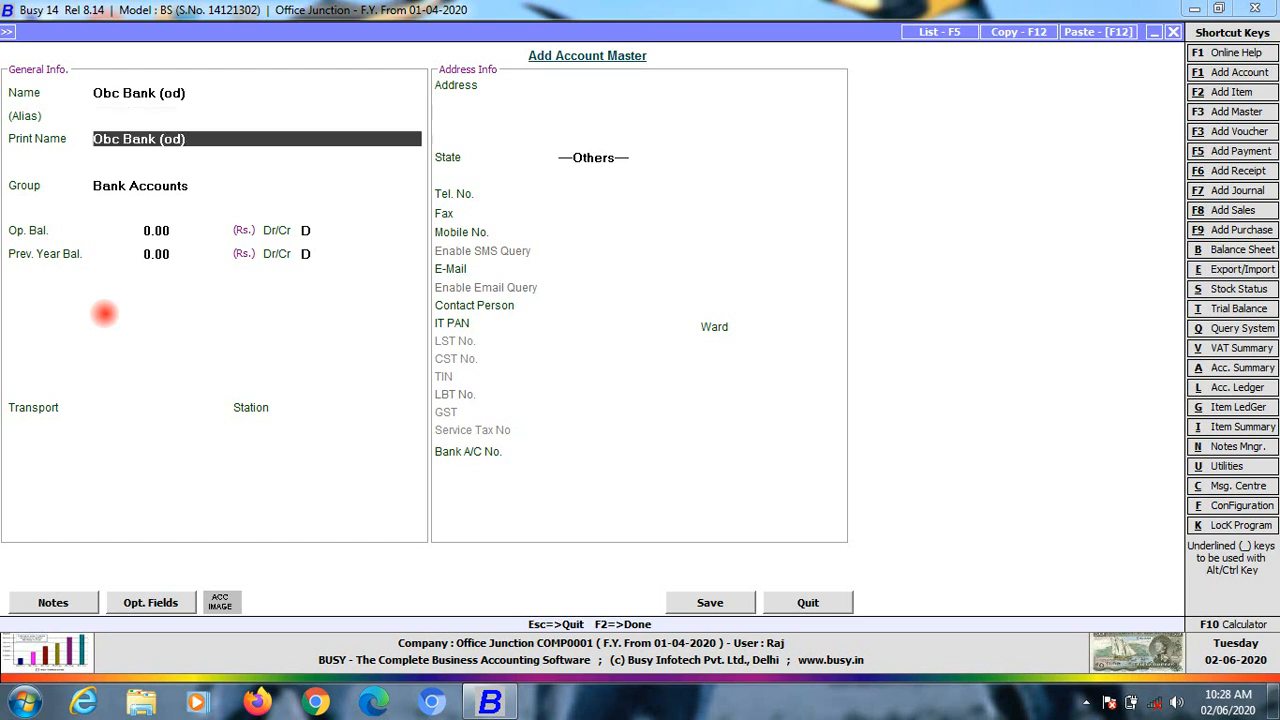
Put Obc Bank (od) under Bank O/D Account, save, and confirm both cheque dialogs
text(lo)
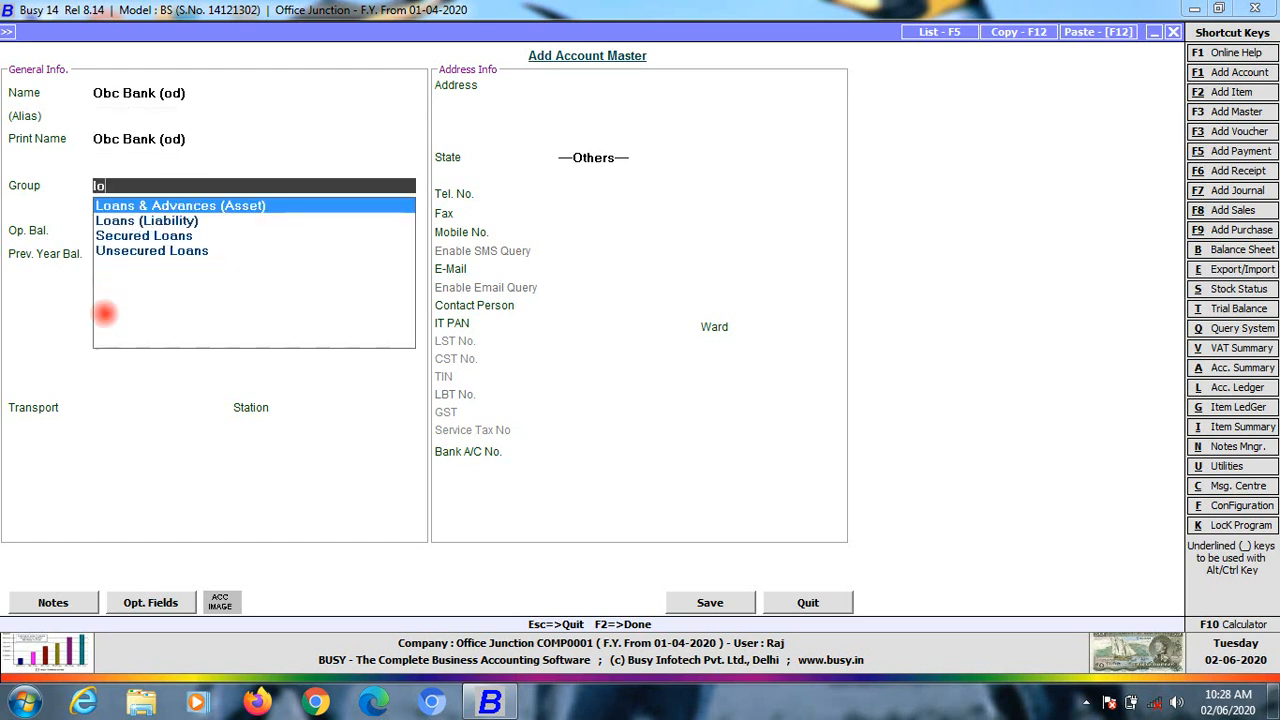
key(BackSpace)
key(BackSpace)
text(b)
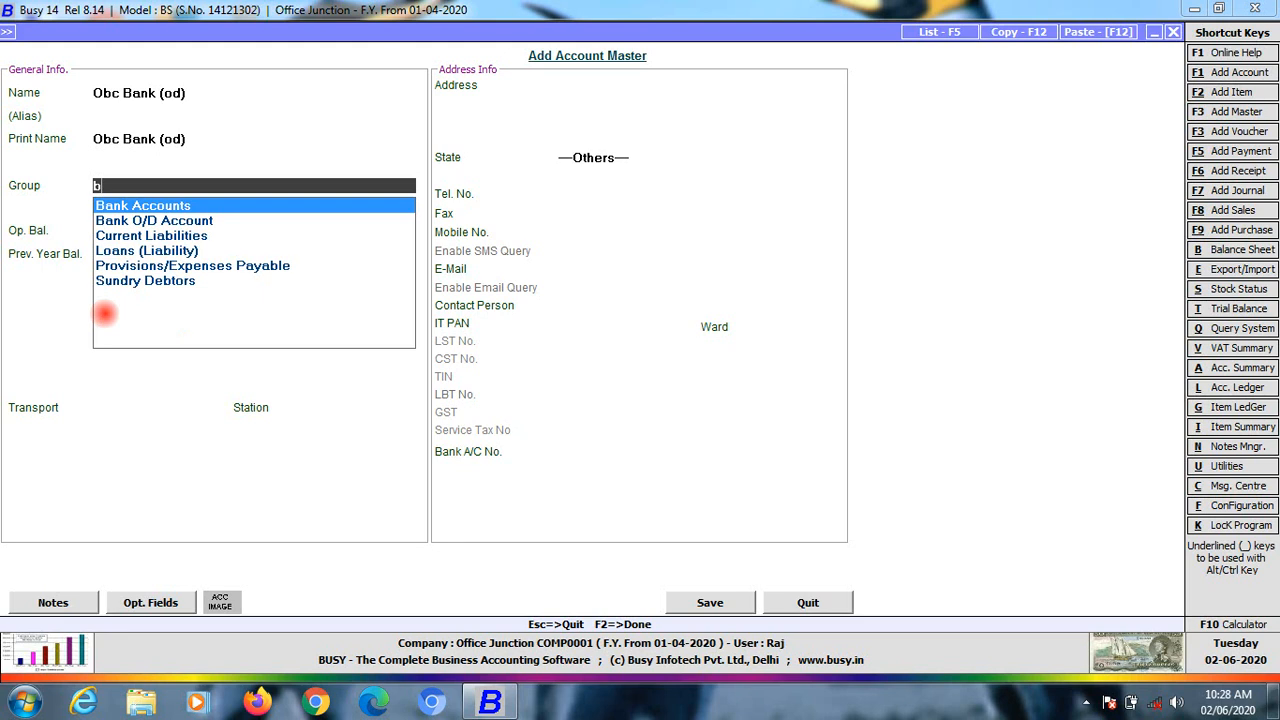
key(Down)
key(Return)
key(Return)
key(Return)
key(Return)
key(Return)
key(Return)
key(Return)
key(Return)
key(Return)
key(Return)
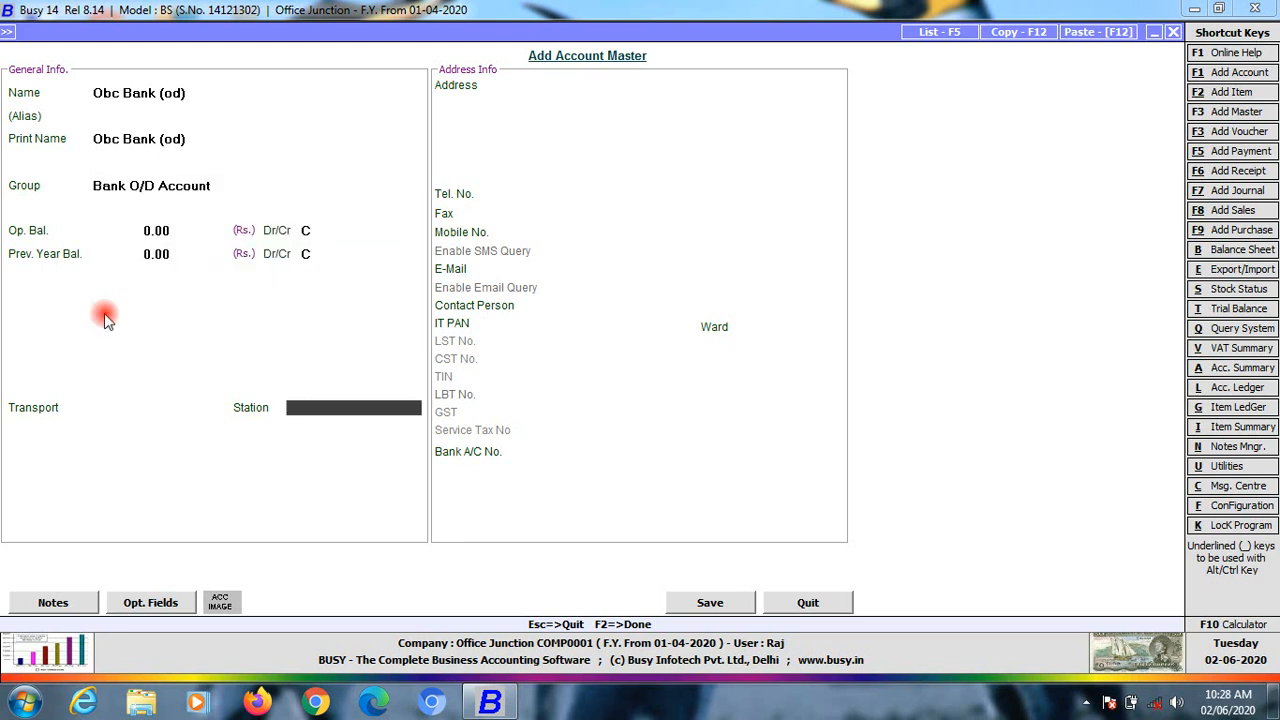
key(Return)
key(Return)
key(Return)
key(Return)
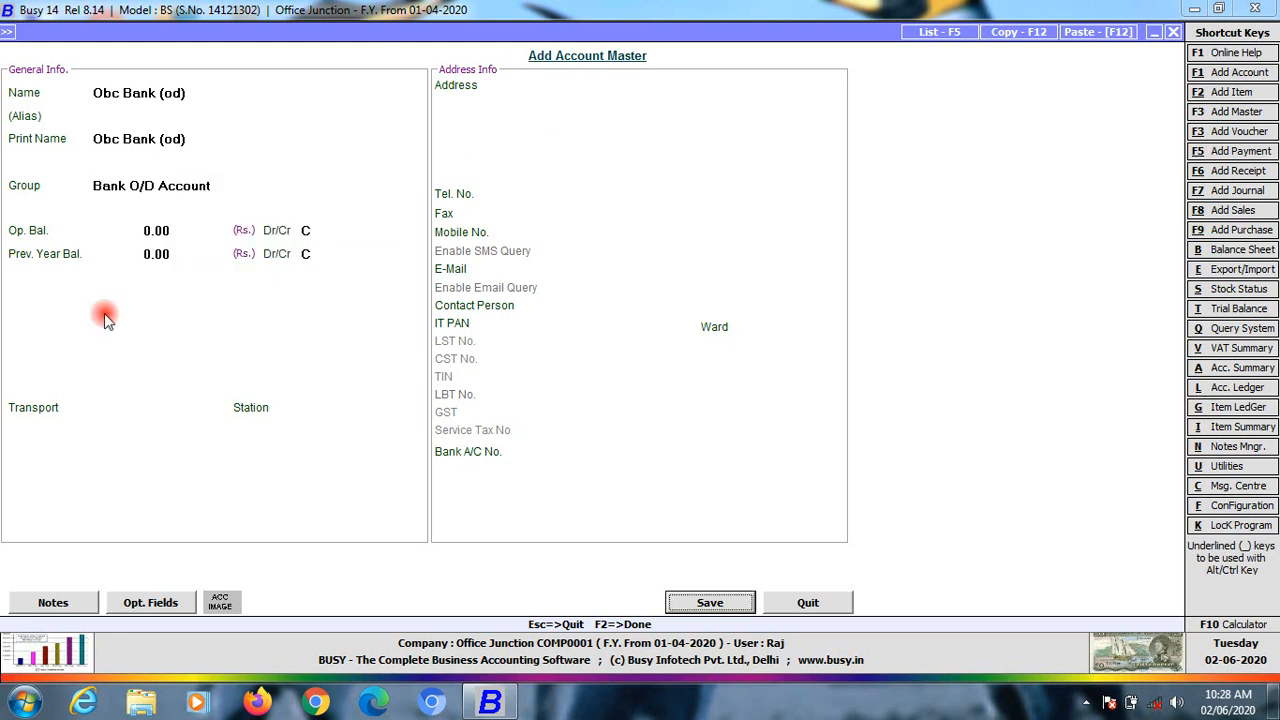
key(Return)
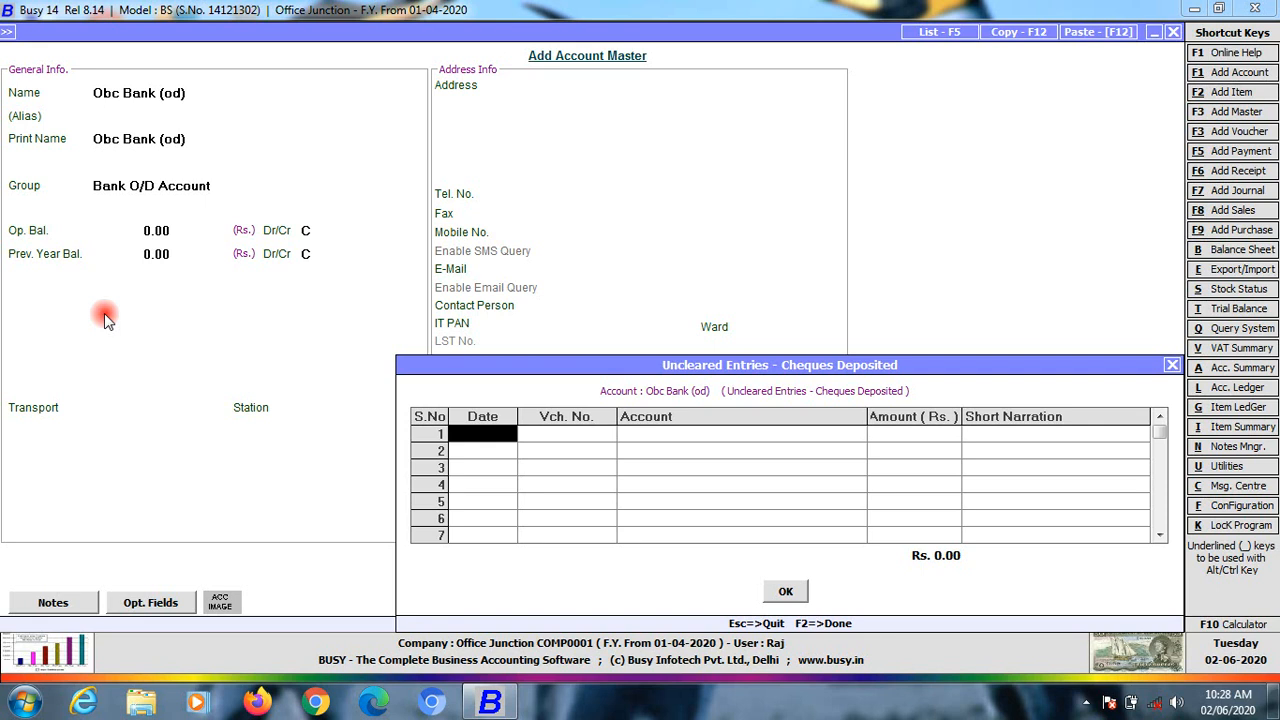
click(797, 596)
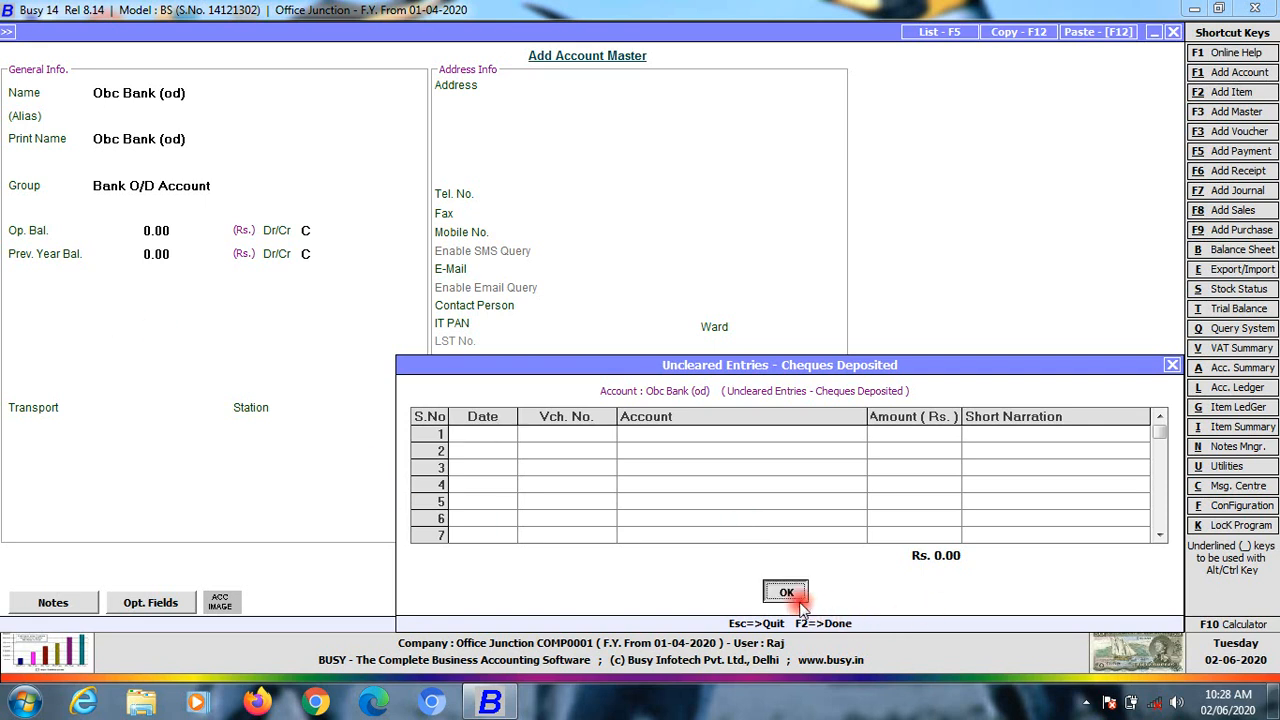
click(786, 592)
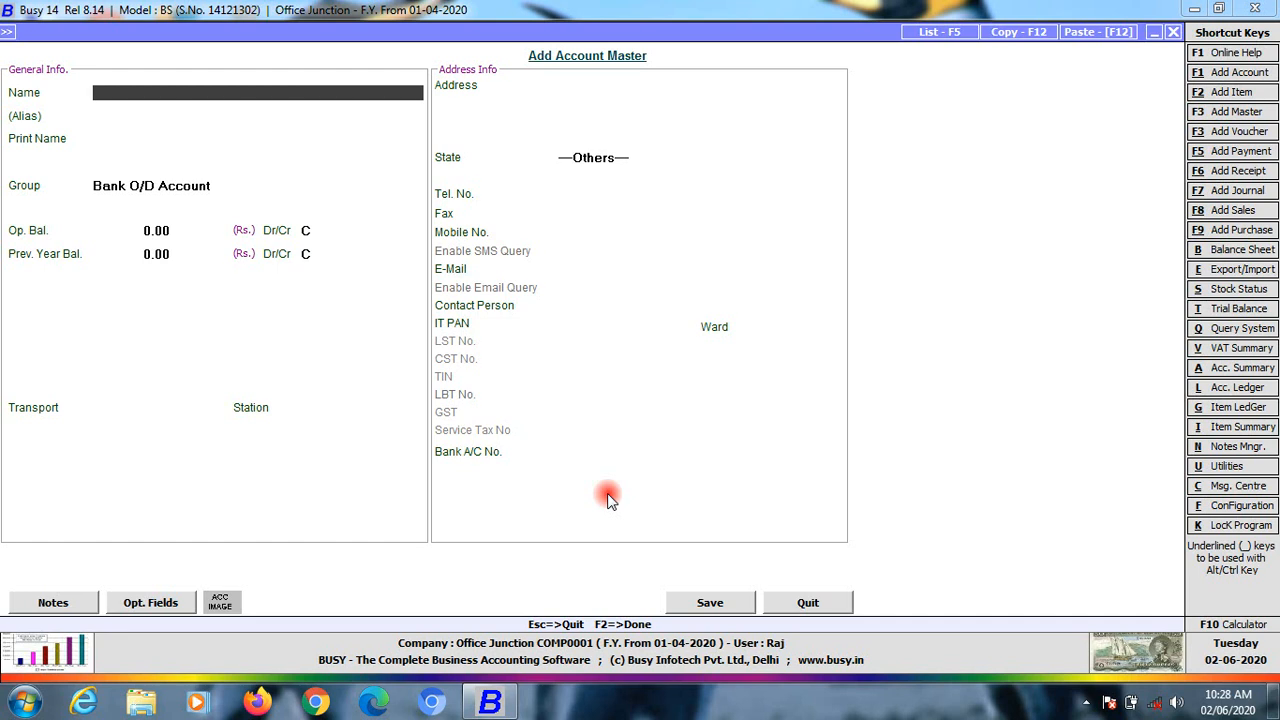
Create a Loan 1 account under Loans (Liability) and save it
text(Loan 1)
key(Return)
key(Return)
key(Return)
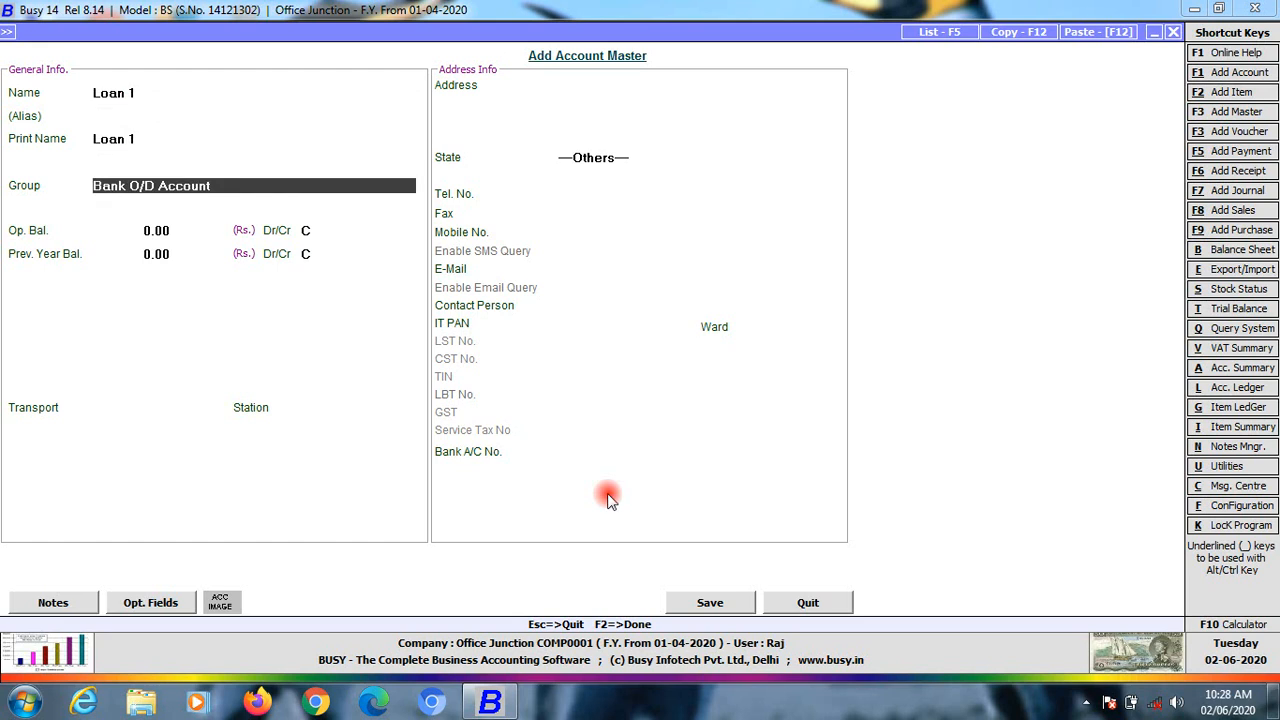
text(lo)
key(Down)
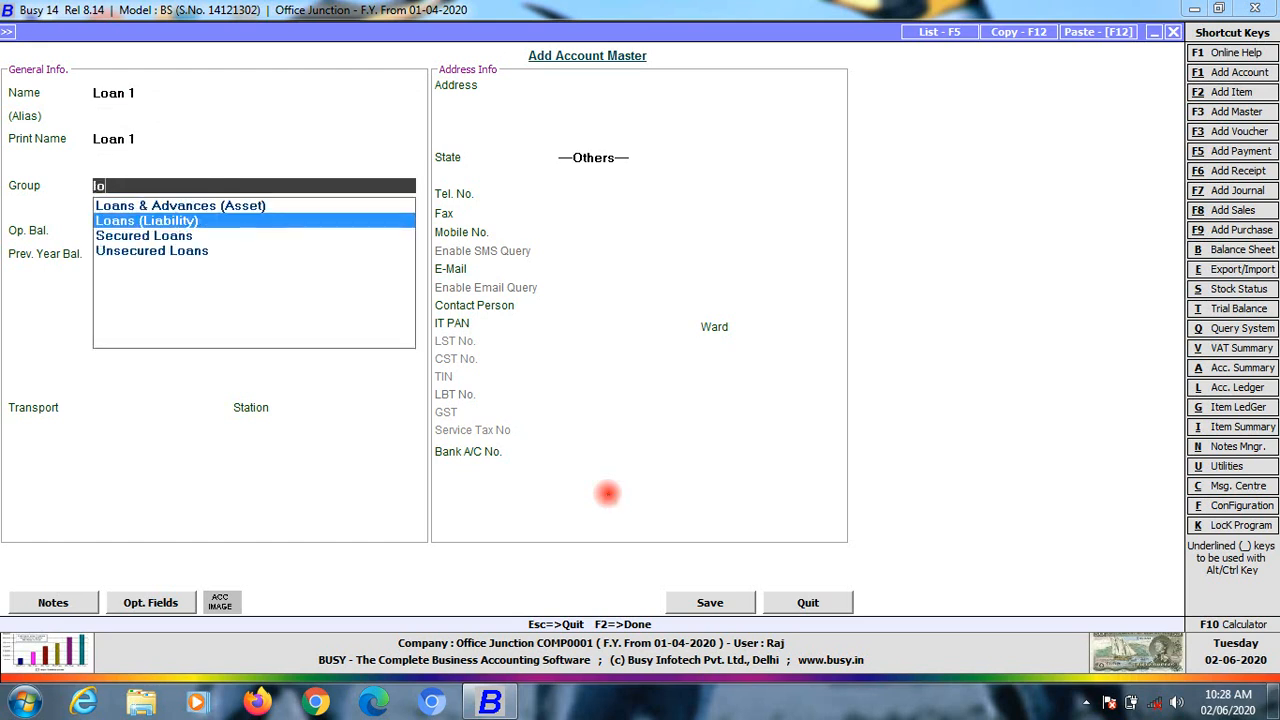
key(Return)
key(Return)
key(Return)
key(Return)
key(Return)
key(Return)
key(Return)
key(Return)
key(Return)
key(Return)
key(Return)
key(Return)
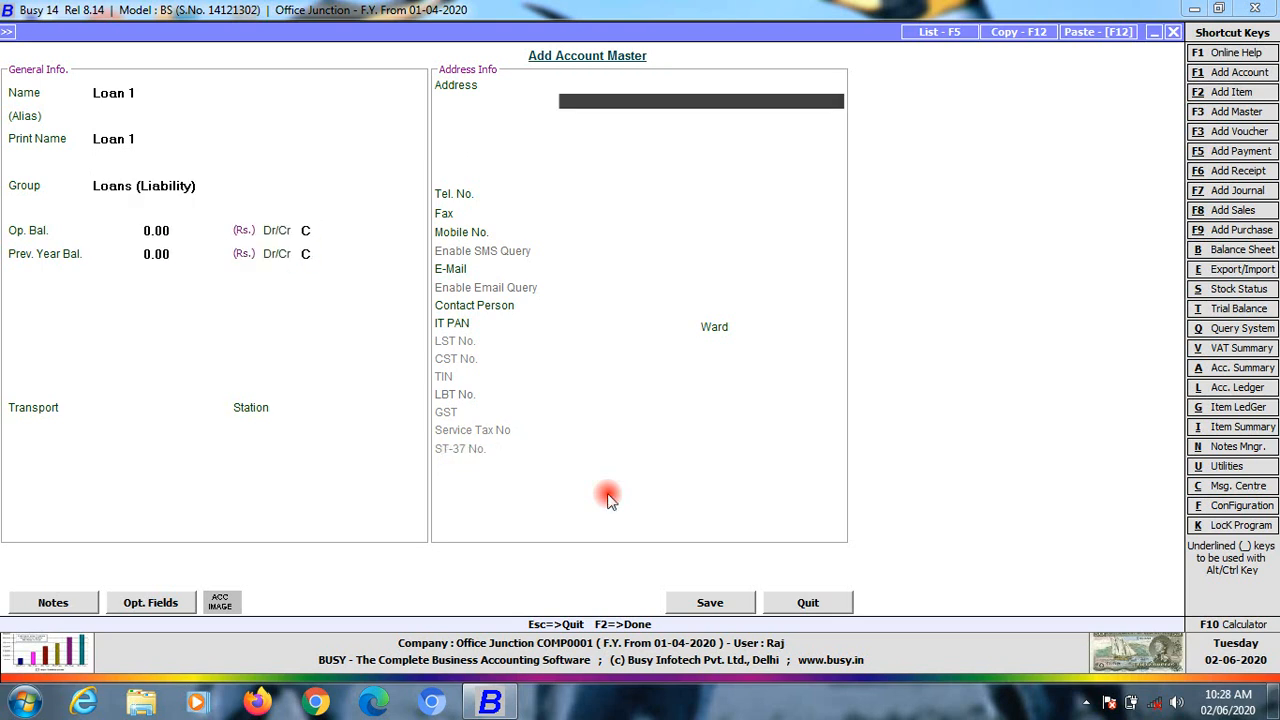
key(Return)
key(Return)
key(Return)
key(Return)
key(Return)
key(Return)
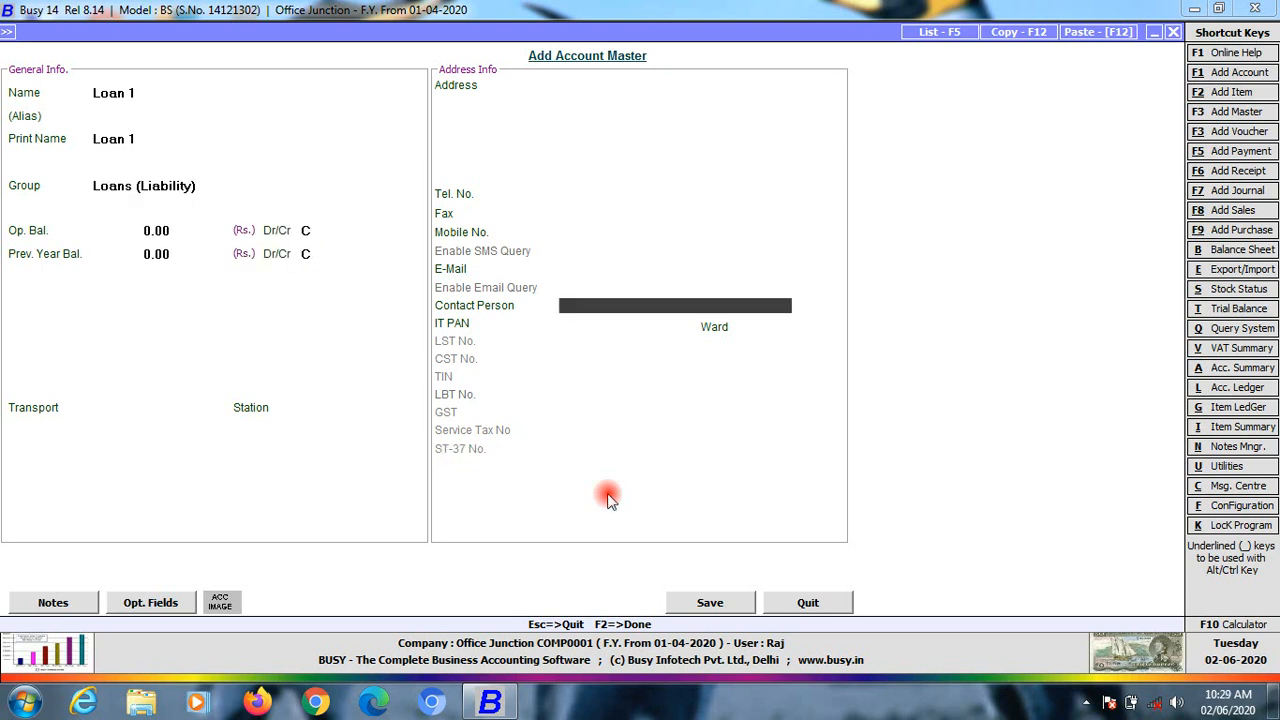
key(Return)
key(Return)
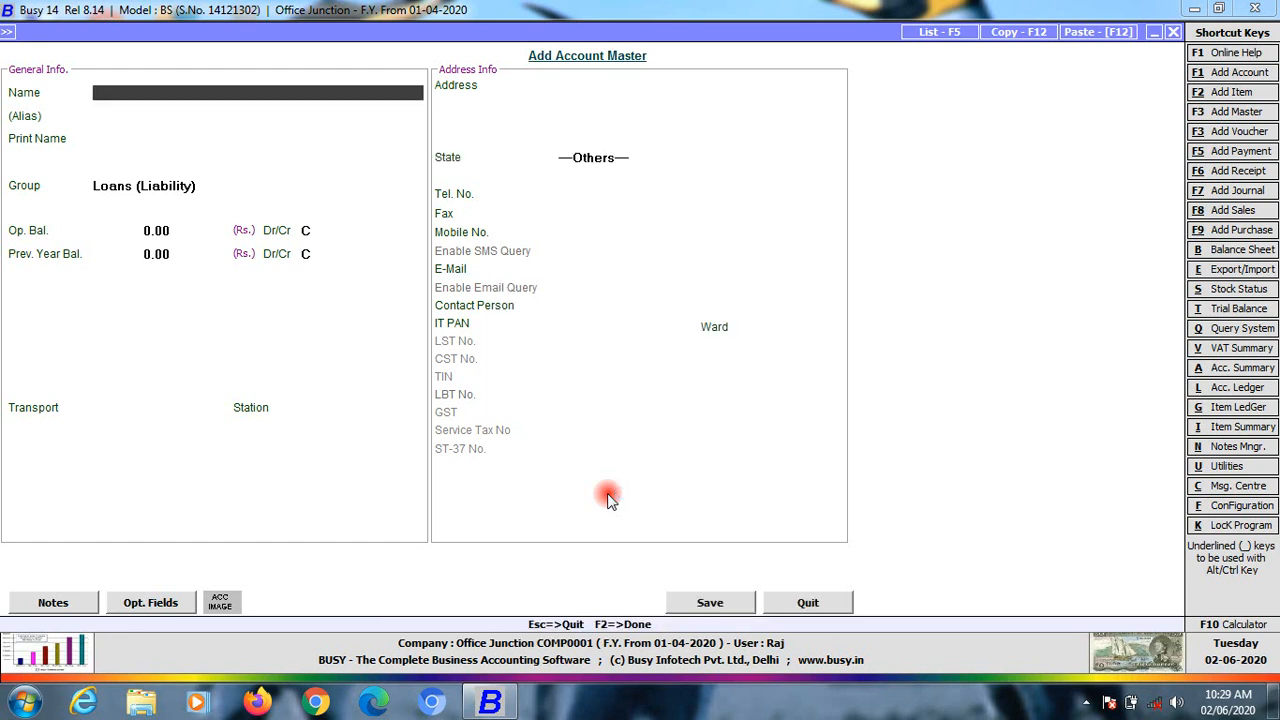
Create a Bank Loan account under Secured Loans with bill-by-bill balancing set to N
text(bank loan)
key(Return)
key(Return)
key(Up)
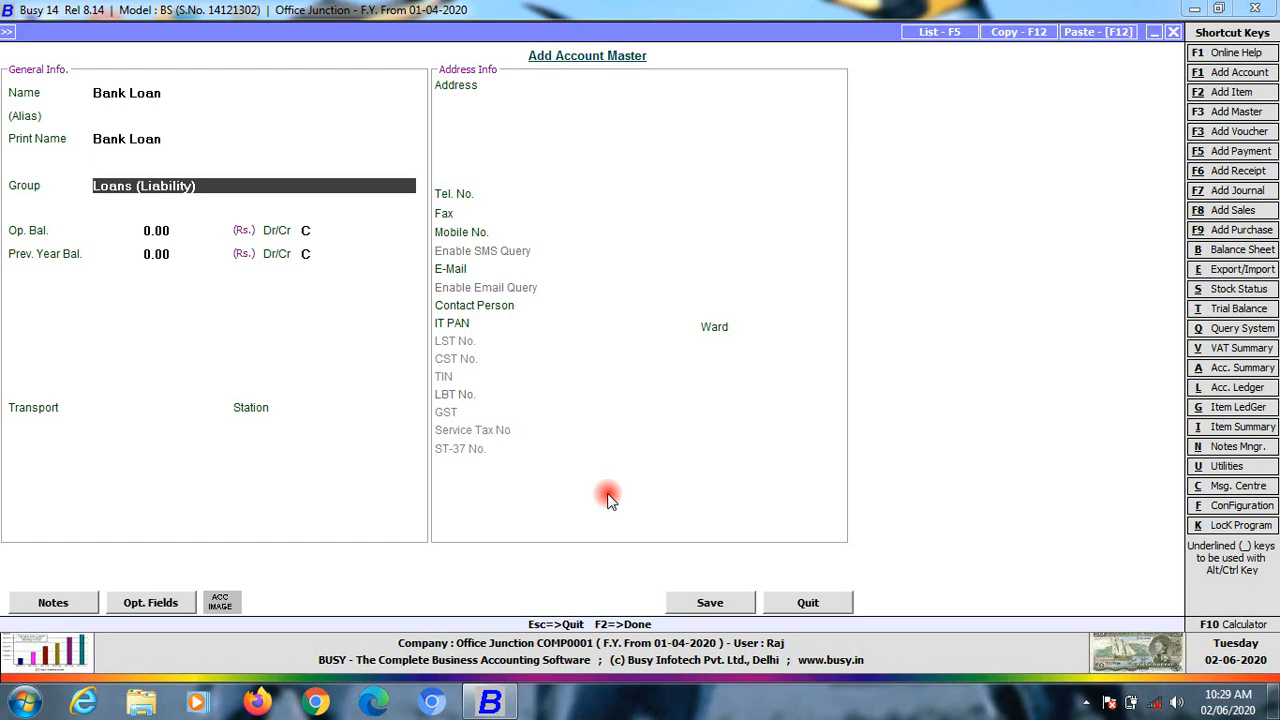
text(sec)
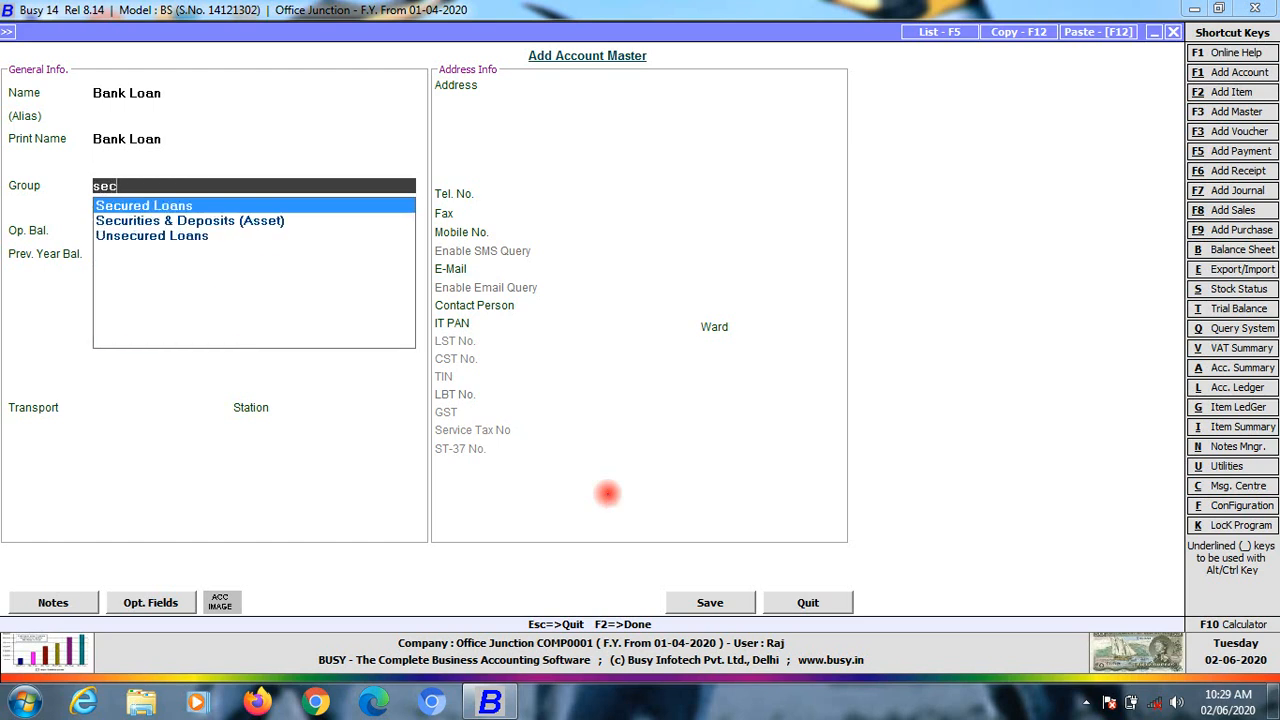
key(Return)
key(Return)
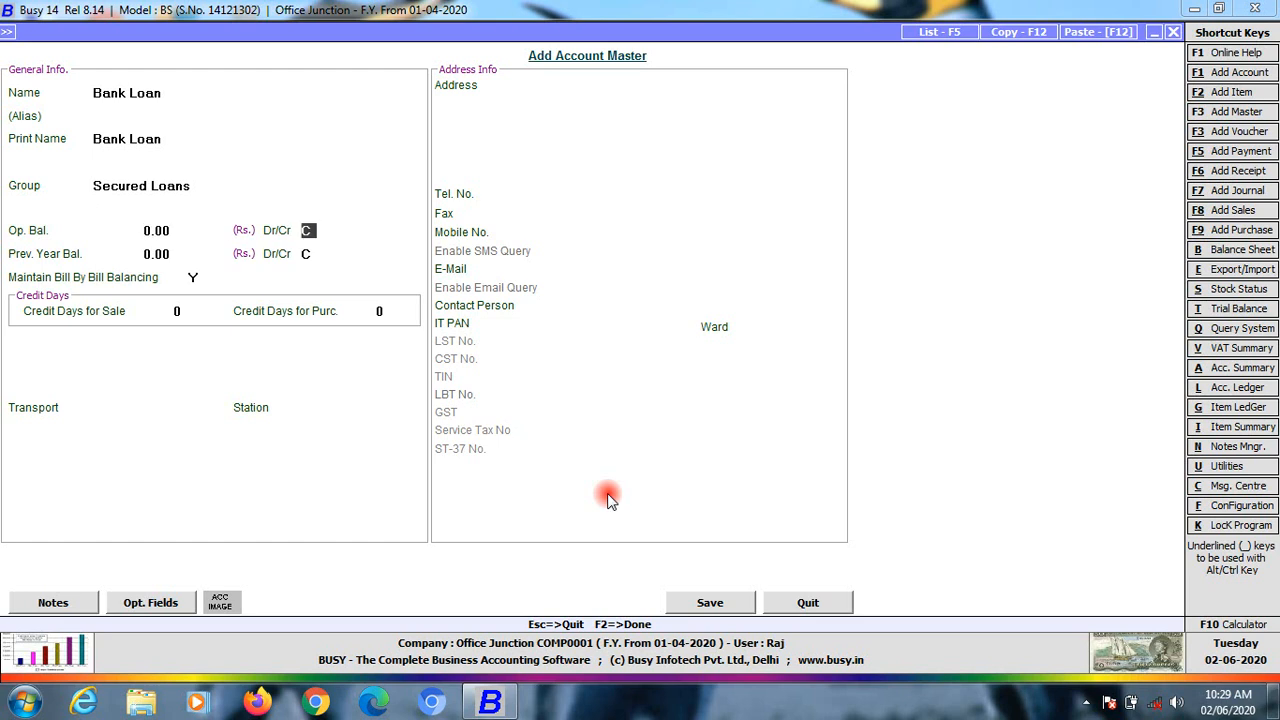
key(Return)
key(Return)
key(Return)
key(n)
key(Return)
key(Return)
key(Return)
key(Return)
key(F2)
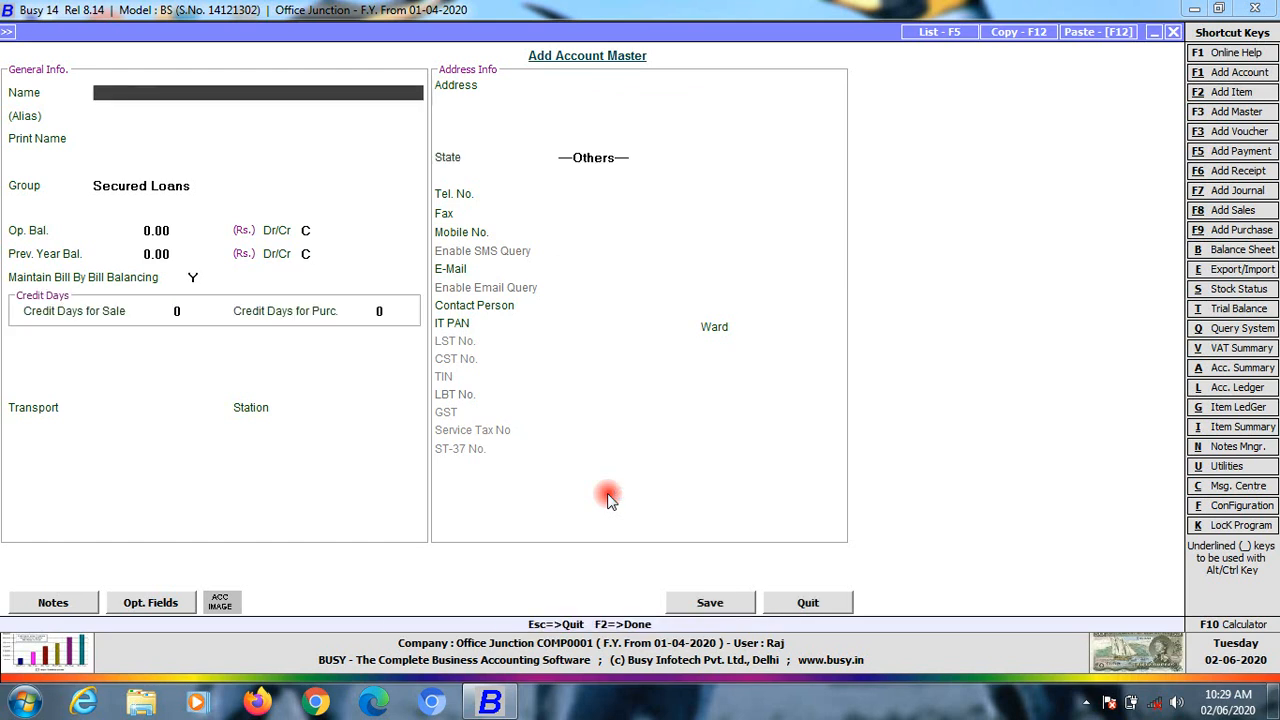
Enter Person Unsecured under Unsecured Loans with bill-by-bill balancing set to N
text(B)
key(BackSpace)
text(Pere)
key(BackSpace)
text(son unsecured)
key(Return)
key(Return)
key(Return)
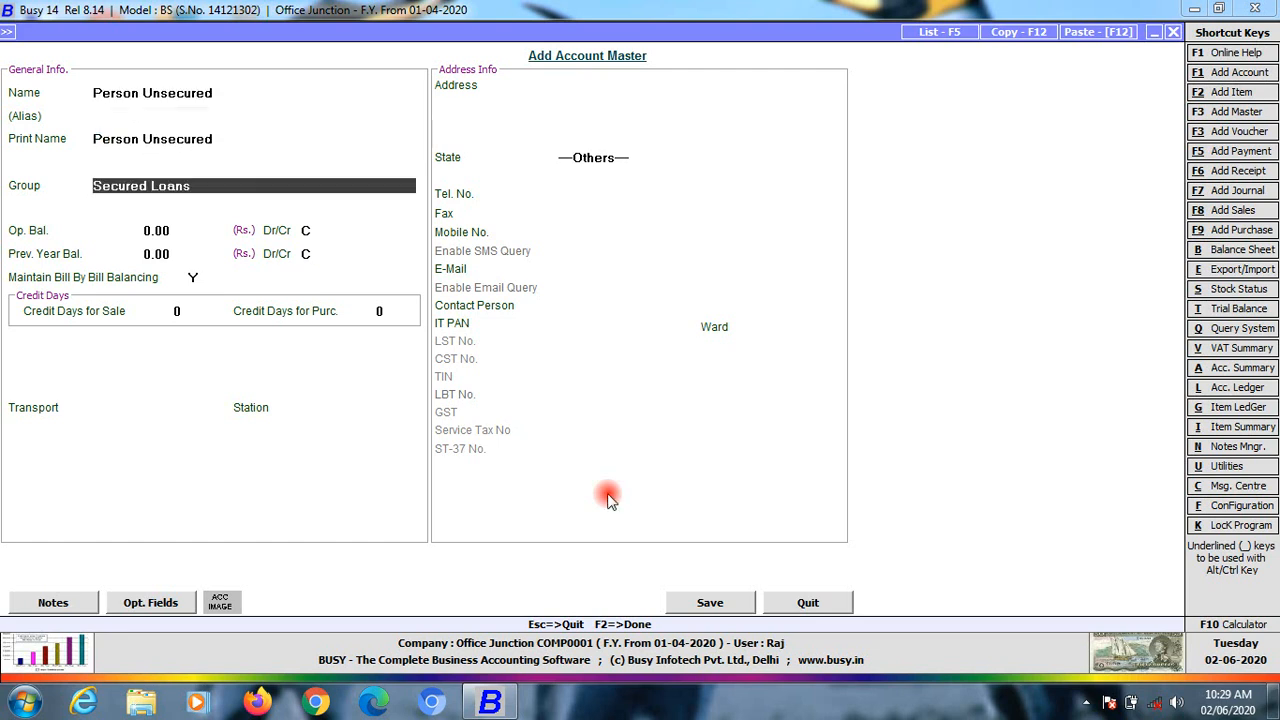
text(u)
key(Return)
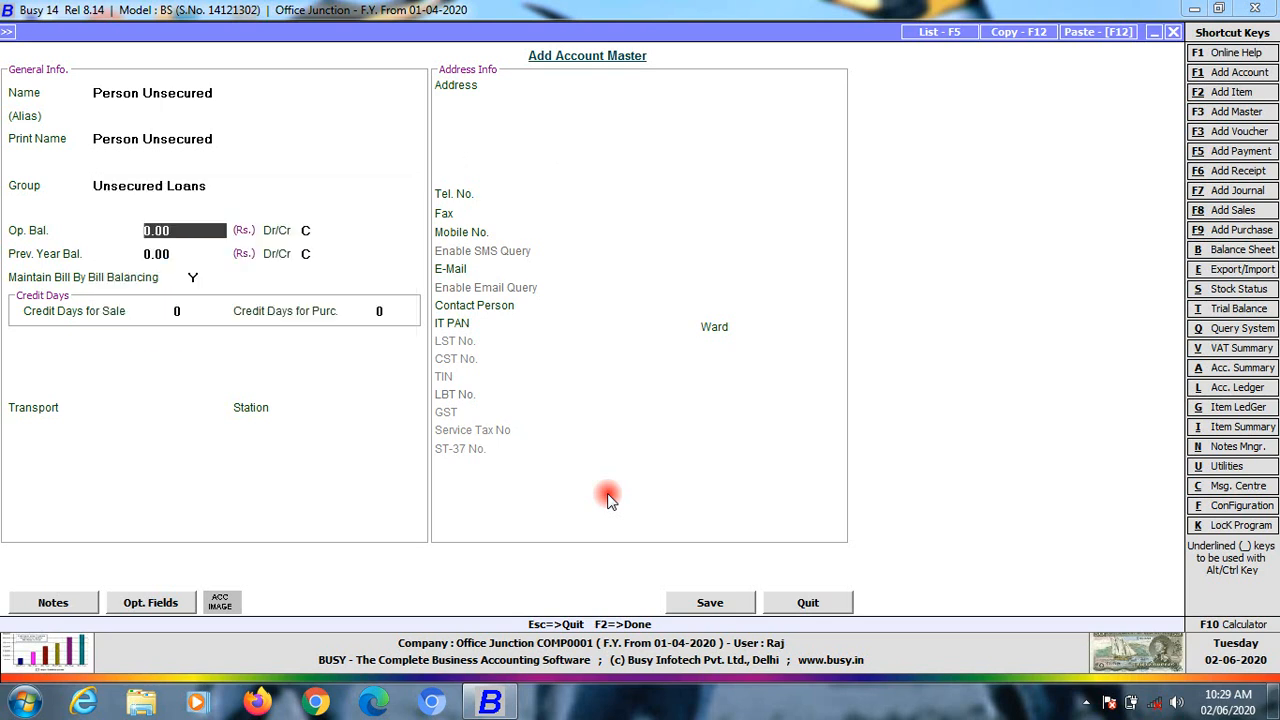
key(Return)
key(Return)
key(Return)
key(Return)
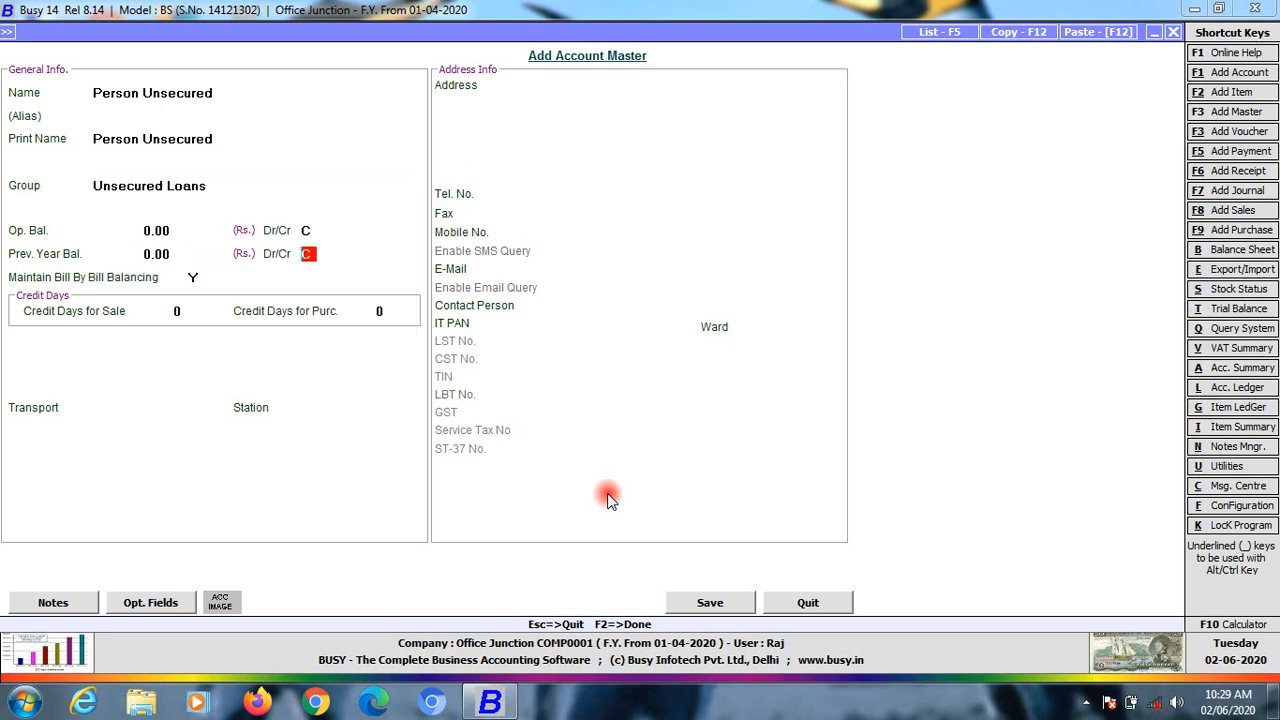
key(n)
key(Return)
key(Return)
key(Return)
key(Return)
key(Return)
key(Return)
key(Return)
key(Return)
key(Return)
key(Return)
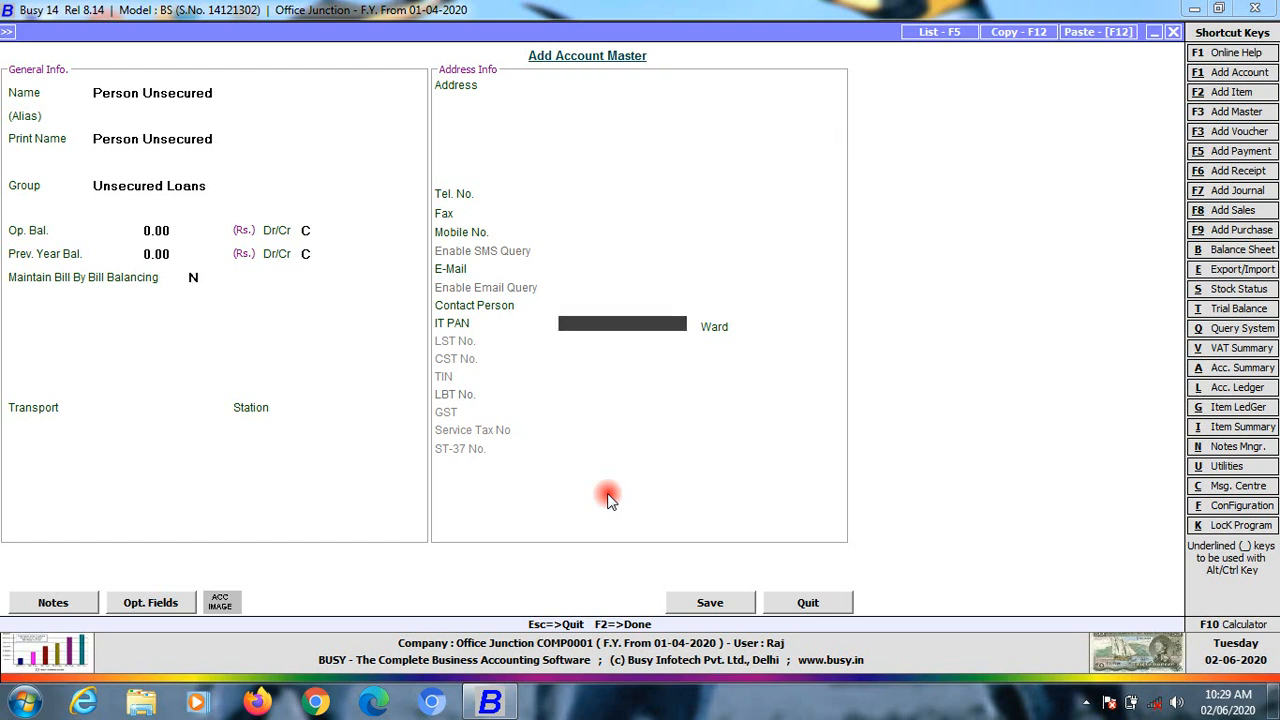
Append 'Loan' to make the name Person Unsecured Loan, save it, and exit the form
click(214, 94)
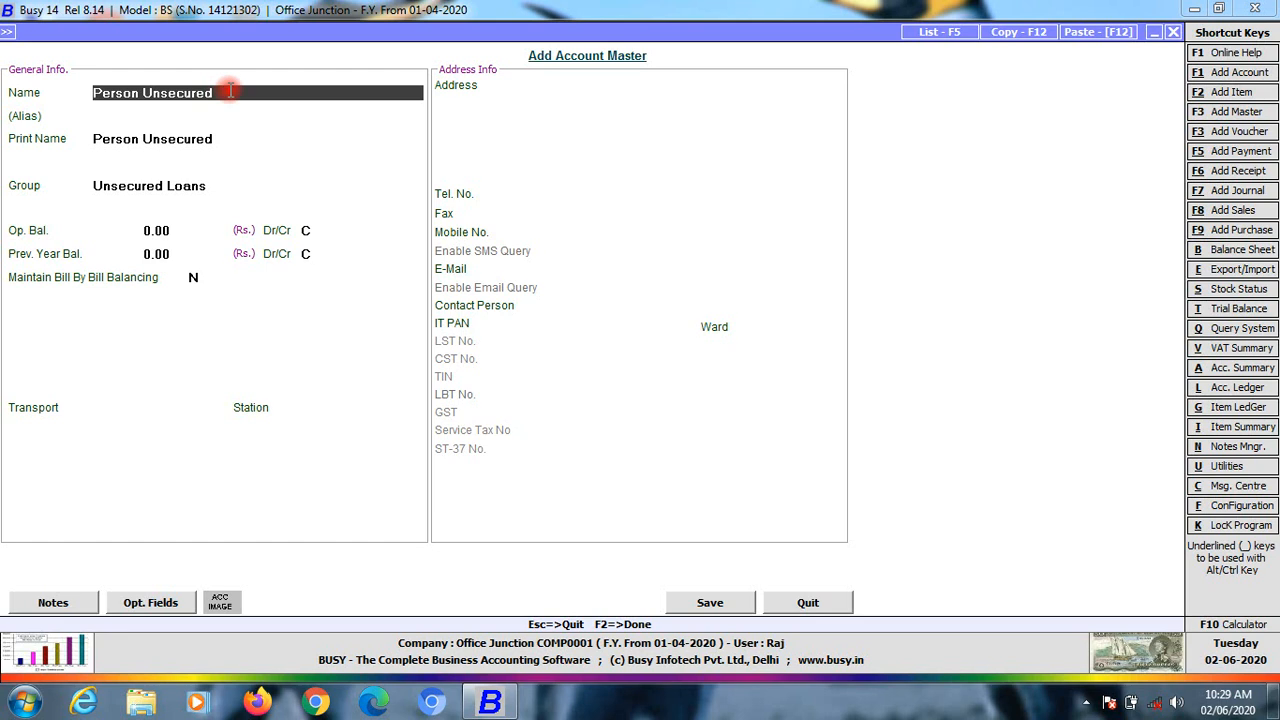
text(Loan)
key(Return)
key(Return)
key(Return)
key(Return)
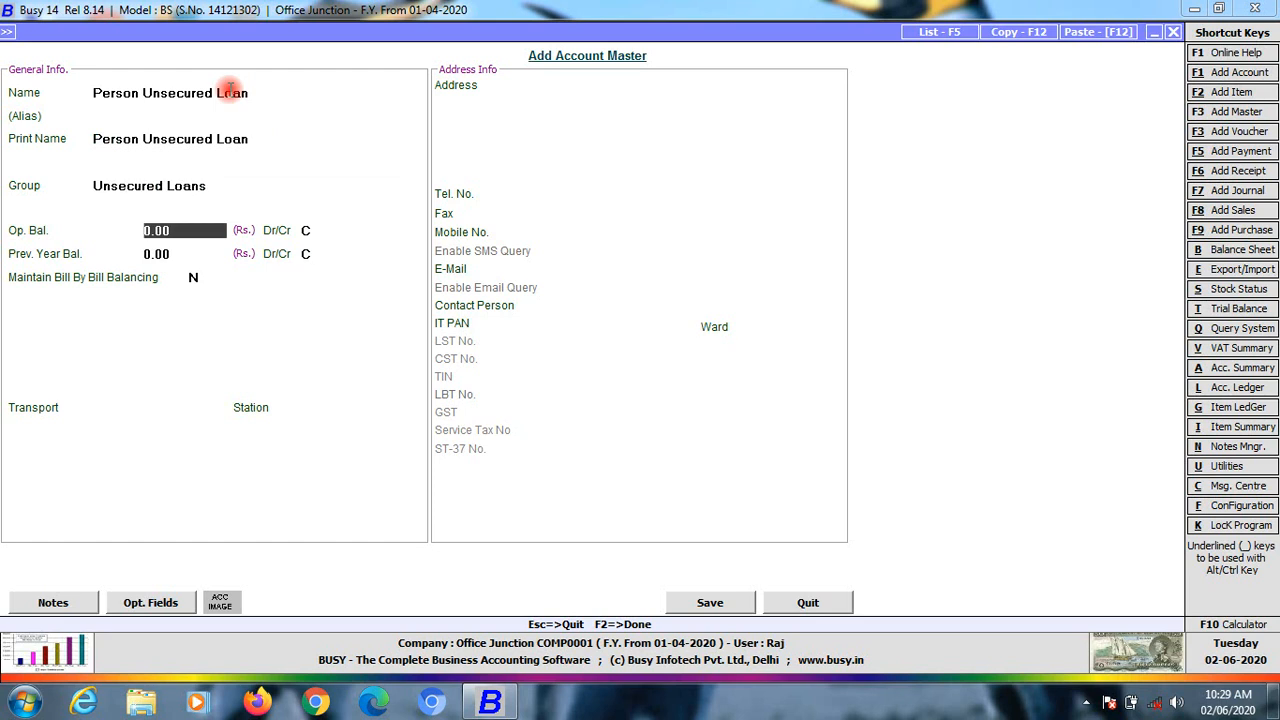
key(Return)
key(Return)
key(Return)
key(Return)
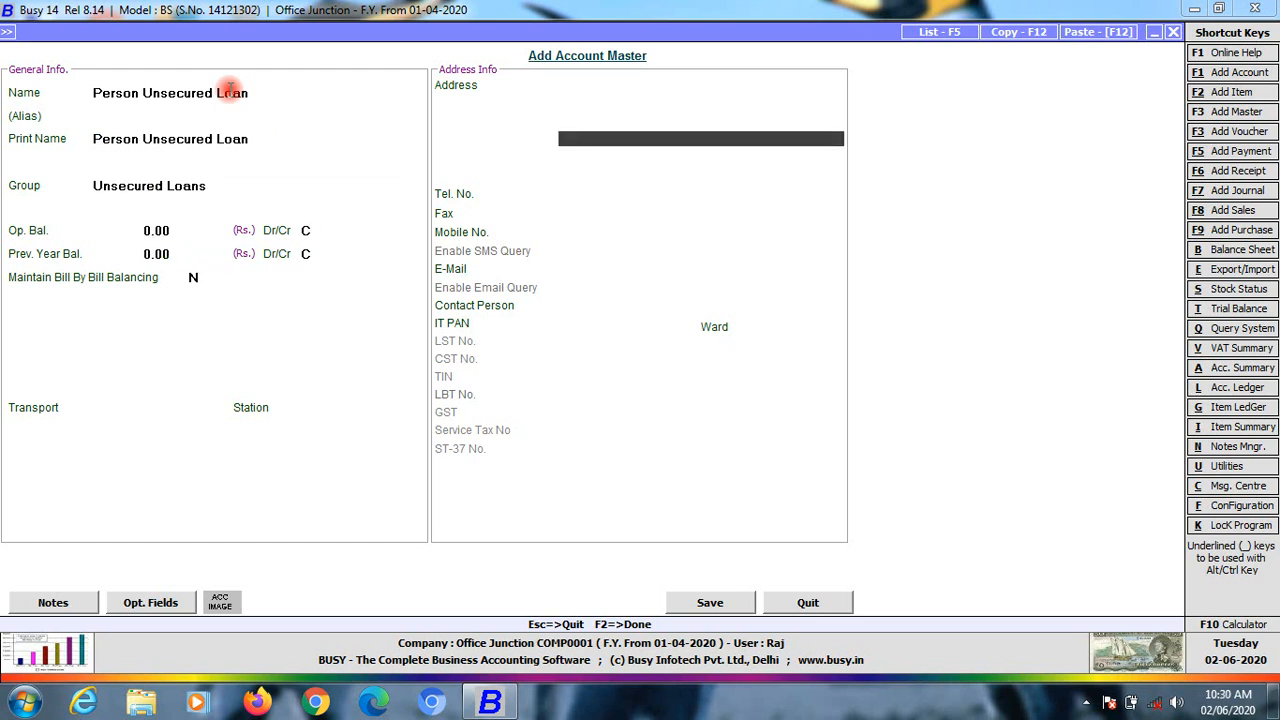
key(Return)
key(Return)
key(Return)
key(Return)
key(Return)
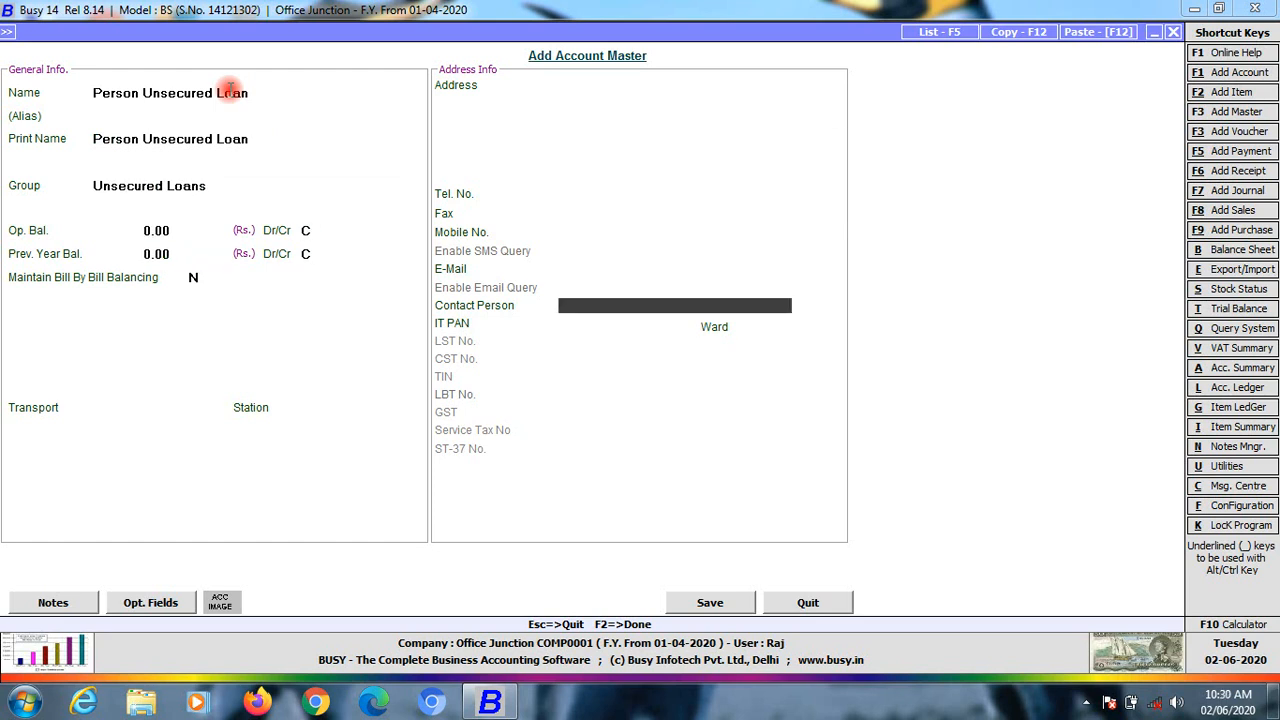
key(Return)
key(Return)
key(Return)
key(Return)
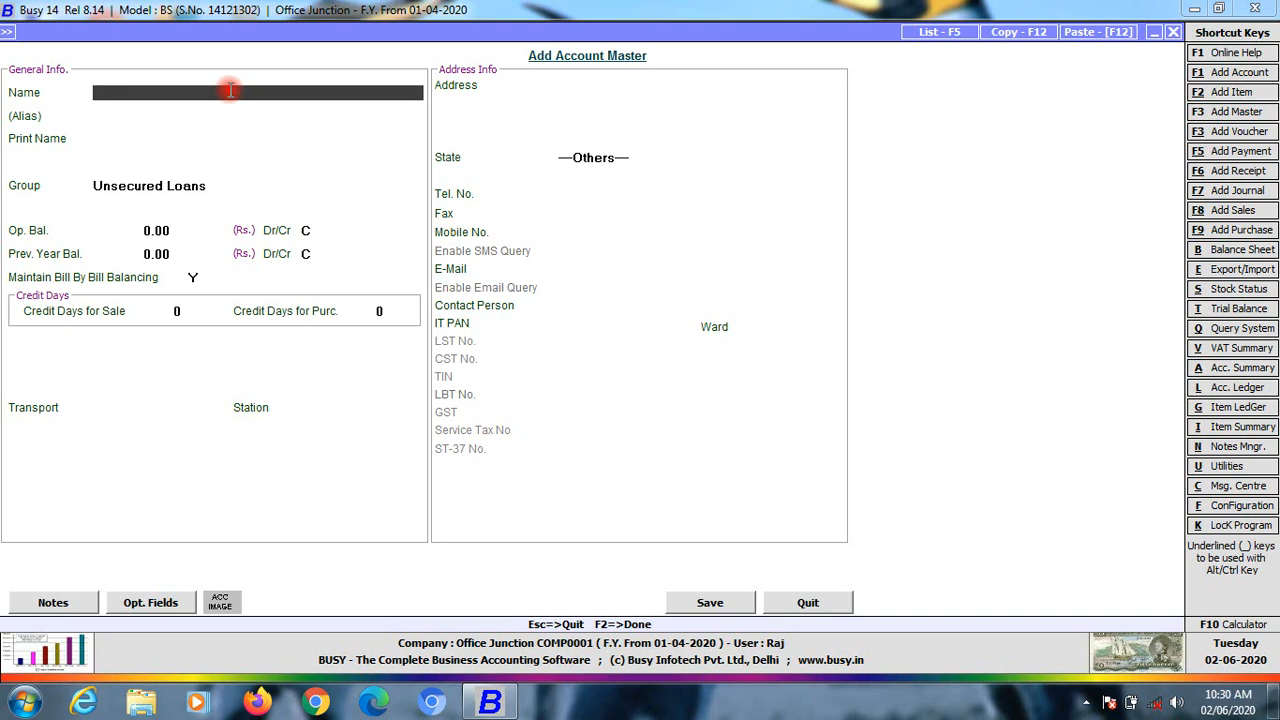
key(Escape)
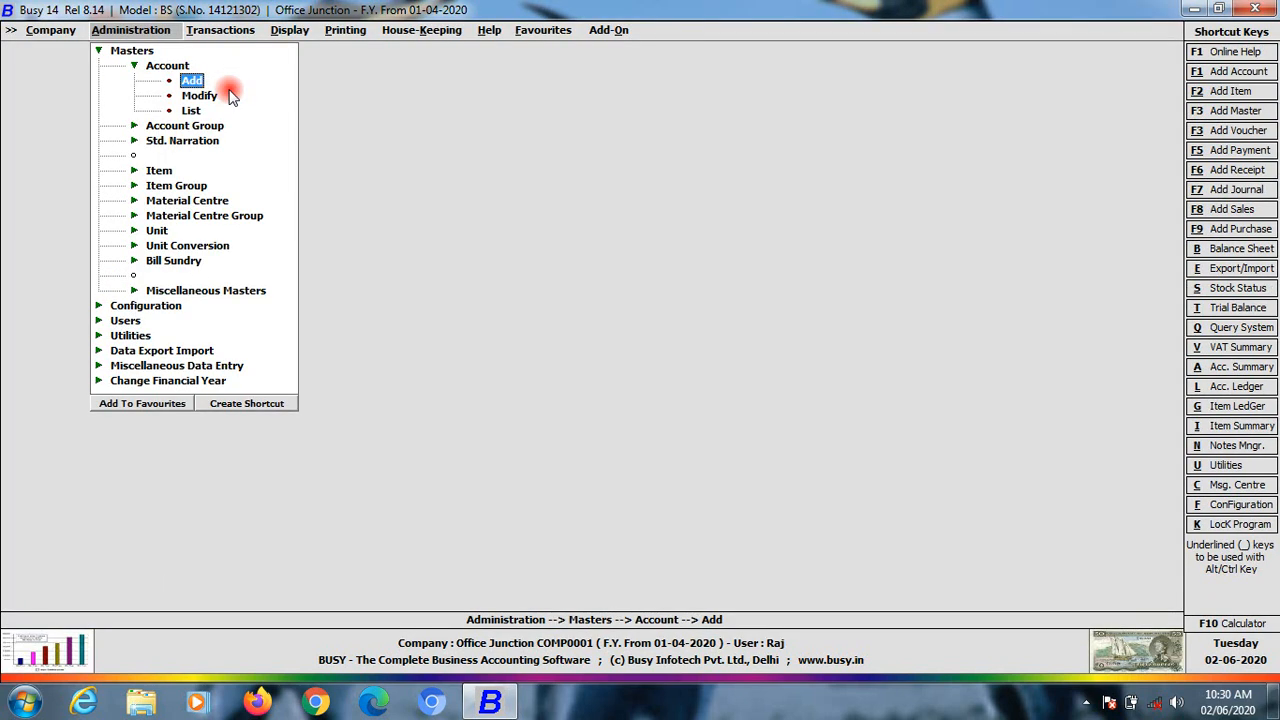
Start a new account named J
key(Return)
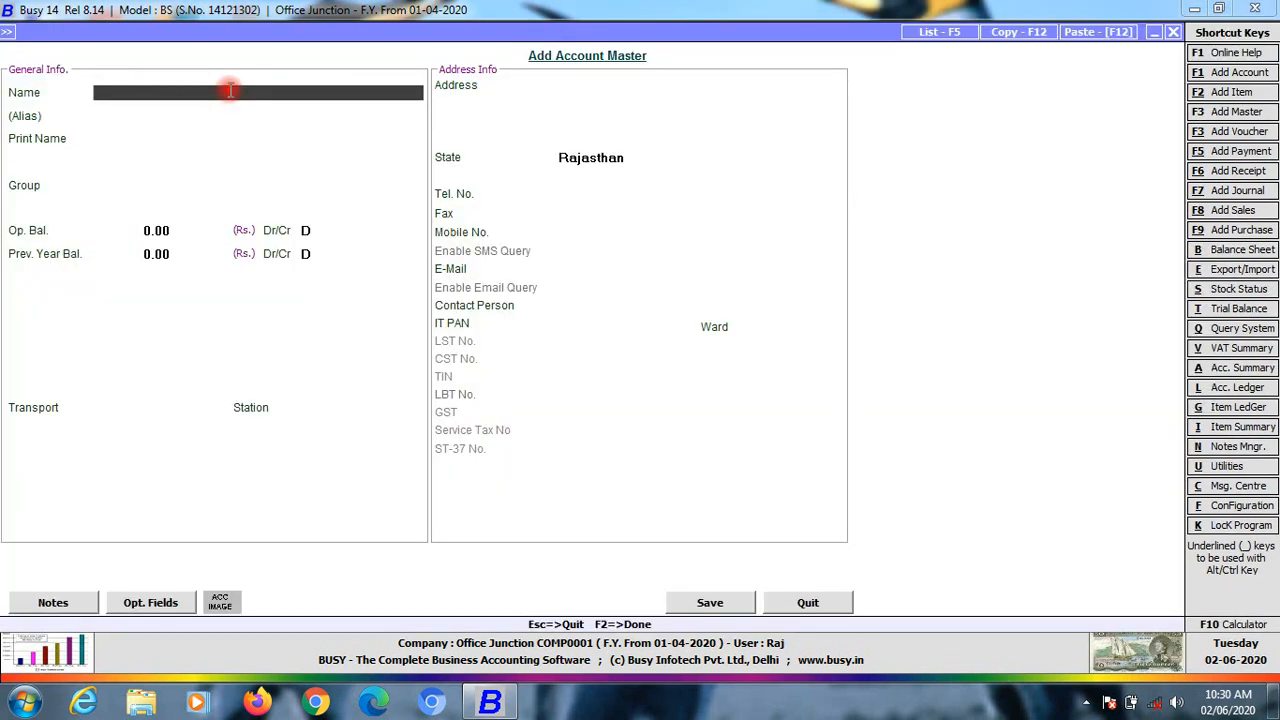
text(J)
key(Return)
key(Return)
key(Return)
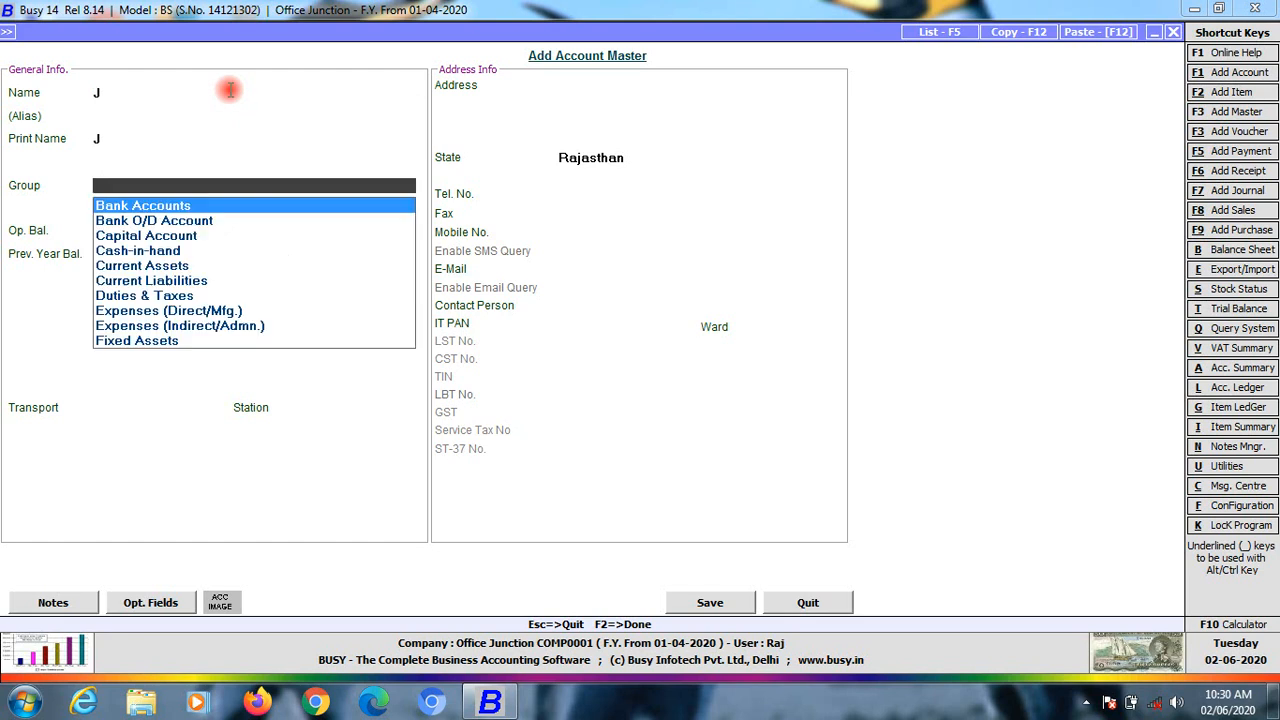
Browse groups from Cash-in-hand through Current Assets, Current Liabilities, Duties & Taxes to Expenses (Direct/Mfg.)
key(Down)
key(Down)
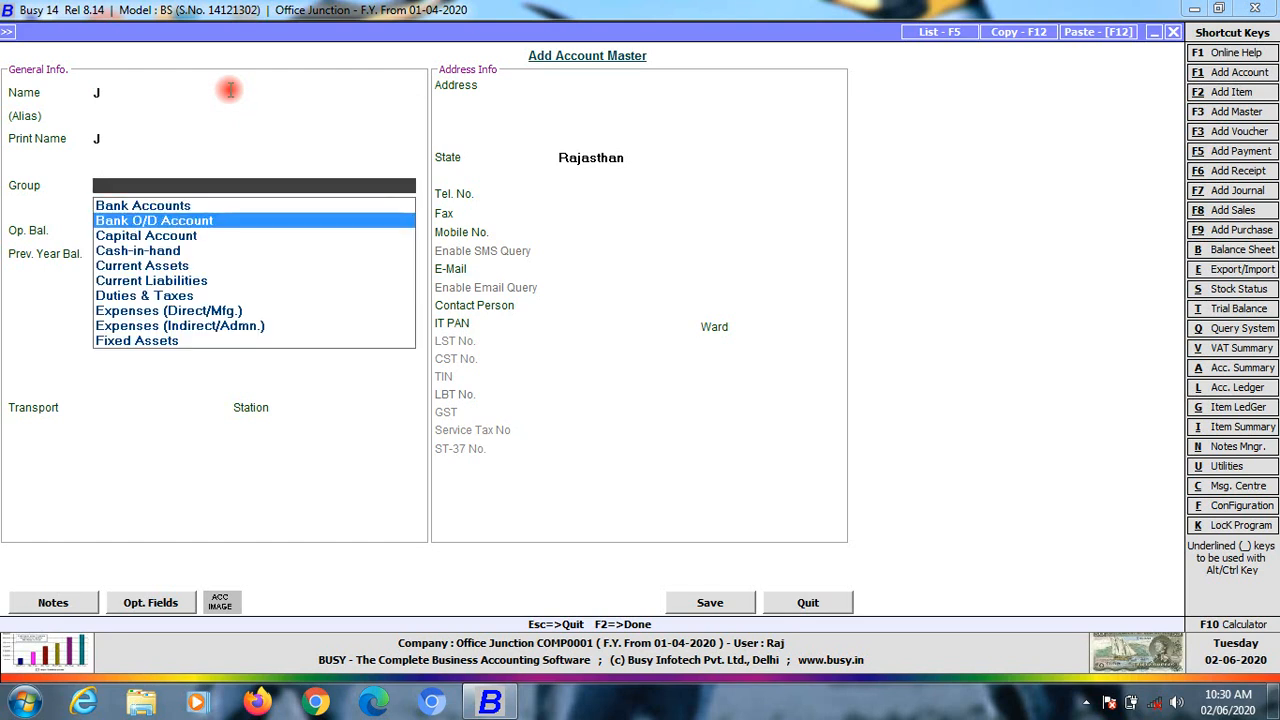
key(Down)
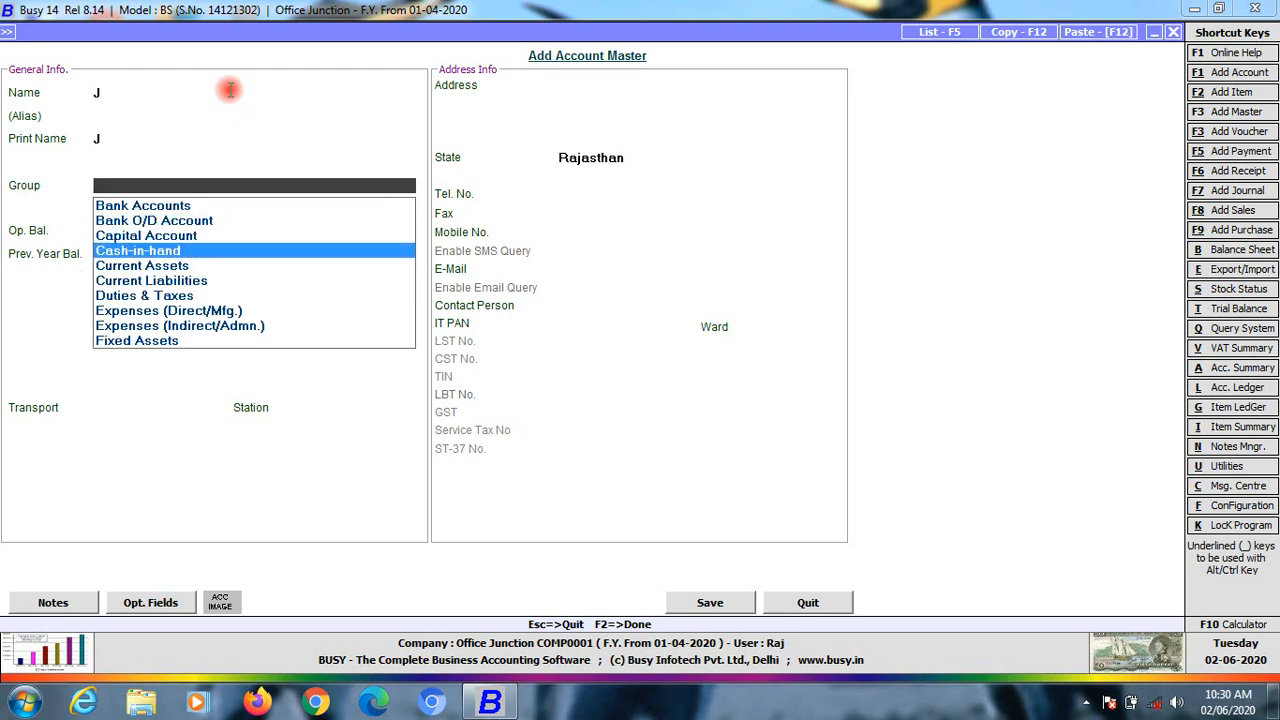
key(Down)
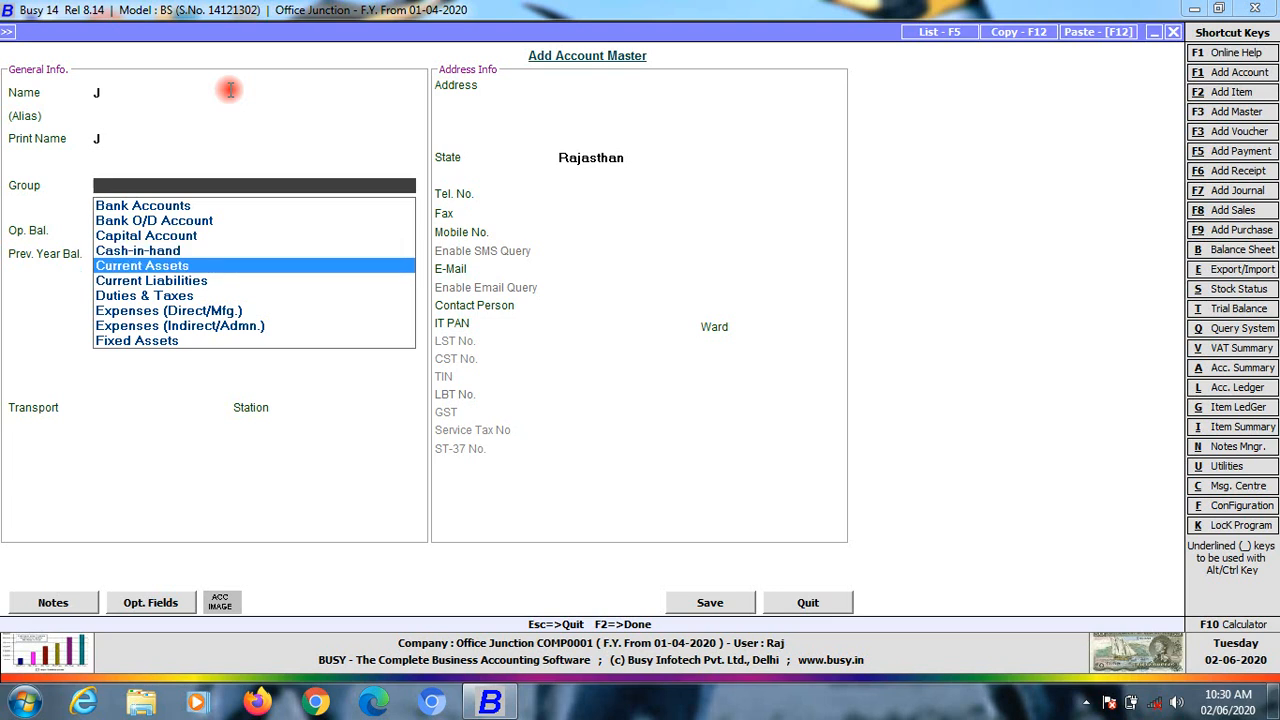
key(Down)
key(Up)
key(Down)
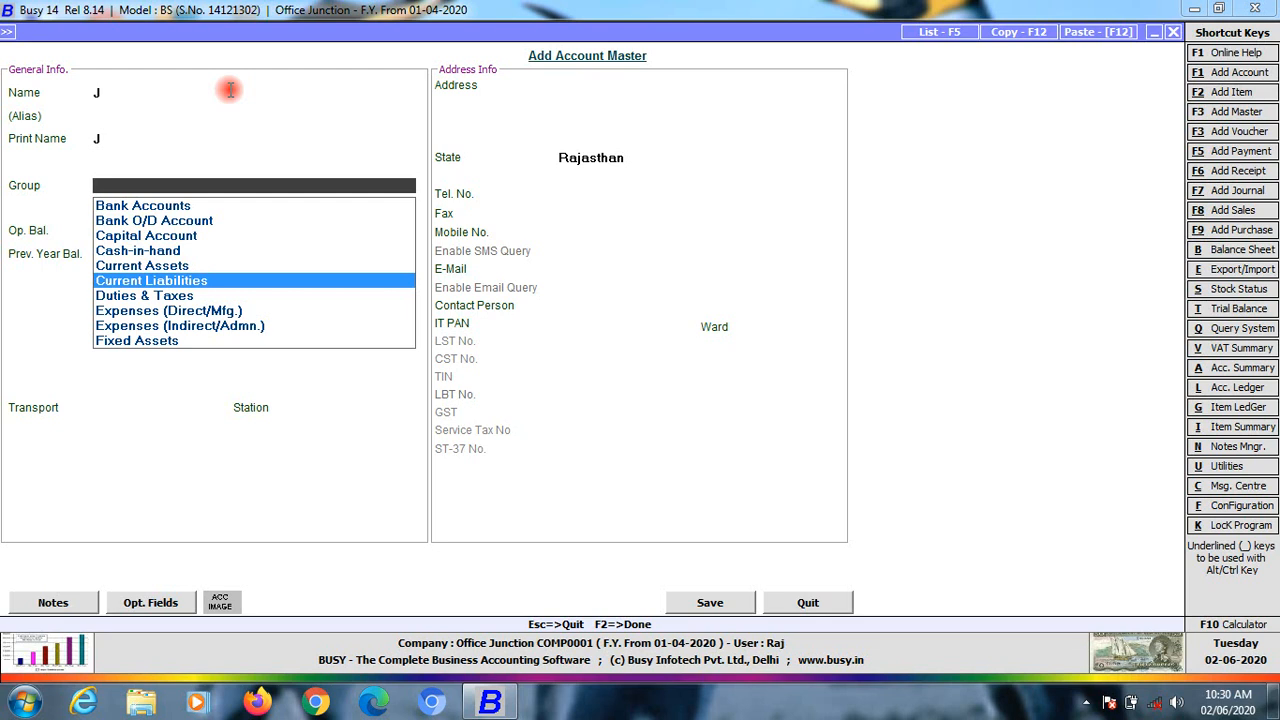
key(Down)
key(Up)
key(Down)
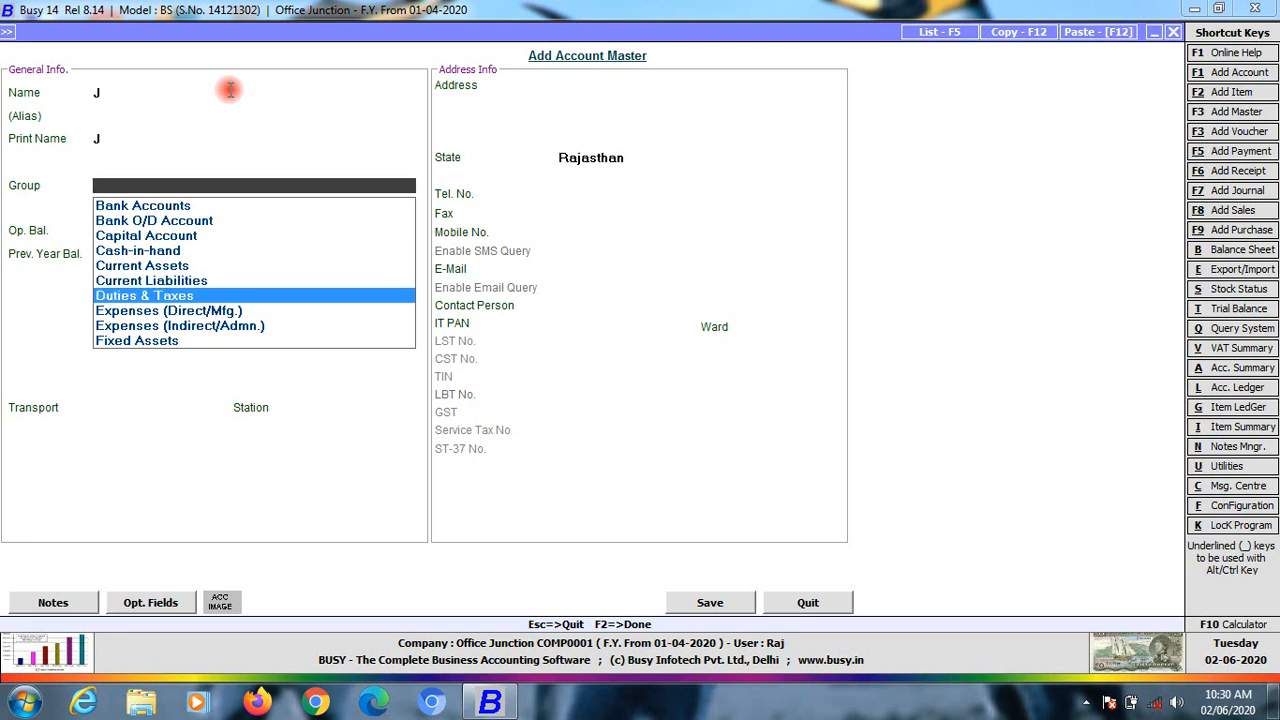
key(Down)
key(Up)
key(Down)
key(Down)
key(Down)
key(Down)
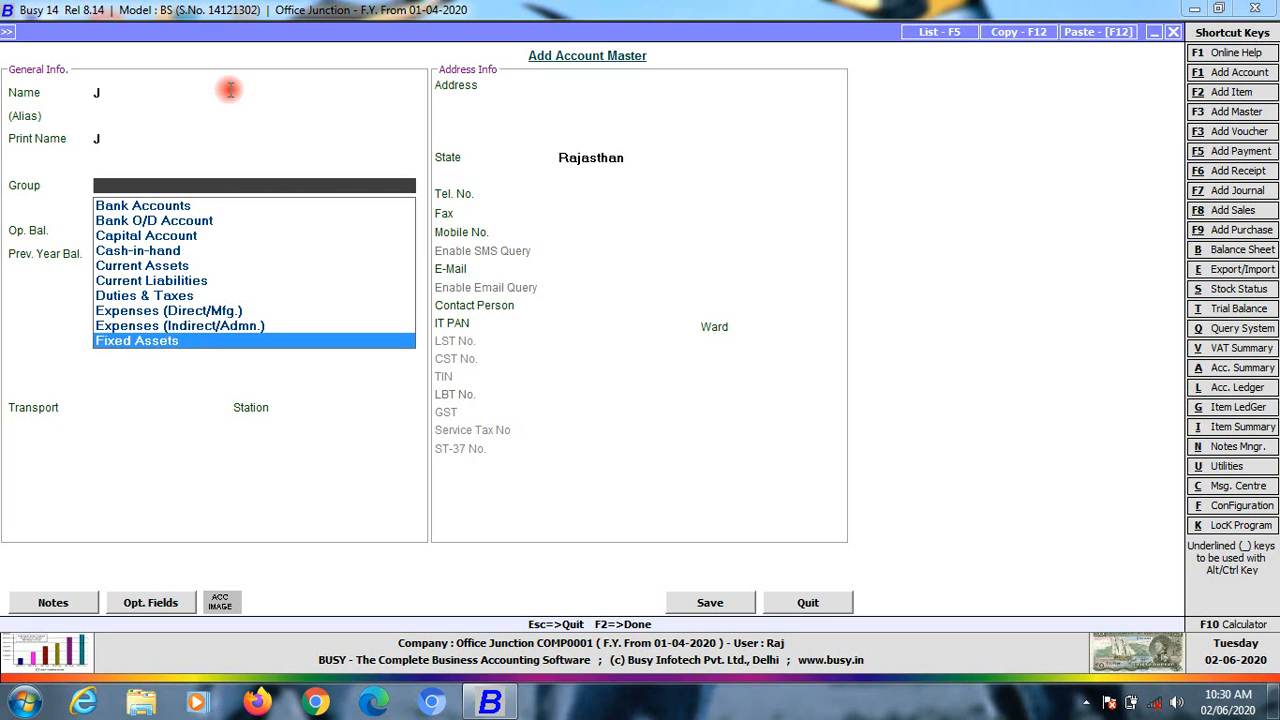
key(Up)
Close the group list without choosing and decline quitting, keeping the J account form open
key(Escape)
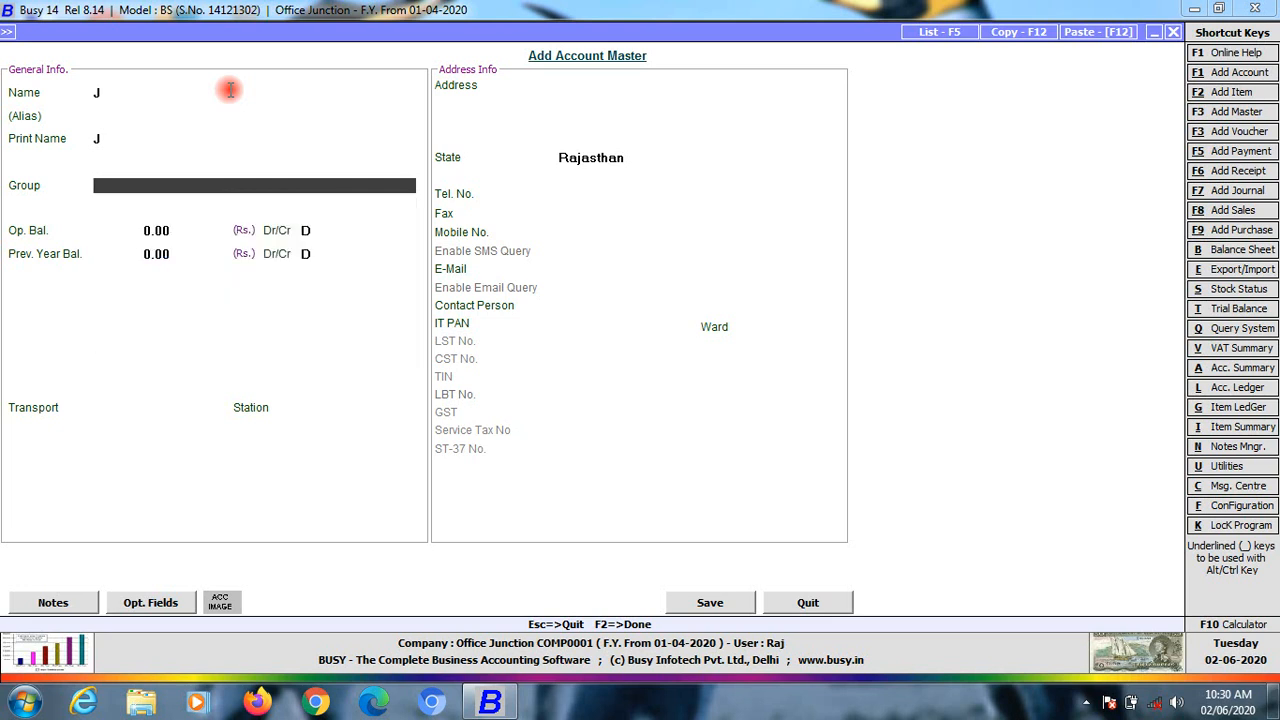
key(Escape)
key(Right)
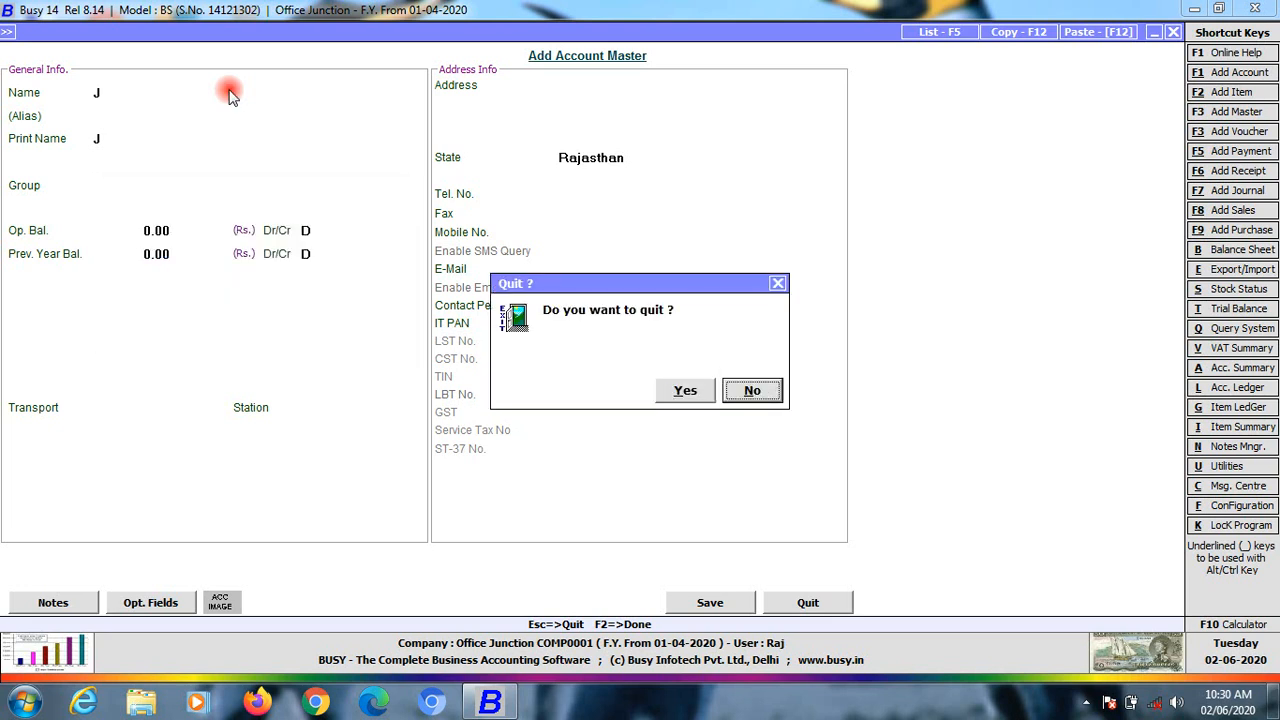
key(Return)
key(Up)
key(Up)
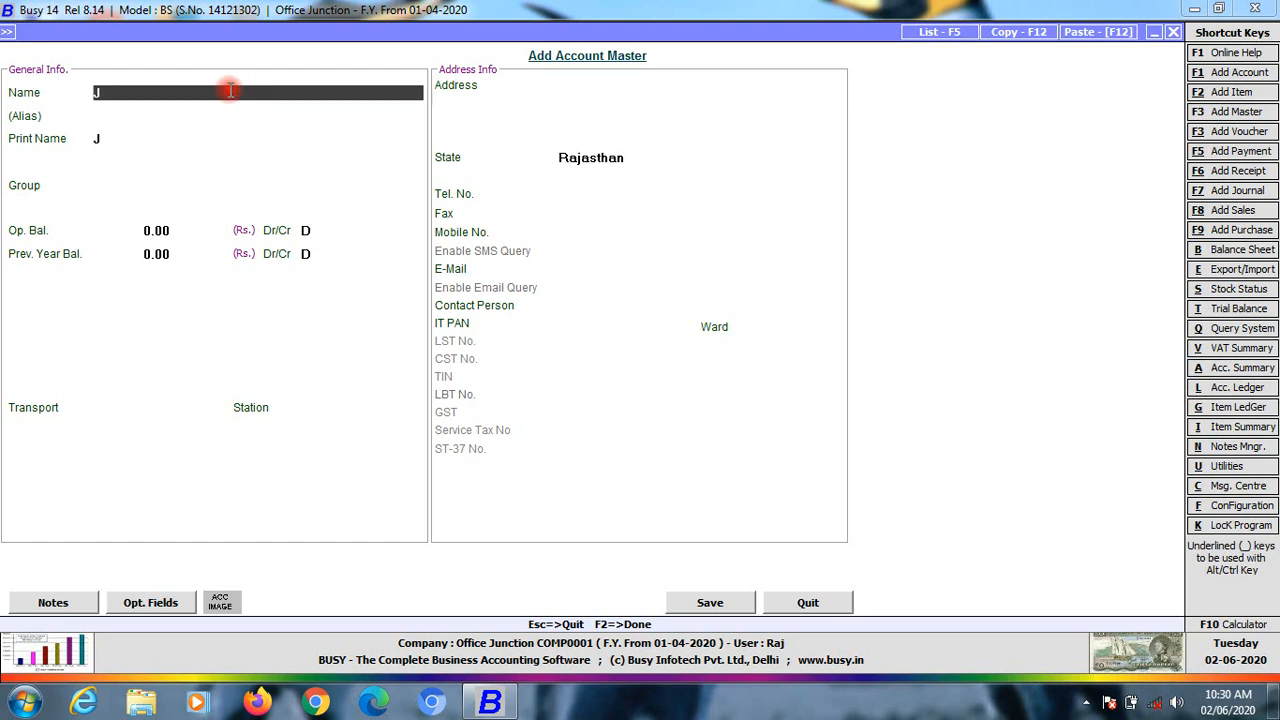
Create and save a Building Assest account under Fixed Assets with zero depreciation rates
text(Building S)
text(s)
key(BackSpace)
key(BackSpace)
text(Assest)
key(Return)
key(Return)
key(Return)
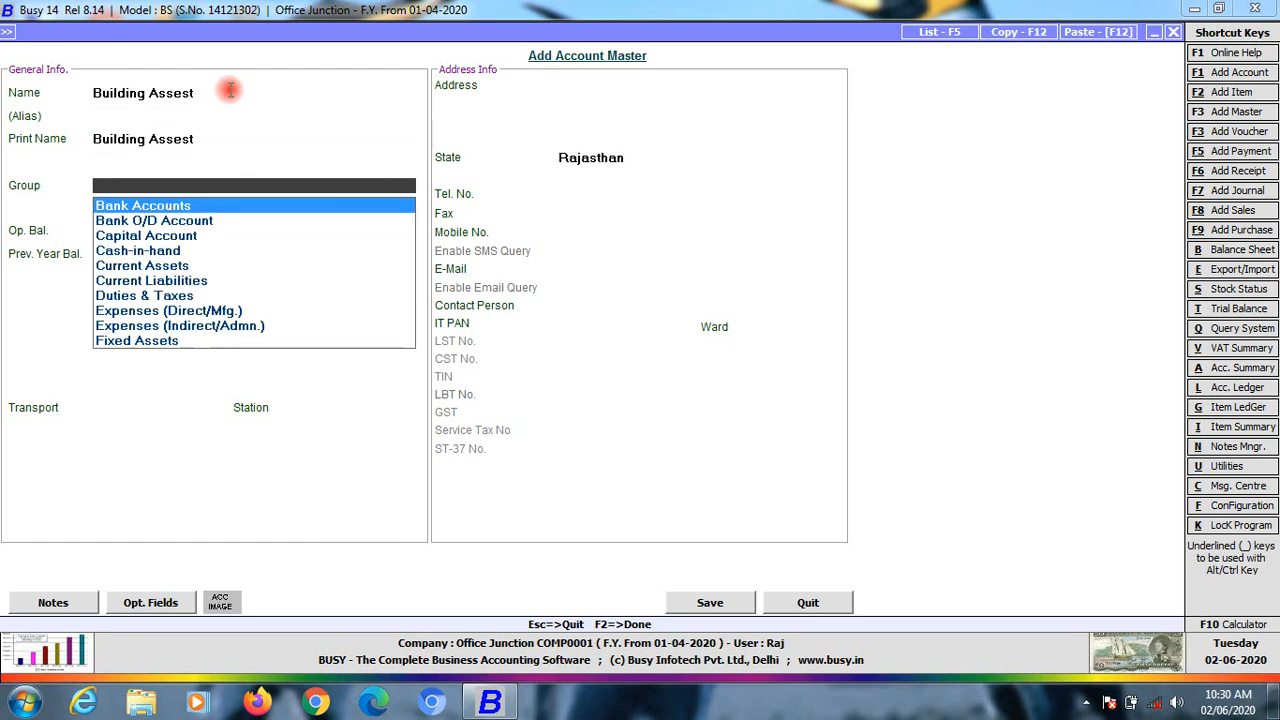
text(fi)
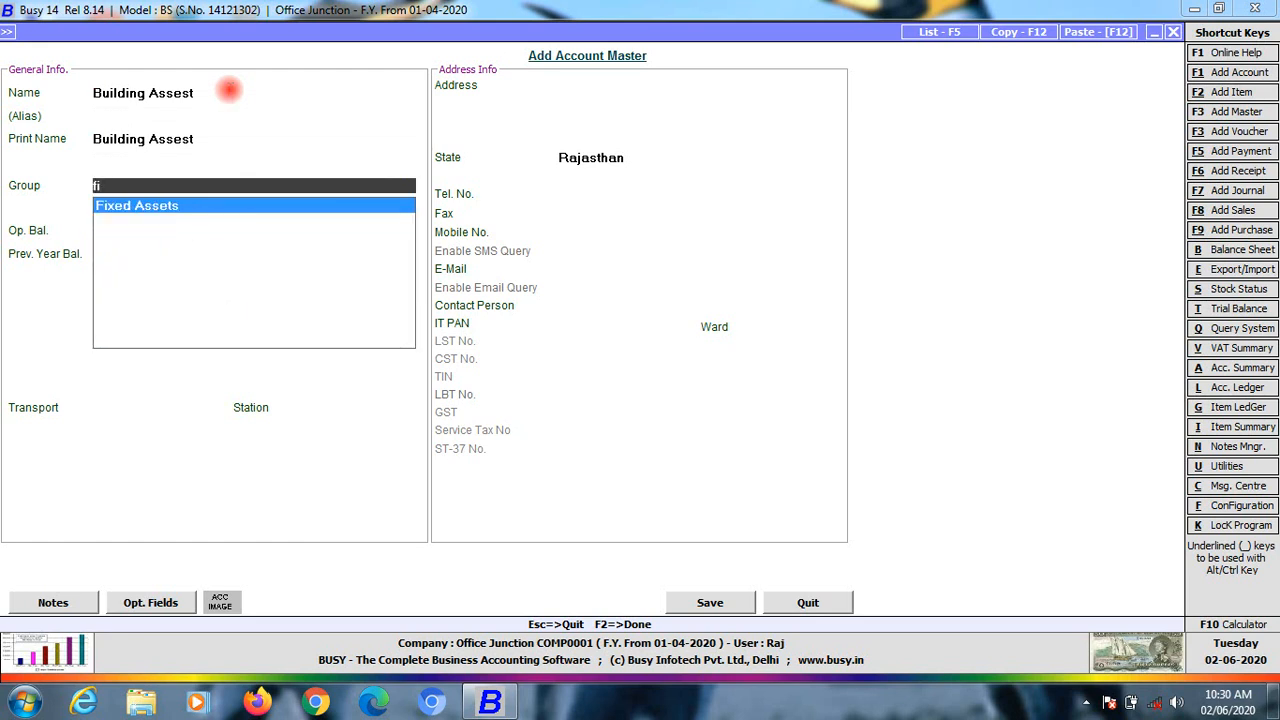
key(Return)
key(Return)
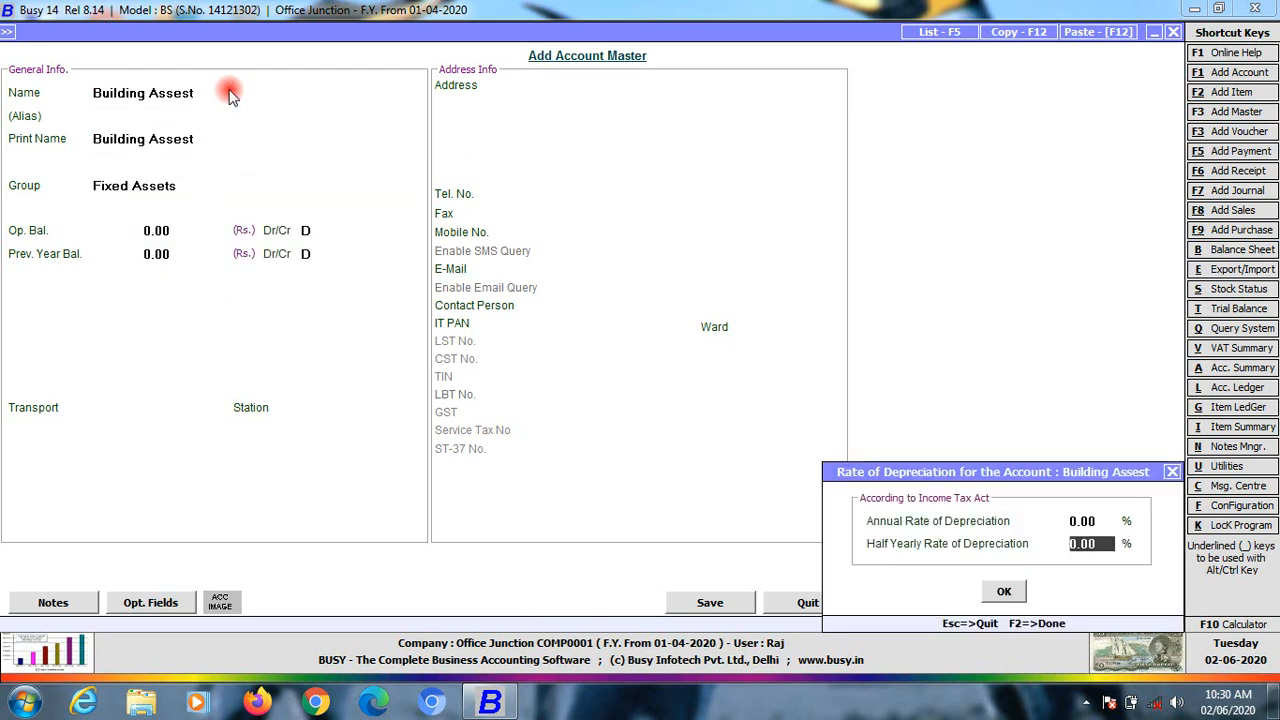
key(Return)
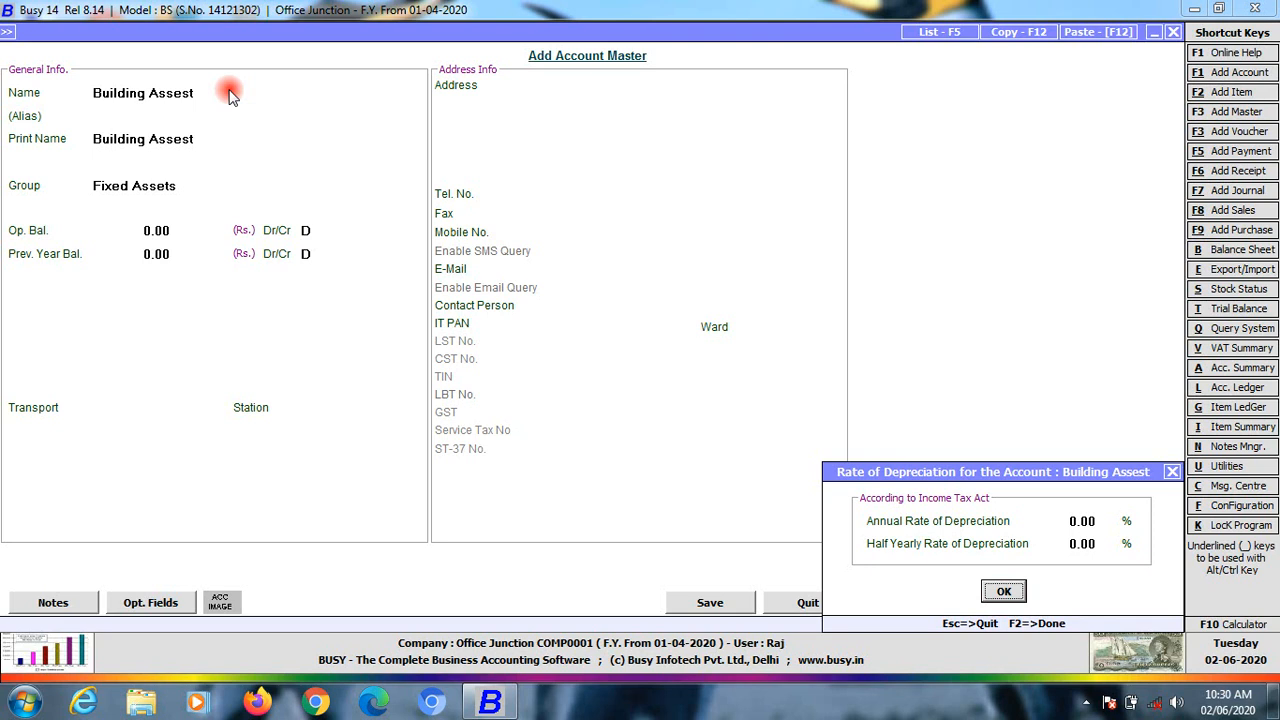
key(Return)
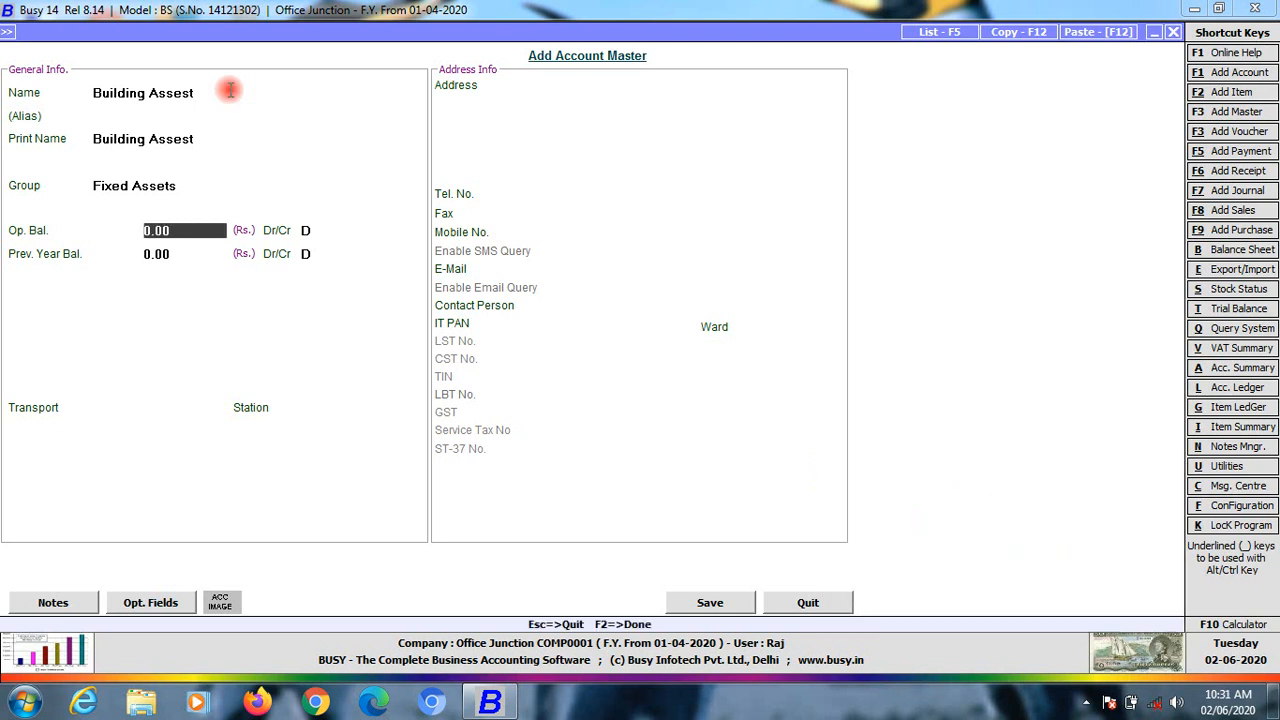
key(Return)
key(Return)
key(Return)
key(Return)
key(Return)
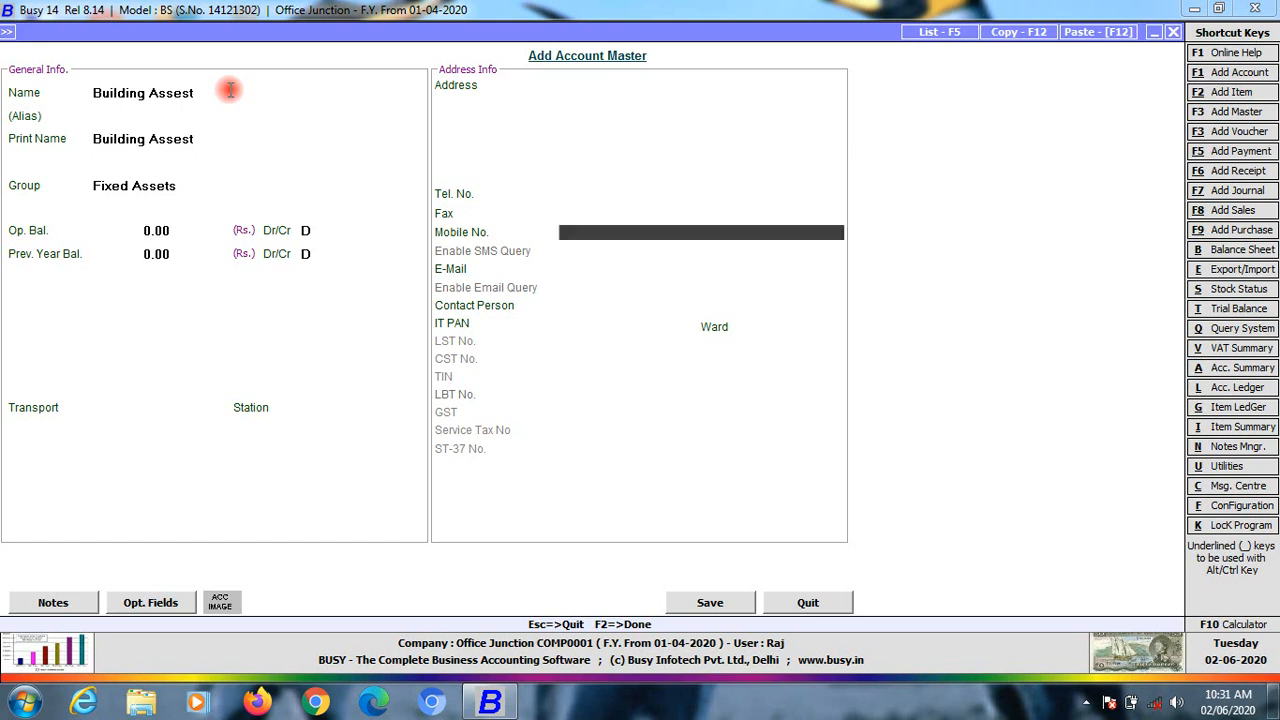
key(F2)
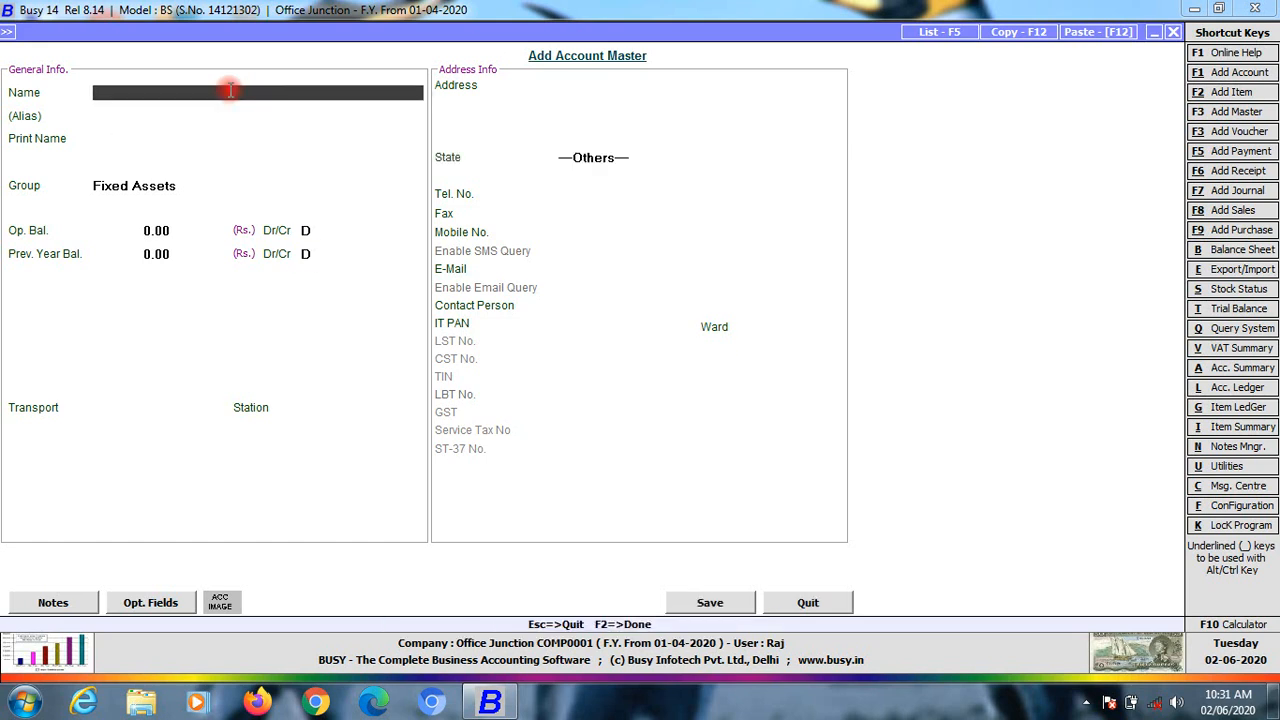
Create and save a Bus account under Fixed Assets with 40% annual depreciation, then close the form
text(m)
key(BackSpace)
text(Bus)
key(Return)
key(Return)
key(Return)
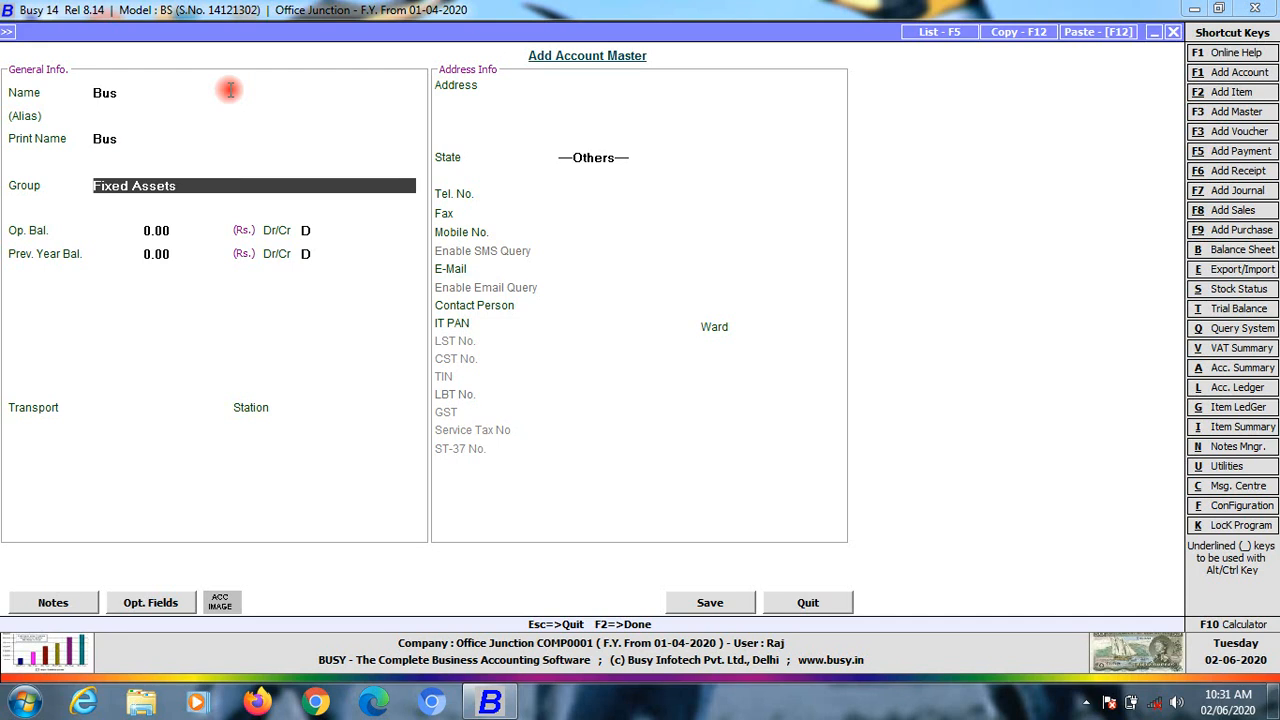
key(Return)
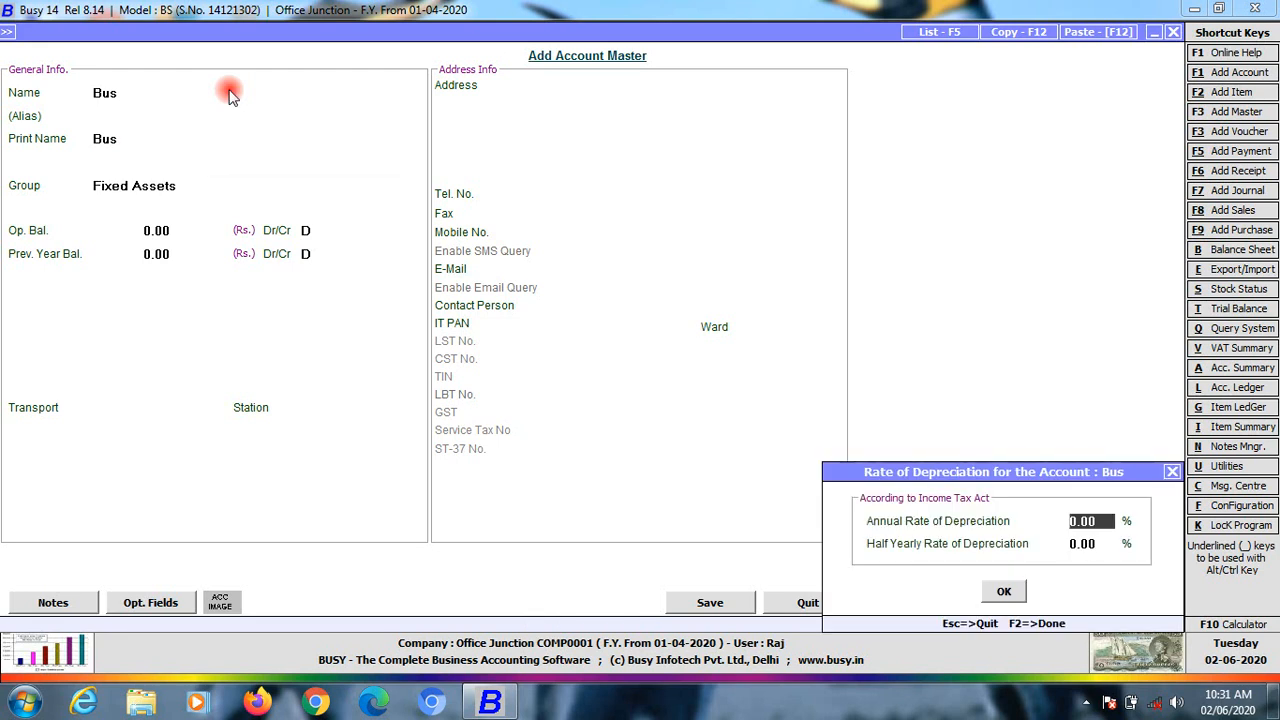
text(40)
key(Return)
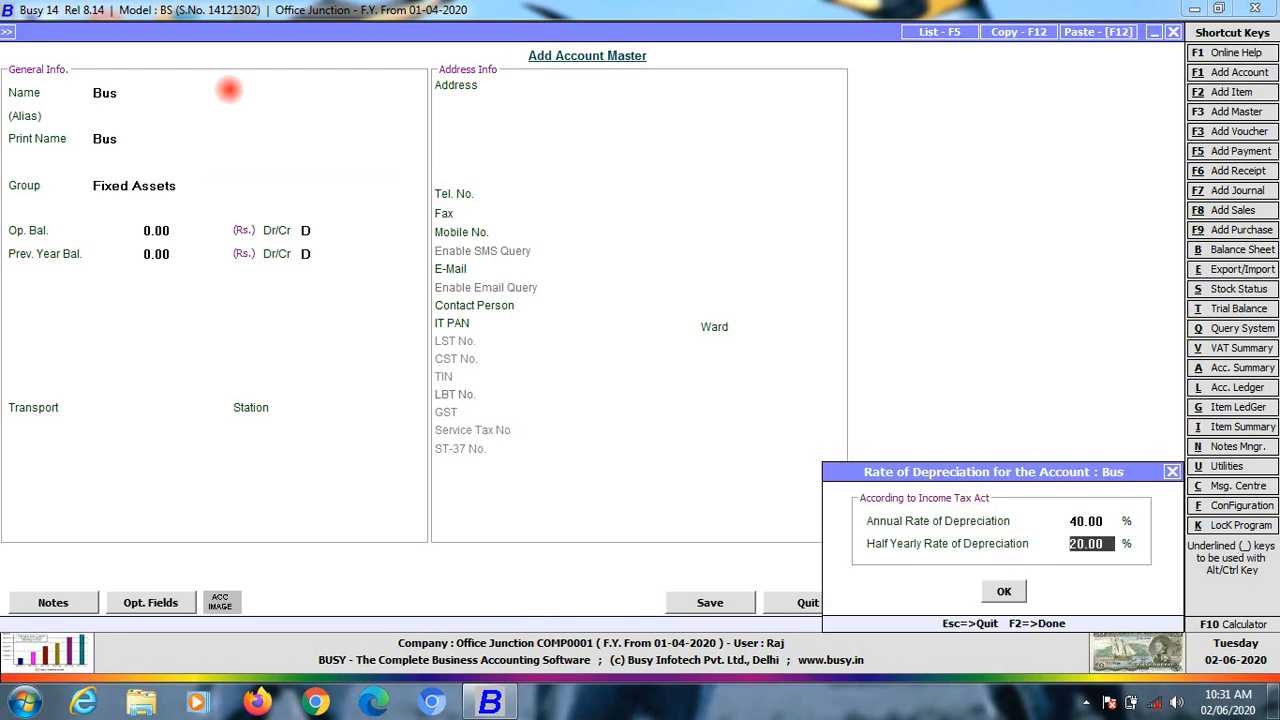
key(Return)
key(Return)
key(Return)
key(F2)
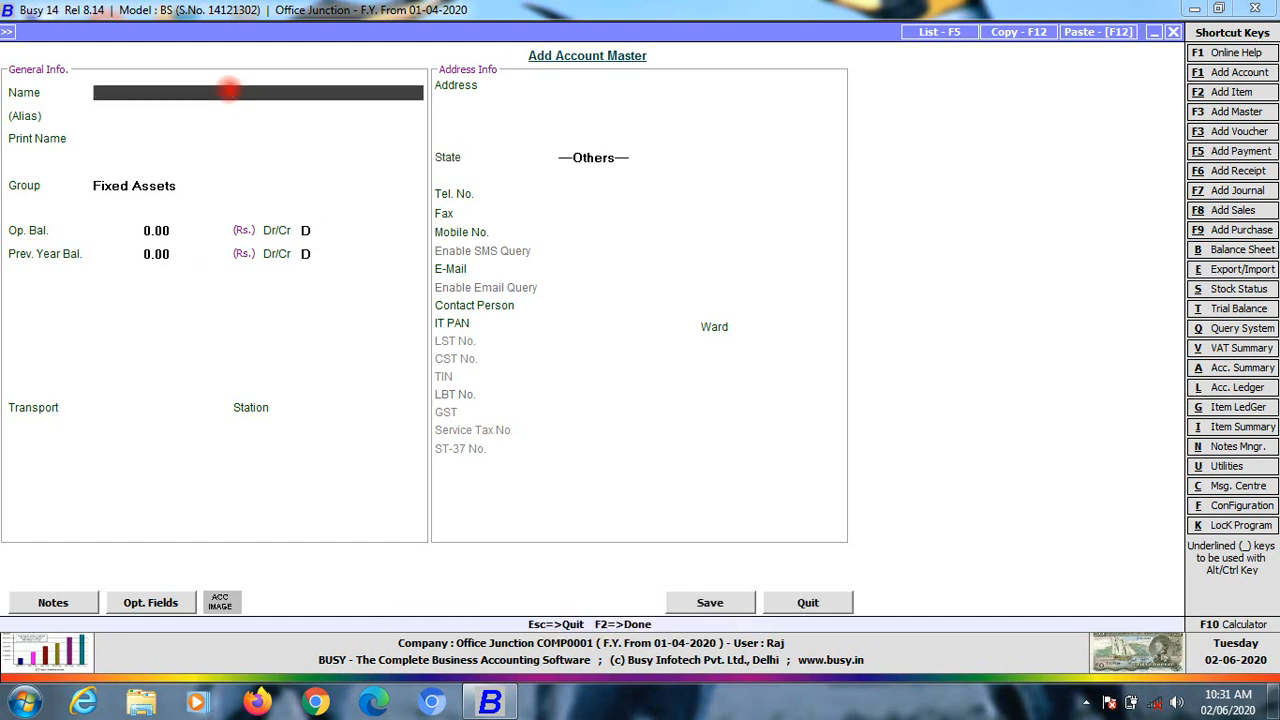
key(Escape)
key(Return)
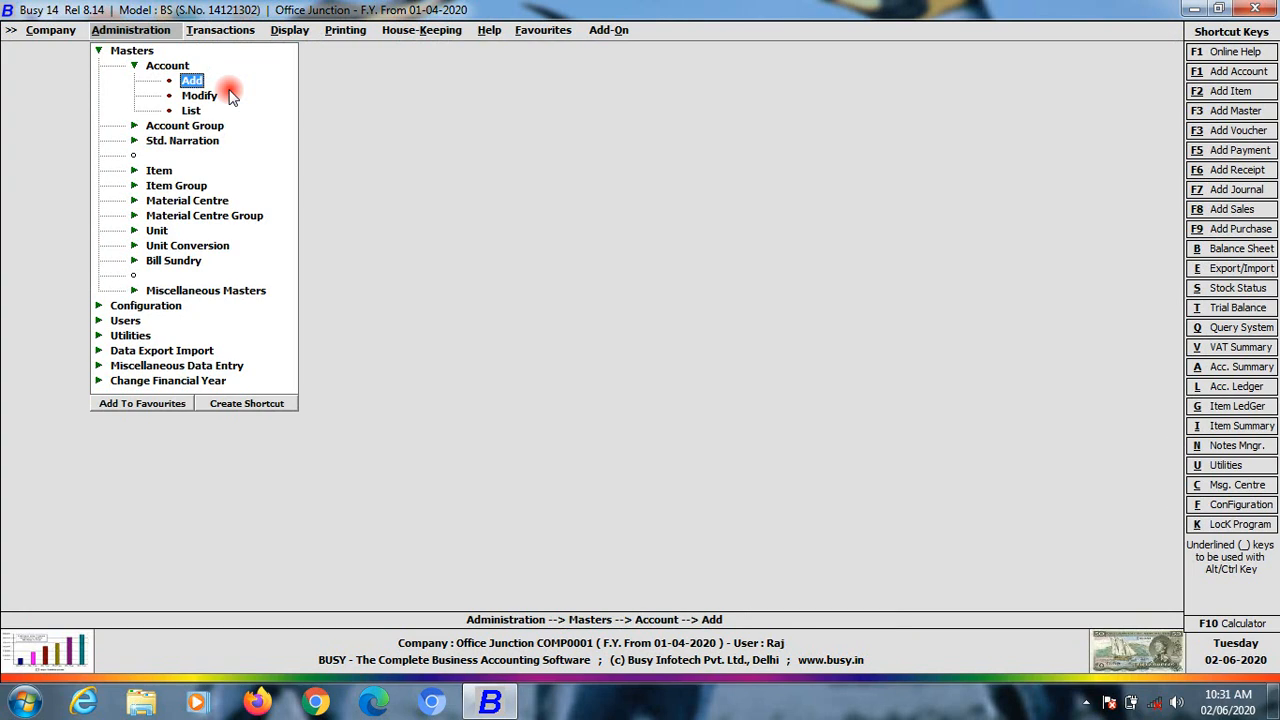
Give the existing Computers account a 40% annual depreciation rate and save it
click(229, 95)
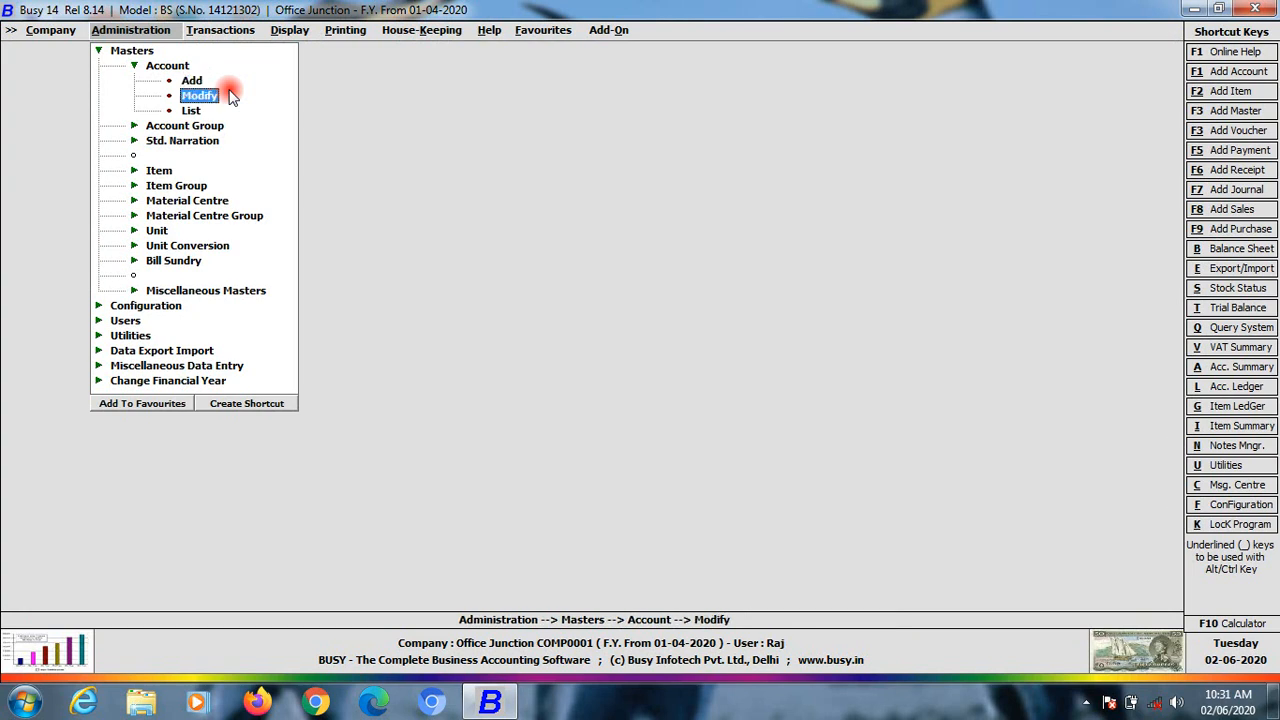
click(229, 95)
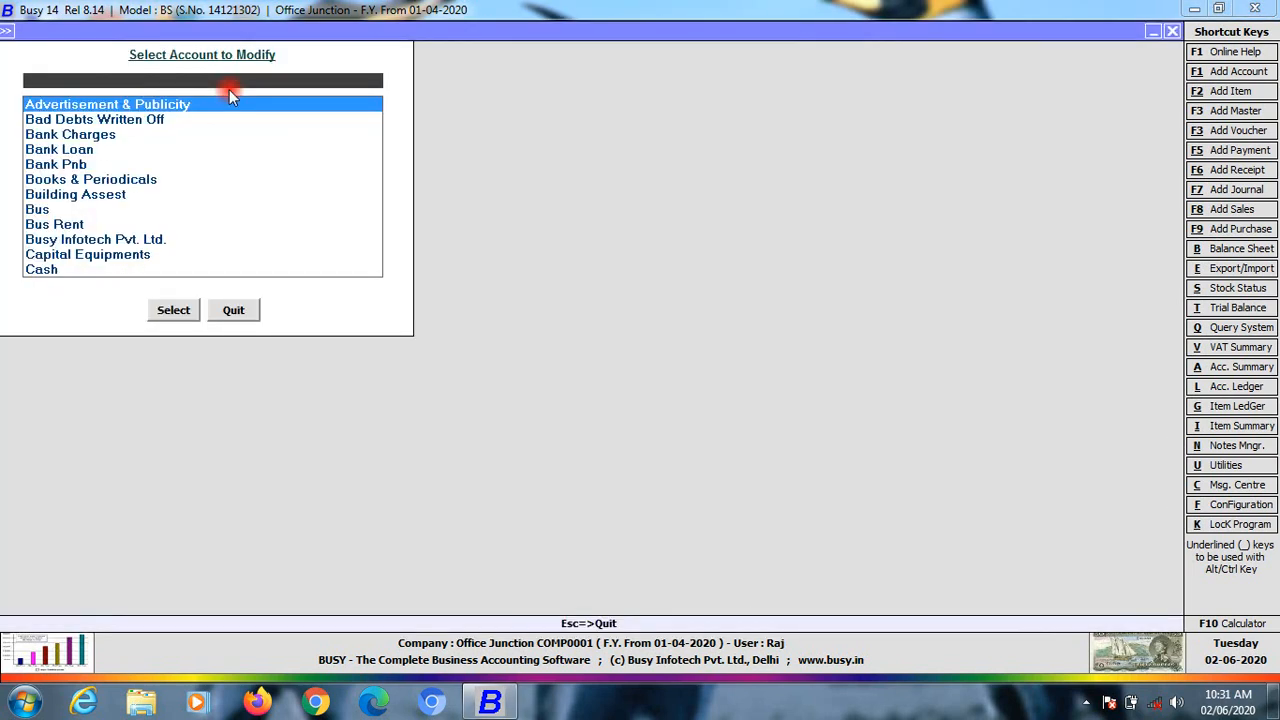
text(com)
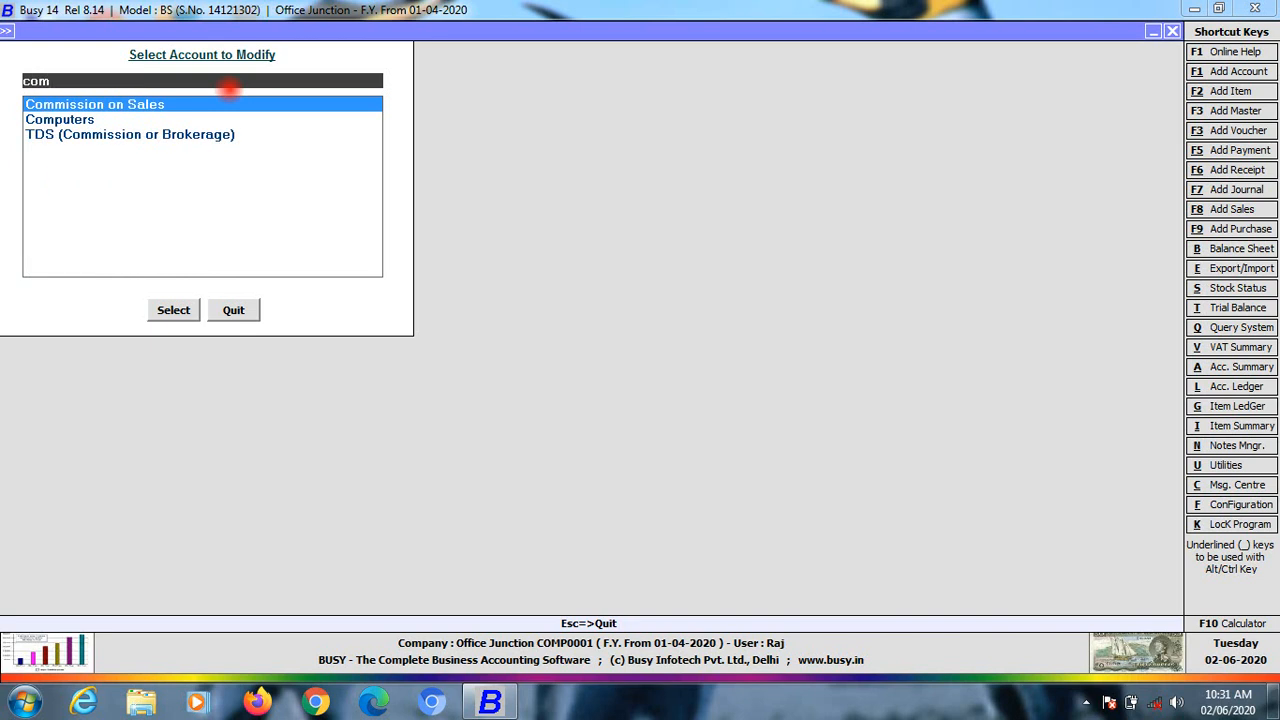
key(Down)
key(Return)
key(Return)
key(Return)
key(Return)
key(Return)
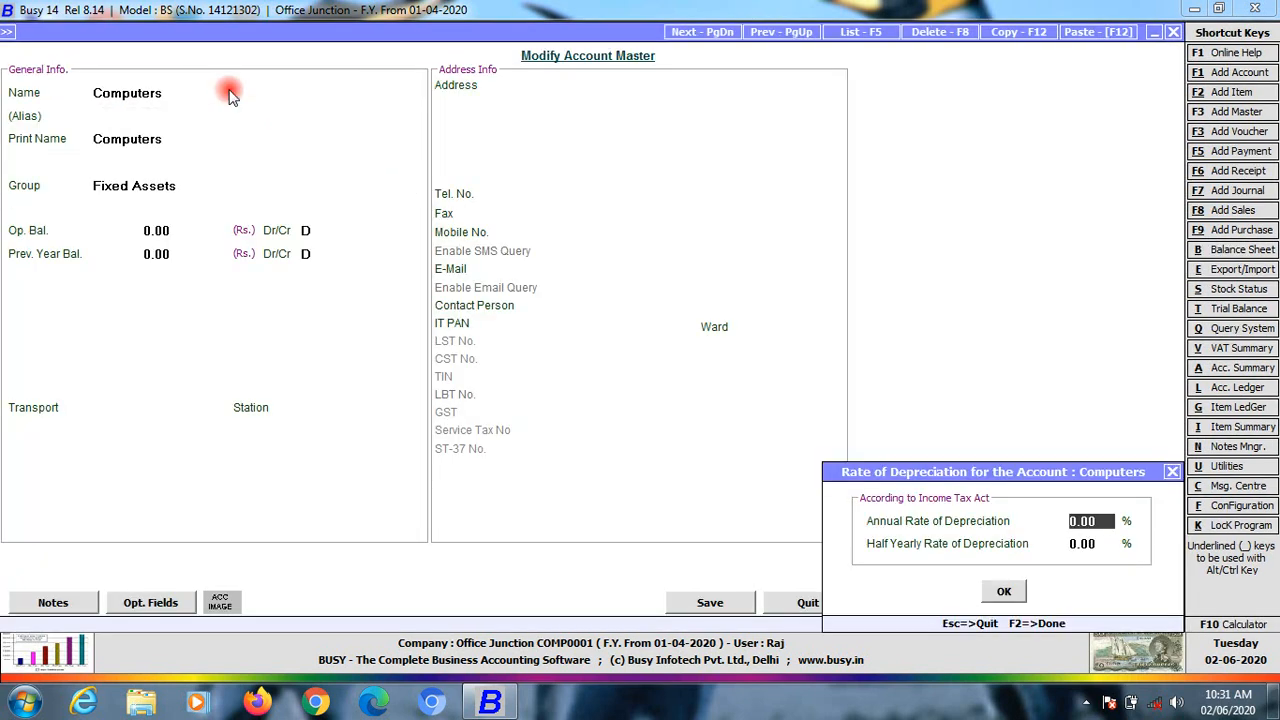
text(40)
key(Return)
key(Return)
key(Return)
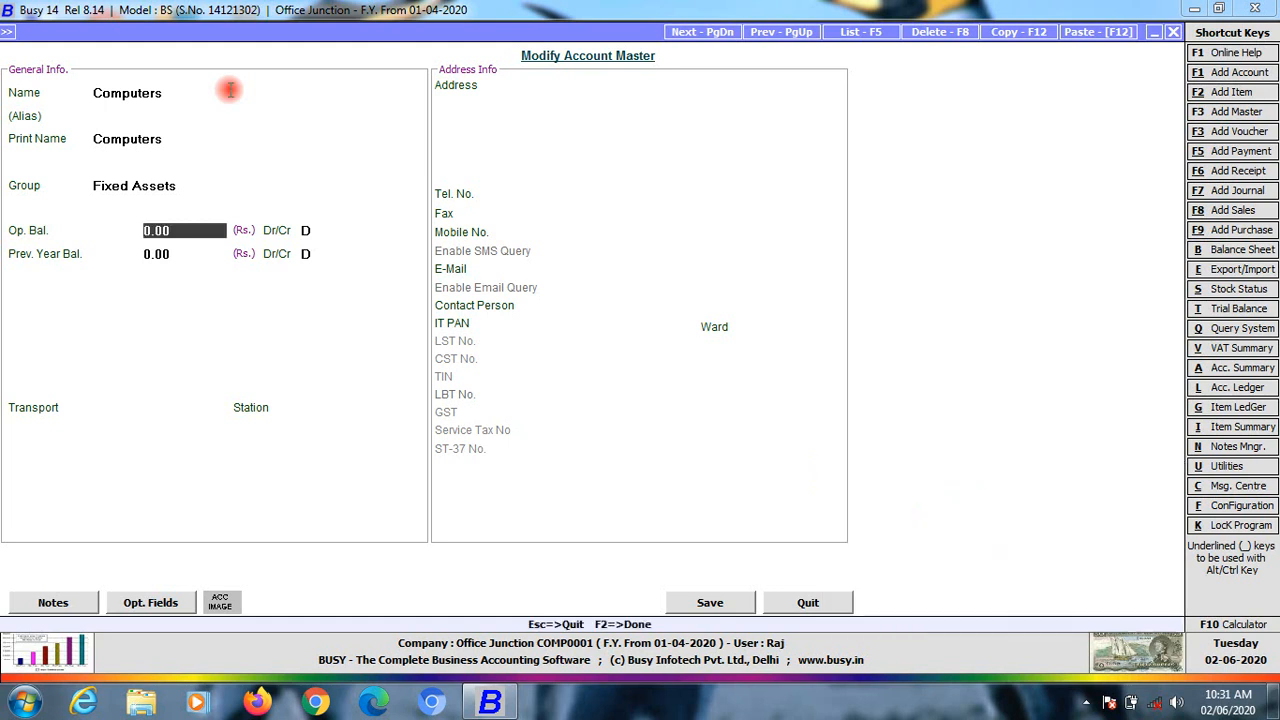
key(Return)
key(Return)
key(Return)
key(Return)
key(Return)
key(Return)
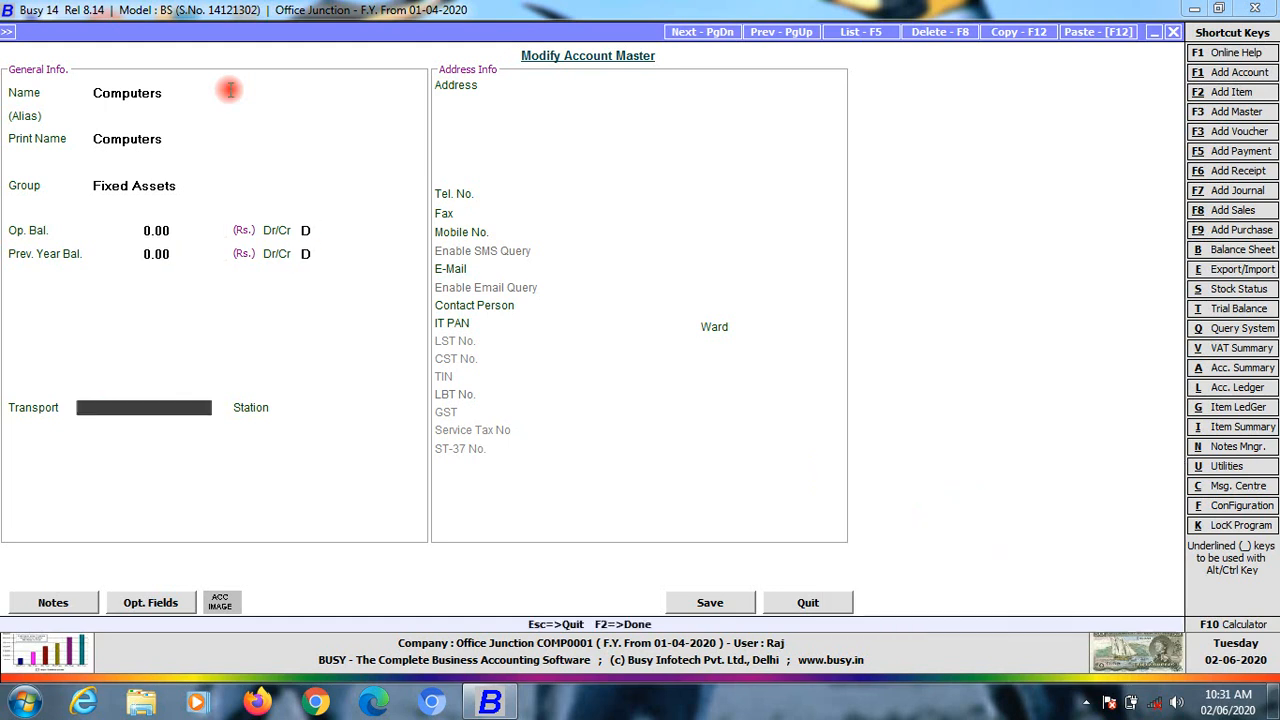
key(Return)
key(Return)
key(Return)
key(Return)
key(Return)
key(Return)
key(Return)
key(Return)
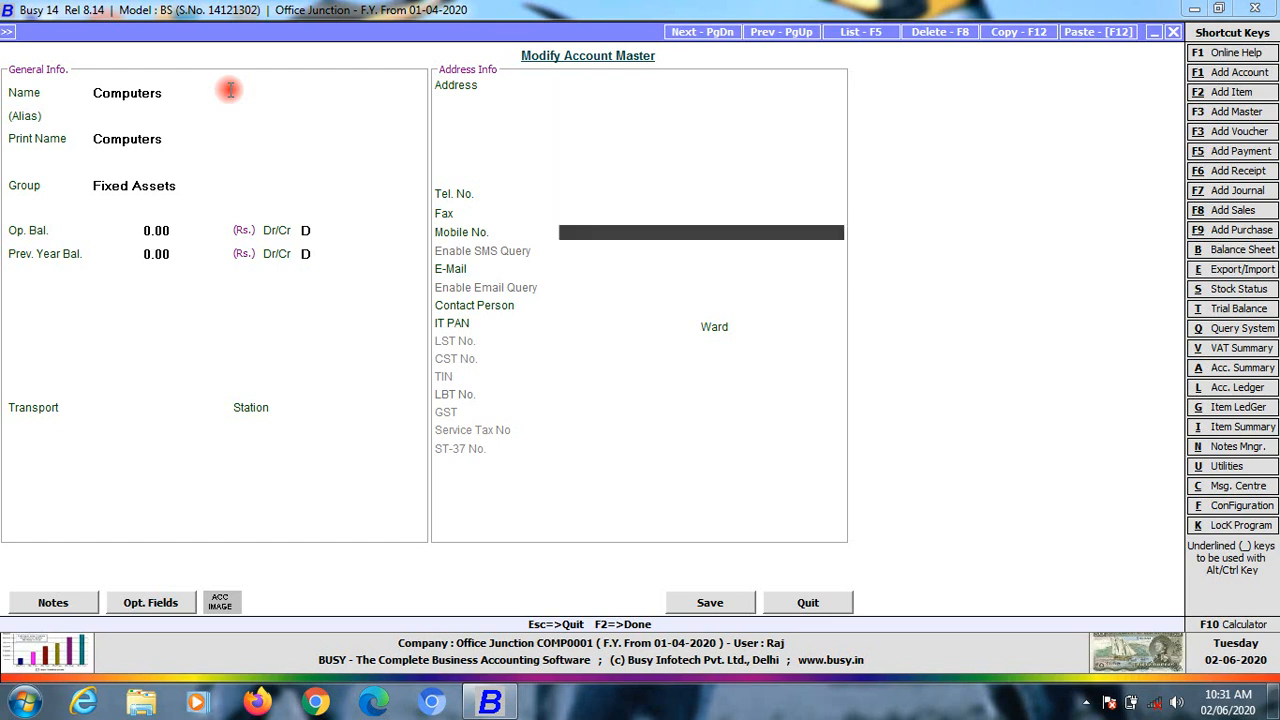
key(Return)
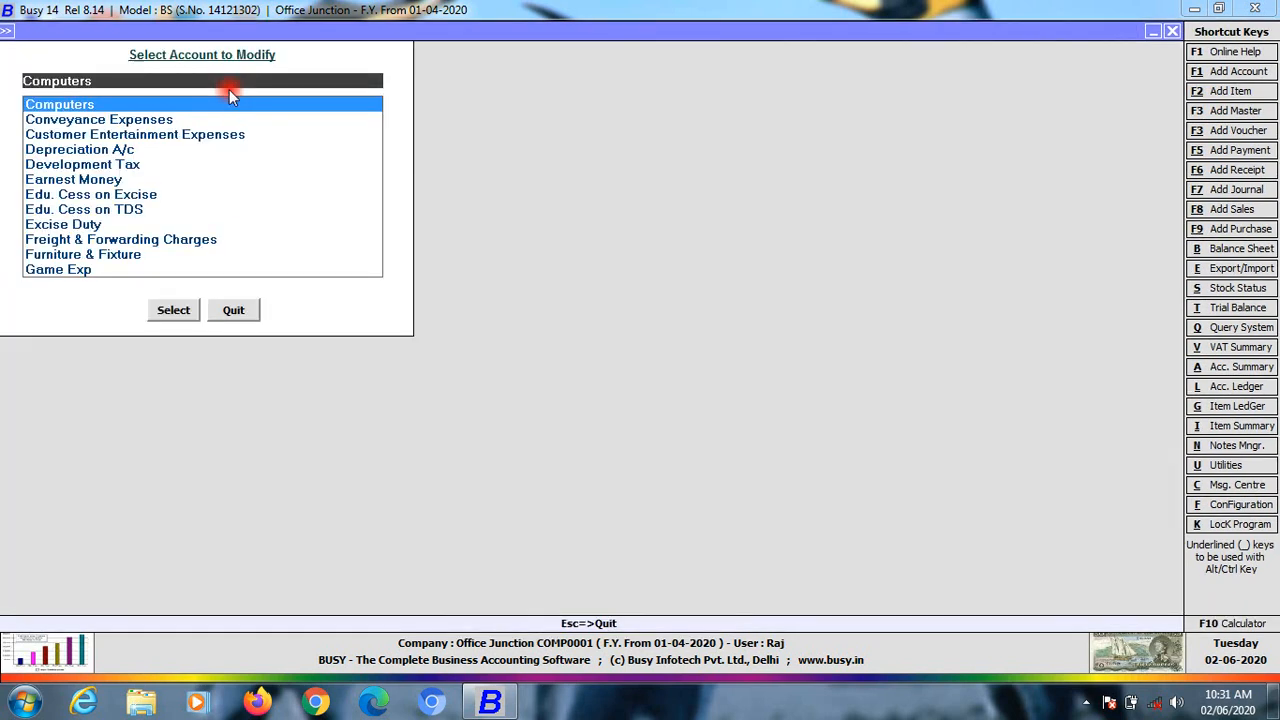
Browse the account list, then leave it for the account masters menu
key(Down)
key(Down)
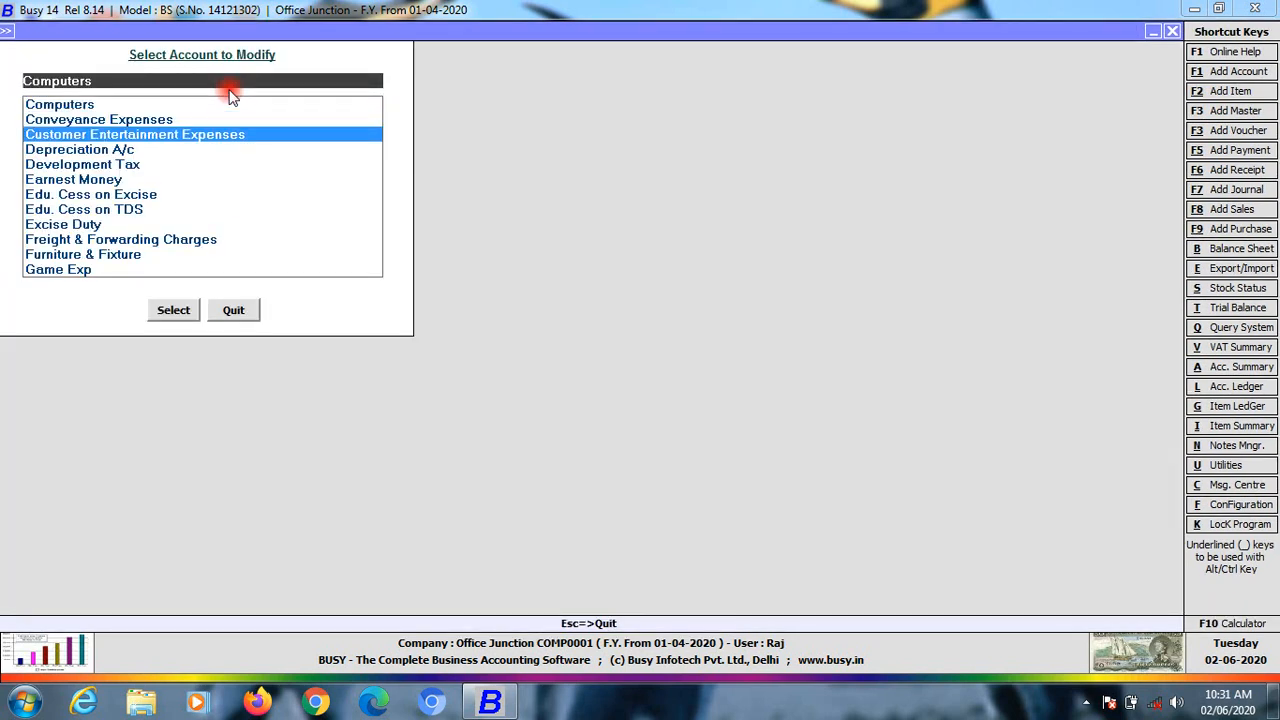
key(Down)
key(Down)
key(Down)
key(Down)
key(Down)
key(Down)
key(Down)
key(Down)
key(Down)
key(Down)
key(Down)
key(Down)
key(Down)
key(Down)
key(Down)
key(Down)
key(Down)
key(Down)
key(Down)
key(Down)
key(Down)
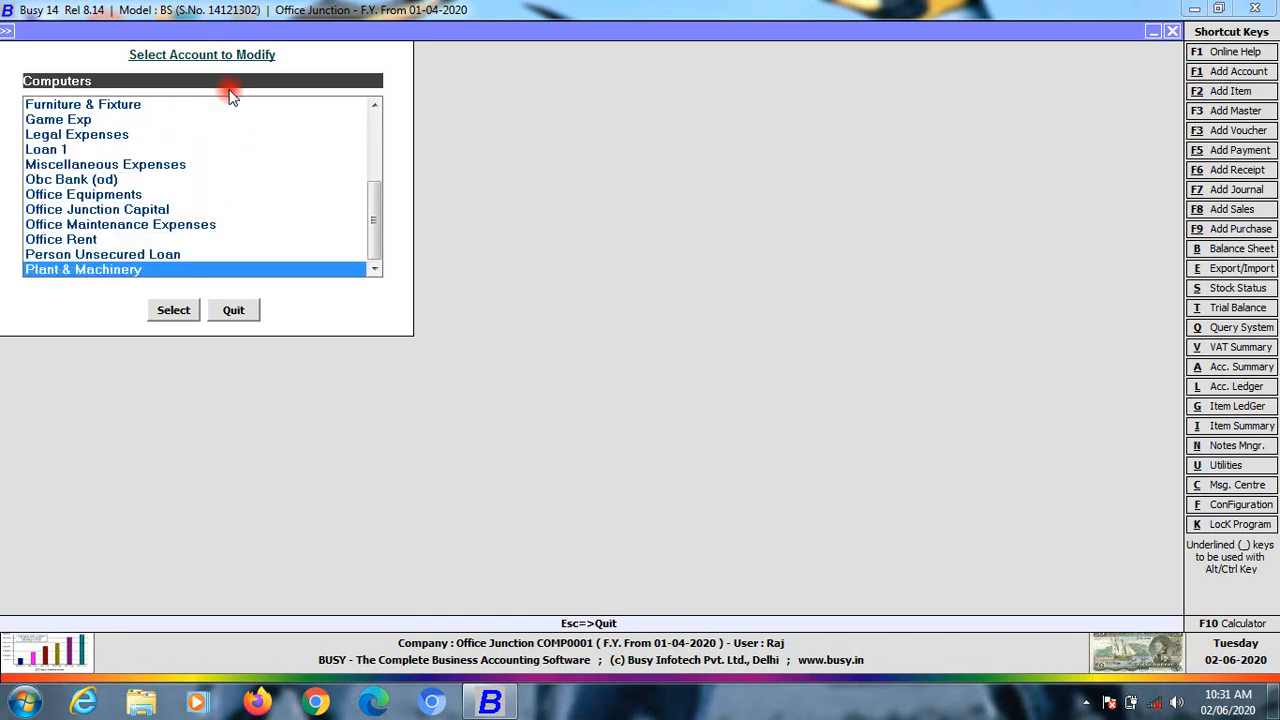
key(Up)
key(Up)
key(Up)
key(Up)
key(Up)
key(Up)
key(Up)
key(Up)
key(Up)
key(Up)
key(Up)
key(Up)
key(Up)
key(Up)
key(Up)
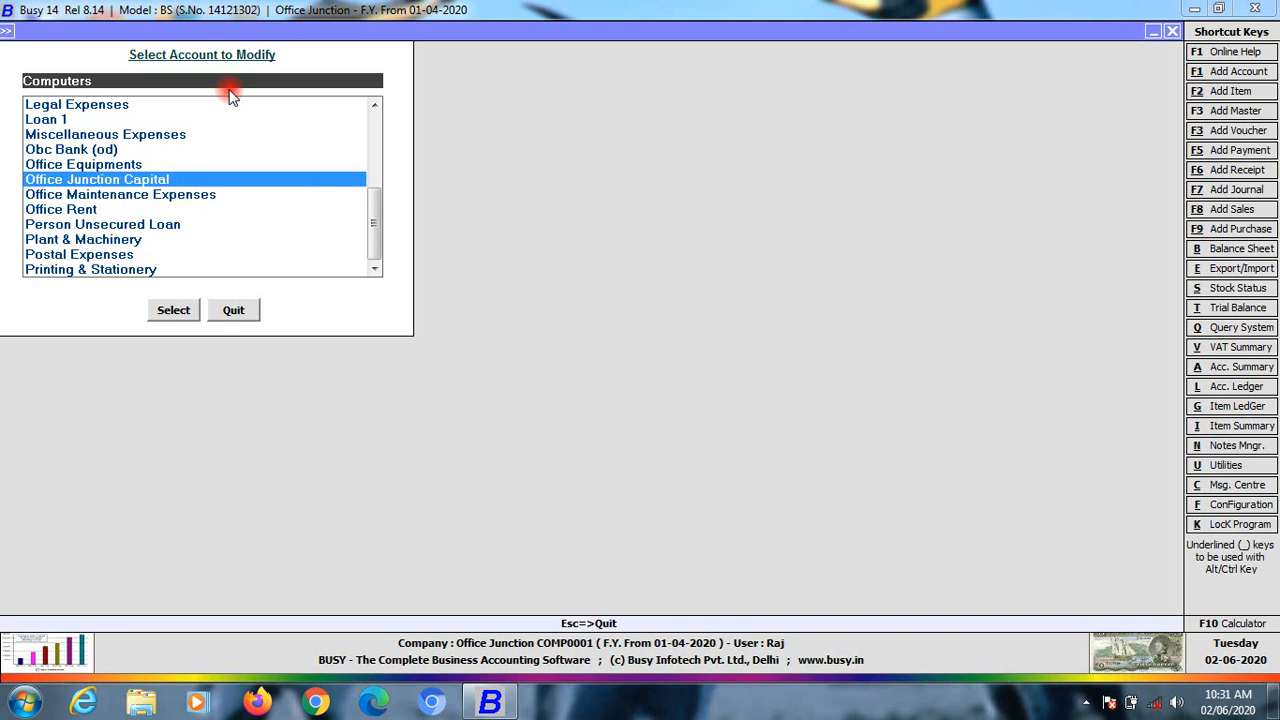
key(Up)
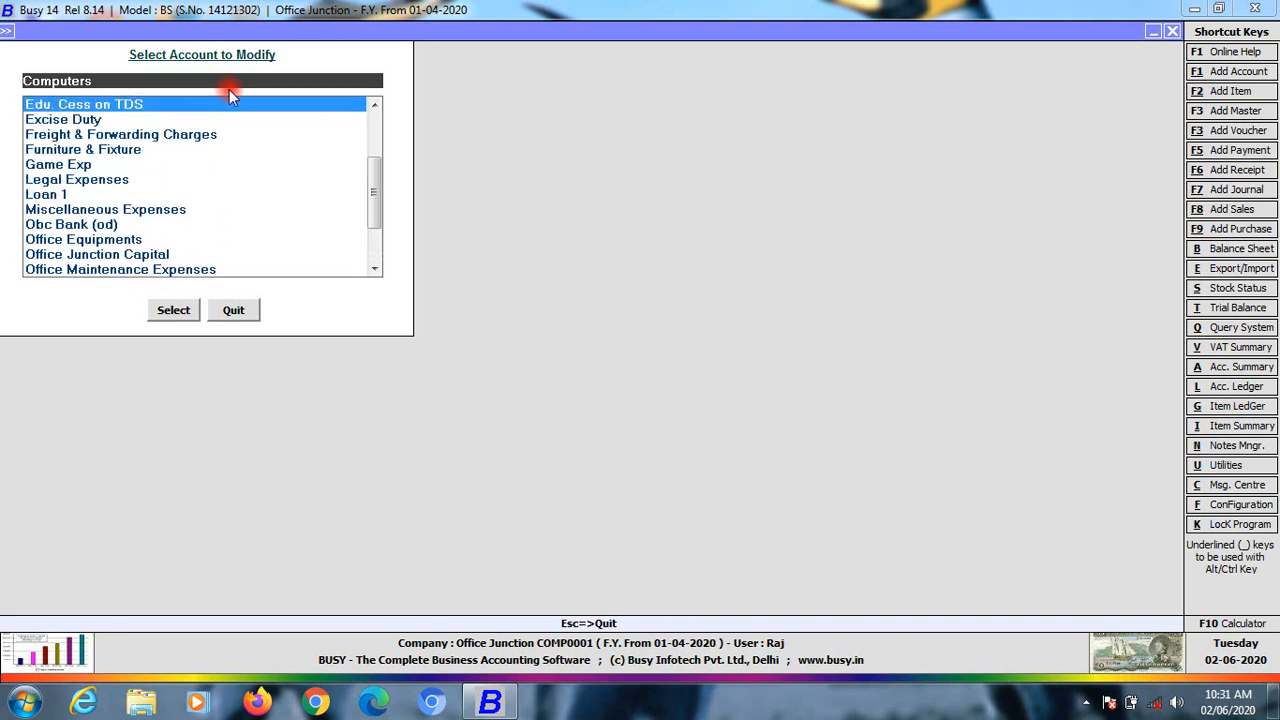
key(Escape)
key(Up)
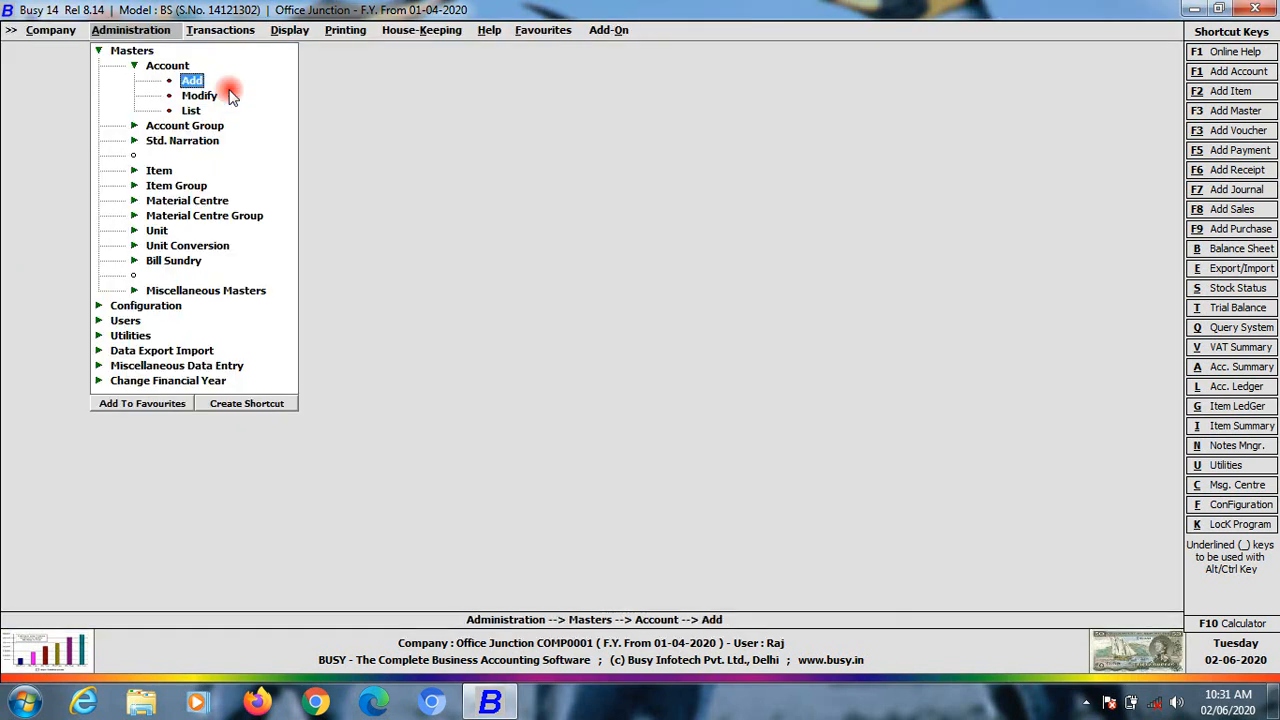
Start a new account and choose Investments as its group
key(Return)
key(Return)
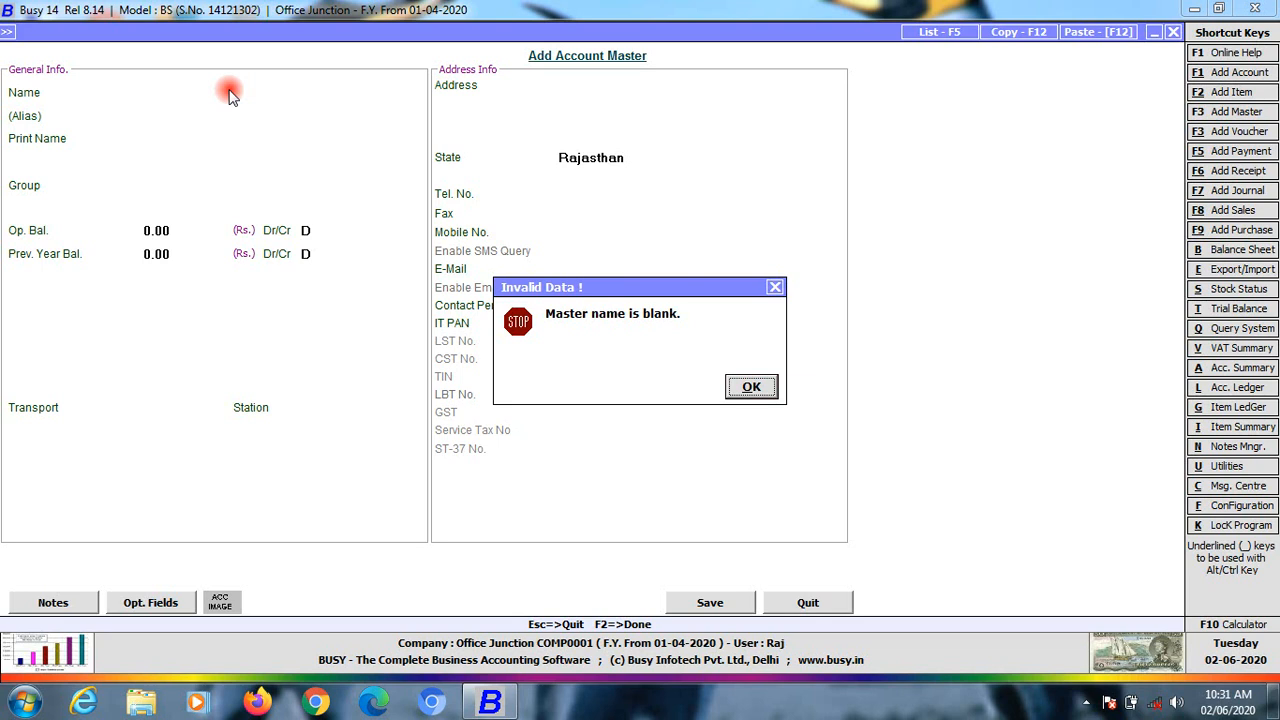
key(Return)
text(J)
key(Return)
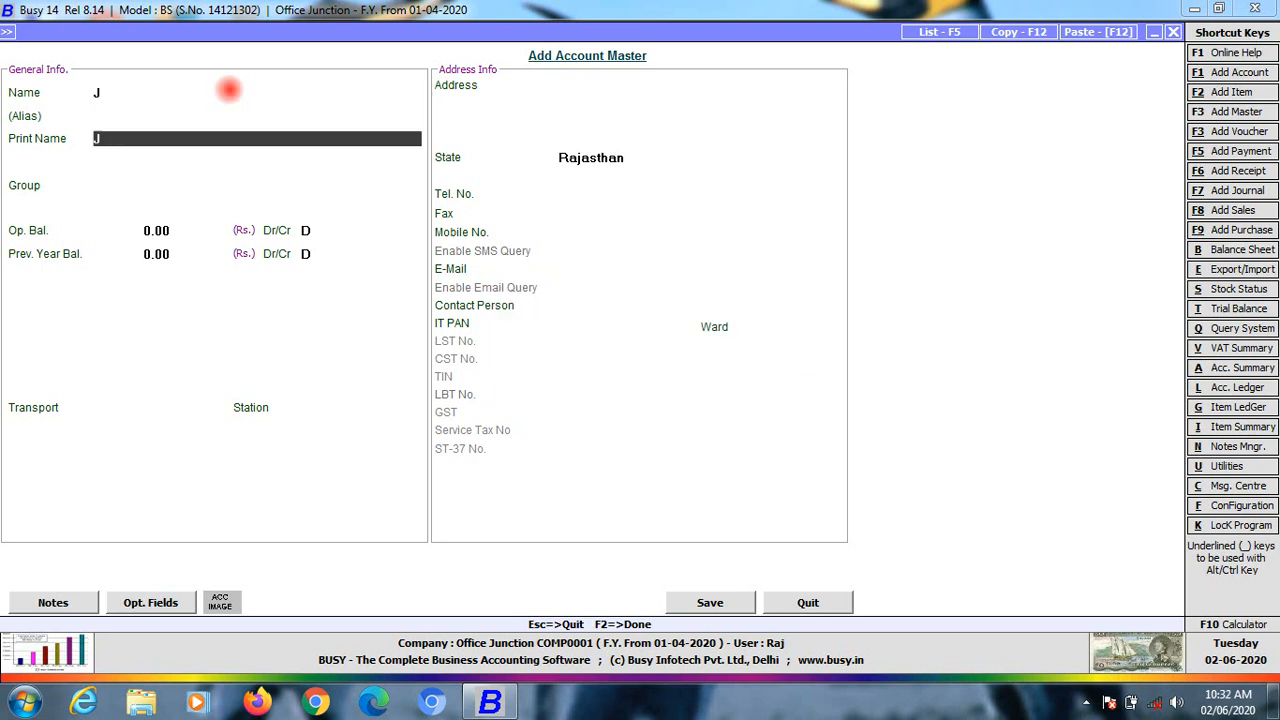
key(Return)
key(Down)
key(Down)
key(Down)
key(Down)
key(Down)
key(Down)
key(Down)
key(Down)
key(Down)
key(Down)
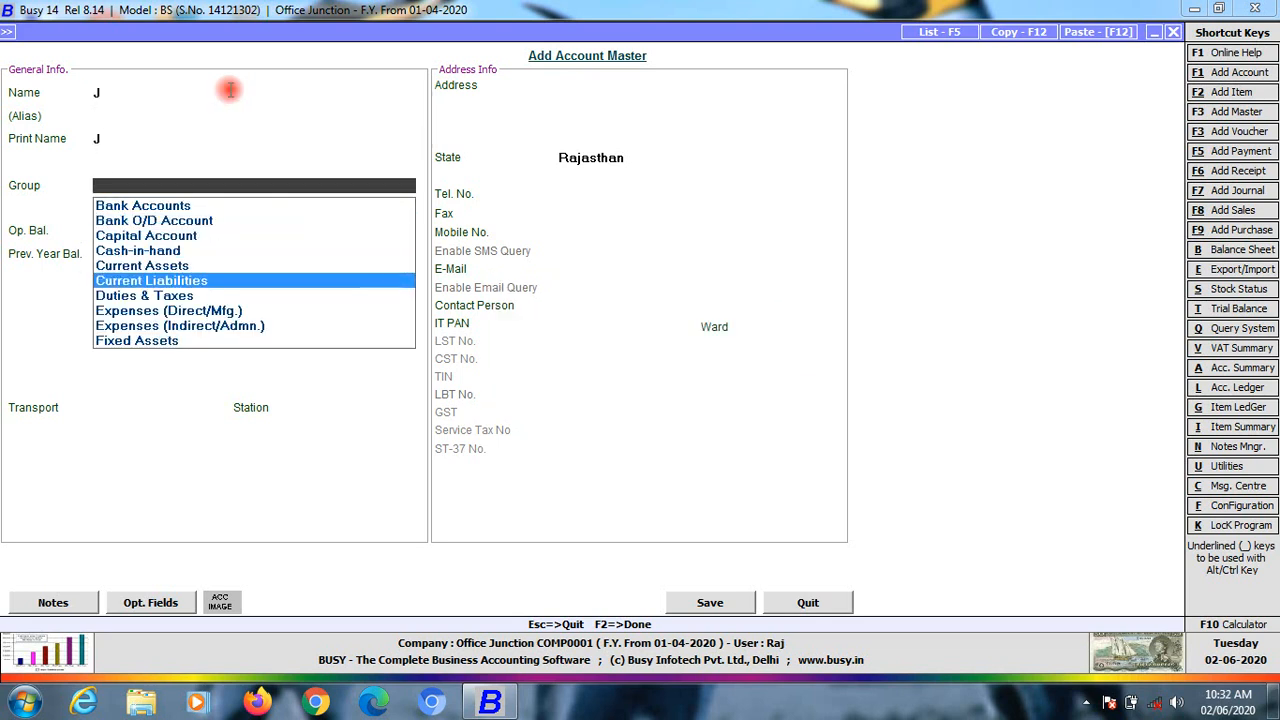
key(Down)
key(Up)
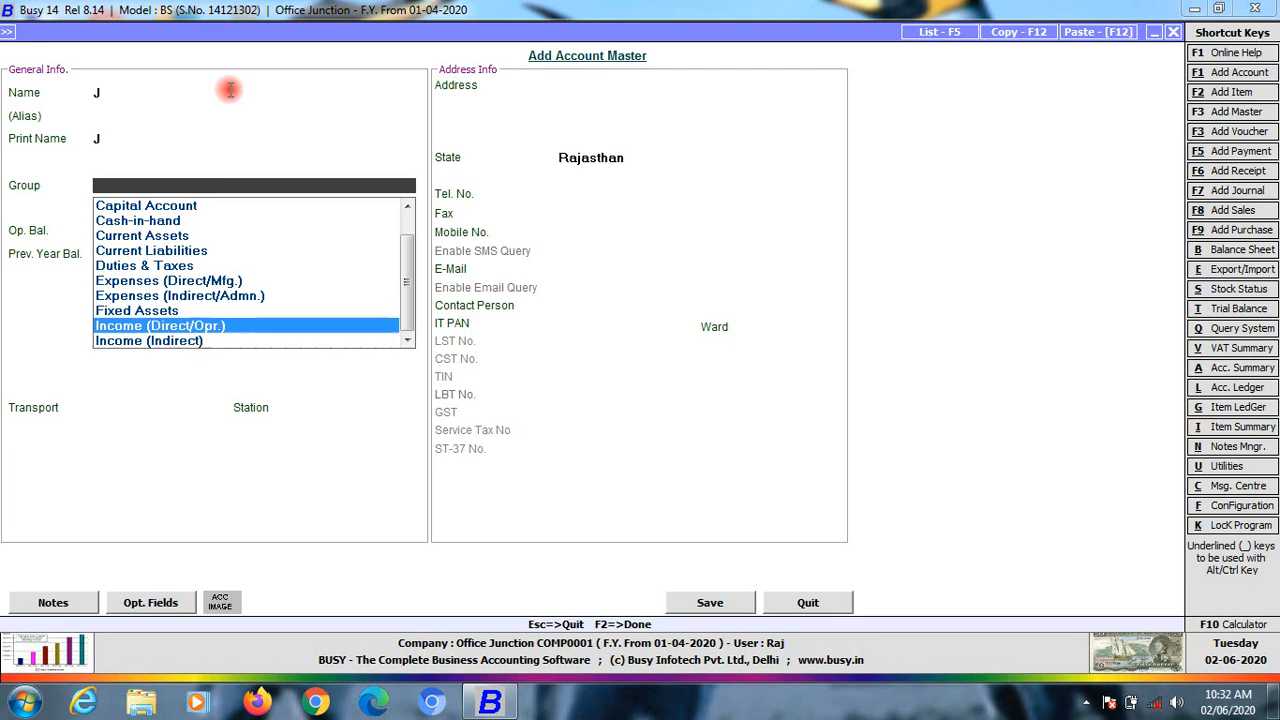
key(Down)
key(Down)
key(Down)
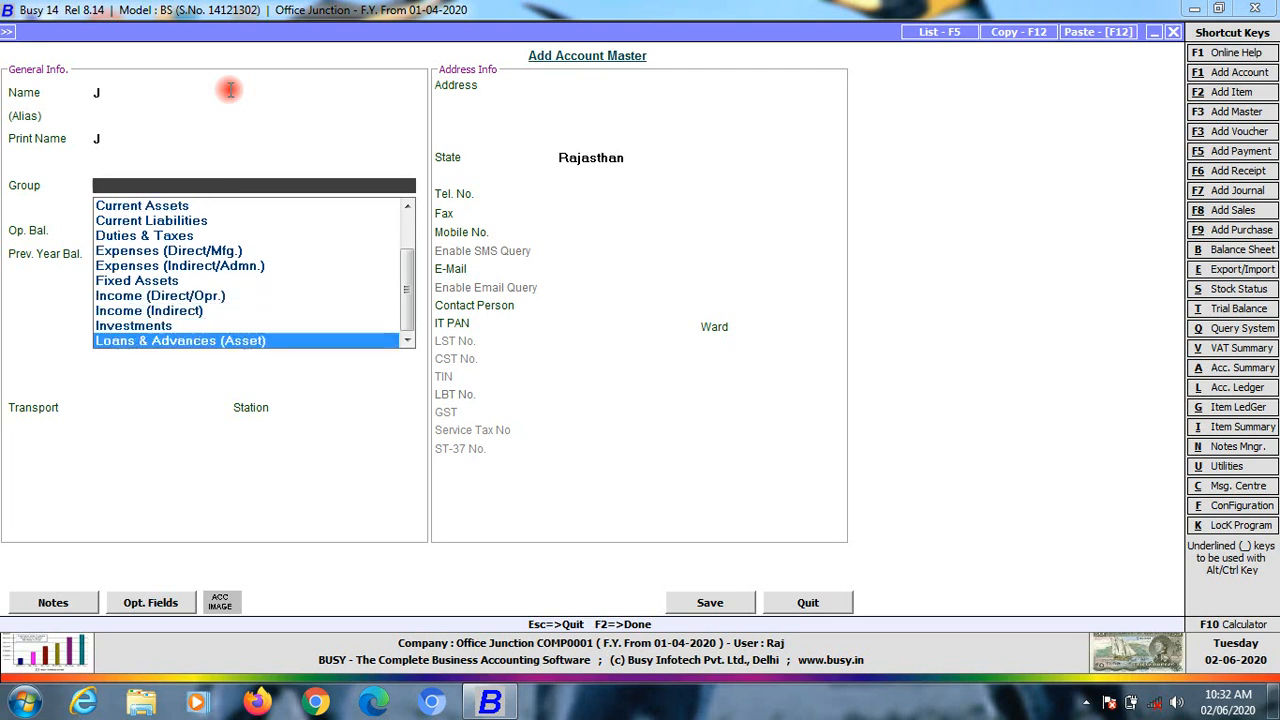
key(Up)
key(Return)
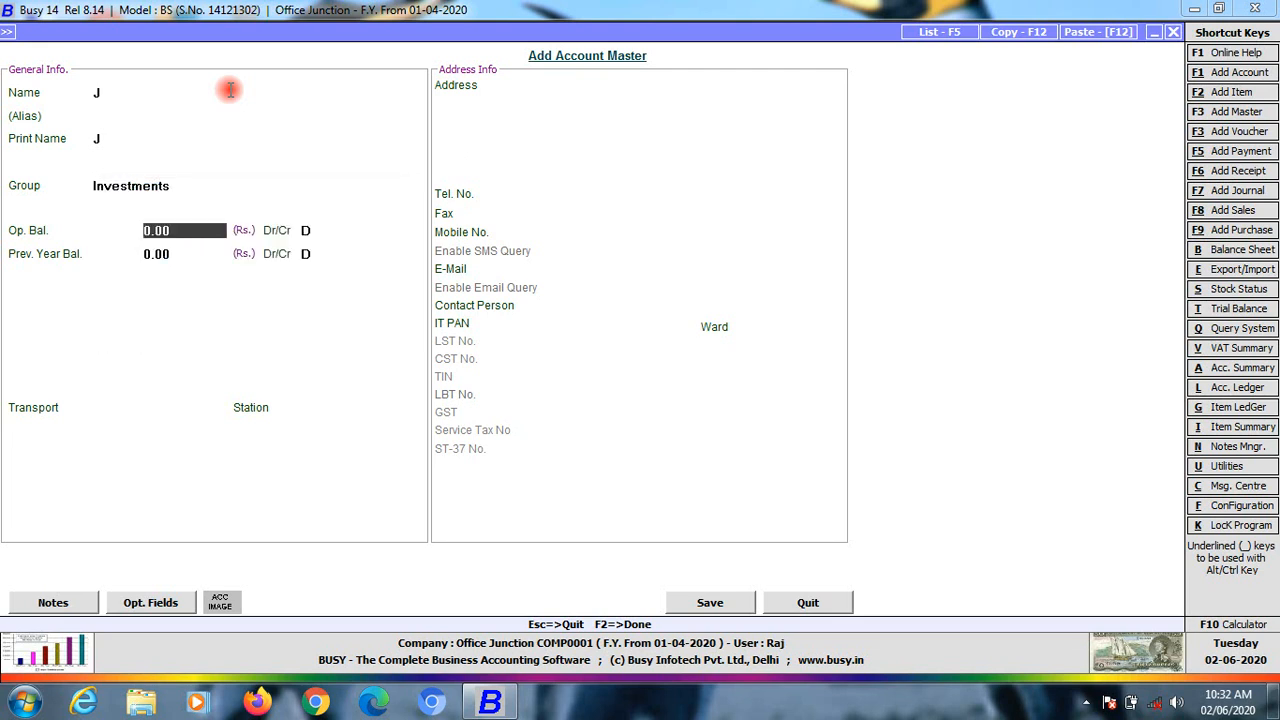
Name the account Fdr and save it
key(Up)
key(Up)
key(Up)
key(Up)
text(Fdr)
key(Return)
key(Return)
key(Return)
key(Return)
key(Return)
key(Return)
key(Return)
key(Return)
key(Return)
key(Return)
key(Return)
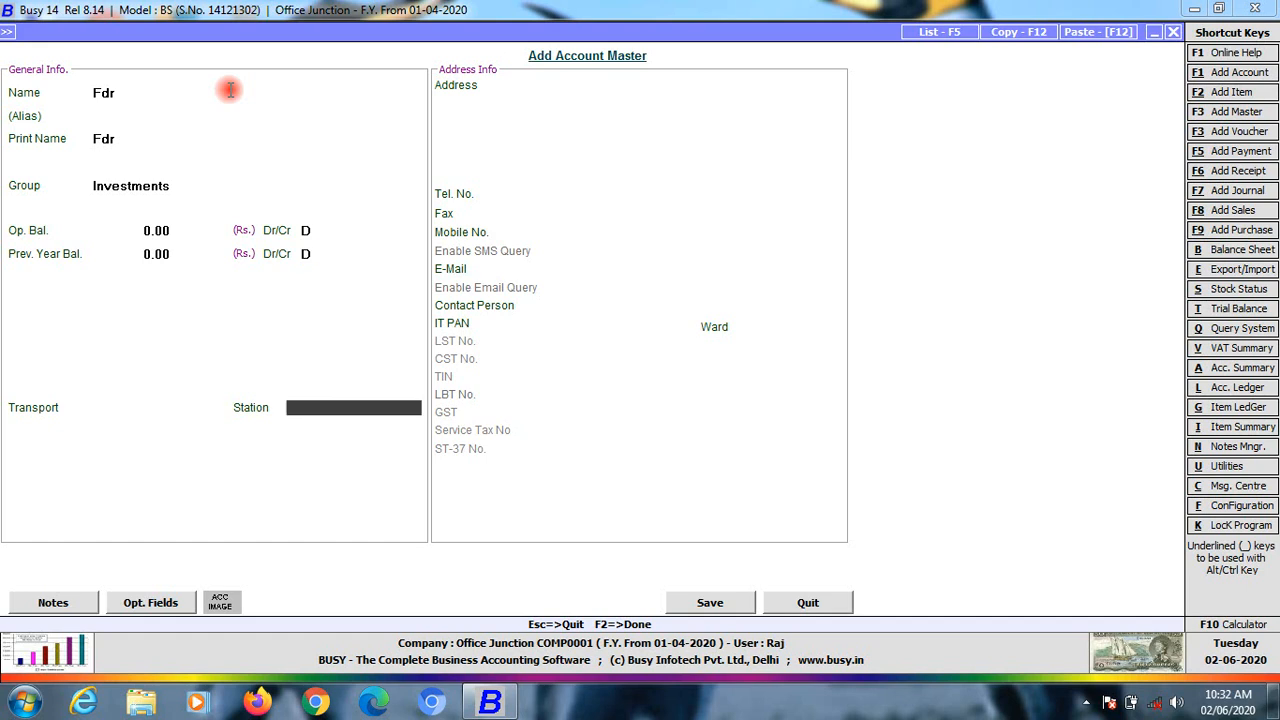
key(Return)
key(Return)
key(Return)
key(Return)
key(Return)
key(Return)
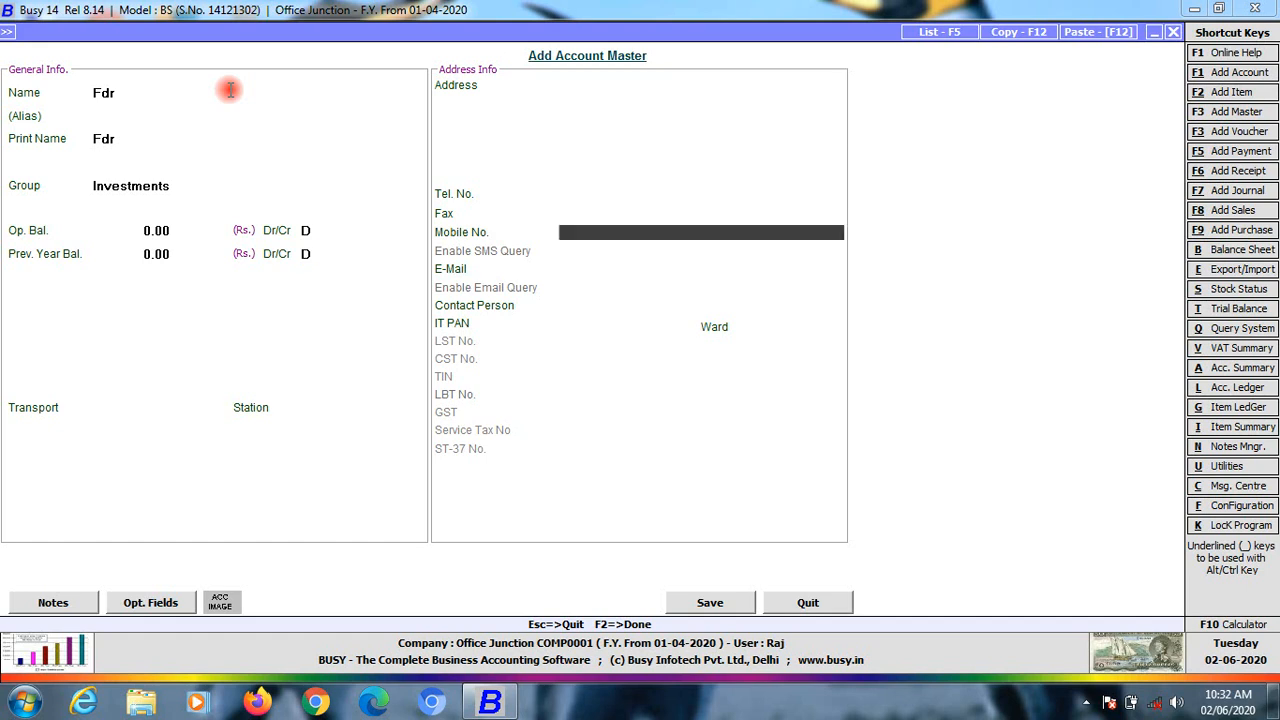
key(F2)
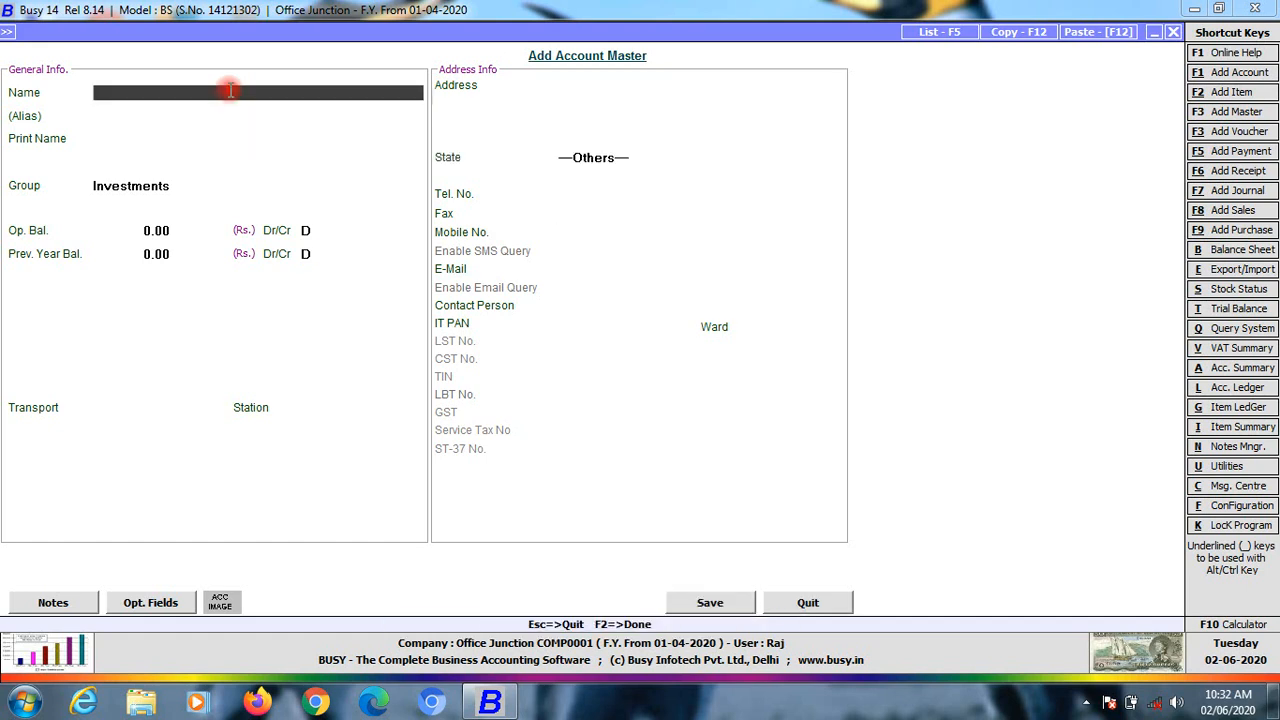
Choose Securities & Deposits (Asset) as the new account's group
text(G)
key(Return)
key(Return)
key(Return)
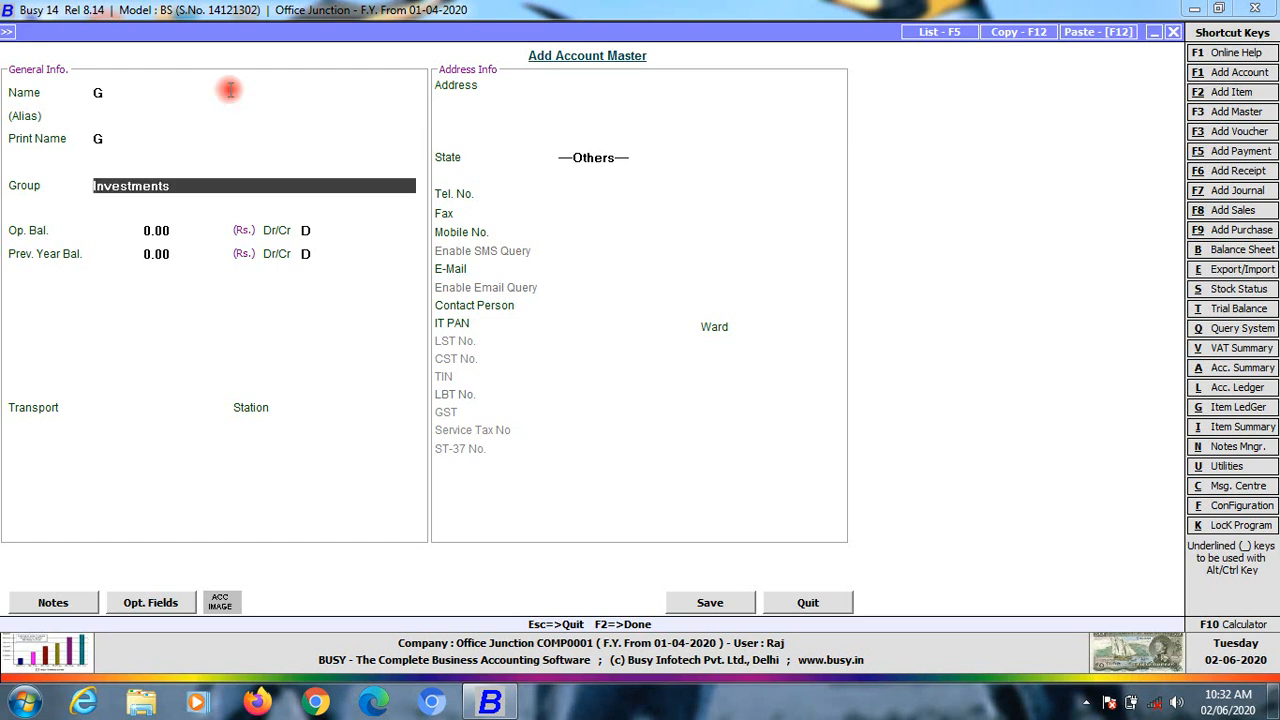
text(i)
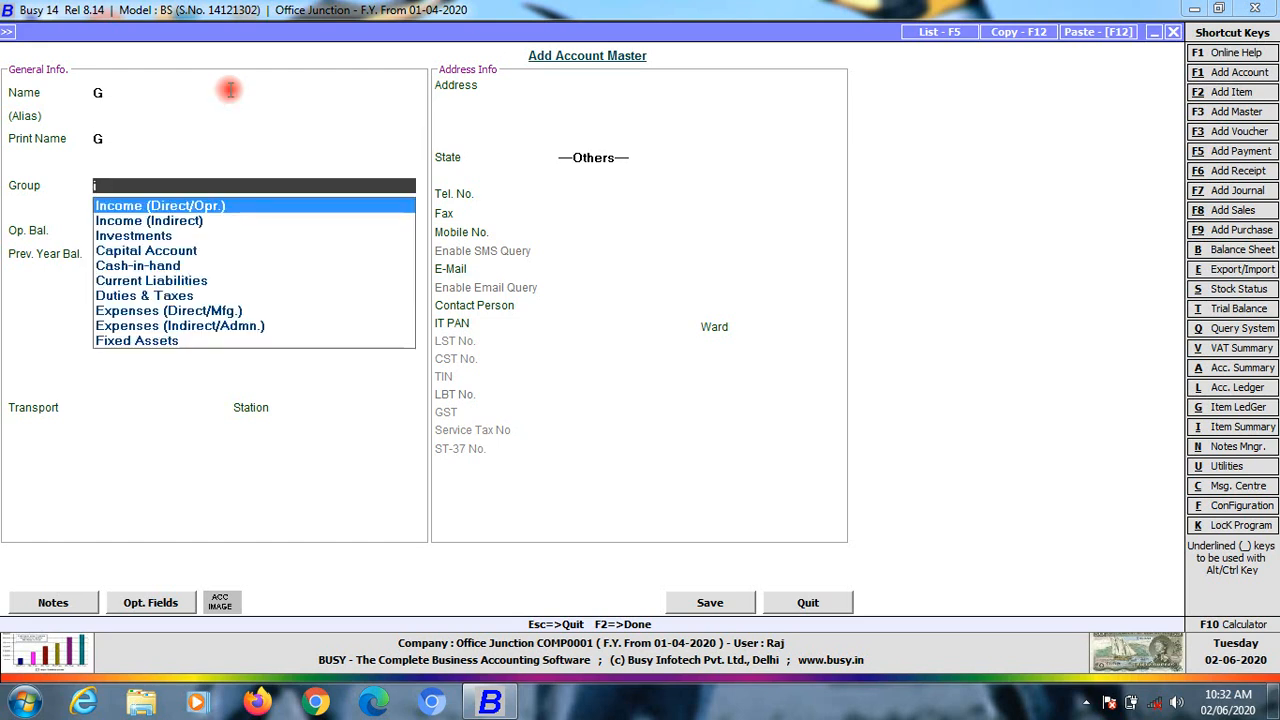
key(Down)
key(Down)
key(Down)
key(Down)
key(Down)
key(Down)
key(Down)
key(Down)
key(Down)
key(Down)
key(Down)
key(Down)
key(Down)
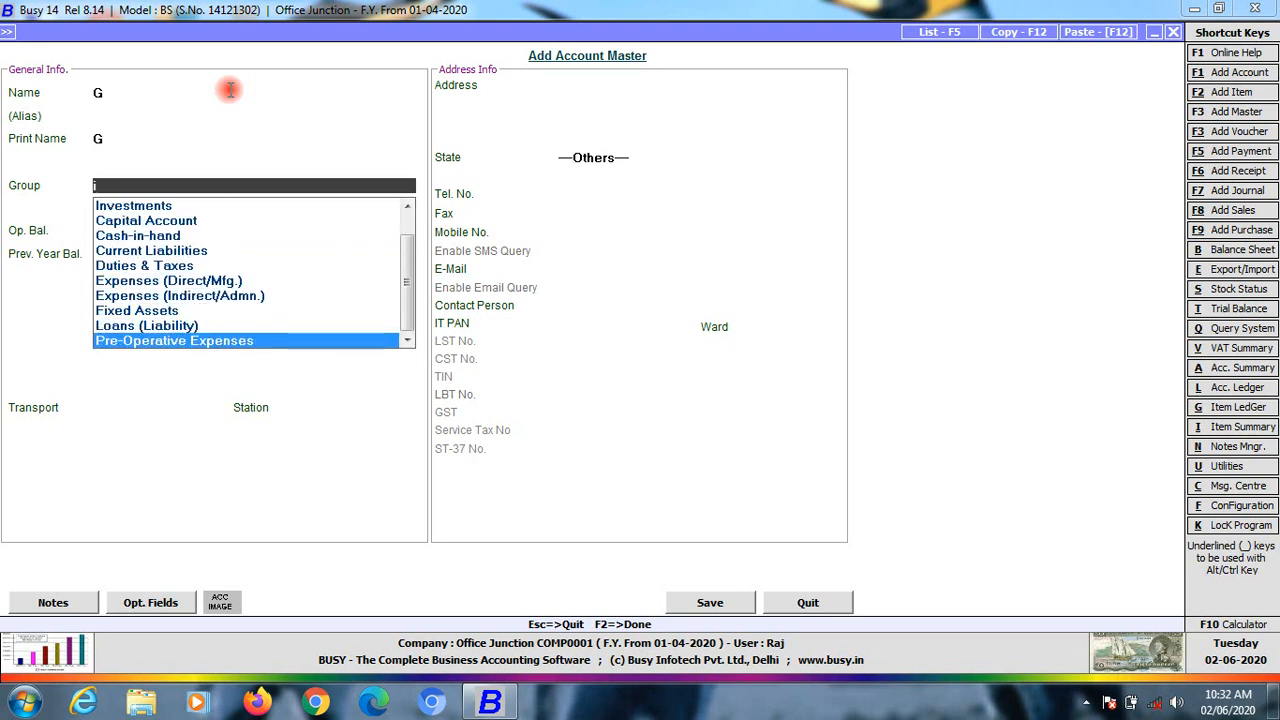
key(Up)
key(Up)
key(Down)
key(Down)
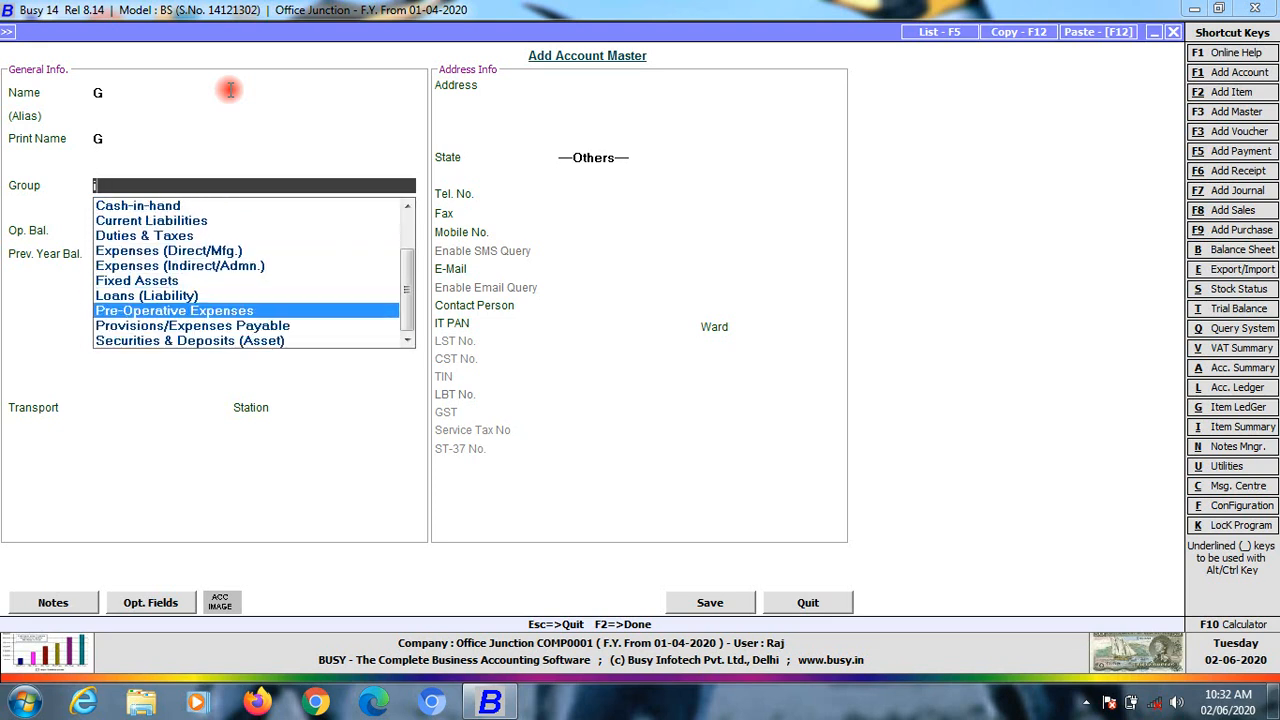
key(Down)
key(Down)
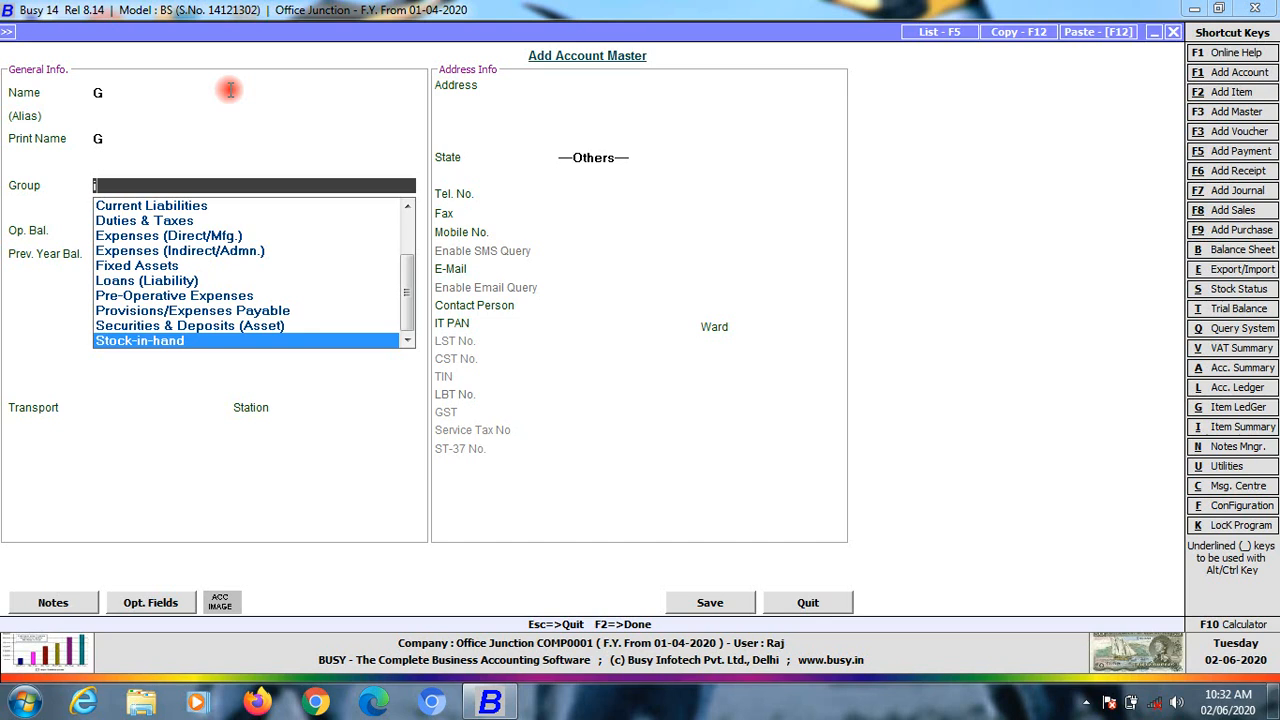
key(Up)
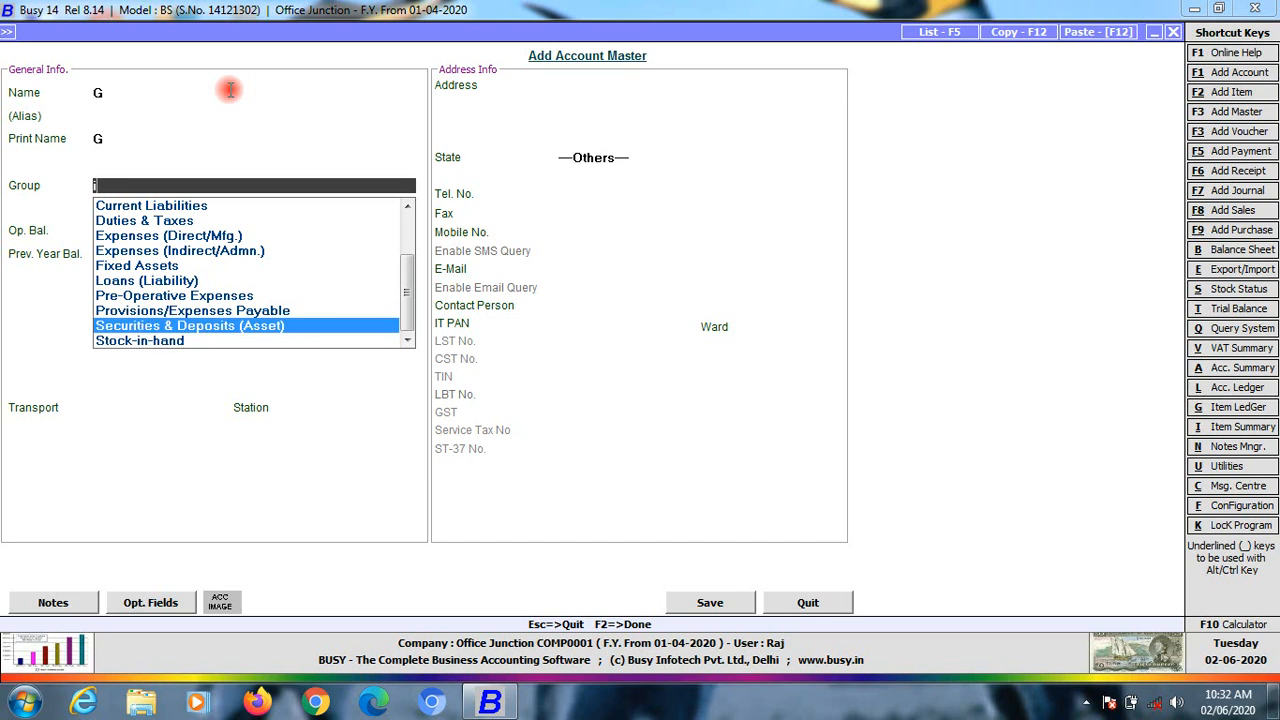
key(Down)
key(Down)
key(Up)
key(Up)
key(Down)
key(Down)
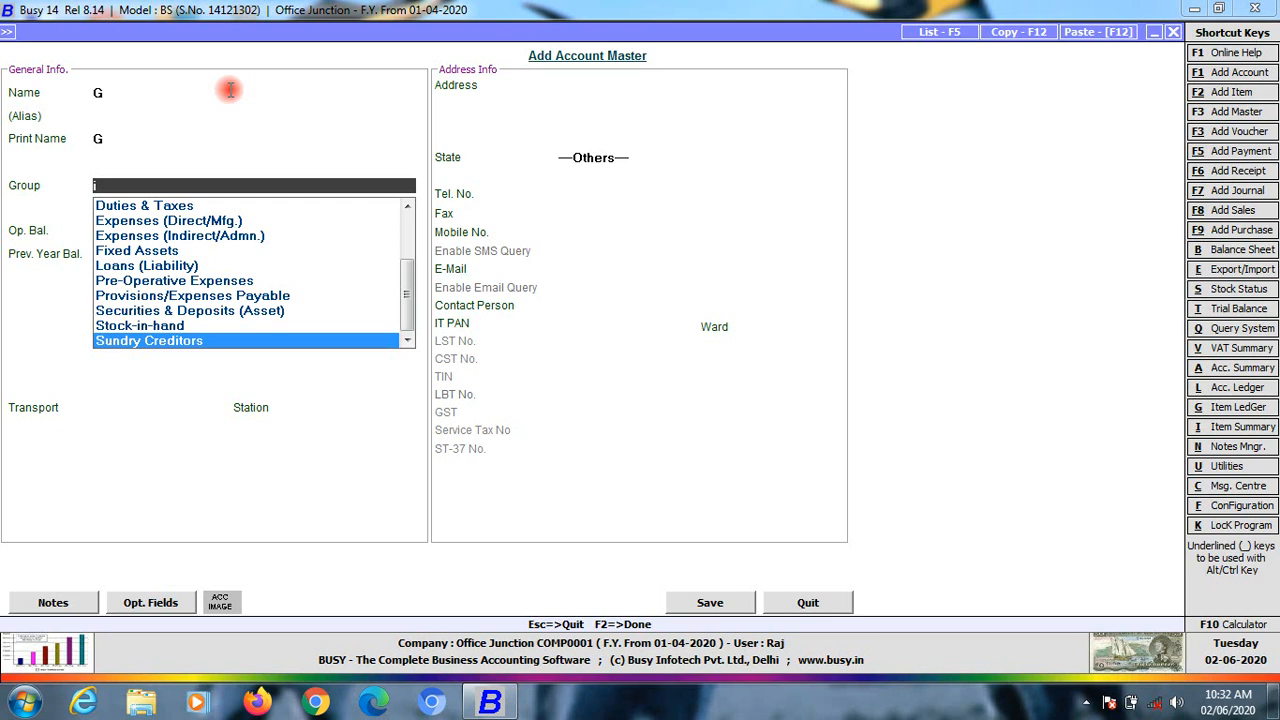
key(Up)
key(Up)
key(Up)
key(Down)
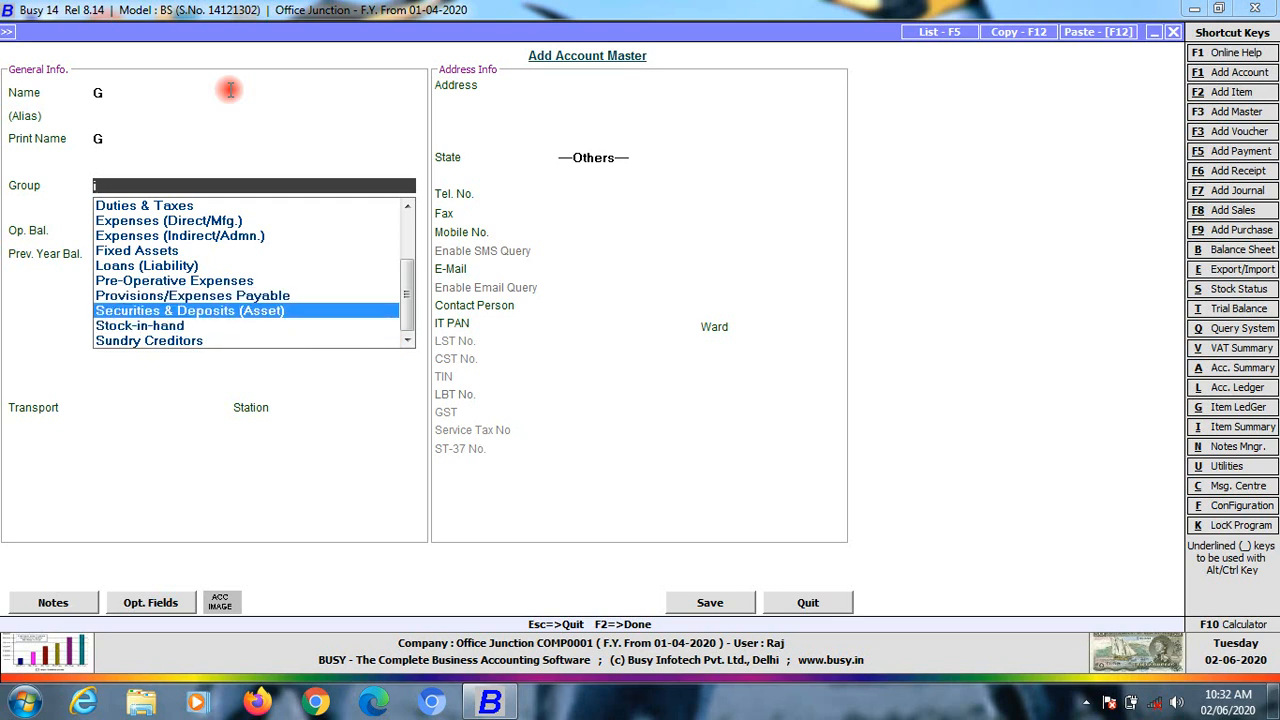
key(Return)
Name the account Jvvnnl Security and save it
key(Up)
key(Up)
key(Up)
key(Up)
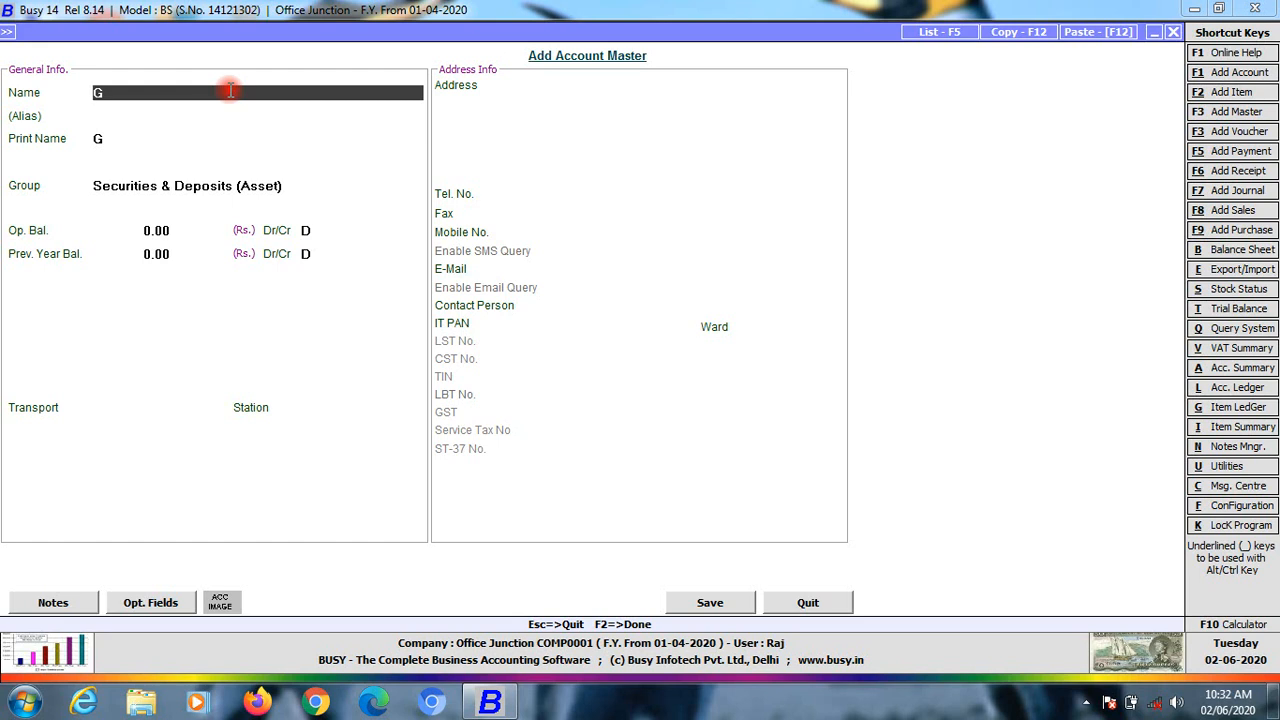
text(Jvvnnl SE)
key(BackSpace)
text(ewc)
key(BackSpace)
key(BackSpace)
text(cut)
text(r)
text(ity)
key(Return)
key(Return)
key(Return)
key(Return)
key(Return)
key(Return)
key(Return)
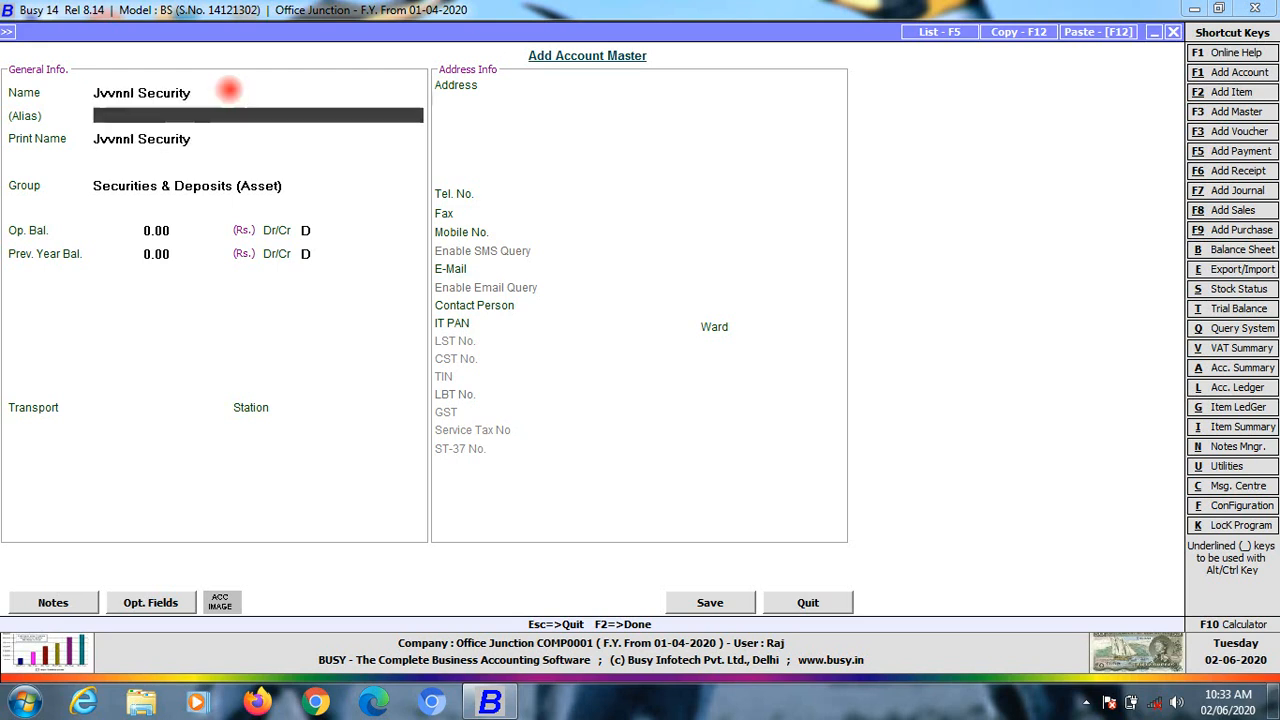
key(Return)
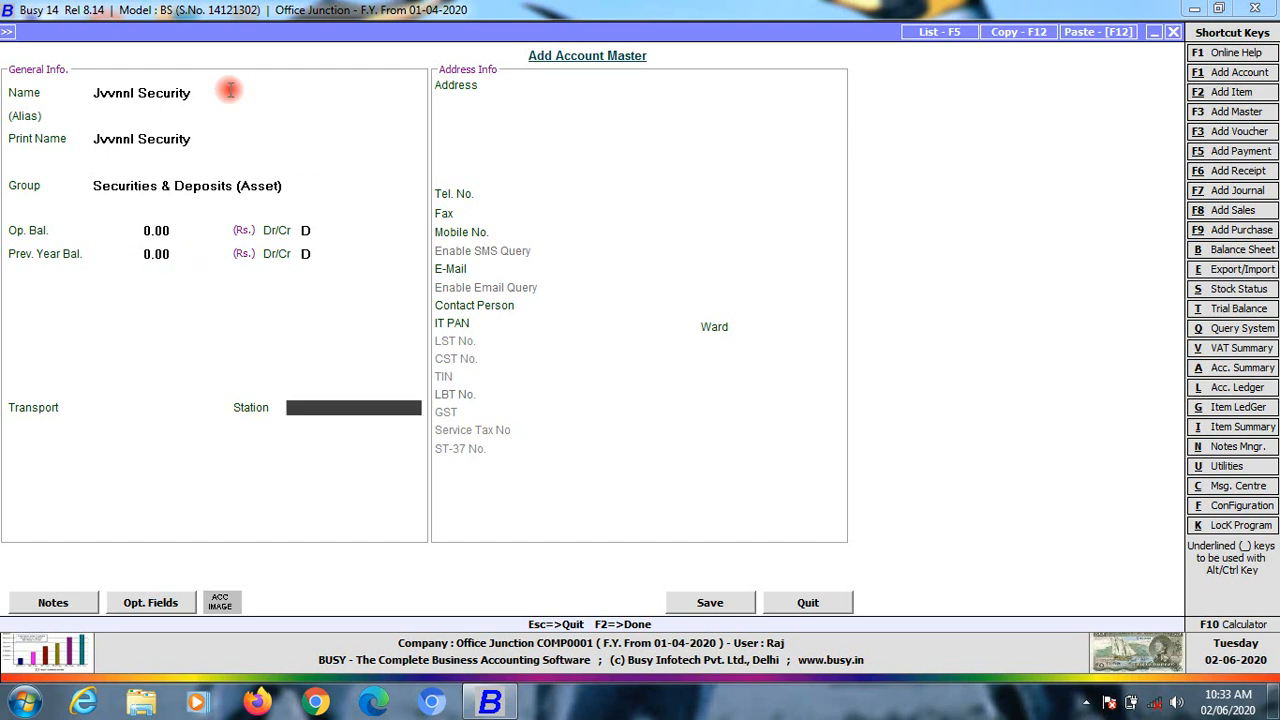
key(Return)
key(Return)
key(Return)
key(Return)
key(Return)
key(Return)
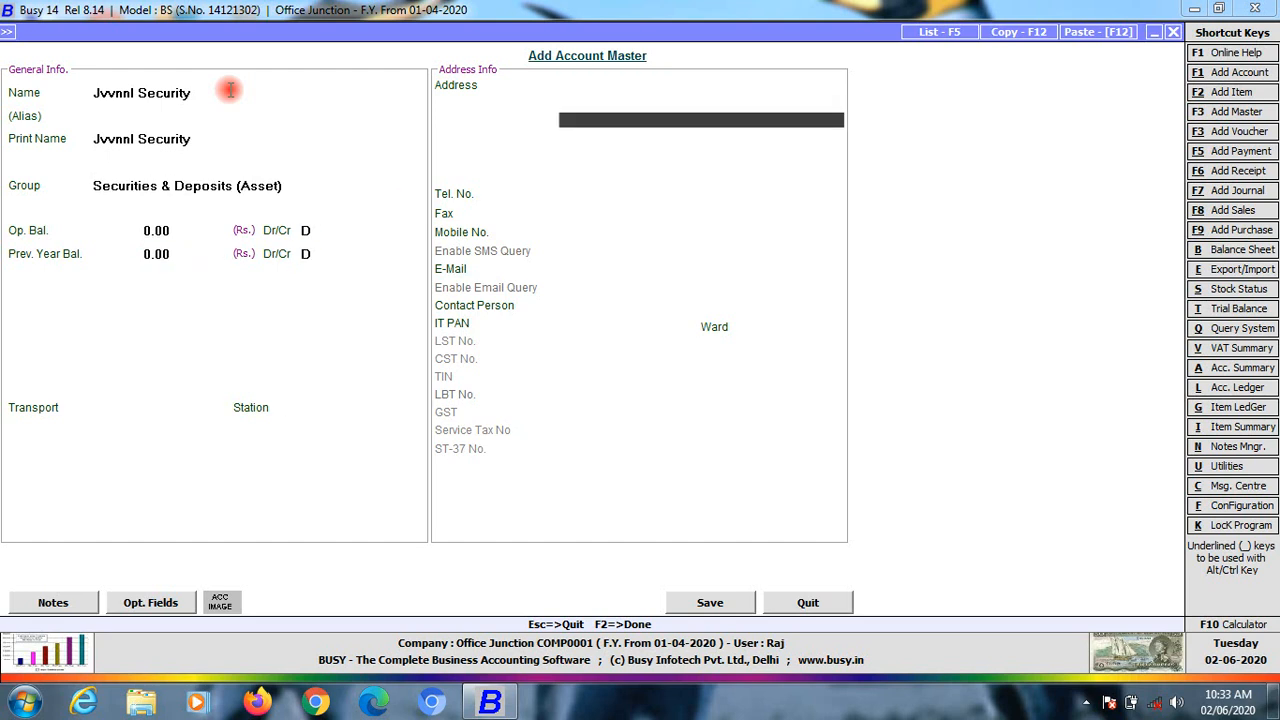
key(Return)
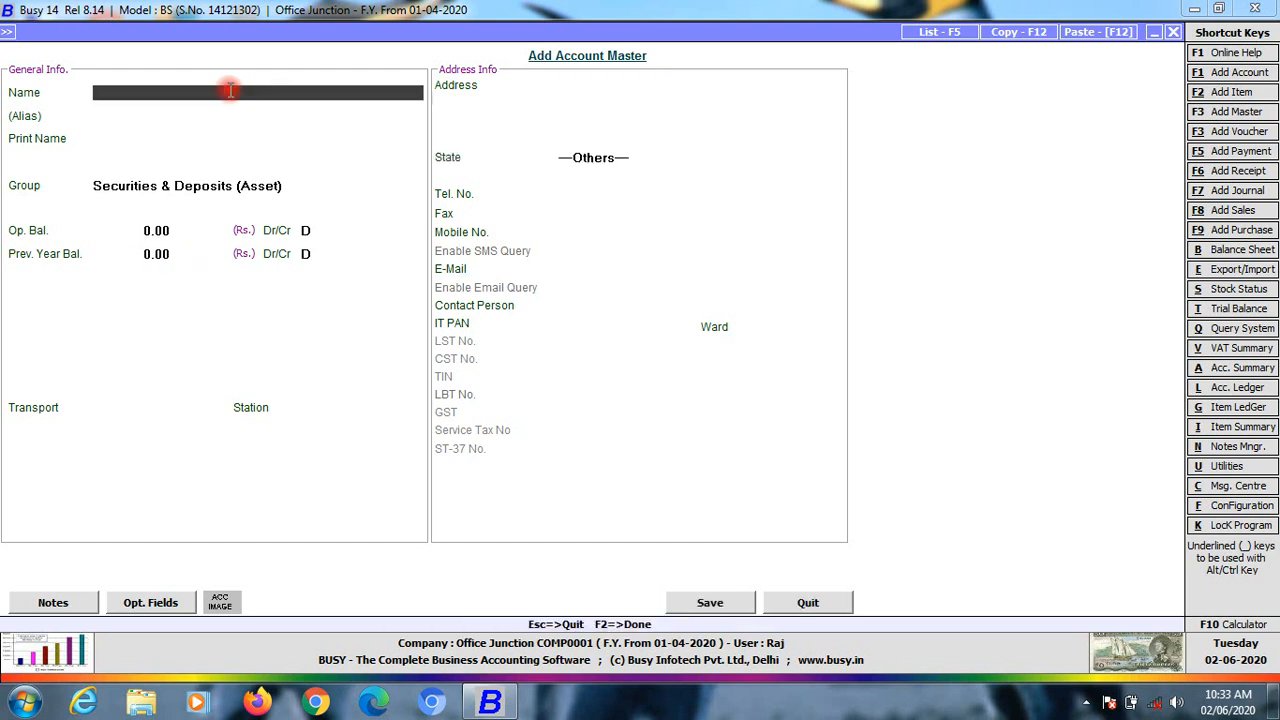
Leave the blank form and browse the existing accounts in the modify list
key(Escape)
key(Down)
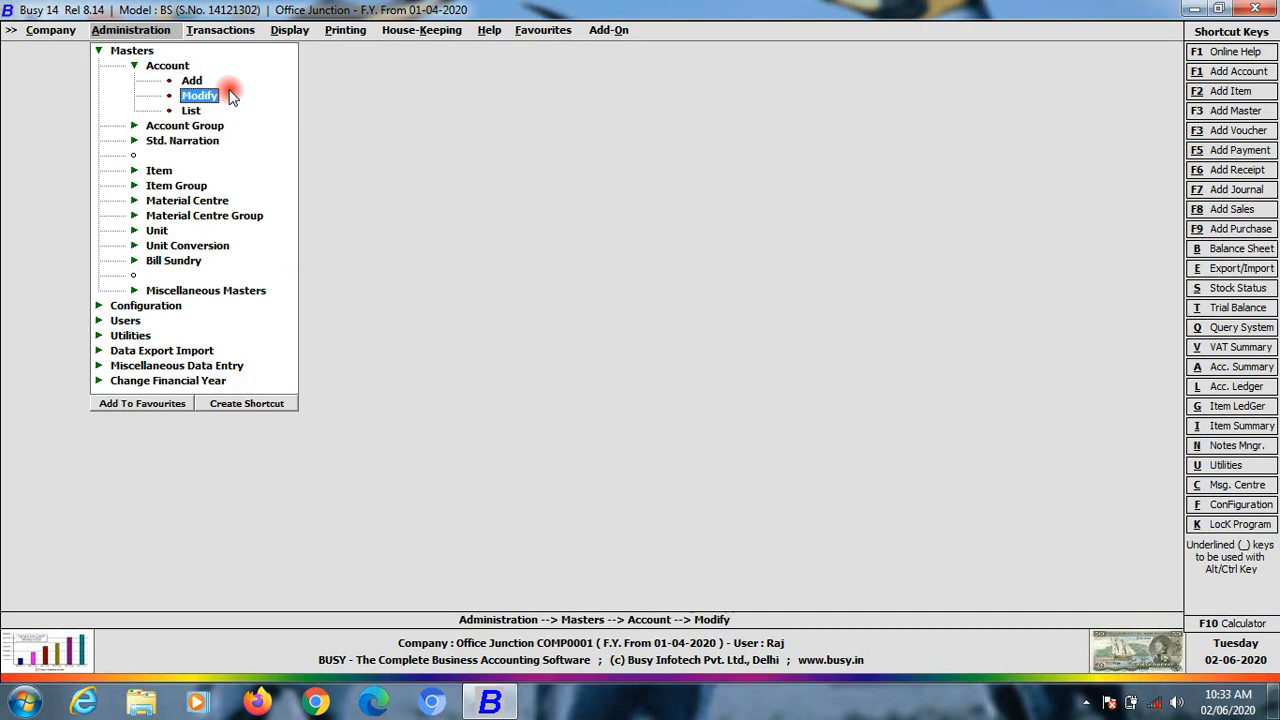
key(Return)
key(Down)
key(Down)
key(Down)
key(Down)
key(Down)
key(Down)
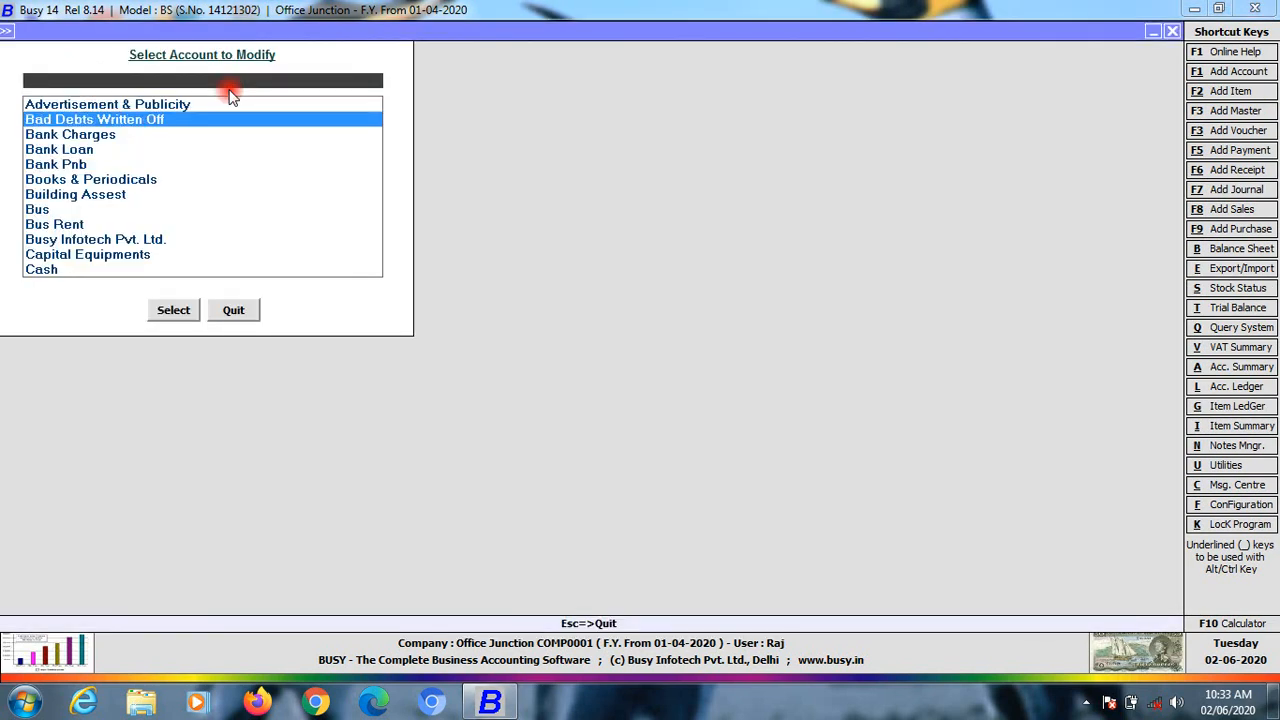
key(Down)
key(Down)
key(Down)
key(Down)
key(Down)
key(Down)
key(Down)
key(Down)
key(Down)
key(Down)
key(Down)
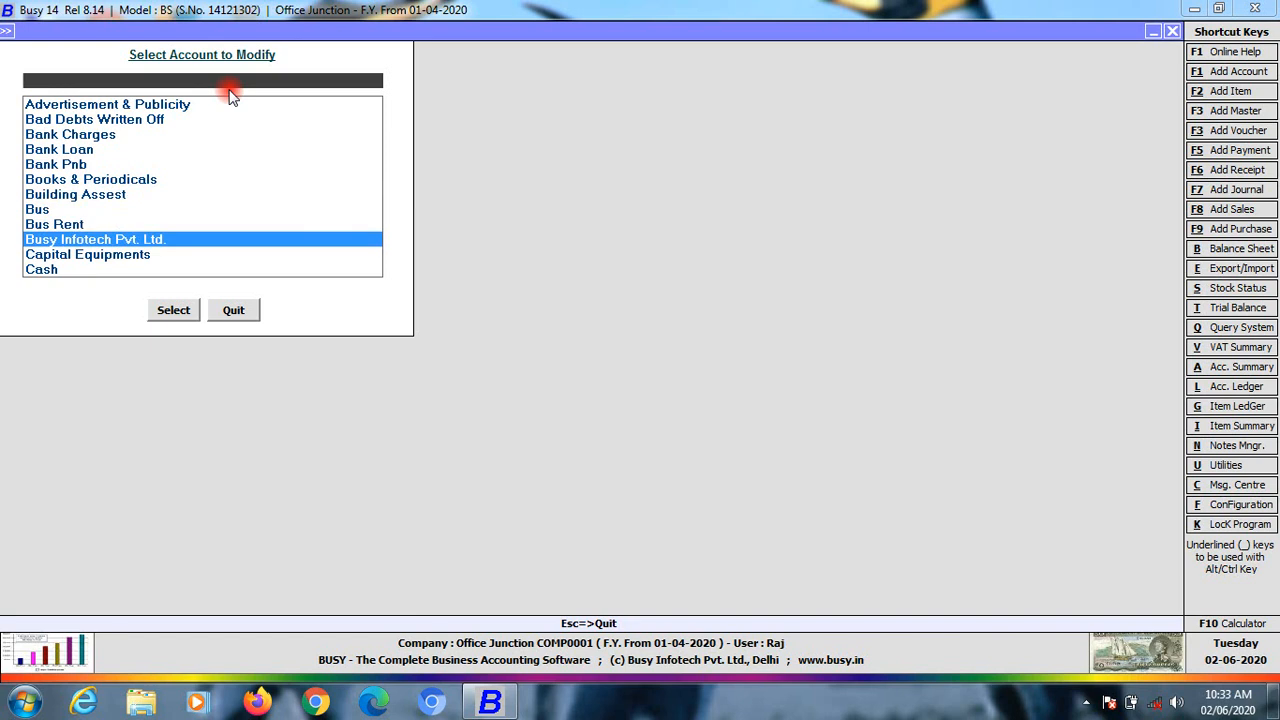
key(Down)
key(Down)
key(Down)
key(Down)
key(Down)
key(Down)
key(Down)
key(Down)
key(Down)
key(Down)
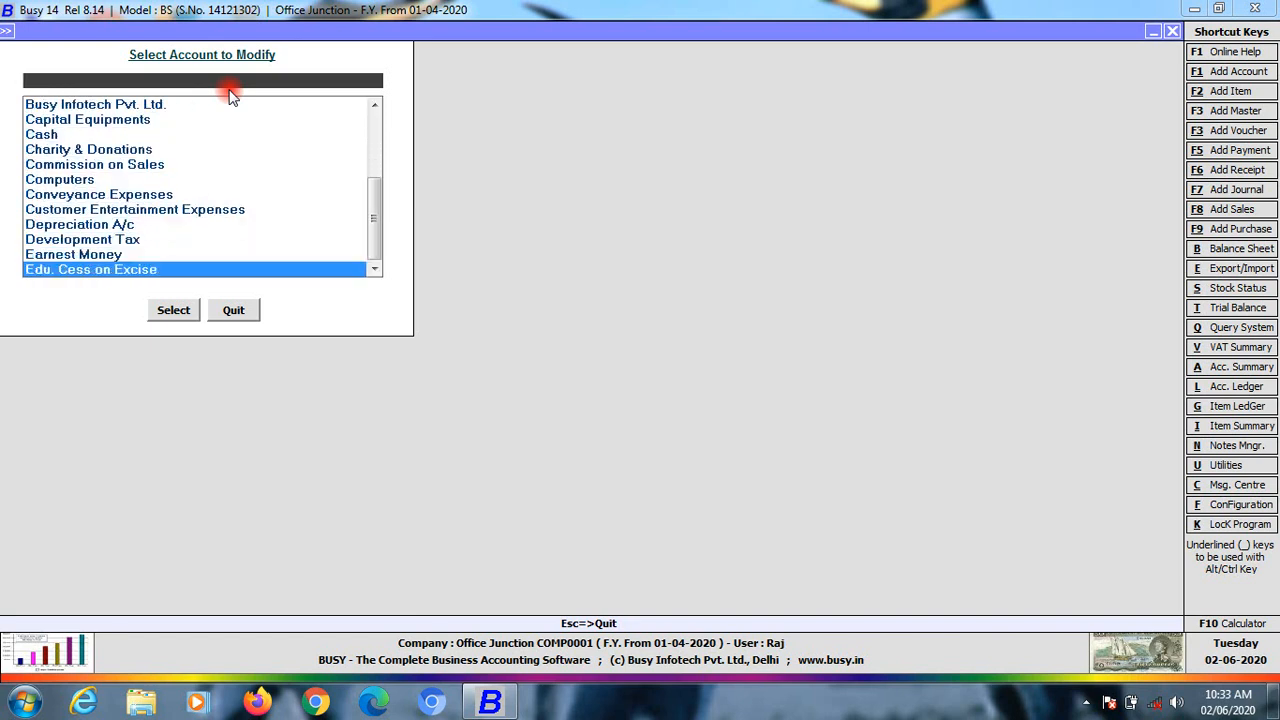
key(Down)
key(Down)
key(Down)
key(Down)
key(Down)
key(Down)
key(Down)
key(Down)
key(Down)
key(Down)
key(Down)
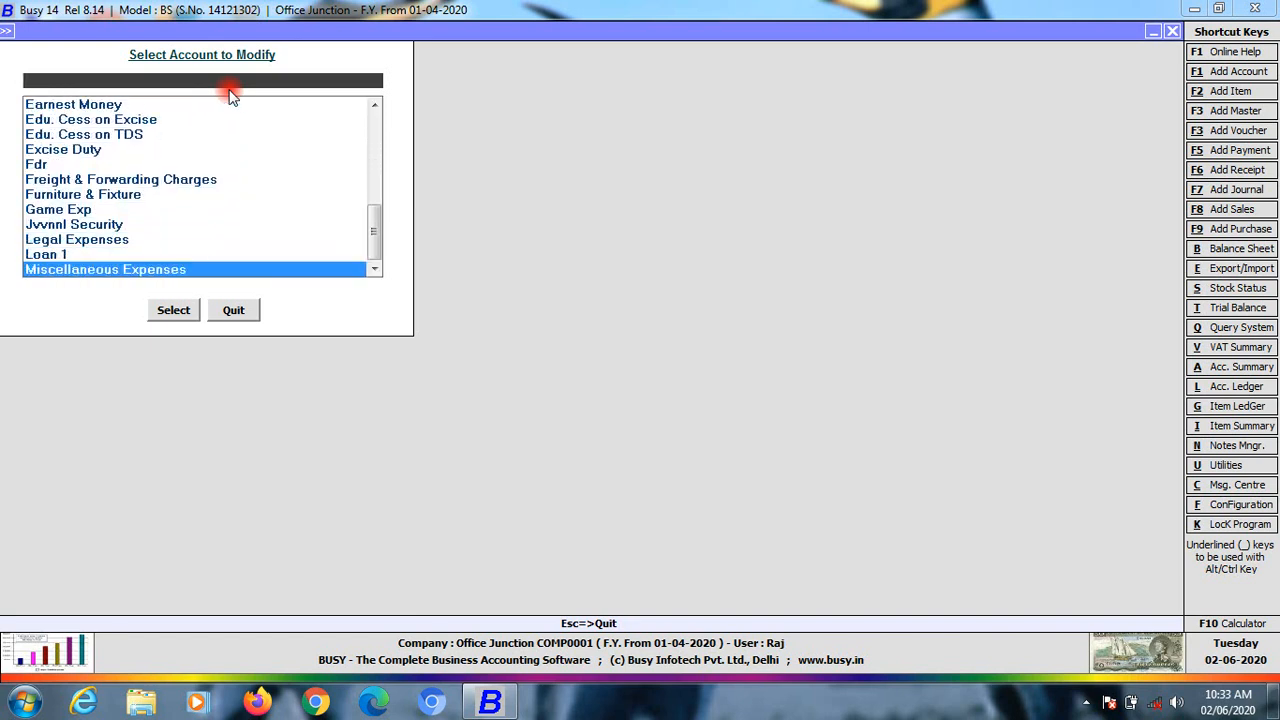
key(Down)
key(Down)
key(Down)
key(Down)
key(Down)
key(Down)
key(Down)
key(Down)
key(Down)
key(Down)
key(Down)
key(Down)
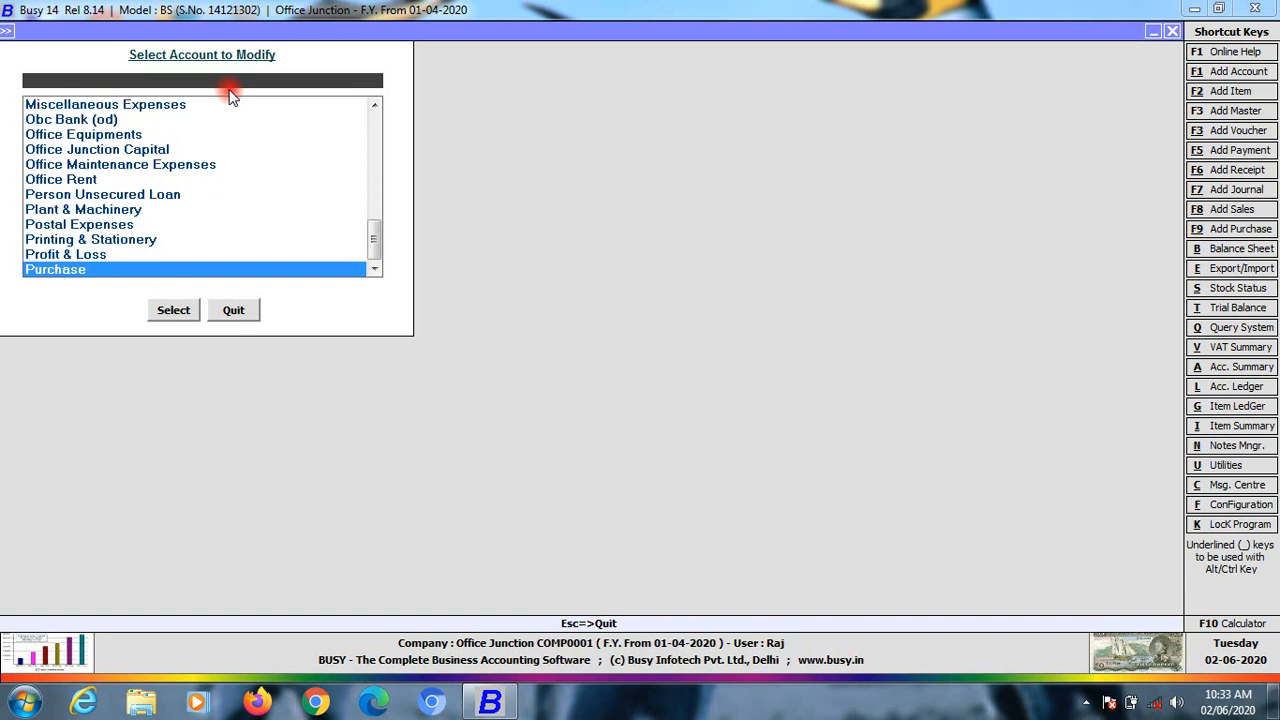
key(Down)
key(Down)
key(Down)
key(Down)
key(Down)
key(Down)
key(Down)
key(Down)
key(Down)
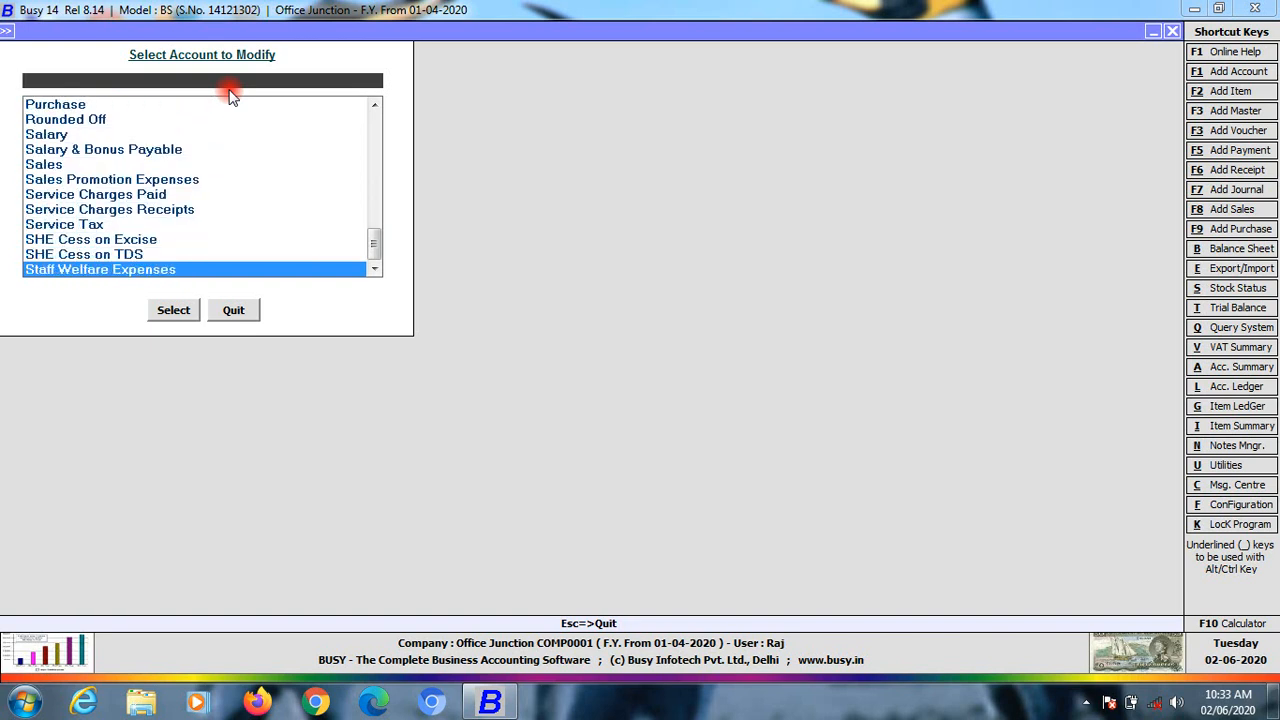
key(Down)
key(Down)
key(Down)
key(Down)
key(Down)
key(Down)
key(Down)
key(Down)
key(Down)
key(Down)
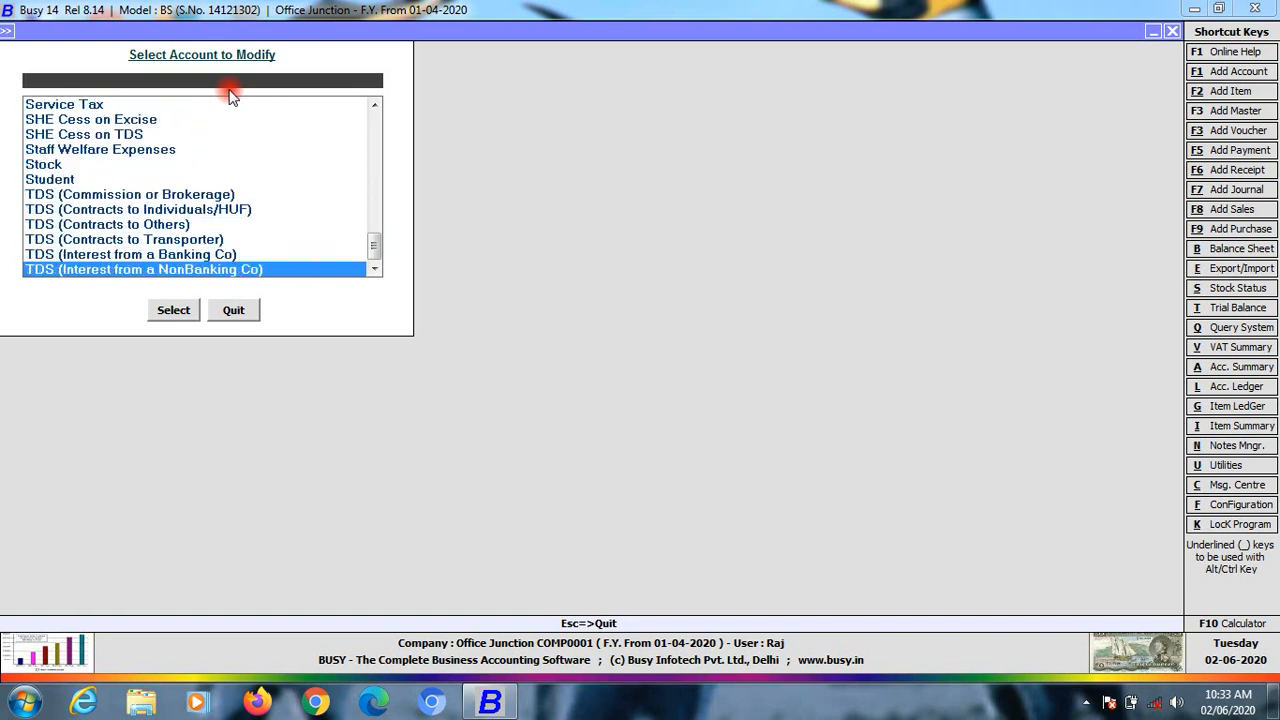
key(Up)
key(Up)
key(Up)
key(Up)
key(Up)
key(Up)
key(Up)
key(Up)
key(Up)
key(Up)
key(Up)
key(Up)
key(Up)
key(Up)
key(Up)
key(Up)
key(Up)
key(Up)
key(Up)
key(Up)
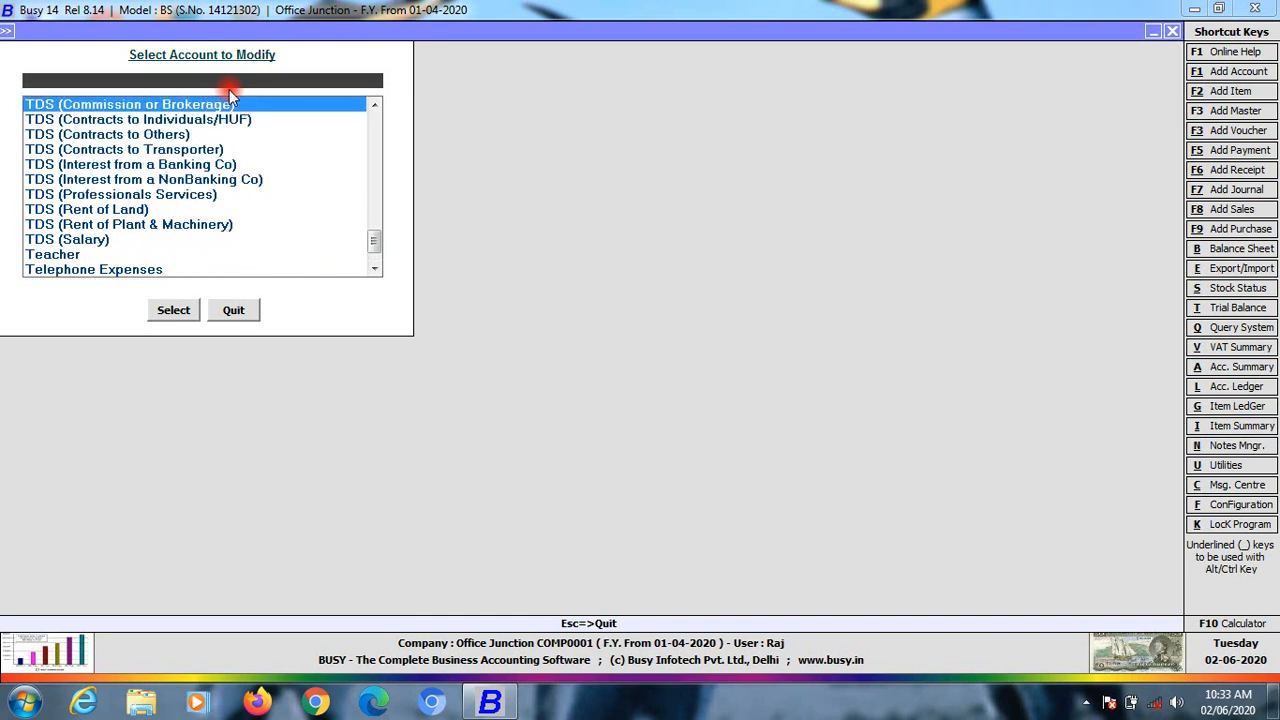
key(Up)
key(Up)
key(Up)
key(Up)
key(Up)
key(Up)
key(Up)
key(Up)
key(Up)
key(Up)
key(Up)
key(Up)
key(Up)
key(Up)
key(Up)
key(Up)
key(Up)
key(Up)
key(Up)
key(Up)
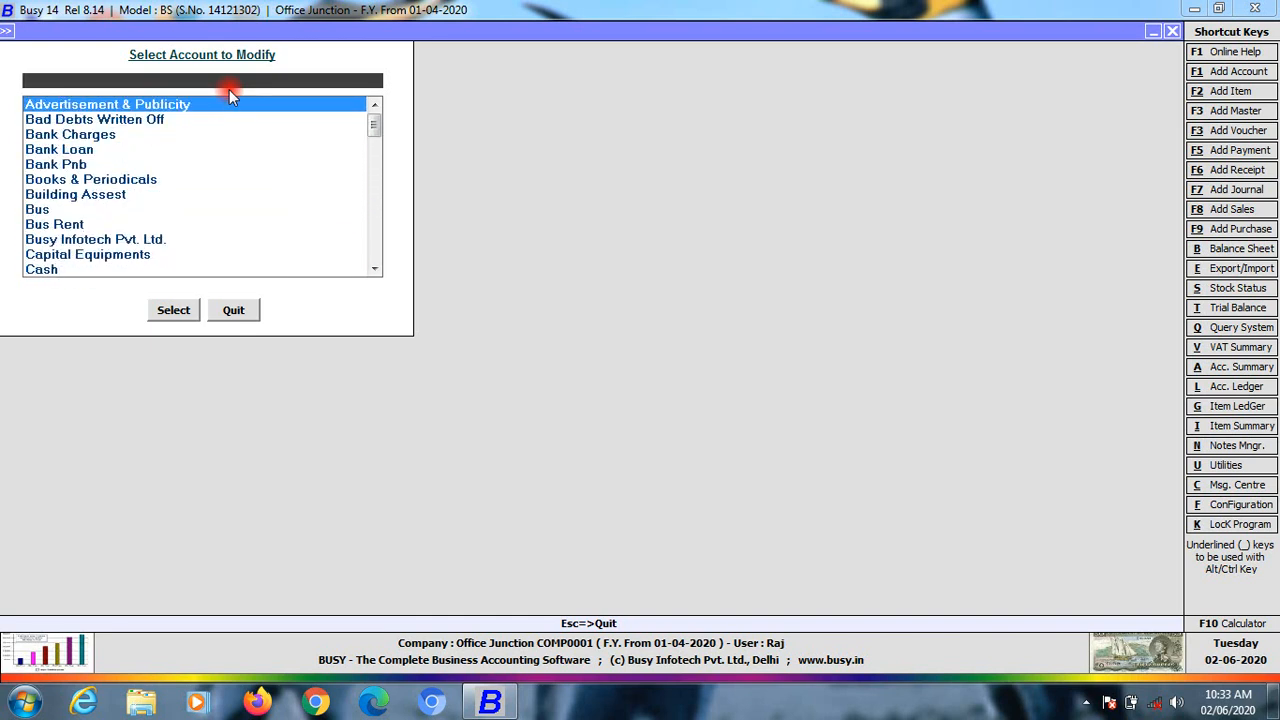
key(Down)
key(Down)
key(Down)
key(Down)
key(Up)
key(Up)
key(Up)
key(Up)
Review the Advertisement & Publicity account unchanged, then open the listing of all accounts
key(Return)
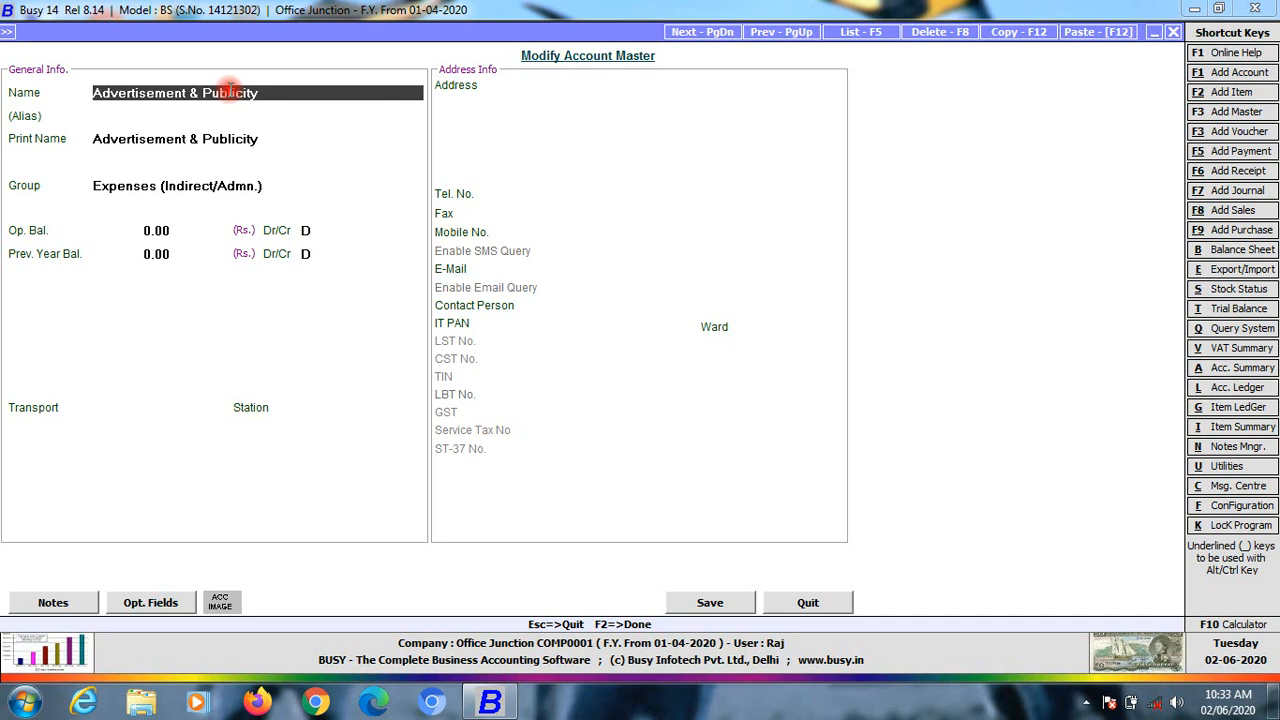
key(Escape)
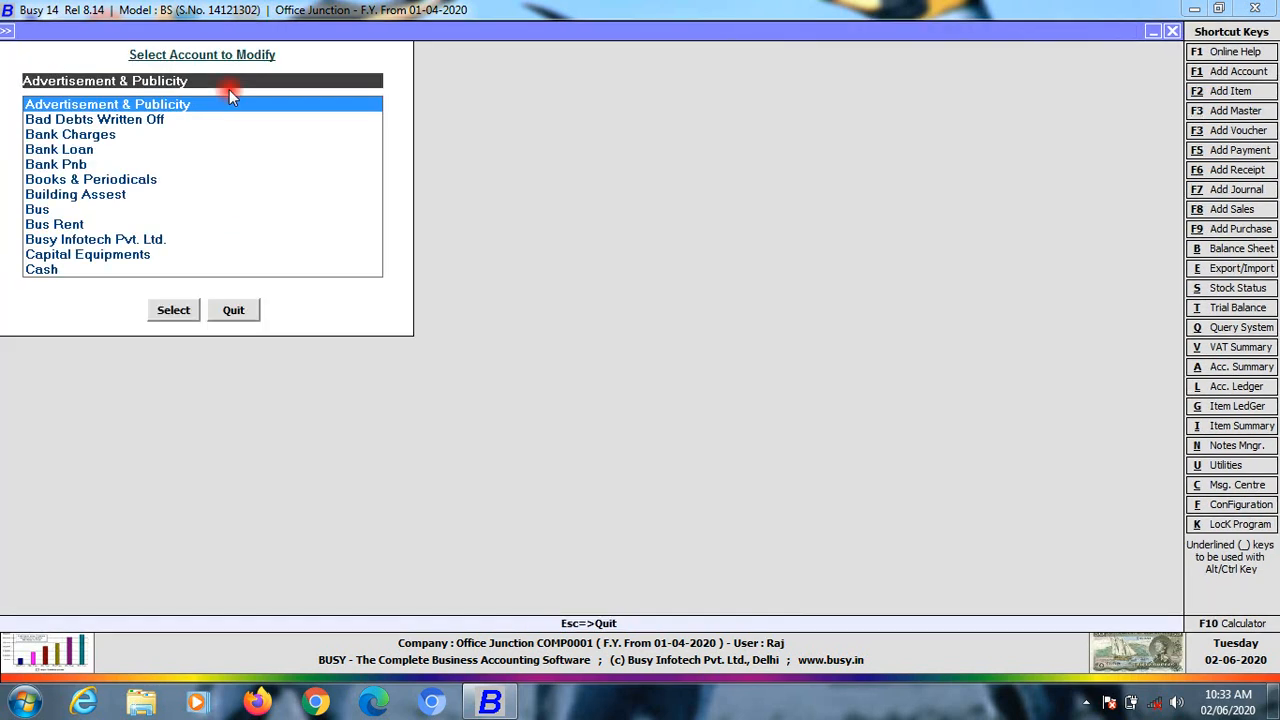
key(Escape)
key(Down)
key(Return)
key(Return)
key(Return)
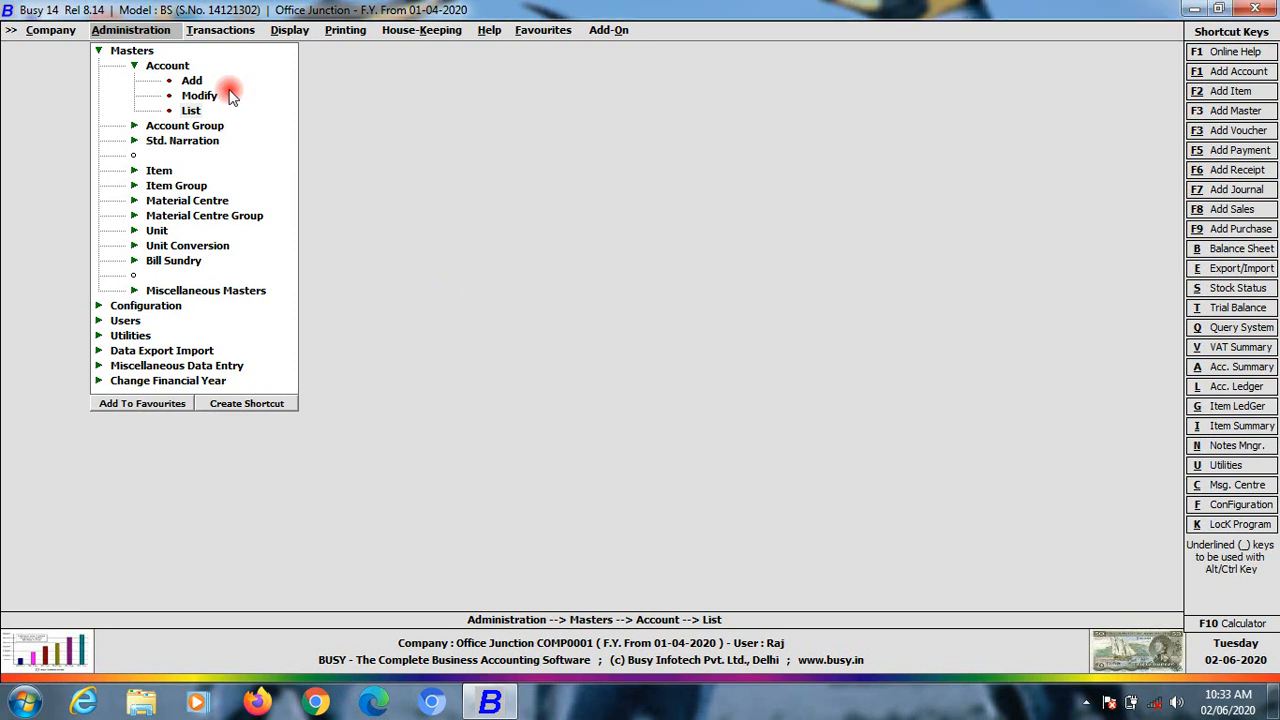
key(Down)
key(Down)
key(Down)
key(Down)
key(Down)
key(Down)
key(Down)
key(Down)
key(Down)
key(Down)
key(Down)
key(Down)
key(Down)
key(Down)
key(Down)
key(Down)
key(Down)
key(Down)
key(Down)
key(Down)
key(Down)
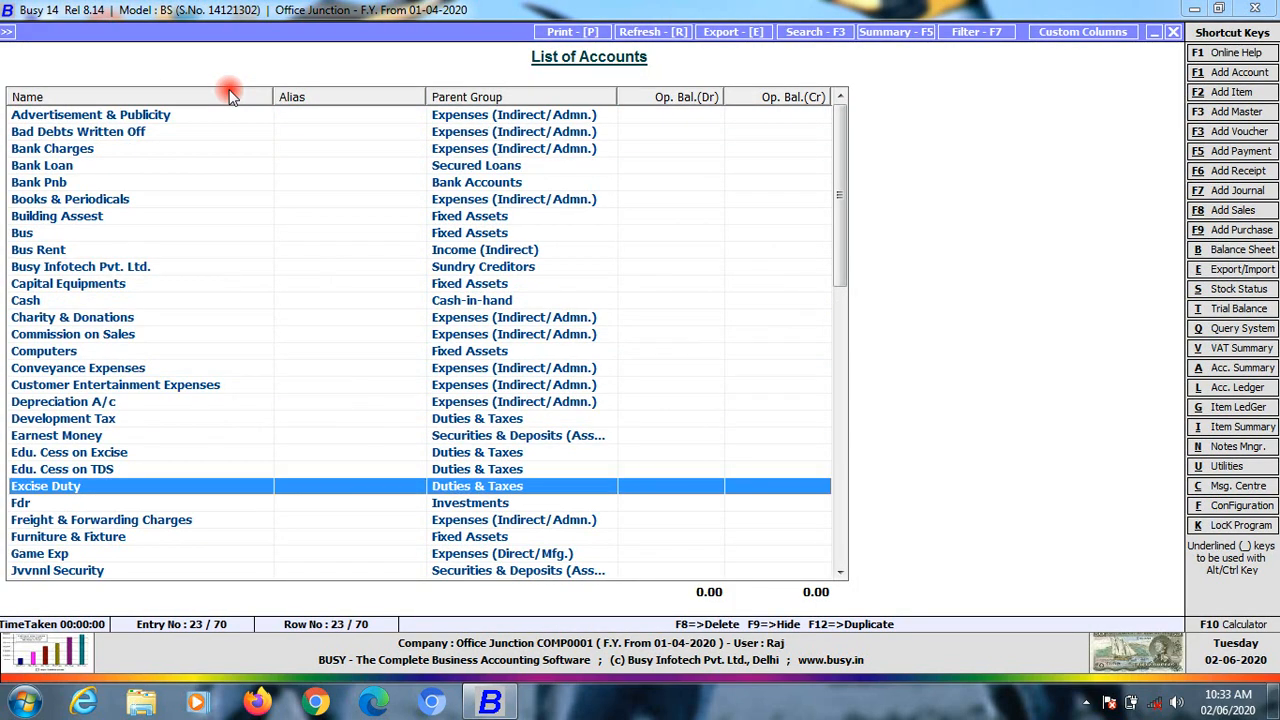
key(Down)
key(Down)
key(Down)
key(Down)
key(Down)
key(Down)
key(Down)
key(Down)
key(Down)
key(Down)
key(Down)
key(Down)
key(Down)
key(Down)
key(Down)
key(Down)
key(Down)
key(Down)
key(Down)
key(Down)
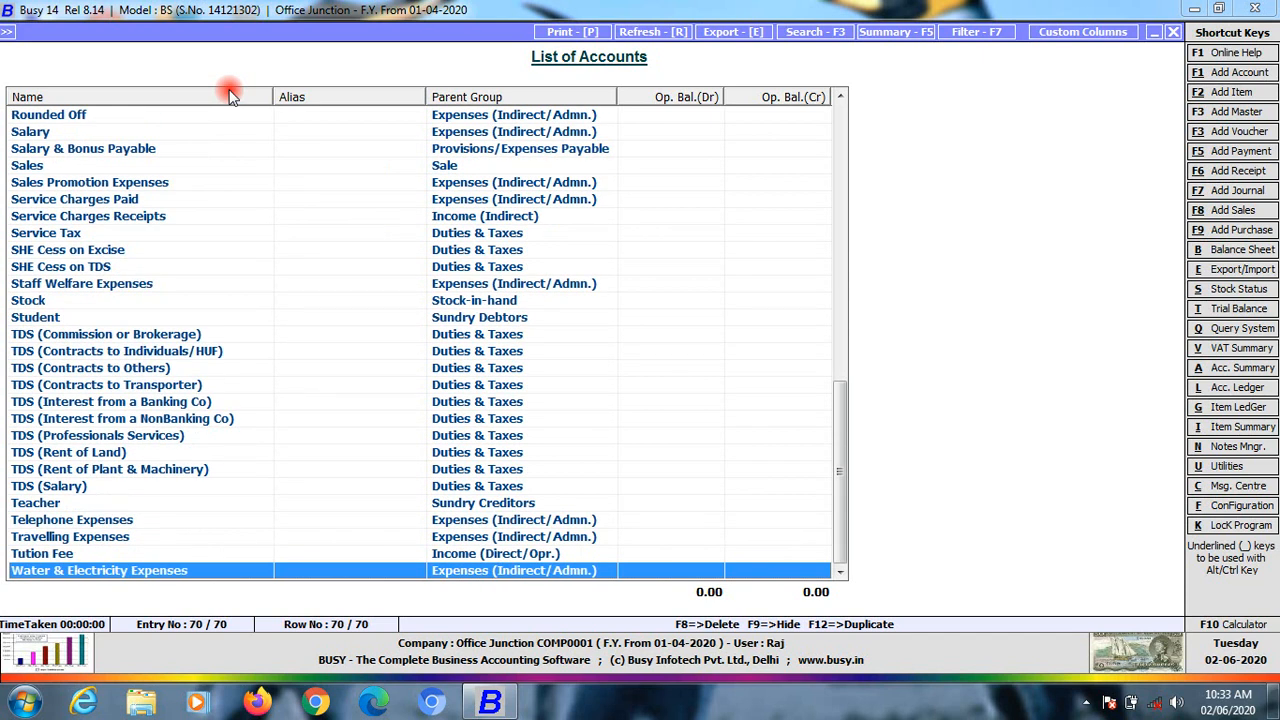
key(Escape)
key(Return)
key(Escape)
key(Up)
key(Up)
key(Up)
Add and save a Teaching Staff account group with Sundry Creditors as its parent
key(Down)
key(Down)
key(Down)
key(Down)
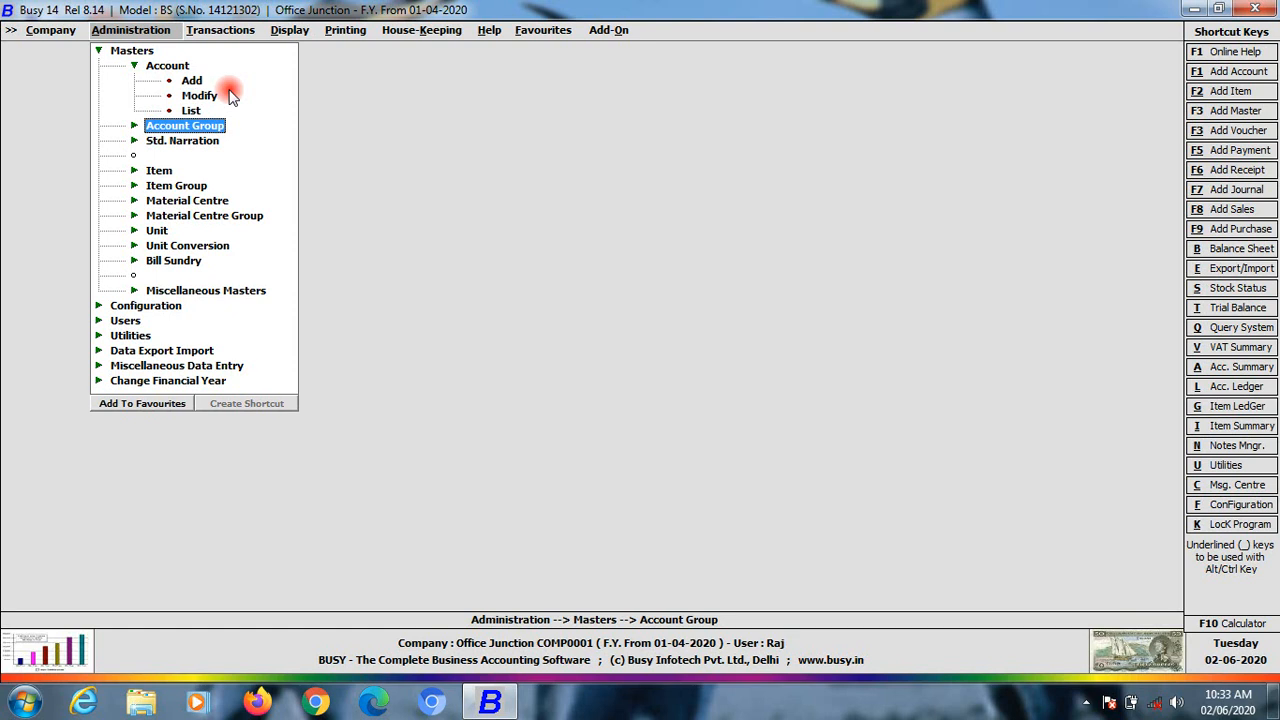
key(Return)
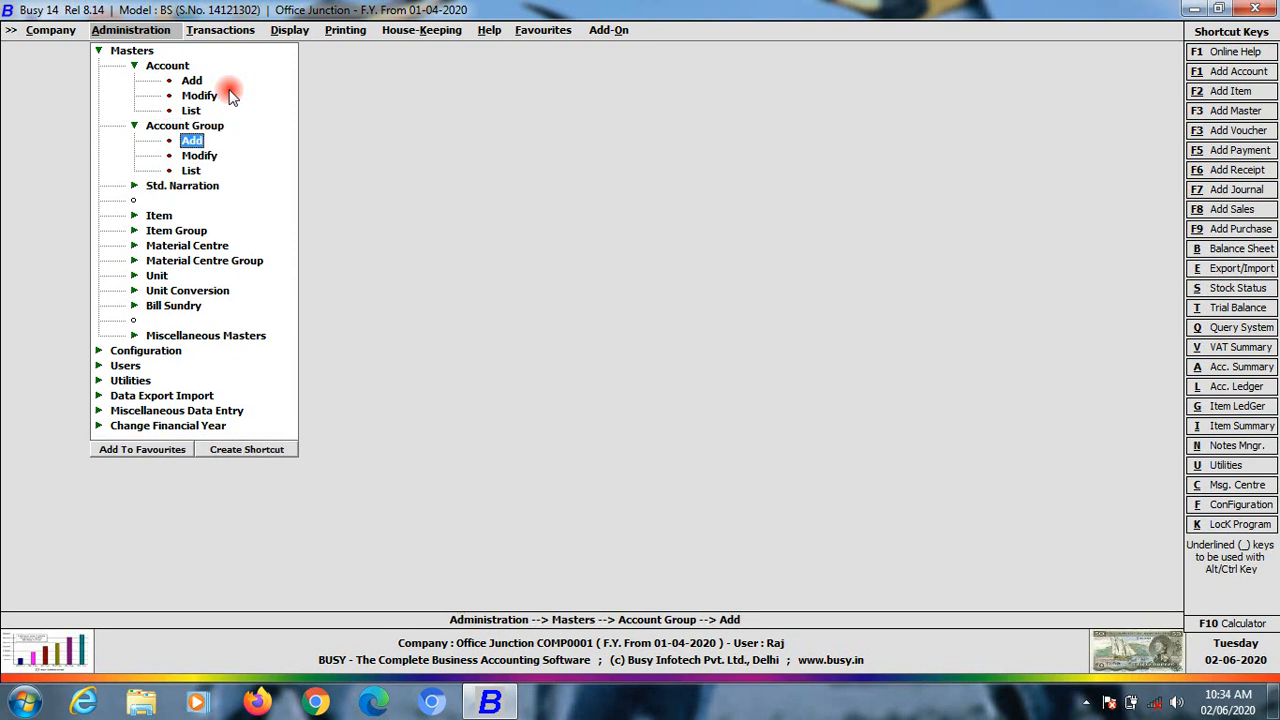
key(Return)
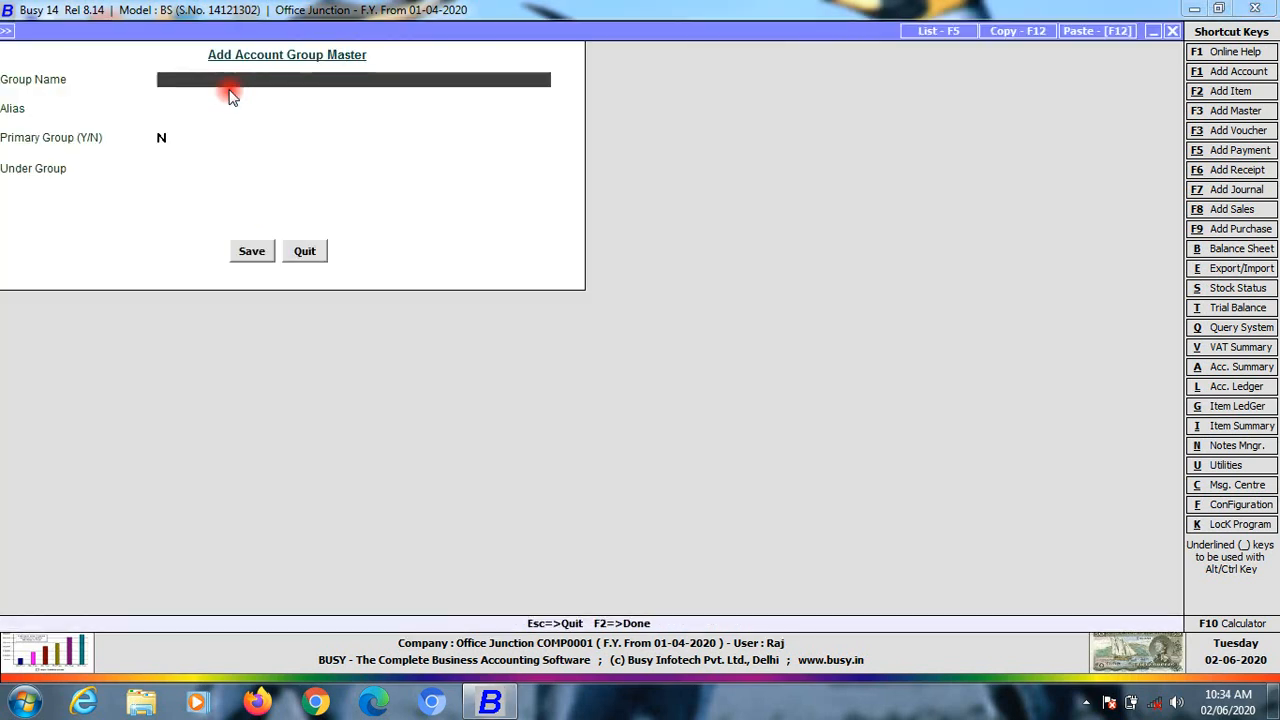
key(Return)
key(Return)
text(Teacher)
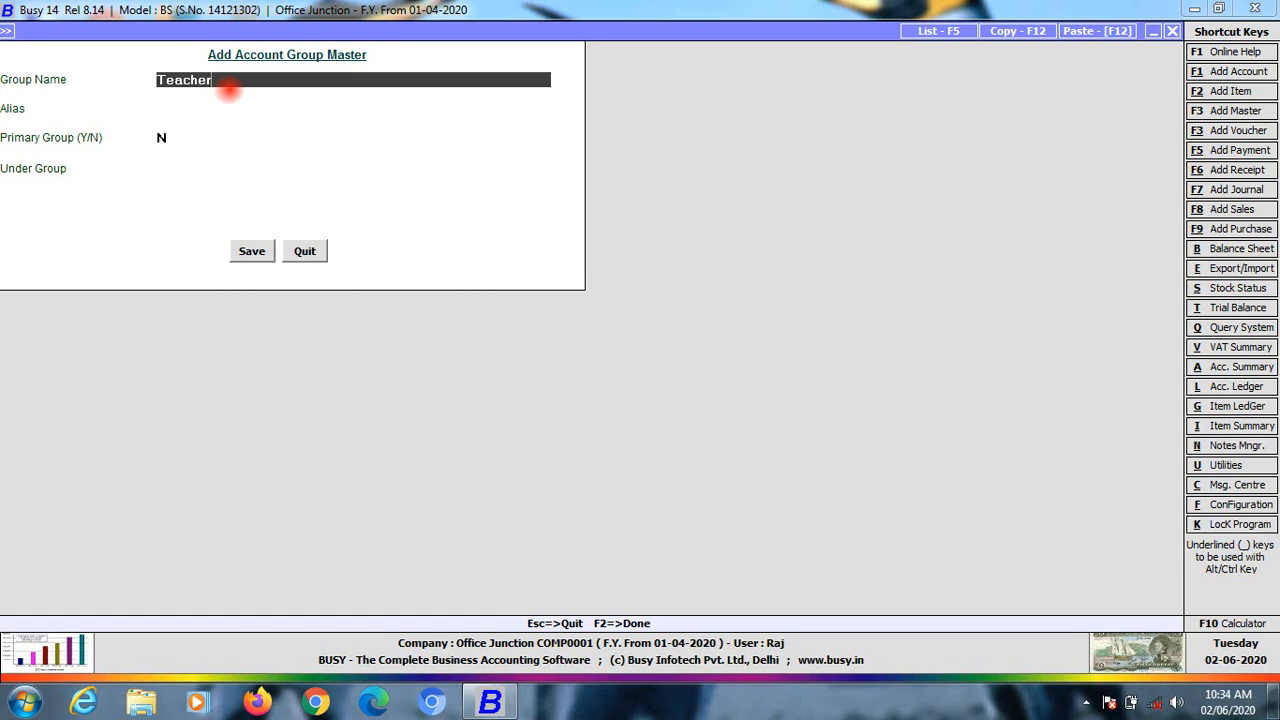
key(BackSpace)
key(BackSpace)
text(ing Staff)
key(Return)
key(Return)
key(Return)
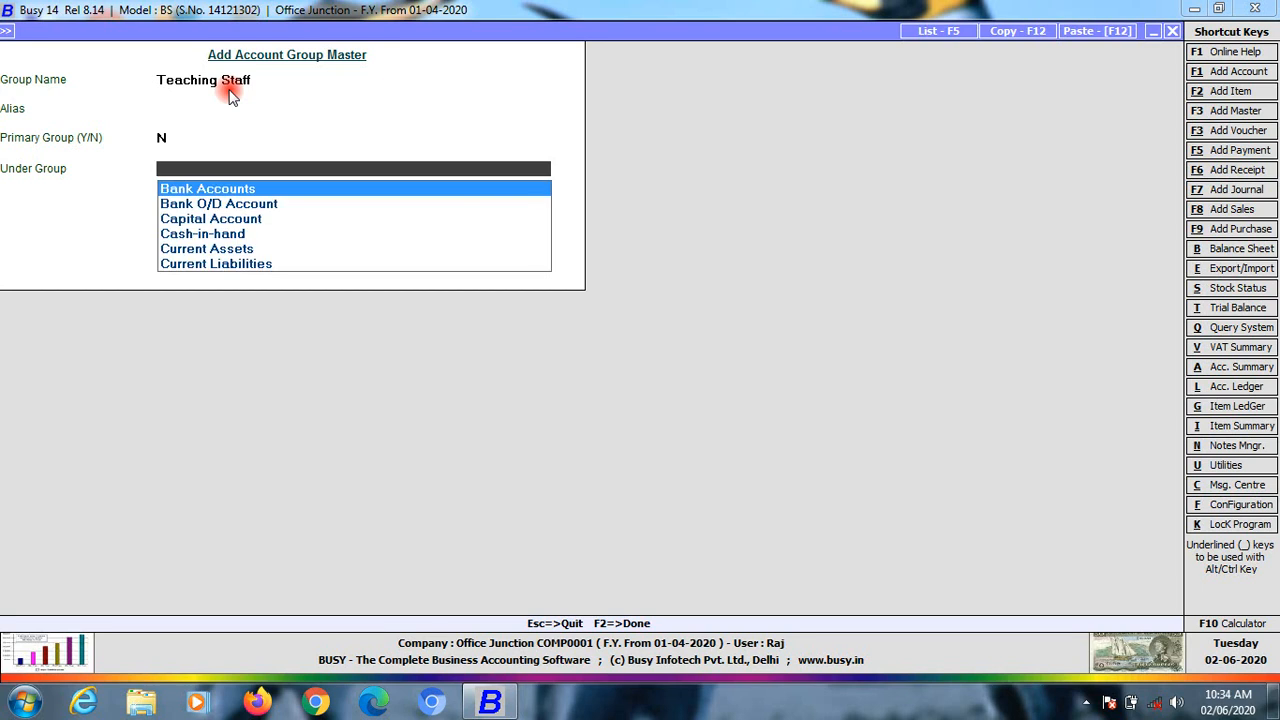
text(su)
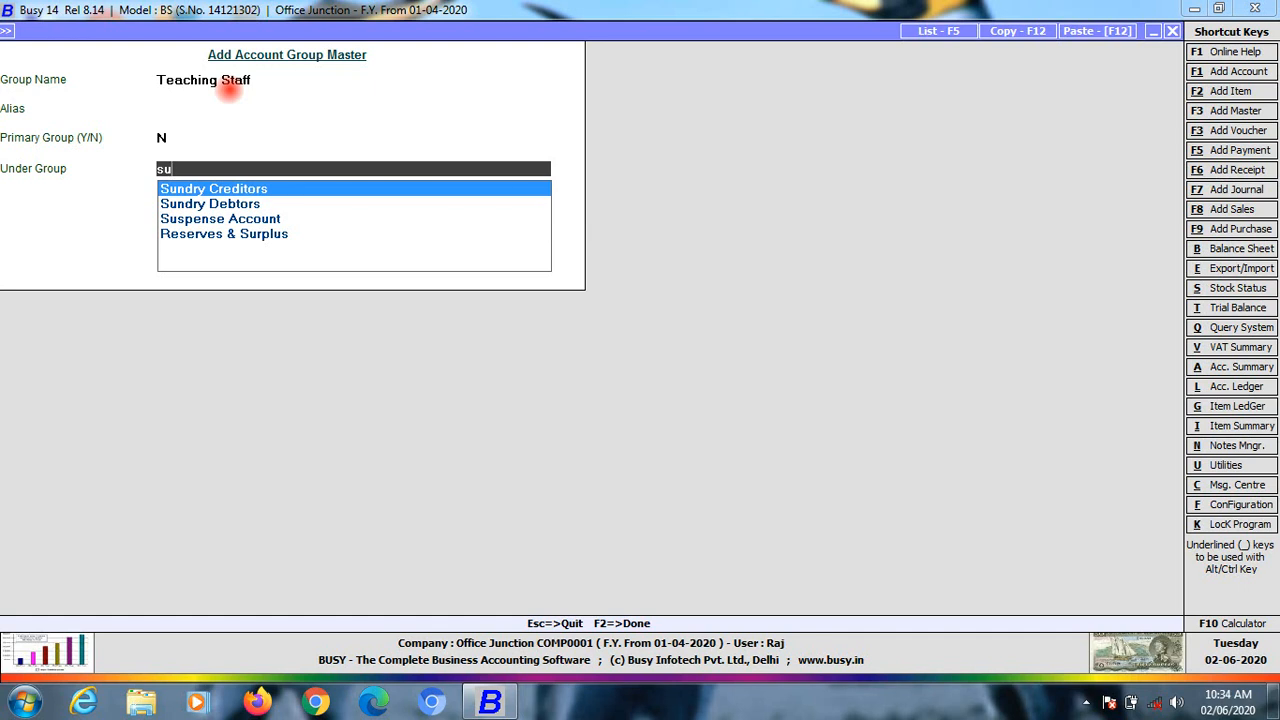
key(Return)
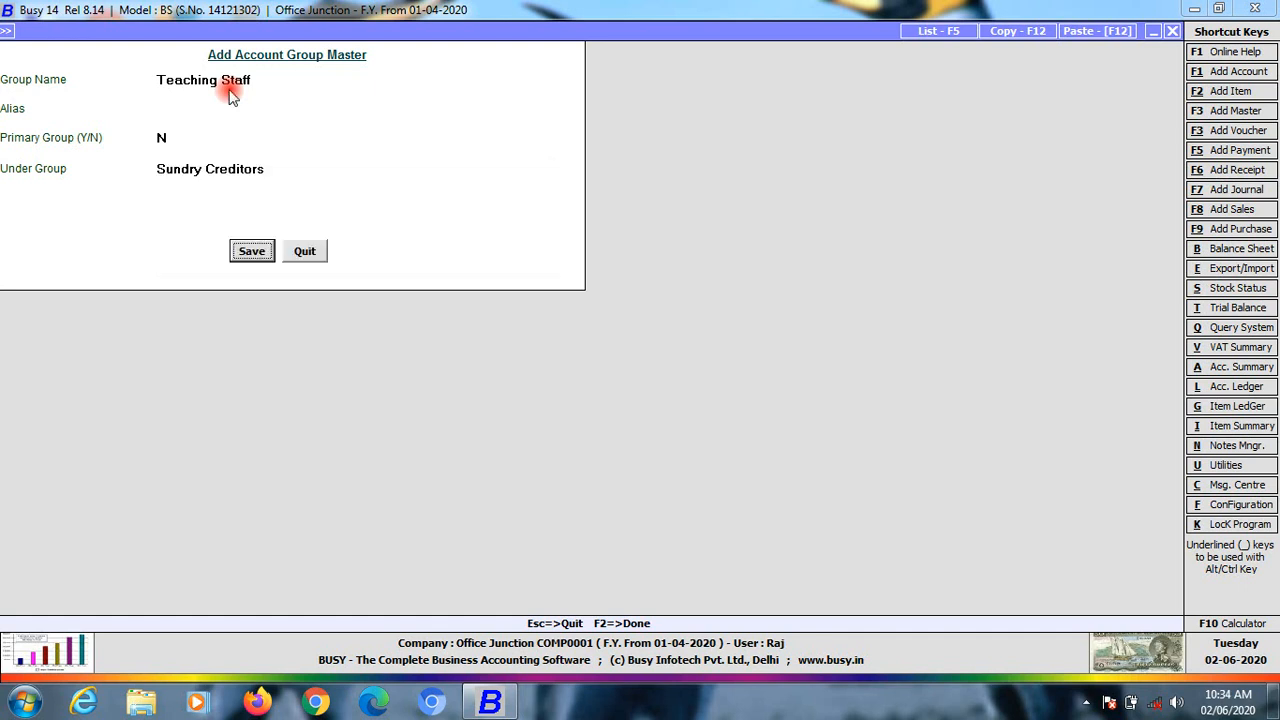
key(Return)
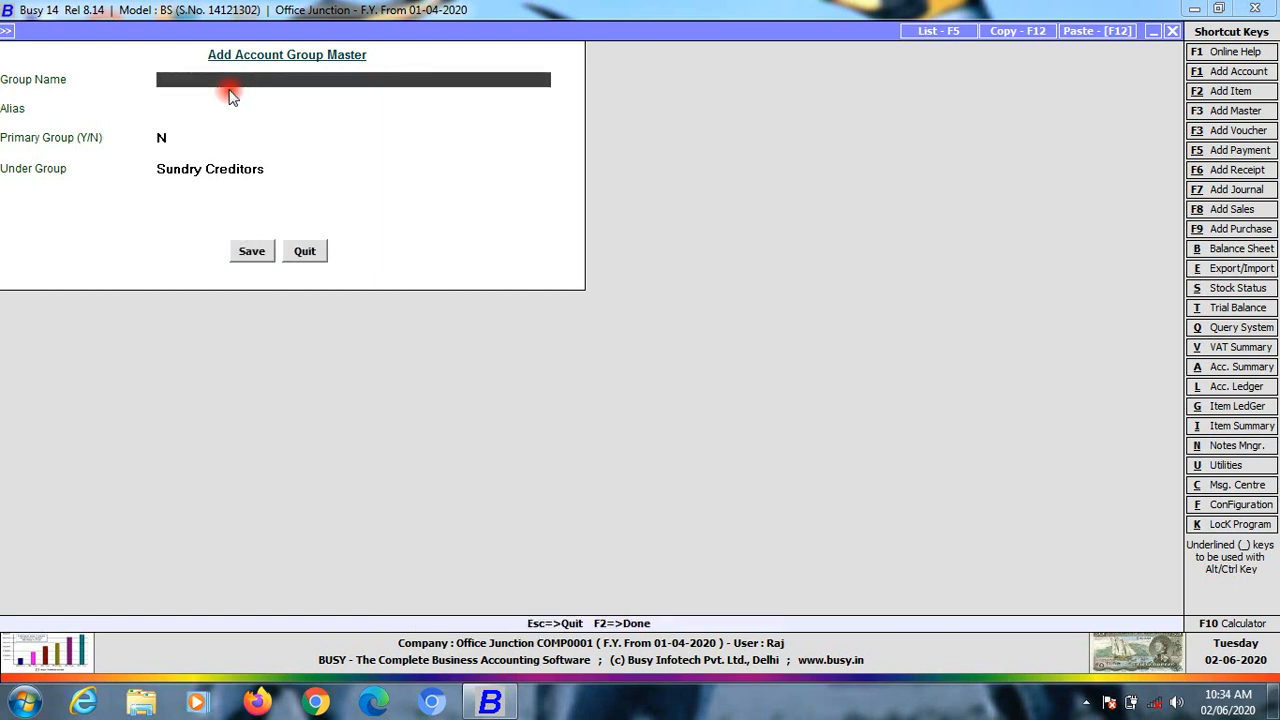
Add and save a Student account group under Sundry Debtors, then close the group form
text(stuide)
key(BackSpace)
key(BackSpace)
key(BackSpace)
key(BackSpace)
key(BackSpace)
key(BackSpace)
text(STUDE)
key(BackSpace)
key(BackSpace)
key(BackSpace)
key(BackSpace)
text(tudenty)
key(BackSpace)
key(Return)
key(Return)
key(Return)
text(s)
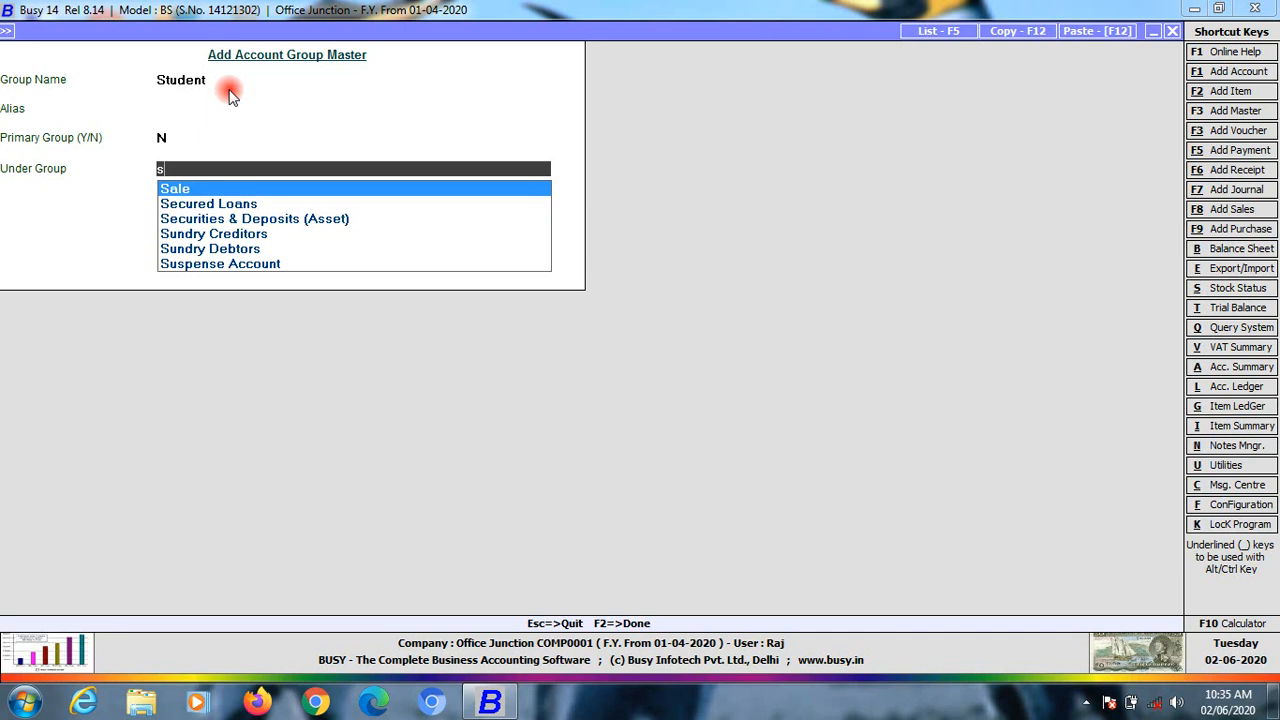
text(u)
key(Down)
key(Return)
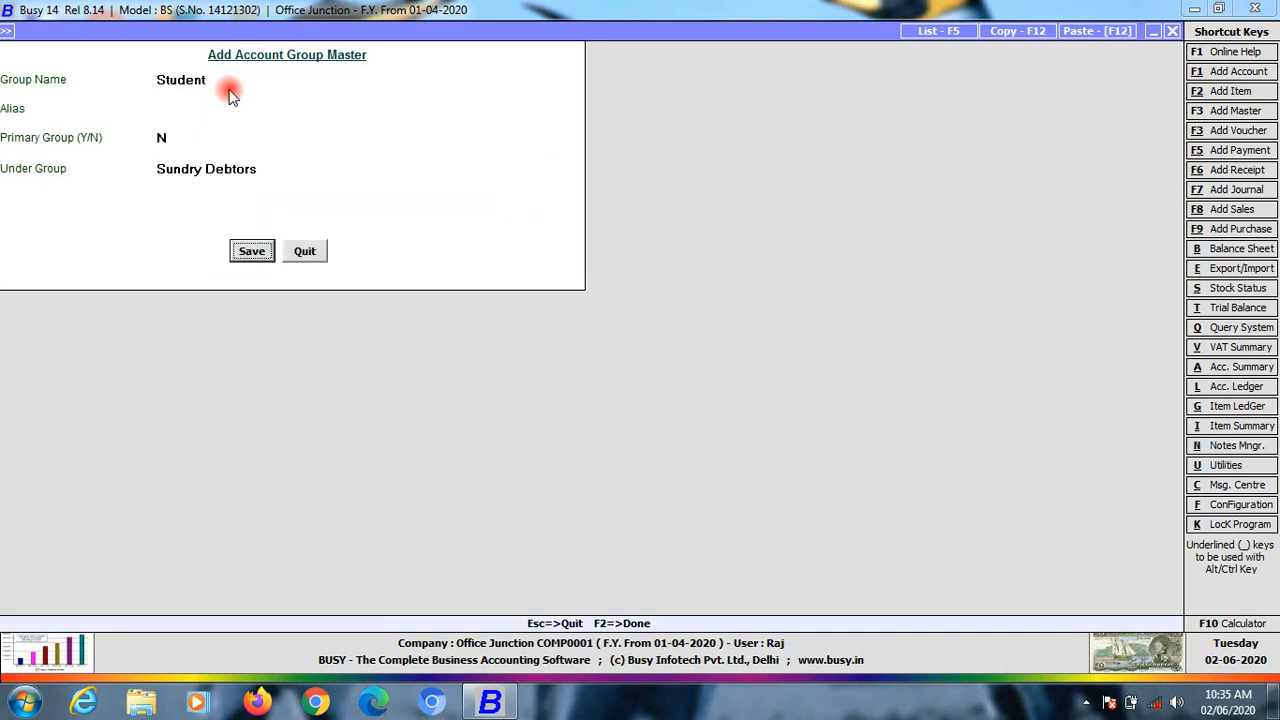
key(Return)
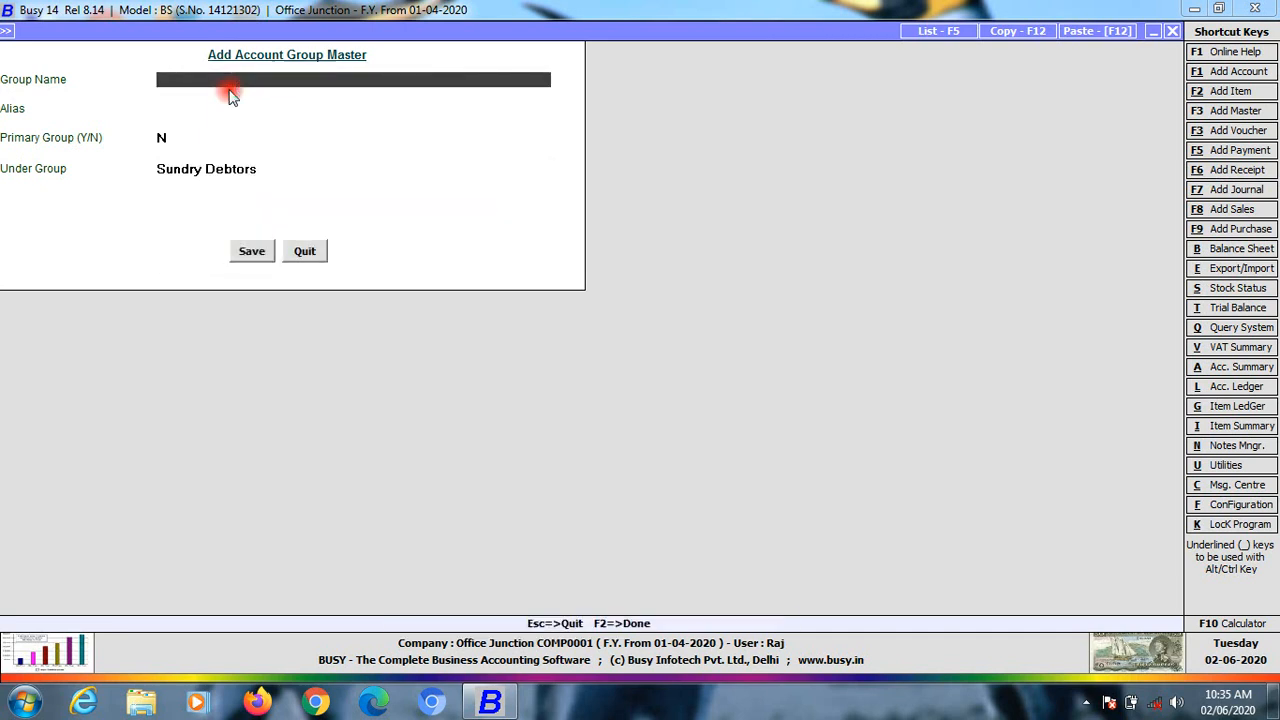
key(Escape)
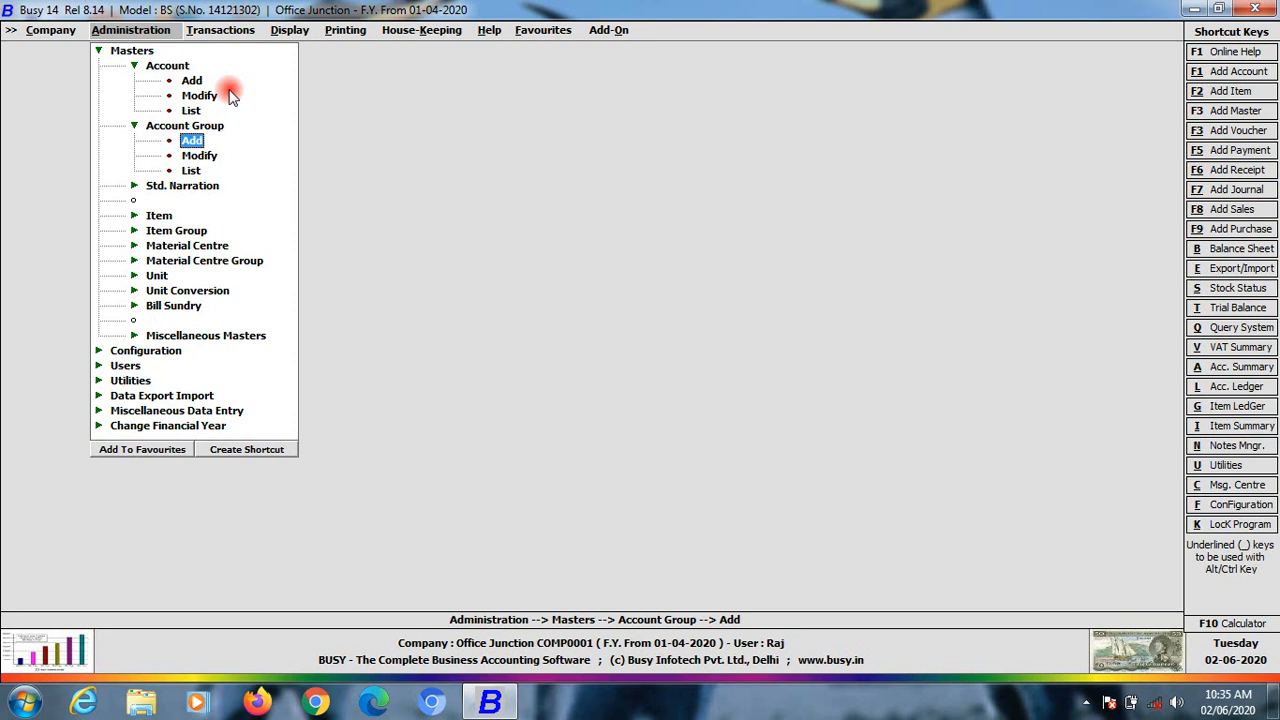
Browse the groups to modify, checking Teaching Staff and Student, then close without changes
key(Down)
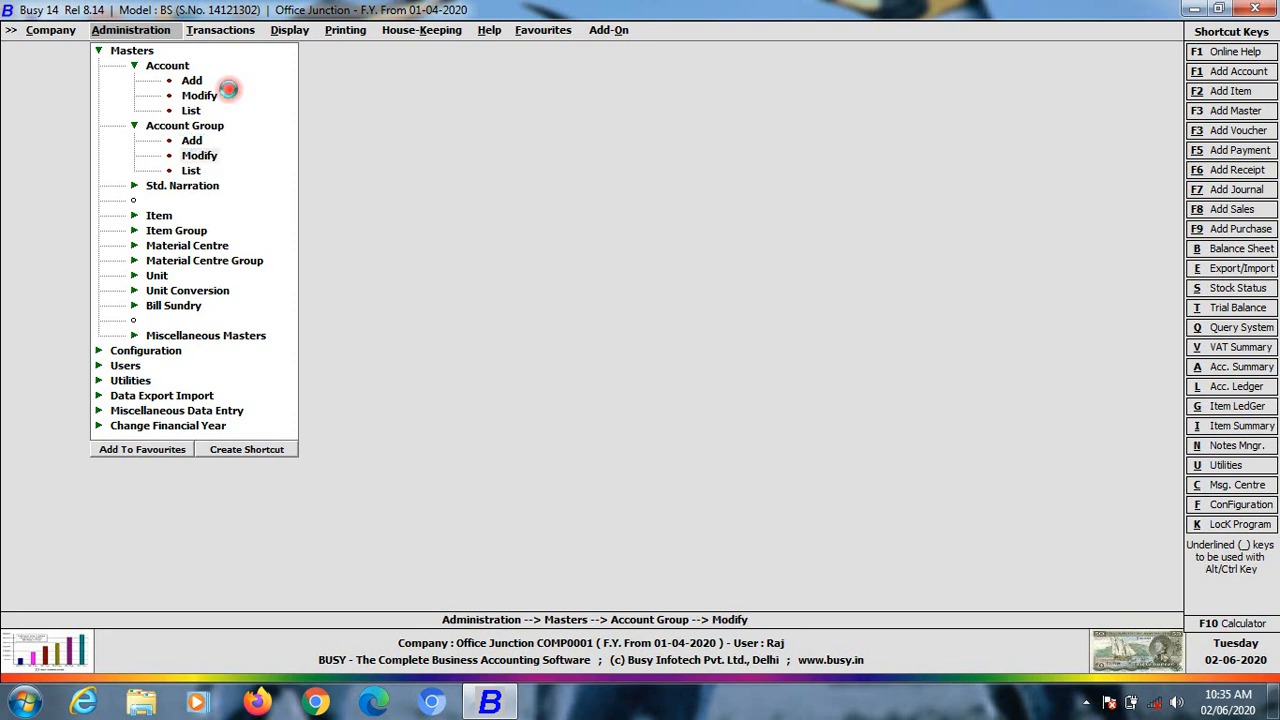
key(Return)
key(Down)
key(Down)
key(Down)
key(Down)
key(Down)
key(Down)
key(Down)
key(Down)
key(Down)
key(Down)
key(Down)
key(Down)
key(Down)
key(Down)
key(Down)
key(Down)
key(Down)
key(Down)
key(Down)
key(Down)
key(Down)
key(Down)
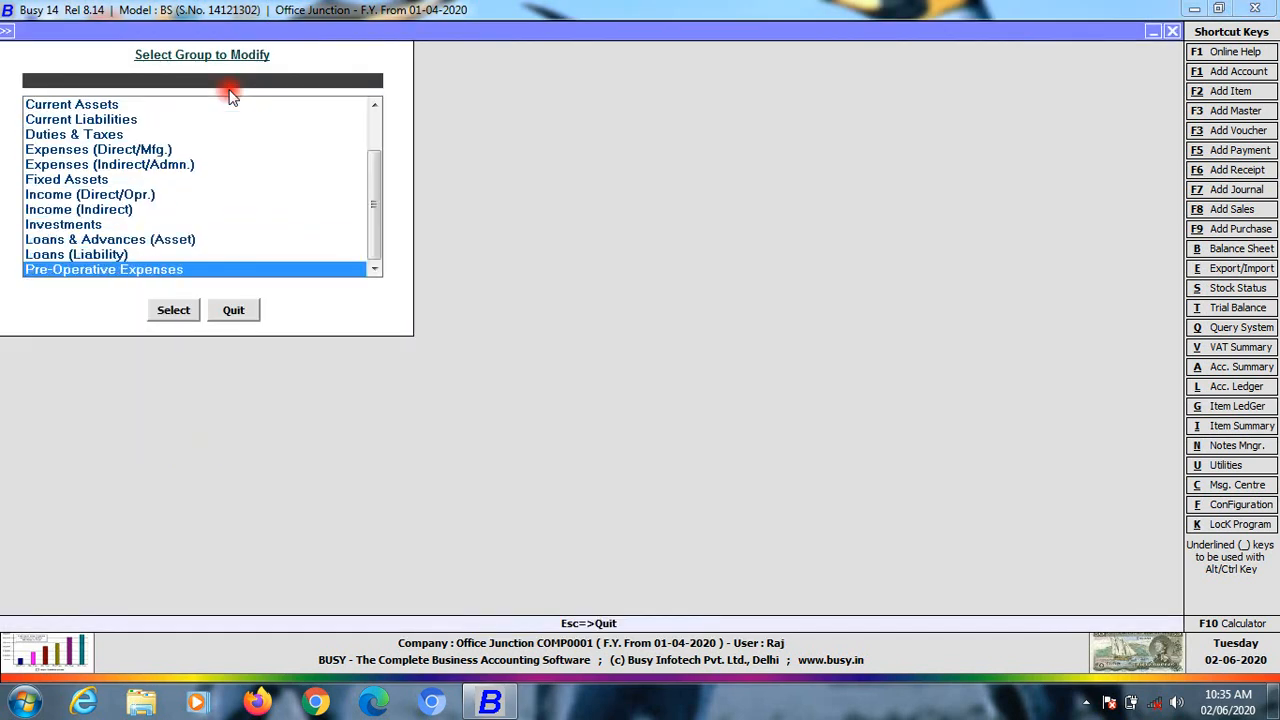
key(Up)
key(Up)
key(Up)
key(Up)
key(Up)
key(Up)
key(Up)
key(Up)
key(Up)
key(Up)
key(Up)
key(Up)
key(Up)
key(Up)
key(Up)
key(Up)
key(Up)
key(Up)
key(Up)
key(Up)
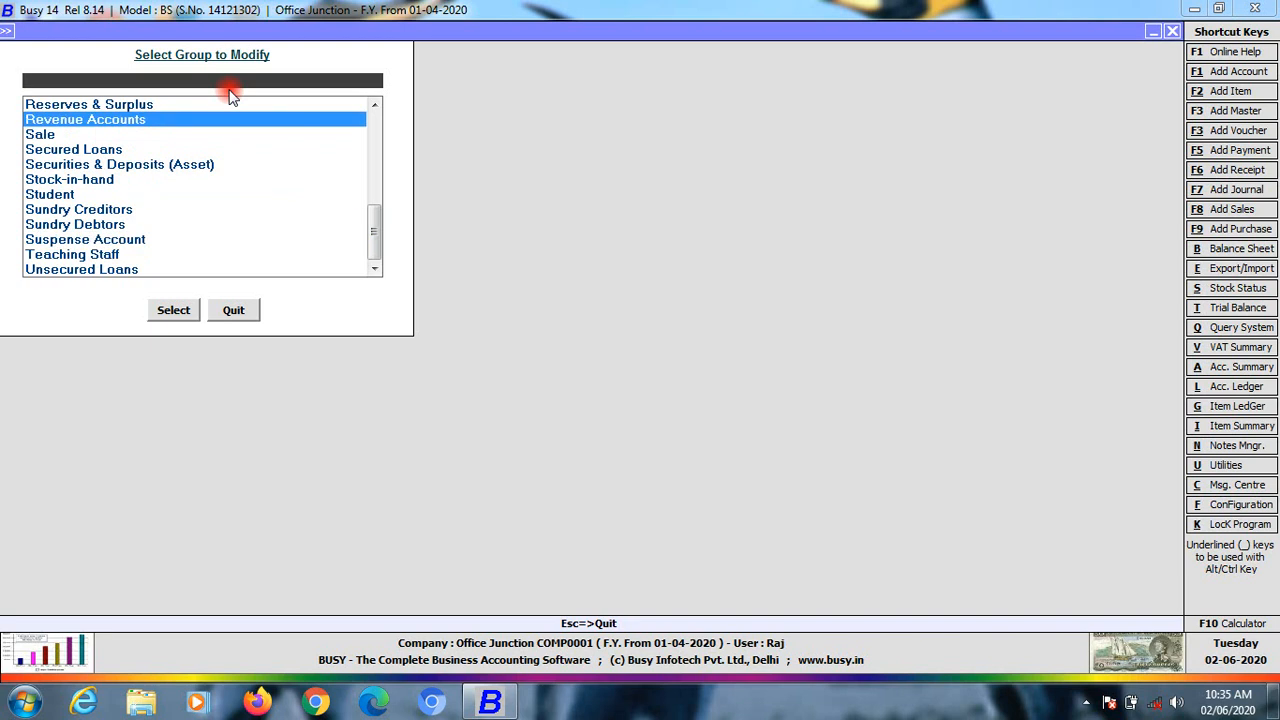
key(Down)
key(Down)
key(Down)
key(Down)
key(Down)
key(Down)
key(Down)
key(Down)
key(Down)
key(Down)
key(Down)
key(Down)
key(Down)
key(Down)
key(Down)
key(Down)
key(Down)
key(Down)
key(Down)
key(Down)
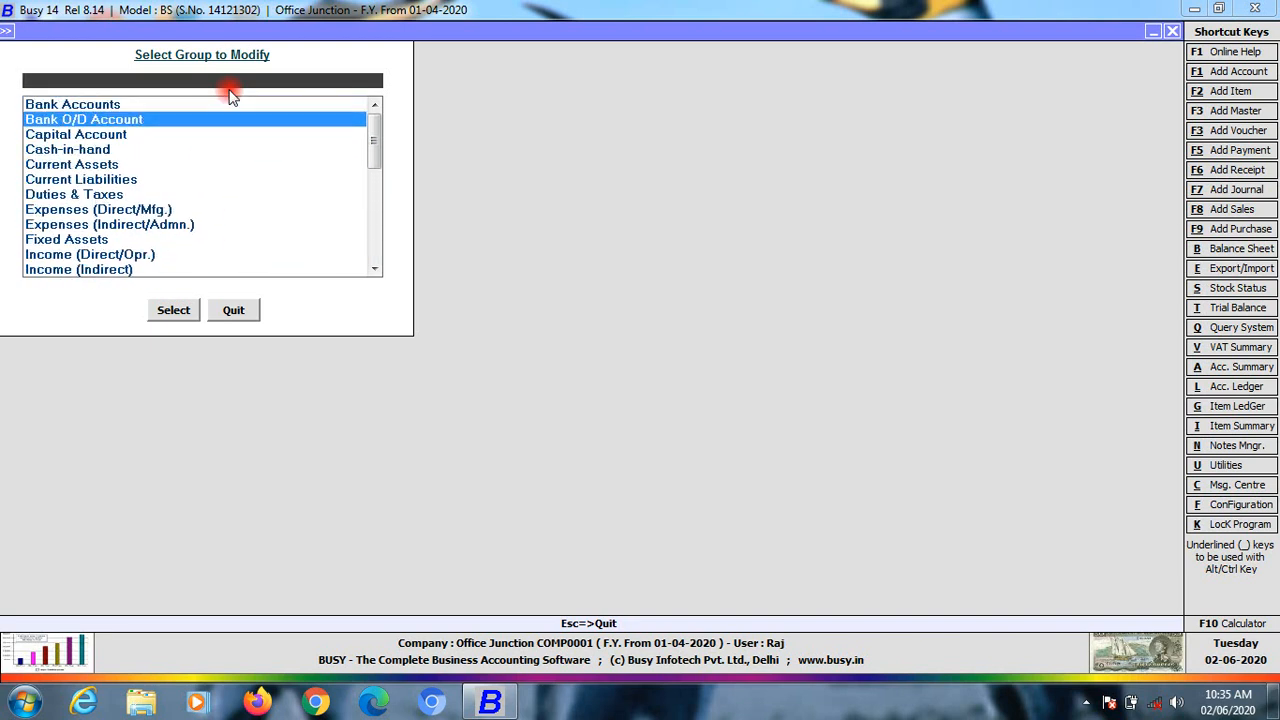
key(Up)
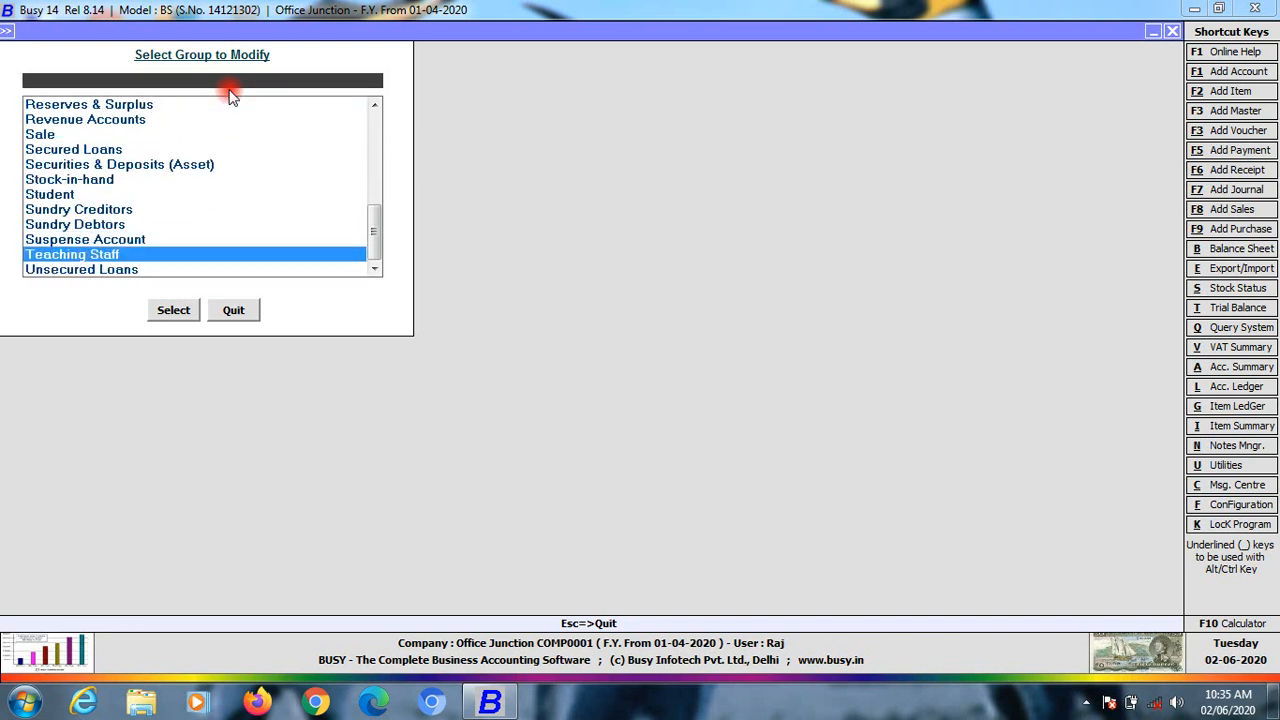
key(Up)
key(Up)
key(Up)
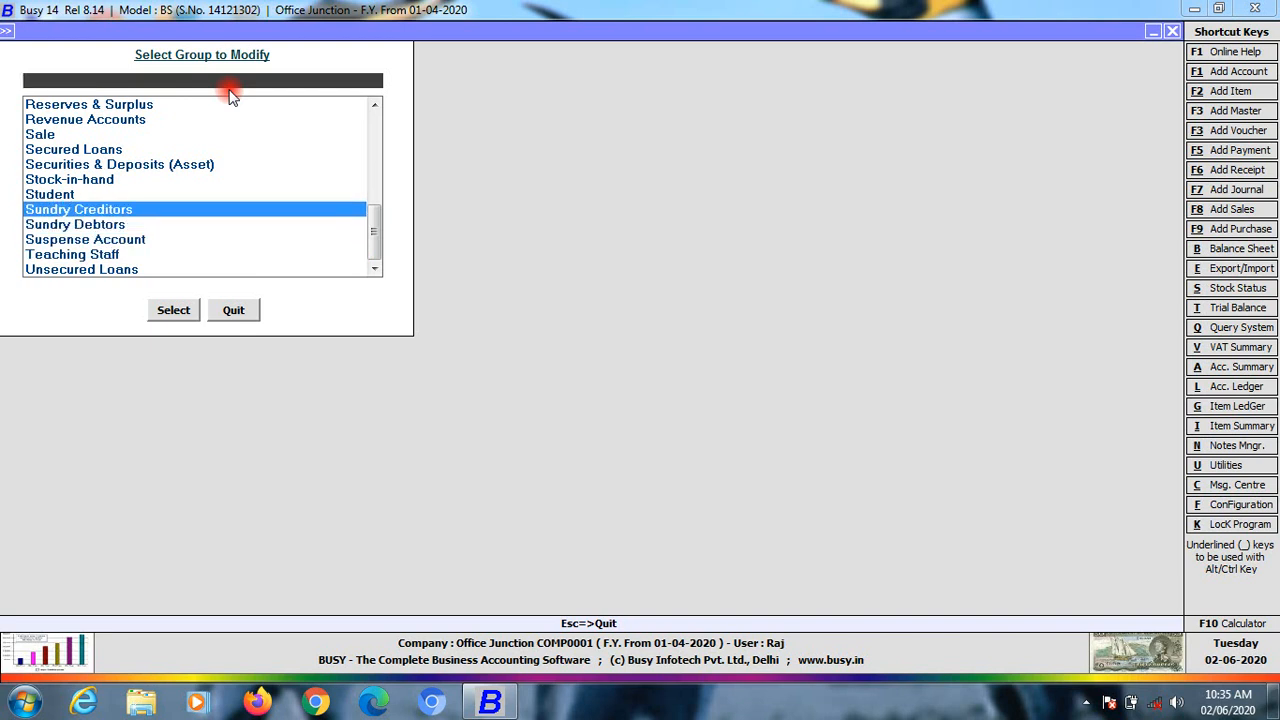
key(Down)
key(Down)
key(Down)
key(Down)
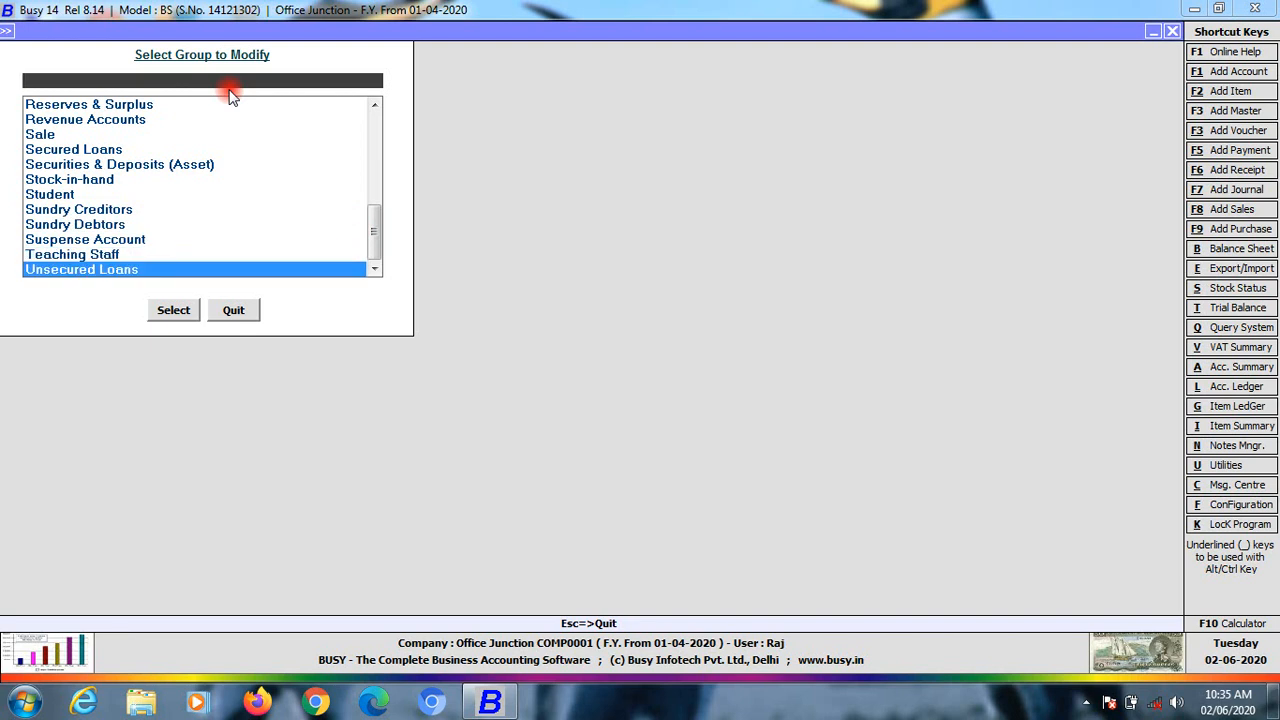
key(Escape)
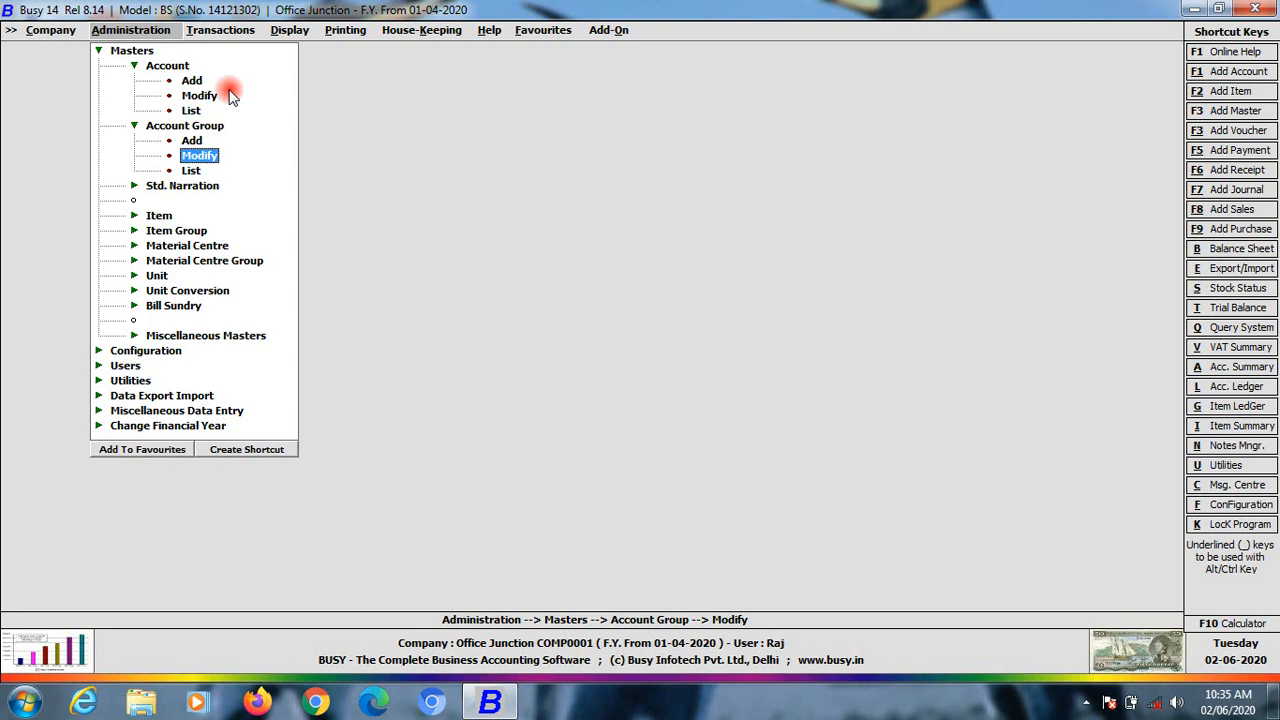
key(Down)
key(Down)
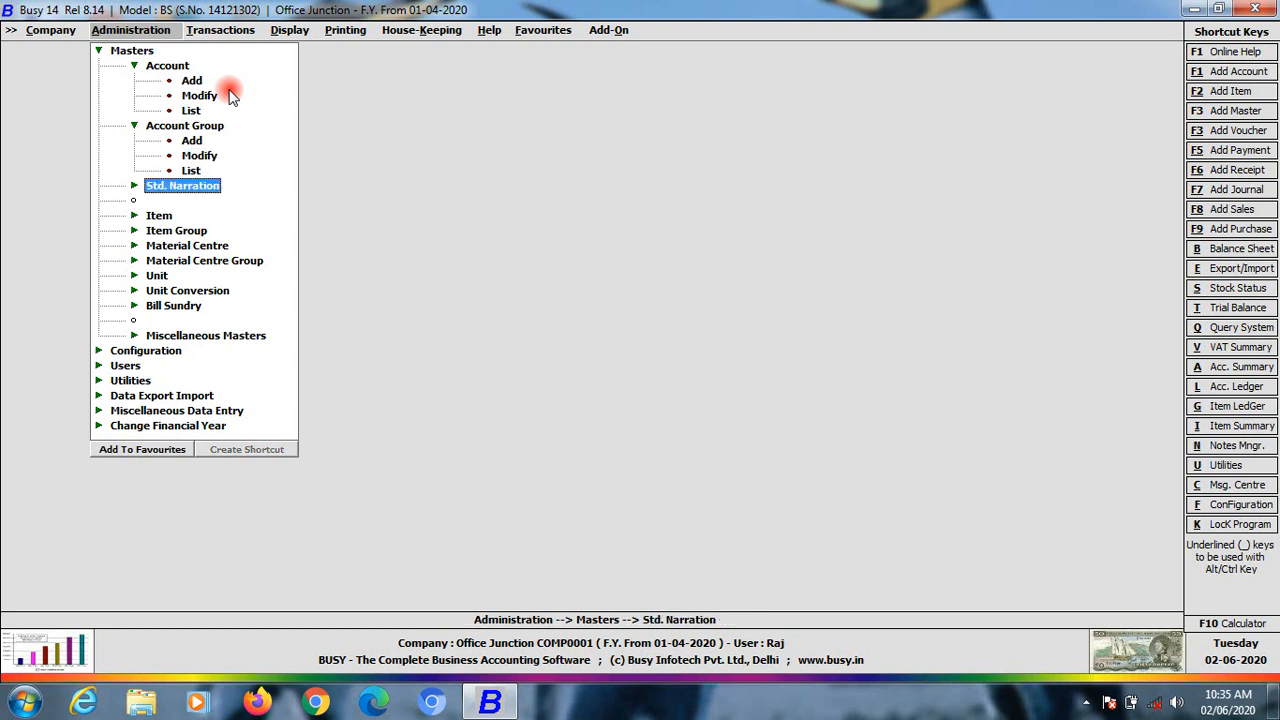
Start a standard narration for Sales vouchers, then quit the form without saving
key(Return)
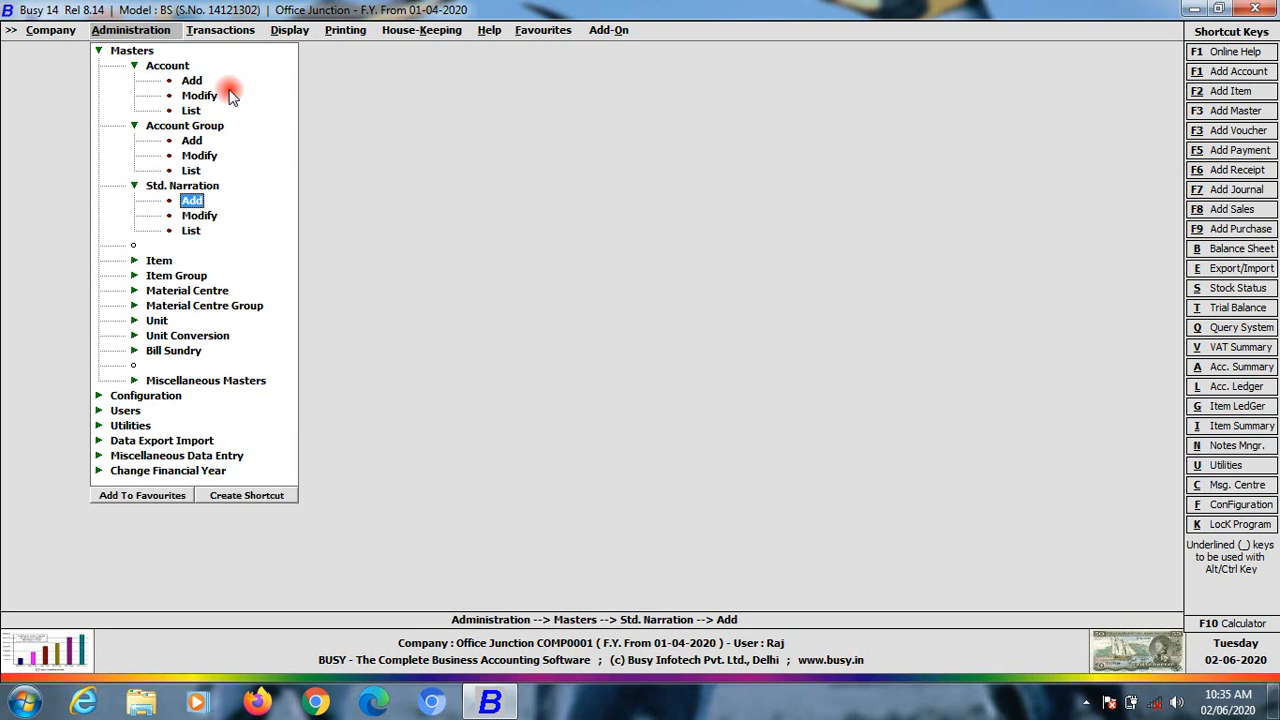
key(Return)
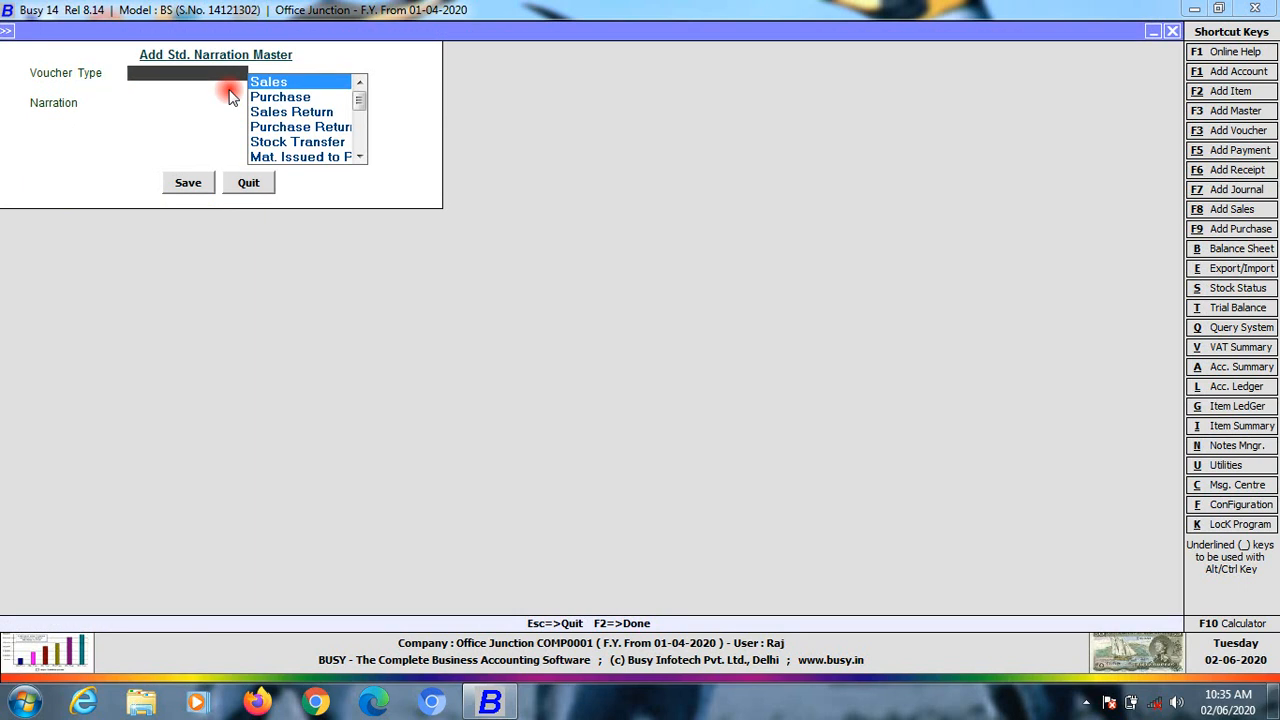
key(Return)
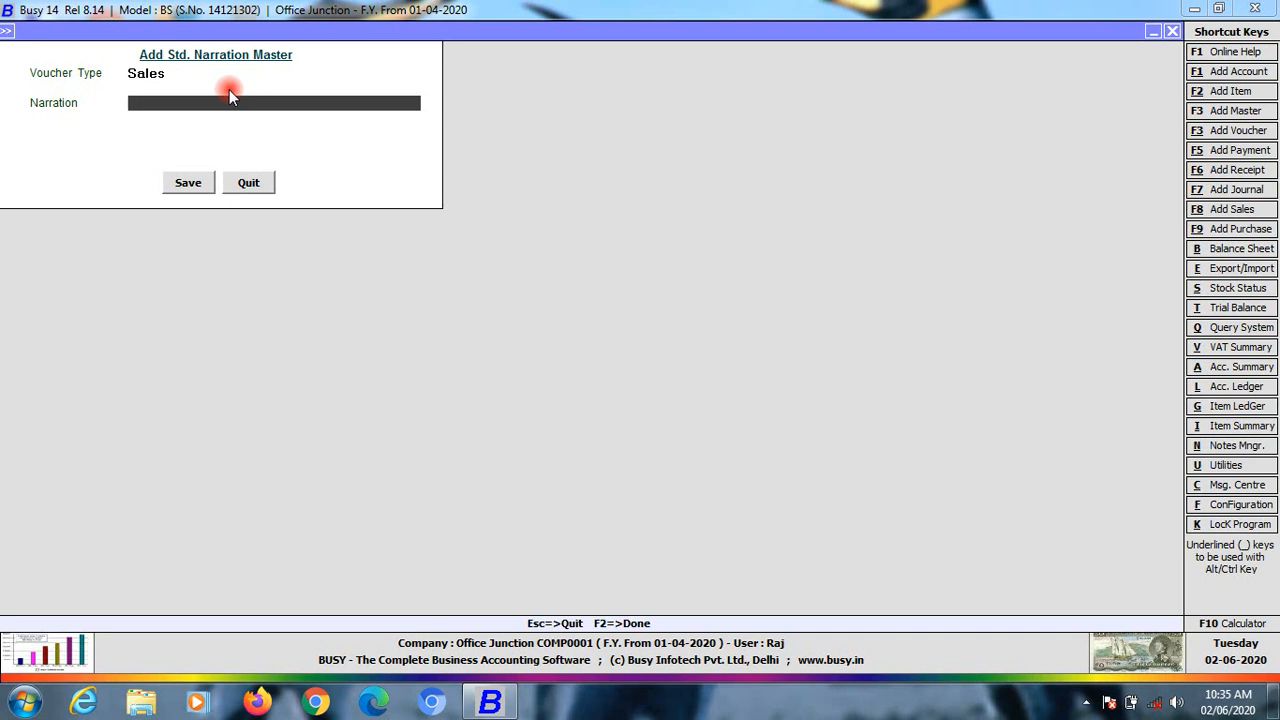
key(Escape)
key(Return)
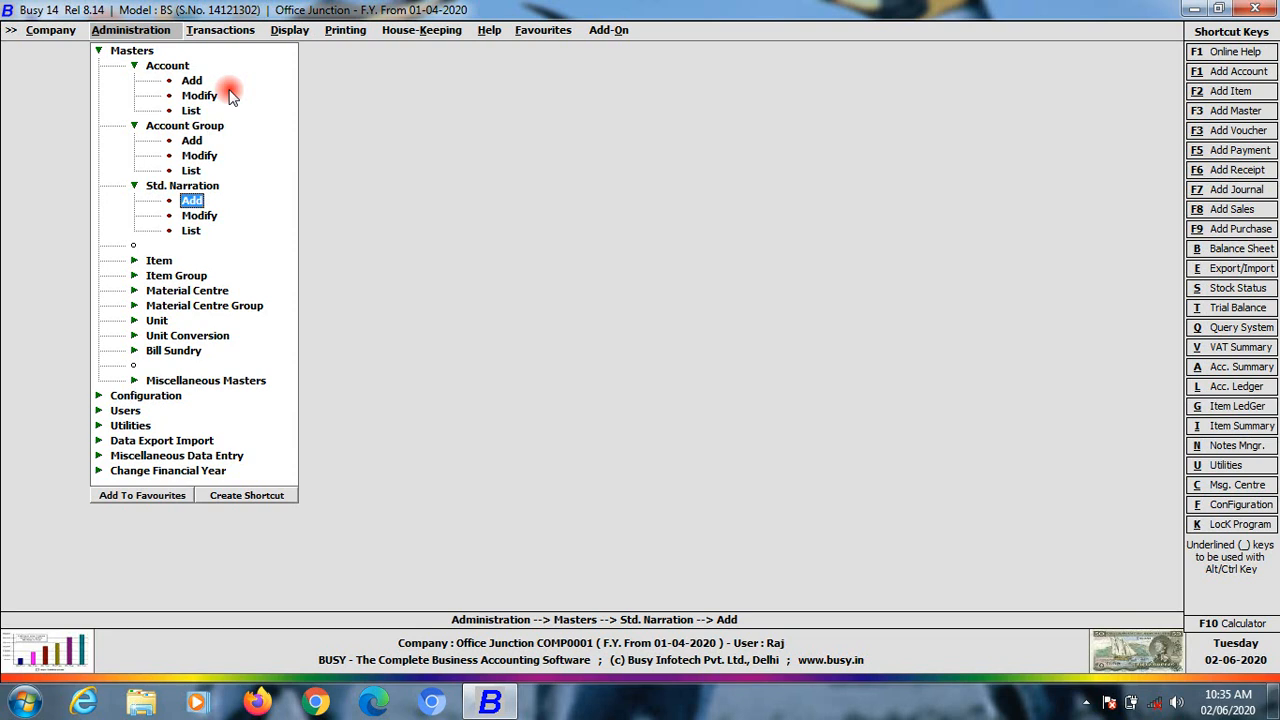
Browse the standard narration and company options, then collapse the Masters section
key(Up)
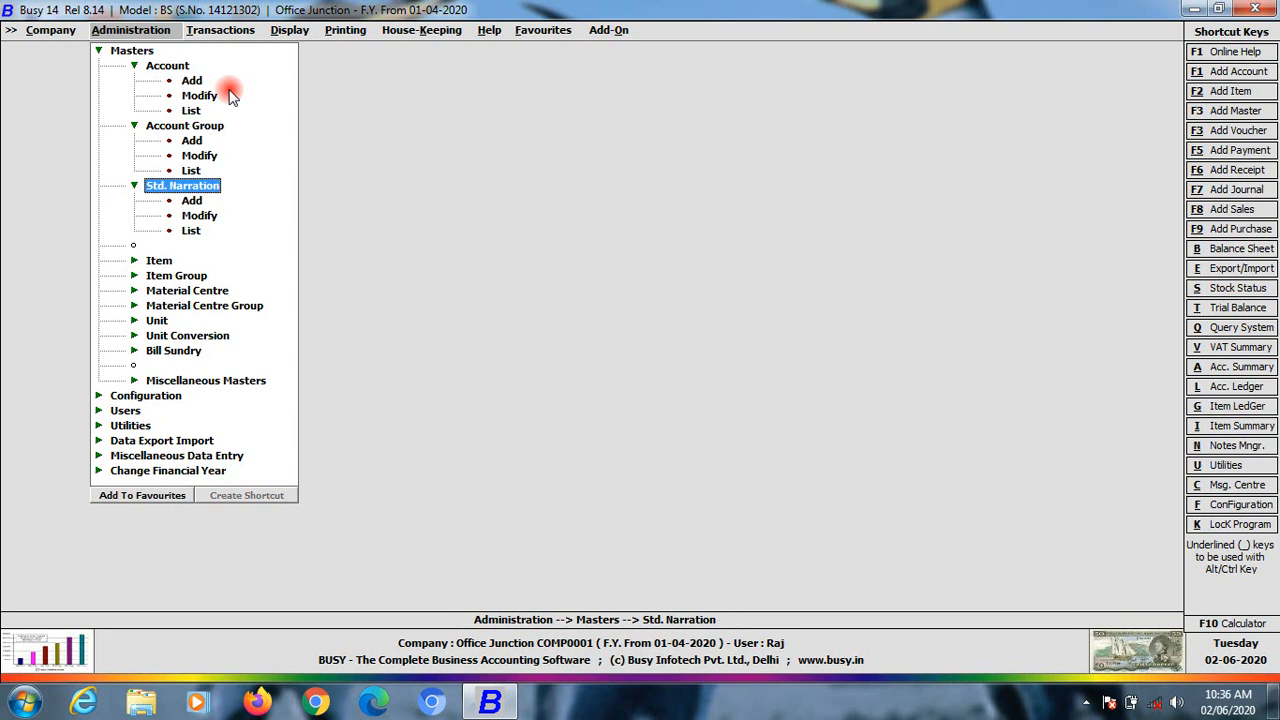
key(Down)
key(Down)
key(Up)
key(Up)
key(Left)
key(Right)
key(Up)
key(Up)
key(Up)
key(Up)
key(Up)
key(Up)
key(Up)
key(Up)
key(Up)
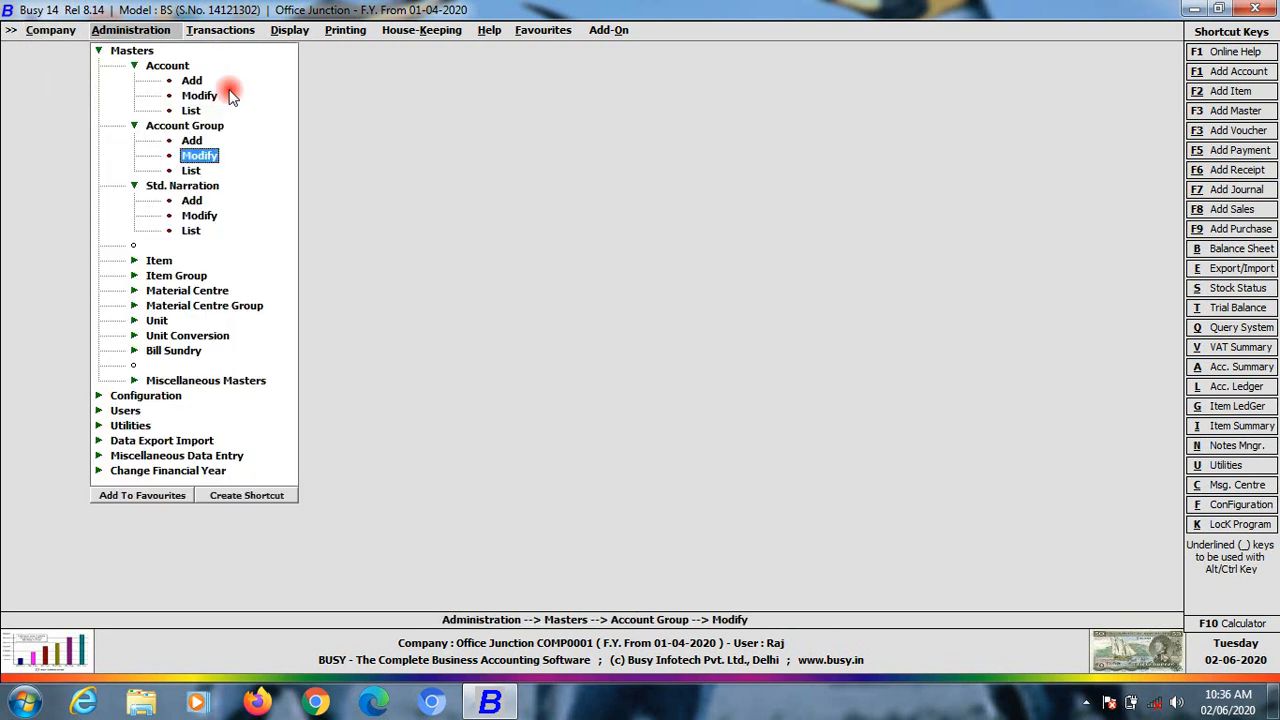
key(Left)
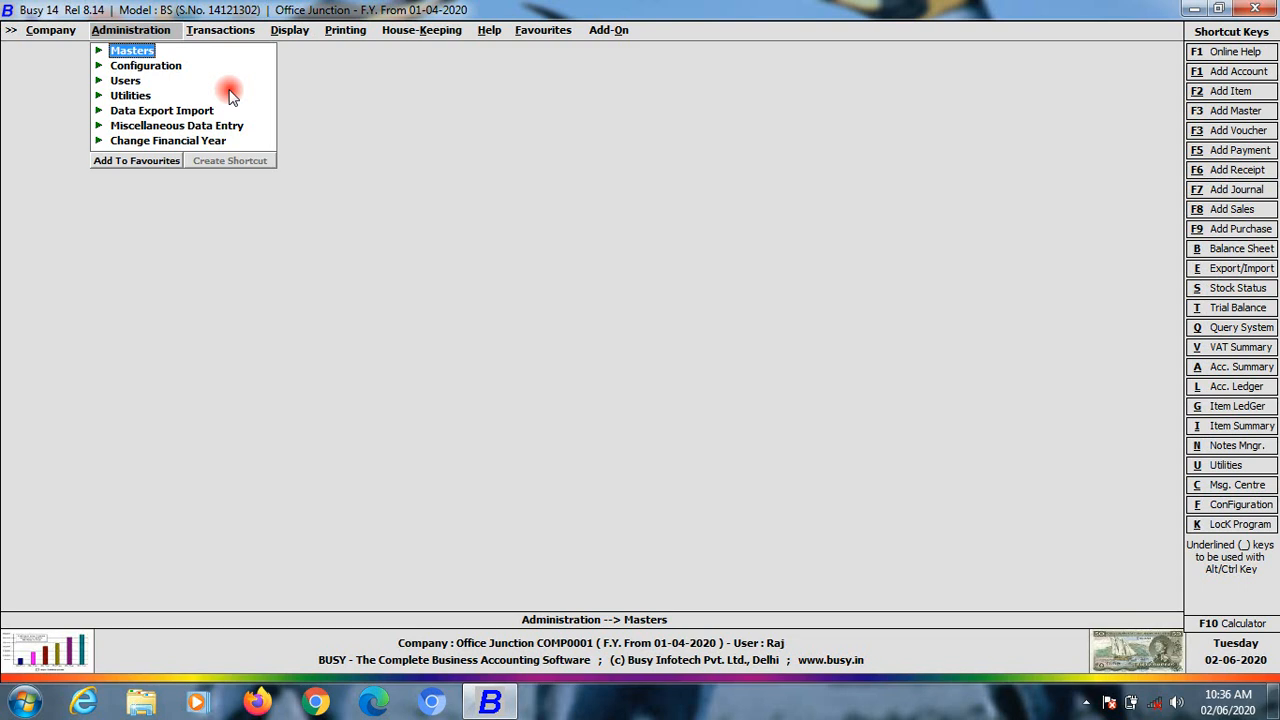
Move between Masters and Configuration, then switch to the Transactions menu
key(Down)
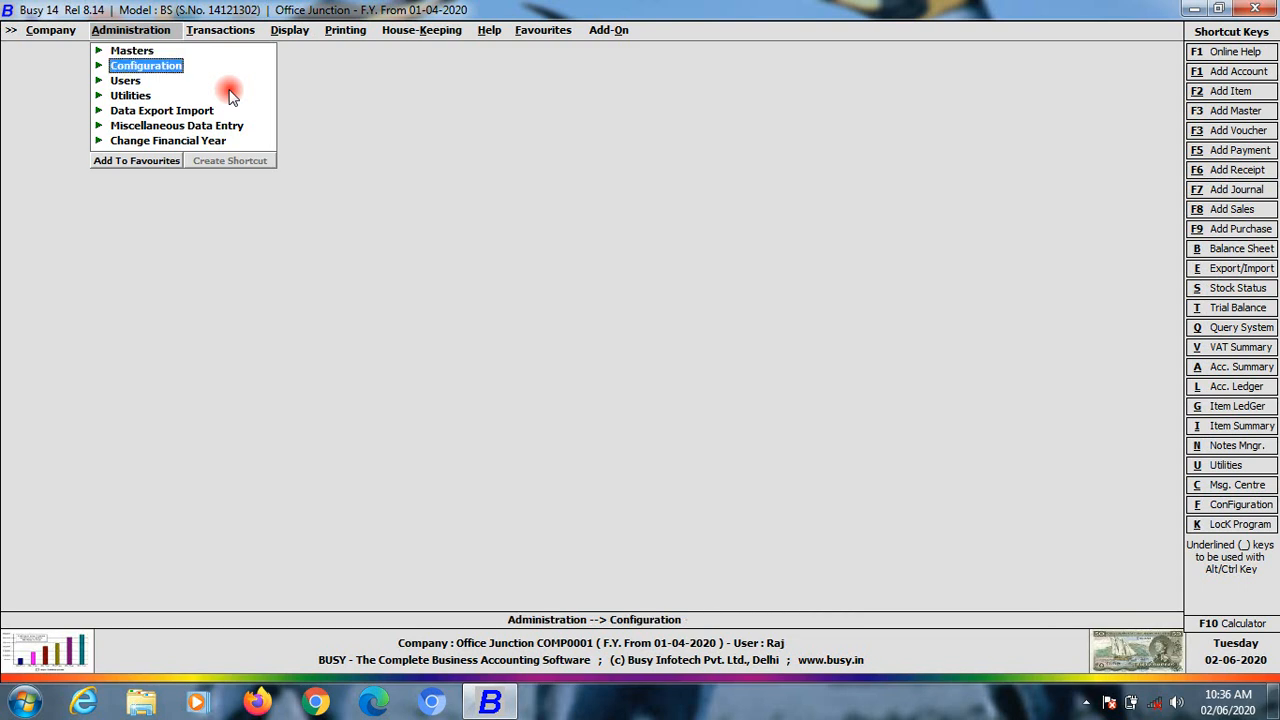
key(Up)
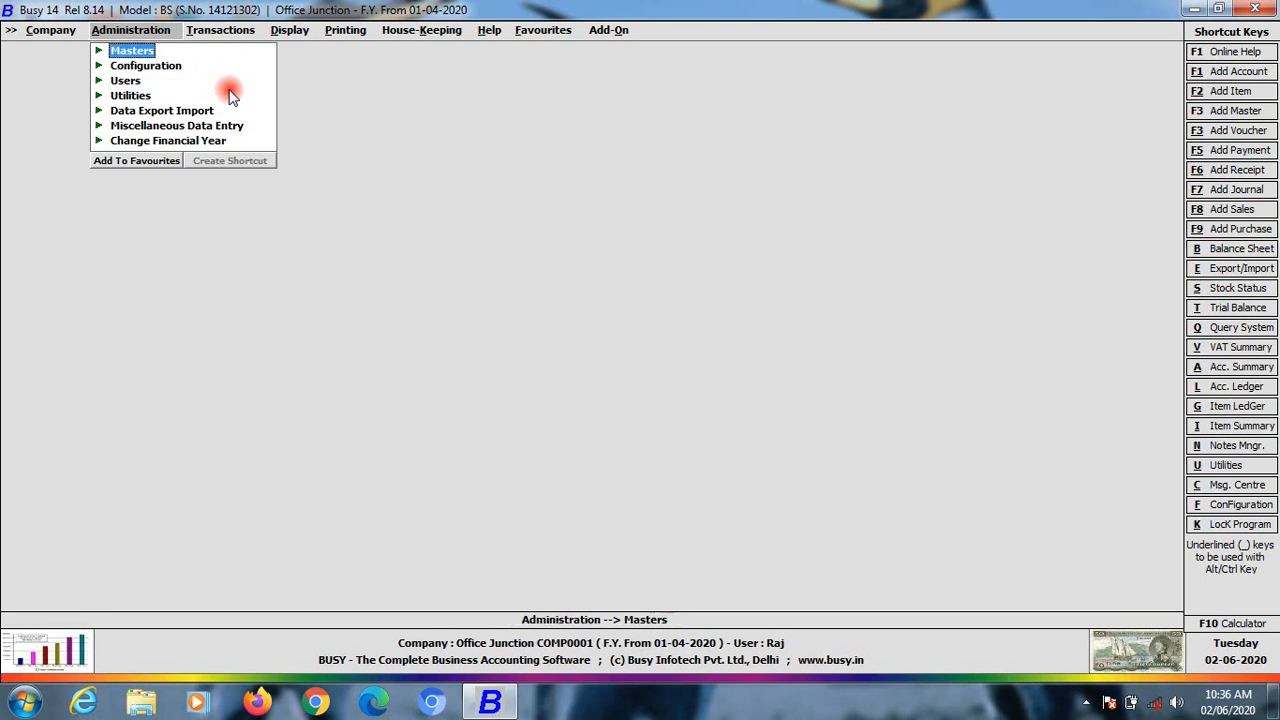
key(Down)
key(Up)
key(Down)
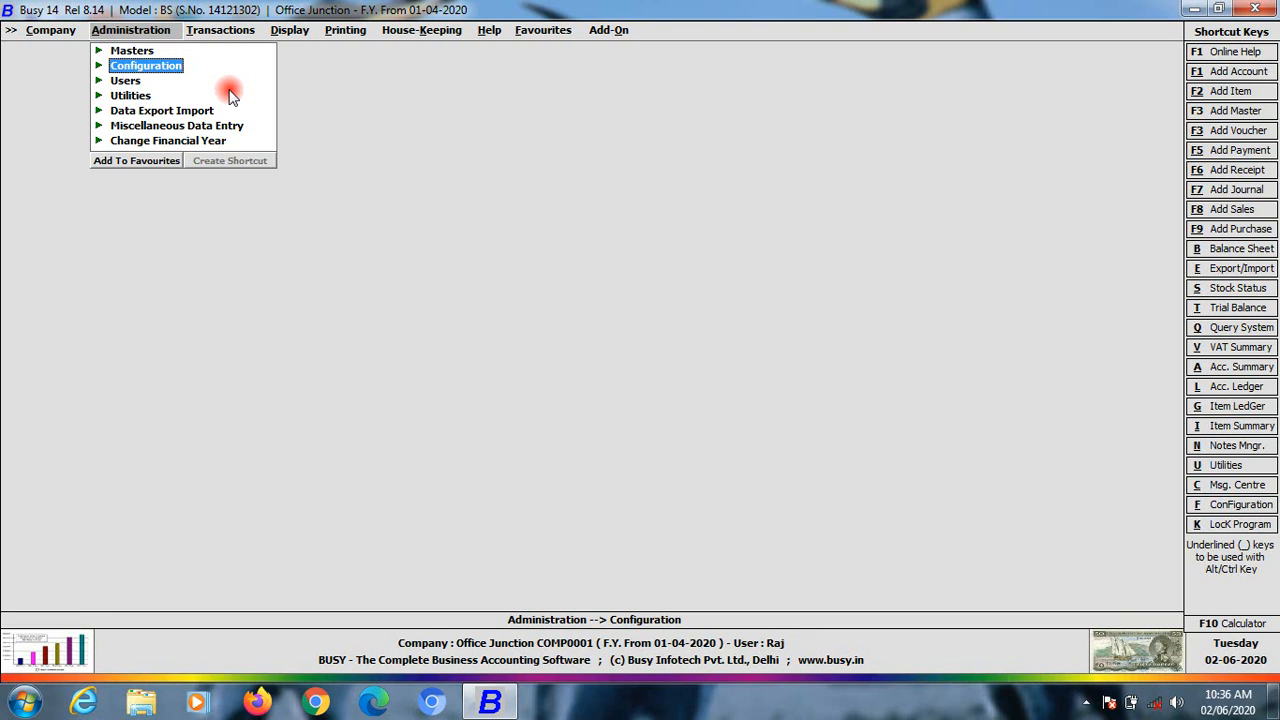
key(Up)
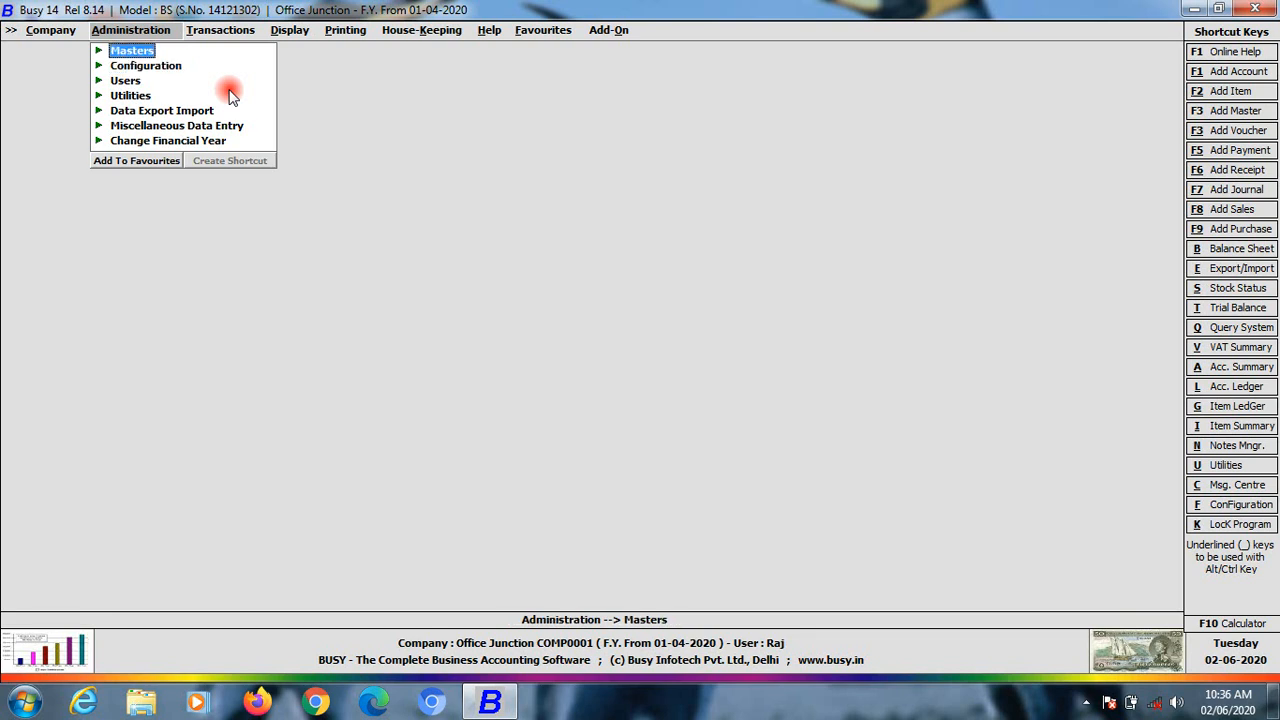
key(Return)
key(Up)
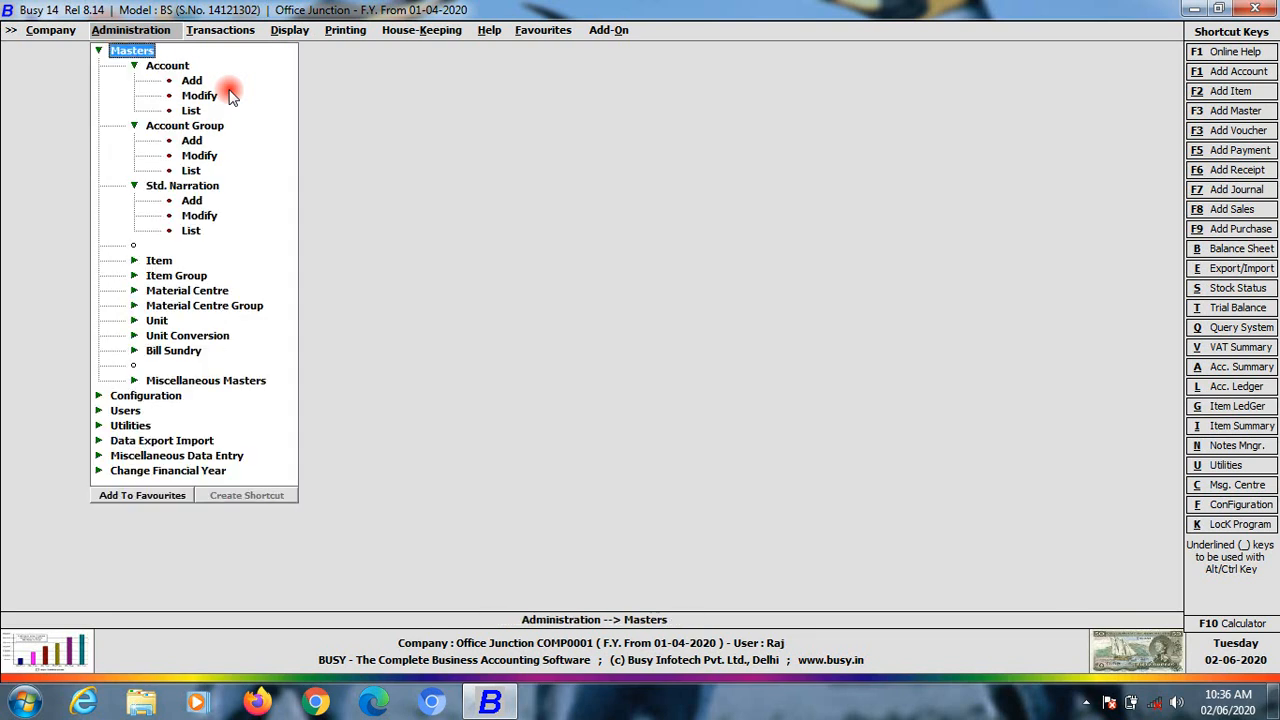
key(Return)
key(Right)
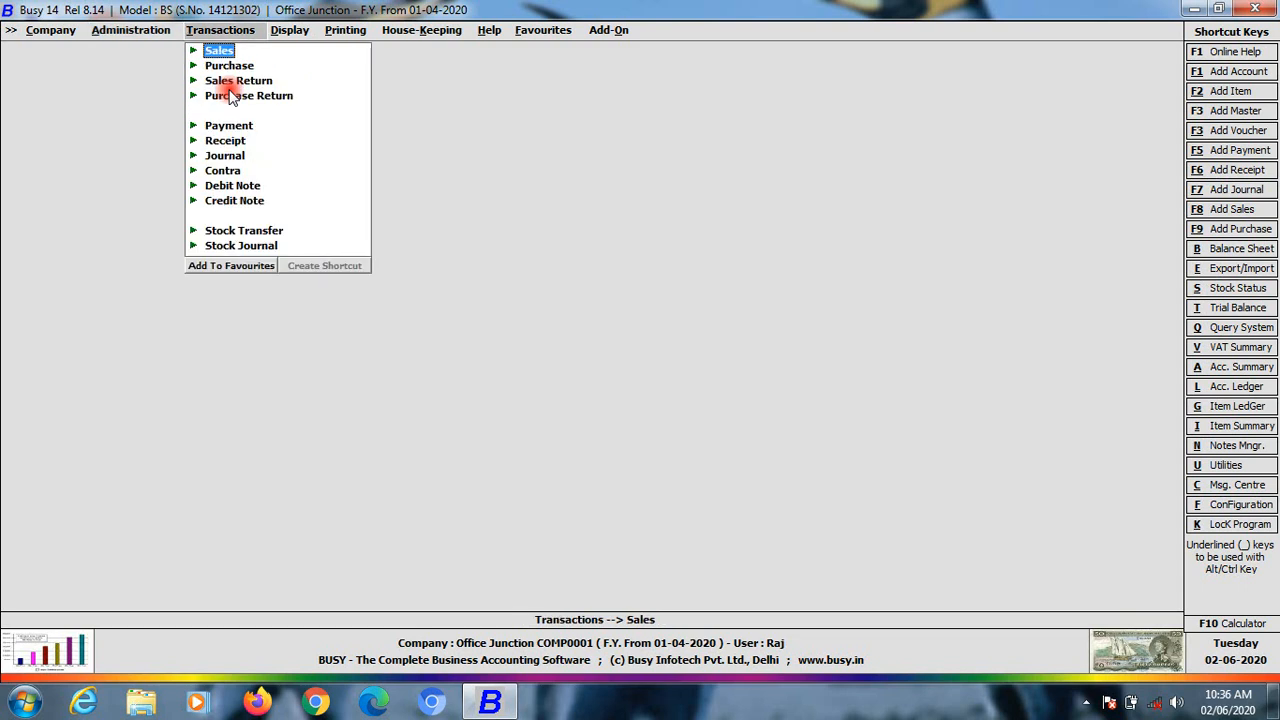
Open a new receipt voucher from Transactions > Receipt > Add
key(Down)
key(Up)
key(Down)
key(Down)
key(Down)
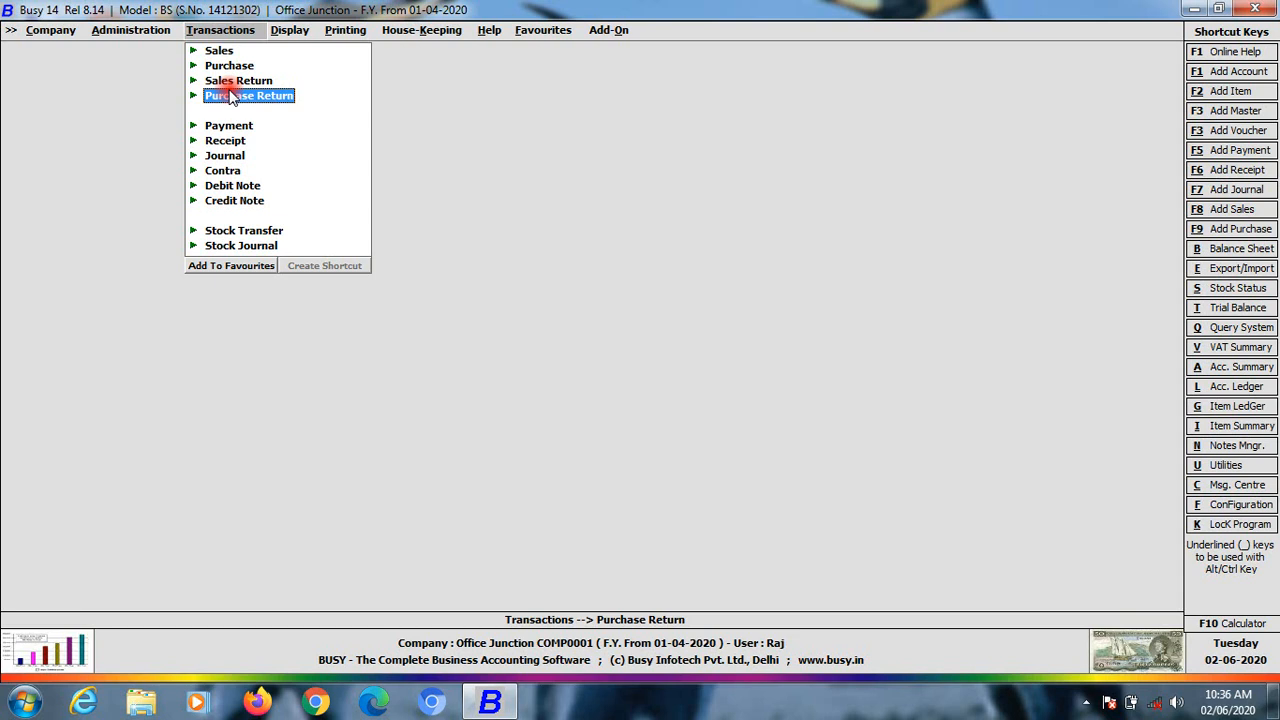
key(Down)
key(Down)
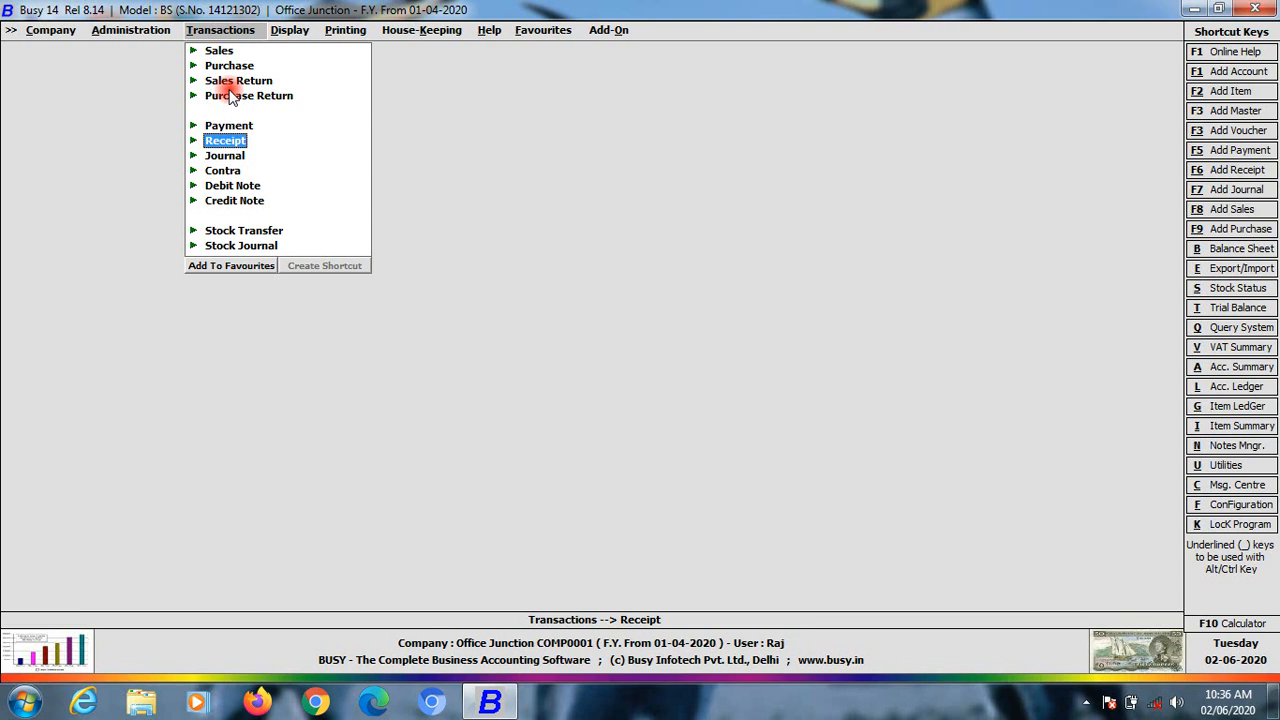
key(Return)
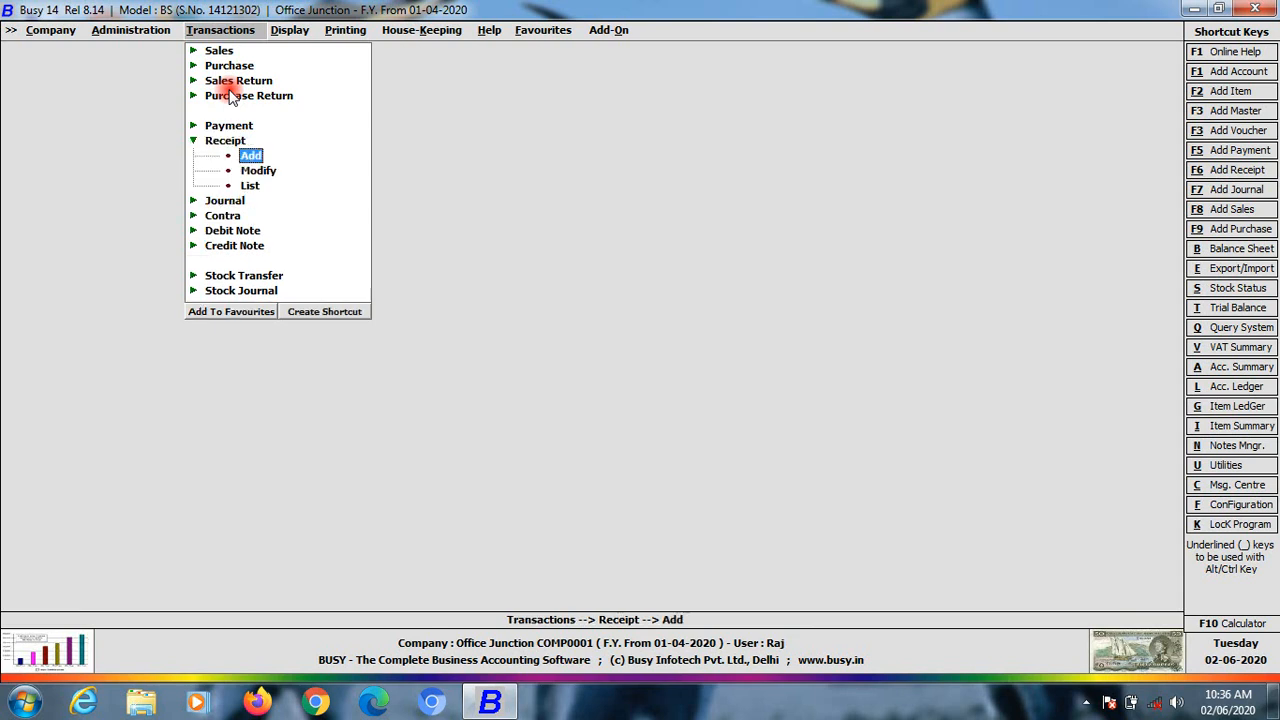
key(Return)
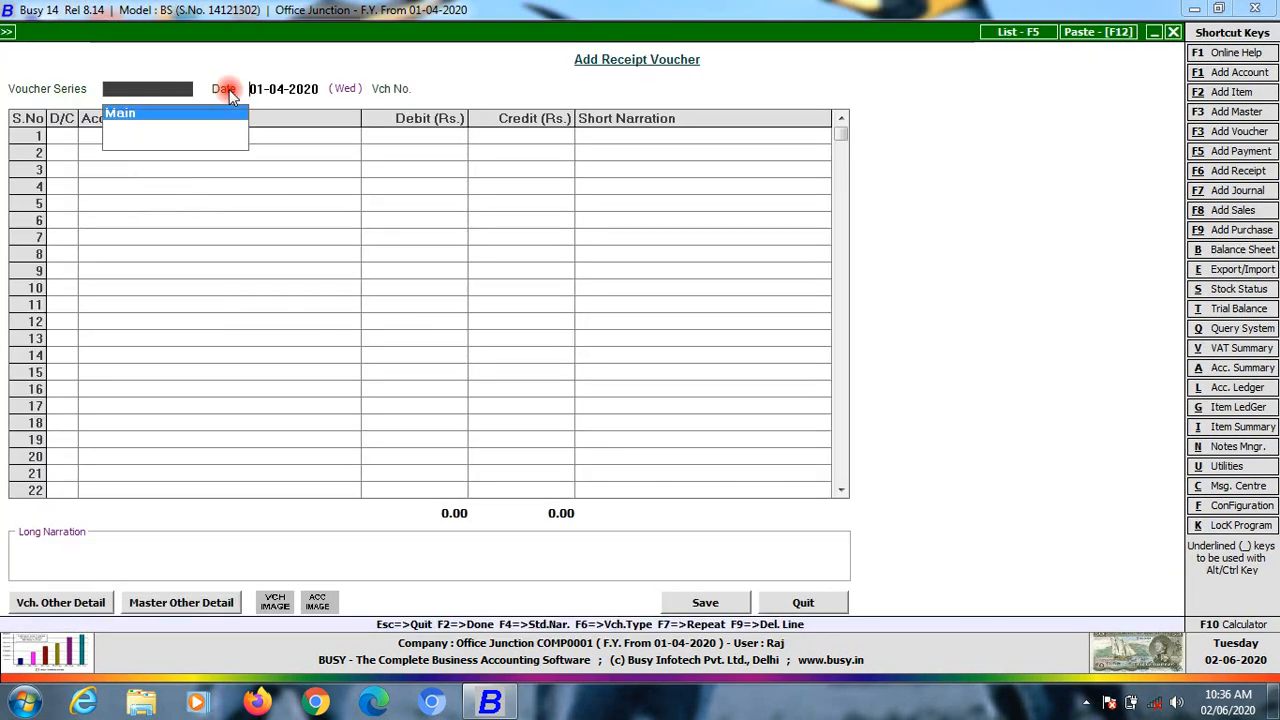
Accept series Main and date 01-04-2020, then quit the voucher without saving
key(Return)
key(Return)
key(Up)
key(Up)
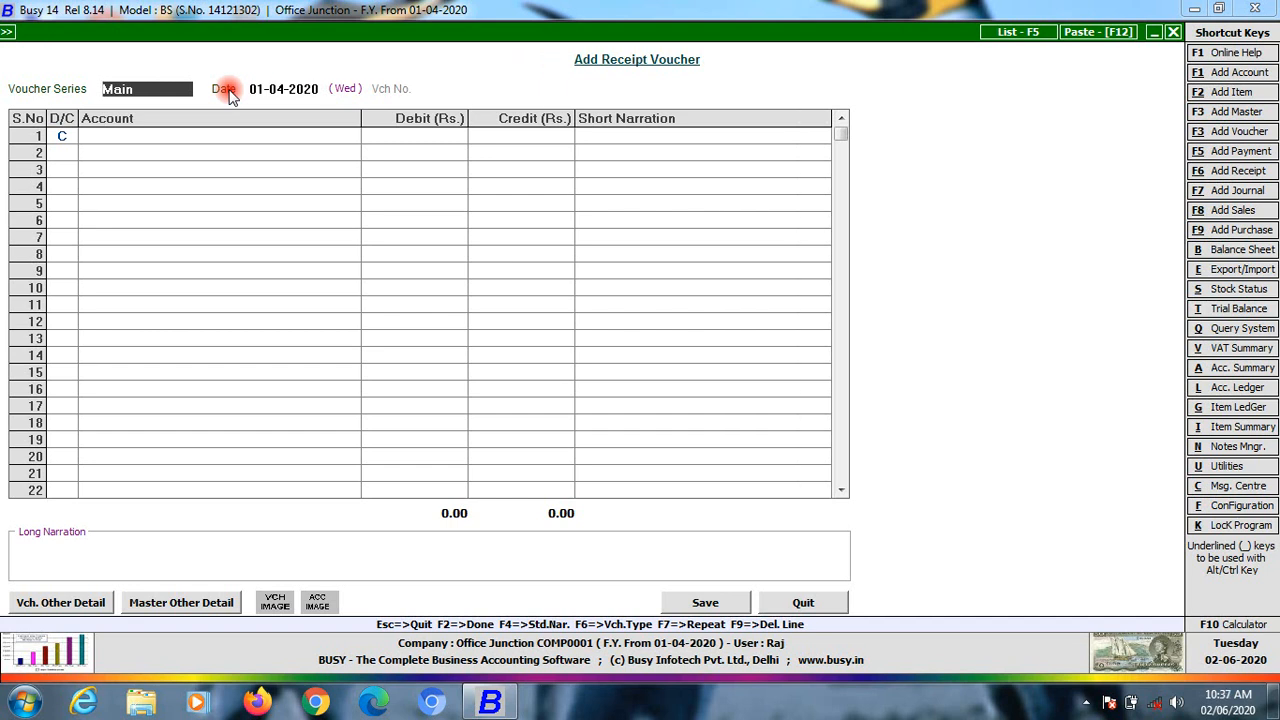
key(Return)
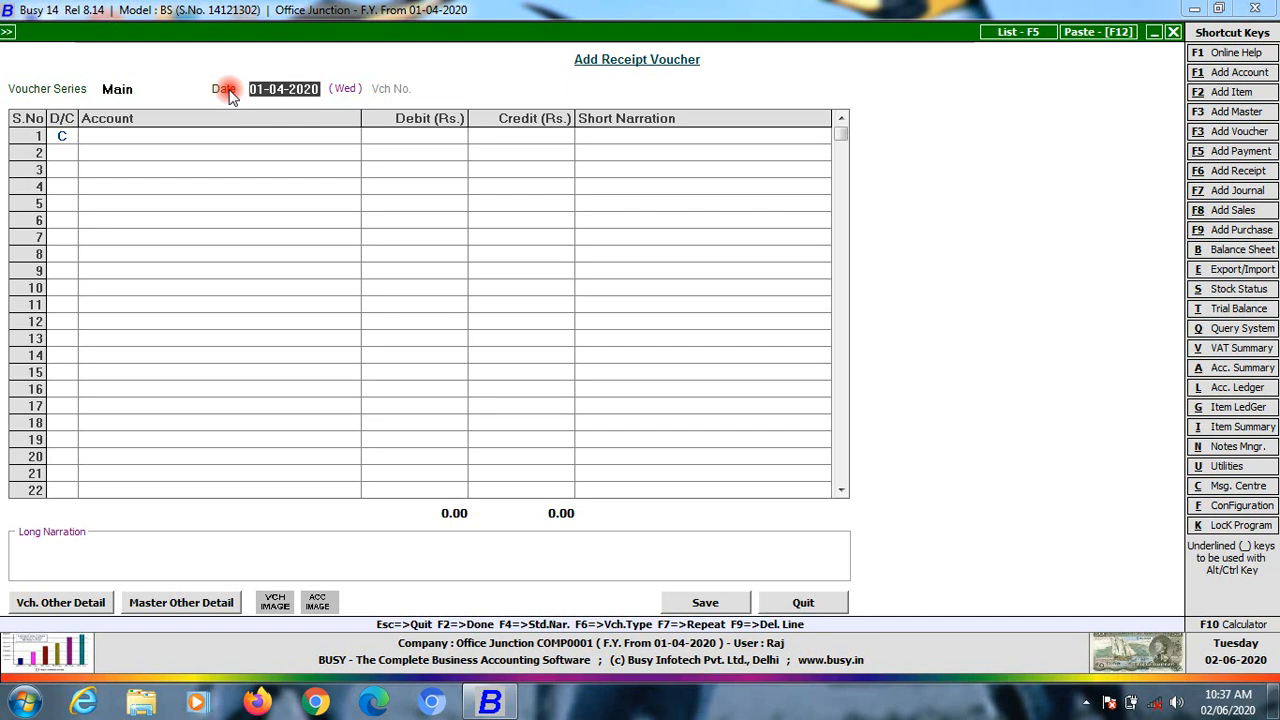
key(Return)
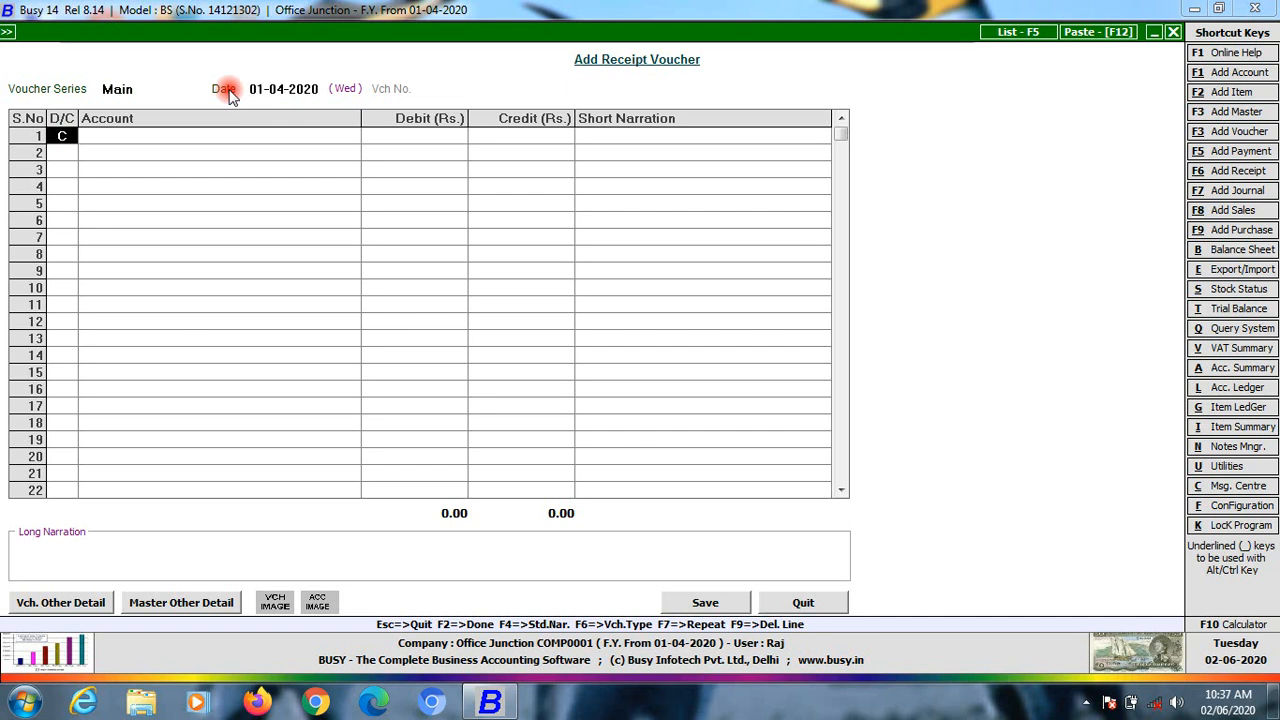
key(Escape)
key(Return)
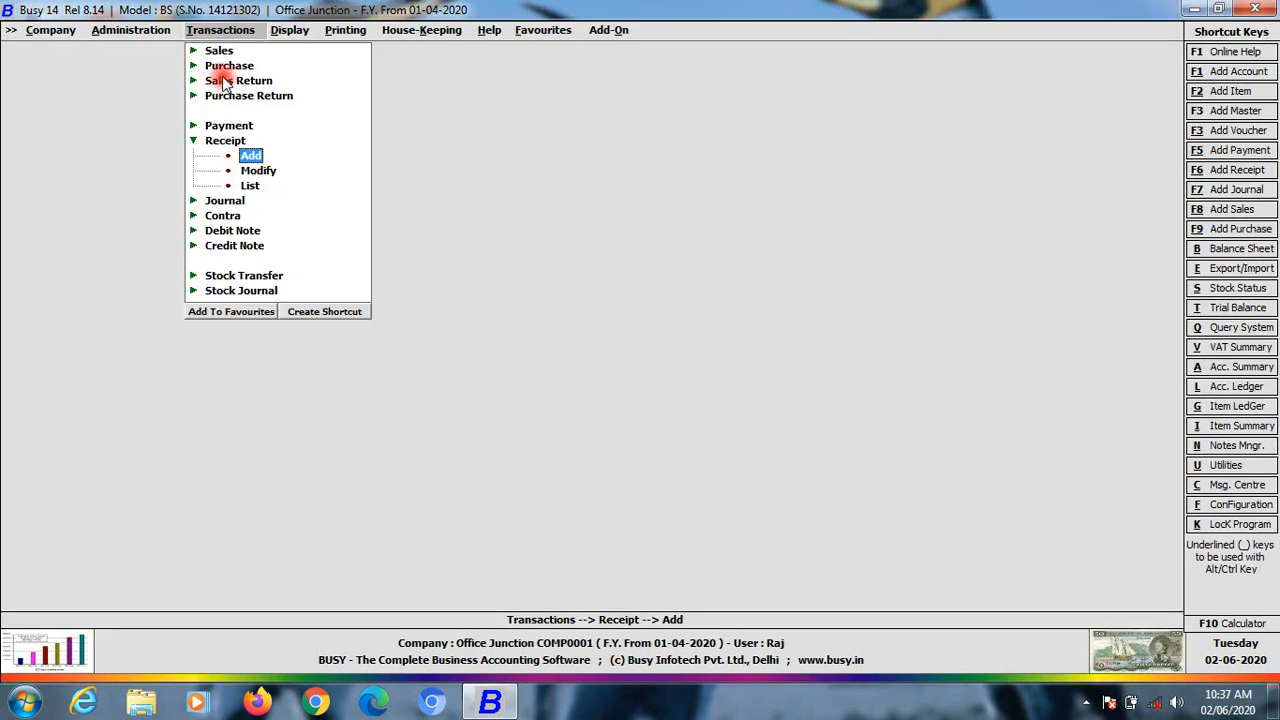
Open Vouchers Configuration from Administration > Configuration
click(124, 30)
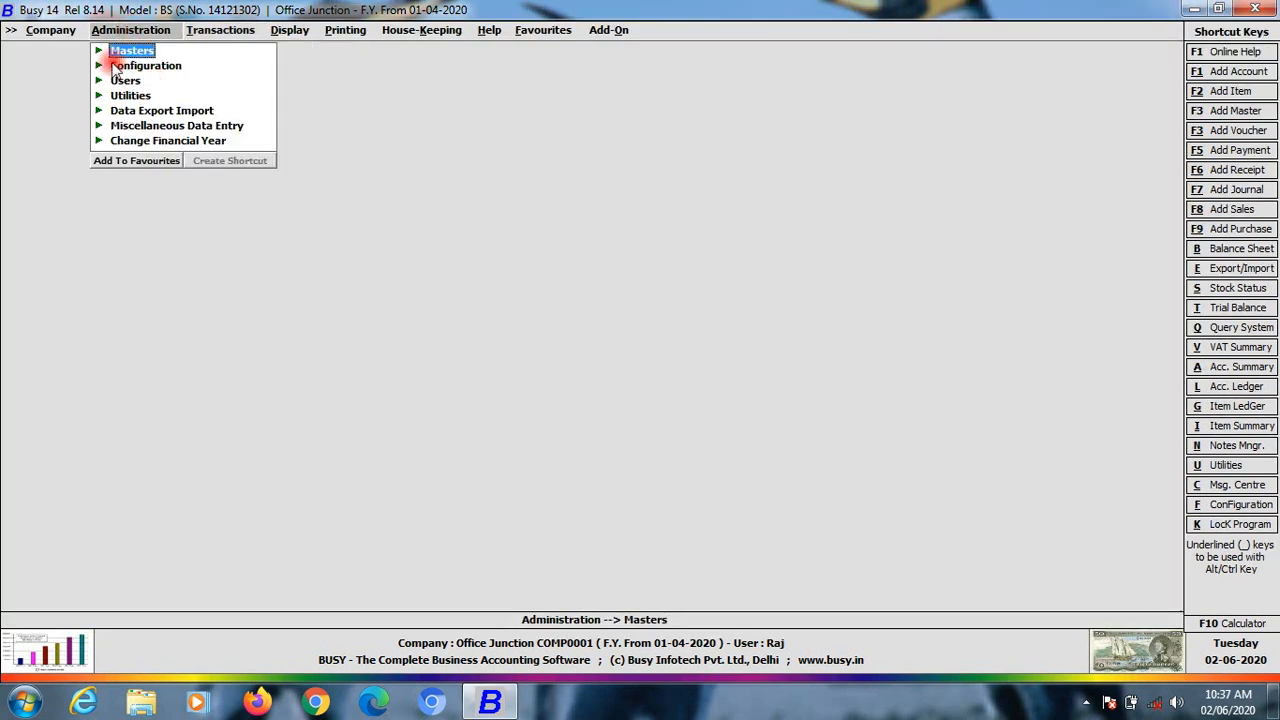
click(98, 67)
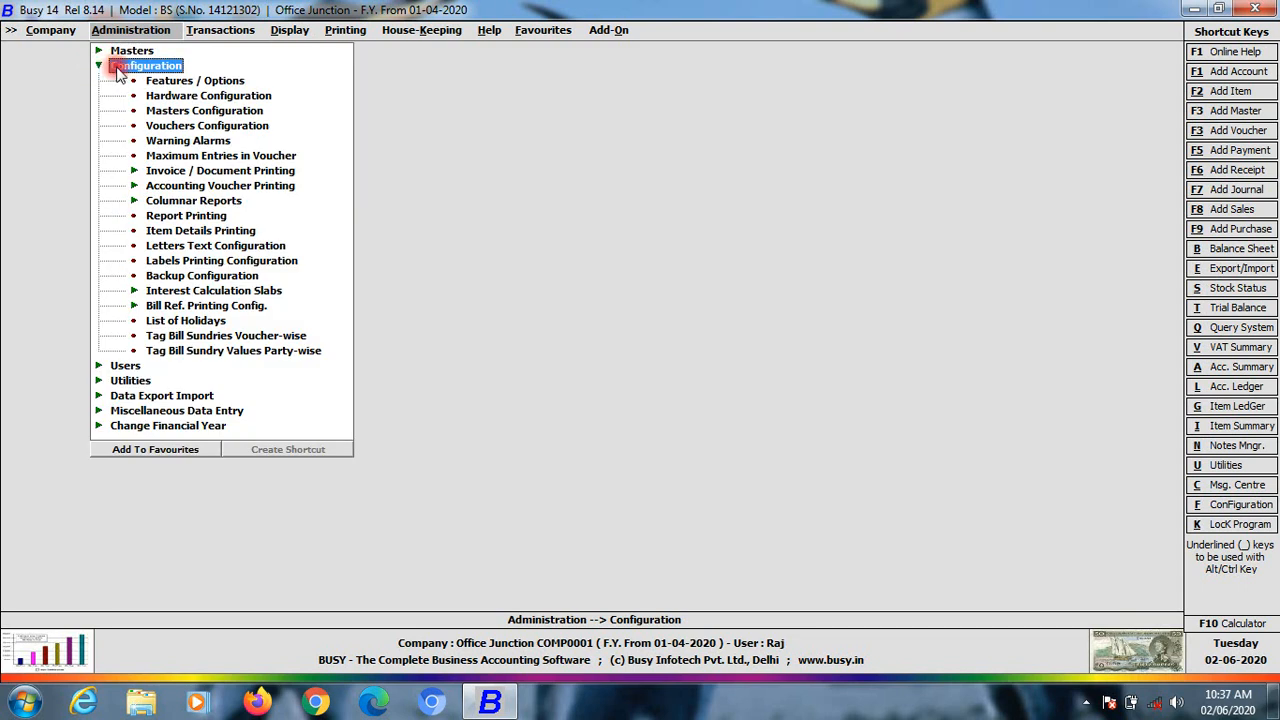
click(1212, 697)
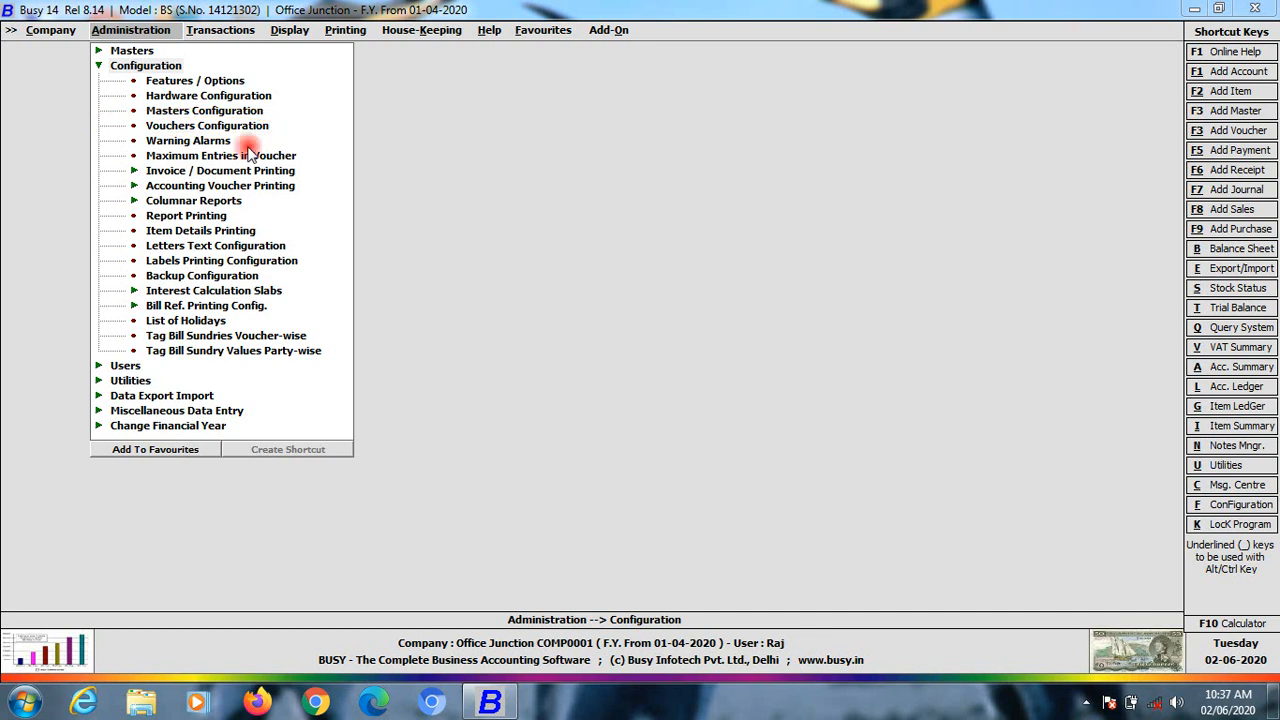
click(134, 126)
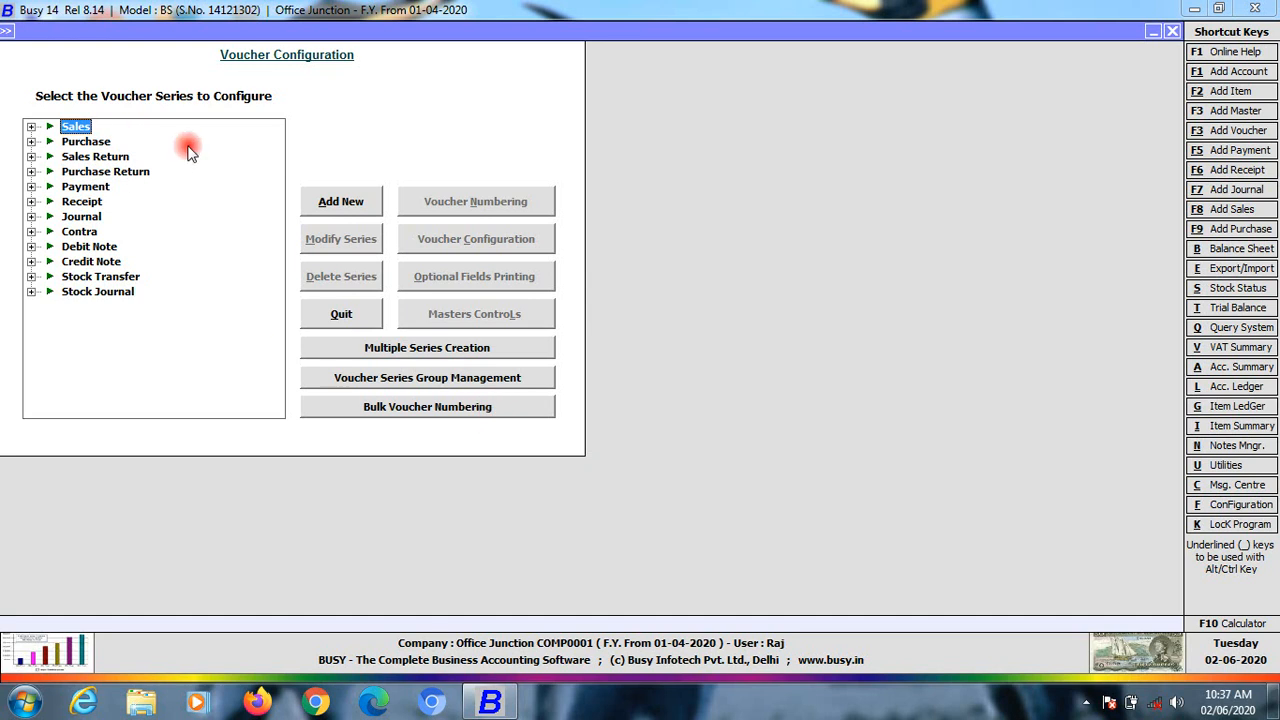
Close Vouchers Configuration and expand the Payment options under Transactions
key(Escape)
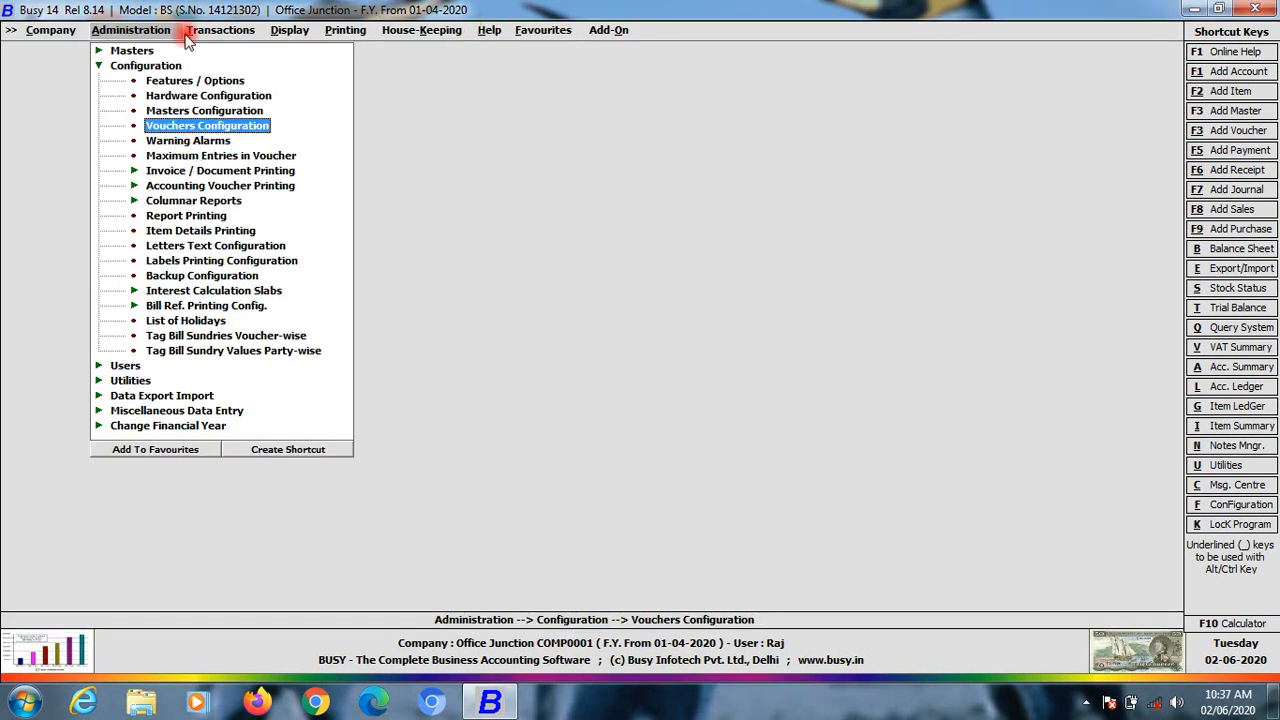
click(208, 31)
click(229, 125)
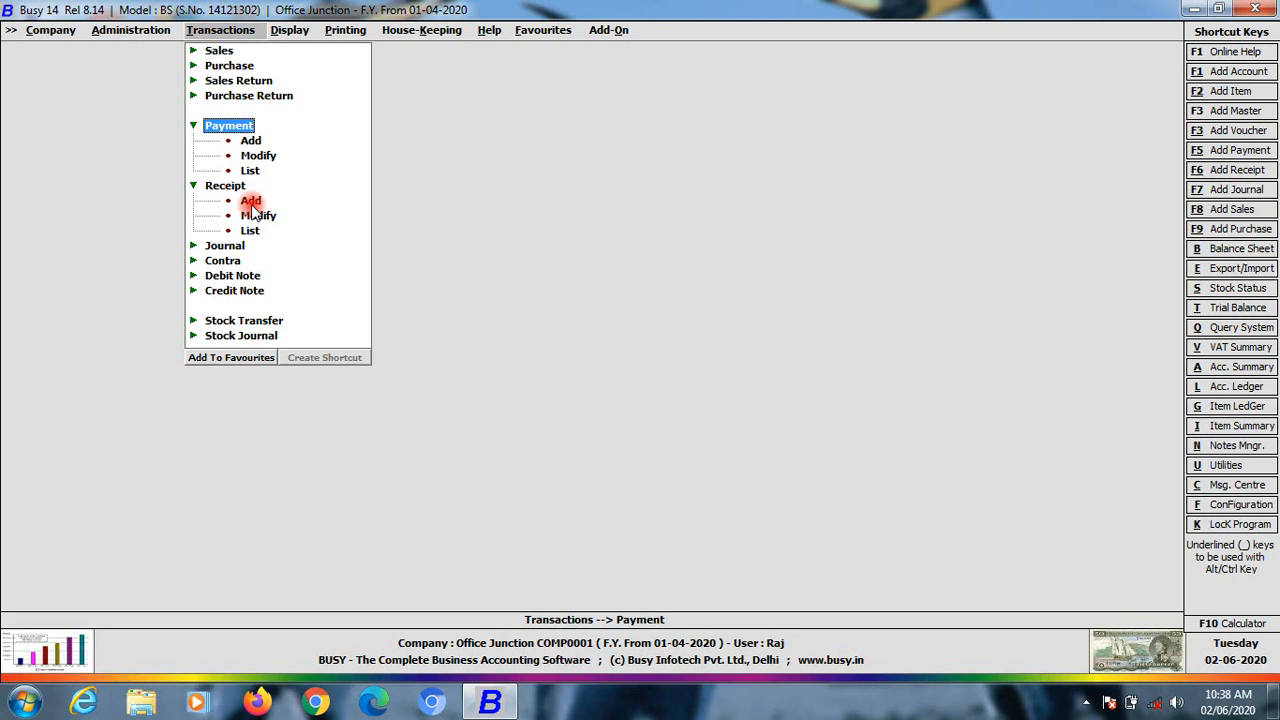
Start a Main-series receipt voucher, then quit it without saving
click(250, 200)
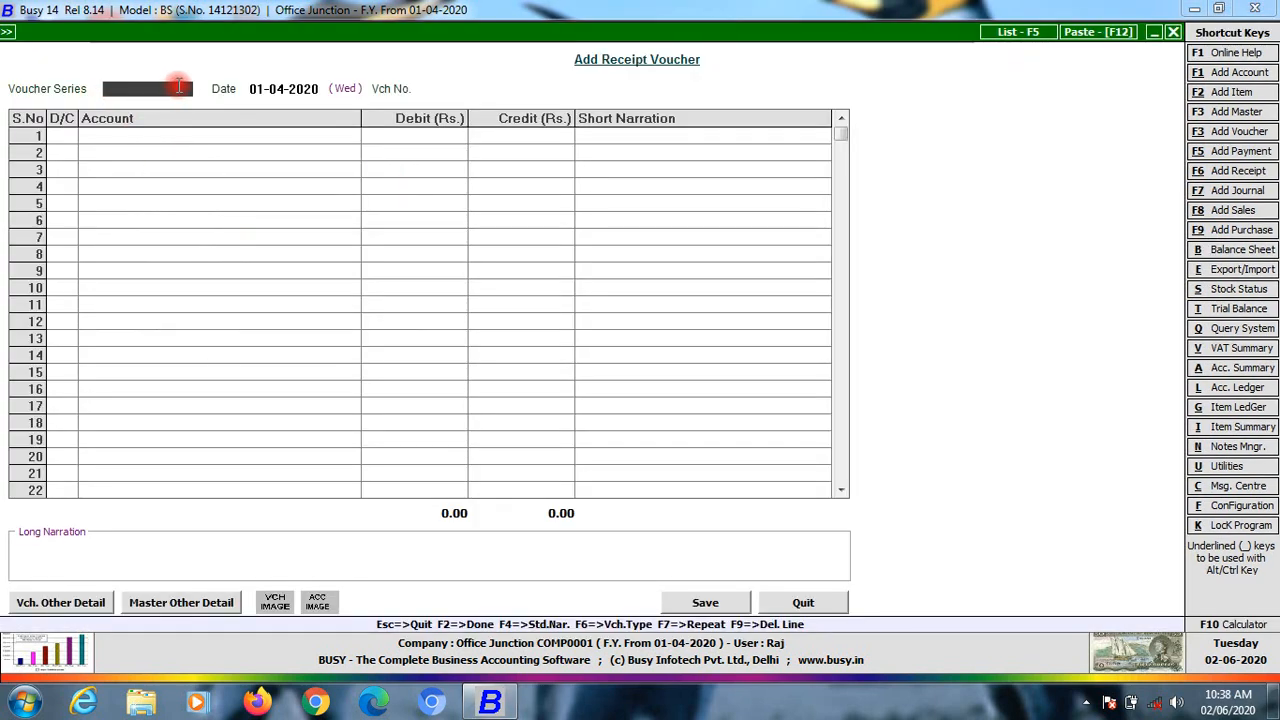
text(m)
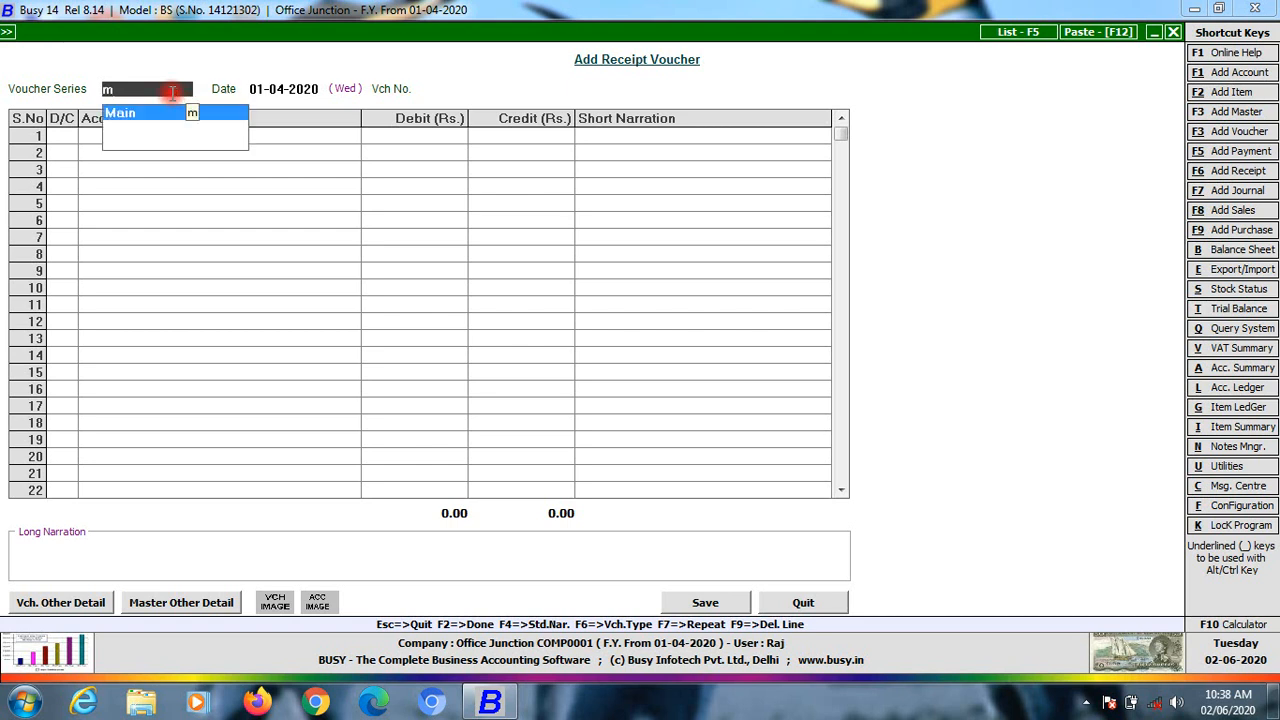
click(118, 113)
click(149, 89)
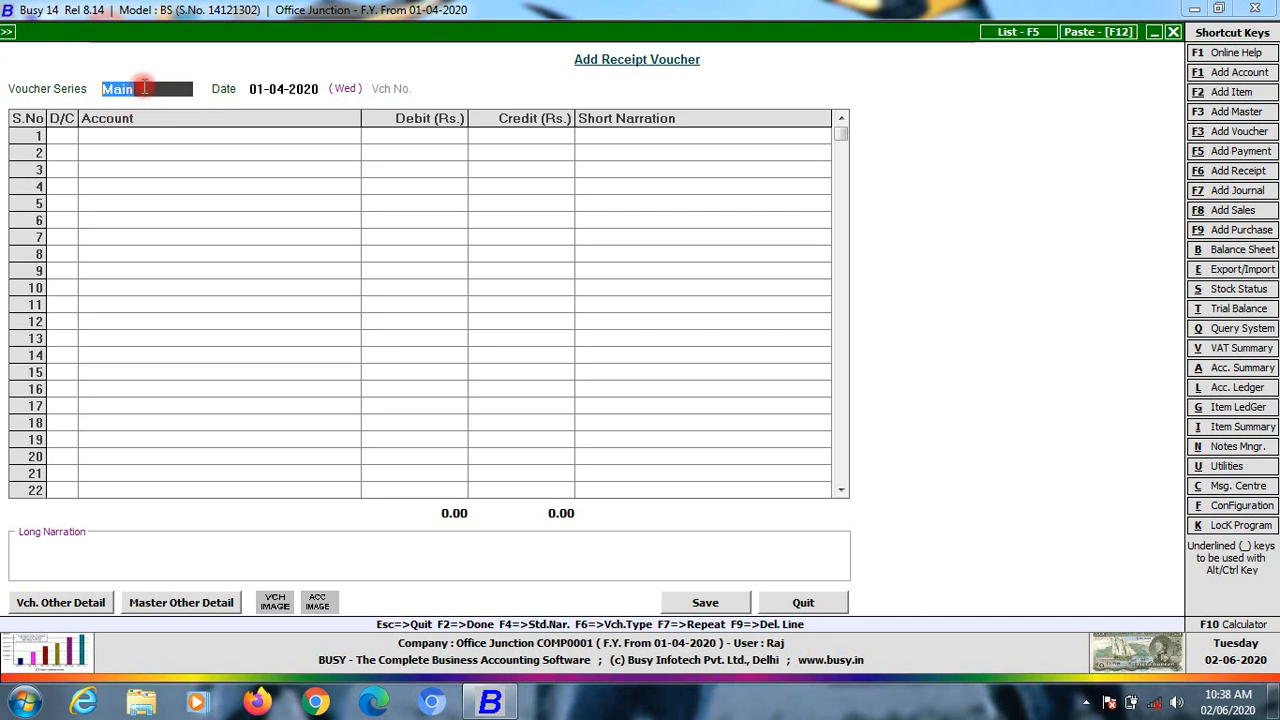
click(636, 688)
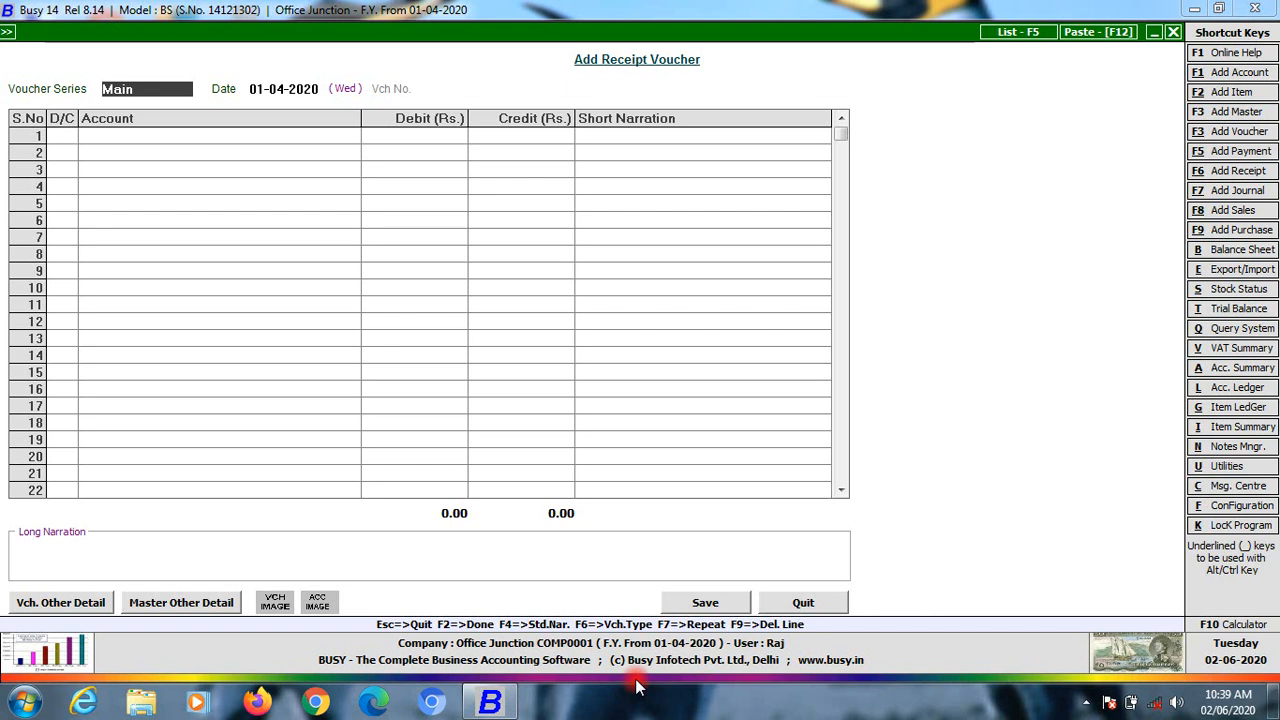
click(281, 153)
click(133, 89)
key(Escape)
key(Return)
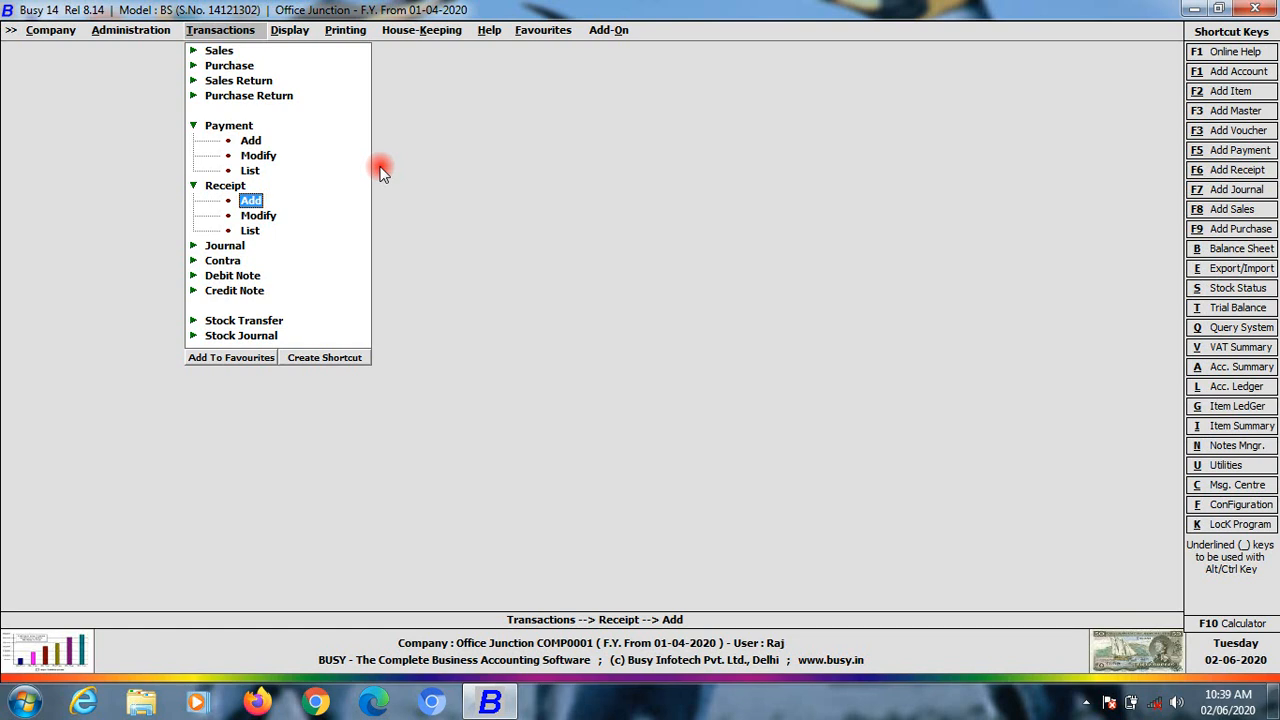
Open Vouchers Configuration and add a new receipt series named Receipt
click(130, 30)
click(161, 123)
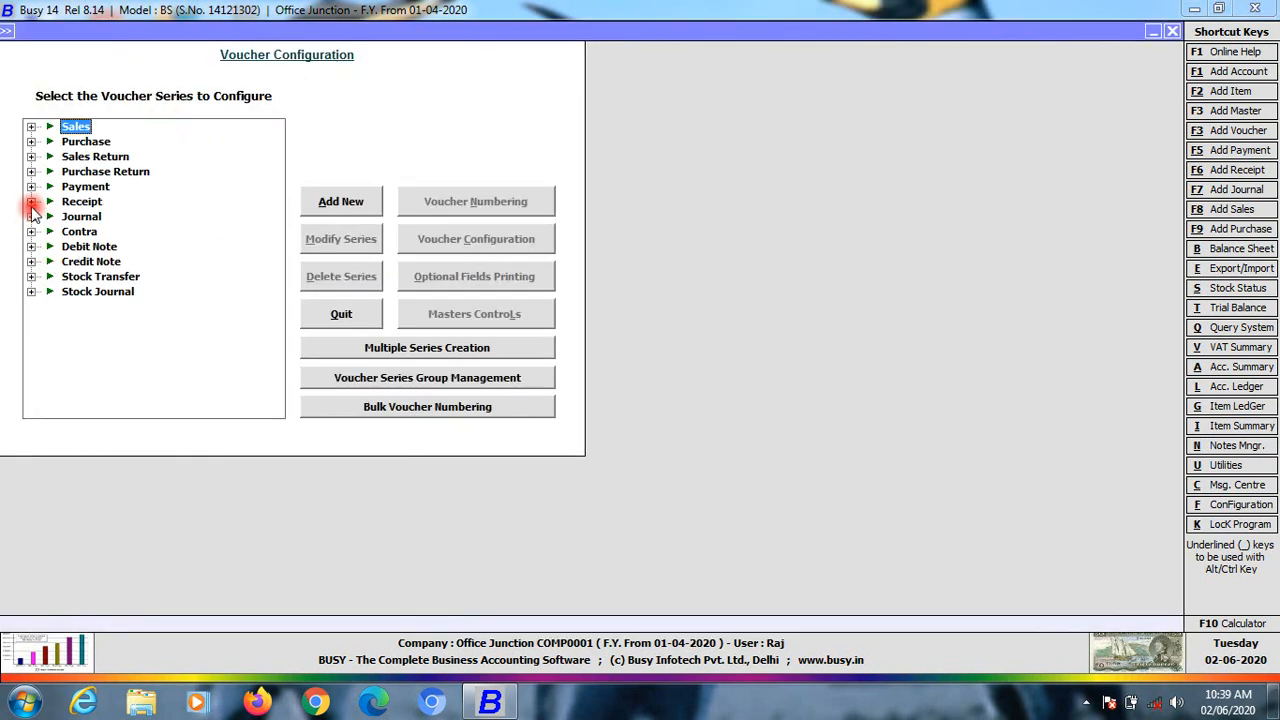
click(31, 201)
click(92, 216)
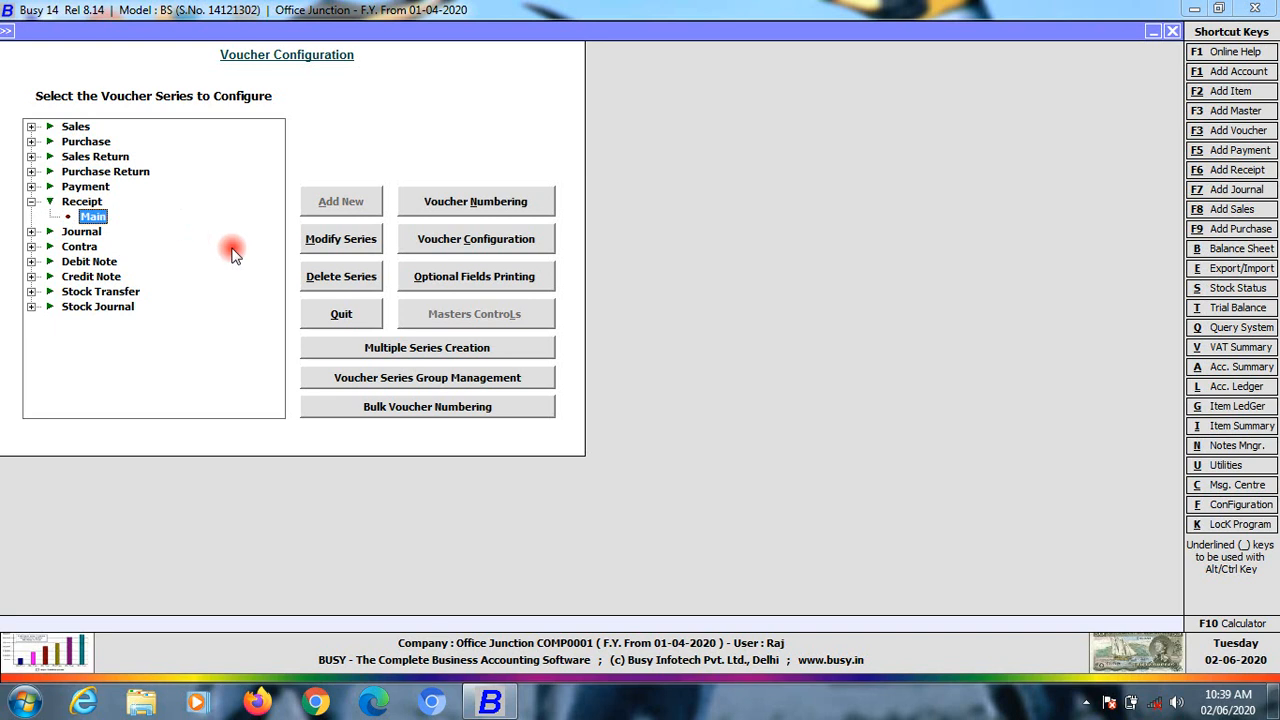
click(80, 204)
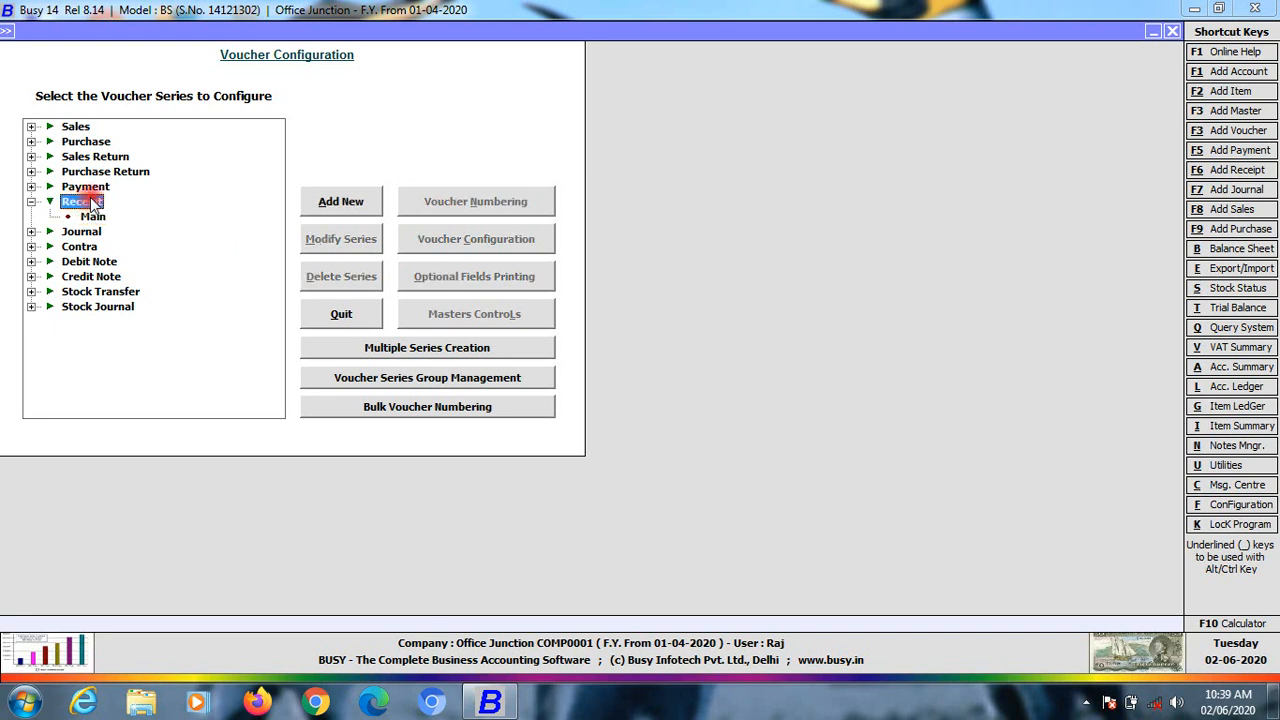
click(345, 204)
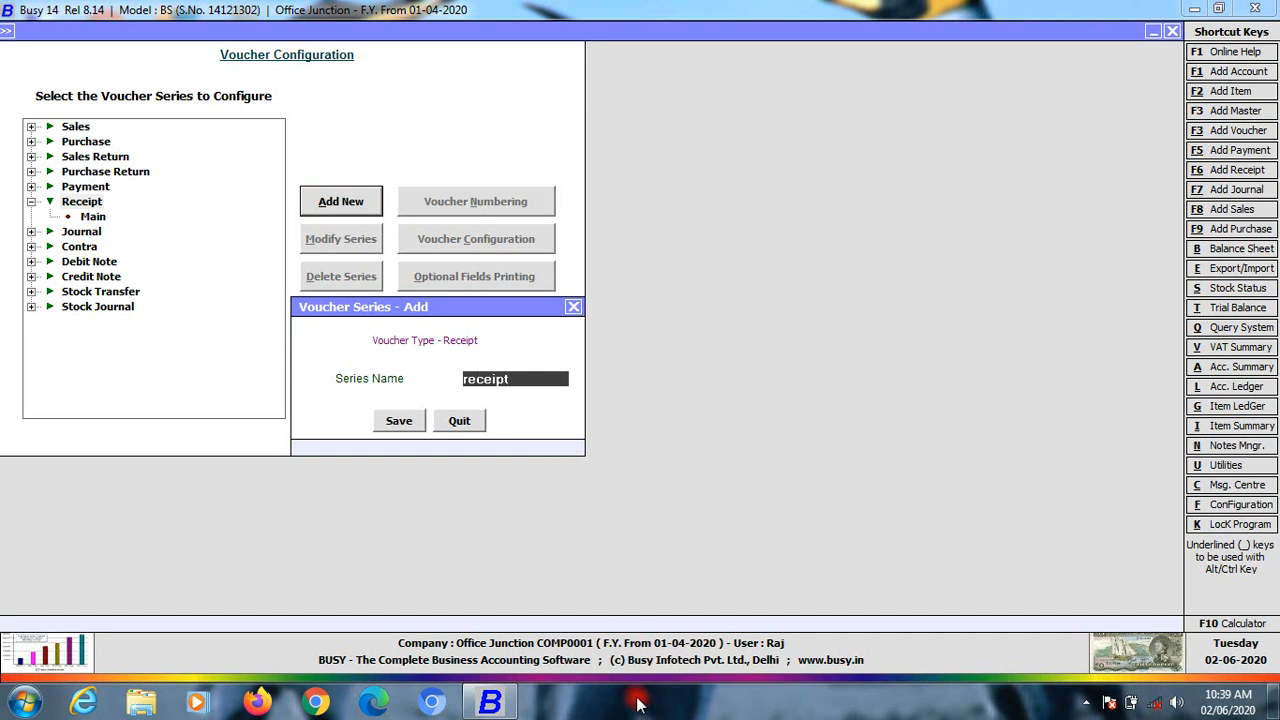
click(400, 422)
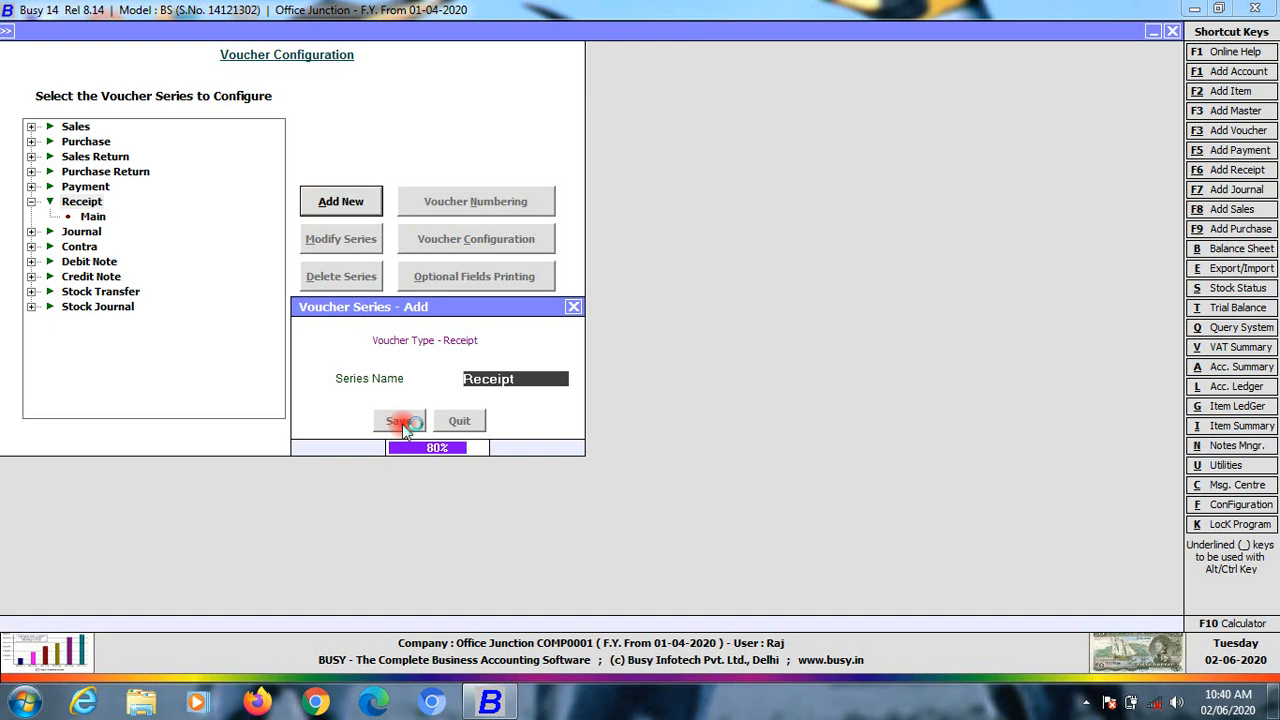
Set the Main receipt series to Manual numbering with No Action on duplicate numbers
click(89, 218)
click(108, 229)
click(94, 217)
click(103, 232)
click(97, 218)
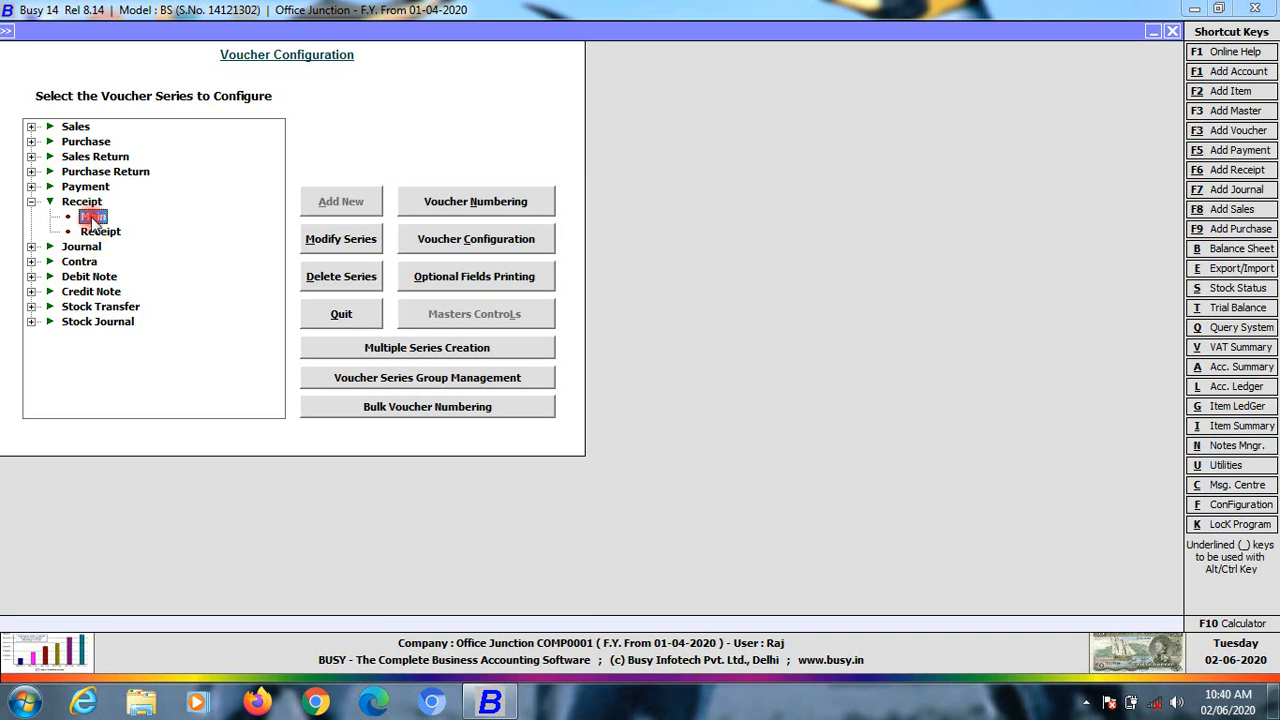
click(102, 232)
click(95, 218)
click(103, 233)
click(97, 217)
click(107, 233)
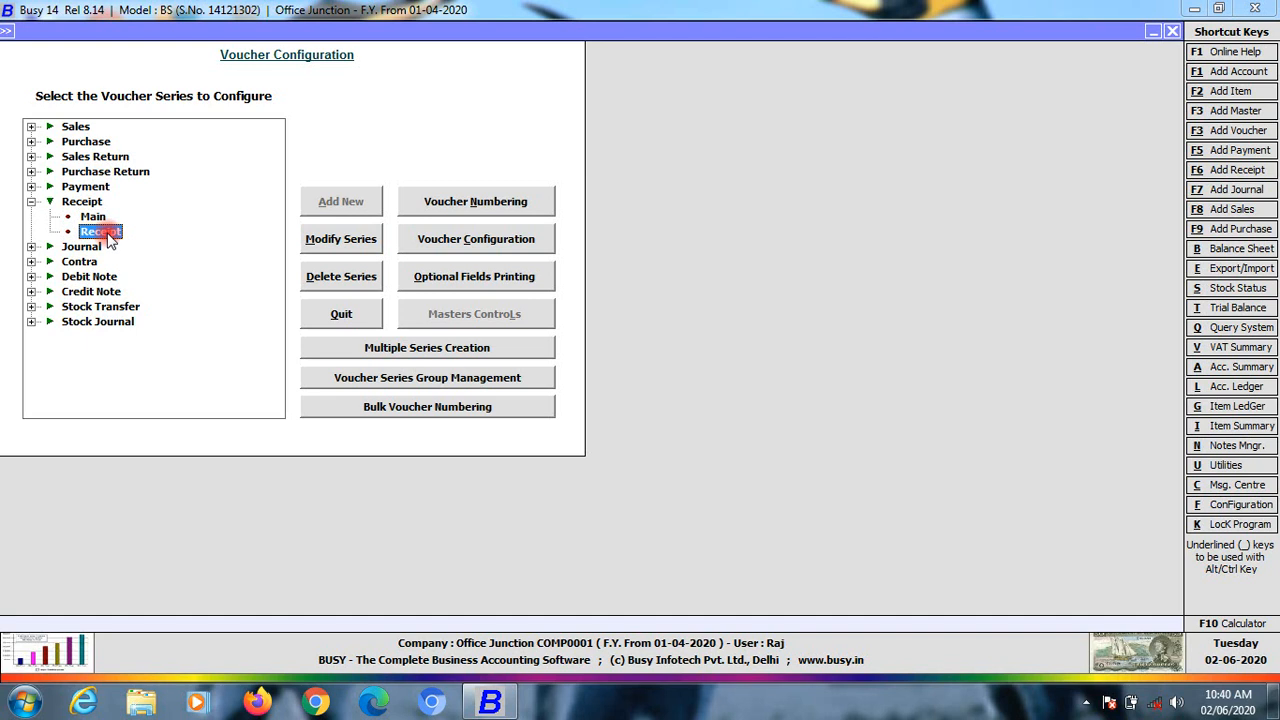
click(95, 217)
click(472, 205)
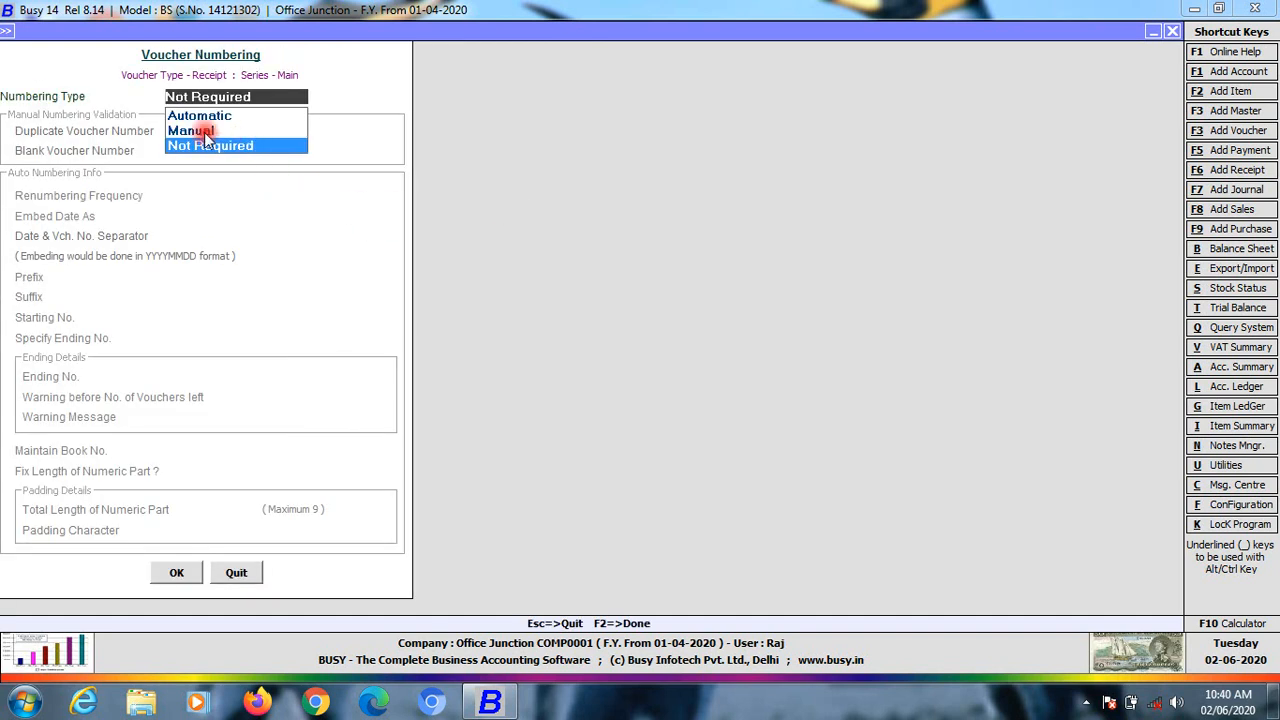
click(203, 131)
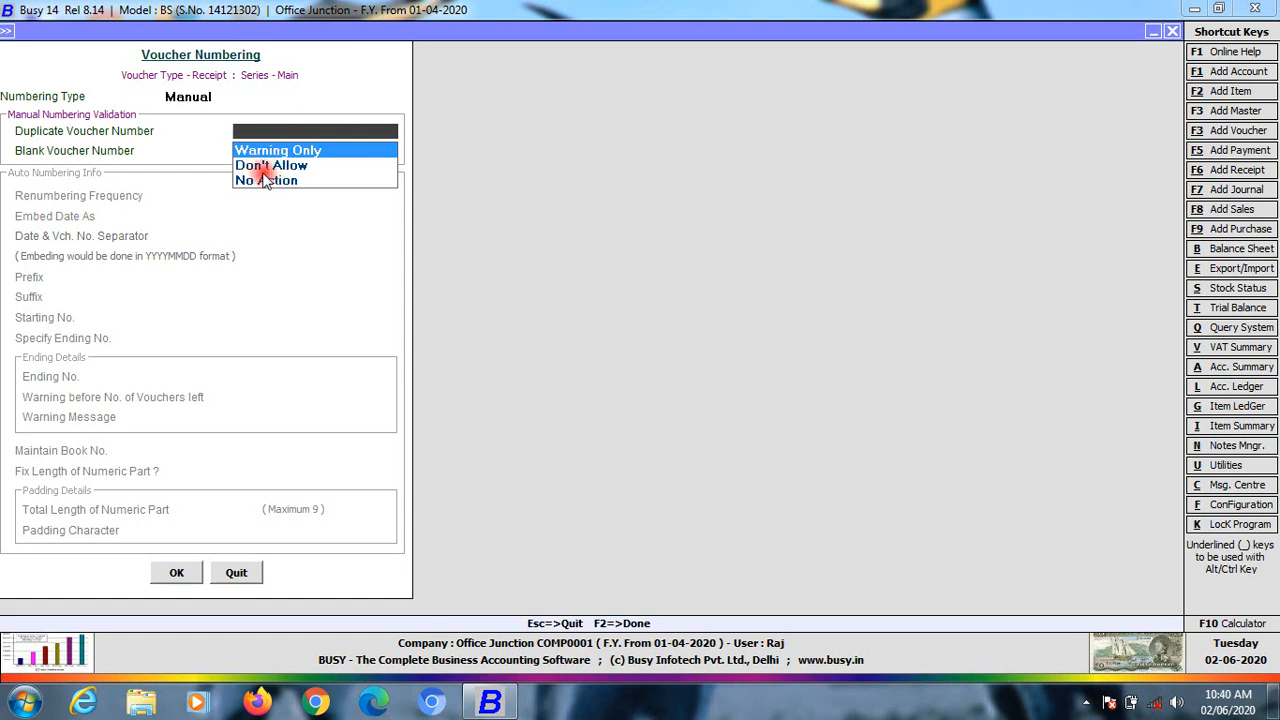
click(205, 97)
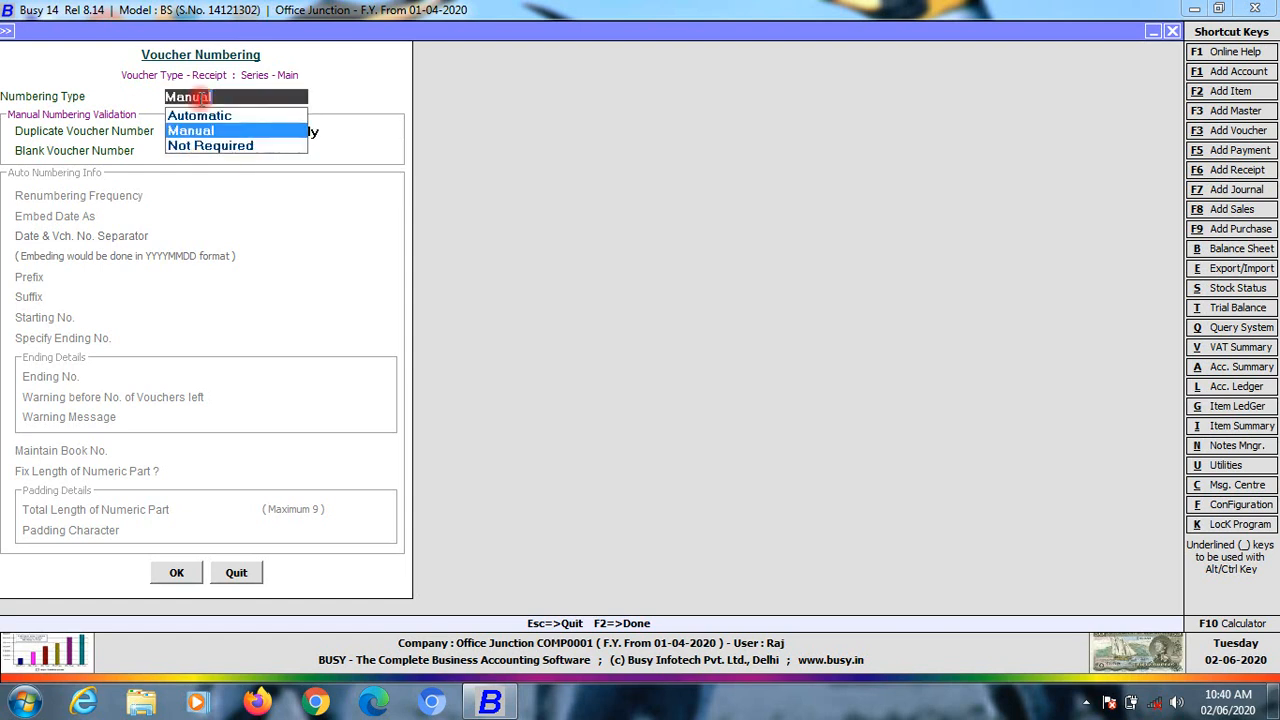
click(235, 135)
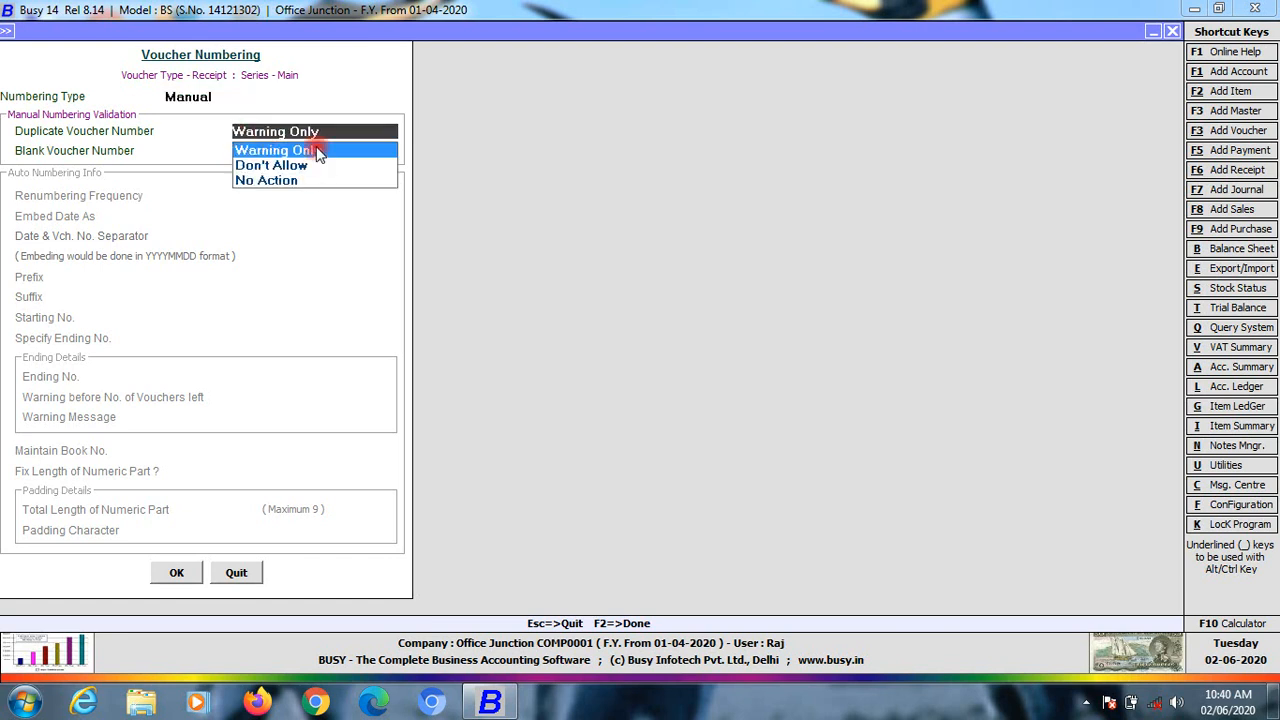
click(262, 182)
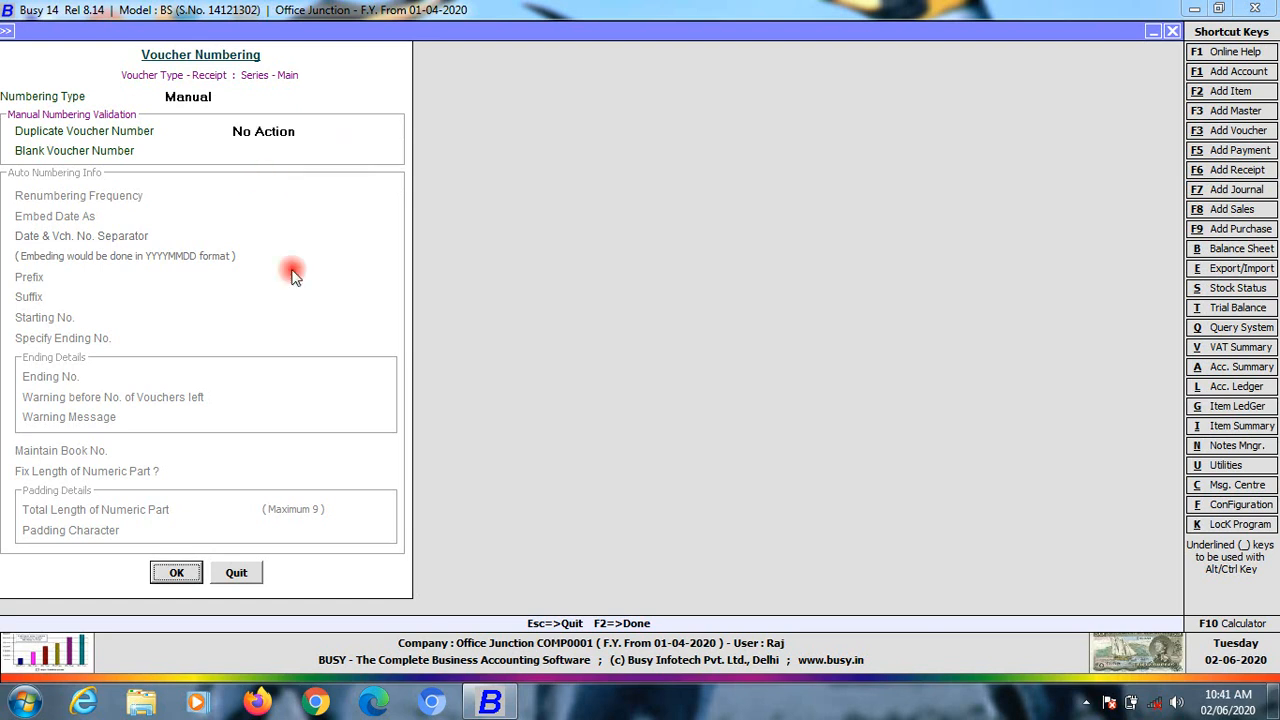
click(182, 577)
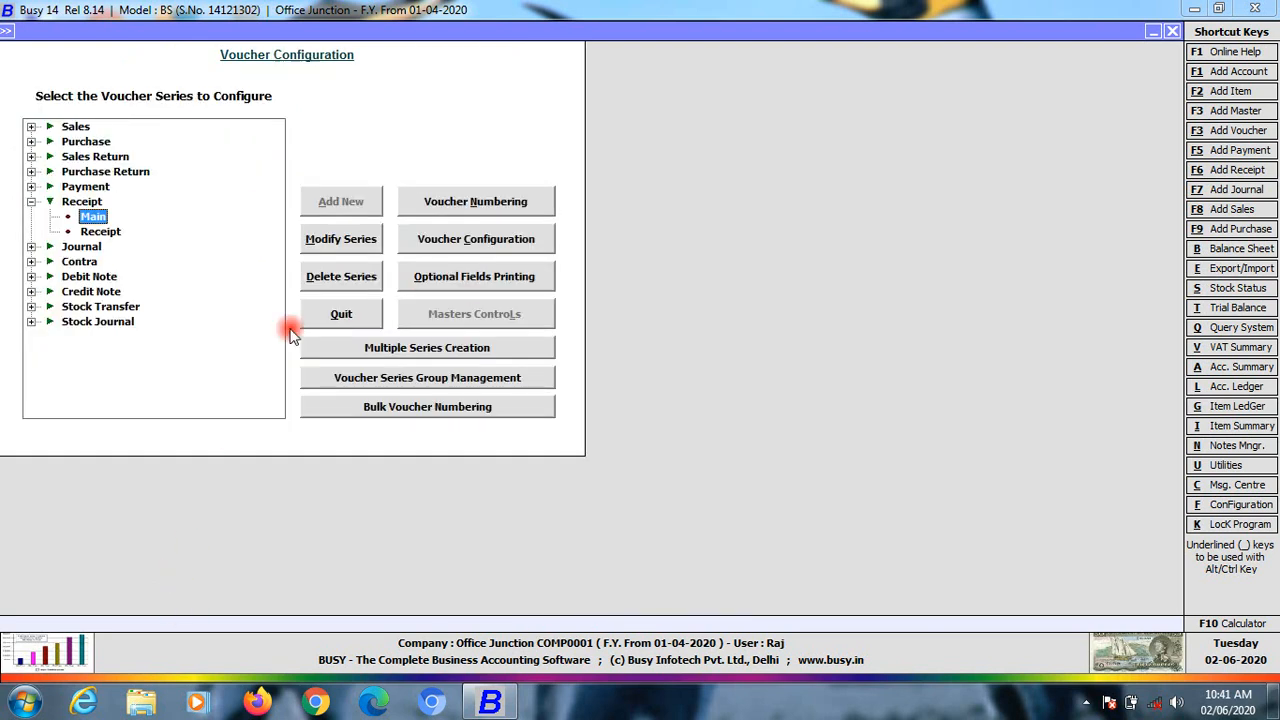
Set the Receipt series to Automatic numbering, restarting yearly, without year, starting at 1101
click(102, 233)
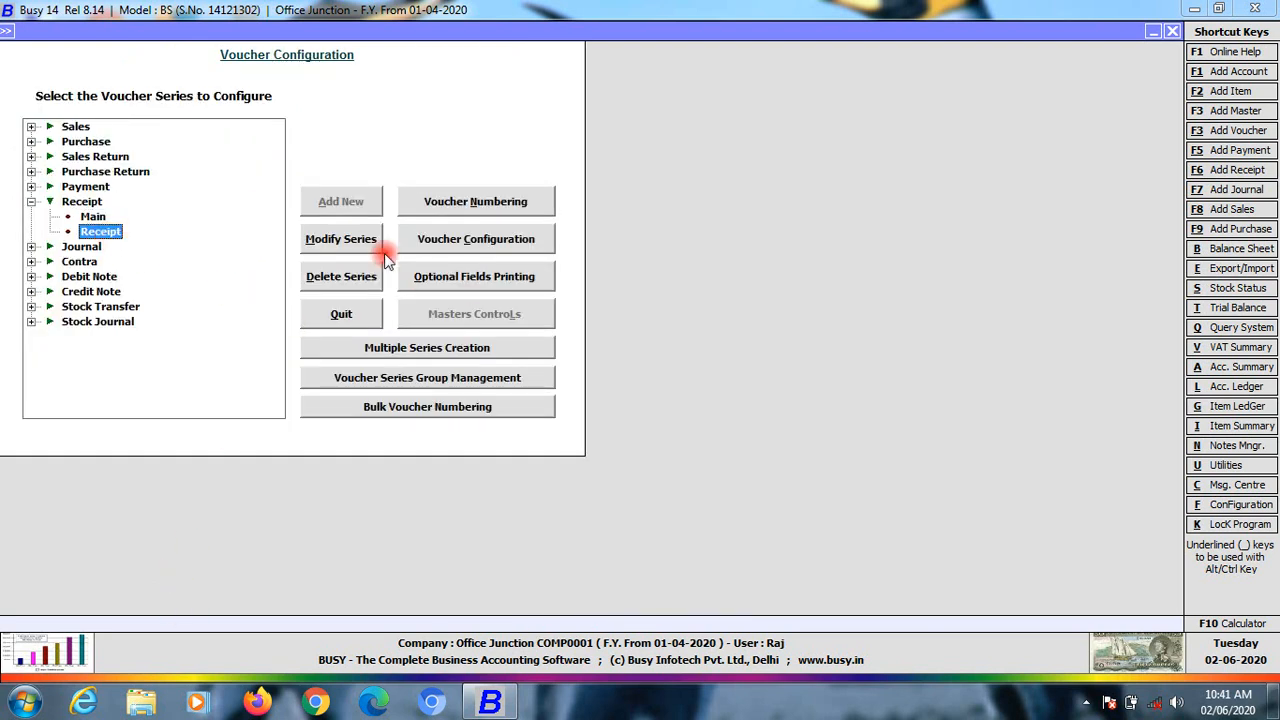
click(505, 203)
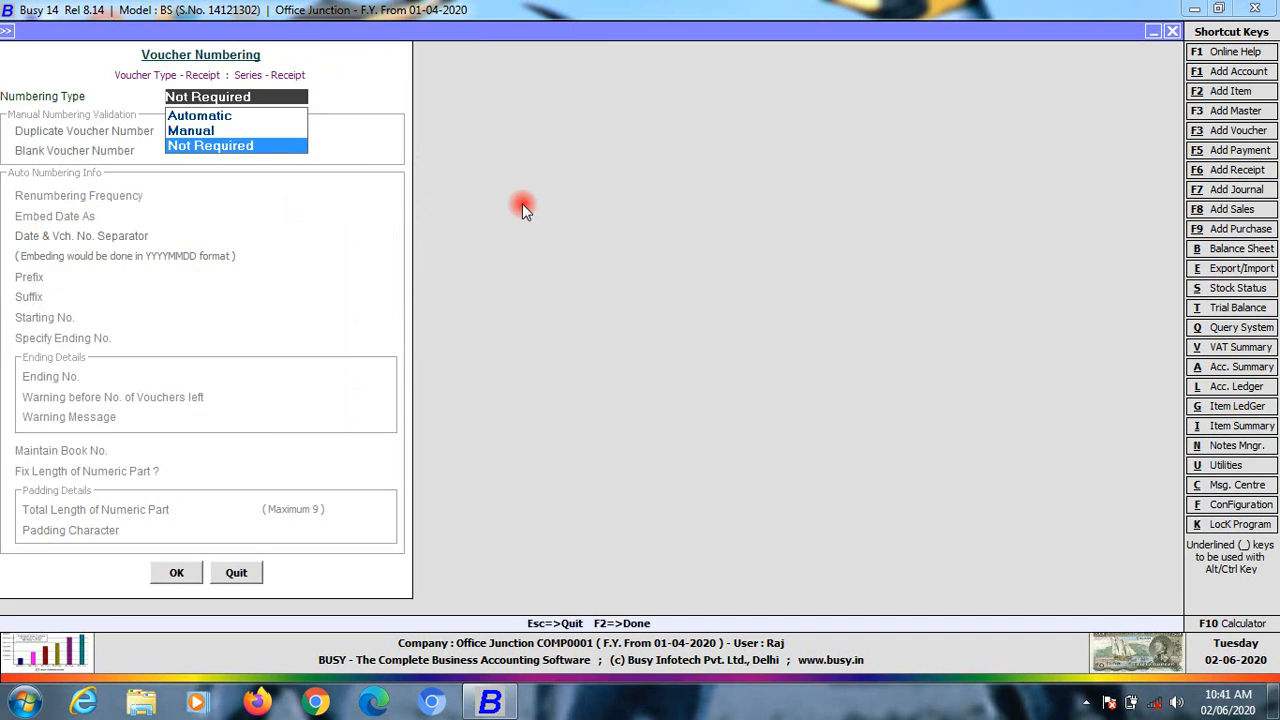
click(200, 115)
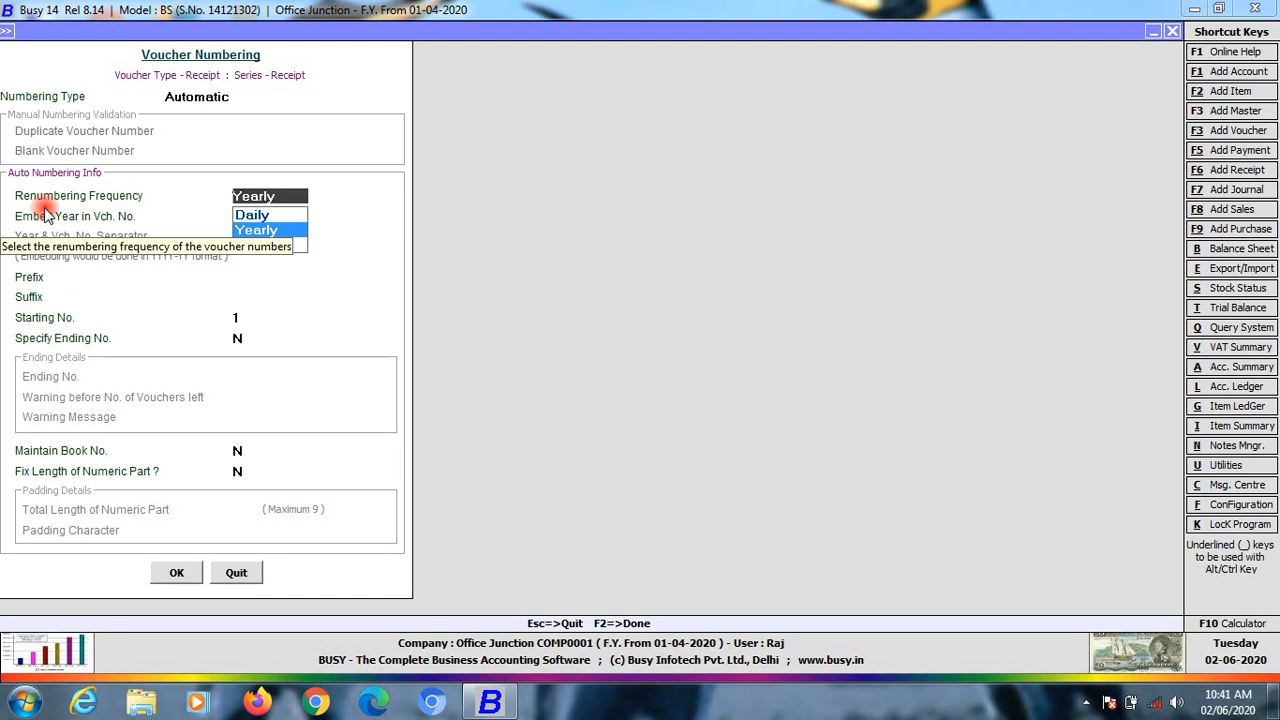
click(245, 231)
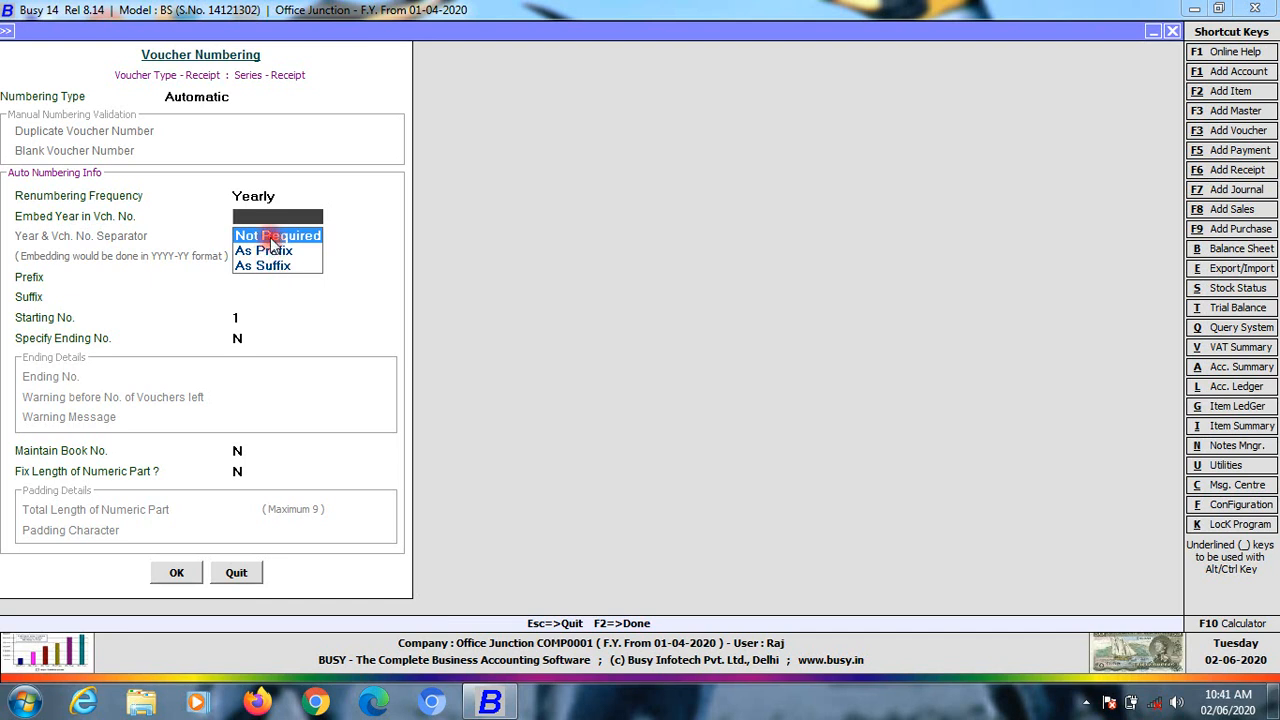
click(272, 238)
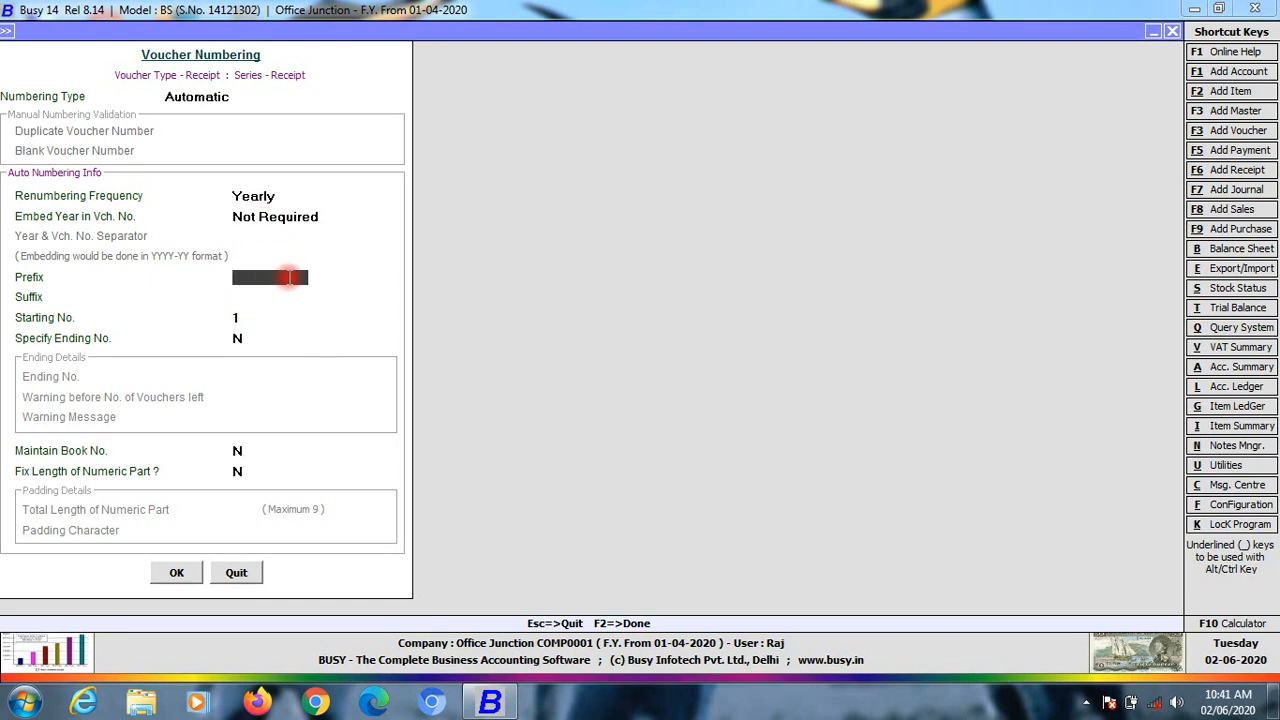
key(Return)
key(Return)
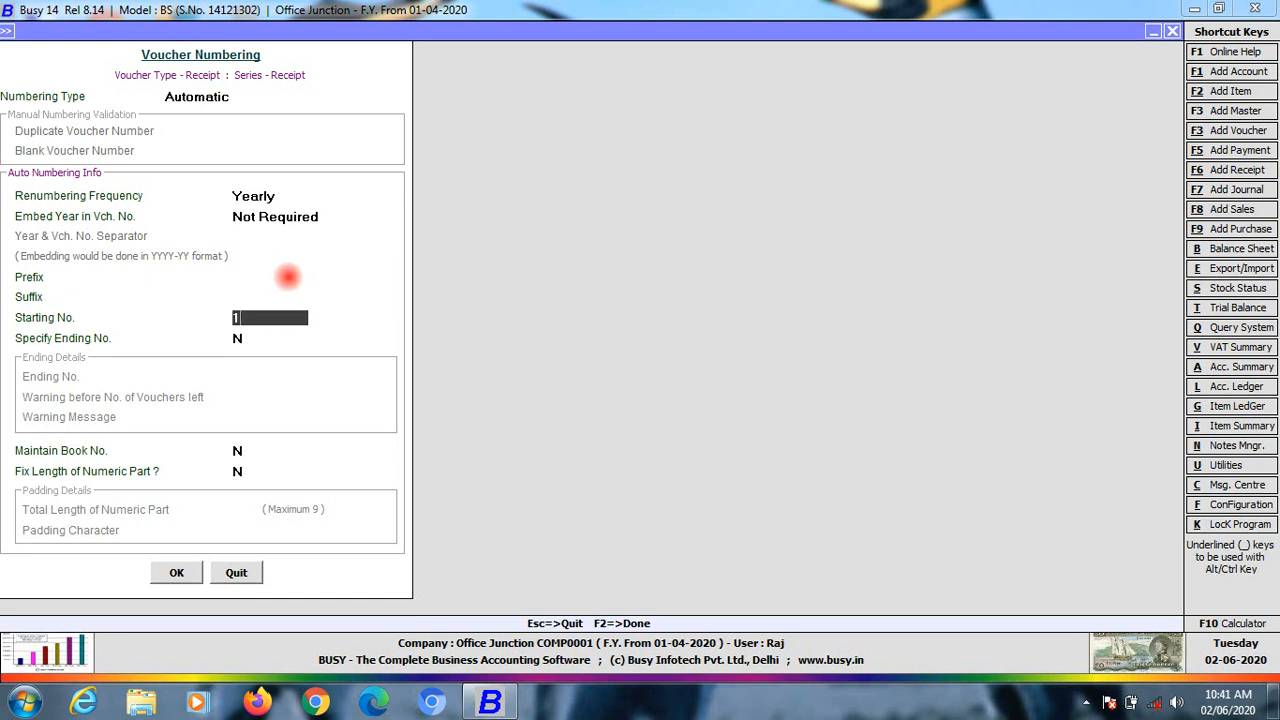
key(Return)
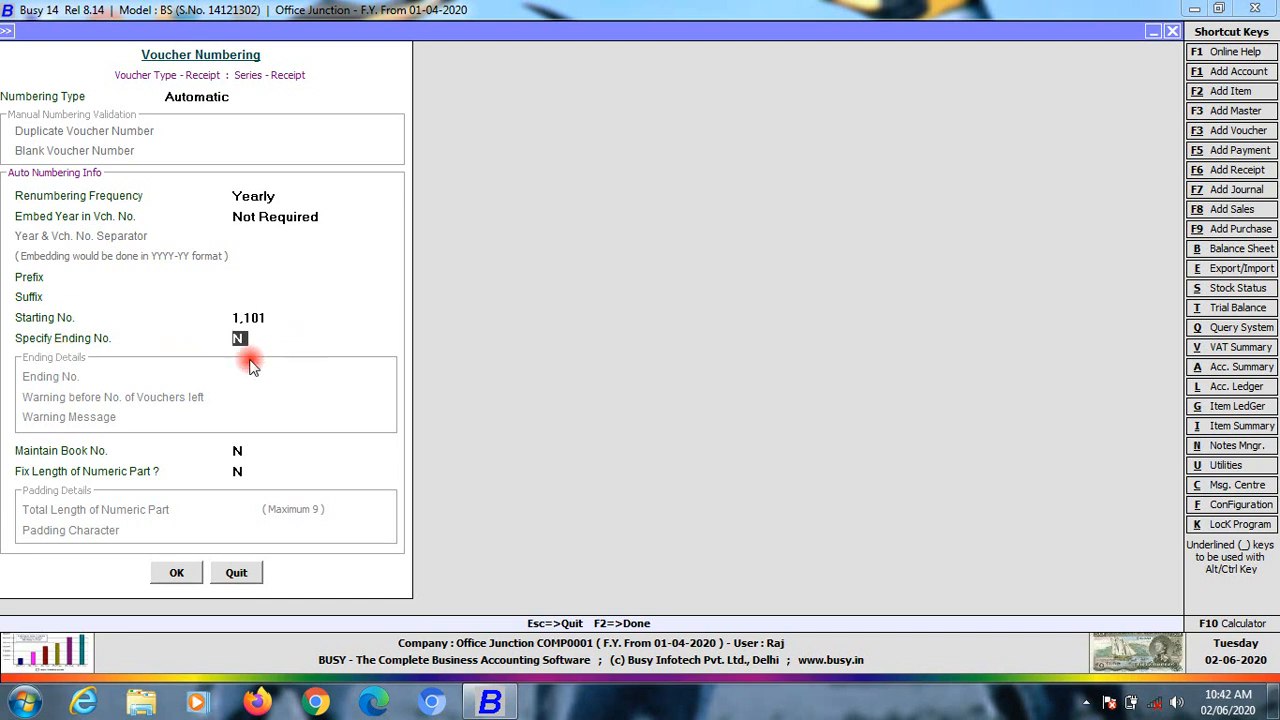
Leave book numbering off, recheck starting number 1101, and apply the numbering settings
click(254, 320)
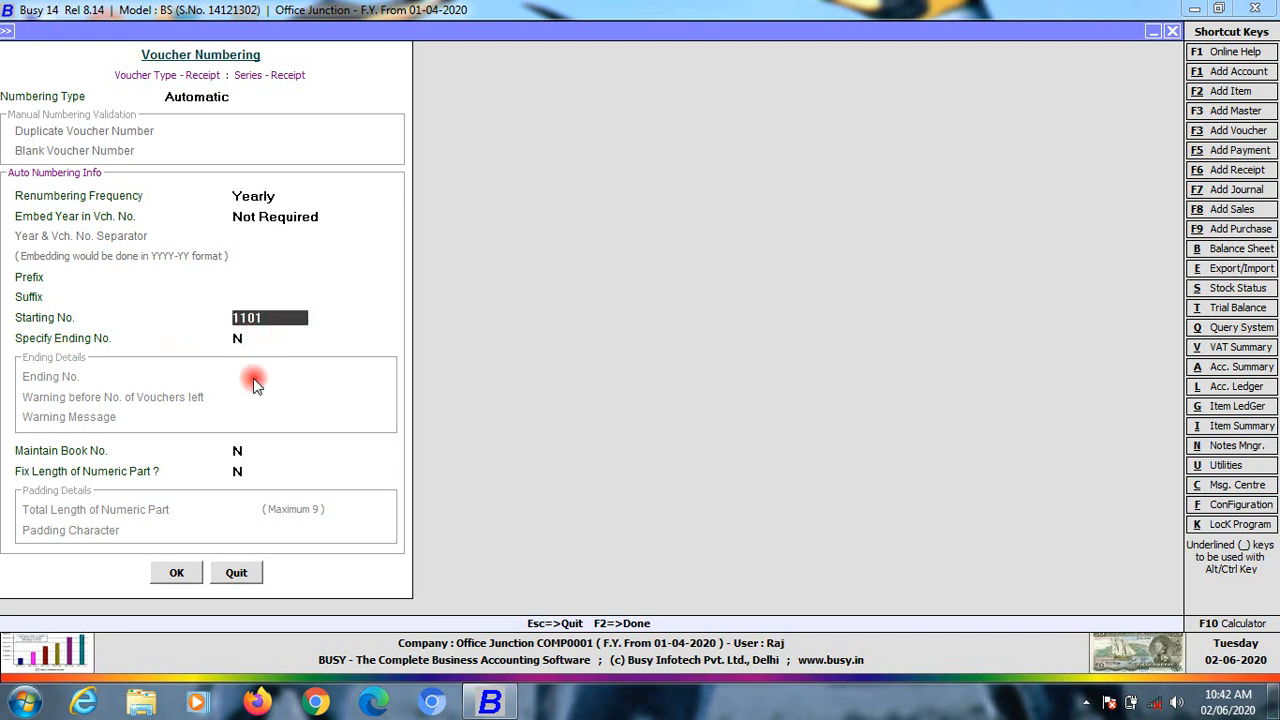
click(238, 339)
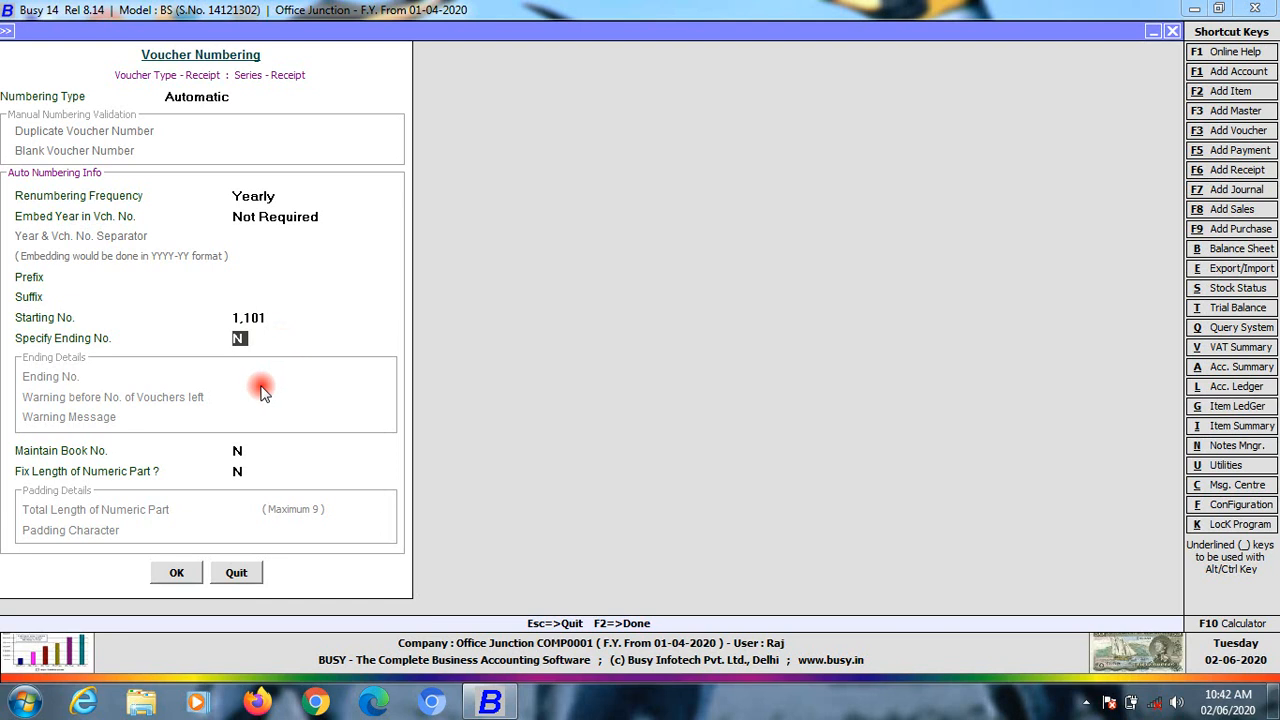
click(242, 451)
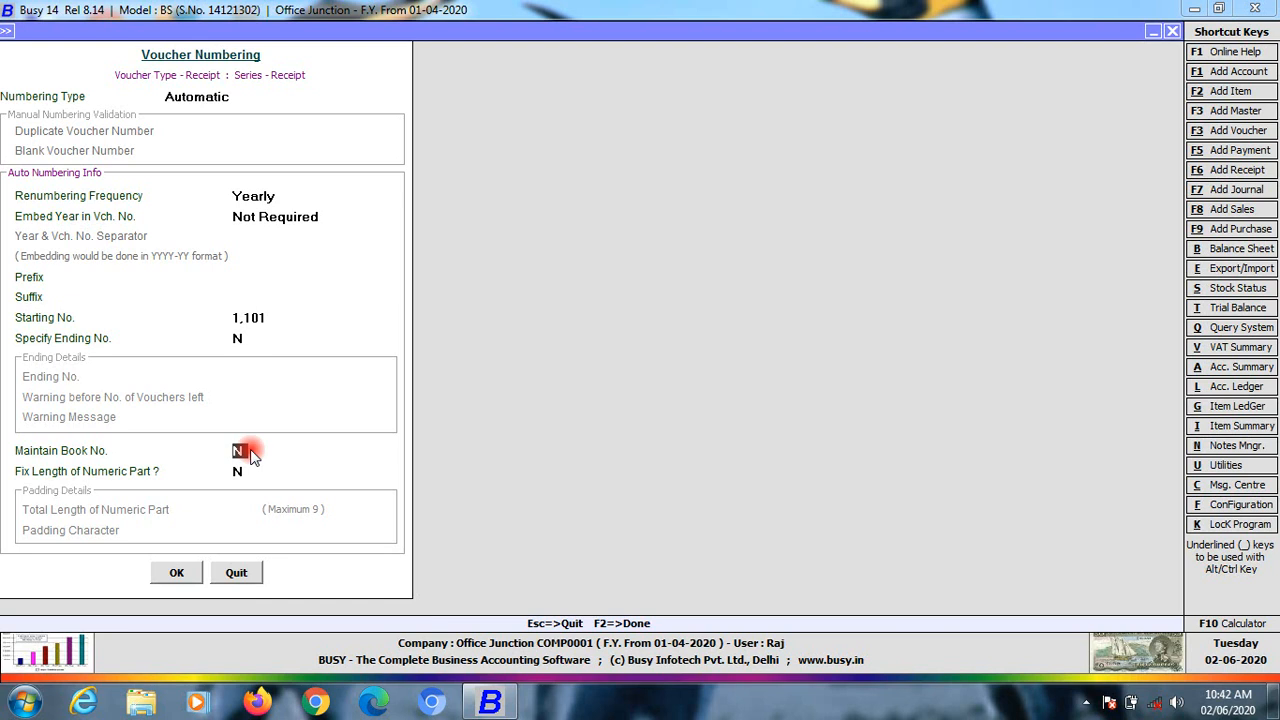
key(y)
key(Return)
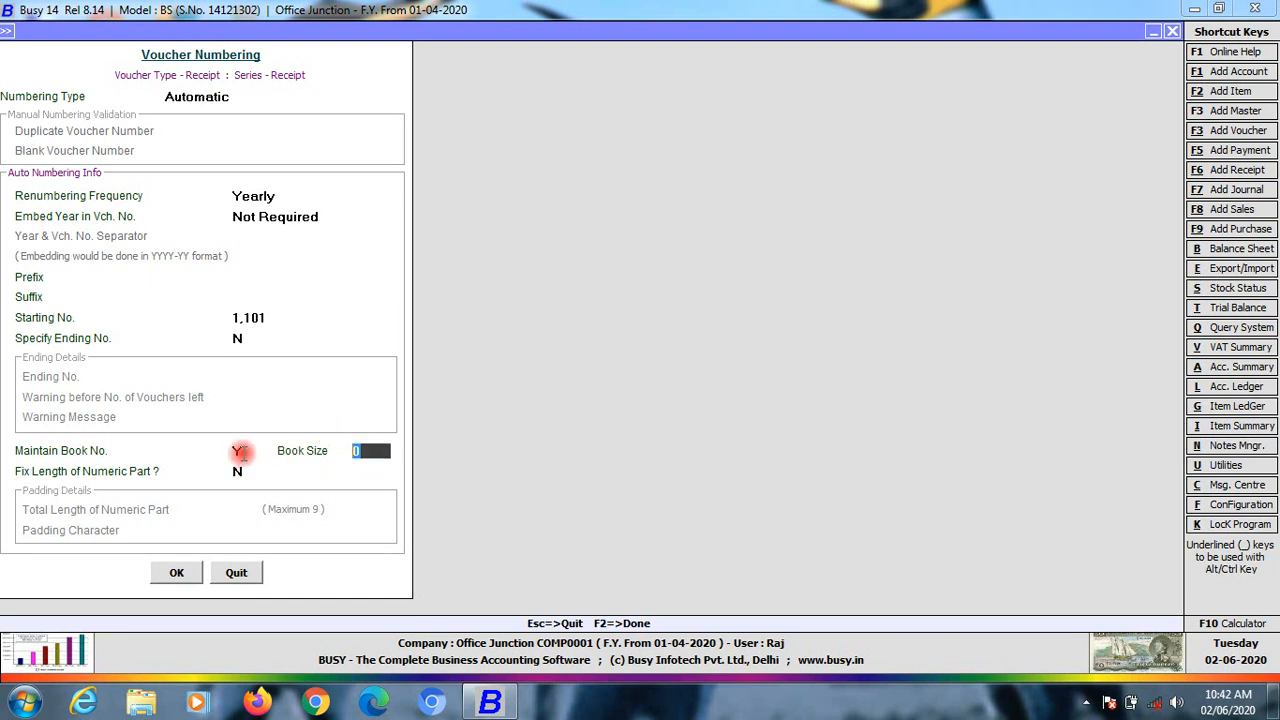
click(239, 451)
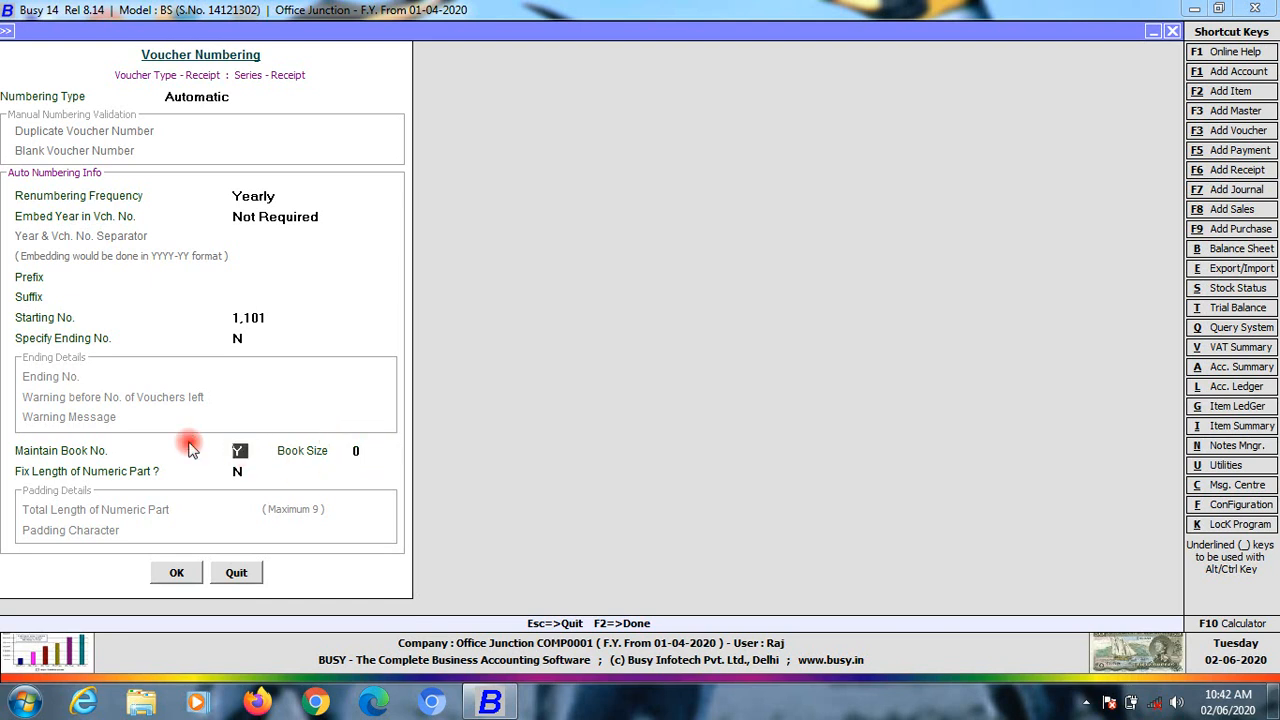
key(n)
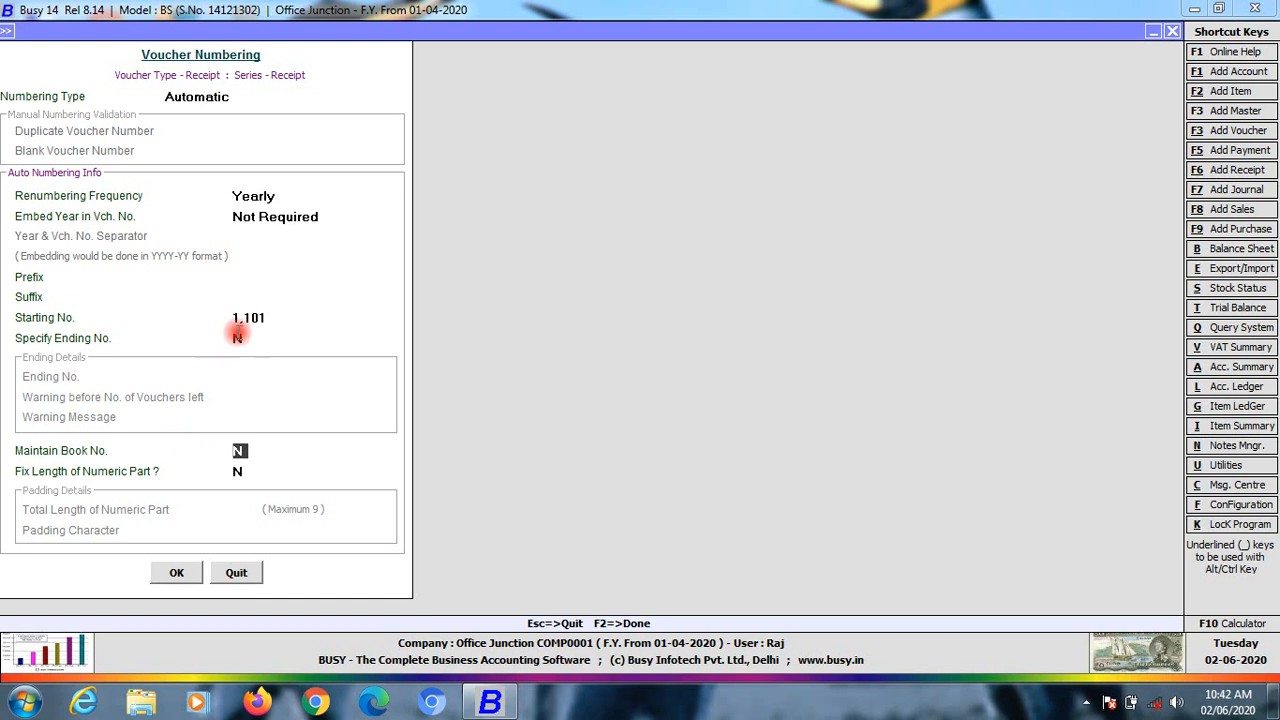
click(245, 317)
drag(270, 317, 205, 315)
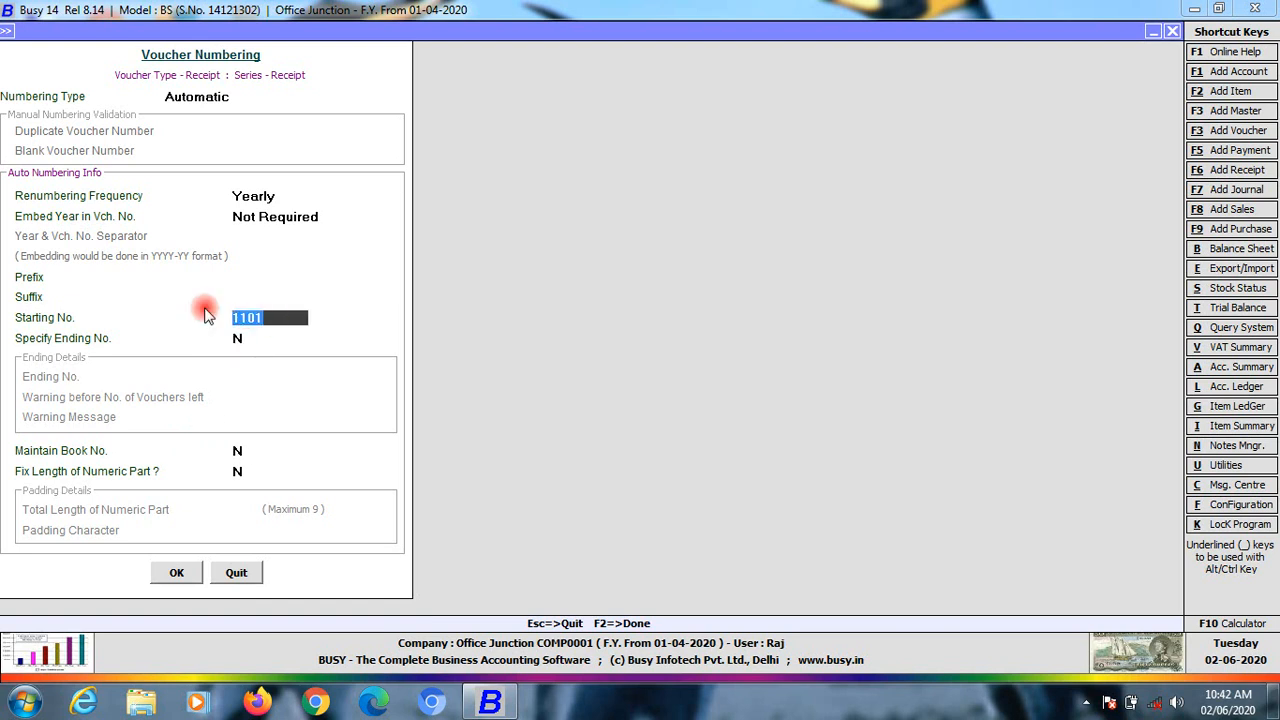
click(178, 573)
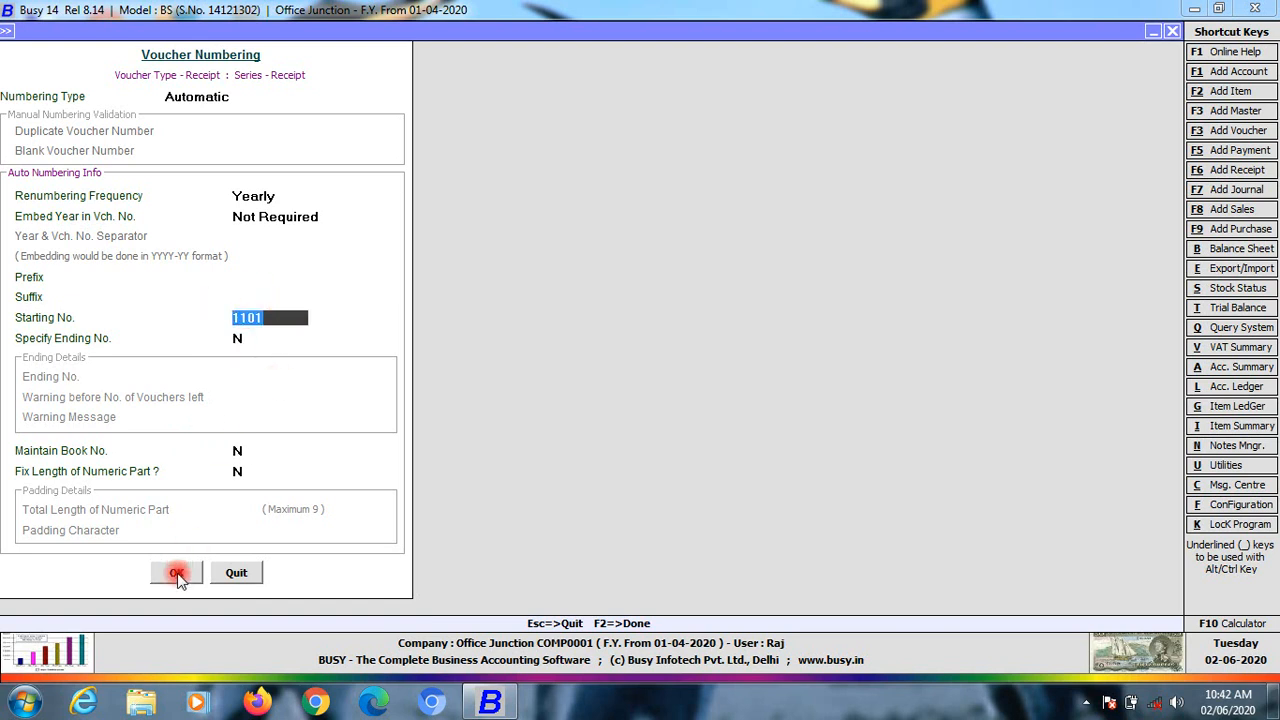
click(680, 394)
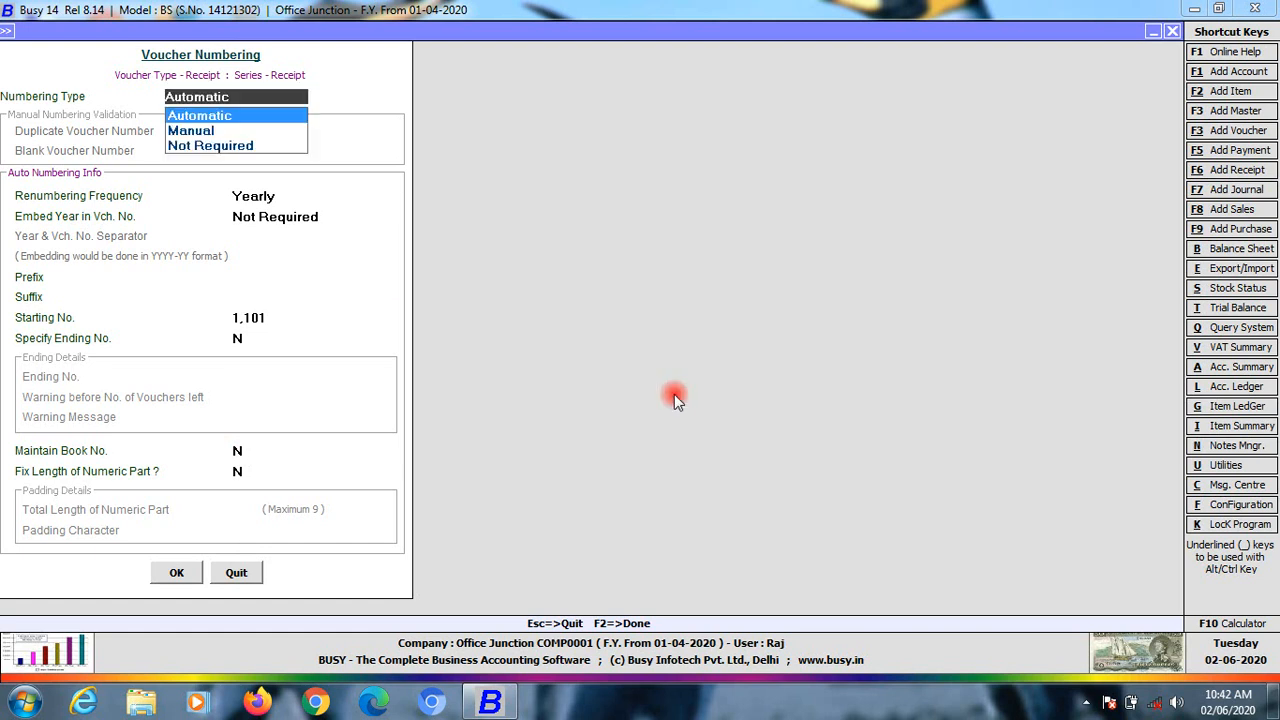
Confirm renumbering, close Voucher Configuration, and bring up the Transactions menu
click(7, 38)
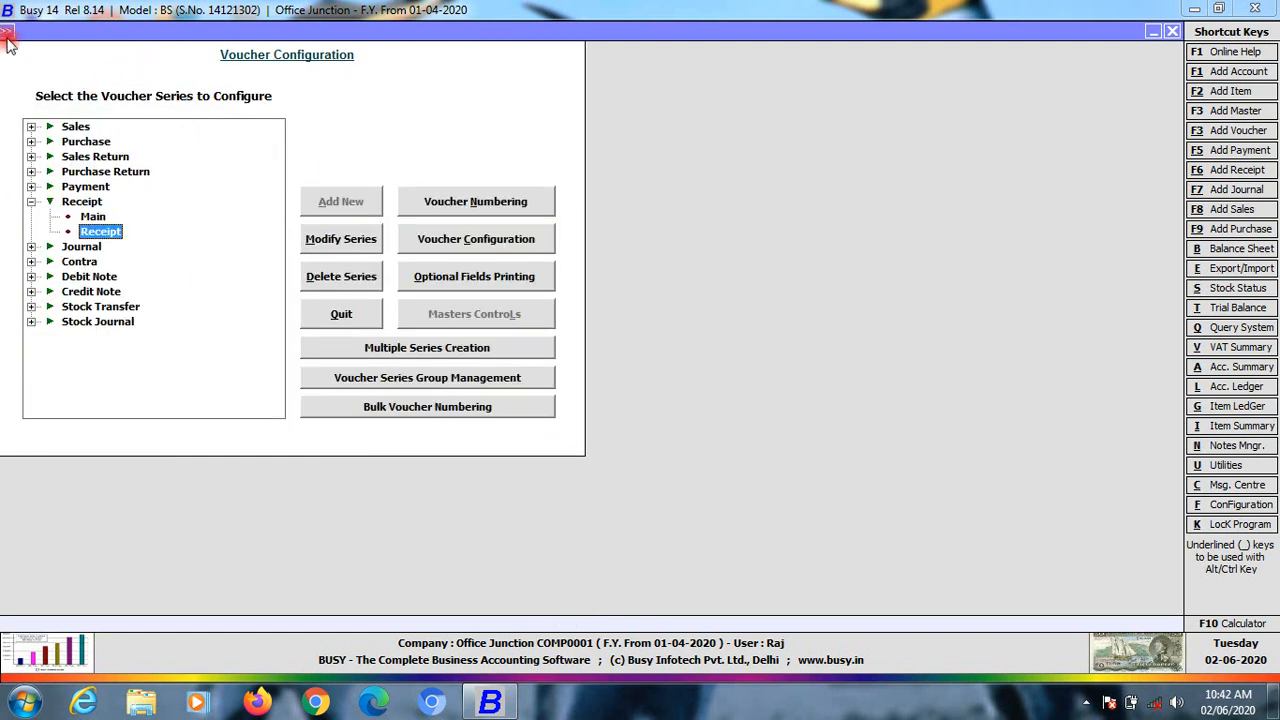
click(31, 201)
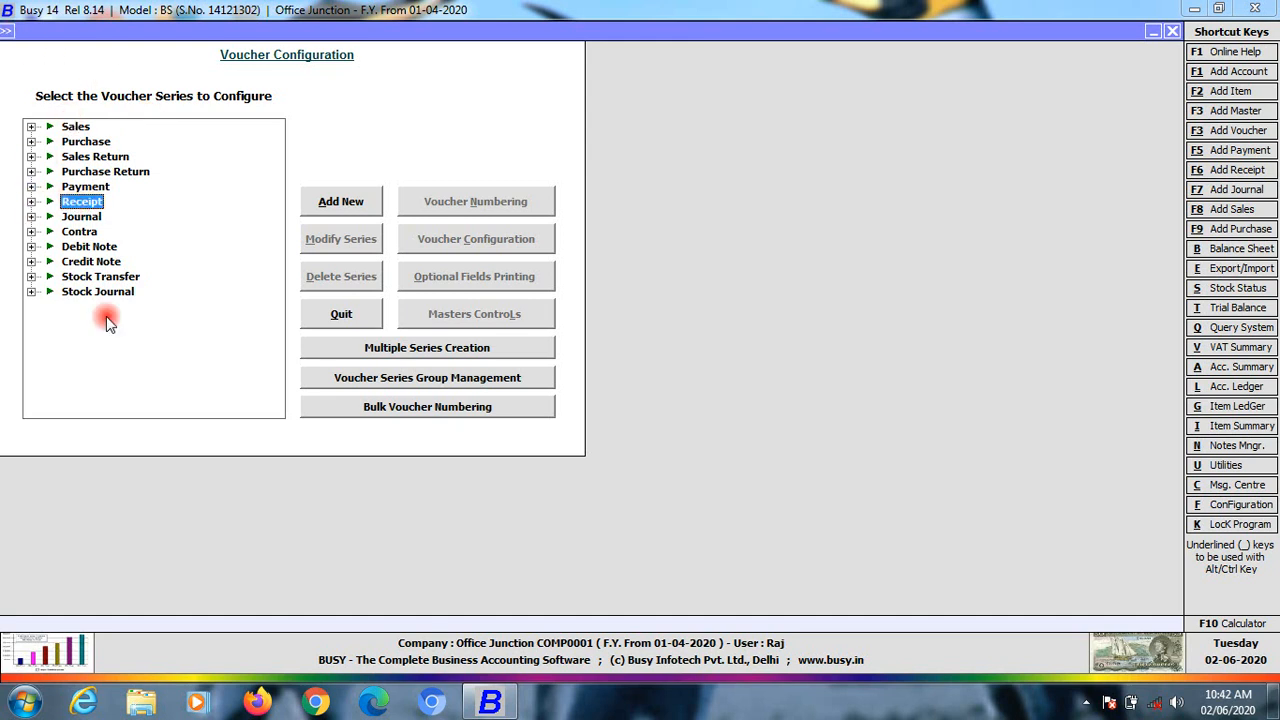
click(7, 34)
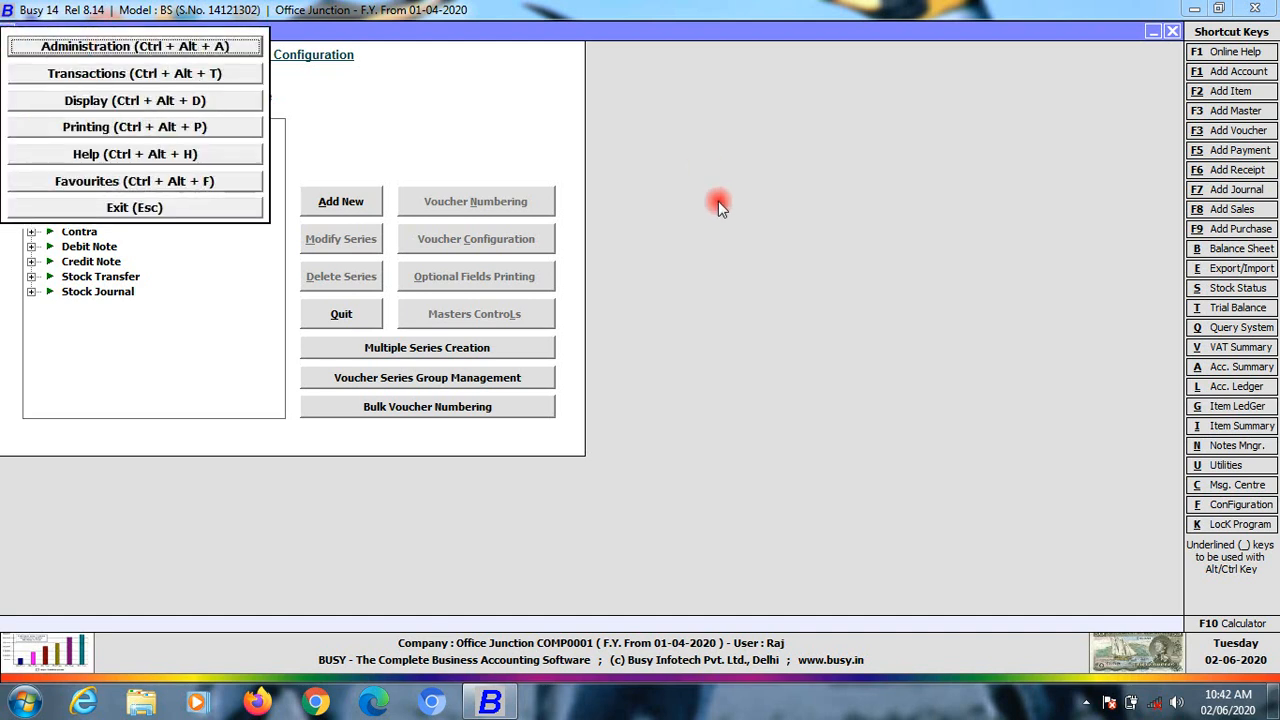
key(Escape)
key(Escape)
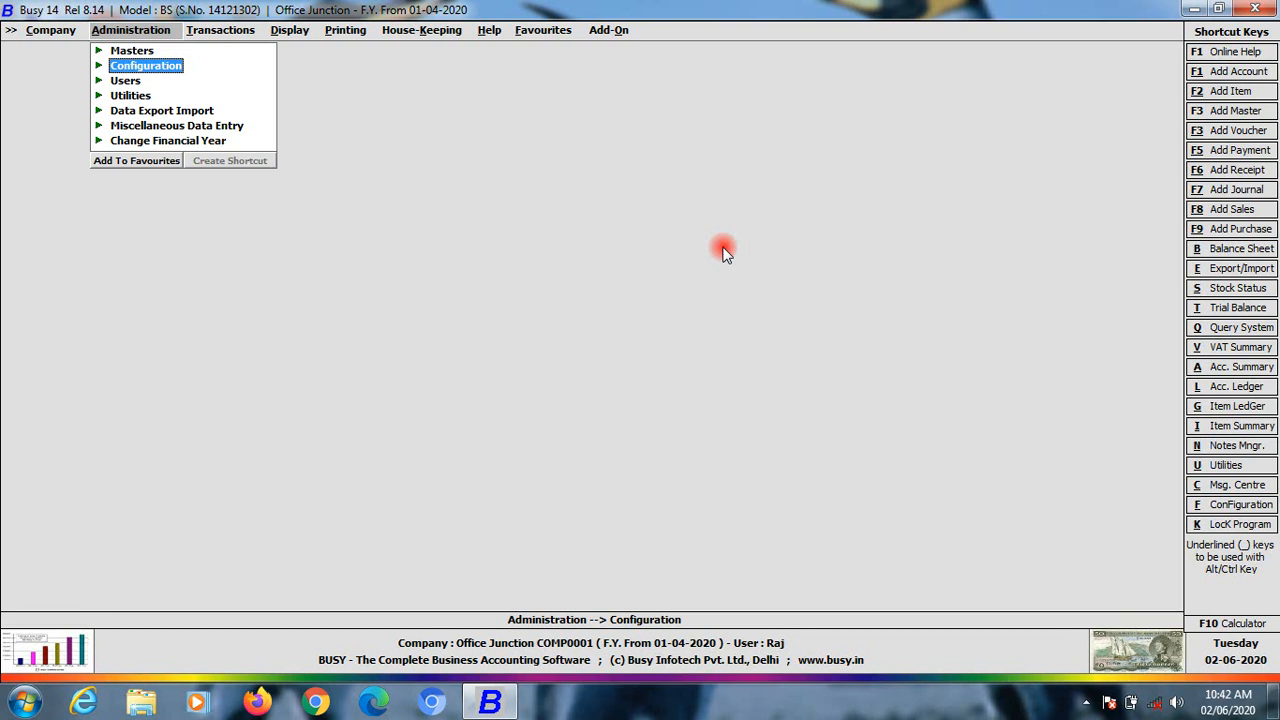
click(98, 66)
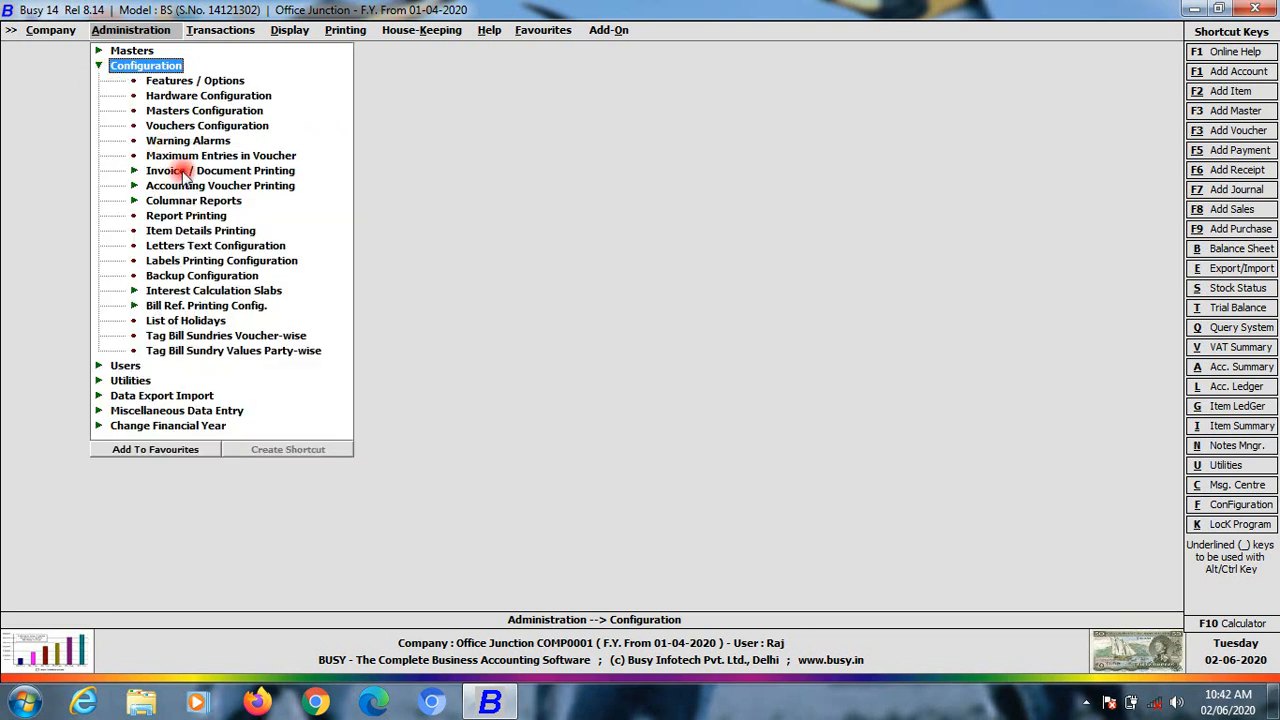
click(134, 126)
click(78, 202)
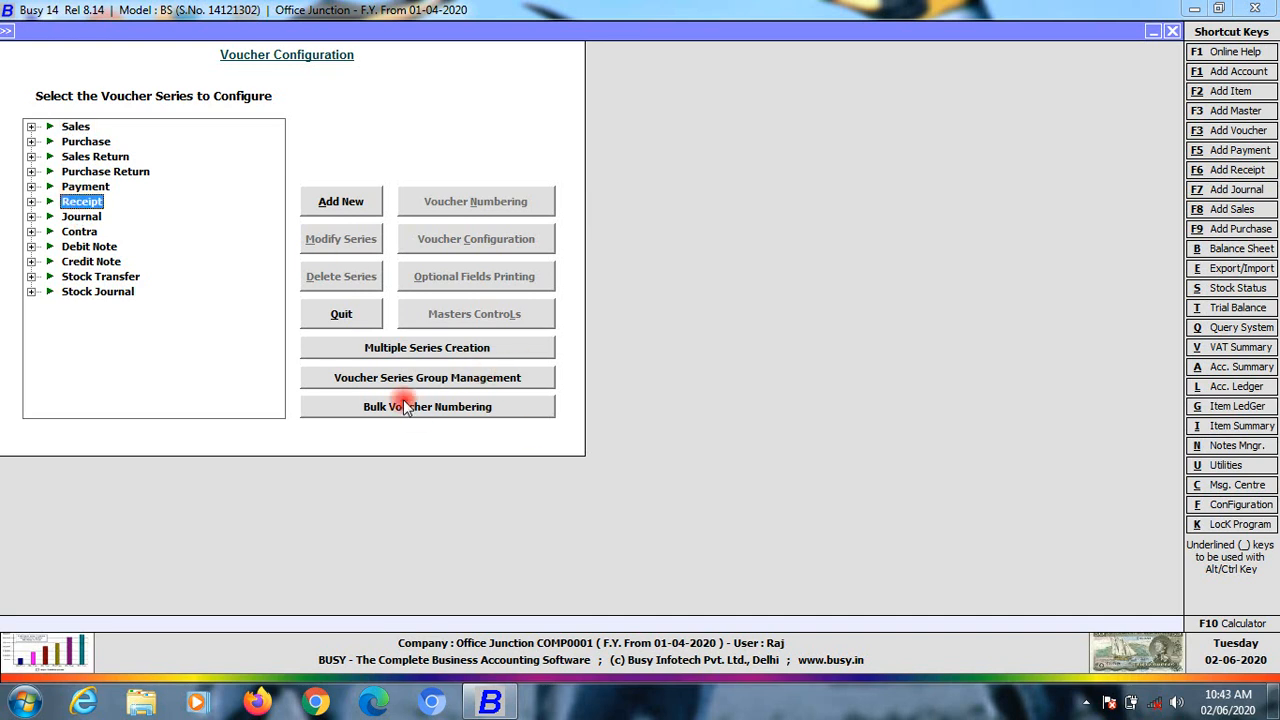
key(Escape)
key(Escape)
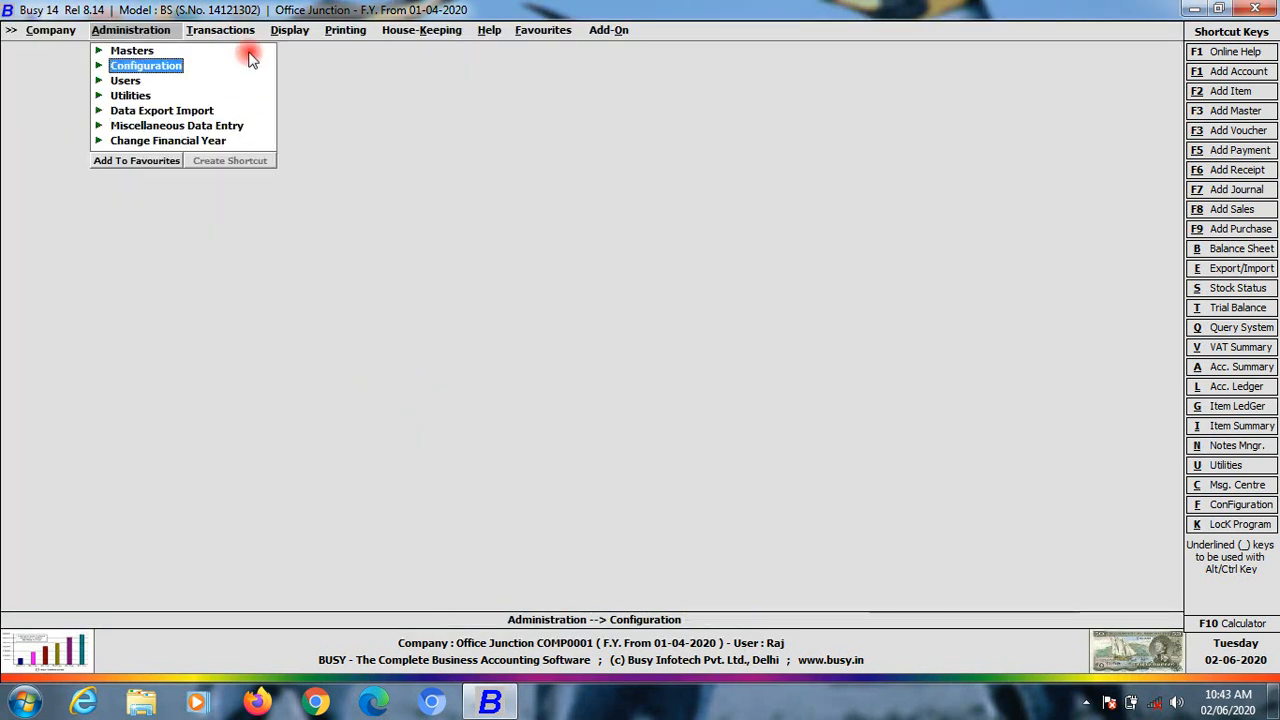
click(218, 30)
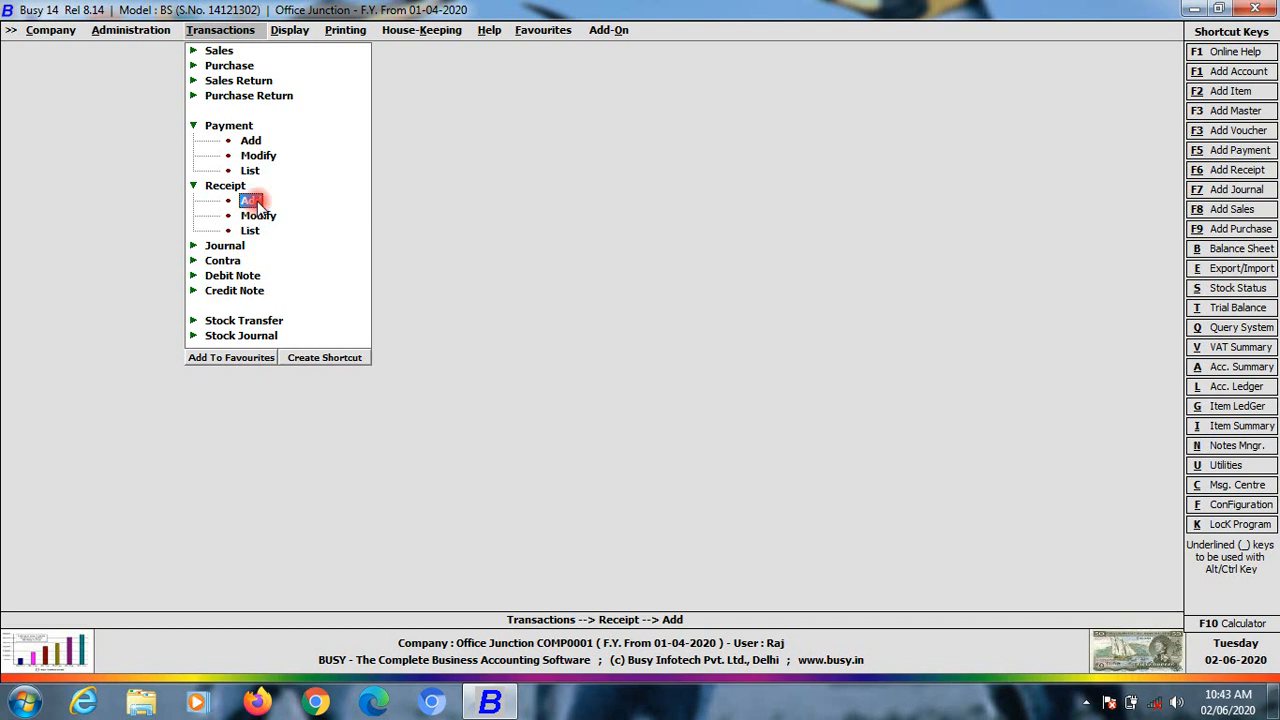
Start a Main-series receipt dated 01-04-2020 with voucher number 'chq no'
click(250, 201)
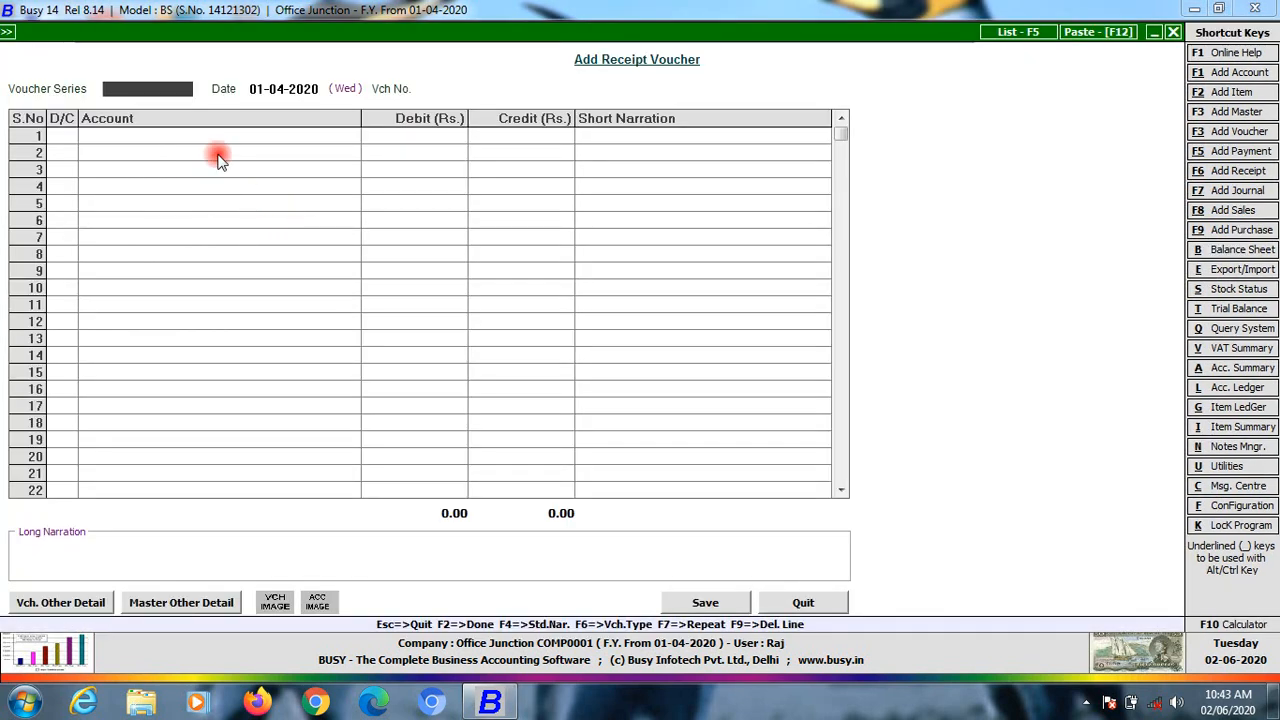
key(Return)
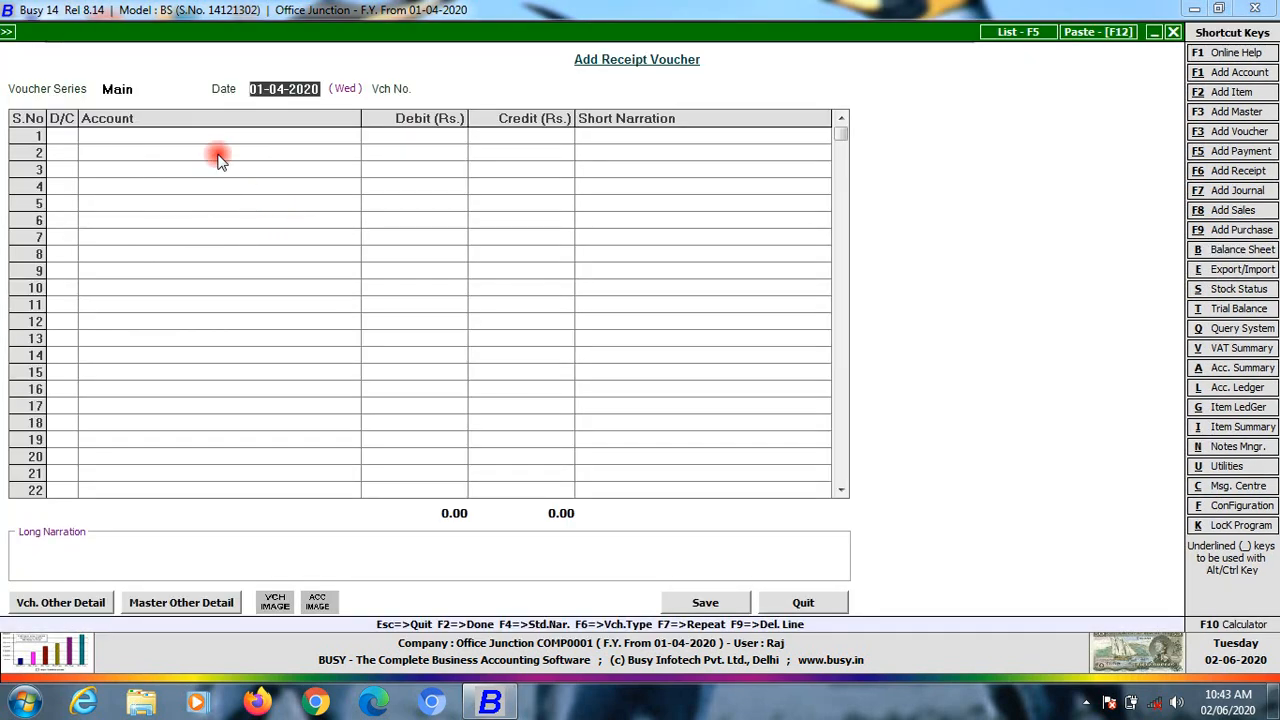
key(Return)
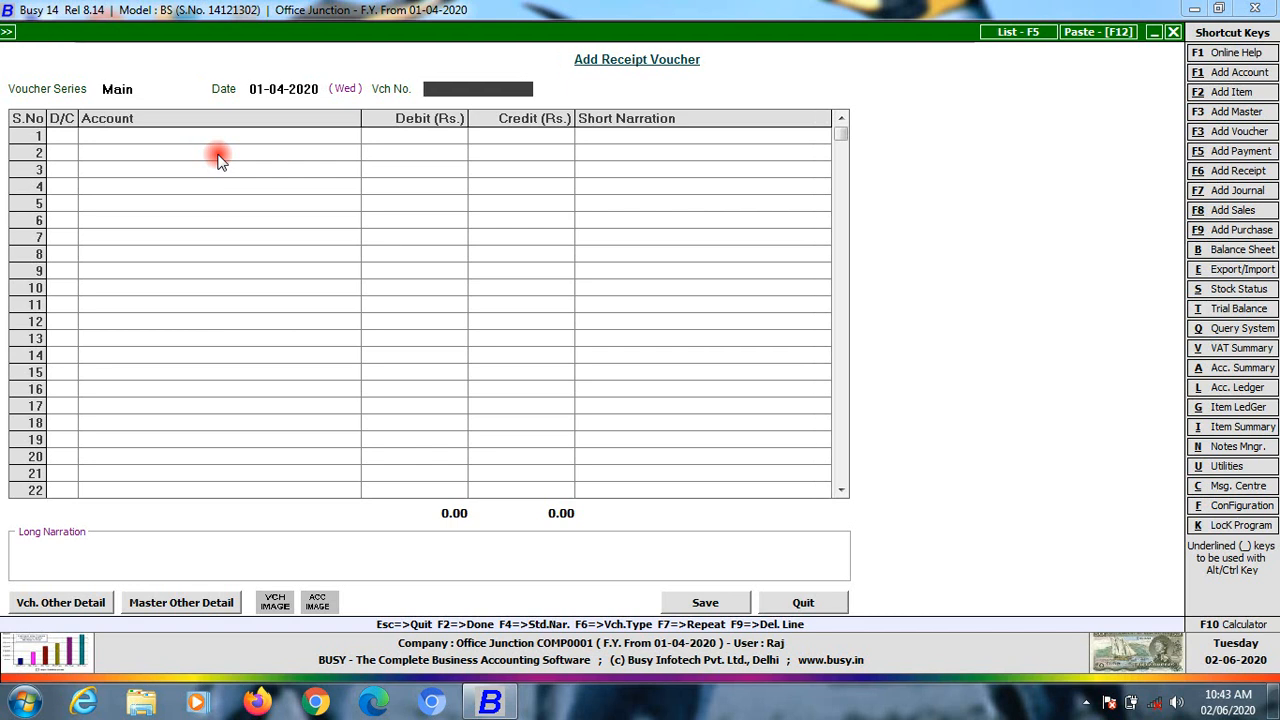
text(chq no)
key(Return)
key(Return)
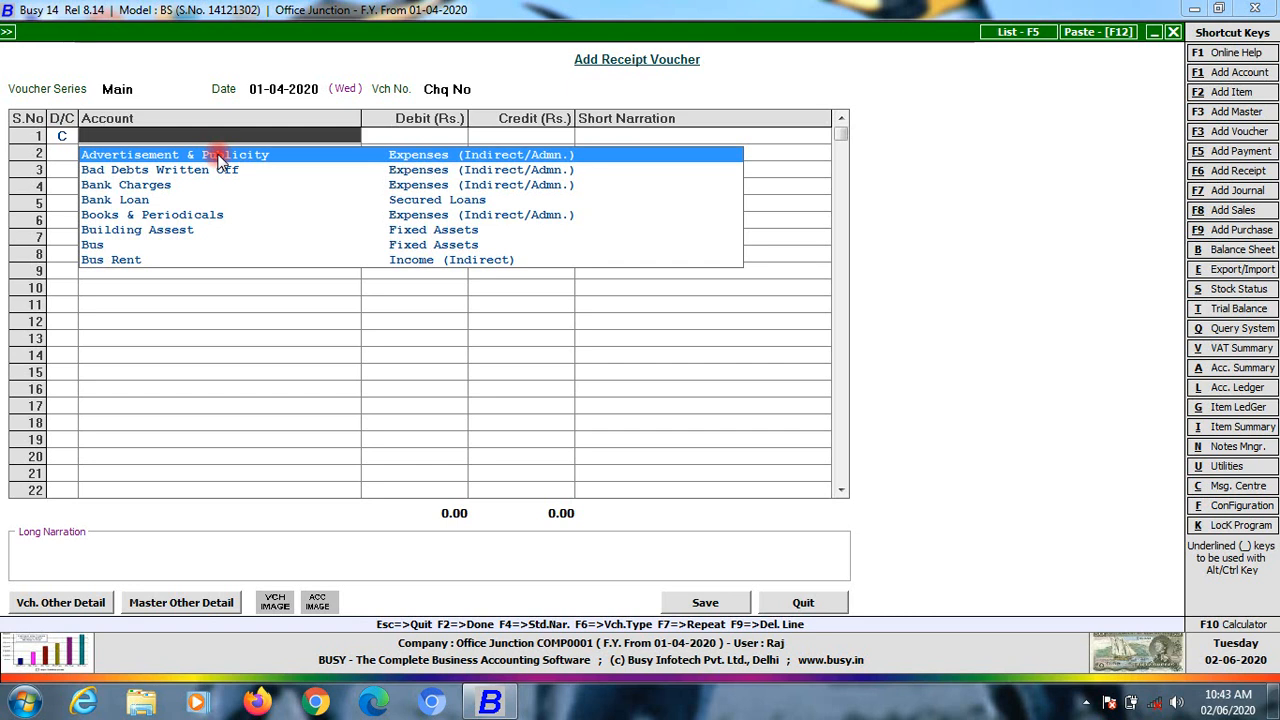
Credit Office Junction Capital 1,00,000, debit Bank Pnb, and save the receipt
text(off)
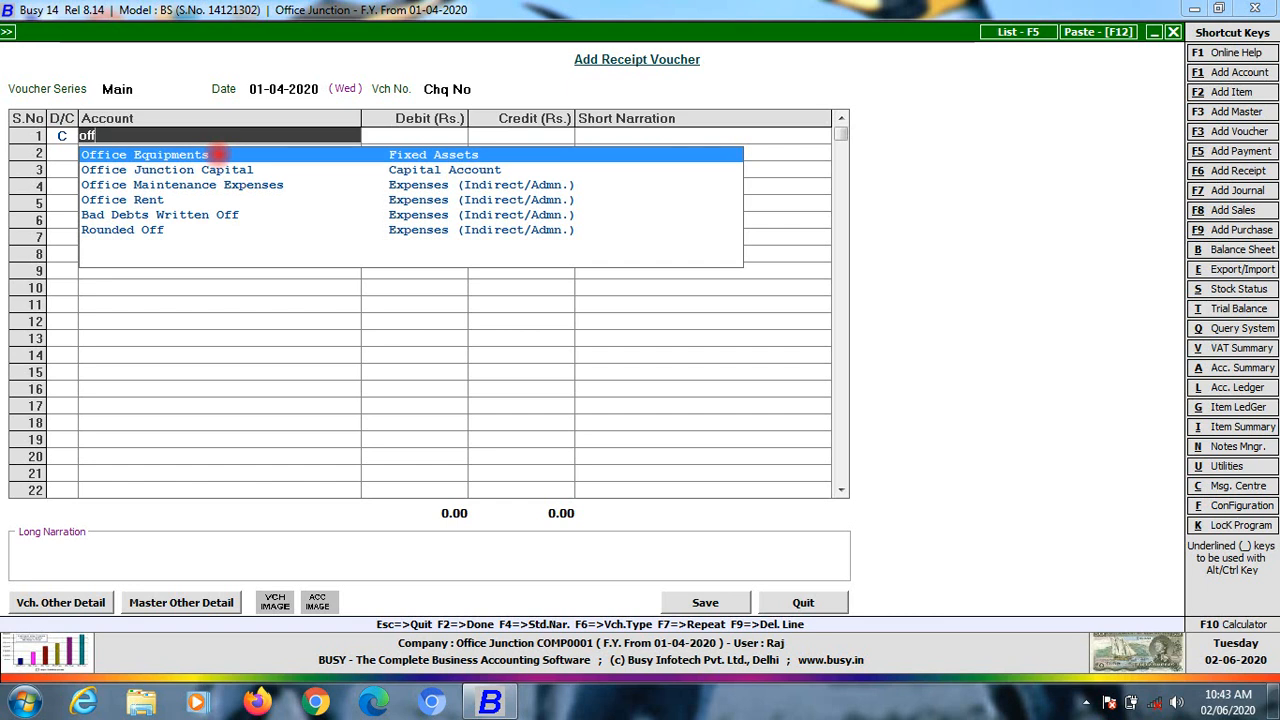
key(Down)
key(Return)
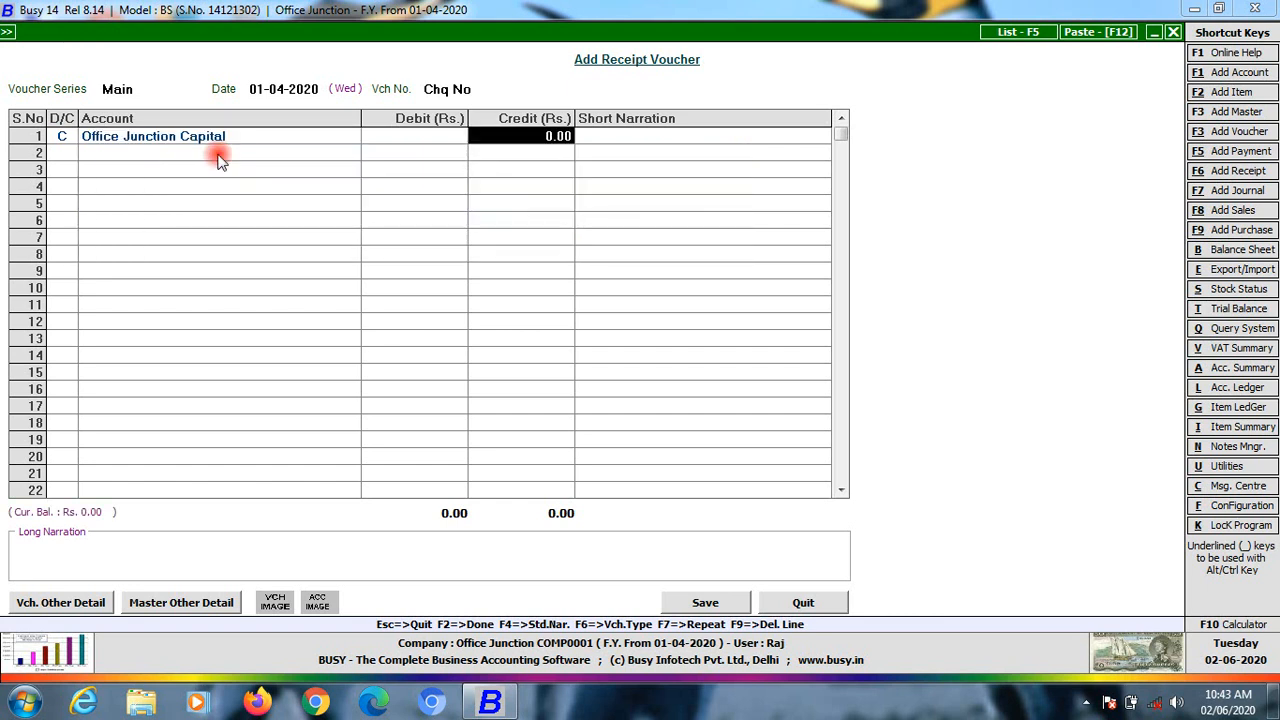
text(100000)
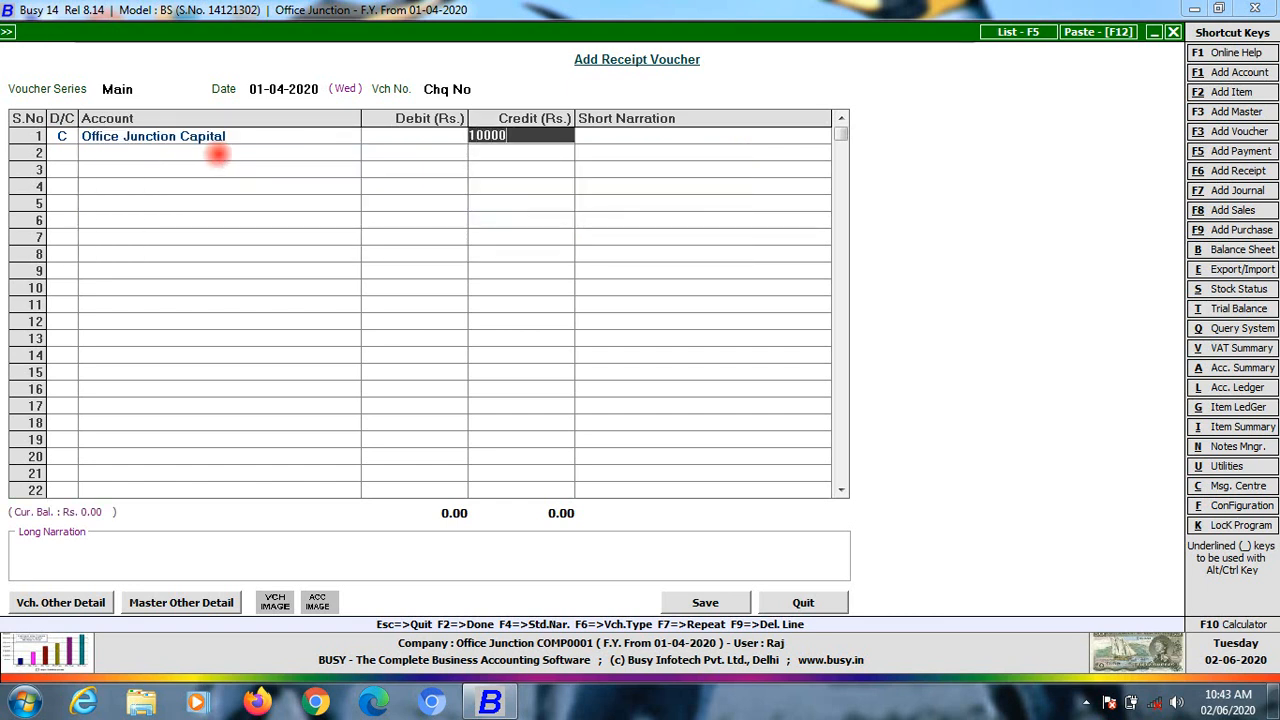
key(Return)
key(Return)
key(Return)
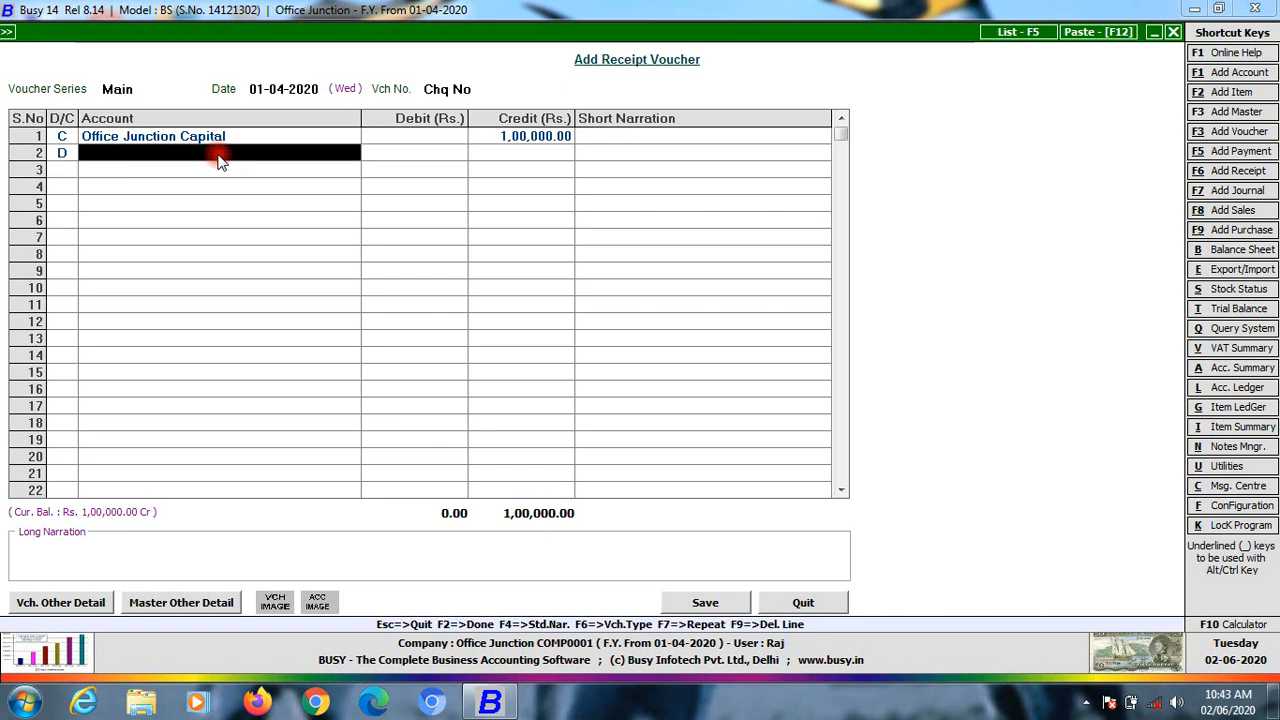
key(Return)
key(Return)
key(Return)
key(Return)
key(Return)
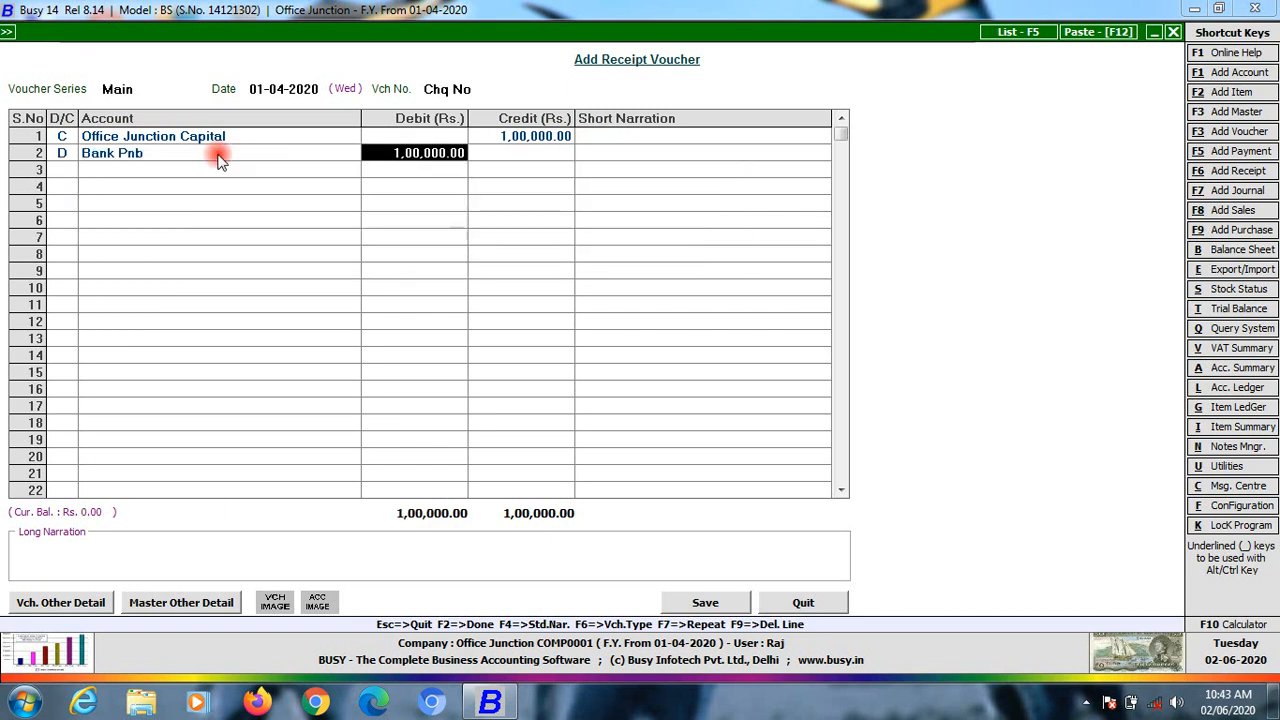
key(Return)
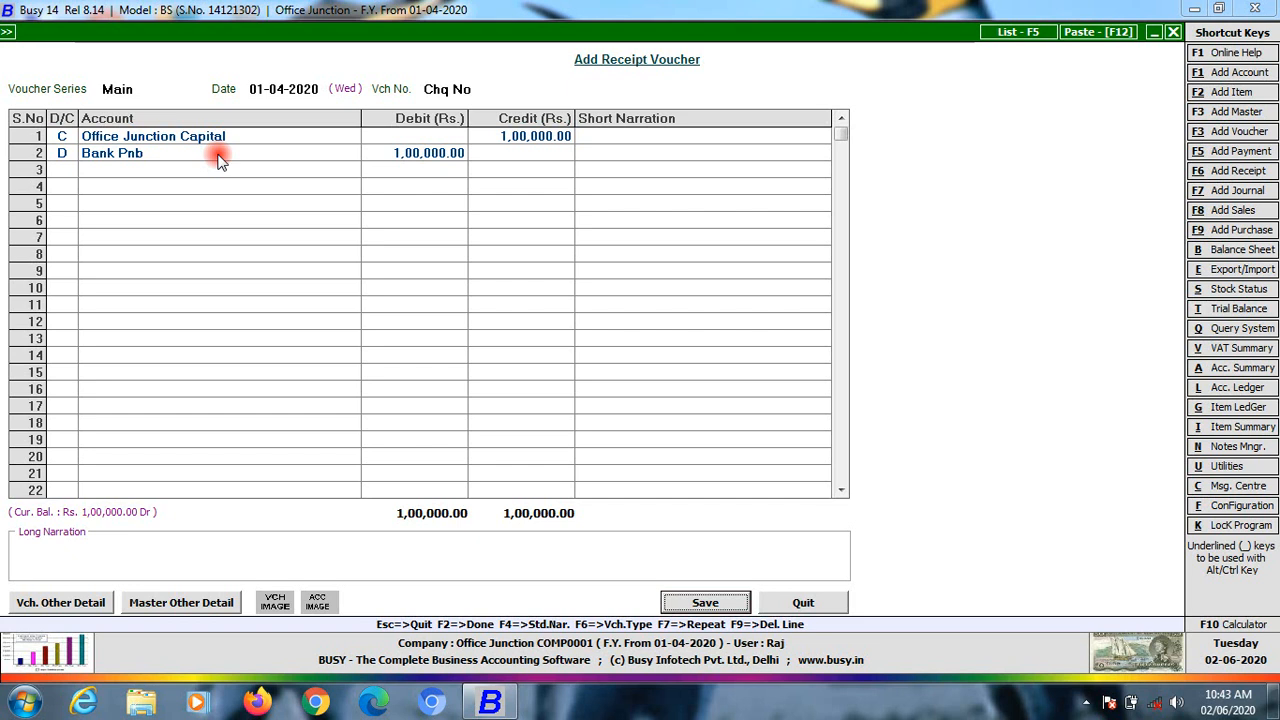
key(Return)
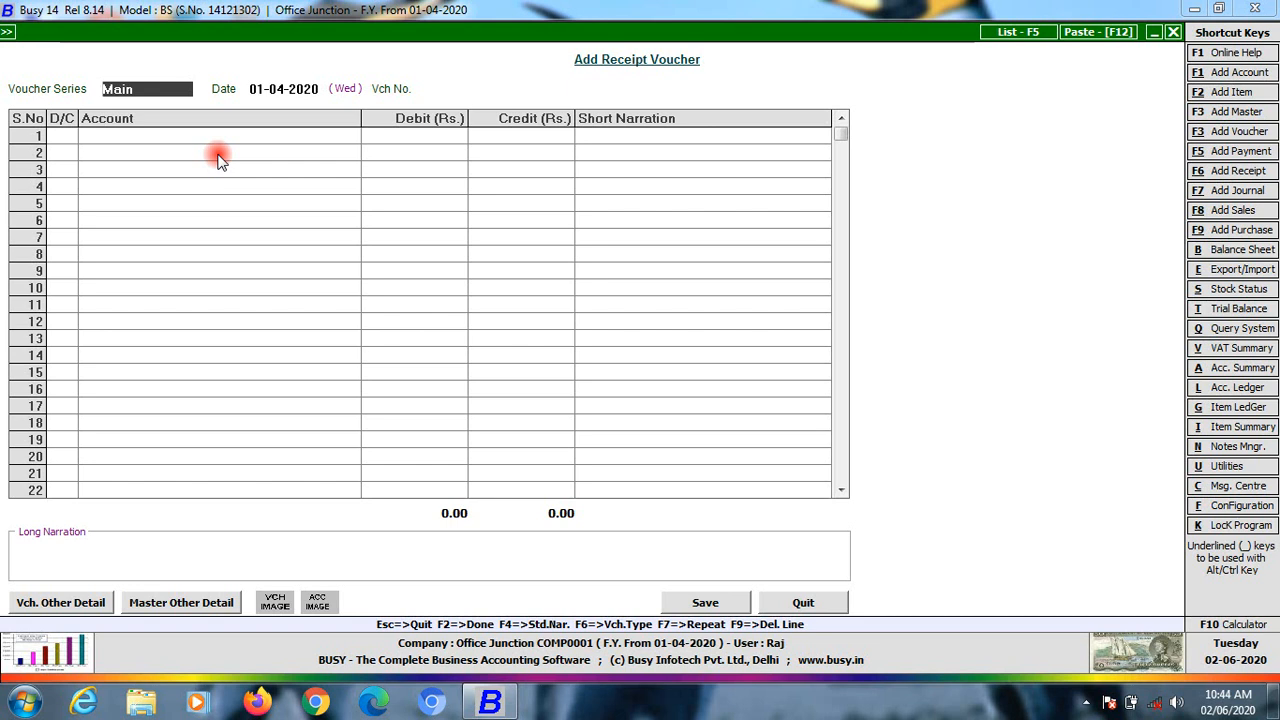
Change the next receipt's date to 01-07-2020
key(Return)
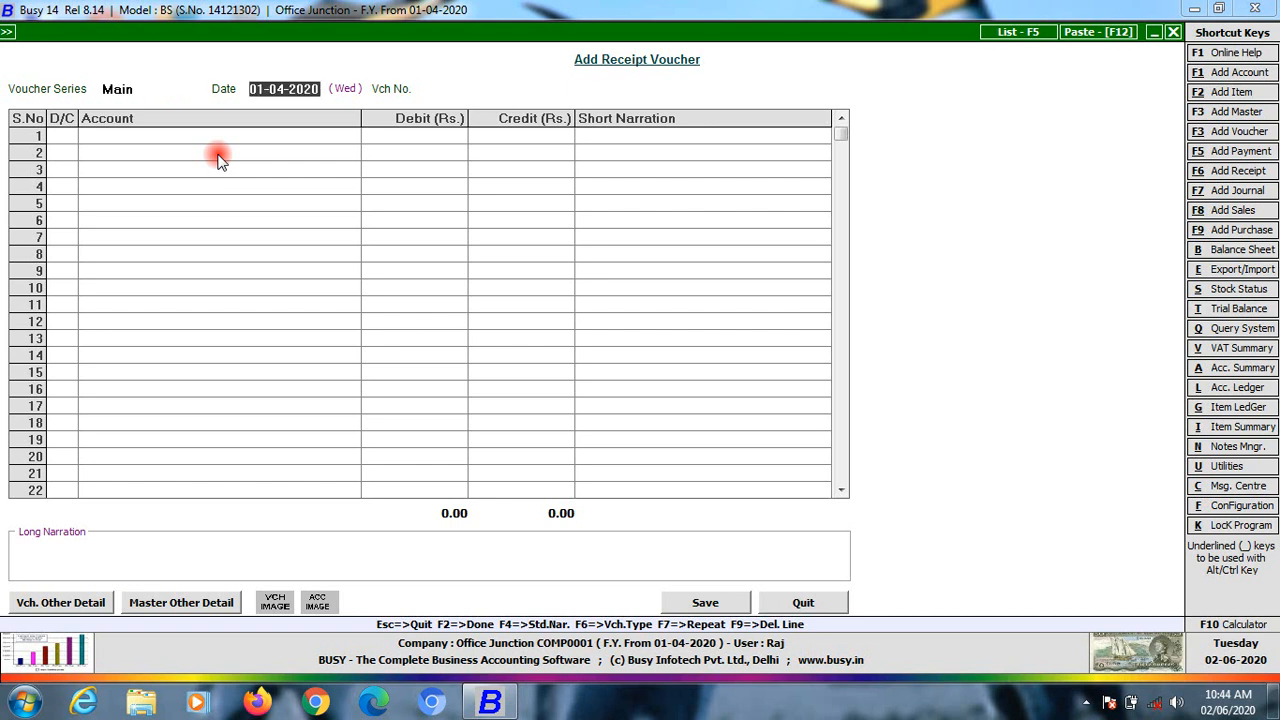
text(17-)
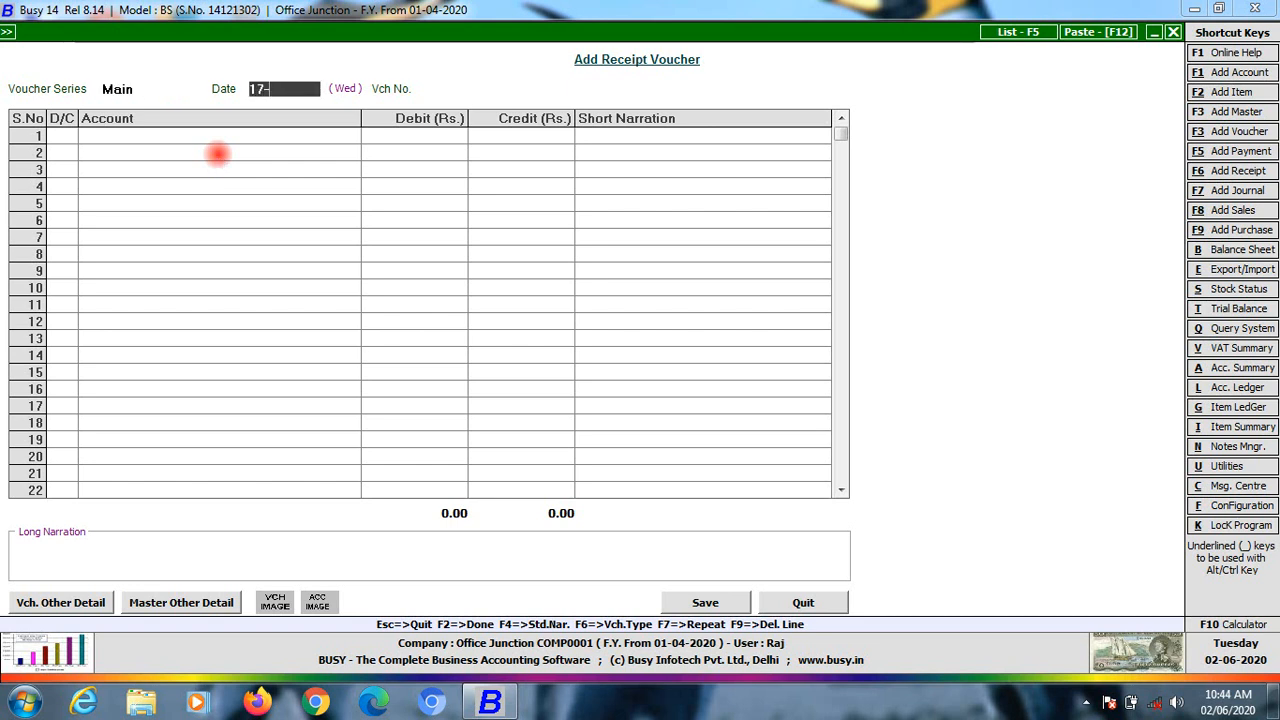
key(BackSpace)
key(BackSpace)
key(BackSpace)
text(1-7-10)
key(BackSpace)
key(BackSpace)
text(20)
key(Return)
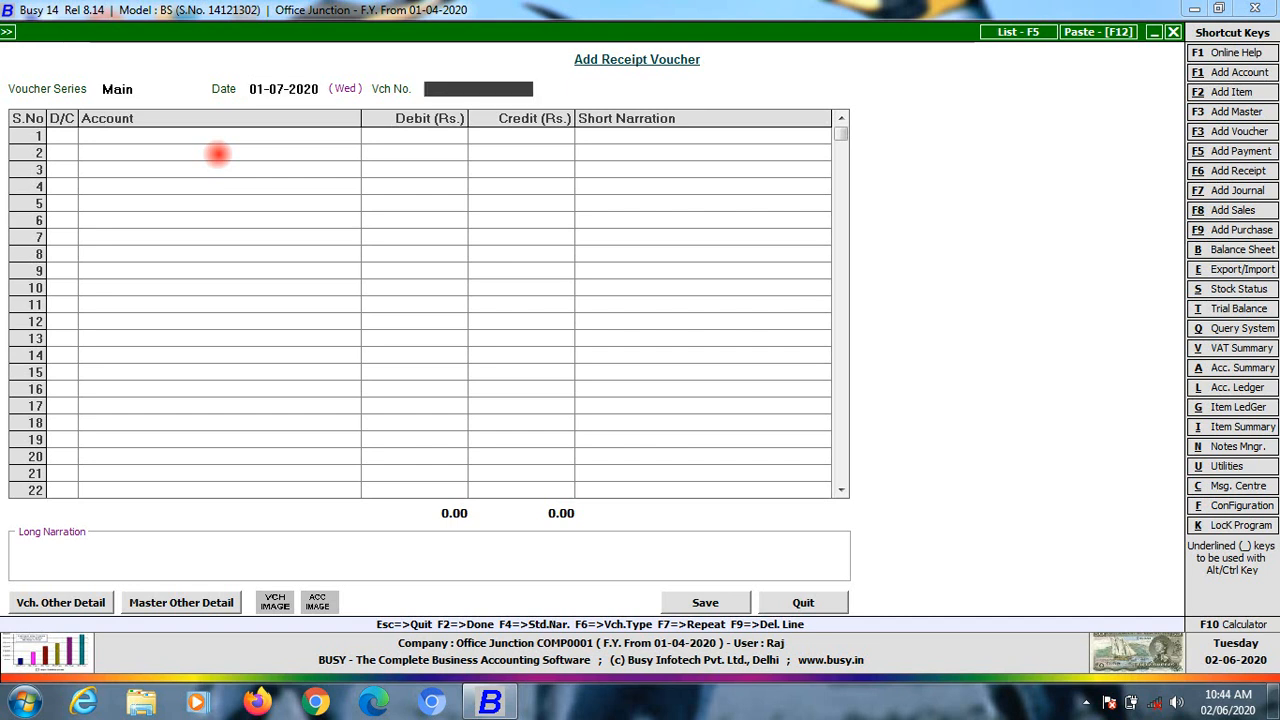
Accept the blank voucher number warning and step back to the series field
key(Return)
key(Return)
key(Return)
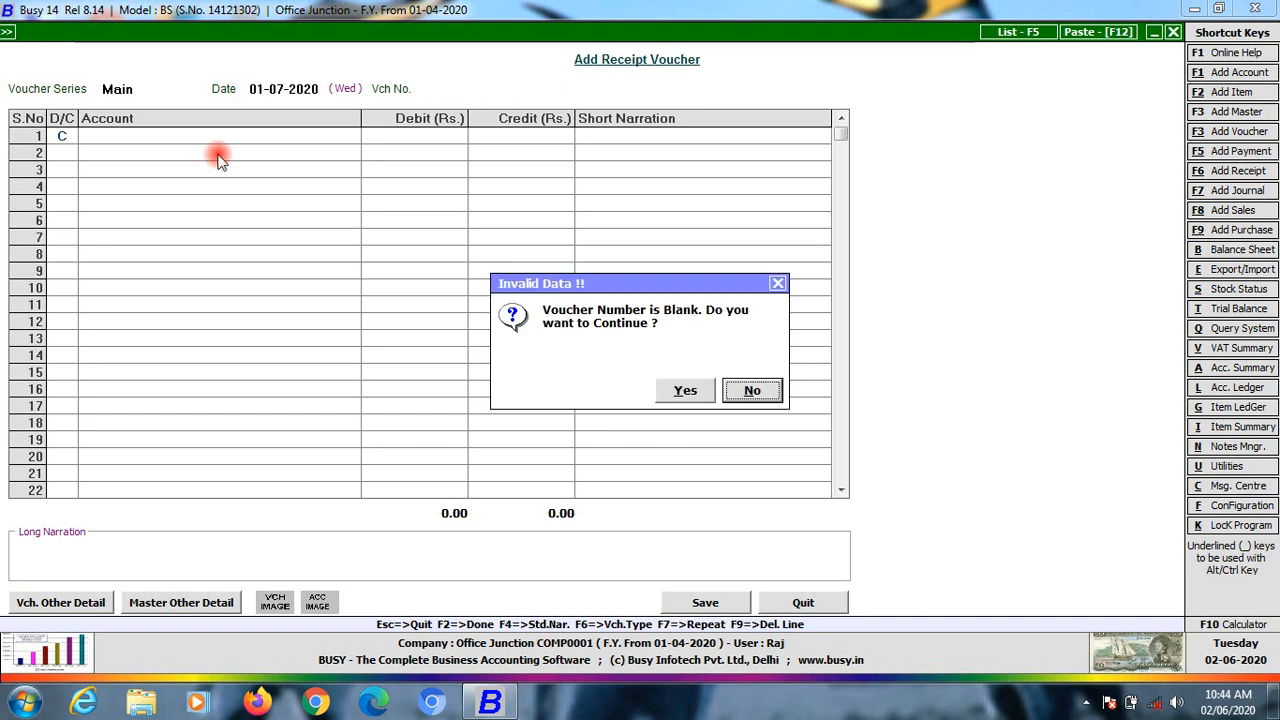
key(Return)
key(Return)
key(Return)
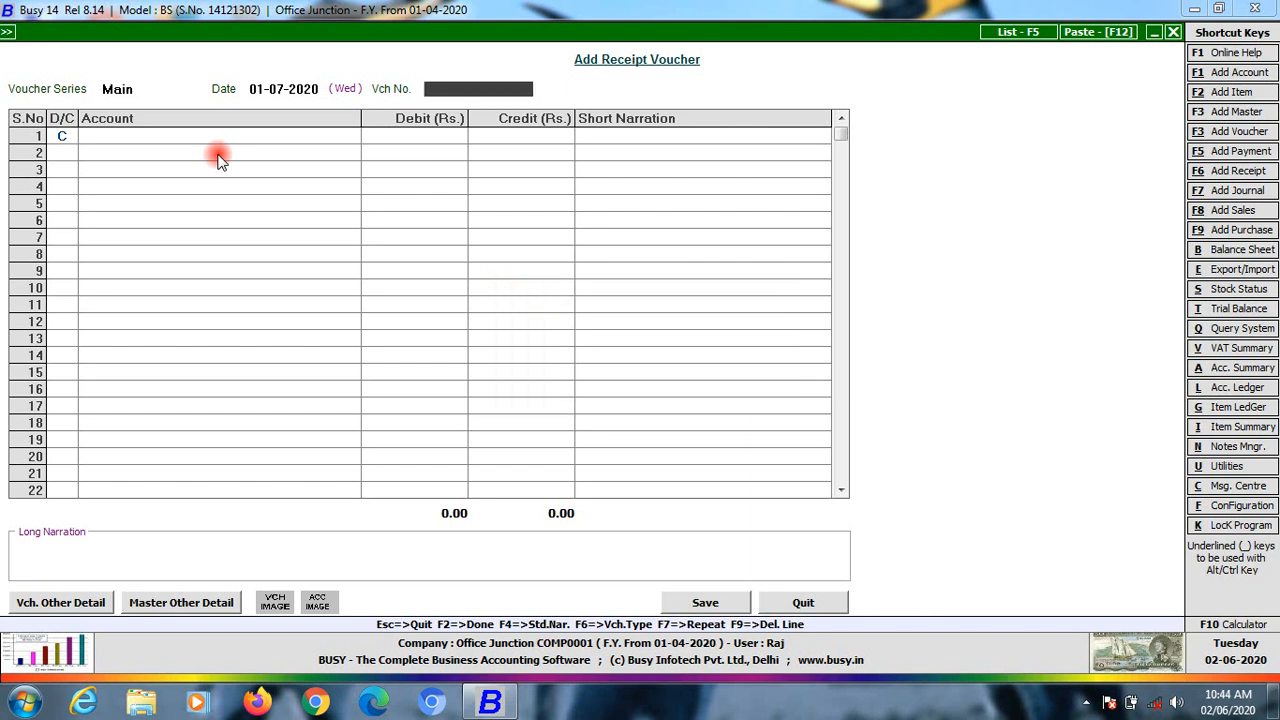
key(Return)
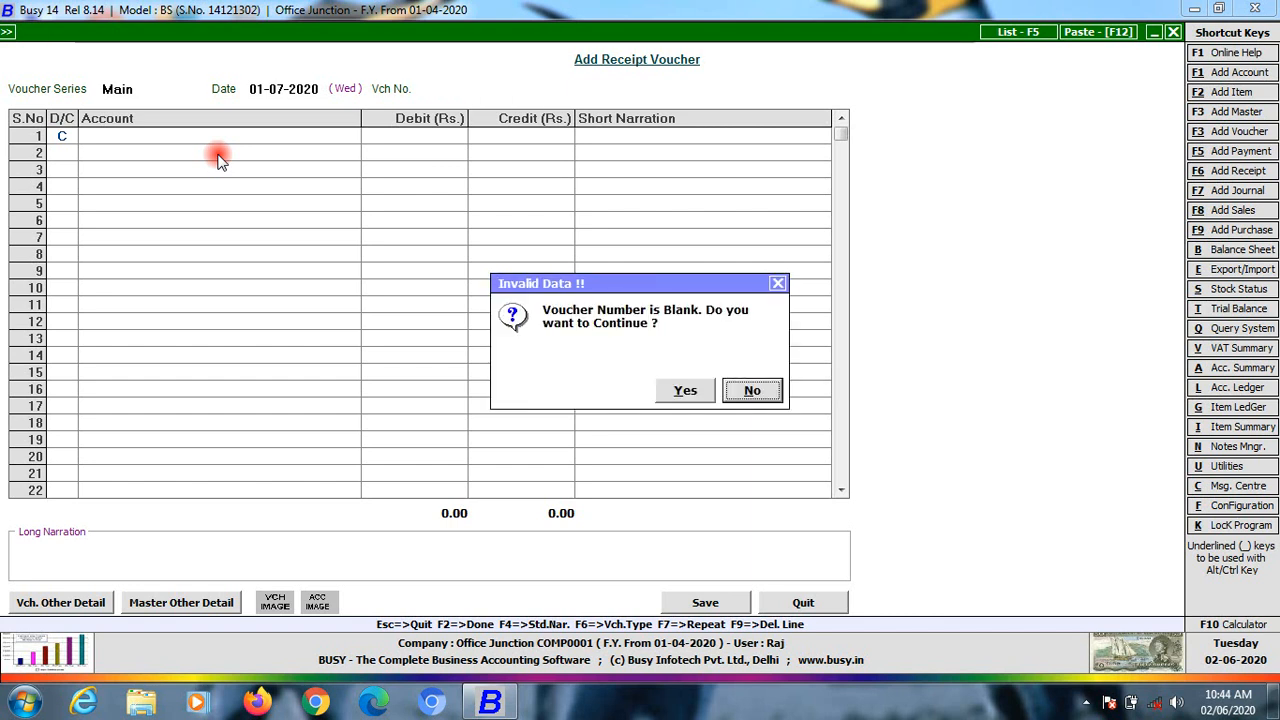
key(Left)
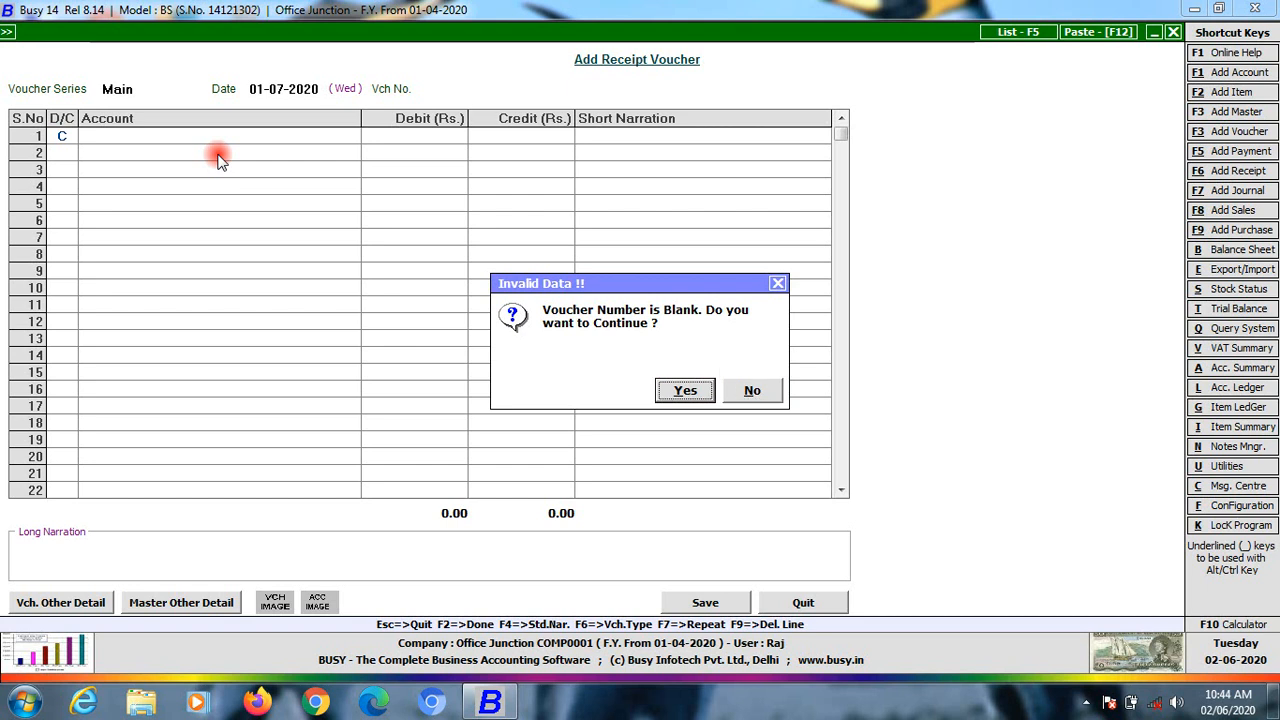
key(Return)
key(Escape)
key(Escape)
key(Escape)
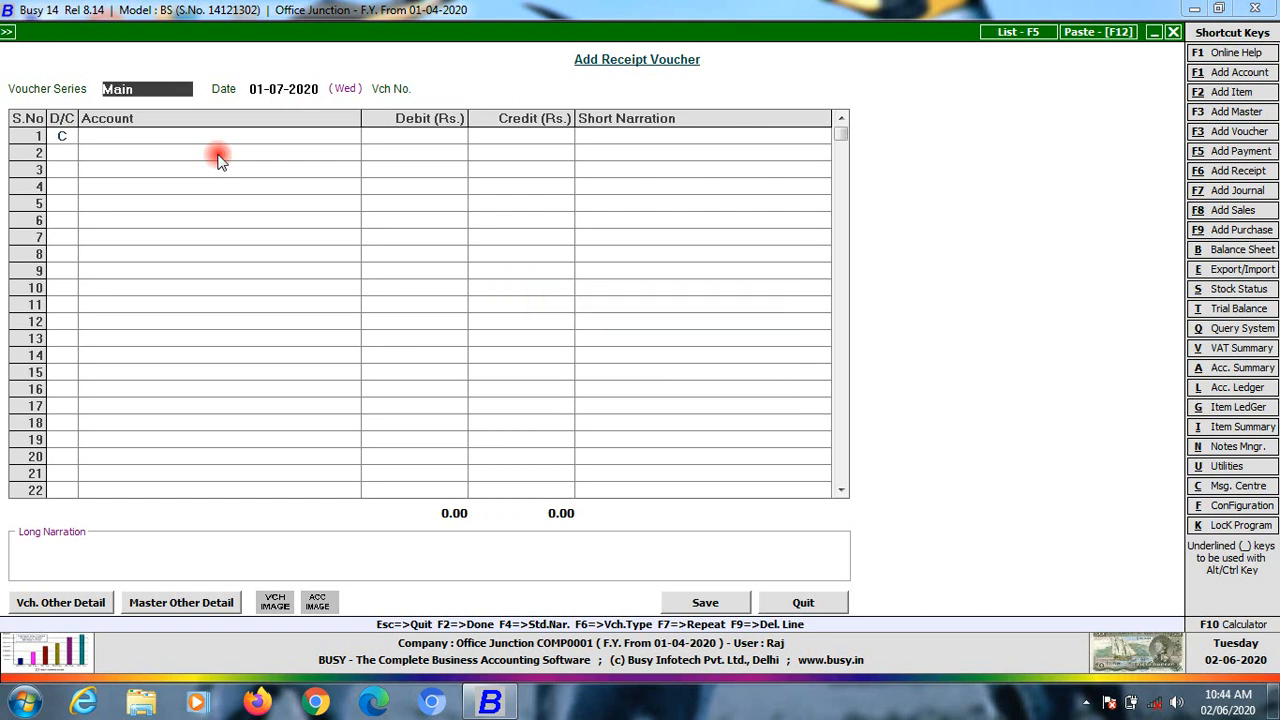
Switch to the Receipt series and credit Tution Fee 10,000
text(r)
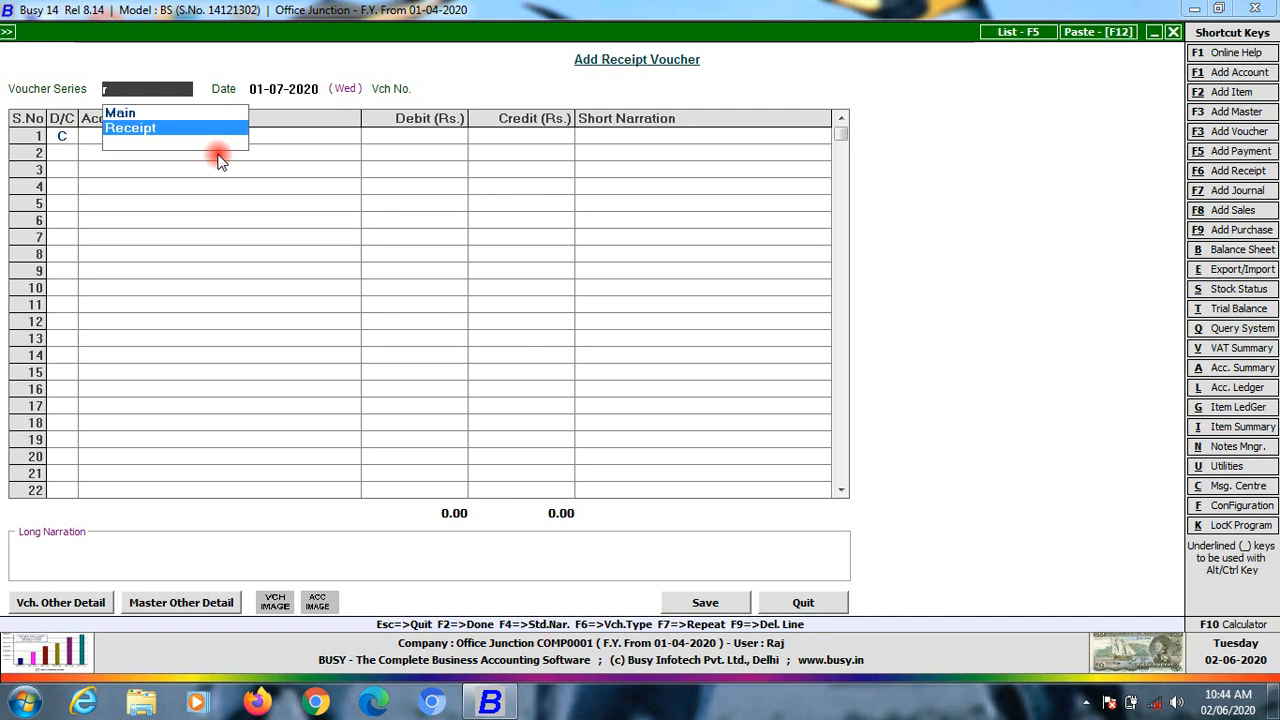
key(Return)
key(Return)
key(Return)
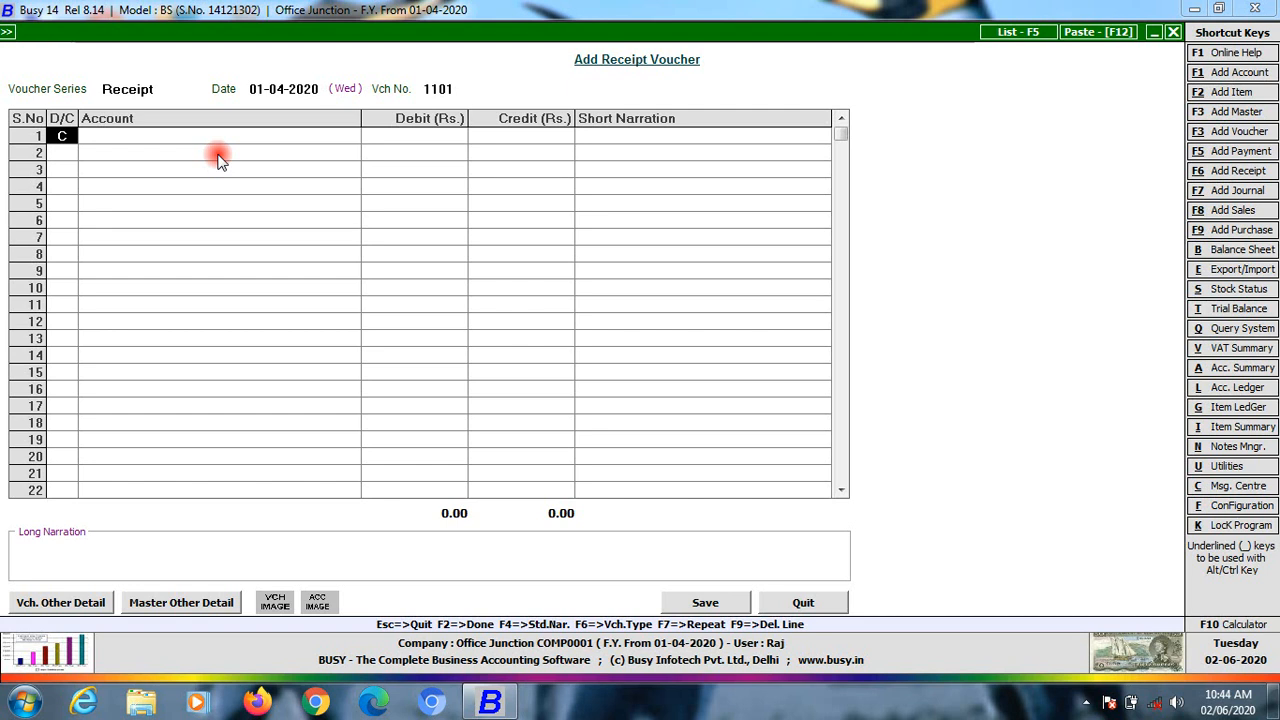
key(Return)
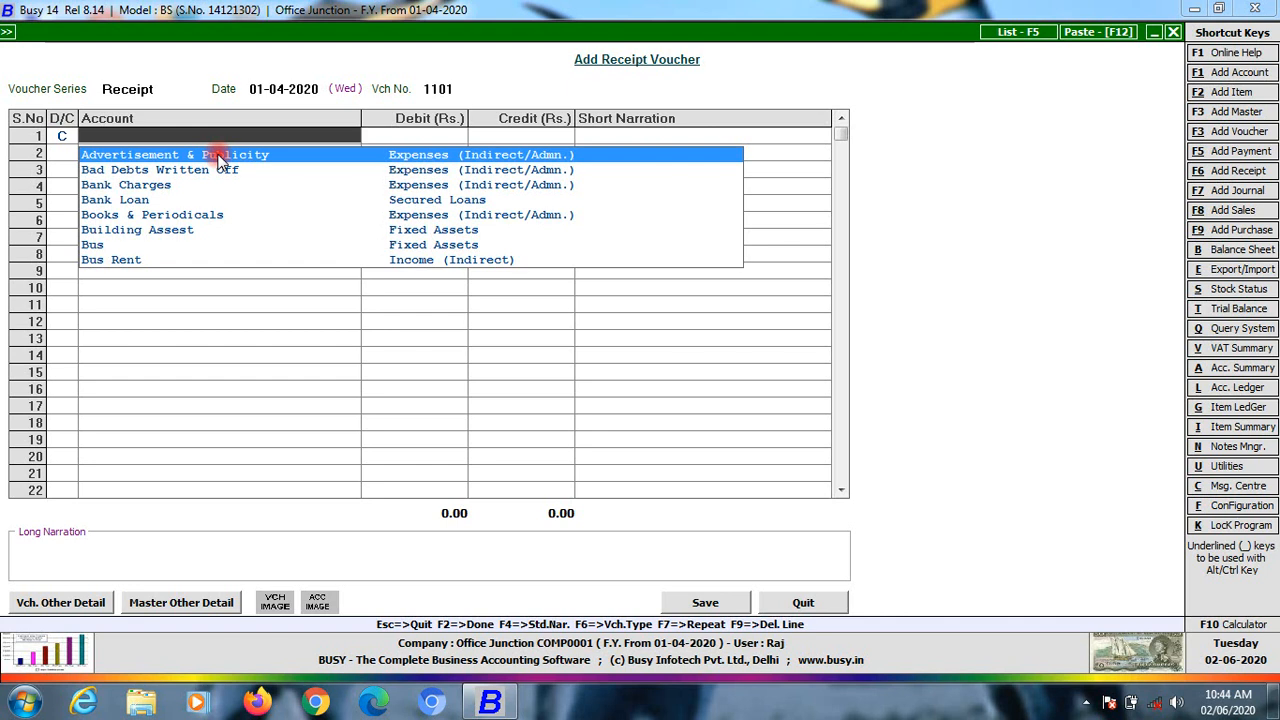
text(tu)
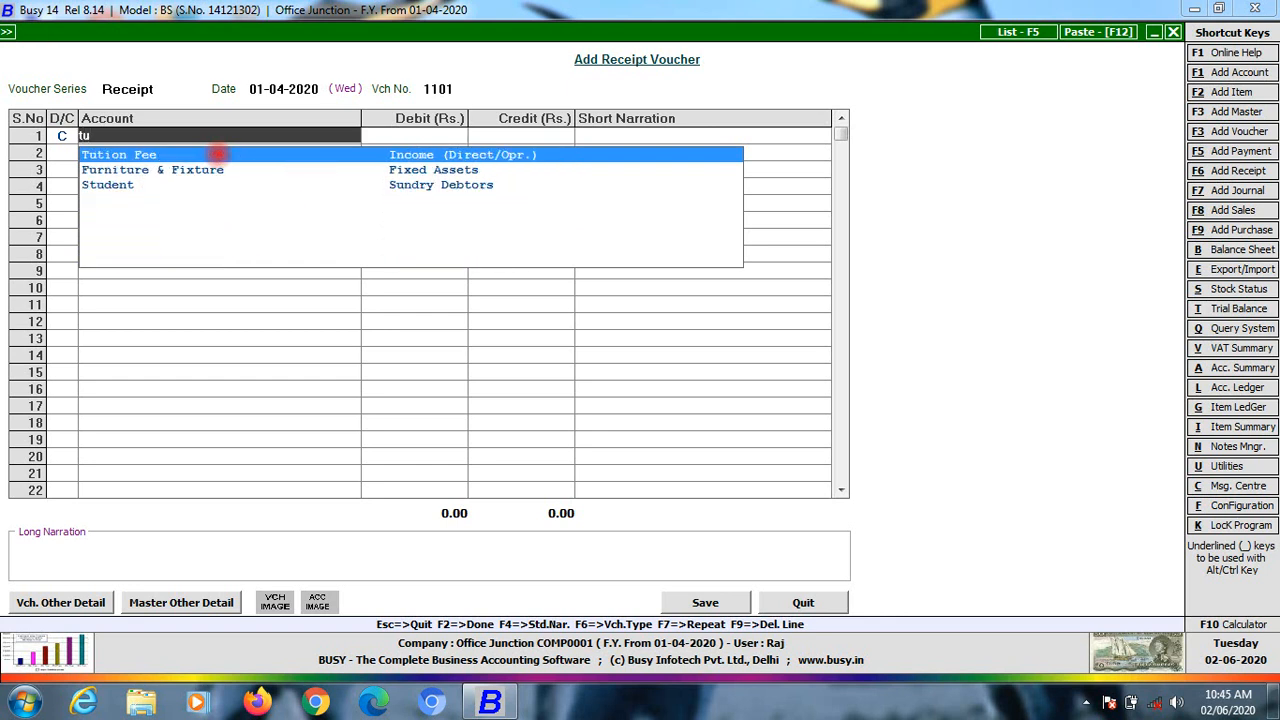
key(Return)
text(1)
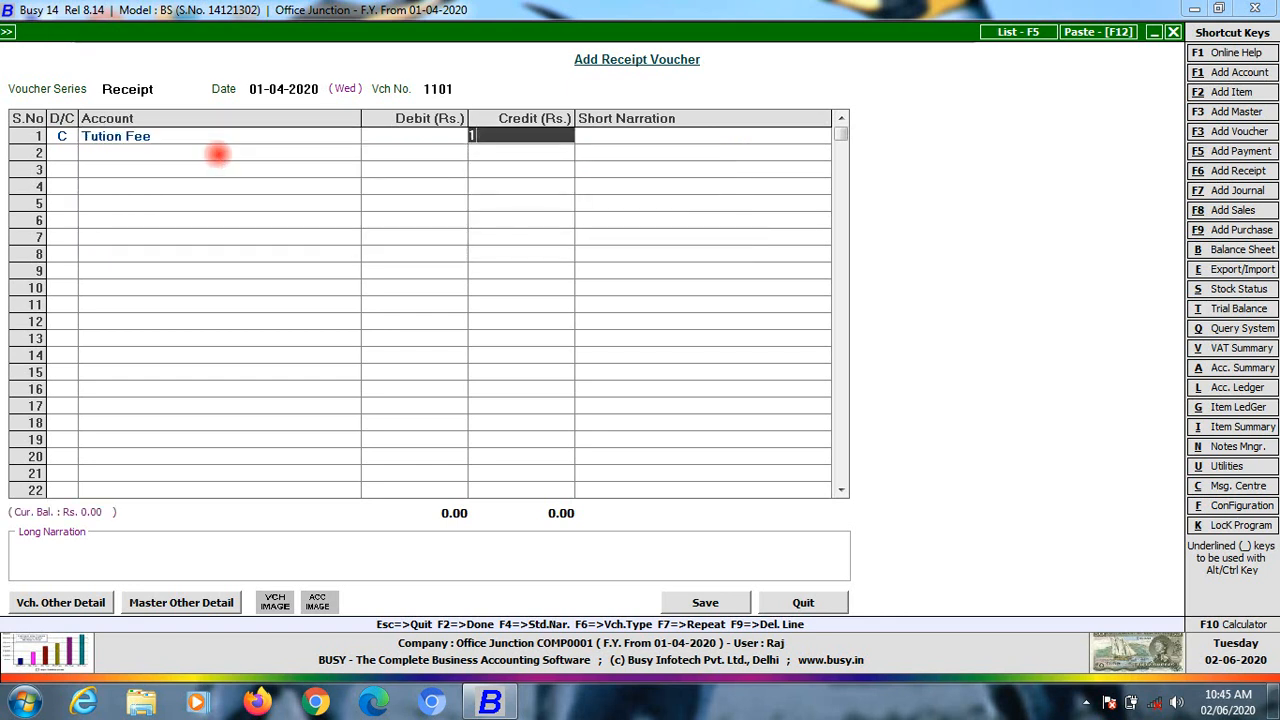
text(0,000)
key(Return)
key(Return)
key(Return)
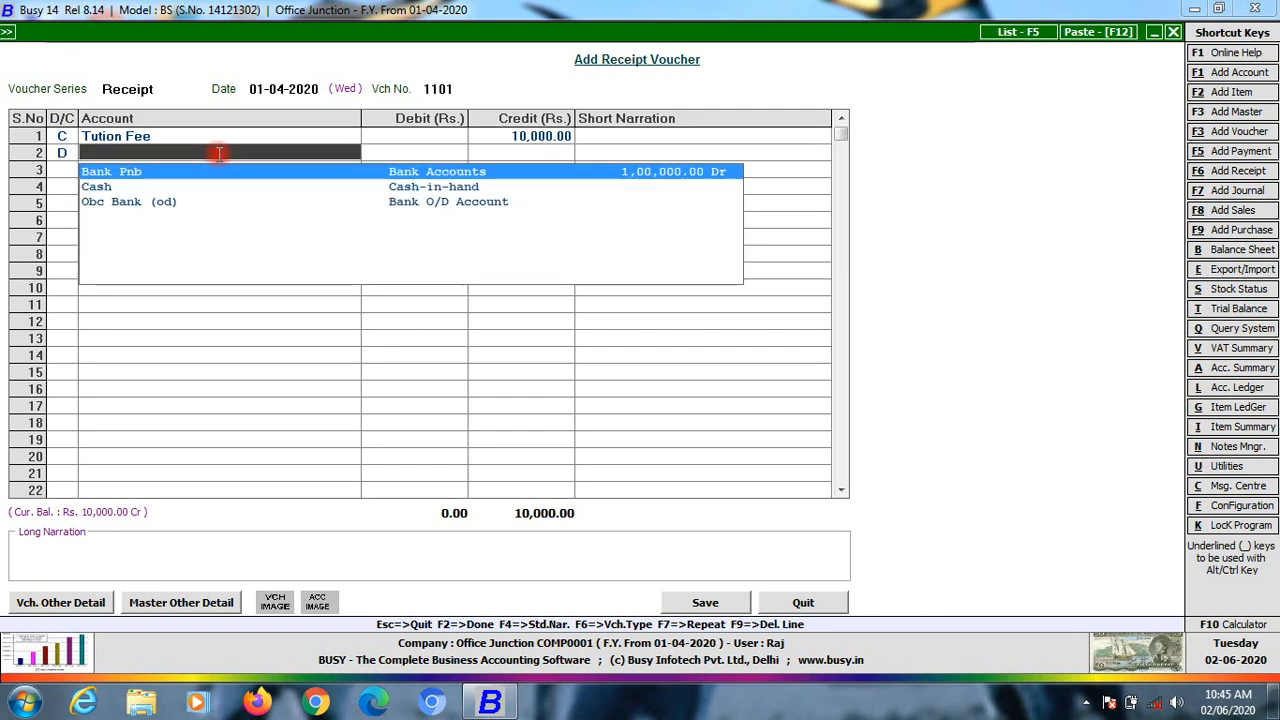
Debit Cash 10,000, skip narration, and save the receipt as voucher 1101
key(Down)
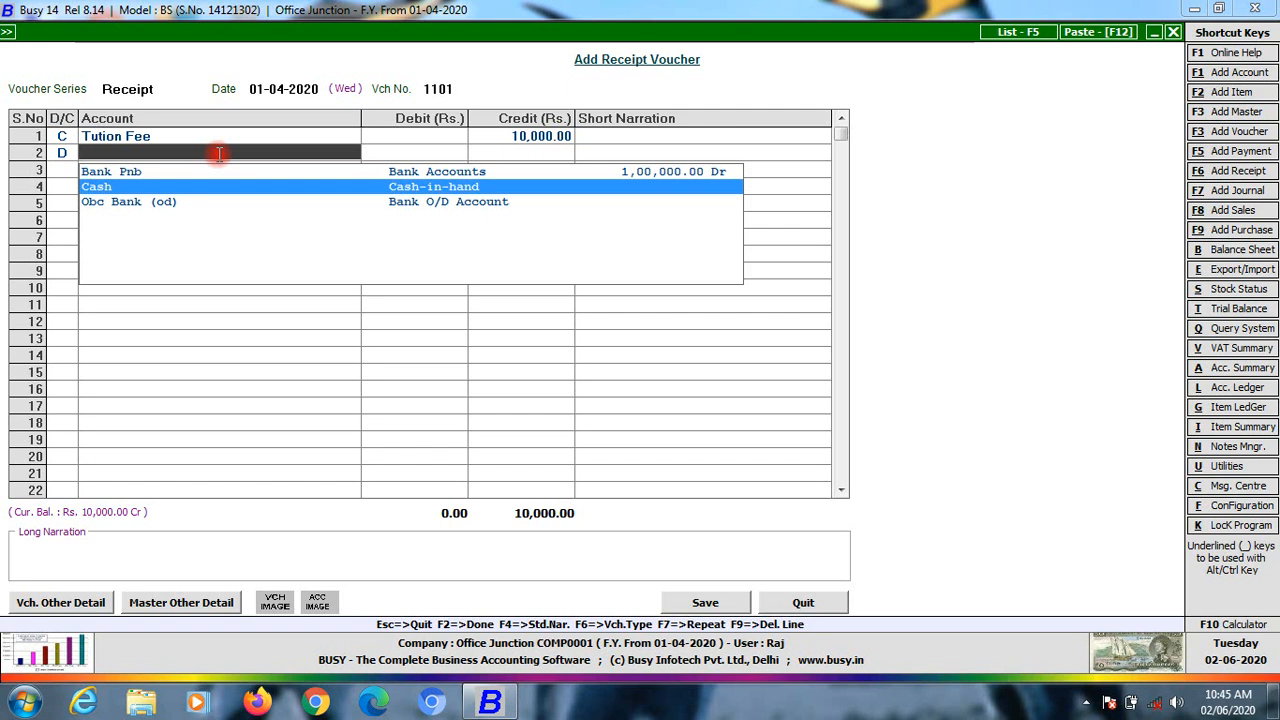
key(Return)
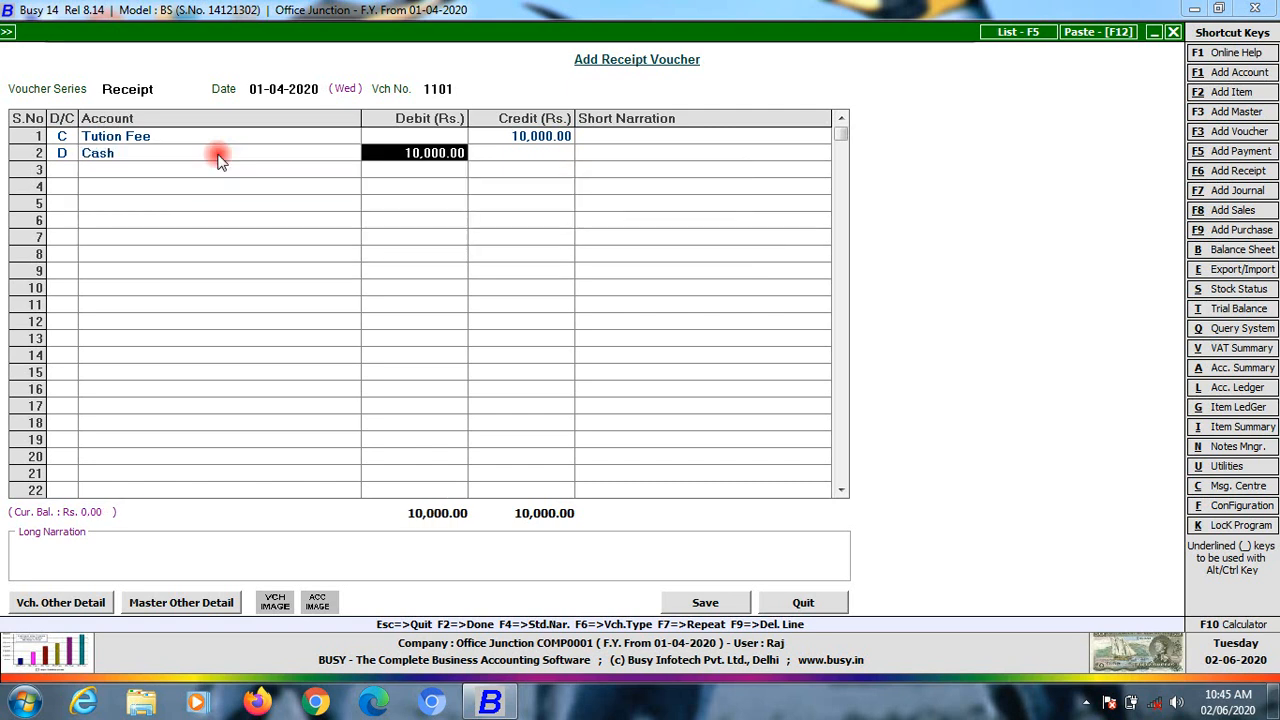
key(Return)
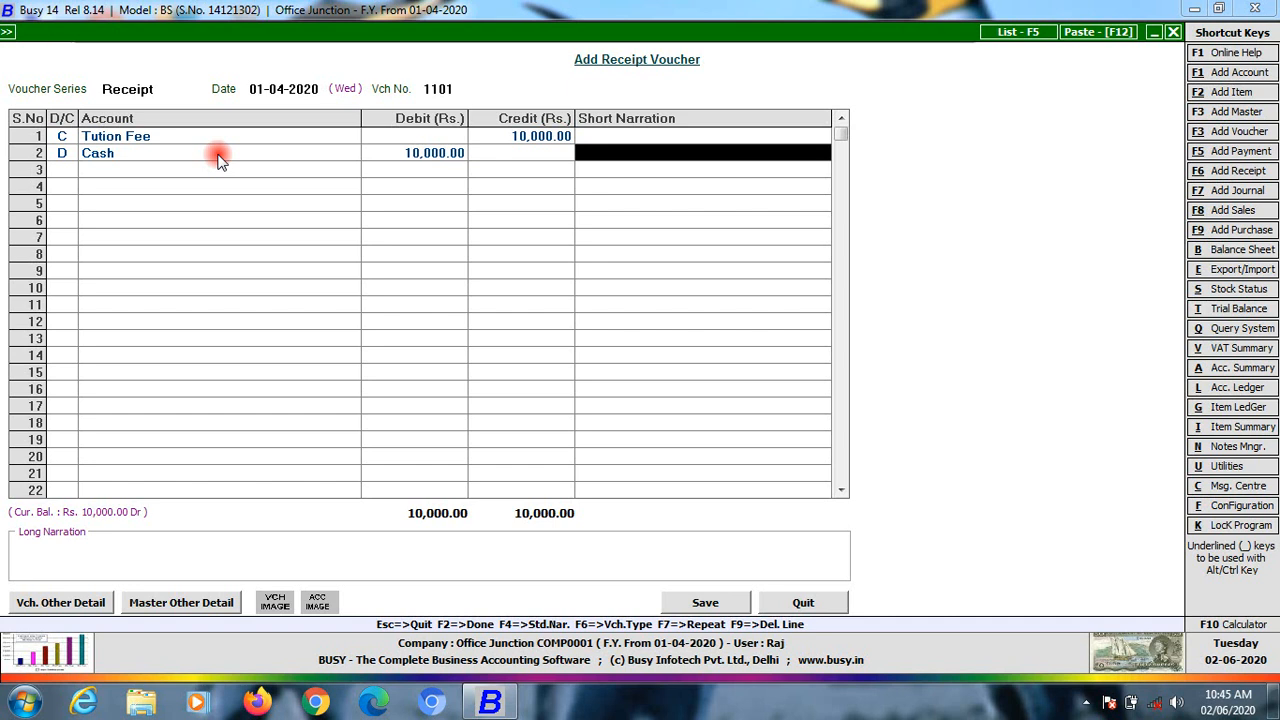
key(Return)
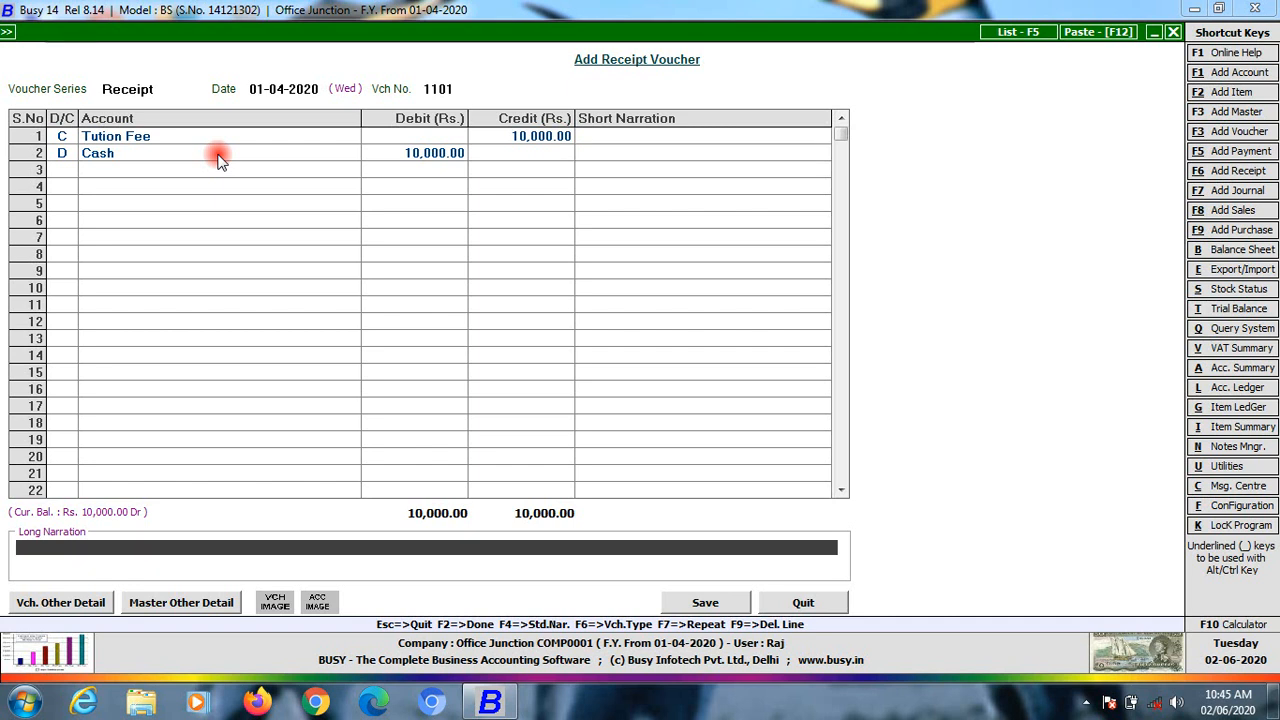
key(Return)
key(Return)
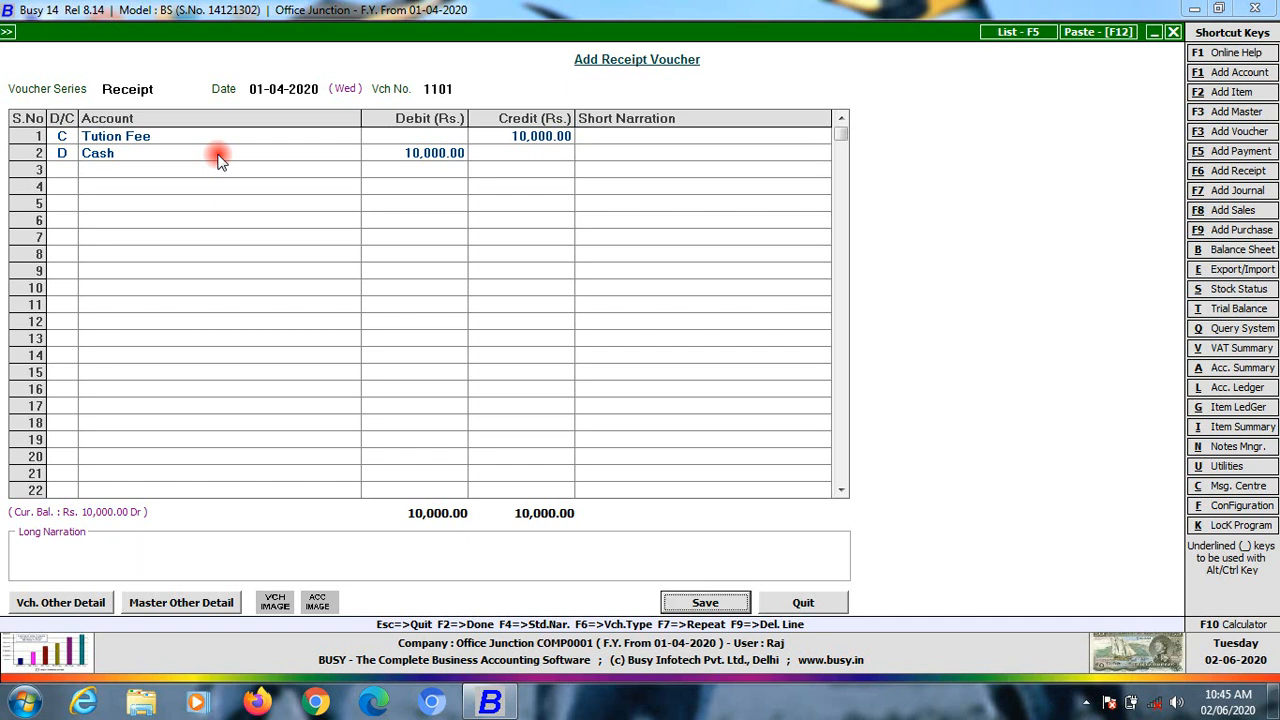
key(Return)
key(Return)
key(Return)
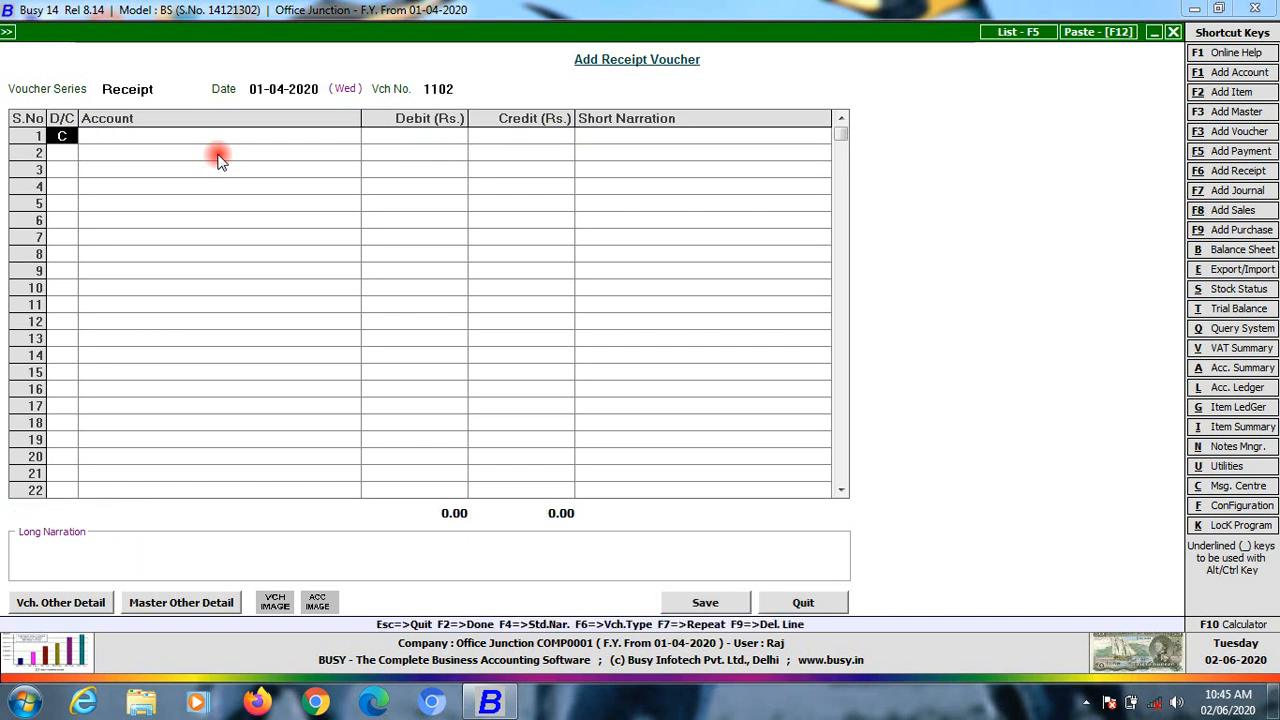
key(Return)
Enter a Bus Rent credit of 5,000, then abandon voucher 1102 without saving
text(bus)
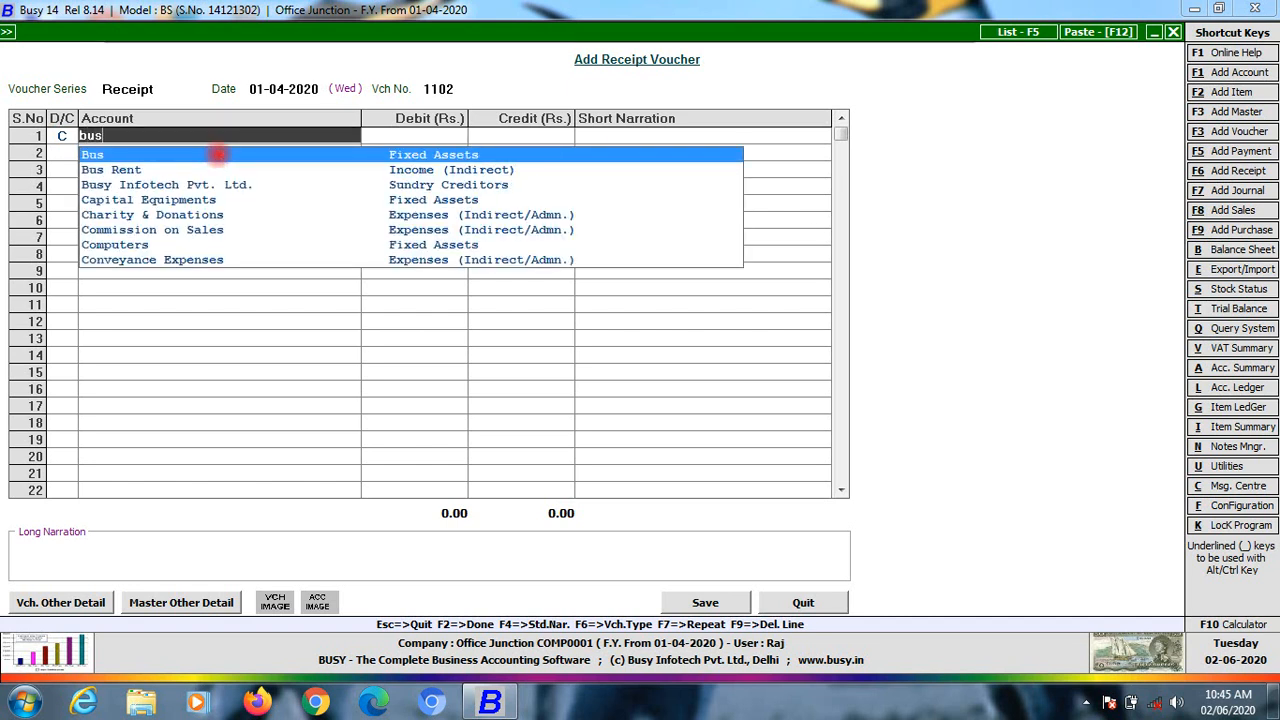
key(Down)
key(Return)
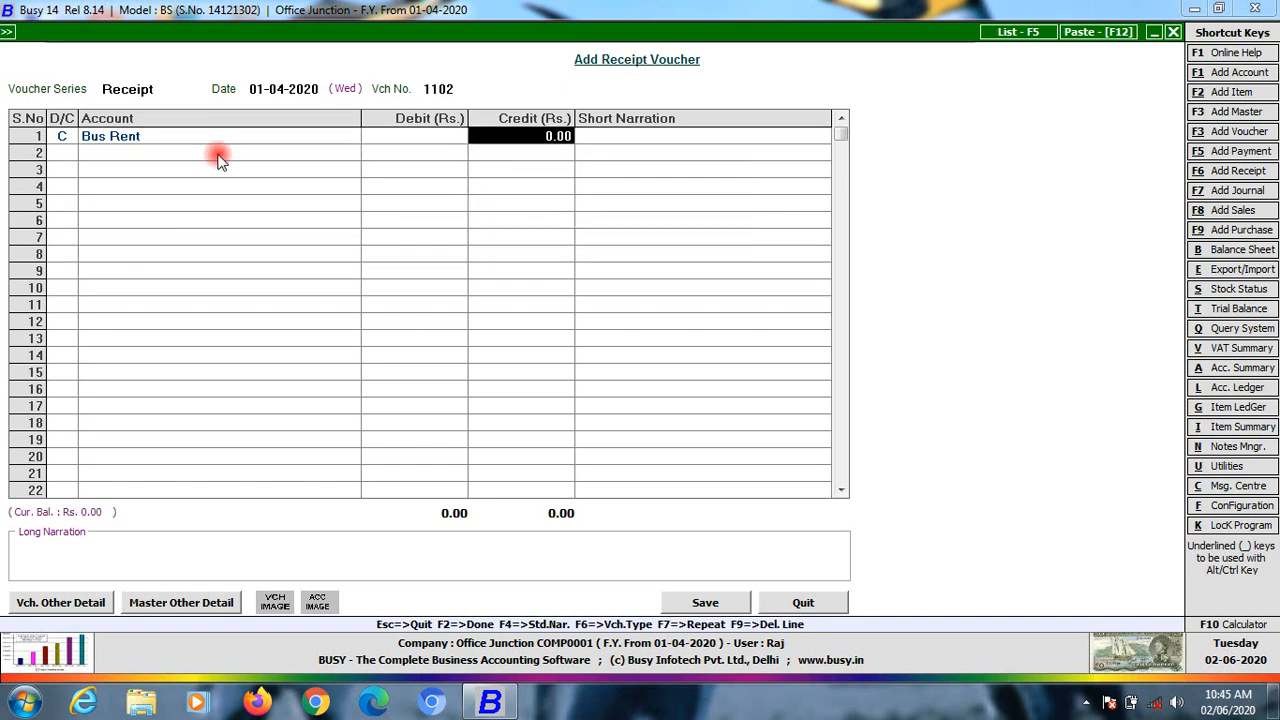
text(5000)
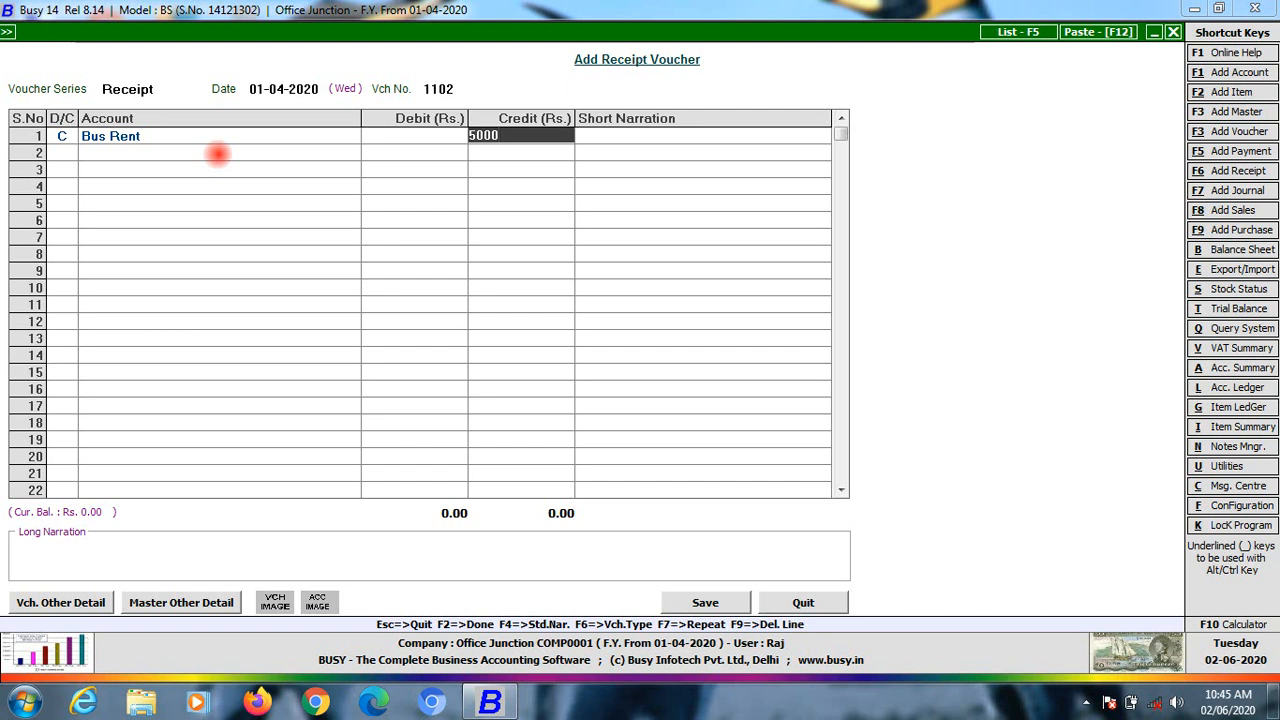
key(Return)
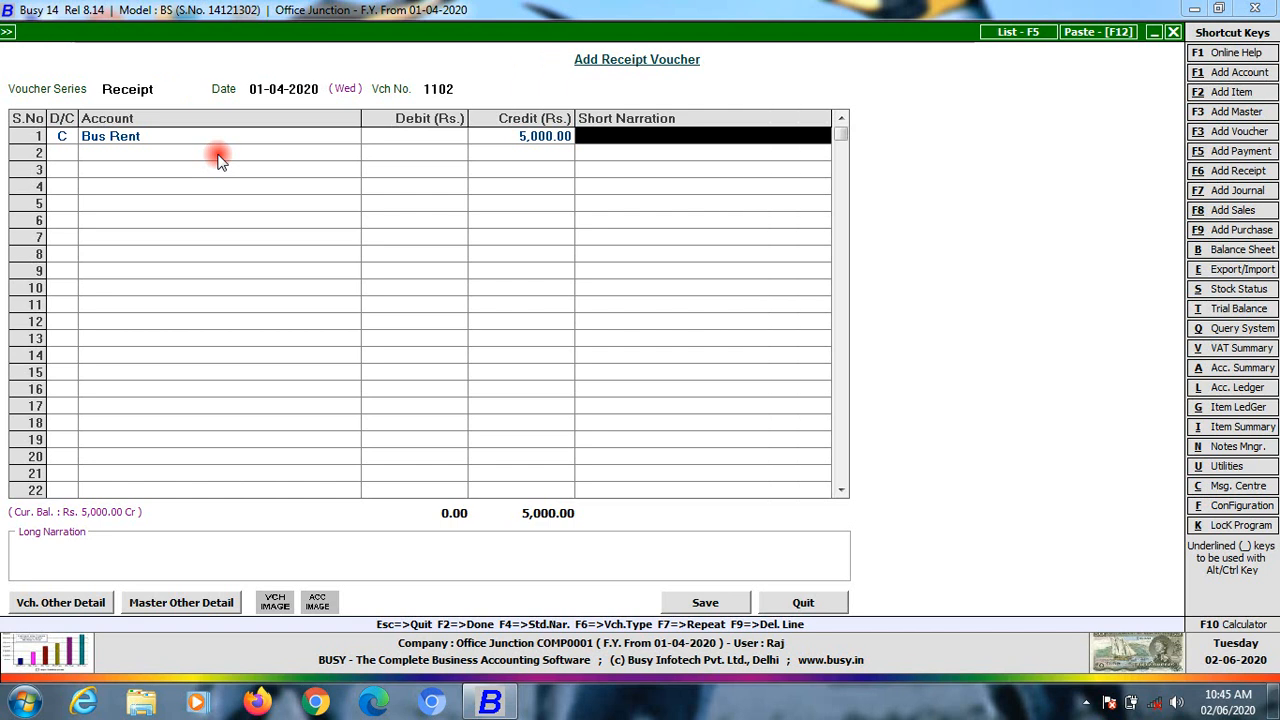
key(Escape)
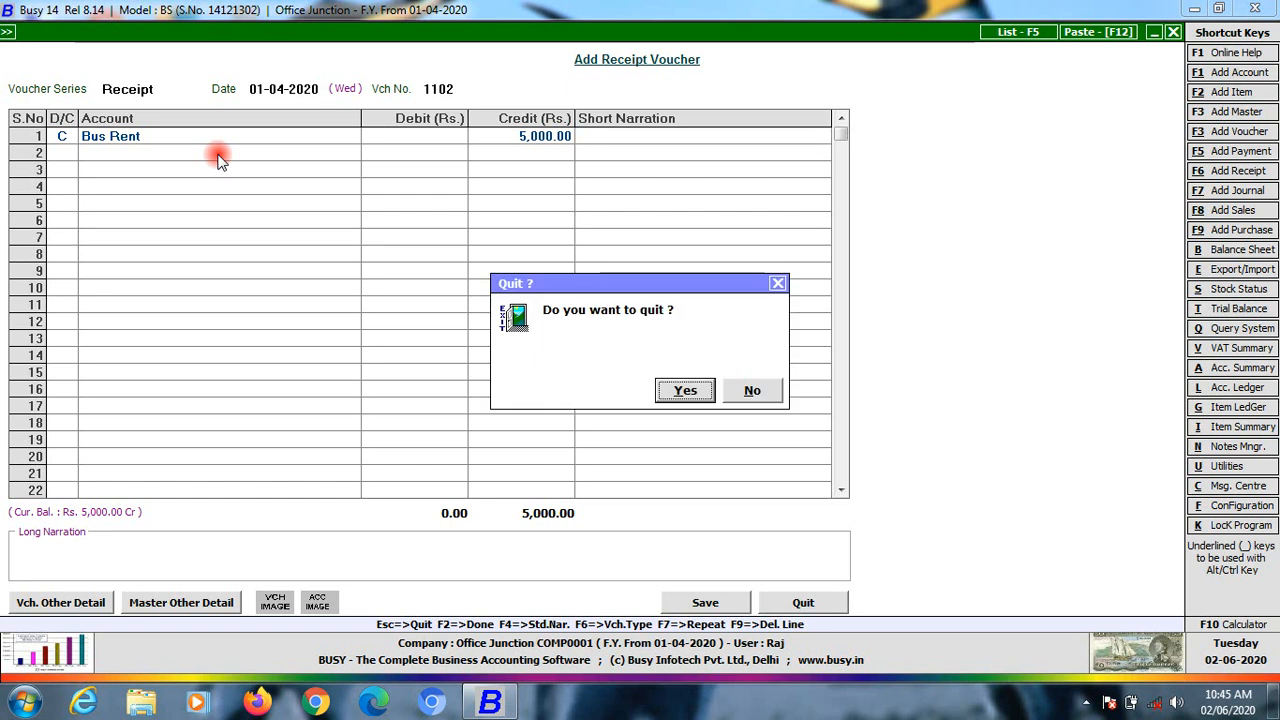
key(Return)
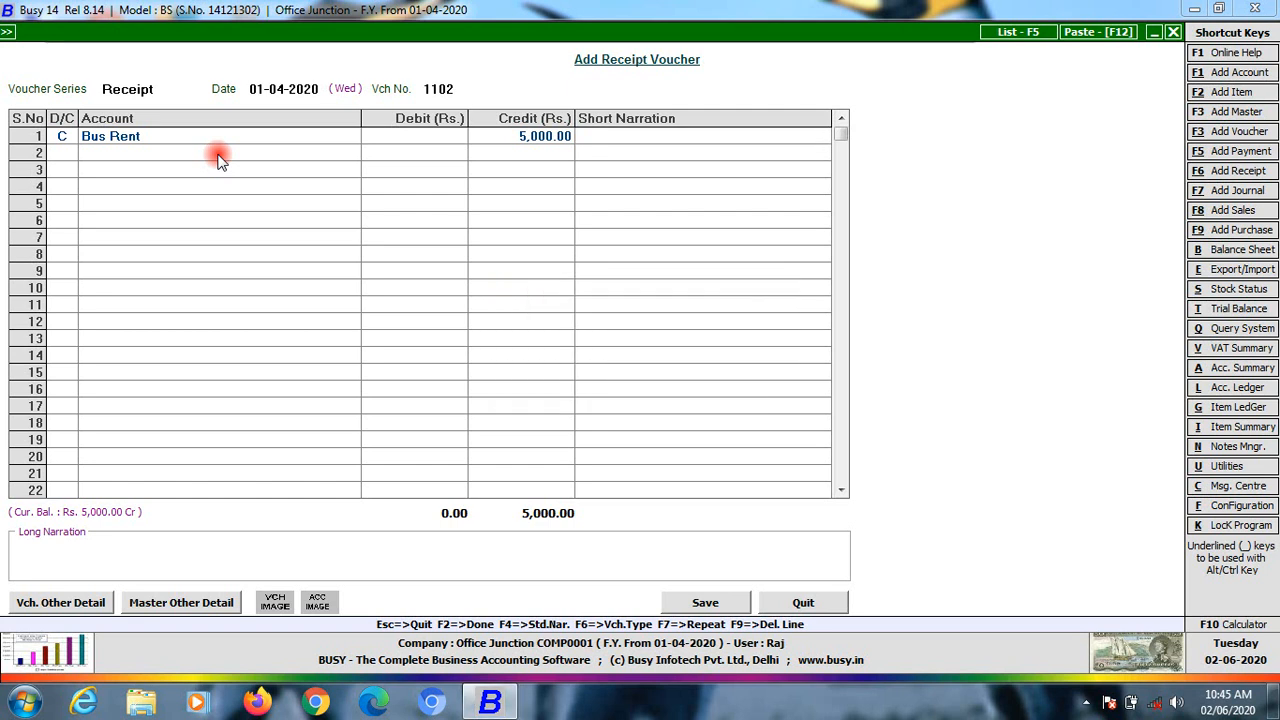
key(Left)
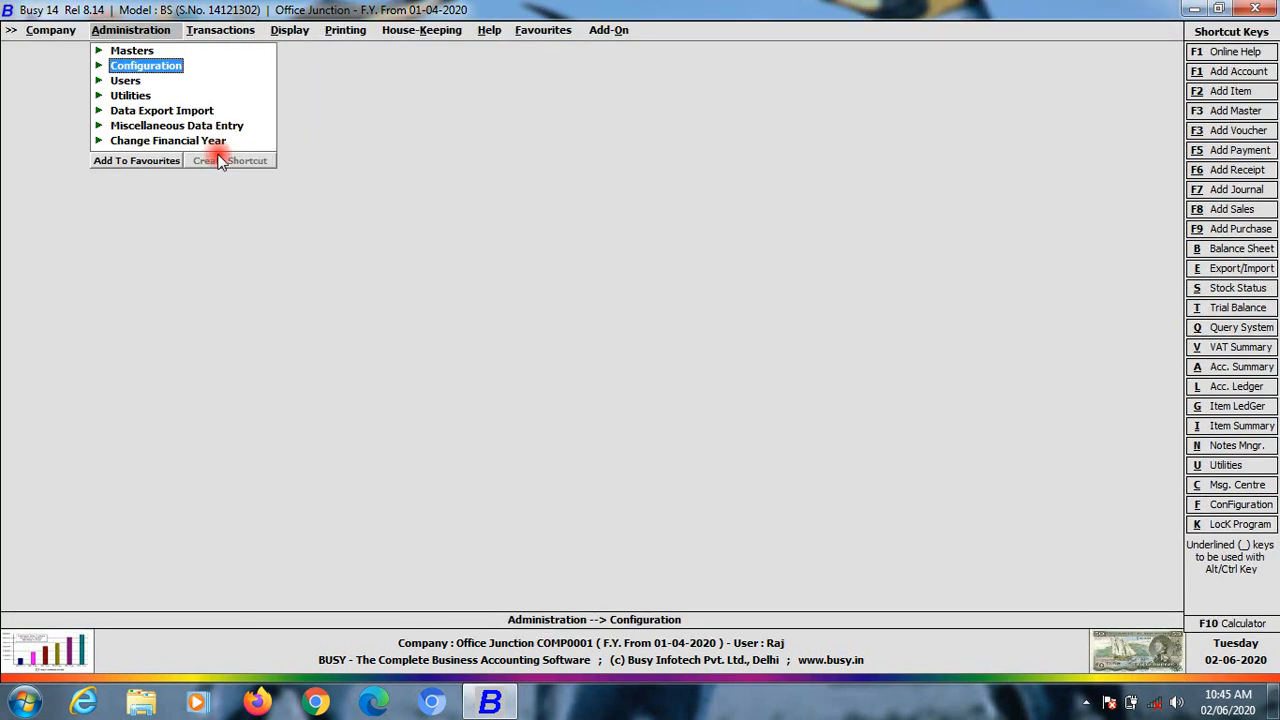
Expand Configuration, glance at Features / Options, and open Vouchers Configuration
key(Return)
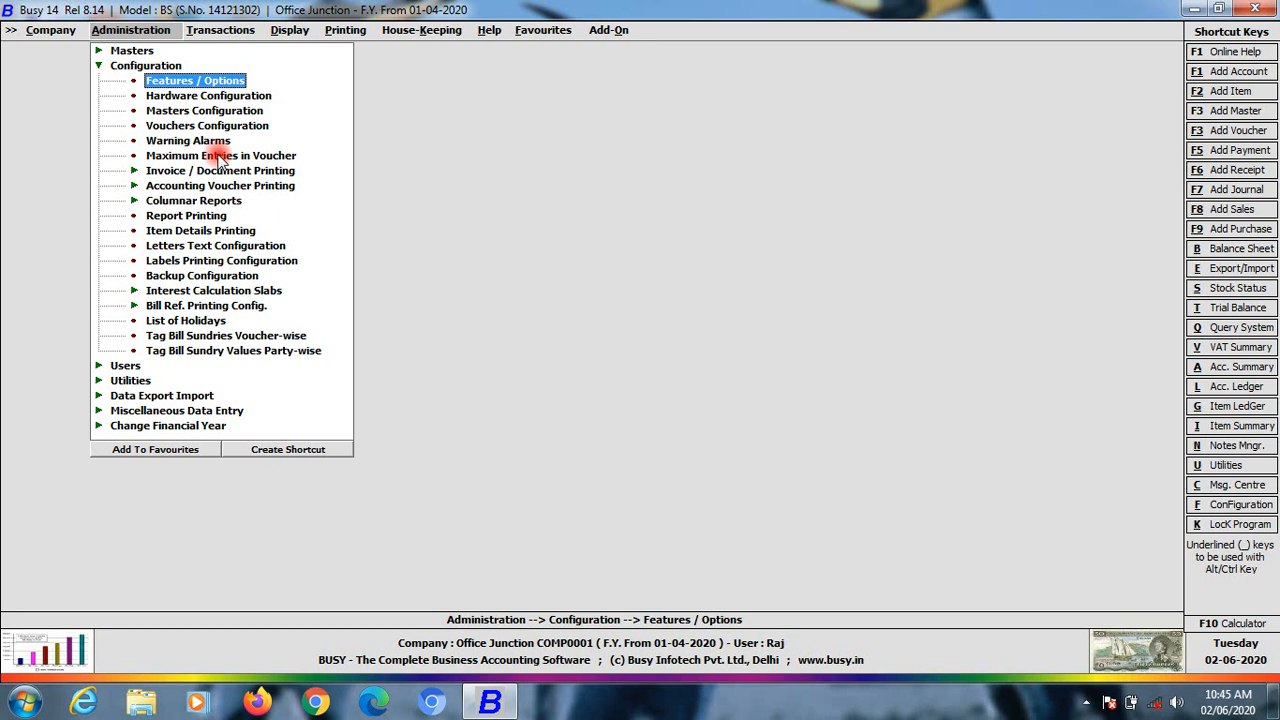
key(Return)
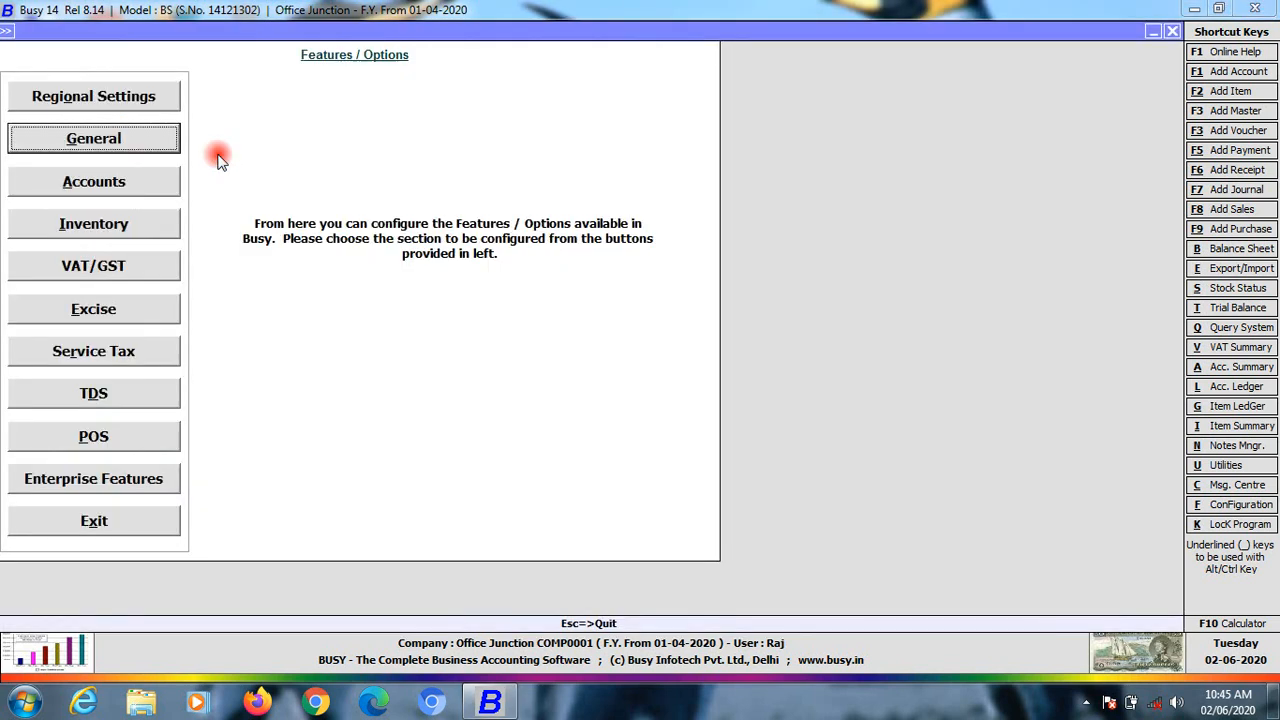
key(Escape)
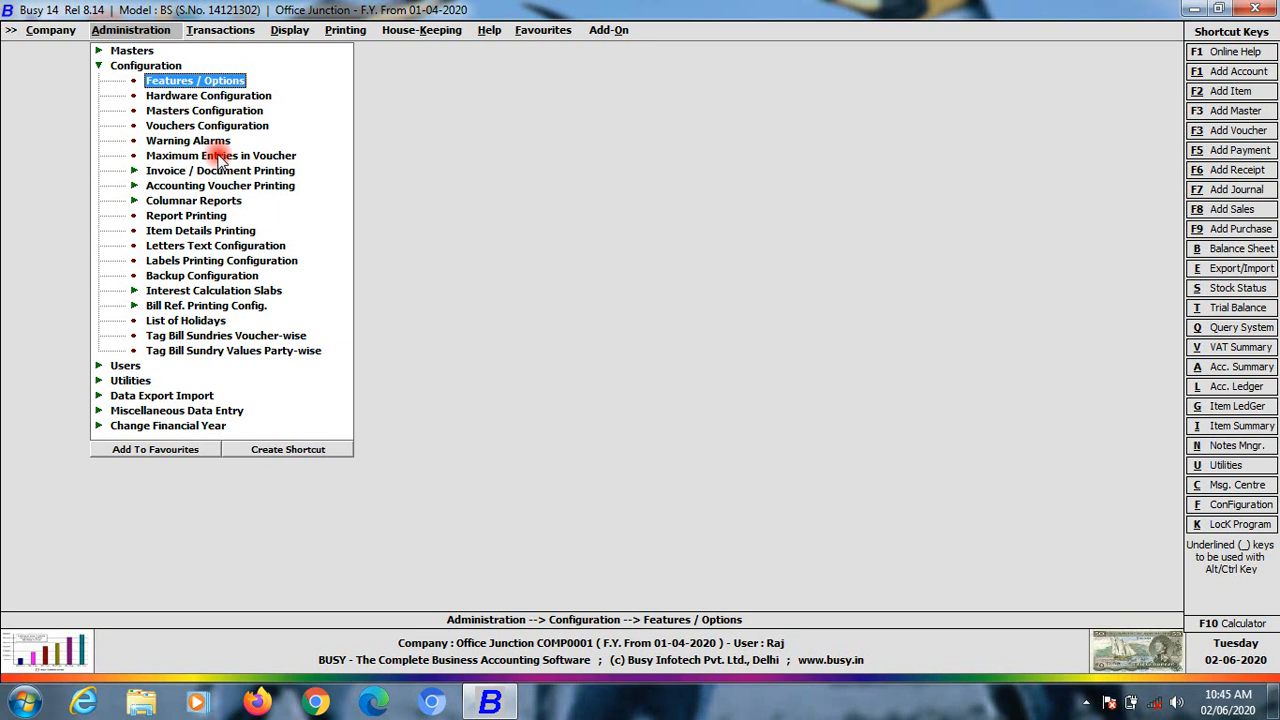
click(140, 127)
Under Receipt, add and save a new series named 'Bus S.no'
click(82, 201)
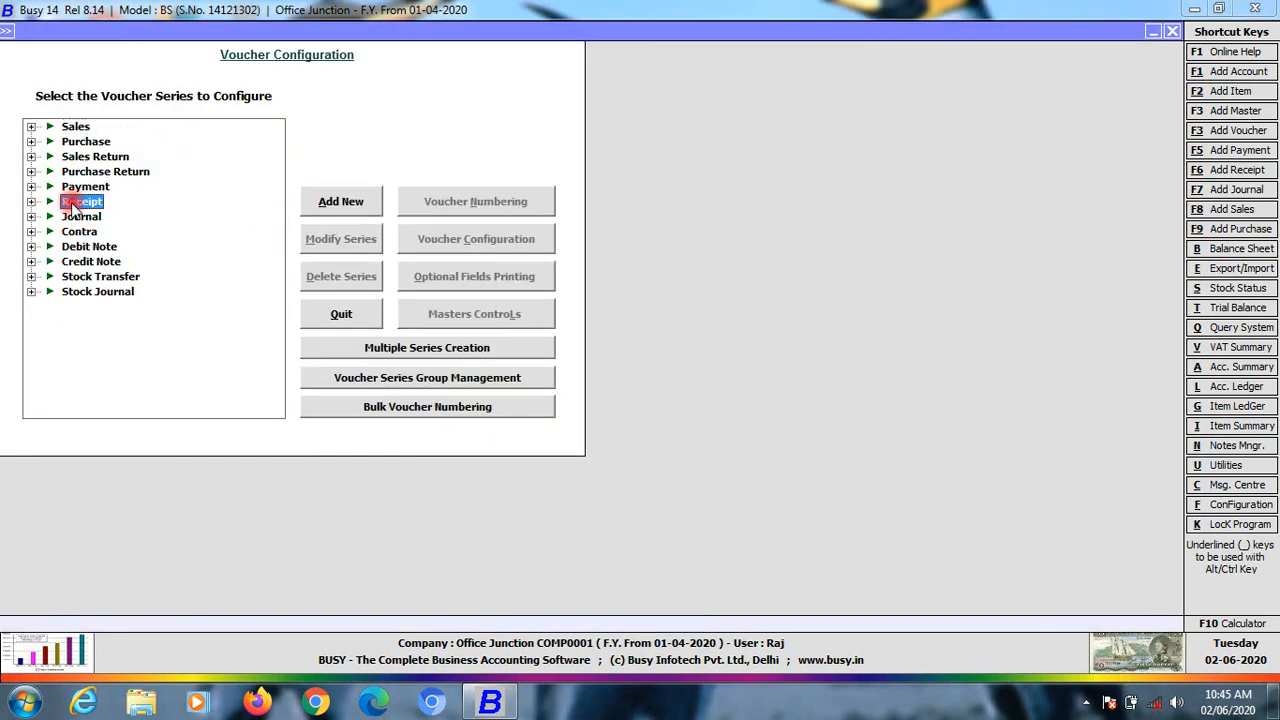
click(31, 201)
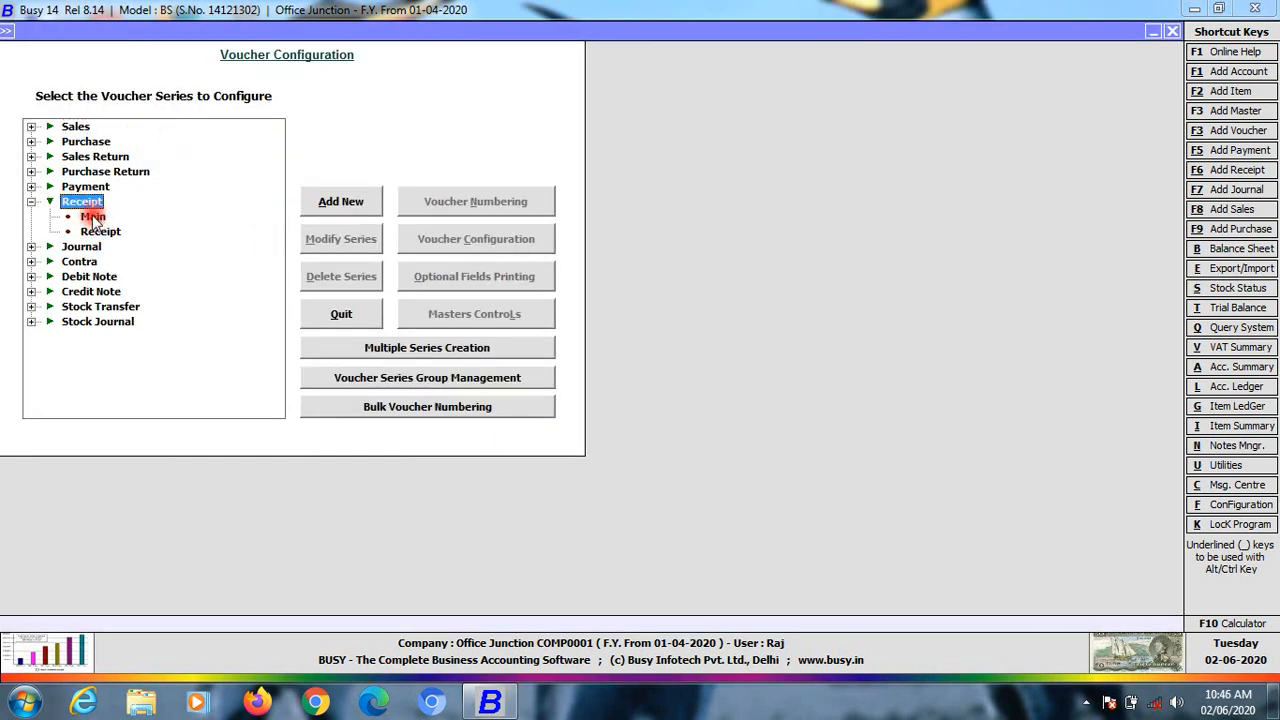
click(345, 203)
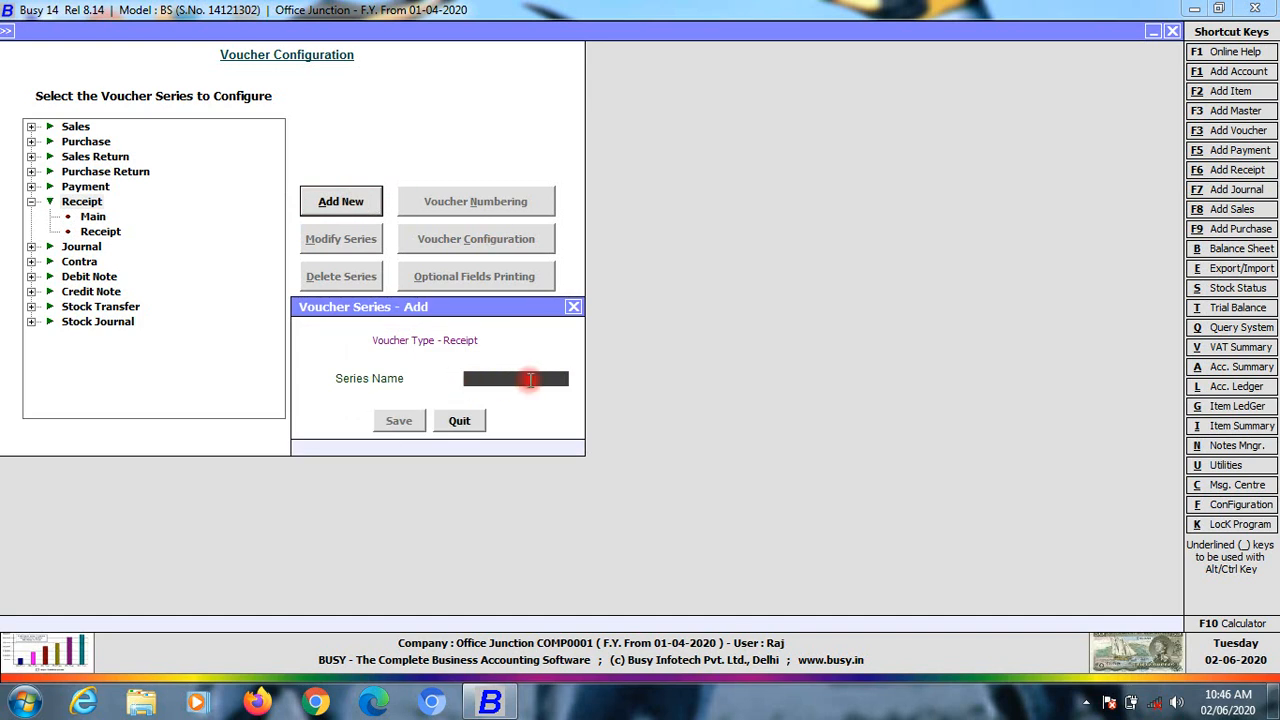
text(bus re)
key(BackSpace)
key(BackSpace)
key(BackSpace)
text(s. n)
key(BackSpace)
key(BackSpace)
text(no)
key(Return)
key(Return)
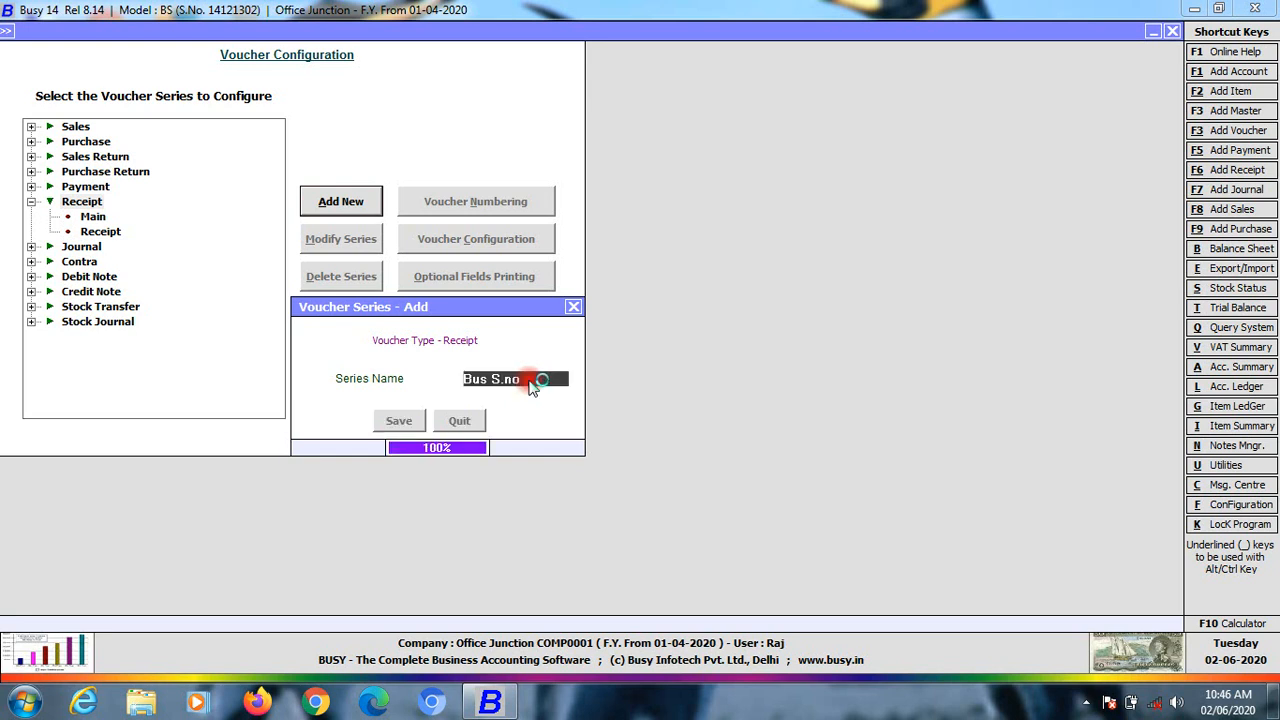
click(110, 232)
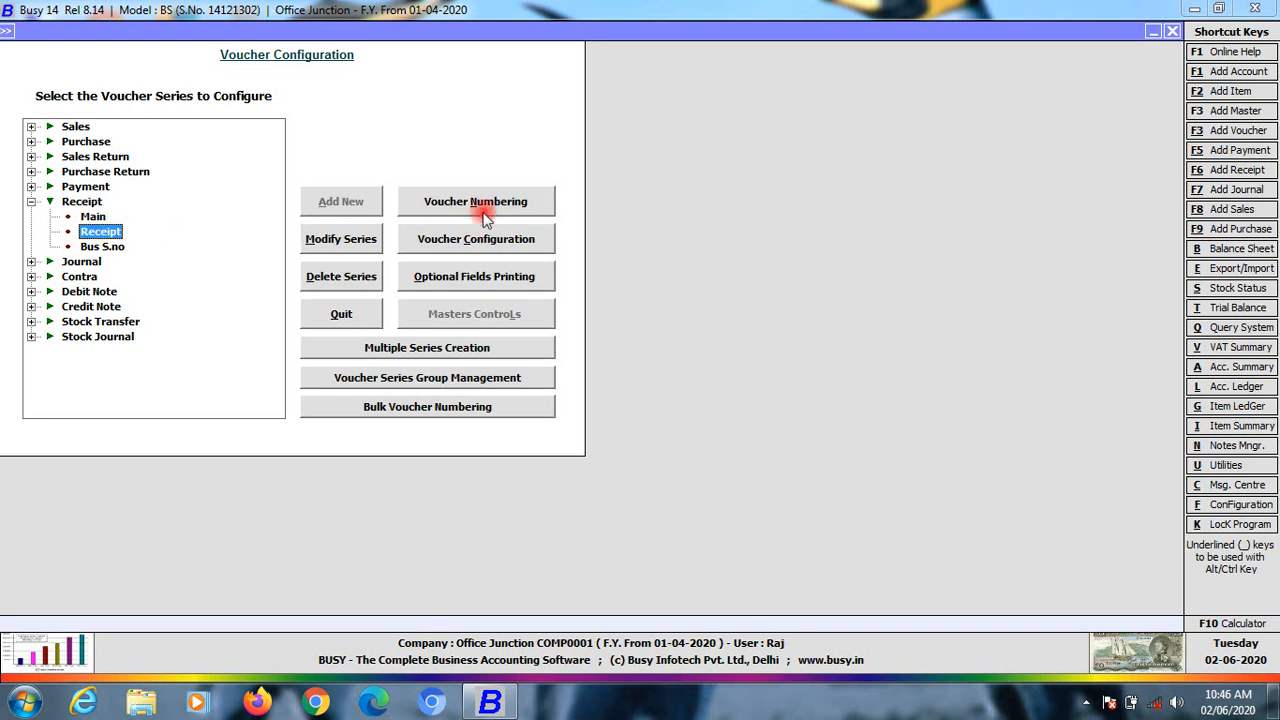
Modify the Receipt series, renaming it to 't s.n', and save
click(104, 235)
click(354, 244)
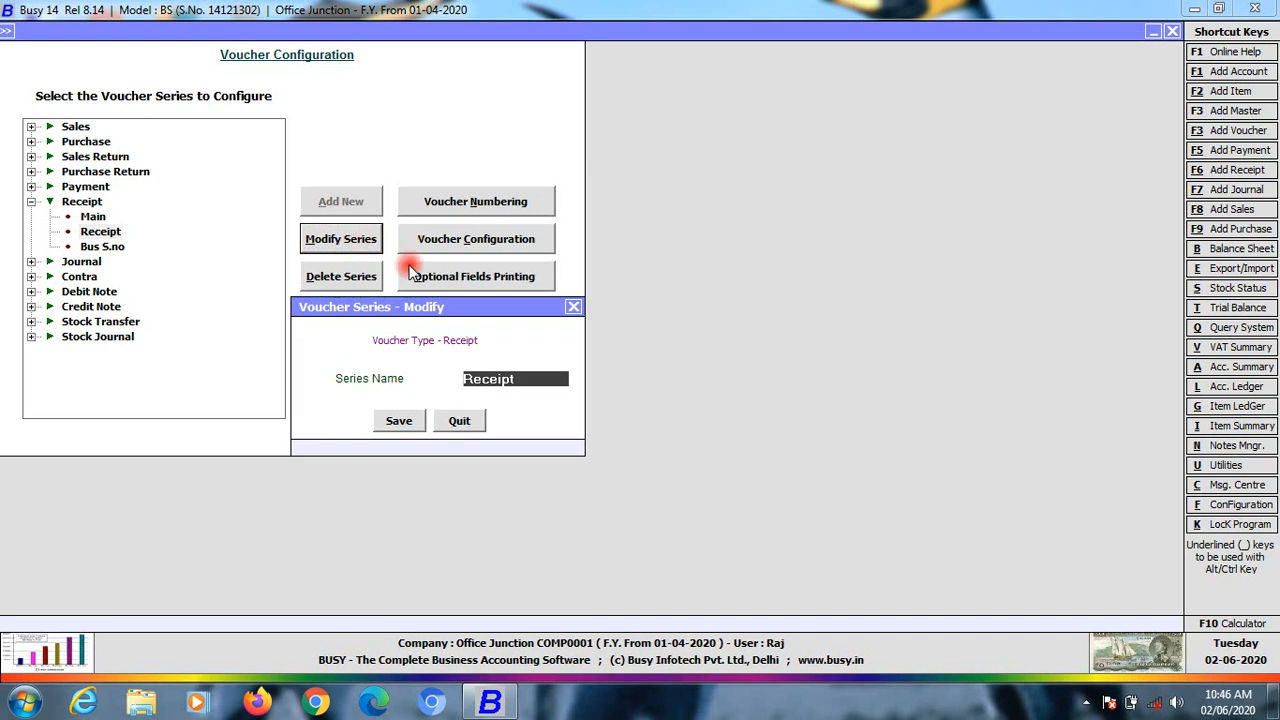
key(BackSpace)
key(BackSpace)
key(BackSpace)
key(BackSpace)
key(BackSpace)
key(BackSpace)
key(BackSpace)
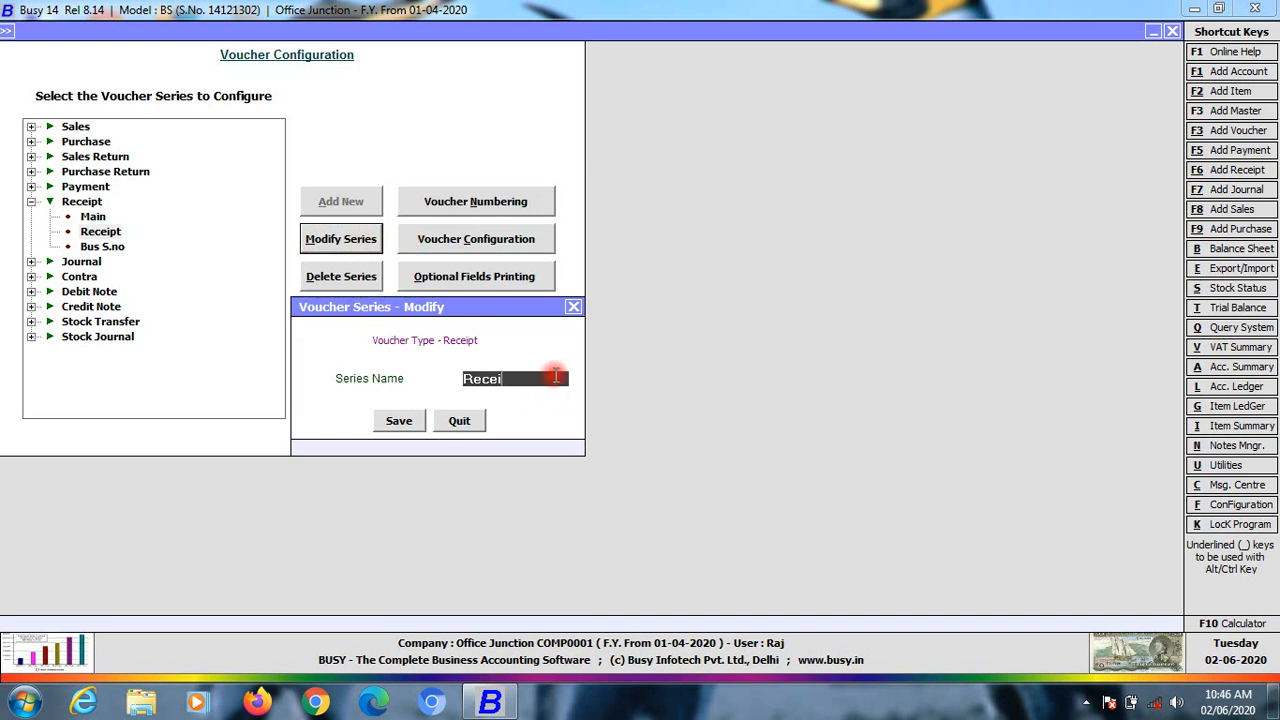
text(t sn)
key(BackSpace)
key(BackSpace)
key(BackSpace)
text(s.n)
key(Return)
key(Return)
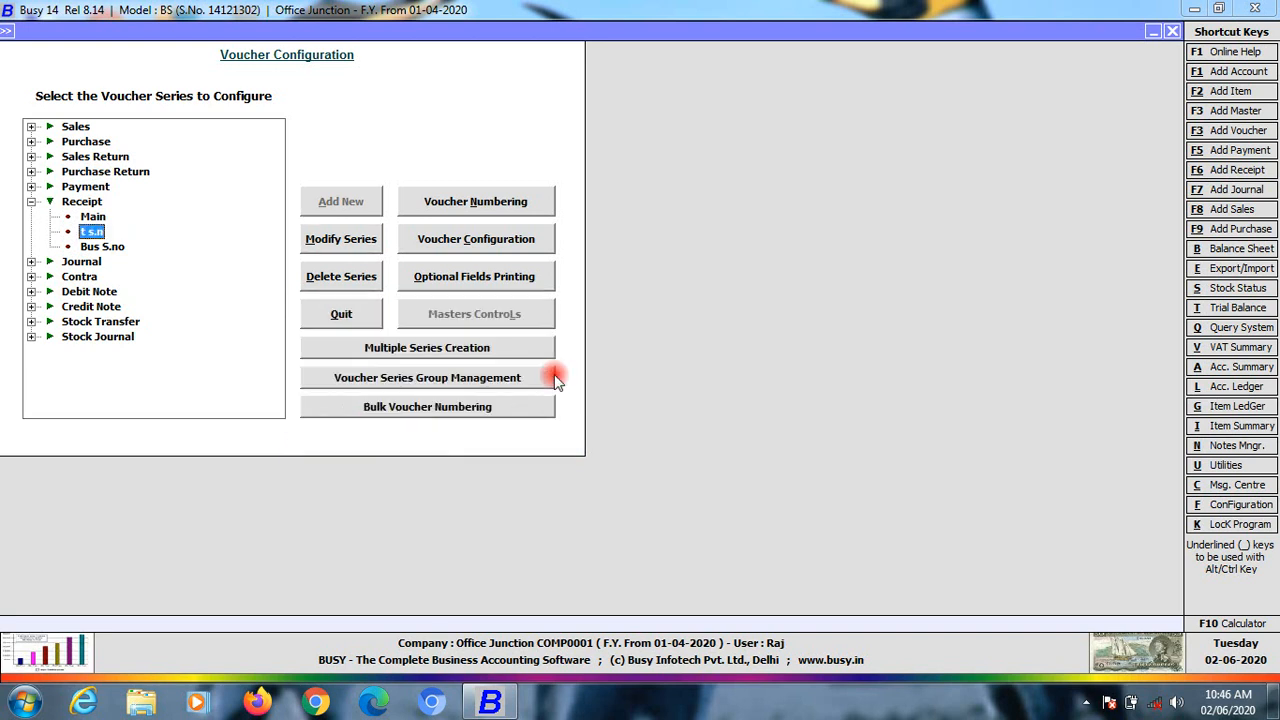
Give the Bus S.no series automatic, yearly-renumbered voucher numbering without the year, starting at 7001
click(105, 246)
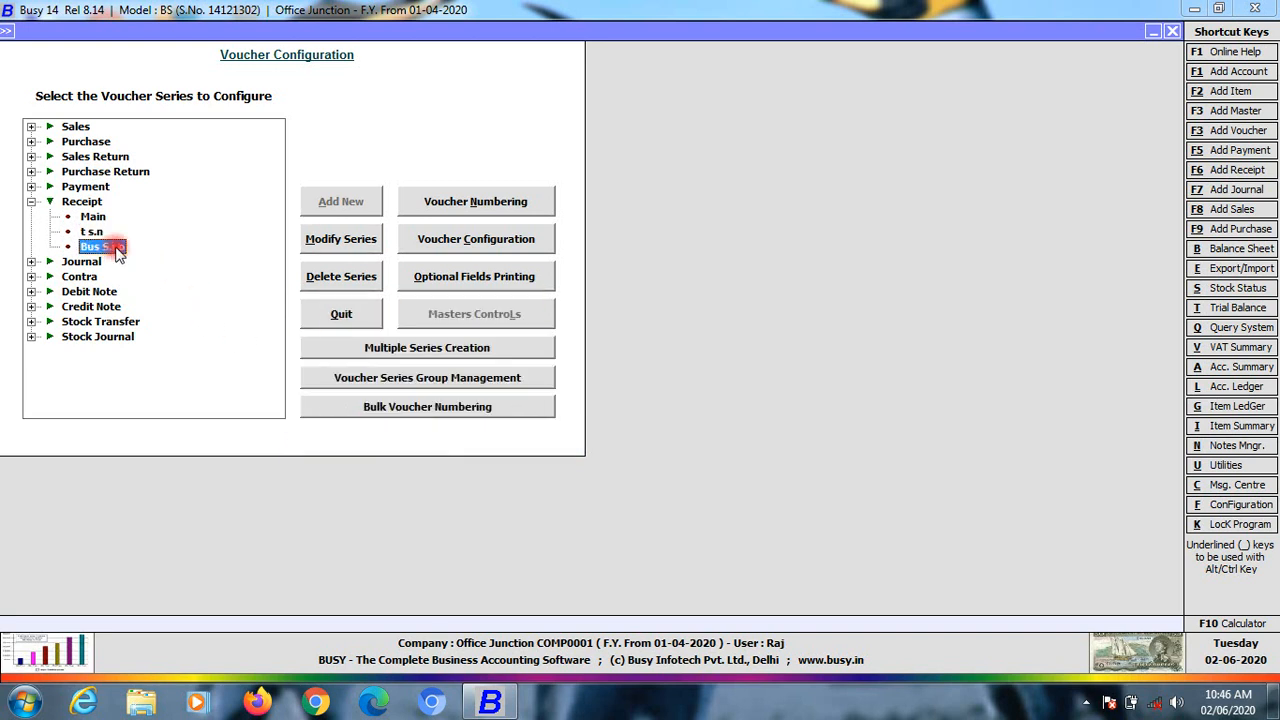
click(466, 202)
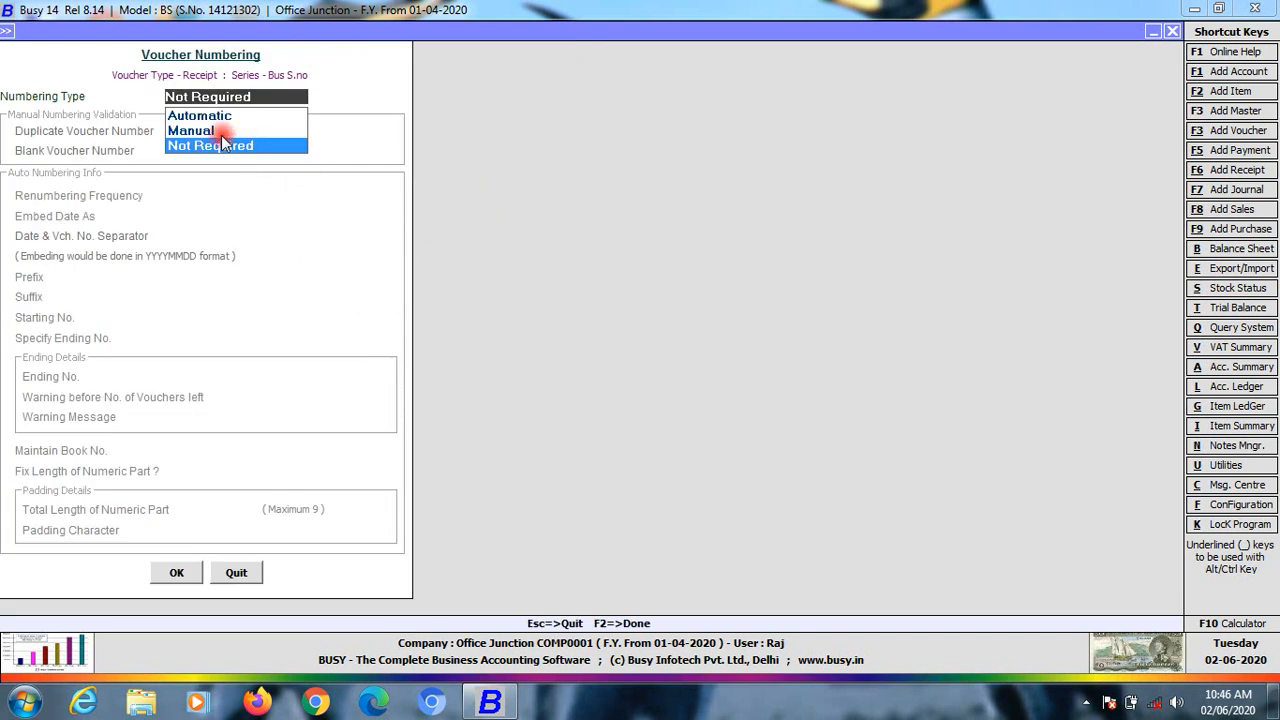
click(207, 116)
click(282, 230)
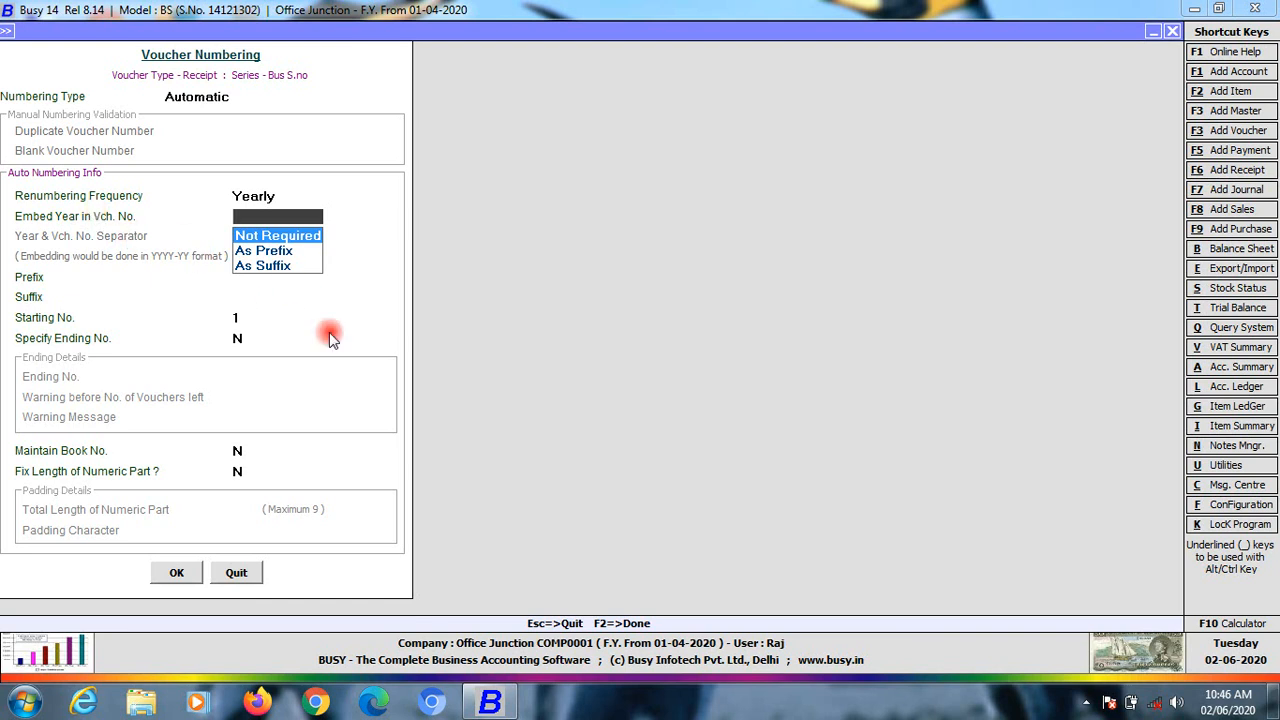
click(280, 237)
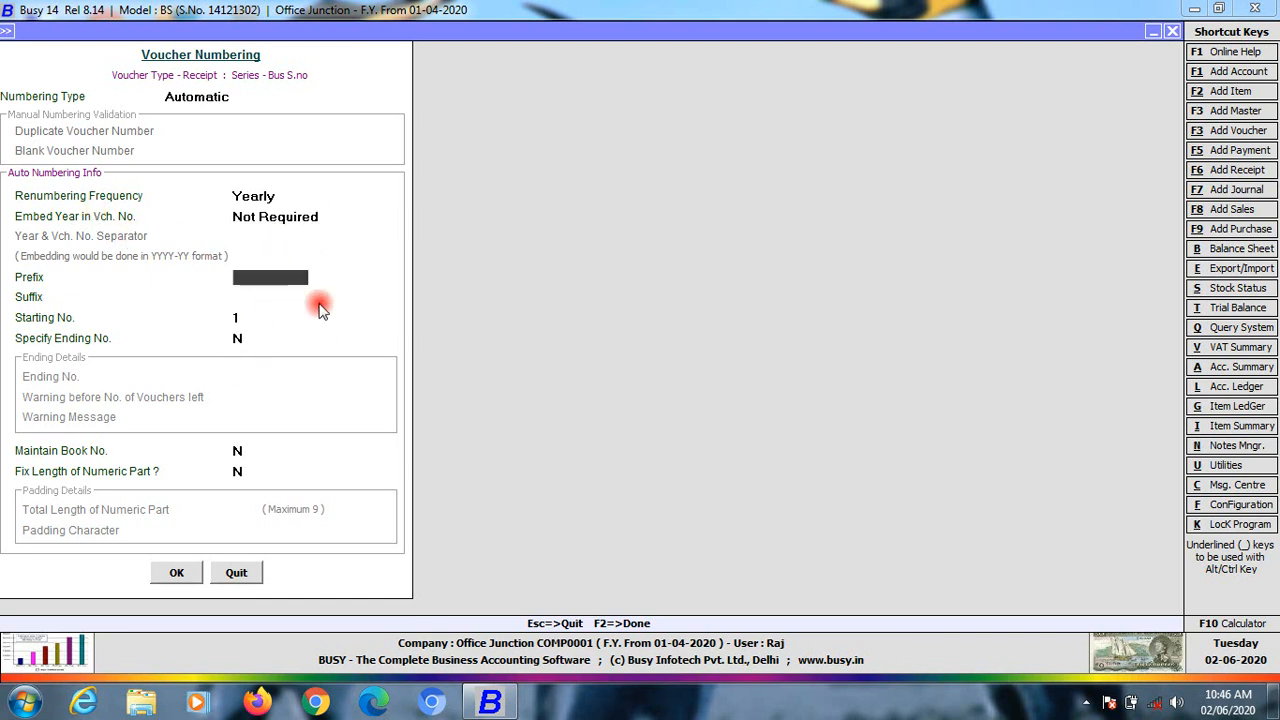
key(Return)
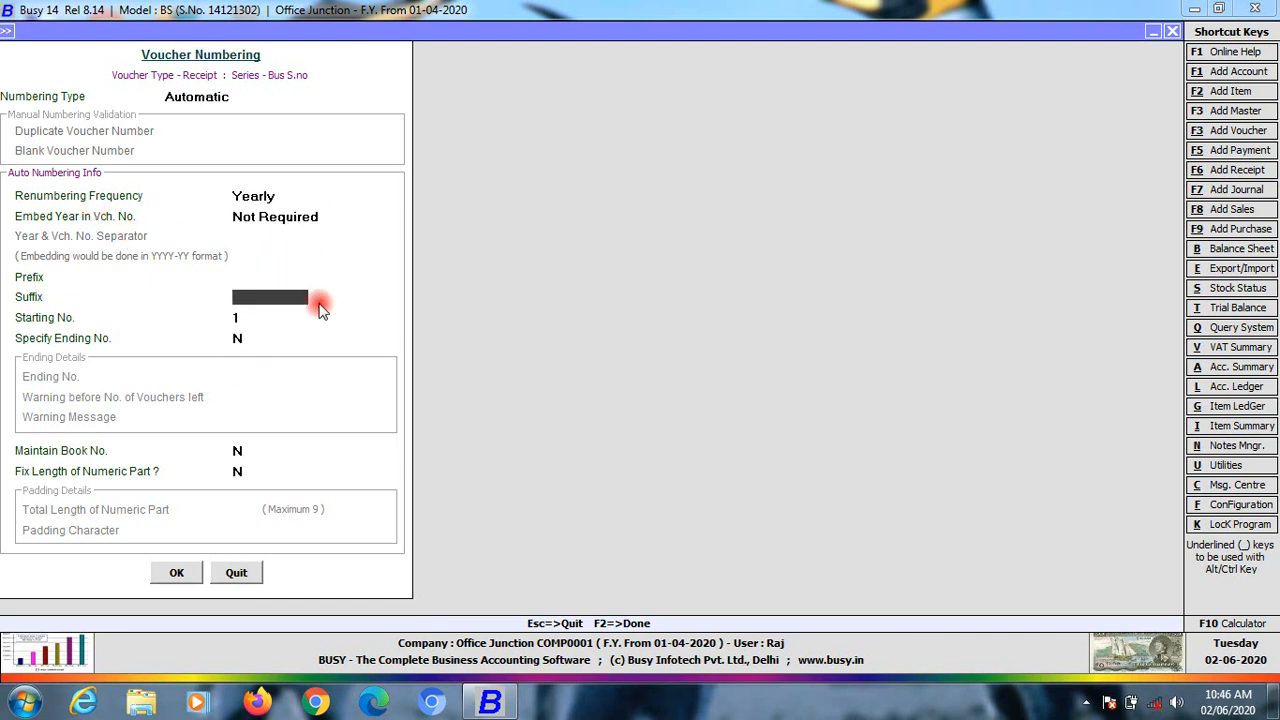
key(Return)
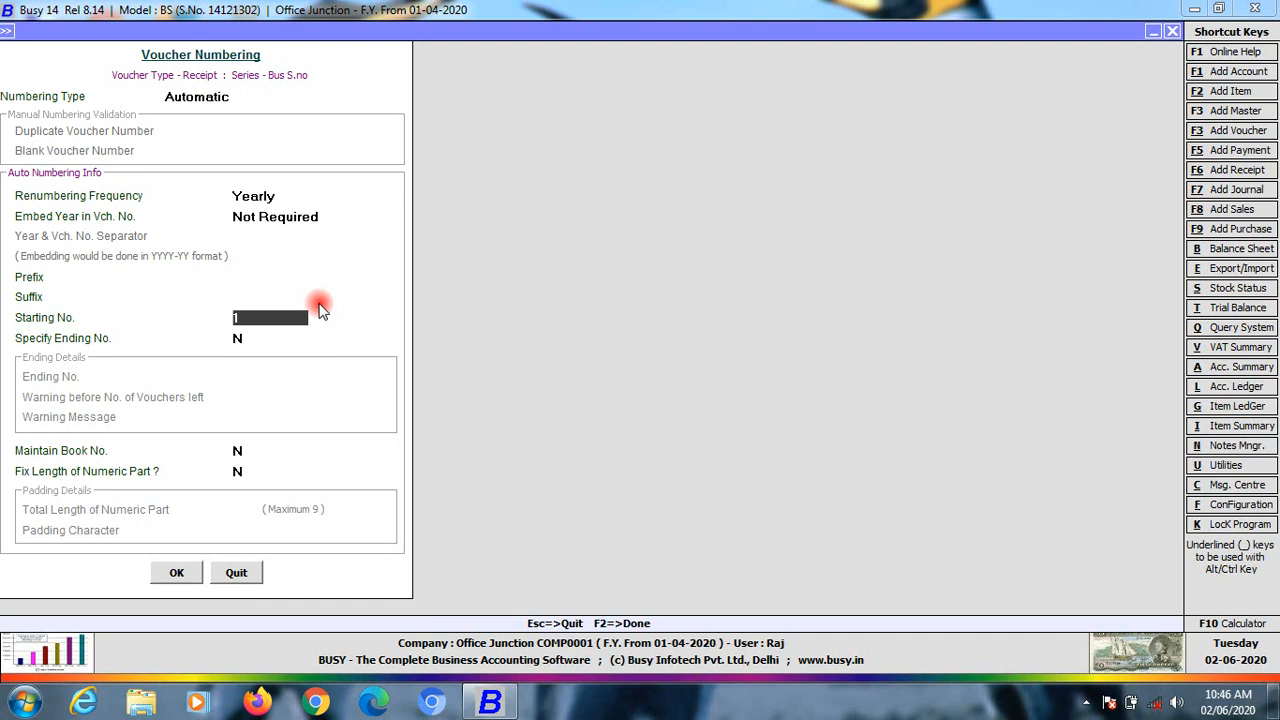
text(7001)
key(Return)
key(Return)
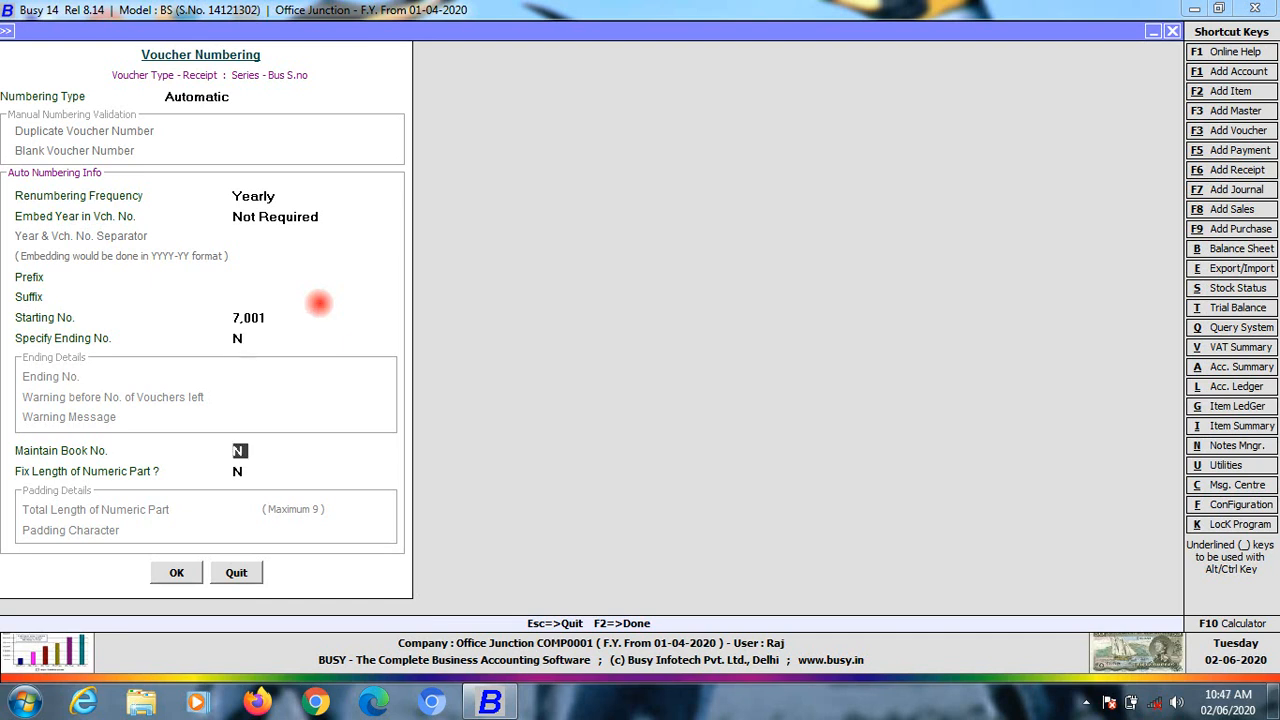
key(Return)
key(Return)
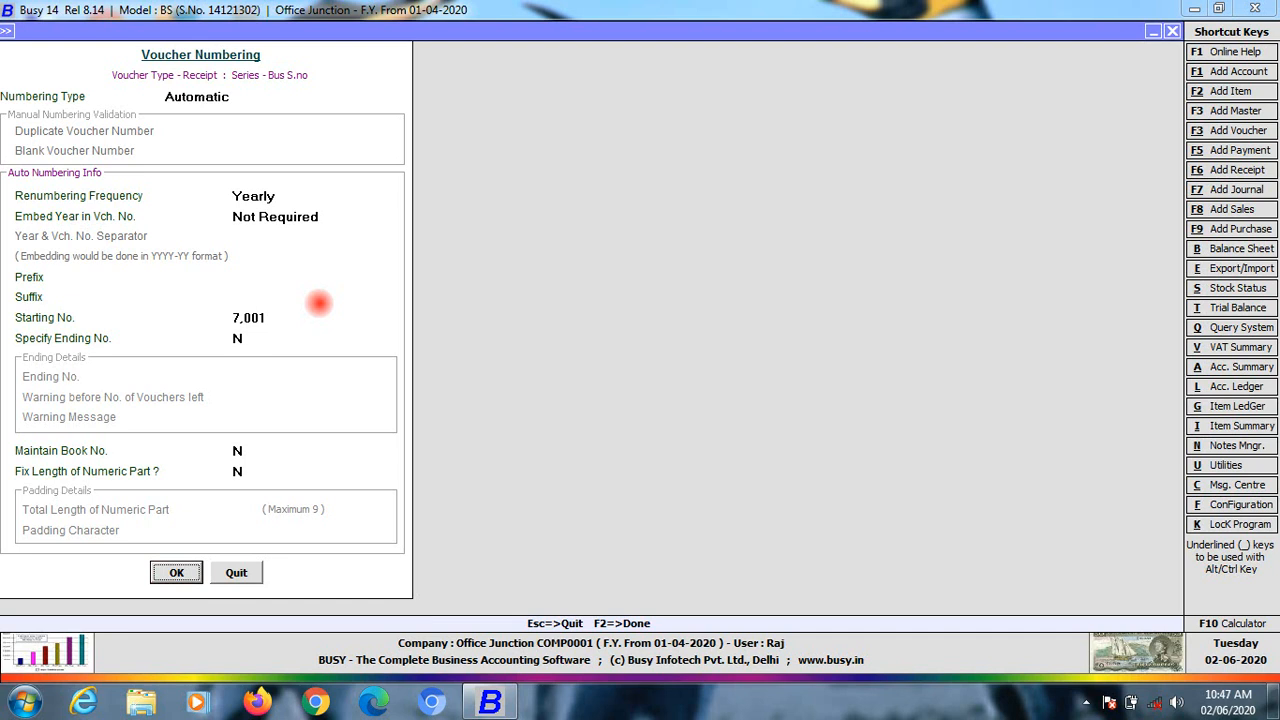
key(Return)
key(Return)
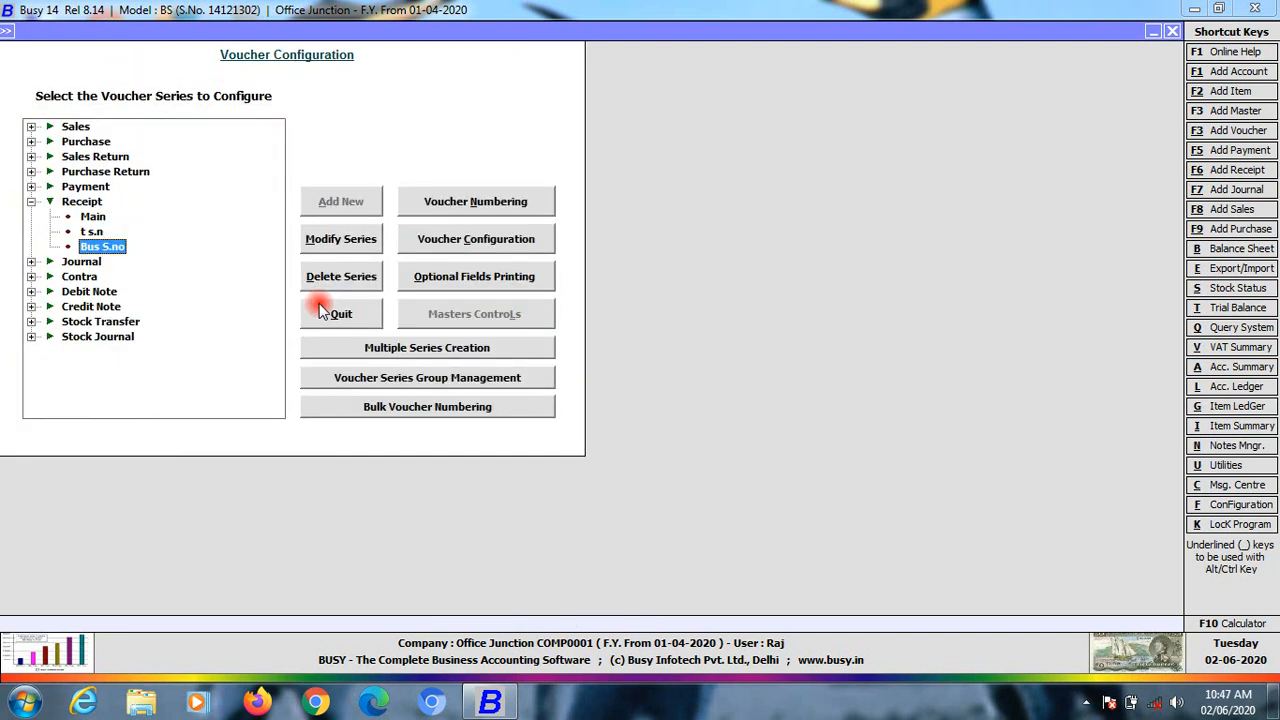
Start a new receipt voucher in the Bus S.no series dated 02-07-2020
click(337, 313)
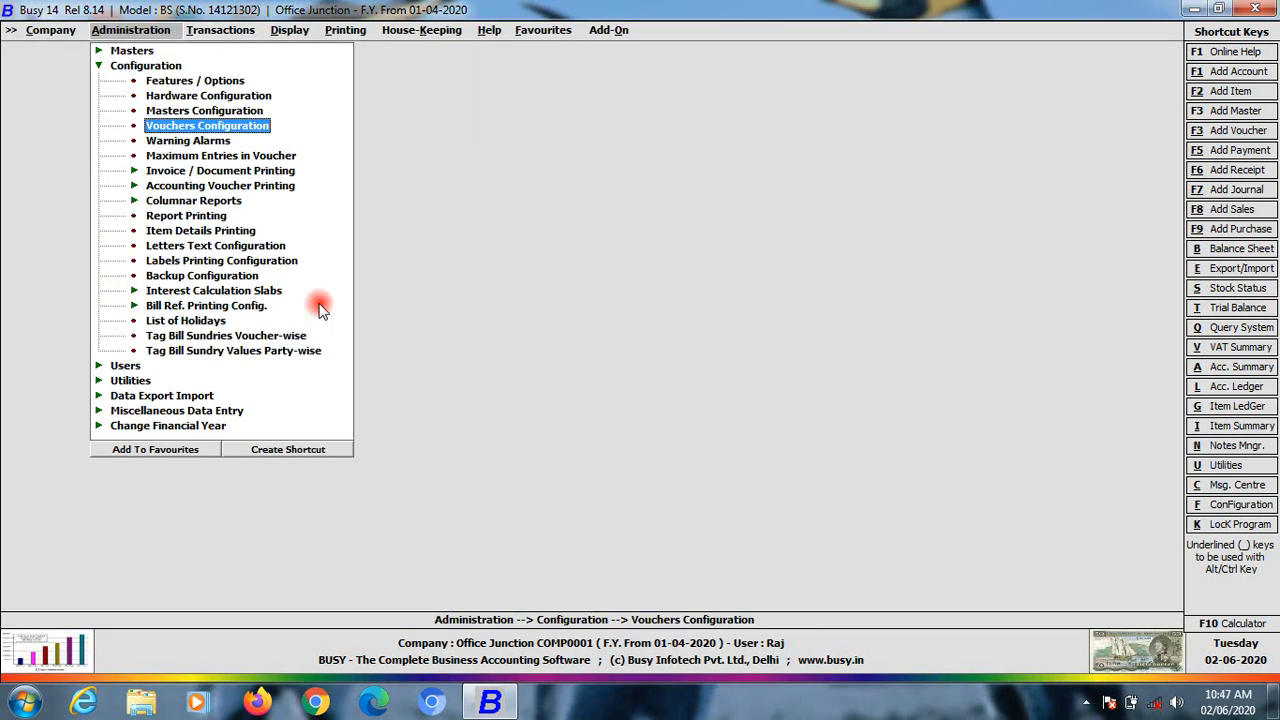
click(222, 34)
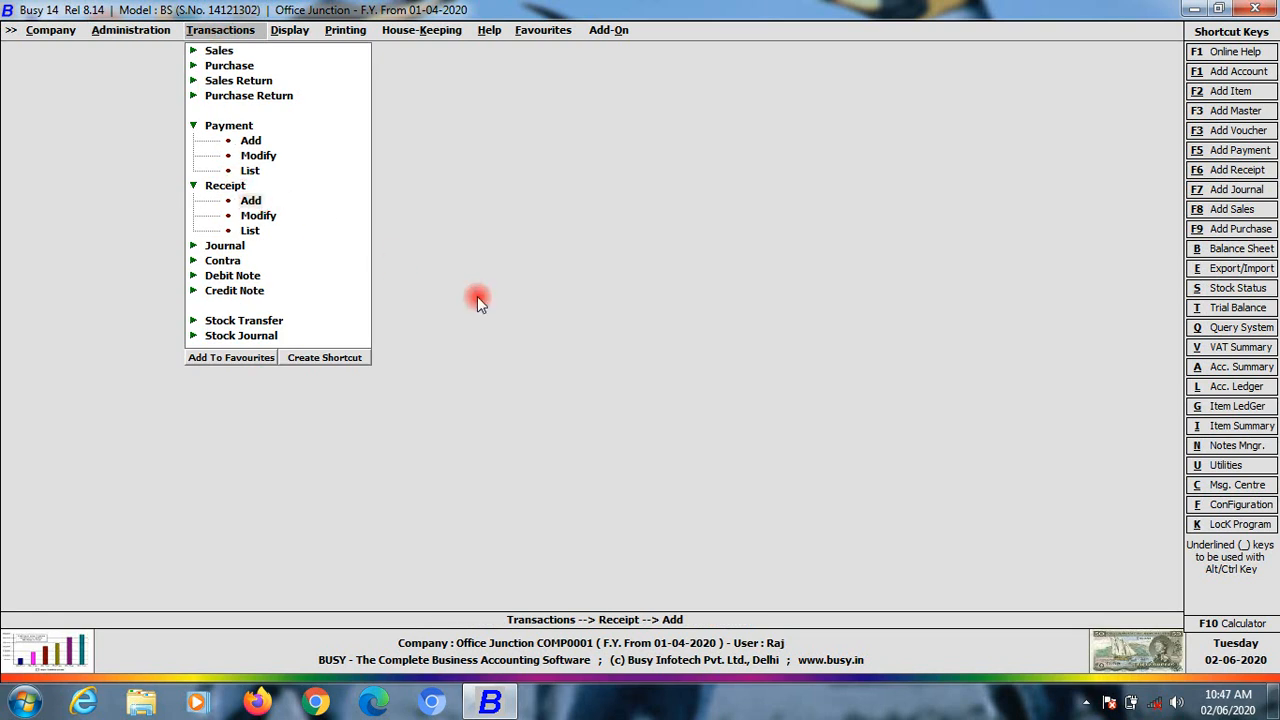
key(Return)
text(b)
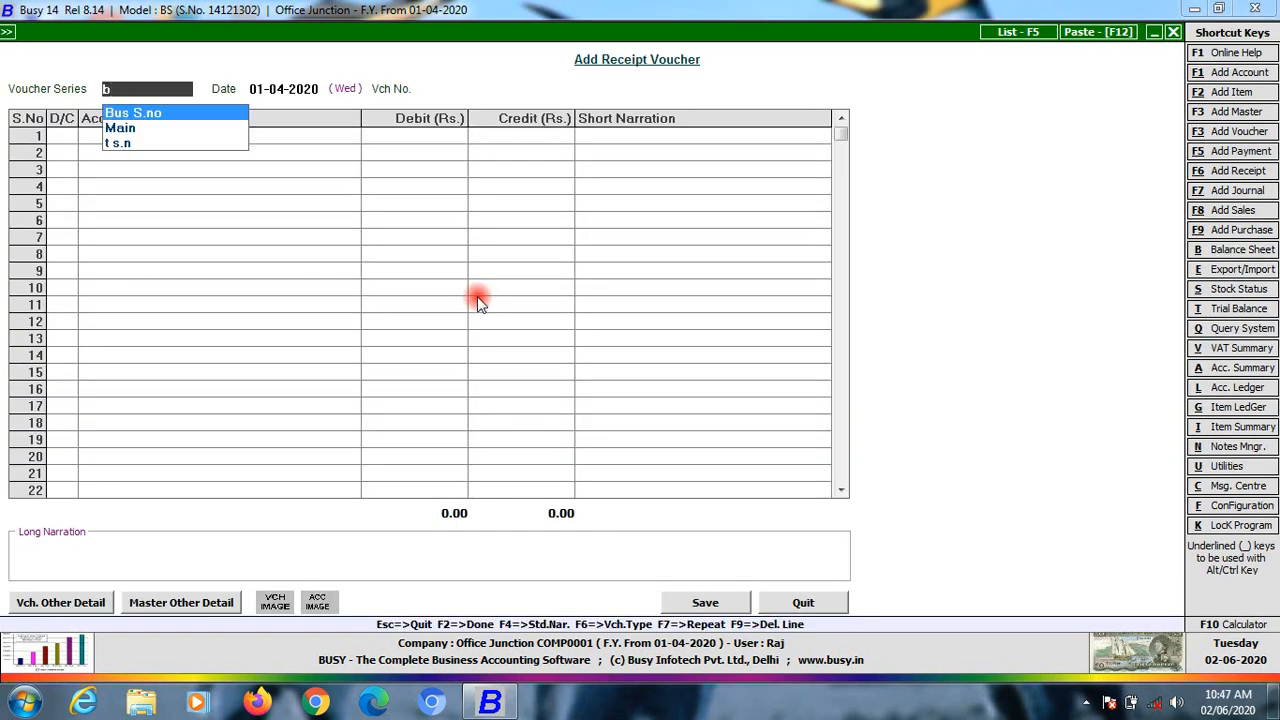
key(Return)
key(Return)
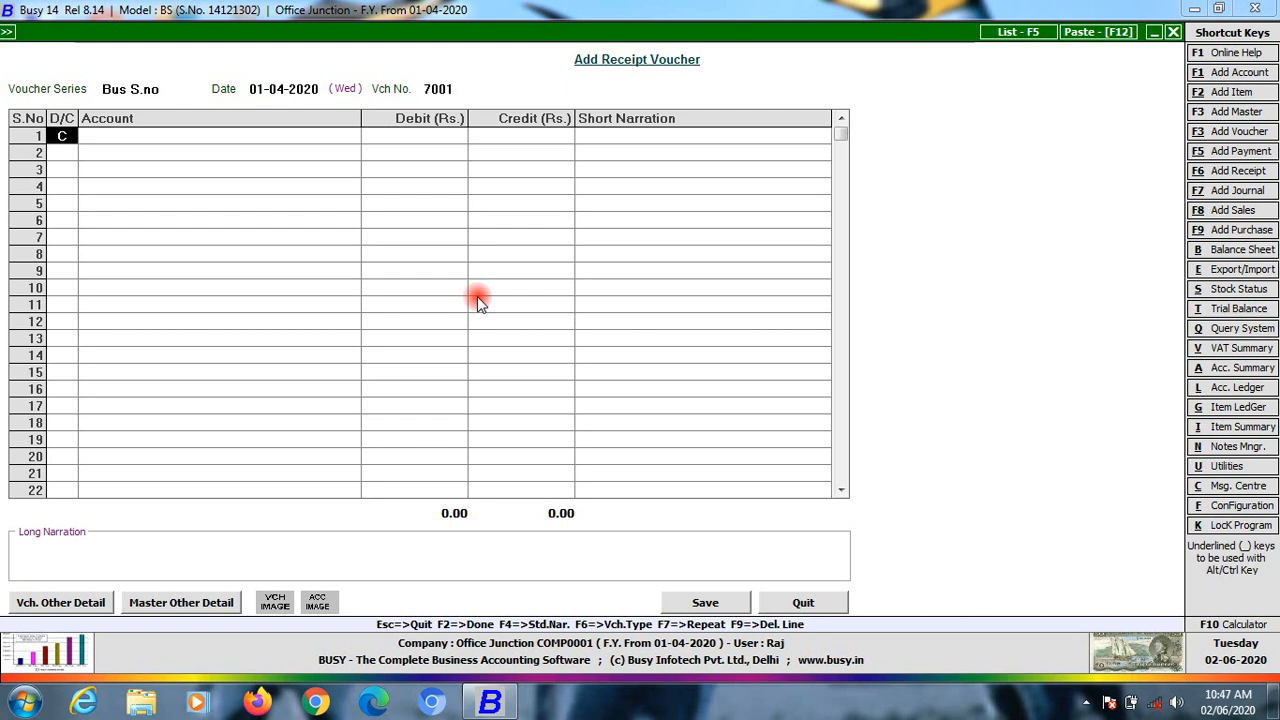
key(Return)
key(Up)
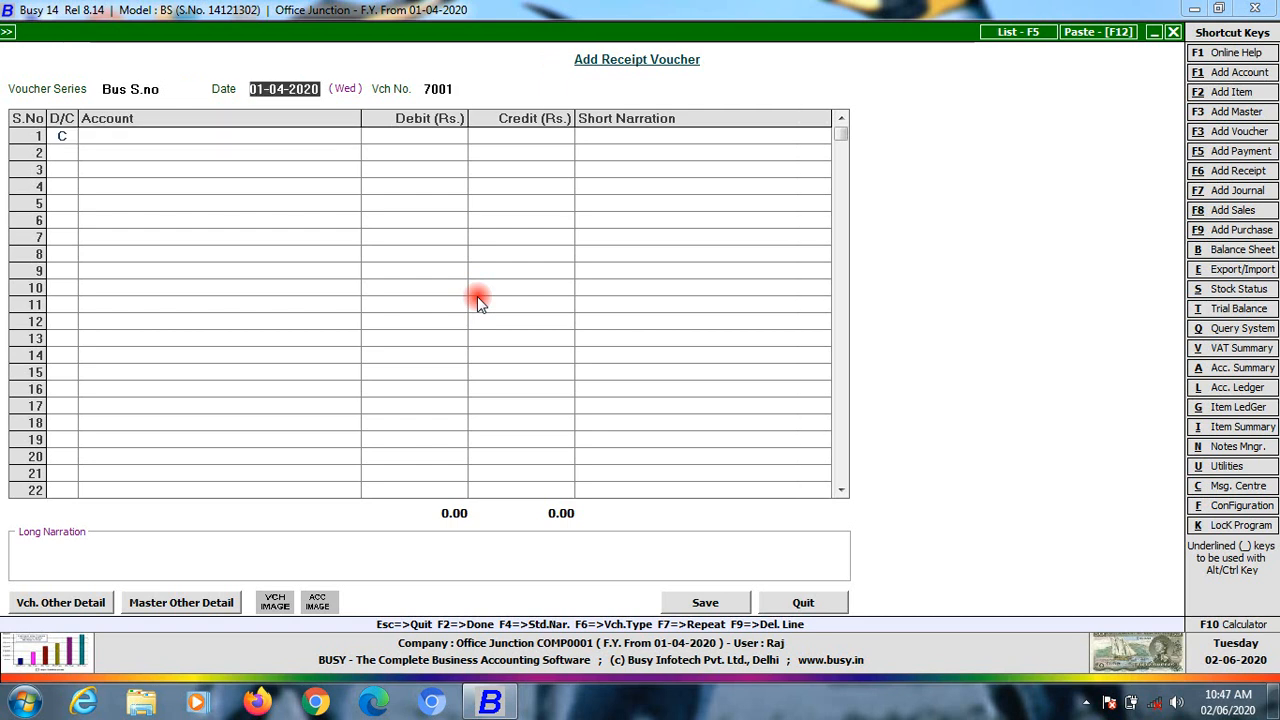
text(12)
text(-7)
key(Return)
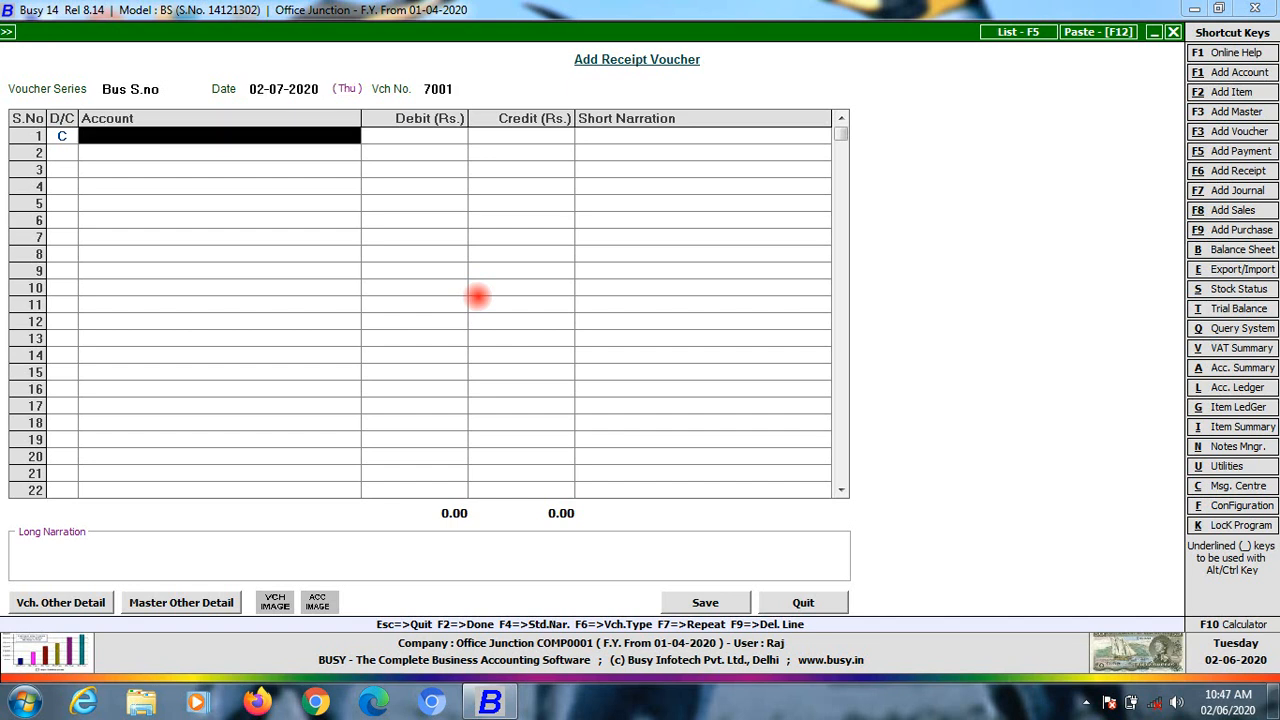
Credit Bus Rent 5,000, debit Cash the balancing 5,000, and save the receipt
text(bus)
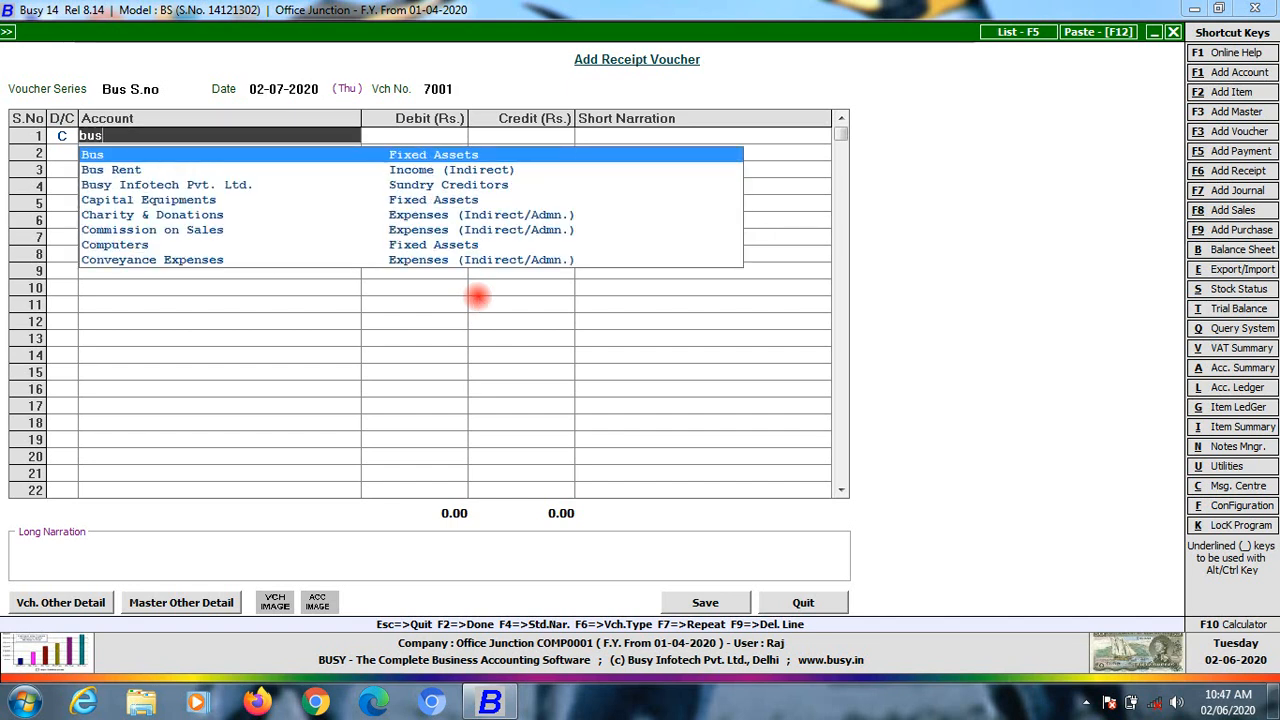
key(Down)
key(Return)
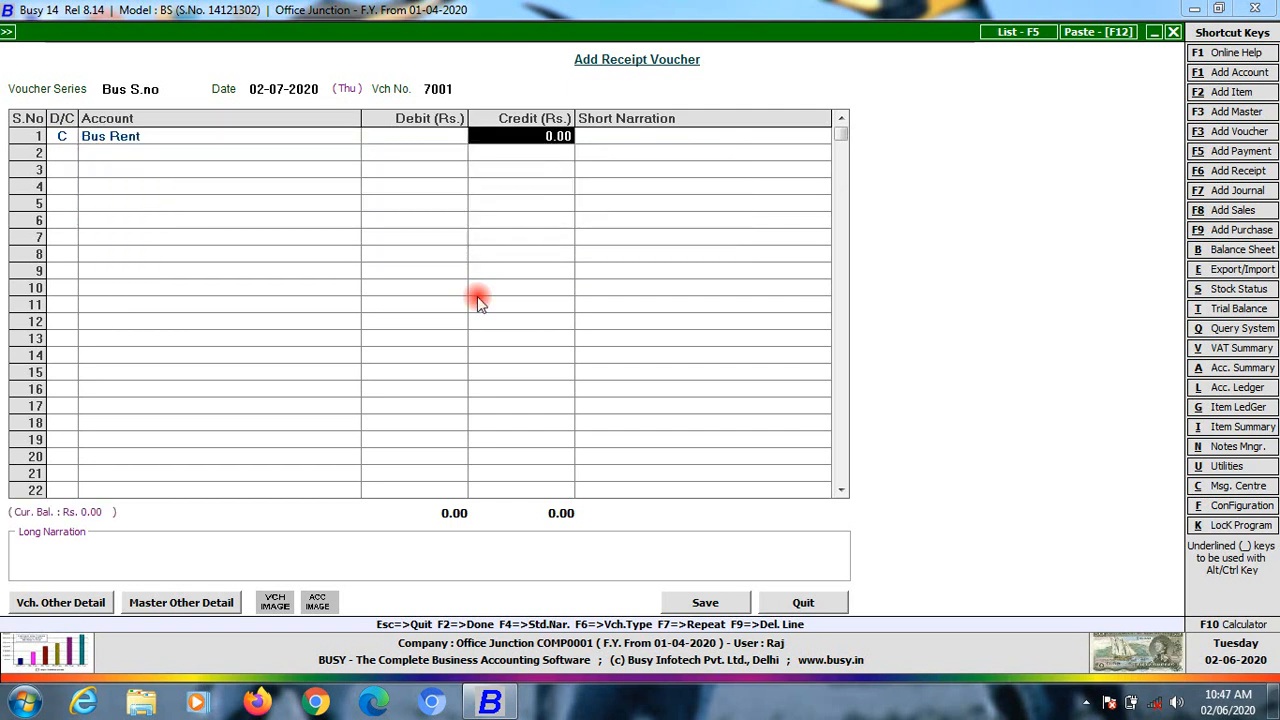
text(5,000)
key(Return)
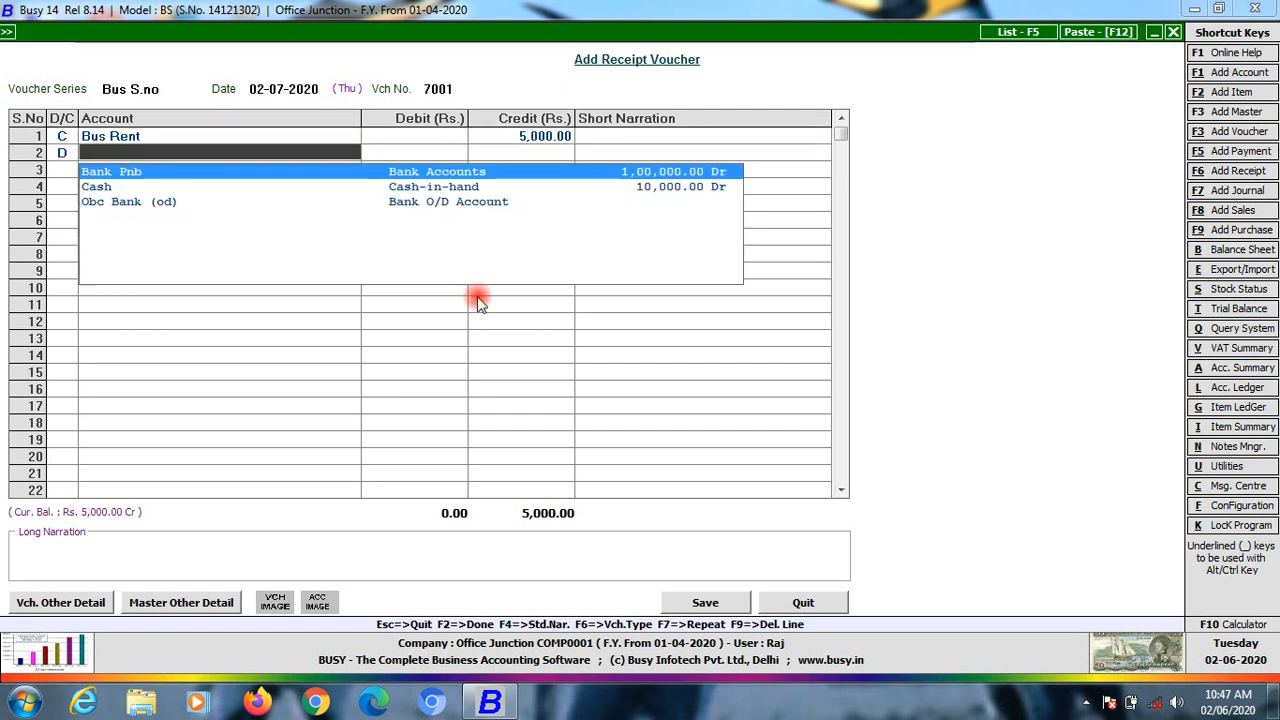
key(Down)
key(Return)
key(Return)
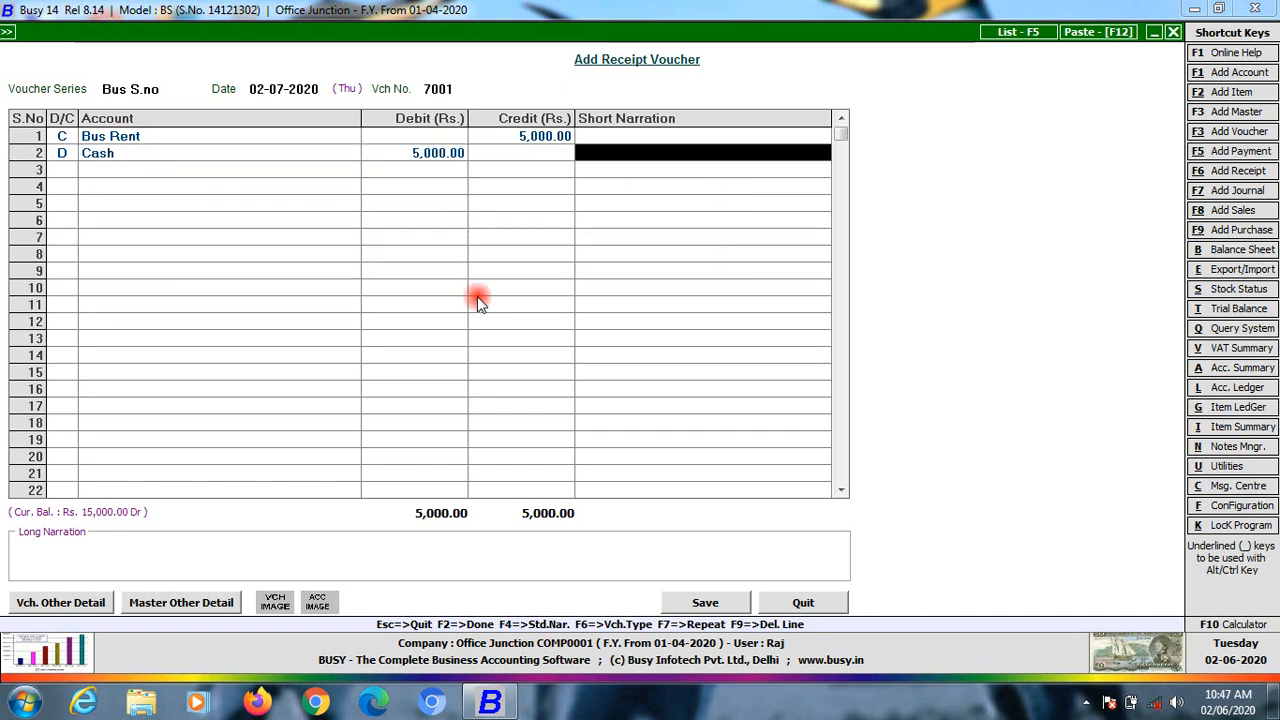
key(Return)
key(Return)
key(Return)
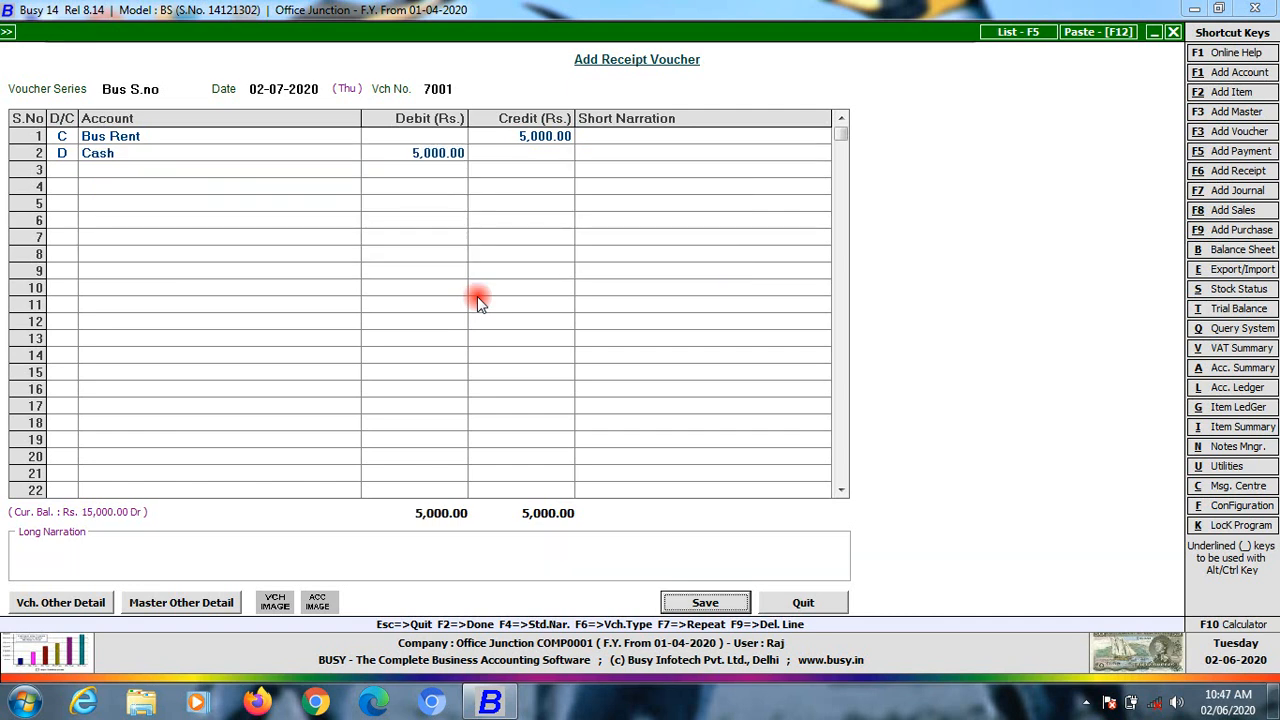
key(Return)
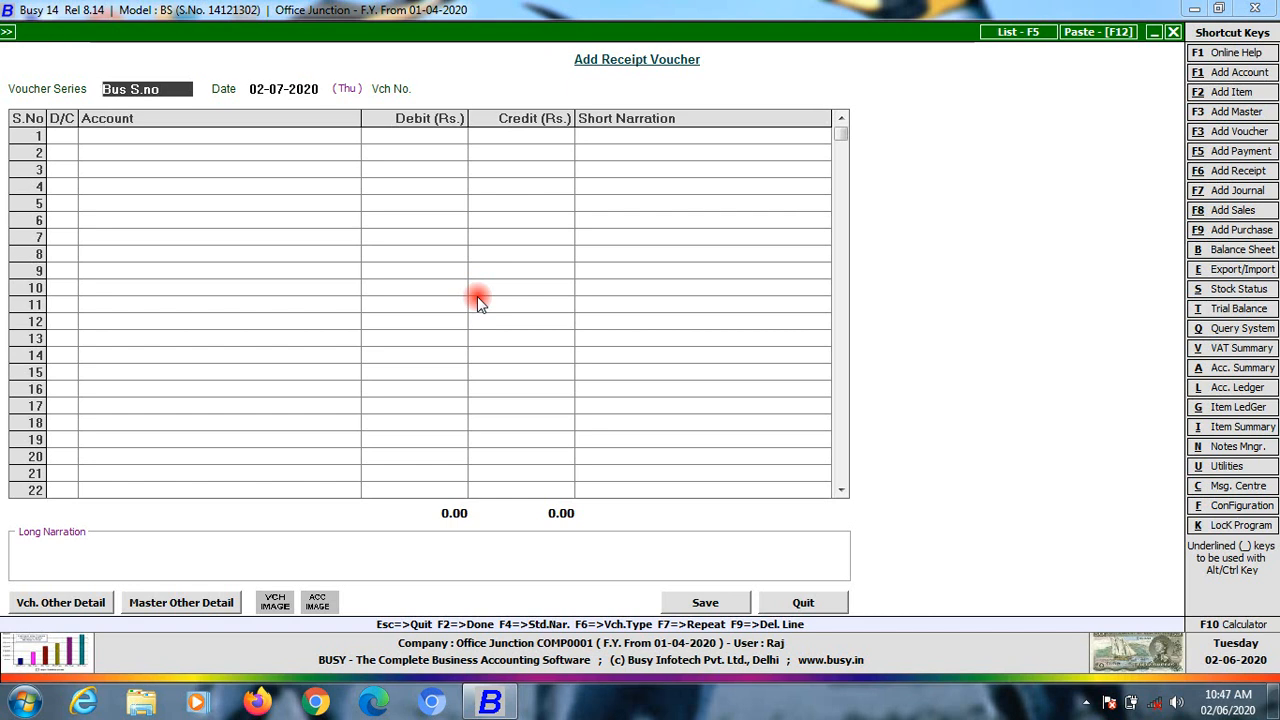
Start a Main-series payment voucher dated 10-07-2020 debiting Game Exp 5,000
key(Escape)
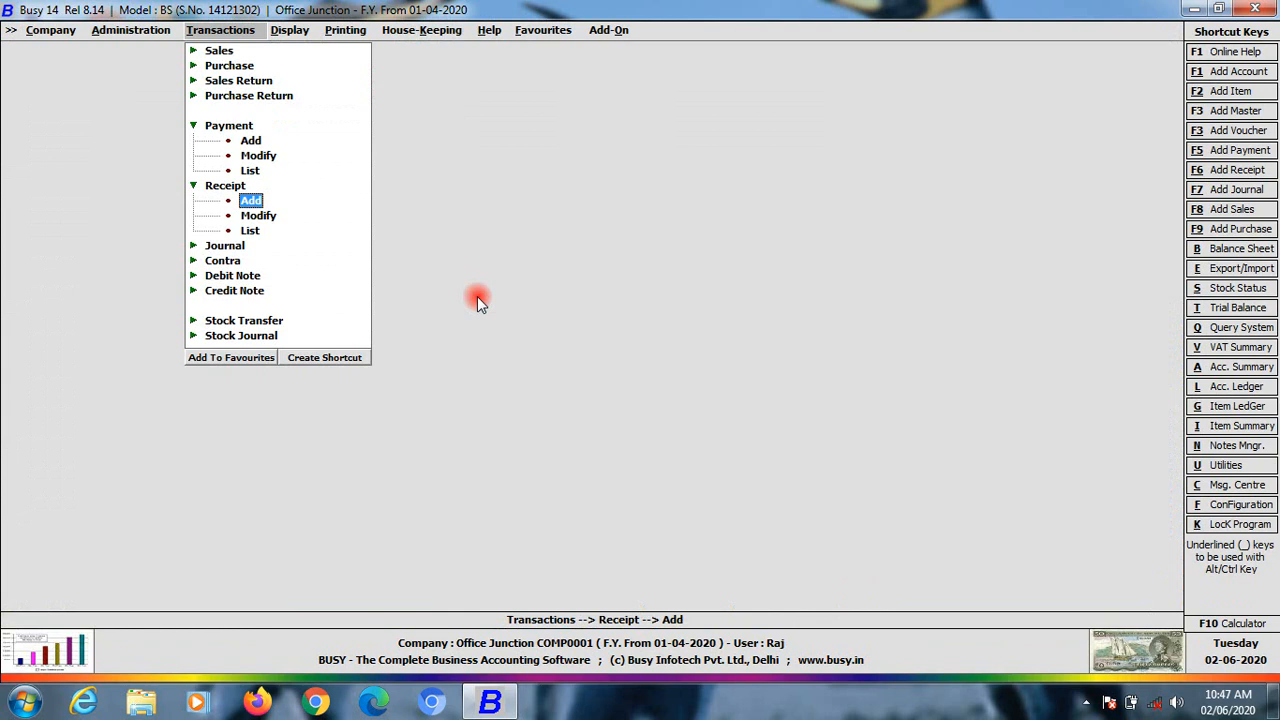
key(Up)
key(Up)
key(Up)
key(Up)
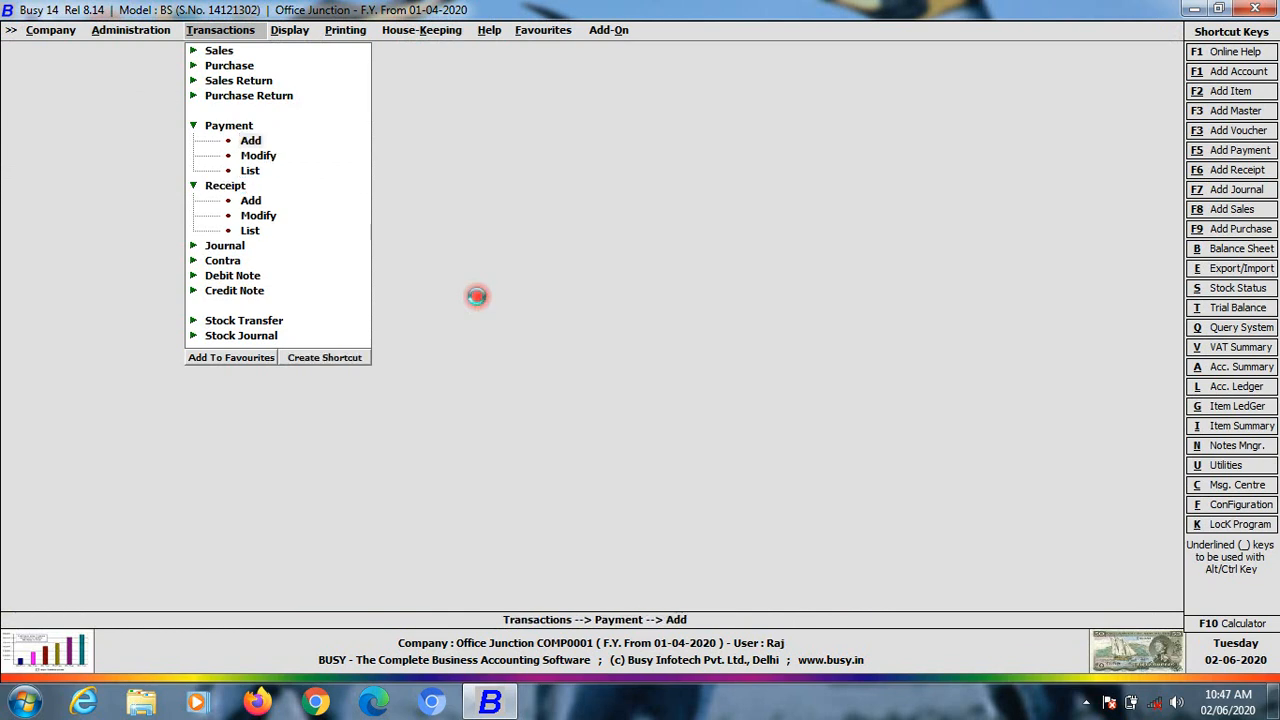
key(Return)
key(Return)
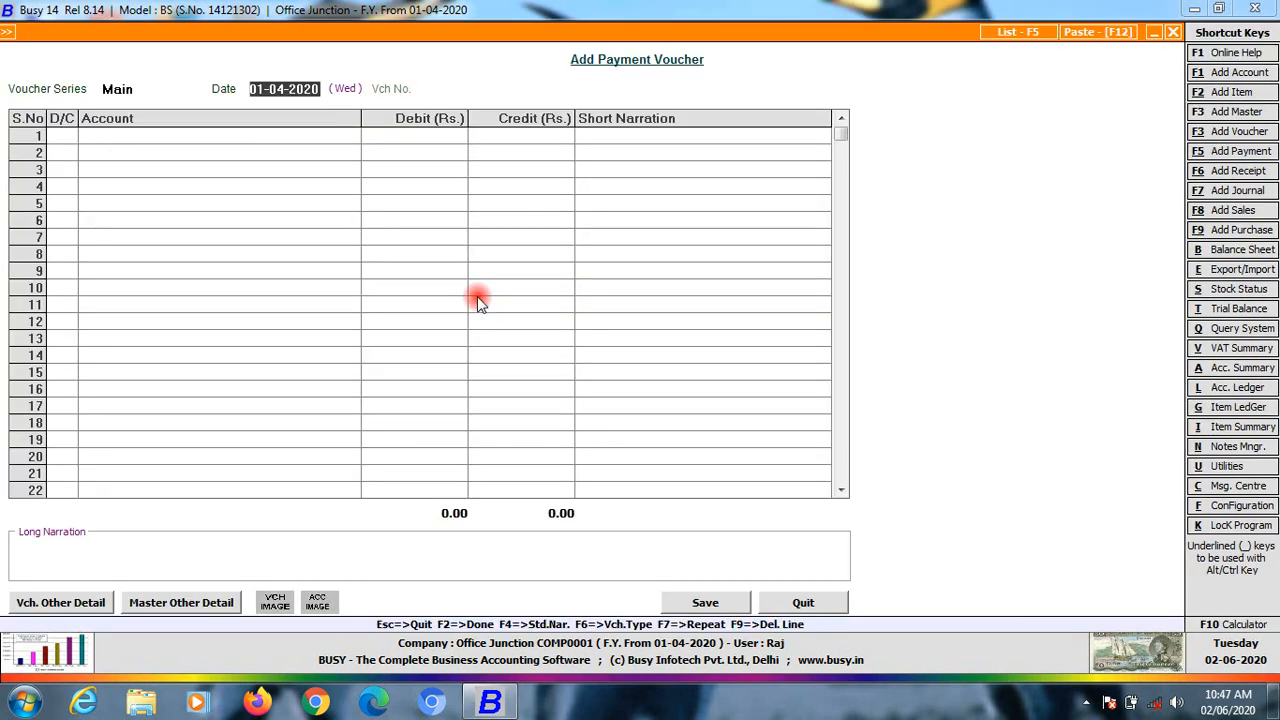
text(10-7)
key(Return)
key(Return)
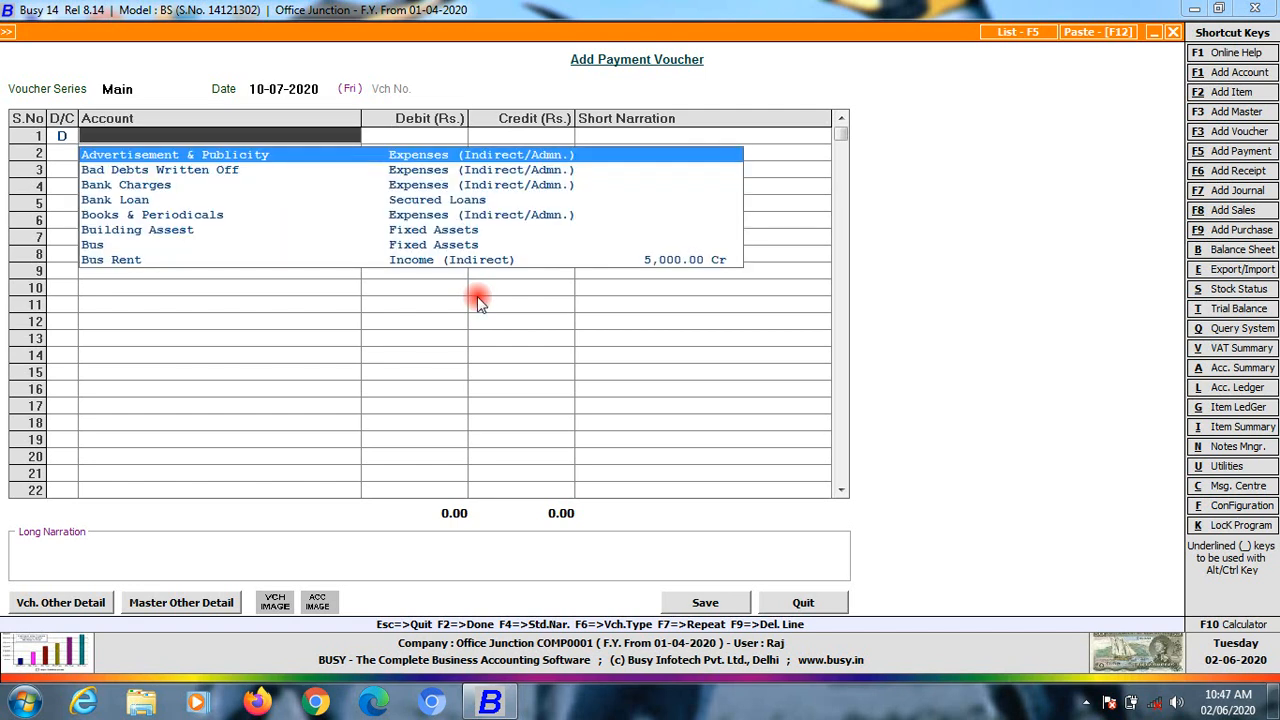
text(gam)
key(Return)
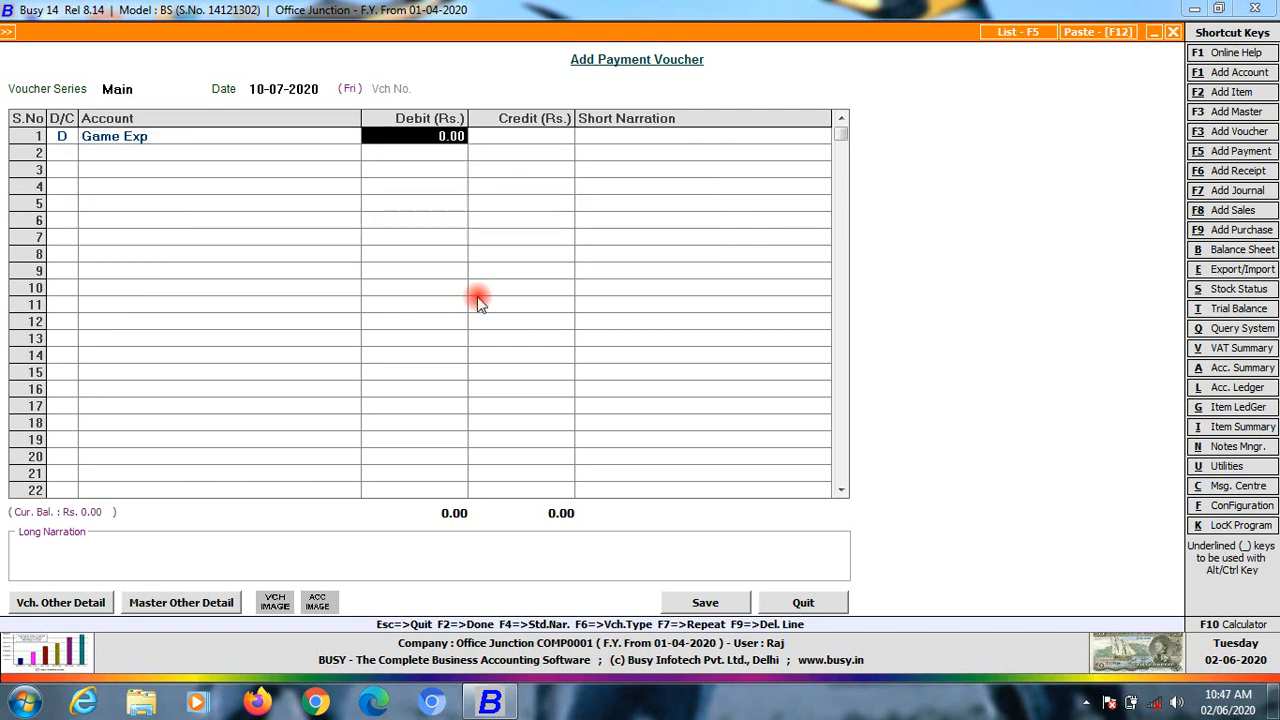
text(5,000)
key(Return)
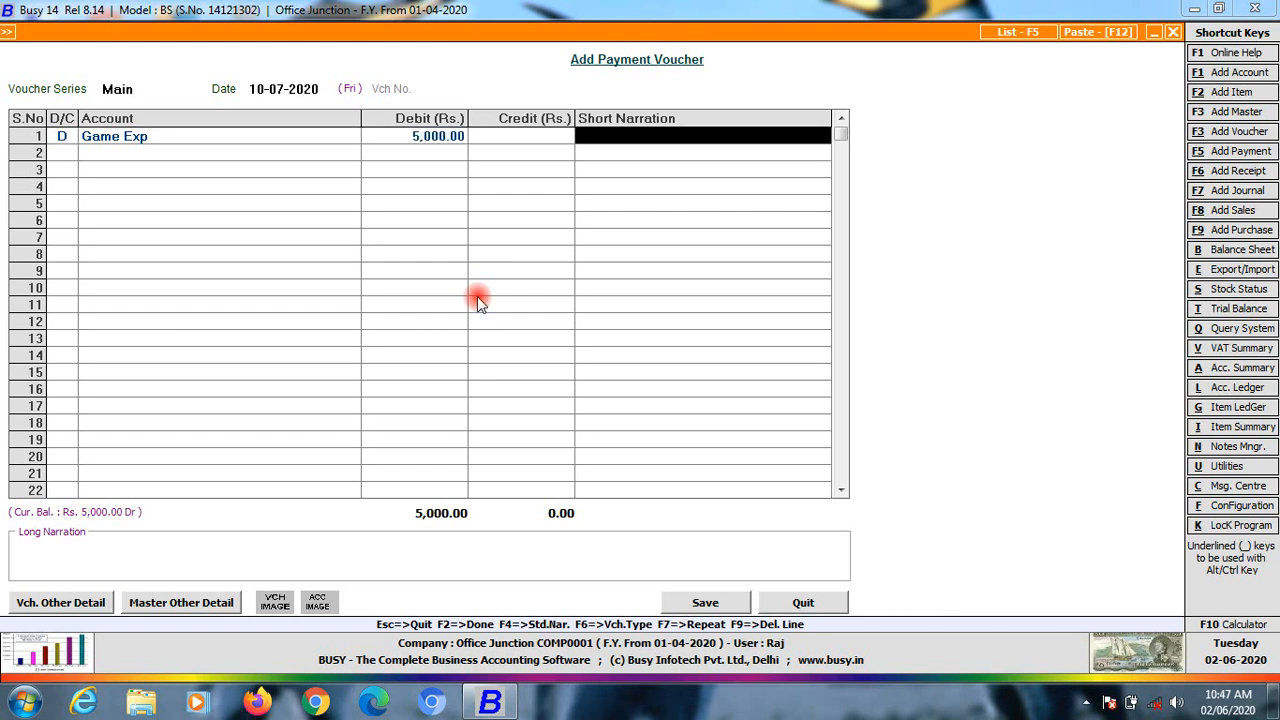
Credit Cash, add the short narration 'spords words', and save the Game Exp payment
key(Return)
key(Return)
key(Down)
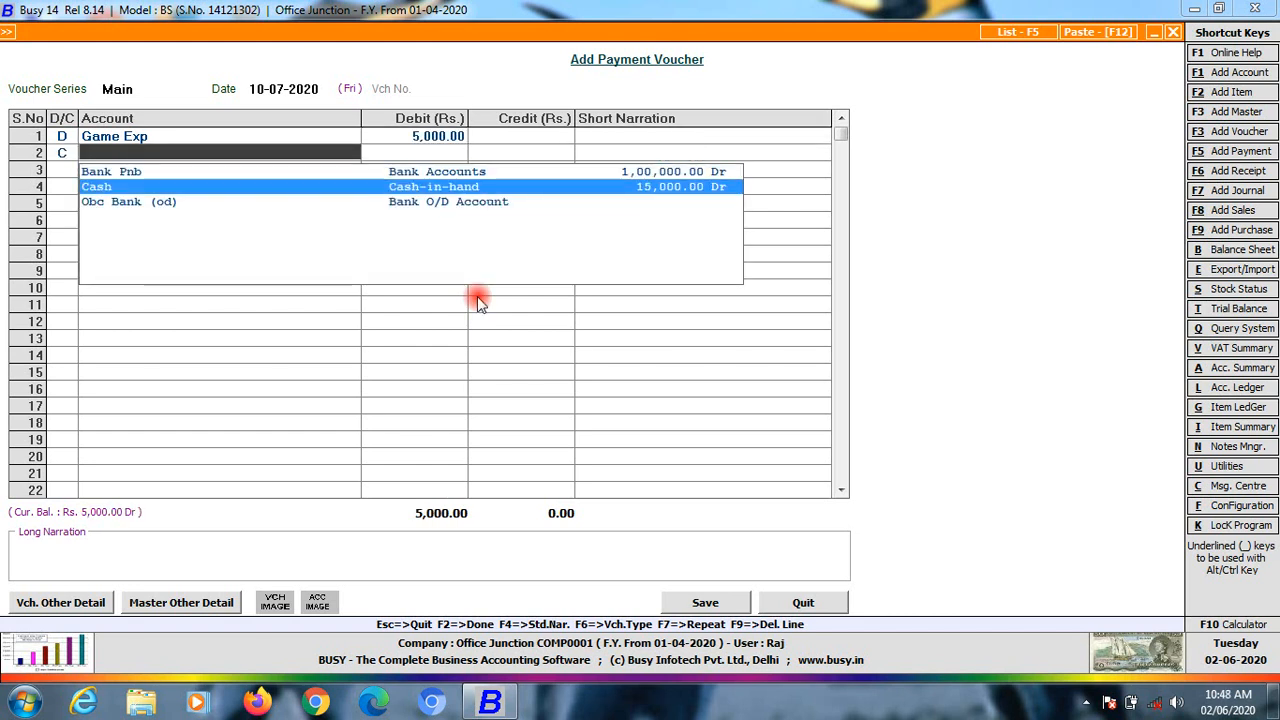
key(Return)
key(Return)
key(Return)
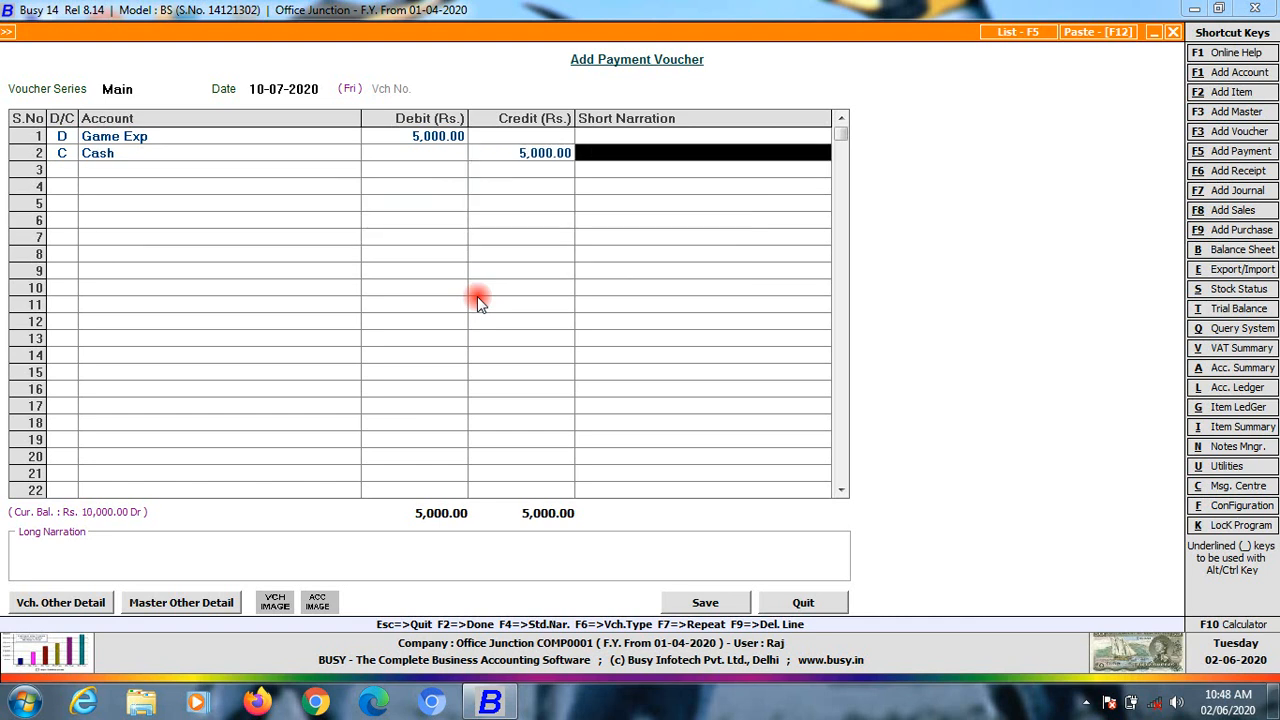
key(Return)
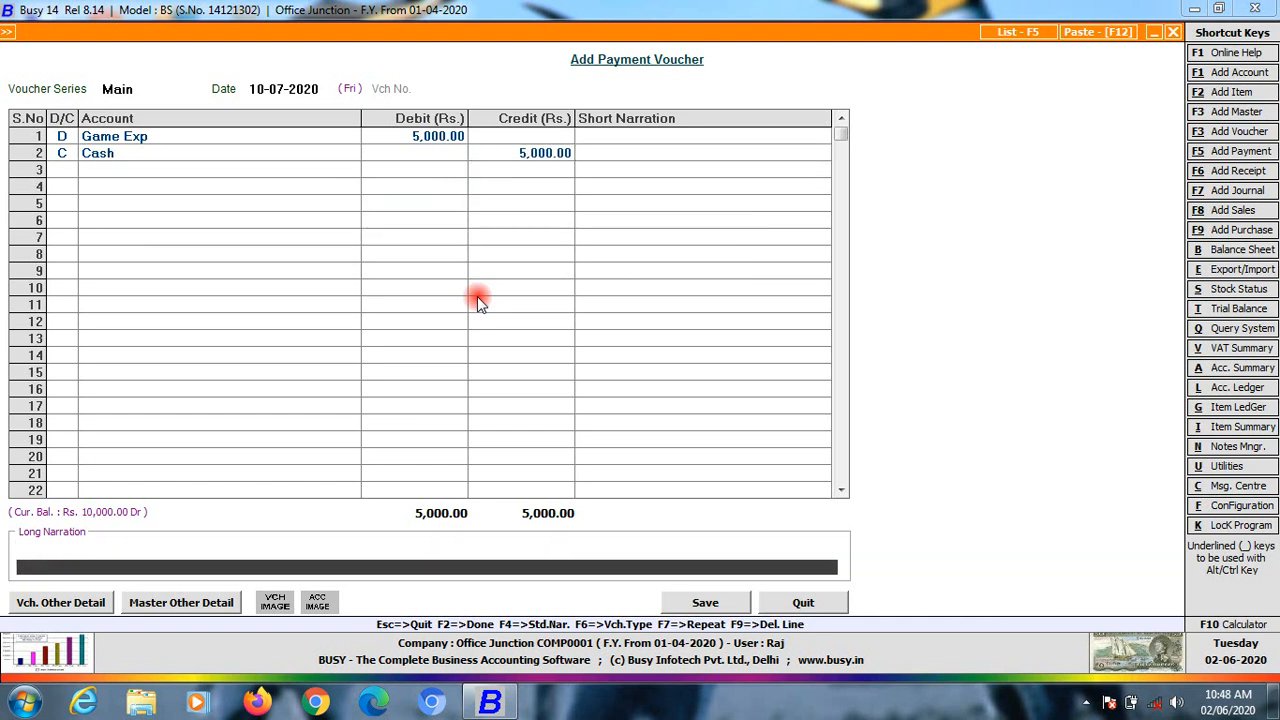
key(Return)
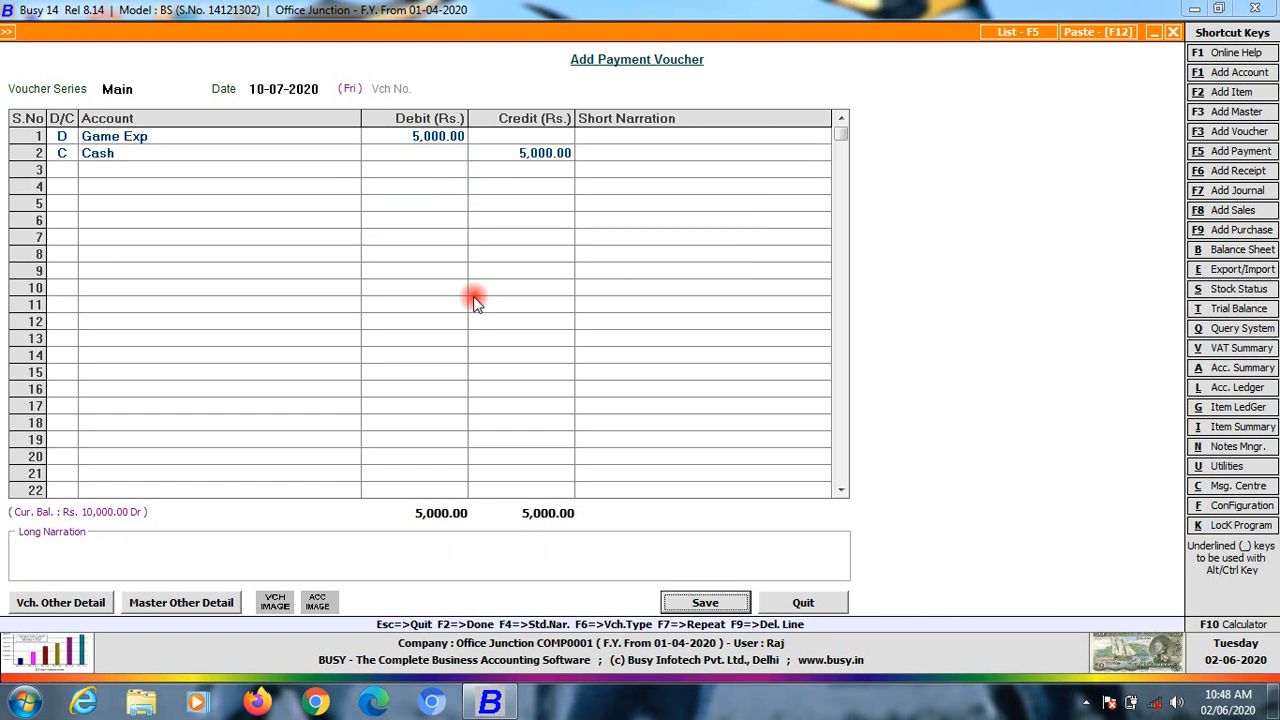
click(624, 140)
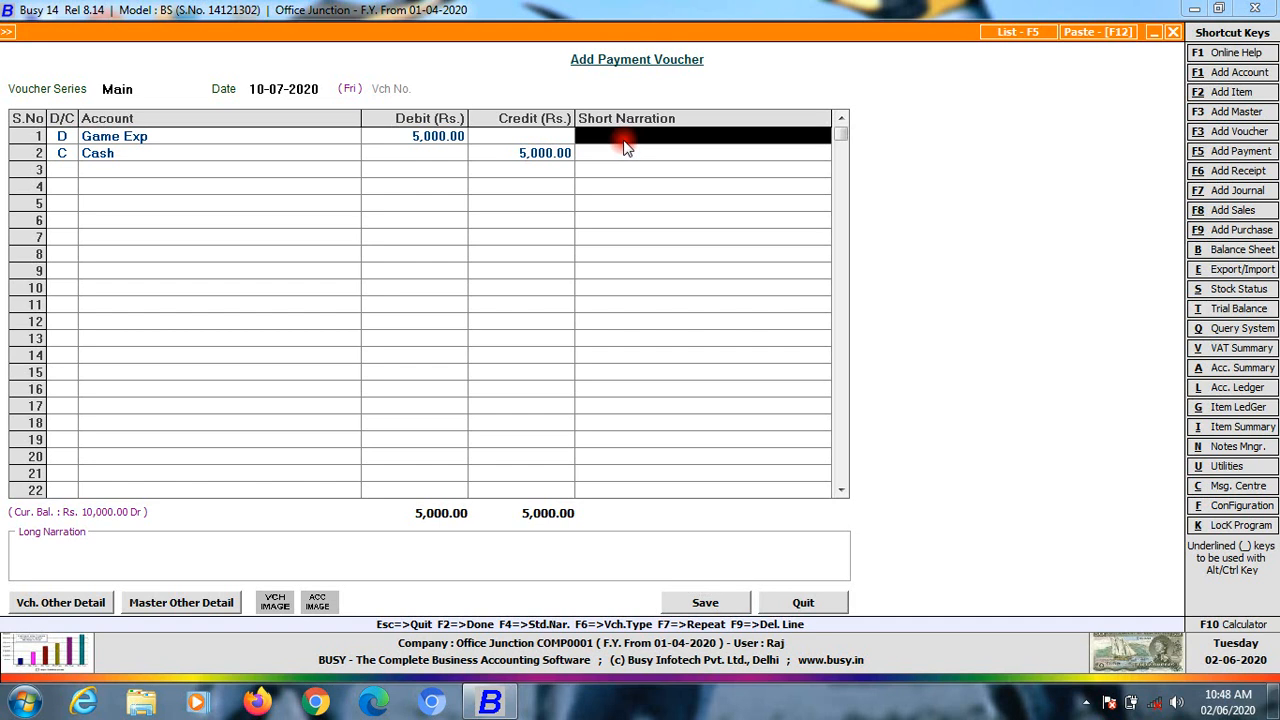
text(spords)
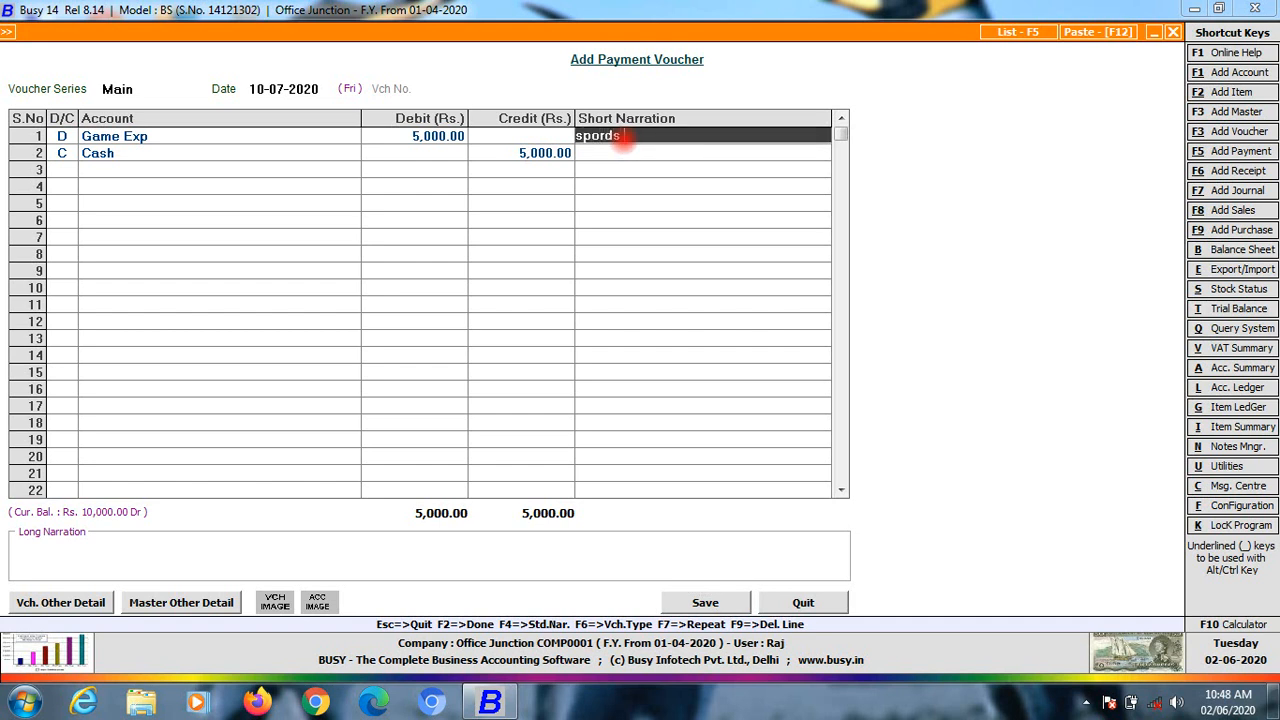
text( words)
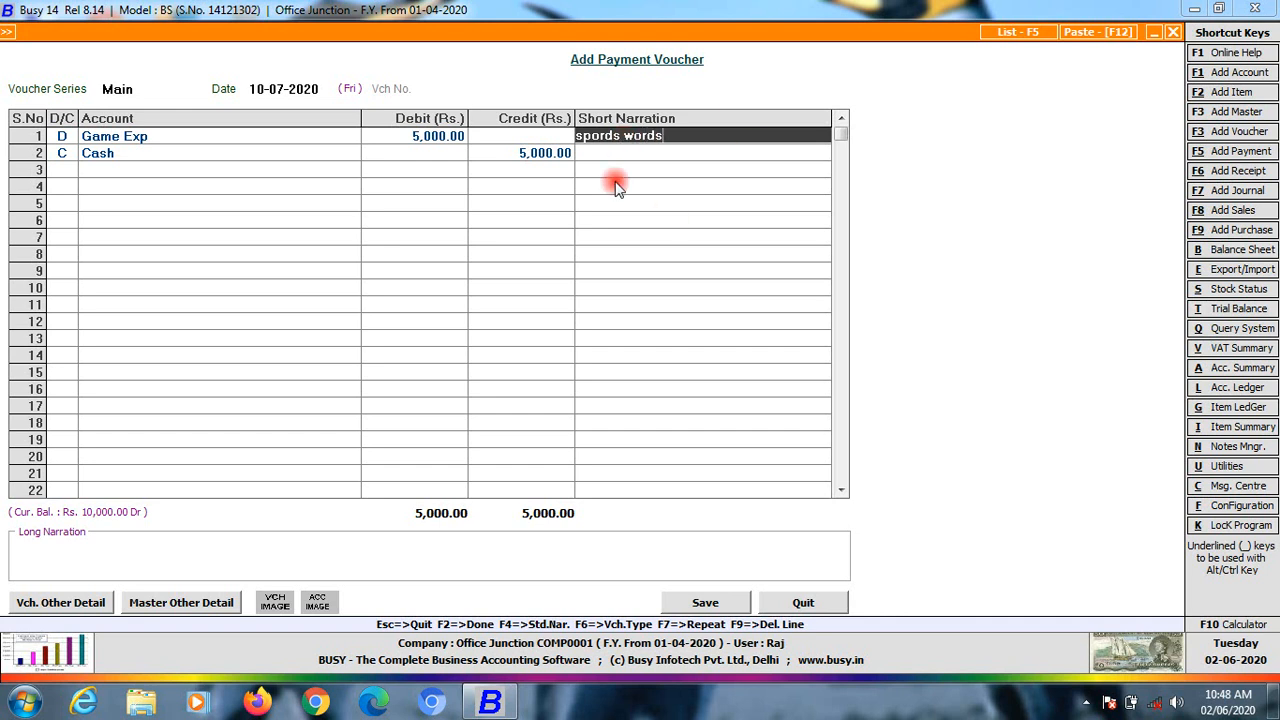
click(685, 603)
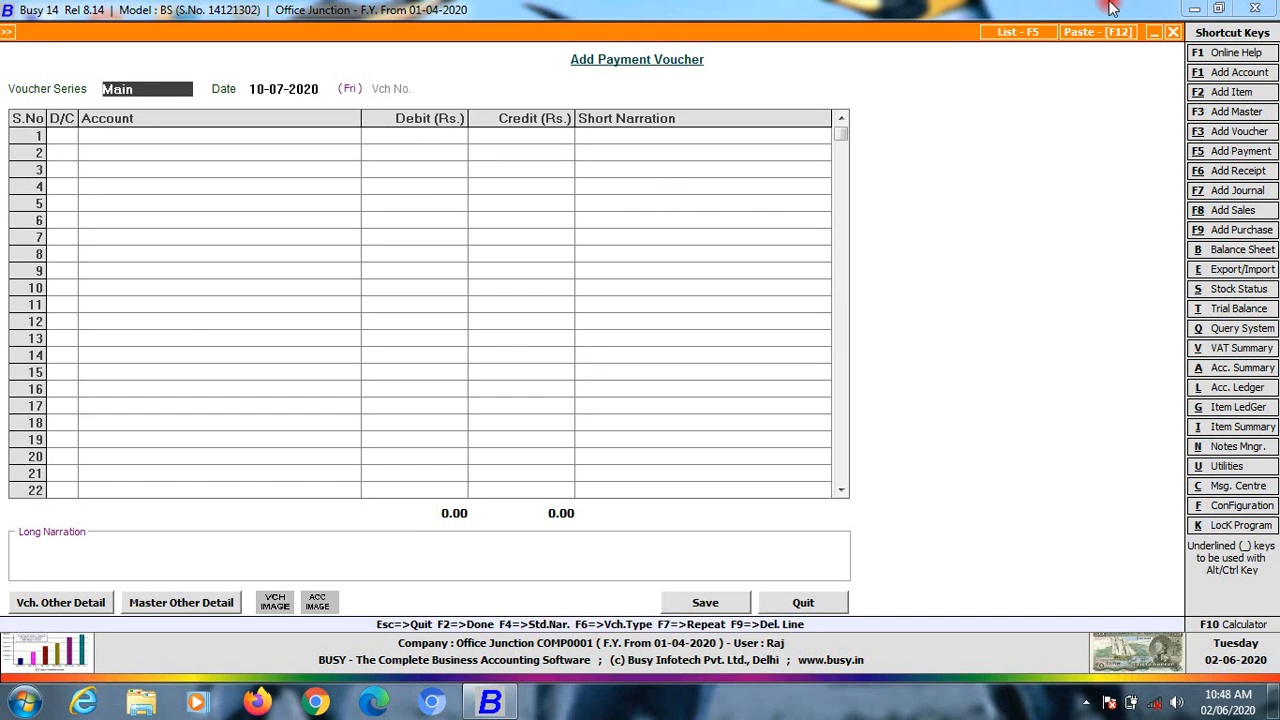
In the next payment voucher, debit Water & Electricity Expenses 8,000 and credit Cash
key(Return)
key(Return)
key(Return)
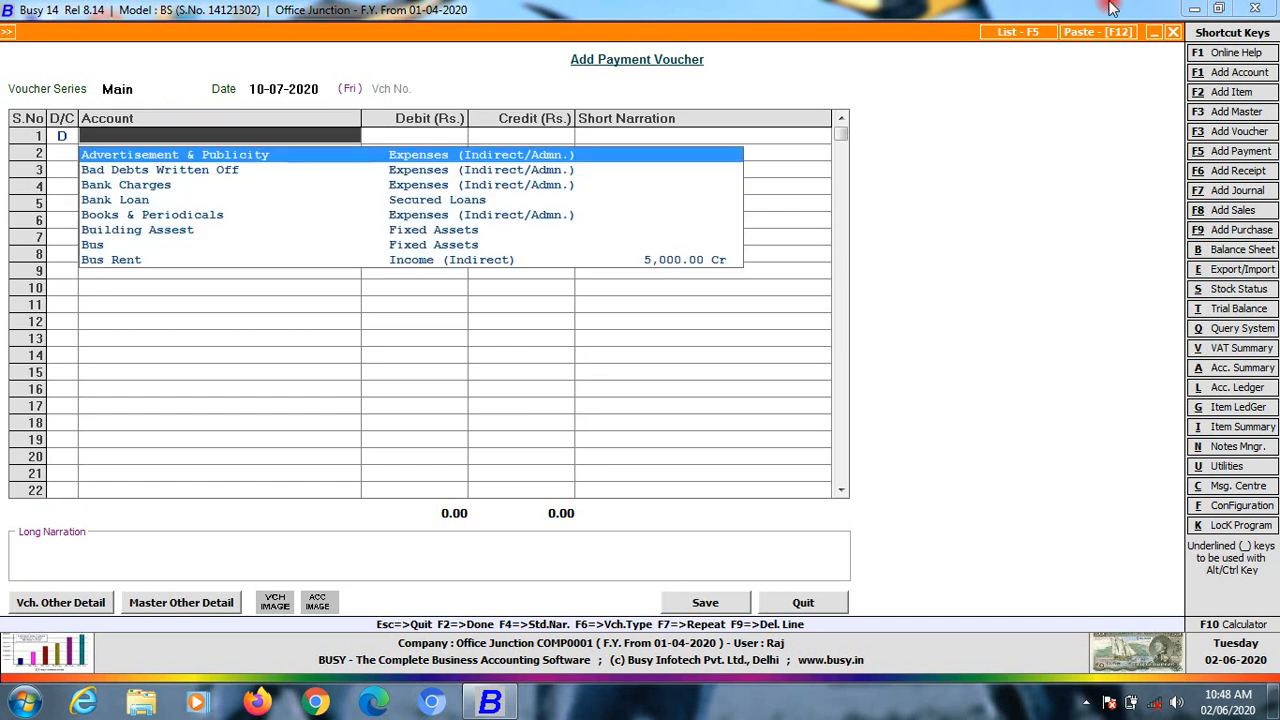
text(w)
key(Return)
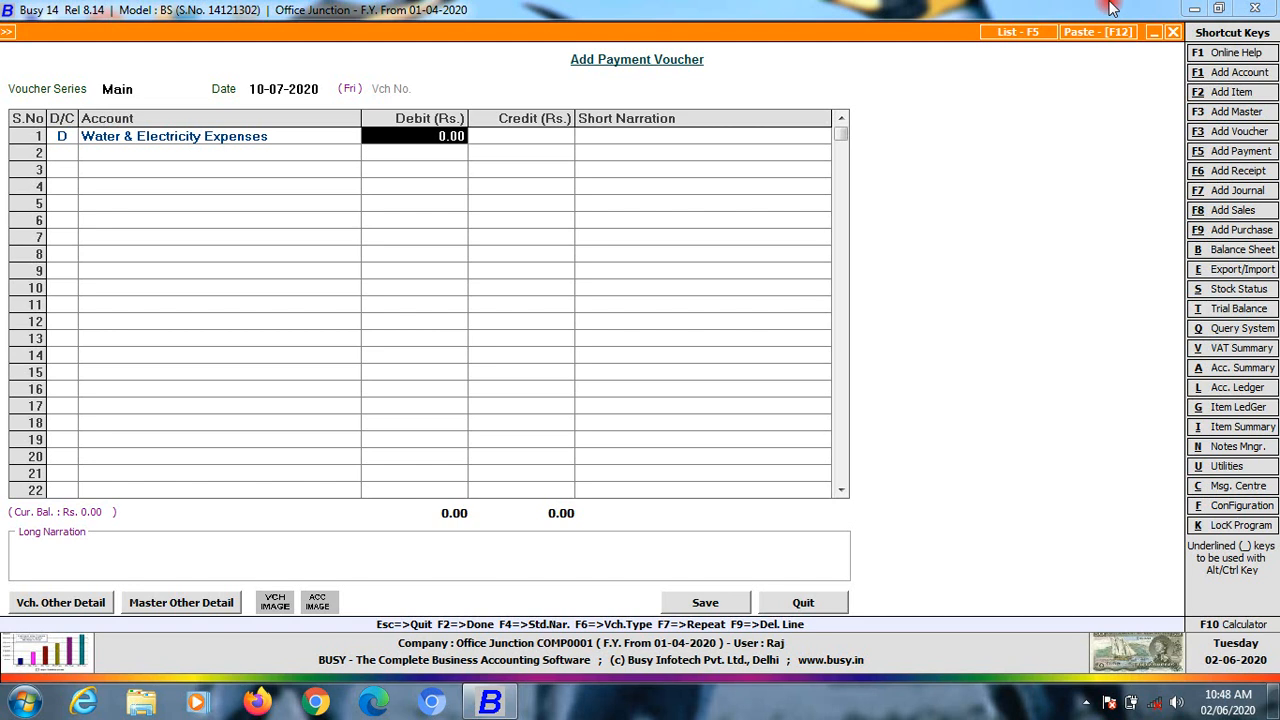
text(1100)
key(BackSpace)
key(BackSpace)
key(BackSpace)
key(BackSpace)
text(8,000)
key(Return)
key(Return)
key(Return)
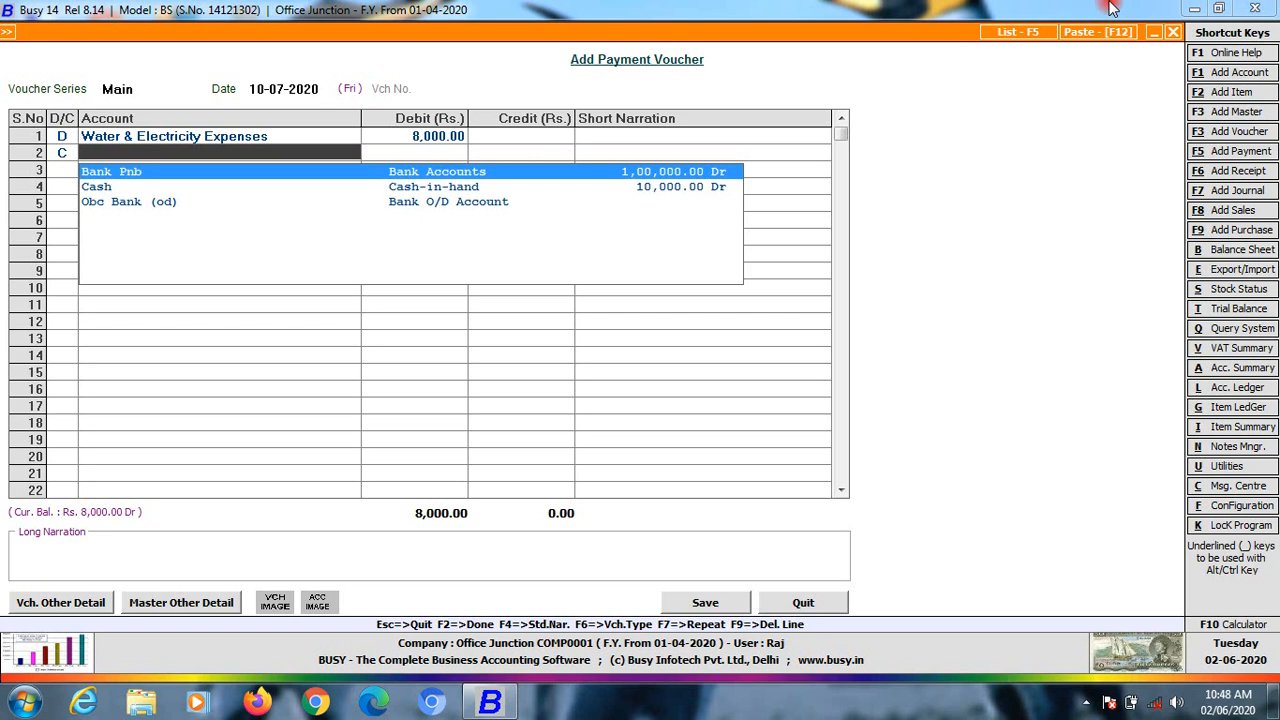
key(Down)
key(Return)
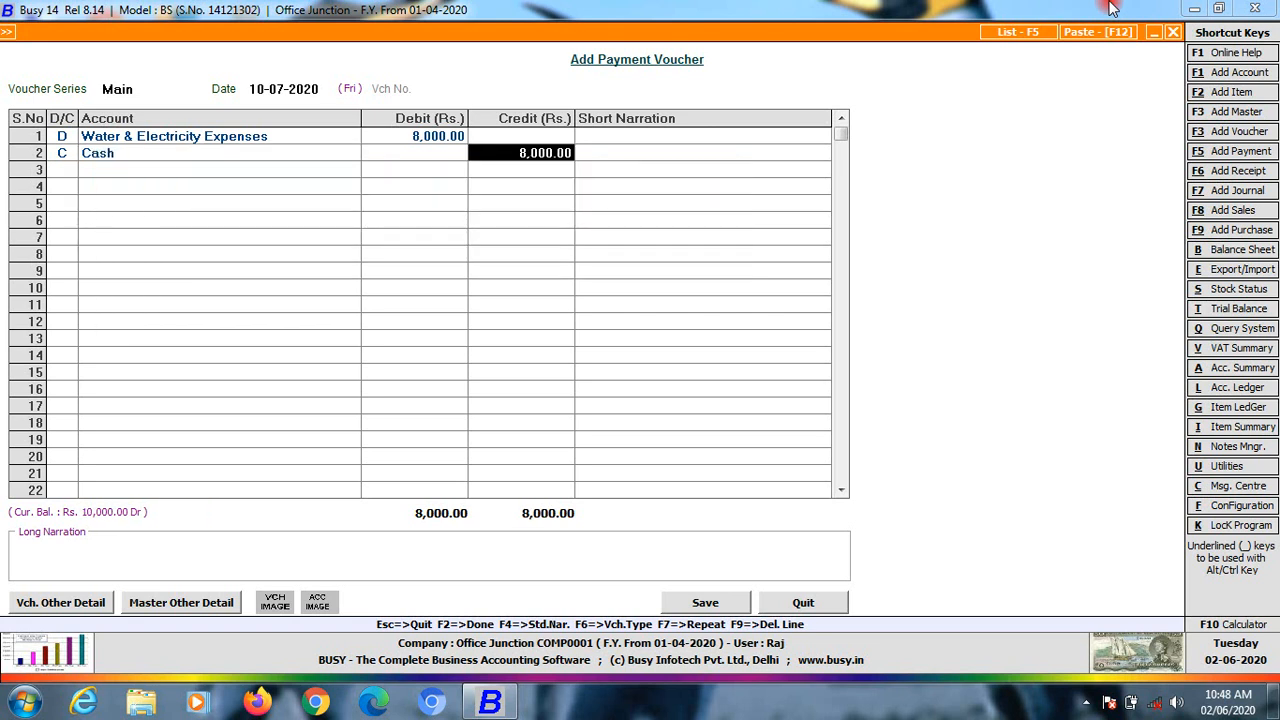
key(Return)
Type a short narration ending in '340,' on row 1 and save the 8,000 payment
key(Up)
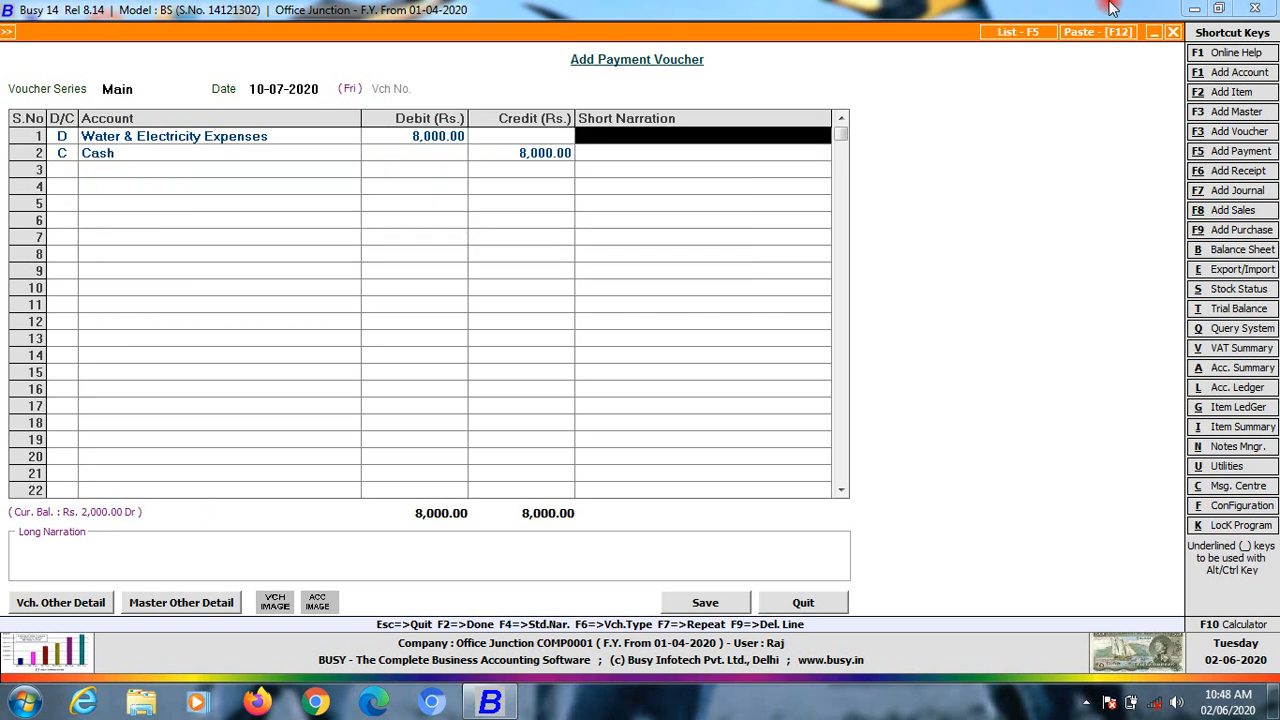
key(Up)
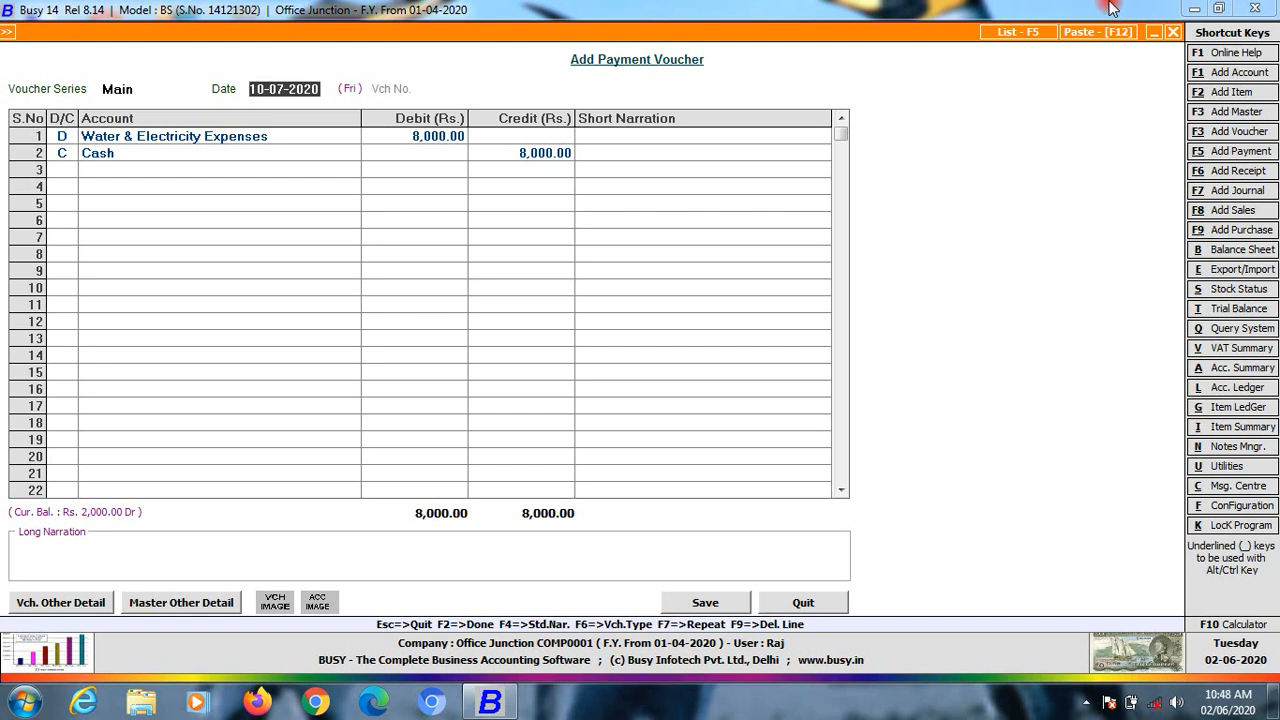
key(Down)
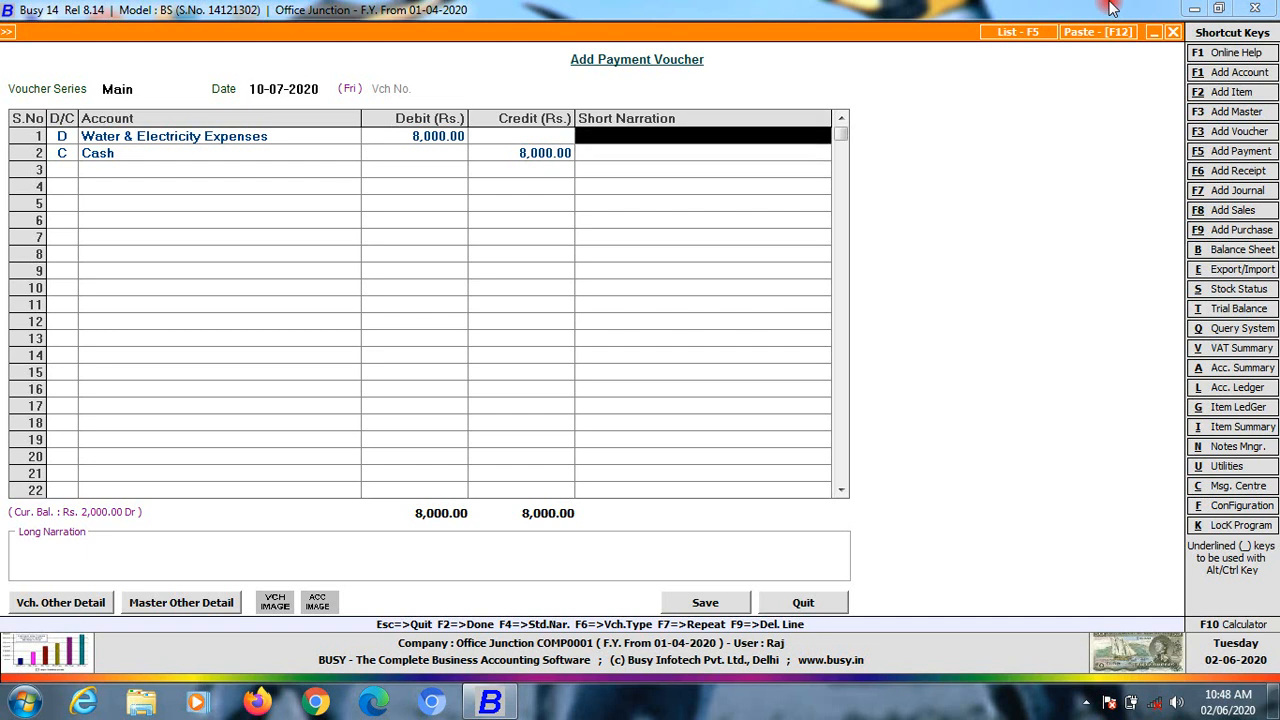
key(Up)
key(Down)
key(Up)
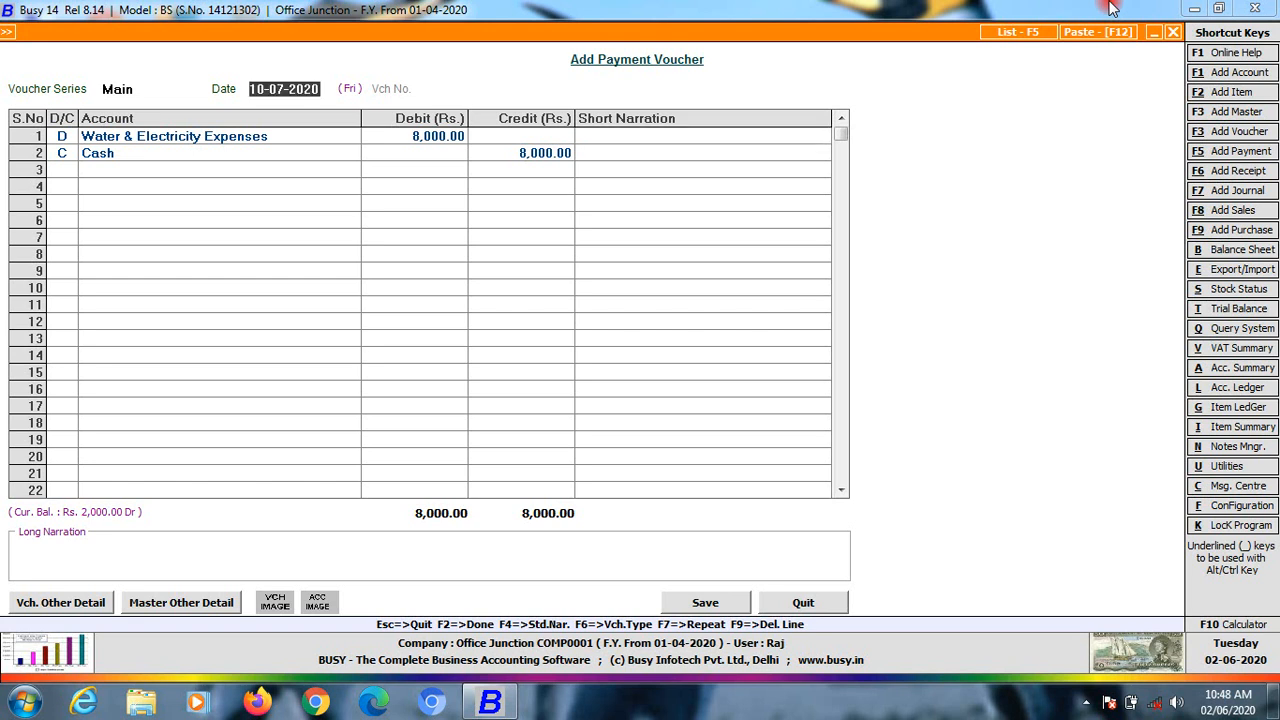
key(Up)
key(Down)
key(Down)
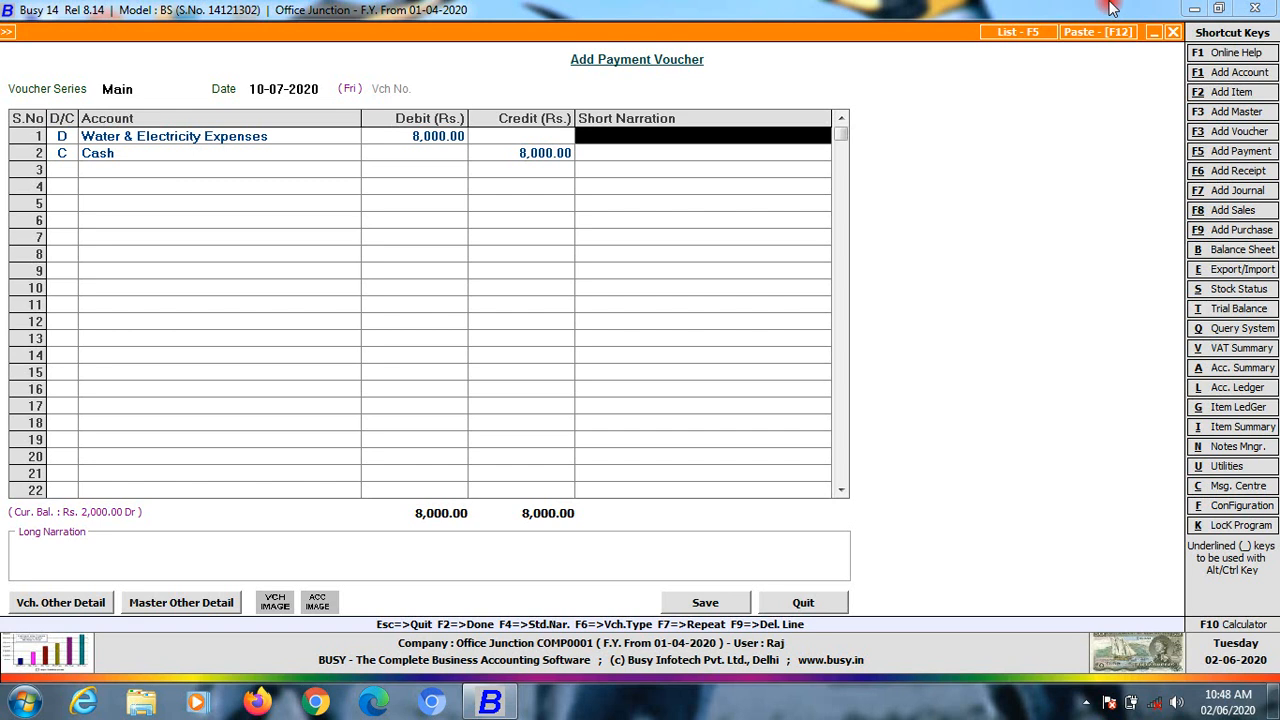
text(jdvvn)
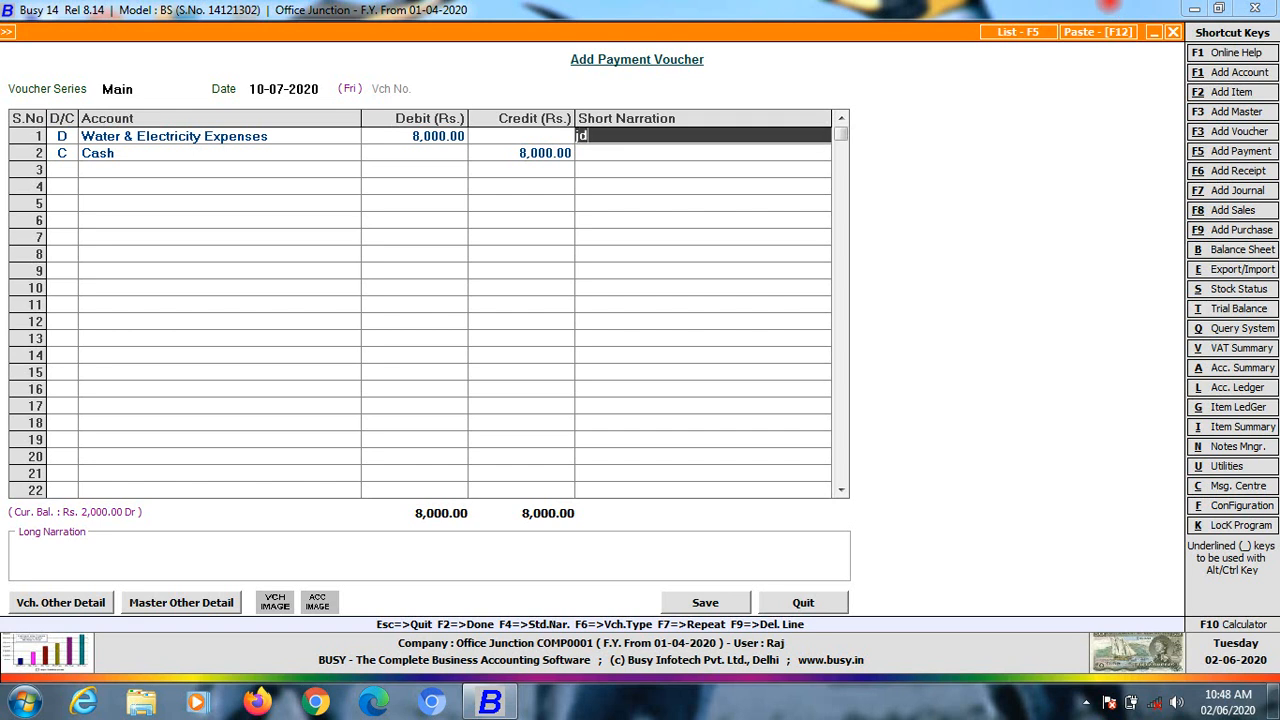
key(BackSpace)
text(l0)
key(BackSpace)
text(340,)
key(Return)
key(Return)
key(Return)
key(Return)
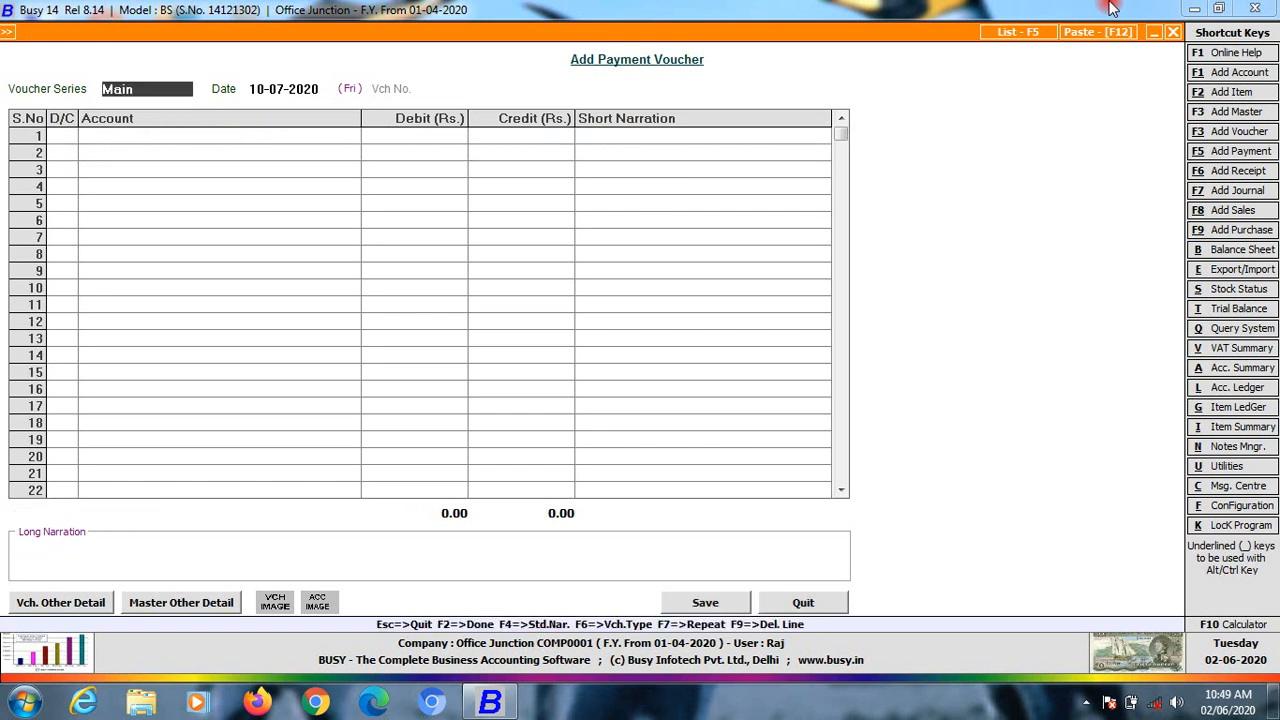
key(Escape)
Leave the payment voucher and move from the Transactions menu to the Display reports menu
key(Down)
key(Up)
key(Down)
key(Down)
key(Down)
key(Down)
key(Up)
key(Up)
key(Up)
key(Up)
key(Up)
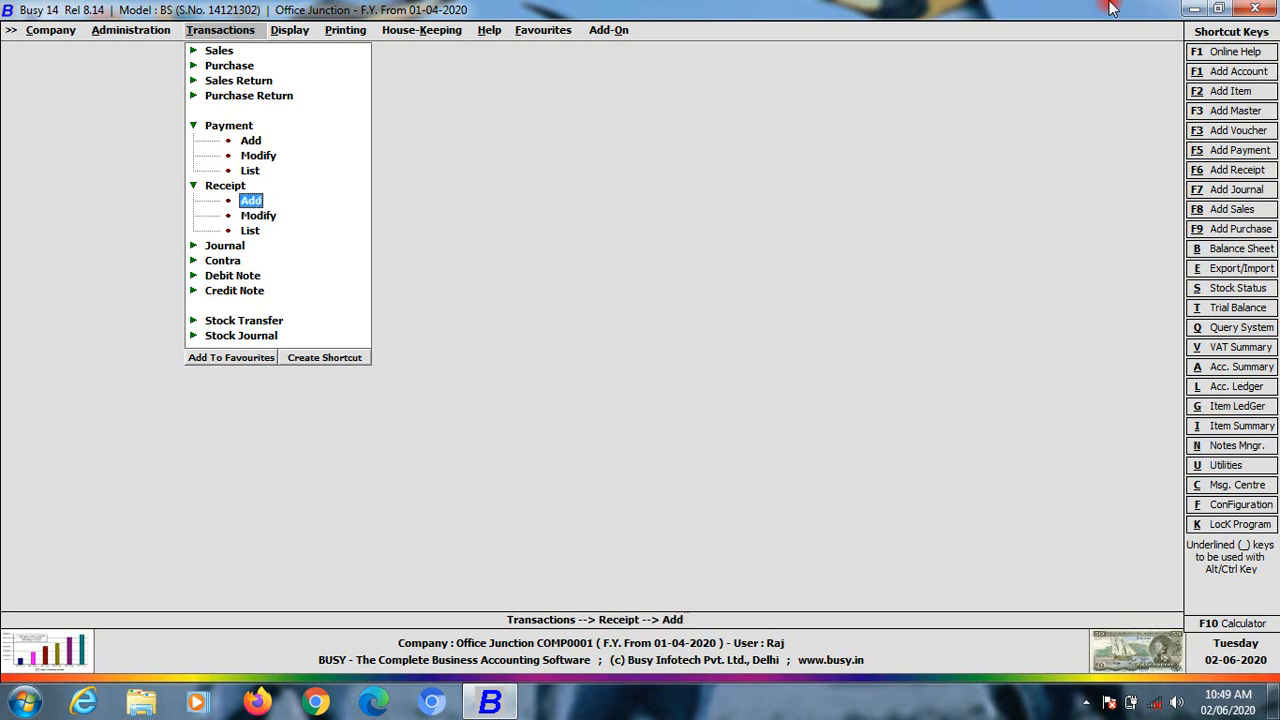
key(Down)
key(Down)
key(Down)
key(Down)
key(Down)
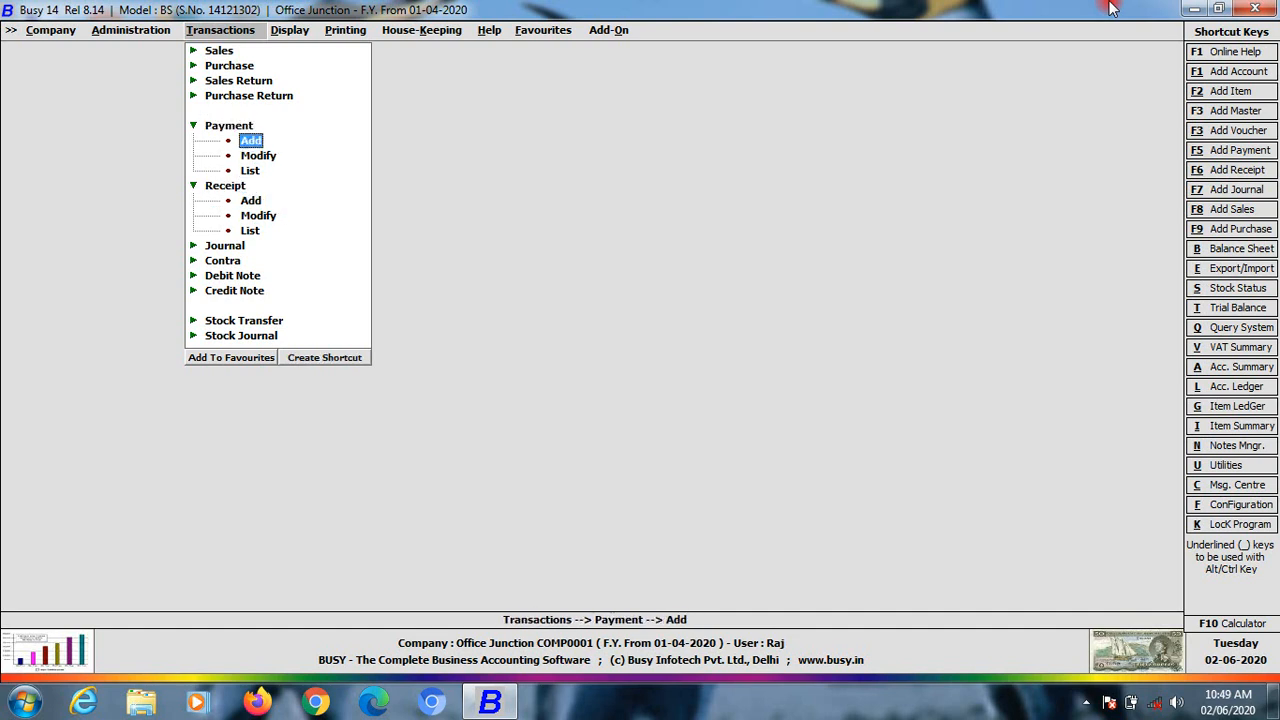
key(Up)
key(Up)
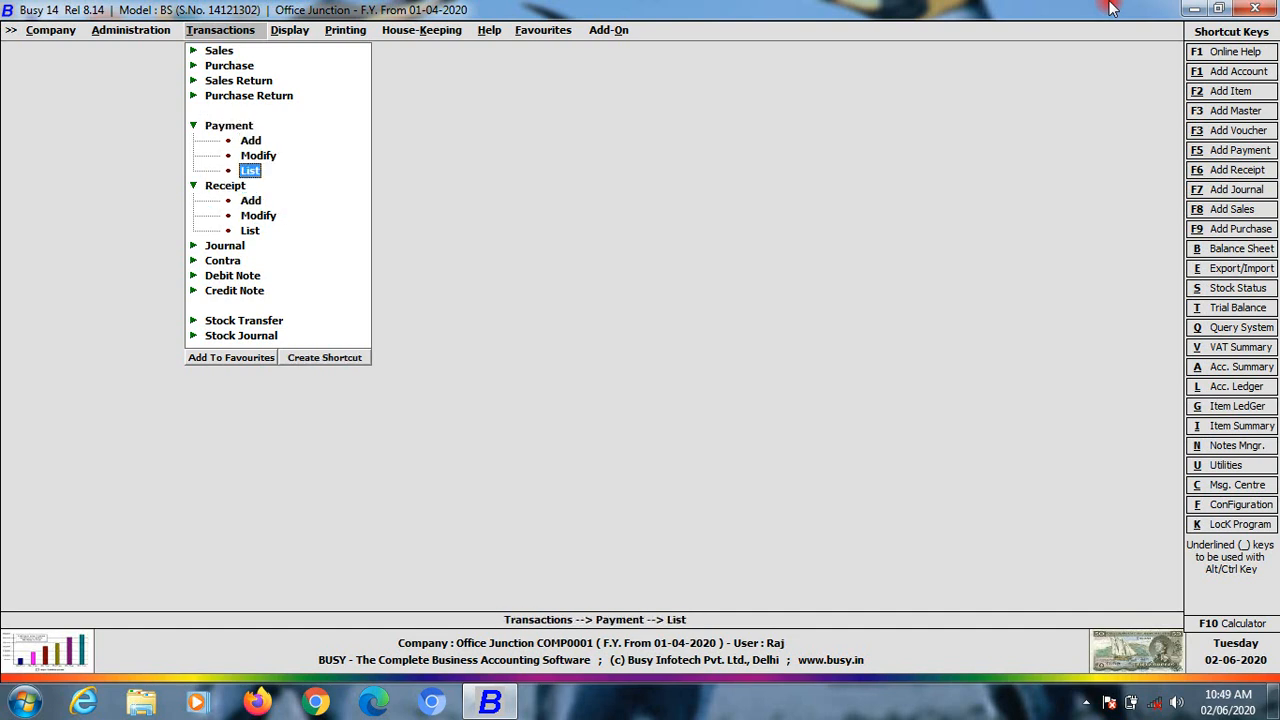
key(Right)
key(Down)
key(Down)
key(Down)
key(Up)
key(Left)
key(Right)
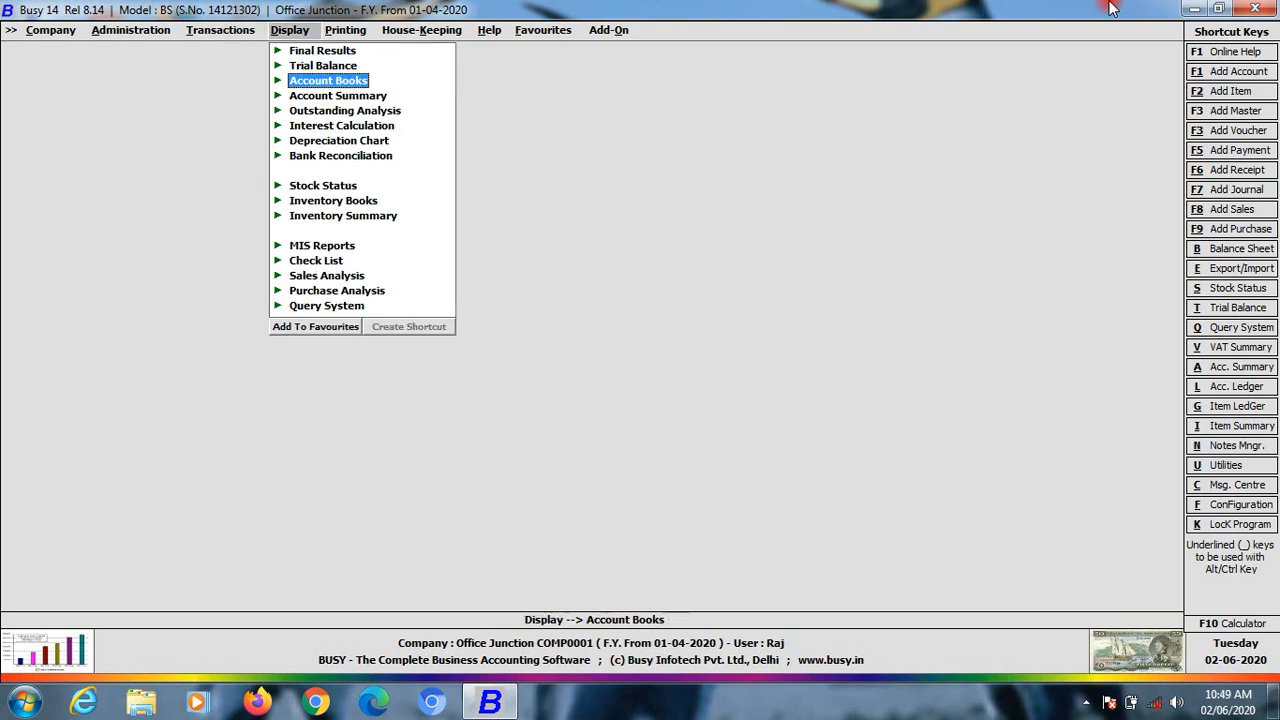
Open Account Books > Ledger > Account-Wise in the Standard format
key(Return)
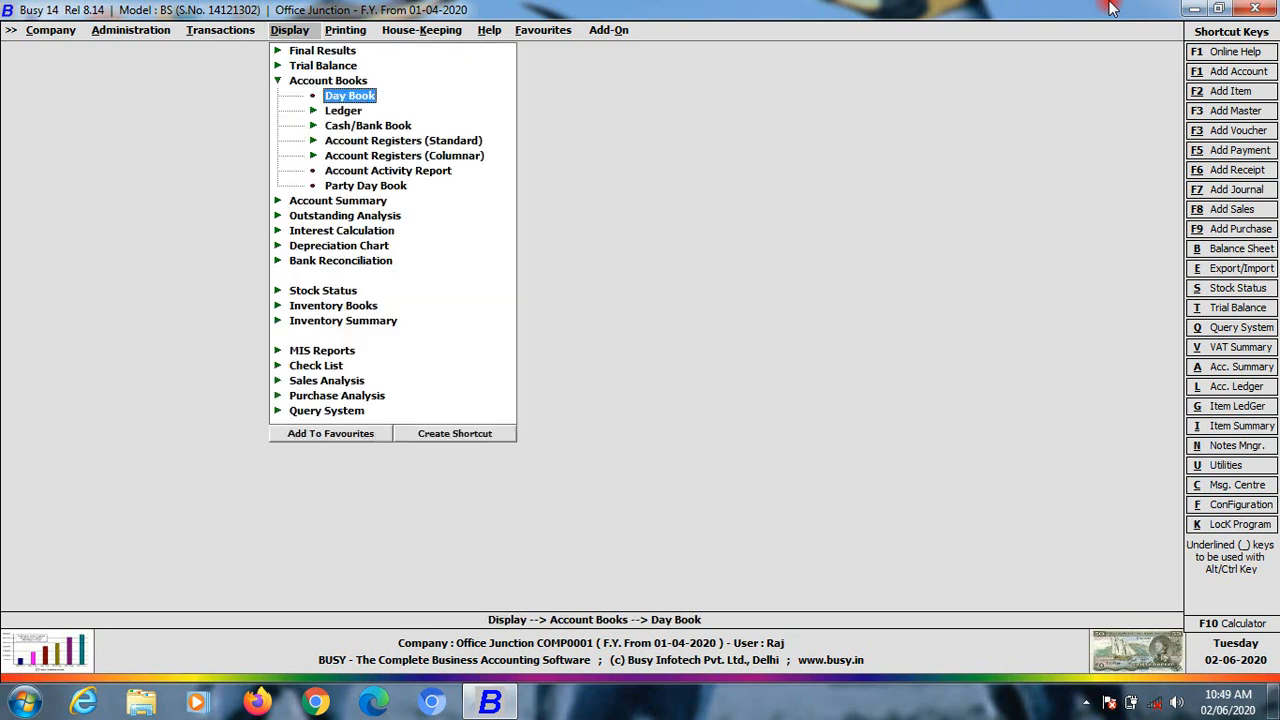
key(Down)
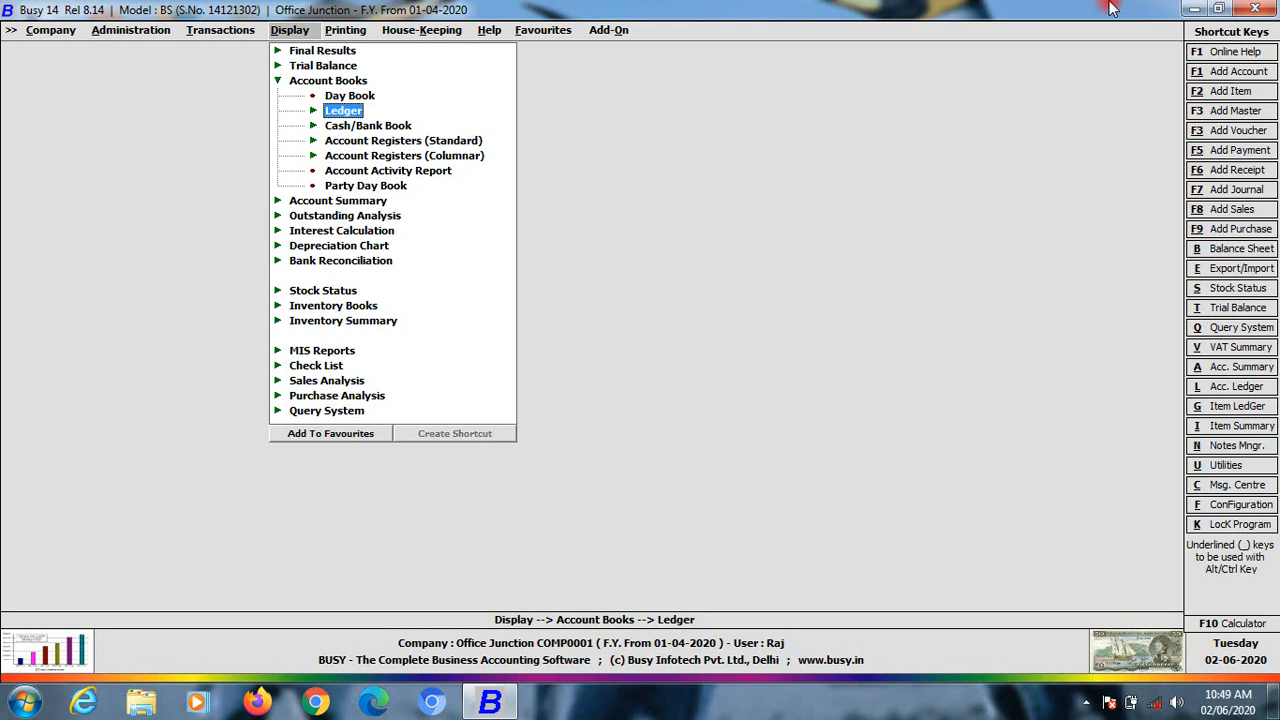
key(Return)
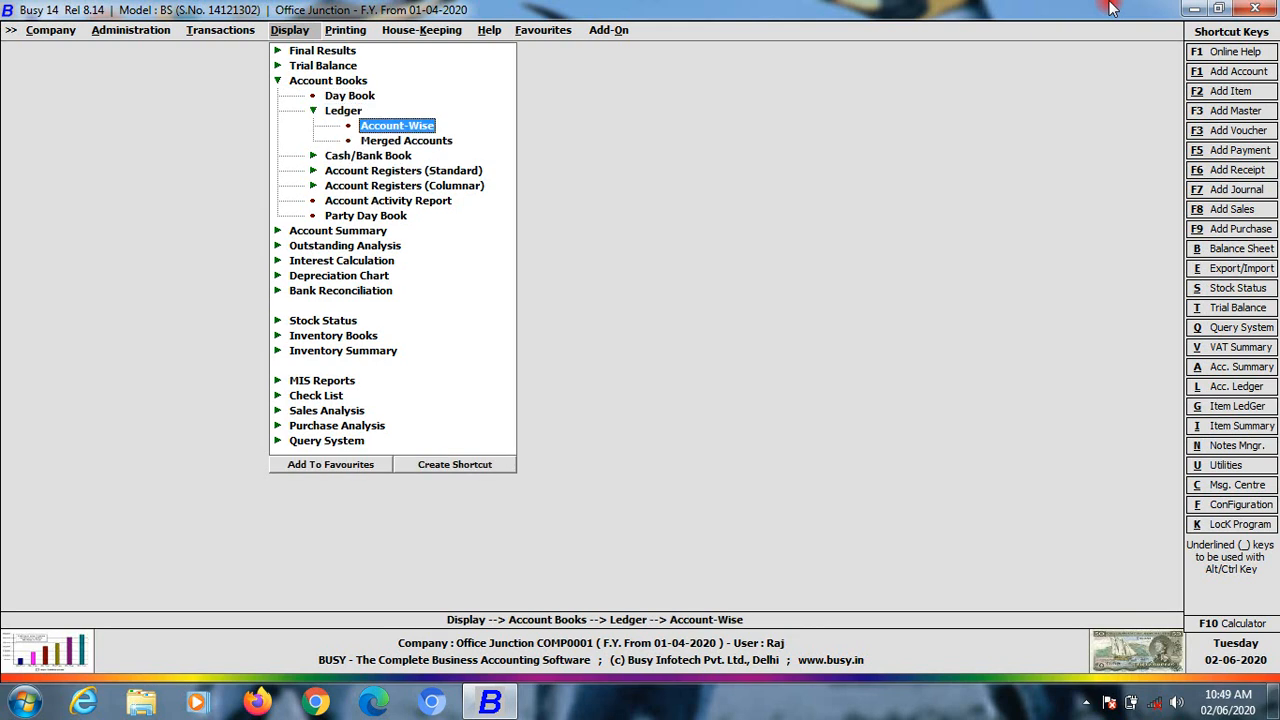
click(1200, 702)
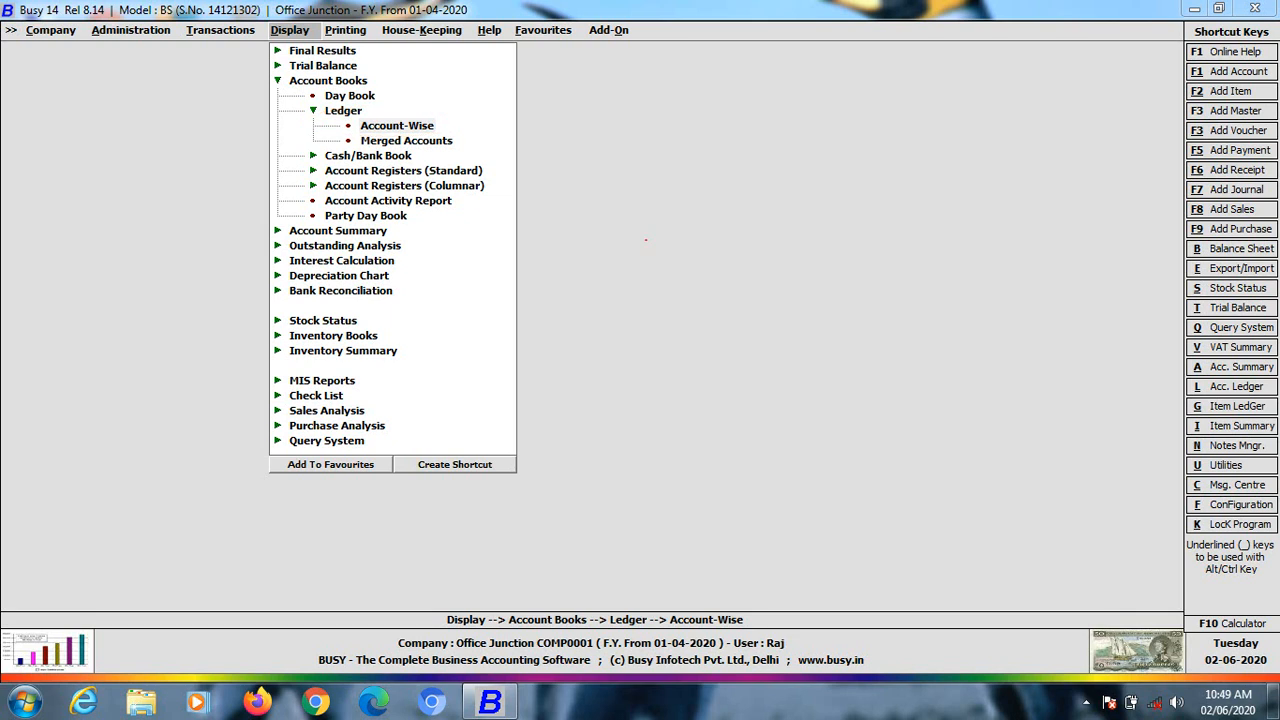
click(400, 125)
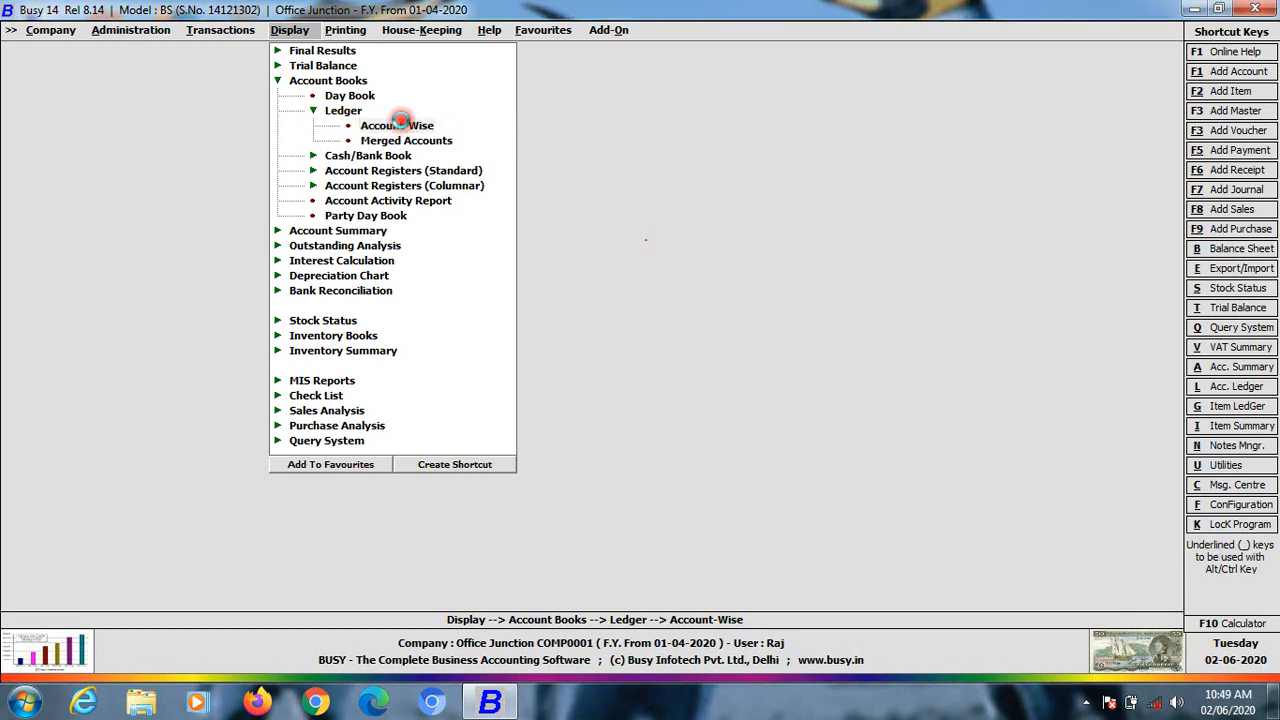
click(598, 382)
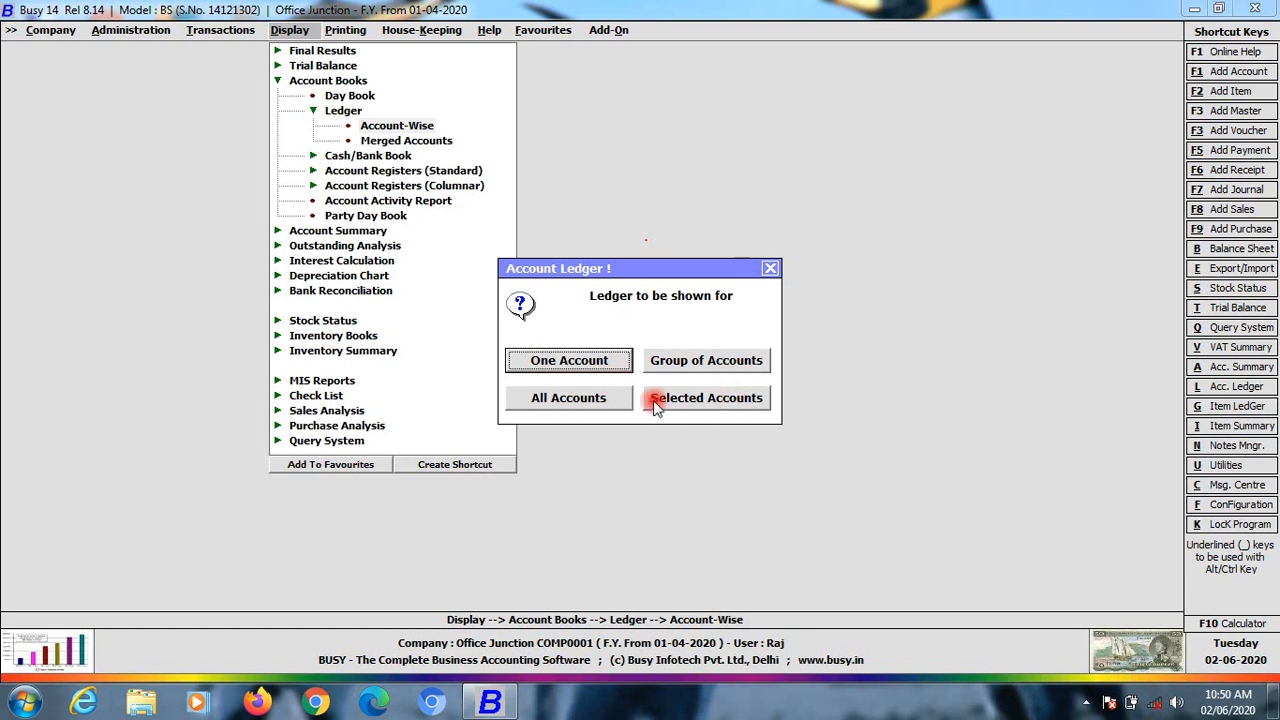
Show the single-account ledger for Cash with the default options
click(571, 366)
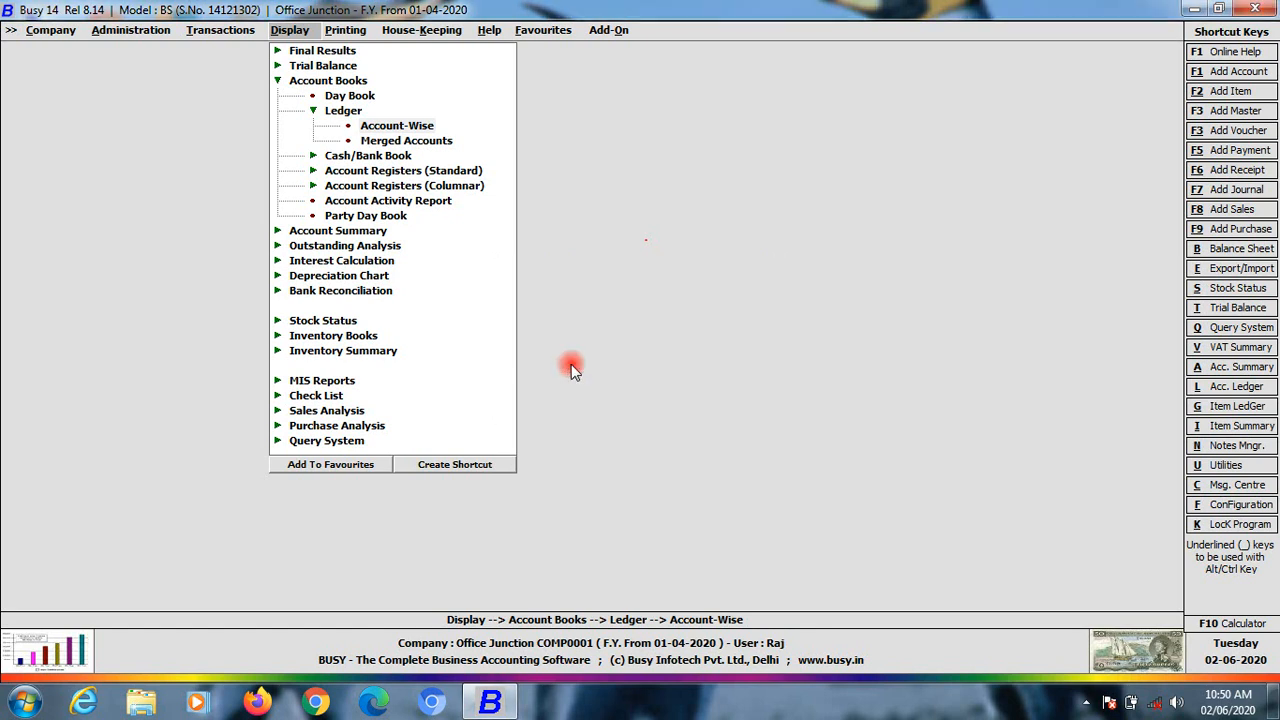
text(cas)
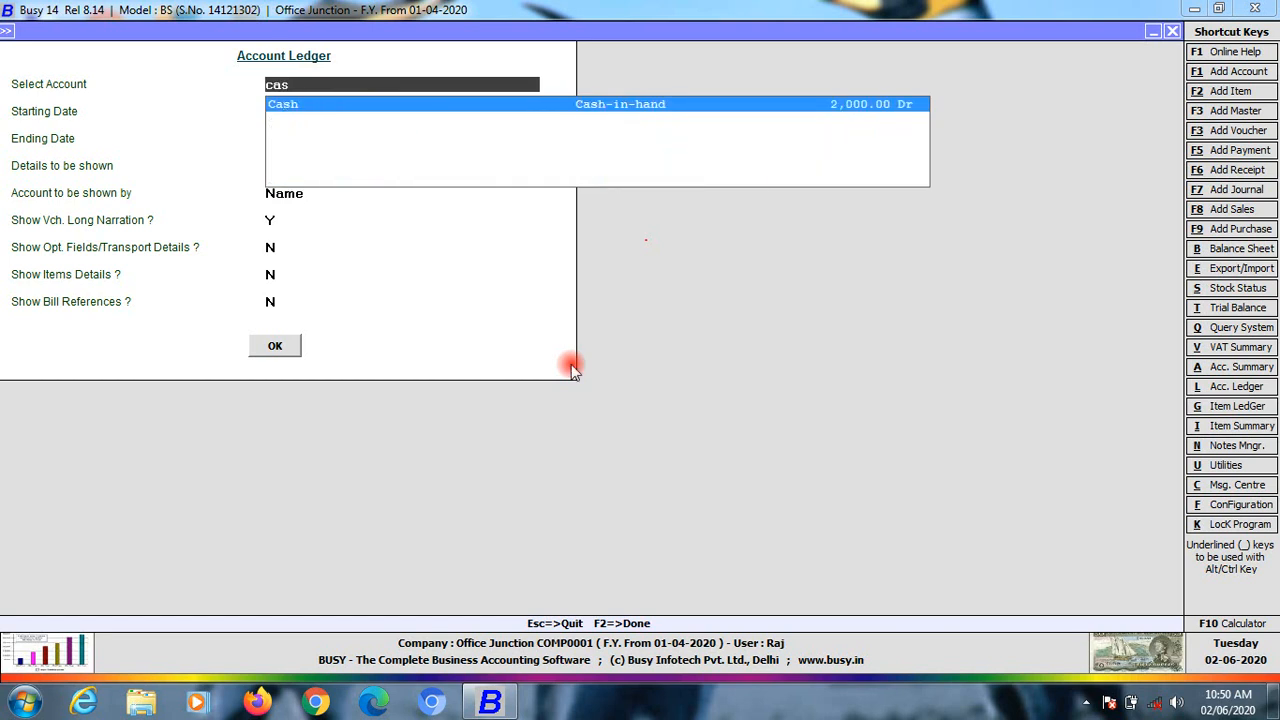
key(Return)
key(Return)
key(Return)
key(Return)
key(Return)
key(Return)
key(Return)
key(Return)
key(Return)
key(Return)
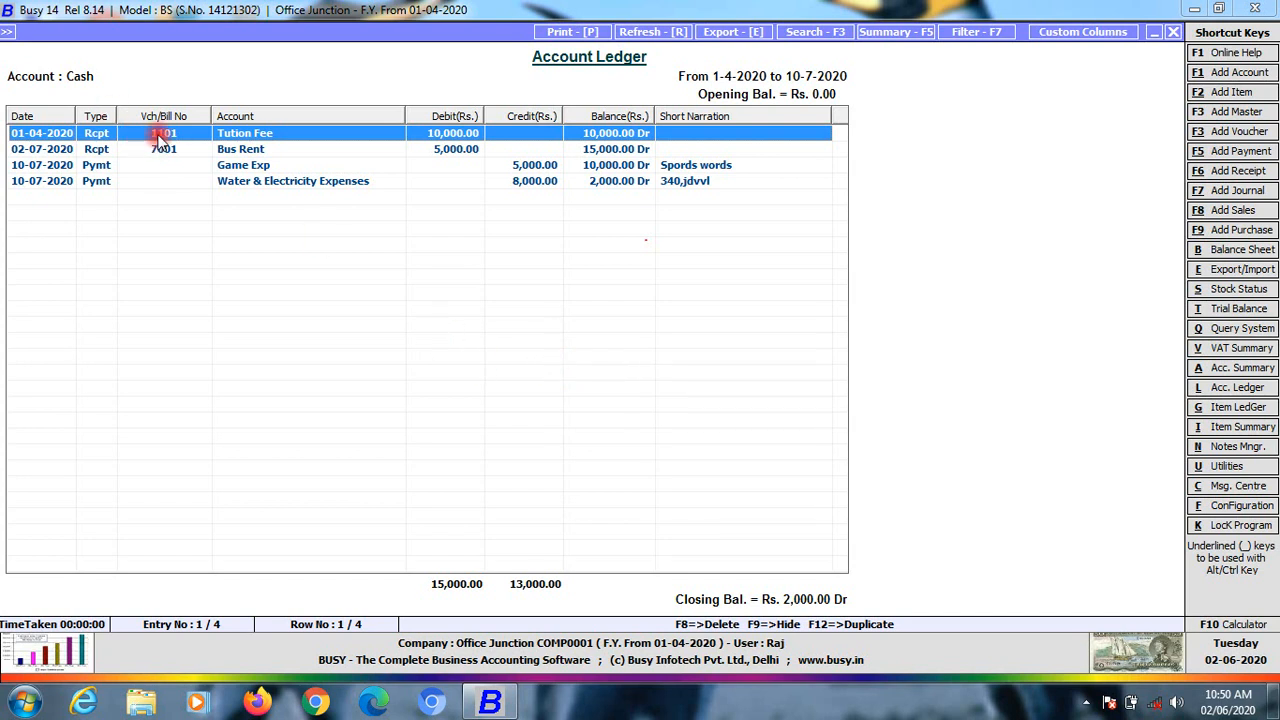
Review the Bus Rent, Game Exp, Water & Electricity and Tution Fee entries, then close the ledger
click(25, 152)
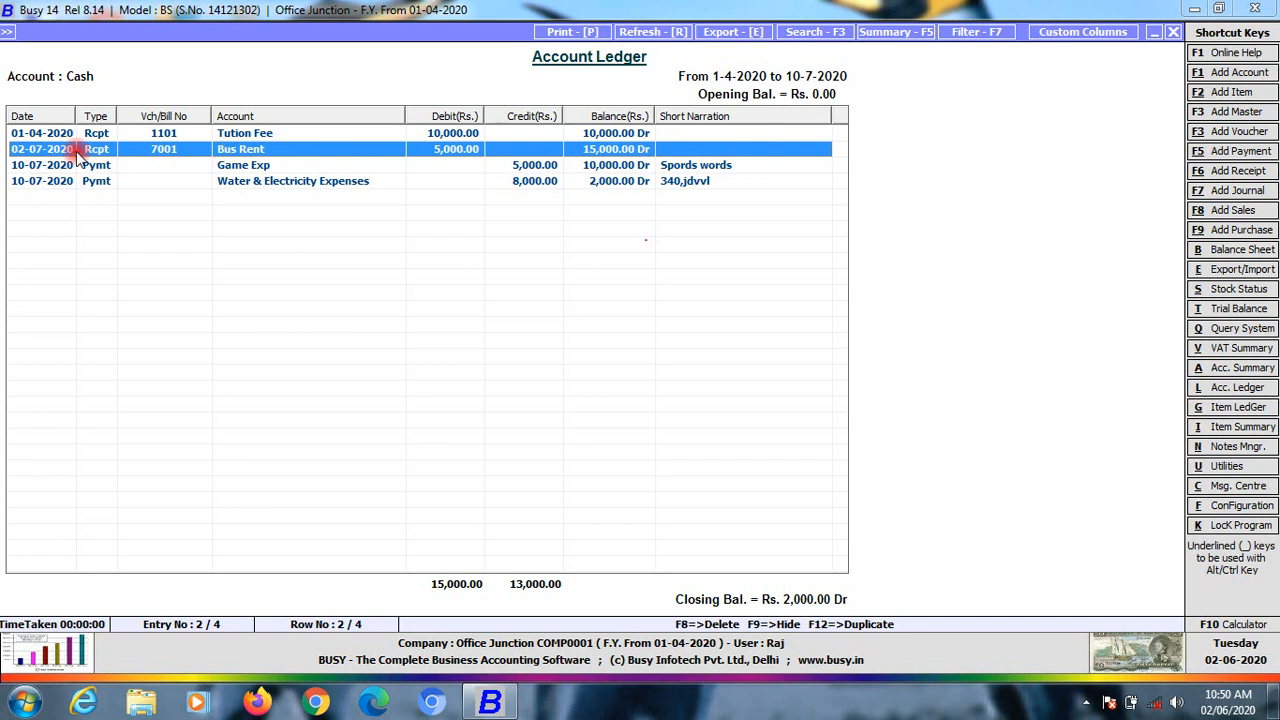
click(45, 166)
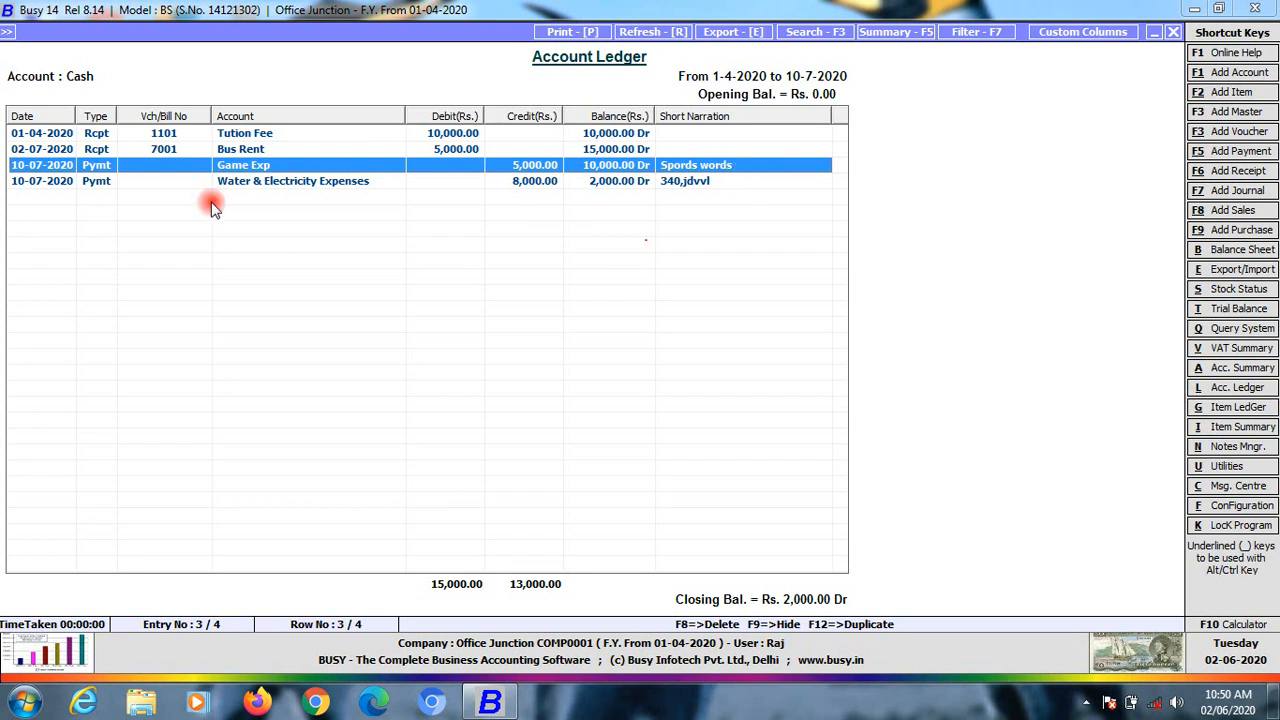
click(66, 181)
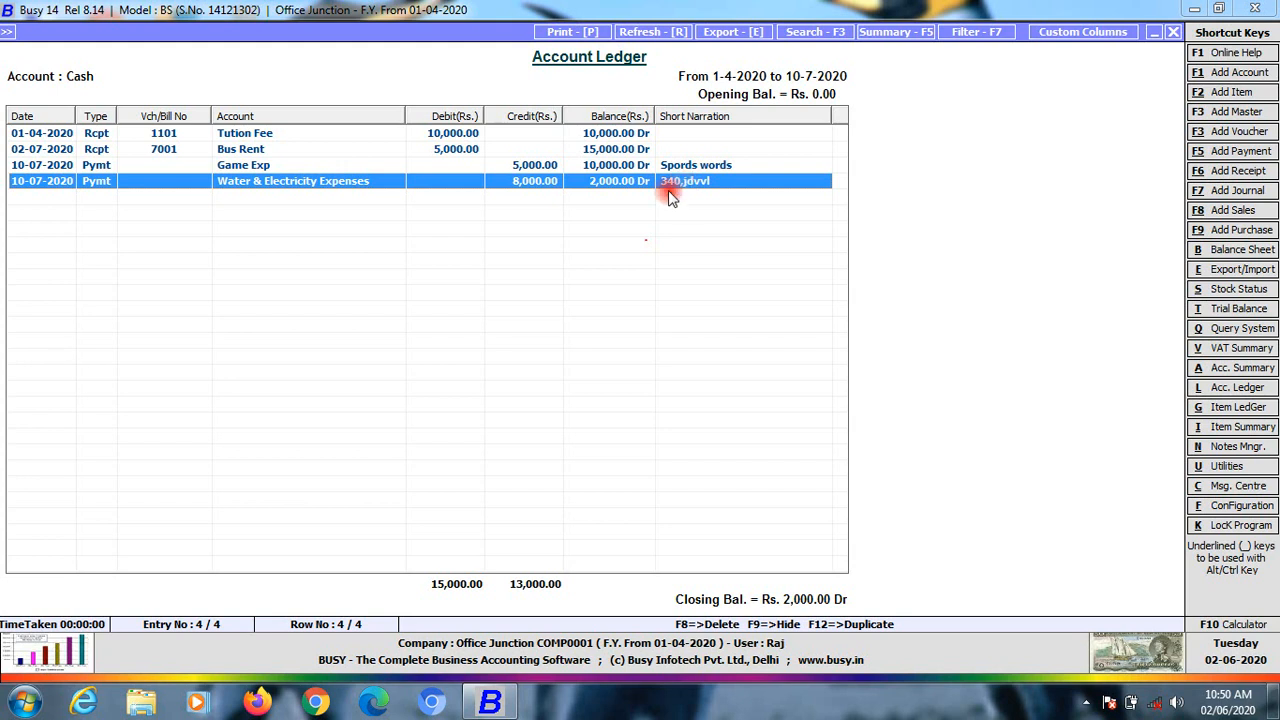
click(153, 165)
click(156, 184)
click(157, 166)
click(161, 184)
click(160, 170)
click(162, 188)
click(157, 166)
click(159, 184)
click(160, 170)
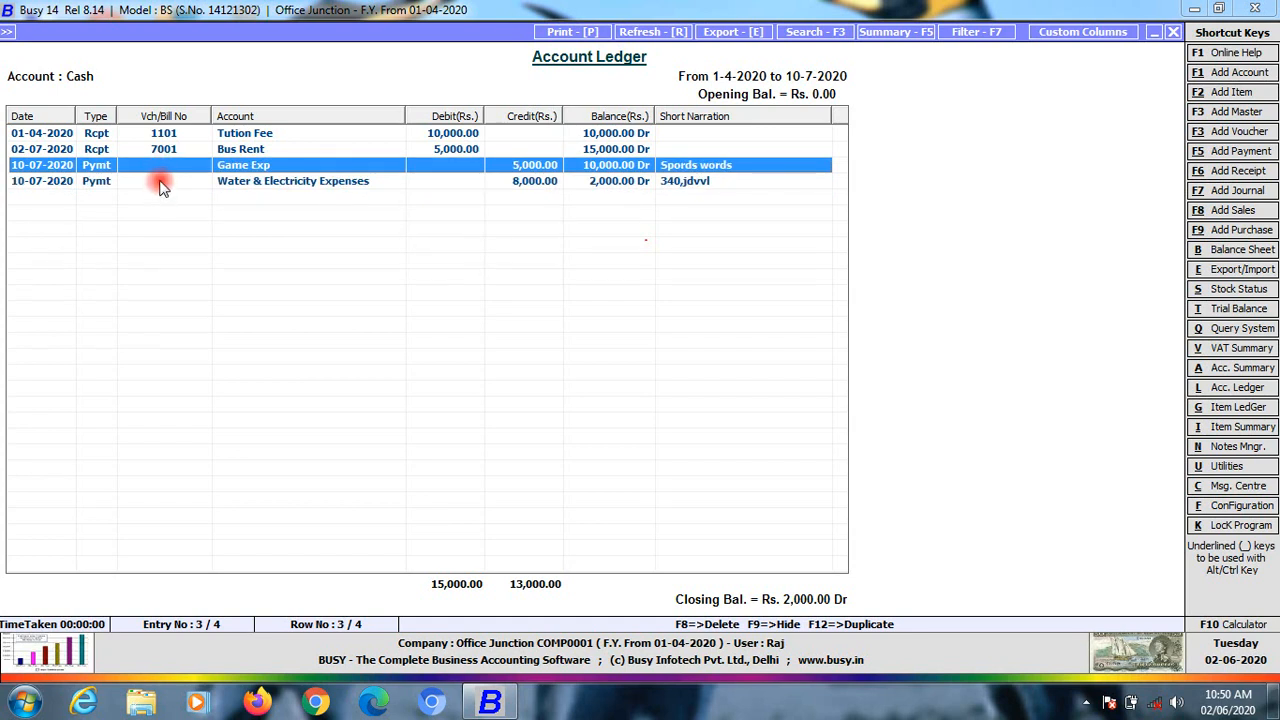
click(160, 183)
click(165, 167)
click(168, 183)
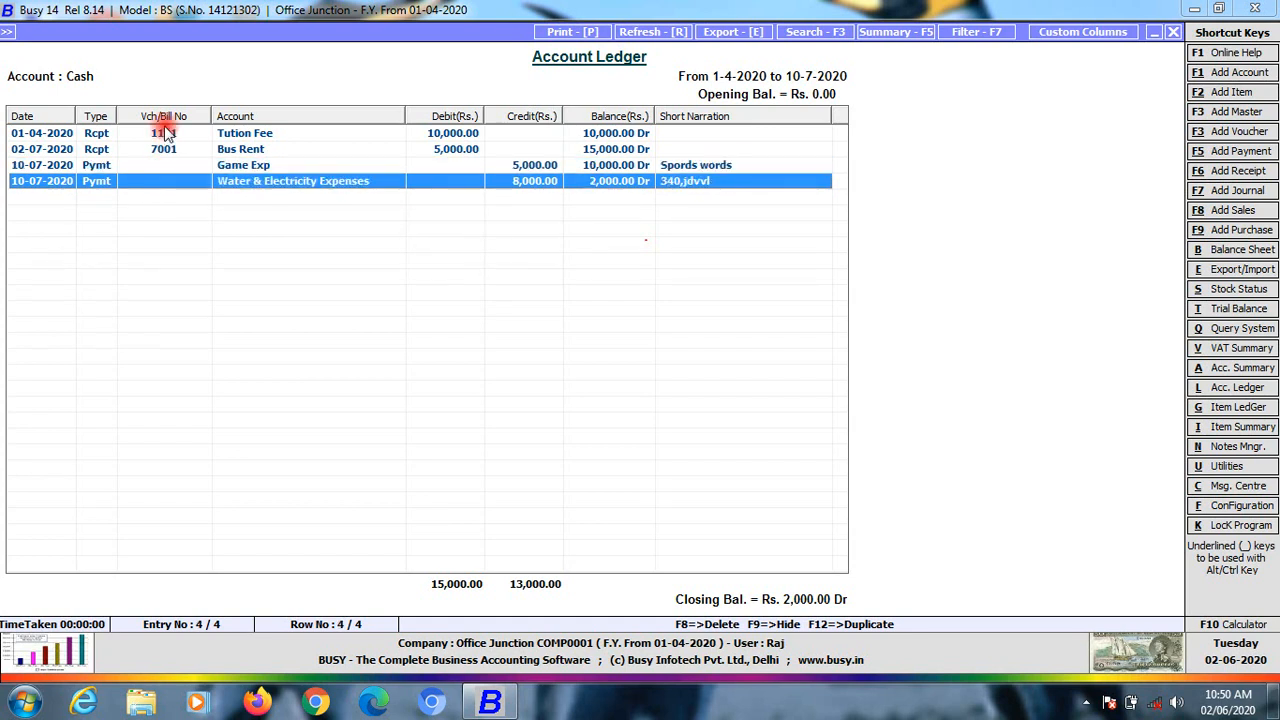
click(163, 133)
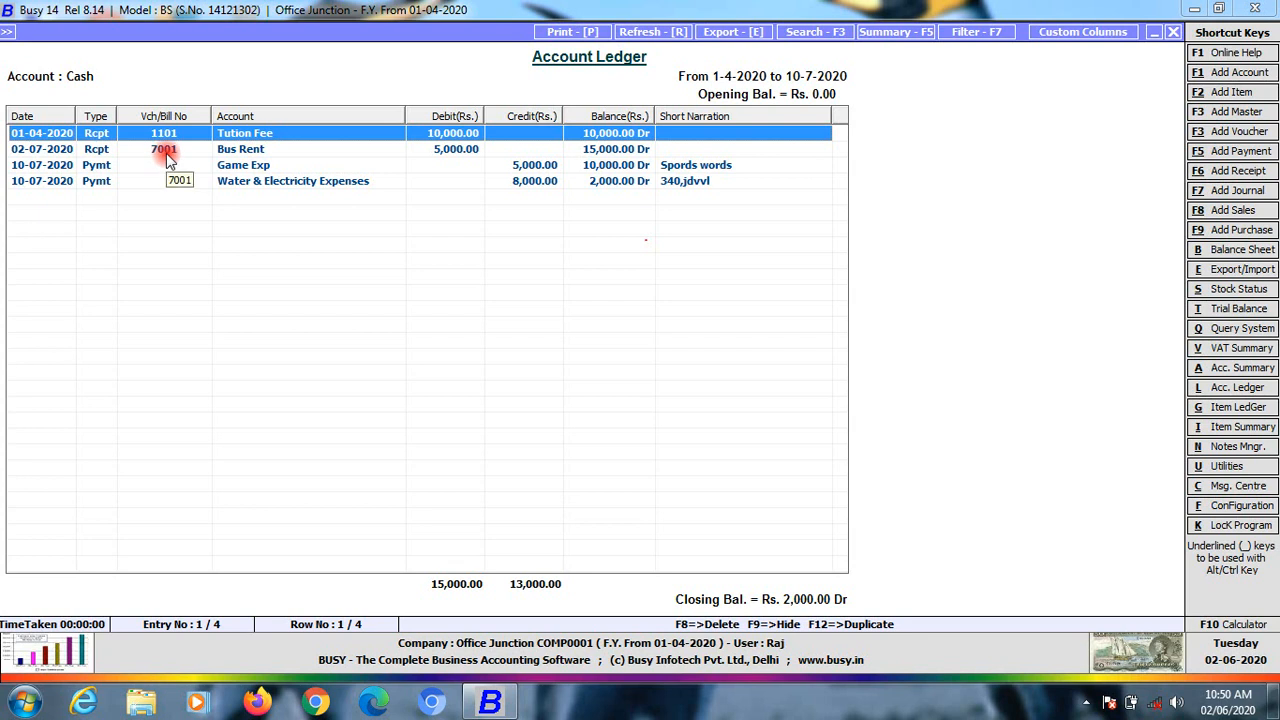
click(166, 153)
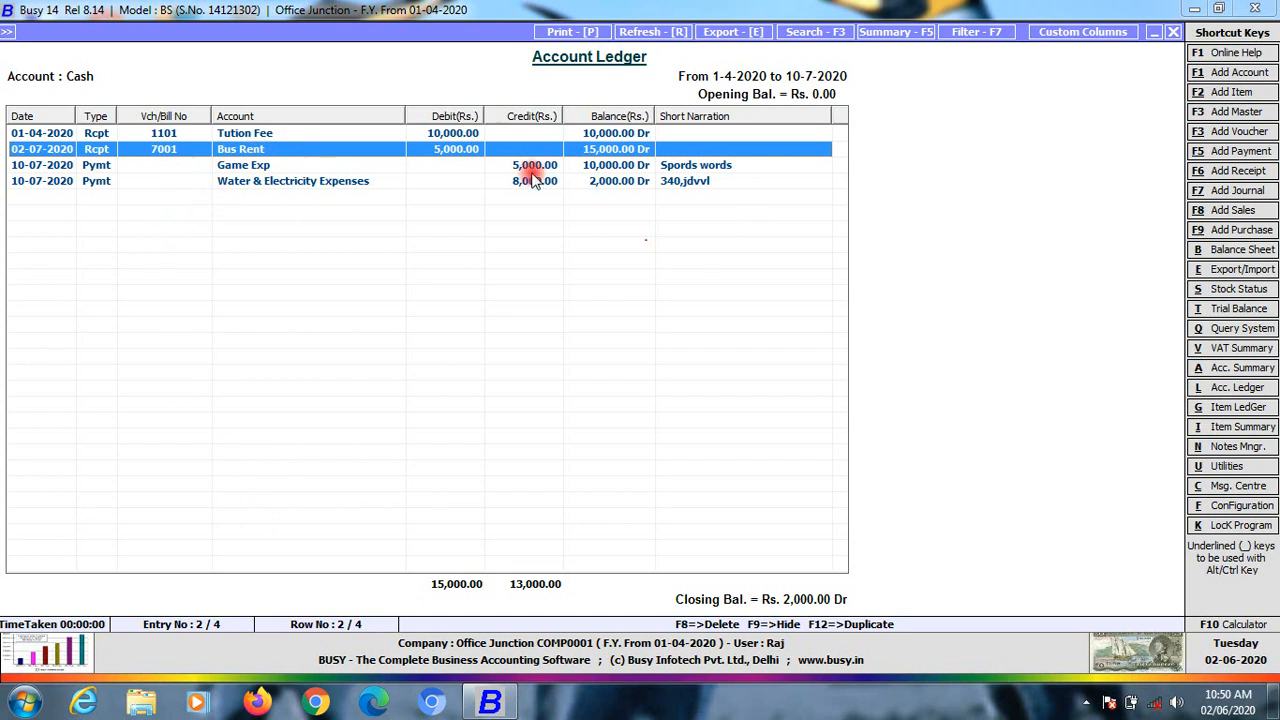
key(Escape)
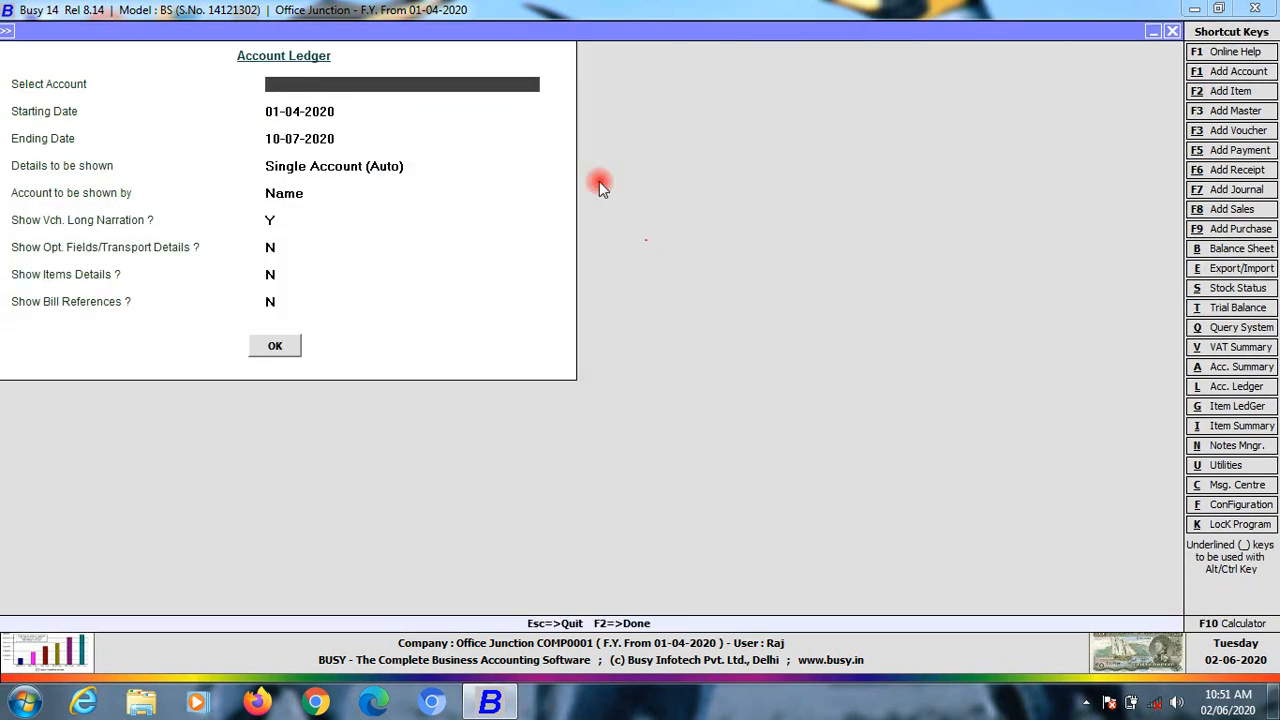
Open Vouchers Configuration and the numbering settings of the Payment Main series
key(Escape)
key(Escape)
key(Escape)
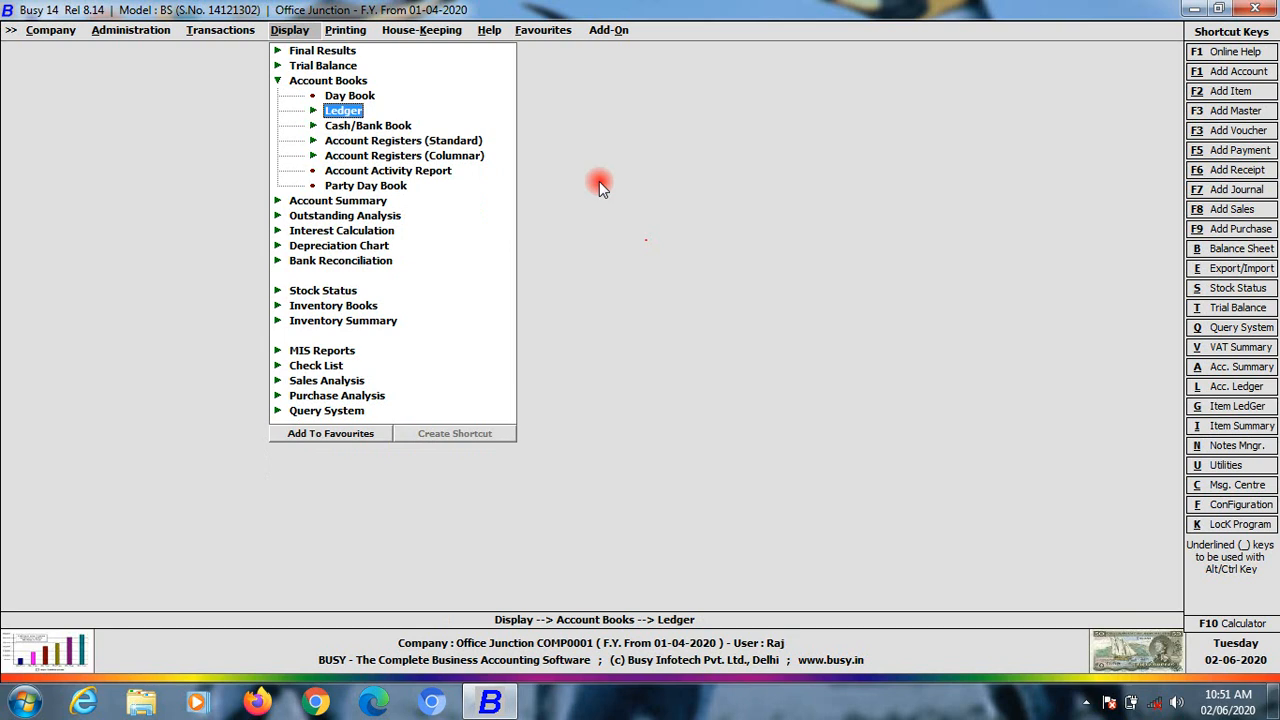
key(Left)
key(Left)
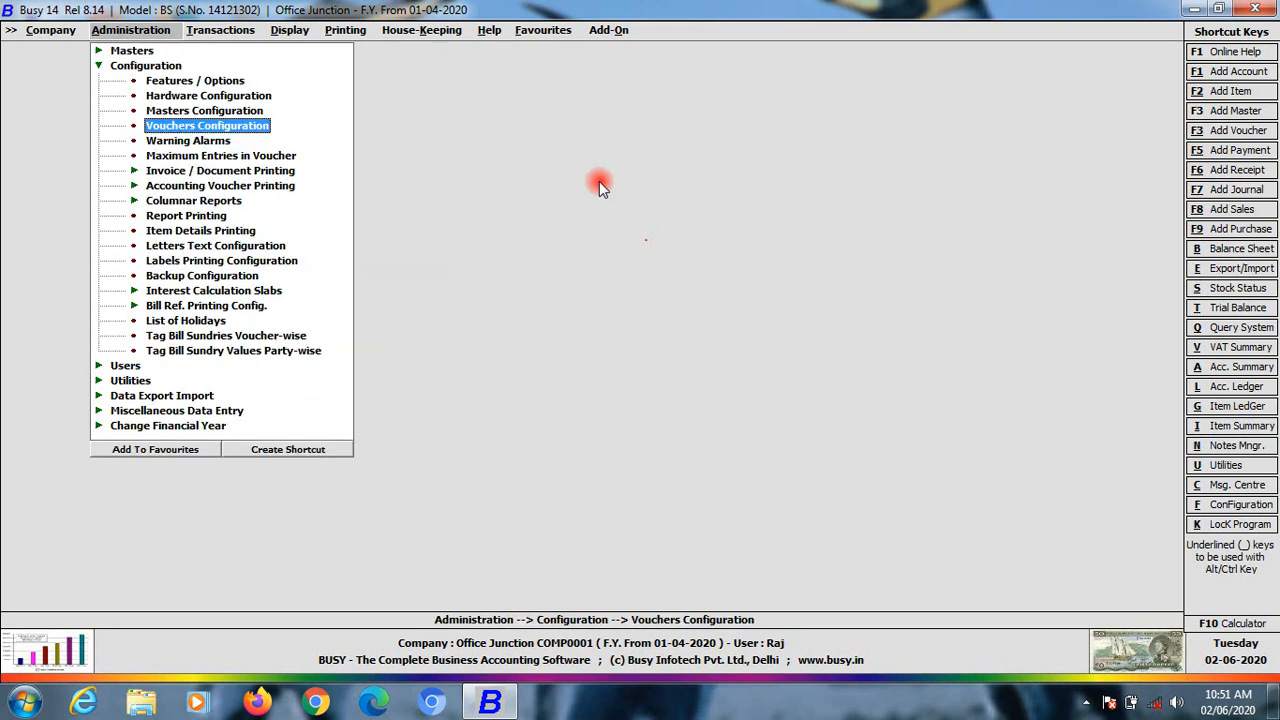
key(Return)
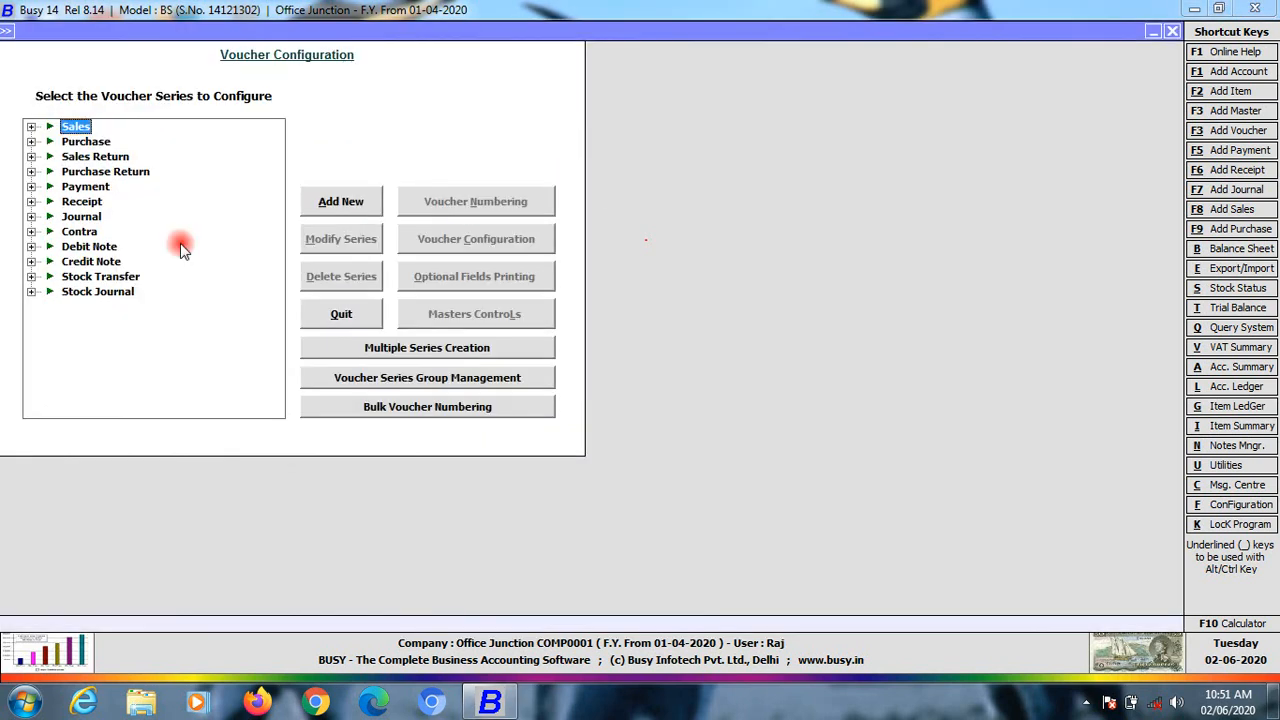
click(54, 189)
click(92, 201)
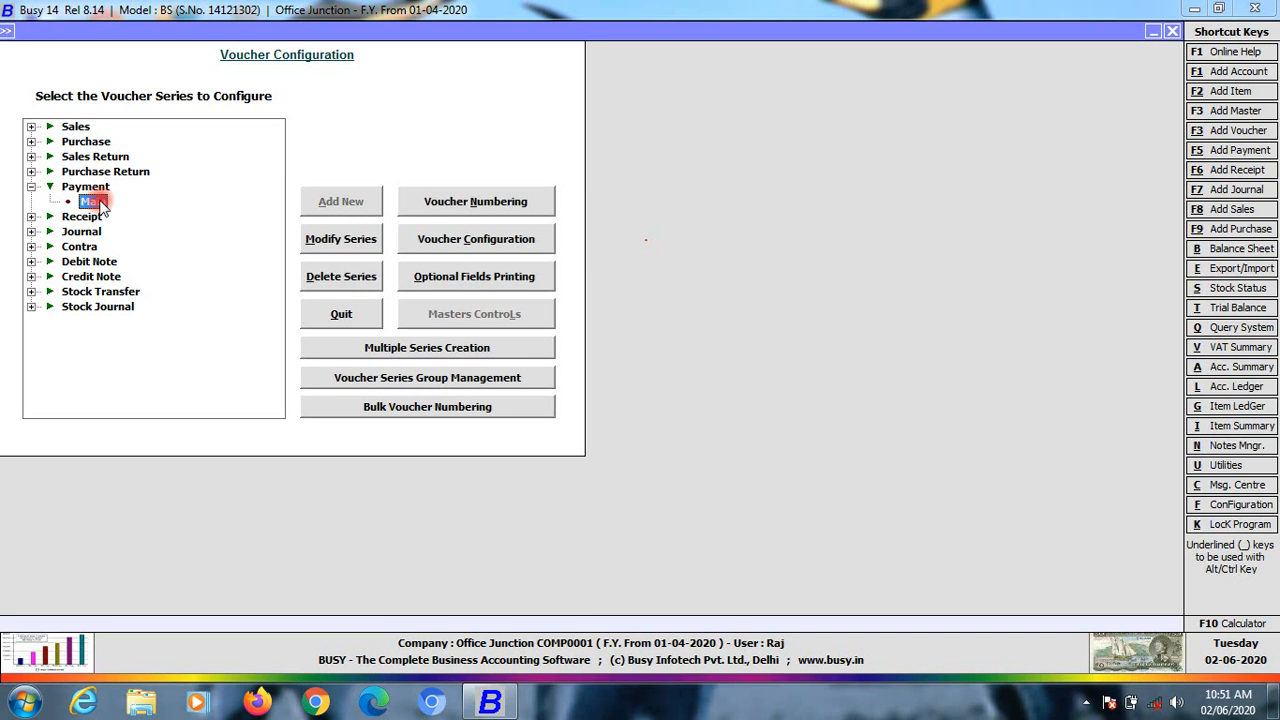
click(448, 201)
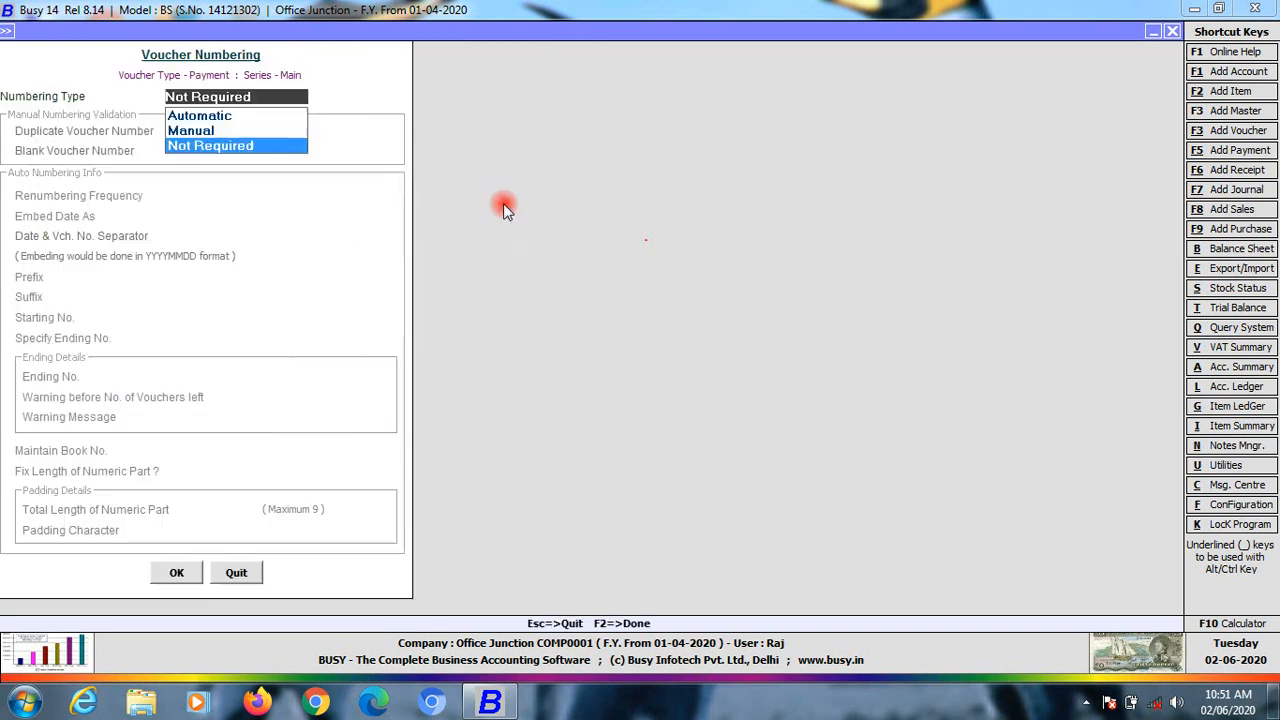
Set Manual numbering with No Action on duplicate numbers, confirm, and close the configuration
click(192, 130)
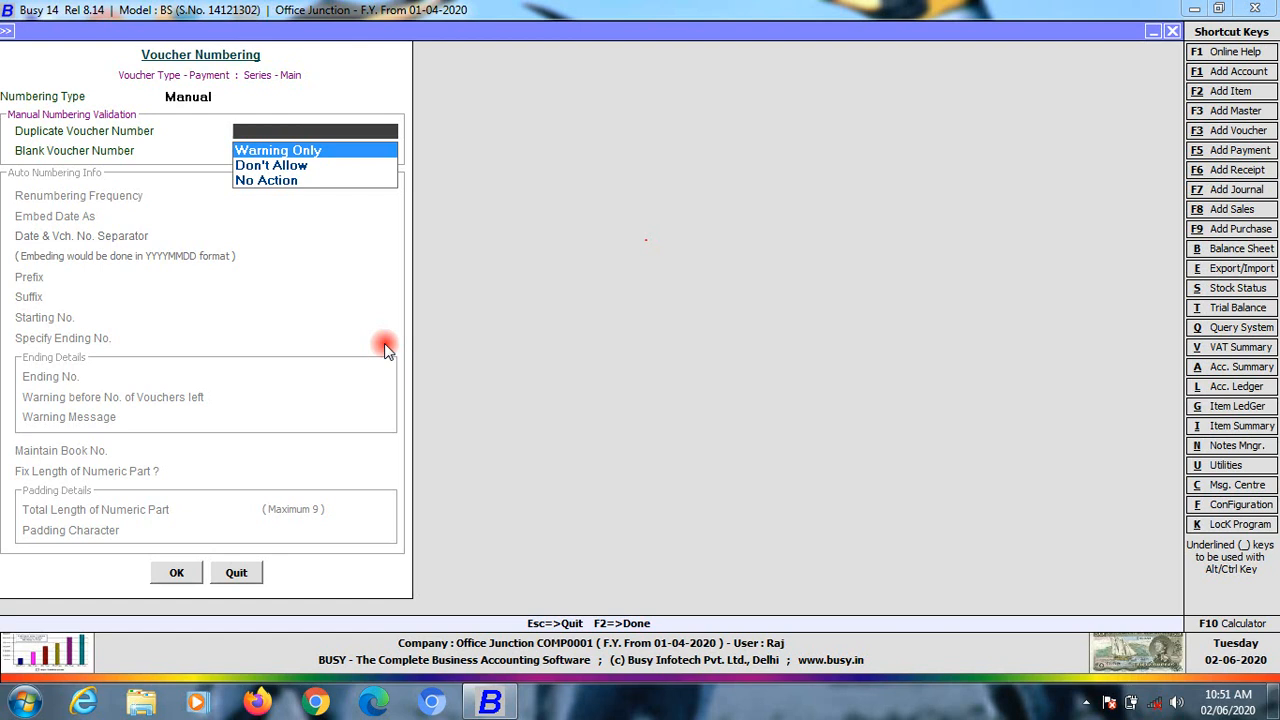
click(270, 180)
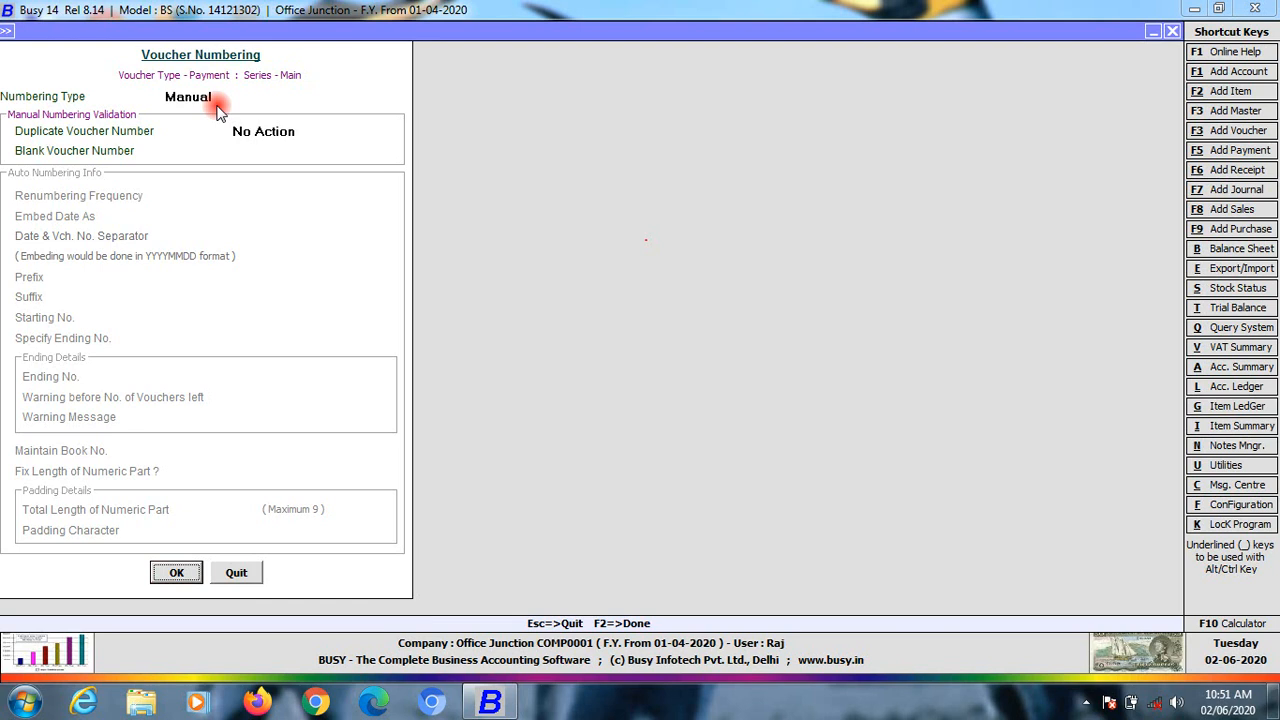
click(166, 573)
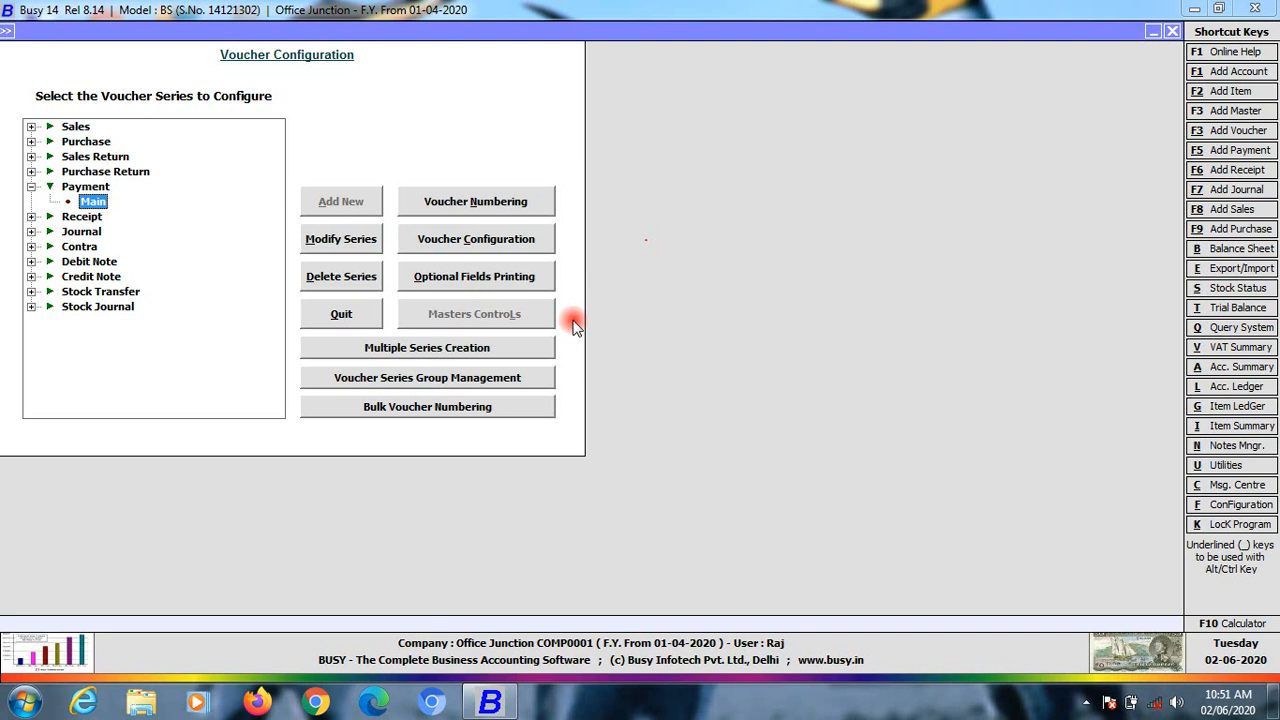
key(Escape)
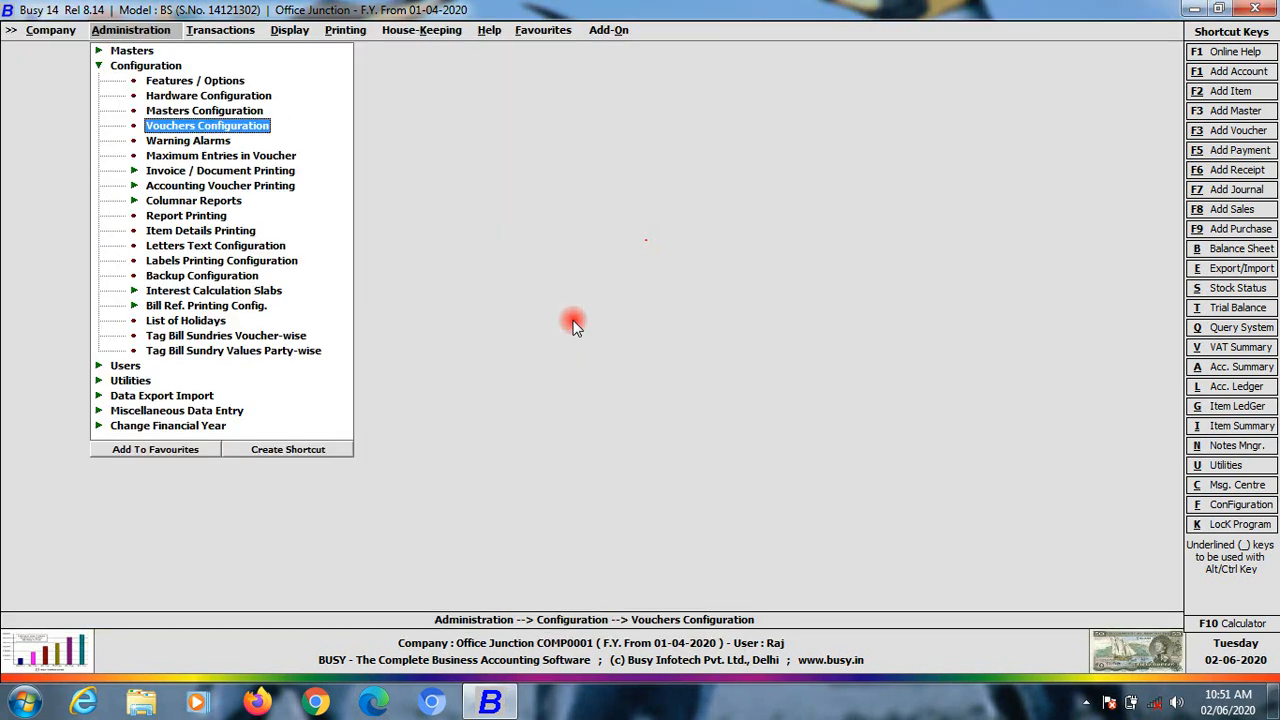
key(Right)
key(Right)
key(Left)
key(Right)
key(Left)
key(Left)
Run the Account-Wise ledger for the Cash account
key(Right)
key(Up)
key(Up)
key(Up)
key(Down)
key(Down)
key(Down)
key(Right)
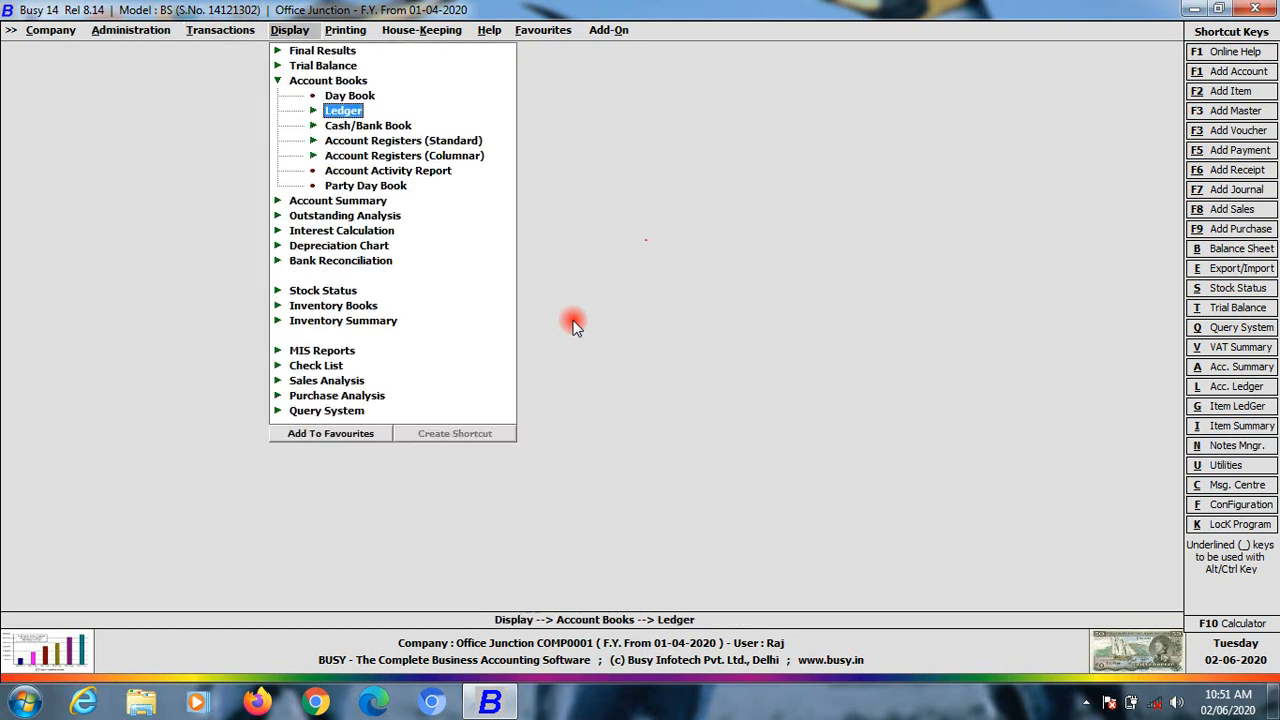
key(Return)
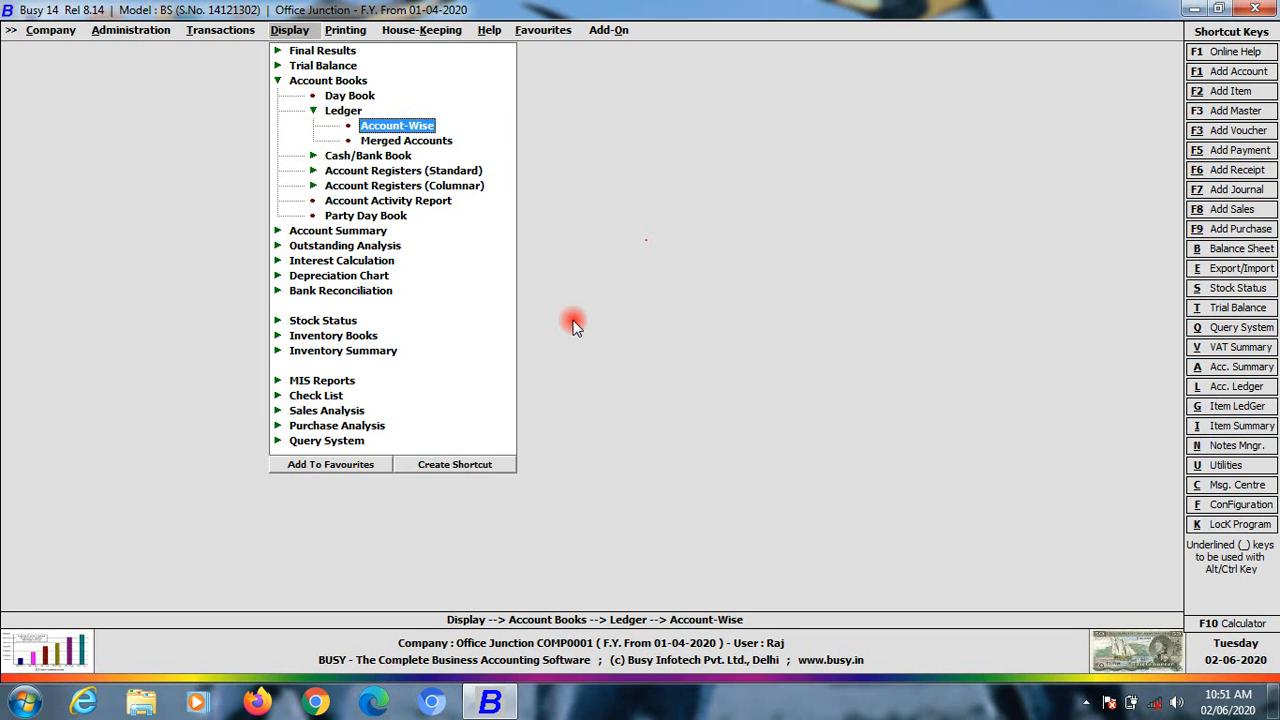
key(Return)
key(Return)
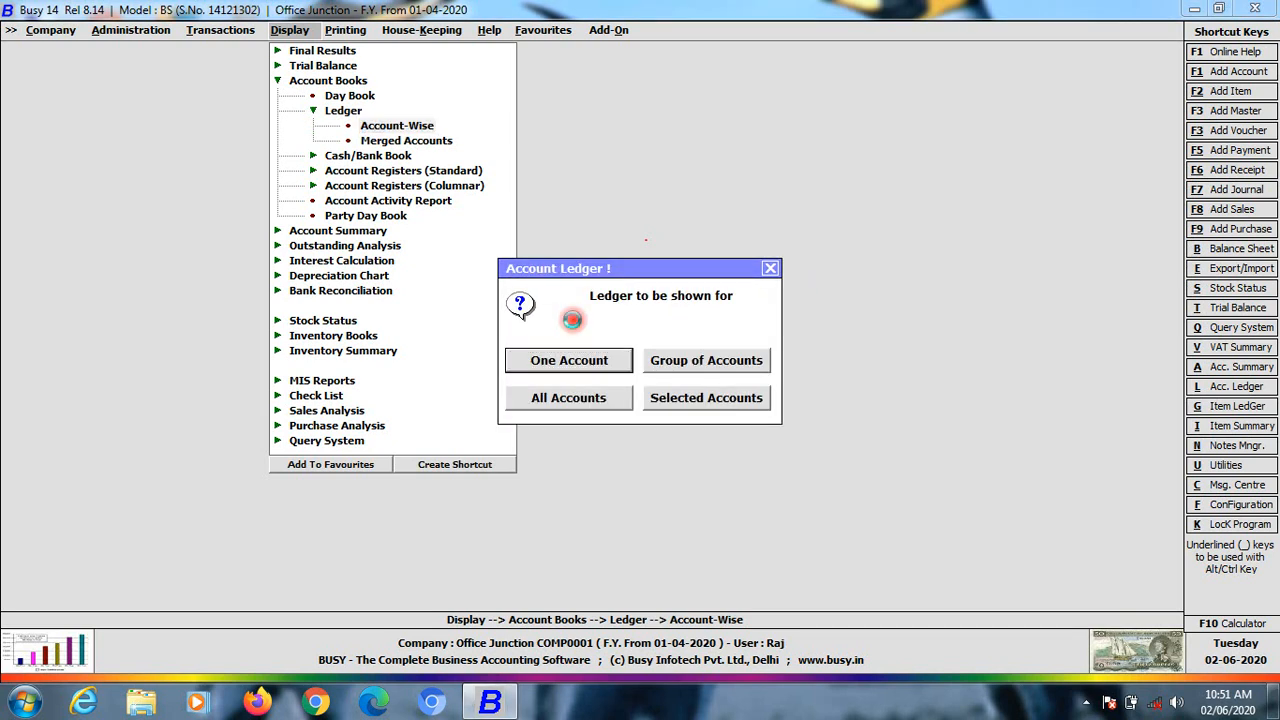
key(Return)
key(Return)
key(Return)
key(Return)
key(Return)
key(Return)
key(Return)
key(Return)
key(Return)
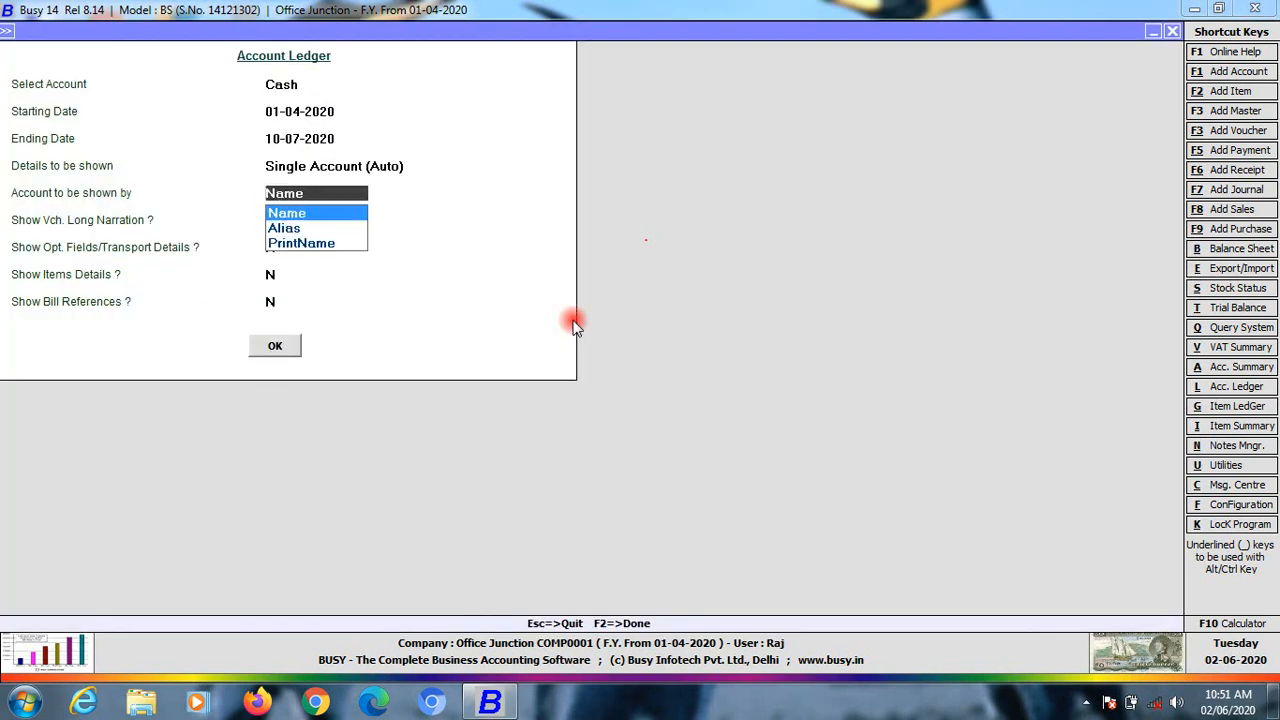
key(Return)
key(Return)
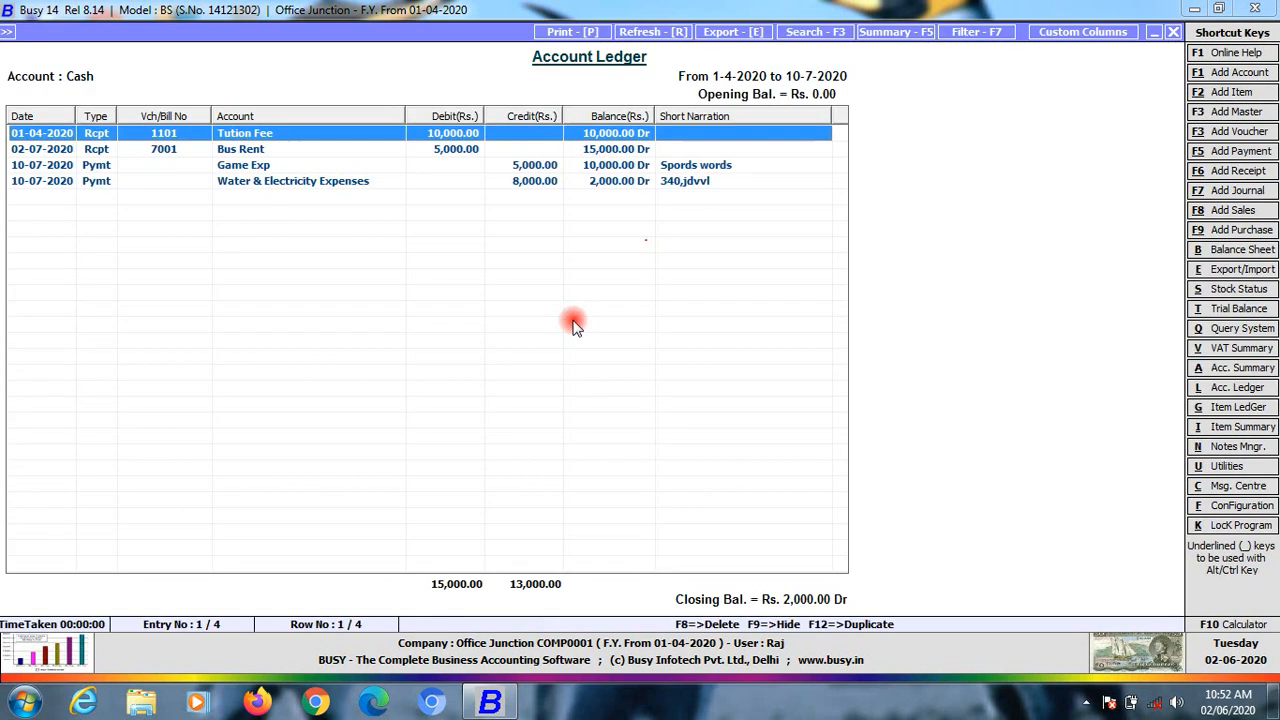
key(Down)
key(Down)
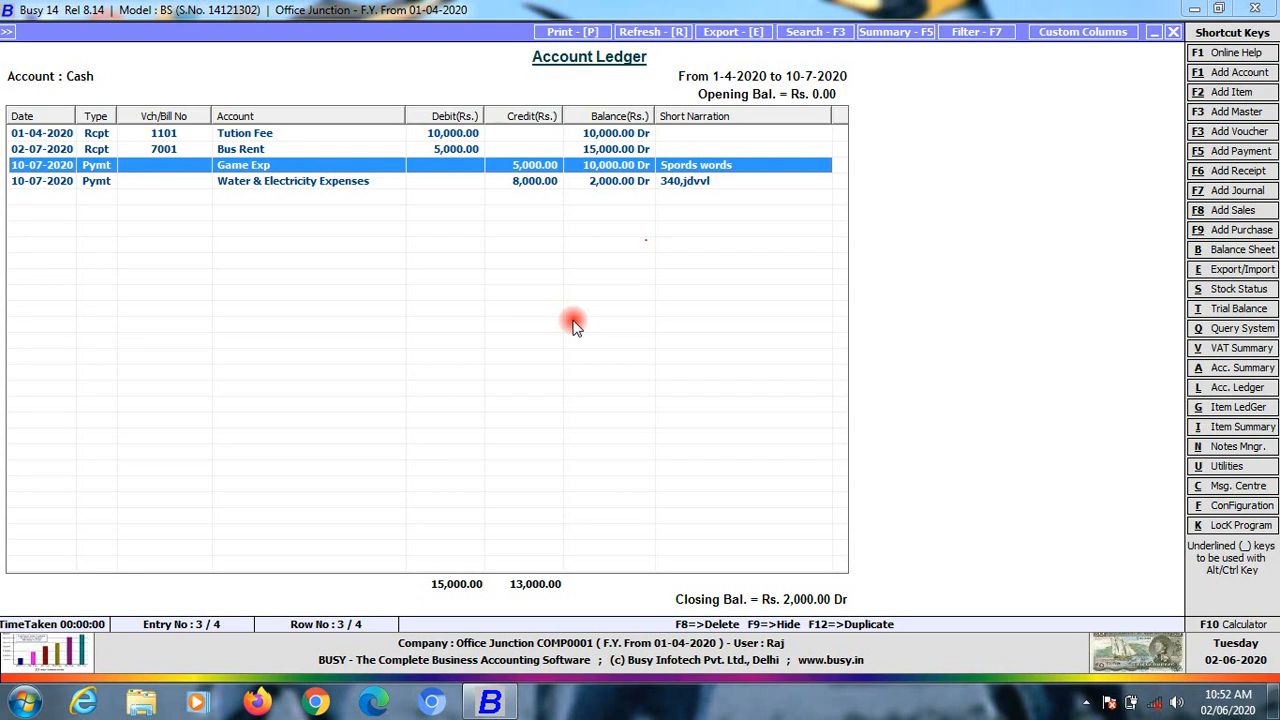
Change the Game Exp payment's voucher number to 340 and save it
key(Return)
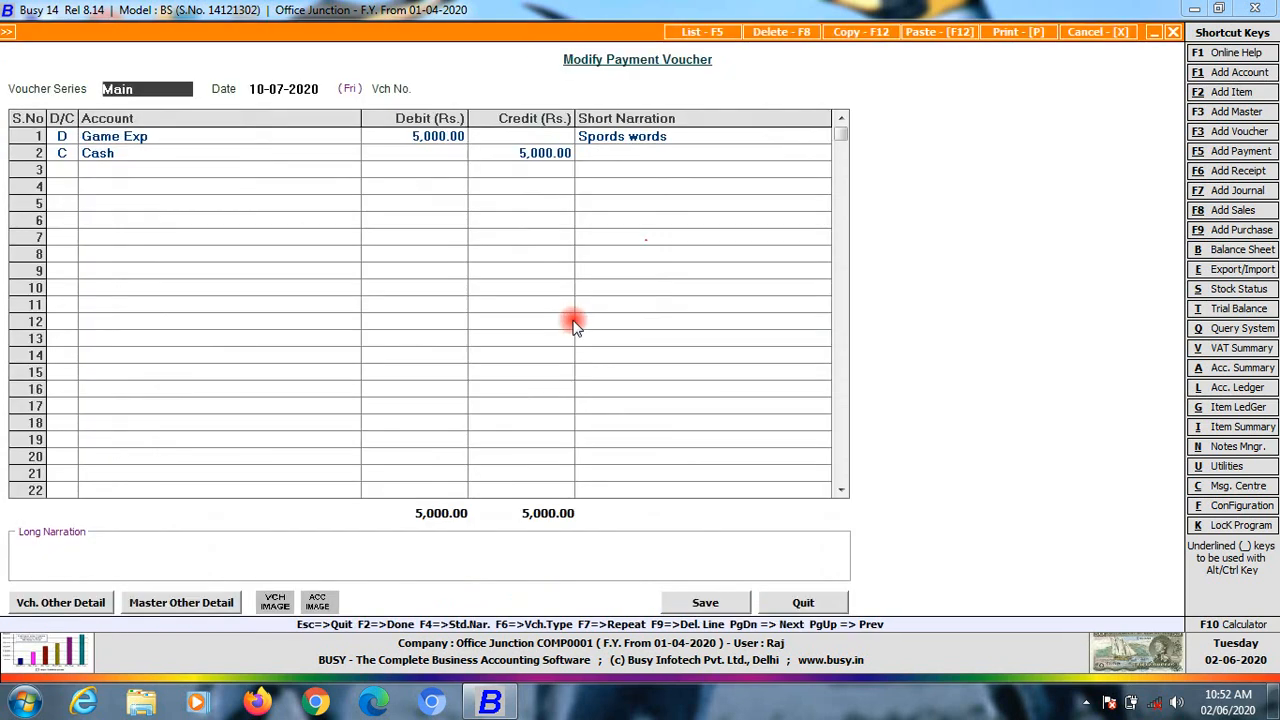
key(Return)
key(Return)
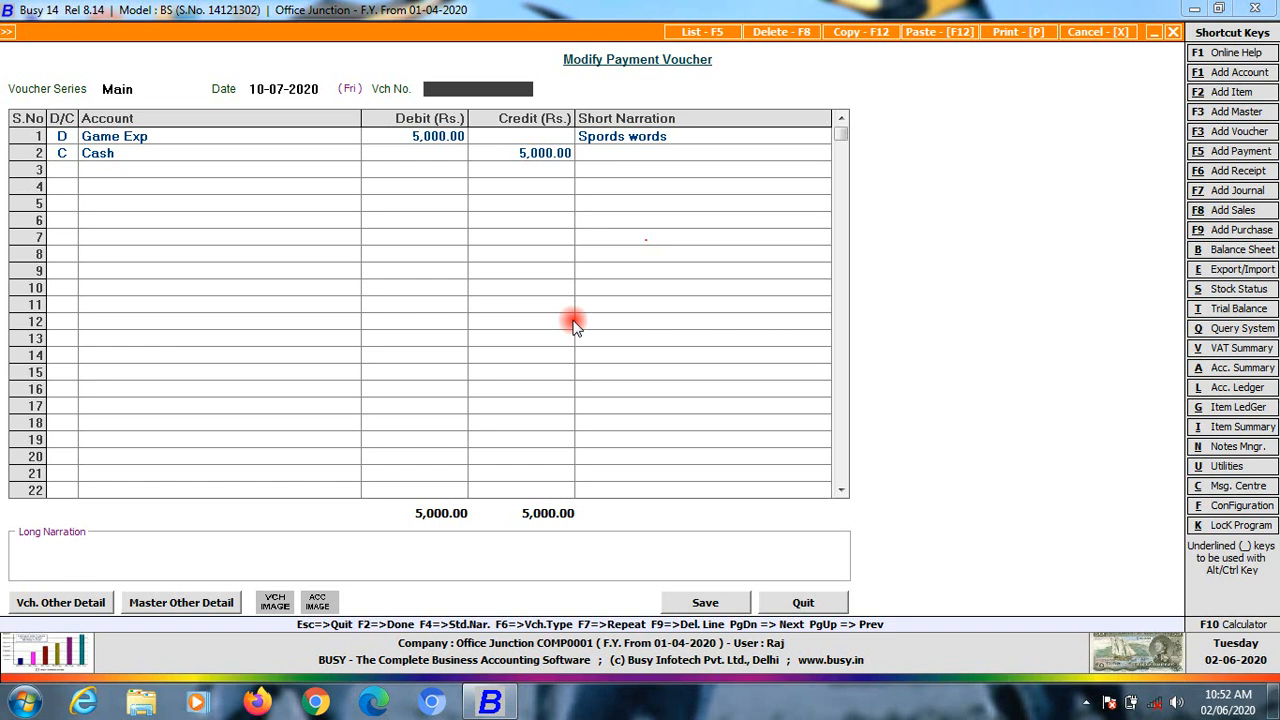
text(340)
key(Return)
key(Return)
key(Return)
key(Return)
key(Return)
key(Return)
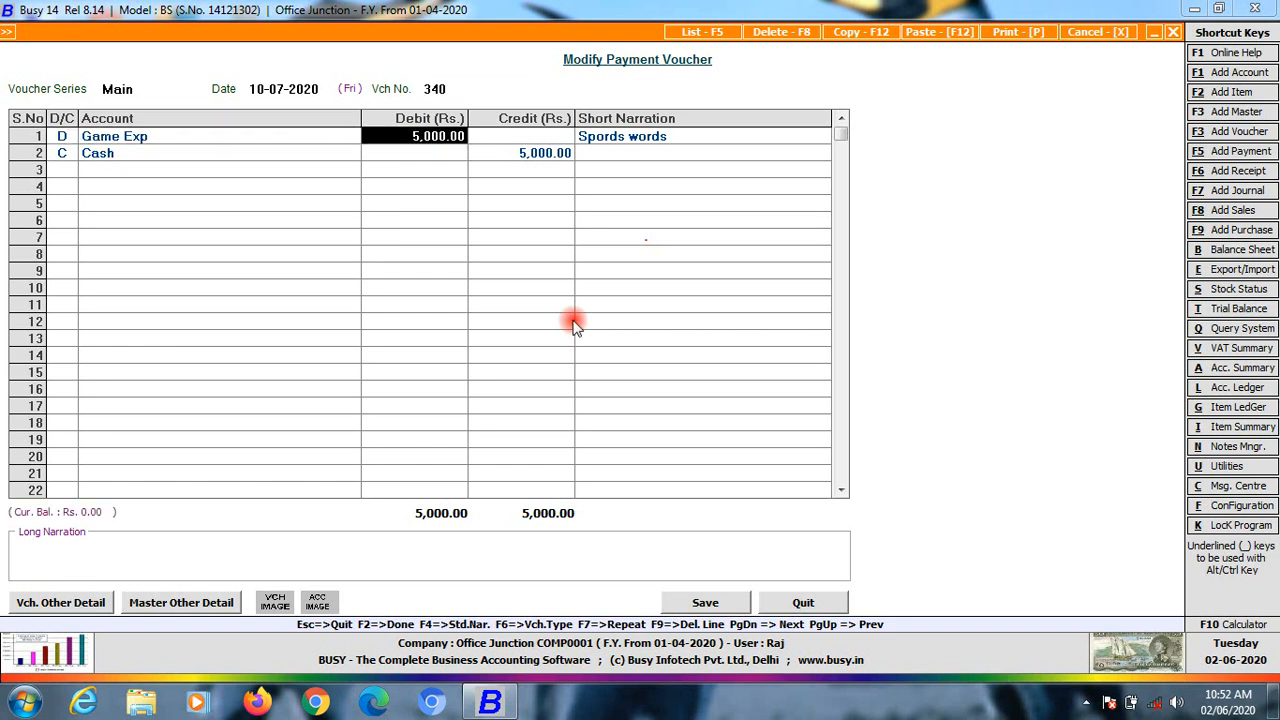
key(Return)
key(Return)
key(Return)
key(Return)
key(Return)
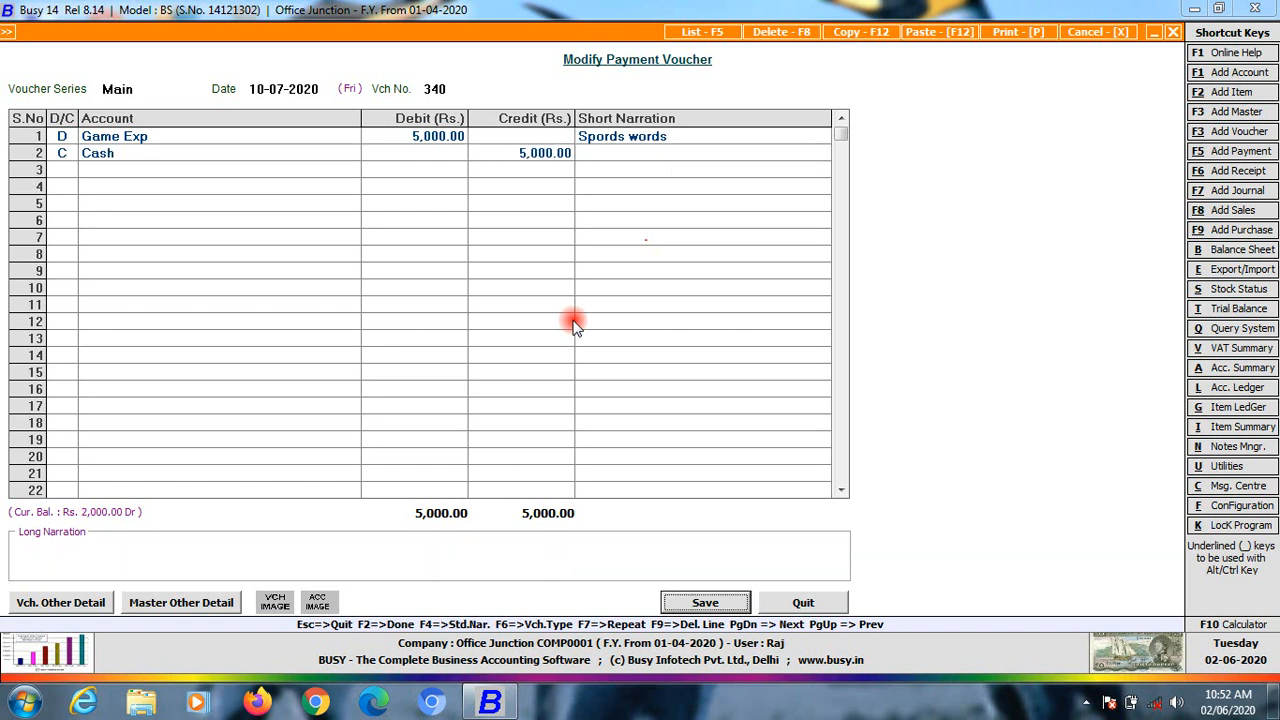
key(Return)
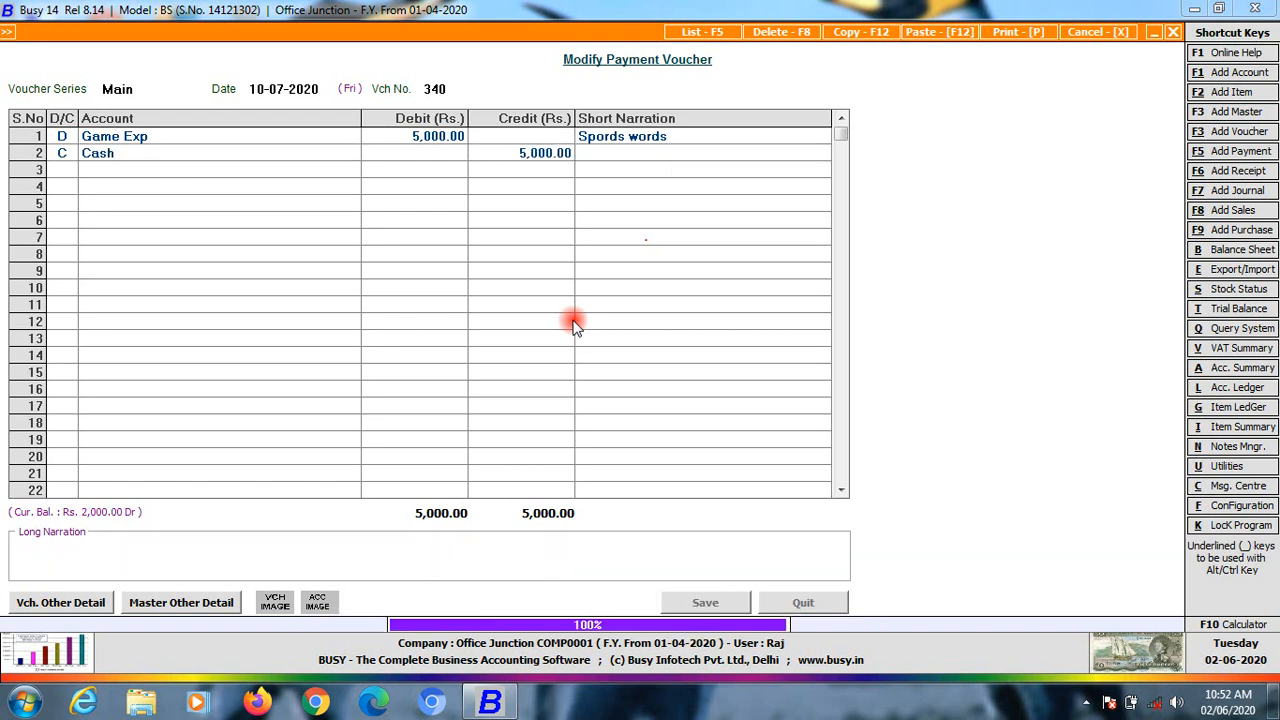
key(Up)
key(Down)
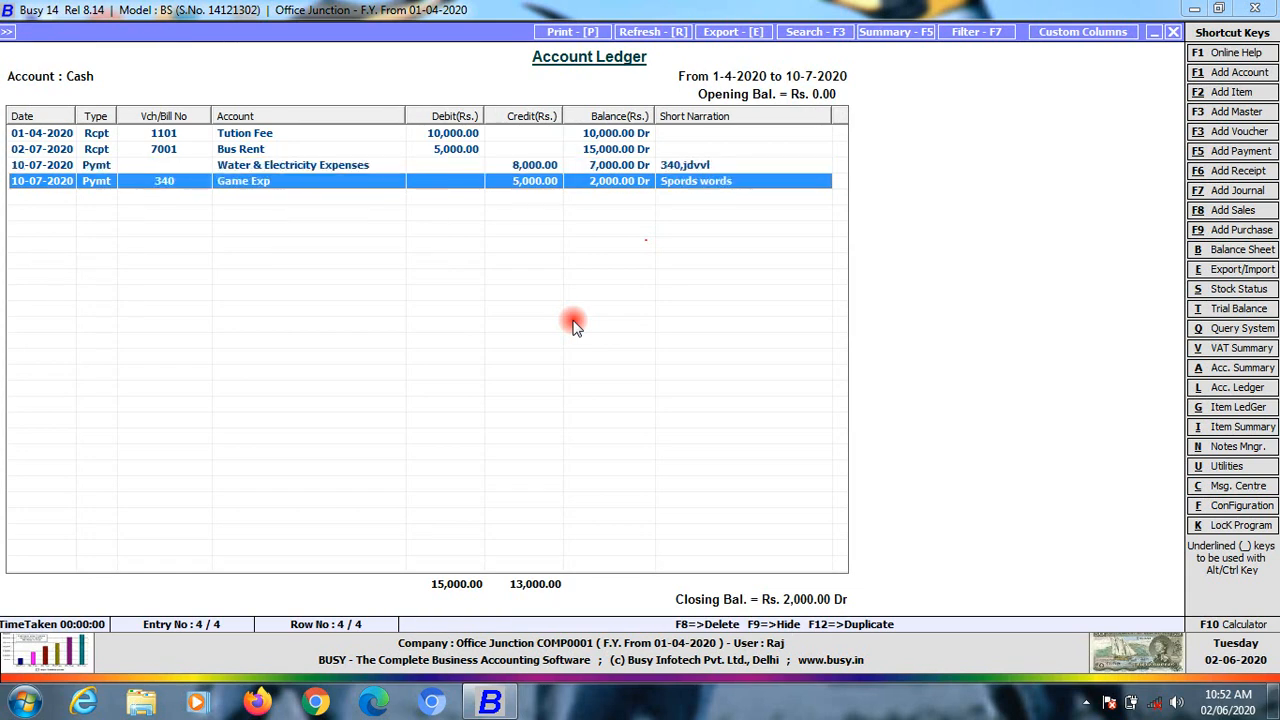
Renumber the Water & Electricity Expenses payment to 740, remove '340,' from its short narration, and save
key(Up)
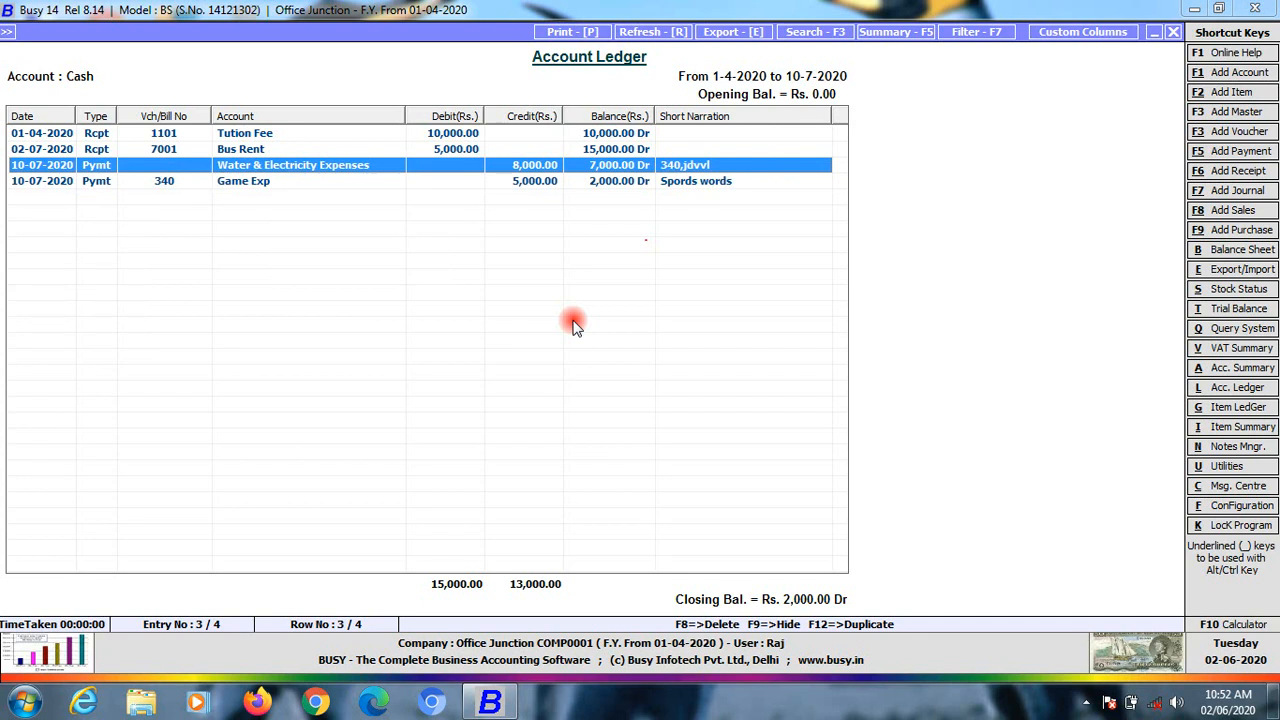
key(Return)
key(Return)
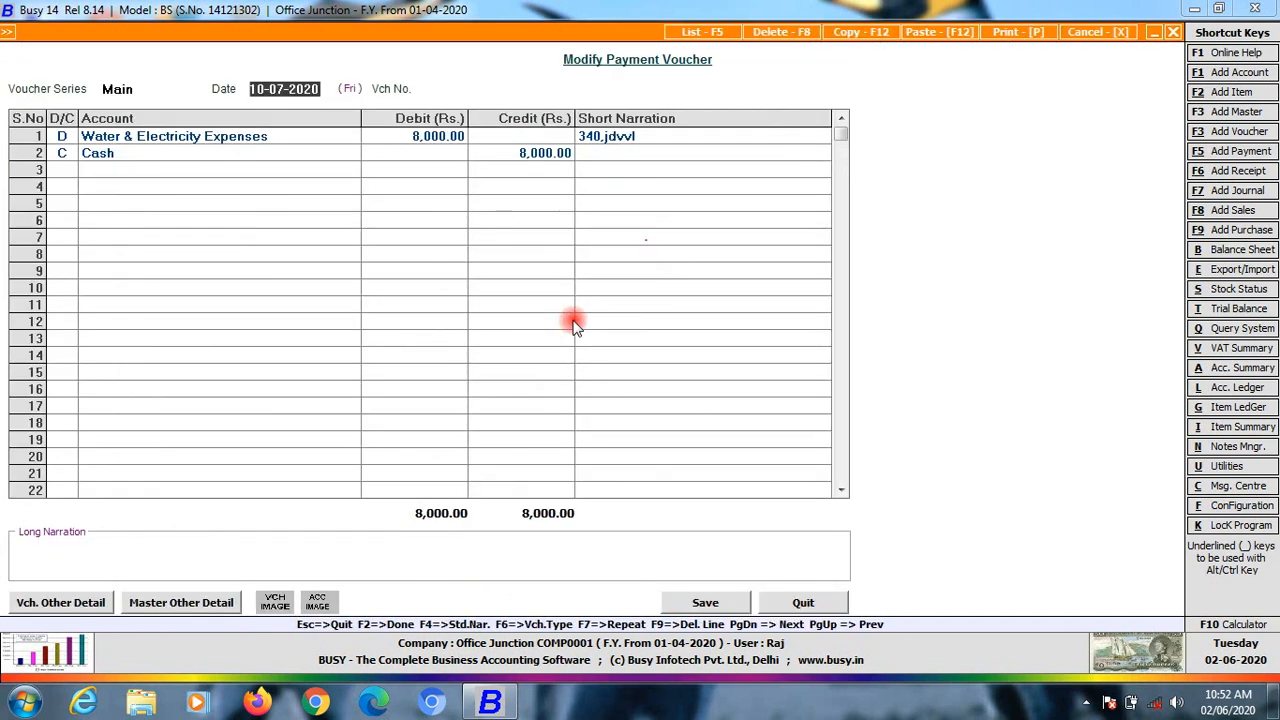
key(Return)
text(740)
key(Return)
key(Return)
key(Return)
key(Return)
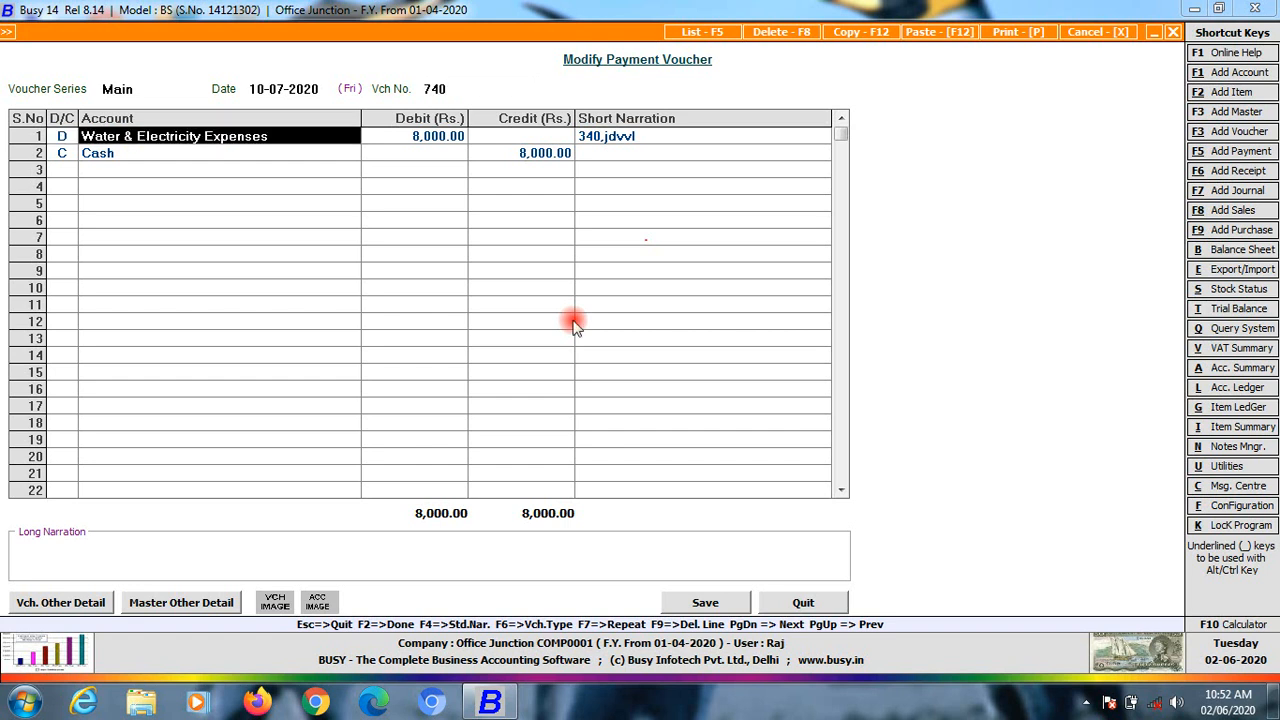
click(606, 150)
click(604, 141)
click(606, 147)
drag(603, 140, 553, 127)
key(BackSpace)
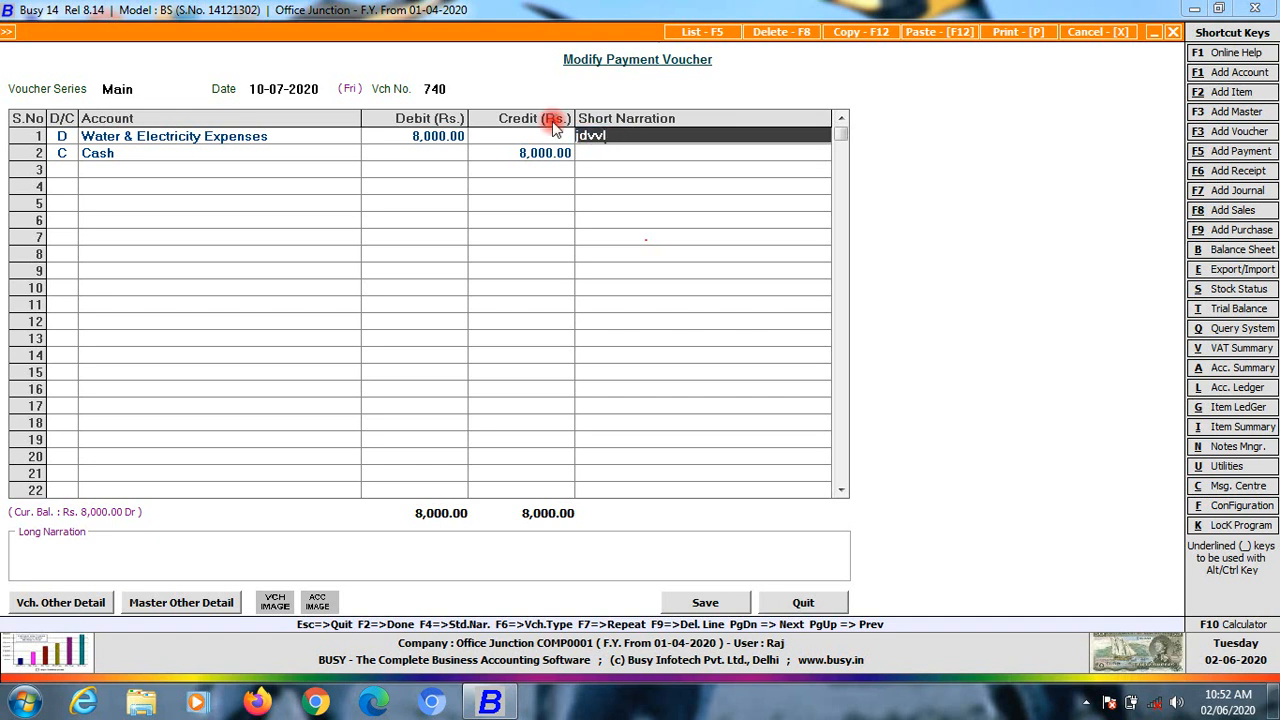
click(703, 601)
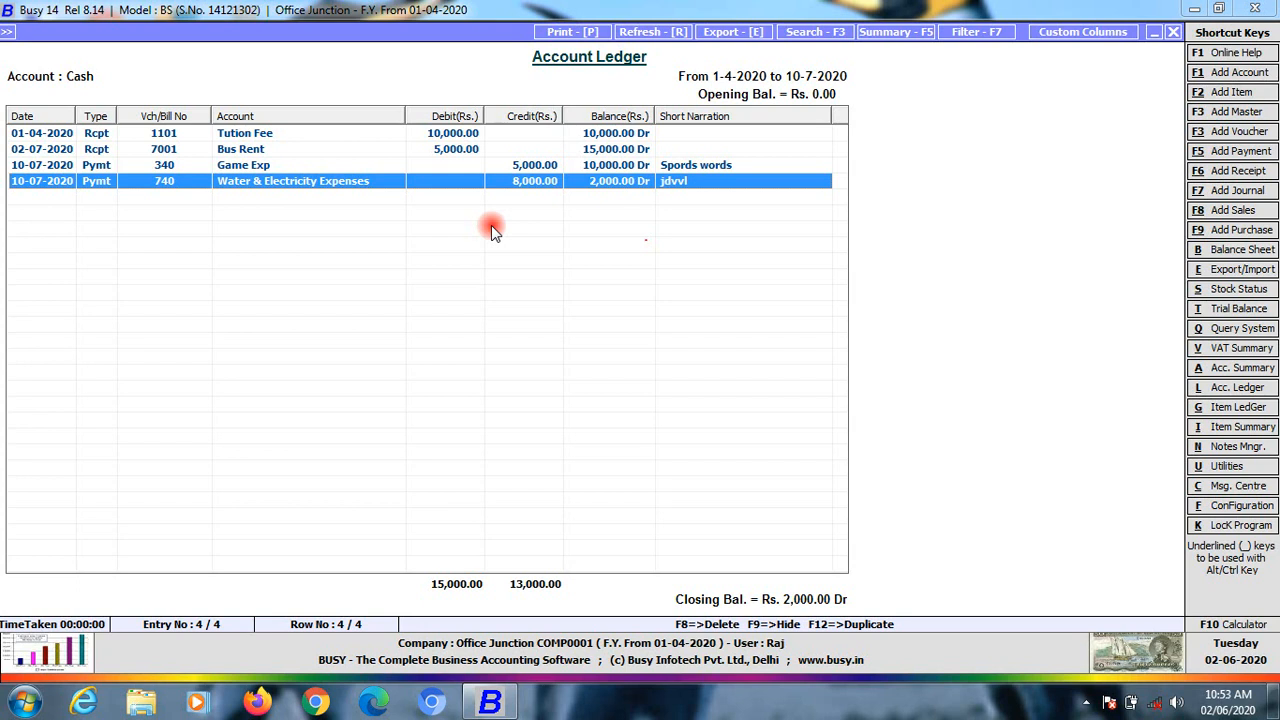
Close the Cash ledger and open the Day Book for 1-4-2020 to 10-7-2020
key(Escape)
key(Escape)
key(Escape)
key(Escape)
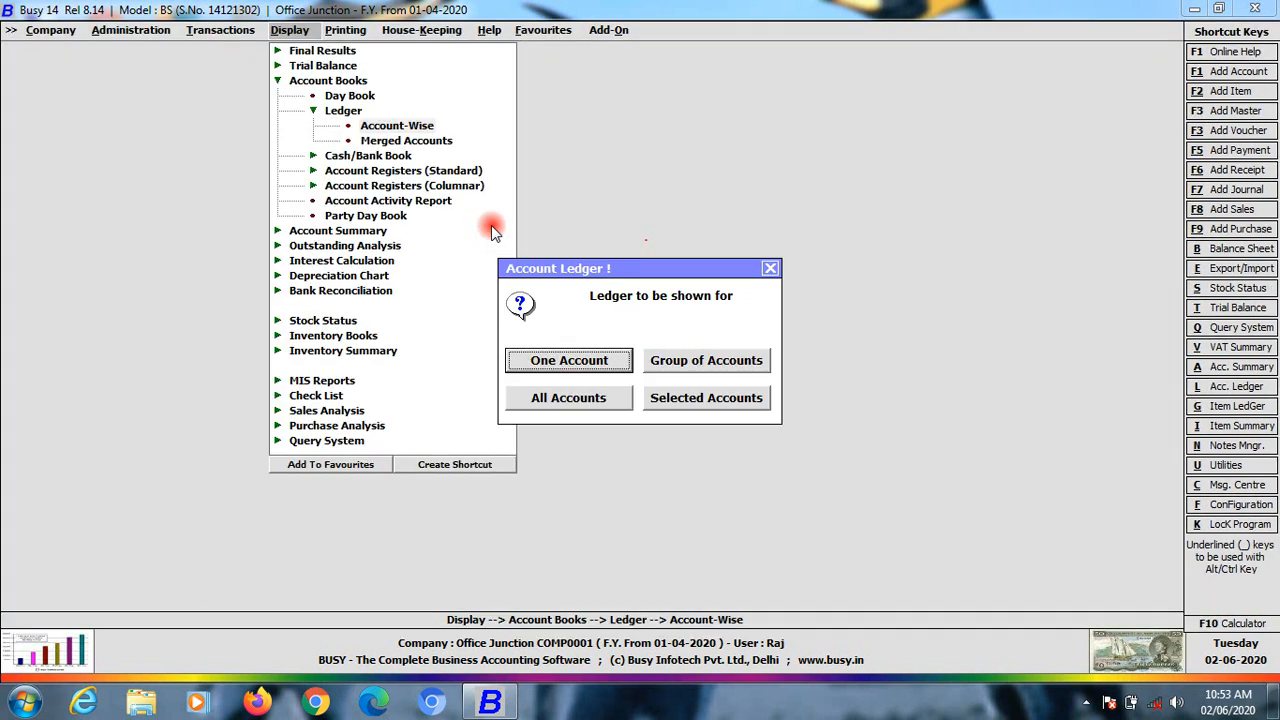
key(Escape)
key(Left)
key(Right)
key(Up)
key(Up)
key(Return)
key(Return)
key(Return)
key(Return)
key(Return)
key(Return)
key(Return)
key(Return)
key(Return)
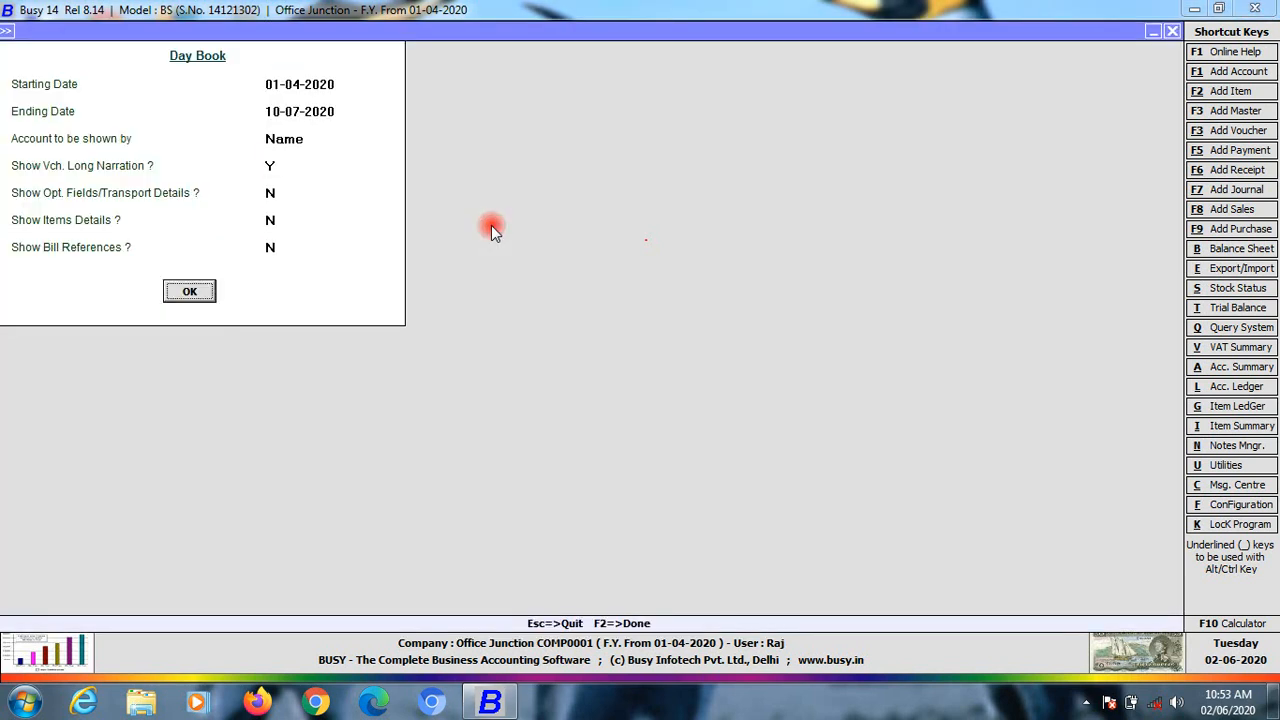
key(Return)
Review the Day Book entries from Tution Fee through Water & Electricity Expenses, then close it
key(Down)
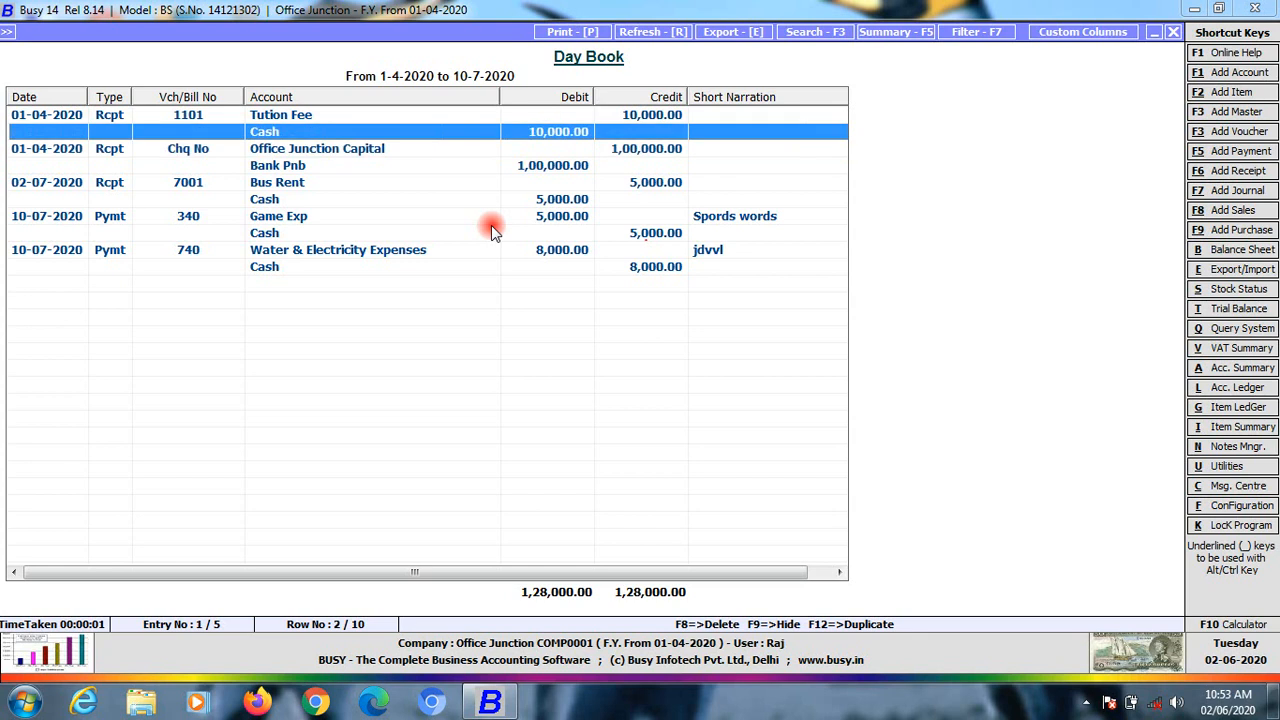
key(Up)
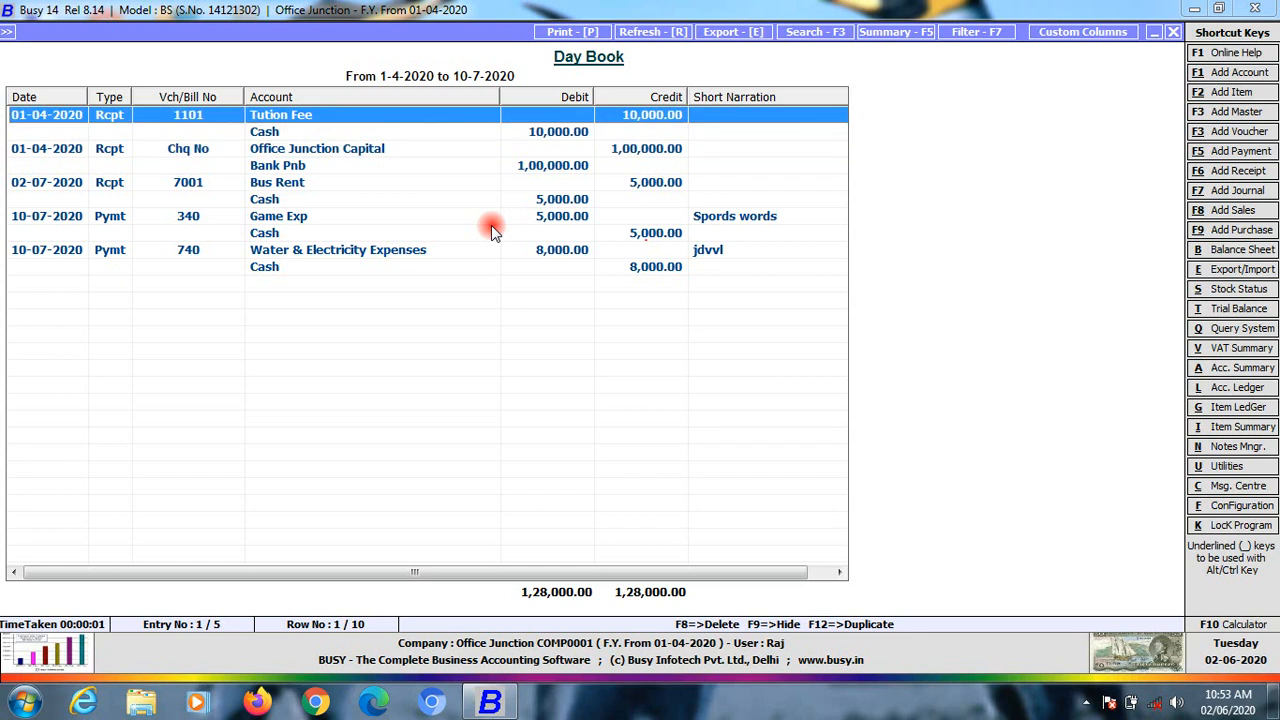
key(Down)
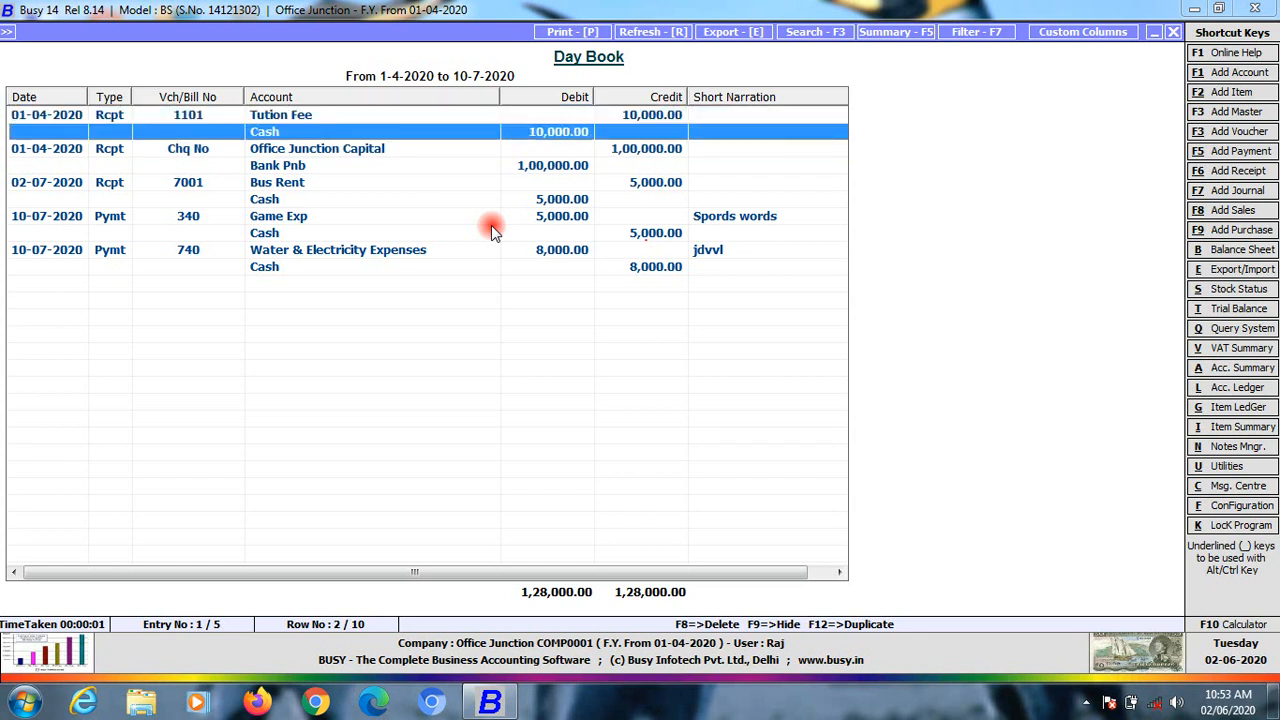
key(Down)
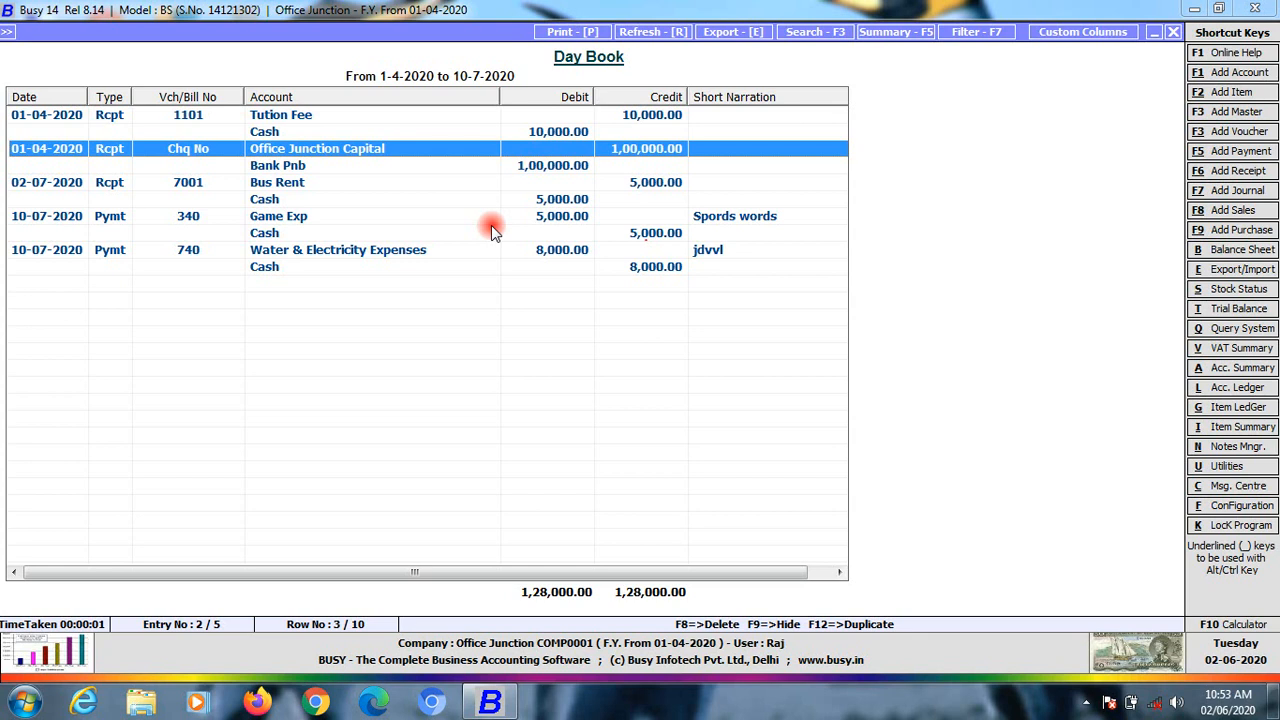
key(Down)
key(Up)
key(Down)
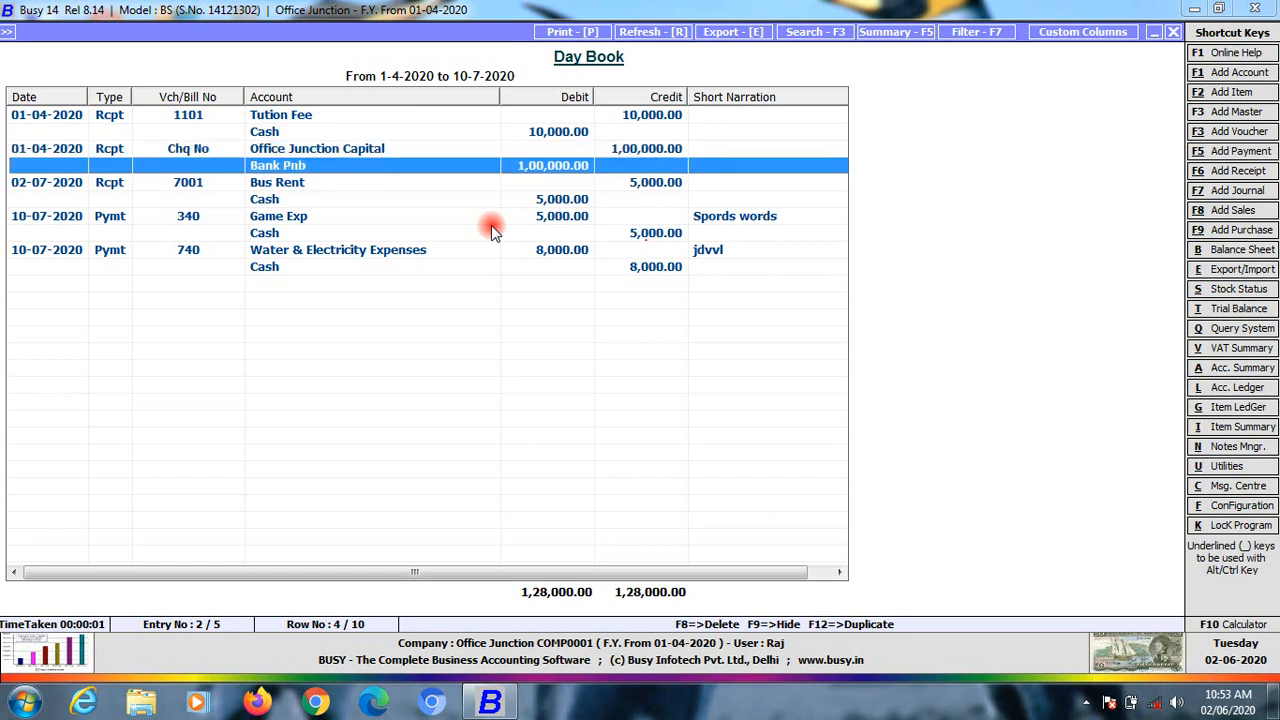
key(Down)
key(Down)
key(Down)
key(Down)
key(Down)
key(Down)
key(Up)
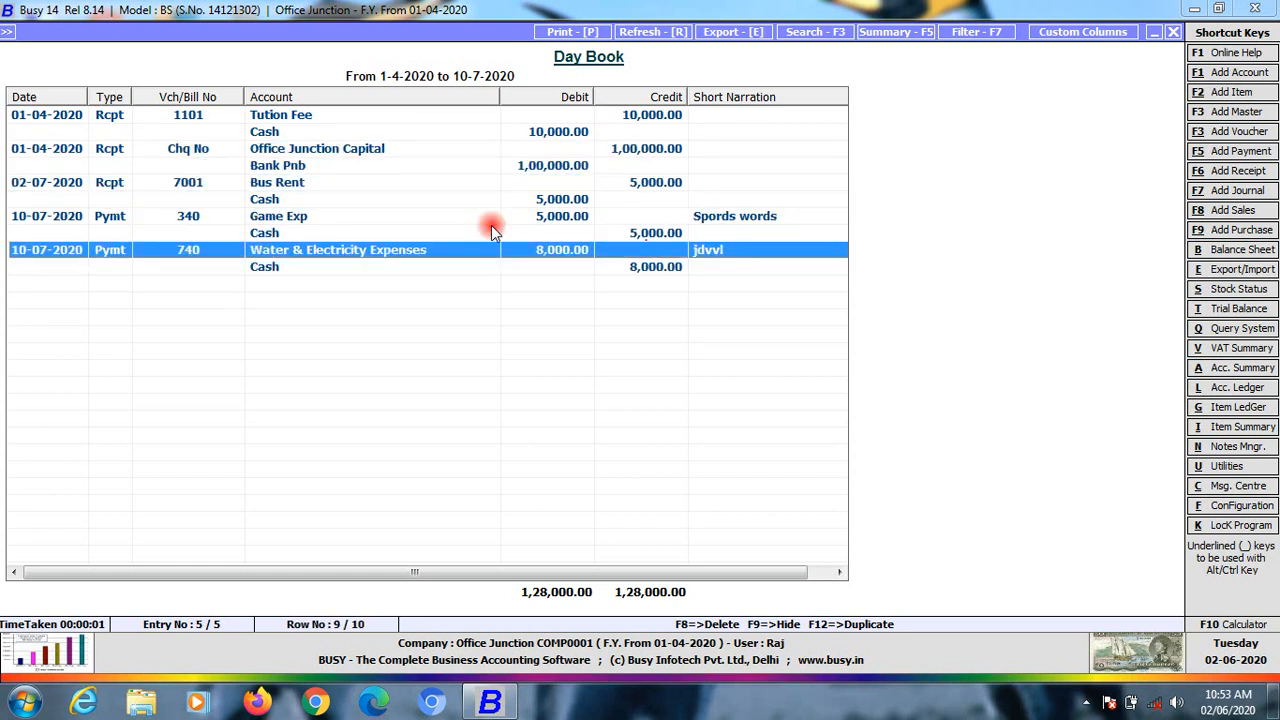
key(Up)
key(Up)
key(Up)
key(Up)
key(Up)
key(Up)
key(Up)
key(Up)
key(Down)
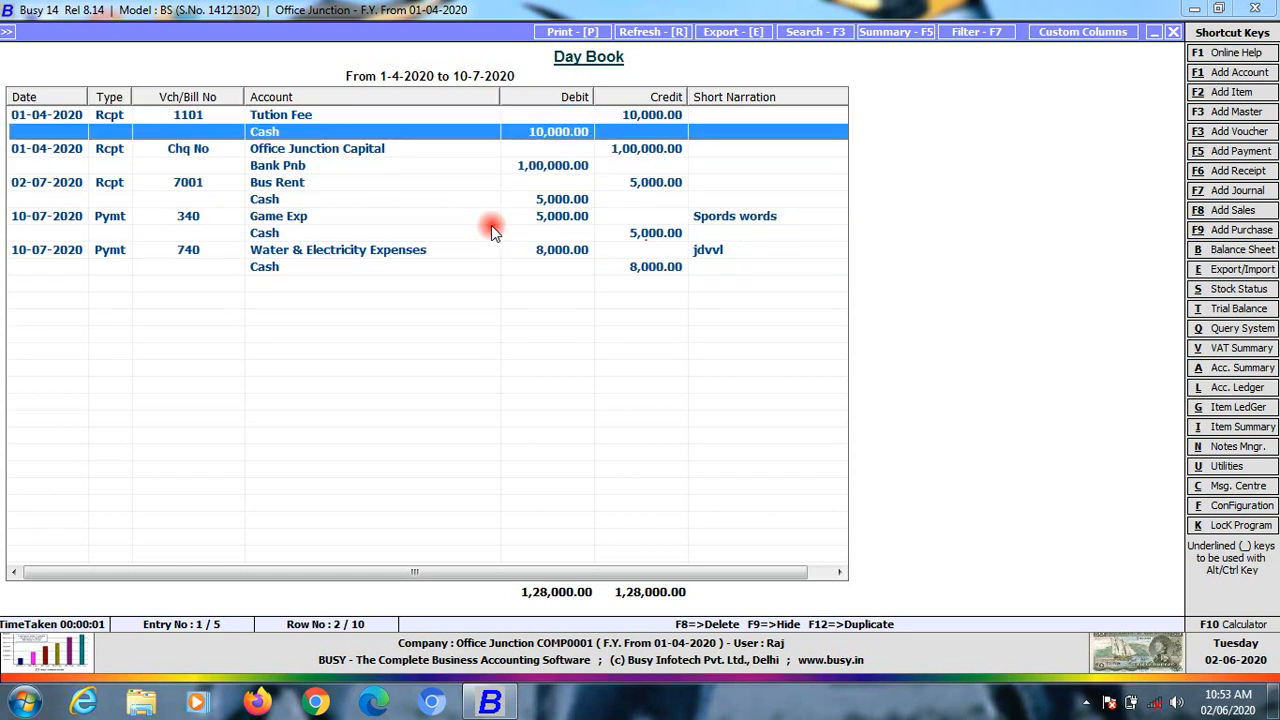
key(Down)
key(Down)
key(Down)
key(Down)
key(Down)
key(Down)
key(Down)
key(Down)
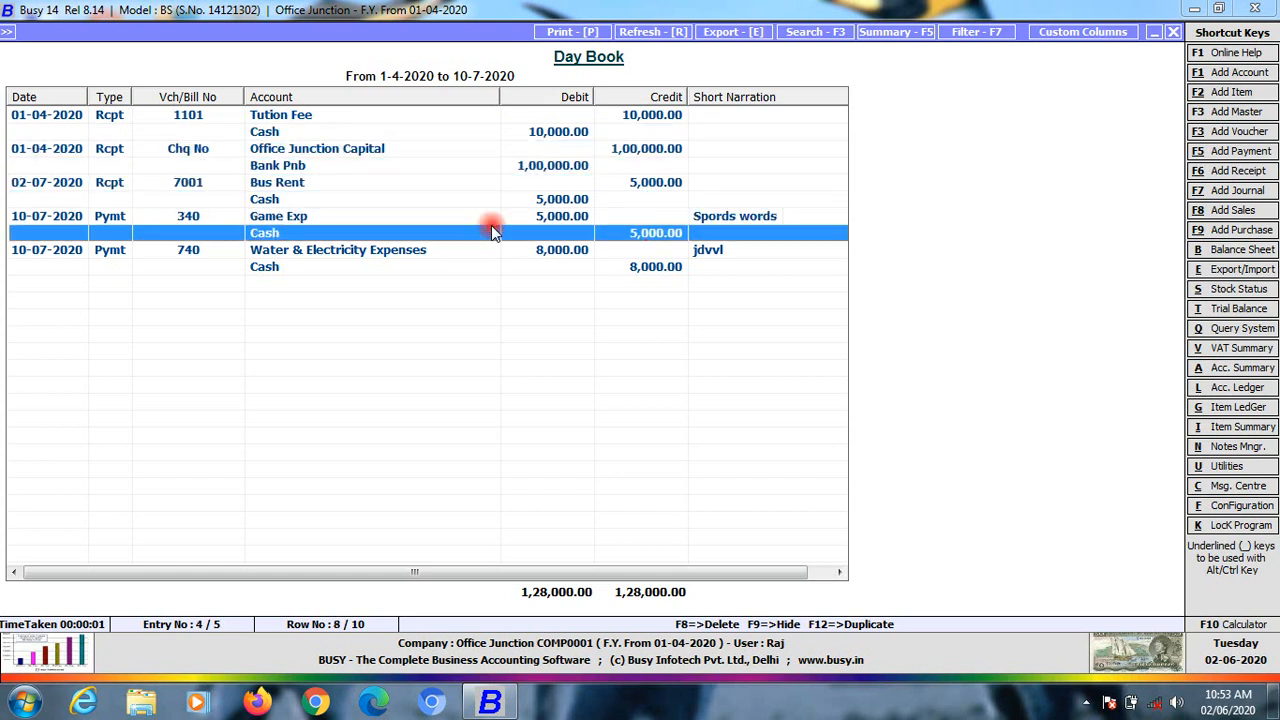
key(Up)
key(Up)
key(Up)
key(Up)
key(Up)
key(Up)
key(Up)
key(Up)
key(Up)
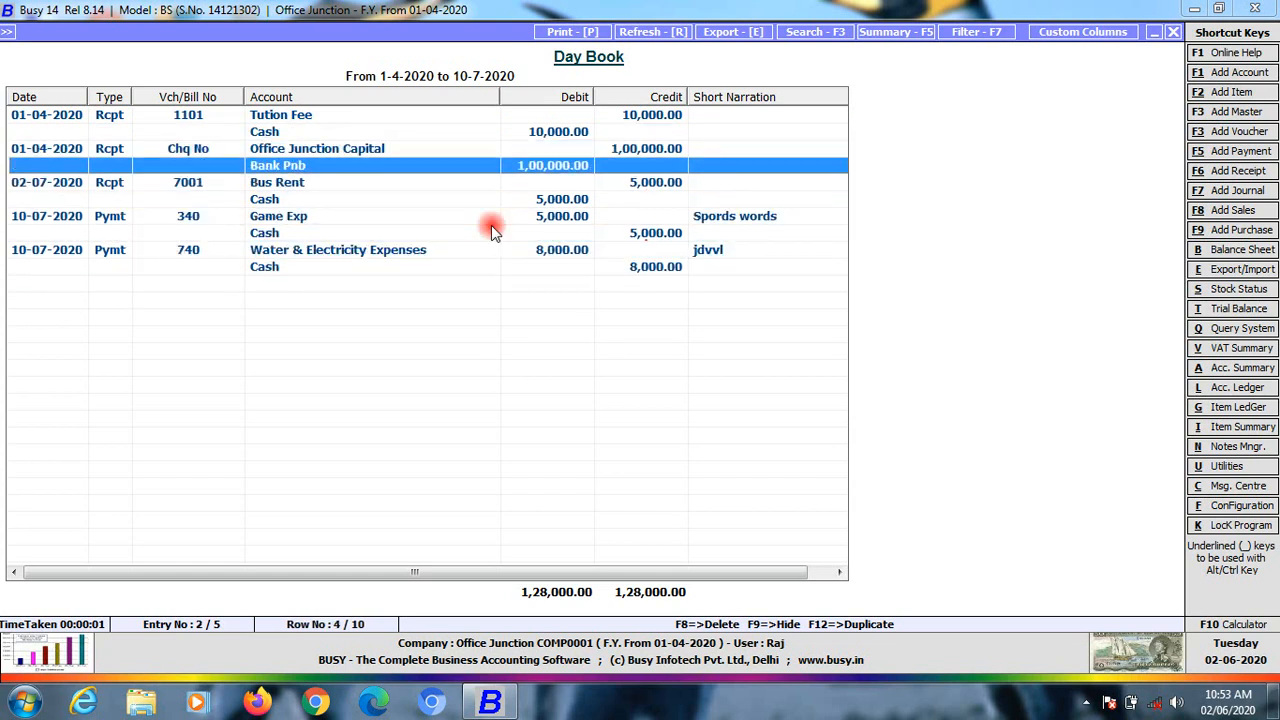
key(Escape)
key(Escape)
key(Escape)
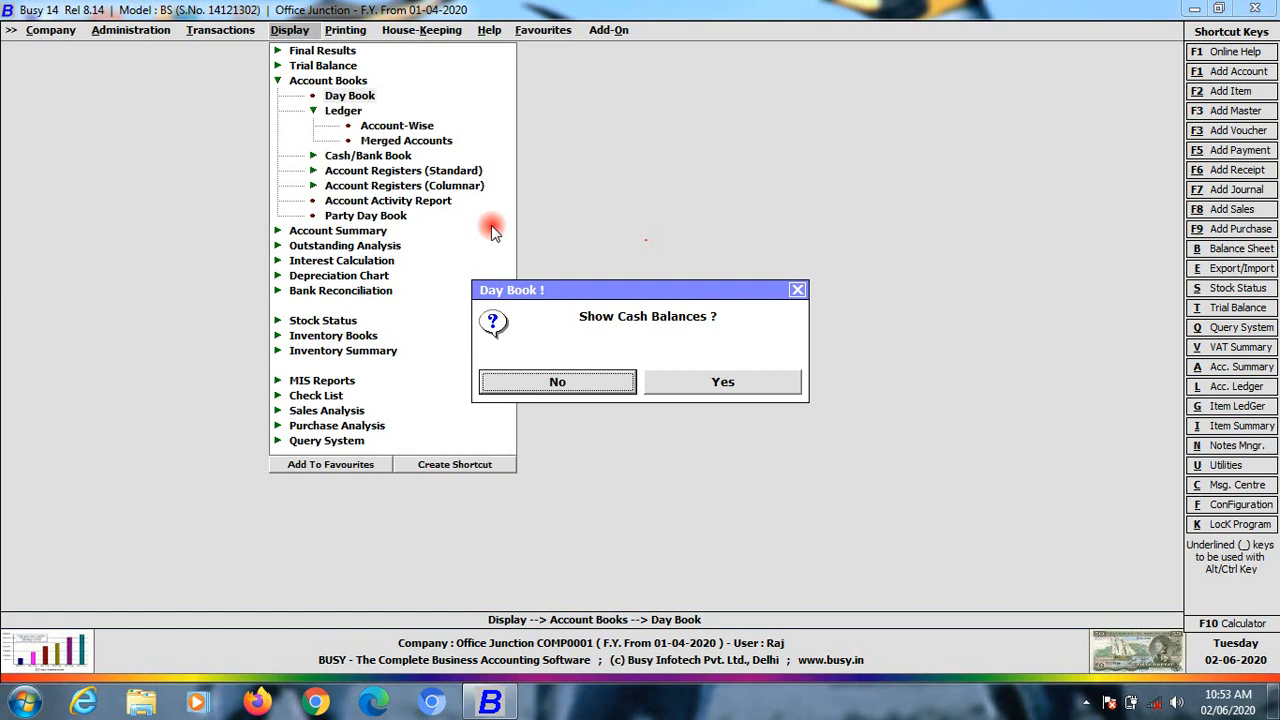
Generate the horizontal Balance Sheet month-wise, ending July
key(Up)
key(Up)
key(Up)
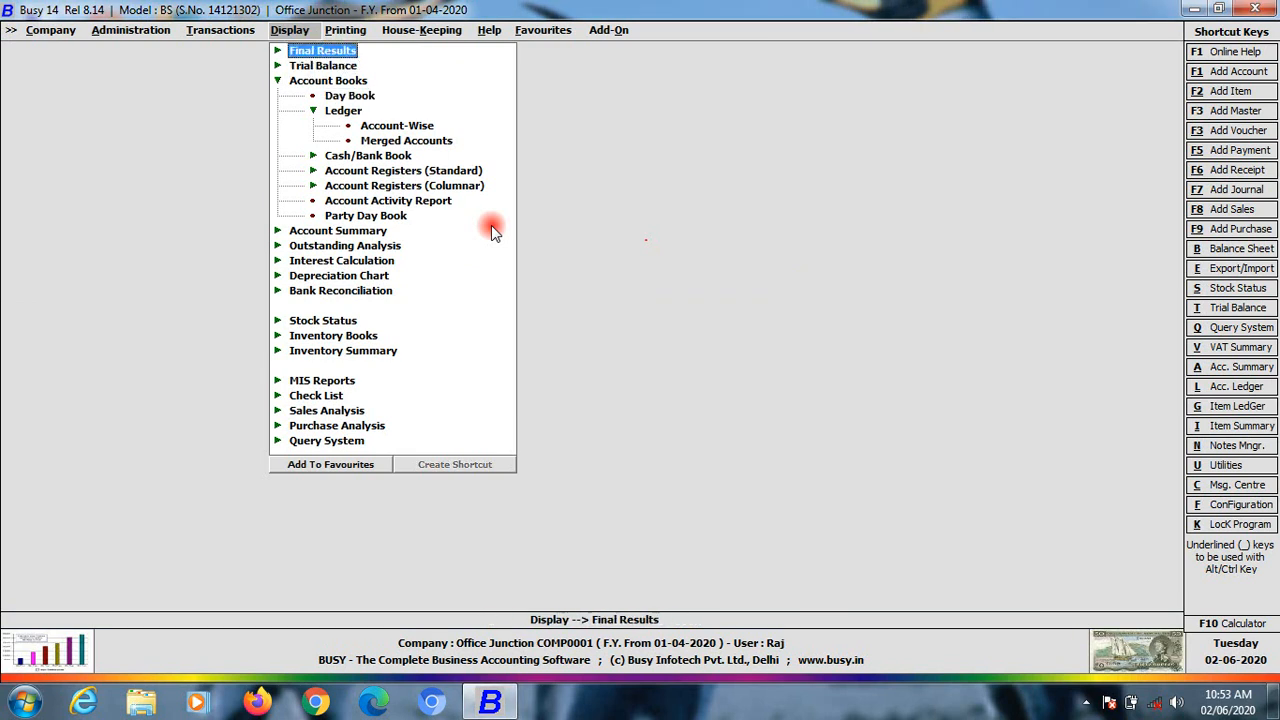
key(Return)
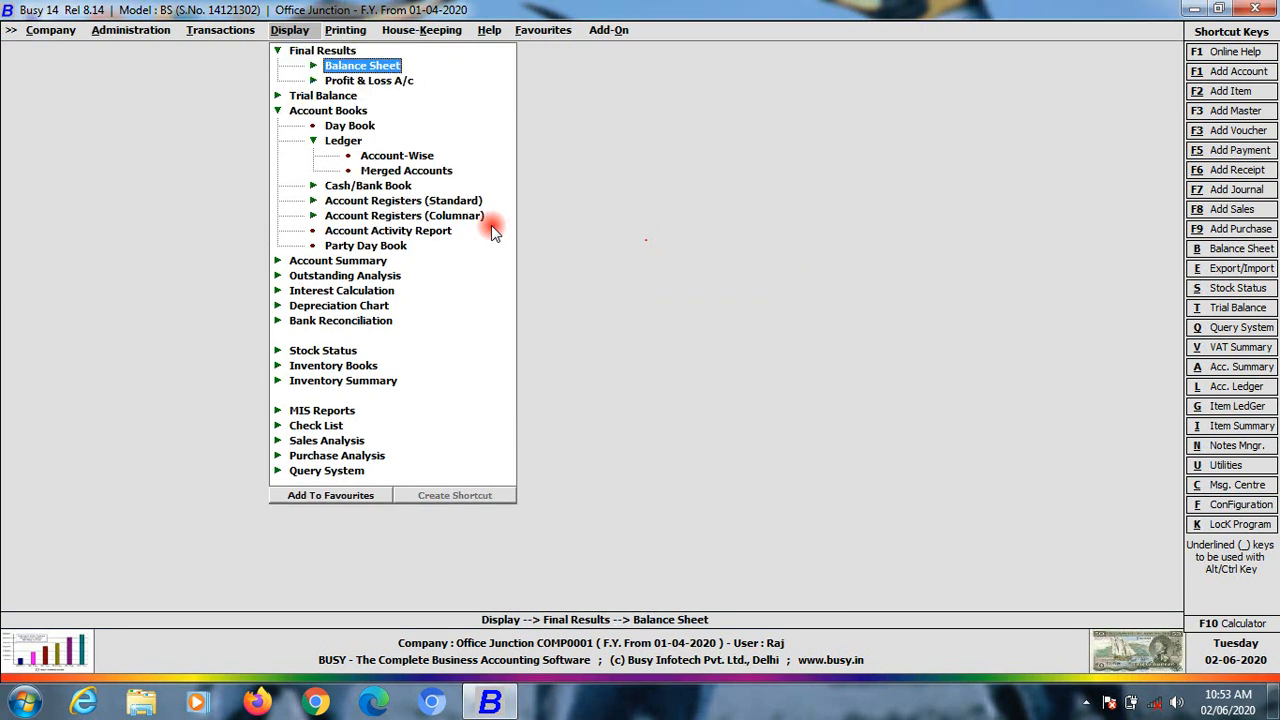
key(Return)
key(Return)
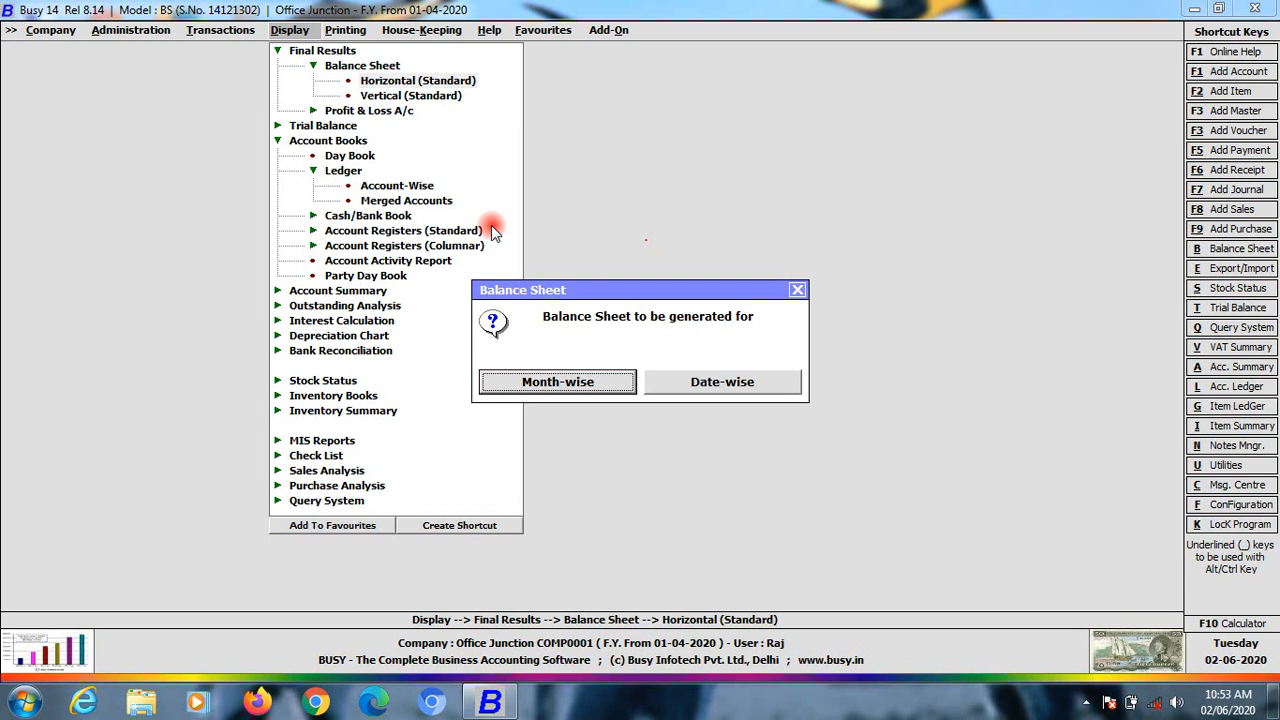
key(Return)
key(Return)
key(Down)
key(Down)
key(Down)
key(Return)
key(Return)
key(Return)
key(Return)
key(Return)
key(Return)
key(Return)
key(Return)
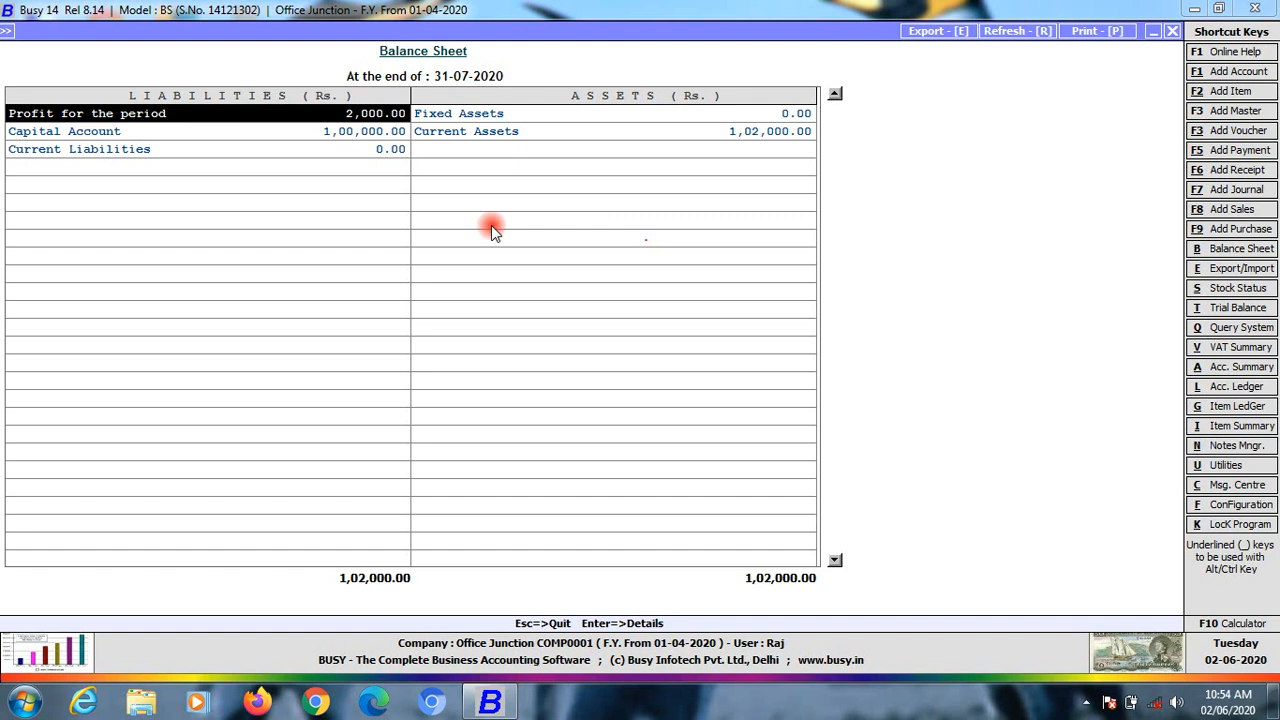
Check the Current Assets breakdown, including Bank Pnb under Bank Accounts and Cash-in-hand
key(Right)
key(Left)
key(Right)
key(Down)
key(Up)
key(Down)
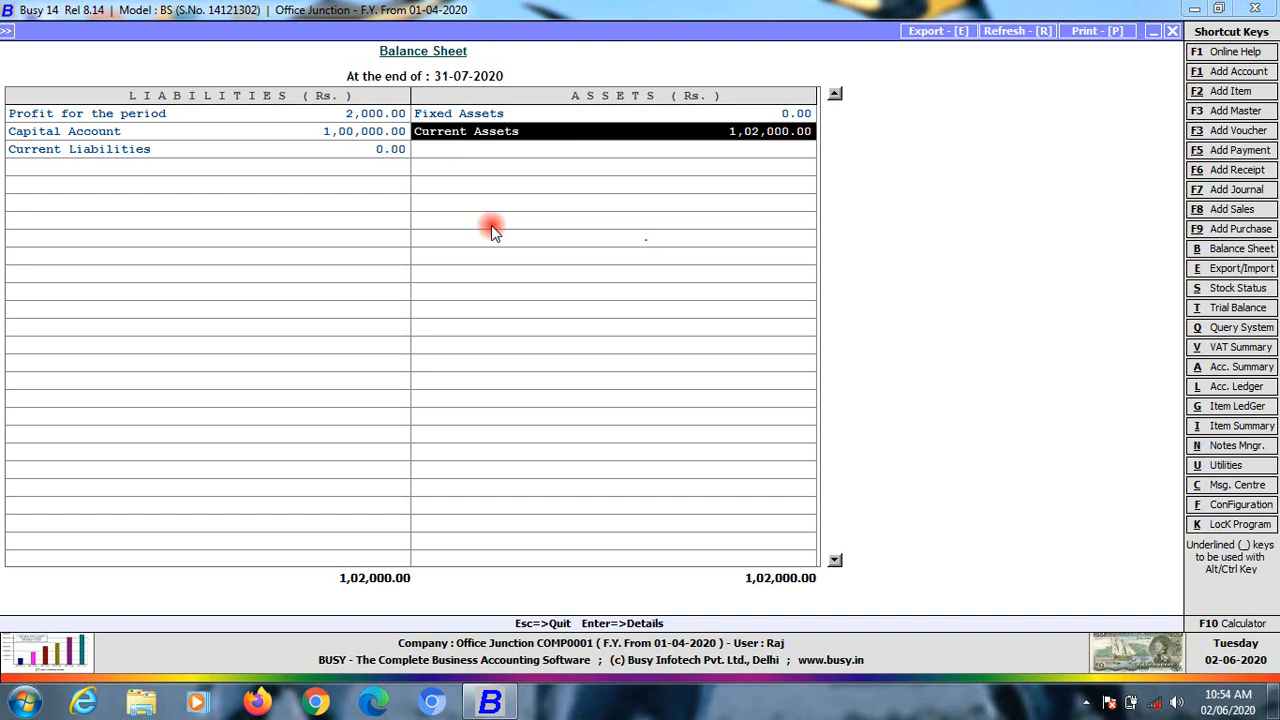
key(Up)
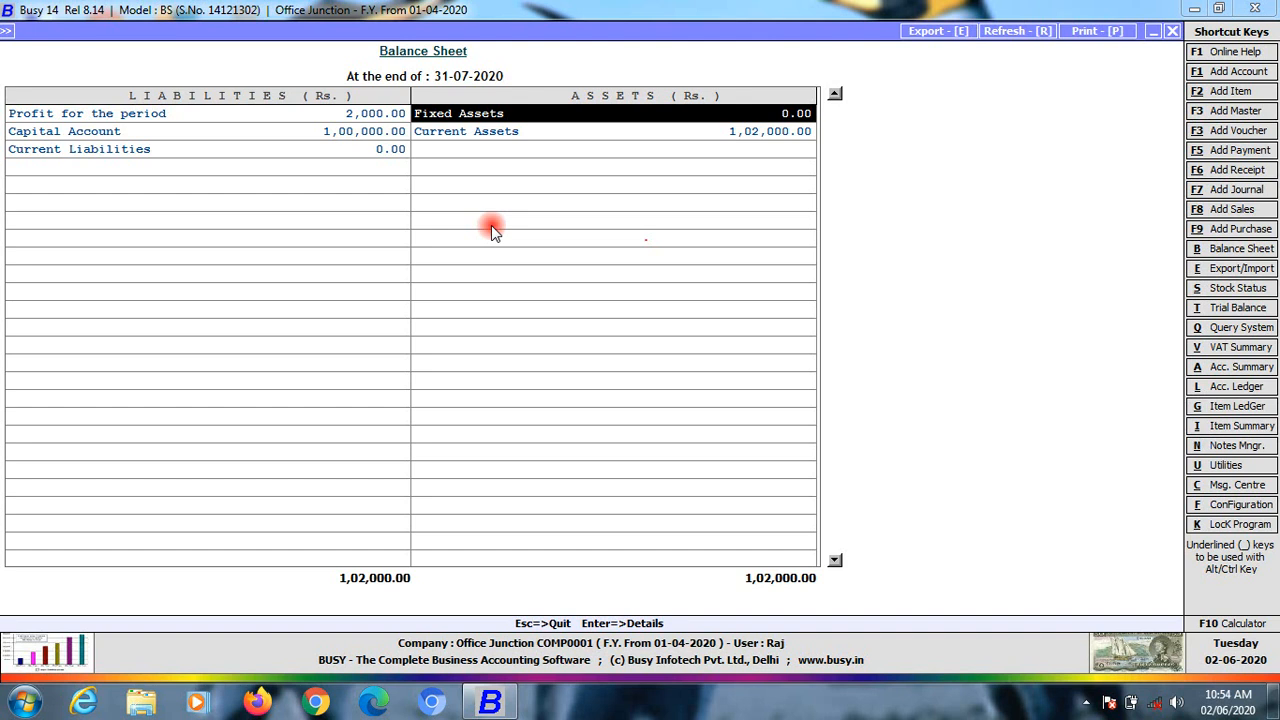
key(Down)
key(Return)
key(Down)
key(Up)
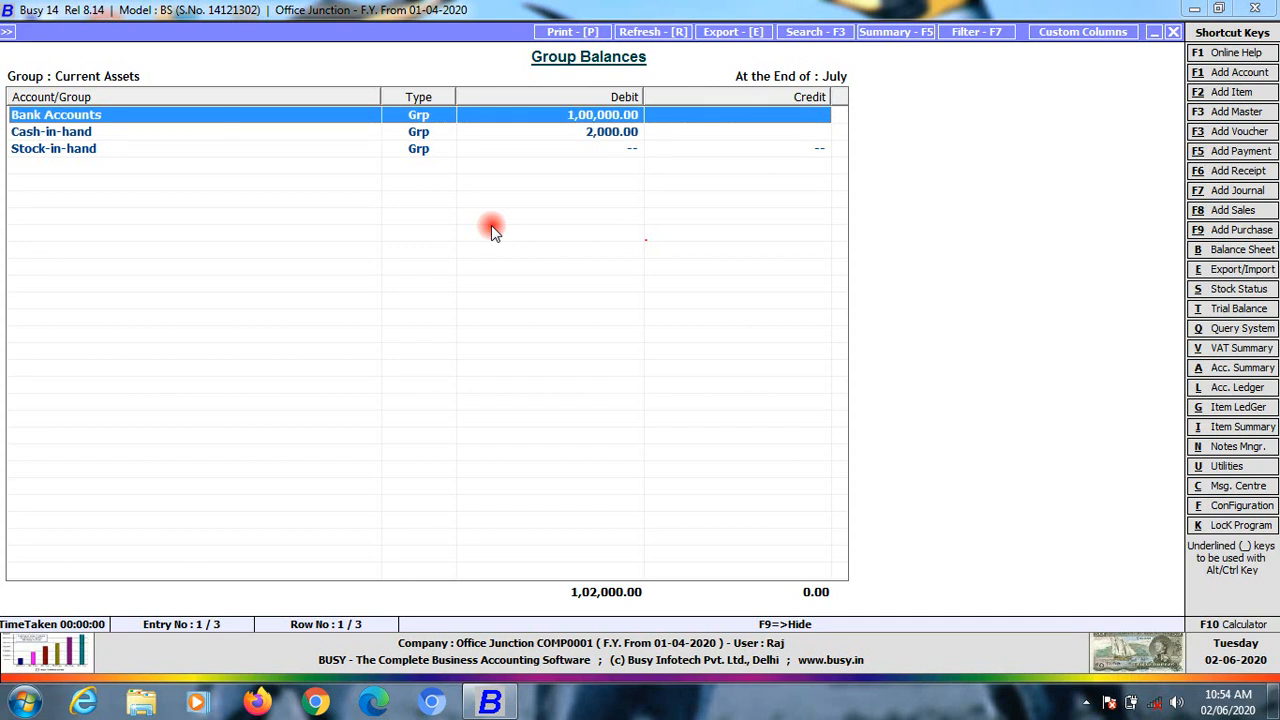
key(Return)
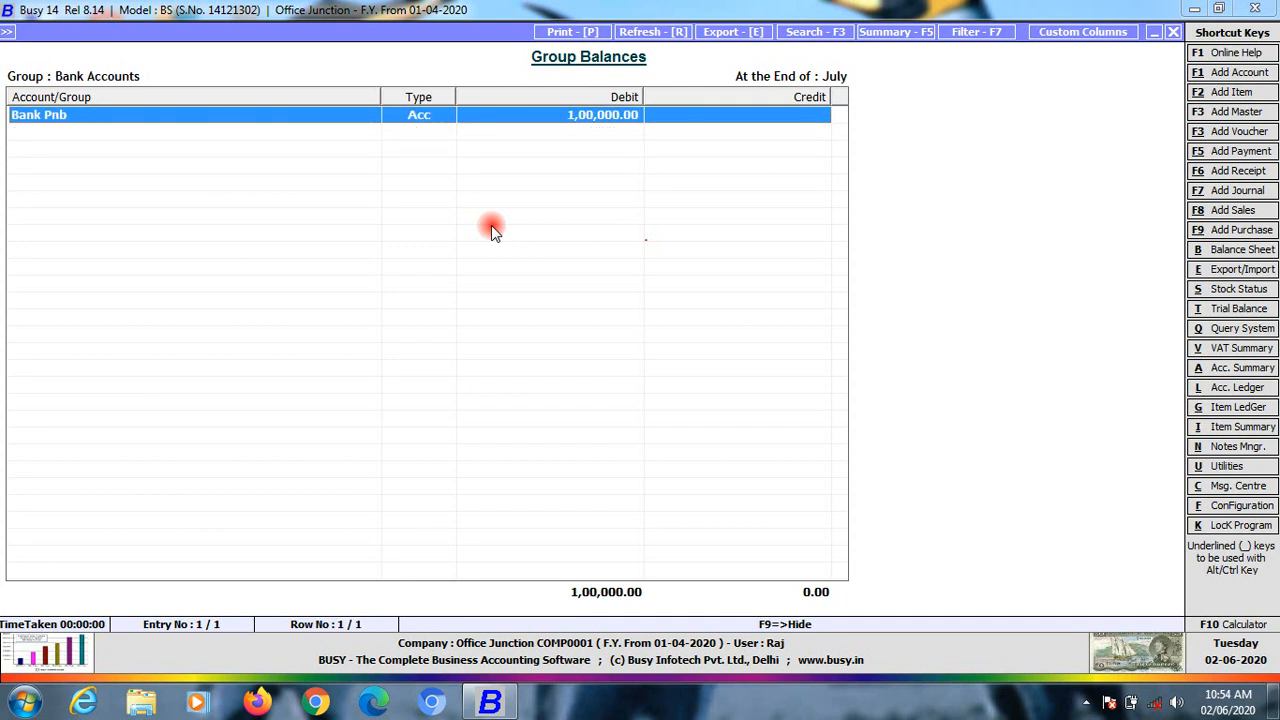
key(Escape)
key(Down)
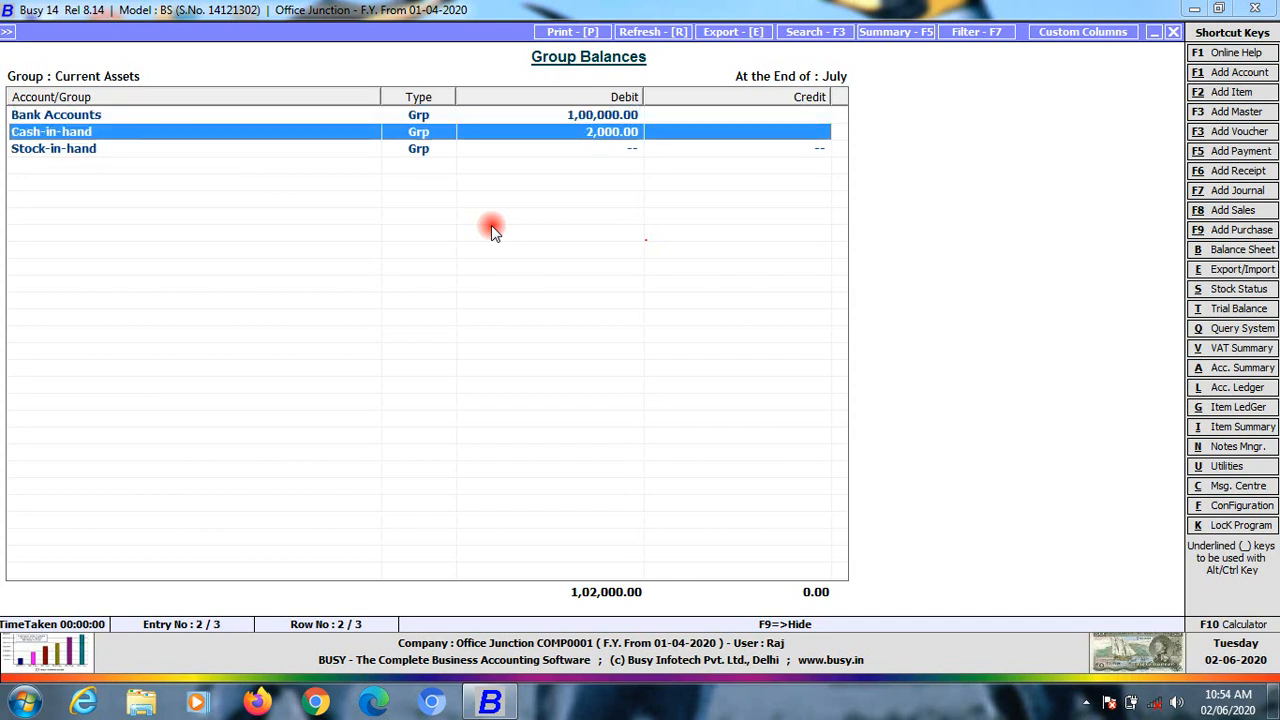
key(Escape)
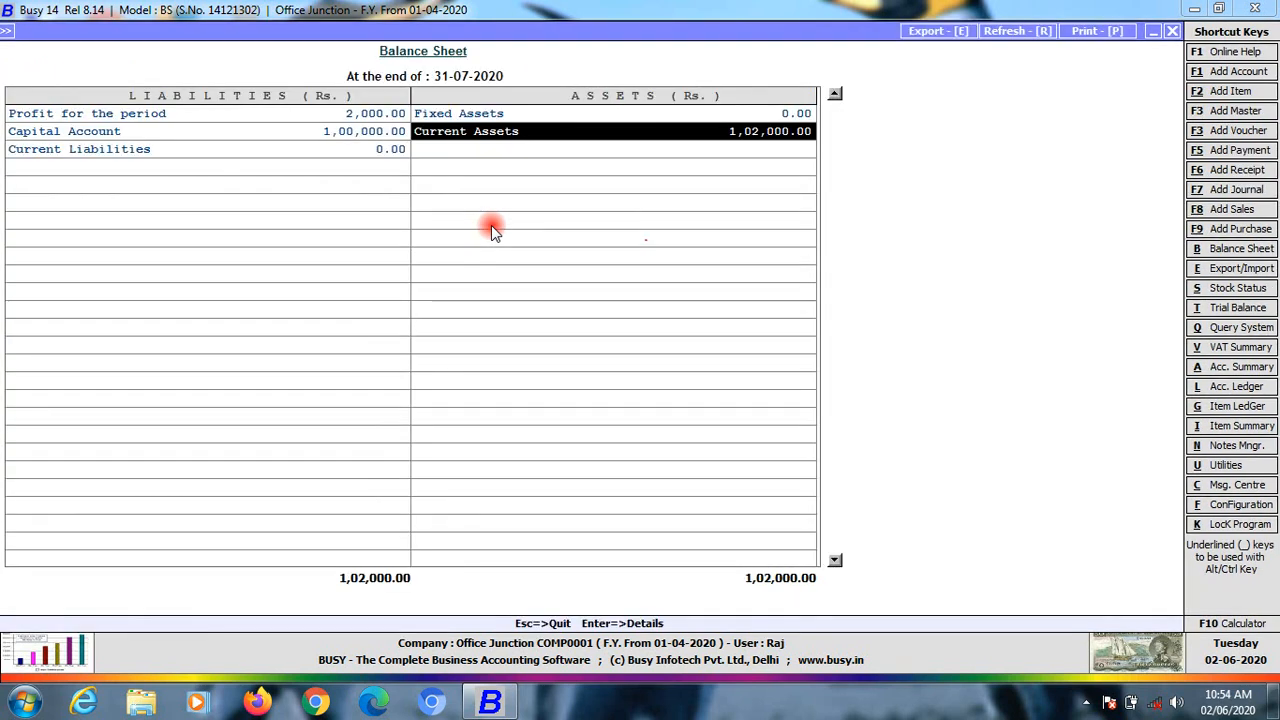
Check the Capital Account breakdown, then open the Profit & Loss details behind the period's profit
key(Left)
key(Return)
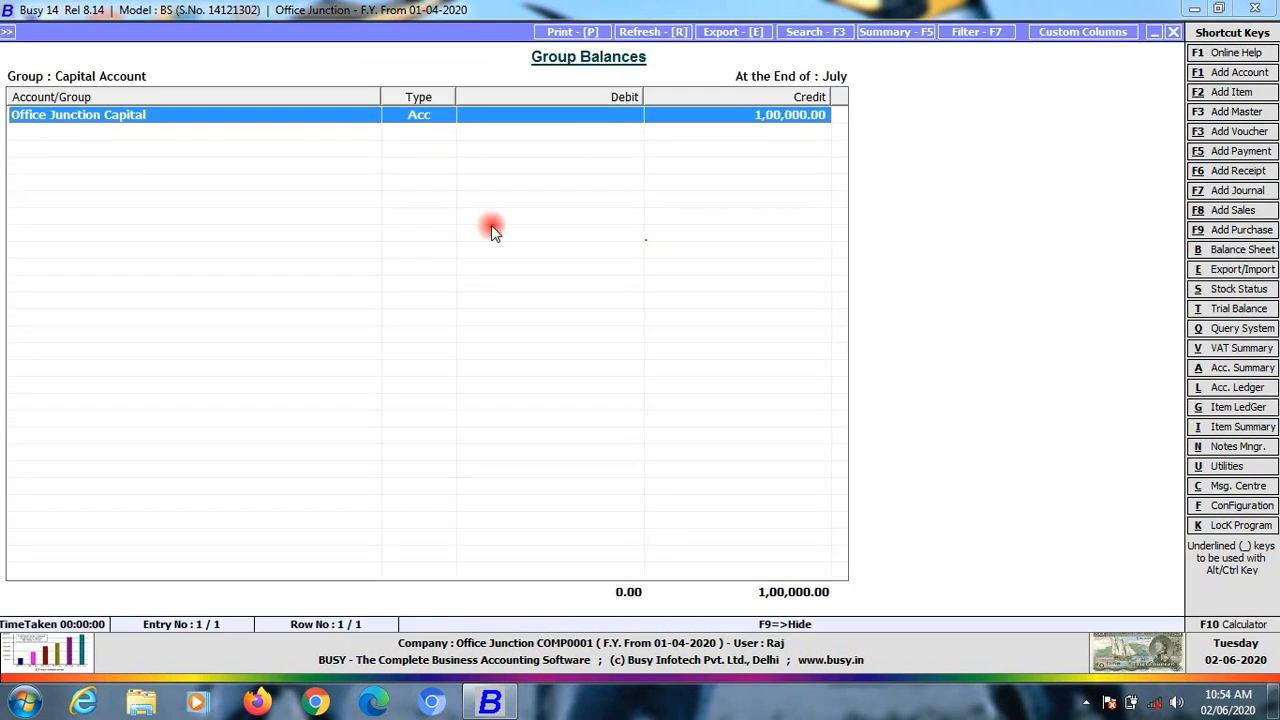
key(Escape)
key(Up)
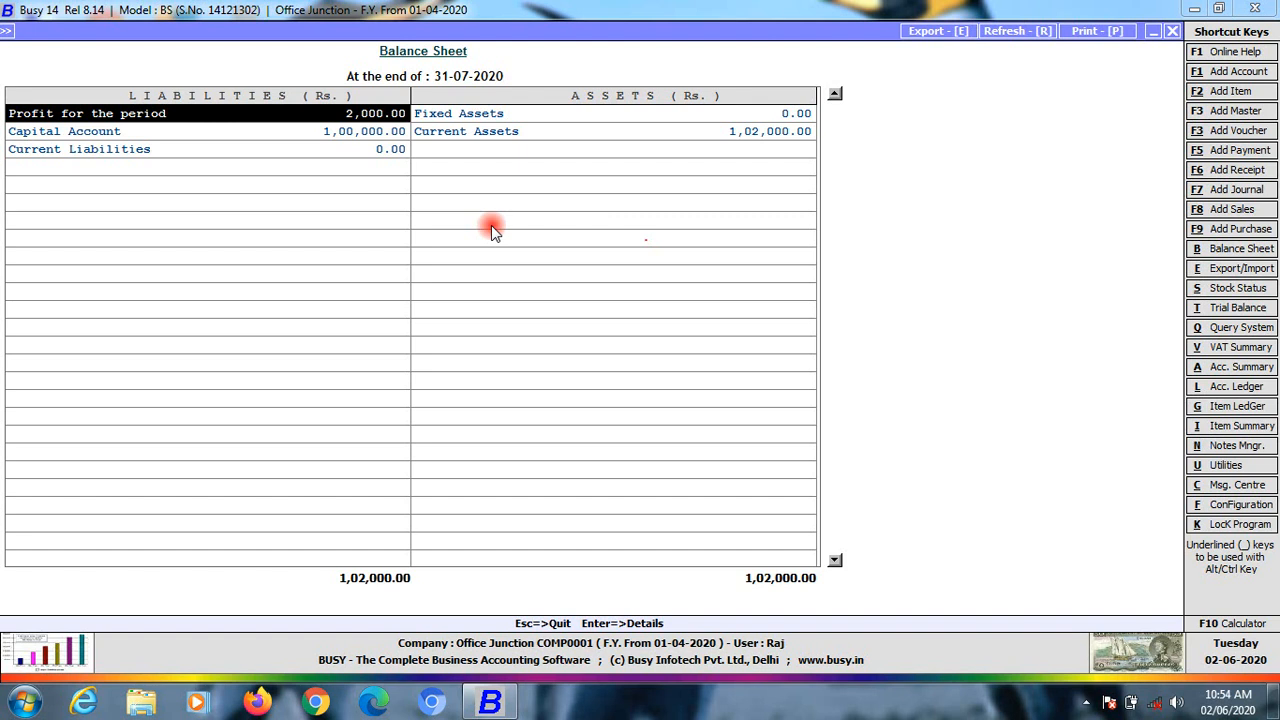
key(Return)
Step through the Profit & Loss rows from Gross Profit 5,000.00 to Nett Profit 2,000.00, then return
key(Down)
key(Down)
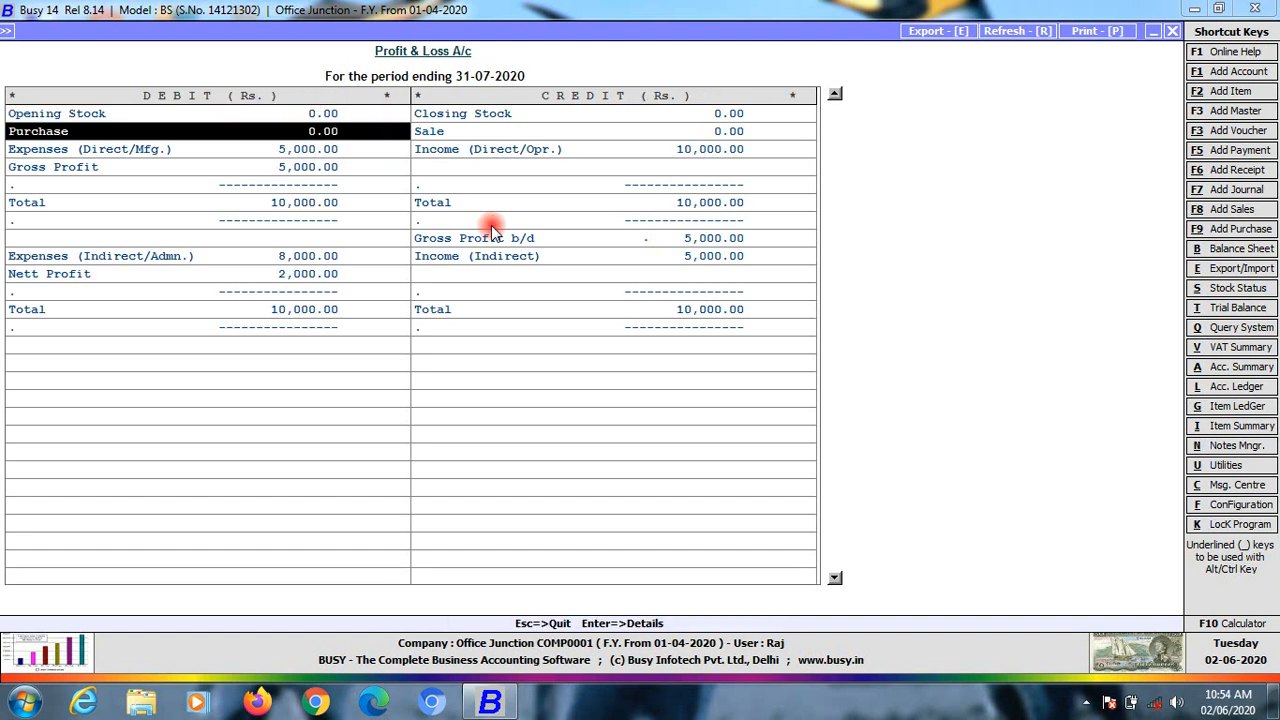
key(Right)
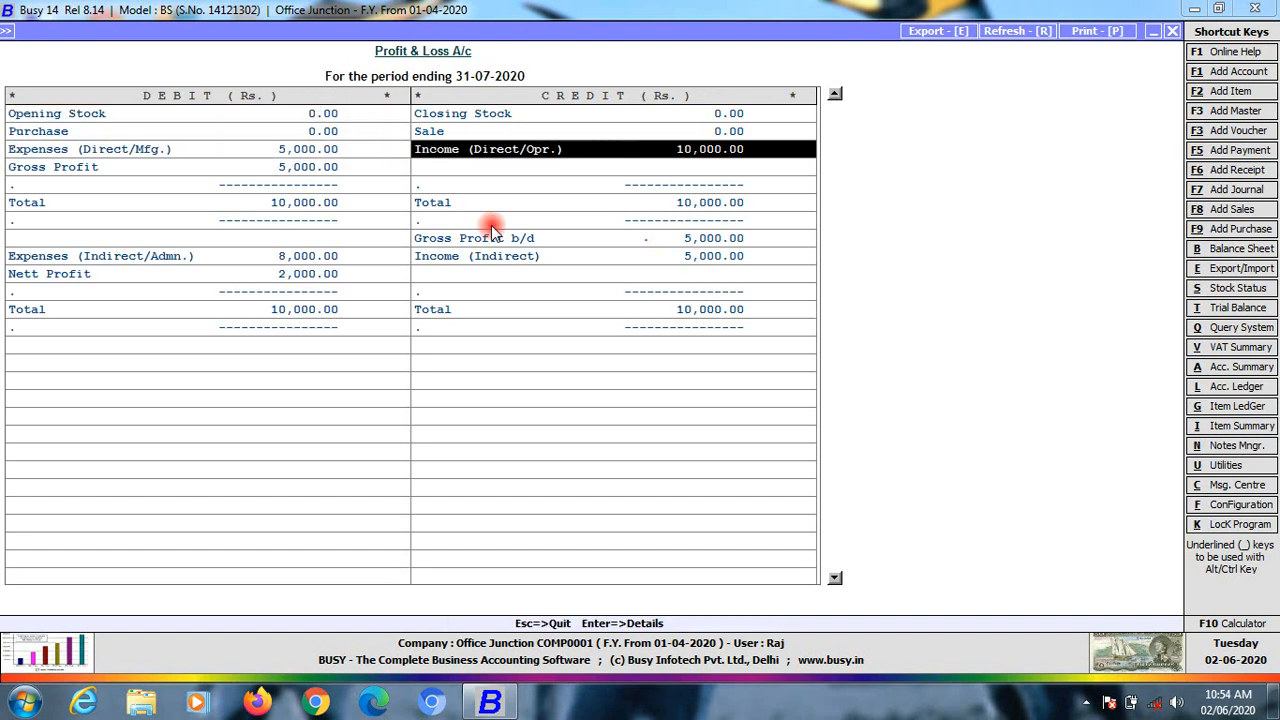
key(Left)
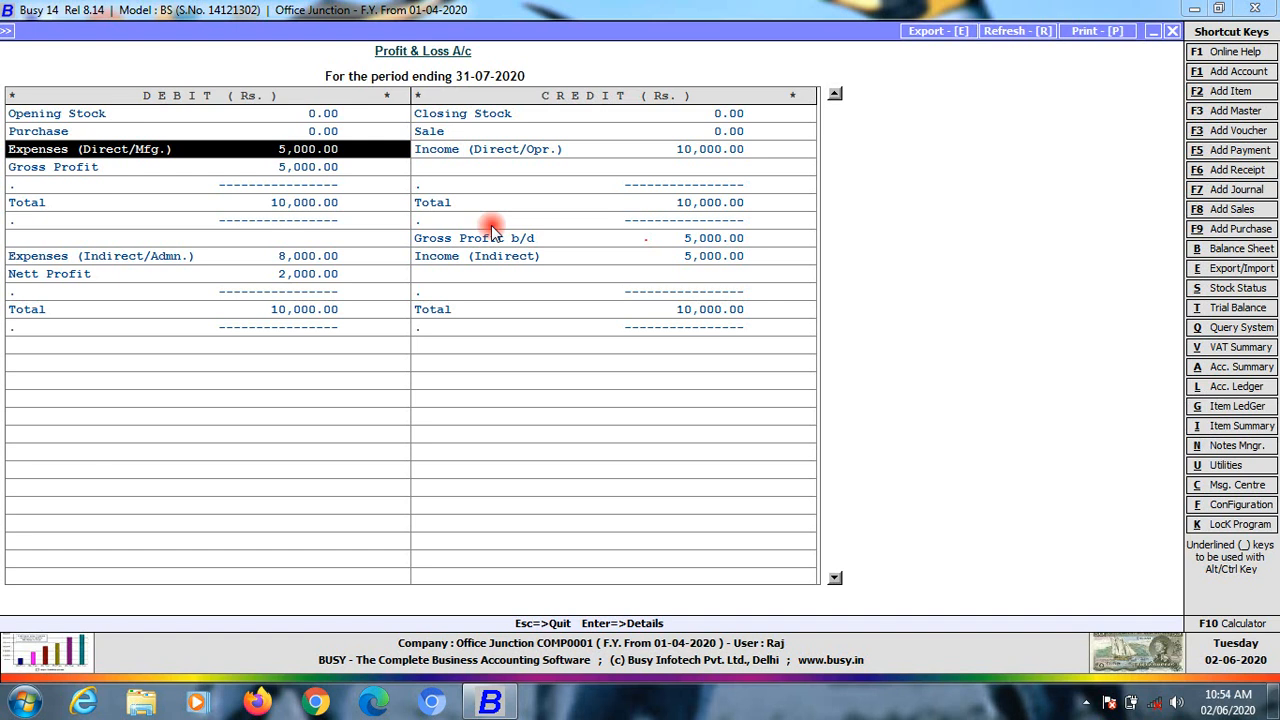
key(Right)
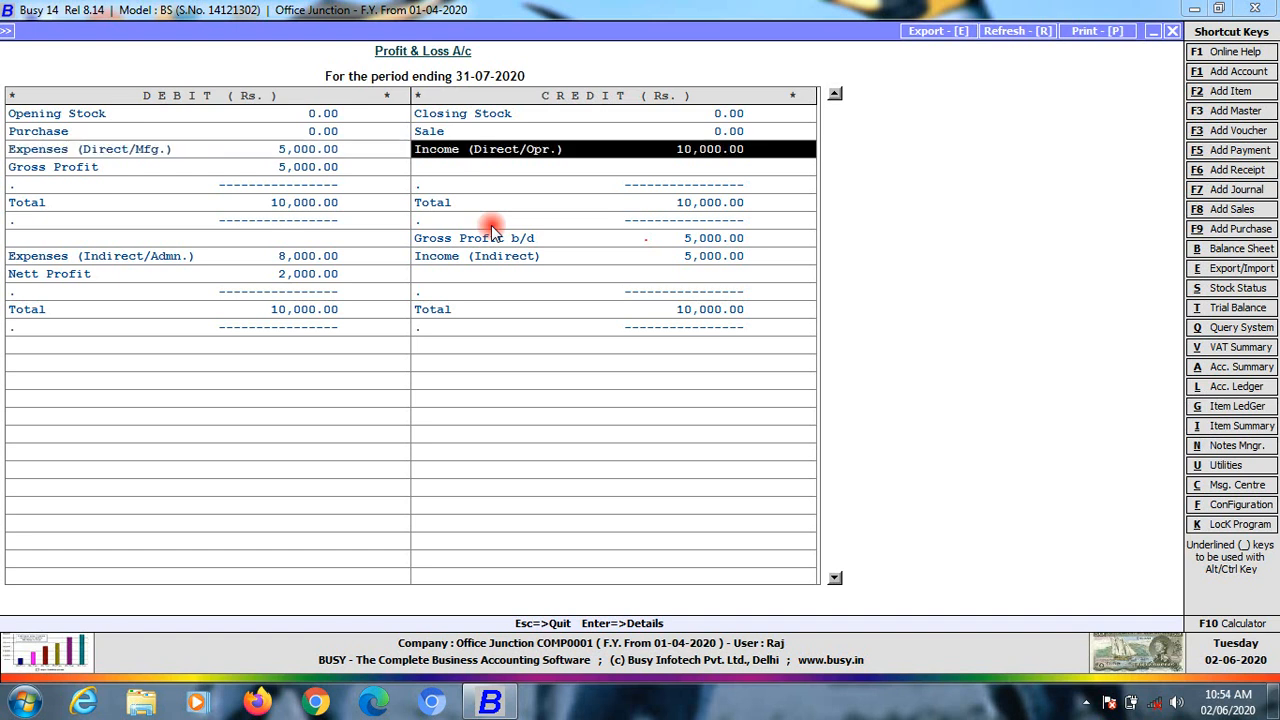
key(Left)
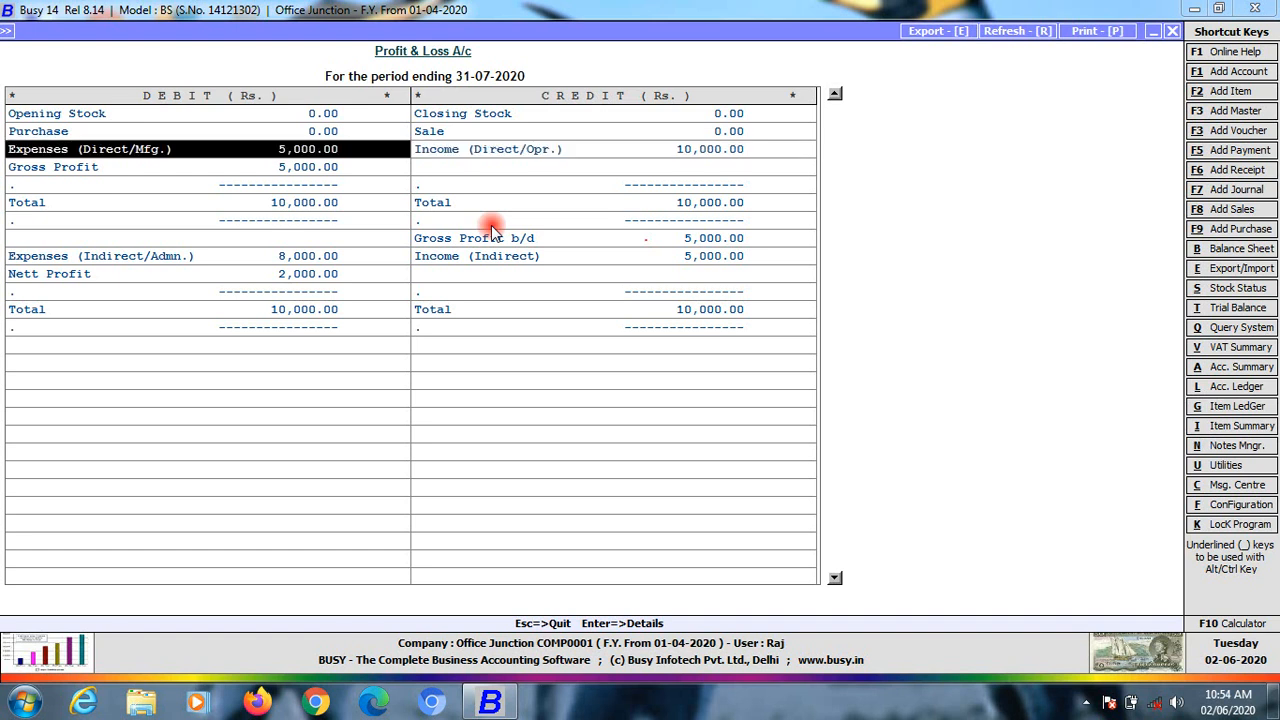
key(Down)
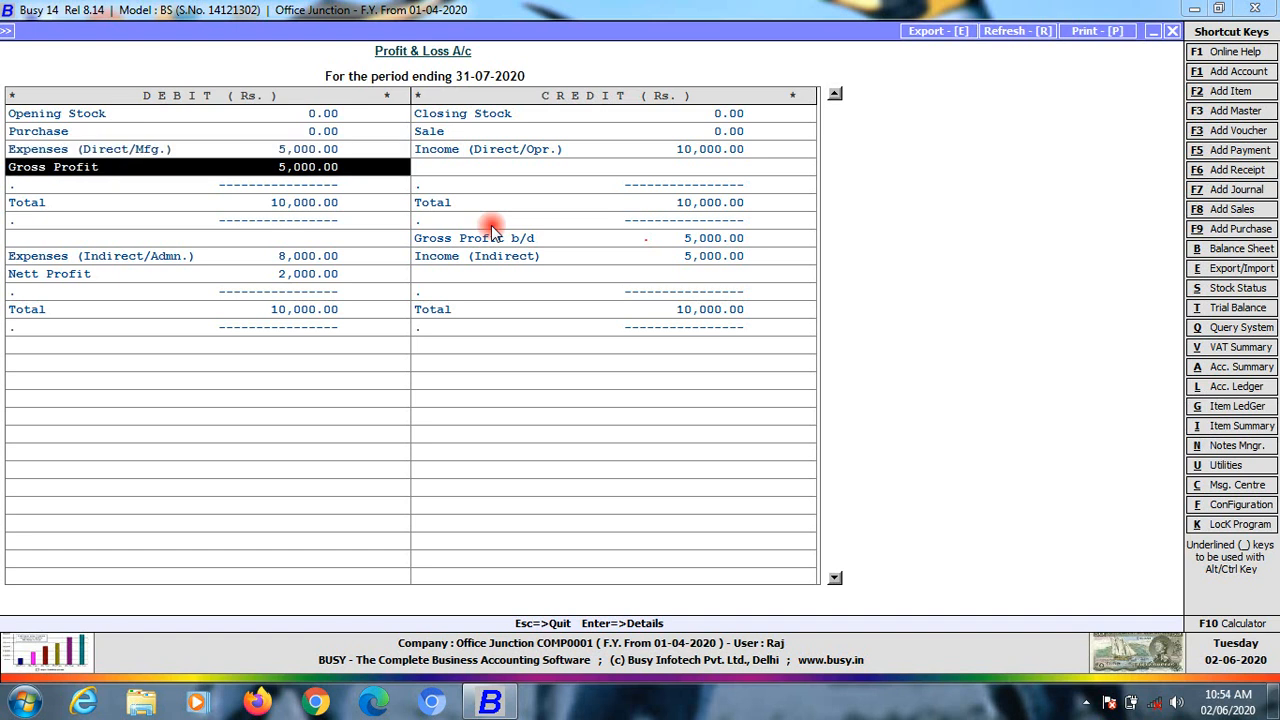
key(Down)
key(Down)
key(Down)
key(Right)
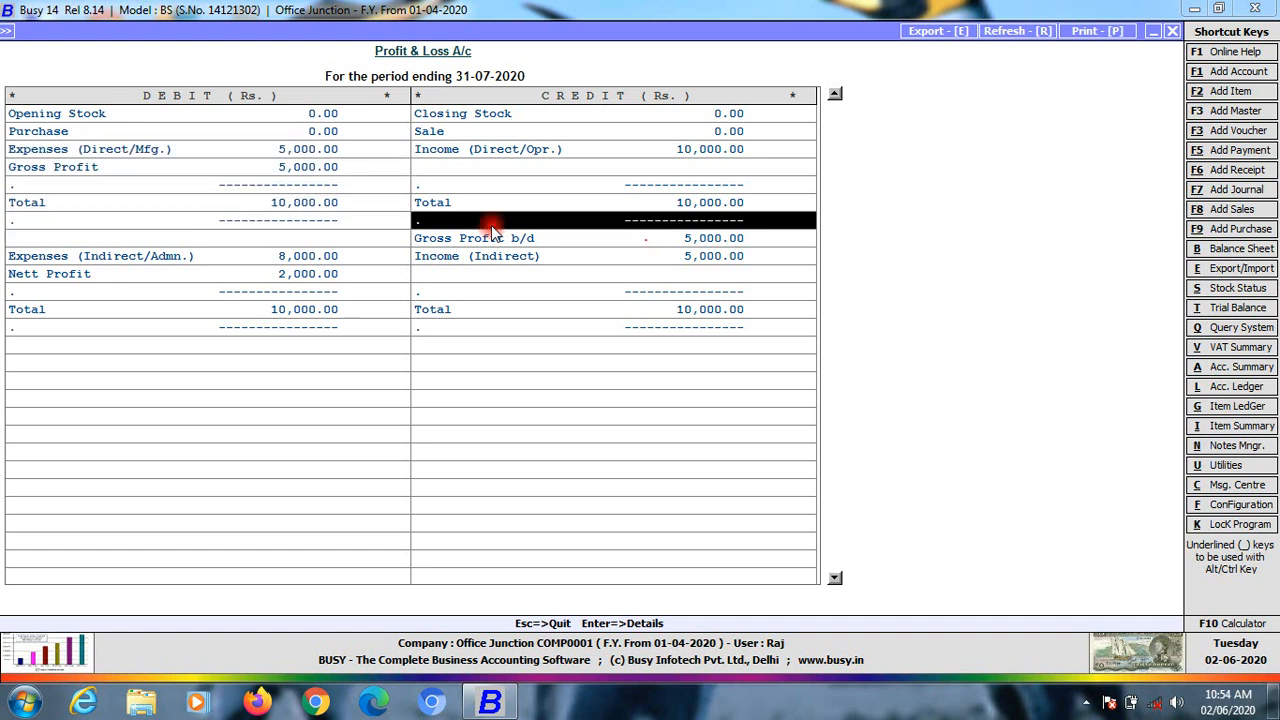
key(Down)
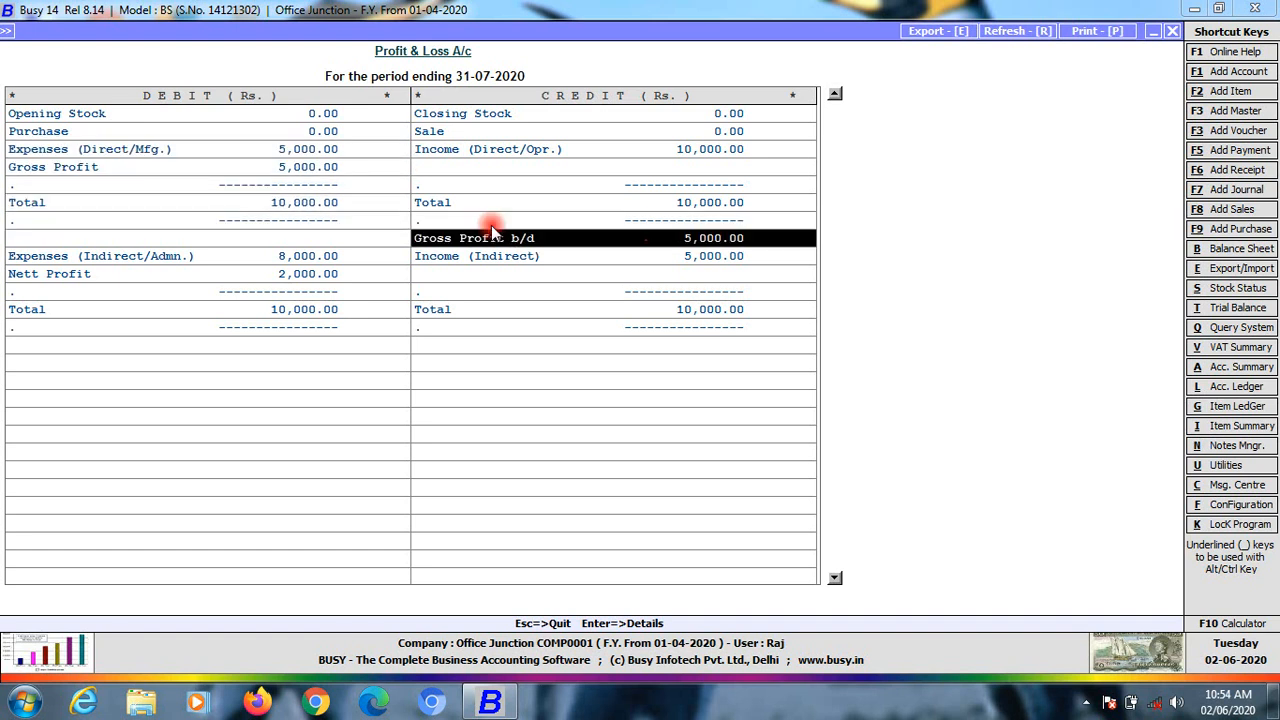
key(Down)
key(Left)
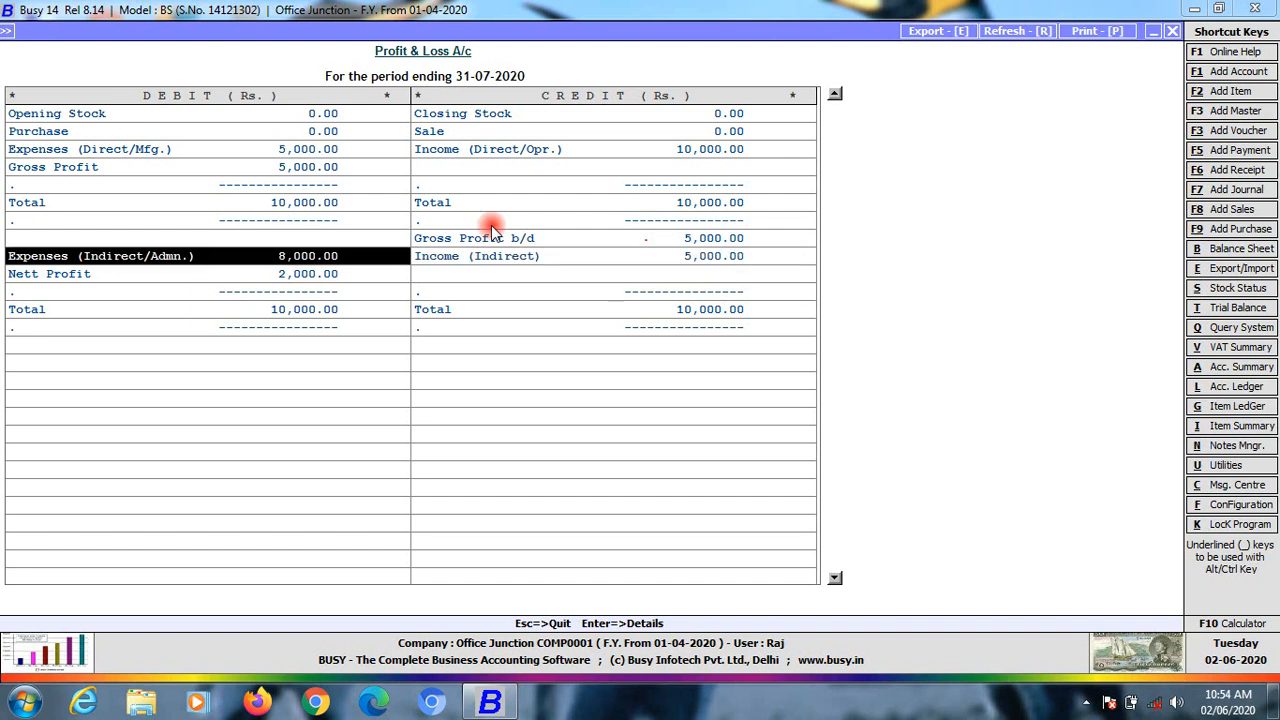
key(Down)
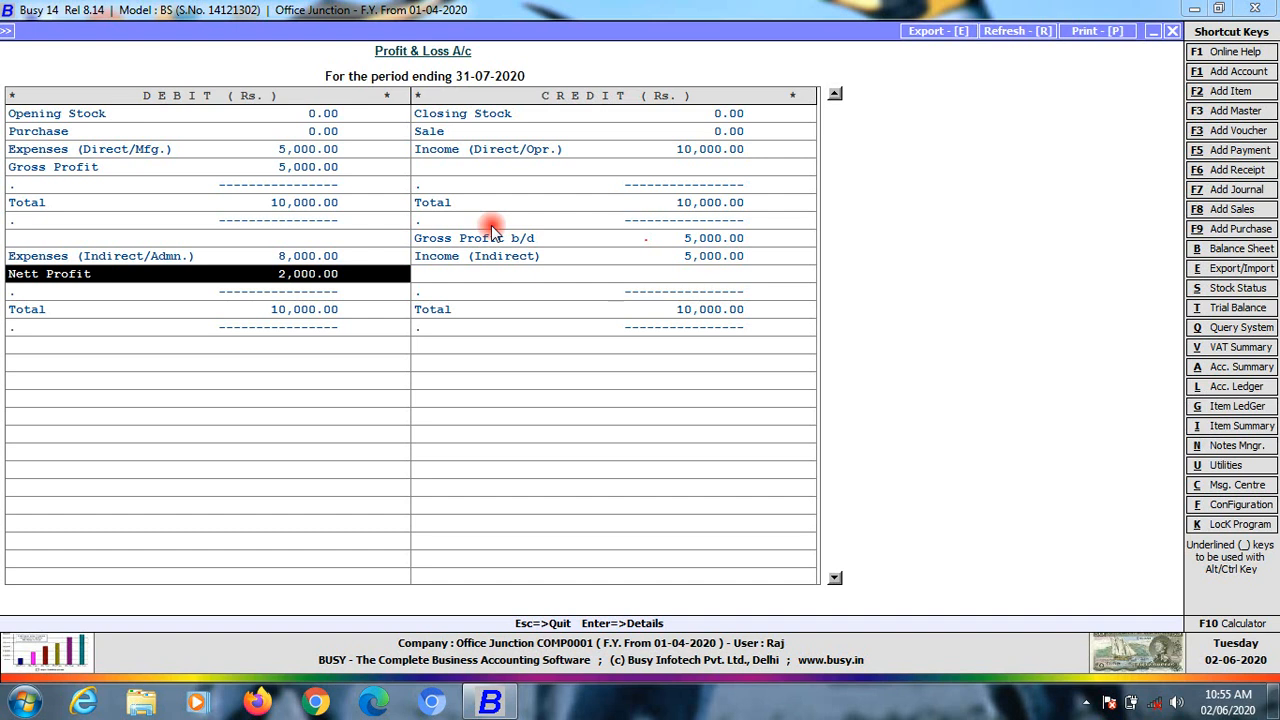
key(Escape)
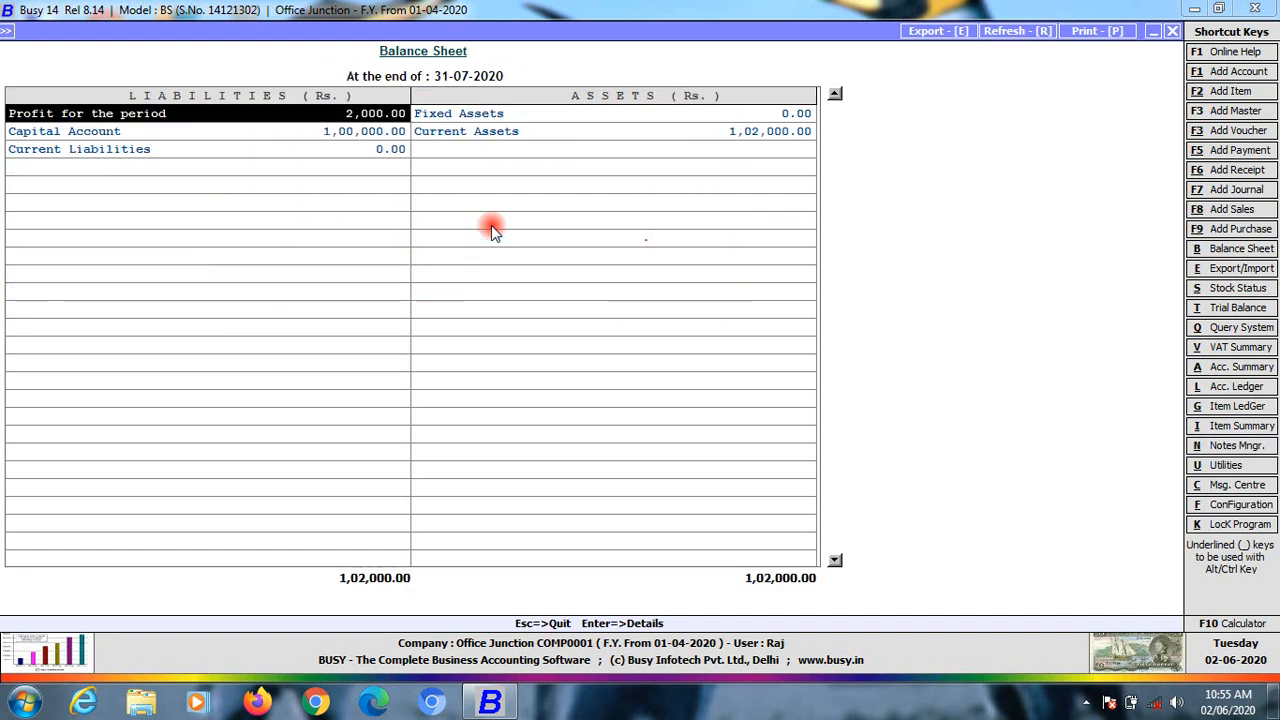
Close the Balance Sheet and bring up the Transactions menu showing Payment and Receipt options
key(Escape)
key(Escape)
key(Escape)
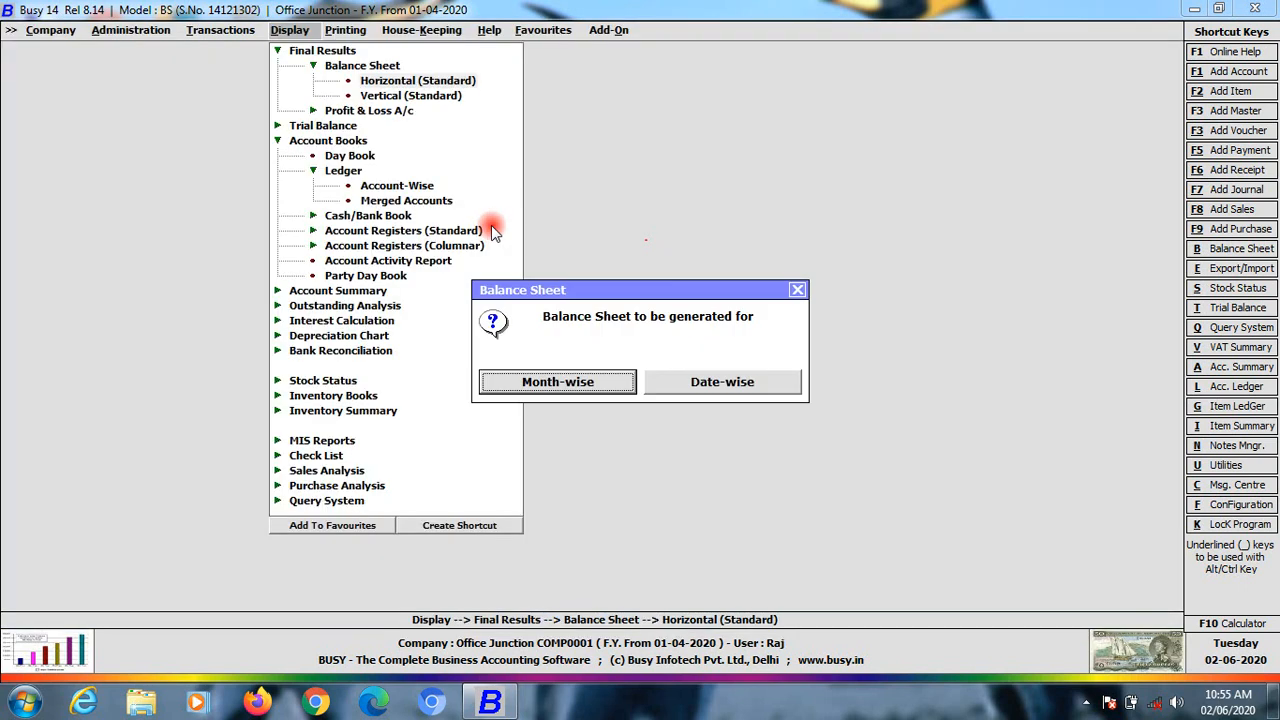
key(Left)
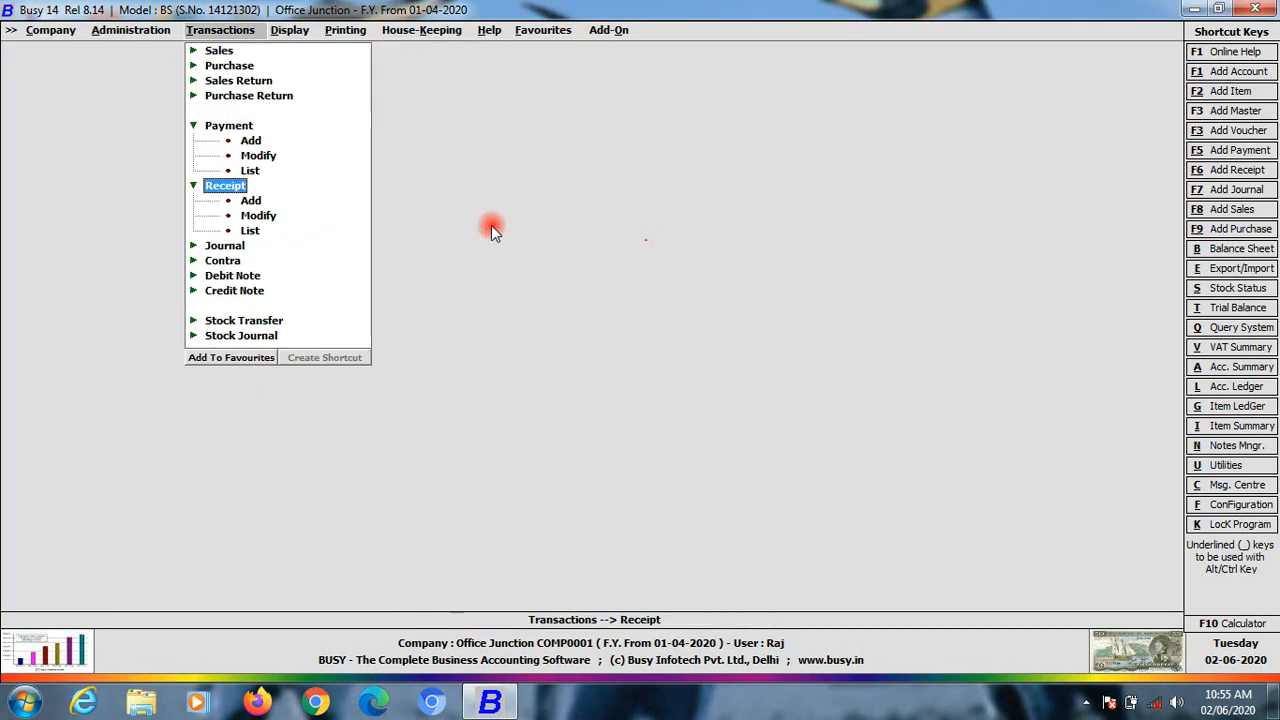
key(Left)
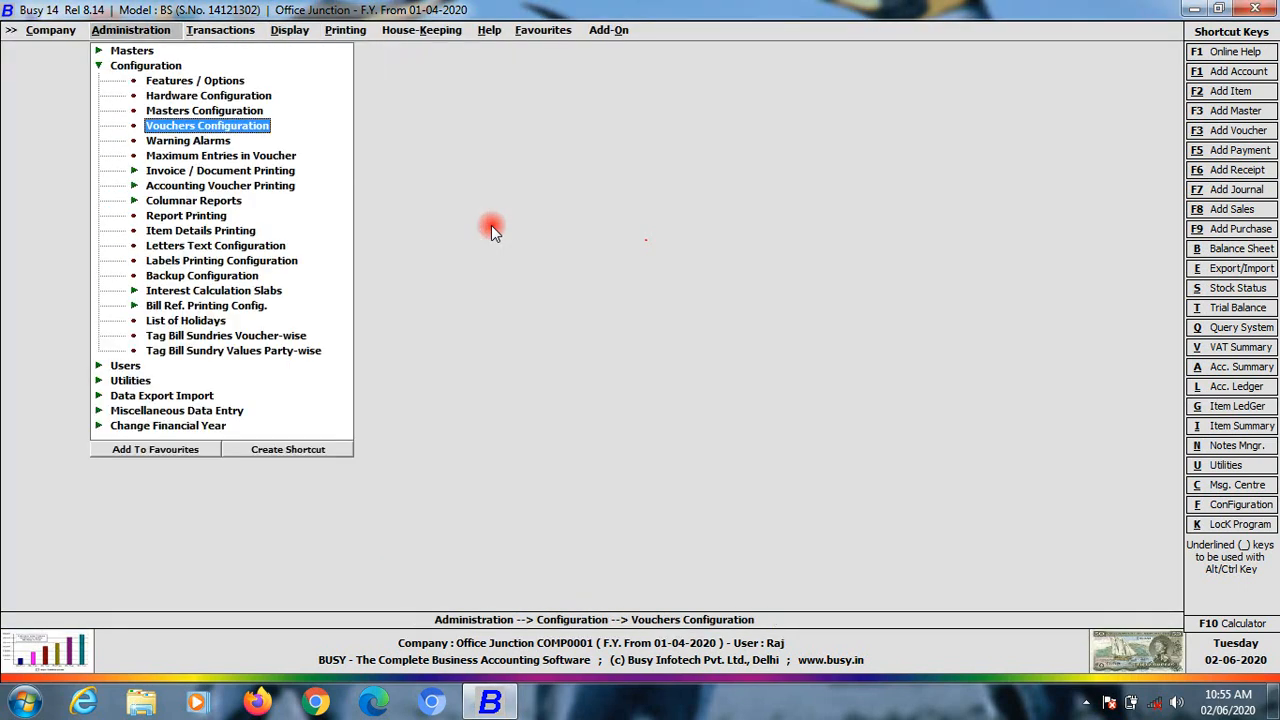
click(636, 688)
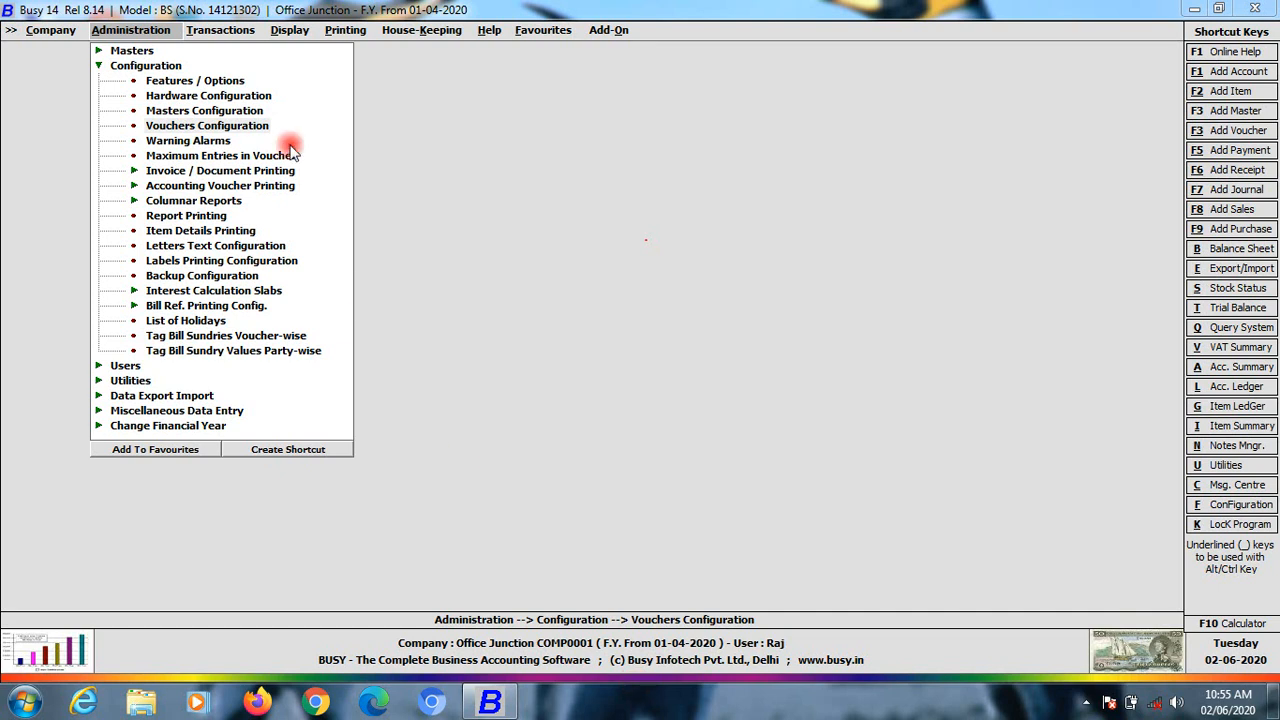
click(99, 65)
click(218, 30)
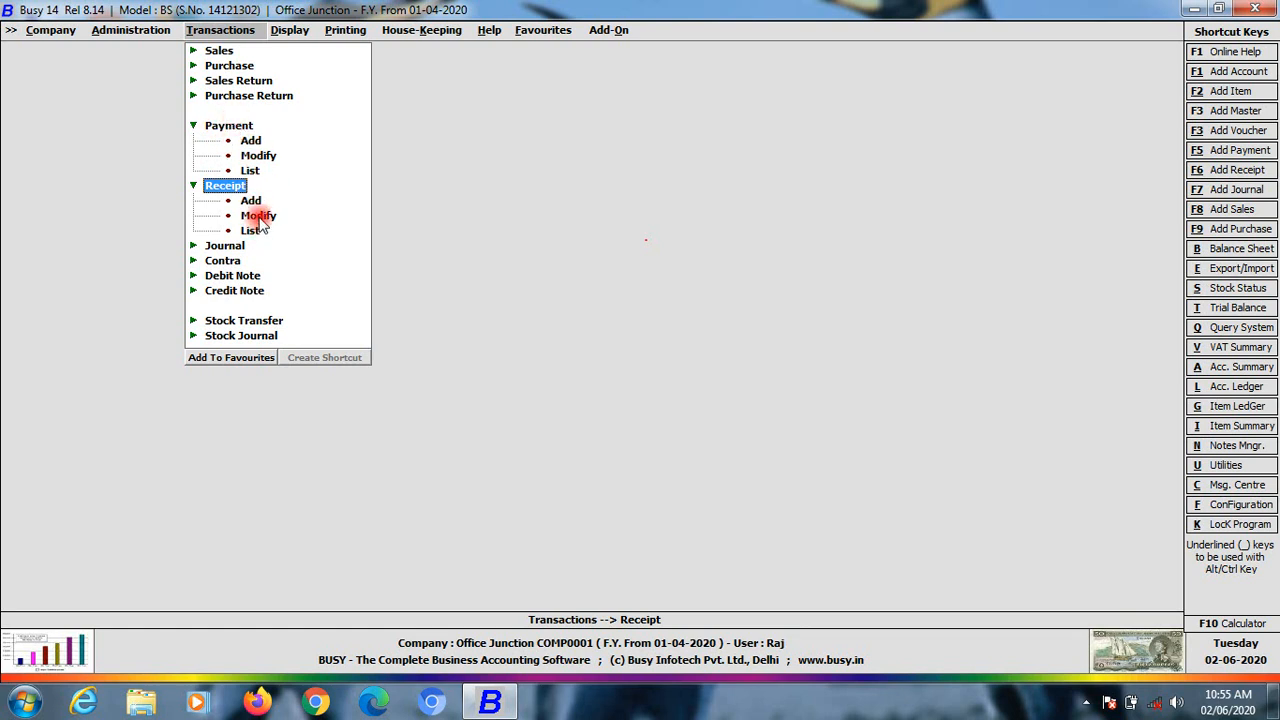
Open payment vouchers 740 and 340 in the Main series for review
click(258, 157)
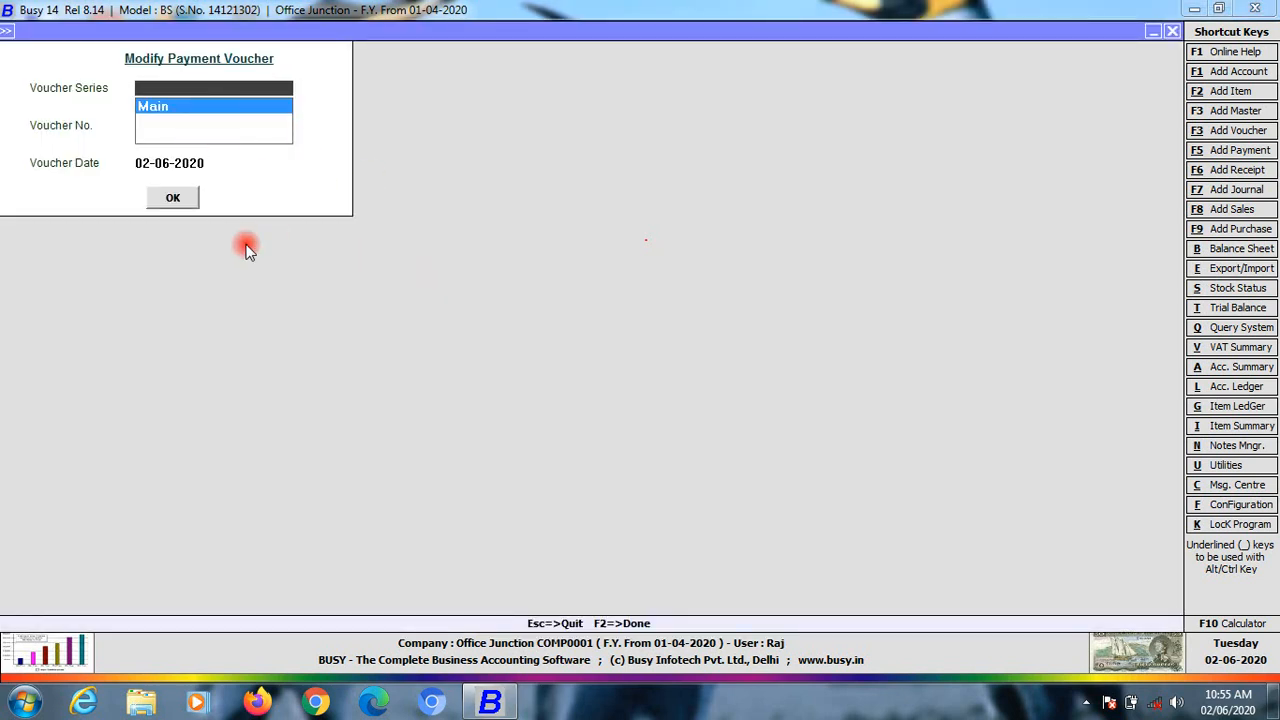
key(Escape)
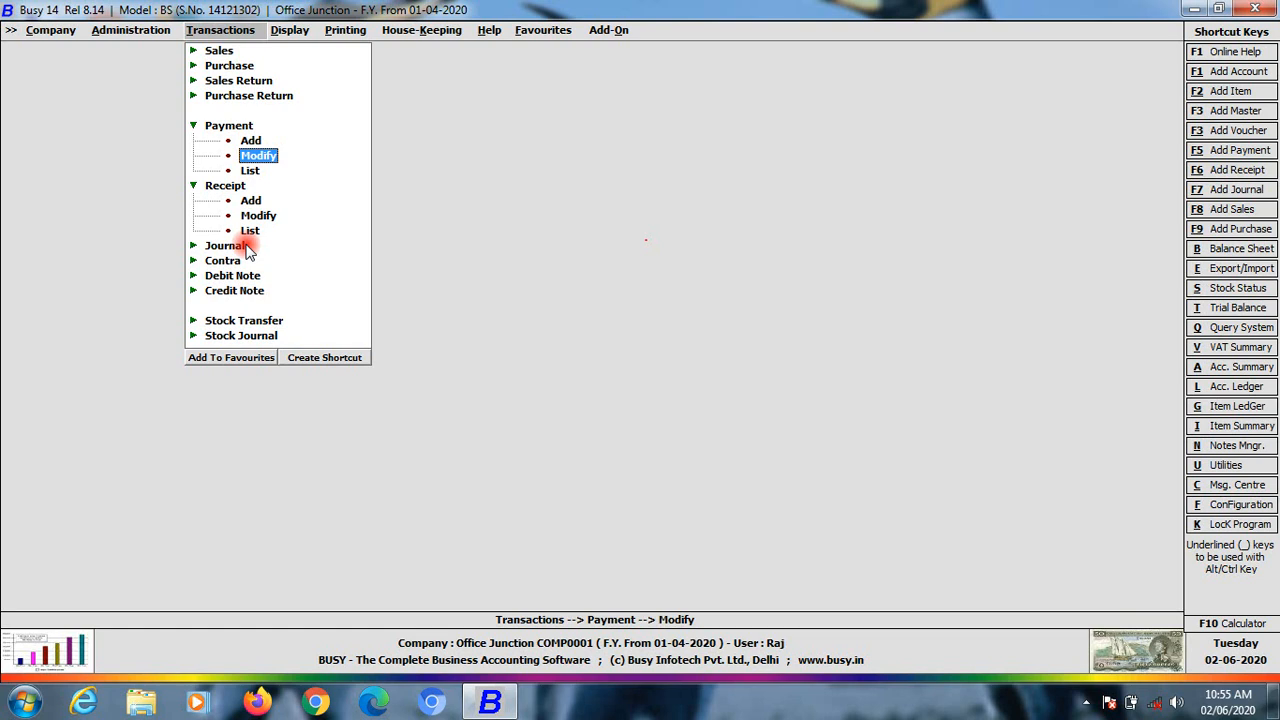
key(Return)
key(Return)
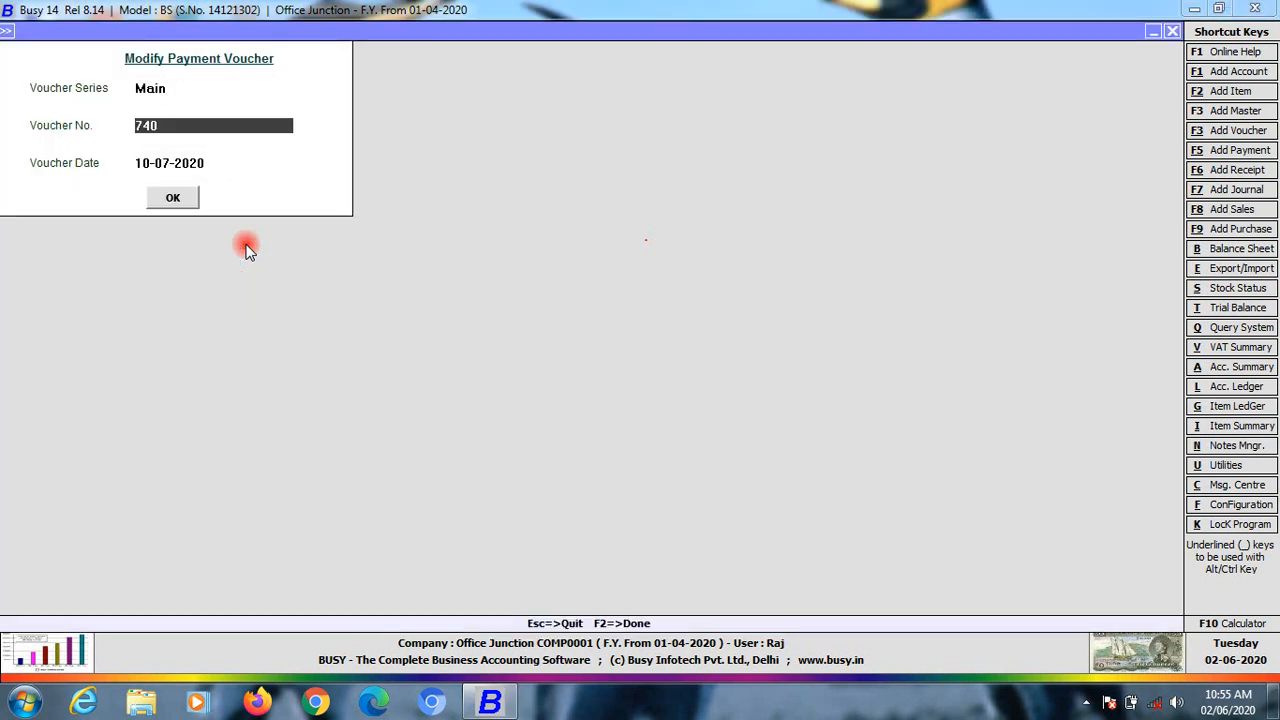
key(Return)
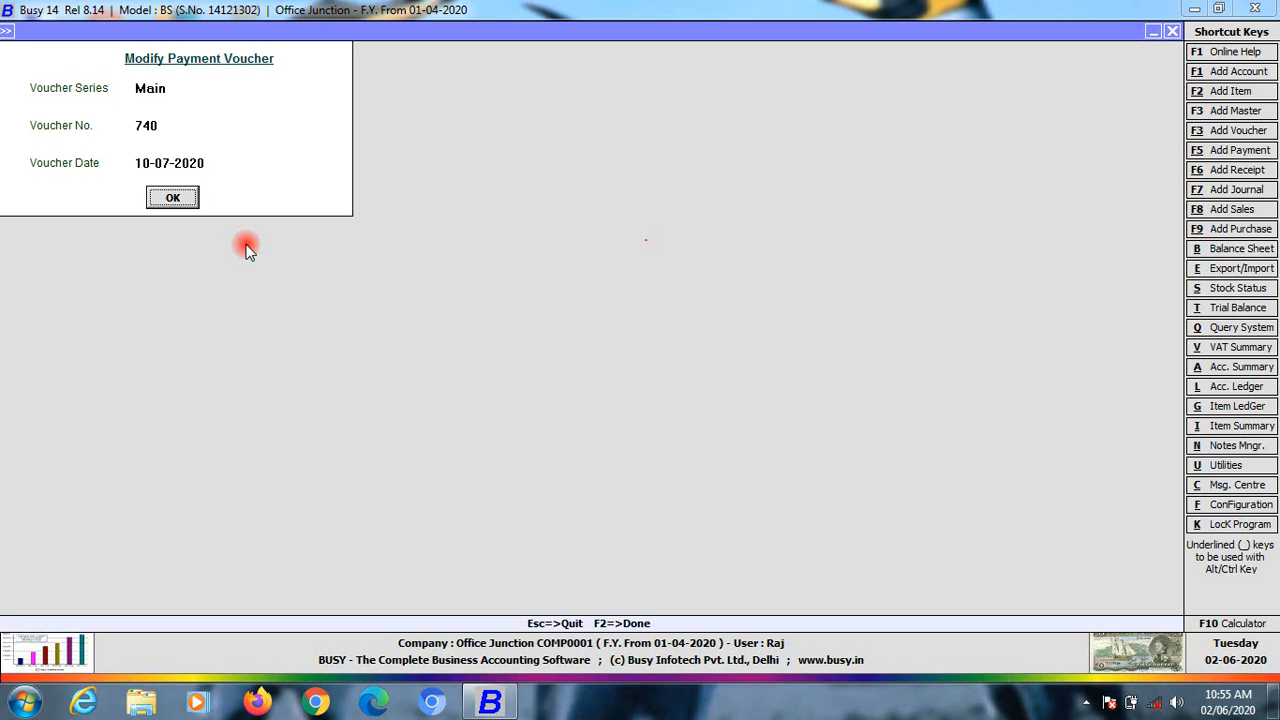
key(Return)
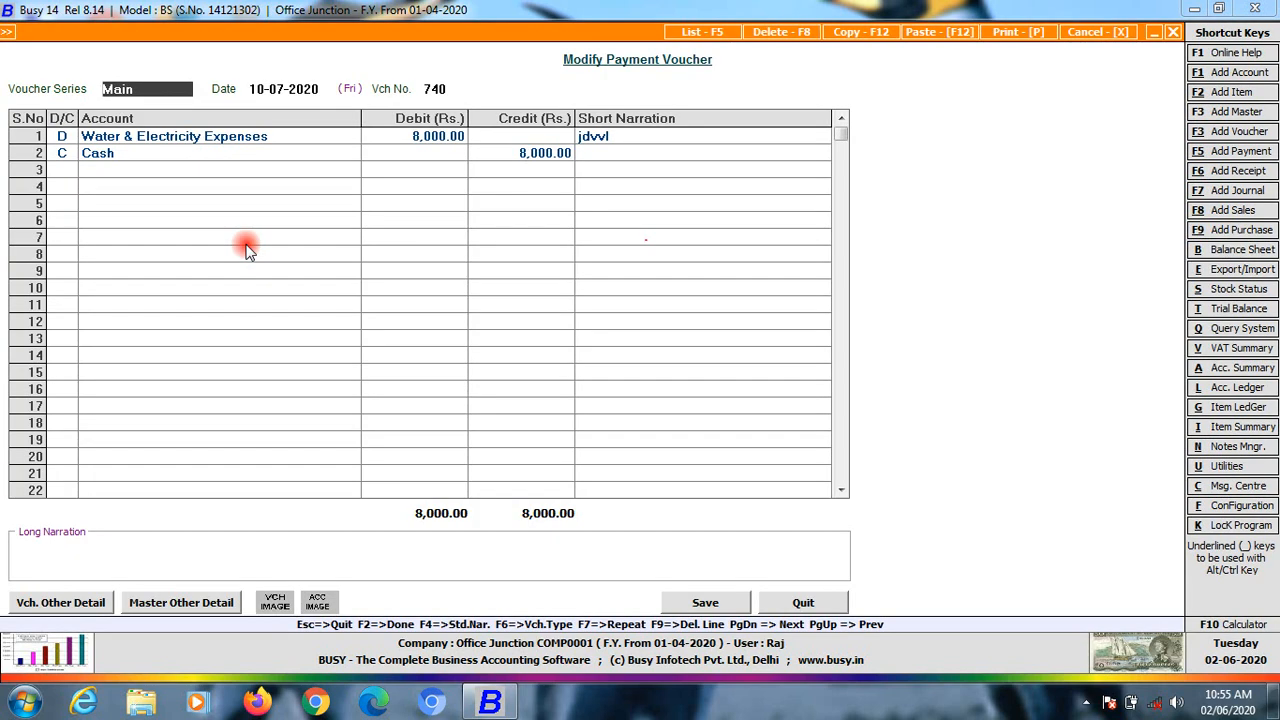
key(Escape)
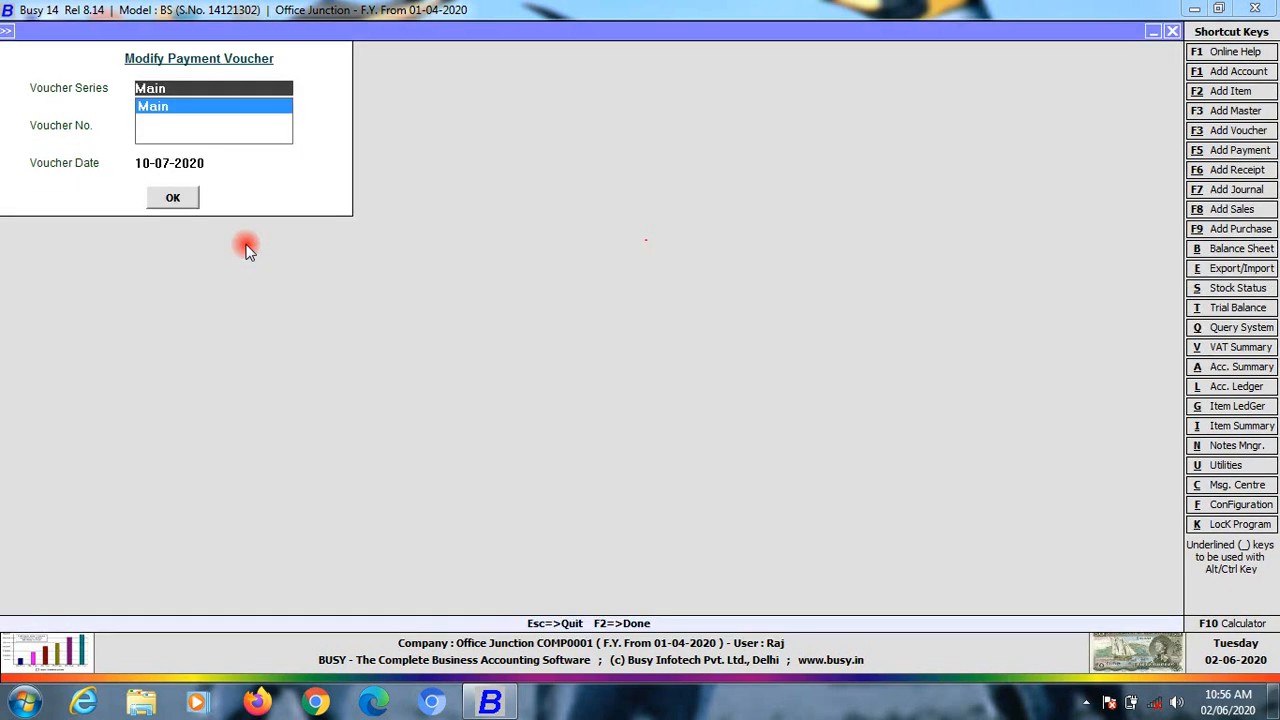
key(Return)
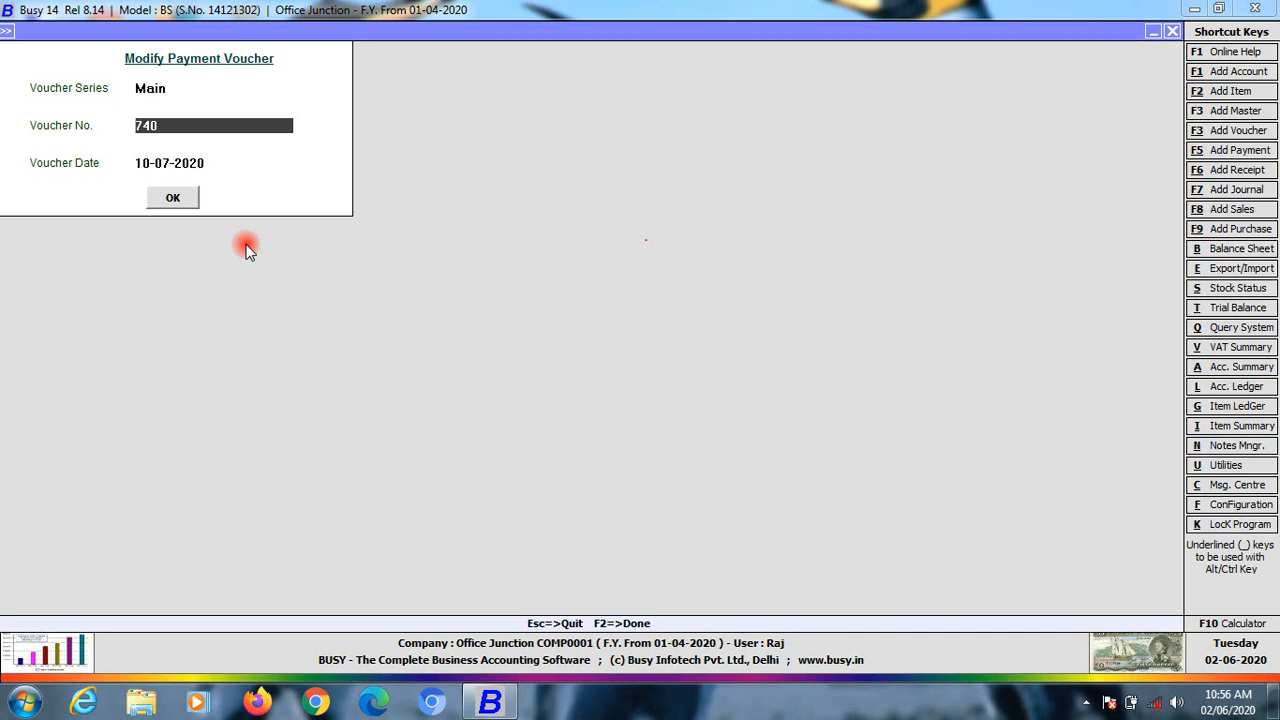
text(340)
key(Return)
key(Return)
key(Return)
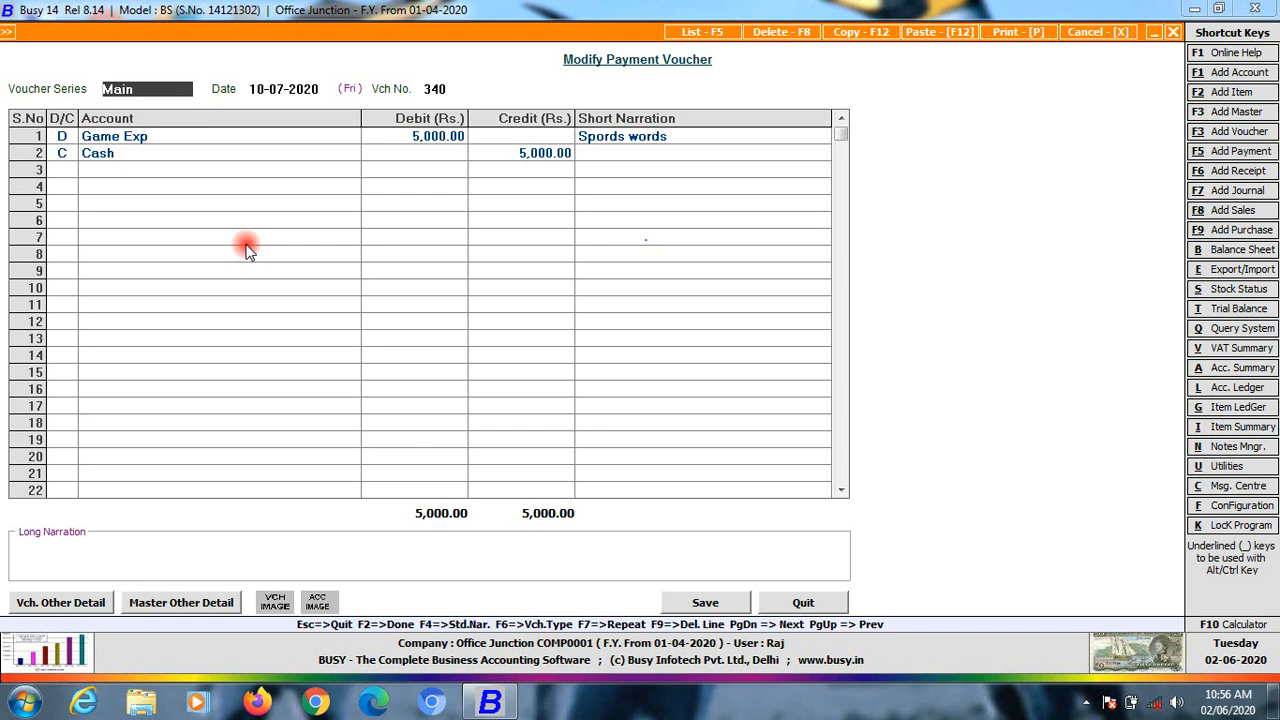
key(Escape)
key(Escape)
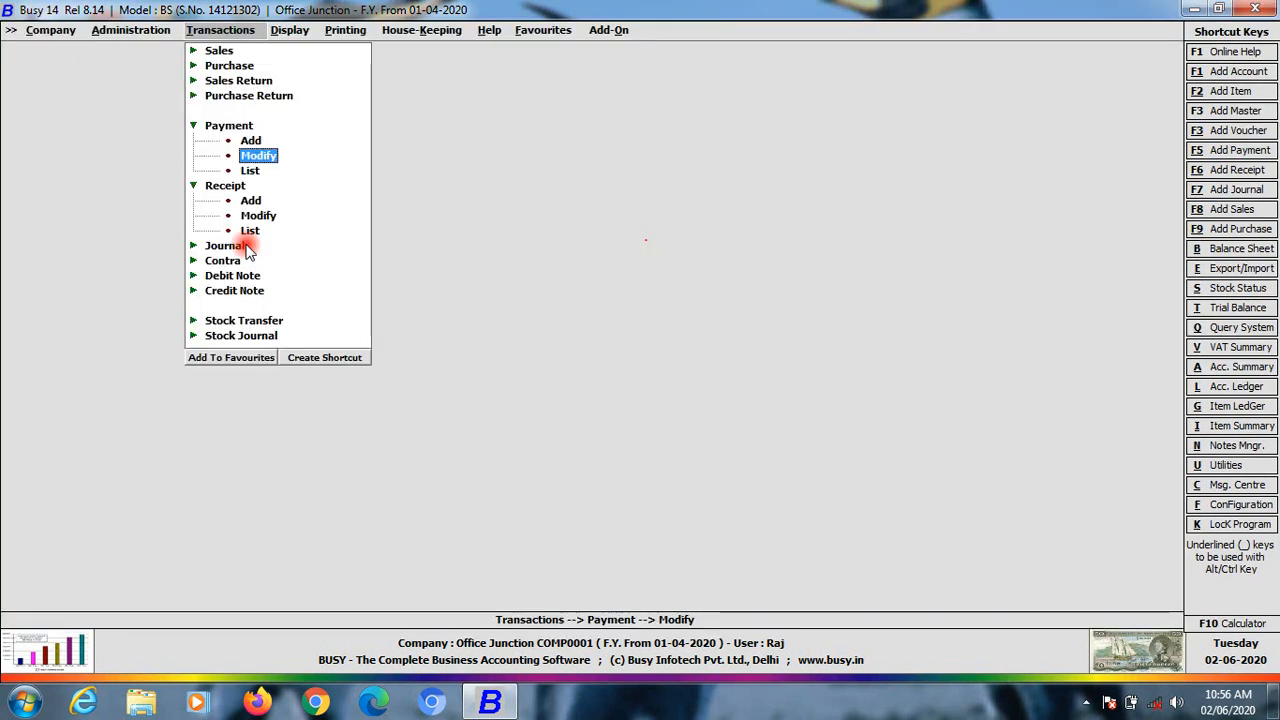
Show the payment voucher list on screen for series ALL, 1-4-2020 to 10-7-2020
key(Down)
key(Return)
key(Escape)
key(Return)
key(Return)
key(Return)
key(Return)
key(Return)
key(Return)
key(Return)
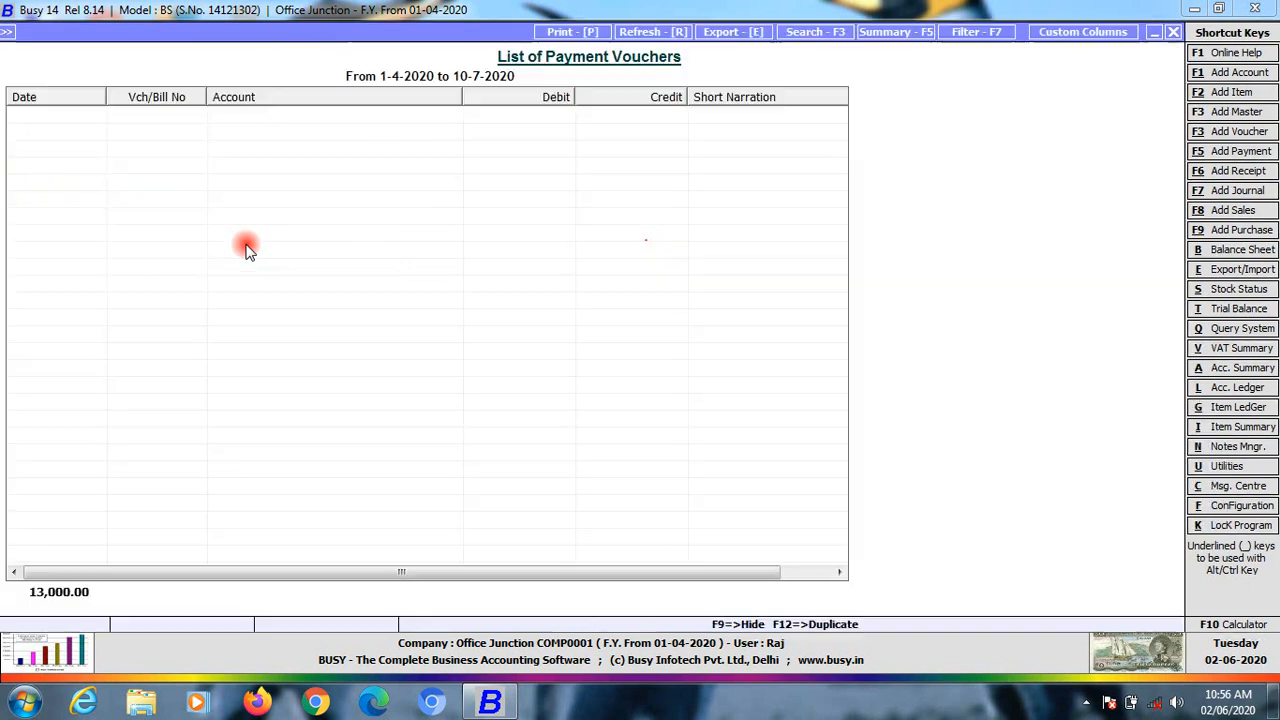
Browse the payment voucher list and inspect voucher 740 for Water & Electricity Expenses
key(Down)
key(Down)
key(Up)
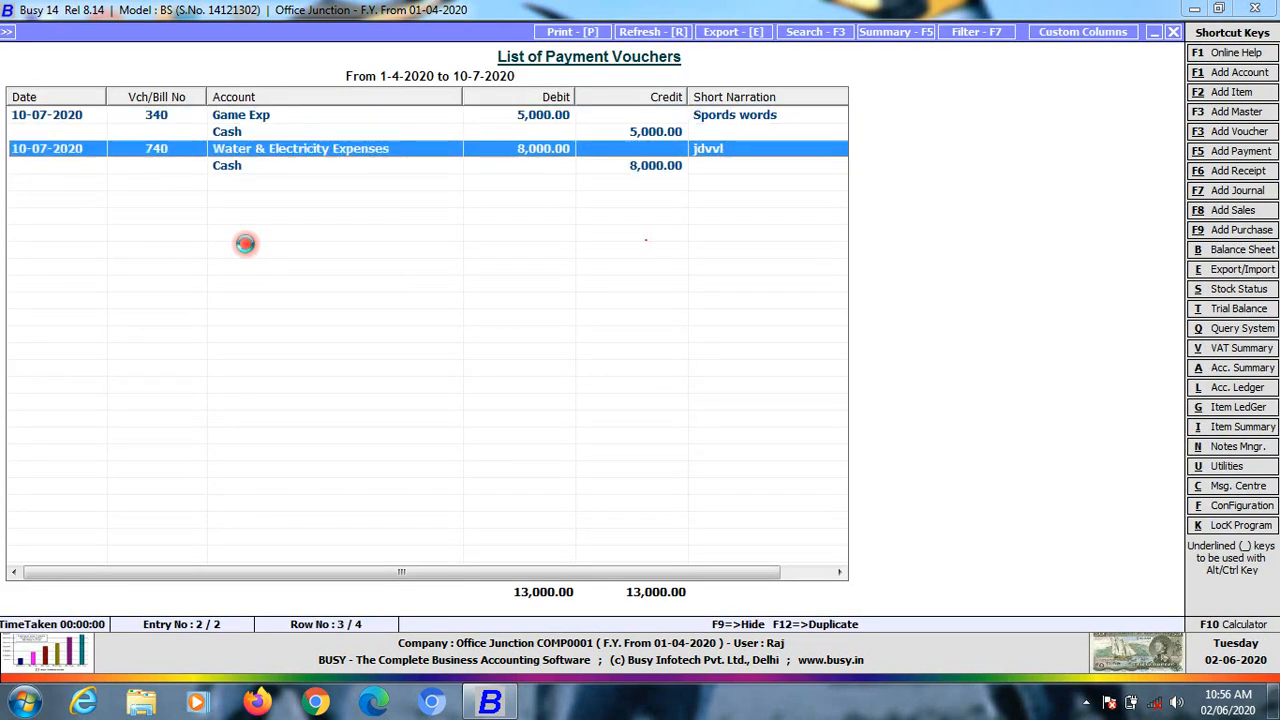
key(Return)
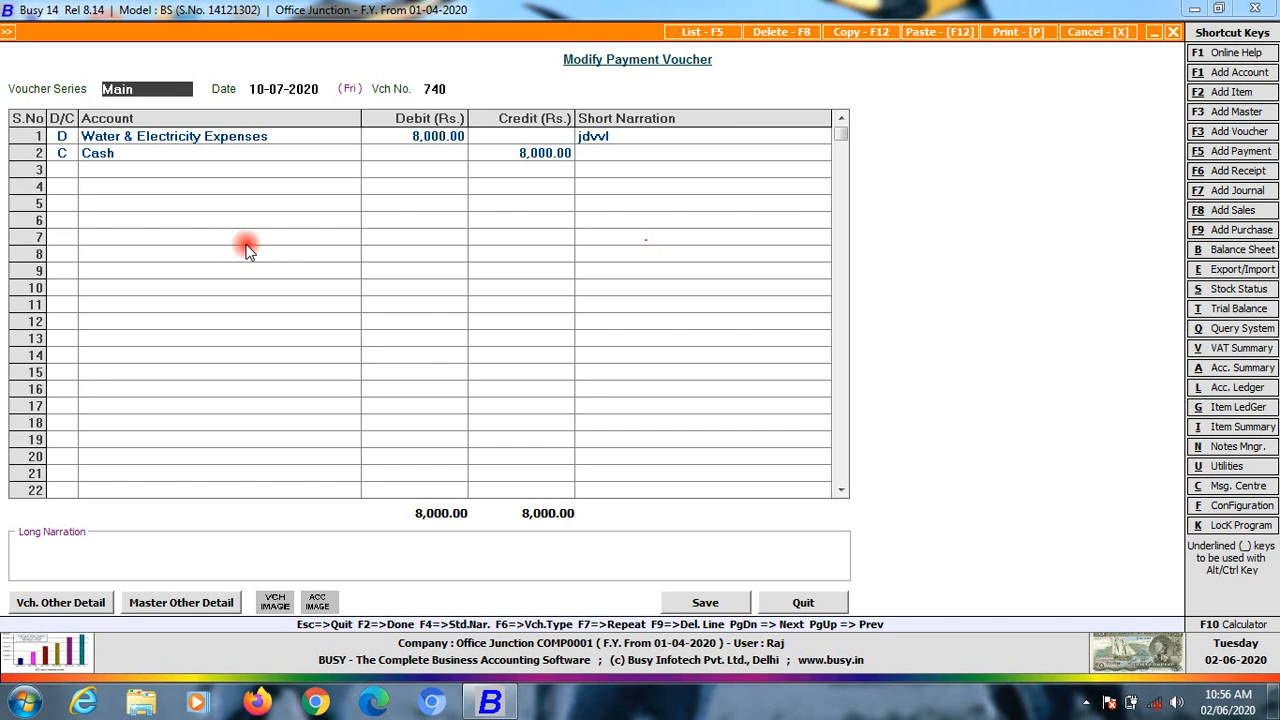
key(Escape)
key(Escape)
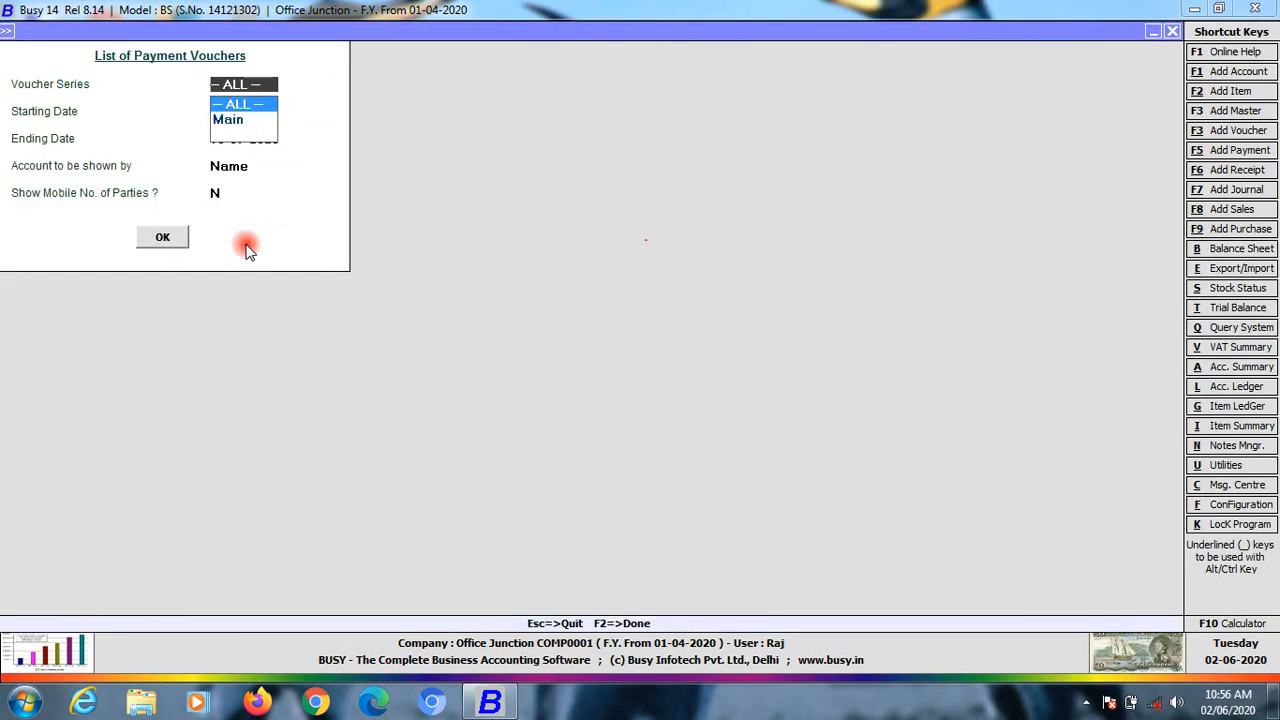
key(Escape)
key(Escape)
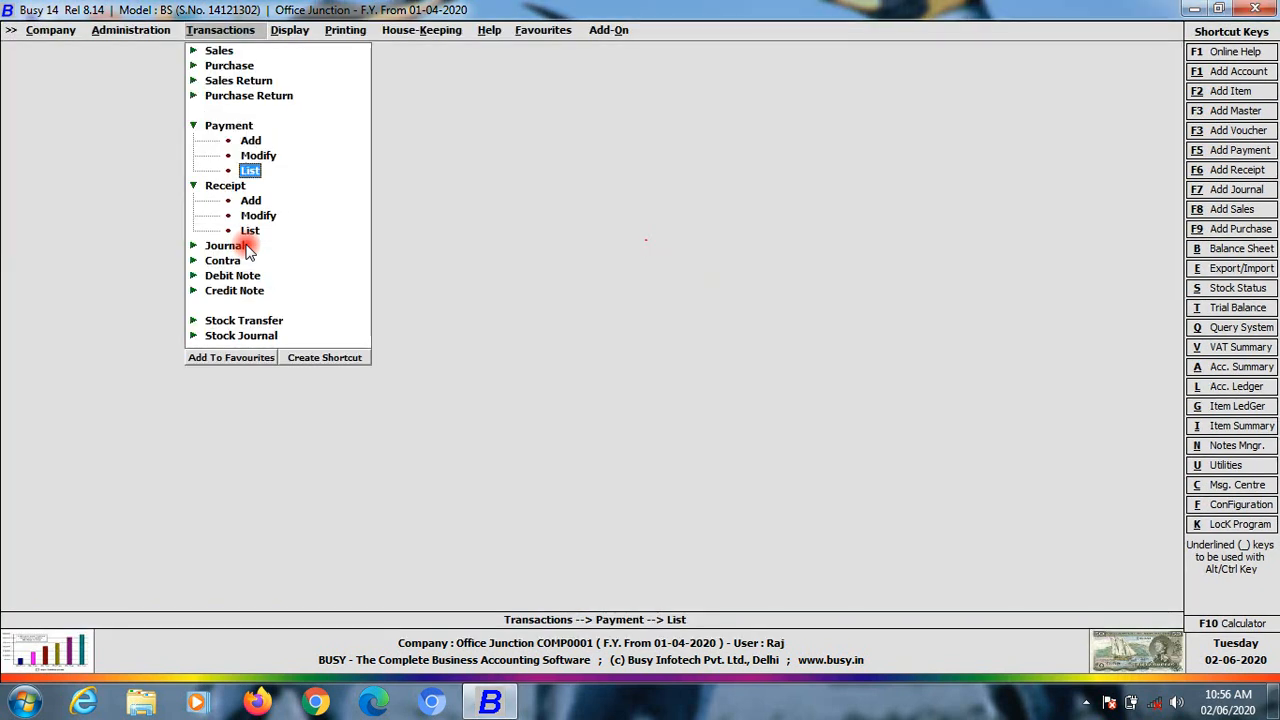
Redisplay the payment voucher list on screen, then close it back to the Transactions menu
key(Up)
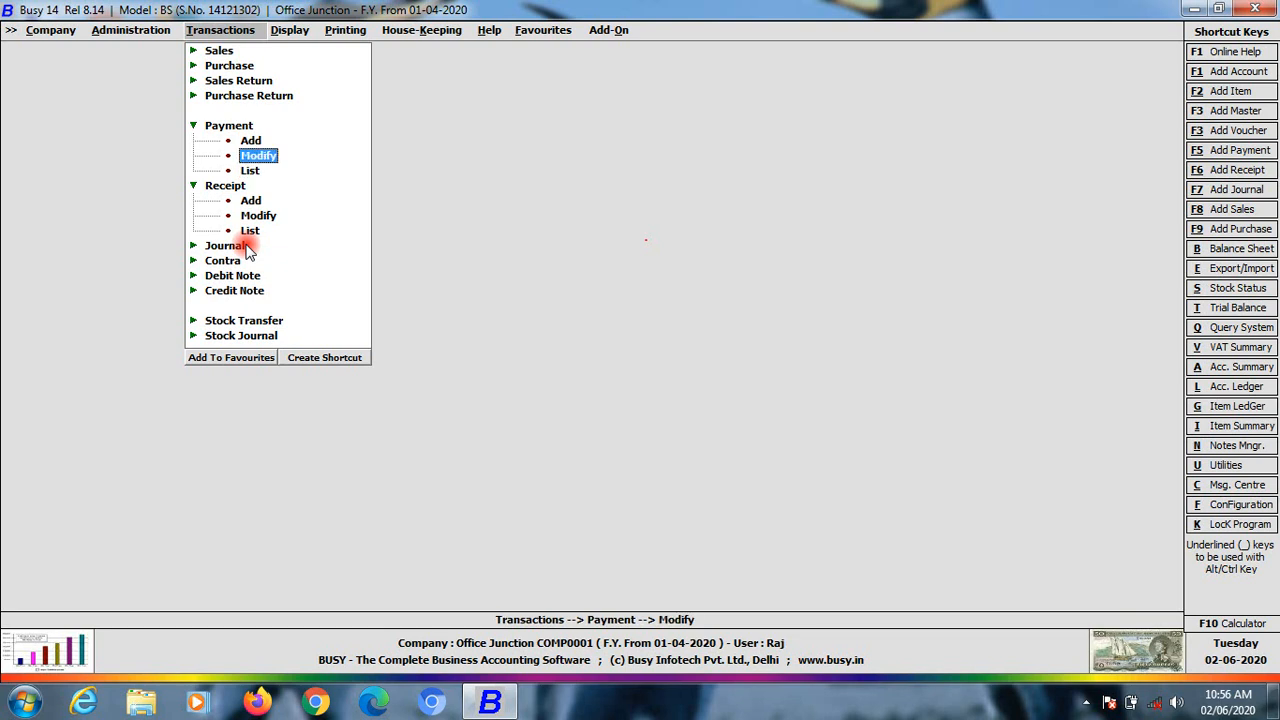
key(Down)
key(Up)
key(Down)
key(Return)
key(Escape)
key(Return)
key(Return)
key(Return)
key(Return)
key(Return)
key(Return)
key(Return)
key(Return)
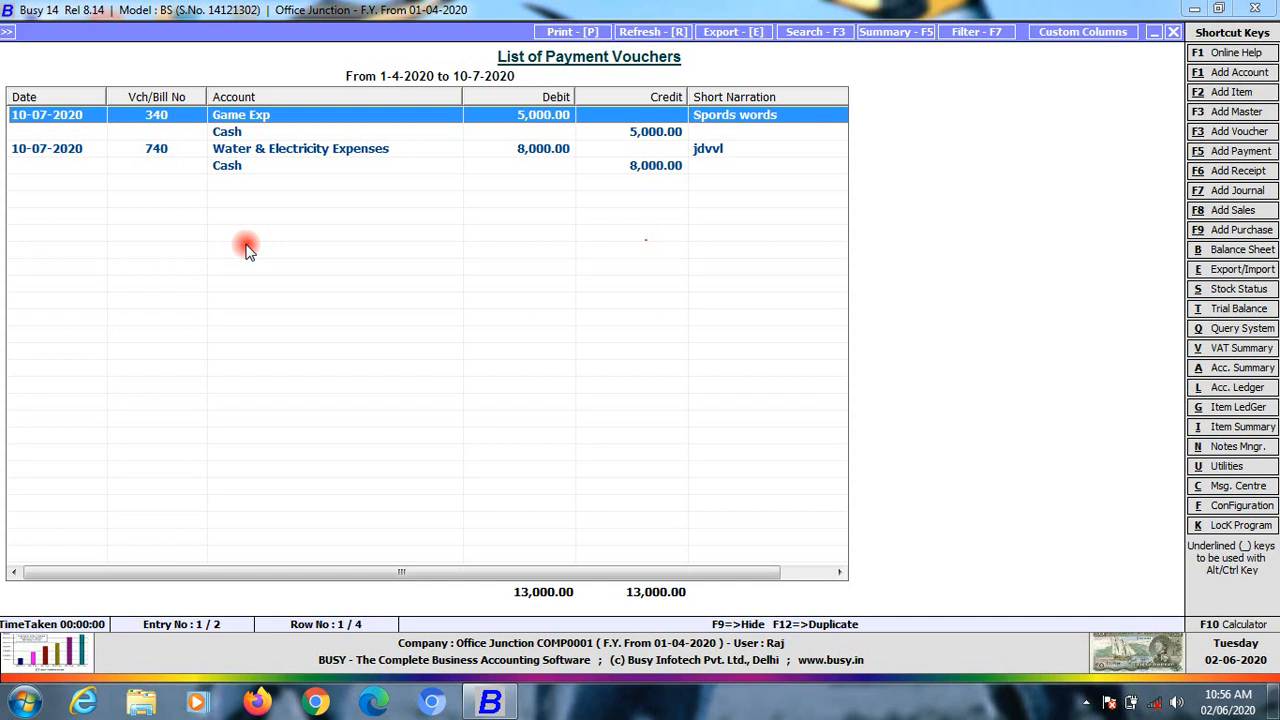
key(Escape)
key(Escape)
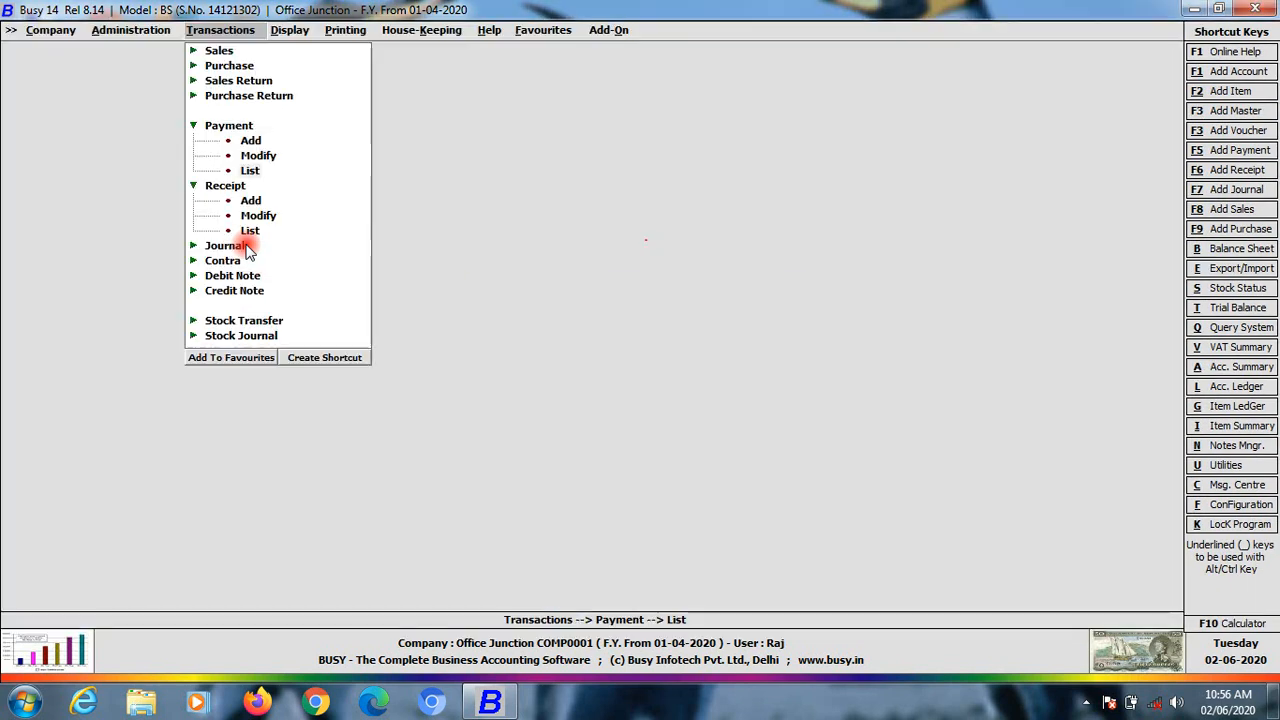
Review the receipt voucher list: Tution Fee, Office Junction Capital and Bus Rent entries
key(Down)
key(Down)
key(Down)
key(Down)
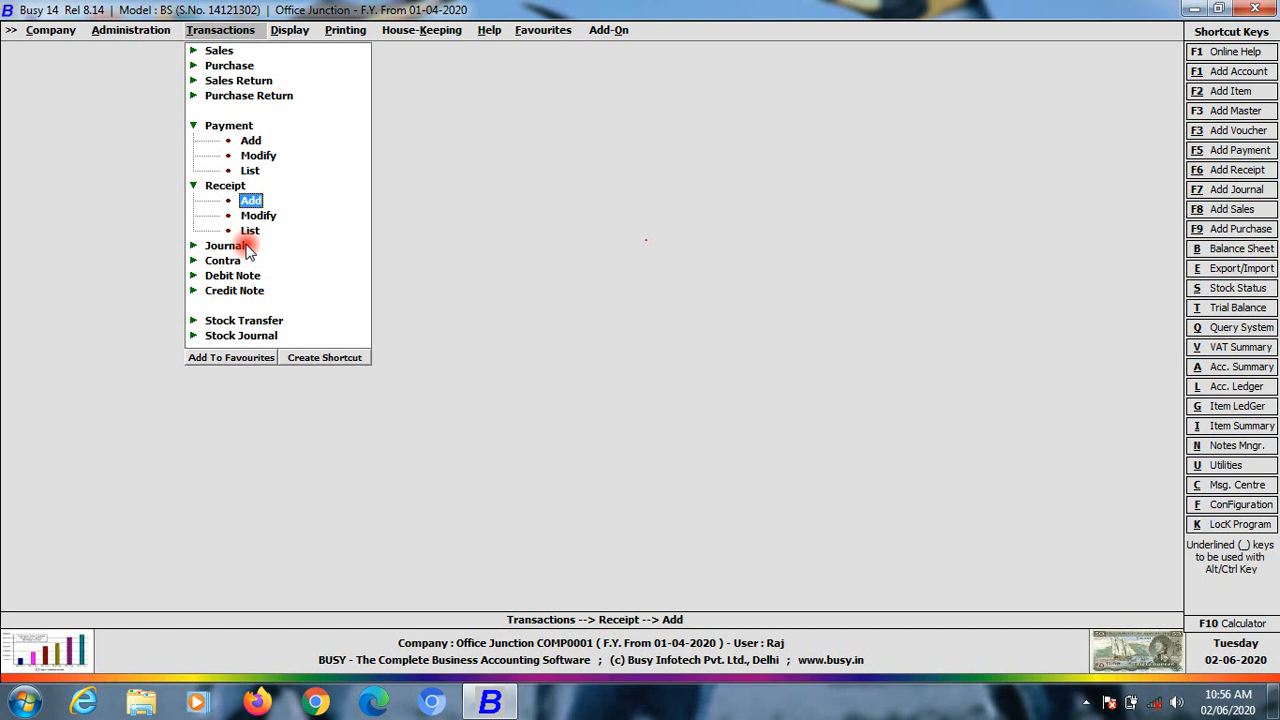
key(Return)
key(Return)
key(Return)
key(Return)
key(Return)
key(Return)
key(Return)
key(Return)
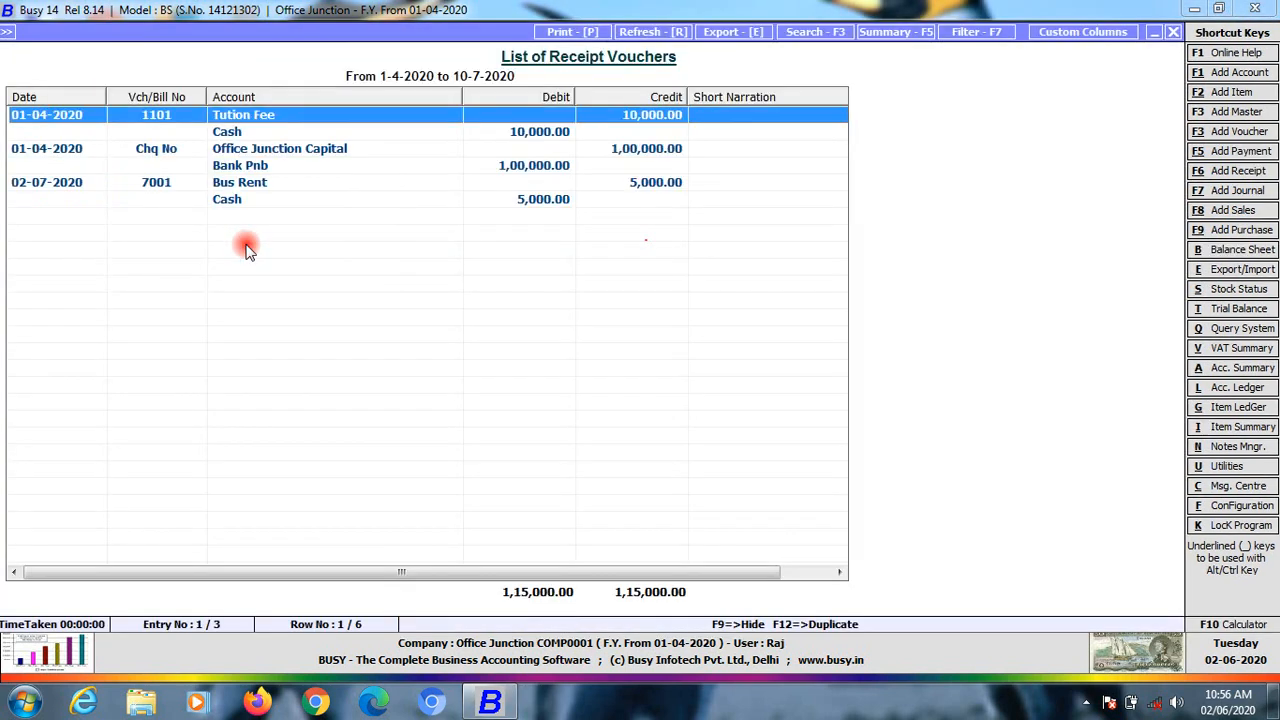
key(Down)
key(Down)
key(Down)
key(Up)
key(Up)
key(Up)
key(Down)
key(Down)
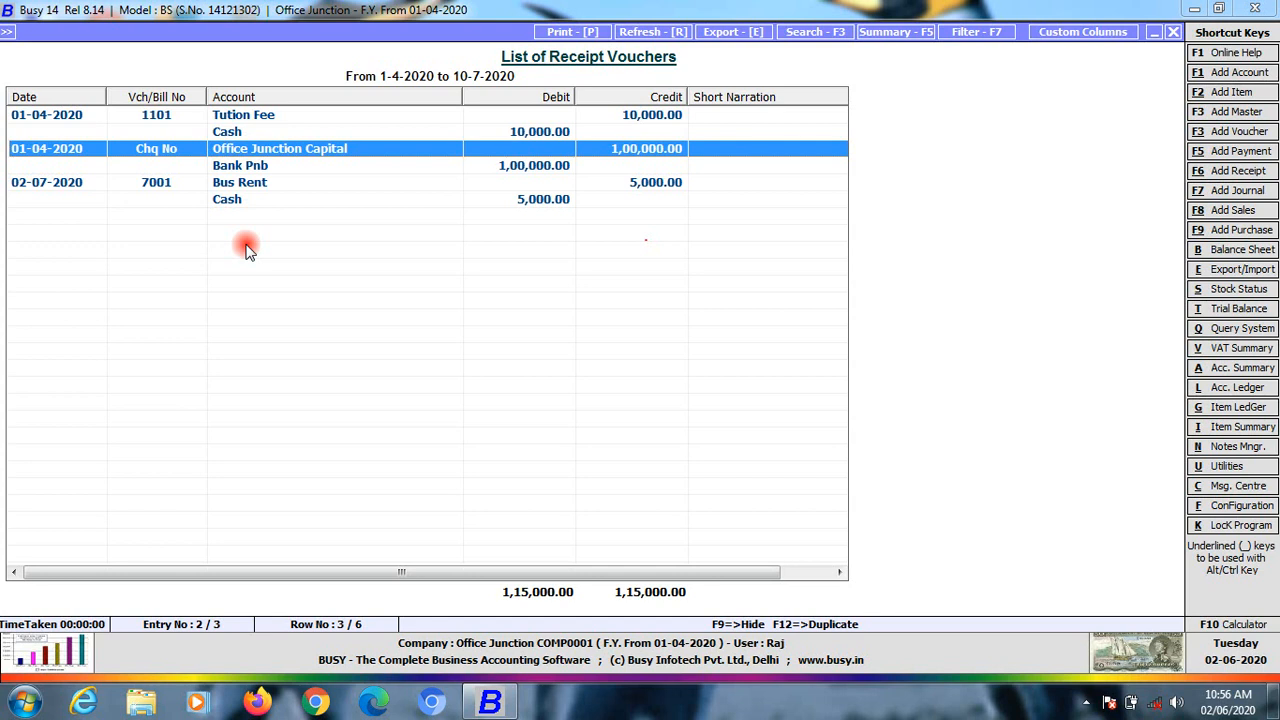
key(Down)
key(Down)
key(Up)
key(Up)
key(Up)
key(Up)
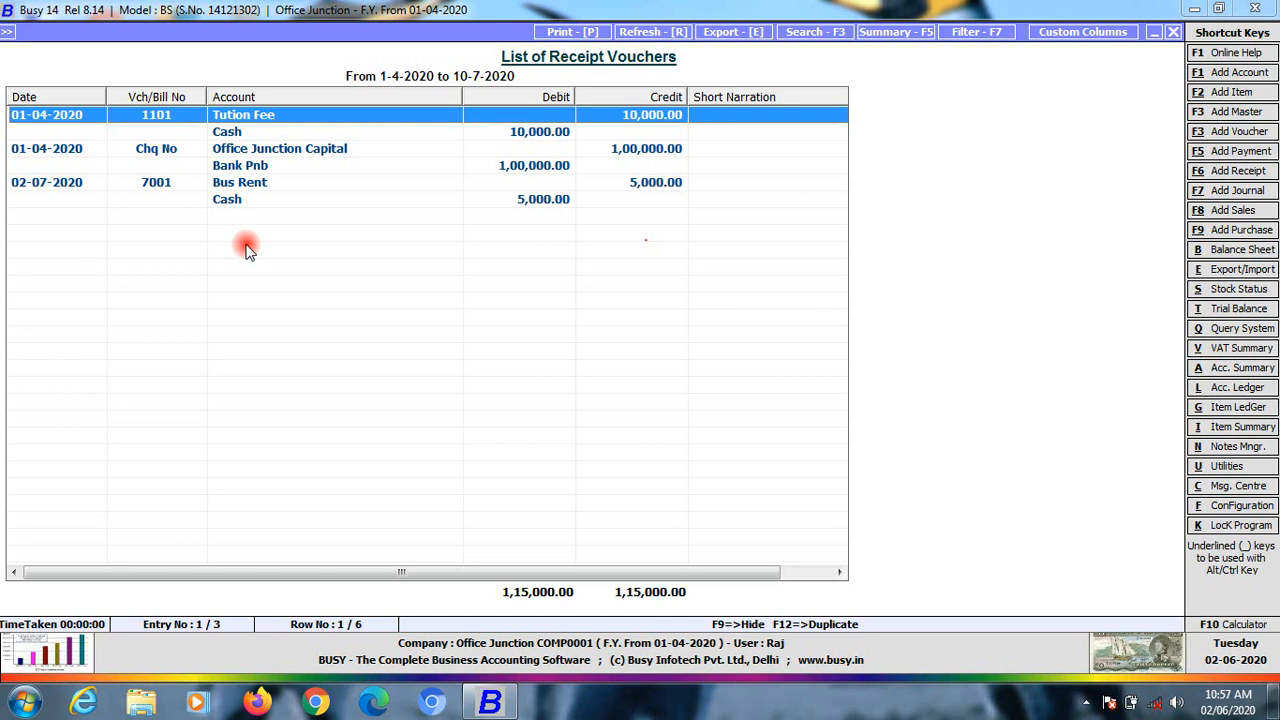
key(Escape)
key(Escape)
key(Escape)
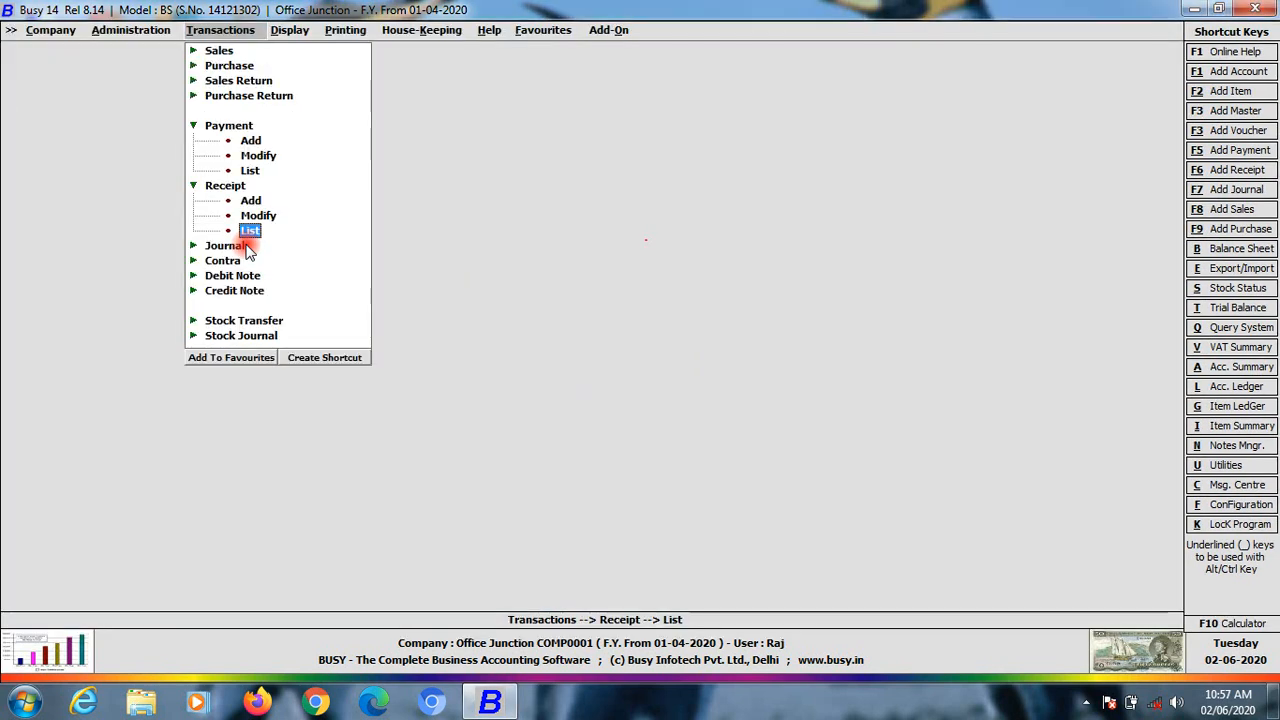
Start a new journal voucher in the Main series dated 01-04-2020
key(Down)
key(Return)
key(Return)
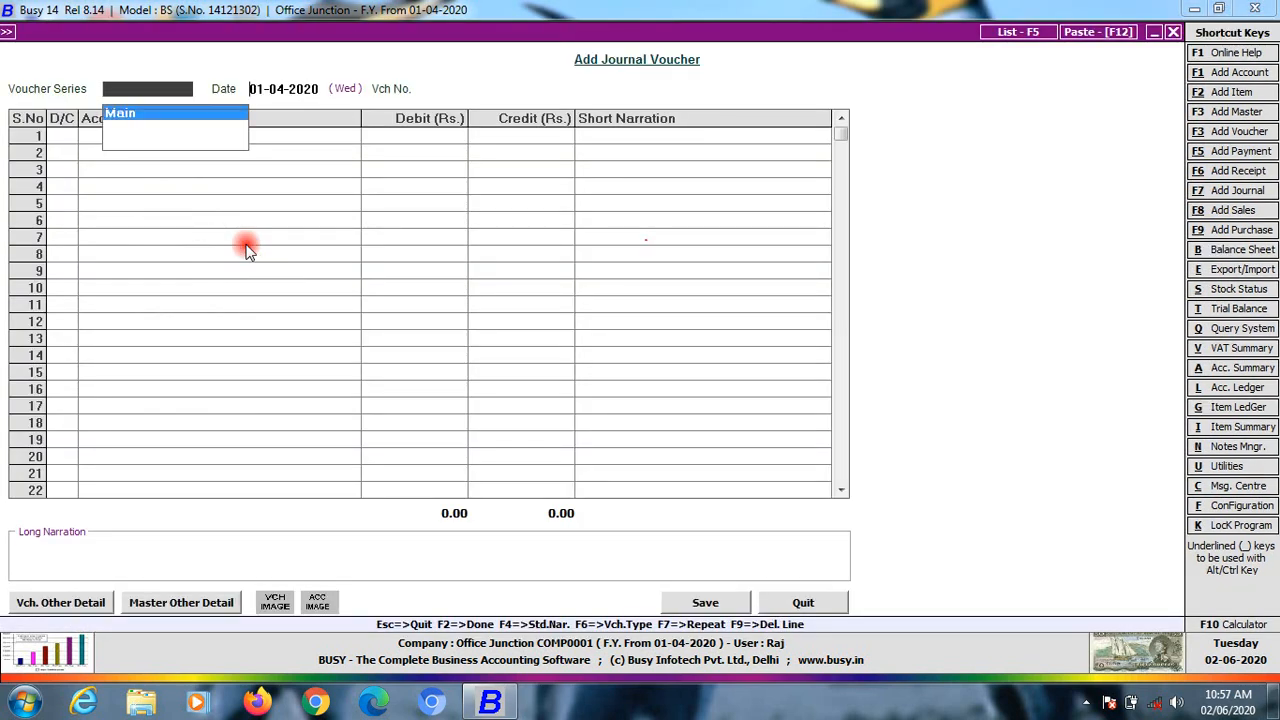
key(Return)
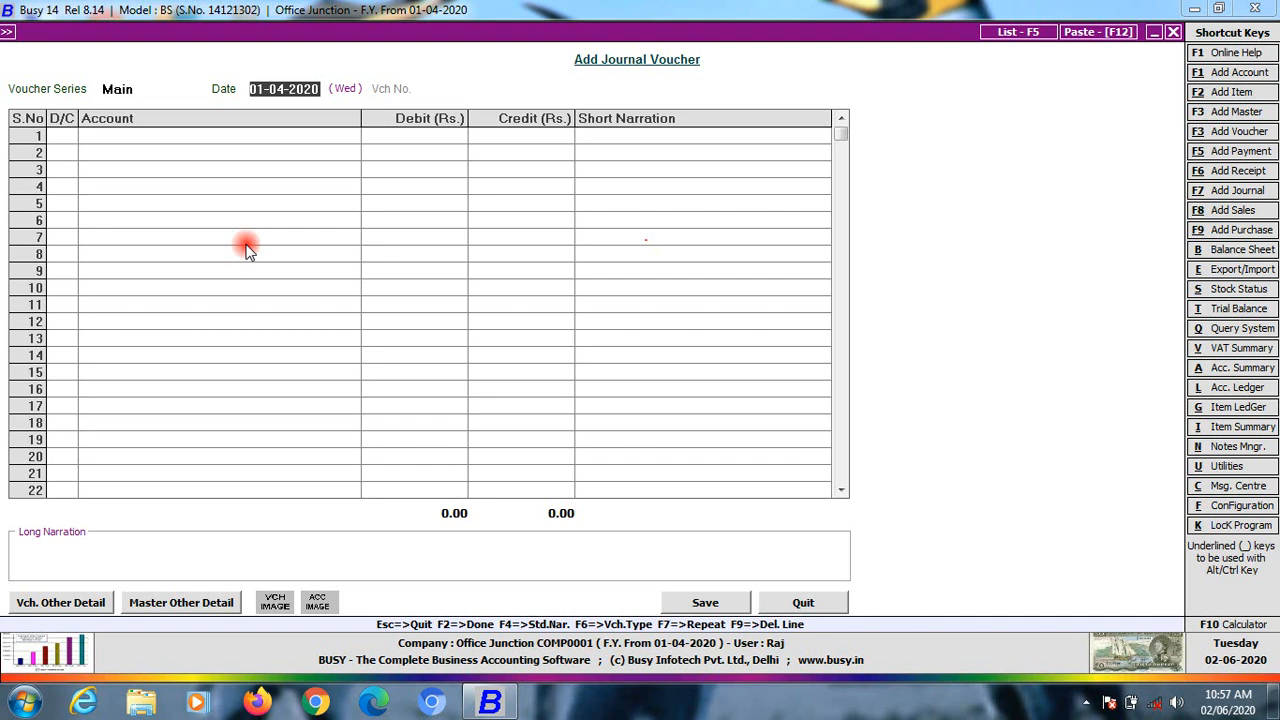
Debit Salary 10,000 on the first line, correcting the mistyped 1,00,000 amount
key(Return)
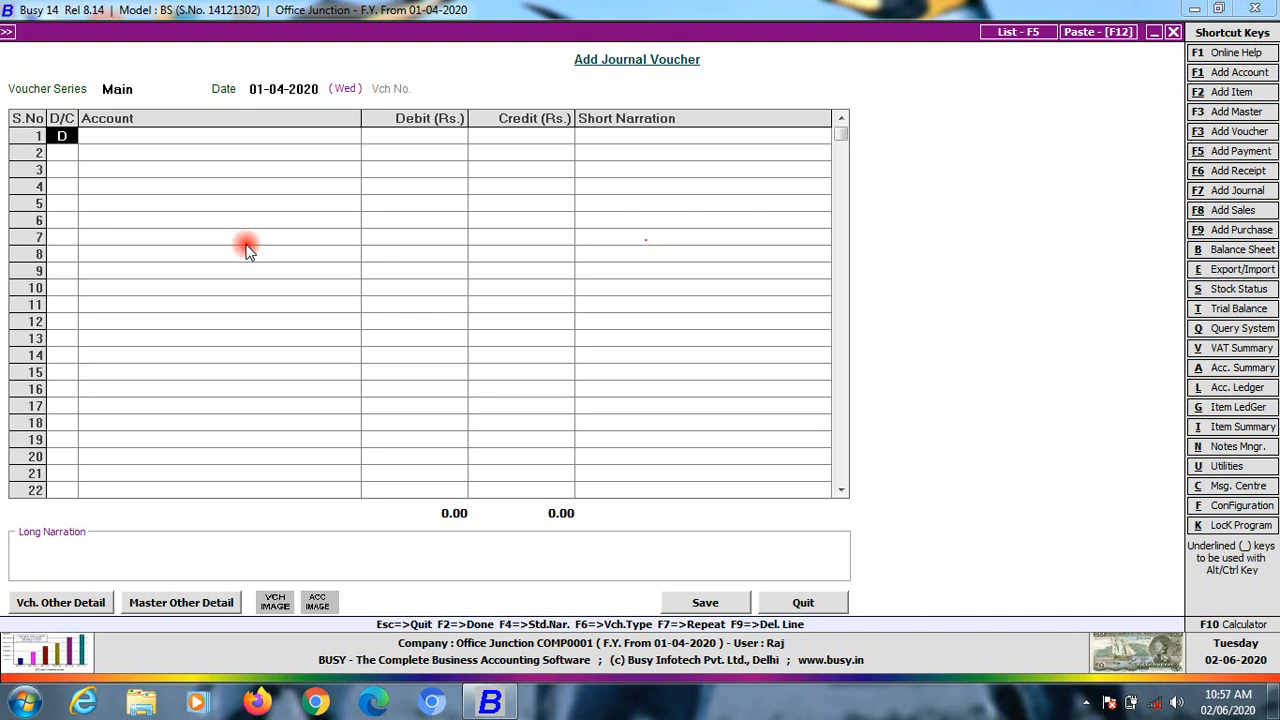
key(Return)
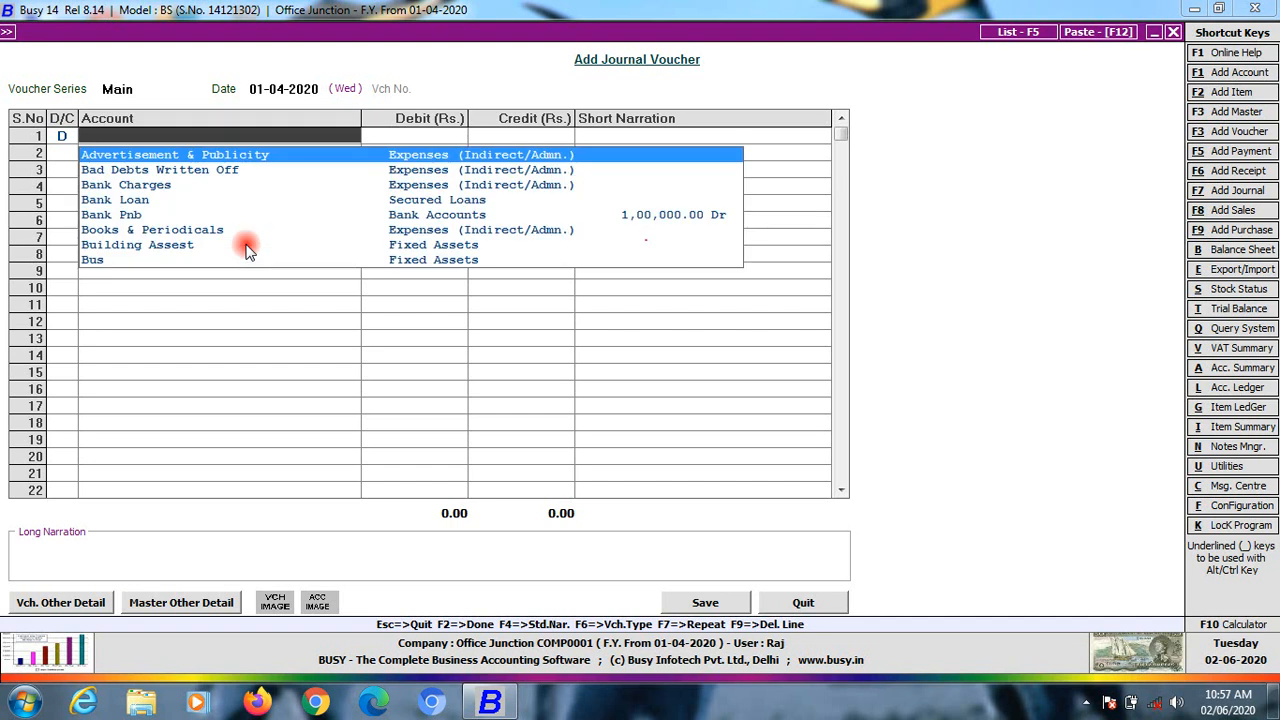
text(sa)
key(Return)
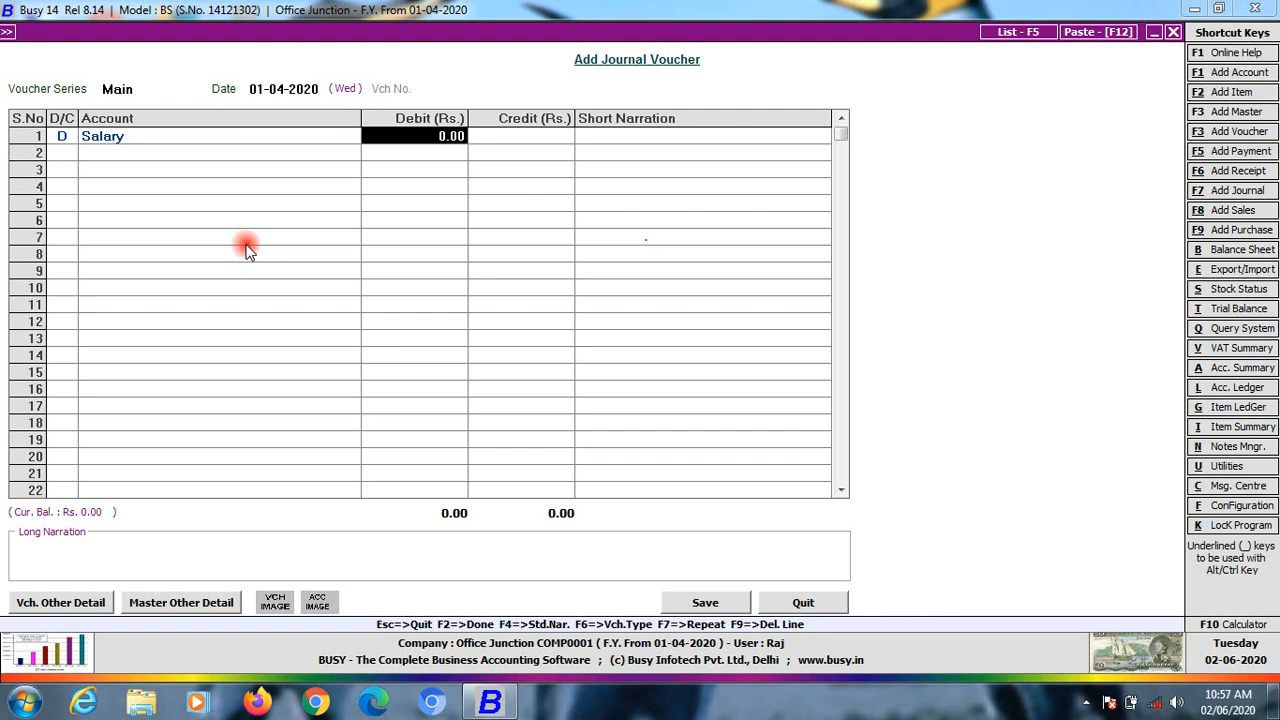
text(100000)
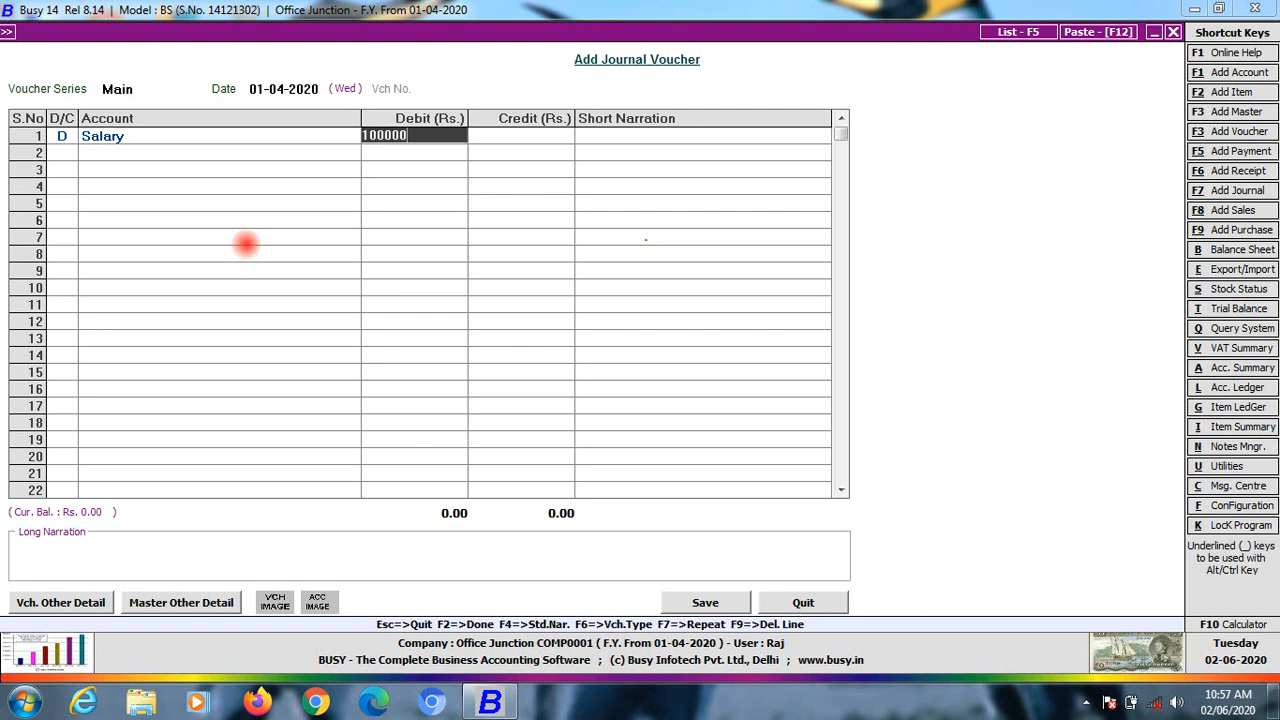
key(Return)
key(shift+Tab)
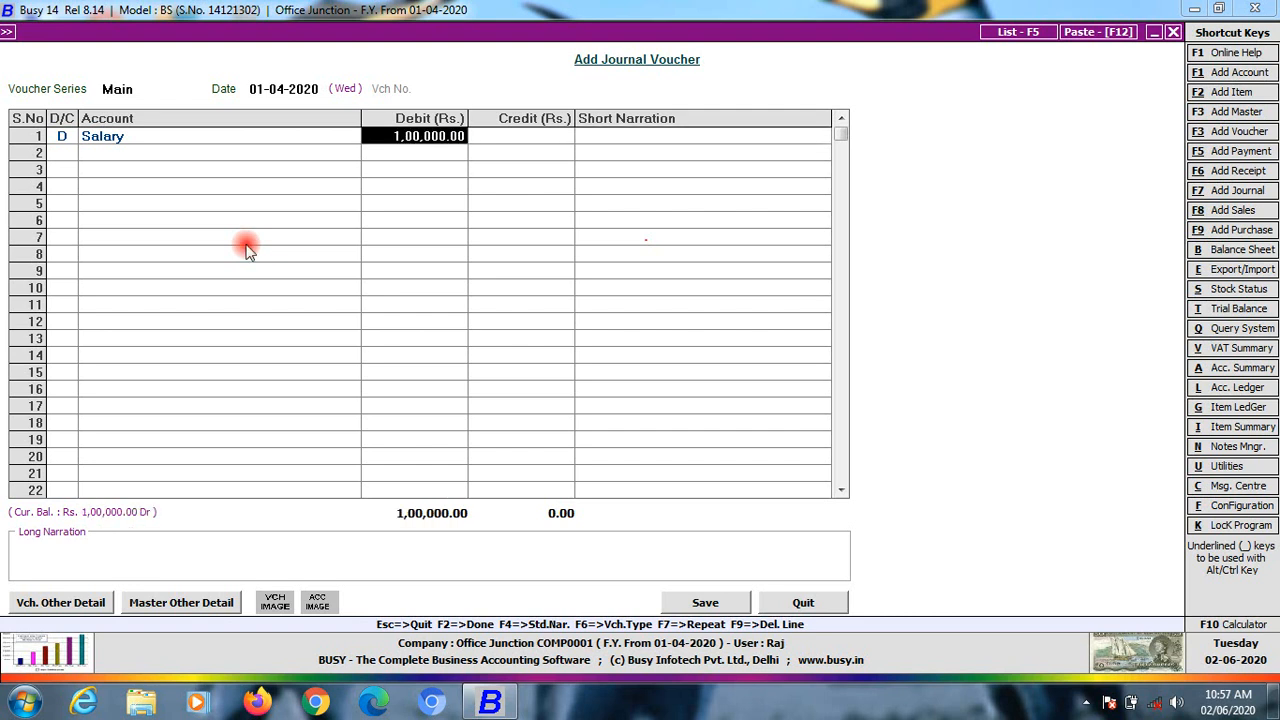
text(10000)
key(Return)
key(Return)
key(Return)
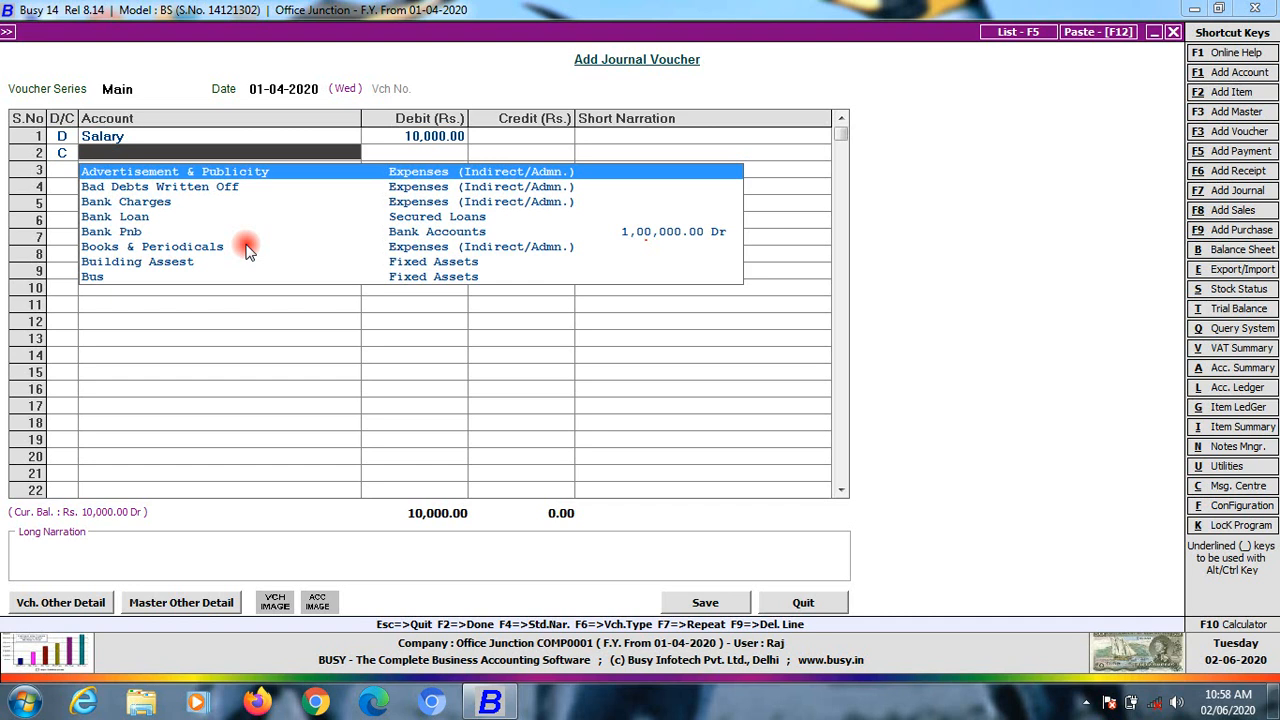
Credit Teacher 10,000, add narration 6, and finish the journal voucher
text(te)
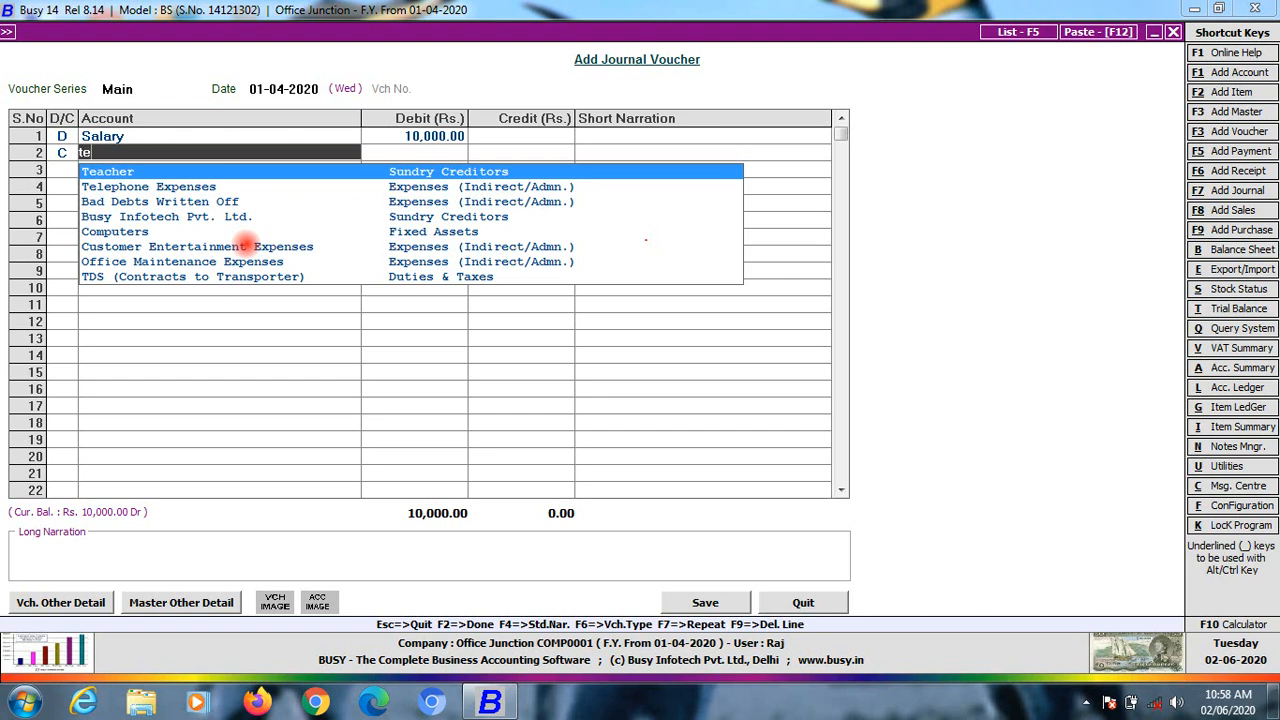
key(Return)
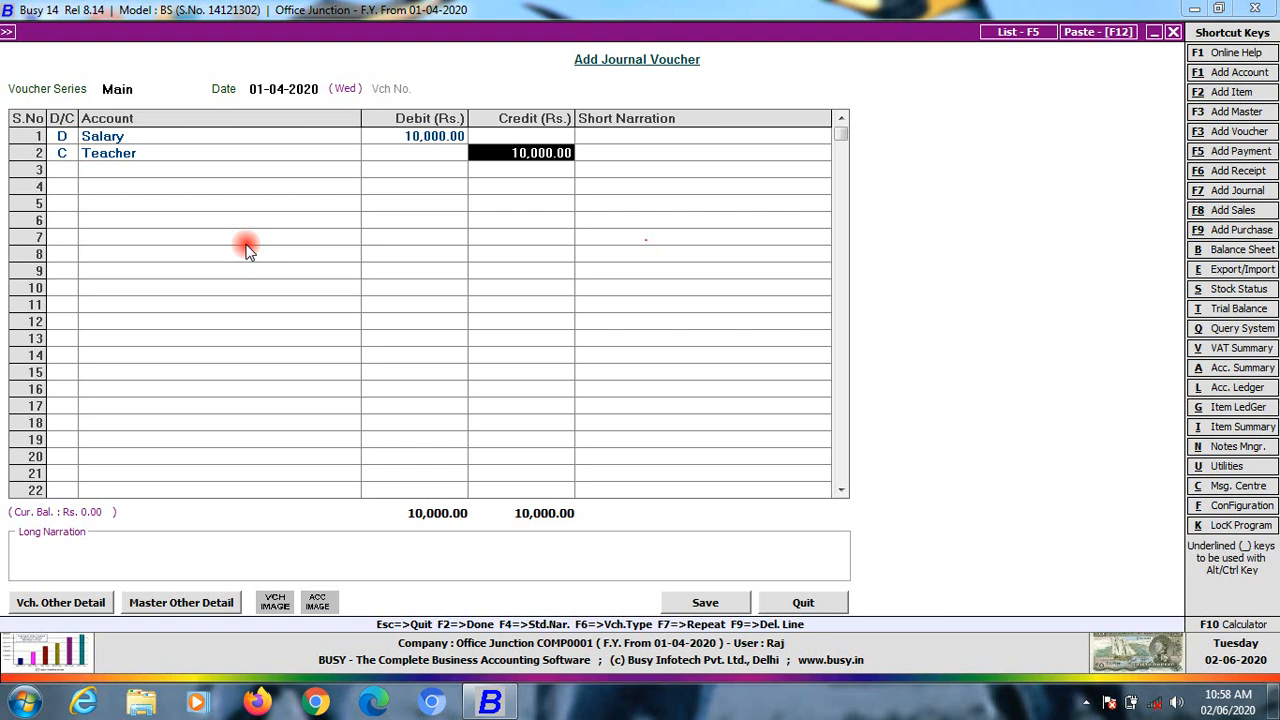
key(Return)
key(Return)
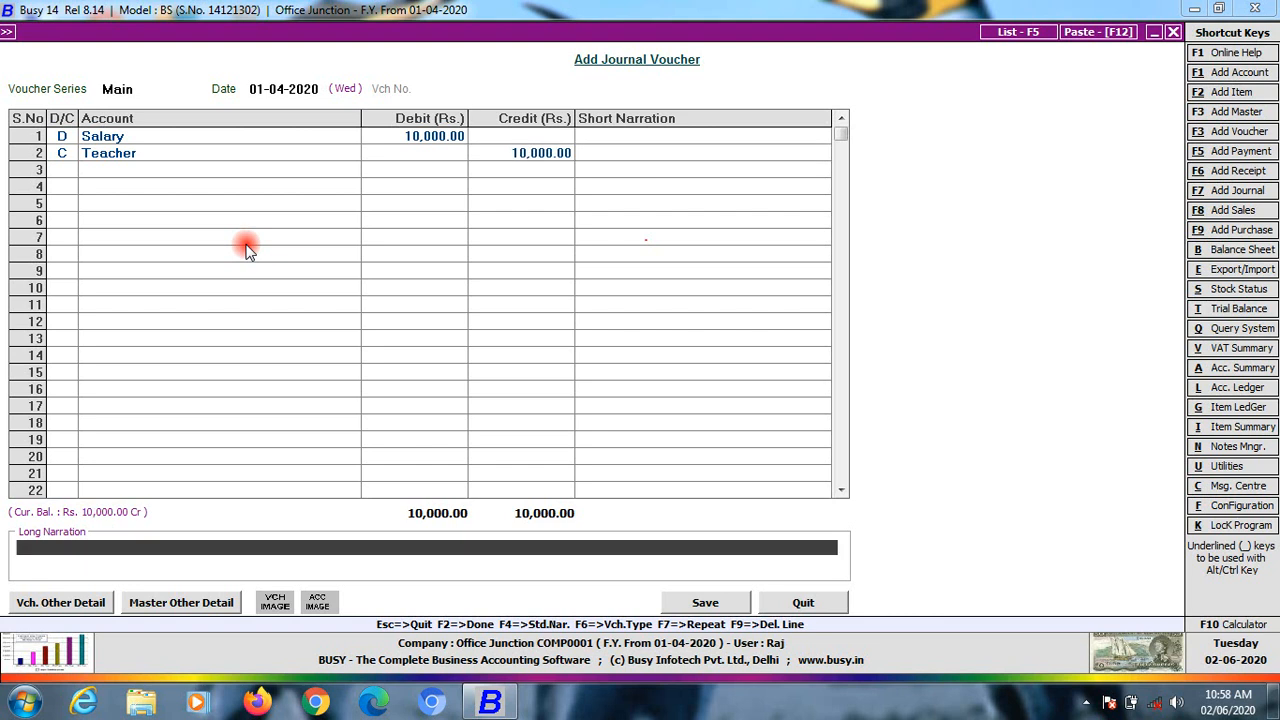
text(6)
key(Return)
key(Return)
key(Return)
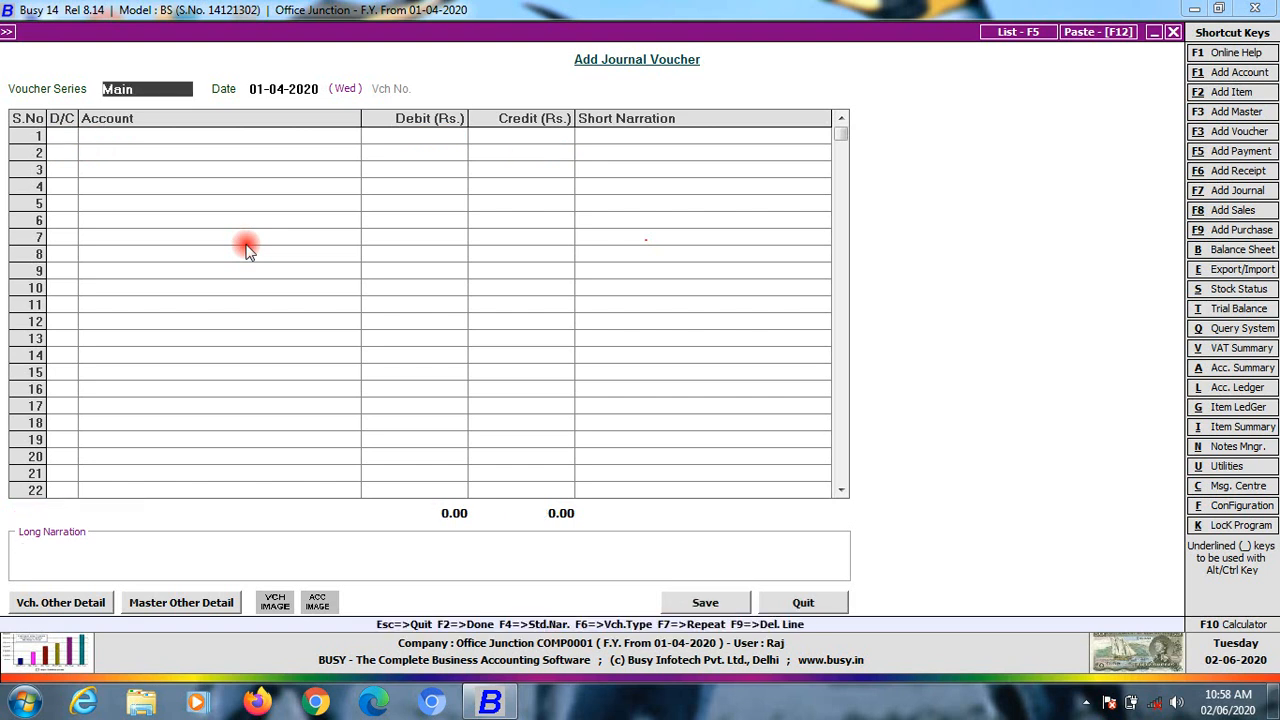
key(Escape)
Display the list of journal vouchers from the Journal options
key(Down)
key(Up)
key(Up)
key(Down)
key(Down)
key(Up)
key(Up)
key(Up)
key(Up)
key(Up)
key(Up)
key(Up)
key(Down)
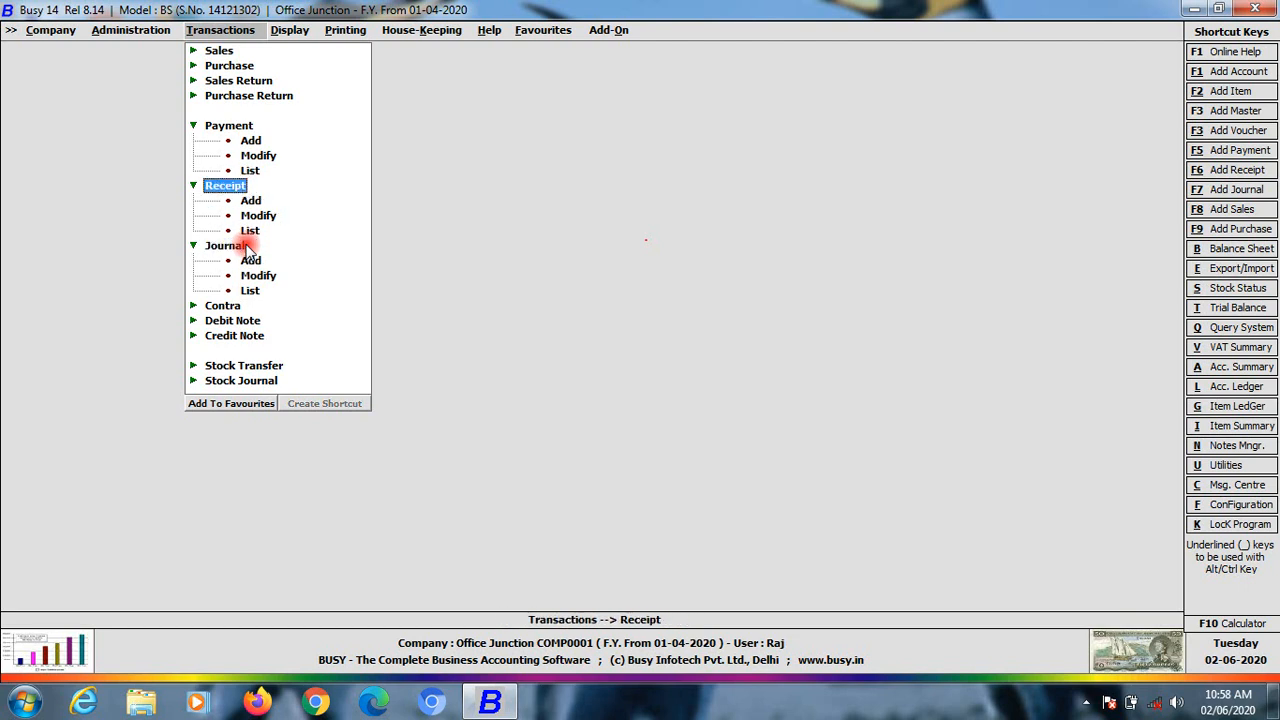
key(Up)
key(Up)
key(Up)
key(Up)
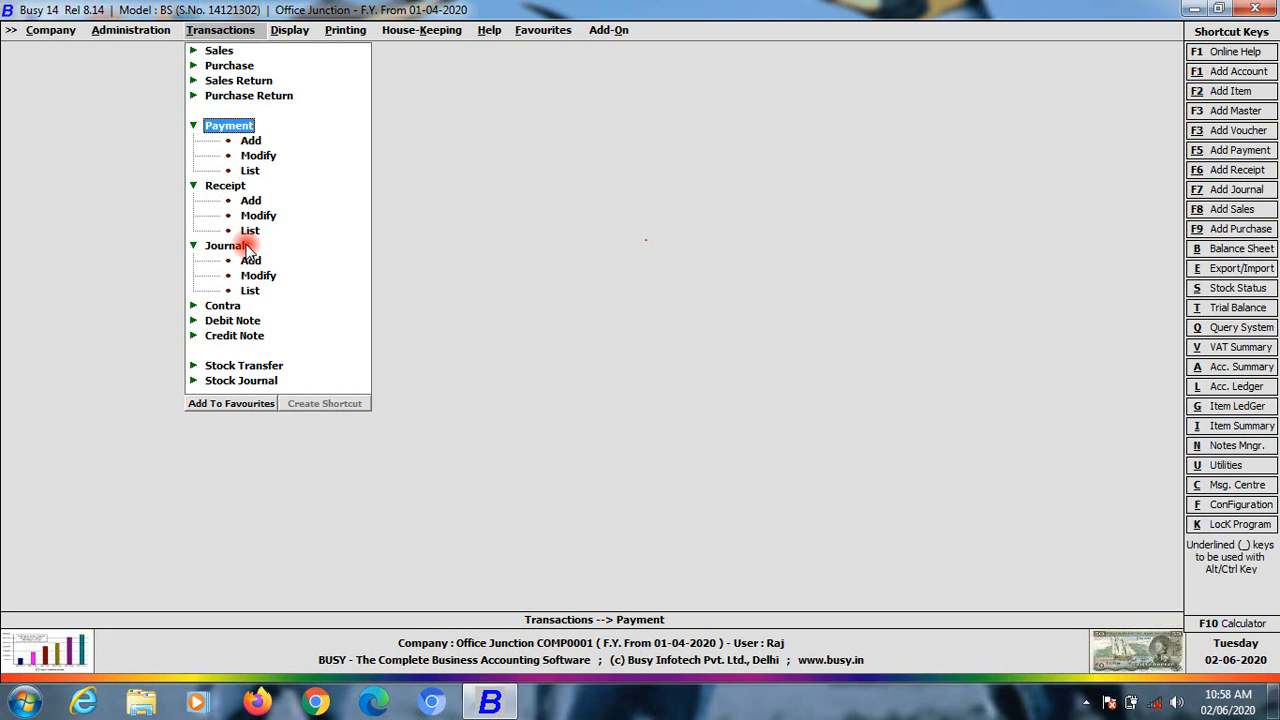
key(Down)
key(Down)
key(Down)
key(Down)
key(Down)
key(Down)
key(Down)
key(Down)
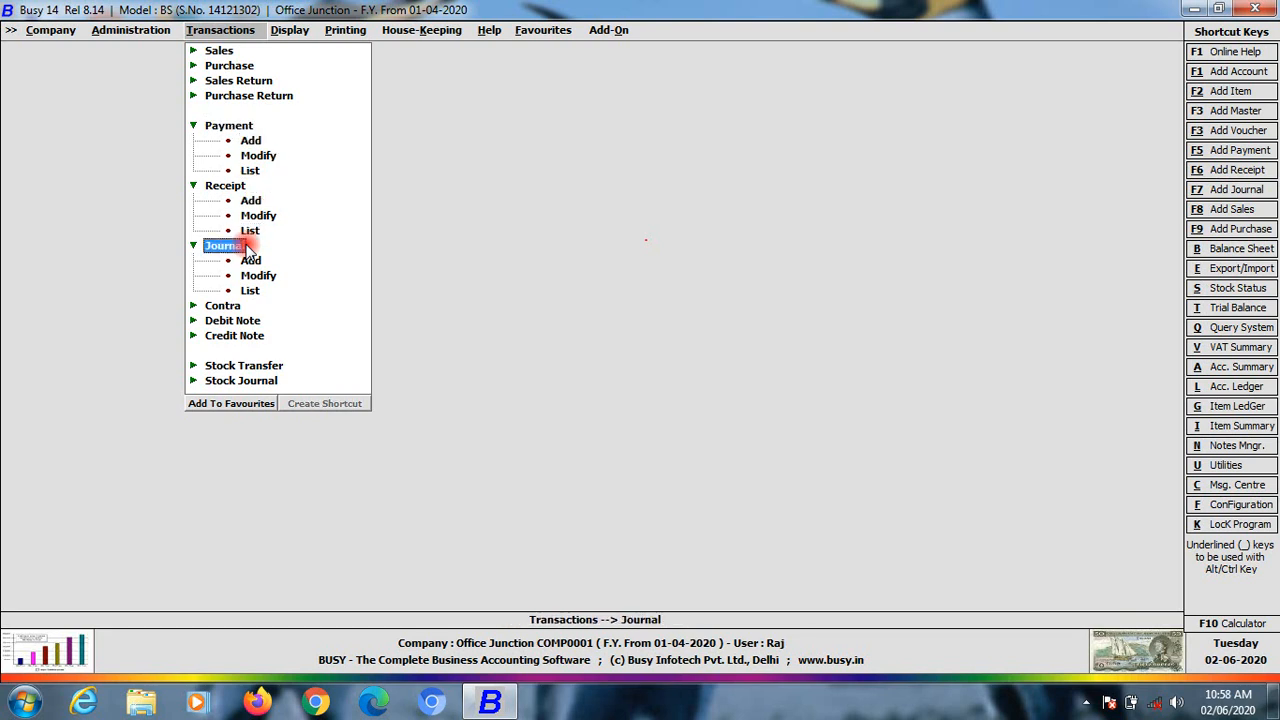
key(Down)
key(Down)
key(Down)
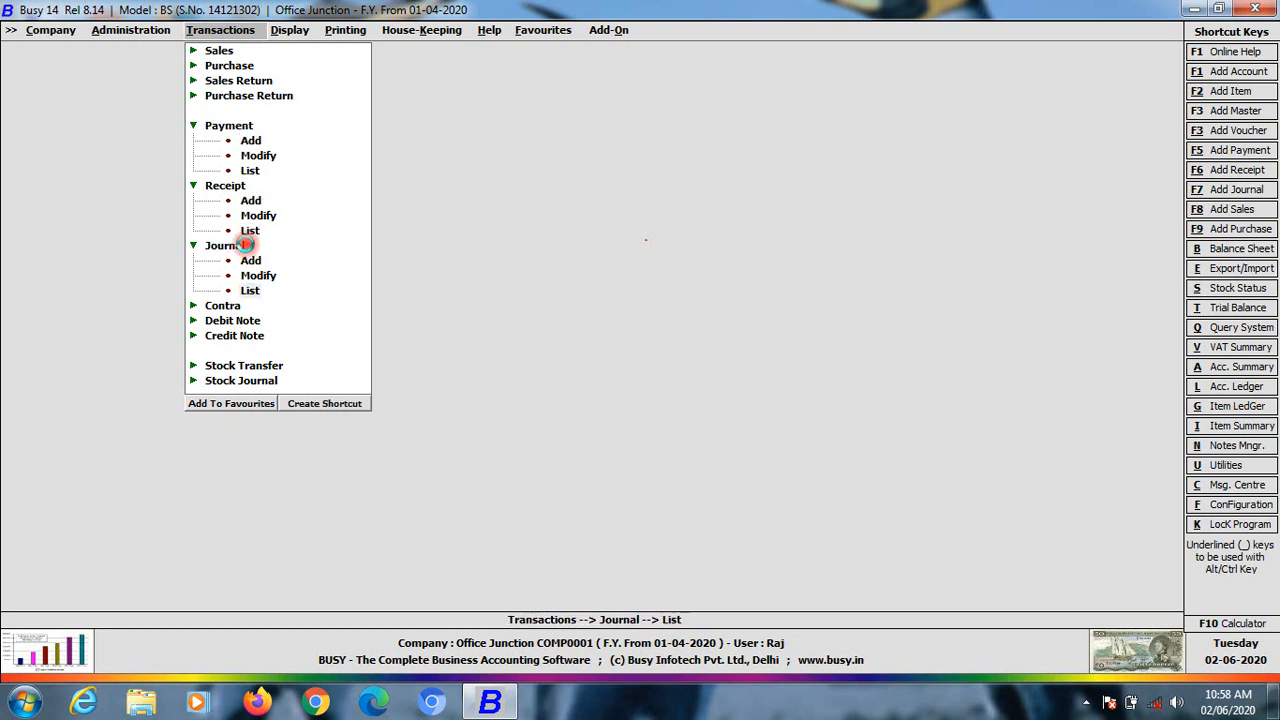
key(Return)
key(Return)
key(Return)
key(Return)
key(Return)
key(Return)
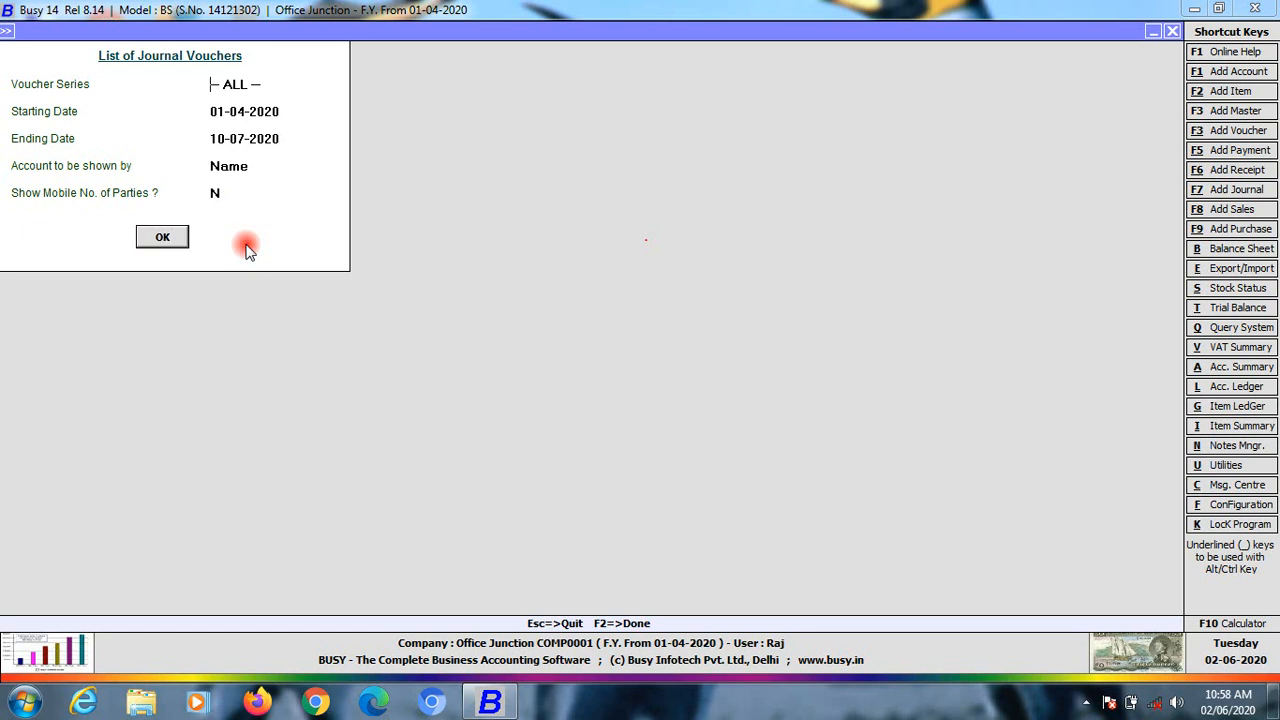
key(Return)
Open the Salary–Teacher voucher, quit it unchanged, and close the journal list
key(Down)
key(Up)
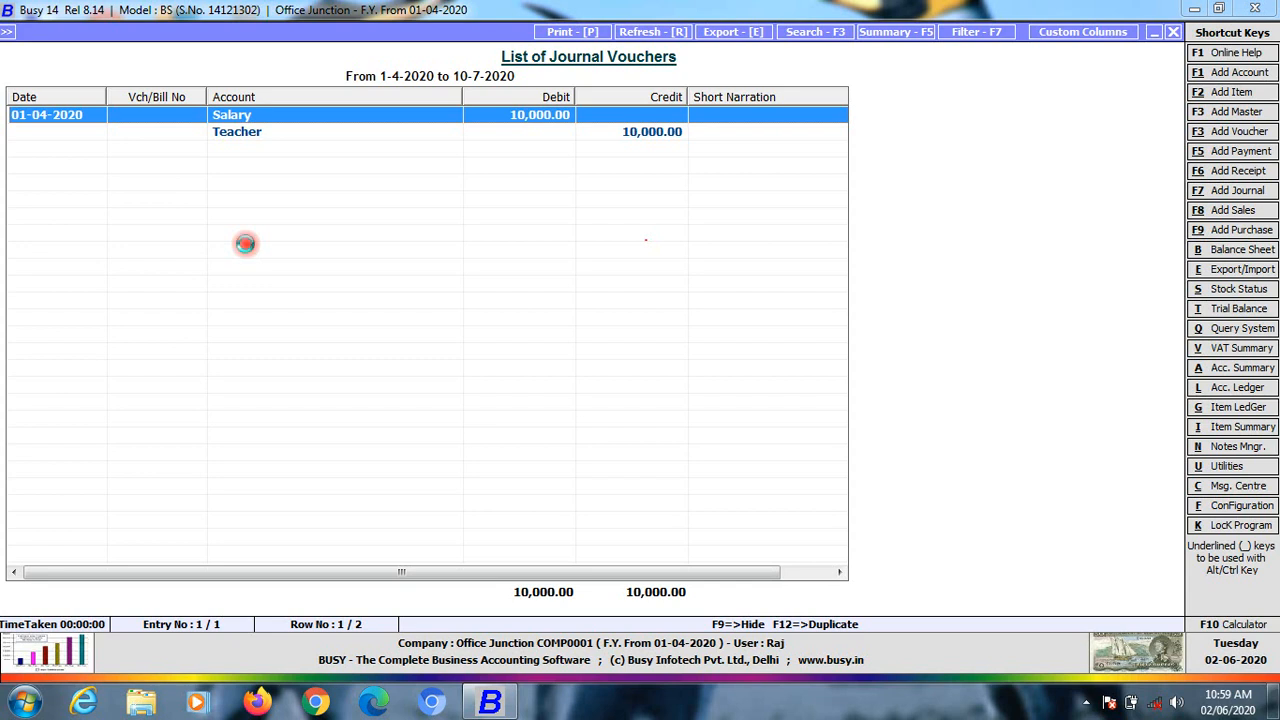
key(Return)
key(Return)
key(Return)
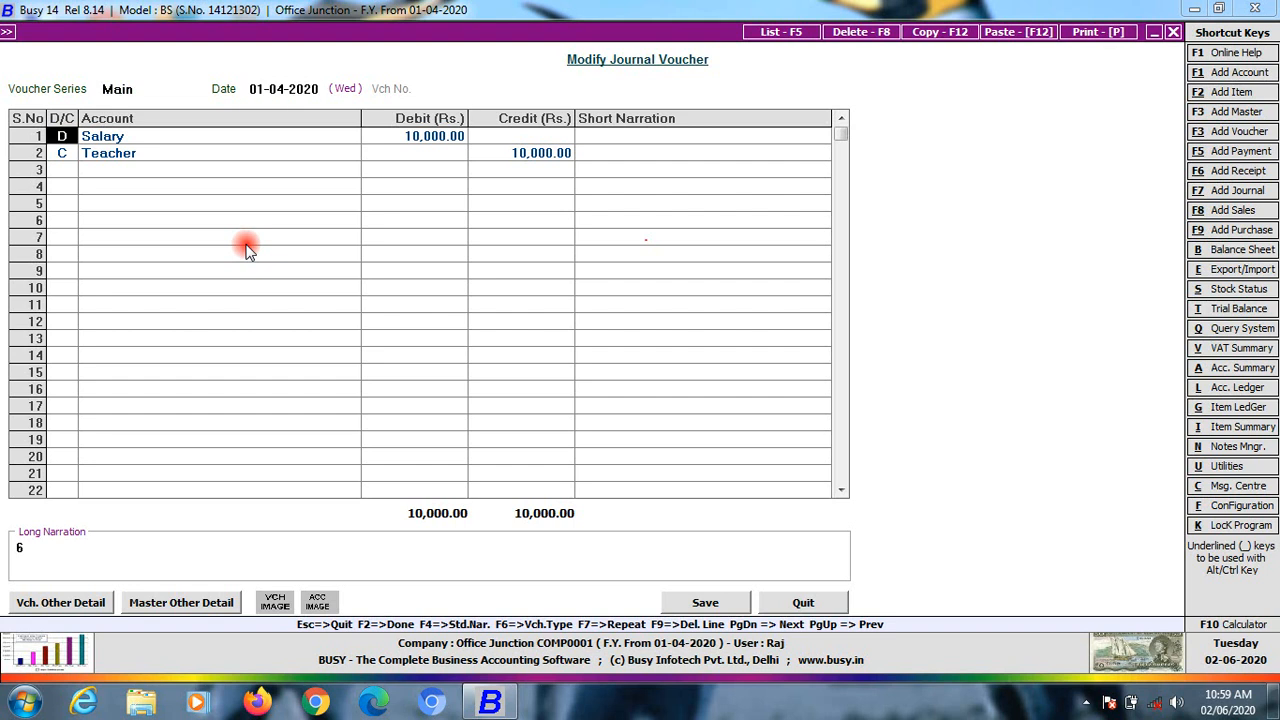
key(Escape)
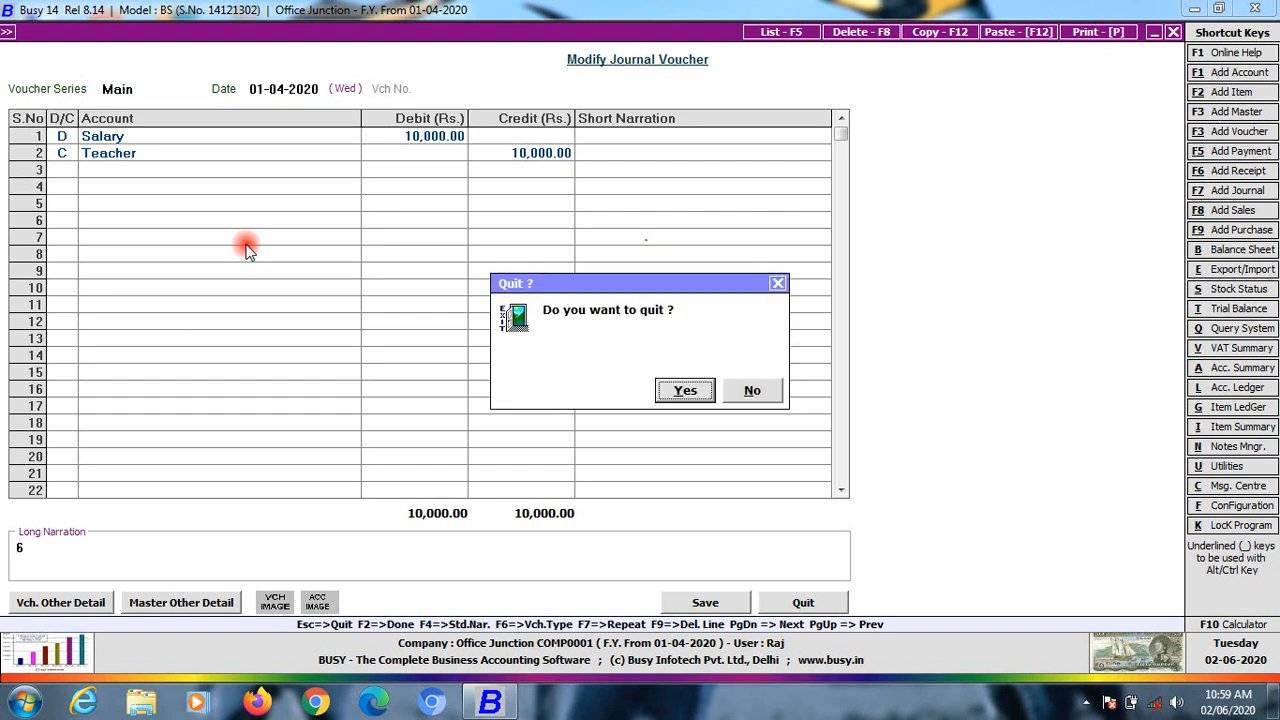
key(Return)
key(Escape)
key(Escape)
key(Escape)
key(Escape)
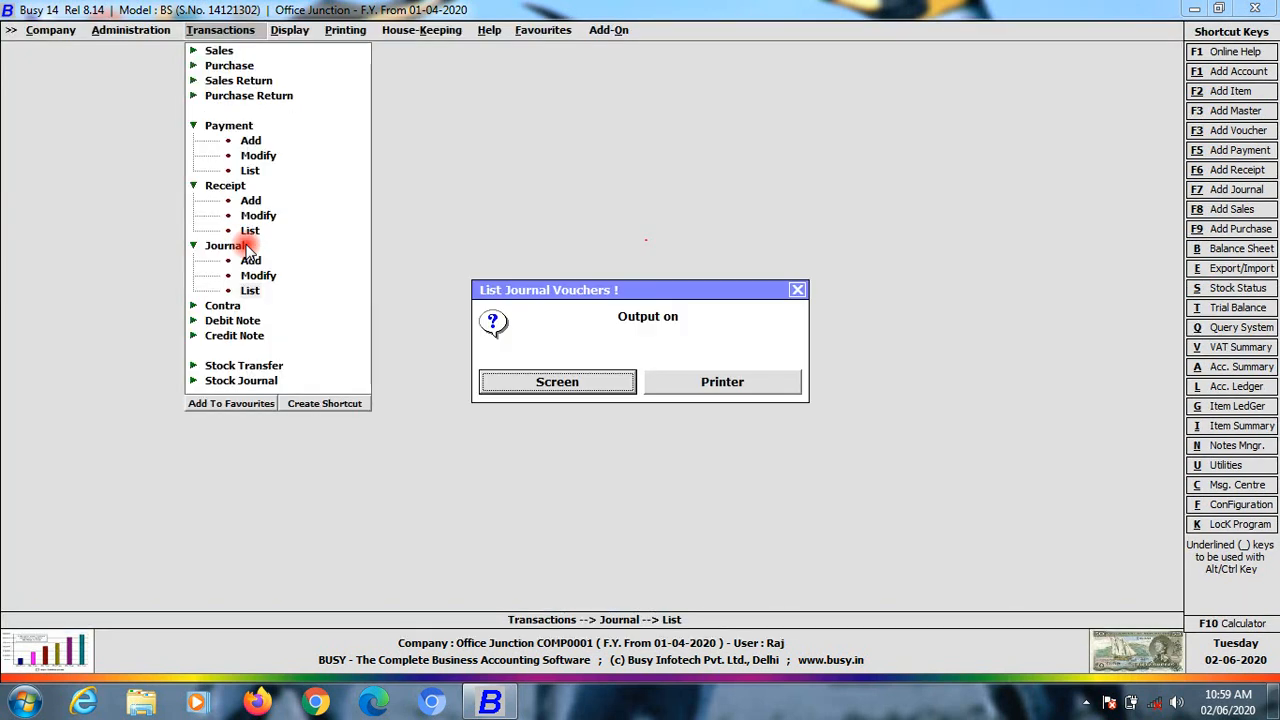
Set Journal Main series numbering to Manual with No Action on duplicate numbers
key(Left)
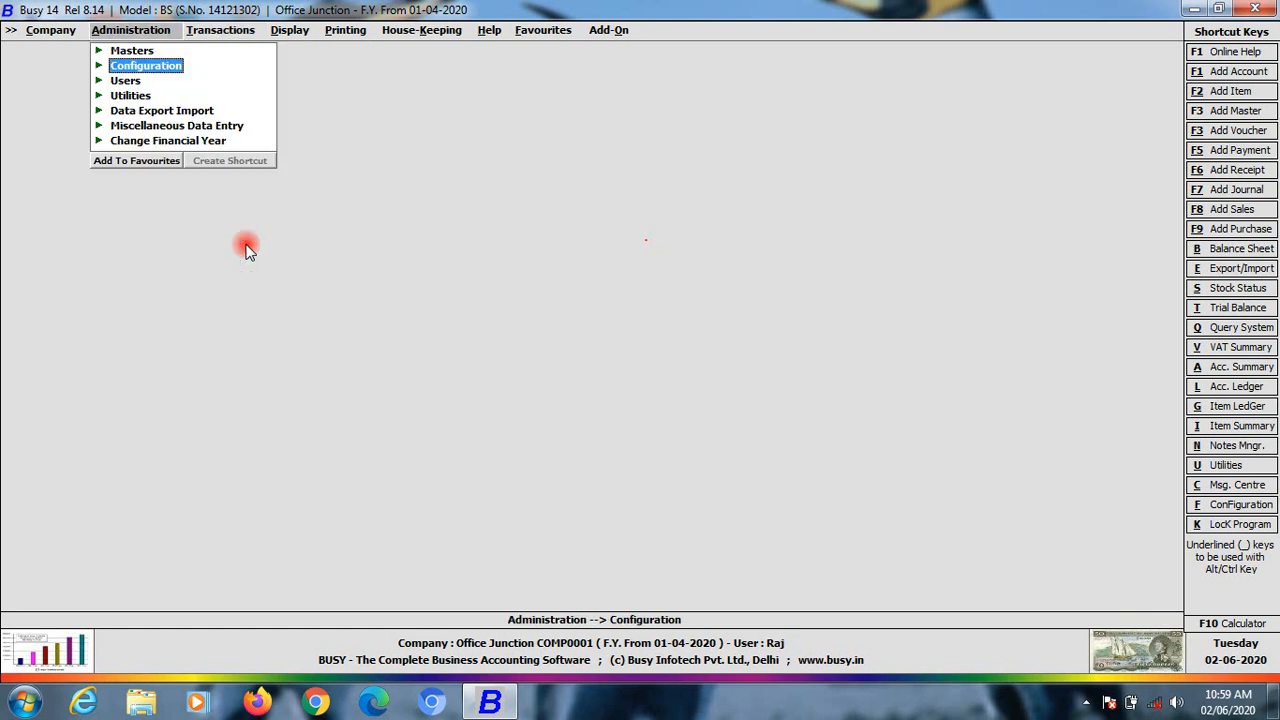
key(Return)
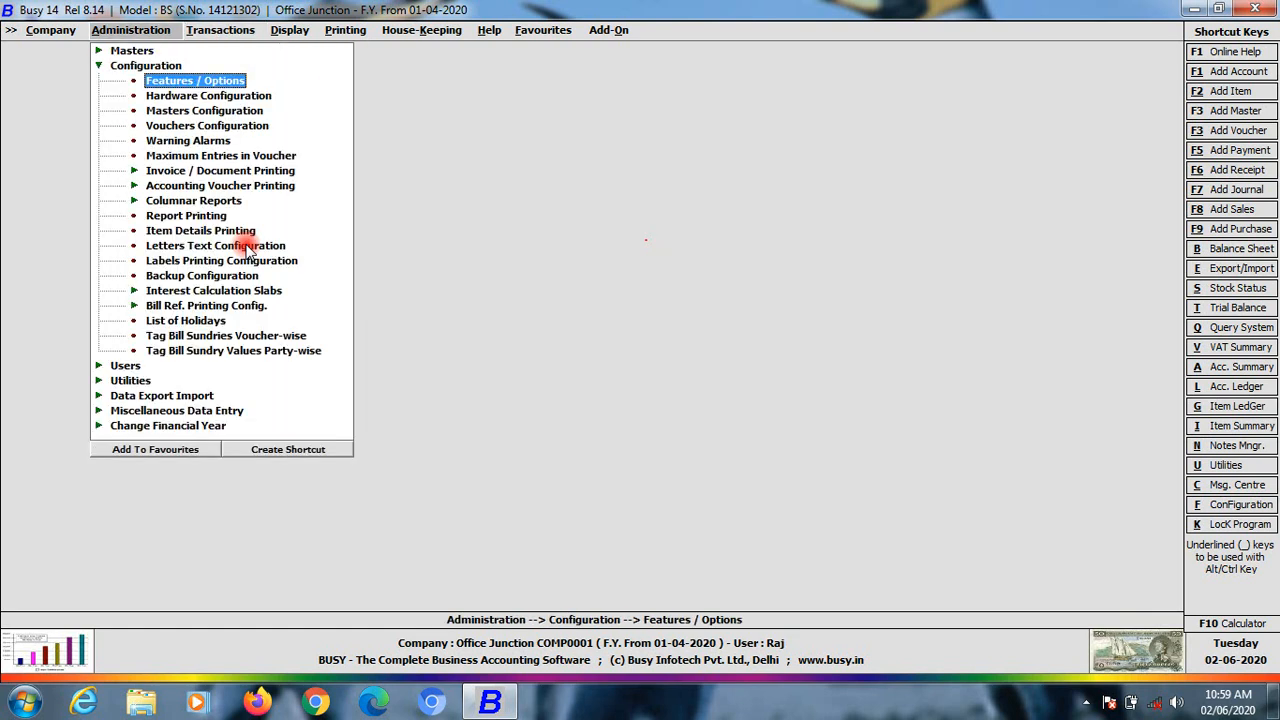
key(Up)
key(Down)
key(Down)
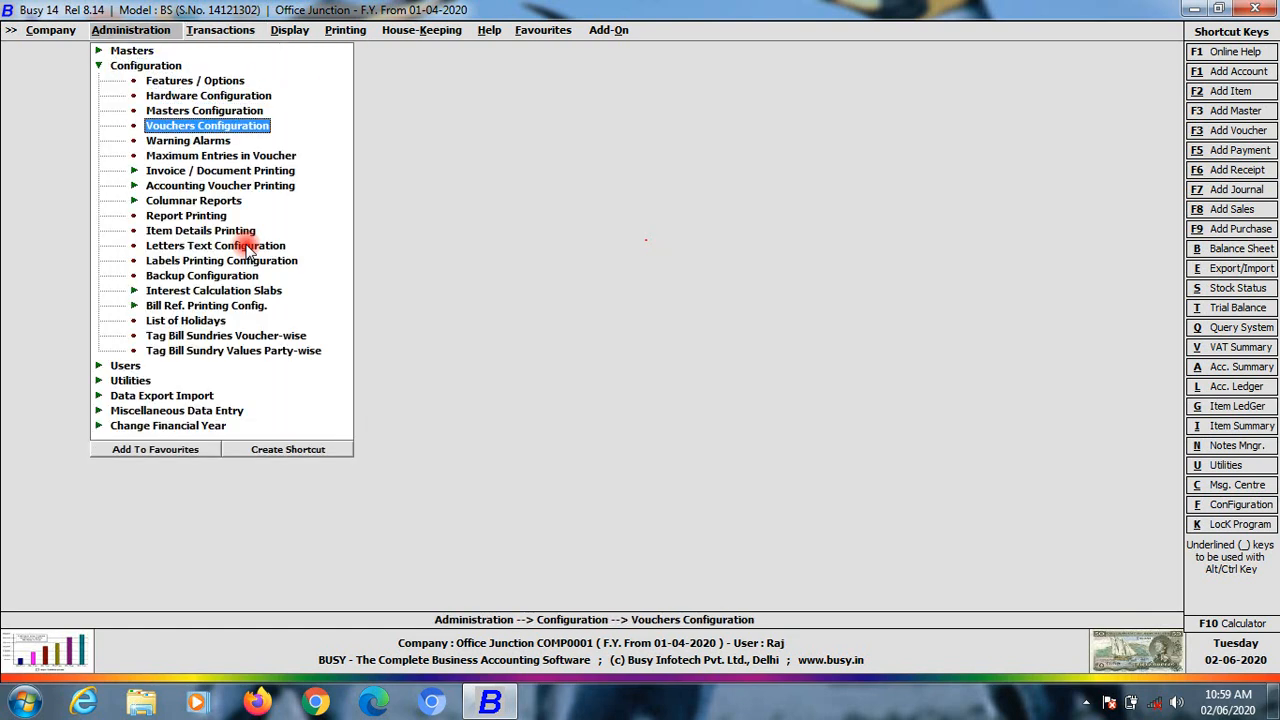
key(Return)
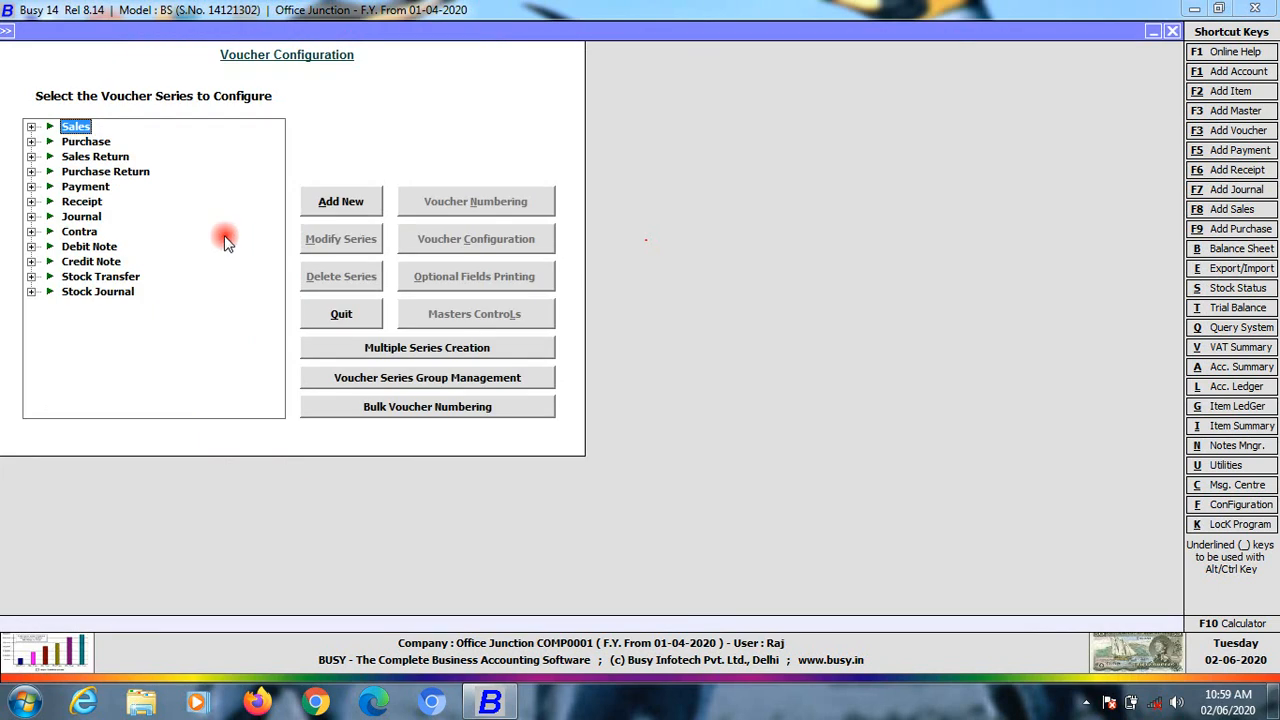
click(31, 216)
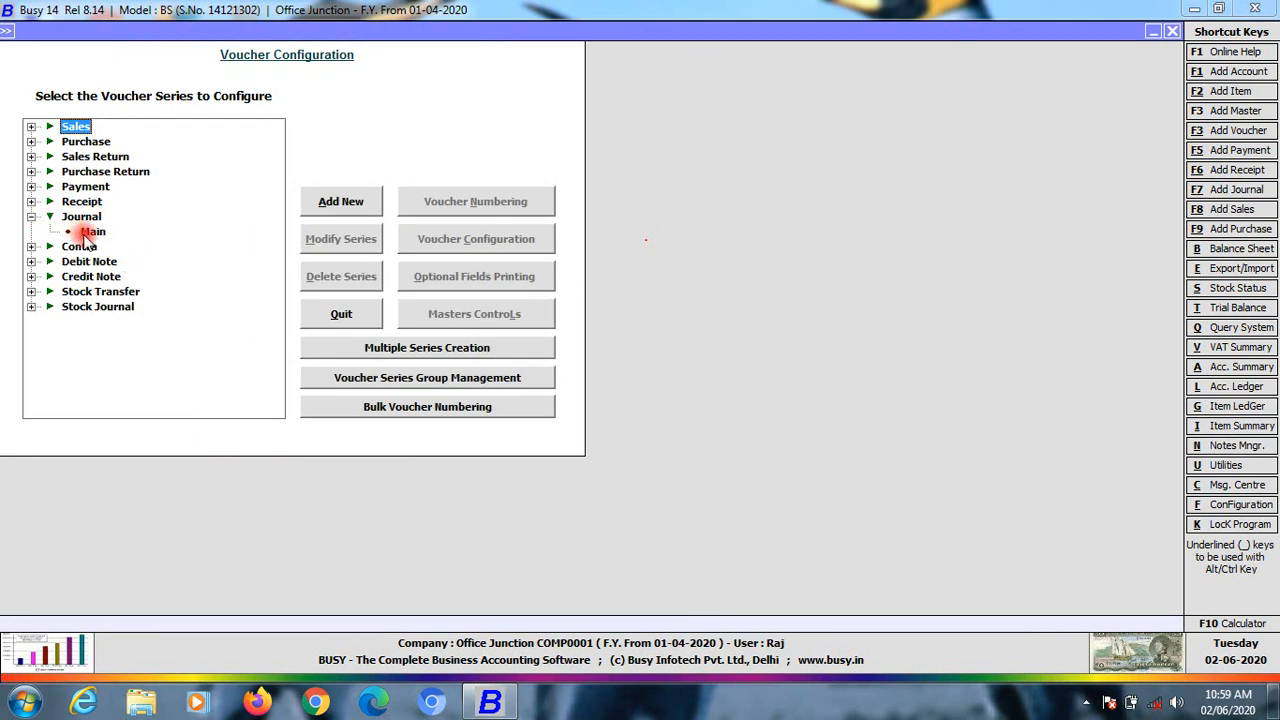
click(86, 231)
click(490, 203)
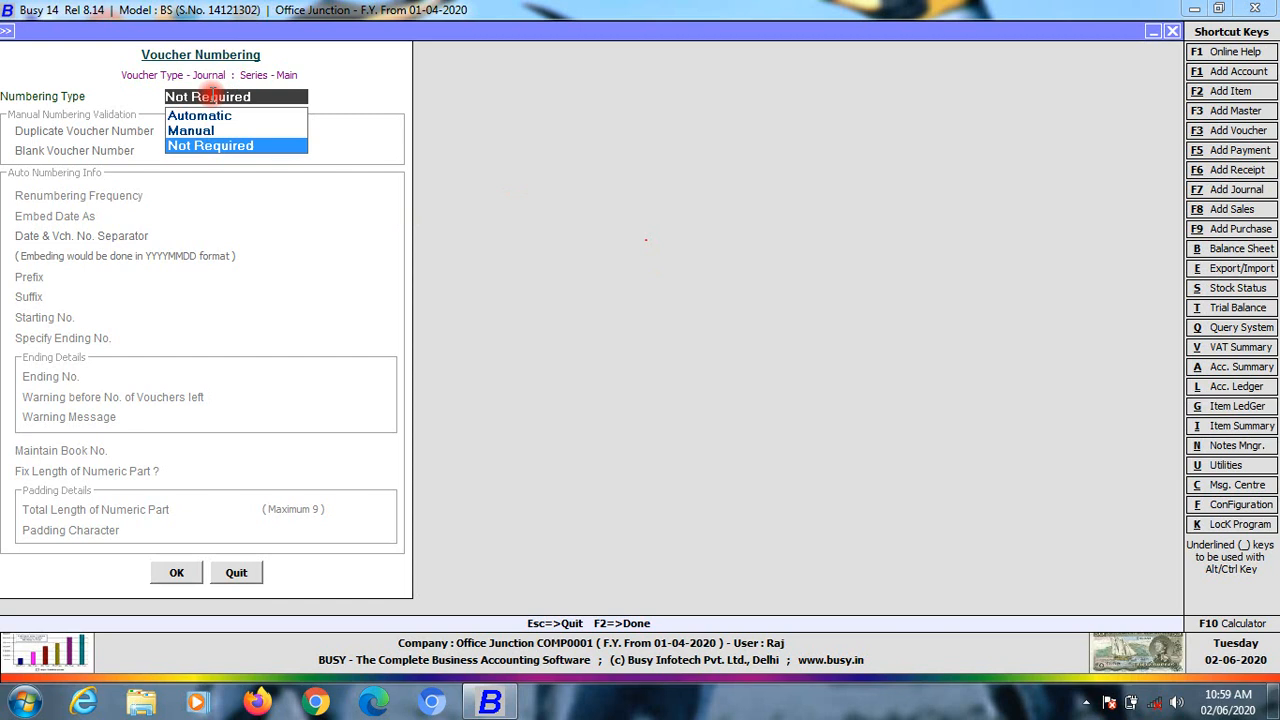
click(200, 131)
click(265, 180)
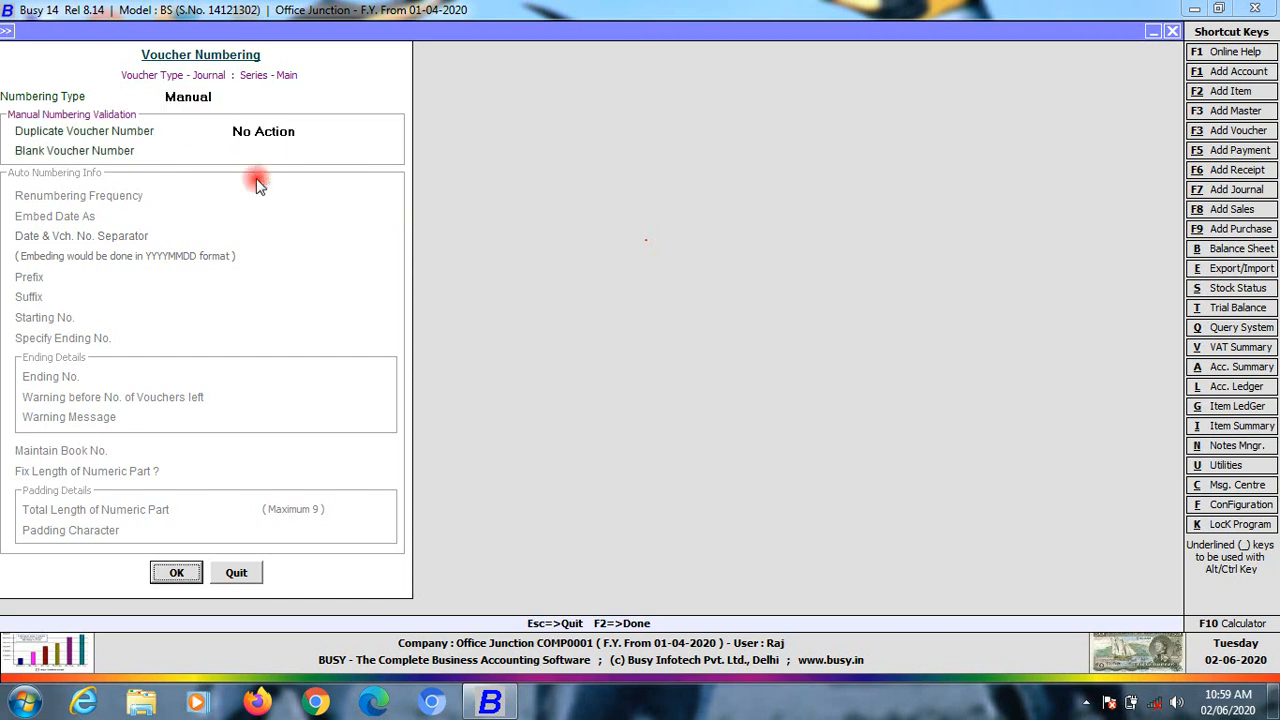
click(176, 575)
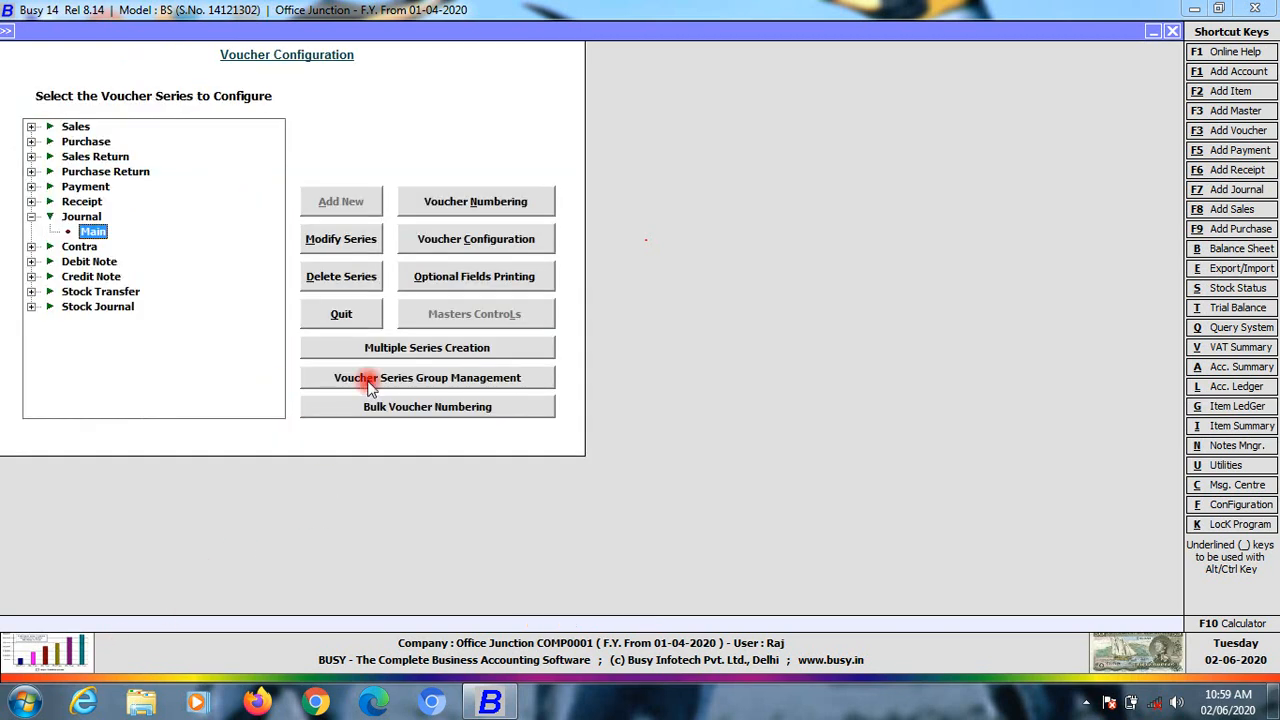
key(Escape)
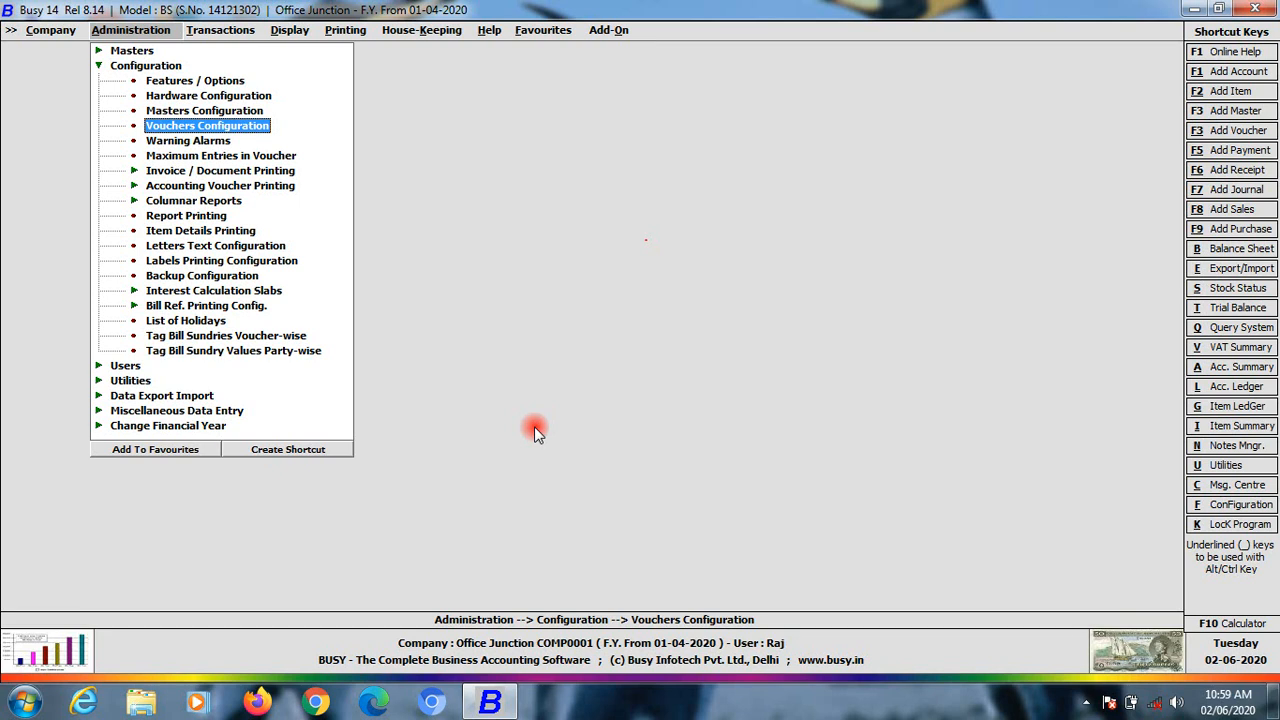
key(Escape)
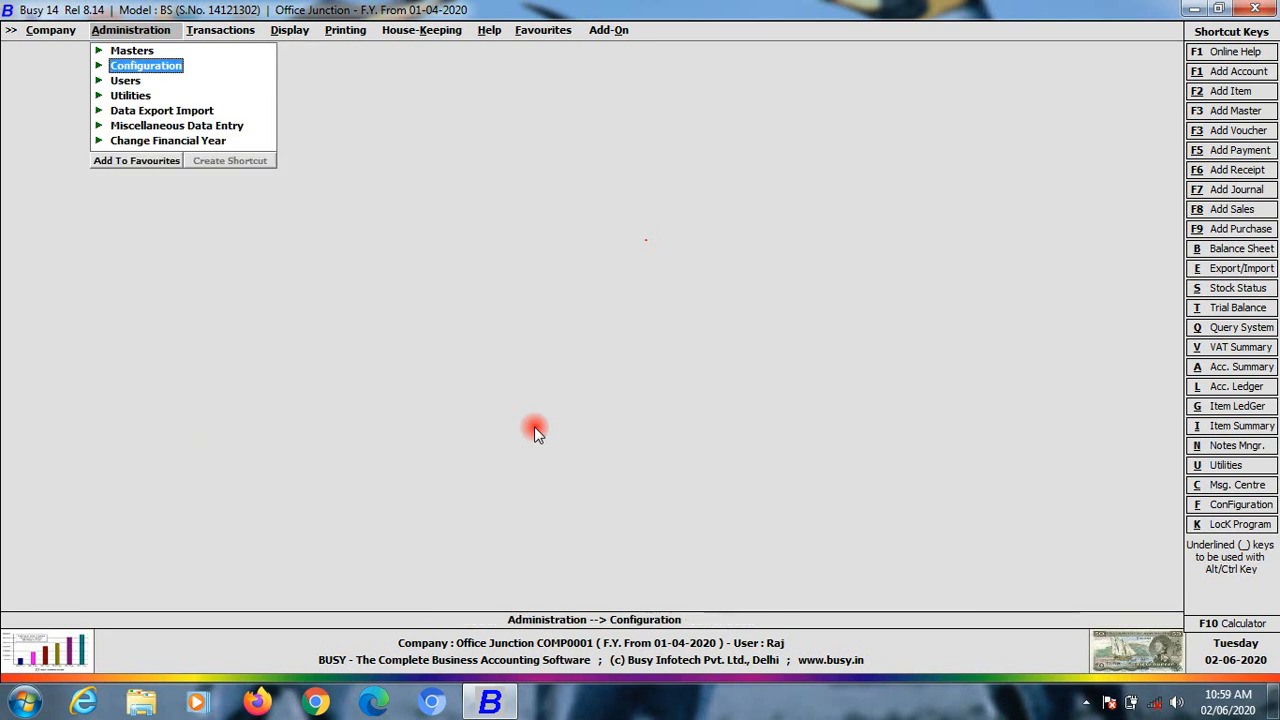
Go back to Transactions and bring up the journal voucher listing
key(Right)
key(Return)
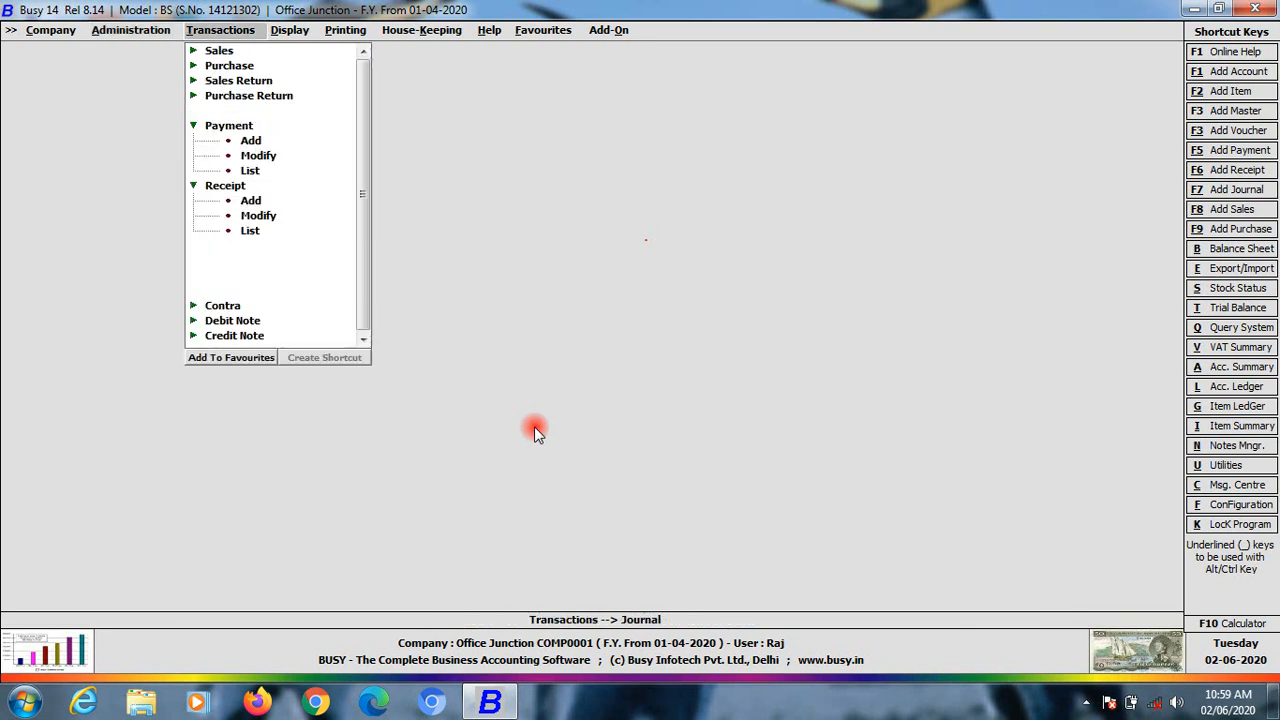
key(Down)
key(Down)
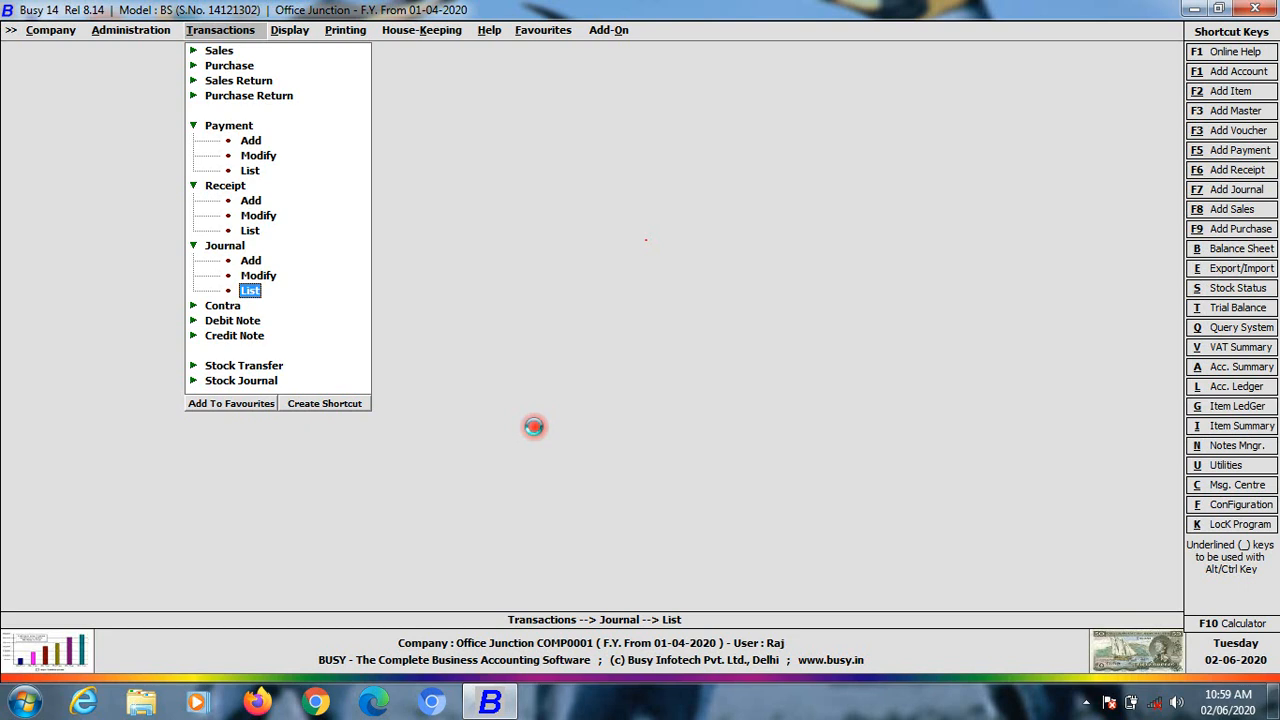
key(Return)
key(Return)
Open the Salary–Teacher journal voucher and save it with voucher number march20
key(Return)
key(Return)
key(Return)
key(Return)
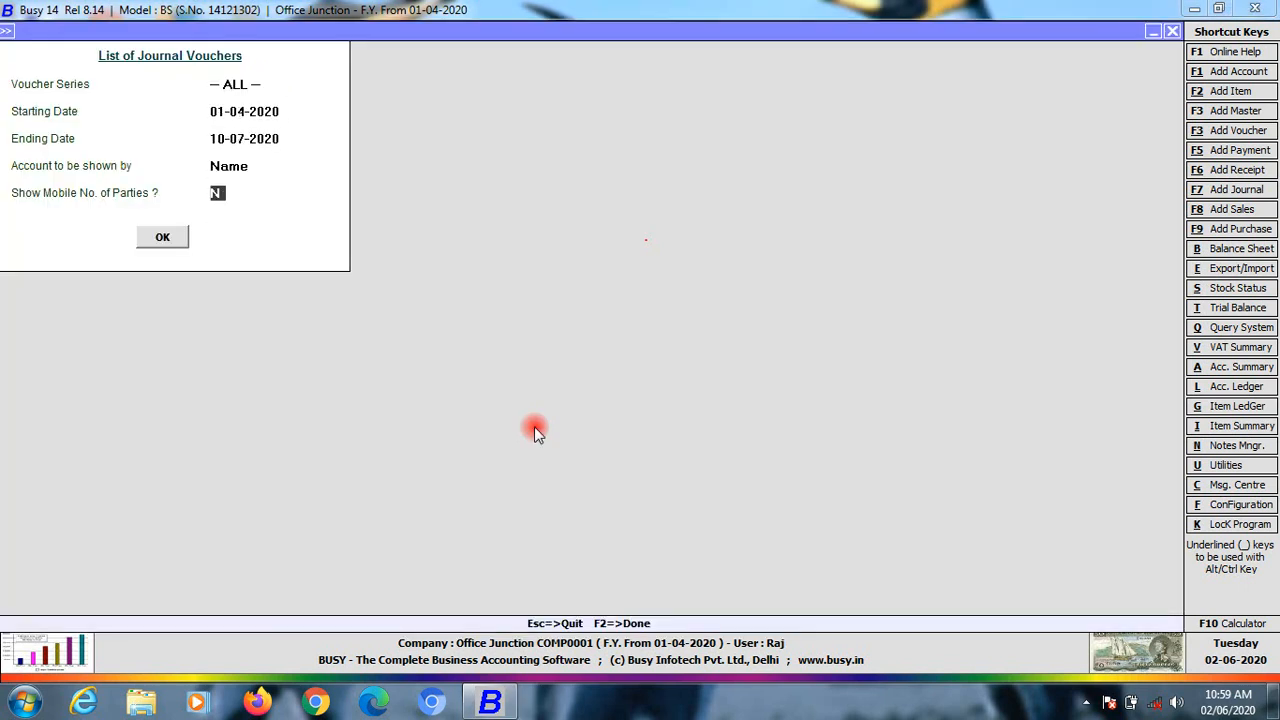
key(Return)
key(Return)
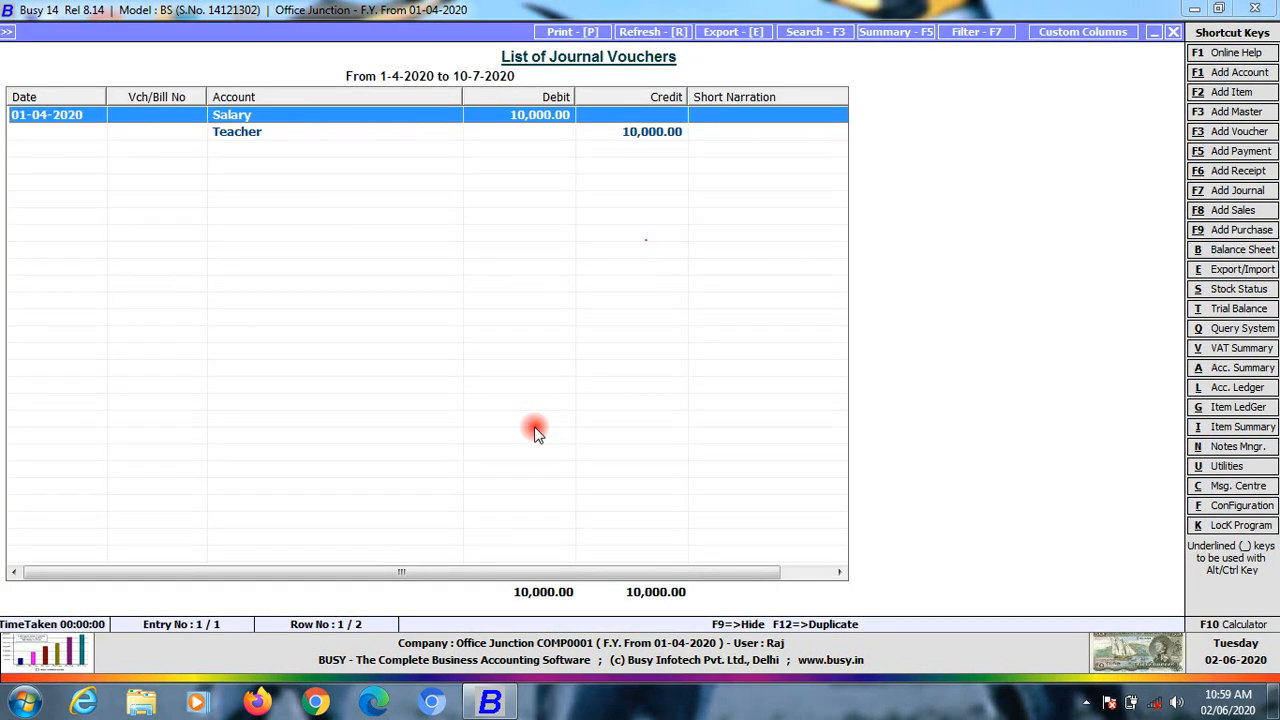
key(Return)
key(Return)
key(Return)
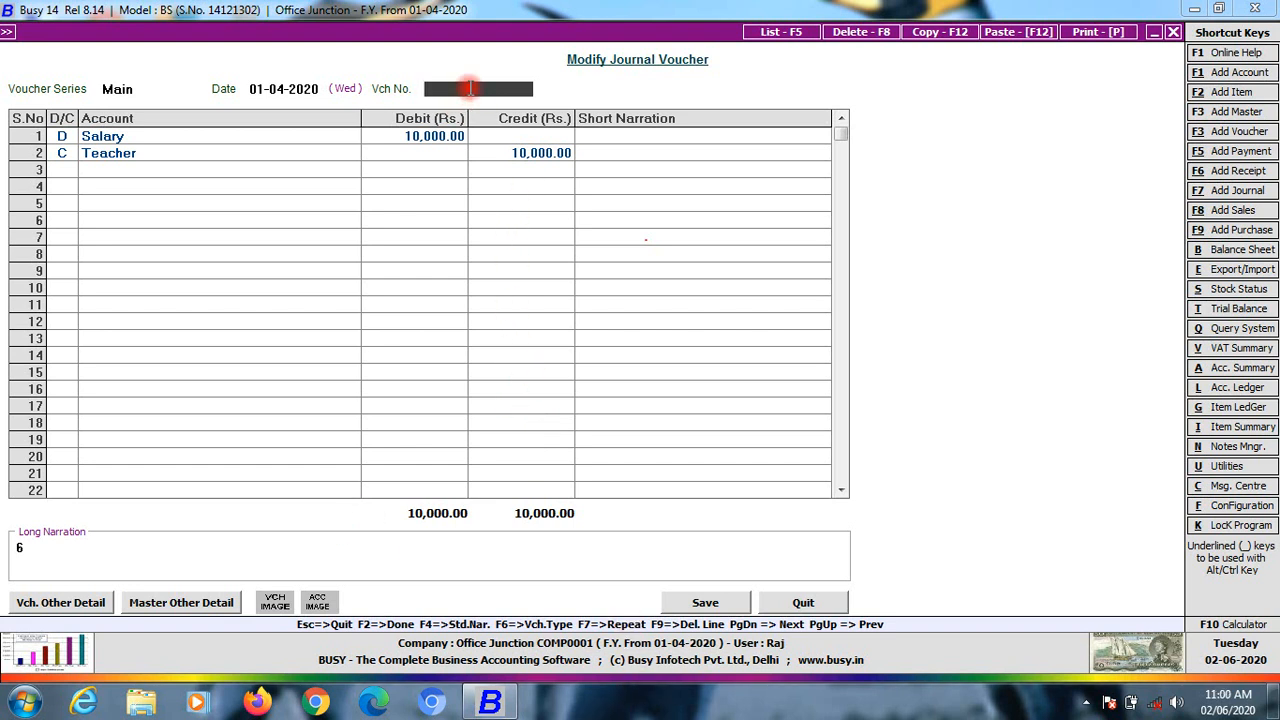
text(march20)
click(690, 603)
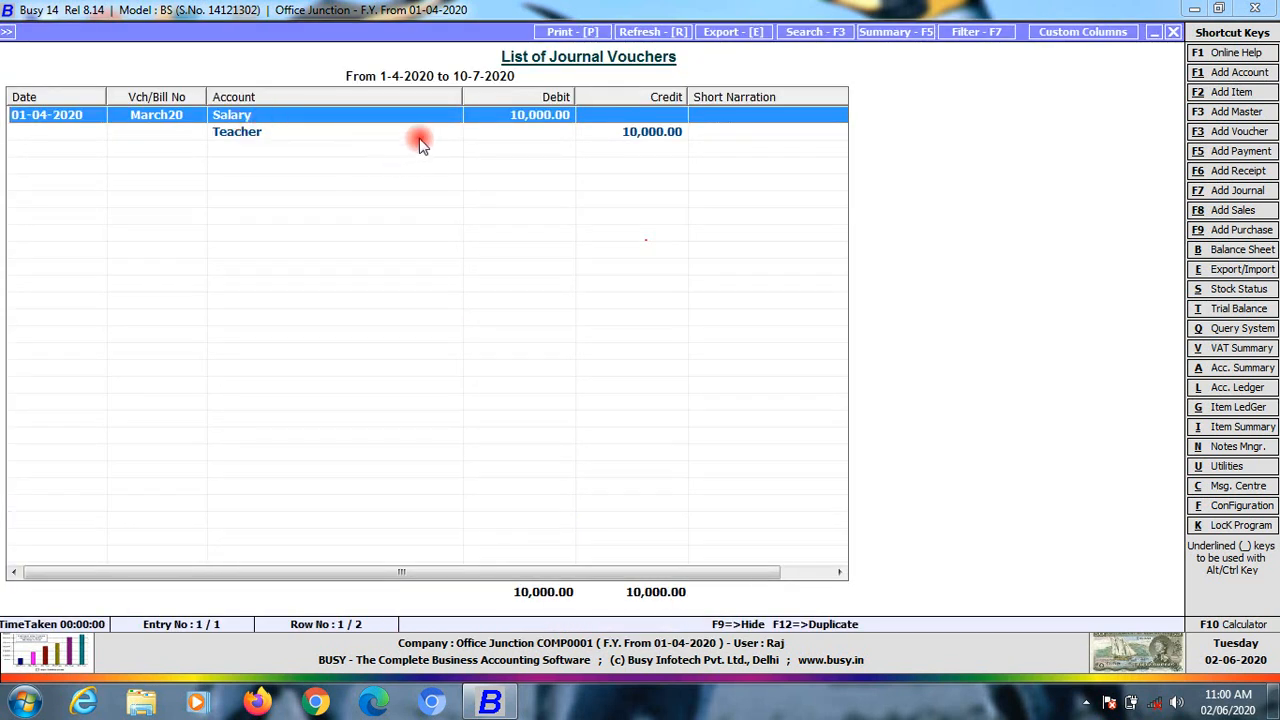
Start a new receipt voucher dated 05-07-2020
key(Escape)
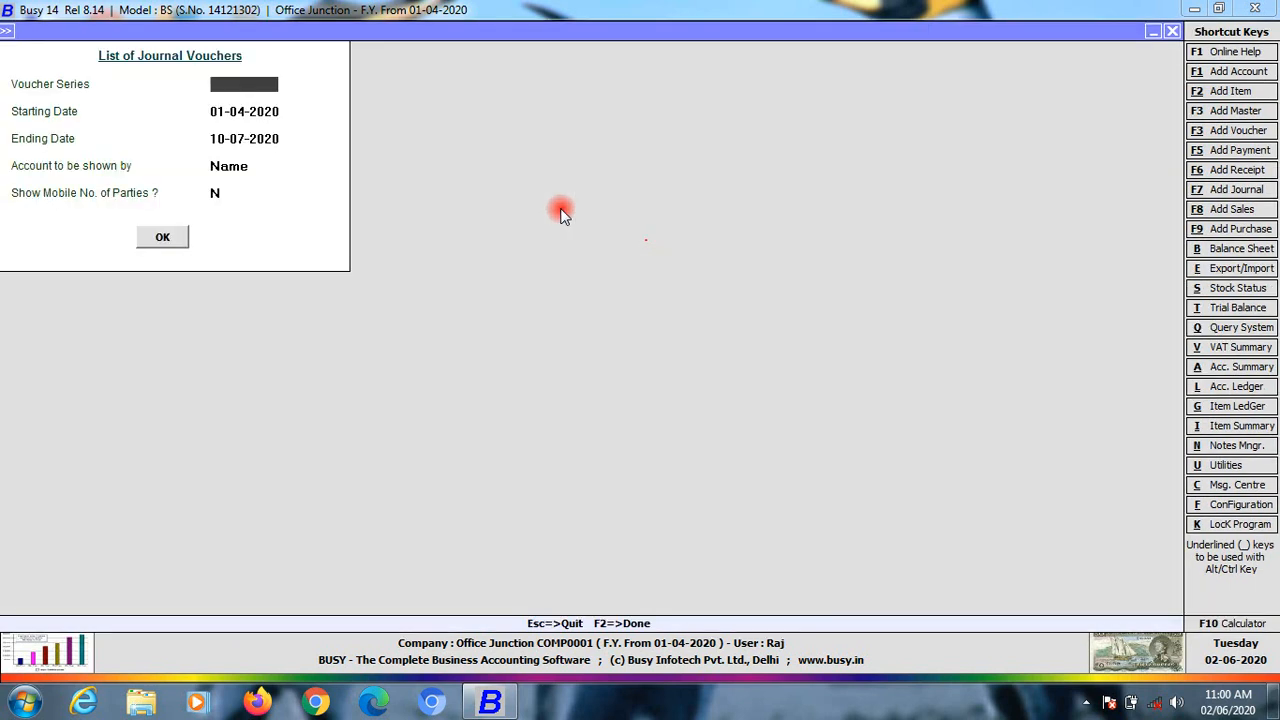
key(Escape)
key(Escape)
key(Up)
key(Up)
key(Up)
key(Up)
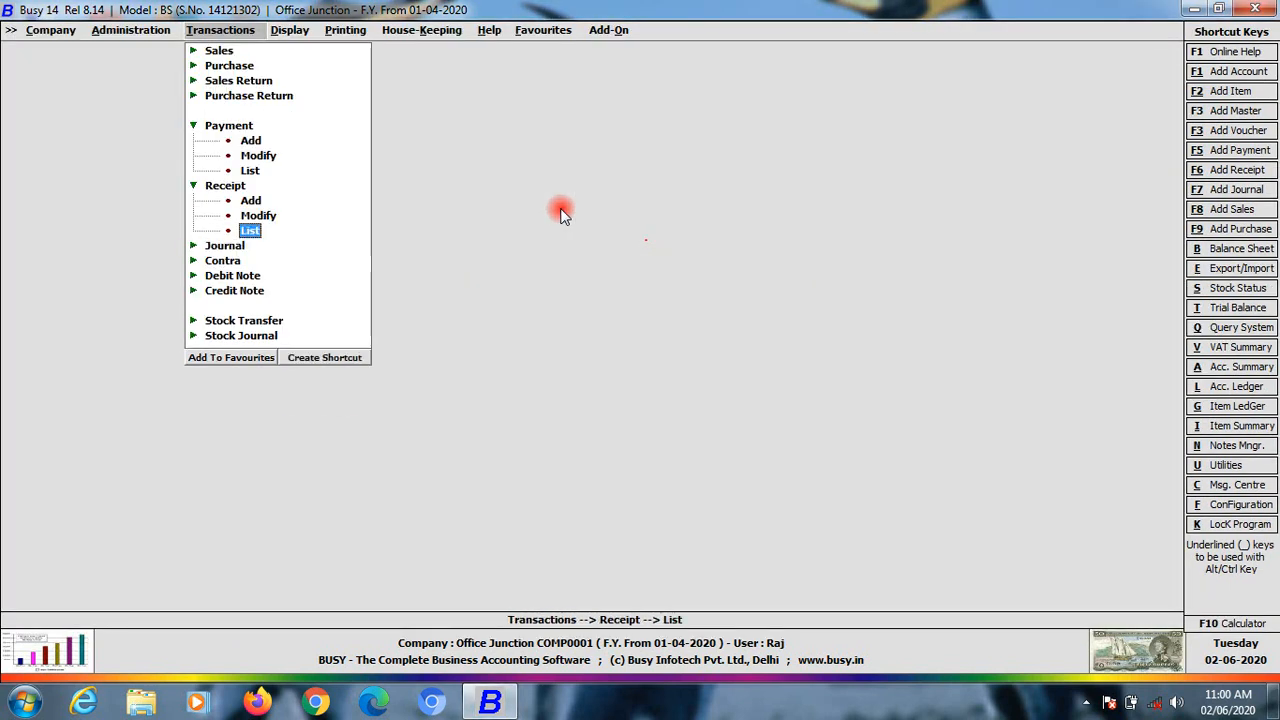
key(Down)
key(Return)
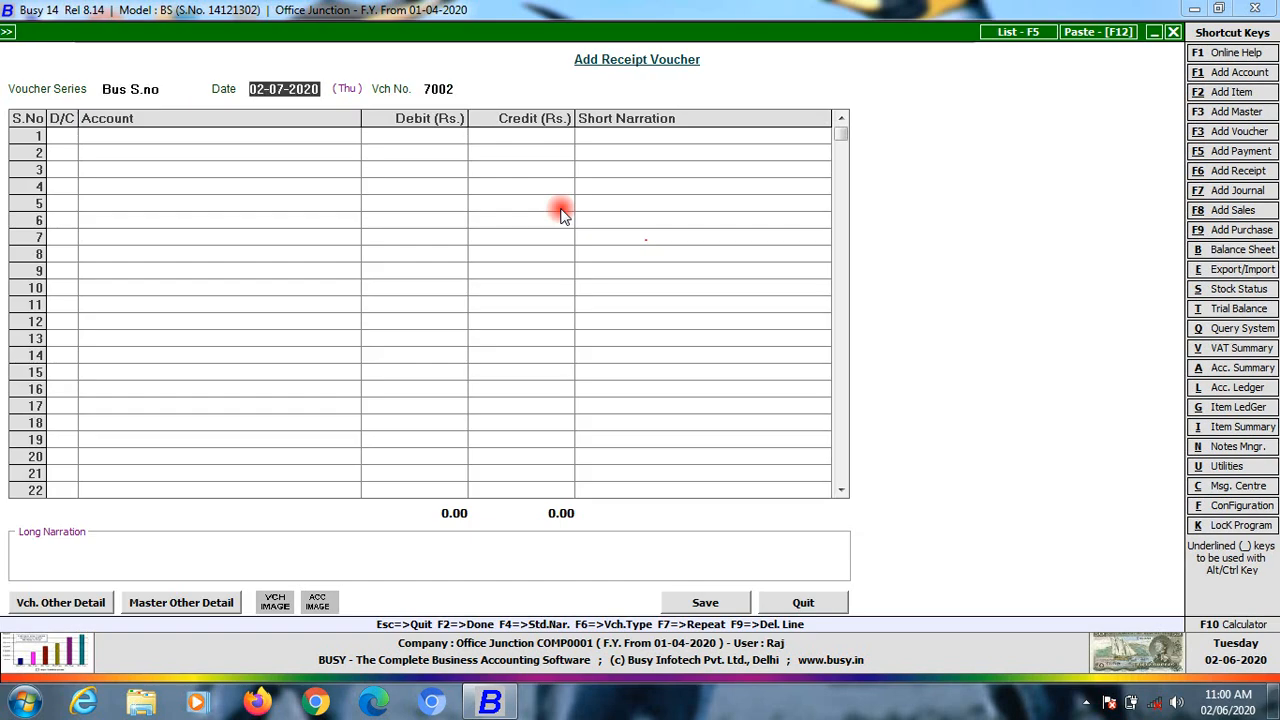
text(05)
key(Return)
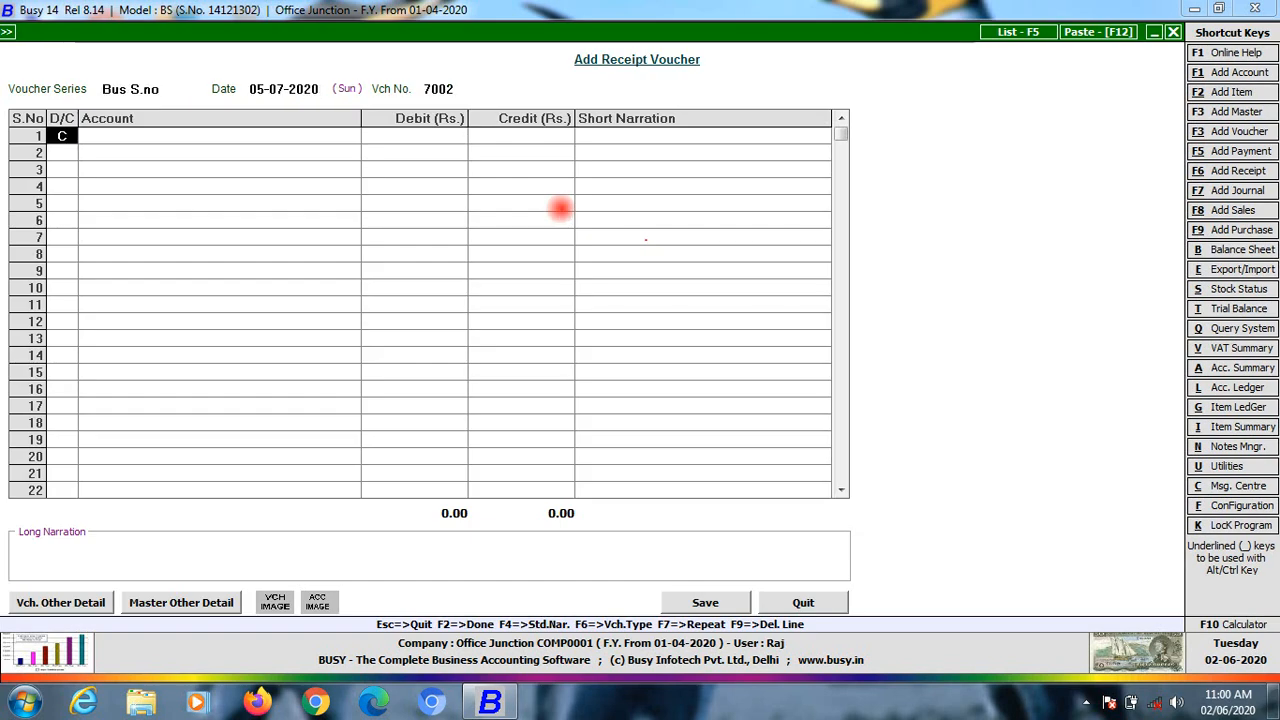
Credit Tution Fee 20,000, debit Cash, and save the receipt
key(Return)
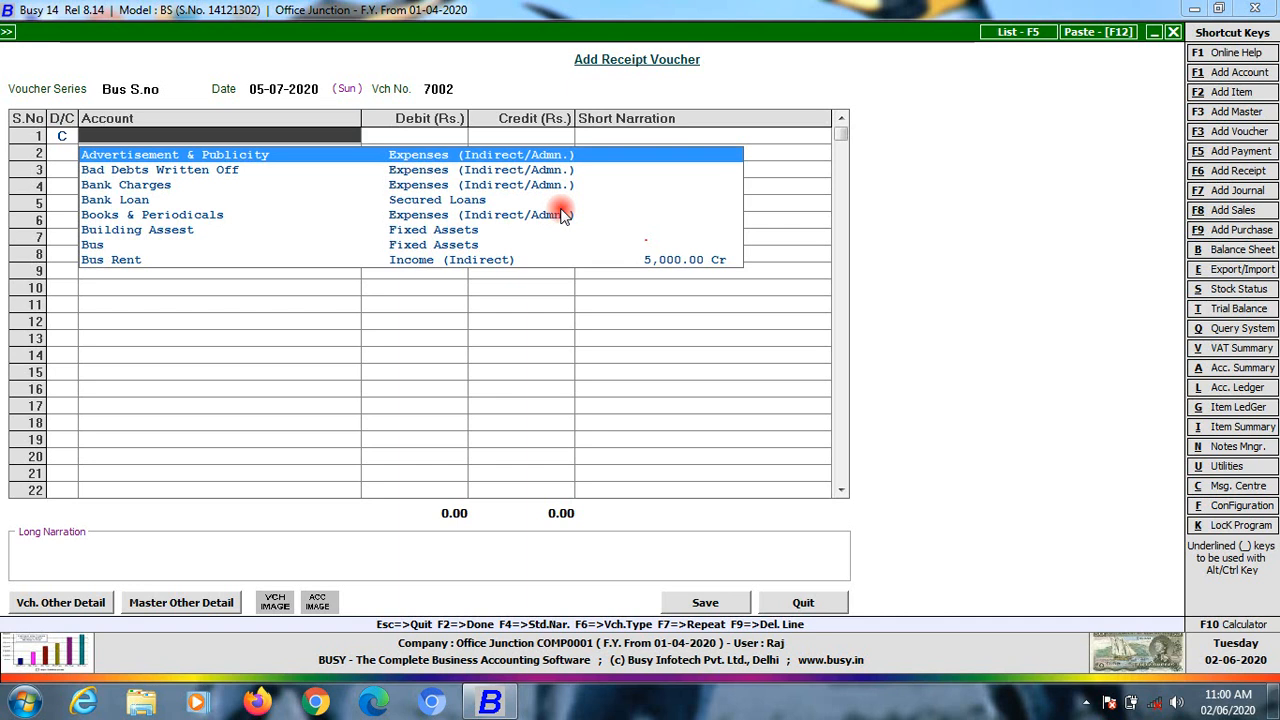
text(tu)
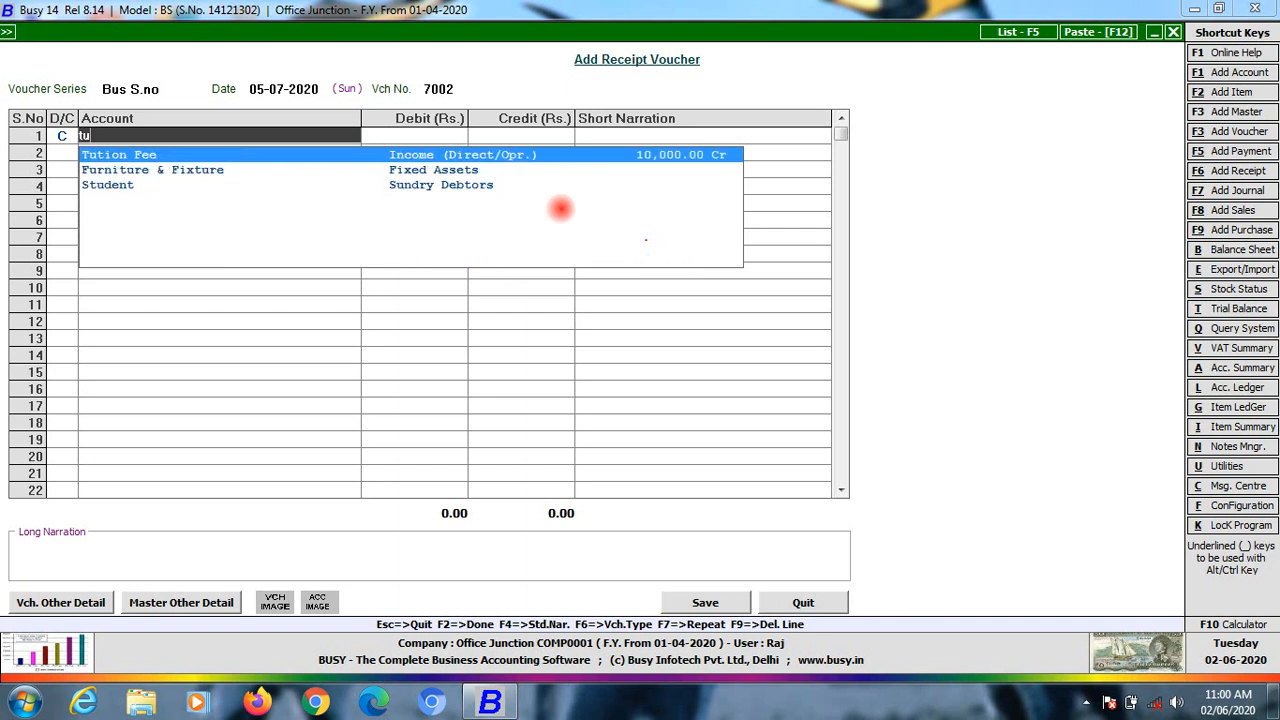
key(Return)
text(20000)
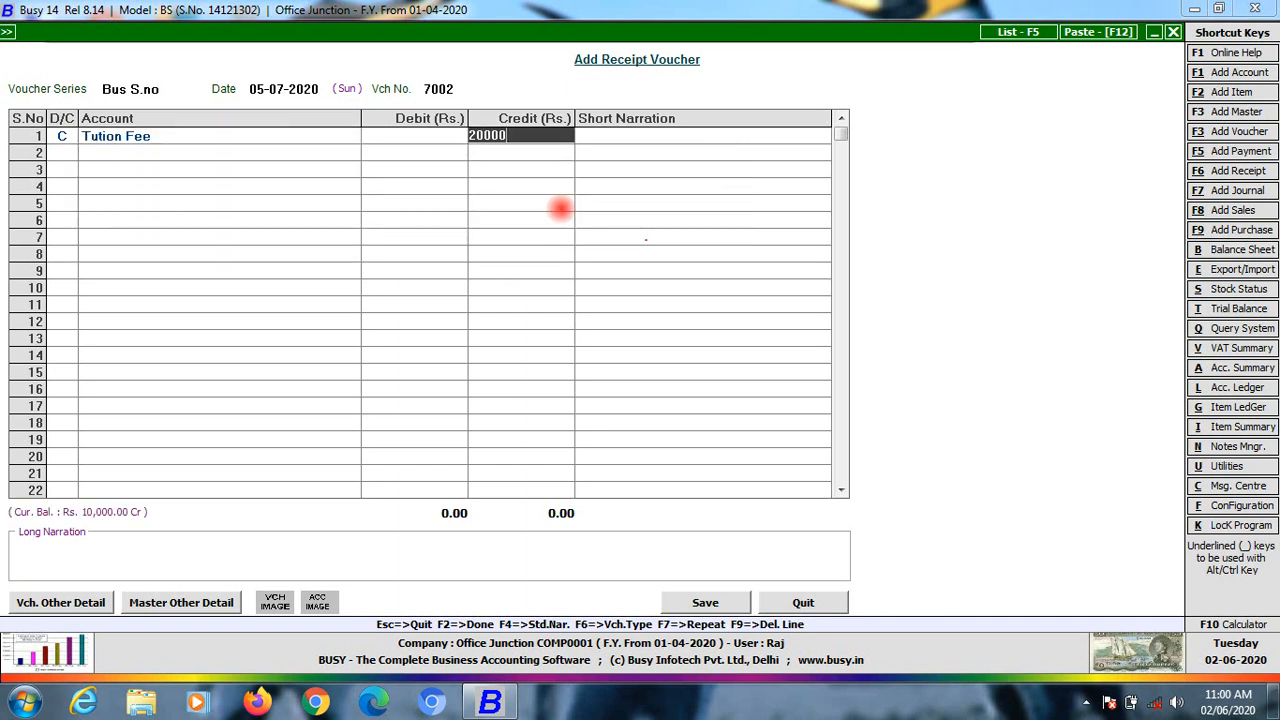
key(Return)
key(Return)
key(Return)
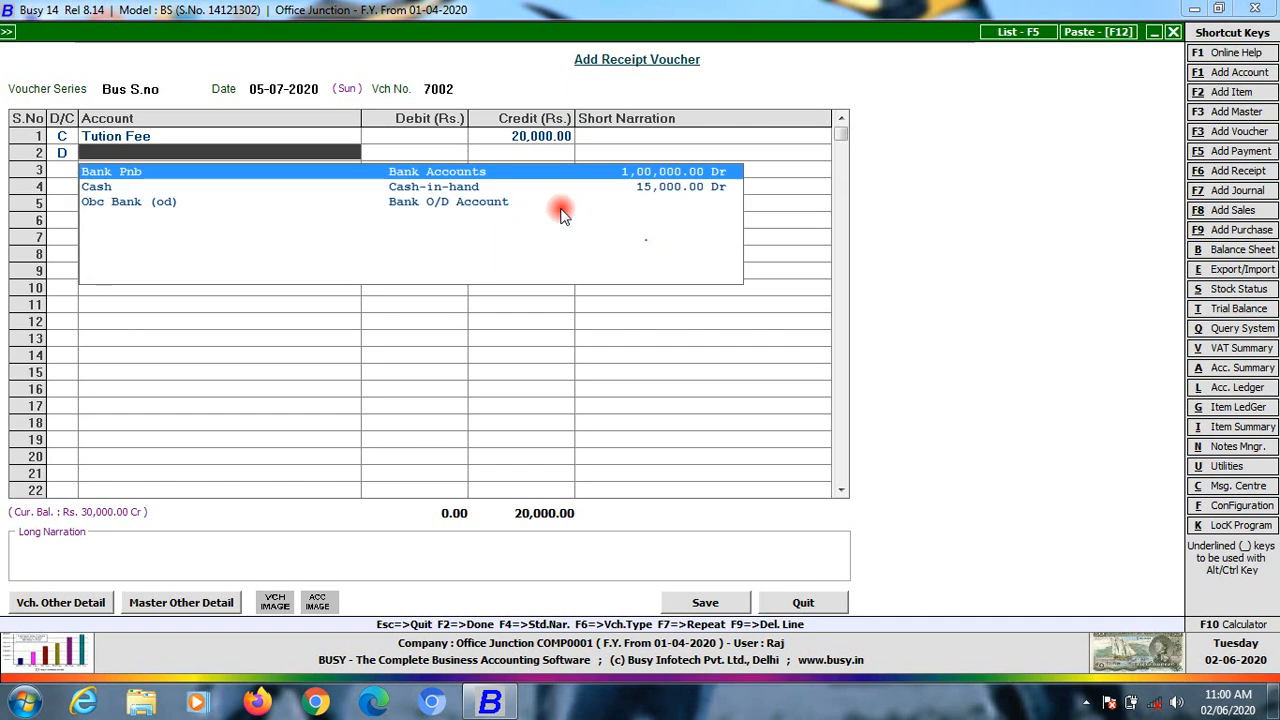
key(Down)
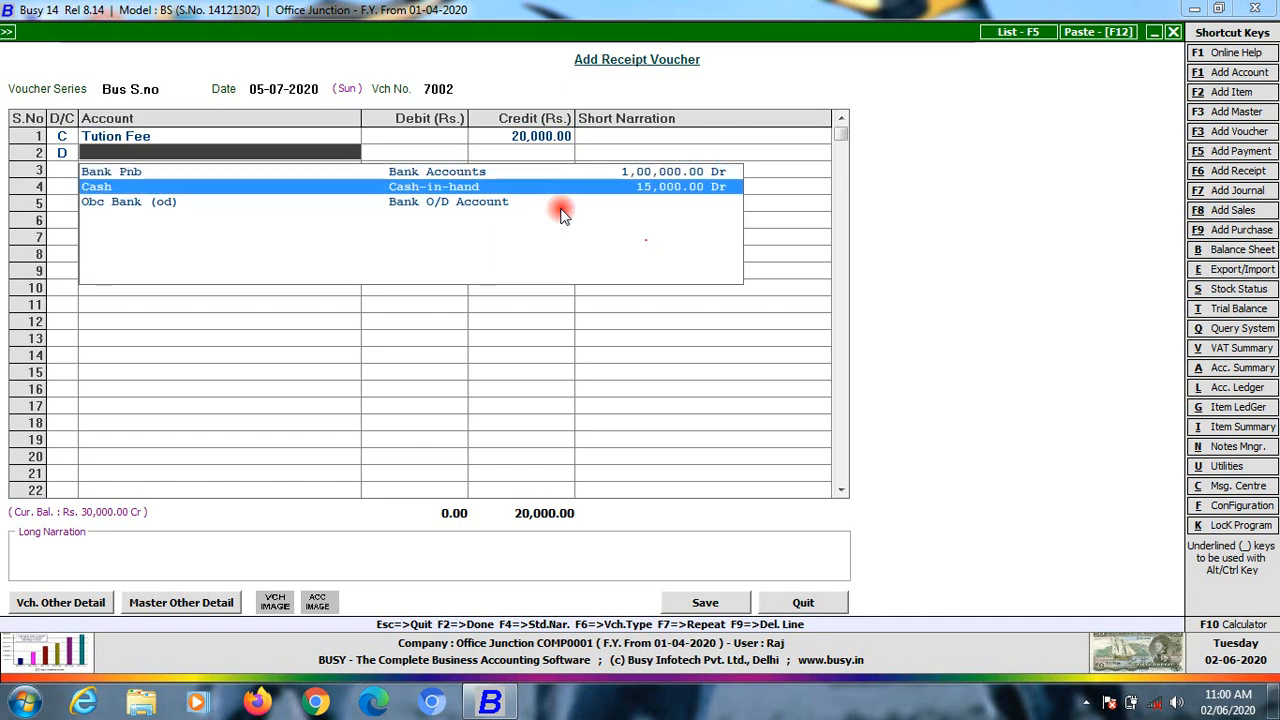
key(Return)
key(Return)
key(Return)
key(Return)
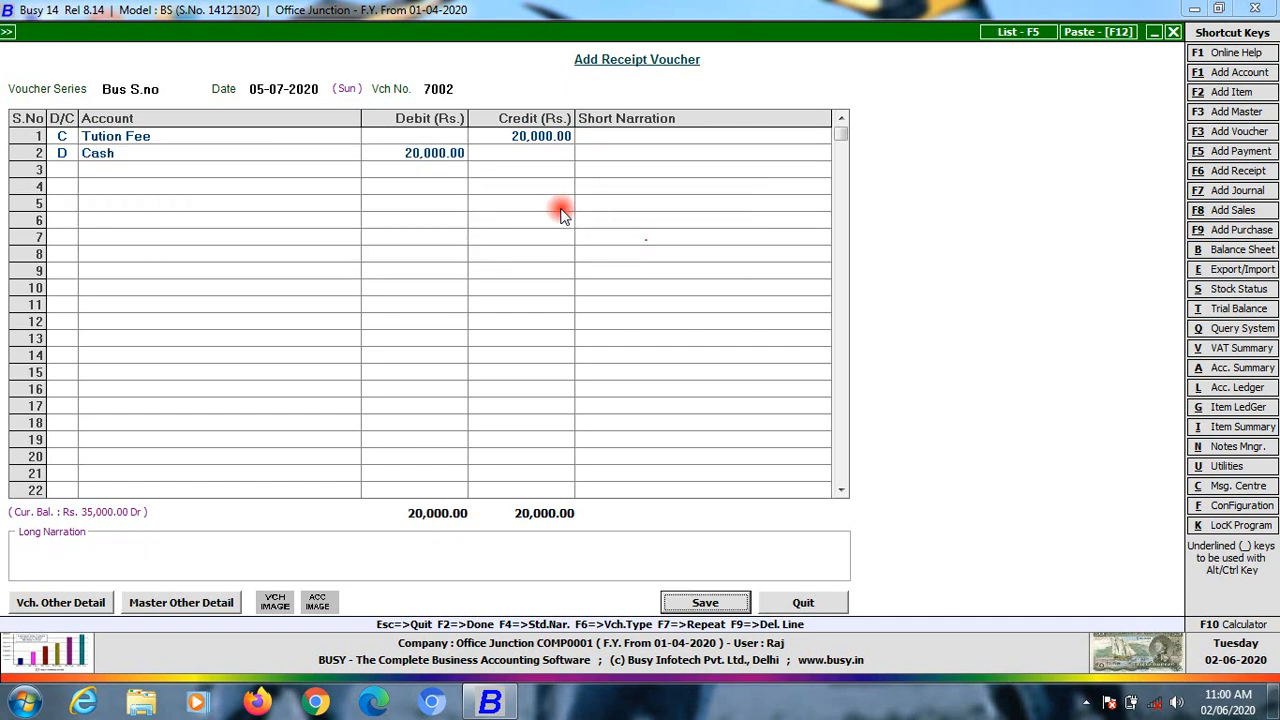
key(Return)
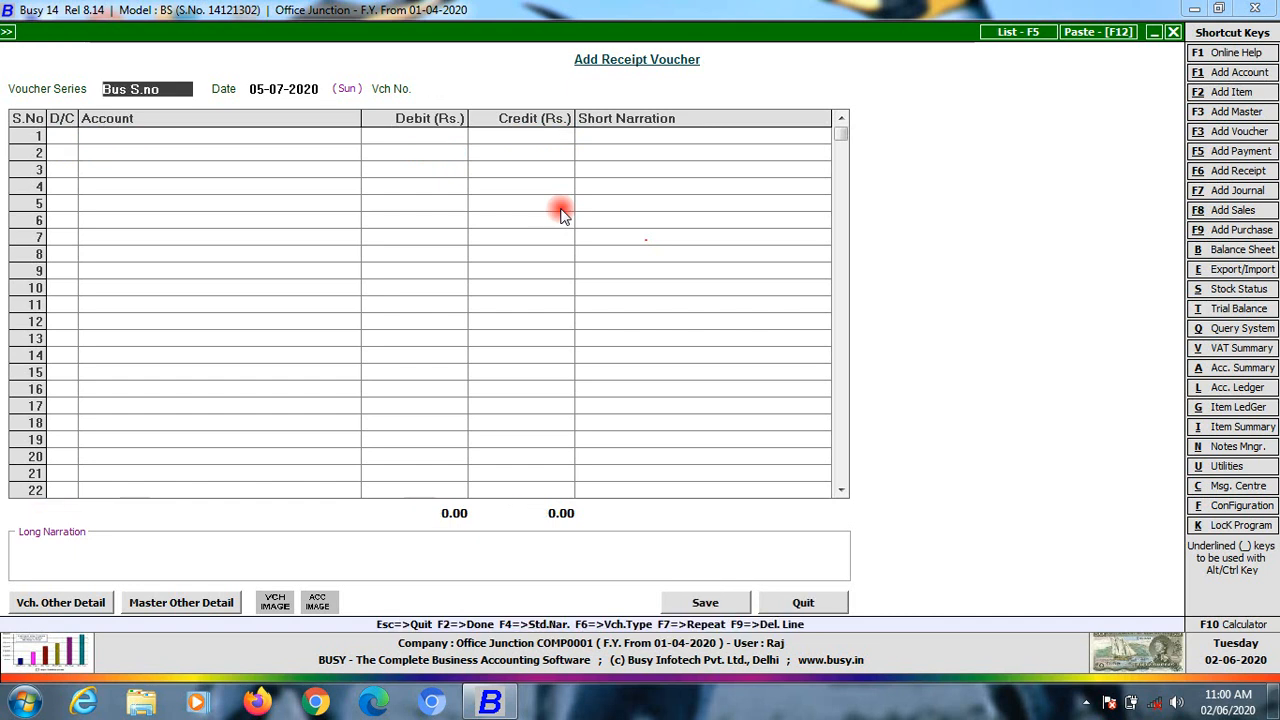
key(Escape)
Start a payment voucher dated 01-05-2020 with voucher number march20
key(Up)
key(Up)
key(Up)
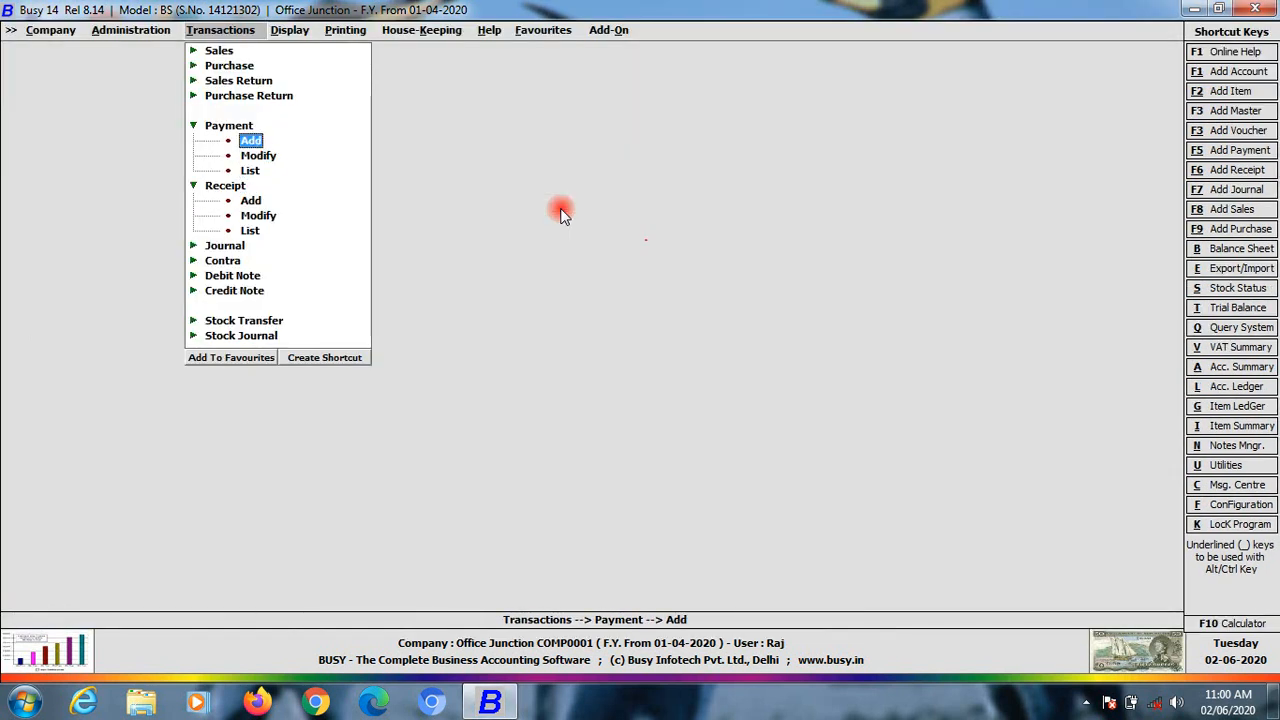
key(Return)
key(Return)
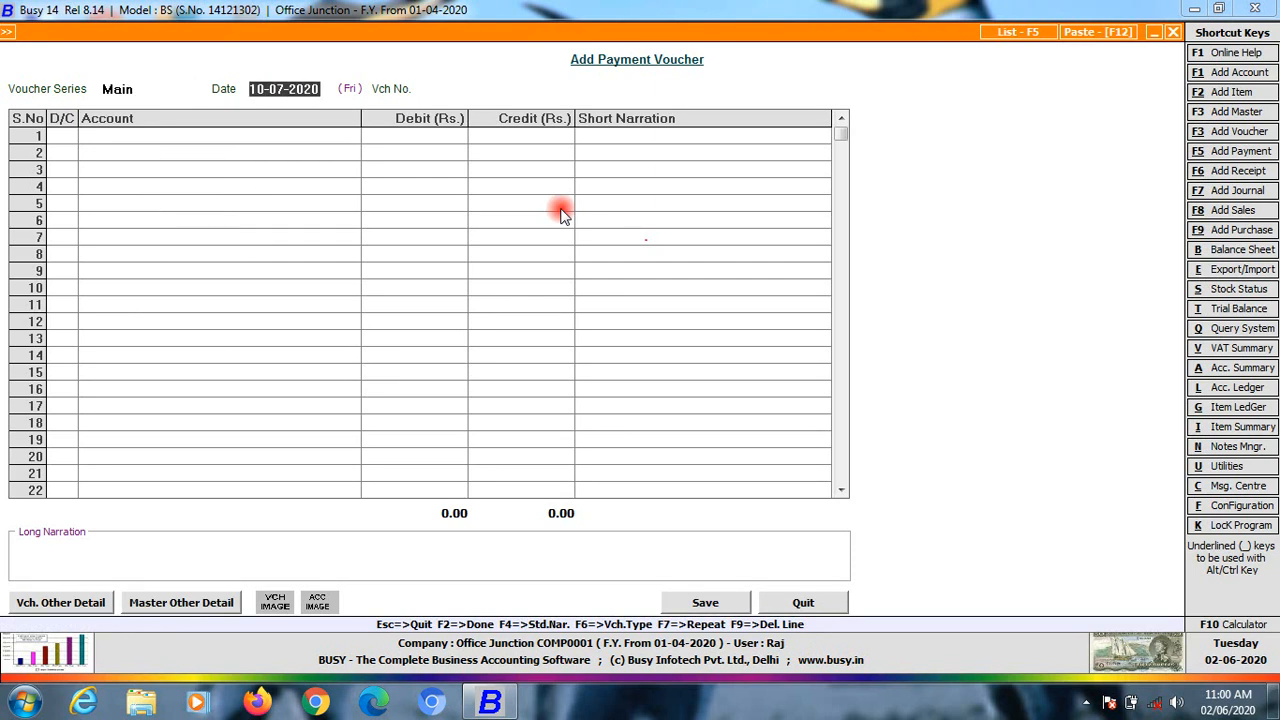
text(5)
key(BackSpace)
text(1-05)
key(Return)
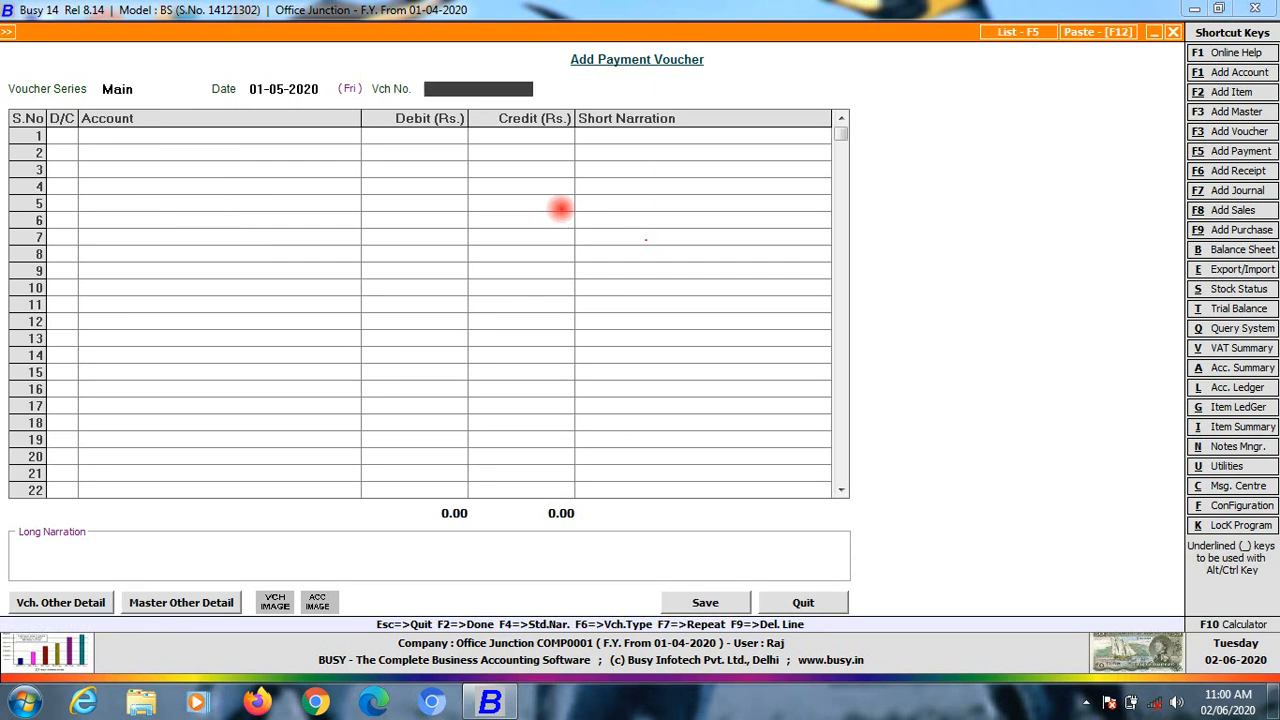
text(marcj)
key(BackSpace)
text(h20)
key(Return)
key(Return)
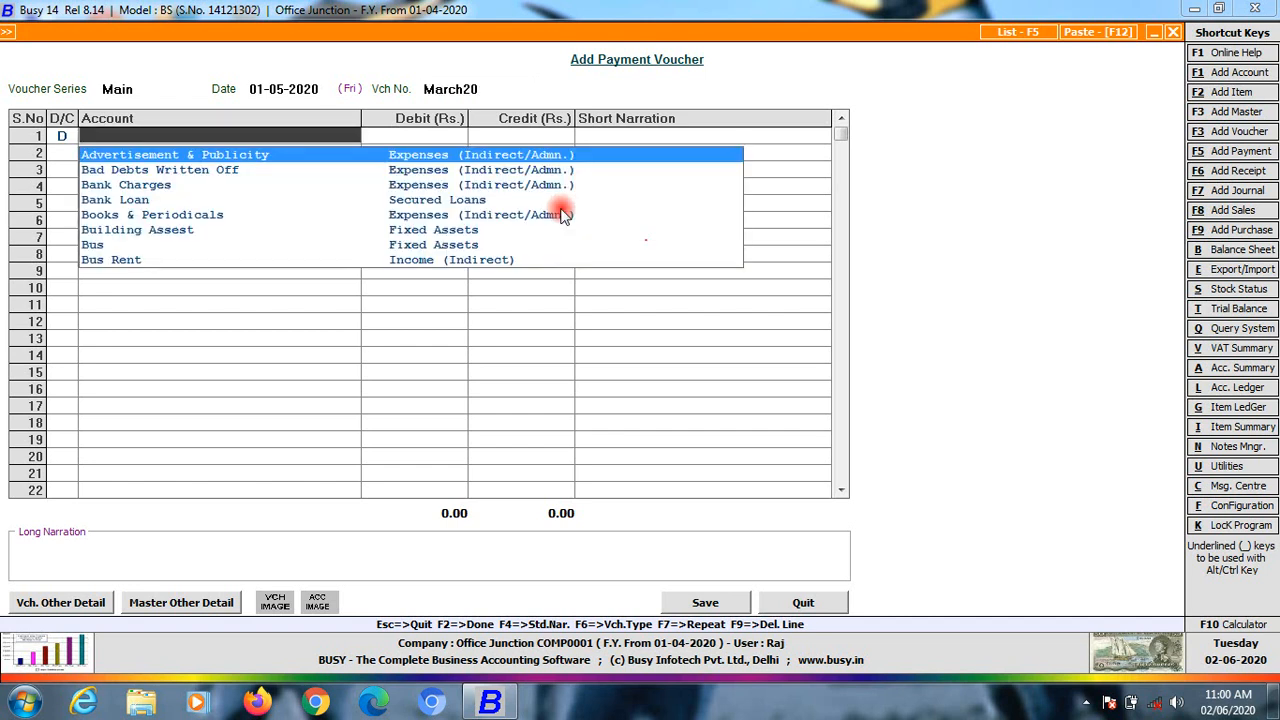
Debit Teacher 8,000, credit Cash, and save the payment voucher
text(tea)
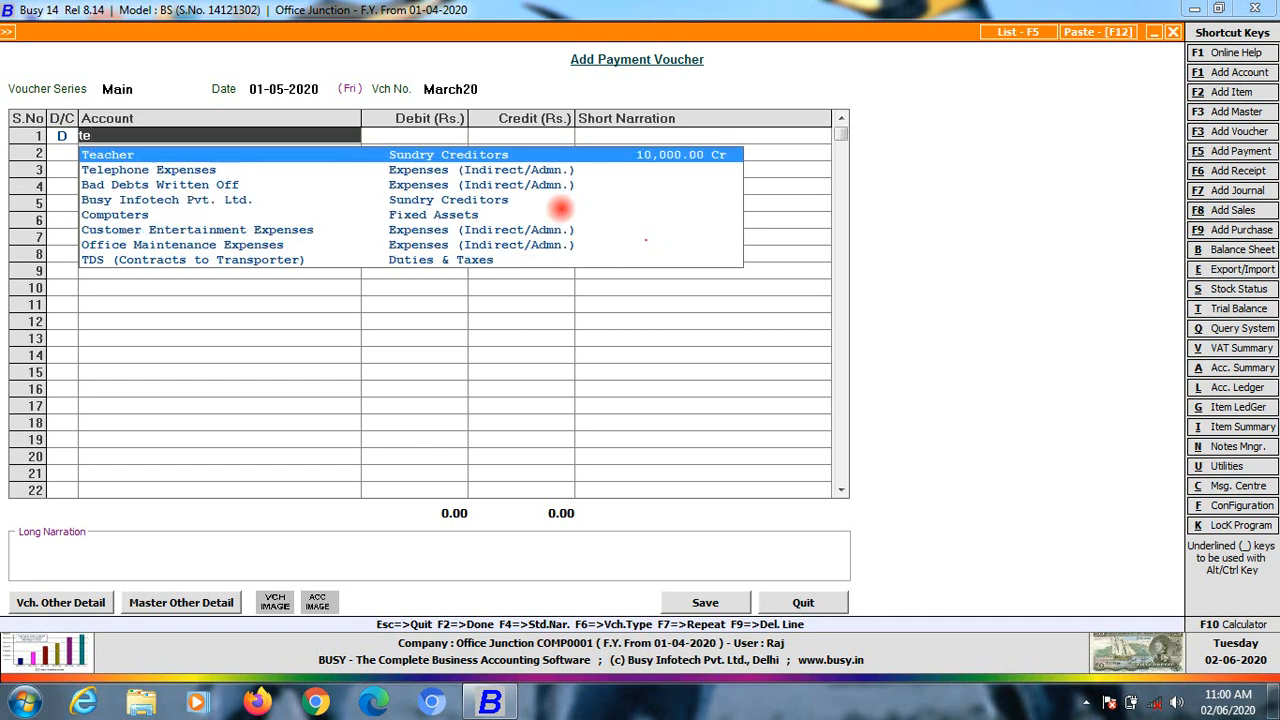
key(Return)
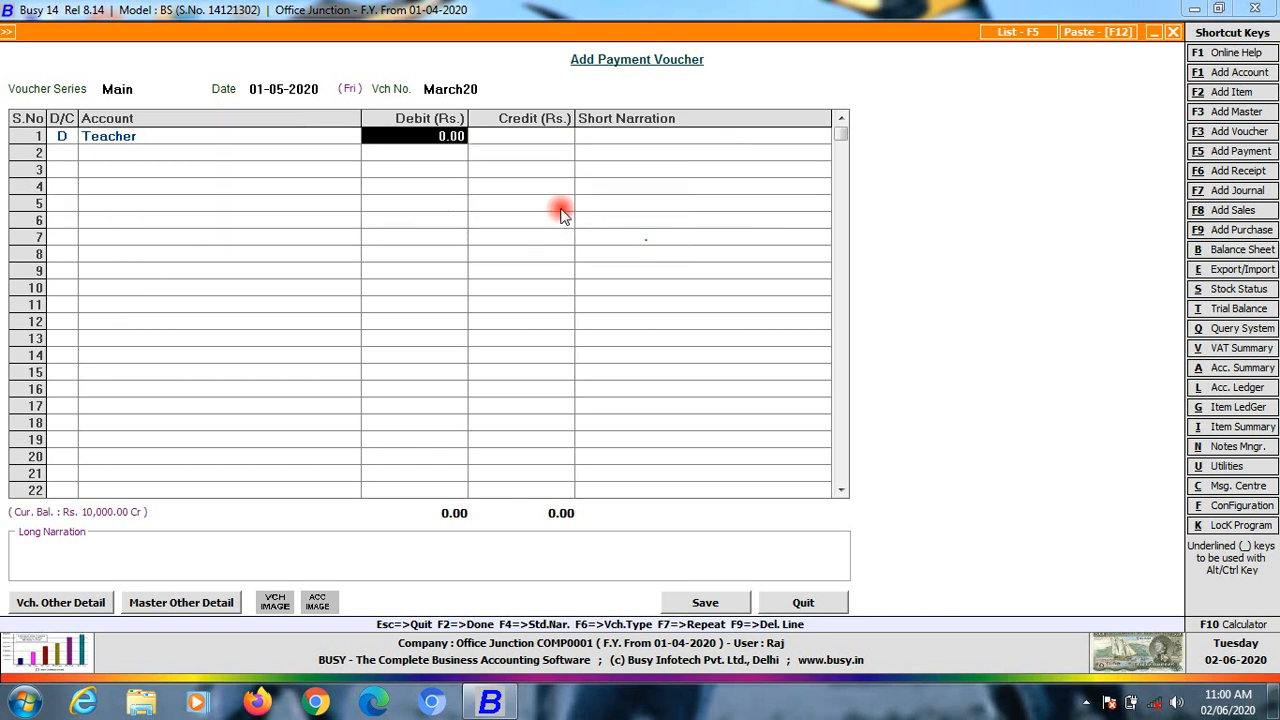
text(10000)
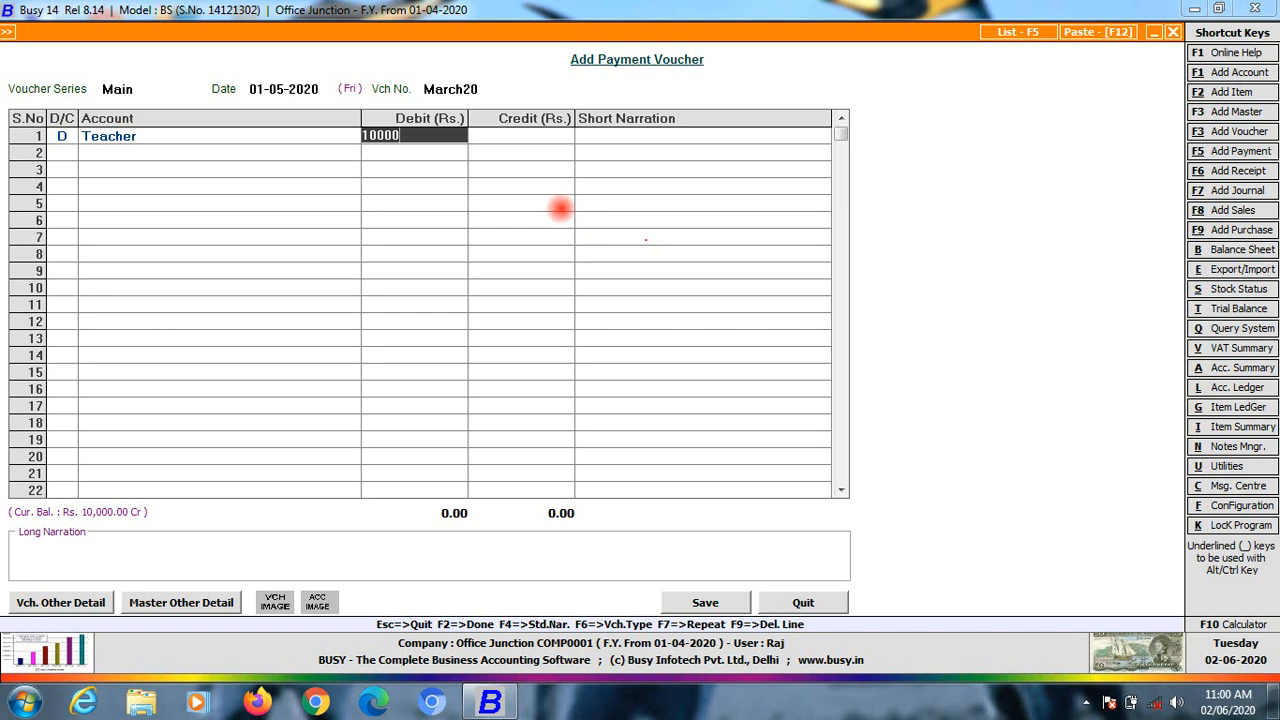
key(BackSpace)
key(BackSpace)
key(BackSpace)
key(BackSpace)
key(BackSpace)
text(8000)
key(Return)
key(Return)
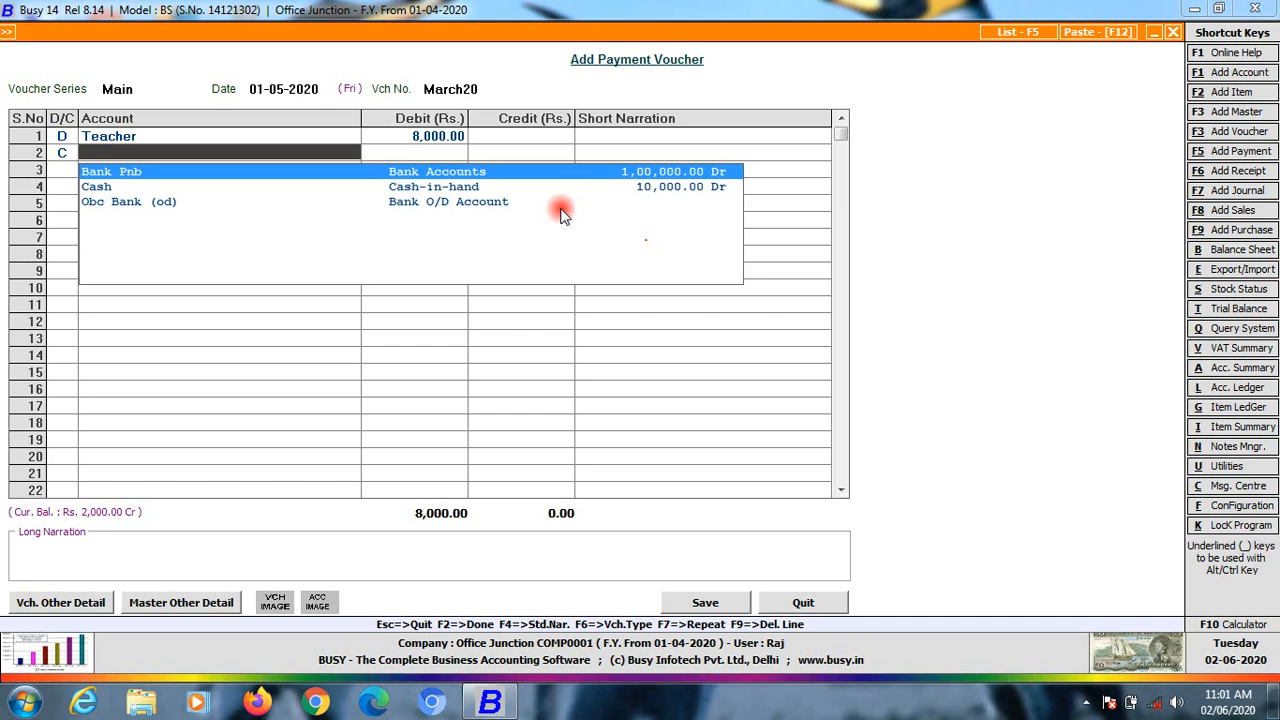
key(Down)
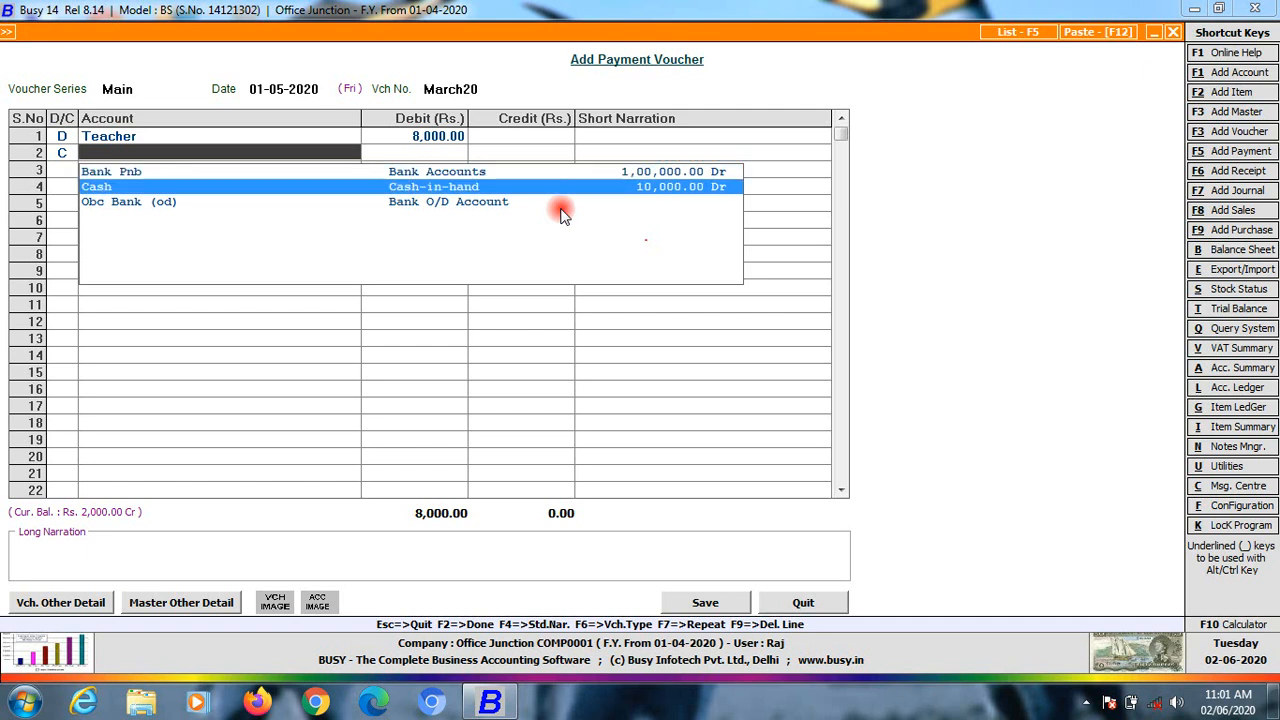
key(Return)
key(Return)
key(Return)
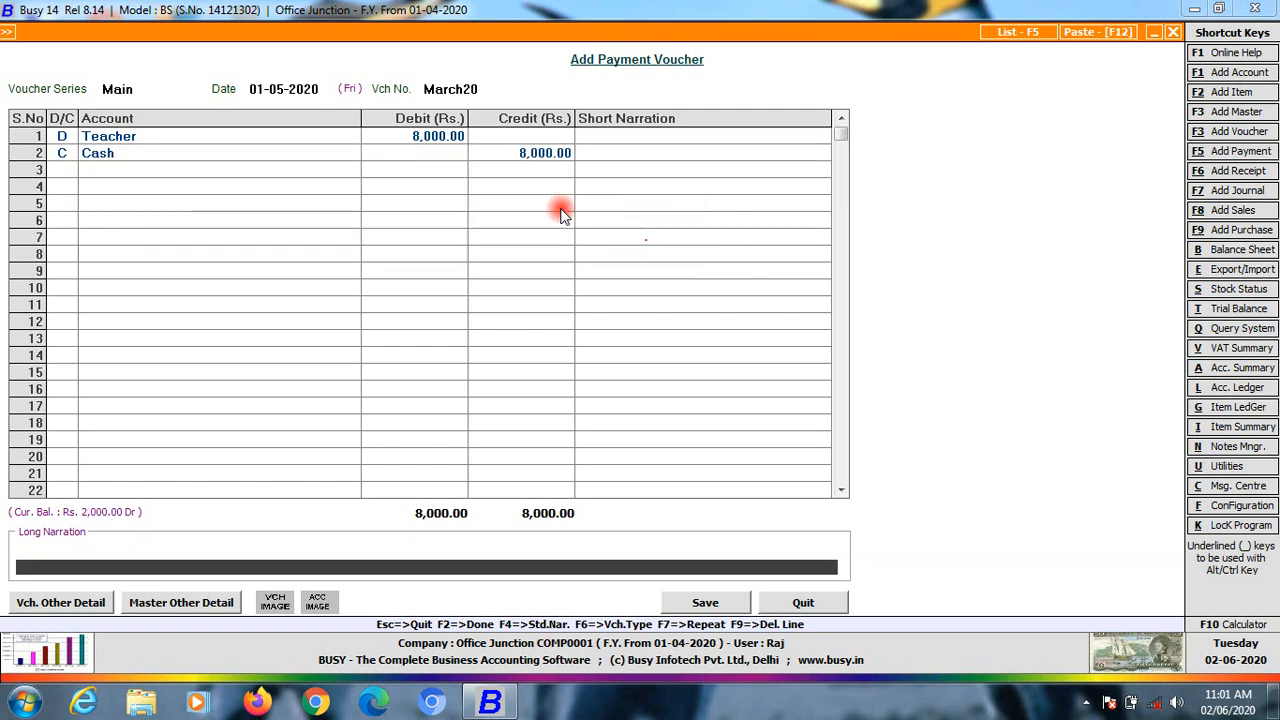
key(Return)
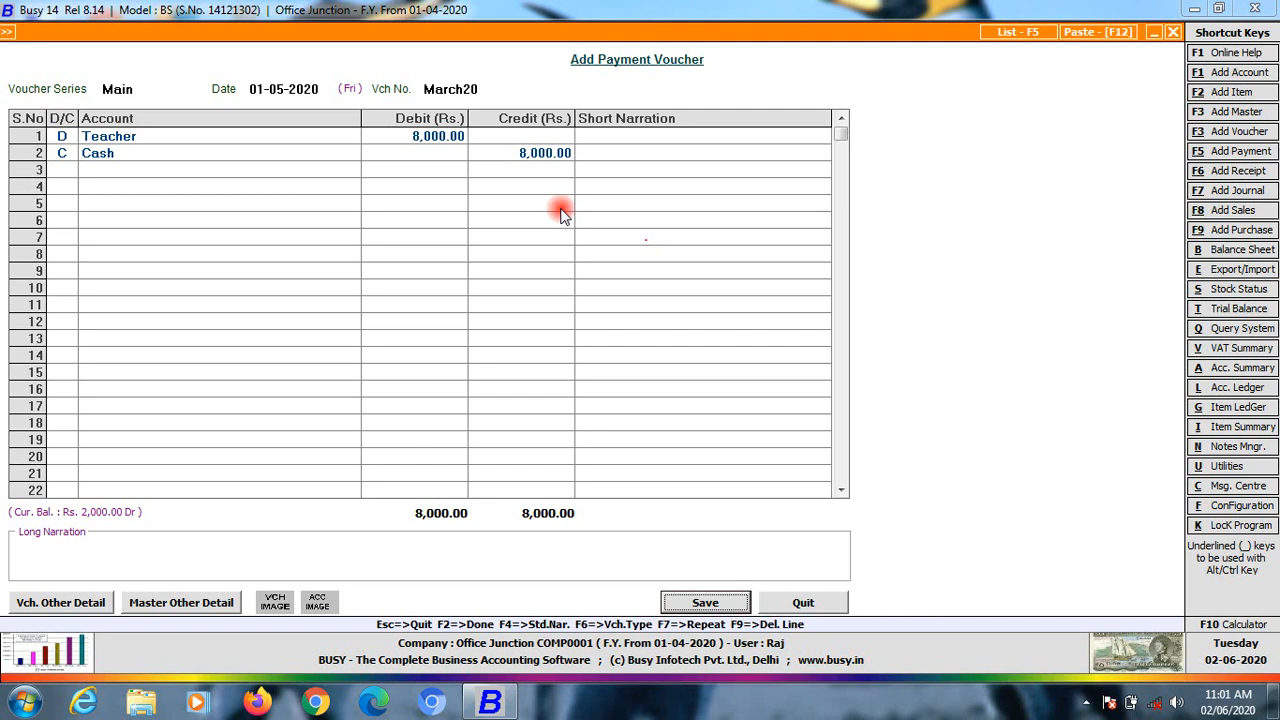
key(Return)
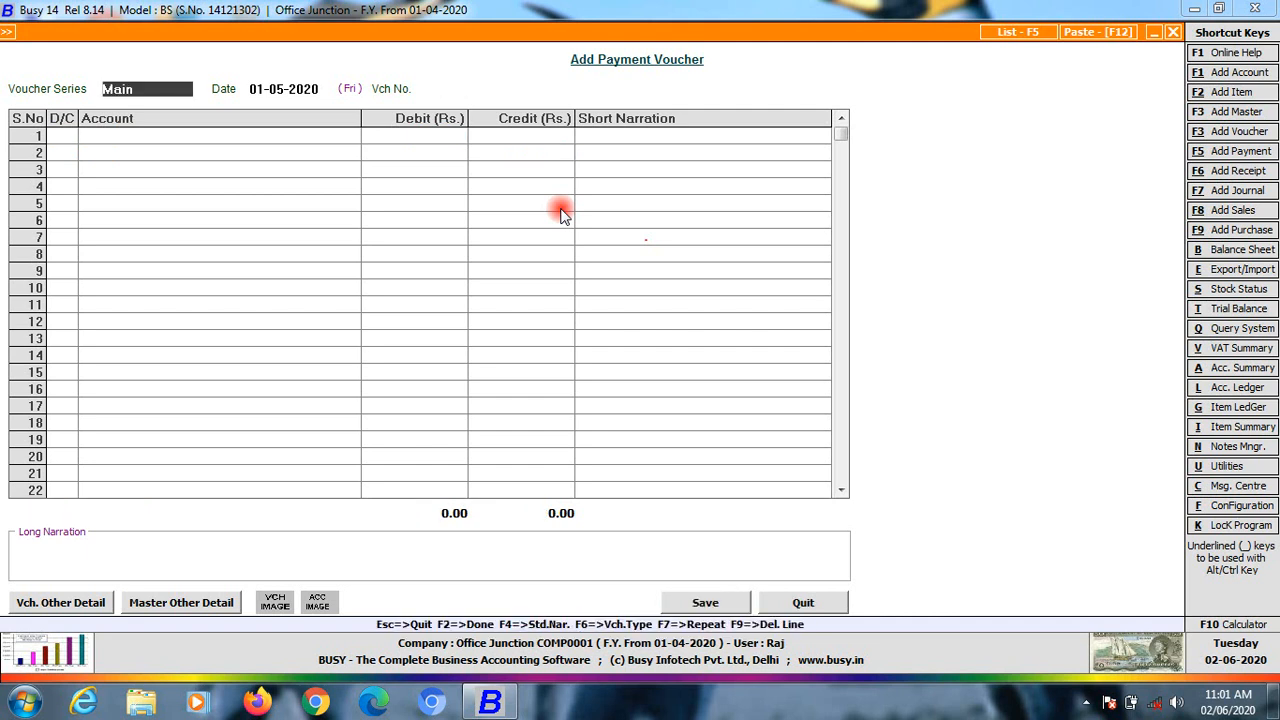
Display the account ledger for Teacher
key(Escape)
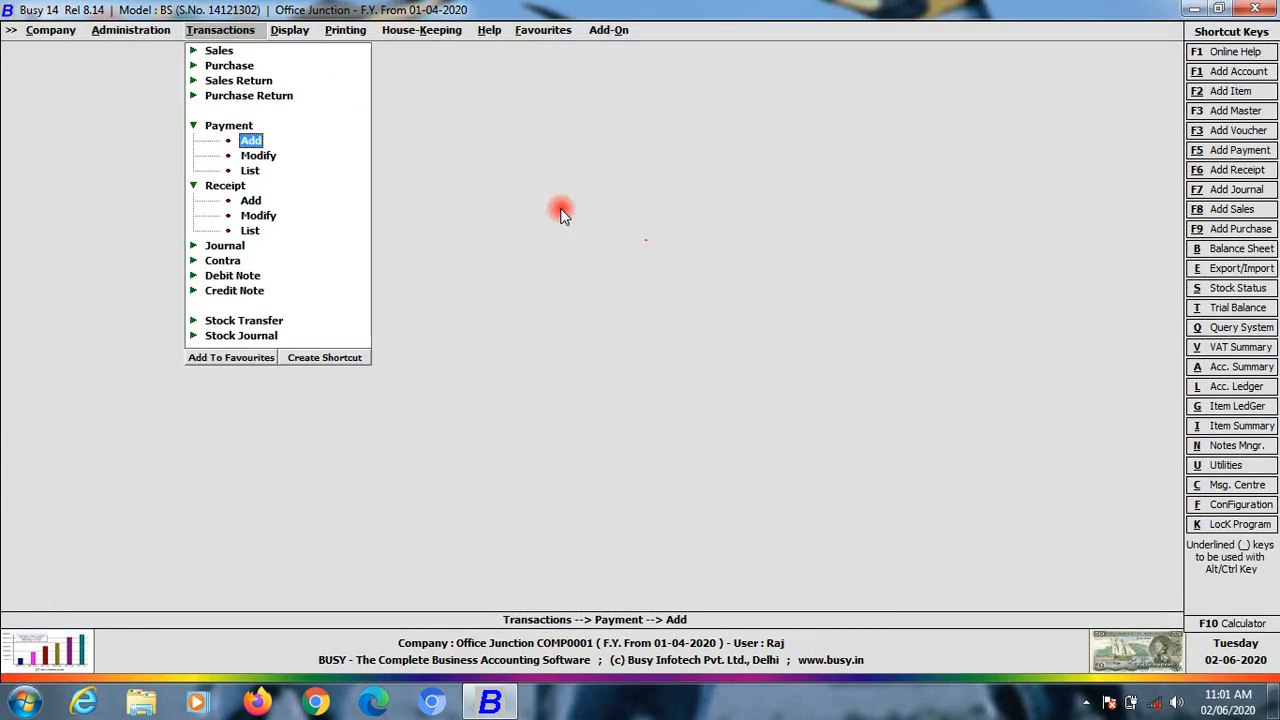
key(Right)
key(Down)
key(Down)
key(Down)
key(Down)
key(Down)
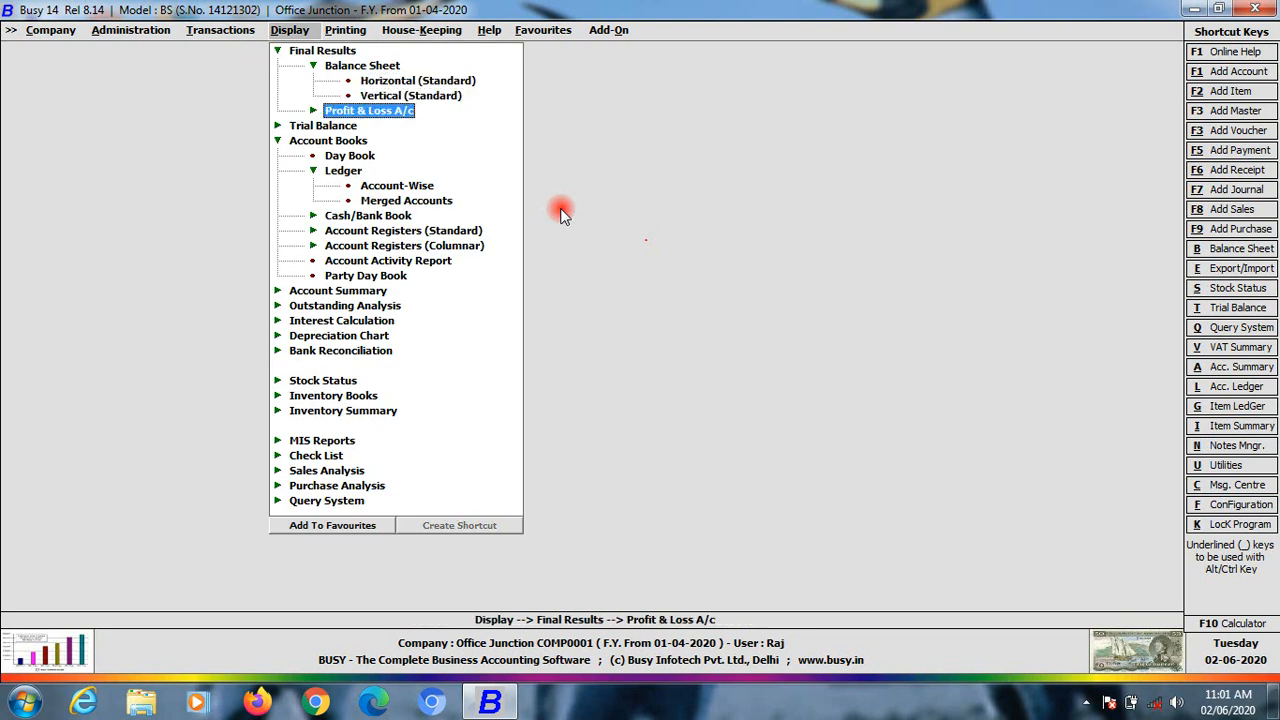
key(Down)
key(Down)
key(Return)
key(Return)
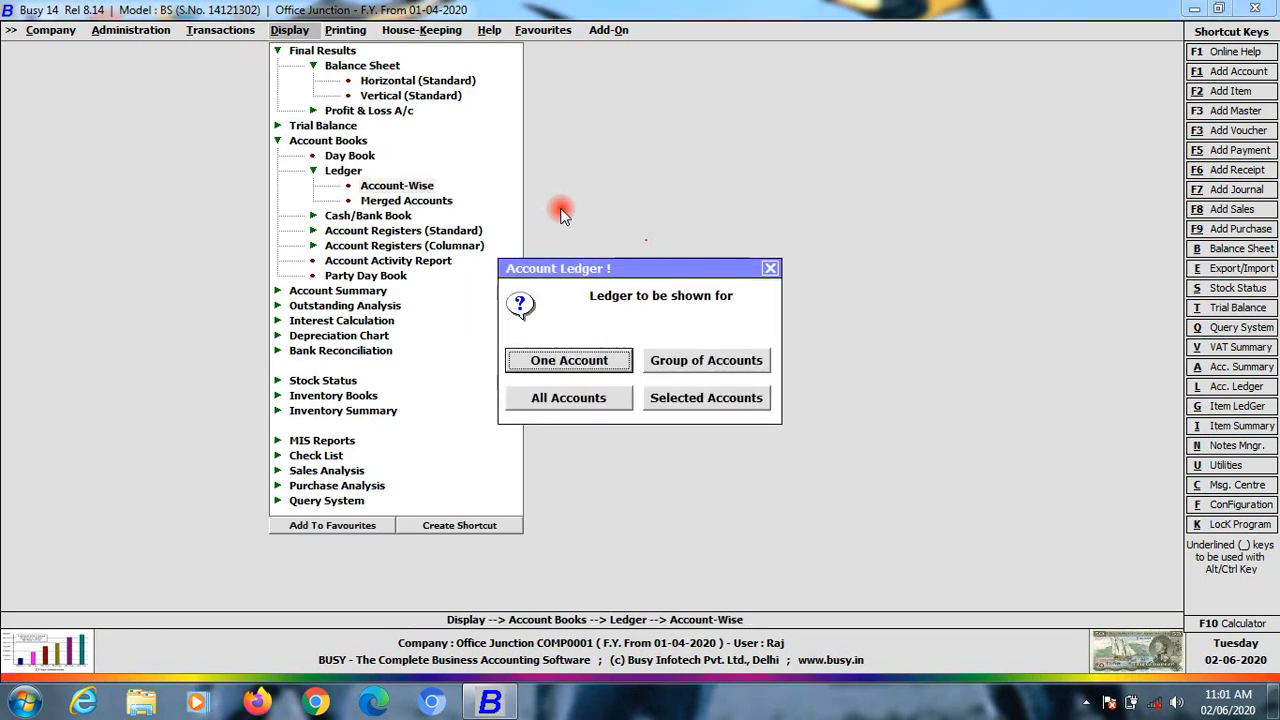
key(Escape)
key(Return)
text(te)
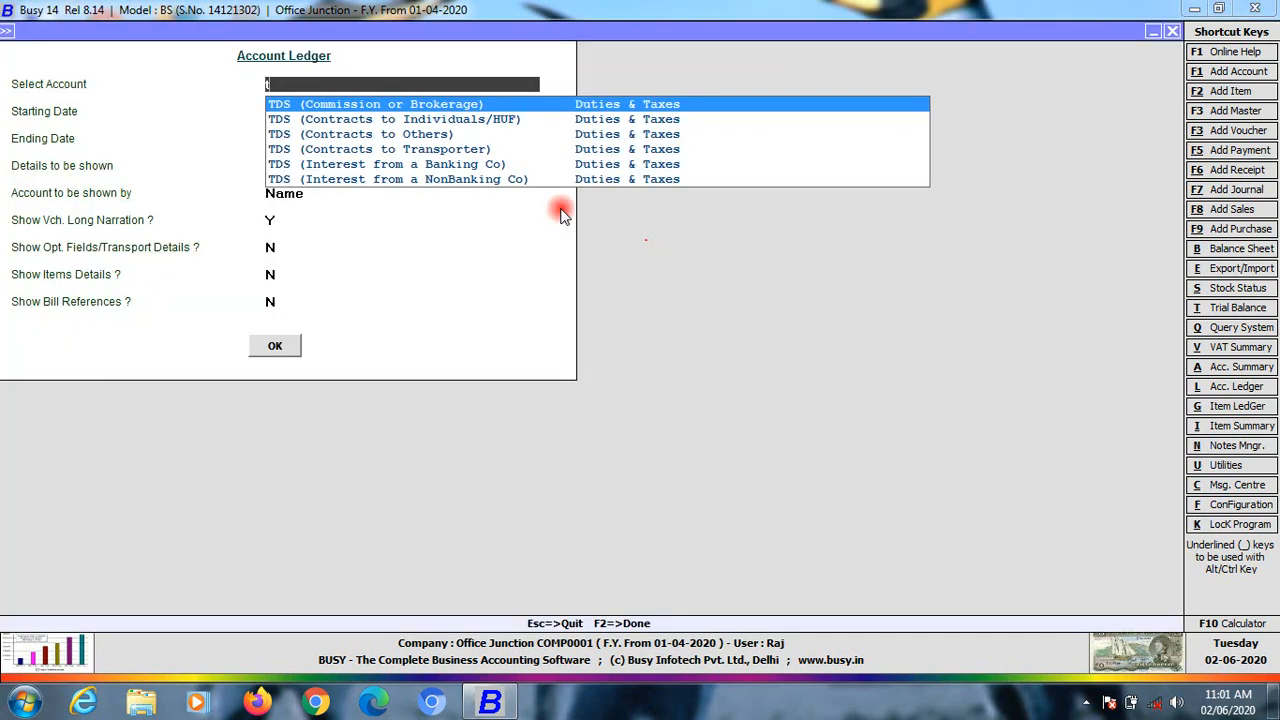
key(Return)
key(Return)
key(Return)
key(Return)
key(Return)
key(Return)
key(Return)
key(Return)
key(Return)
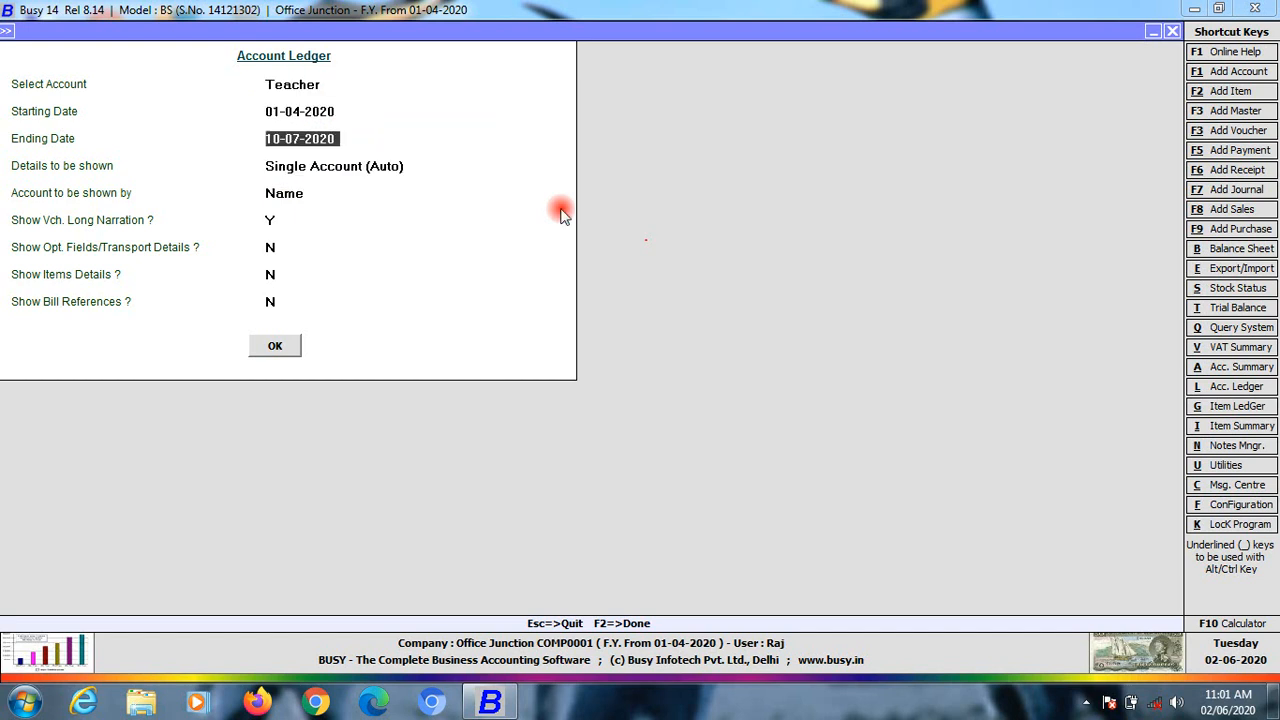
key(Return)
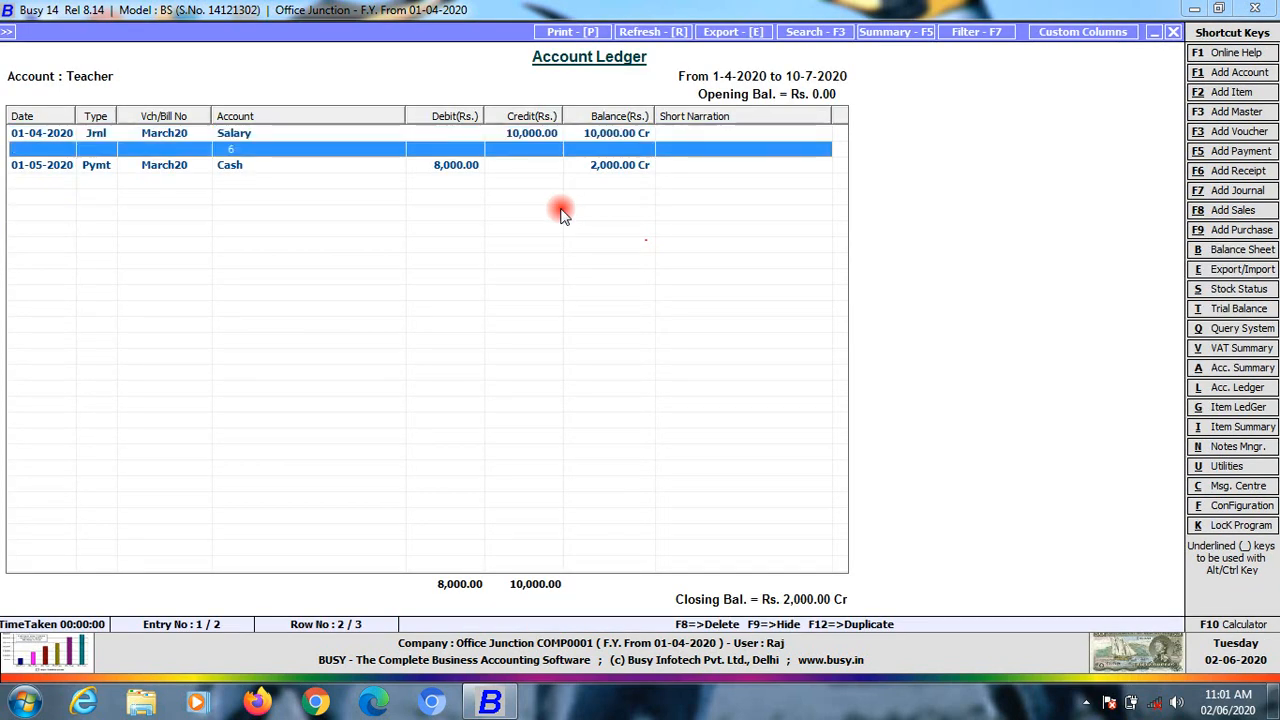
Delete the 6 from the Salary journal entry's narration, save it, and close the ledger
key(Return)
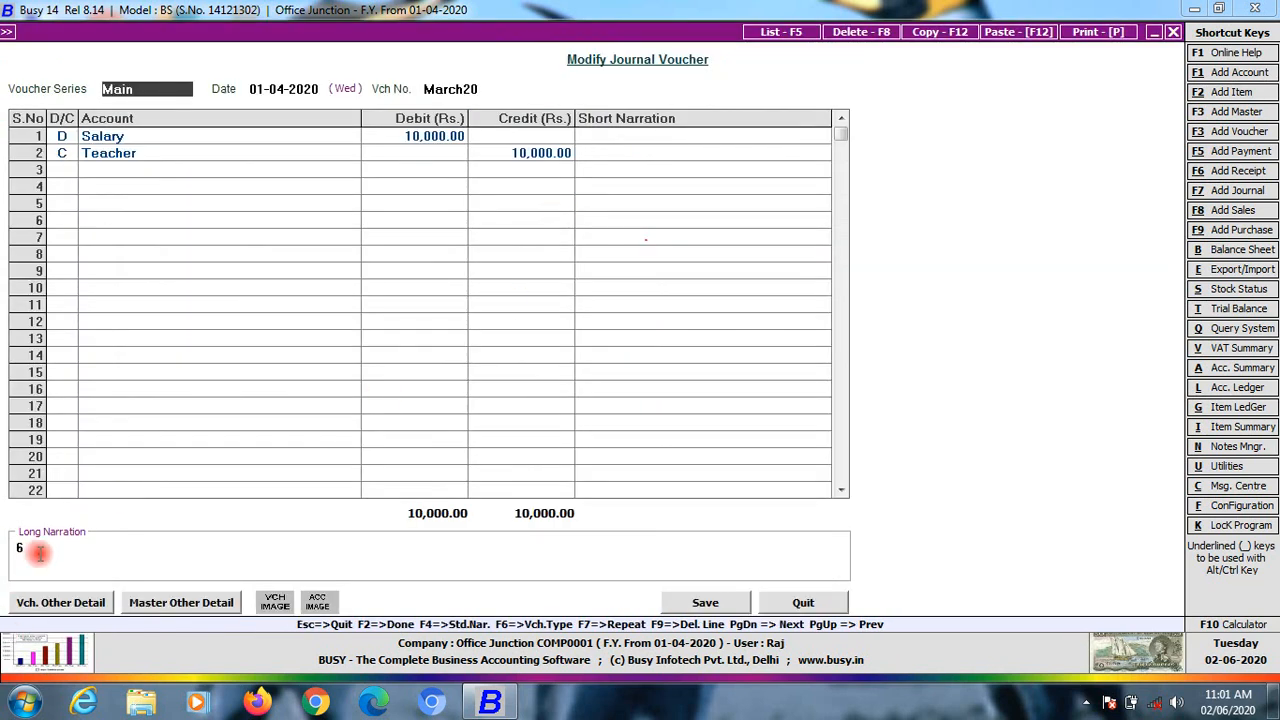
drag(38, 553, 2, 541)
key(Escape)
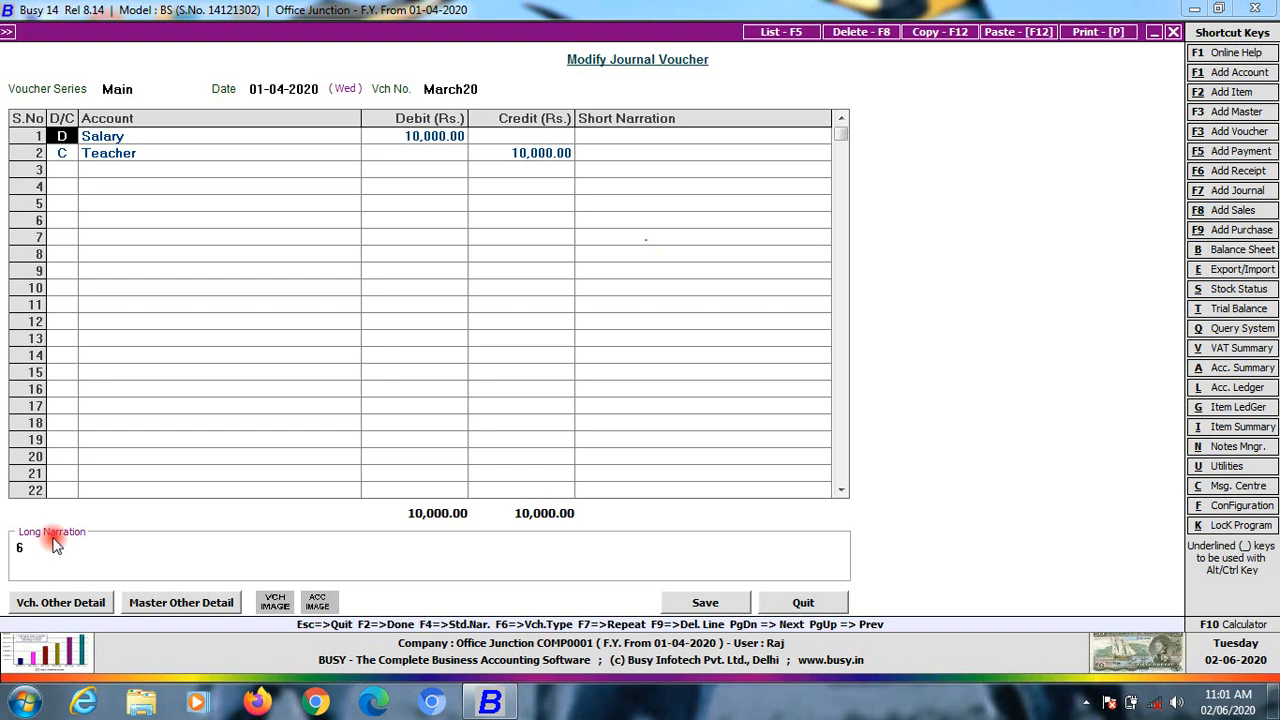
drag(18, 547, 73, 547)
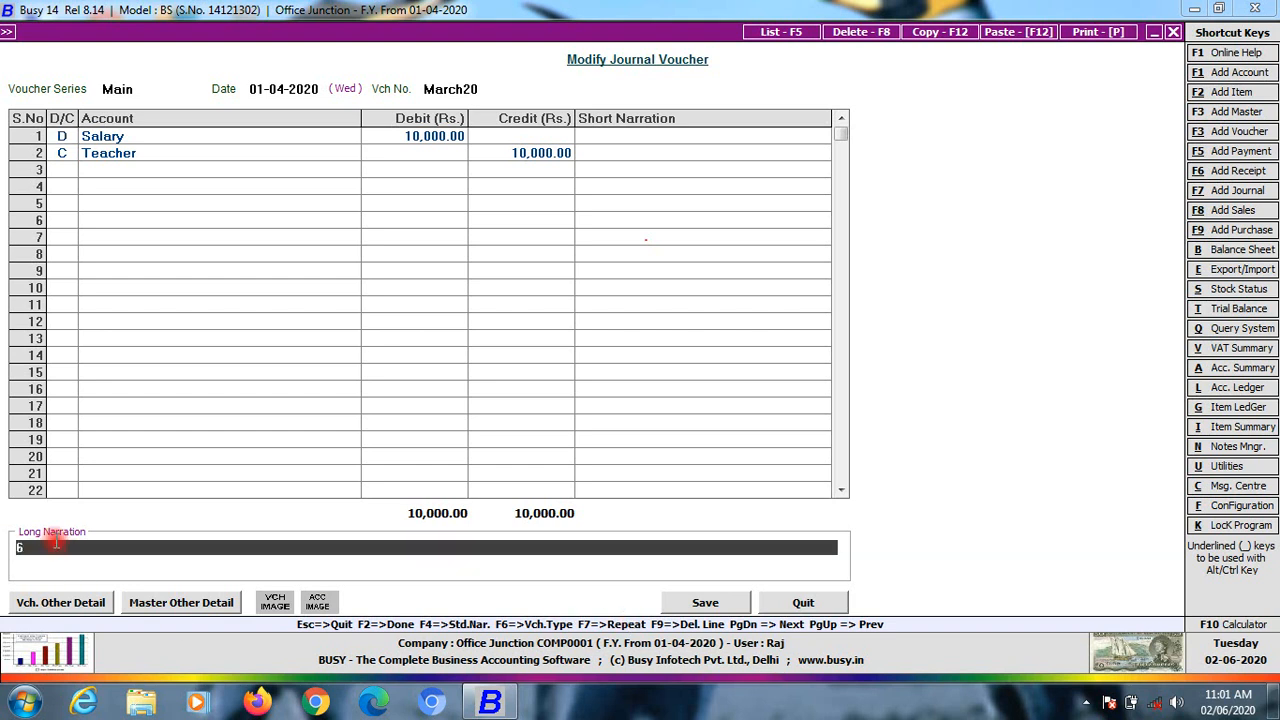
key(BackSpace)
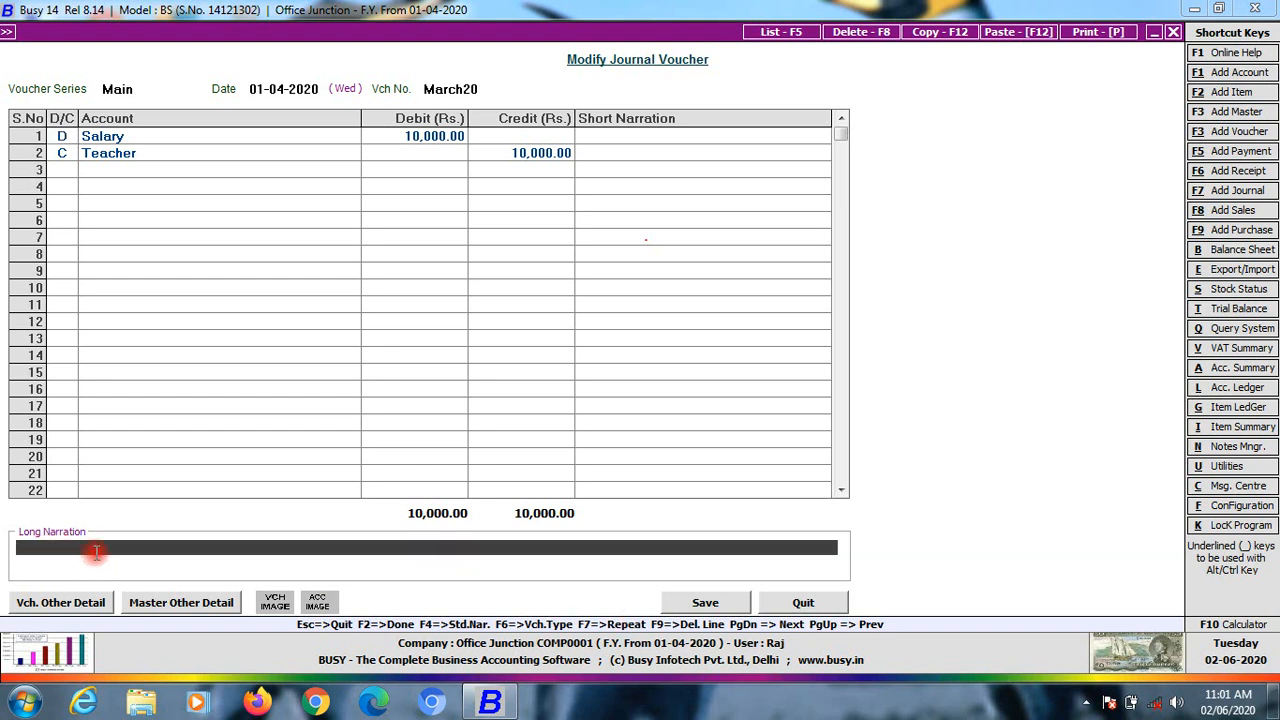
click(705, 602)
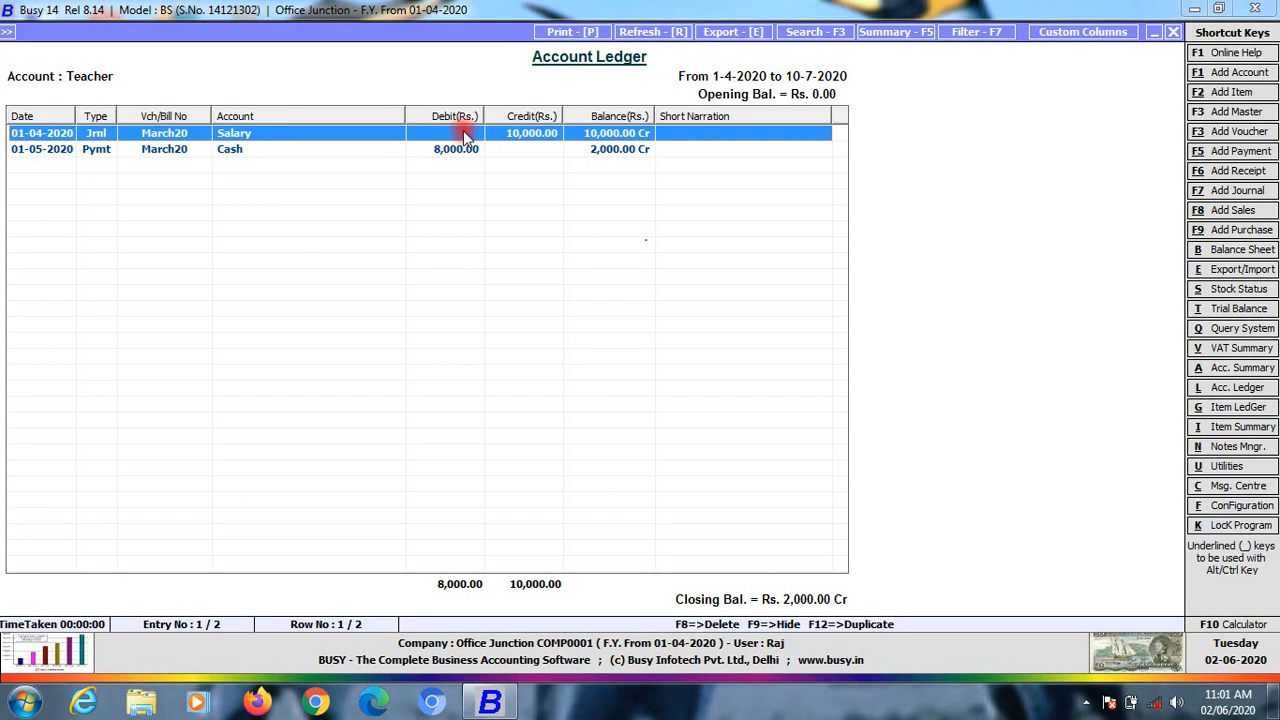
key(Down)
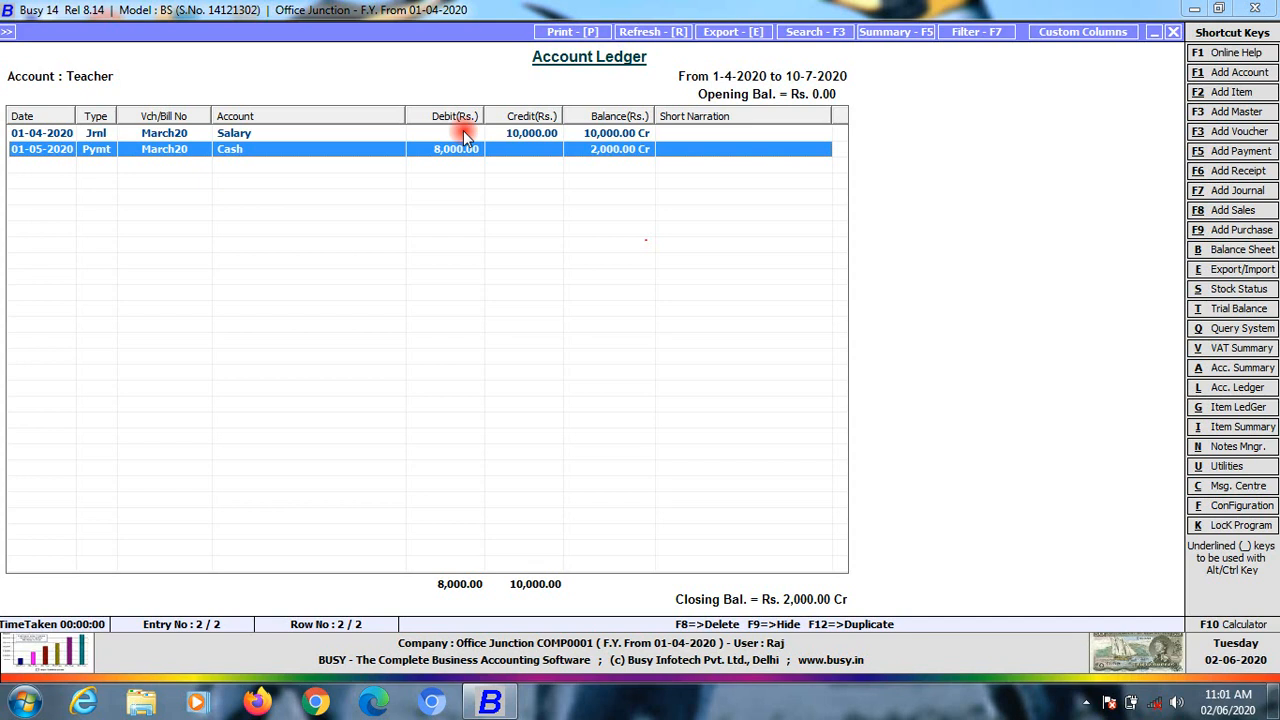
key(Escape)
Run the horizontal month-wise balance sheet for April to July
key(Escape)
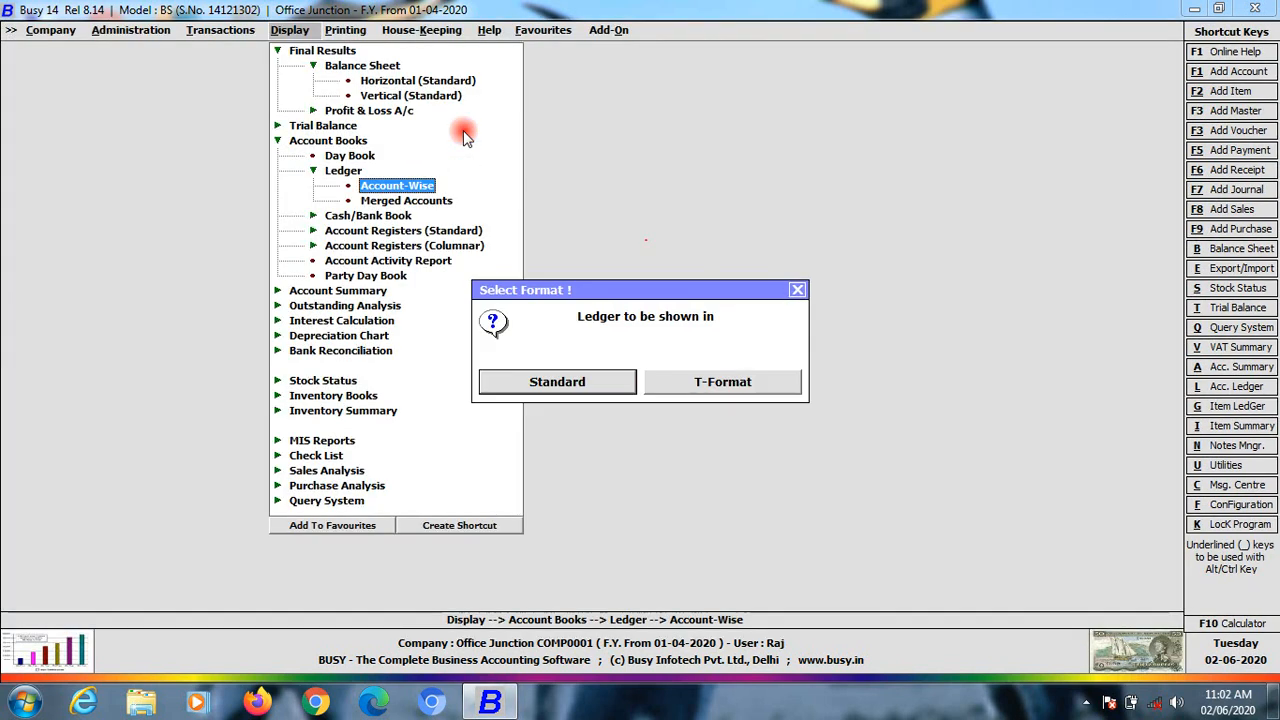
key(Escape)
key(Up)
key(Up)
key(Up)
key(Up)
key(Up)
key(Up)
key(Up)
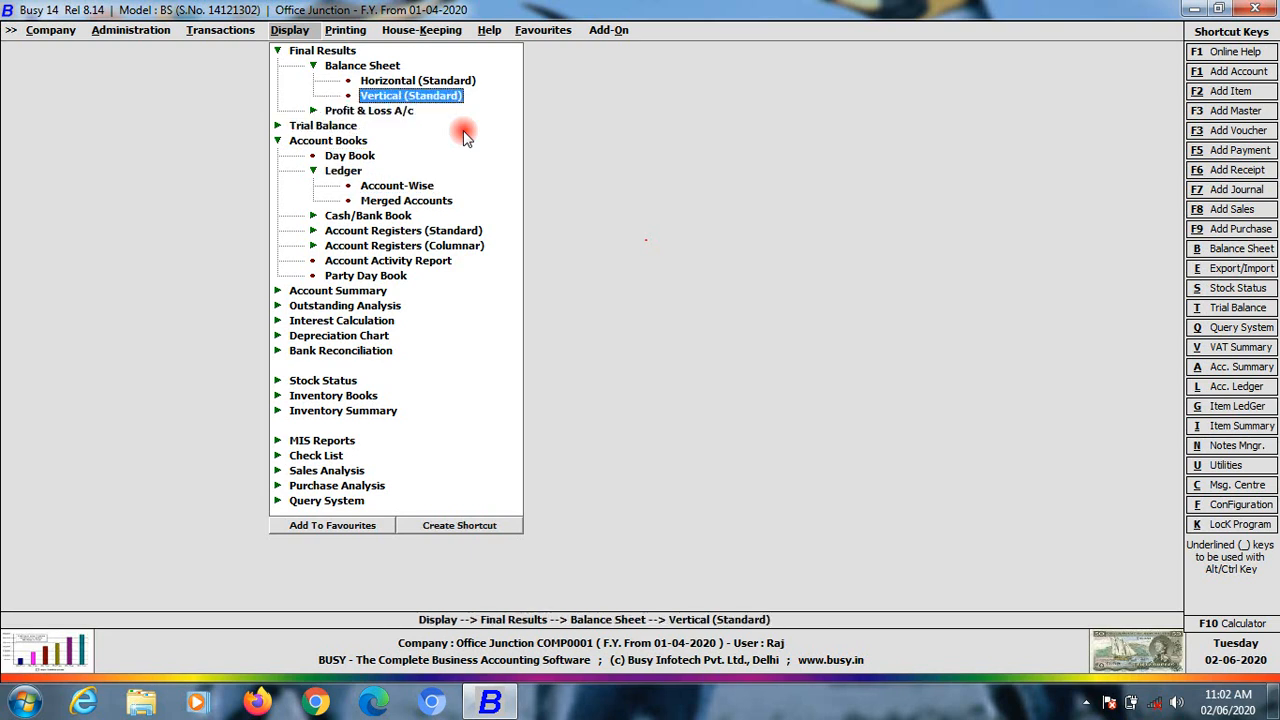
key(Return)
key(Return)
key(Return)
key(Down)
key(Down)
key(Down)
key(Return)
key(Return)
key(Return)
key(Return)
key(Return)
key(Return)
key(Return)
key(Return)
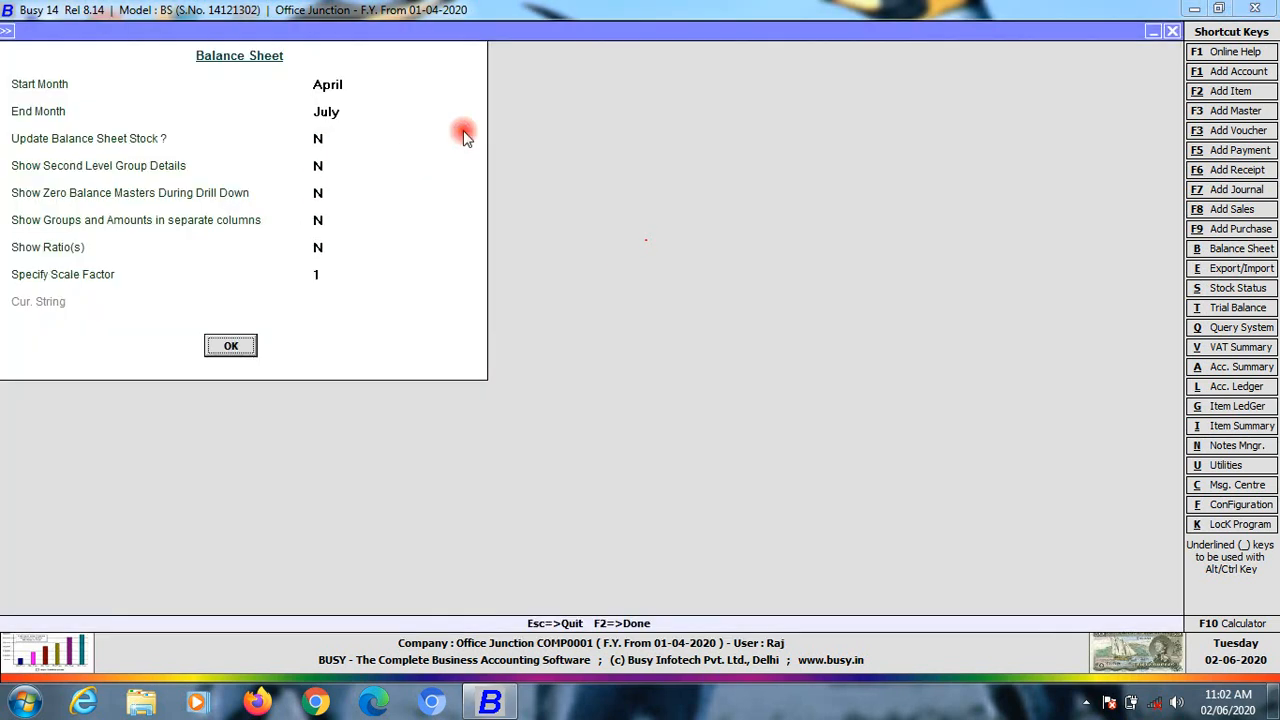
Drill from Profit for the period into the P&L account and scan its debit and credit groups
key(Down)
key(Down)
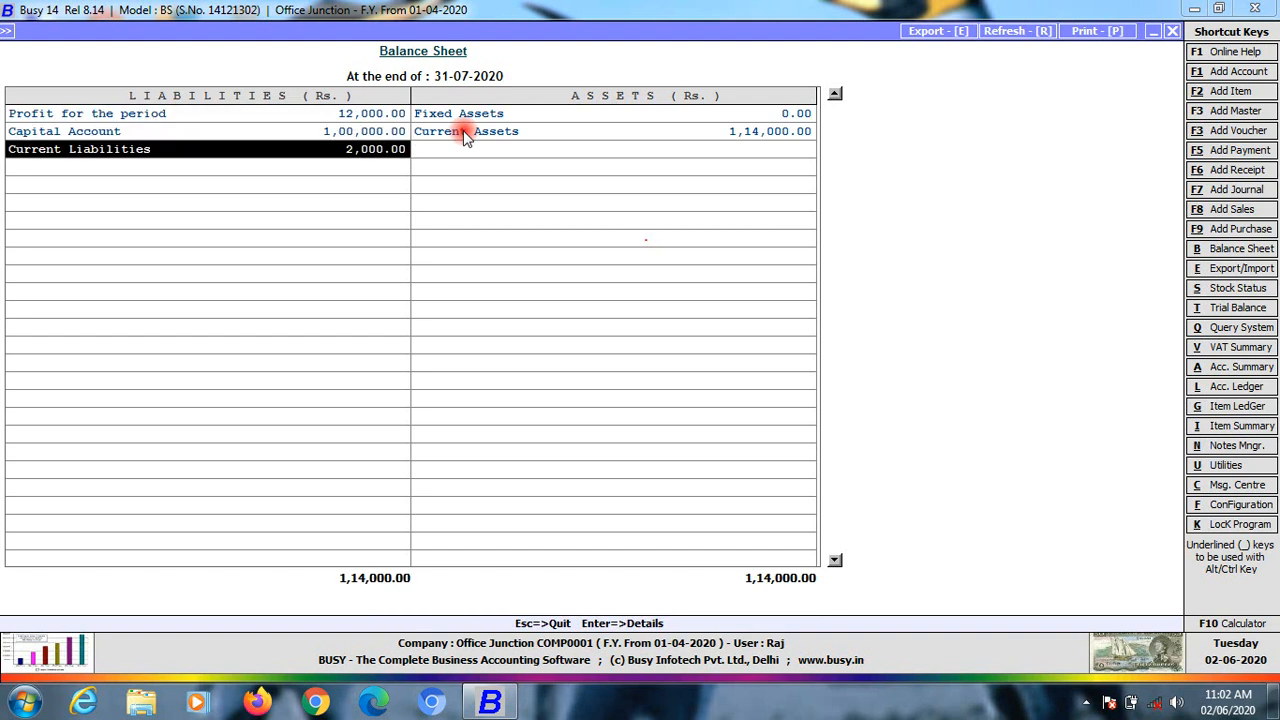
key(Up)
key(Up)
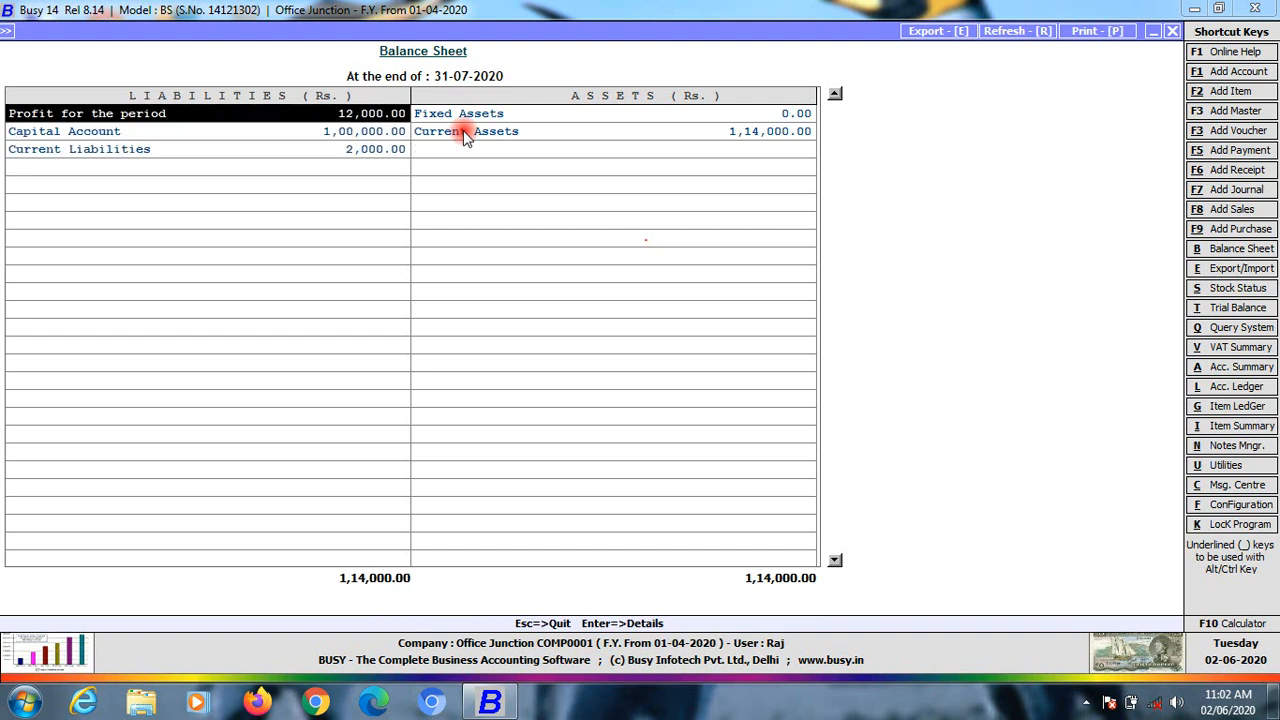
key(Return)
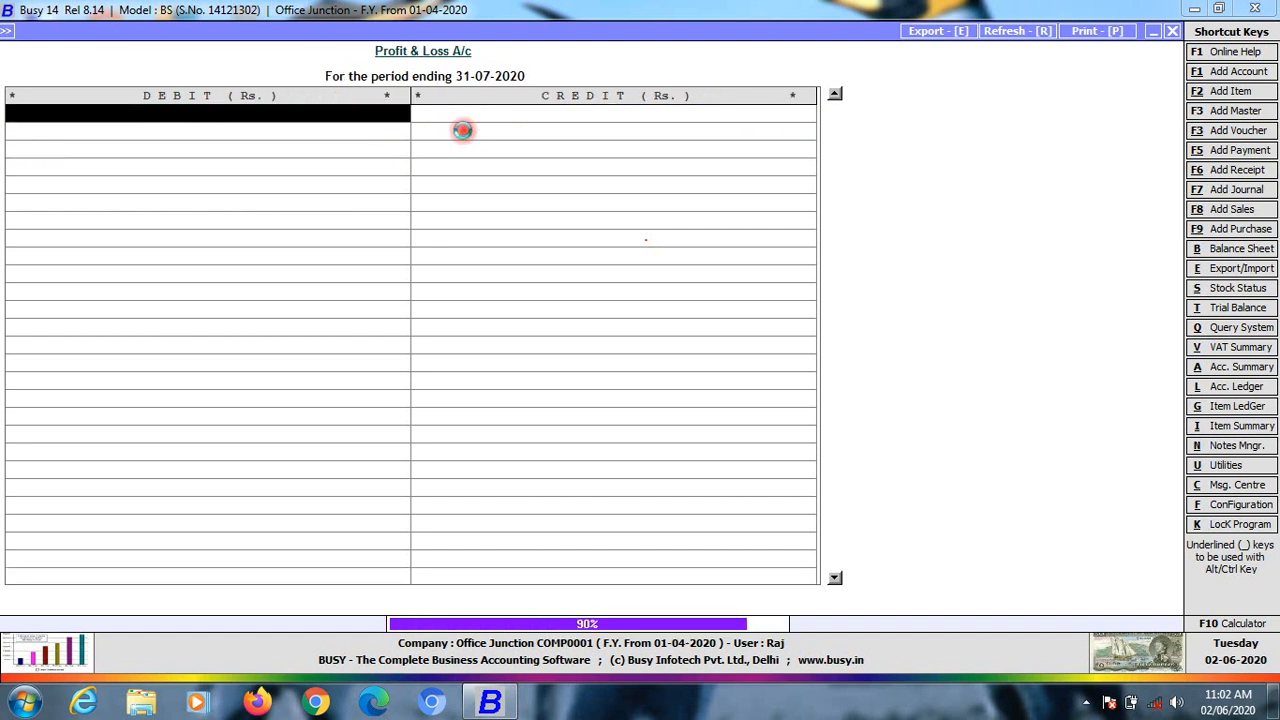
key(Down)
key(Down)
key(Down)
key(Right)
key(Up)
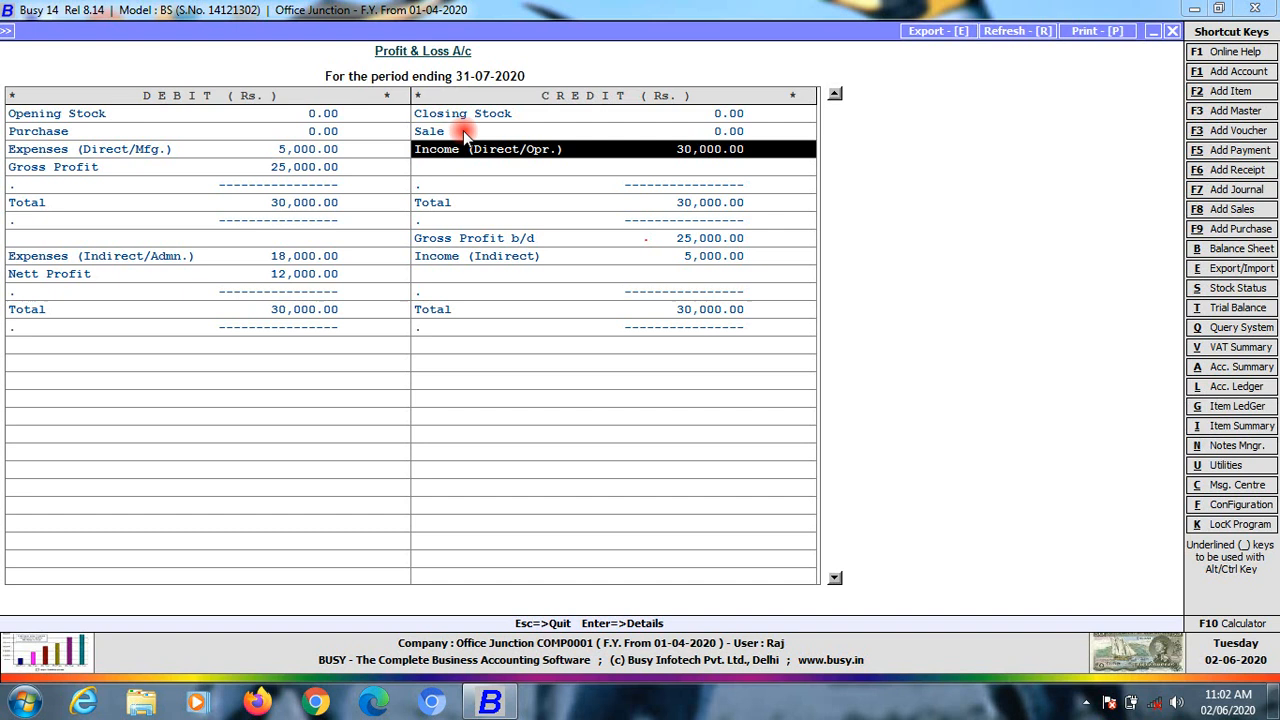
key(Left)
key(Down)
key(Down)
key(Down)
key(Down)
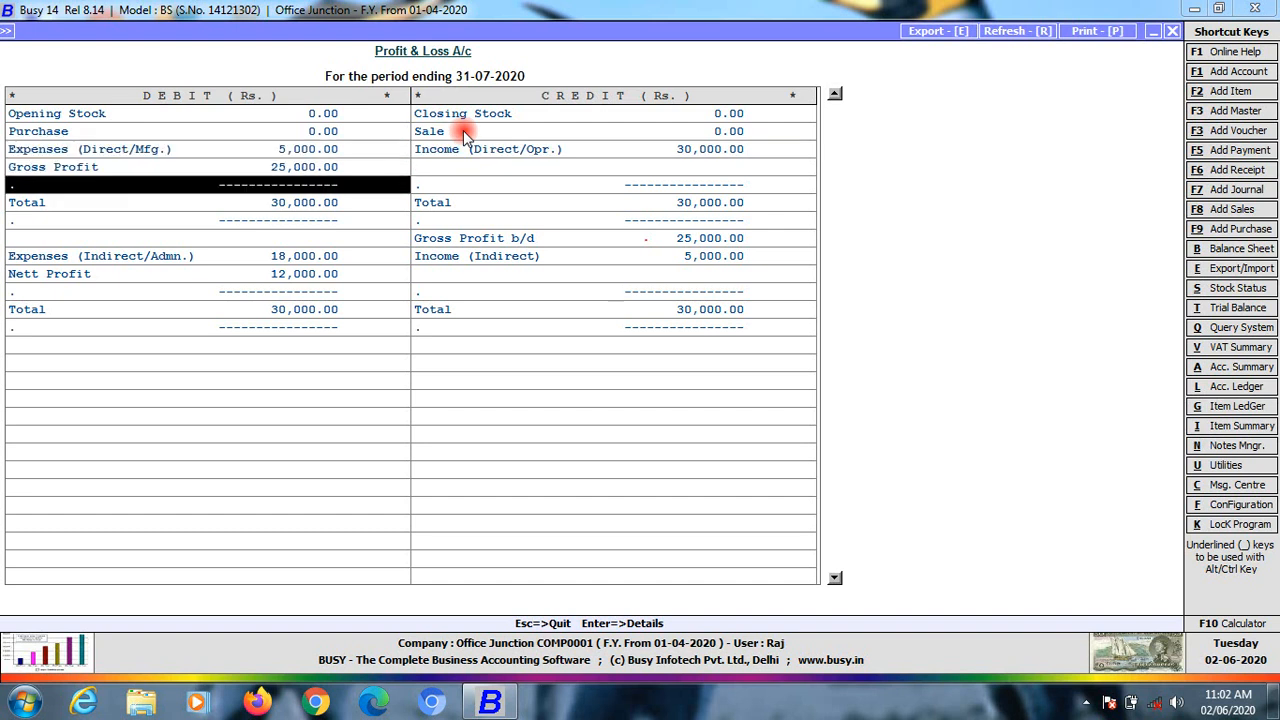
key(Right)
key(Down)
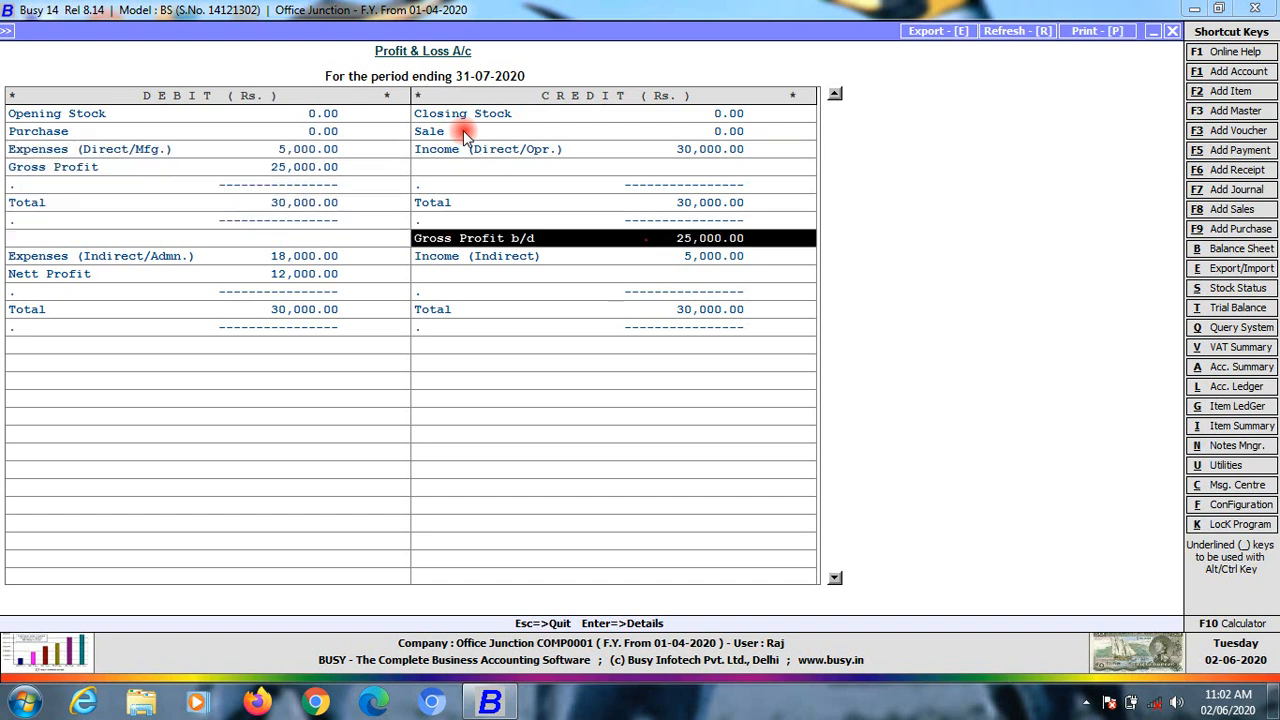
key(Down)
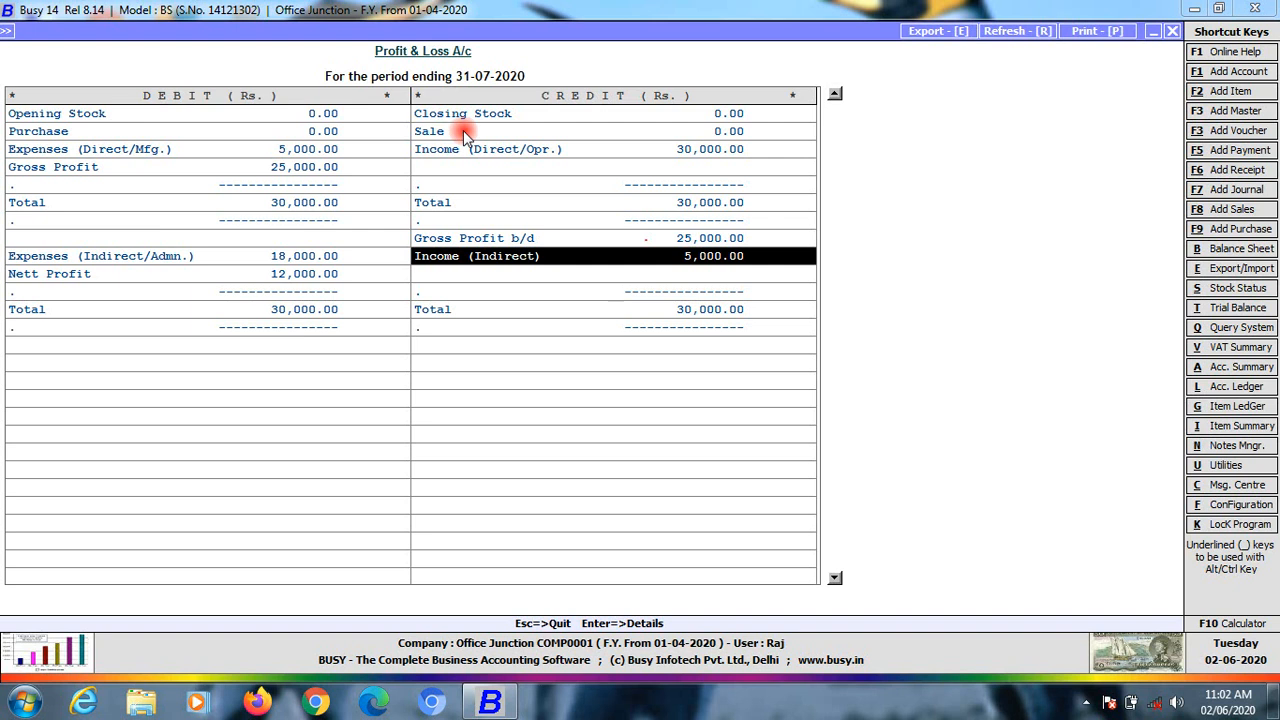
key(Left)
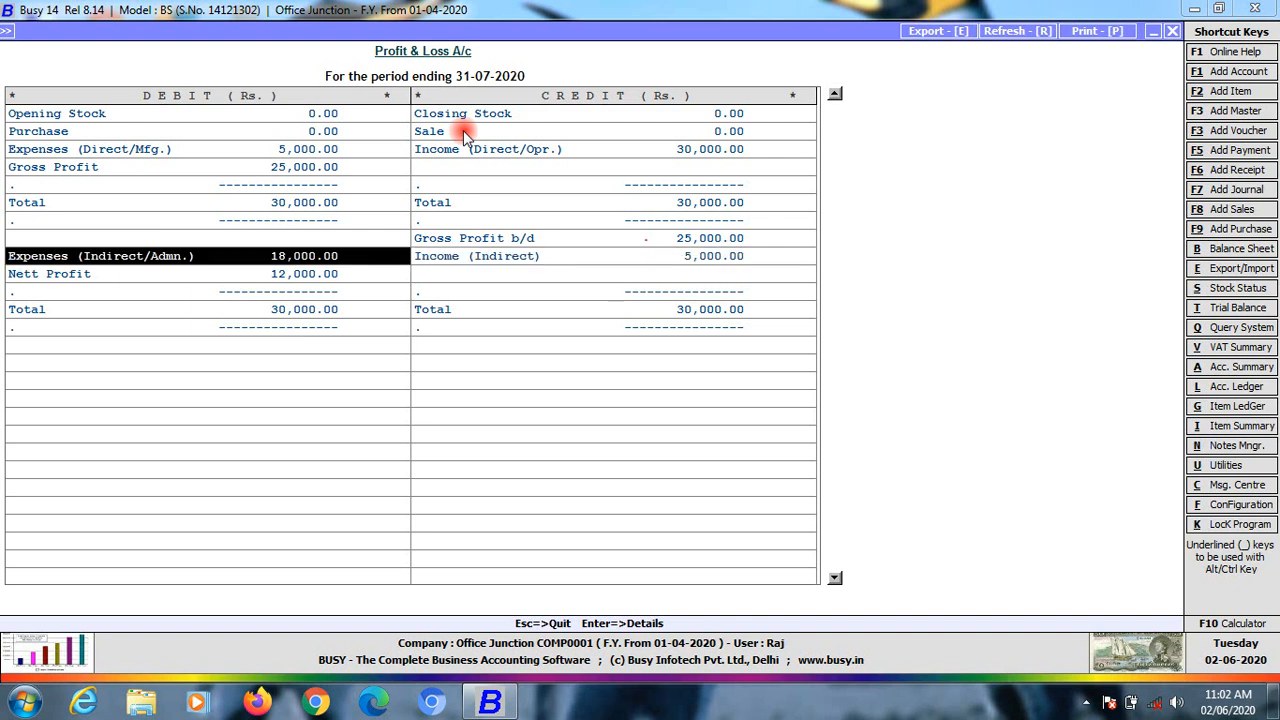
Inspect the Salary and Water & Electricity accounts under indirect expenses, then the direct expenses
key(Return)
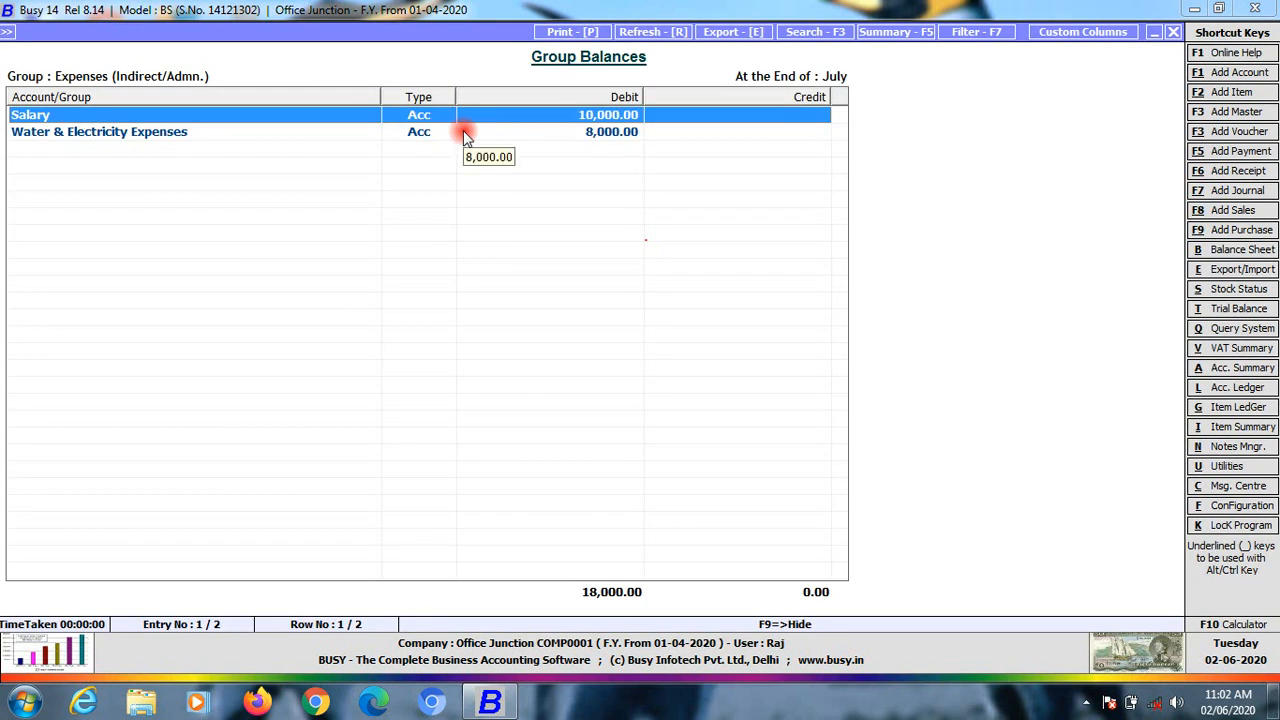
key(Down)
key(Up)
key(Down)
key(Up)
key(Escape)
key(Up)
key(Up)
key(Up)
key(Up)
key(Up)
key(Up)
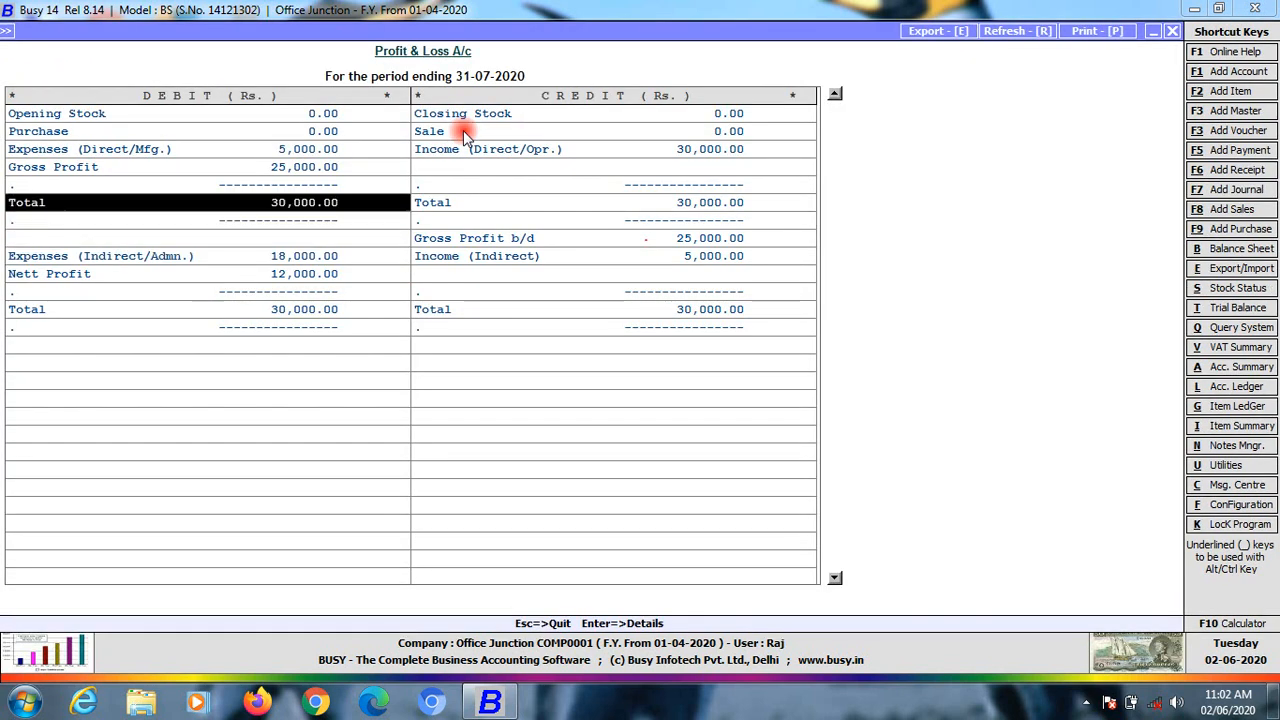
key(Return)
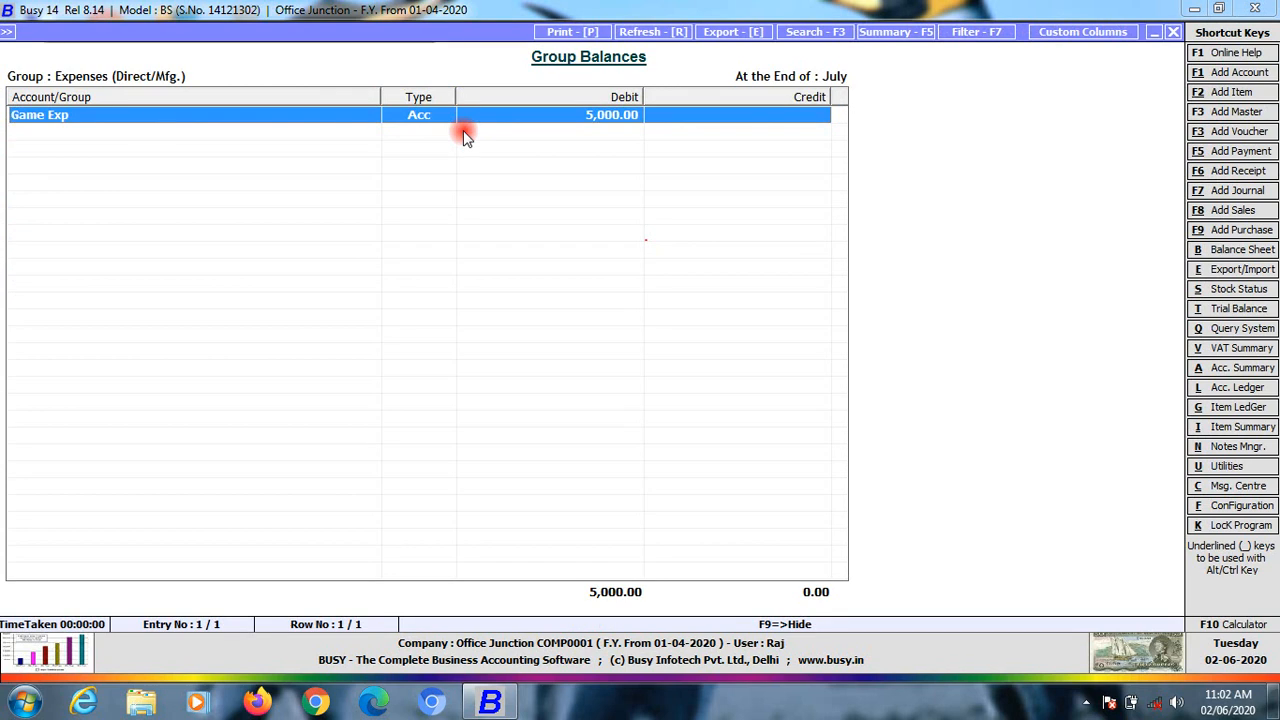
key(Escape)
Recheck the indirect expenses breakdown, then return to the balance sheet
key(Down)
key(Down)
key(Down)
key(Down)
key(Return)
key(Down)
key(Up)
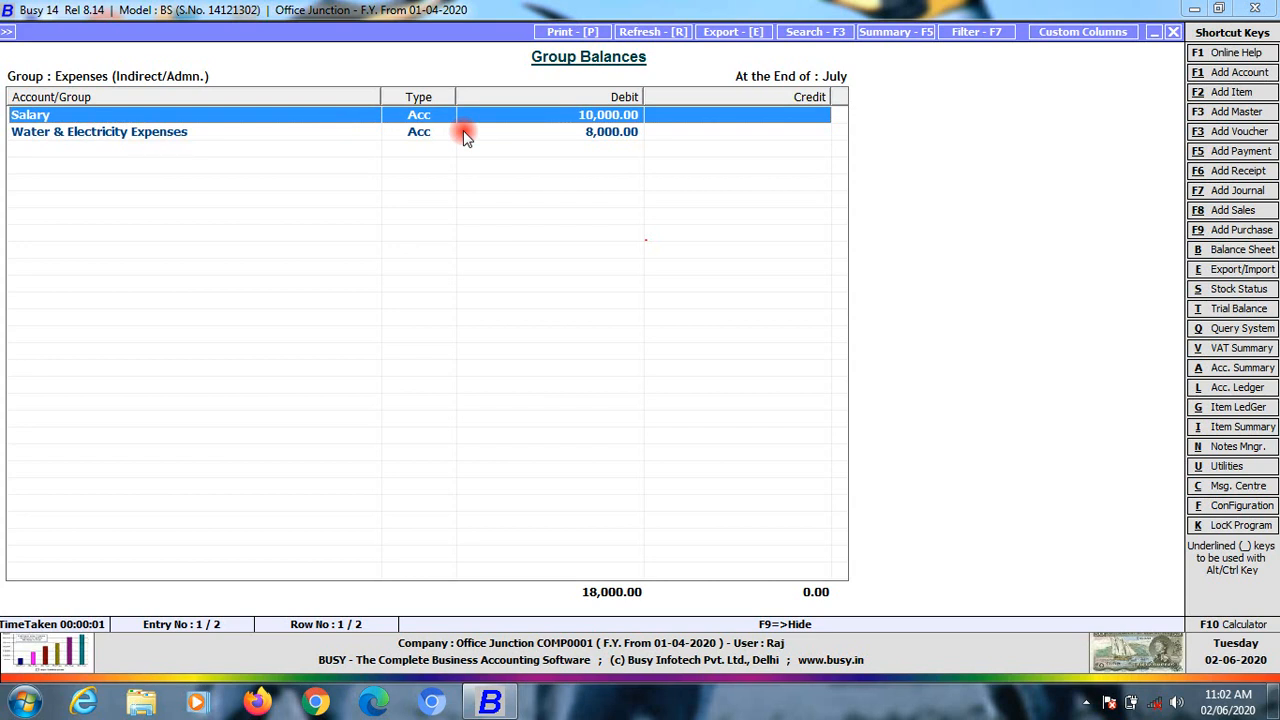
key(Down)
key(Up)
key(Escape)
key(Escape)
Drill into Current Liabilities and Sundry Creditors down to Teacher's 2,000.00 Cr balance
key(Down)
key(Down)
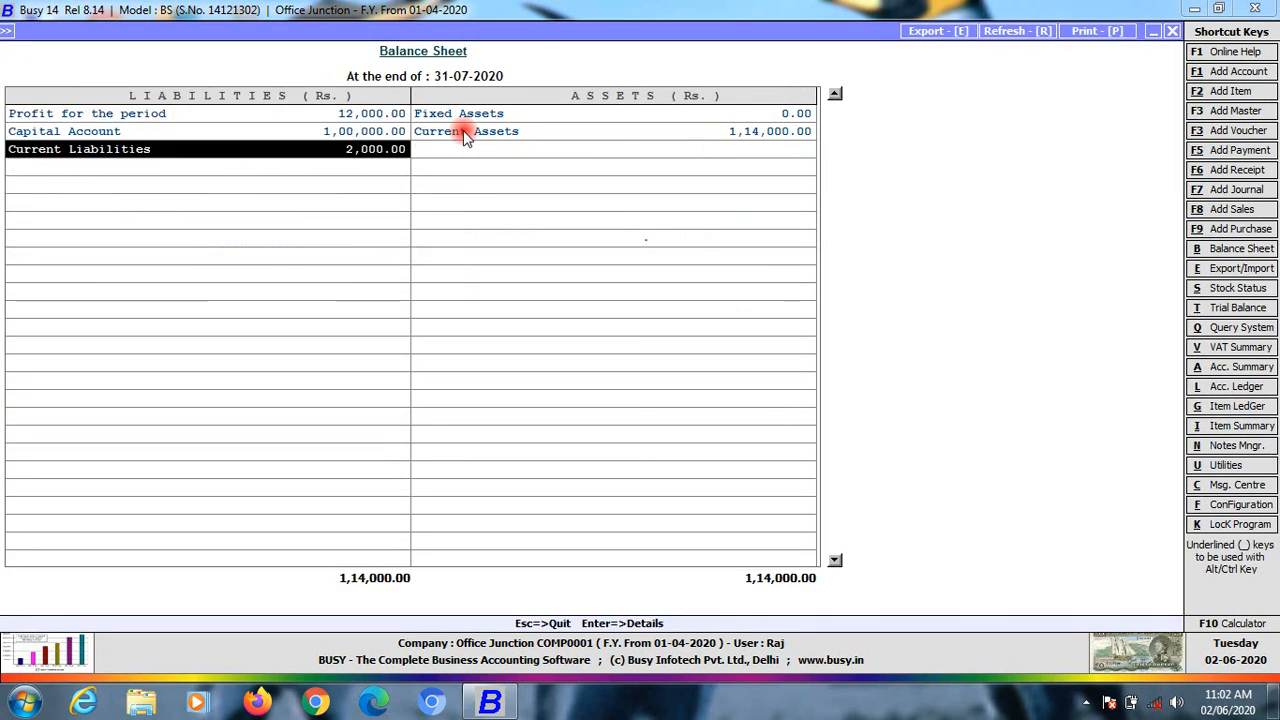
key(Return)
key(Return)
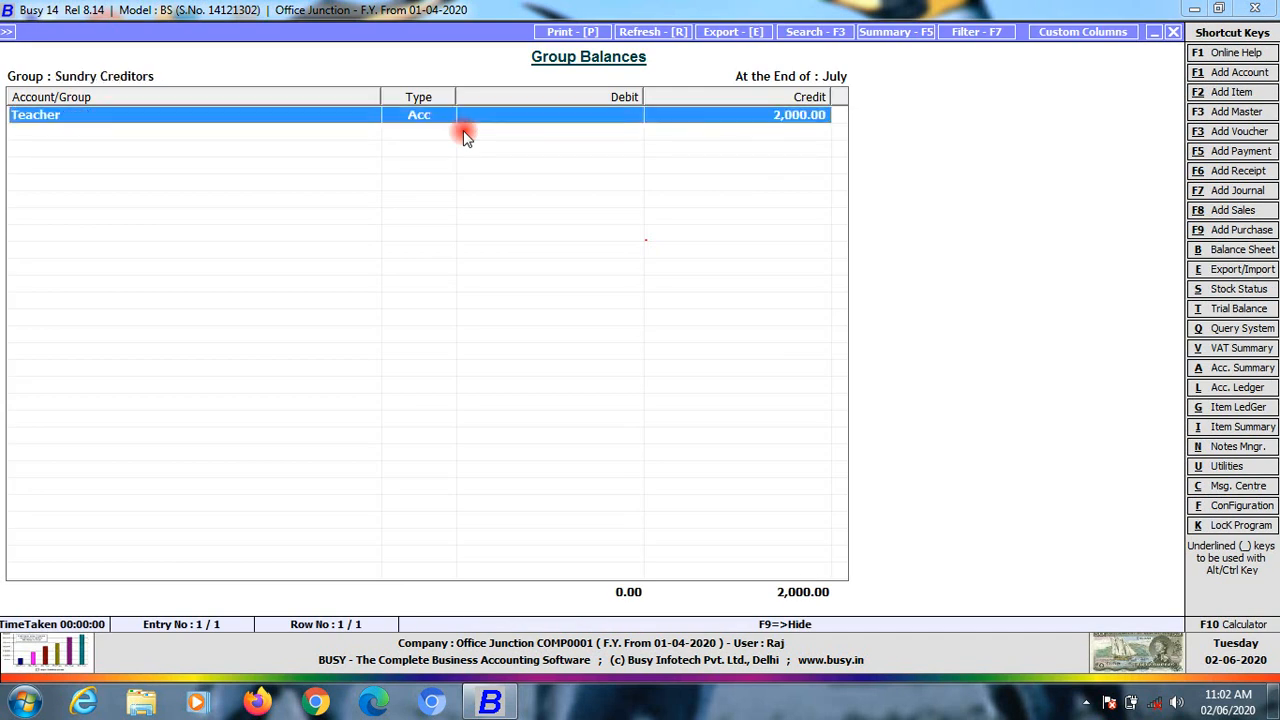
key(Escape)
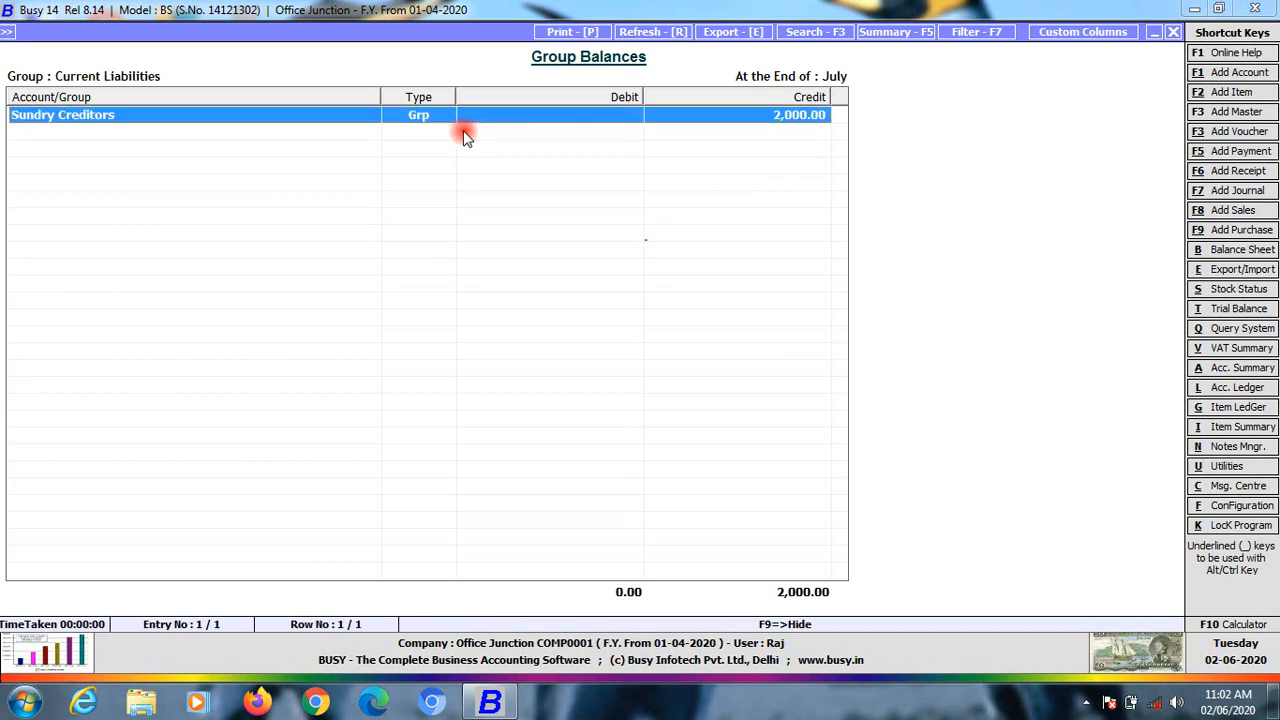
key(Return)
key(Return)
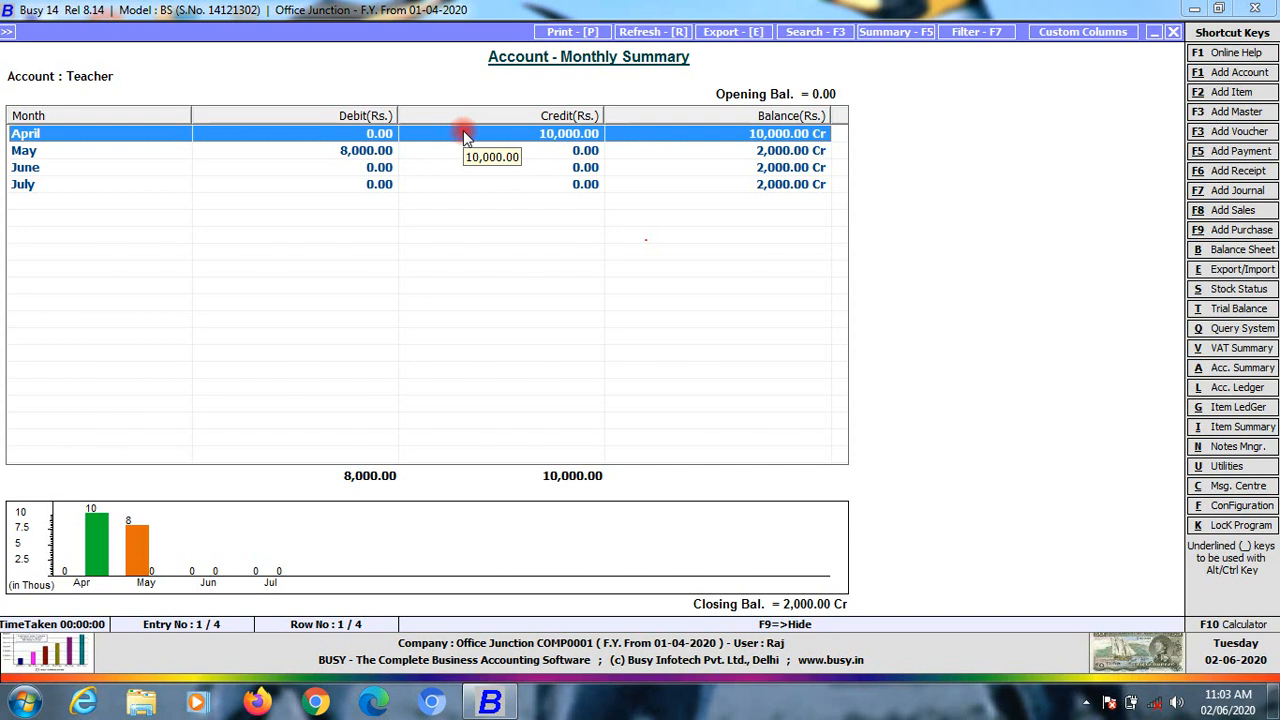
key(Escape)
key(Escape)
key(Escape)
key(Escape)
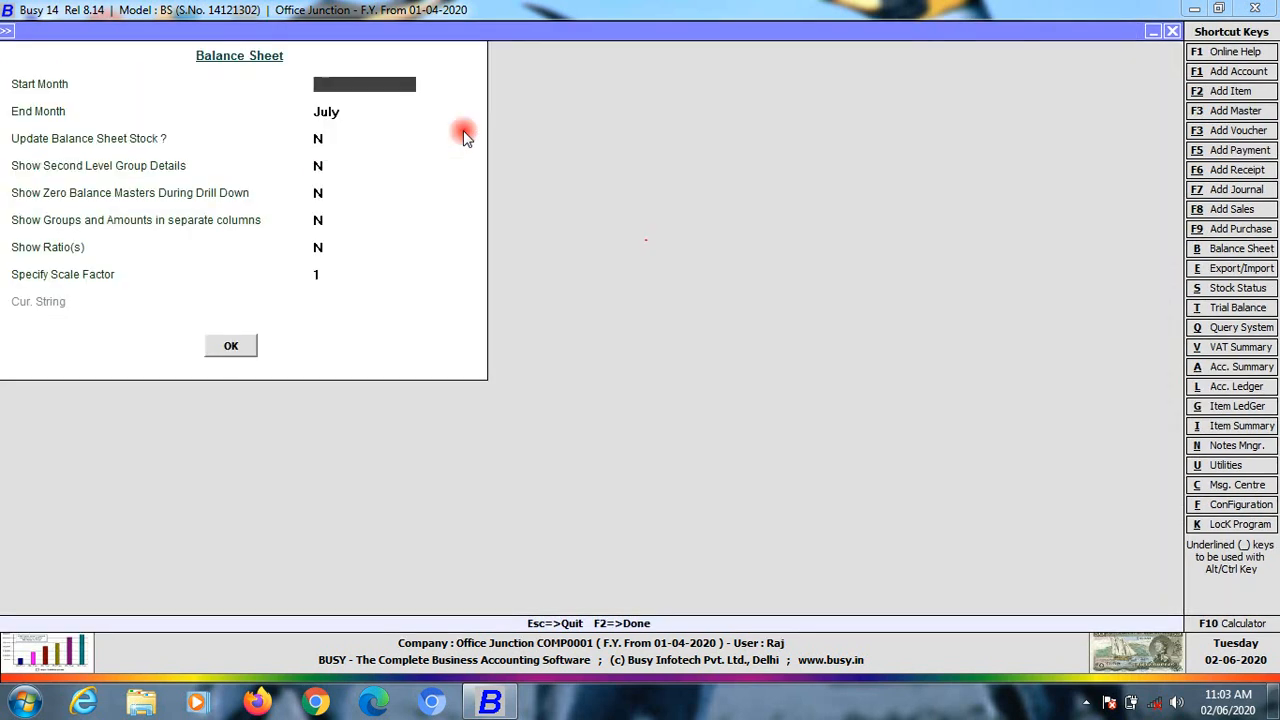
View the balance sheet to 31-07-2020: Current Liabilities 2,000.00, totals 1,14,000.00
key(Escape)
key(Escape)
key(Return)
key(Return)
key(Return)
key(Return)
key(Return)
key(Return)
key(Return)
key(Return)
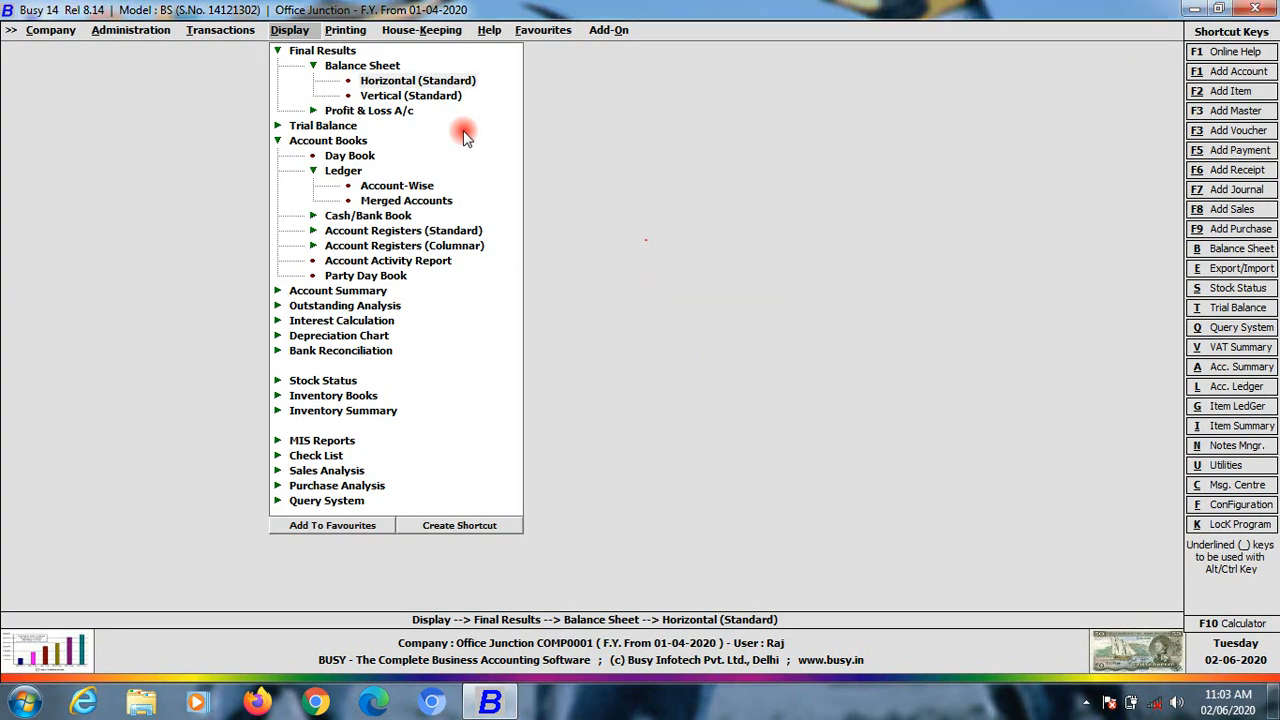
key(Return)
key(Return)
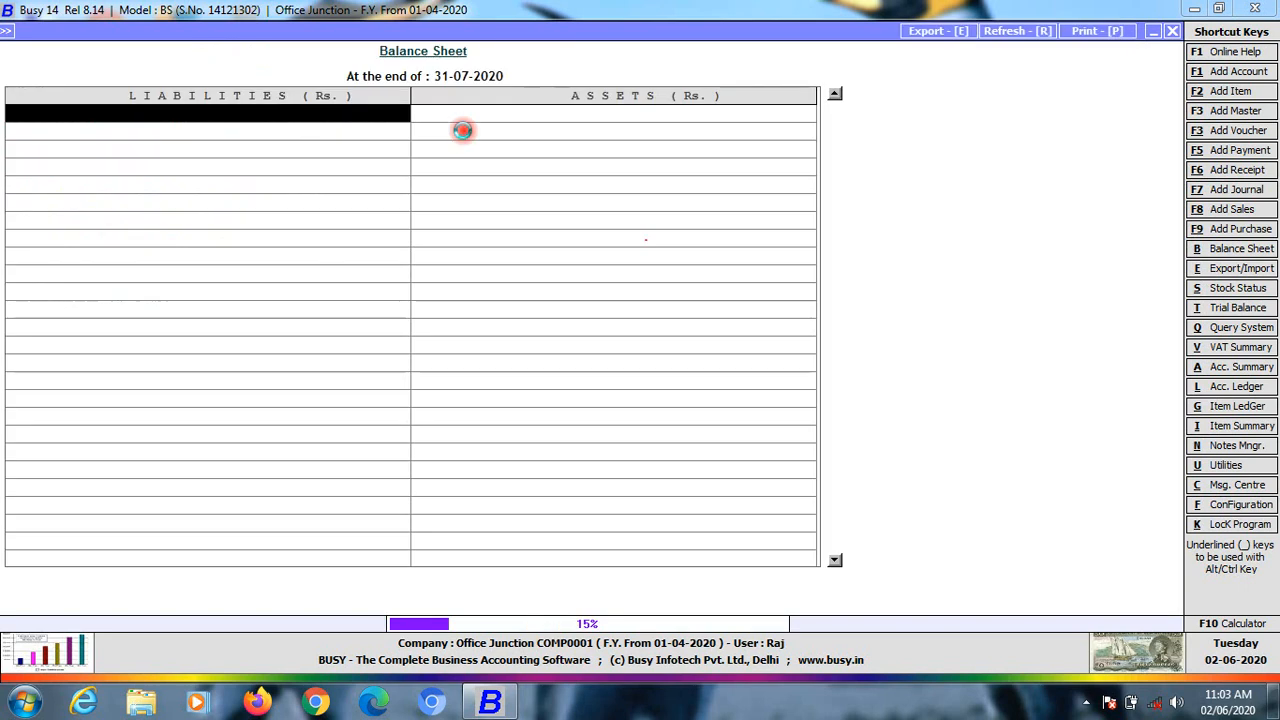
key(Down)
key(Down)
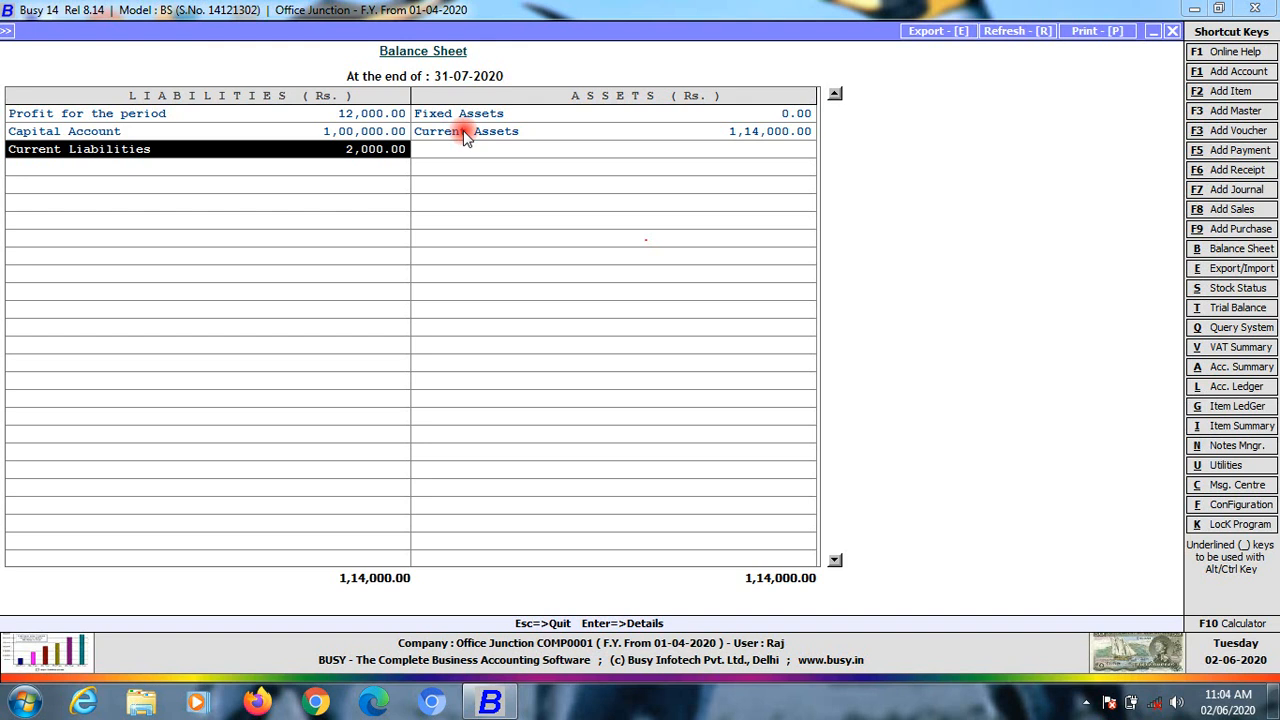
key(Down)
key(Down)
key(Up)
key(Up)
key(Up)
key(Down)
key(Up)
key(Up)
key(Down)
key(Down)
key(Down)
key(Up)
key(Escape)
key(Escape)
key(Escape)
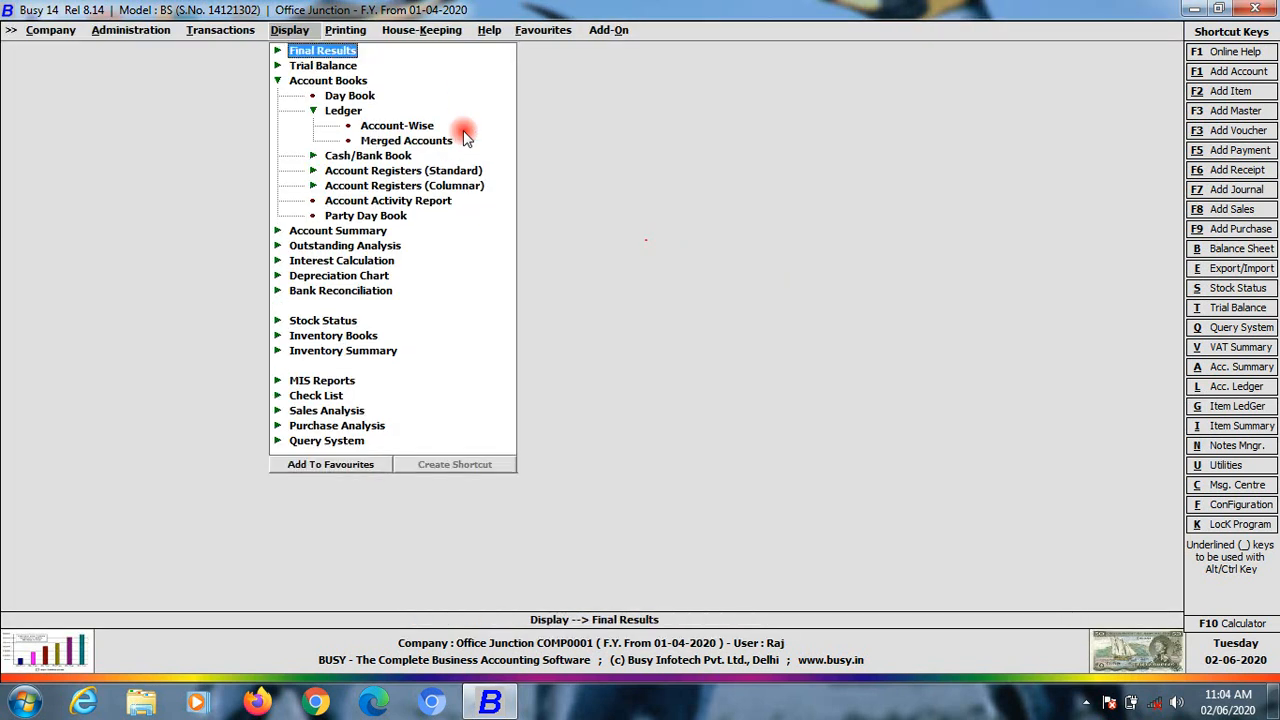
Look over the list of saved journal vouchers
key(Left)
key(Left)
key(Right)
key(Down)
key(Down)
key(Down)
key(Down)
key(Down)
key(Down)
key(Down)
key(Down)
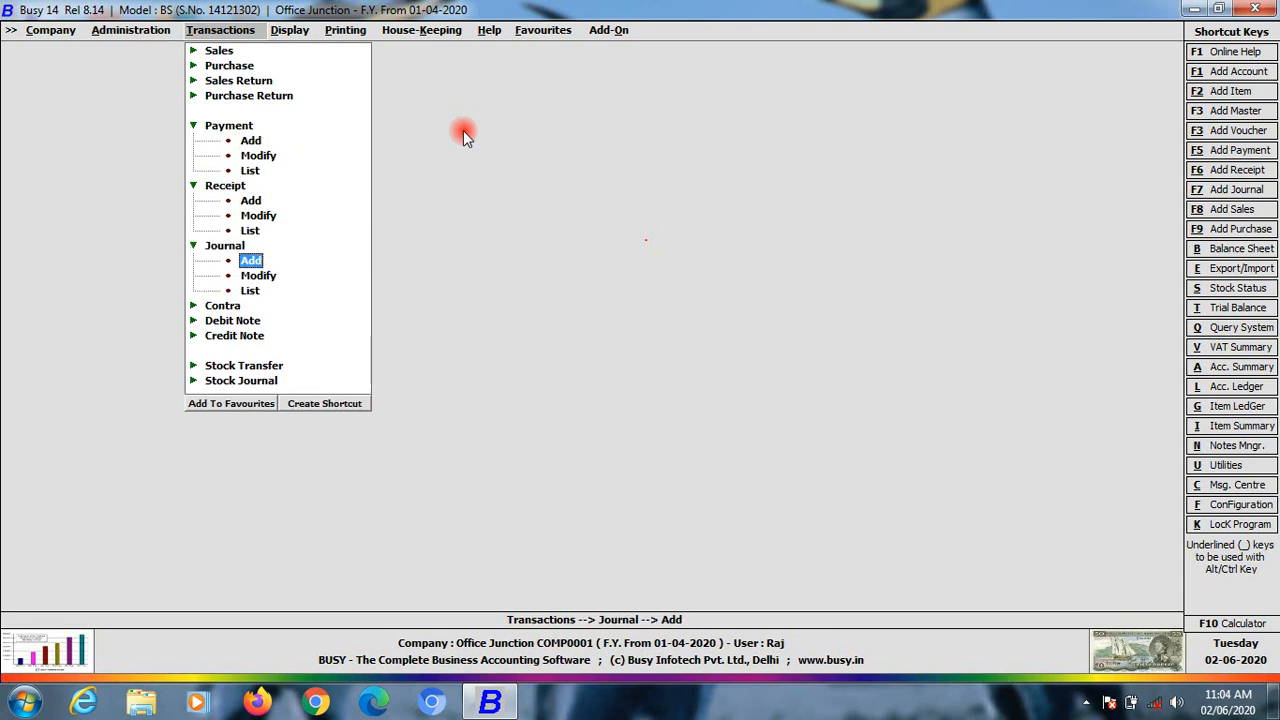
key(Down)
key(Down)
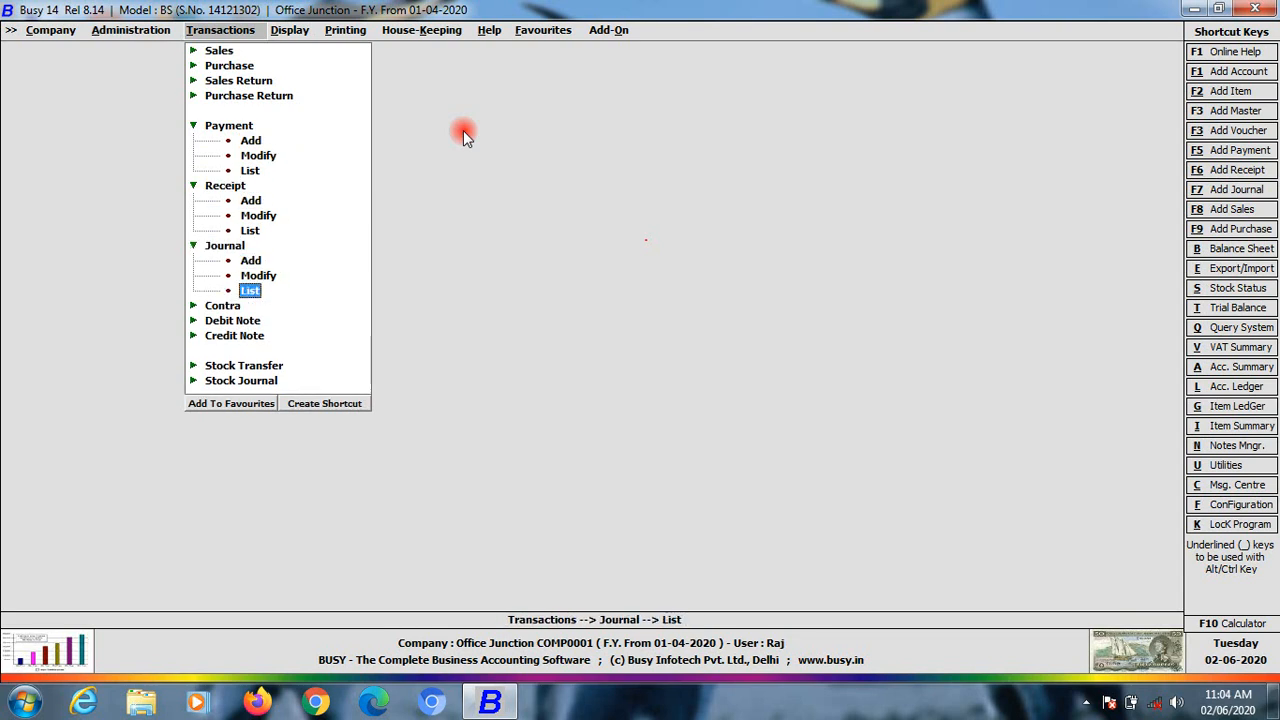
key(Return)
key(Return)
key(Return)
key(Return)
key(Return)
key(Return)
key(Return)
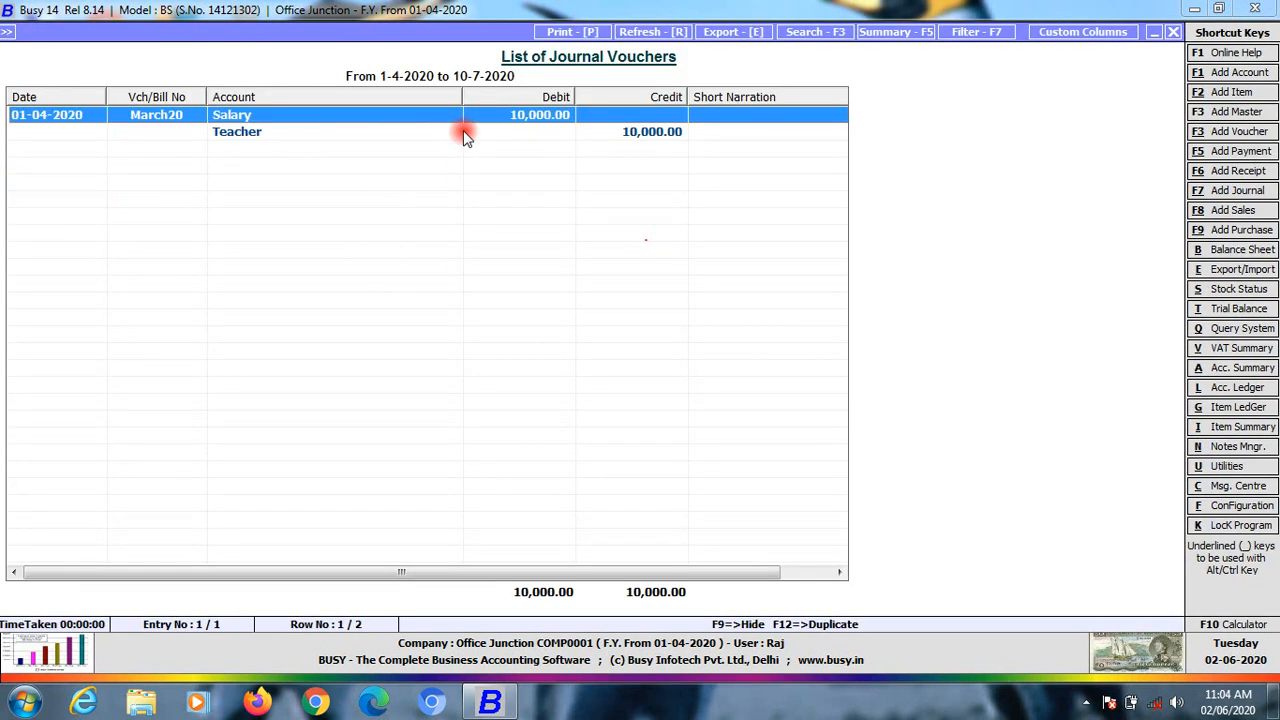
key(Escape)
key(Escape)
key(Escape)
key(Escape)
Expand the Contra voucher options under Transactions
key(Left)
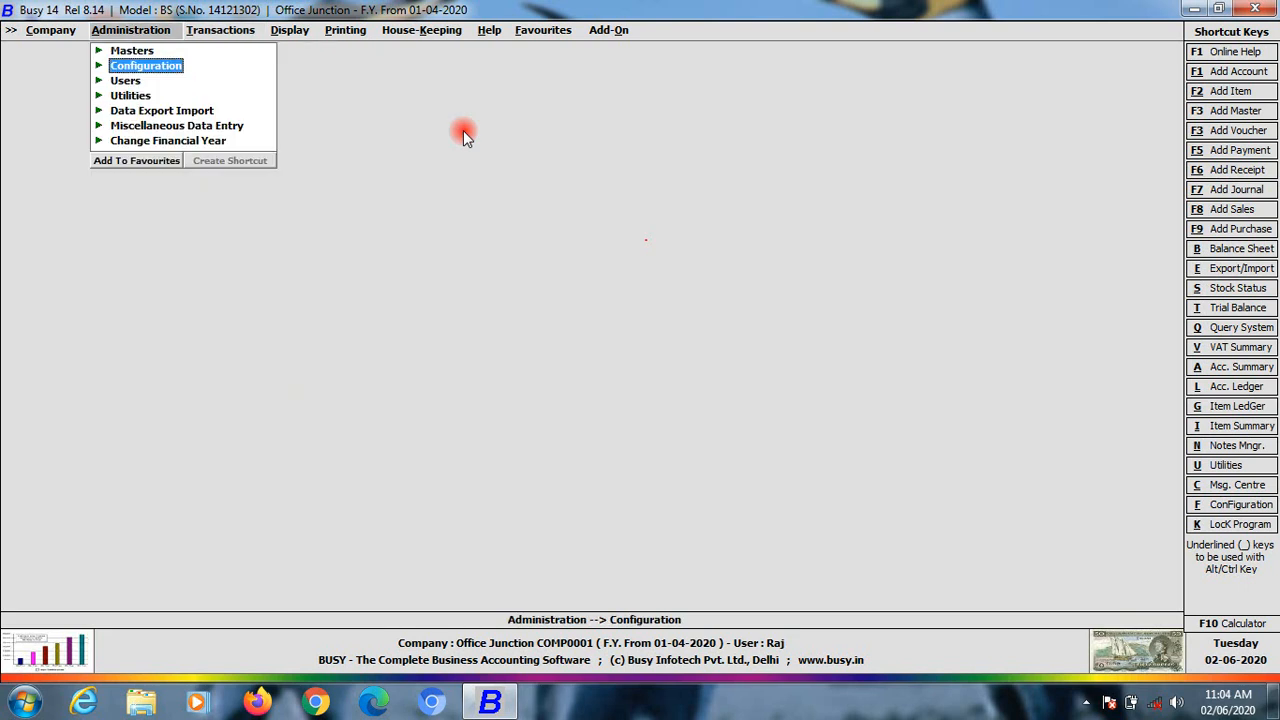
key(Right)
key(Down)
key(Right)
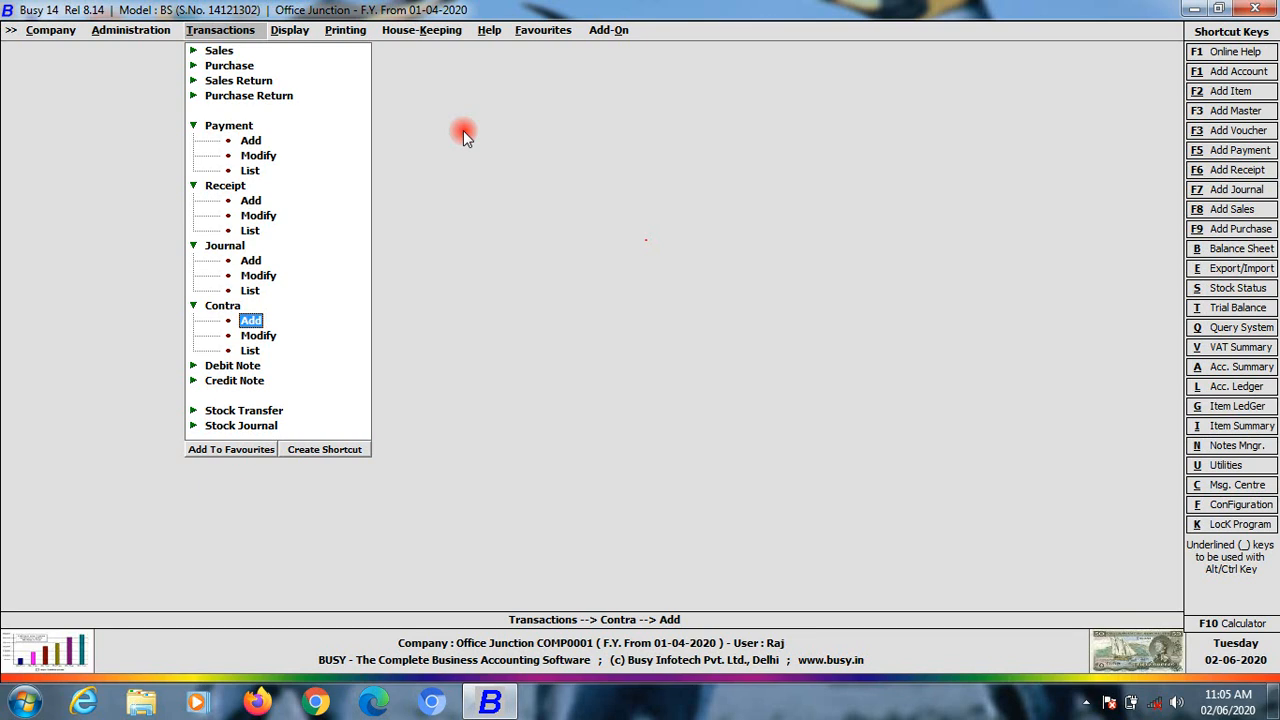
Enter a trial contra voucher debiting Bank Pnb 5,000 and crediting Cash
key(Return)
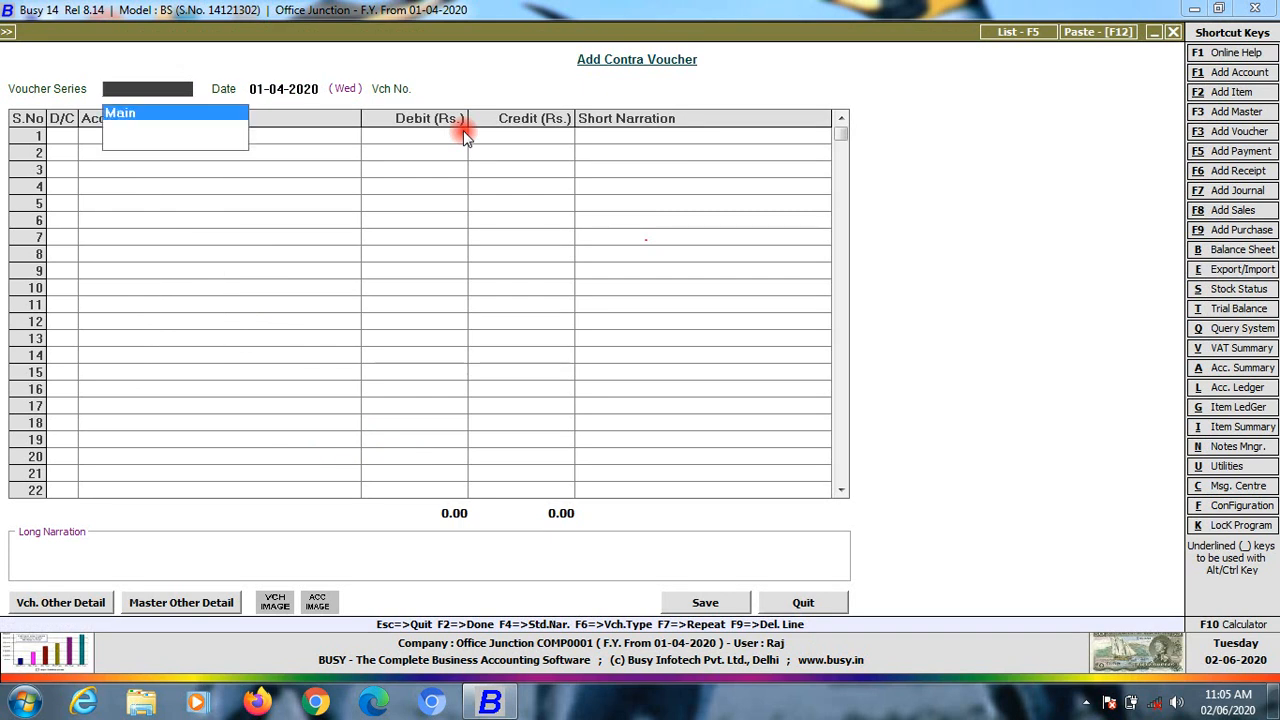
key(Return)
key(Return)
key(Return)
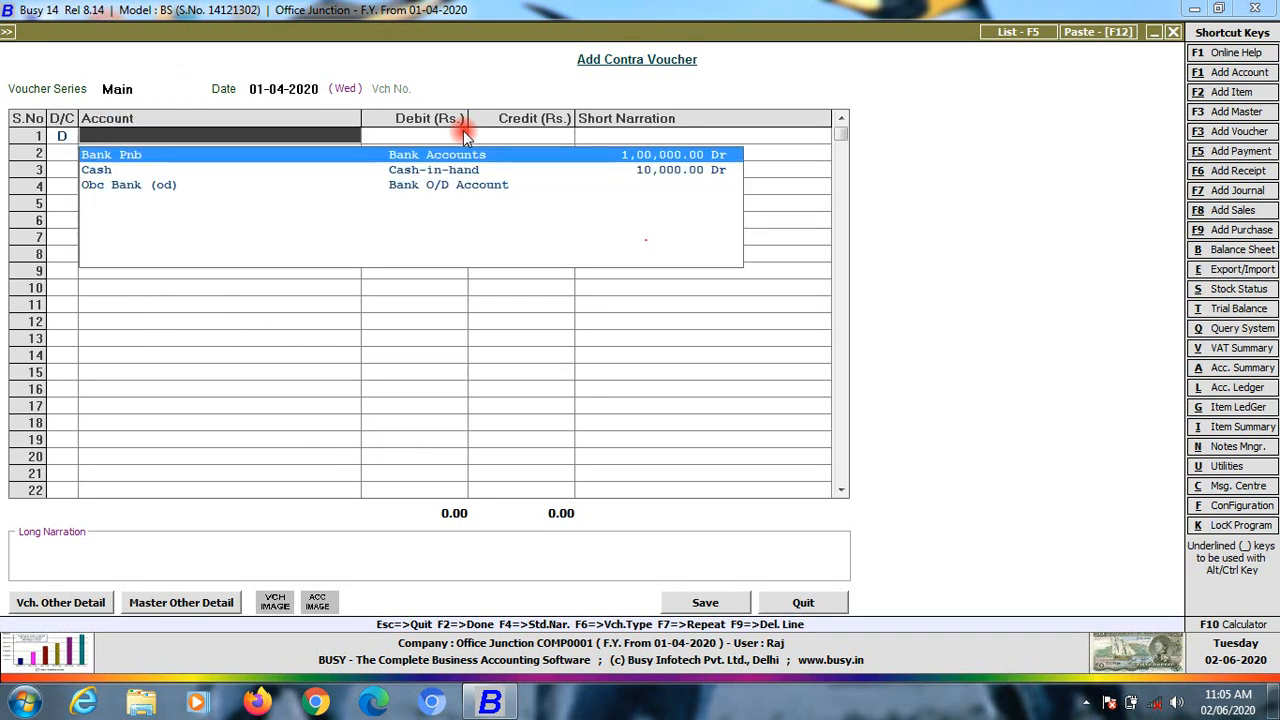
key(Return)
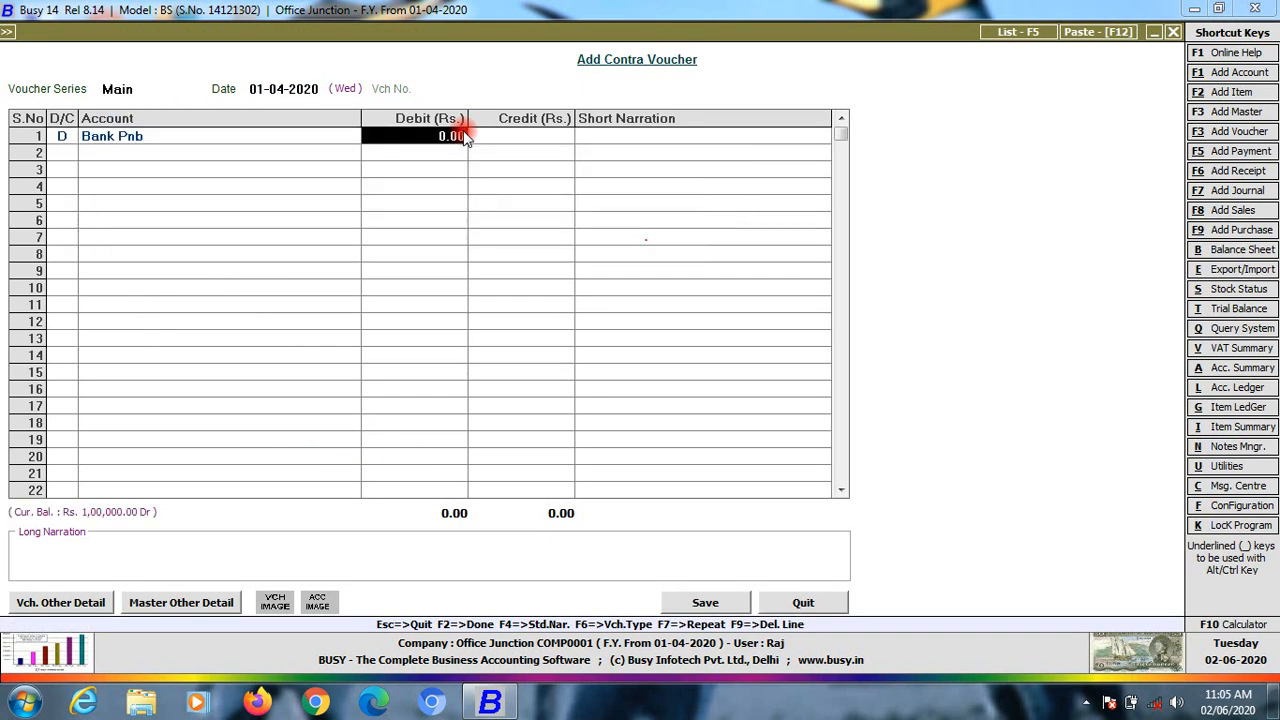
text(5000)
key(Return)
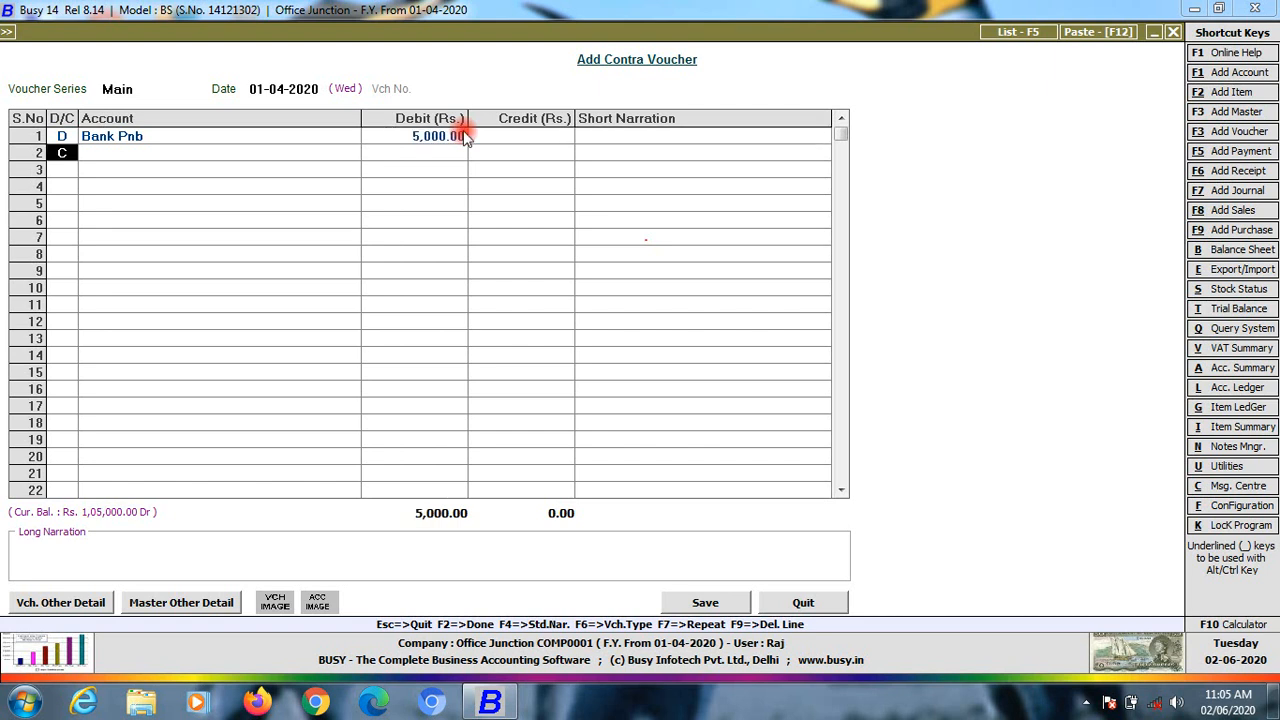
key(Return)
key(Down)
key(Return)
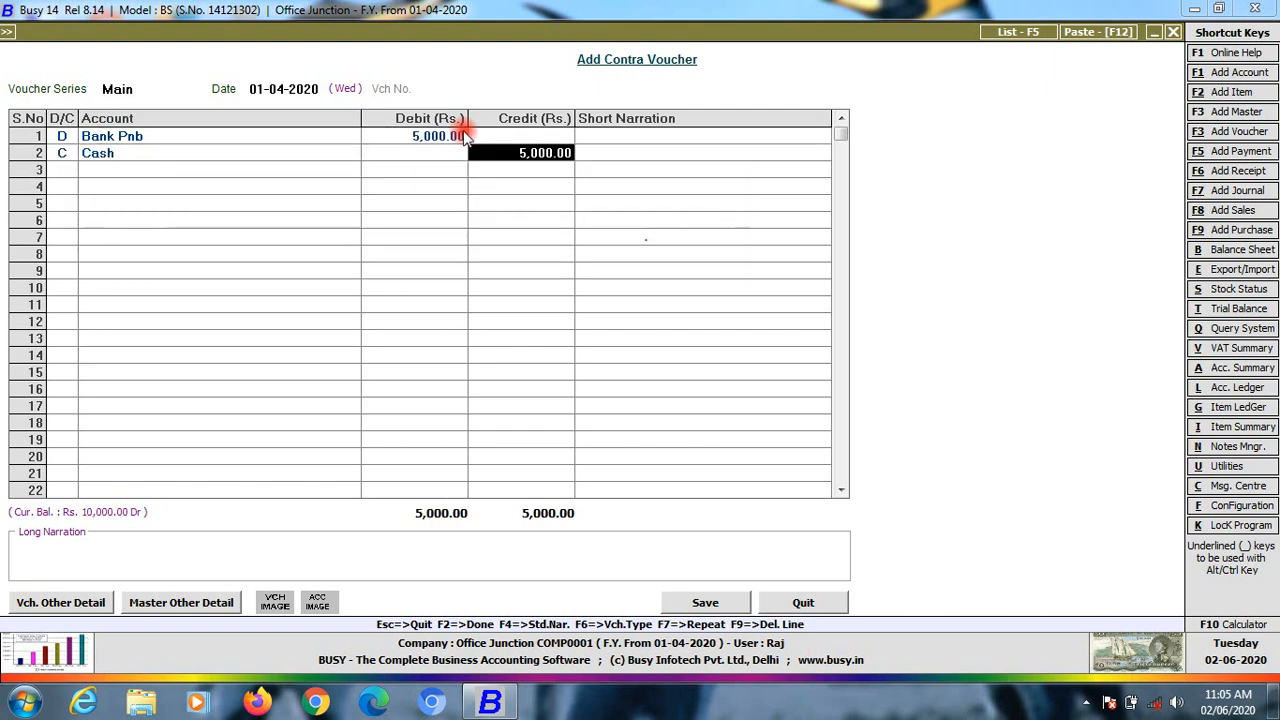
Revisit the row 1 debit amount, then discard the unsaved trial contra voucher
click(460, 136)
click(460, 136)
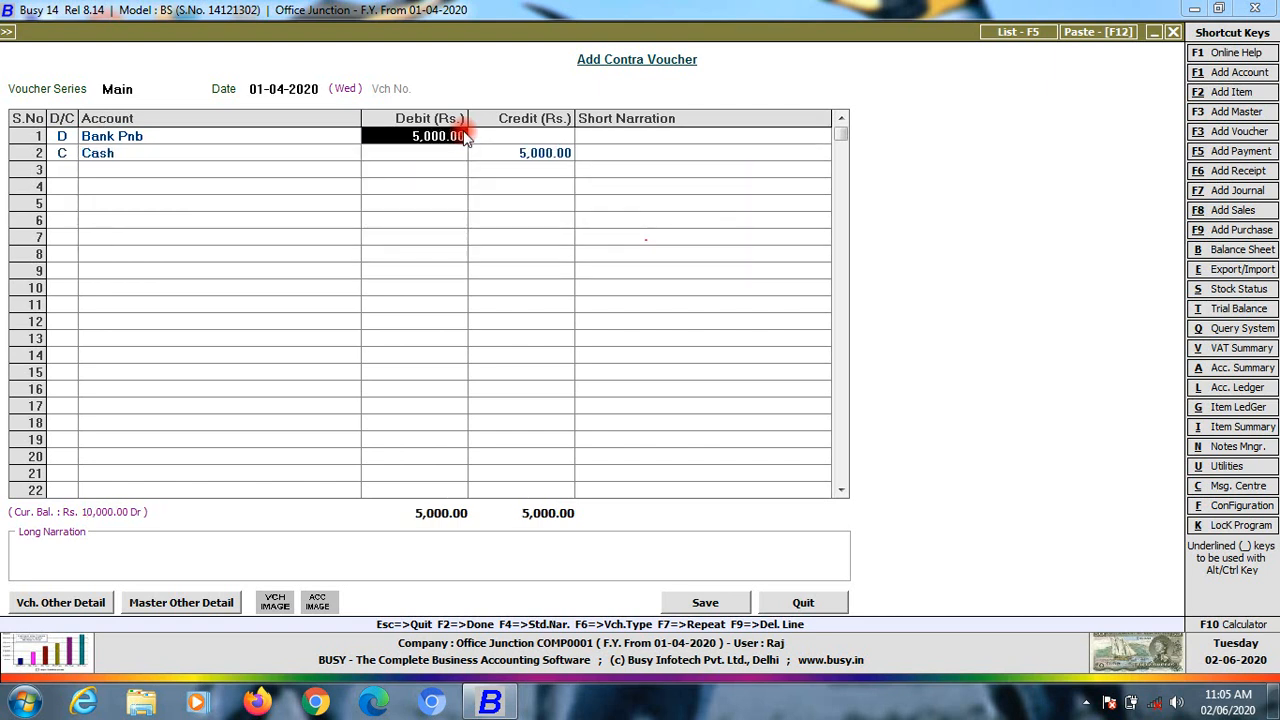
key(Up)
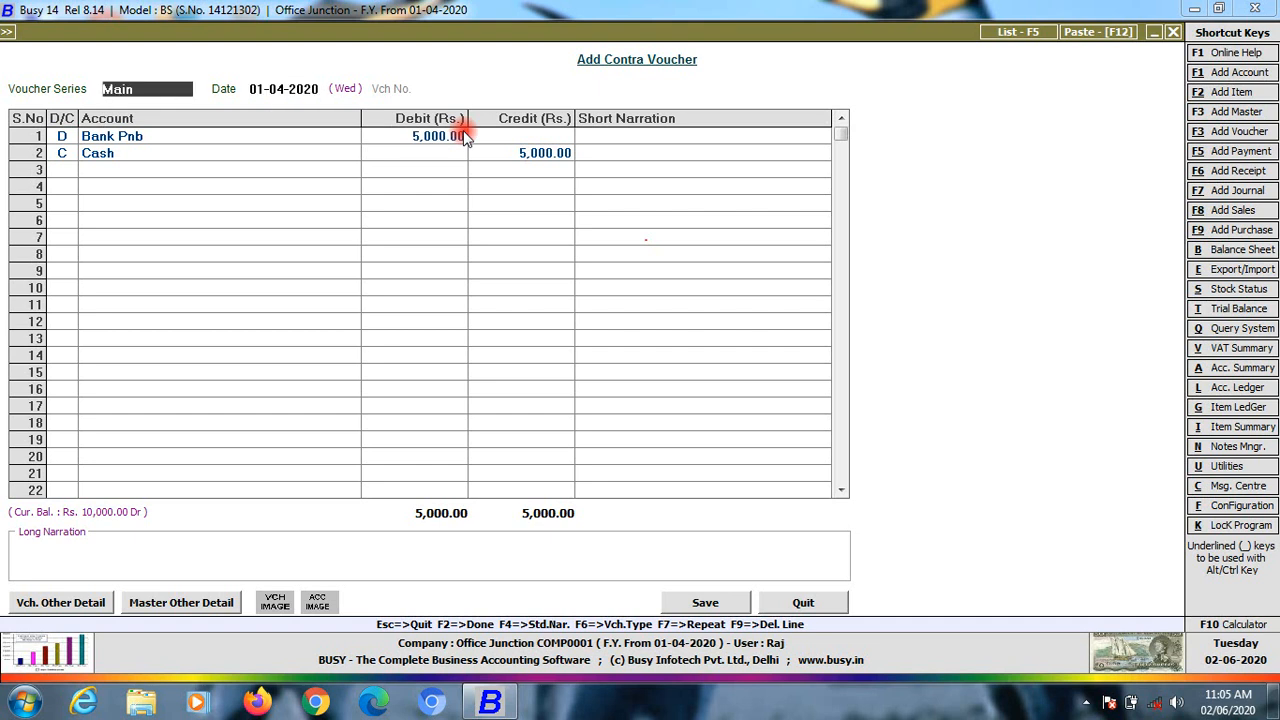
click(463, 136)
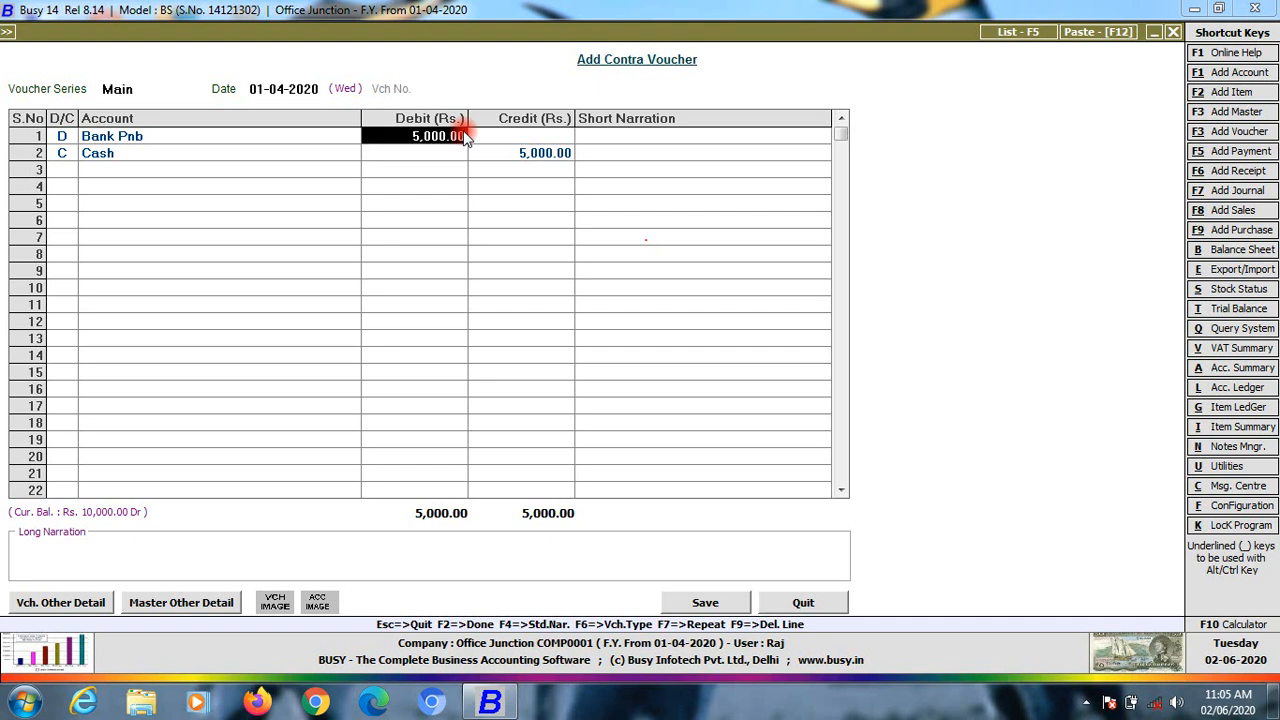
key(Return)
key(Up)
click(463, 136)
key(Escape)
key(Return)
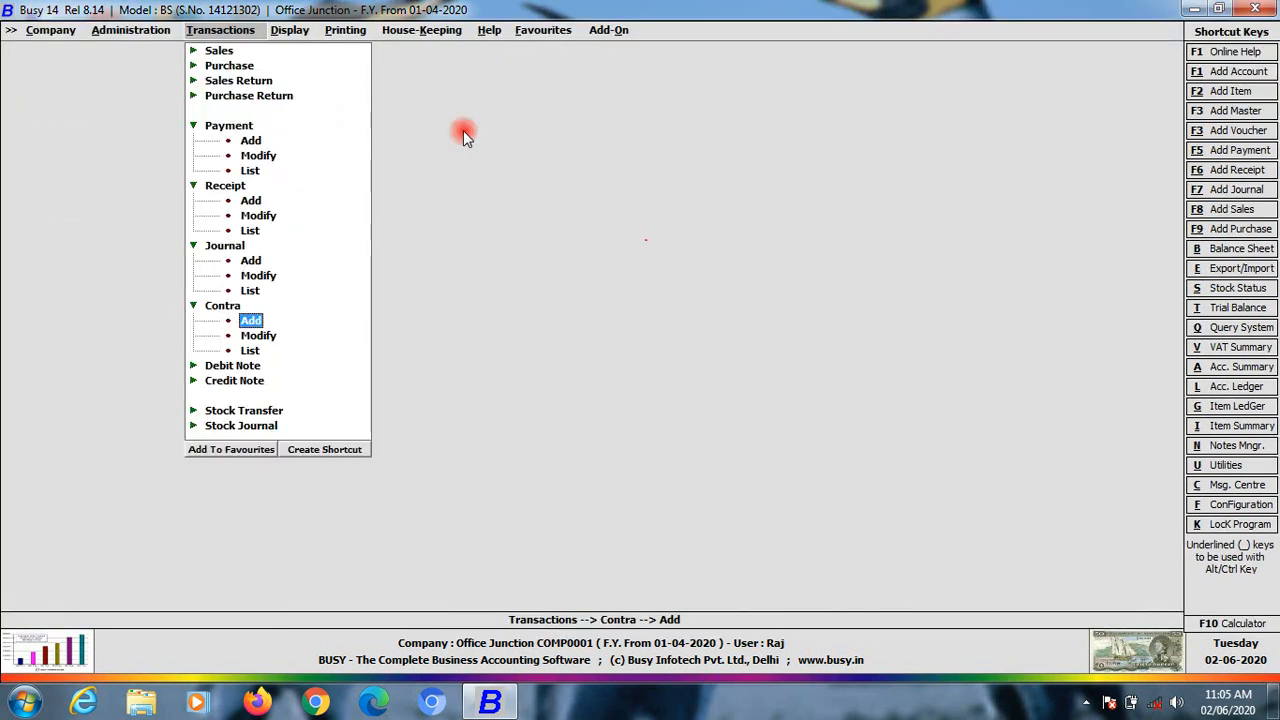
In Vouchers Configuration, set the Contra Main series to Manual numbering, No Action on duplicates
key(Left)
key(Return)
key(Down)
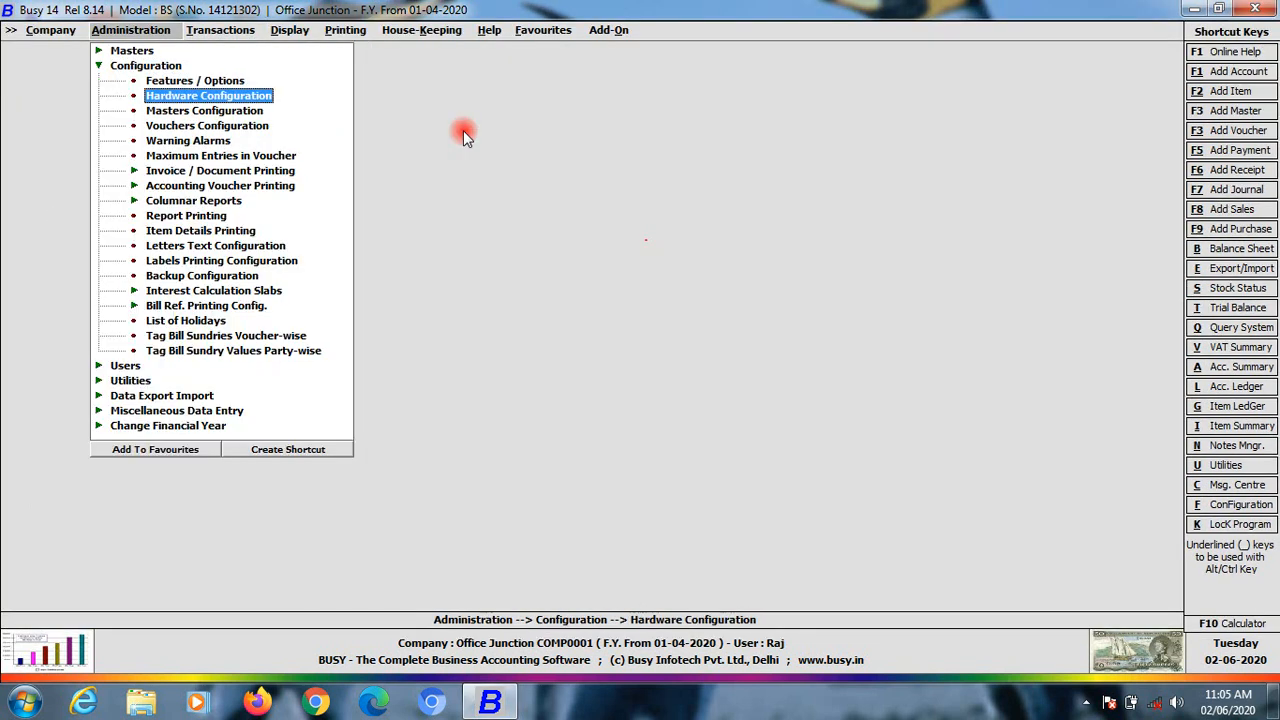
key(Down)
key(Down)
key(Return)
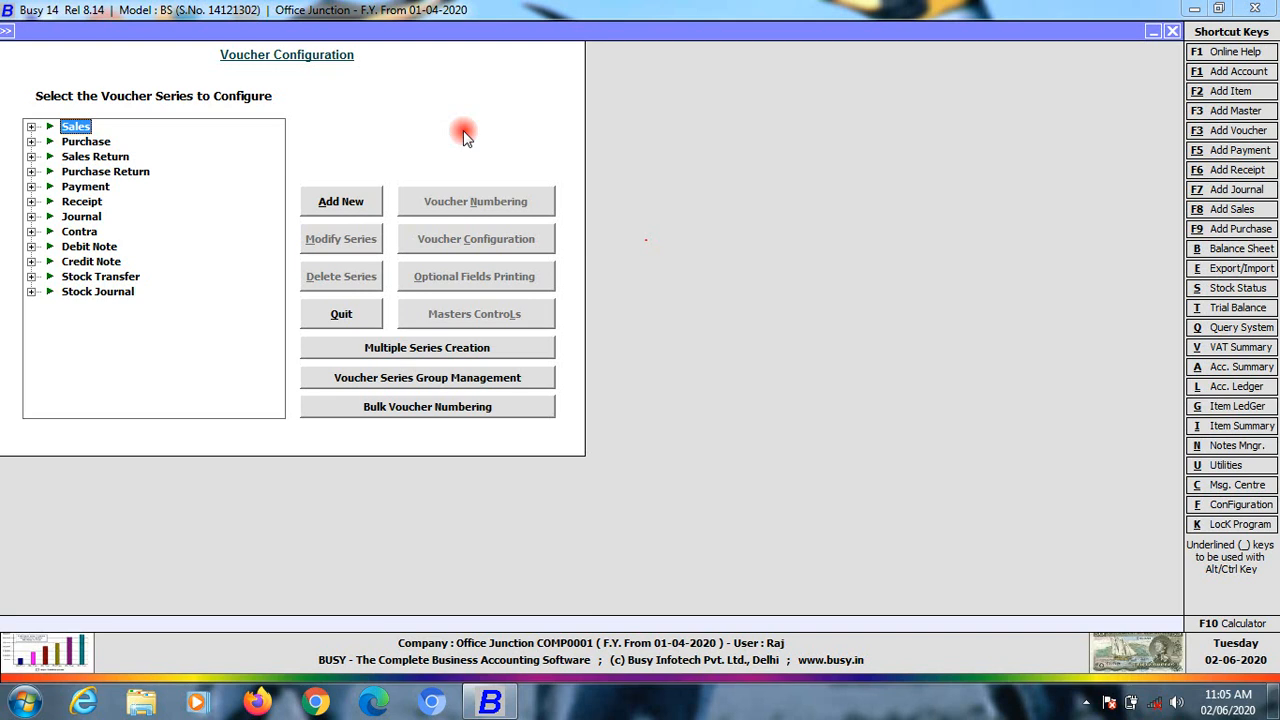
click(31, 231)
click(82, 250)
click(443, 201)
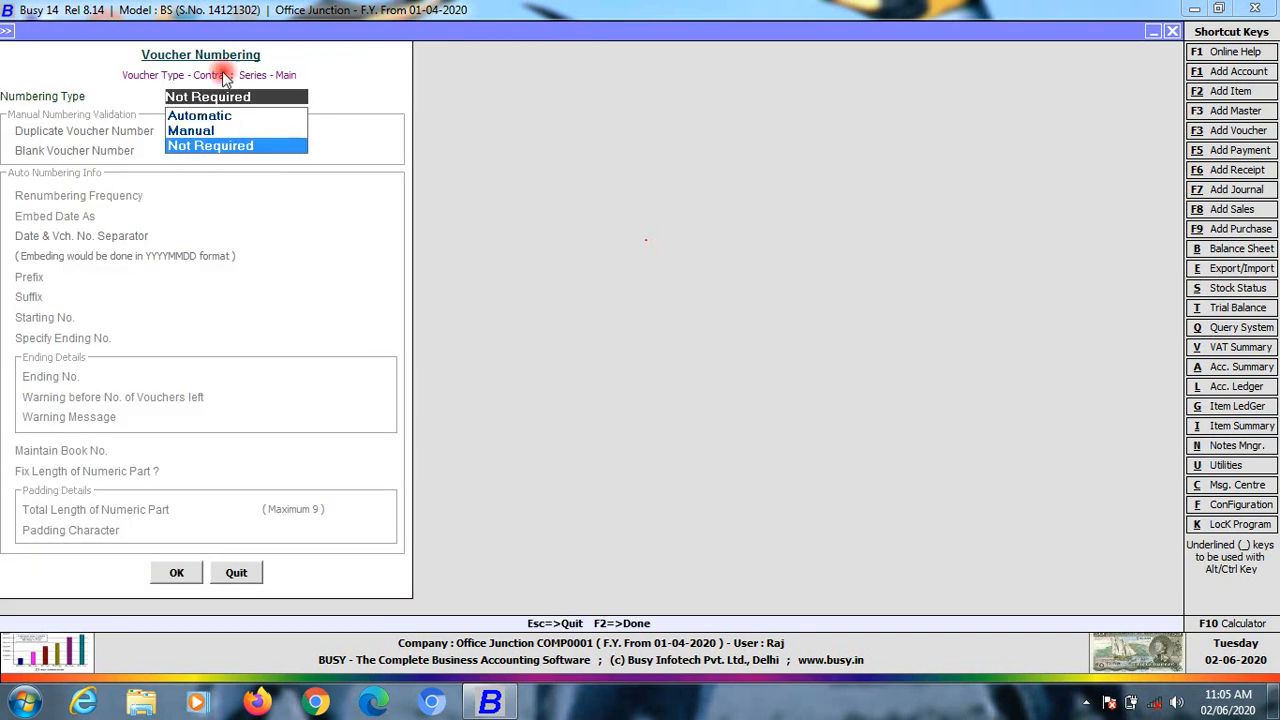
click(192, 130)
click(270, 179)
click(177, 575)
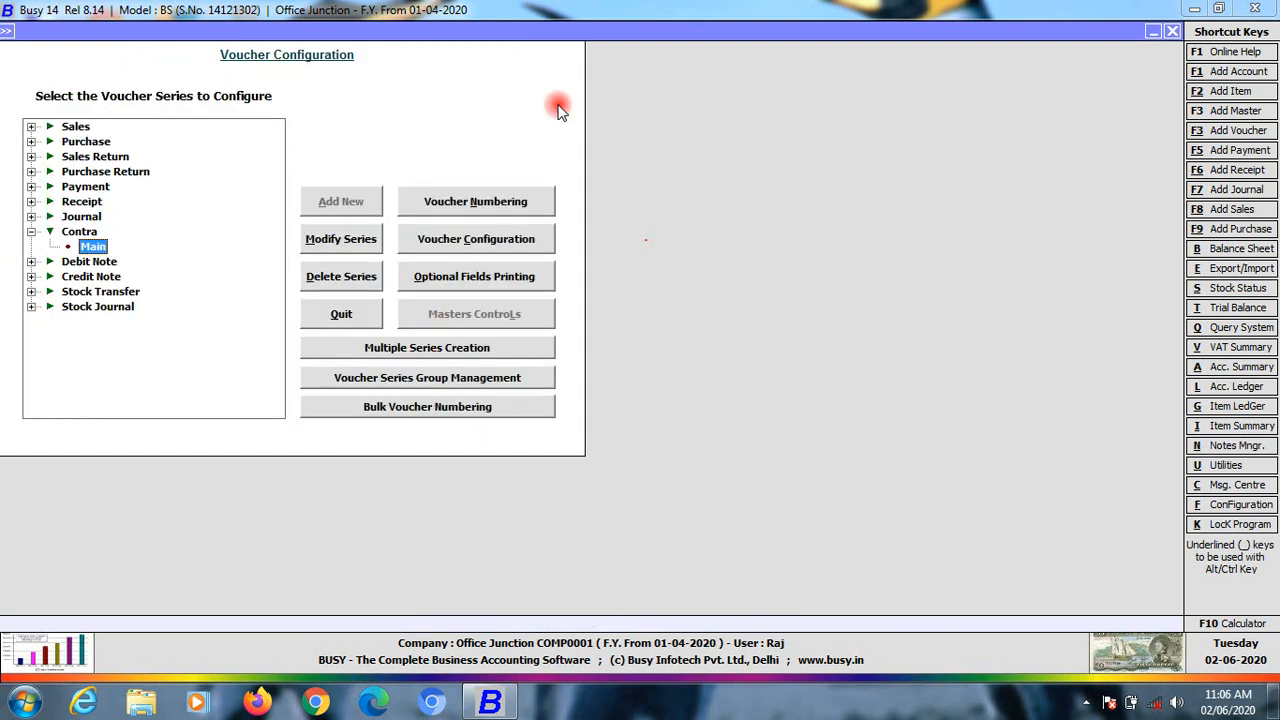
key(Escape)
Start a Main-series contra voucher dated 15-07-2020
key(Right)
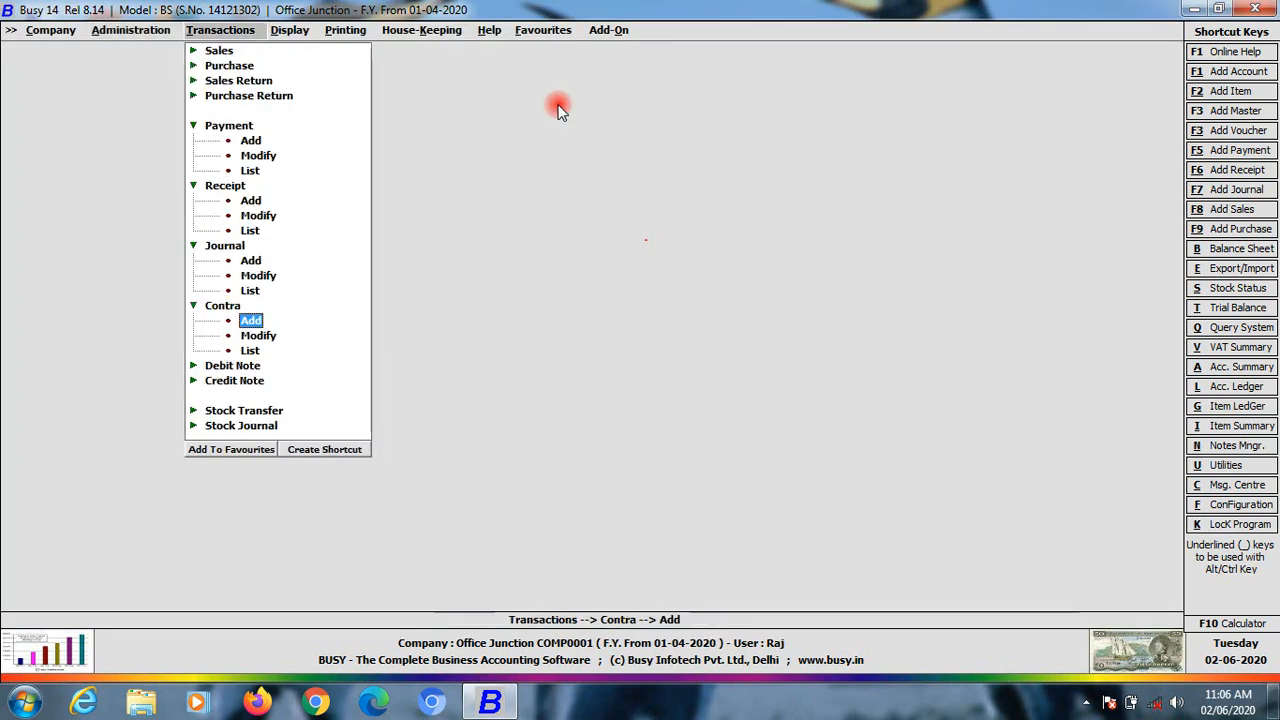
key(Return)
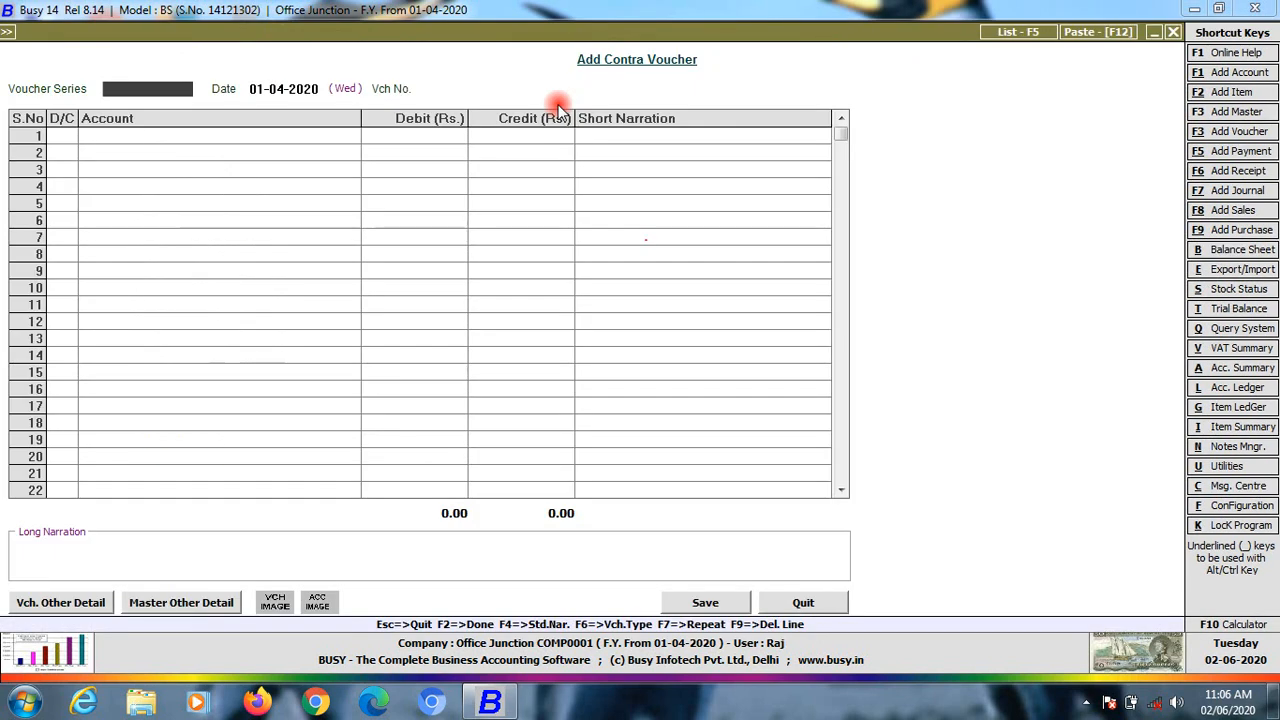
key(Return)
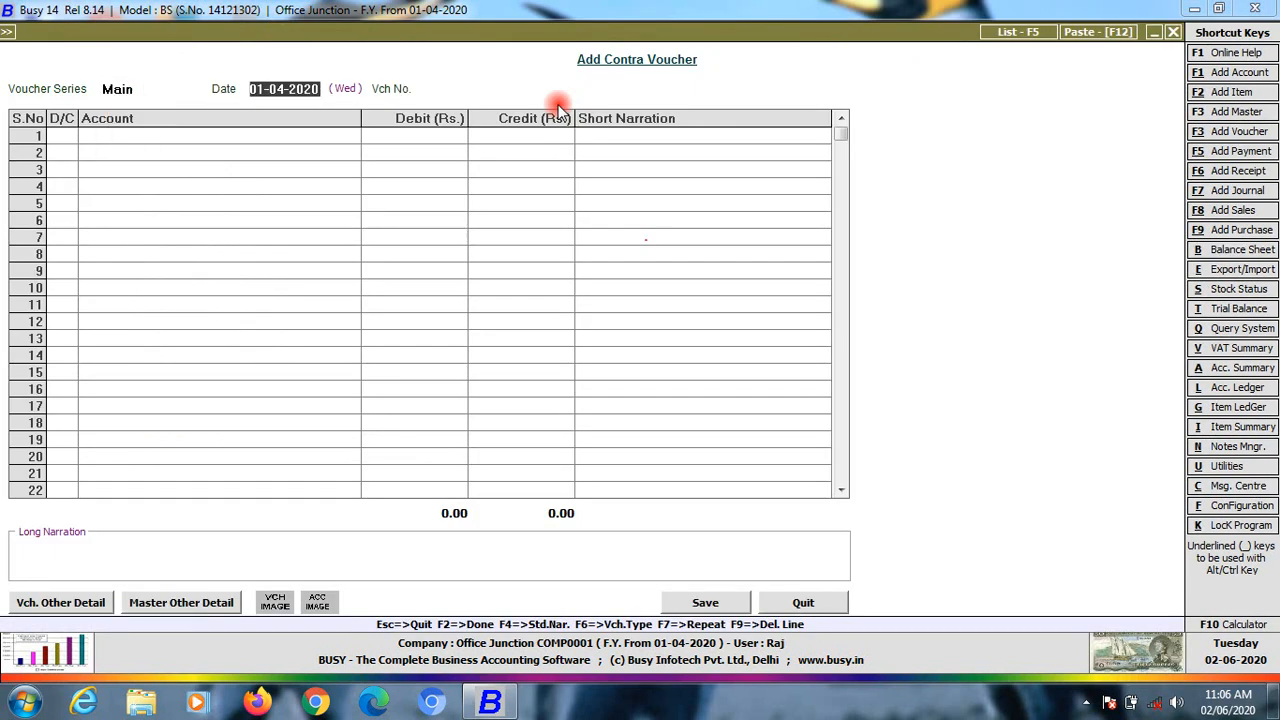
text(1)
key(Return)
key(Up)
text(15-04)
key(BackSpace)
key(BackSpace)
key(BackSpace)
text(-7)
key(Return)
key(Return)
key(Return)
Enter voucher number Deposit, debit Bank Pnb 10,000, credit Cash, and save
key(Up)
text(d)
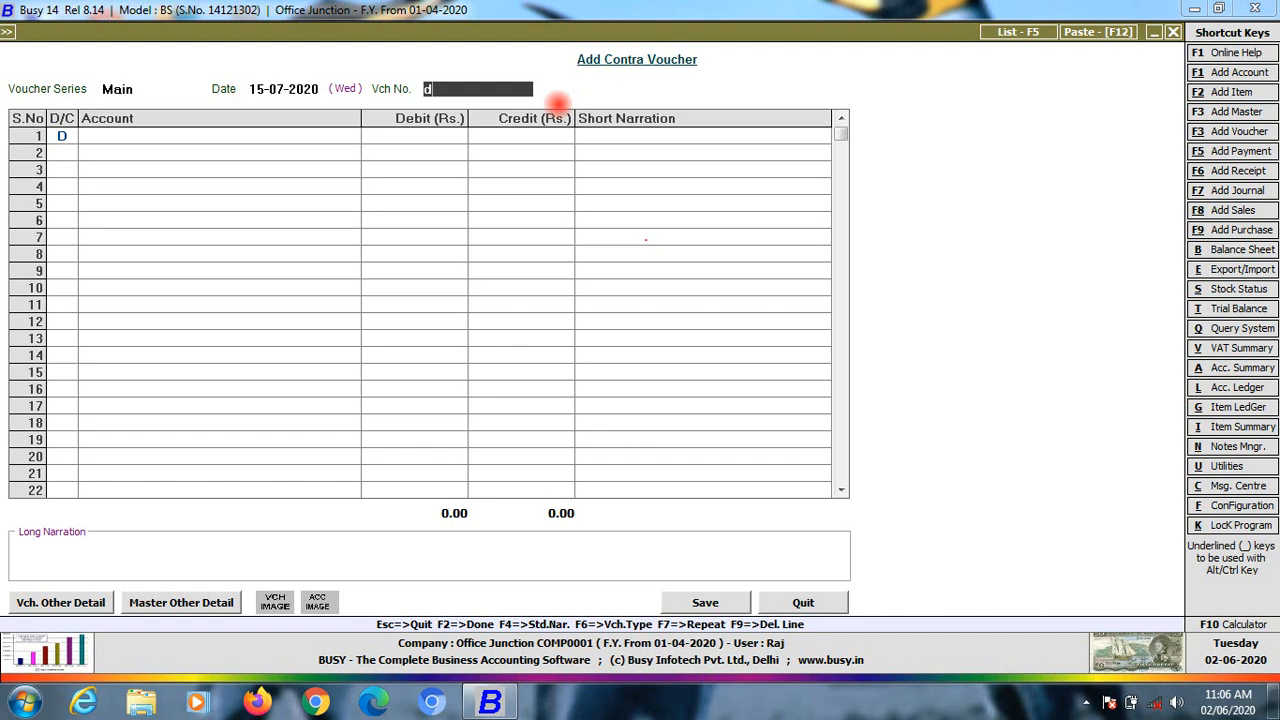
text(eposit)
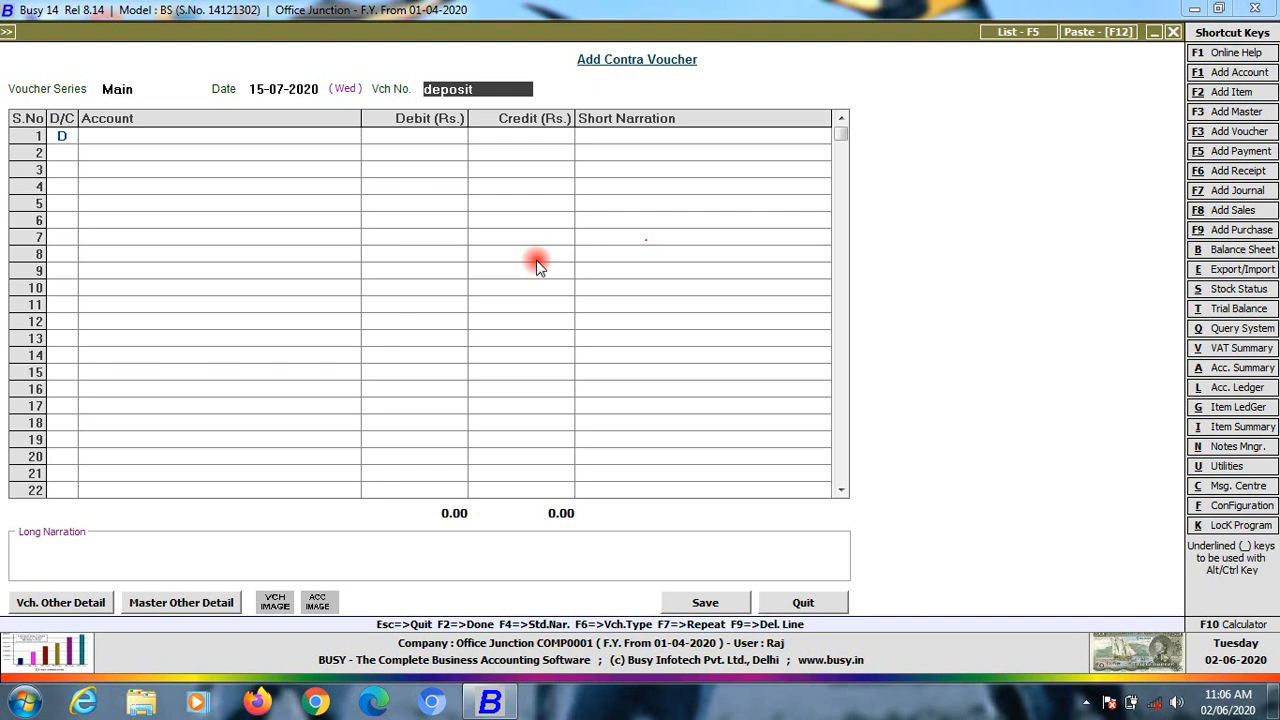
key(Return)
key(Return)
key(Return)
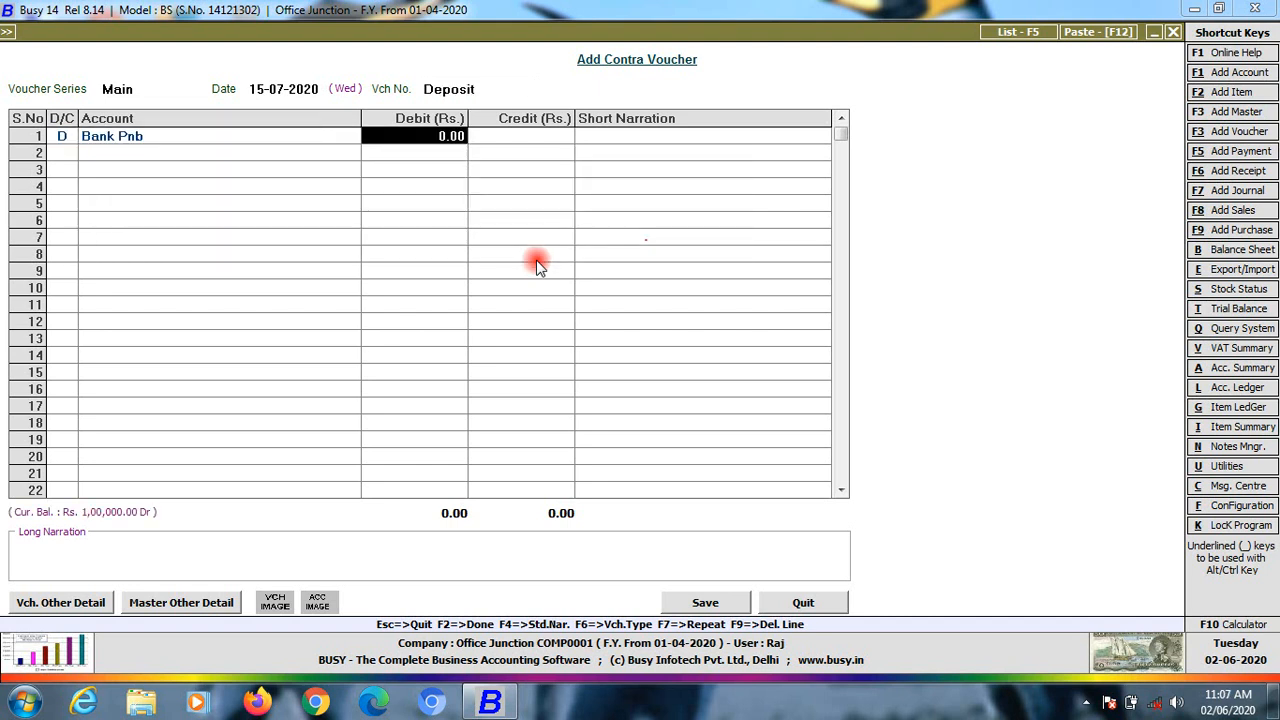
text(4)
key(BackSpace)
text(10000)
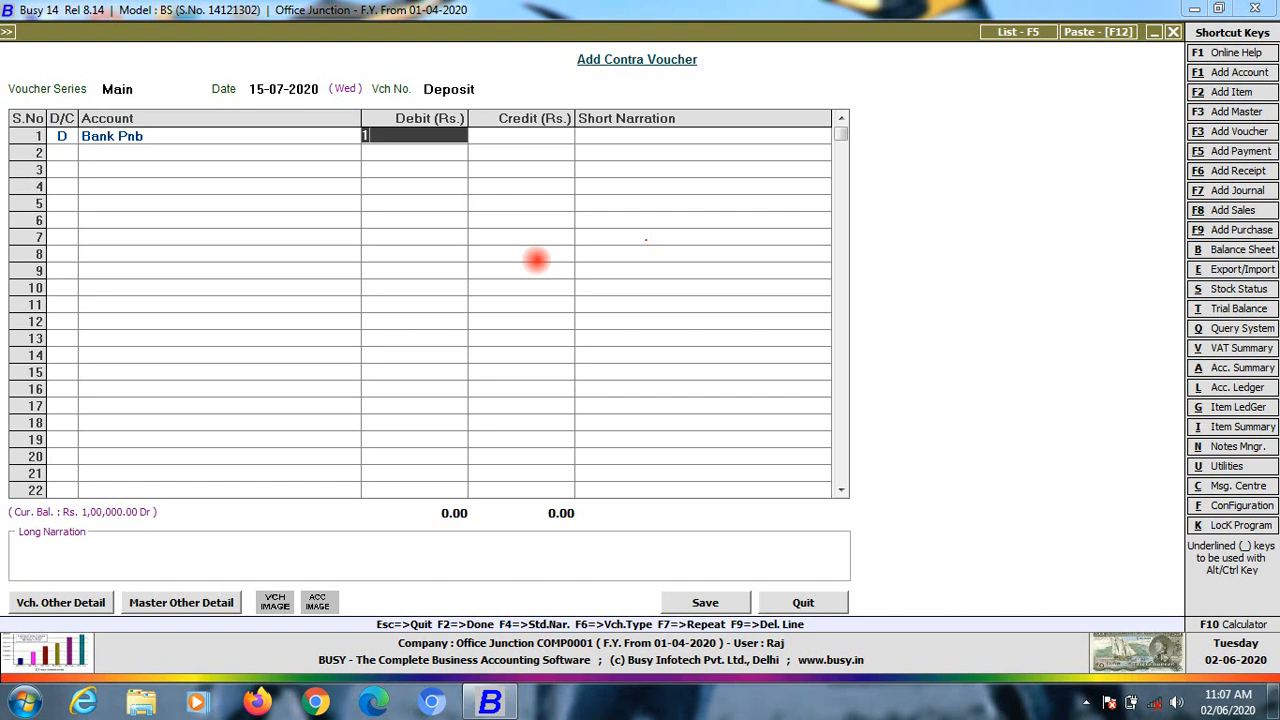
key(Return)
key(Return)
key(Return)
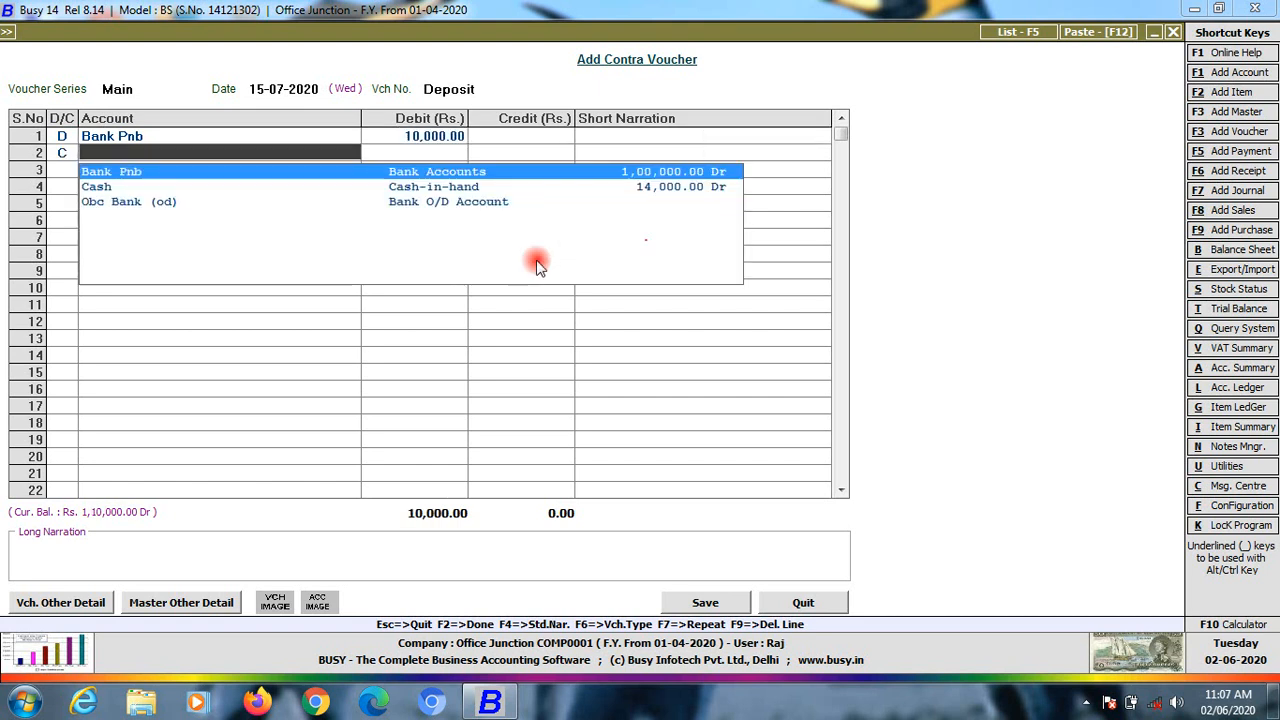
key(Down)
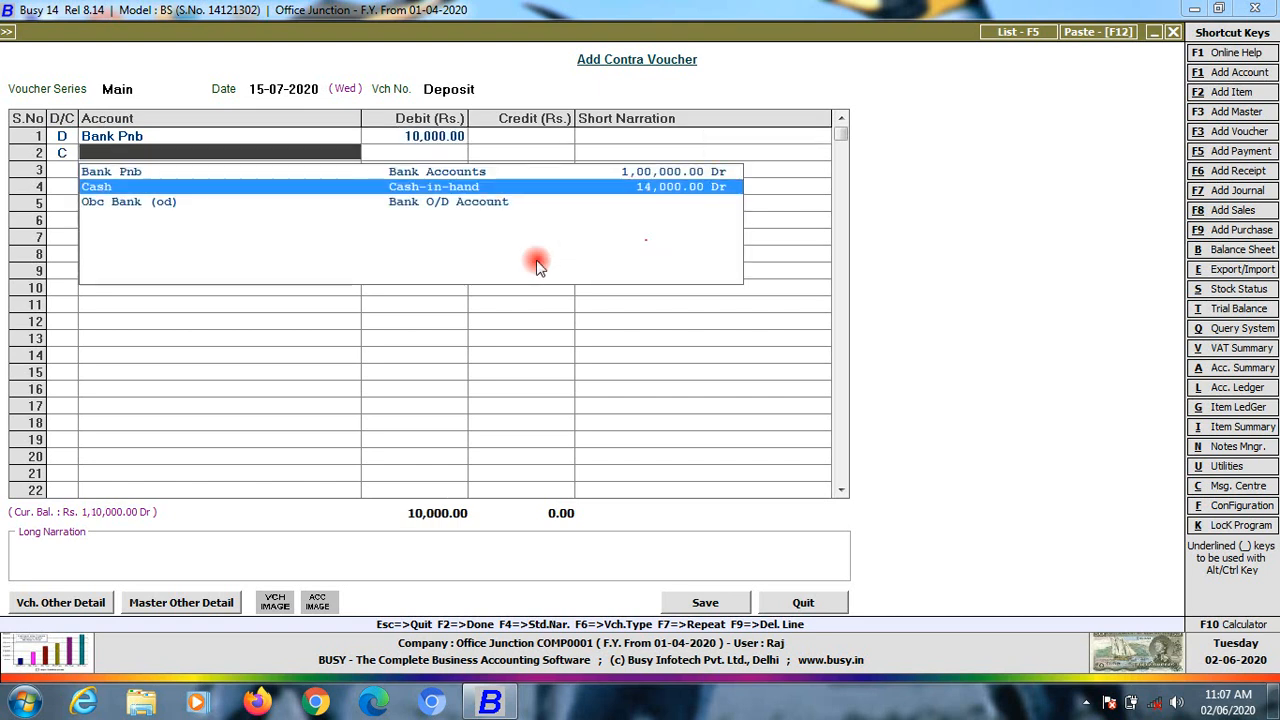
key(Return)
key(Return)
key(Return)
key(Return)
key(Return)
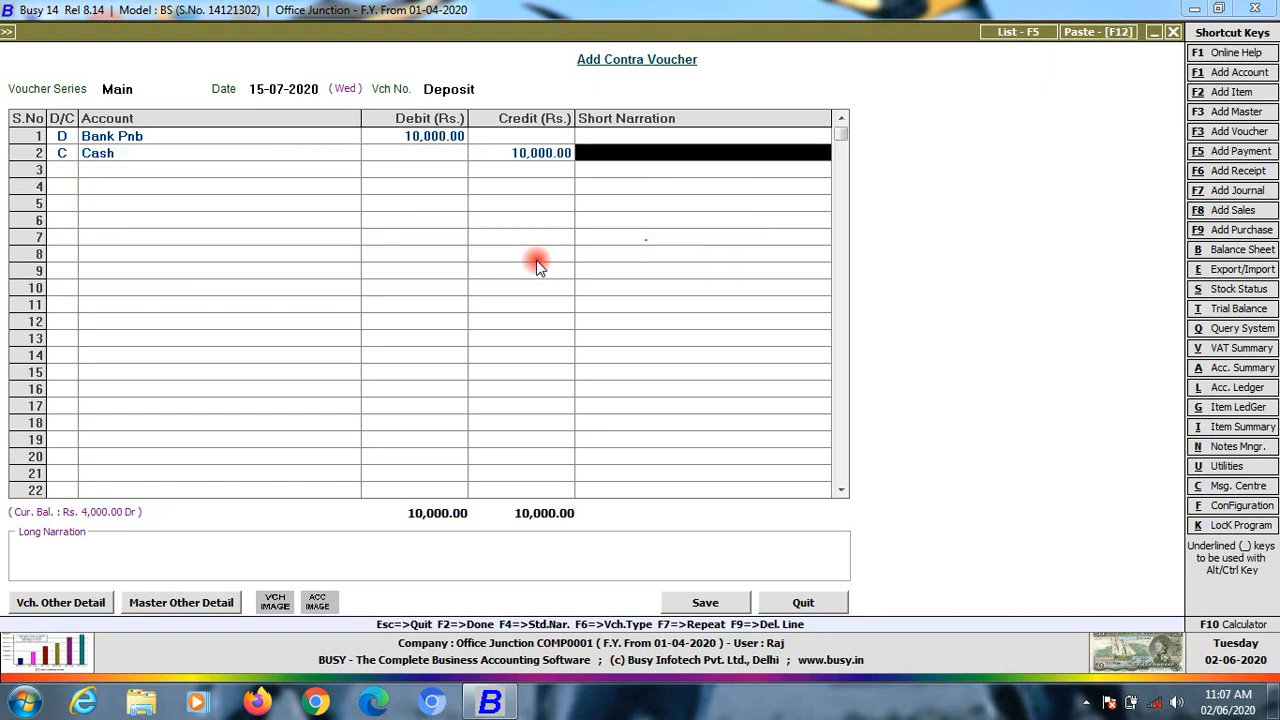
key(Return)
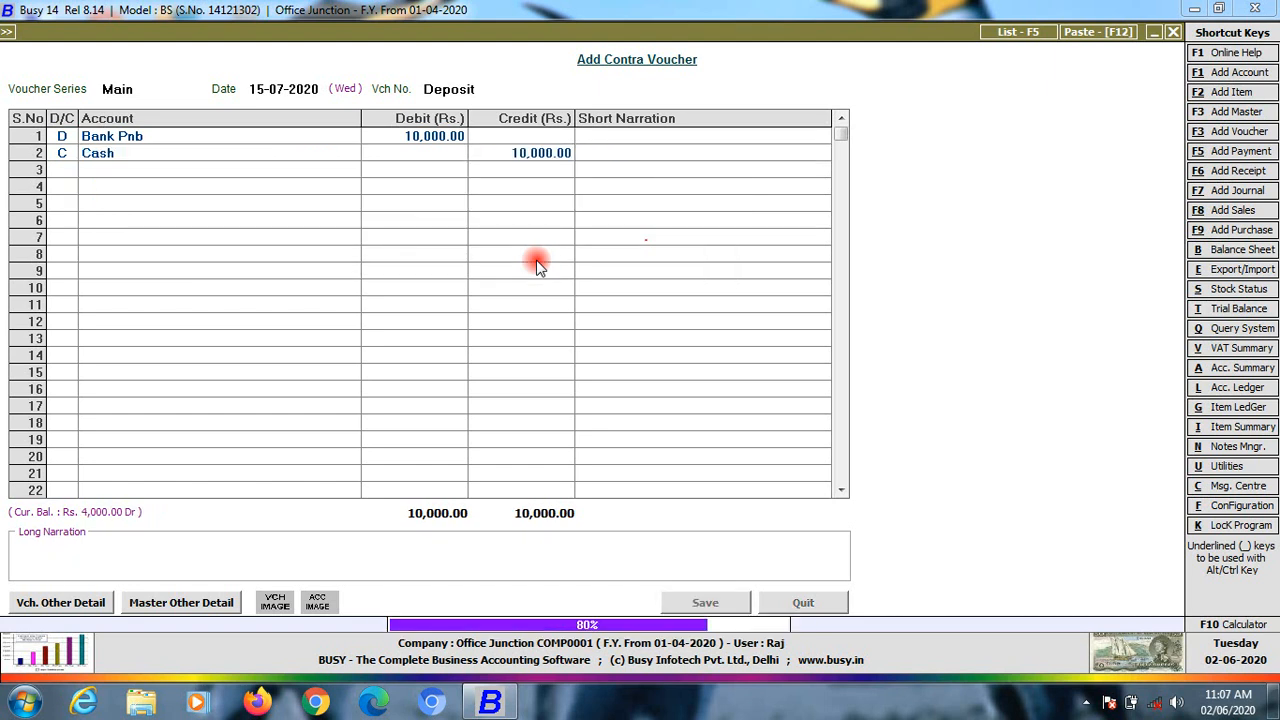
key(Escape)
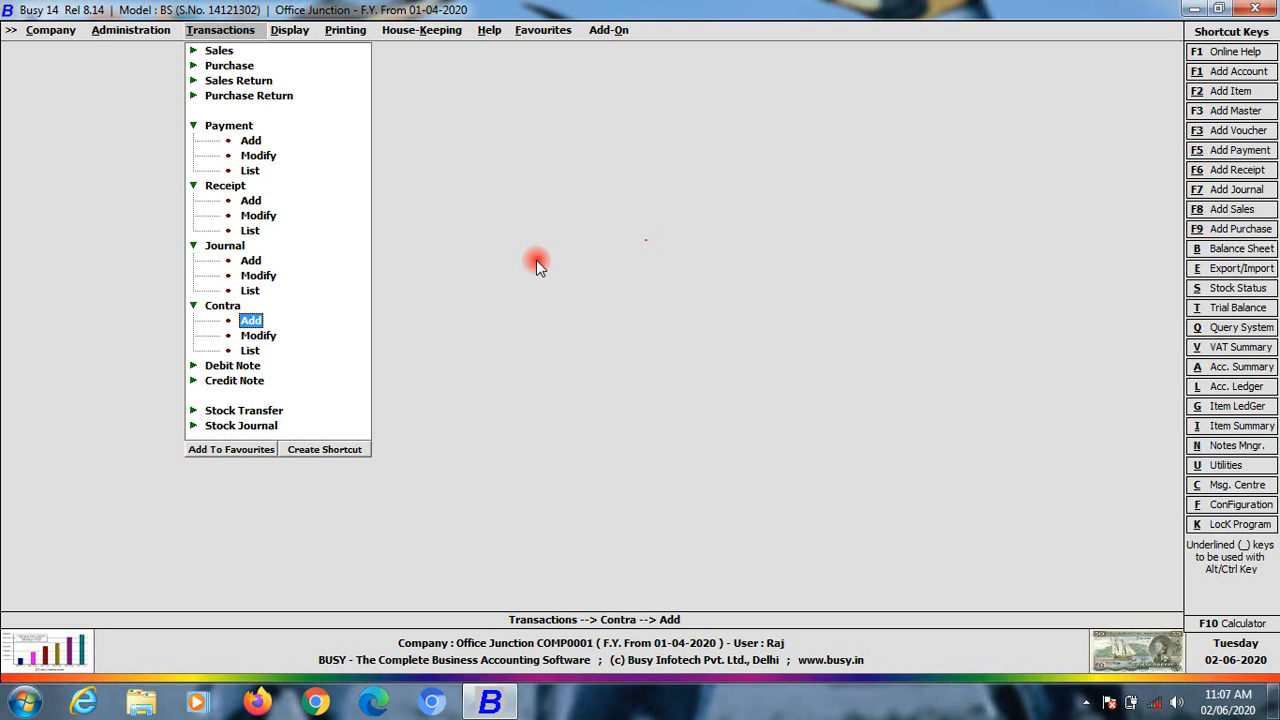
key(Right)
Select Cash as the account for the account-wise ledger report
key(Down)
key(Down)
key(Down)
key(Down)
key(Down)
key(Down)
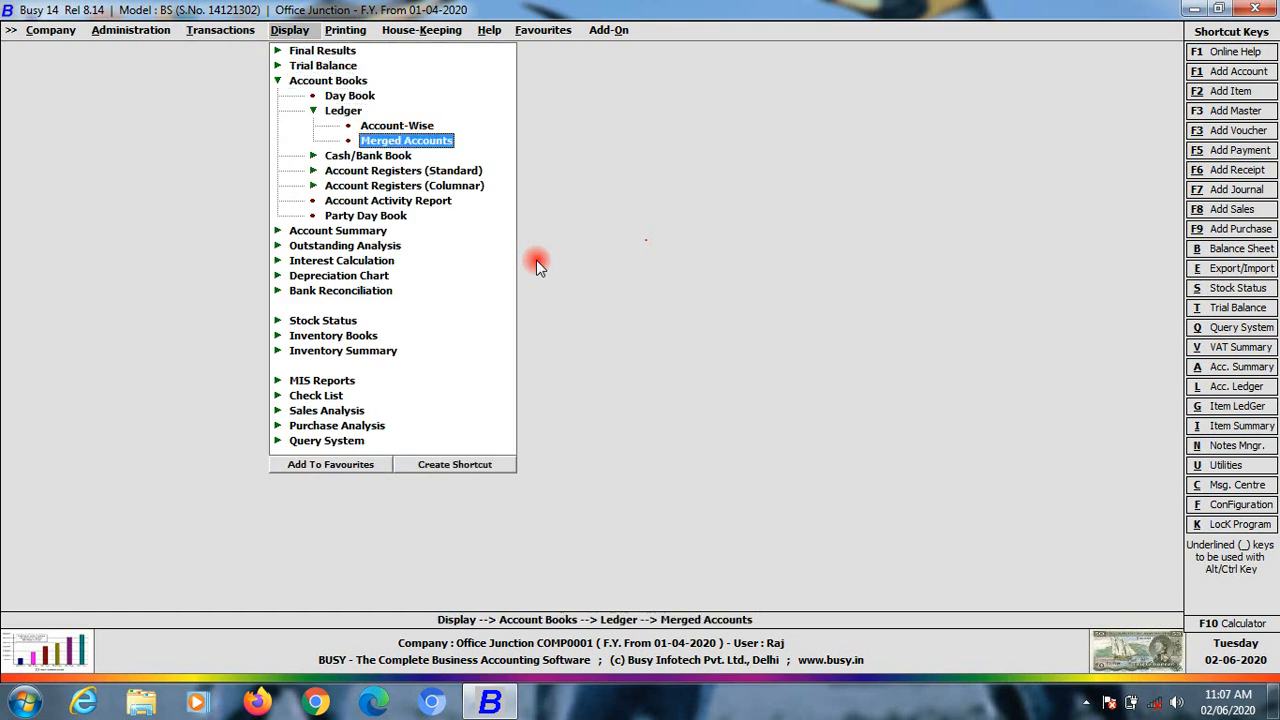
key(Up)
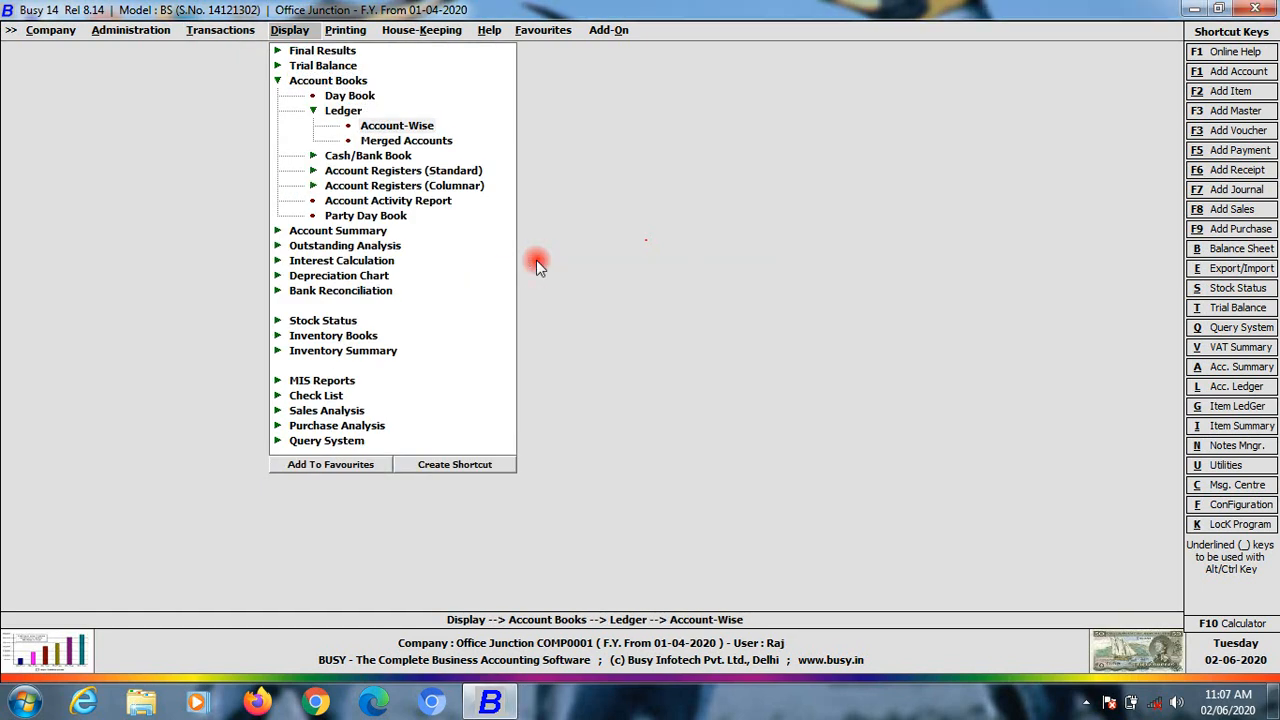
key(Return)
key(Return)
key(Return)
key(Return)
key(Return)
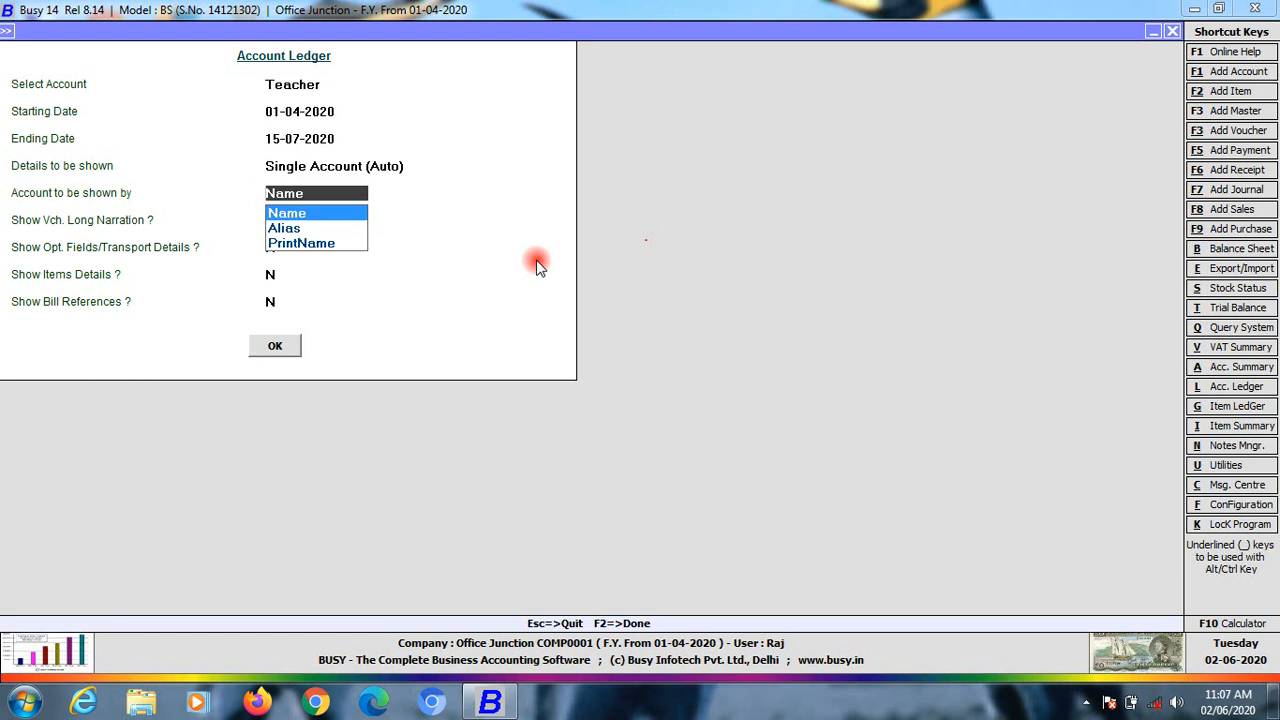
key(Escape)
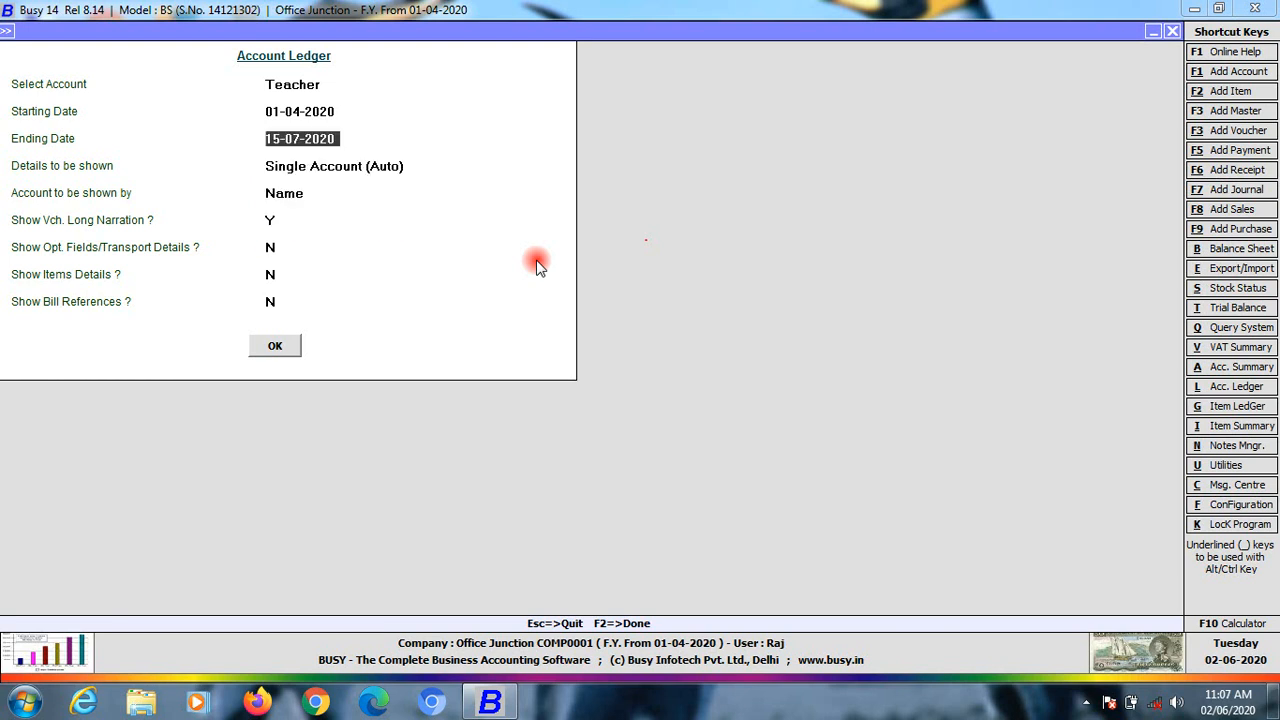
key(Escape)
key(Escape)
text(Cash)
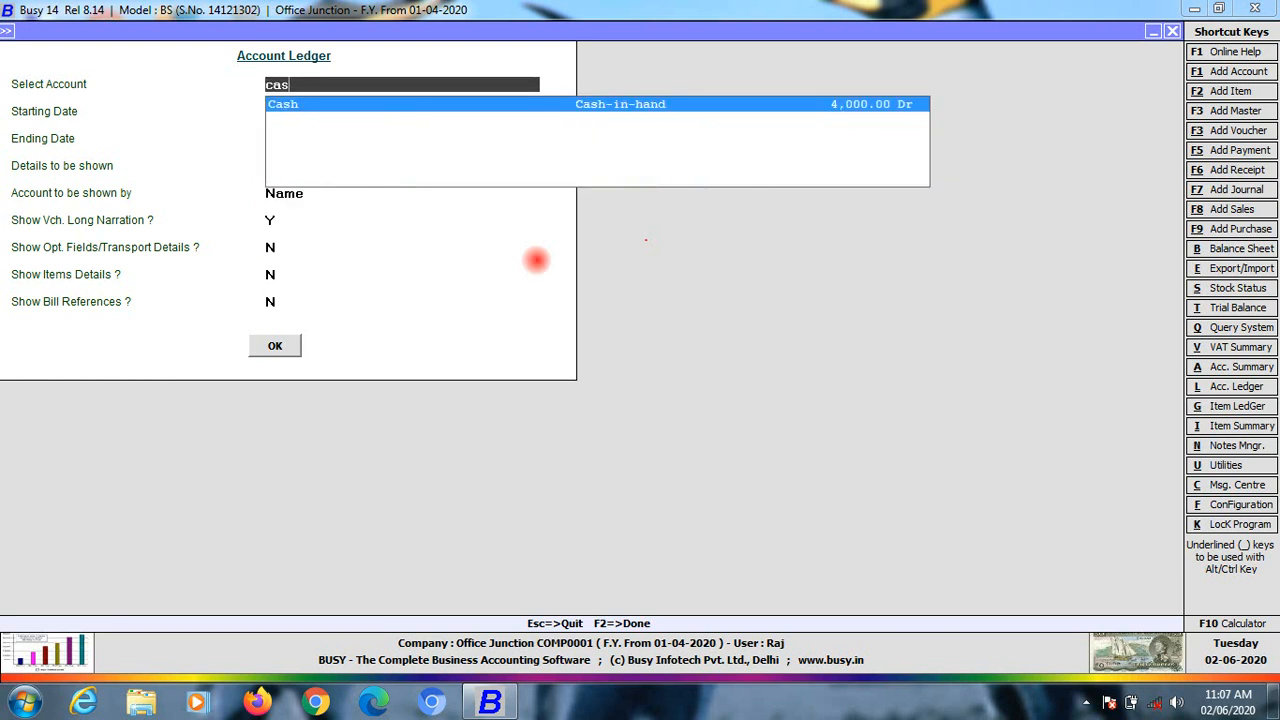
key(Return)
key(Return)
key(Return)
Review the Cash ledger's Deposit entry and 4,000.00 Dr closing balance, then return to Transactions
key(F2)
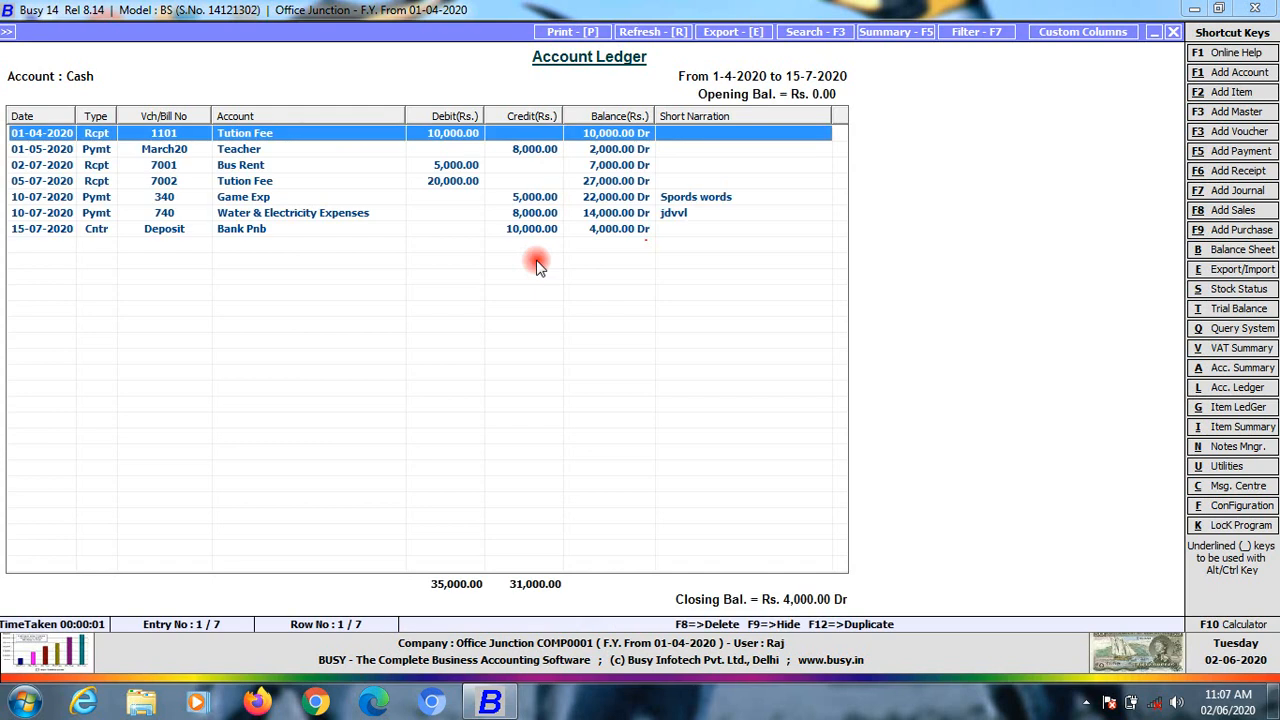
key(Down)
key(Down)
key(Down)
key(Down)
key(Down)
key(Down)
key(Up)
key(Up)
key(Down)
key(Down)
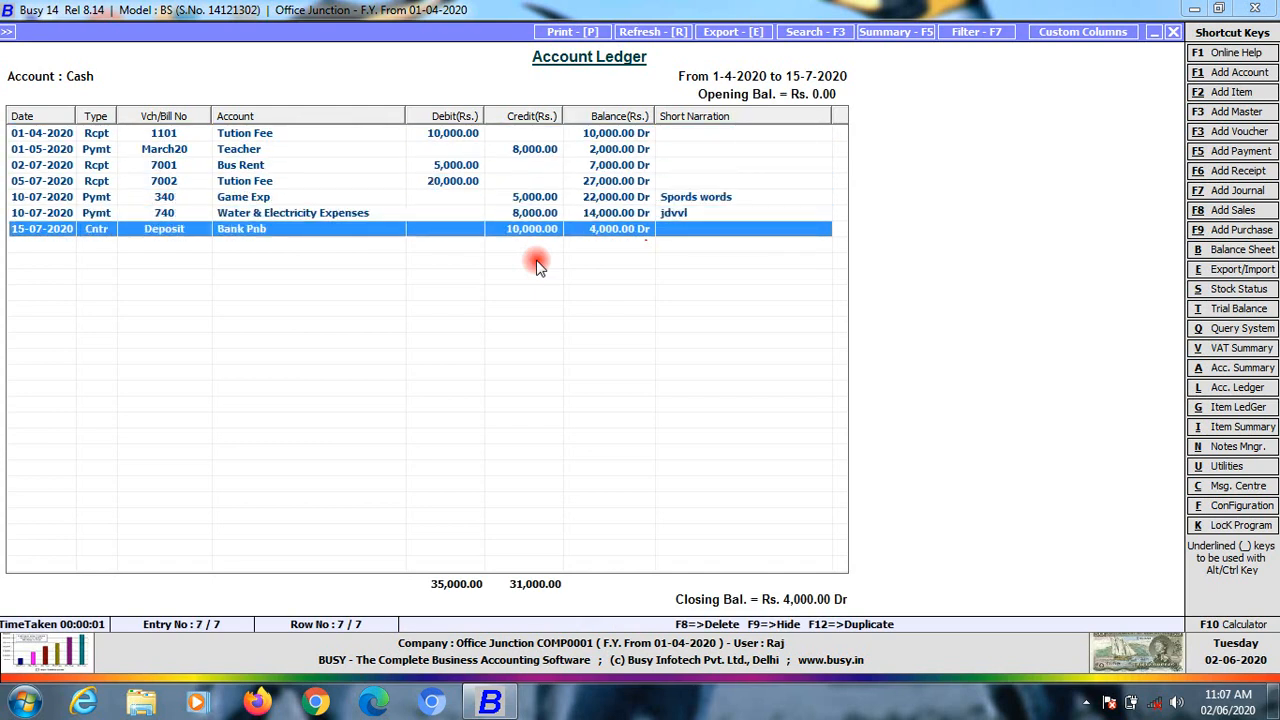
key(Escape)
key(Escape)
key(Escape)
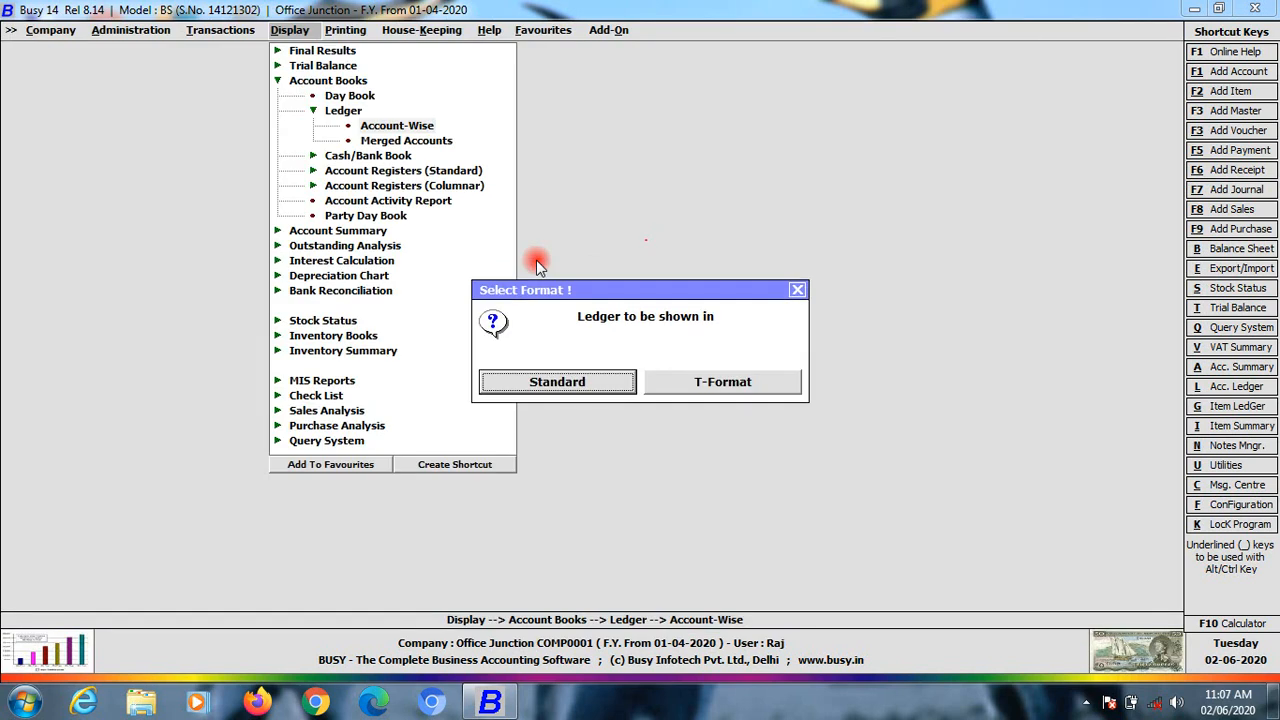
key(Escape)
key(Left)
key(Up)
key(Up)
key(Up)
key(Up)
Start a contra voucher dated 17-07-2020 with voucher number Chq No-840
key(Down)
key(Down)
key(Down)
key(Down)
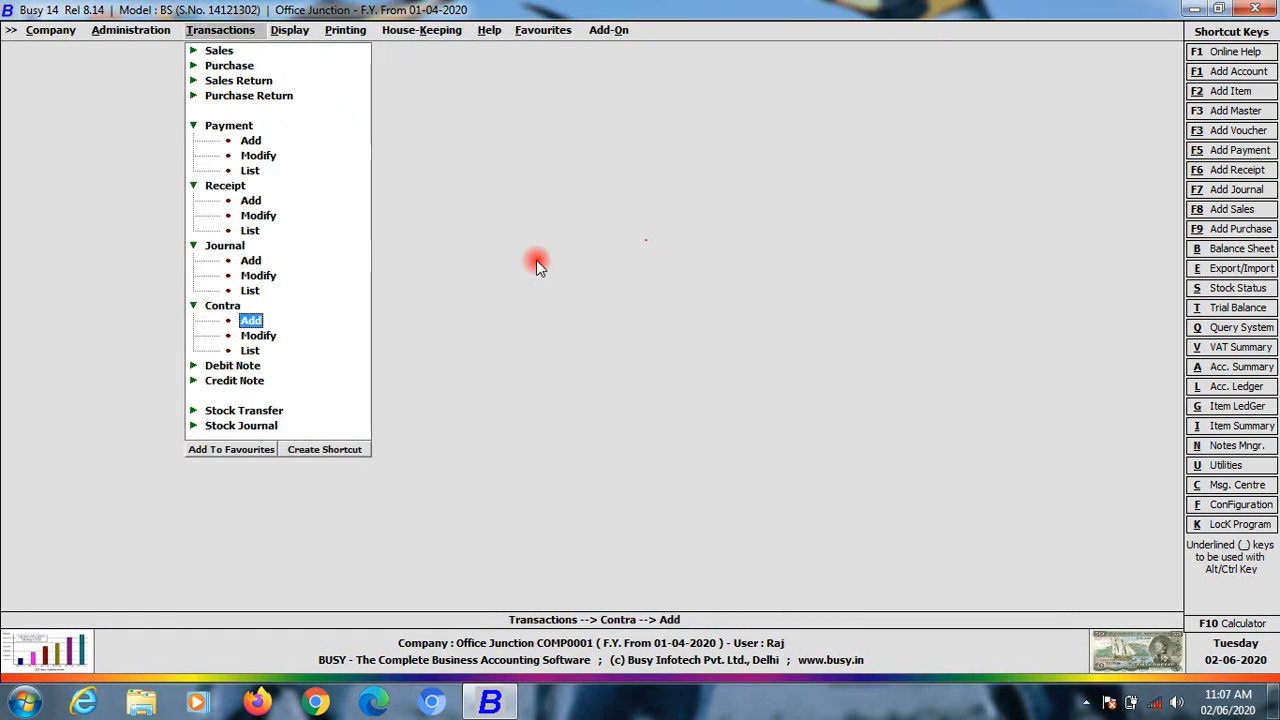
key(Return)
key(Return)
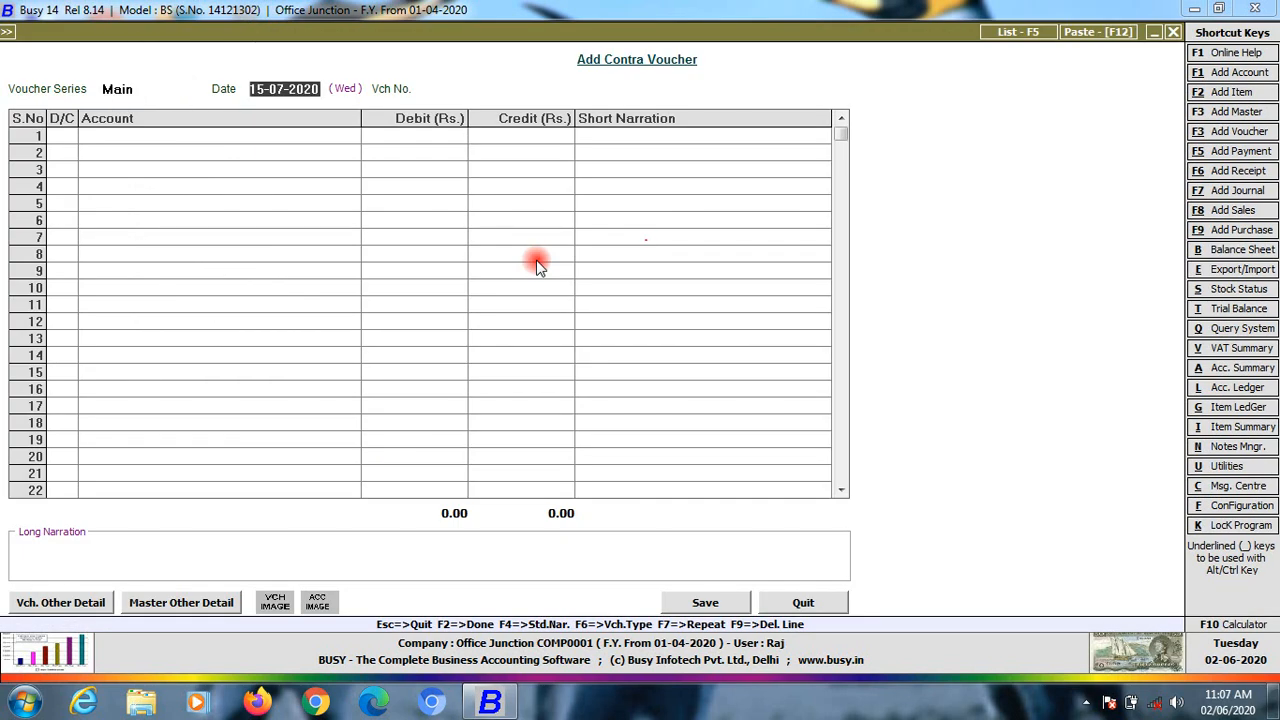
text(17-)
key(Return)
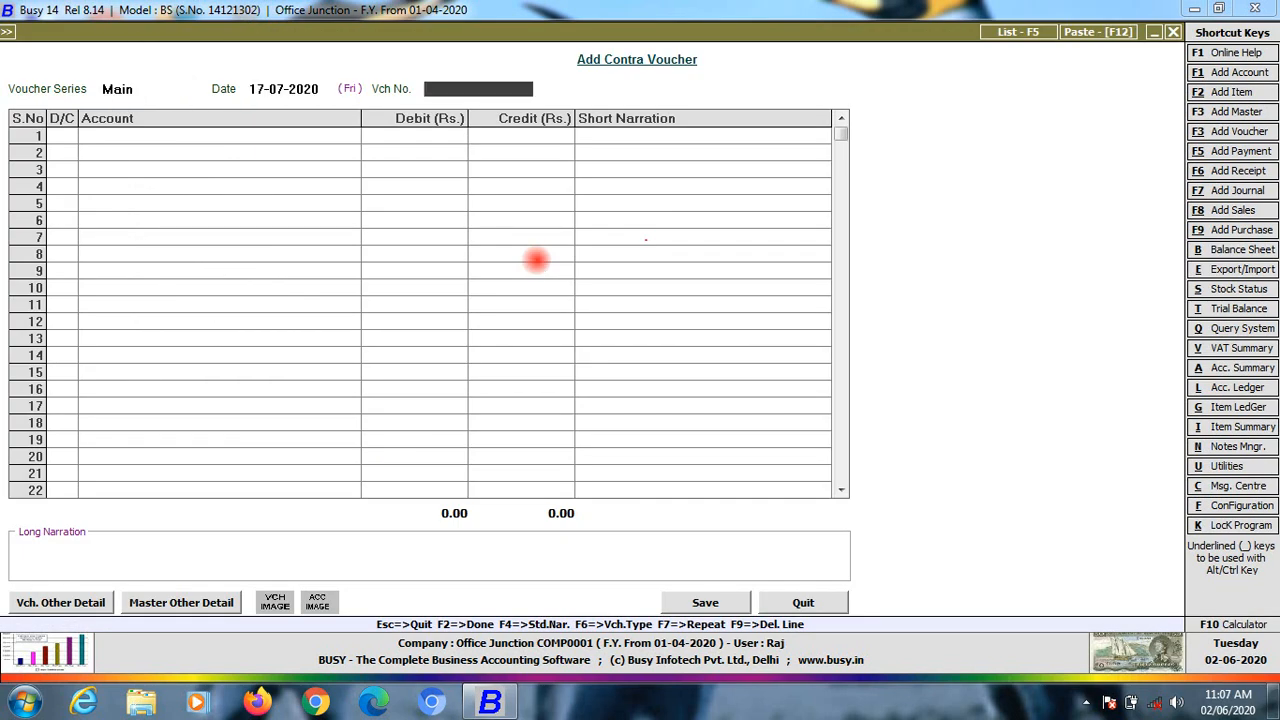
text(withdwal)
key(BackSpace)
key(BackSpace)
key(BackSpace)
key(BackSpace)
key(BackSpace)
key(BackSpace)
key(BackSpace)
key(BackSpace)
text(chq no-840)
key(Return)
Debit Cash 50,000 and credit Bank Pnb, saving the voucher
key(Return)
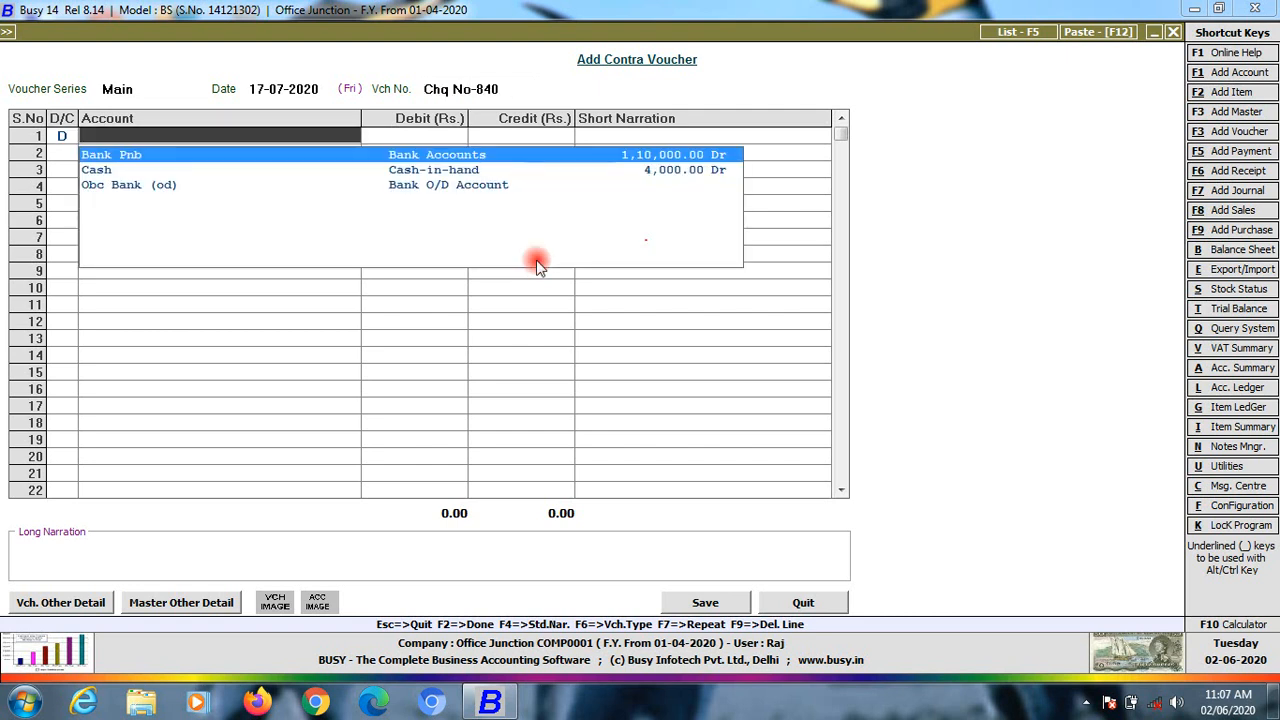
key(Down)
key(Return)
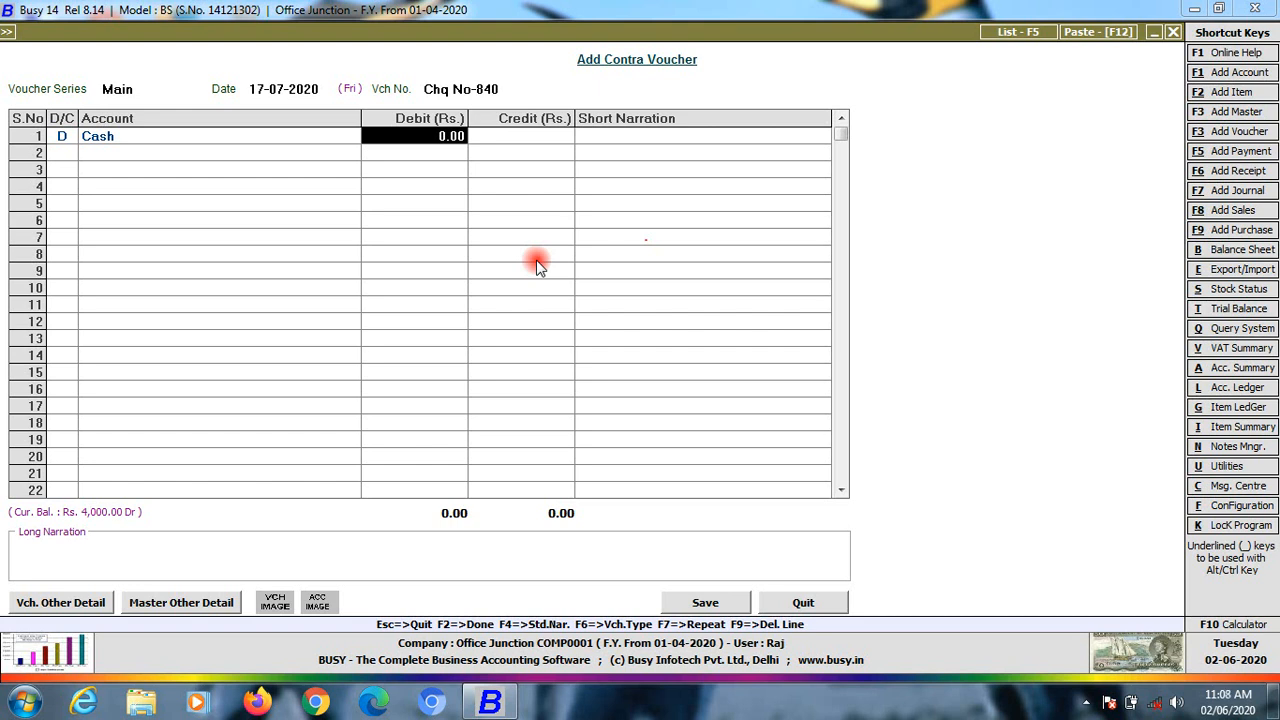
text(50000)
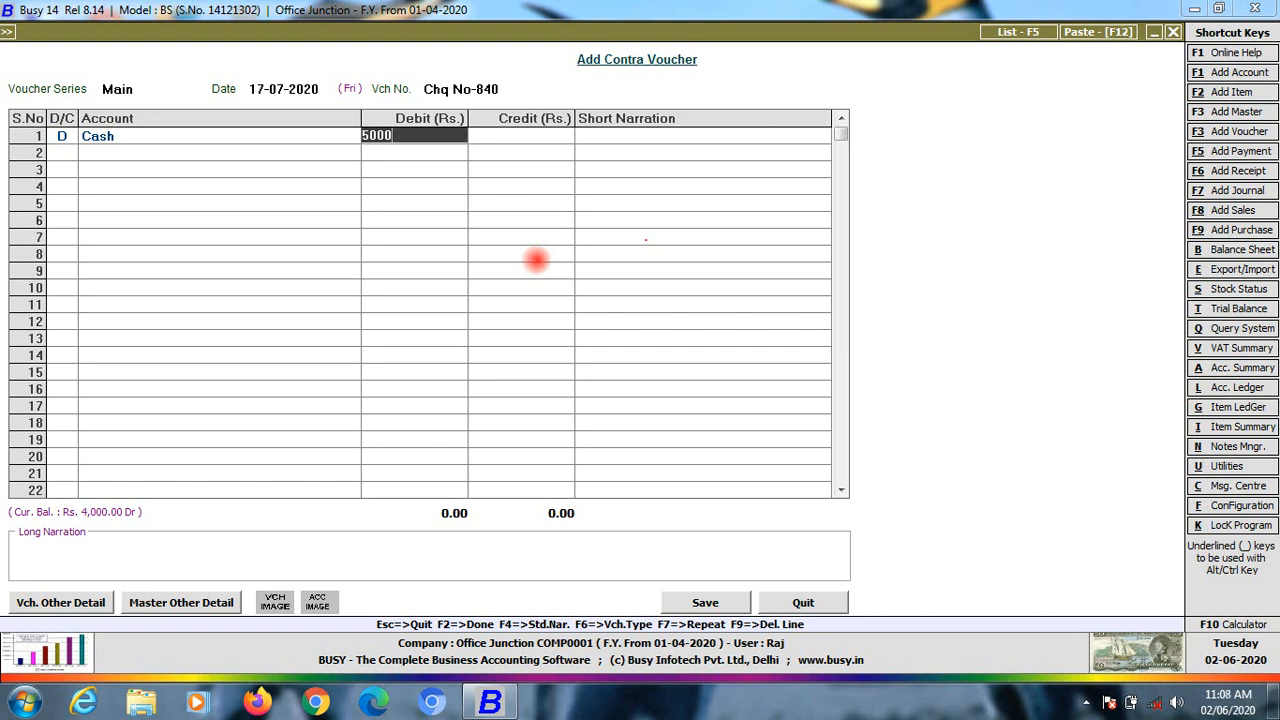
key(Return)
key(Return)
key(Return)
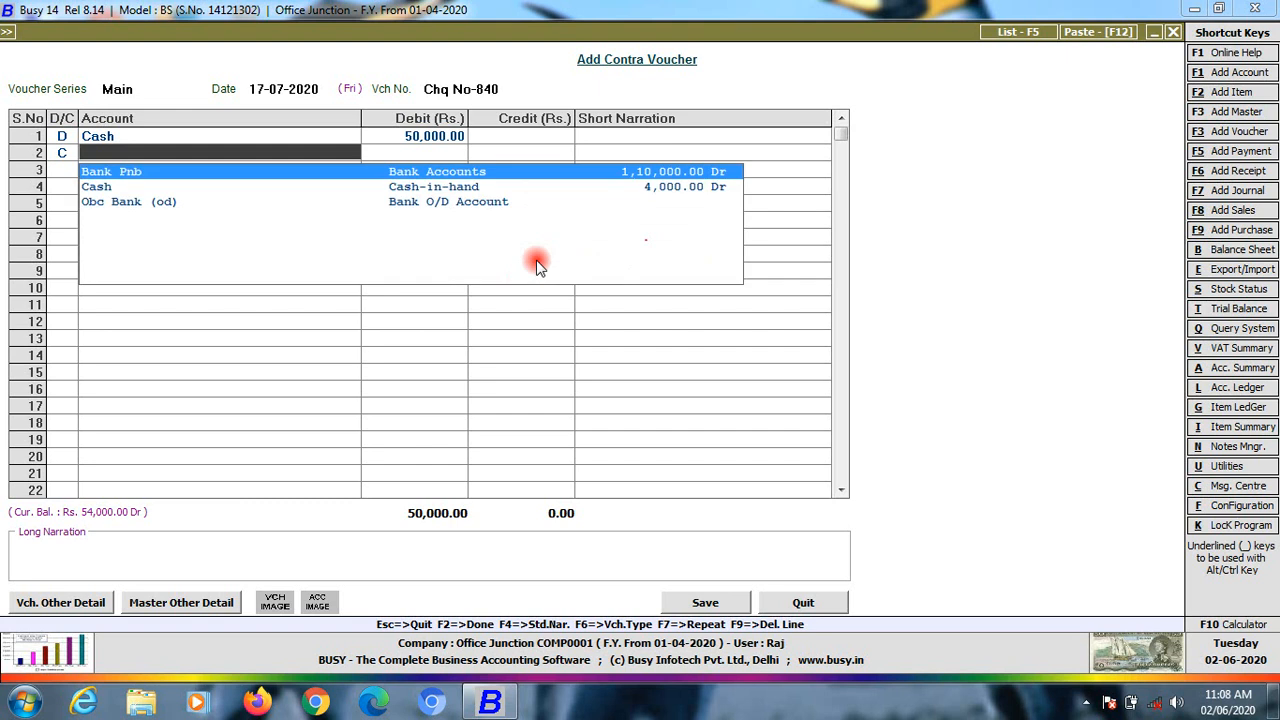
key(Return)
key(Return)
key(Return)
key(Return)
key(Return)
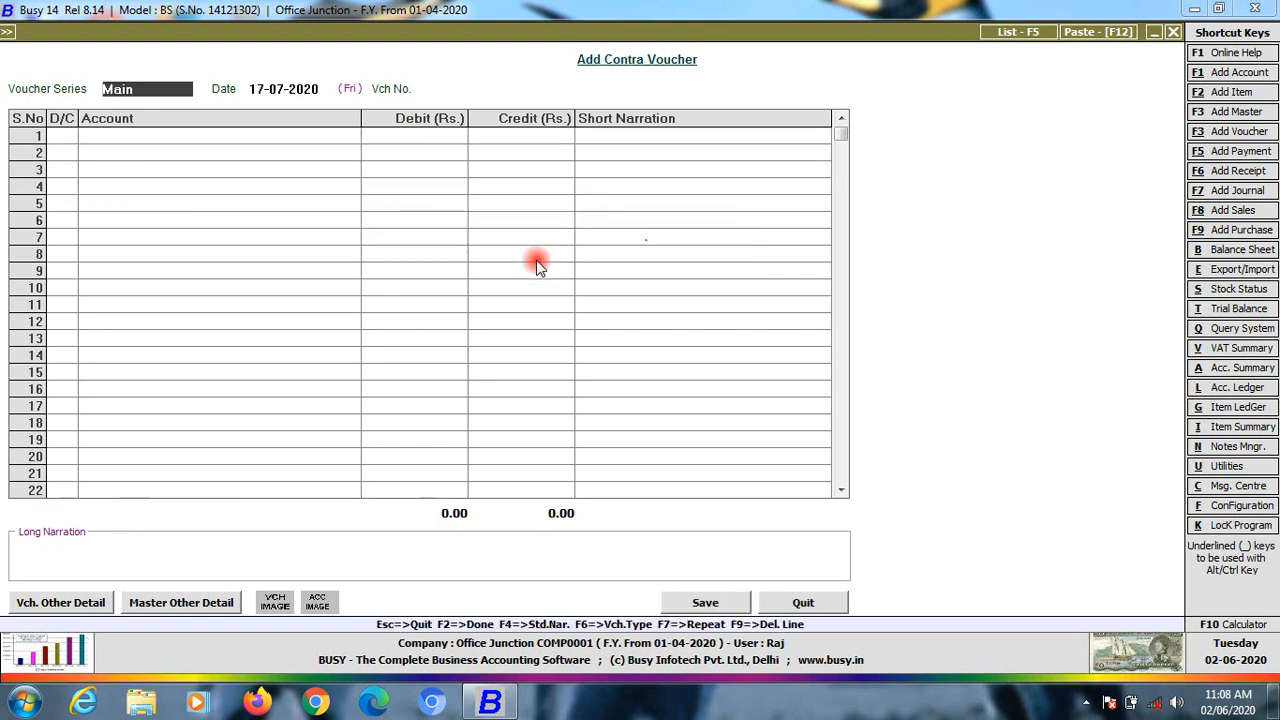
key(Escape)
key(alt+l)
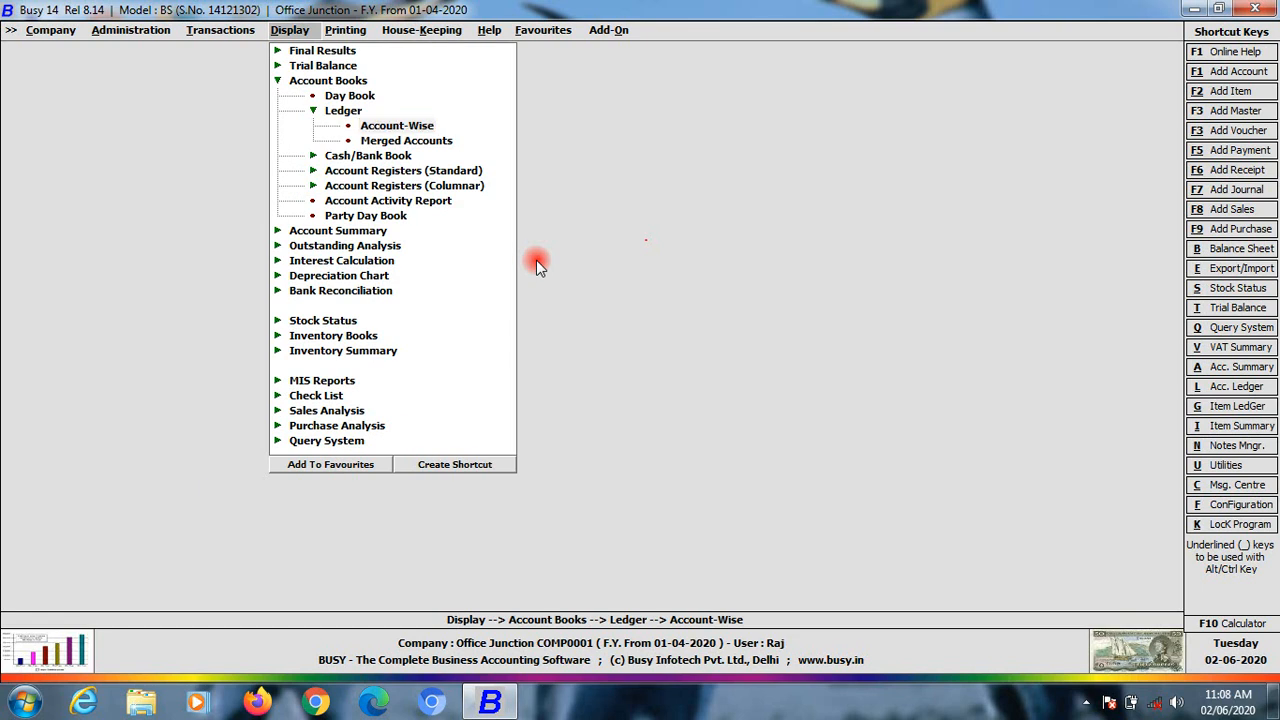
Verify the Cash ledger to 17-07-2020 shows Chq No-840 and closes at 54,000.00 Dr
key(Return)
key(Return)
key(Return)
key(Return)
key(Return)
key(Return)
key(Return)
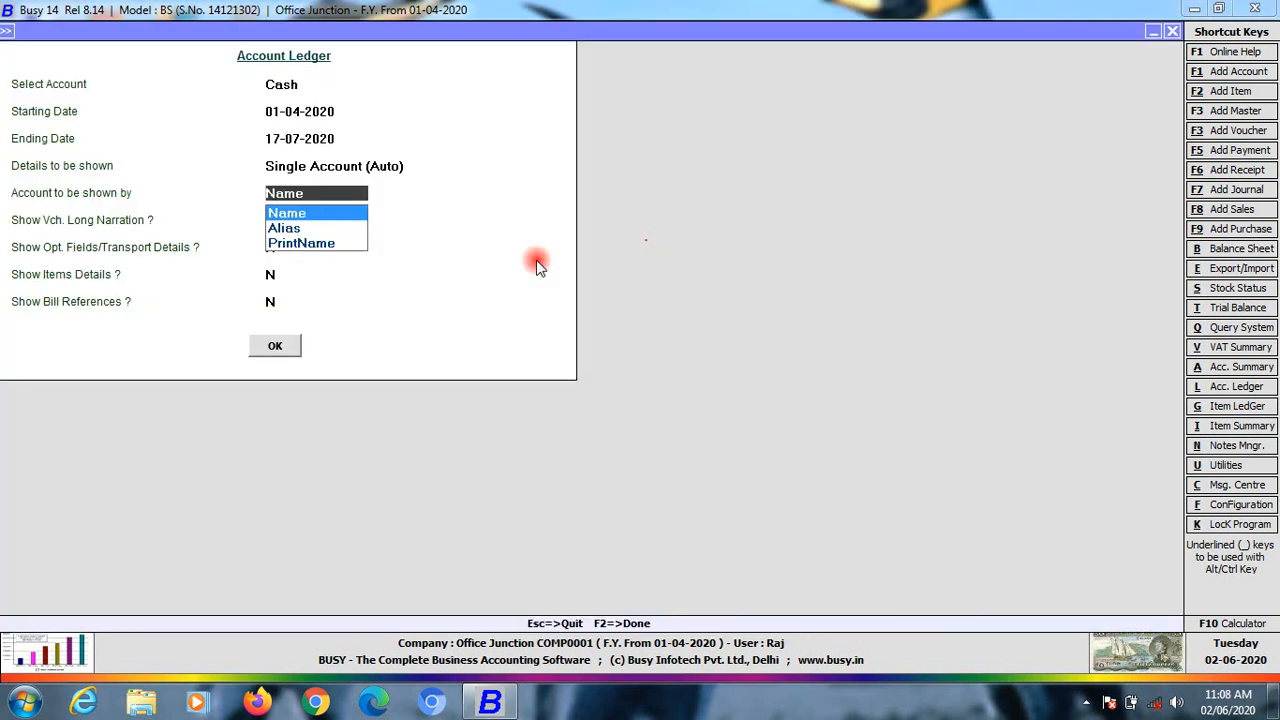
key(Return)
key(Return)
key(Return)
key(Return)
key(Down)
key(Down)
key(Down)
key(Down)
key(Down)
key(Down)
key(Down)
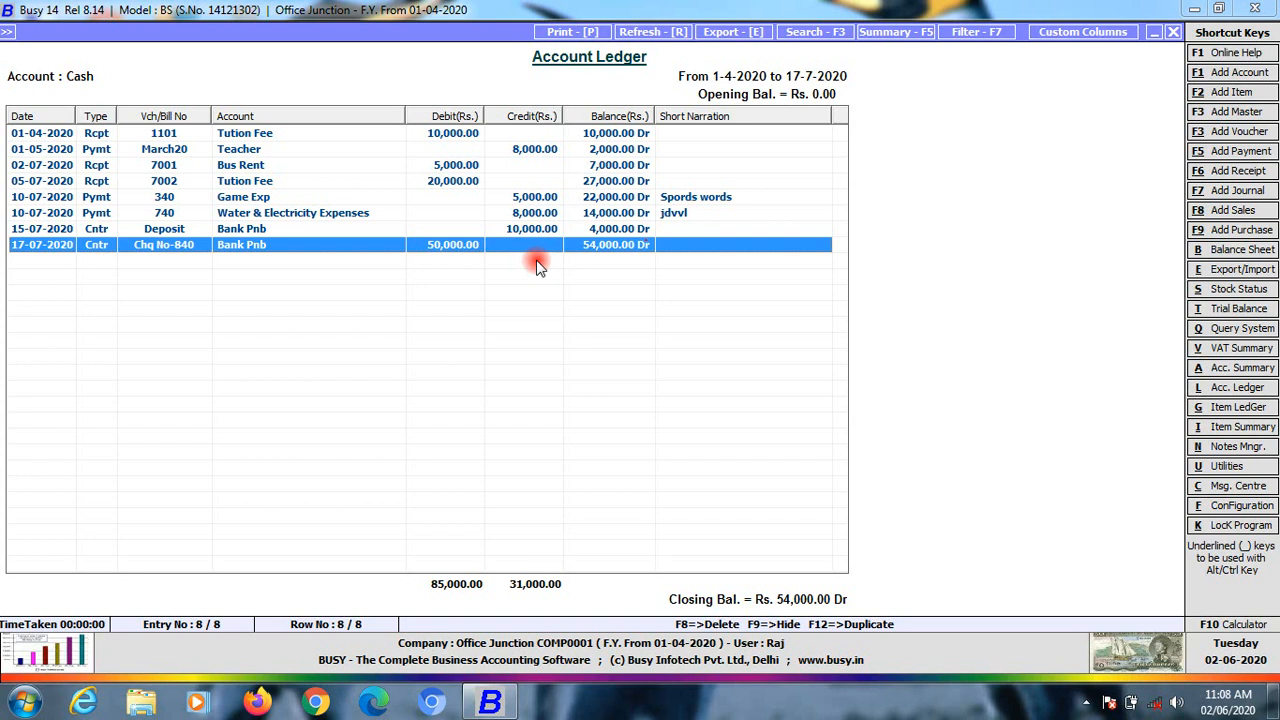
key(Escape)
key(Escape)
key(Escape)
key(Escape)
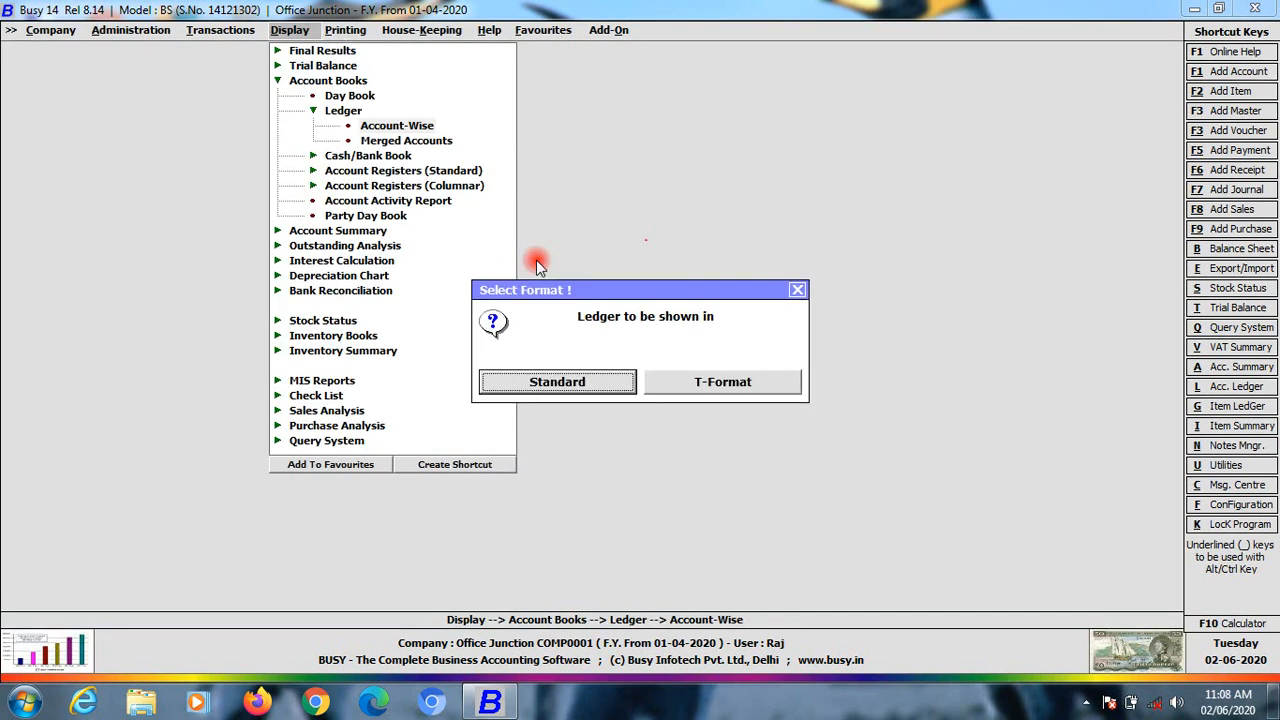
key(Left)
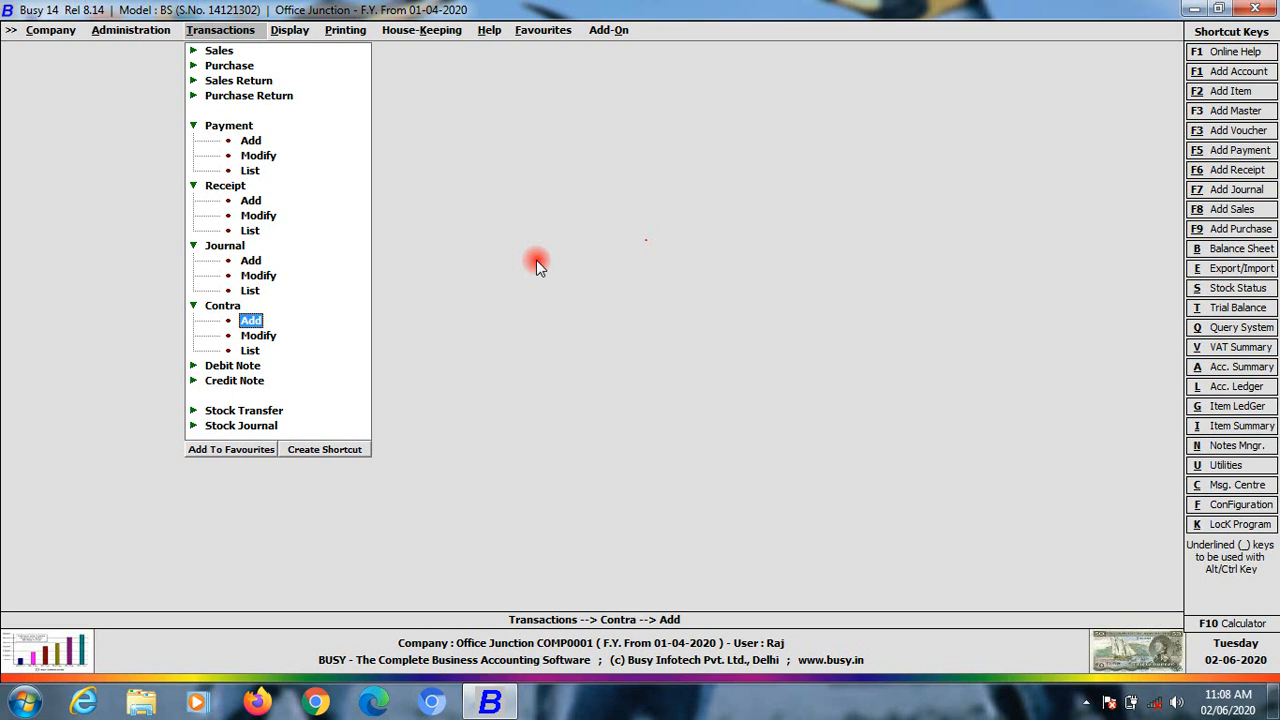
Start contra voucher Chq-740 dated 17-07-2020 with Cash as the debit account
key(Return)
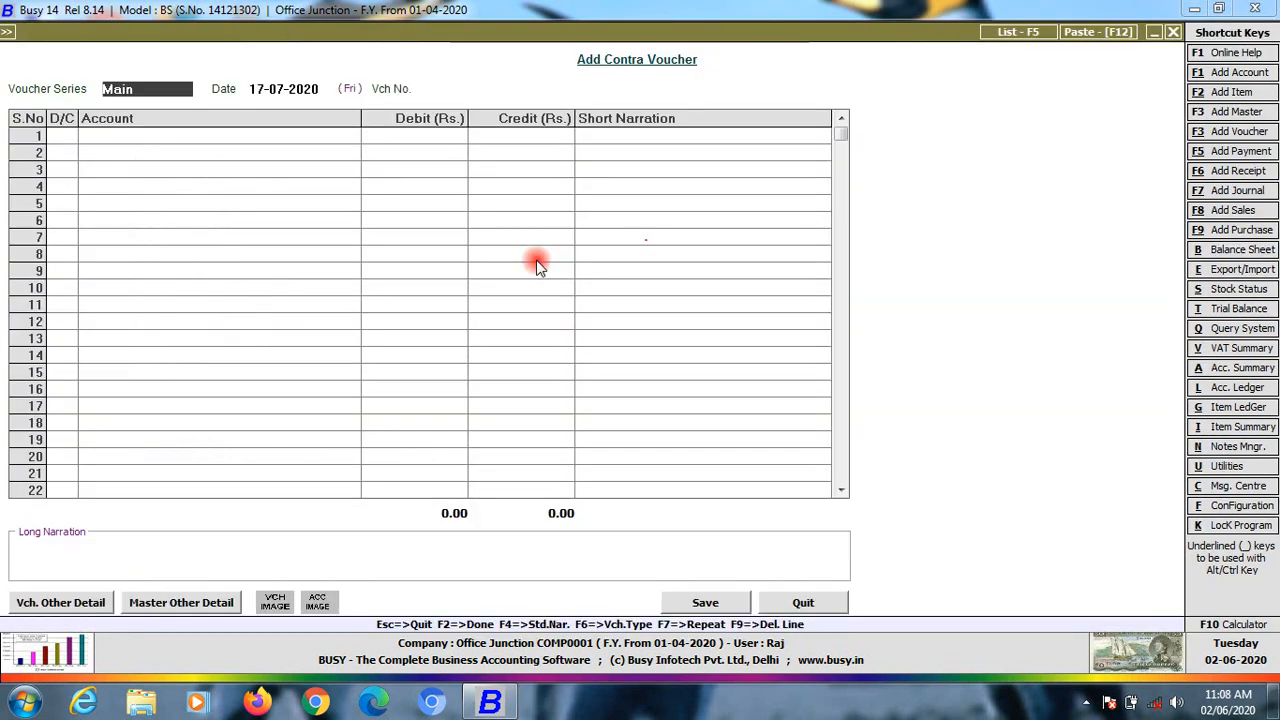
key(Return)
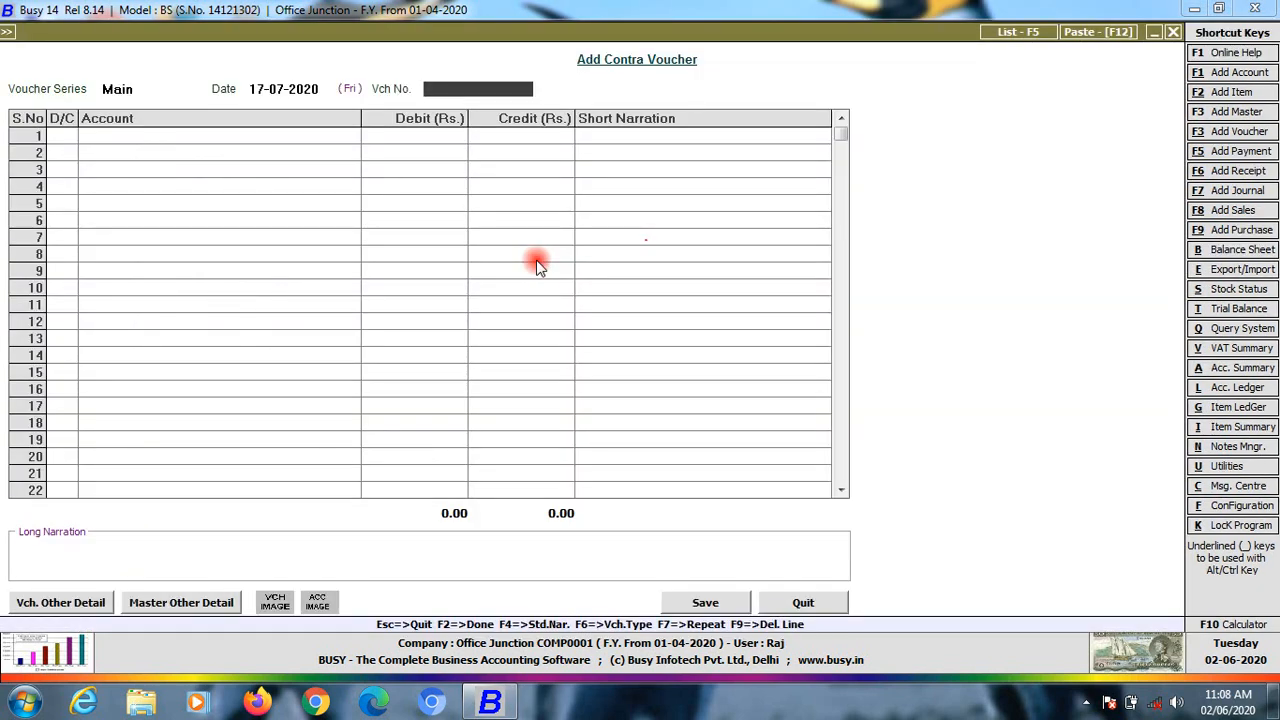
text(chq-740)
key(Return)
key(Return)
key(Down)
key(Return)
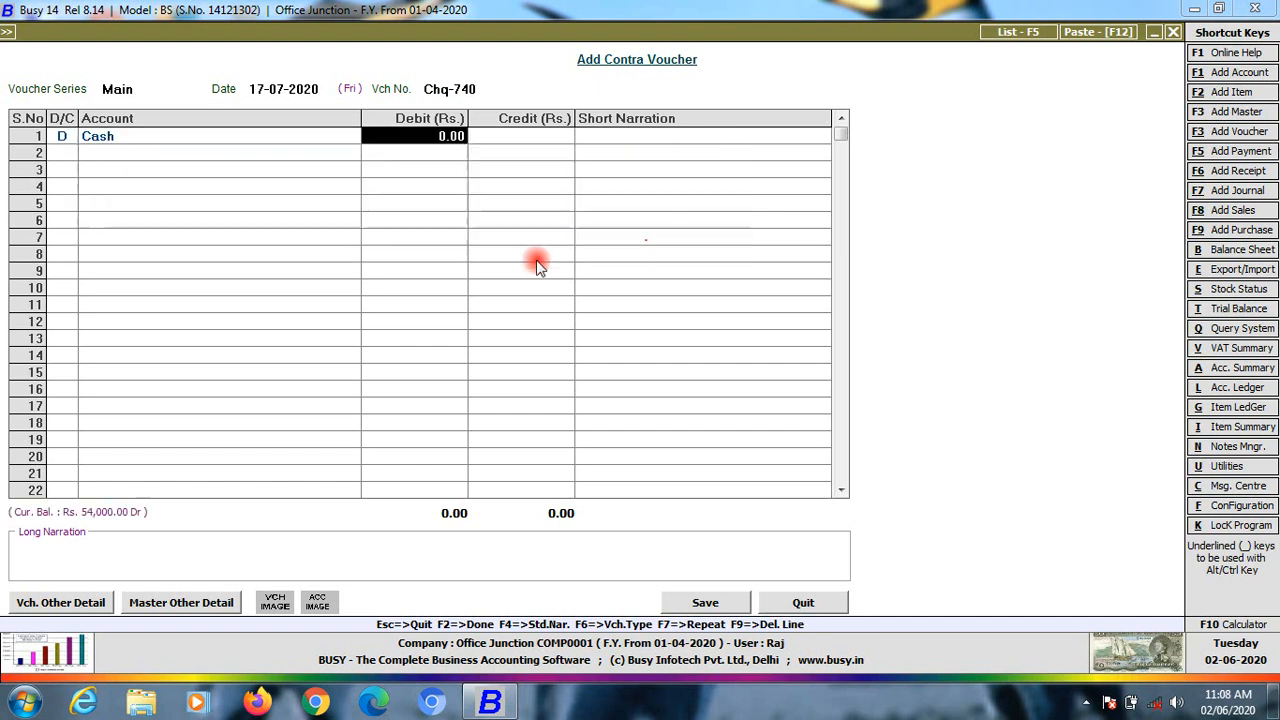
Debit Cash 50,000, credit Obc Bank (od) 50,000 and save the voucher
text(50,000)
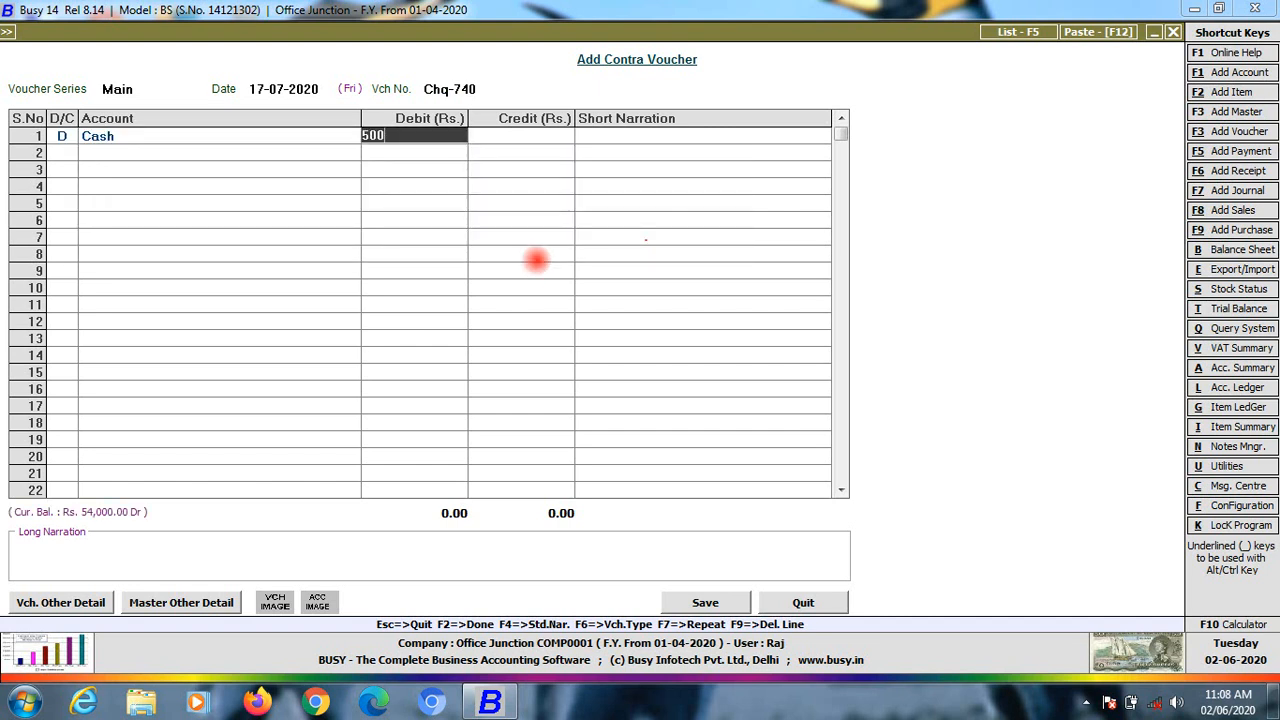
key(Return)
key(Return)
key(Return)
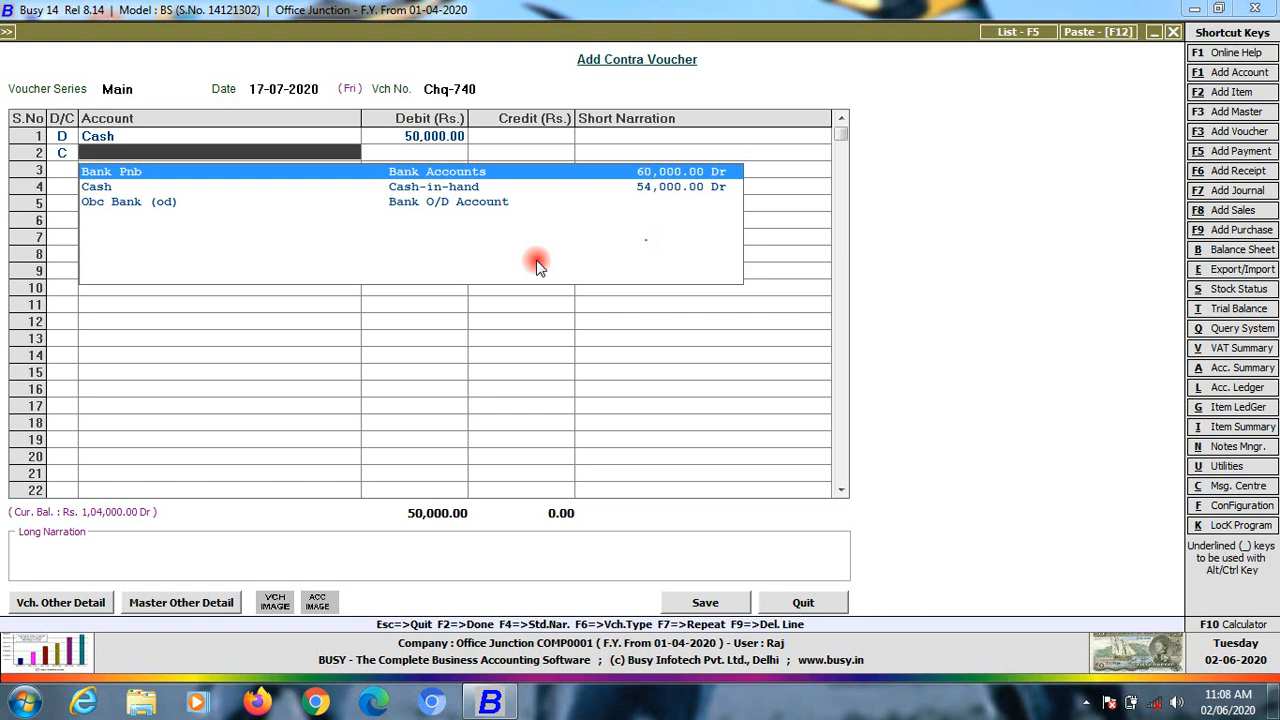
key(Down)
key(Down)
key(Return)
key(Return)
key(Return)
key(Return)
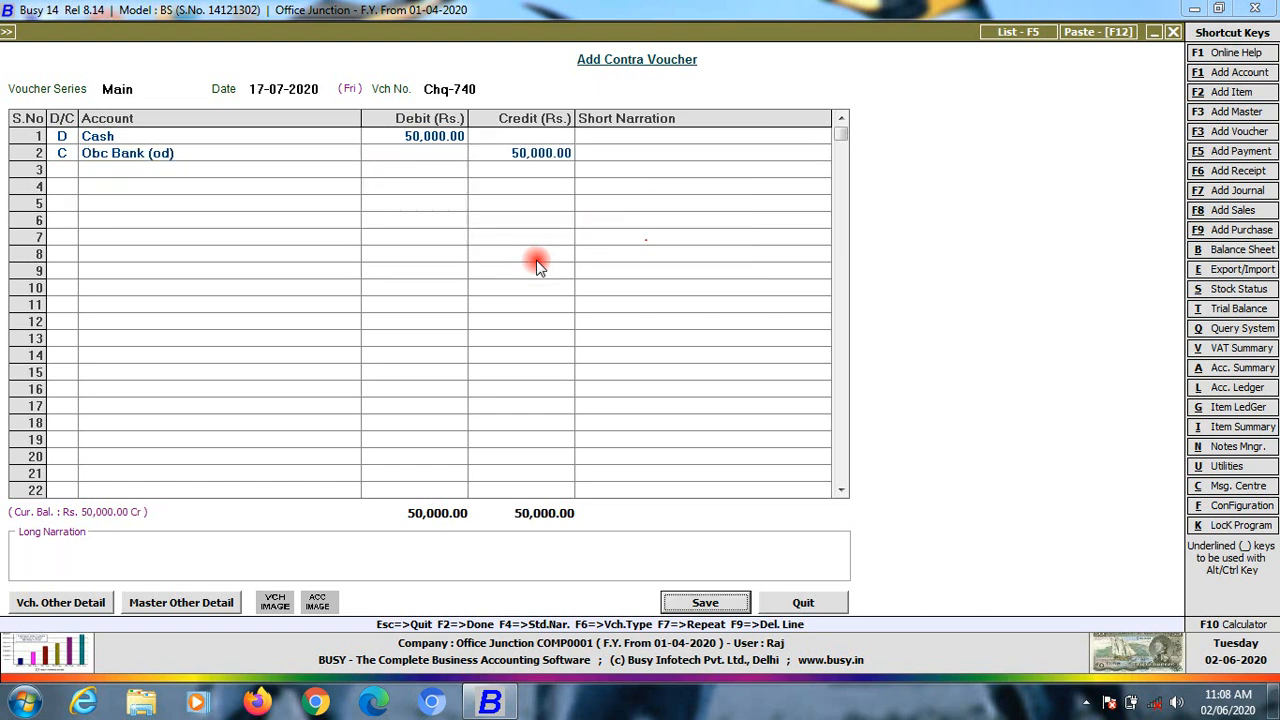
key(Return)
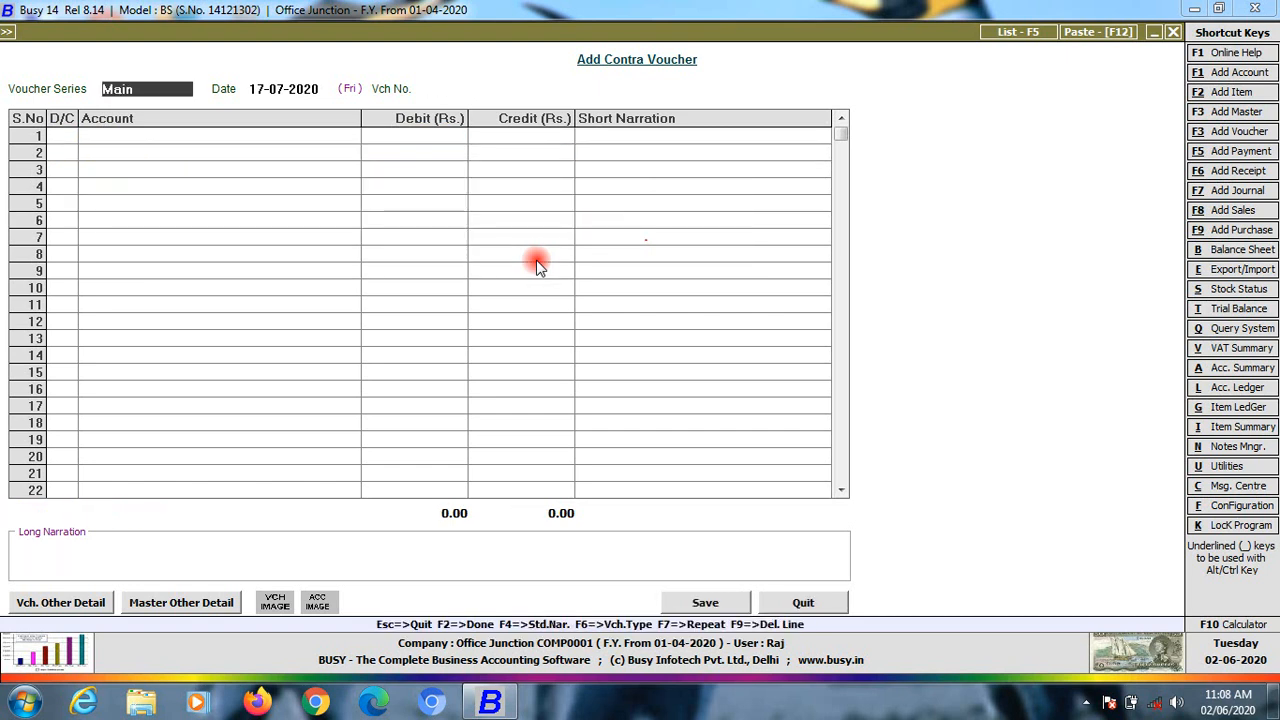
key(Escape)
key(Right)
key(Return)
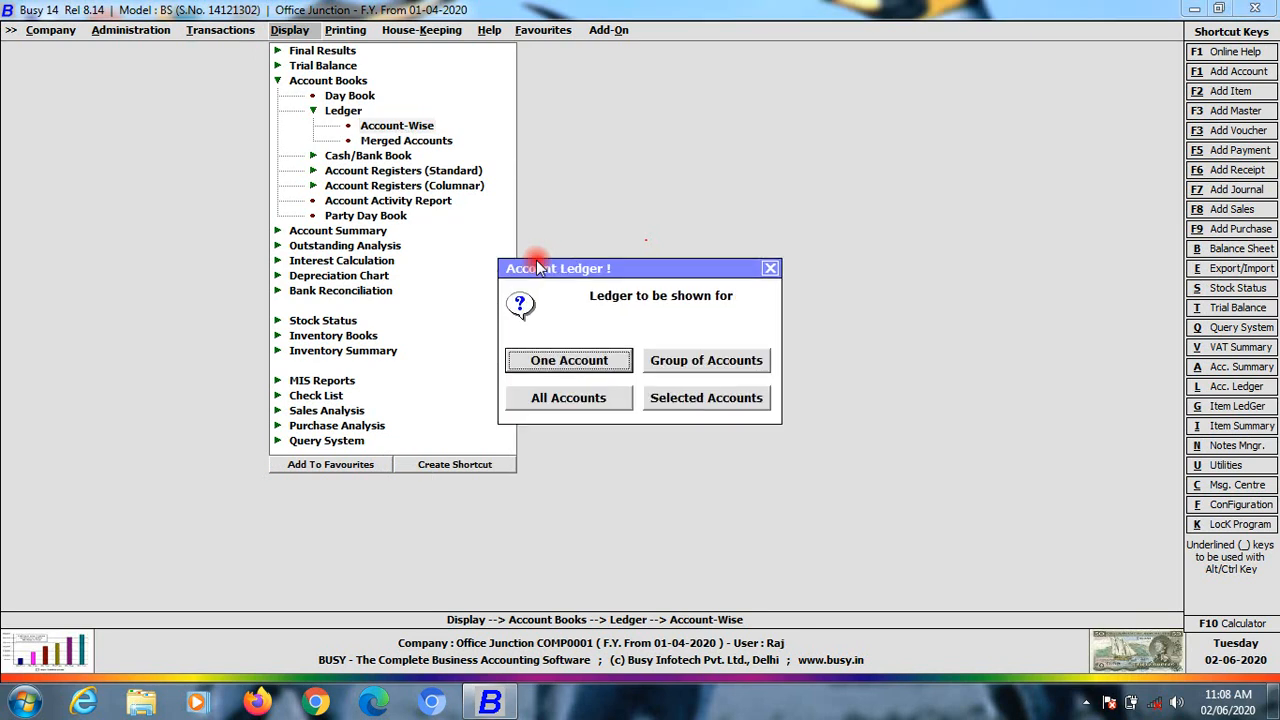
key(Return)
key(Return)
key(Return)
key(Return)
key(Return)
key(Return)
key(Return)
key(Return)
key(Return)
key(Return)
key(Return)
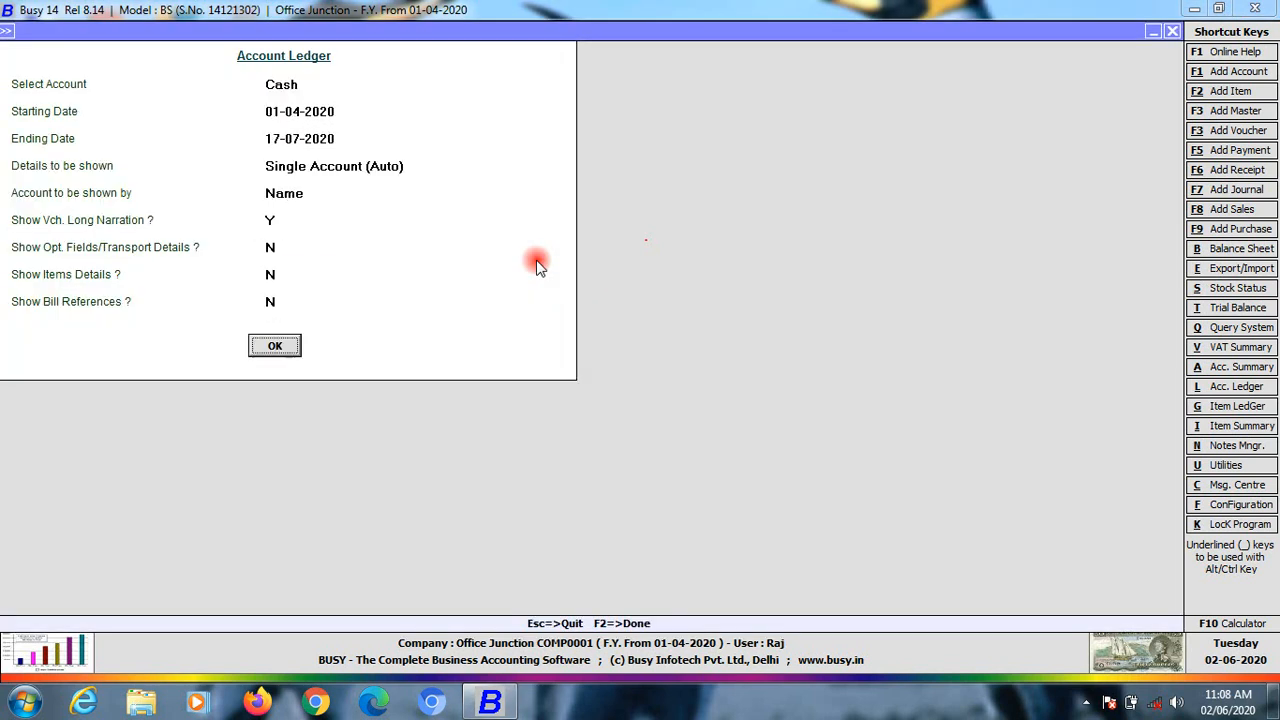
key(Down)
key(Down)
key(Down)
key(Down)
key(Down)
key(Down)
key(Down)
key(Down)
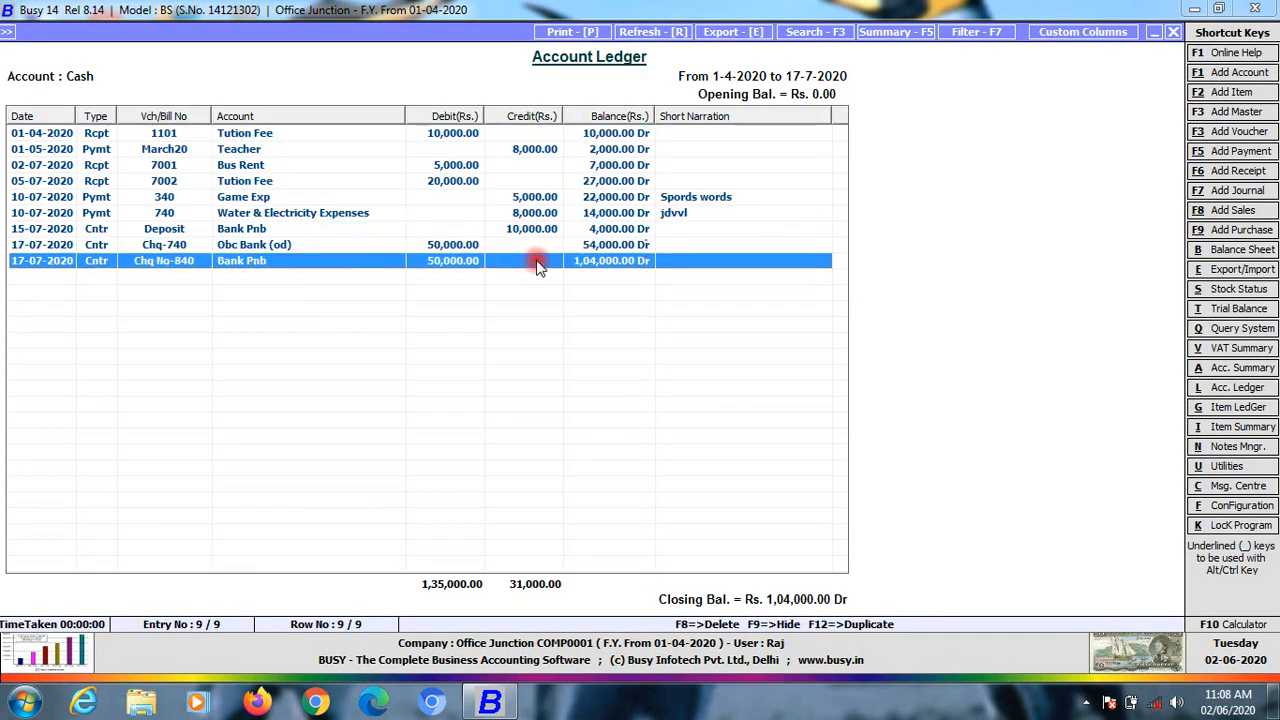
key(Up)
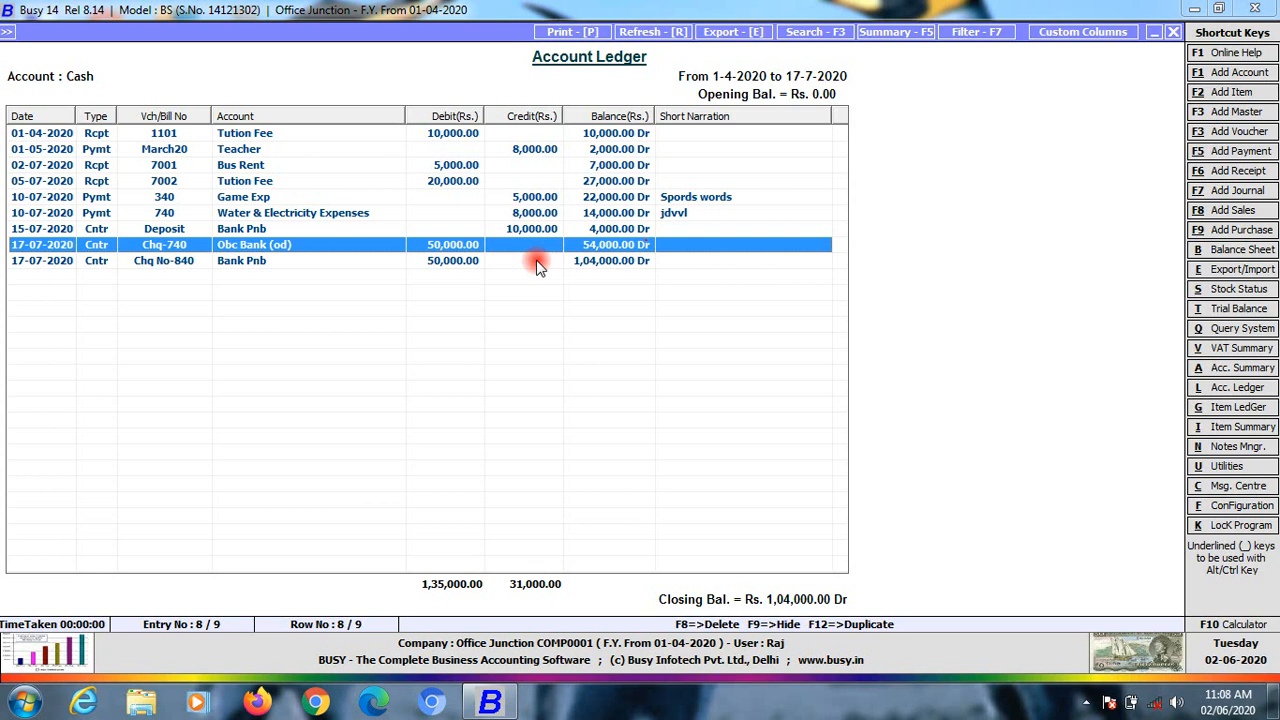
key(Down)
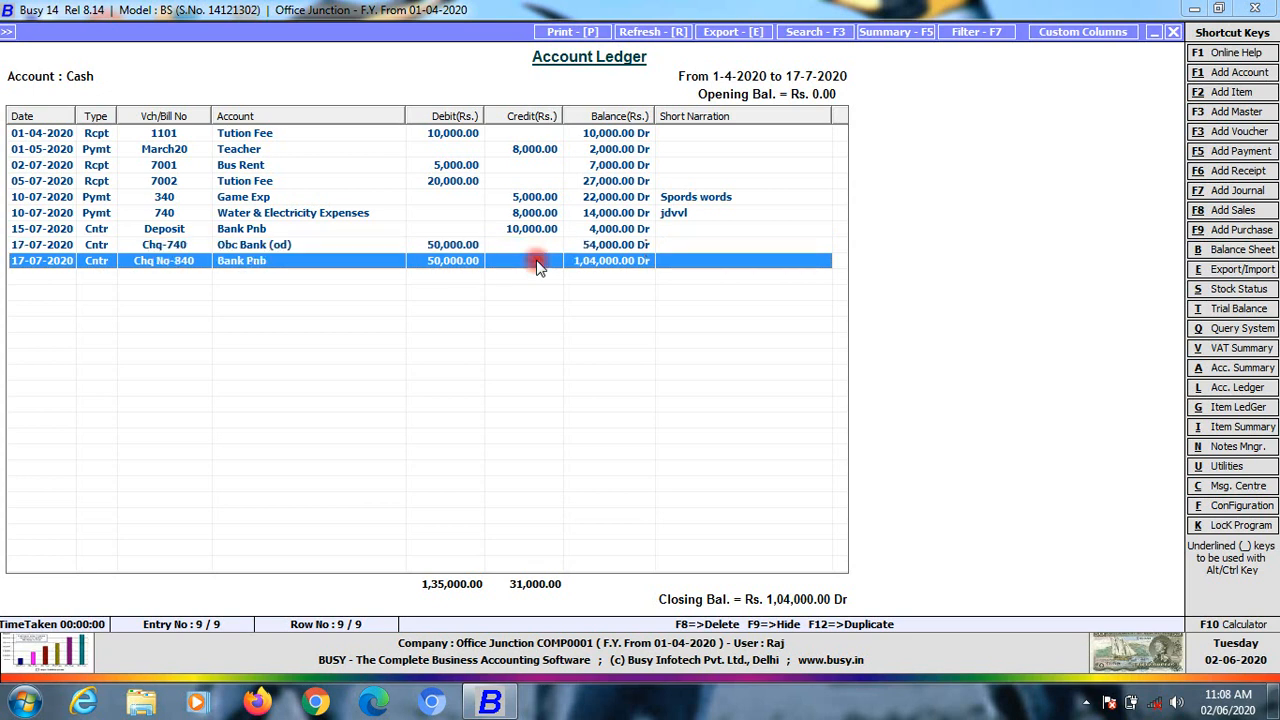
key(Escape)
key(Escape)
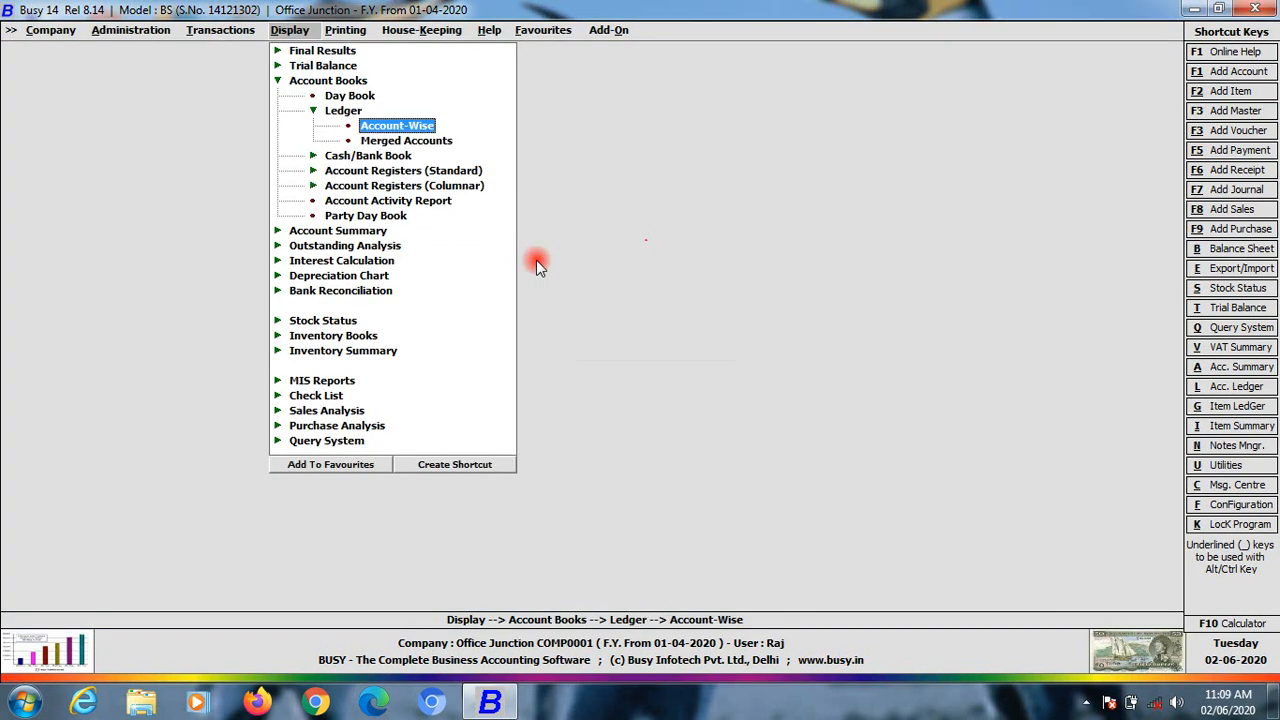
key(Up)
key(Up)
key(Up)
key(Up)
key(Up)
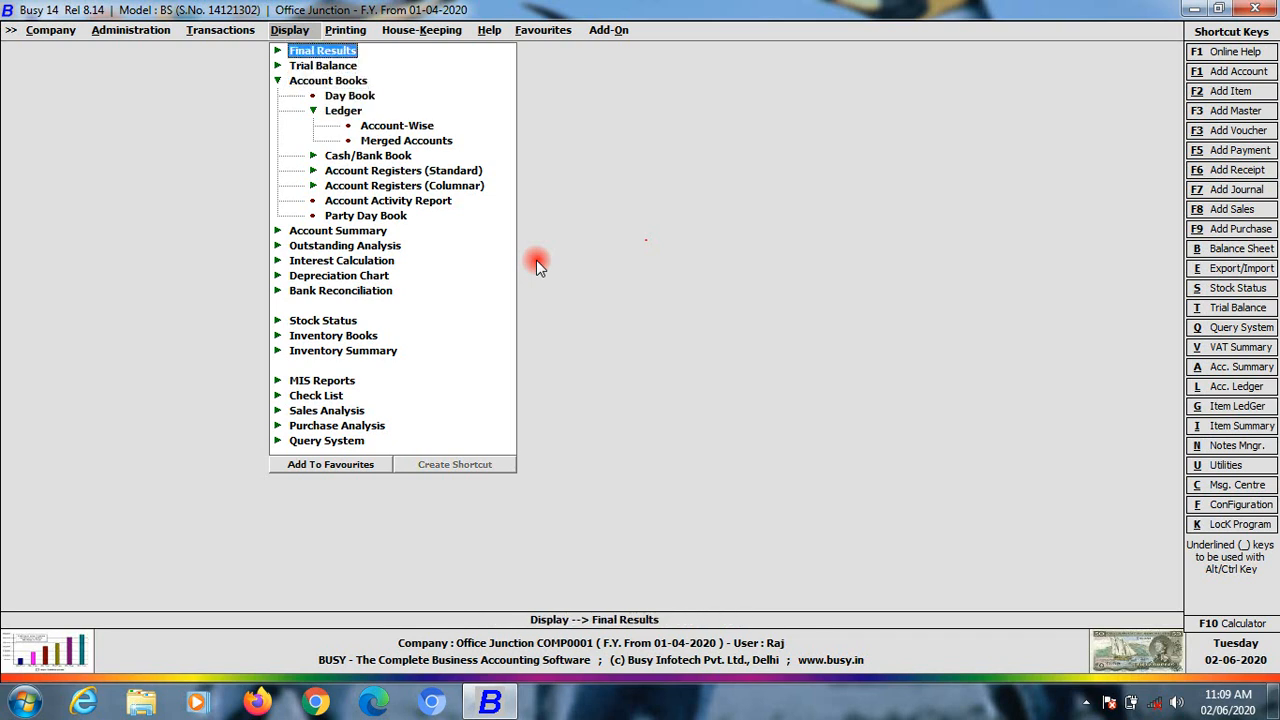
key(Right)
key(Right)
key(Return)
key(Return)
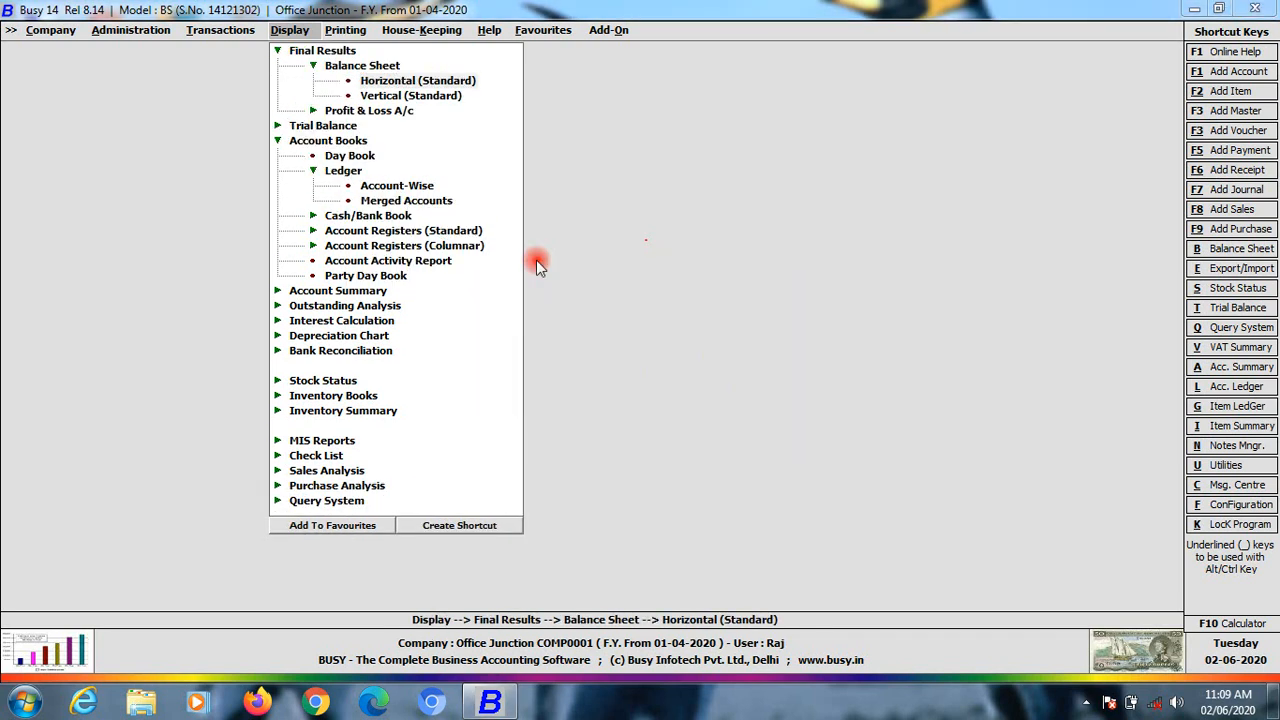
key(Return)
key(Return)
key(Return)
key(Return)
key(Return)
key(Return)
key(Return)
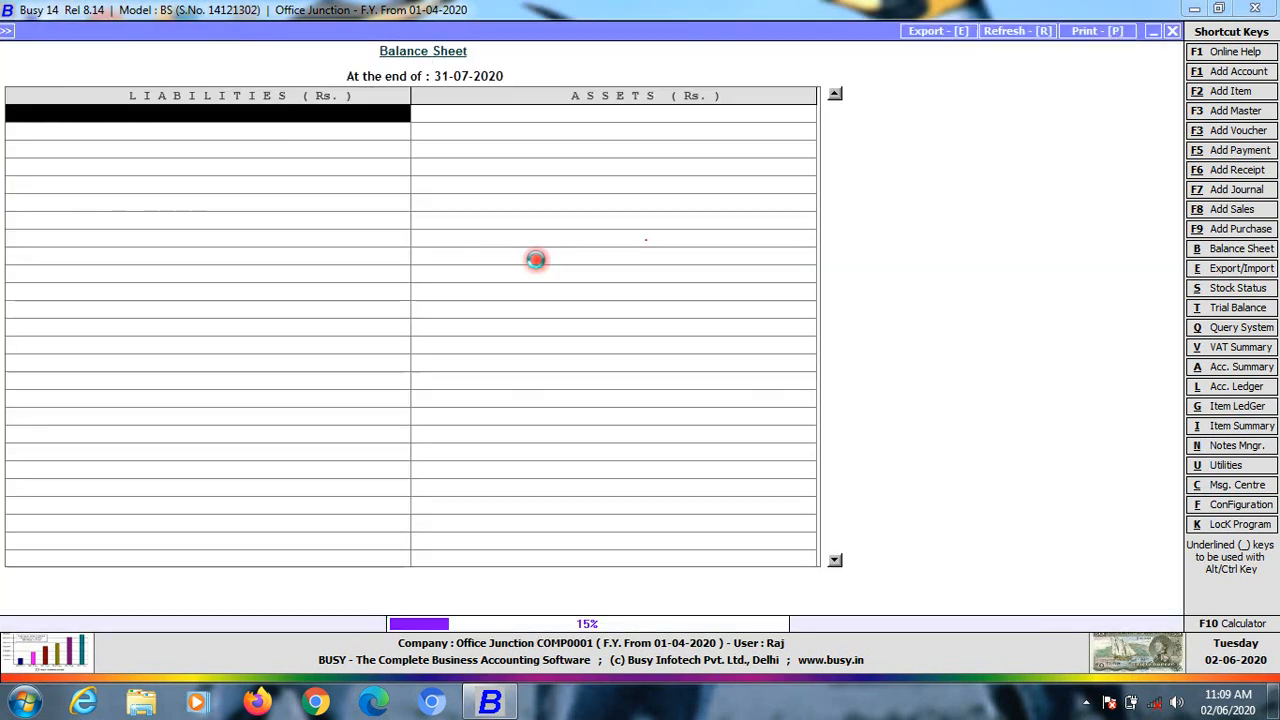
key(Down)
key(Down)
key(Up)
key(Up)
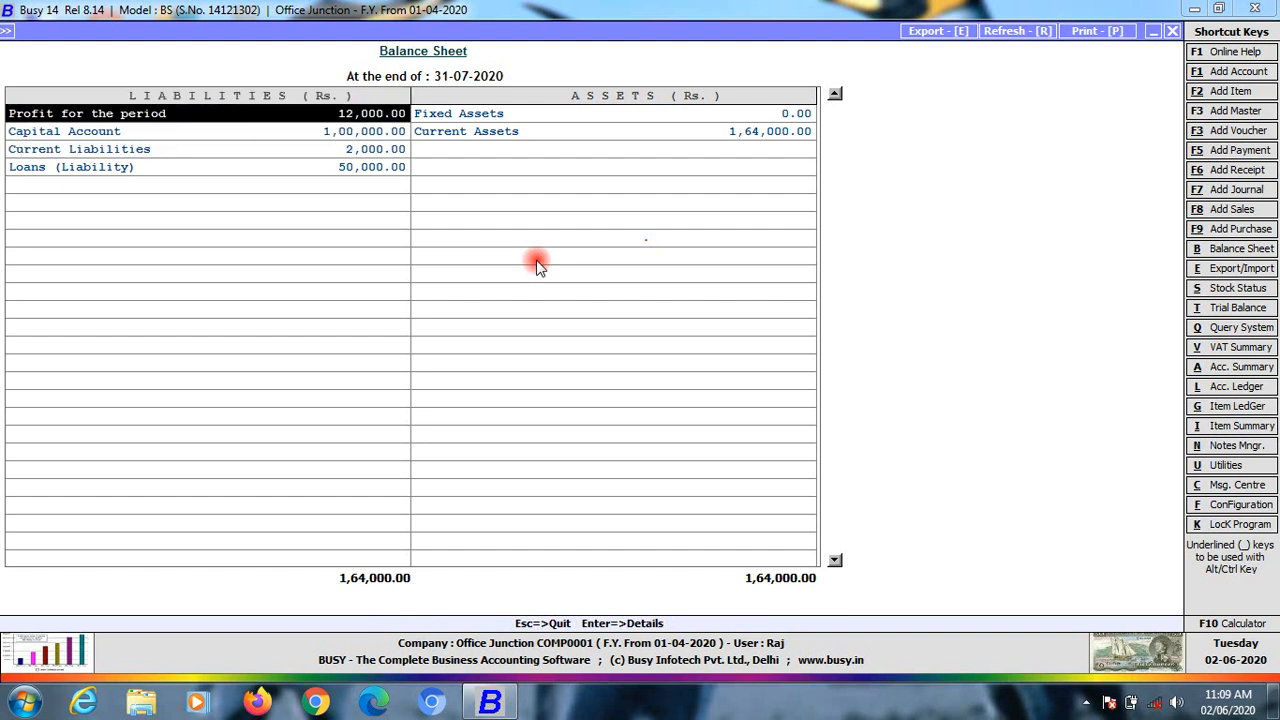
key(Down)
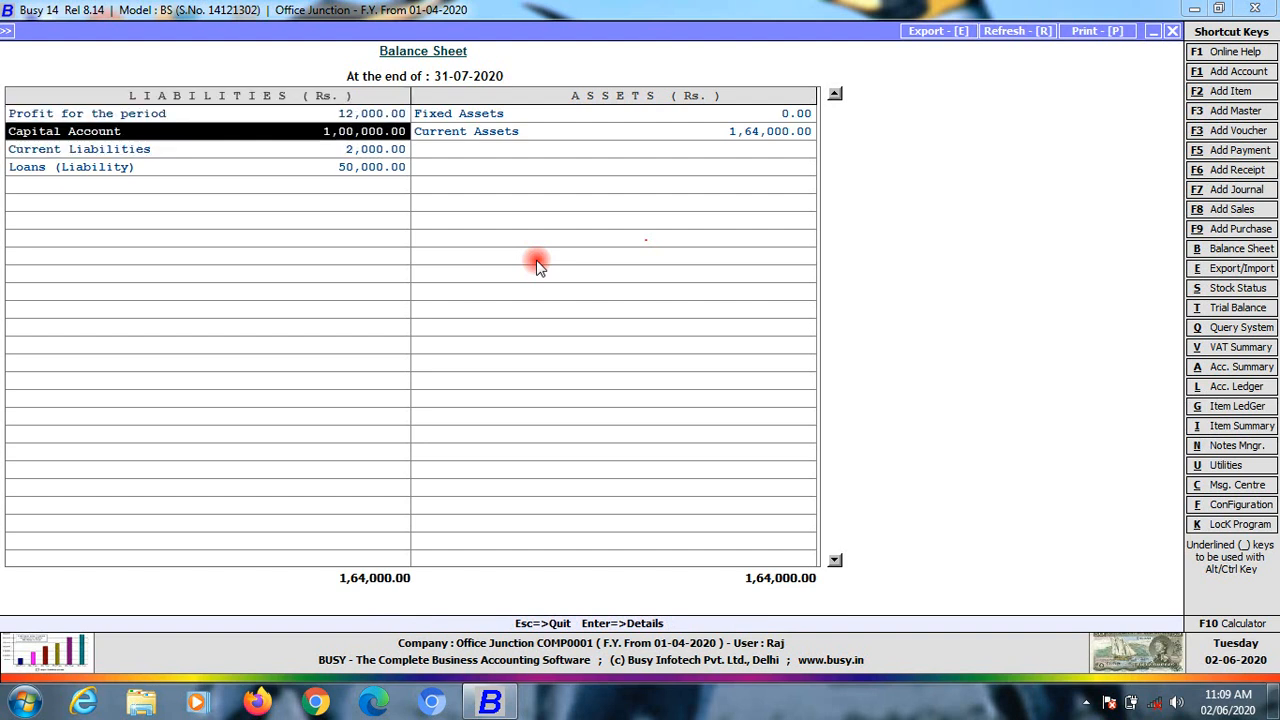
key(Down)
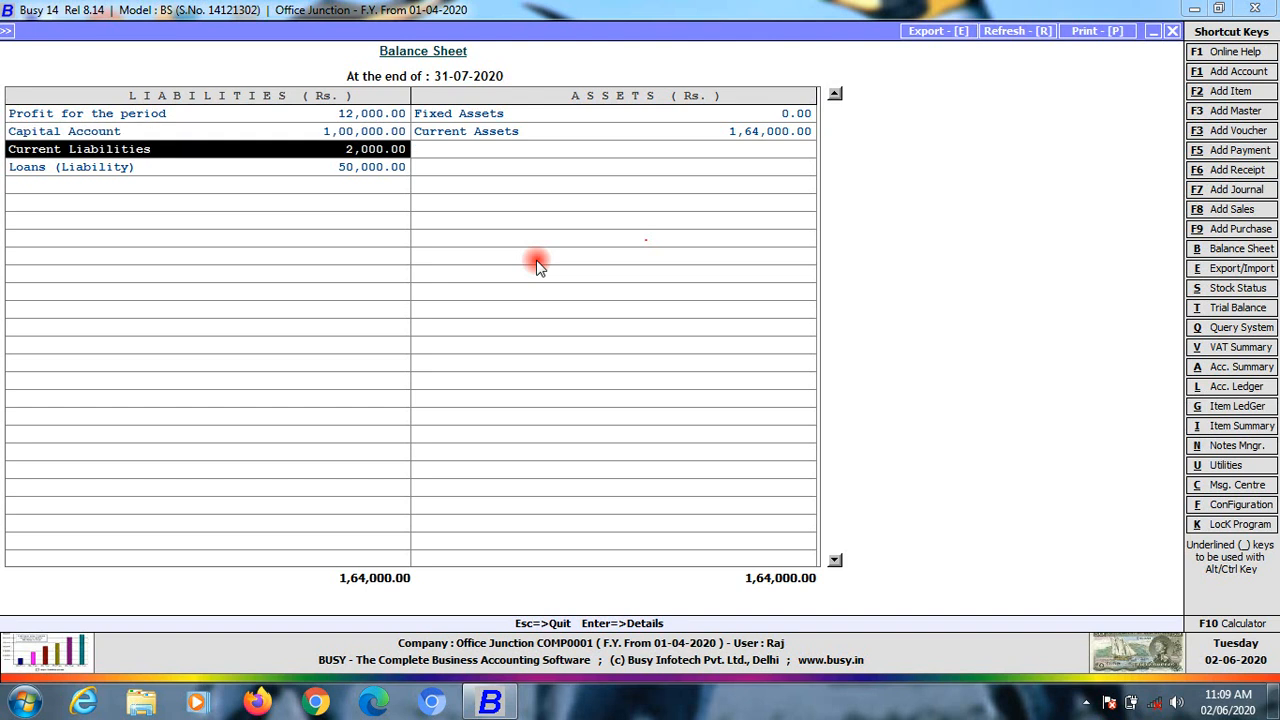
key(Down)
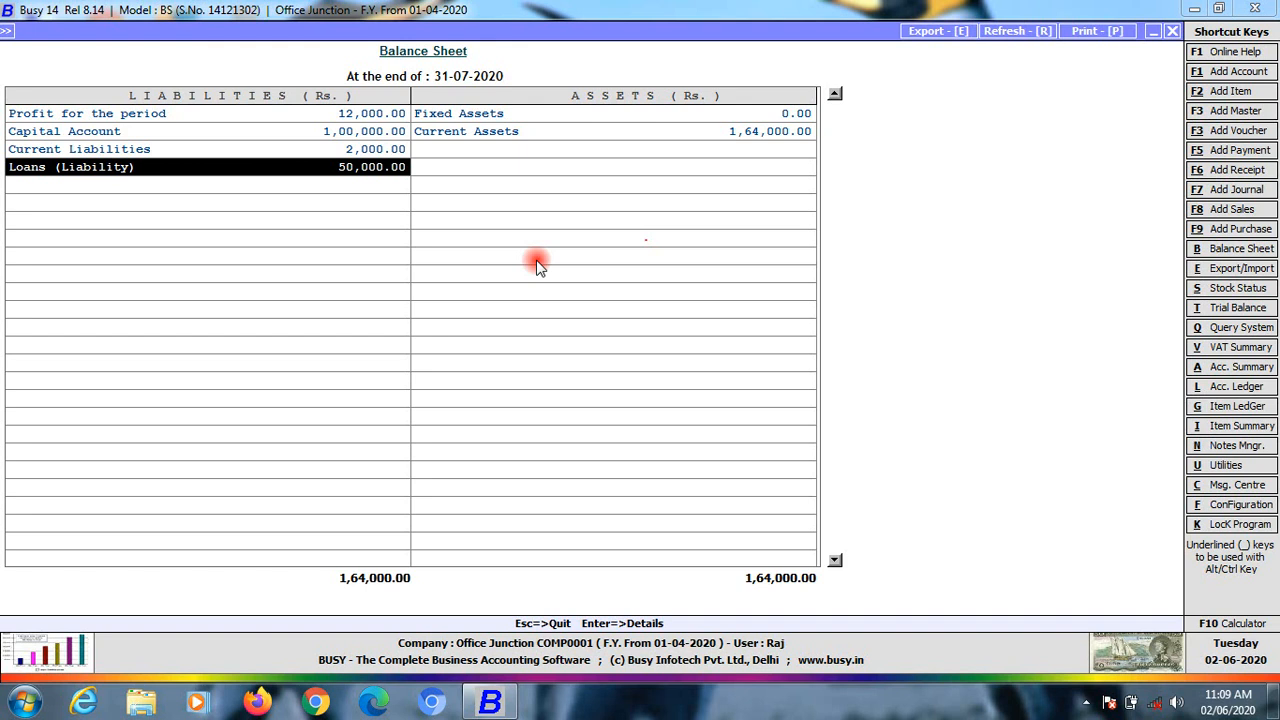
key(Right)
key(Up)
key(Up)
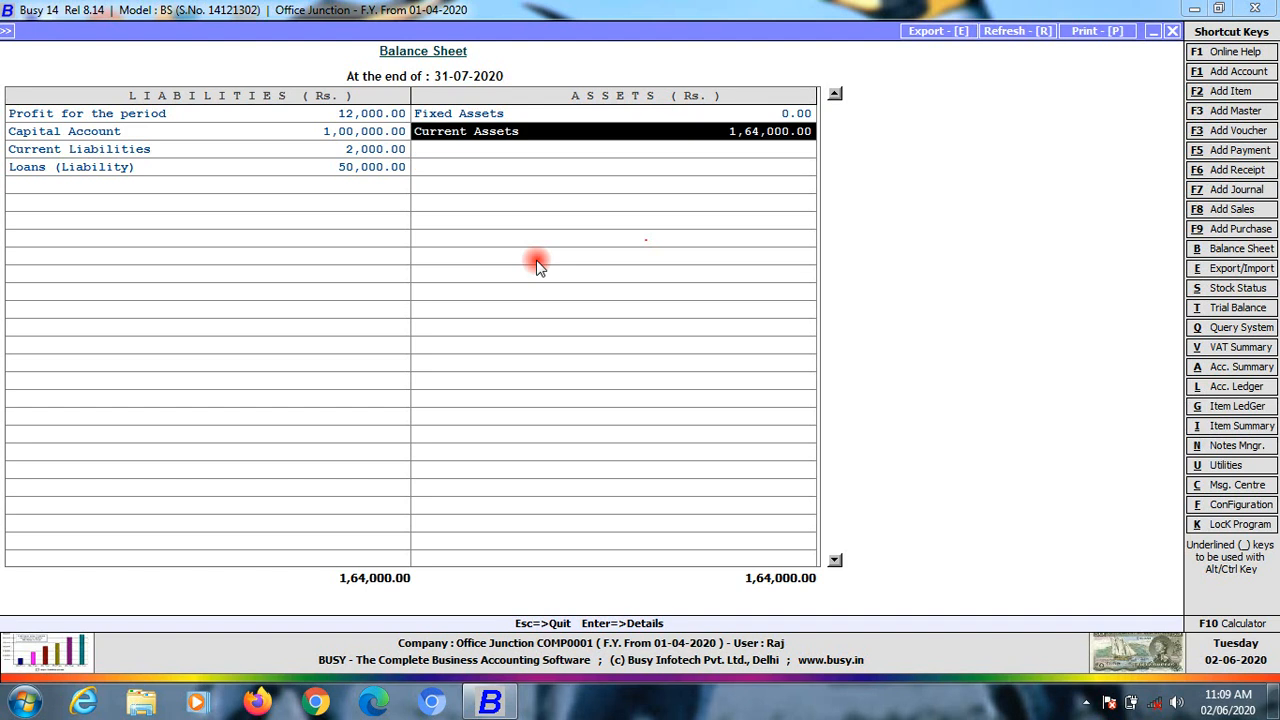
key(Return)
key(Escape)
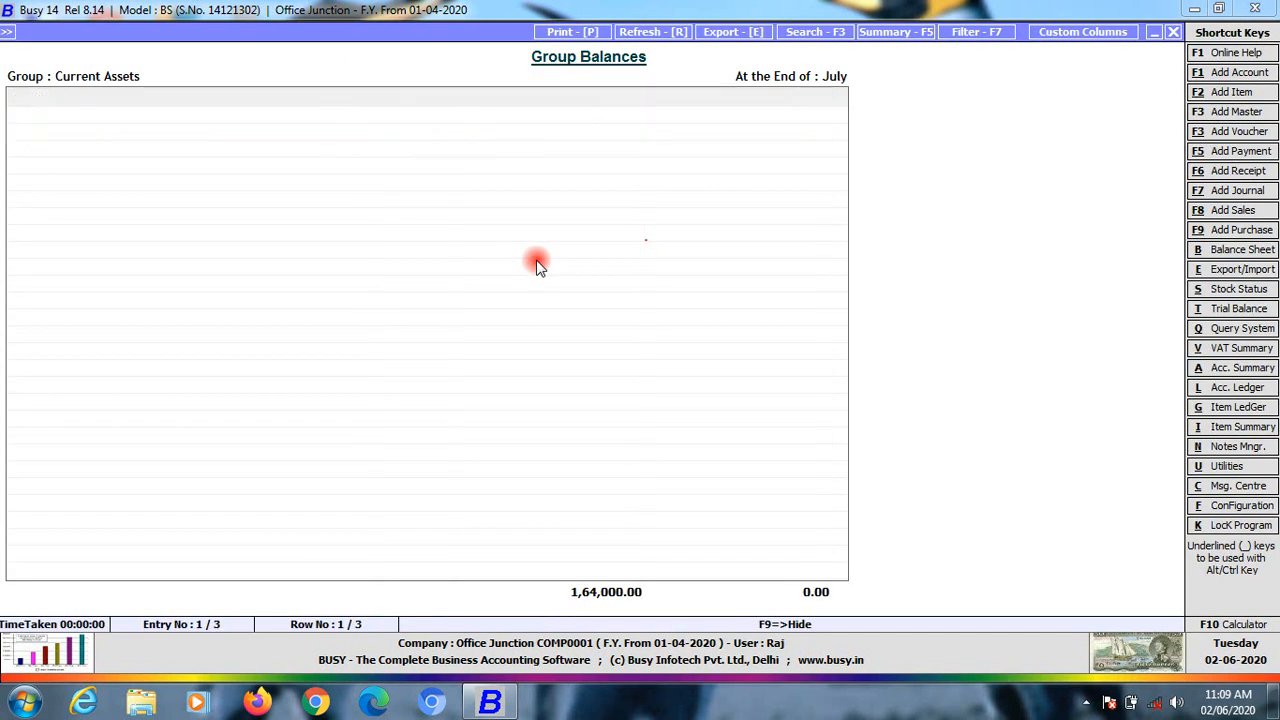
key(Down)
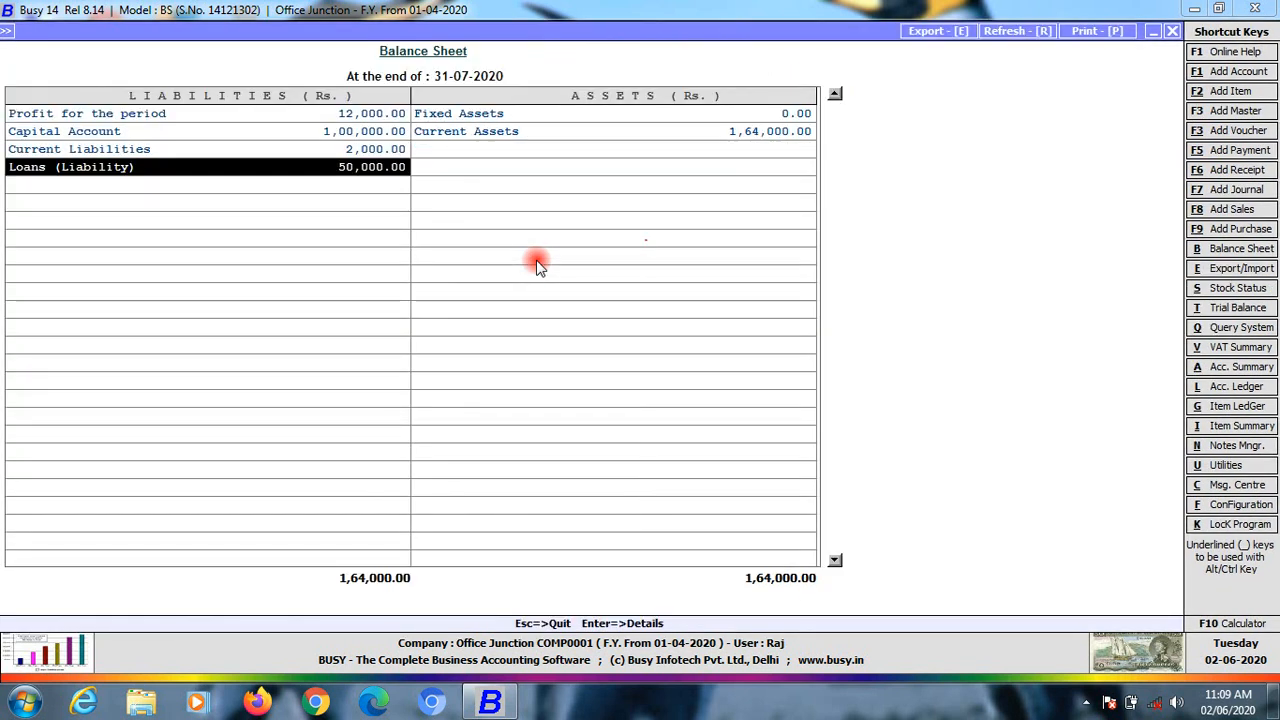
key(Return)
key(Return)
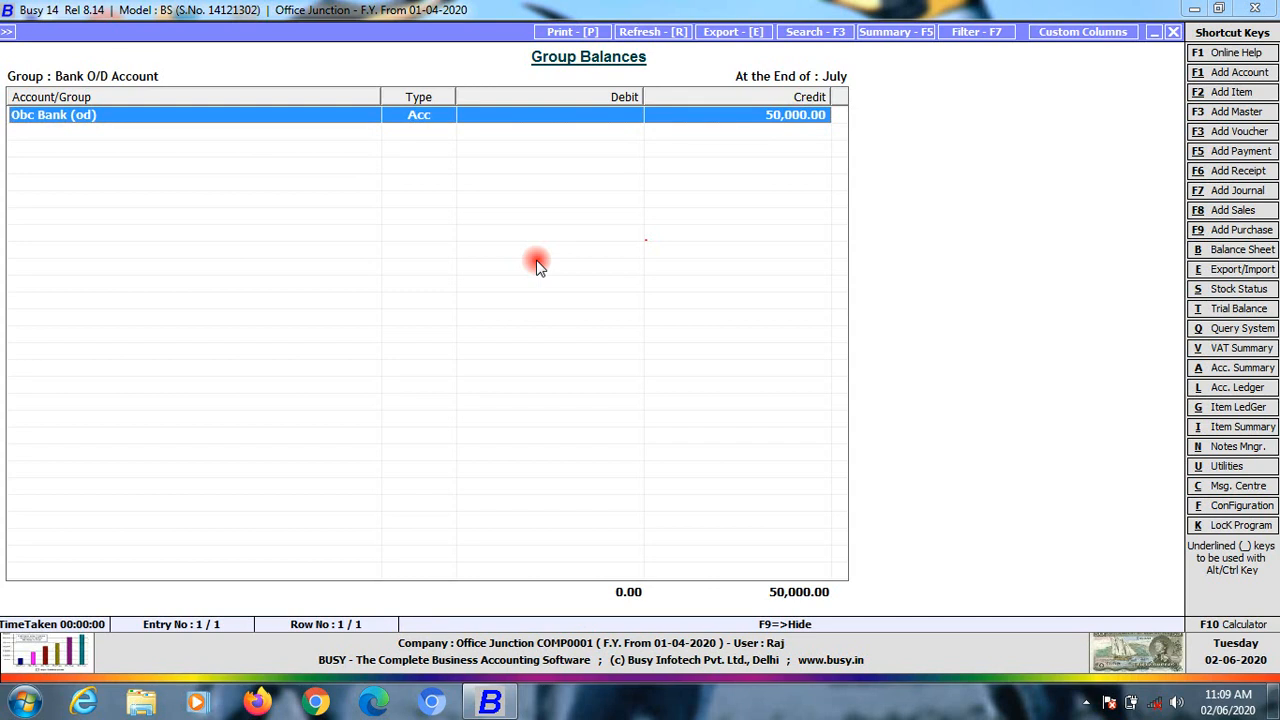
key(Return)
key(Down)
key(Down)
key(Down)
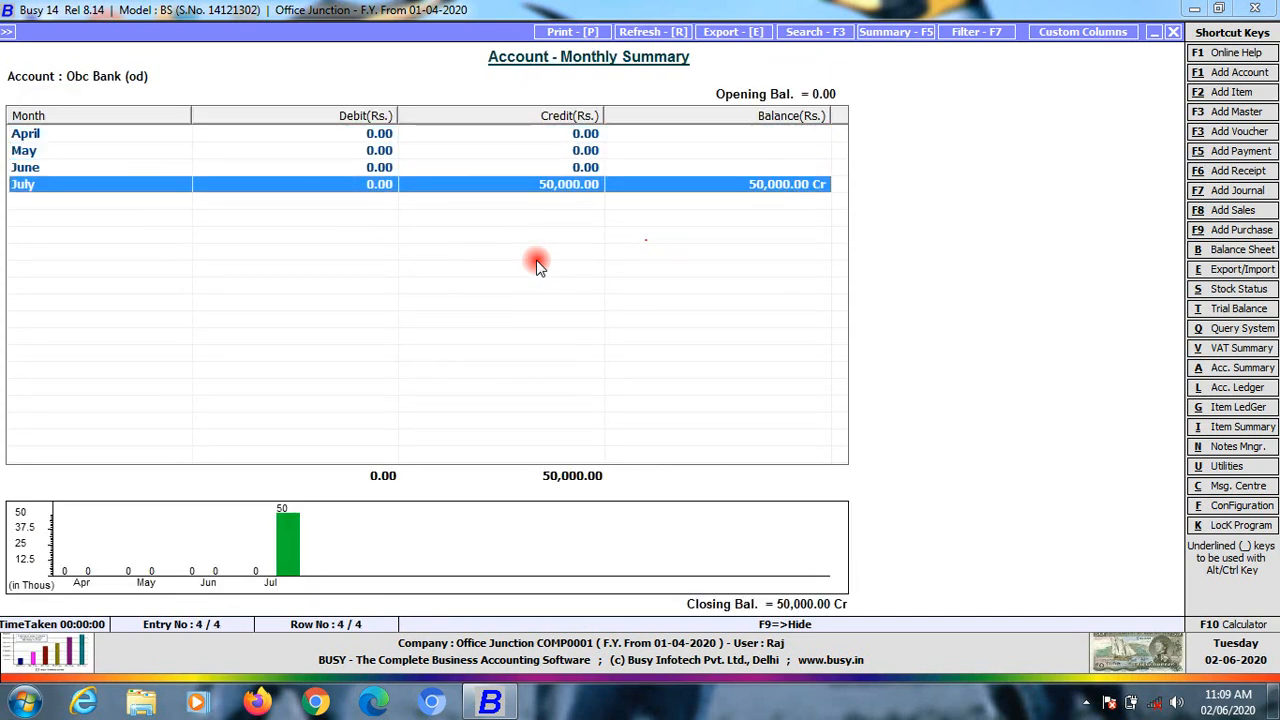
key(Escape)
key(Escape)
key(Escape)
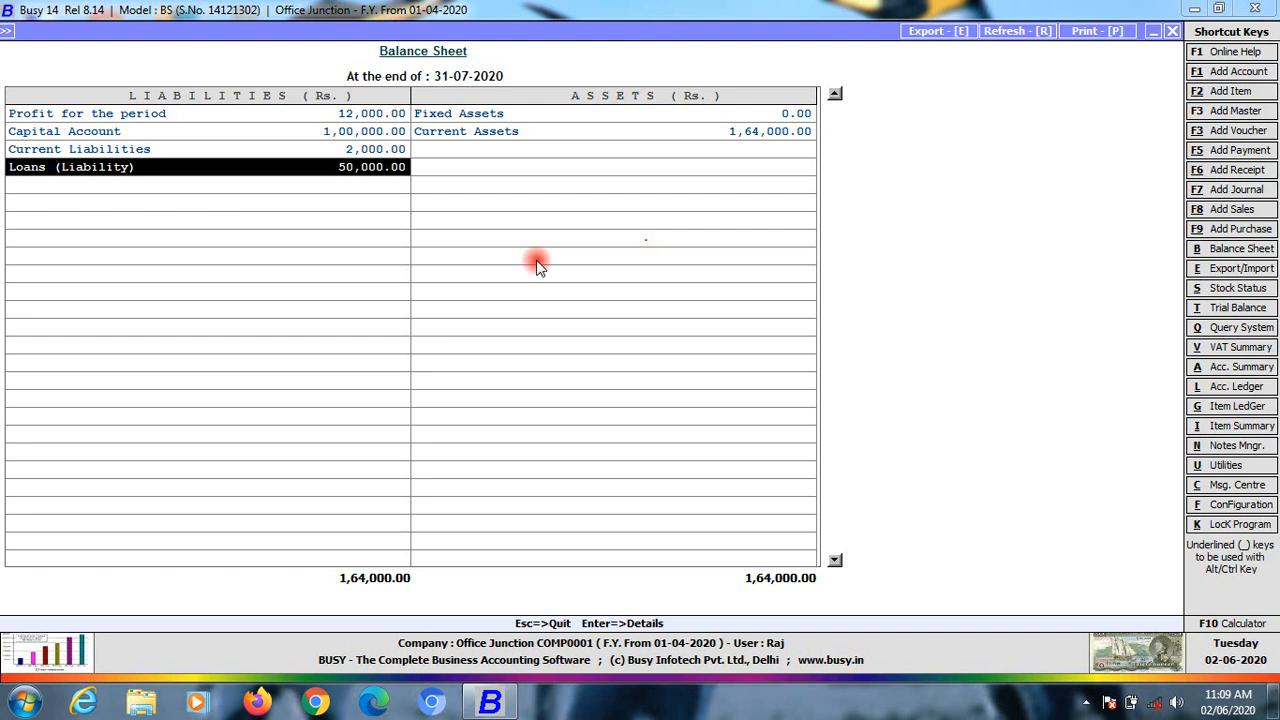
key(Escape)
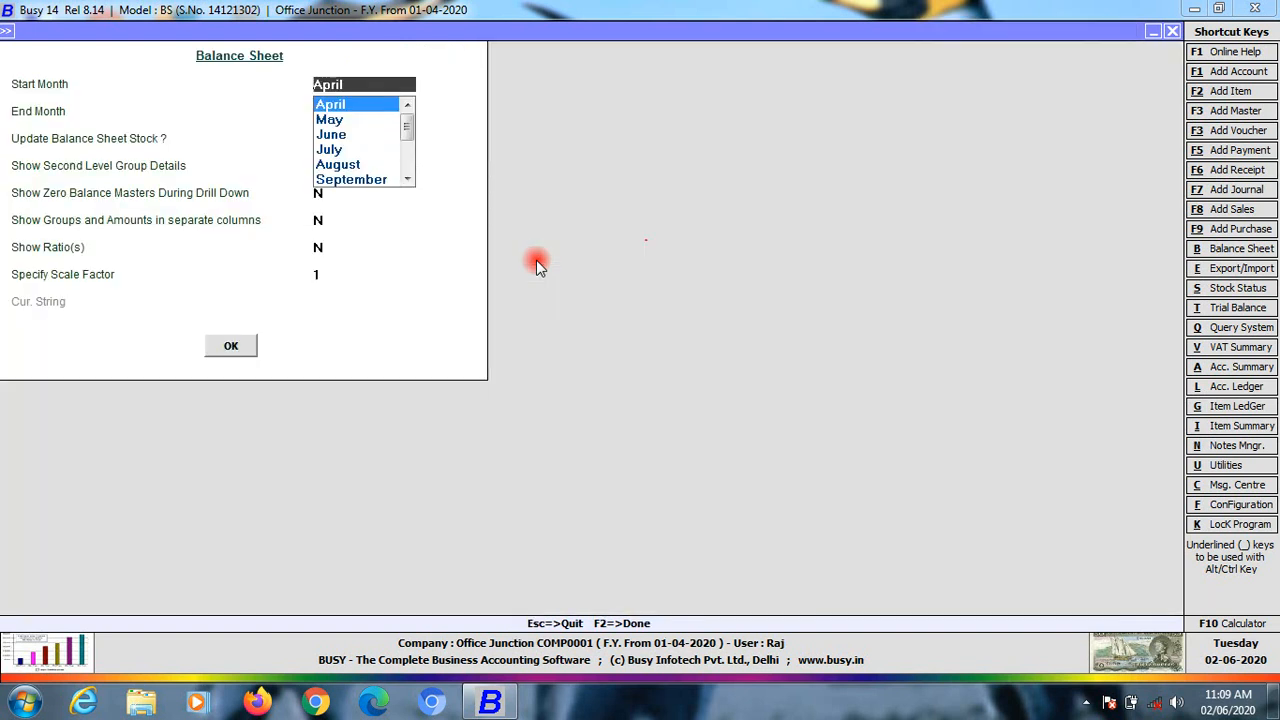
key(Return)
key(Return)
key(Return)
key(Return)
key(Return)
key(Return)
key(Return)
key(Return)
key(Return)
key(Right)
key(Down)
key(Return)
key(Down)
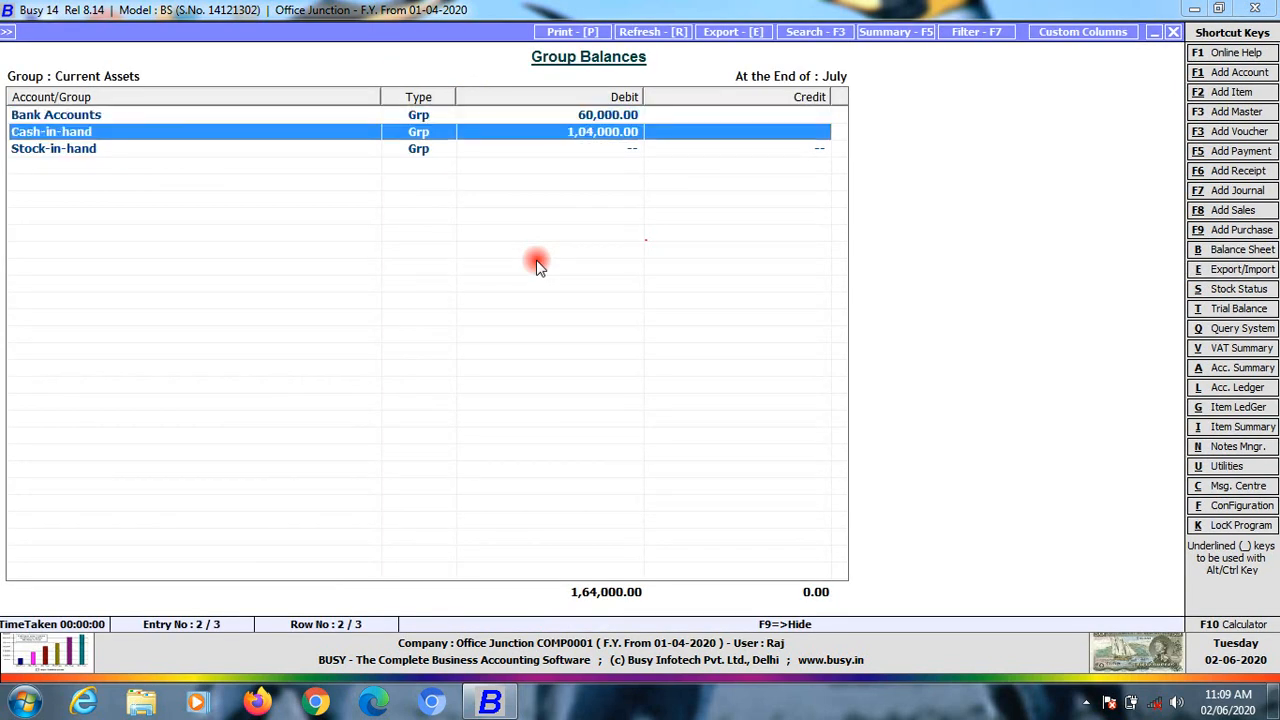
key(Up)
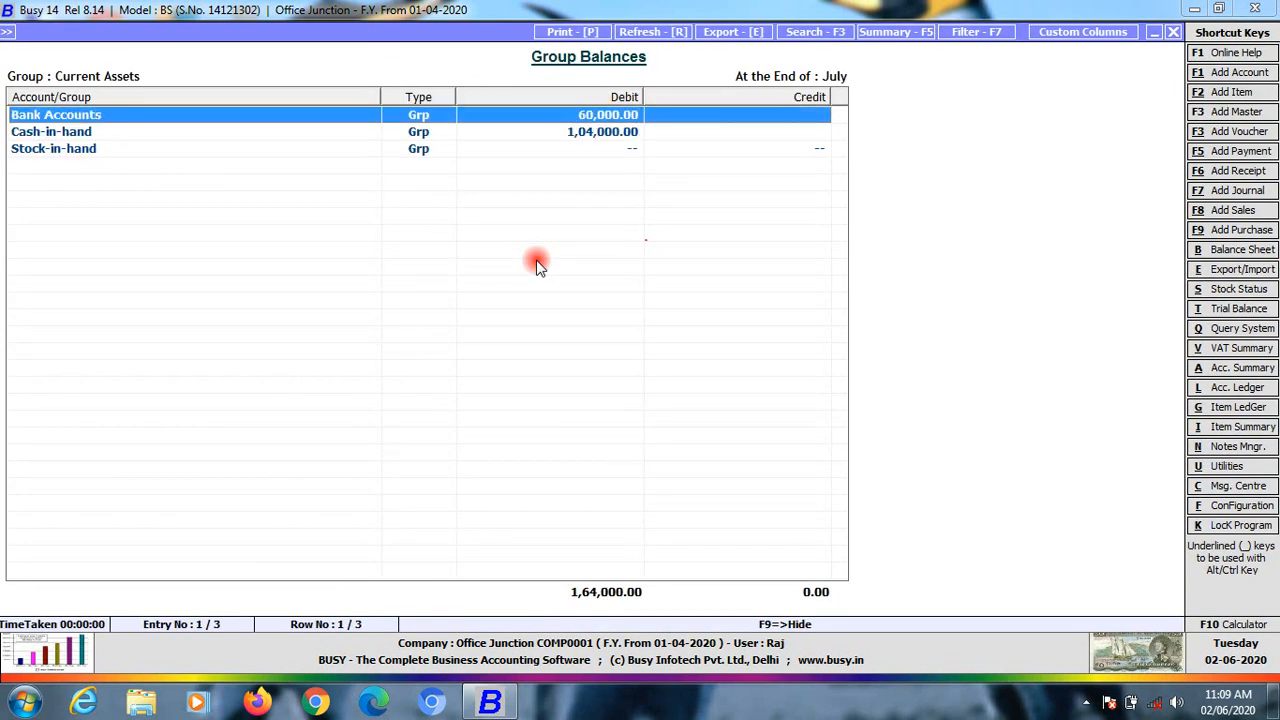
key(Down)
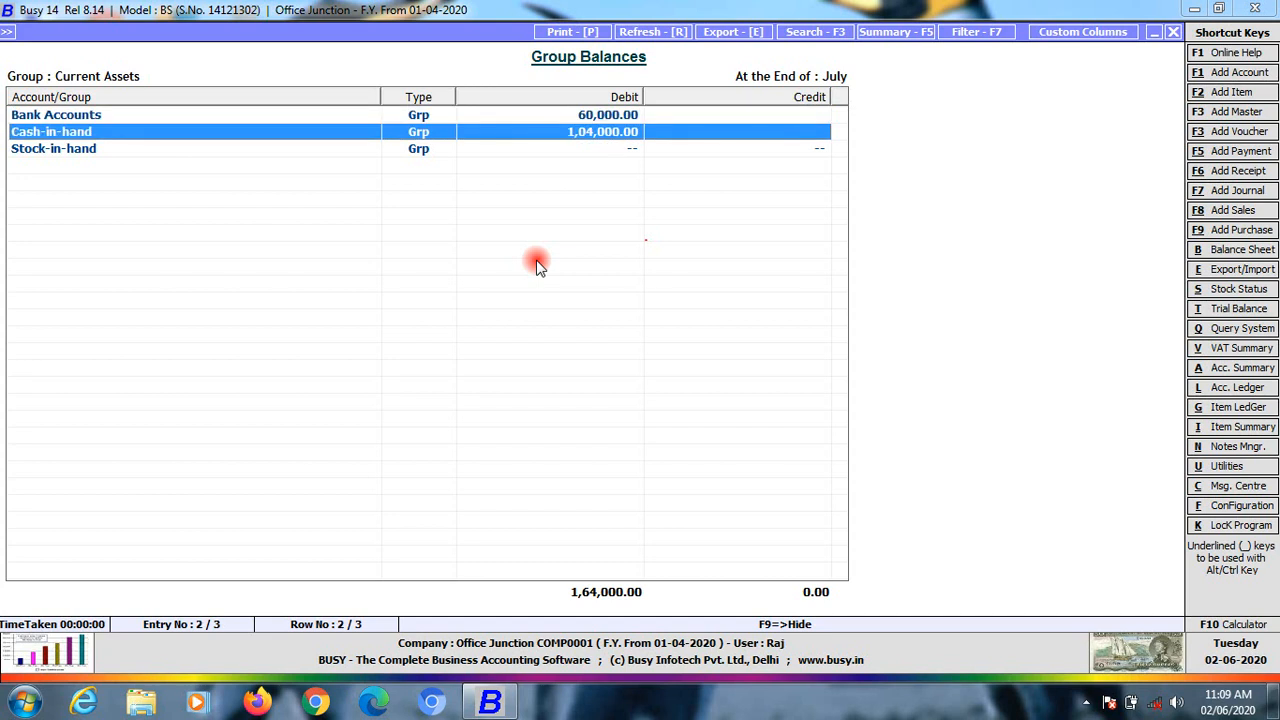
key(Return)
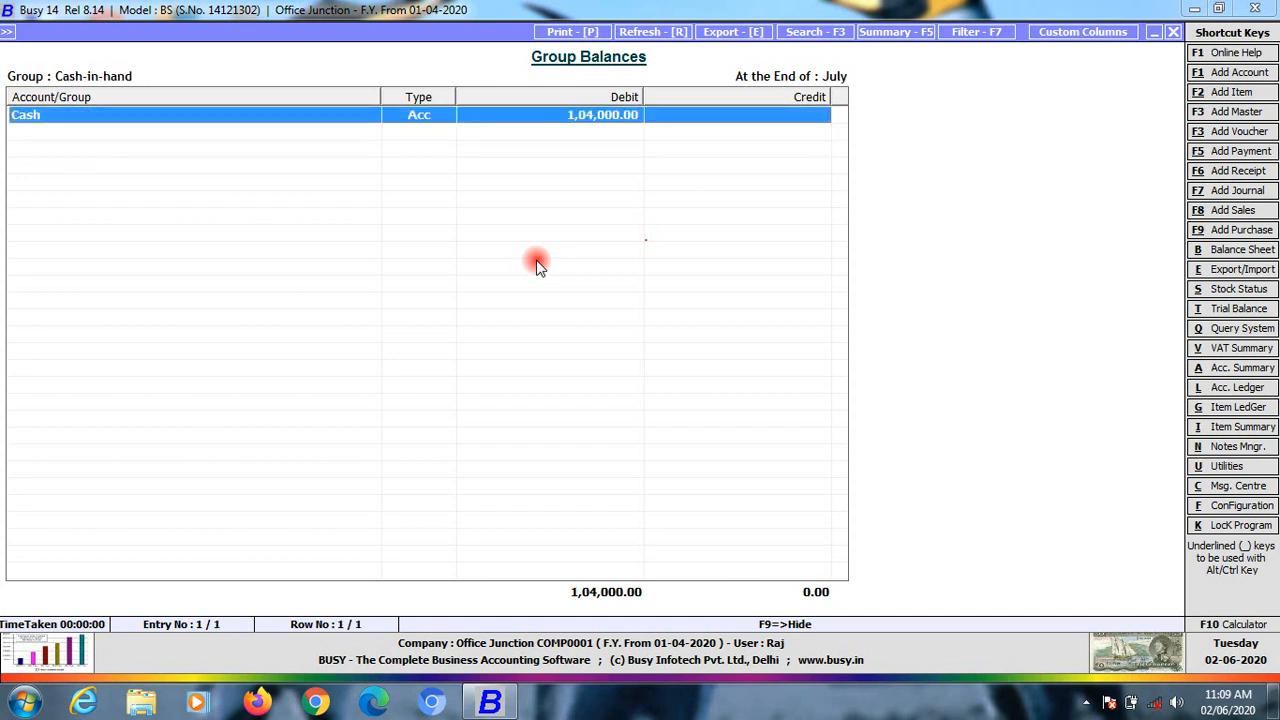
key(Escape)
key(Escape)
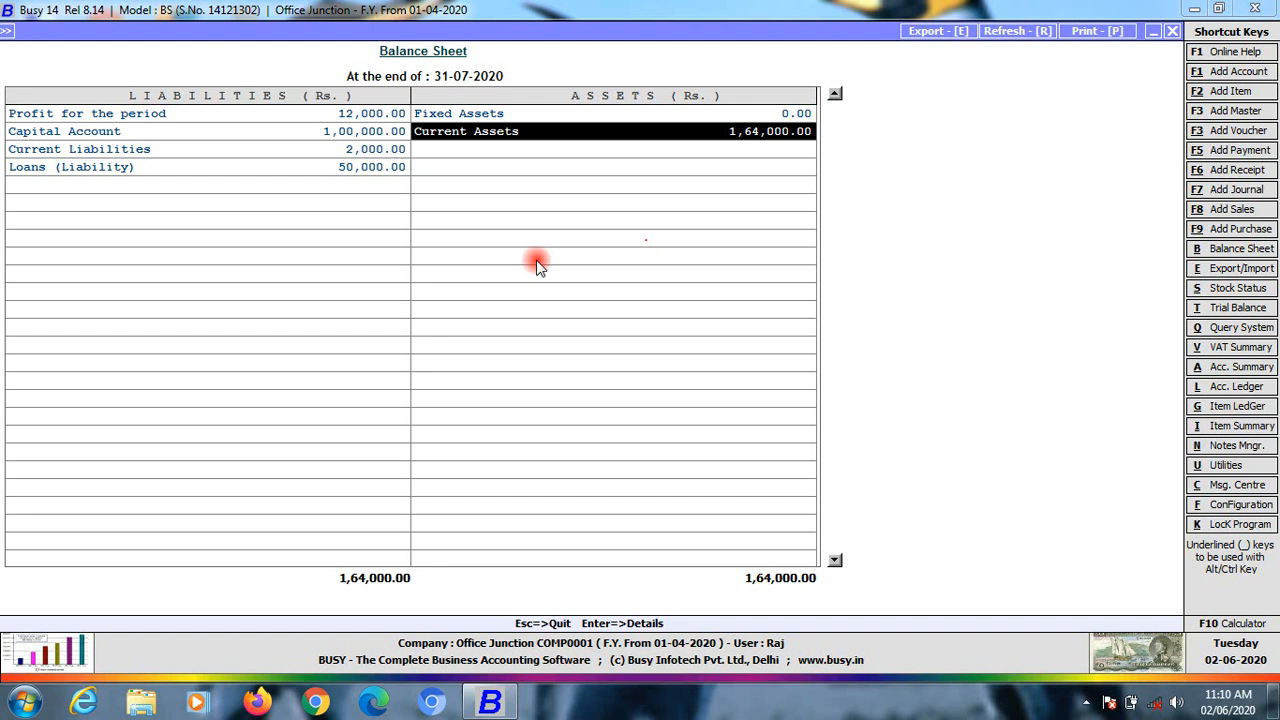
key(Left)
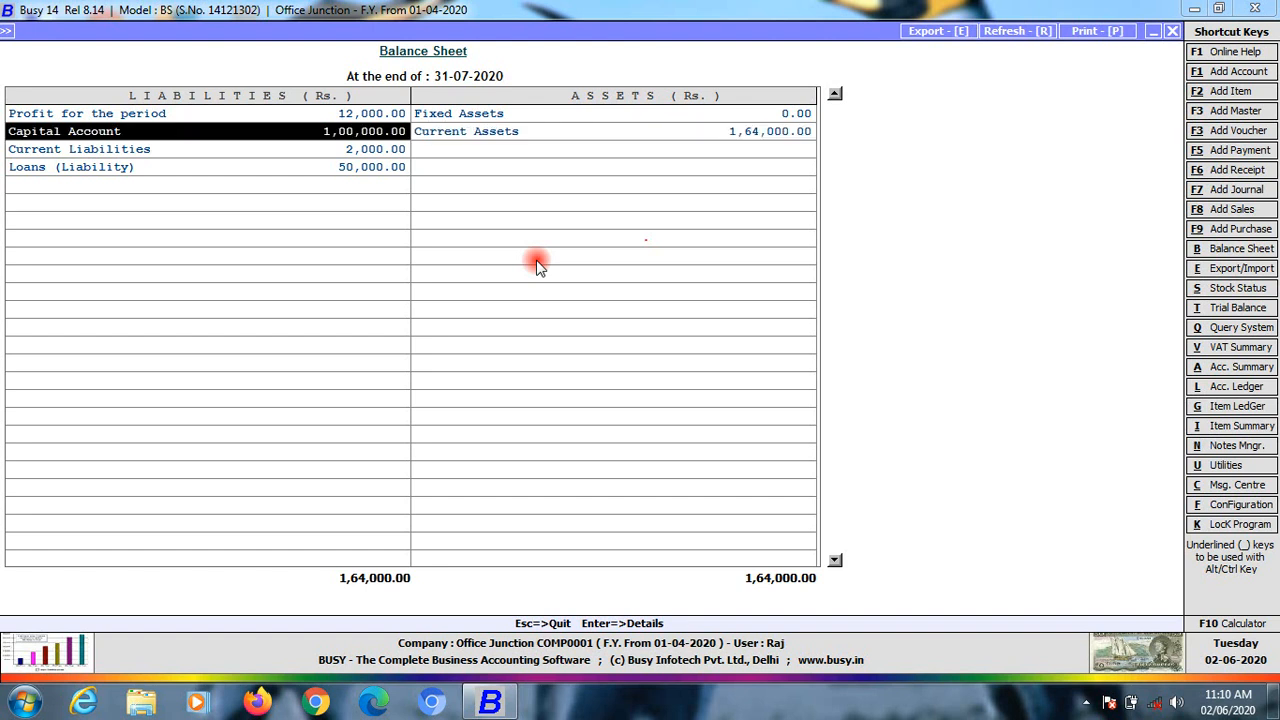
key(Down)
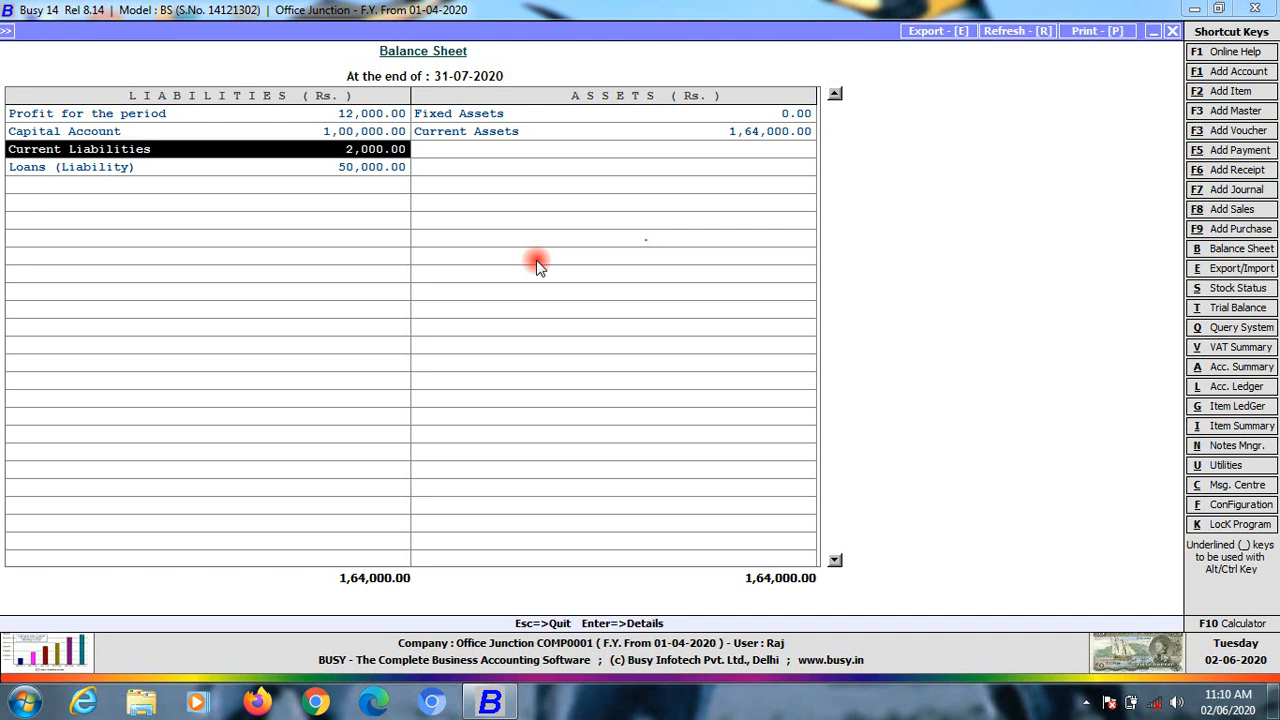
key(Up)
key(Up)
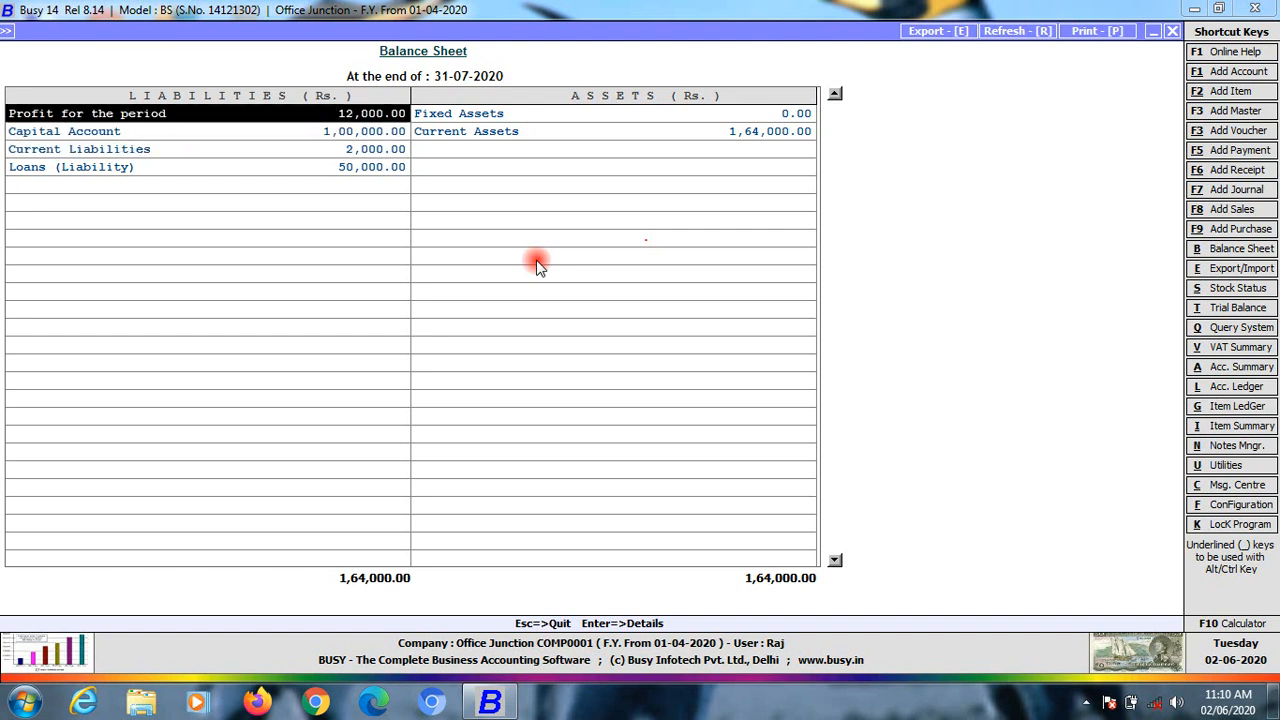
key(Escape)
key(Escape)
key(Escape)
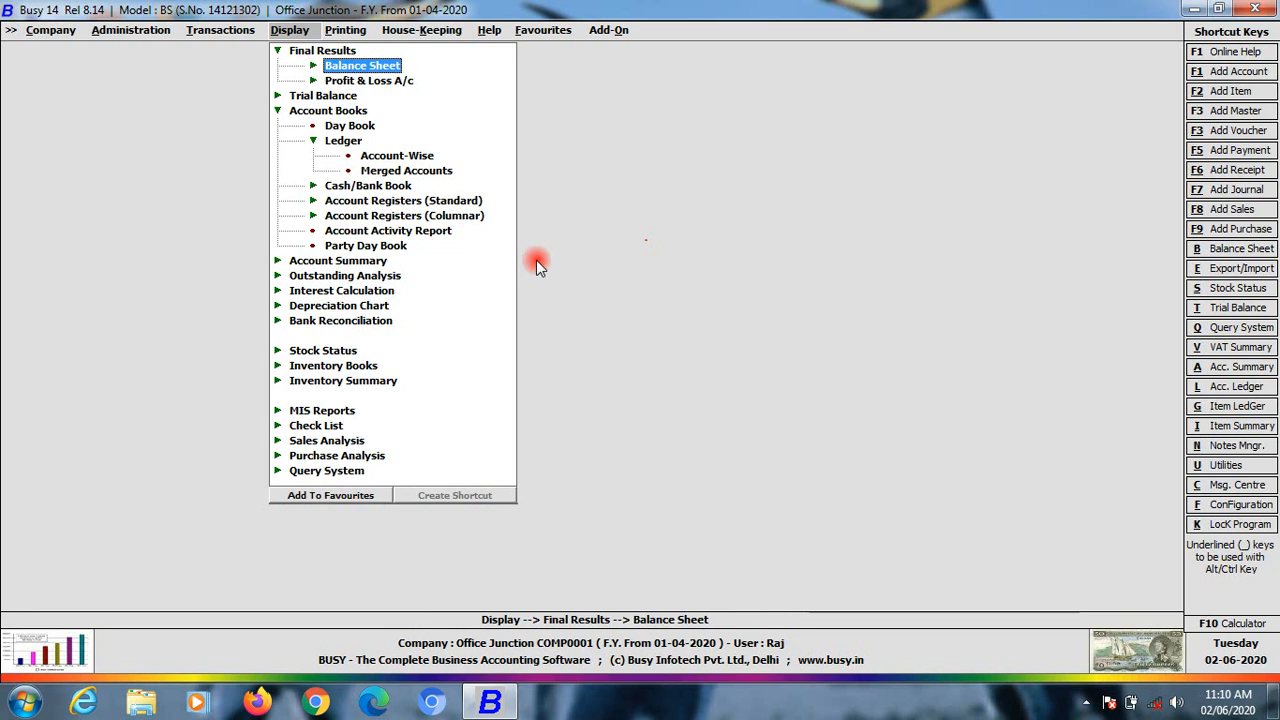
key(Down)
key(Down)
key(Down)
key(Down)
key(Down)
key(Down)
key(Down)
key(Down)
key(Down)
key(Down)
key(Down)
key(Down)
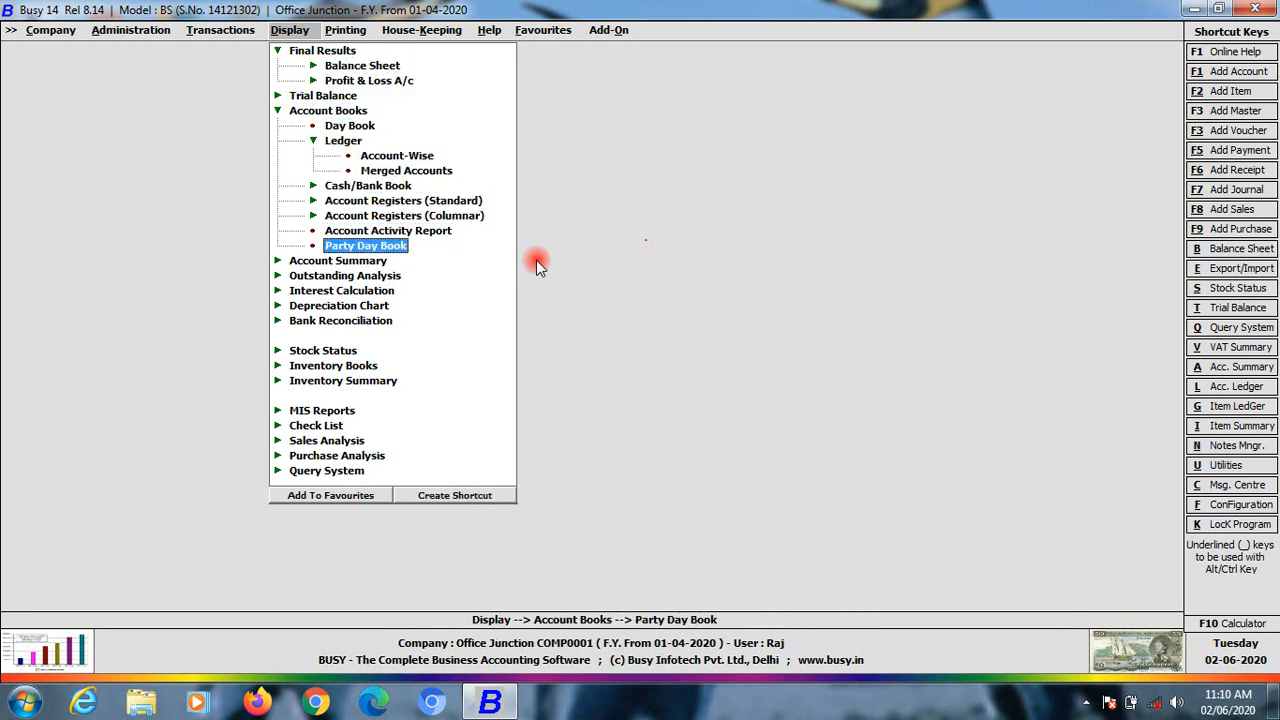
key(Down)
key(Down)
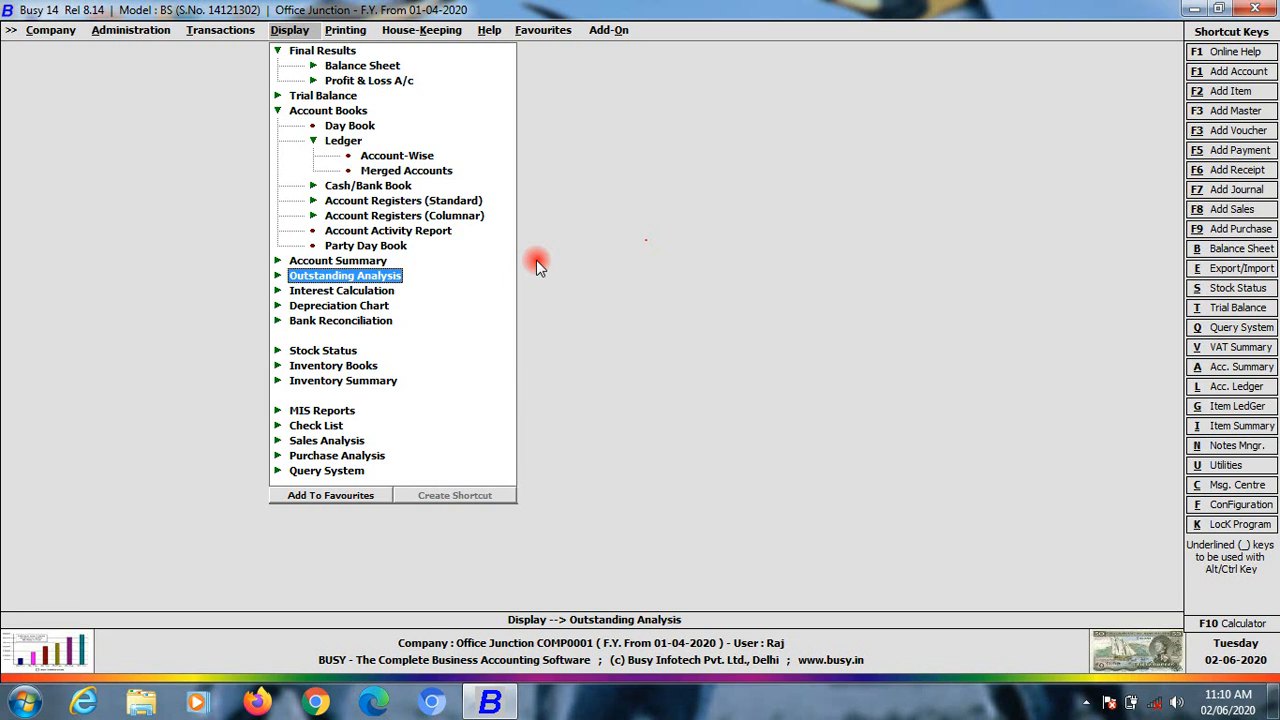
key(Return)
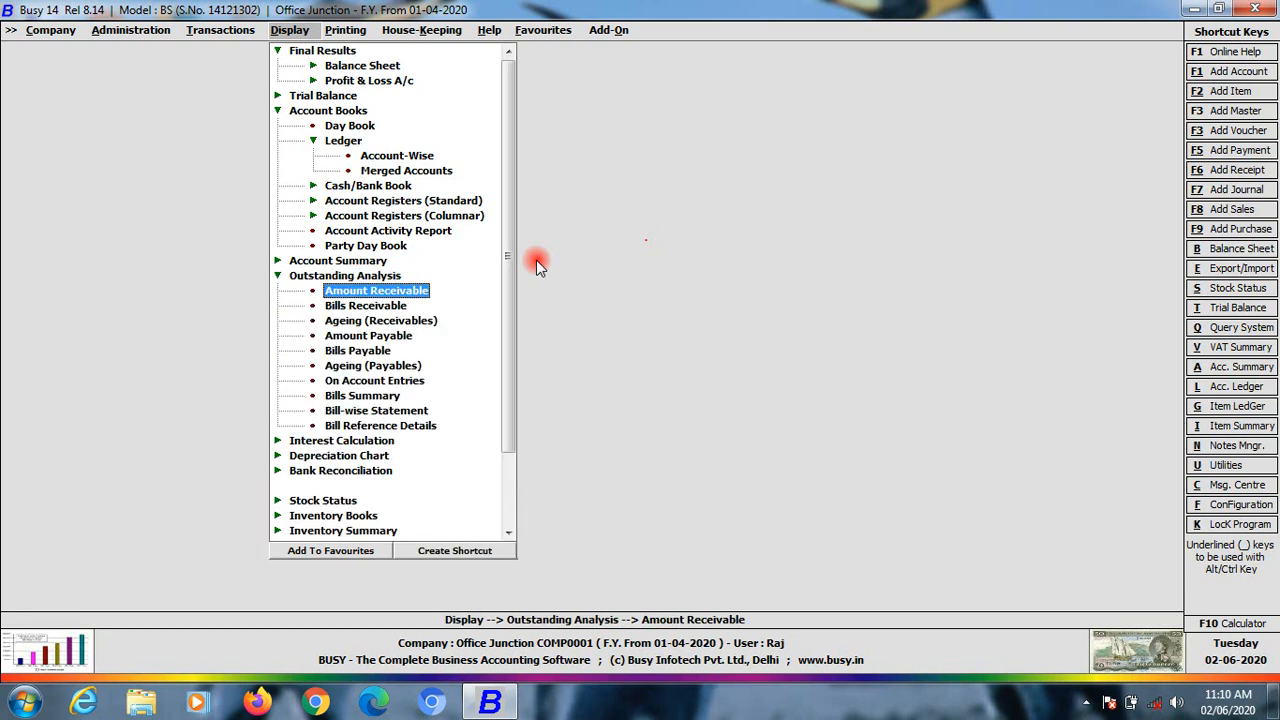
key(Return)
key(Return)
key(Return)
key(Return)
key(Return)
key(Return)
key(Return)
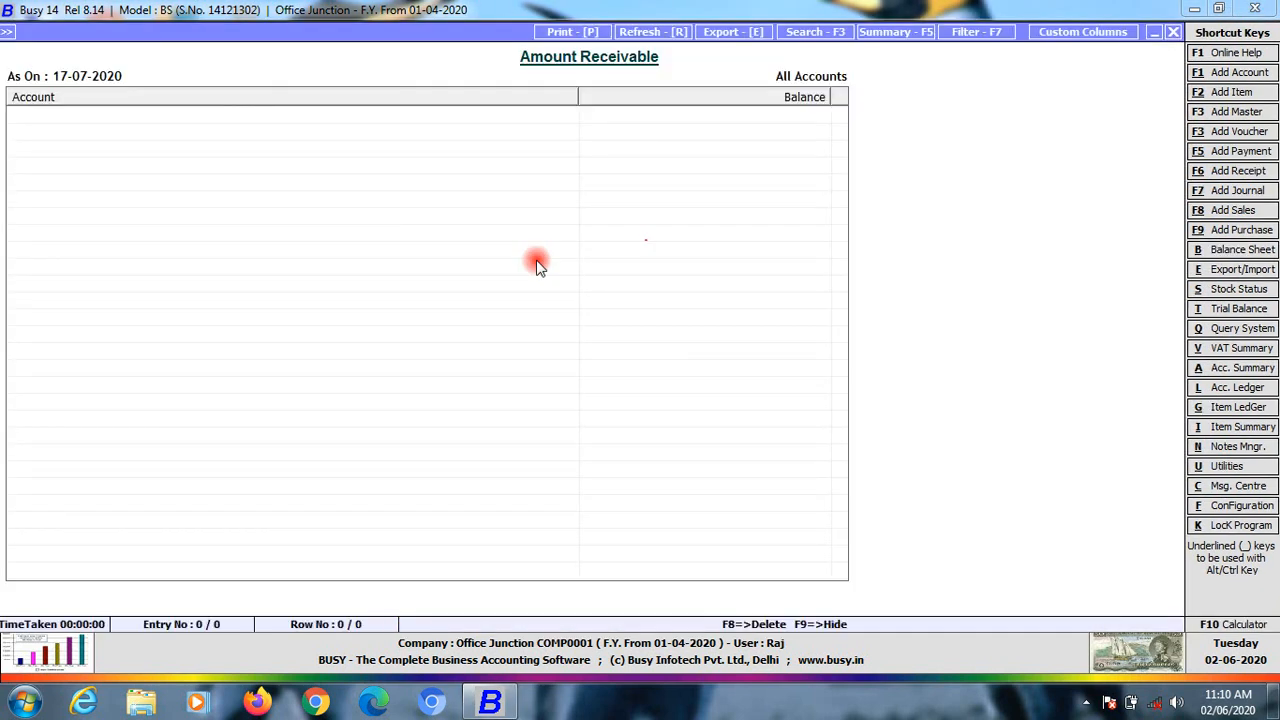
key(Escape)
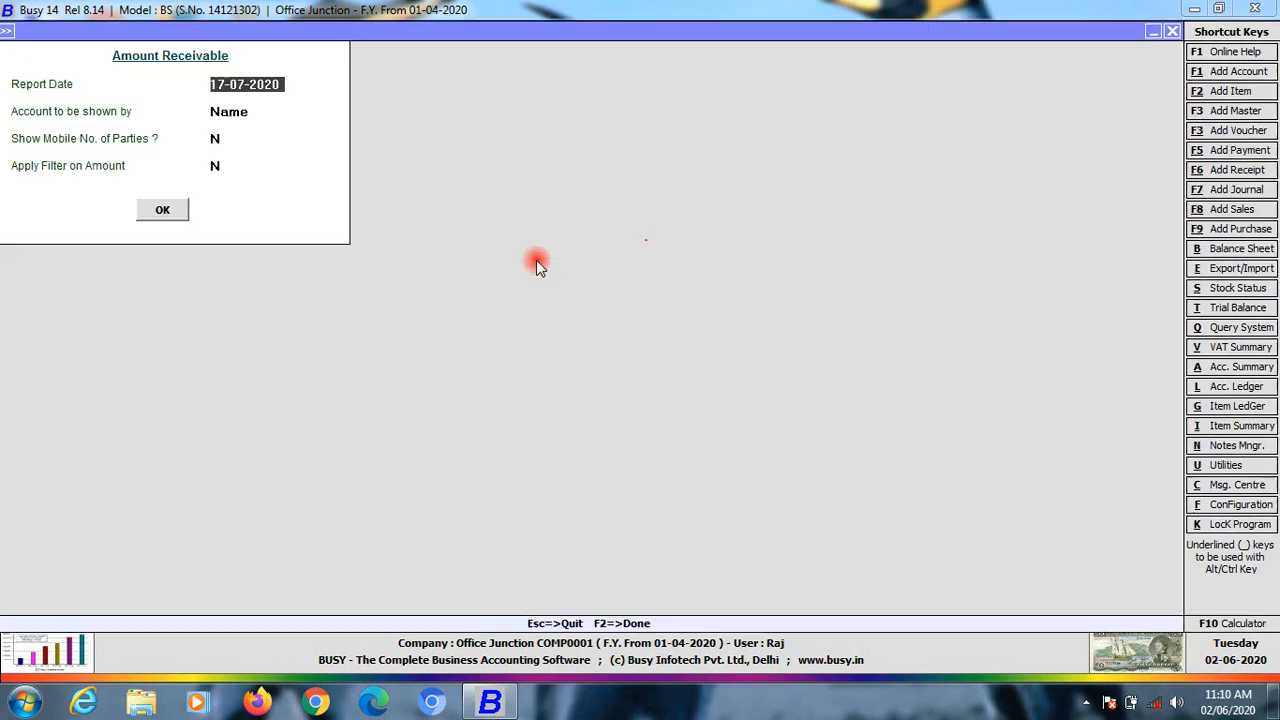
key(Escape)
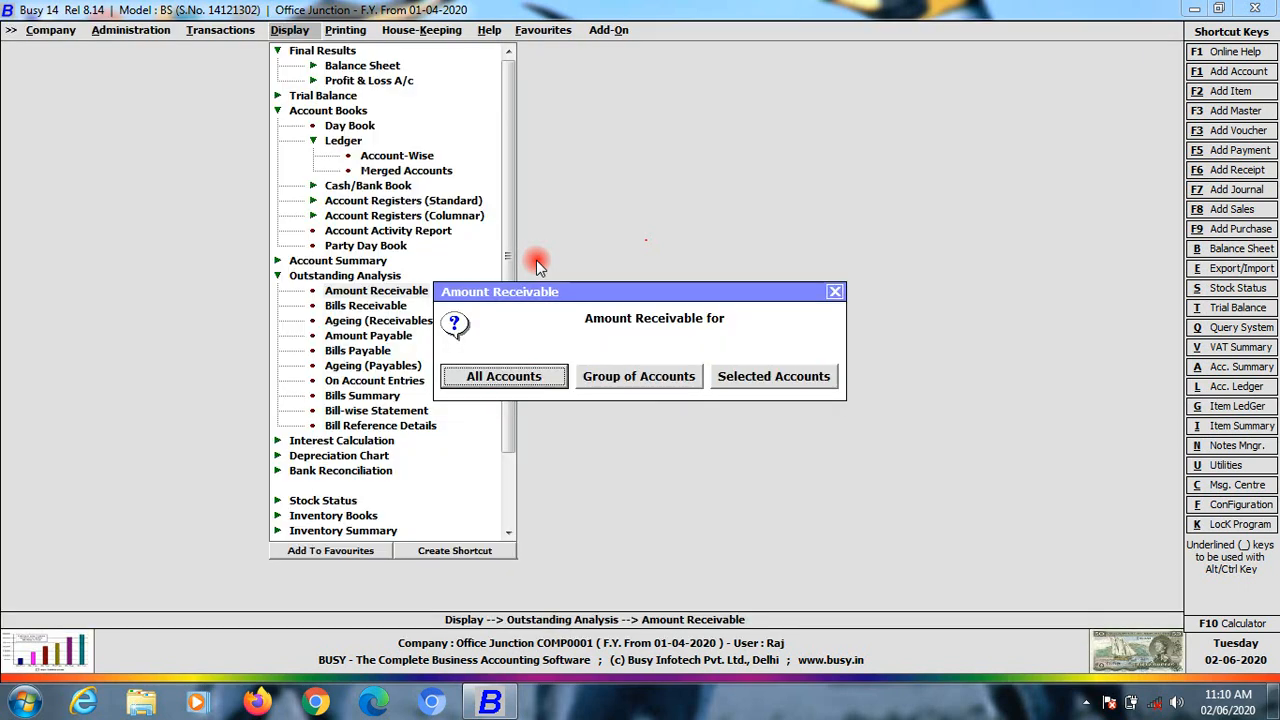
key(Escape)
key(Down)
key(Down)
key(Down)
key(Return)
key(Escape)
key(Return)
key(Return)
key(Return)
key(Return)
key(Return)
key(Return)
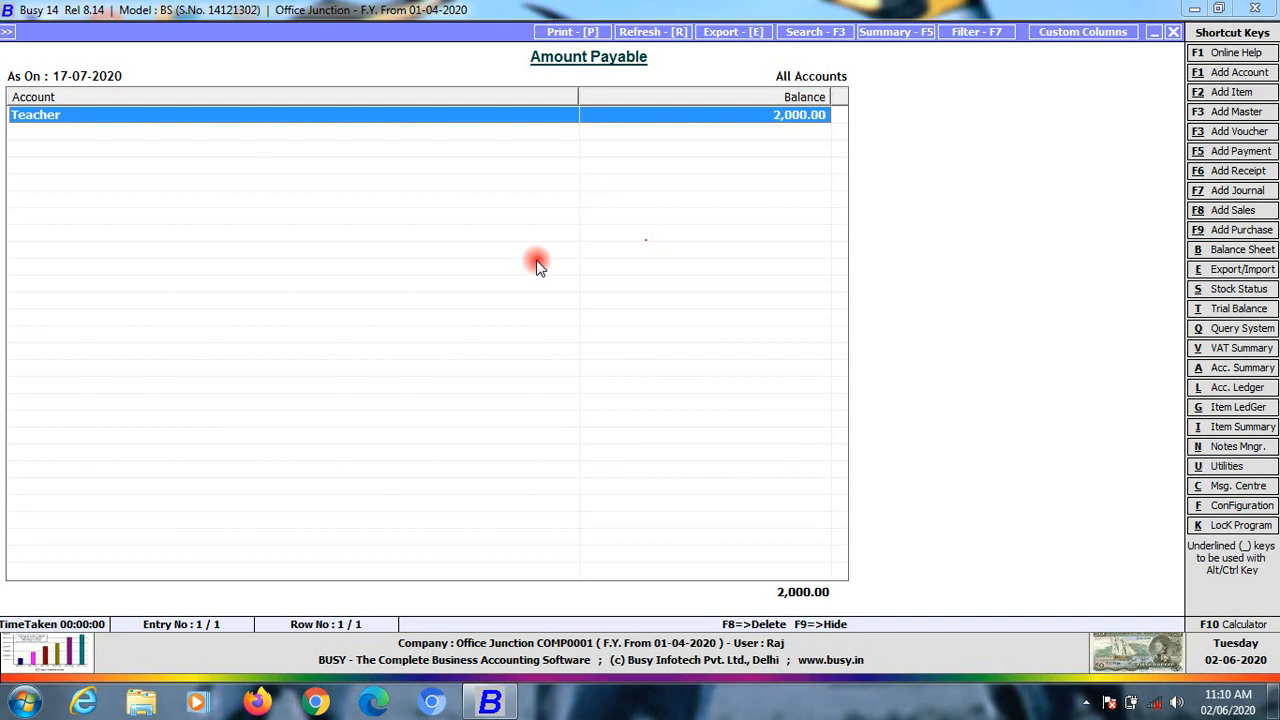
key(Escape)
key(Escape)
key(Escape)
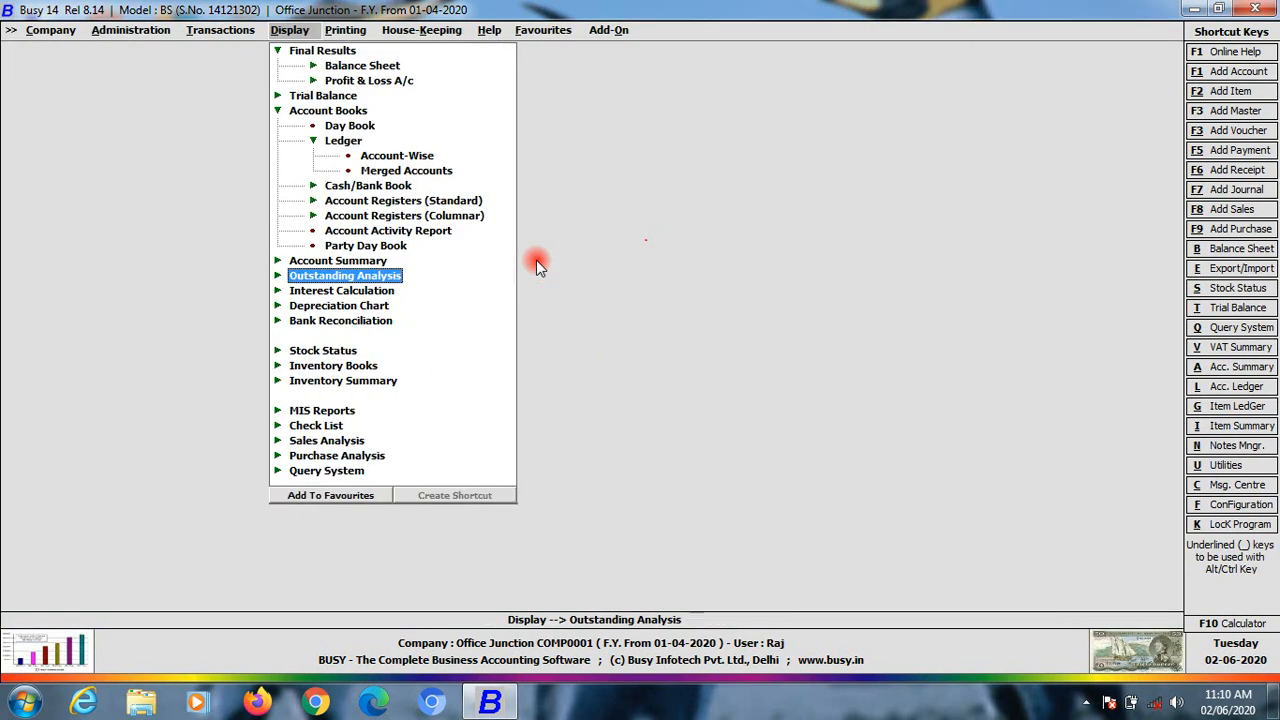
Open the Closing Trial - Grouped trial balance, balances only, for all groups up to July
key(Up)
key(Up)
key(Up)
key(Up)
key(Up)
key(Up)
key(Up)
key(Up)
key(Up)
key(Up)
key(Up)
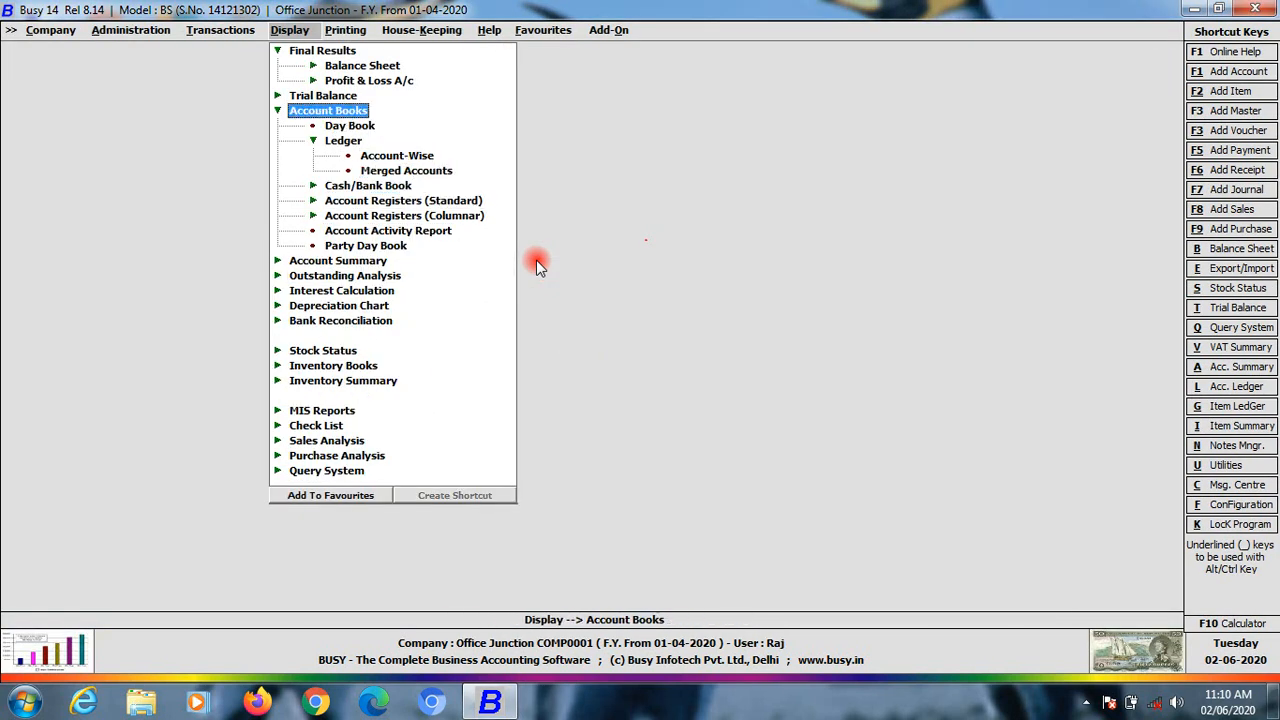
key(Left)
key(Up)
key(Right)
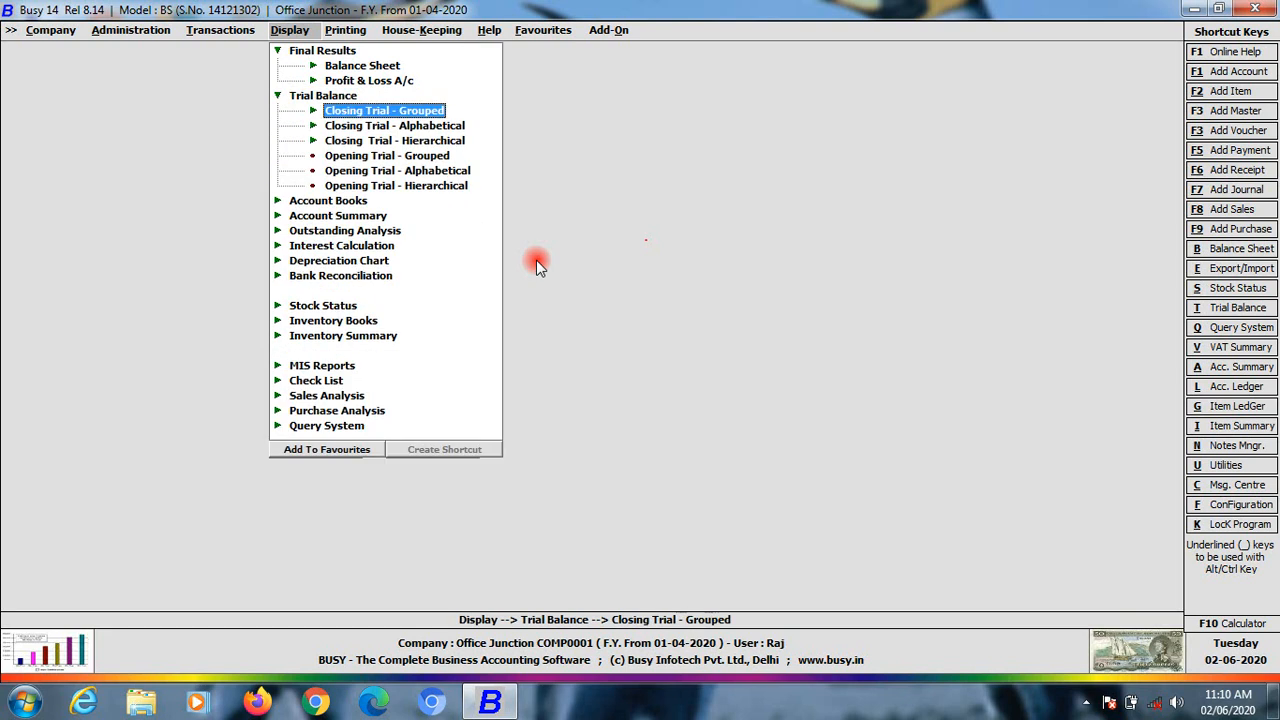
key(Right)
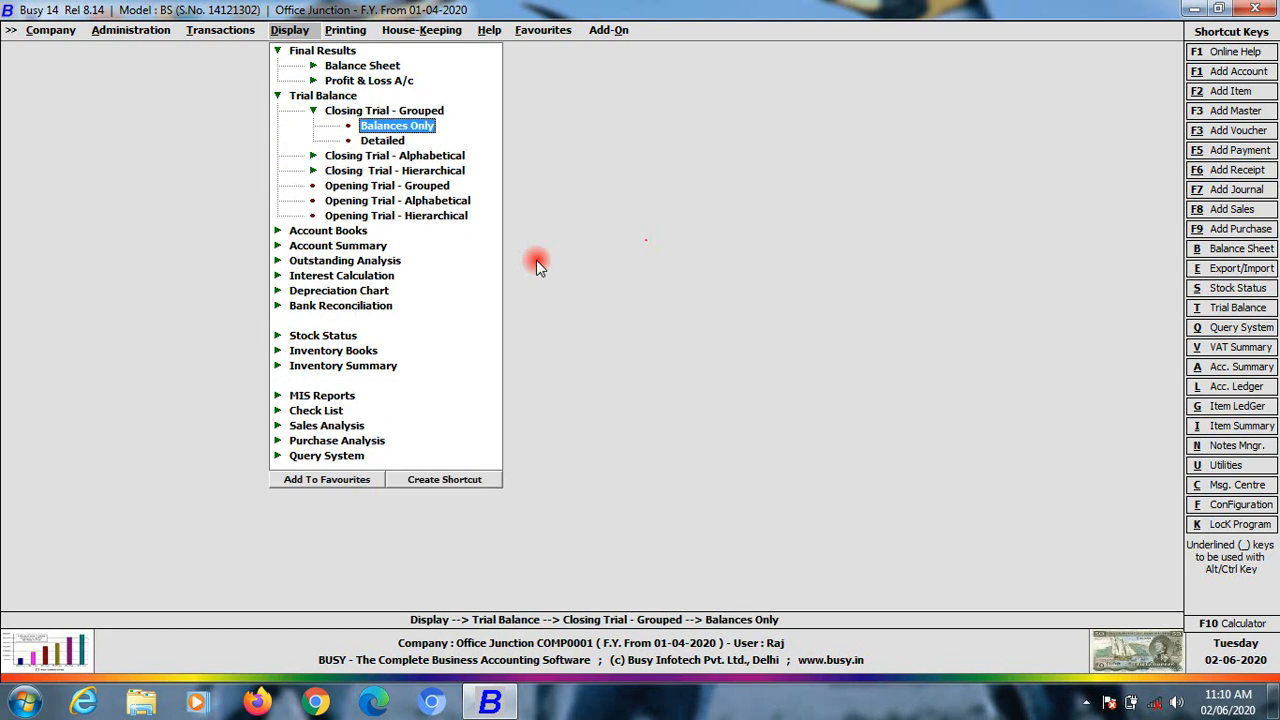
key(Return)
key(Return)
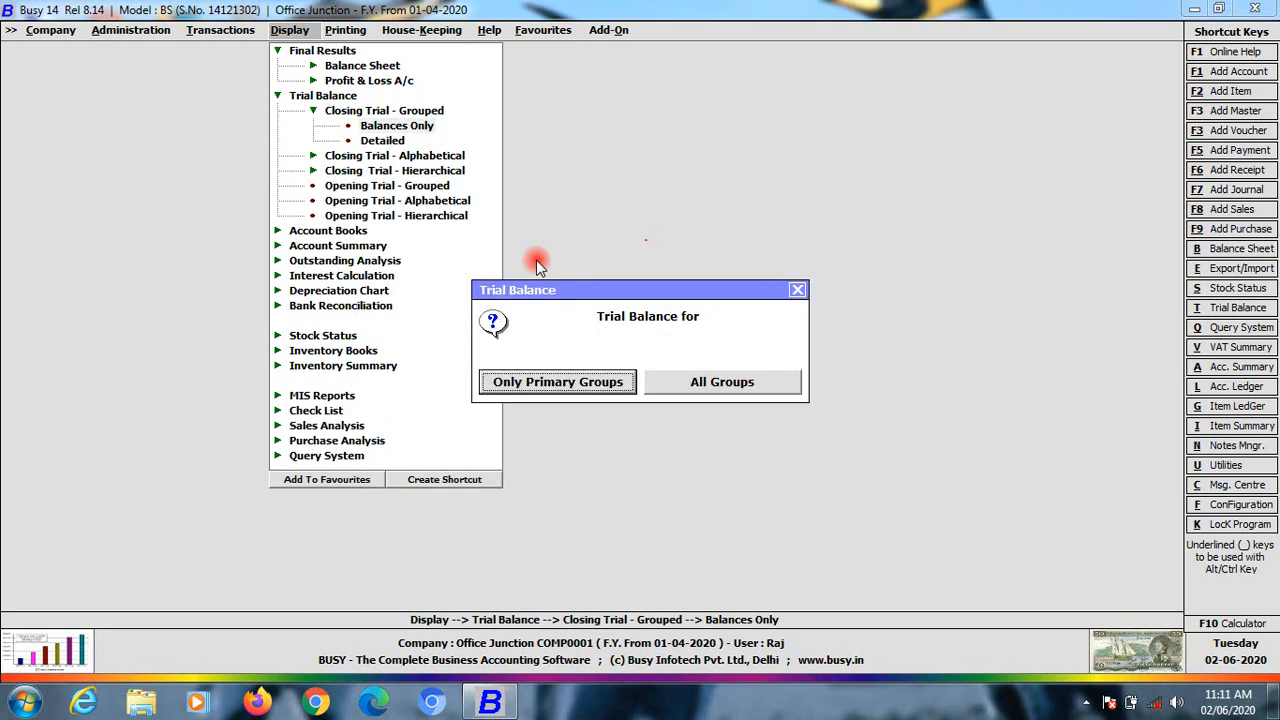
key(Return)
key(Return)
key(Return)
key(Return)
key(Return)
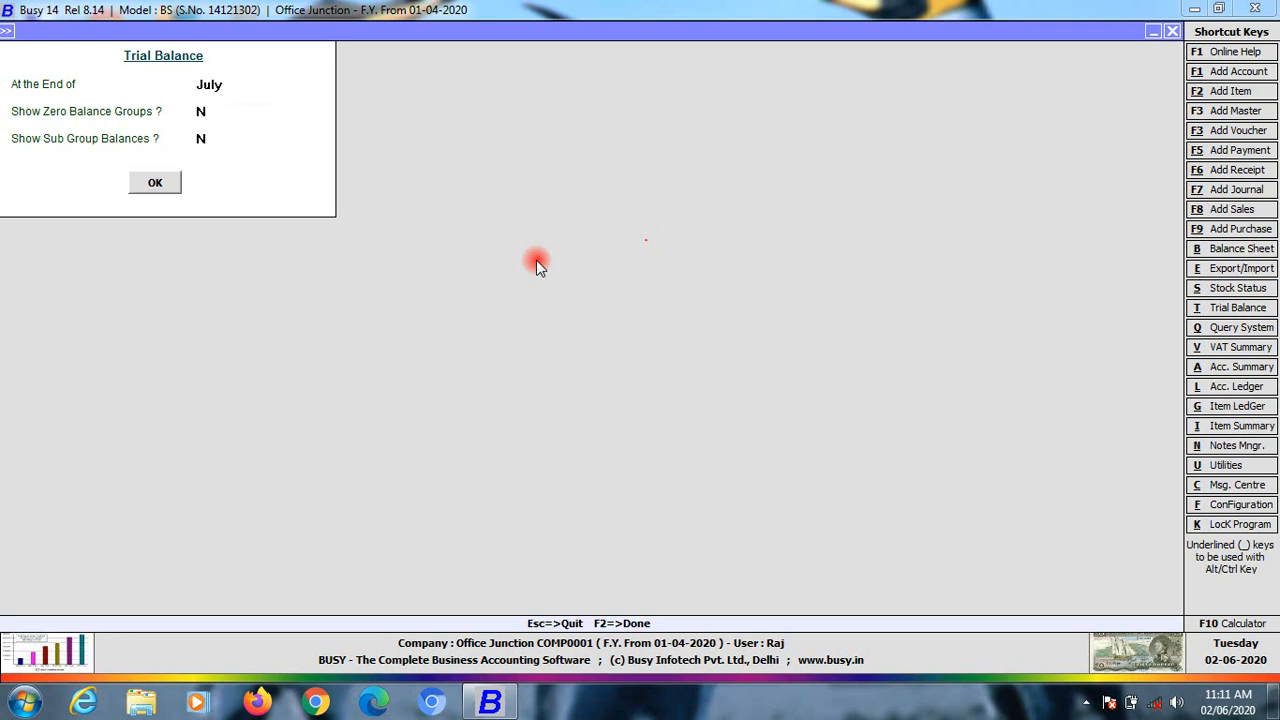
key(Down)
key(Down)
Review the trial balance totalling 1,64,000.00, drilling into Current Assets, then close it
key(Down)
key(Down)
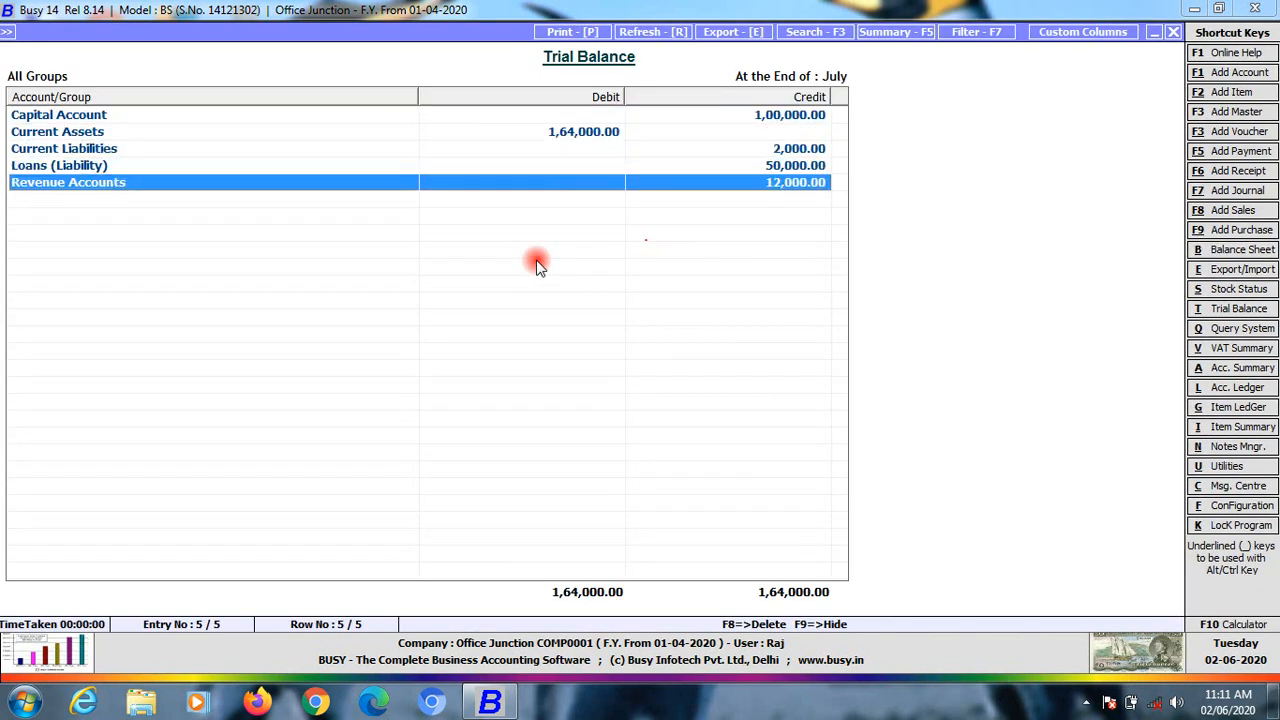
key(Up)
key(Up)
key(Up)
key(Up)
key(Down)
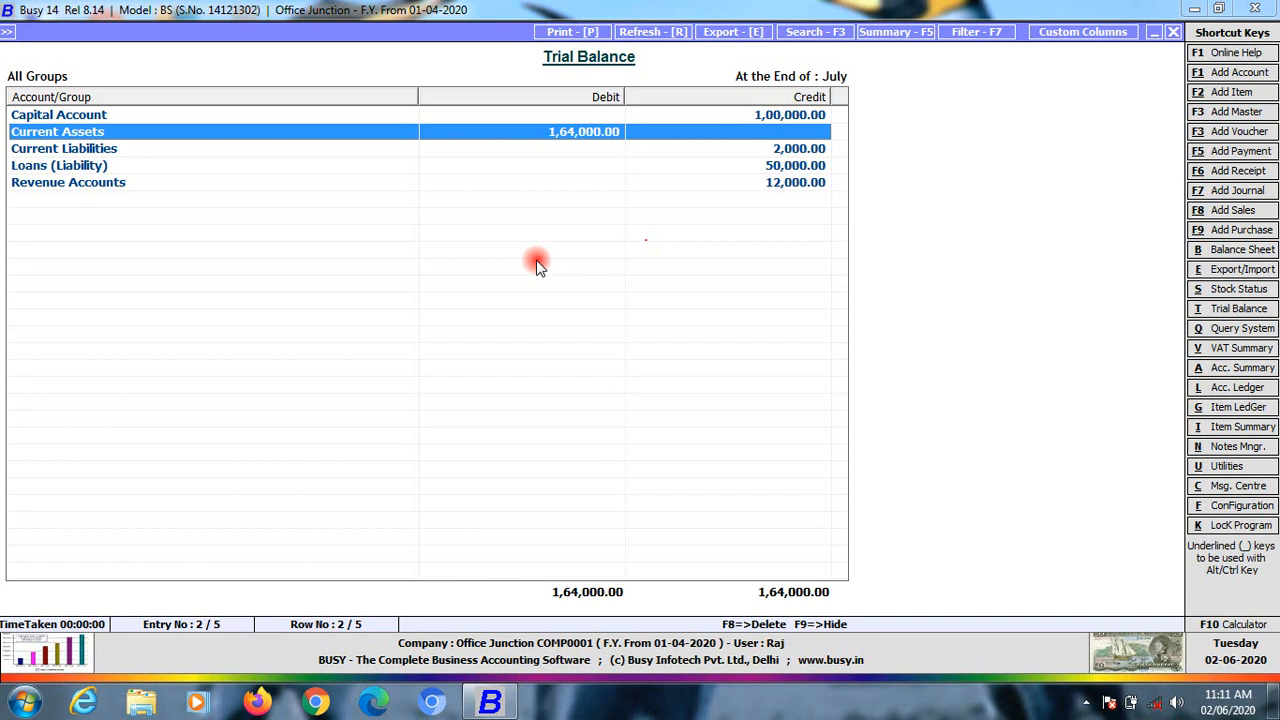
key(Return)
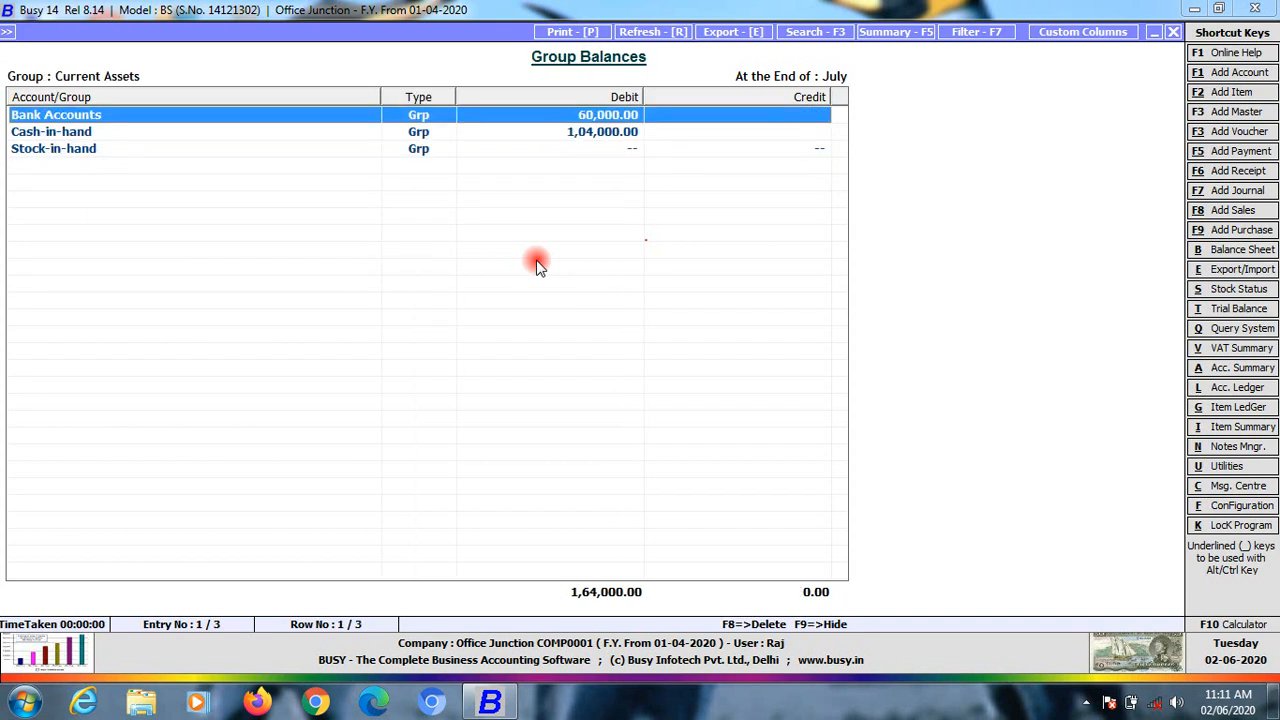
key(Escape)
key(Down)
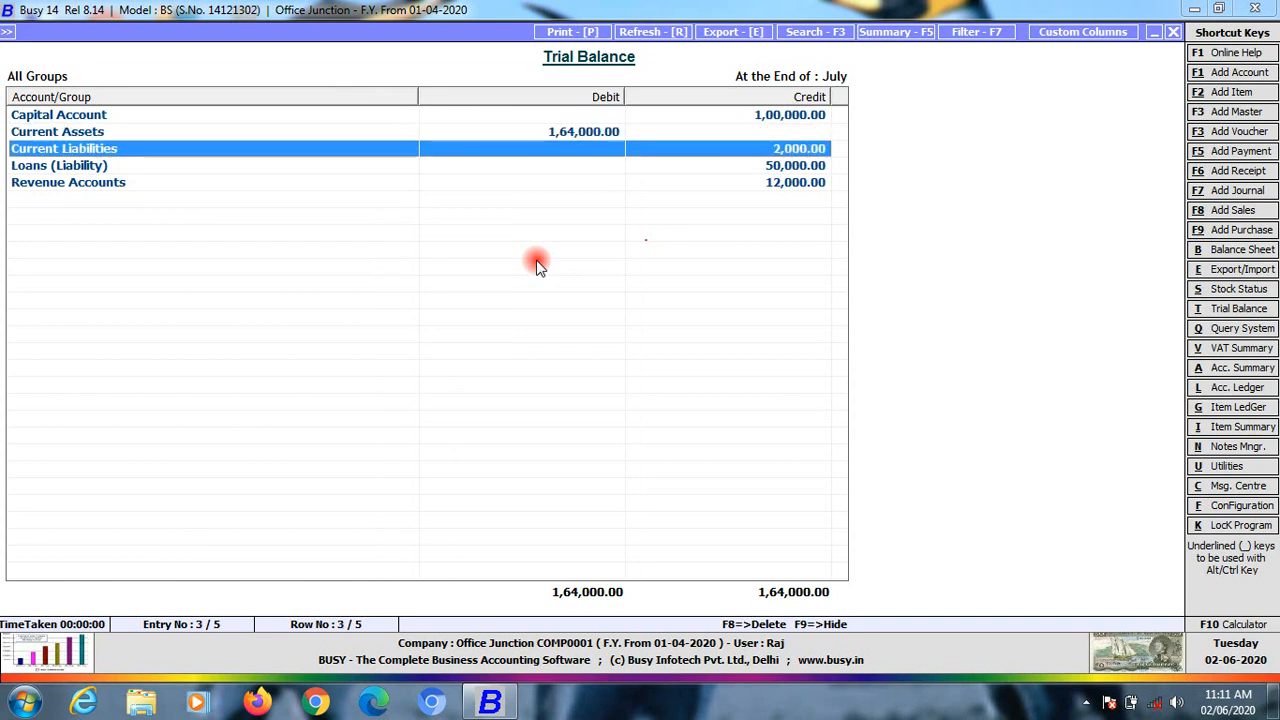
key(Down)
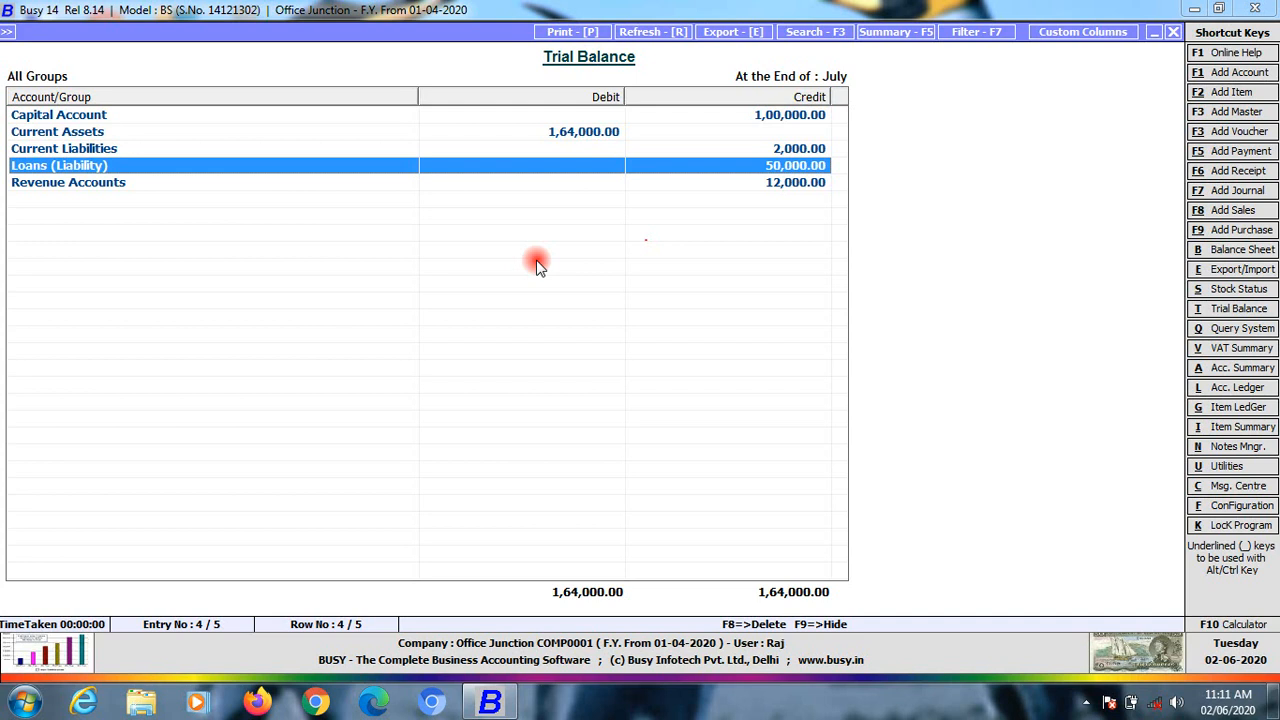
key(Down)
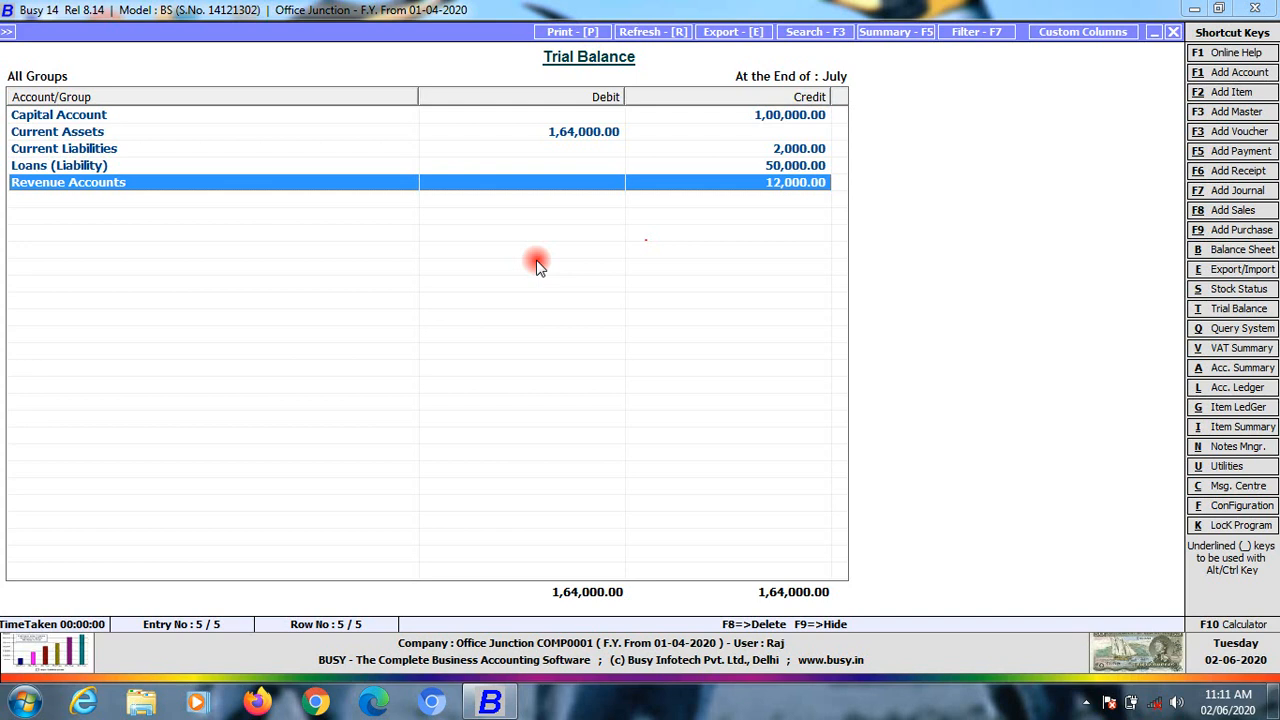
key(Up)
key(Up)
key(Up)
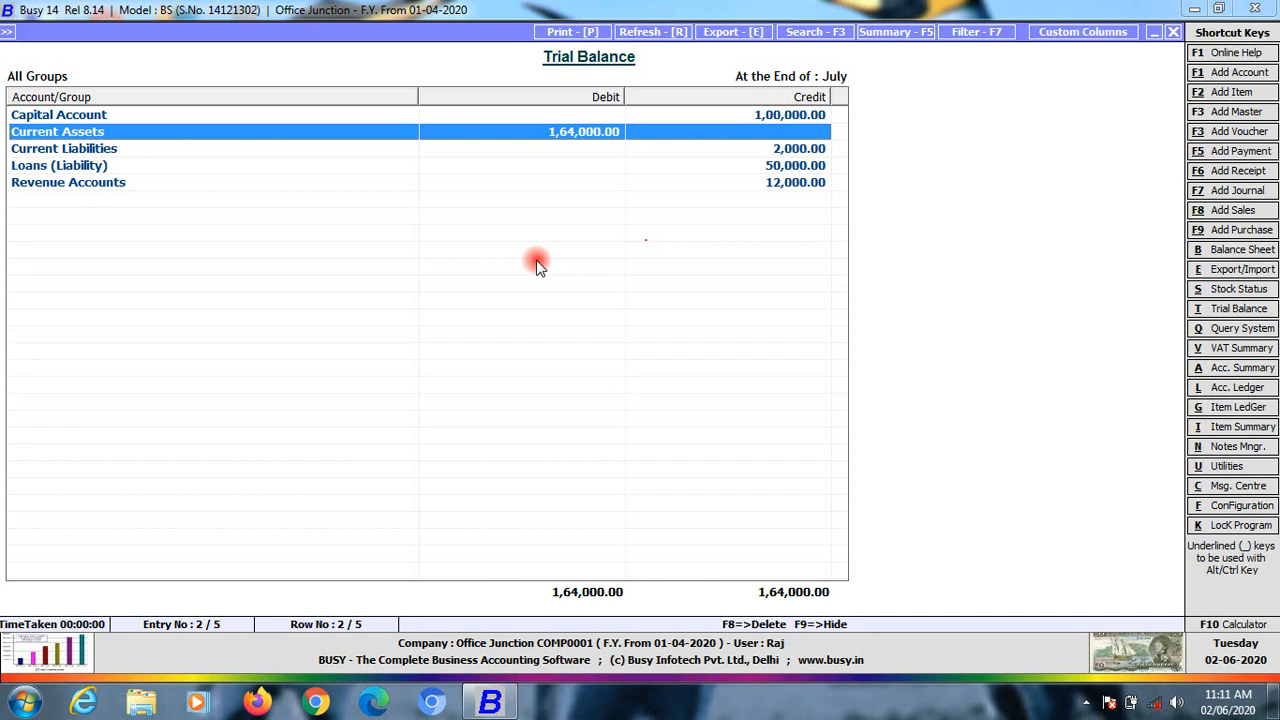
key(Escape)
key(Escape)
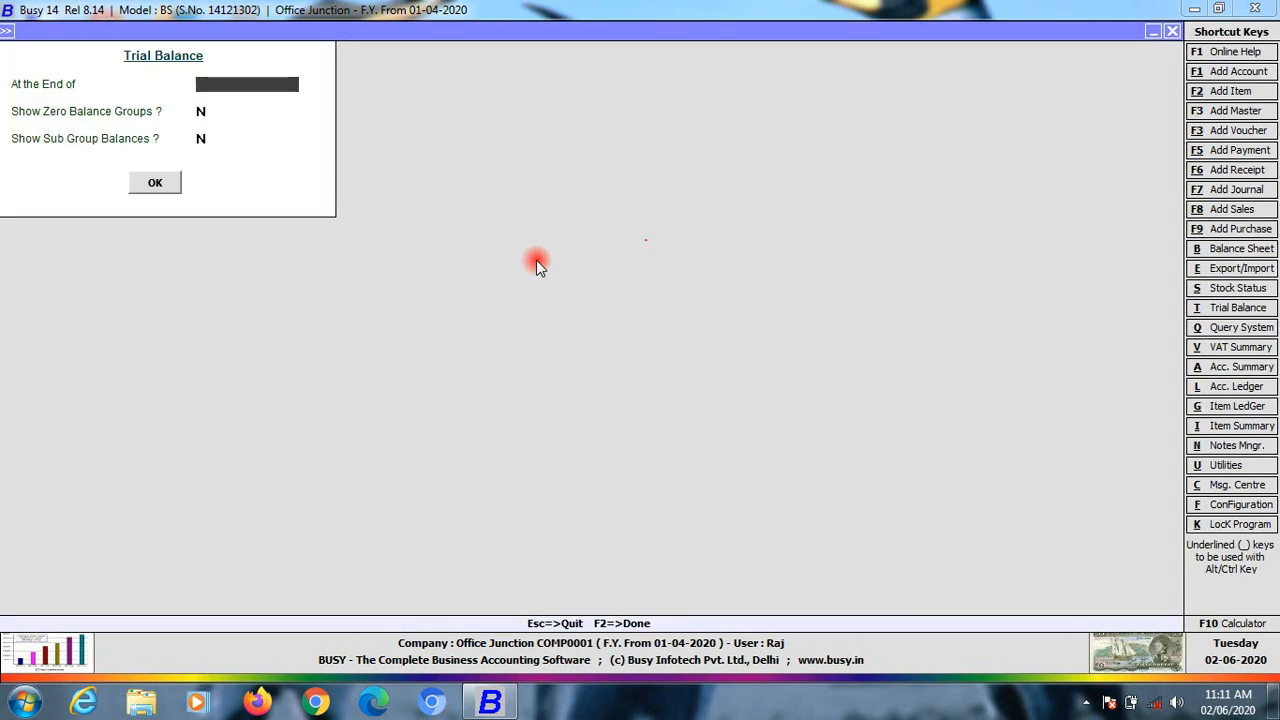
key(Escape)
key(Escape)
key(Left)
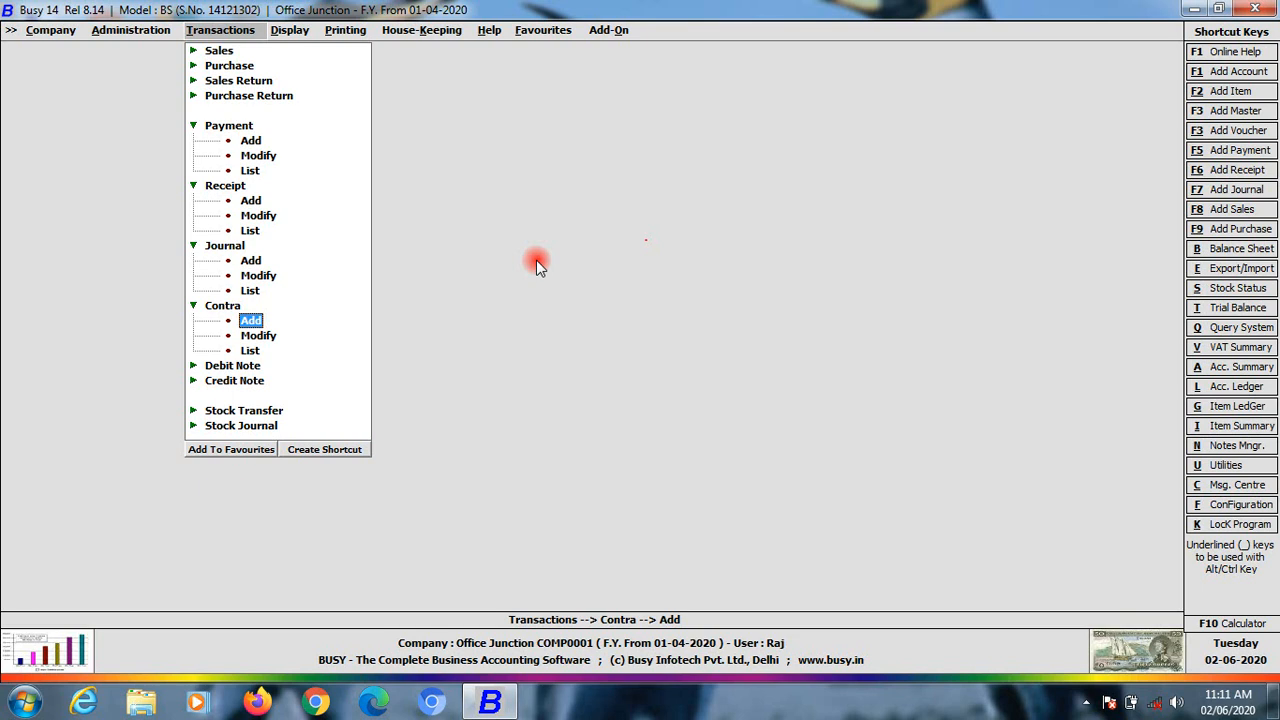
key(Down)
key(Down)
key(Up)
key(Up)
key(Down)
key(Down)
key(Return)
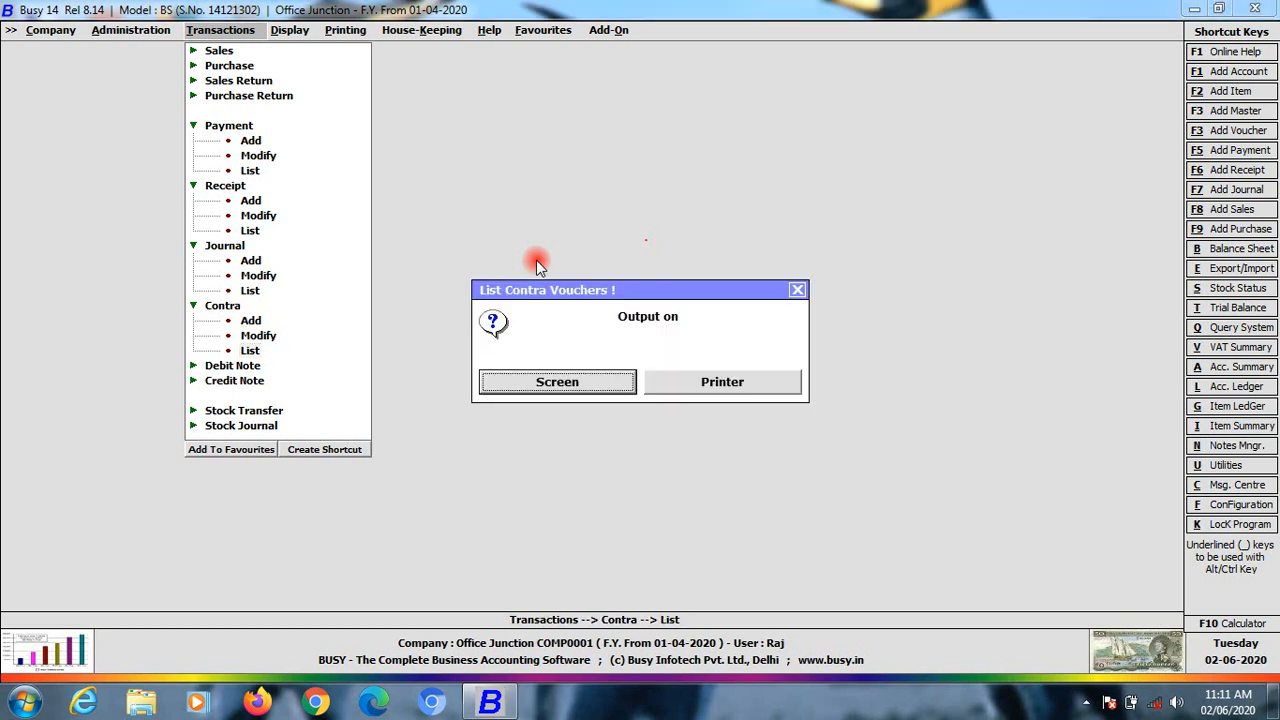
key(Return)
key(Return)
key(Return)
key(Return)
key(Return)
key(Return)
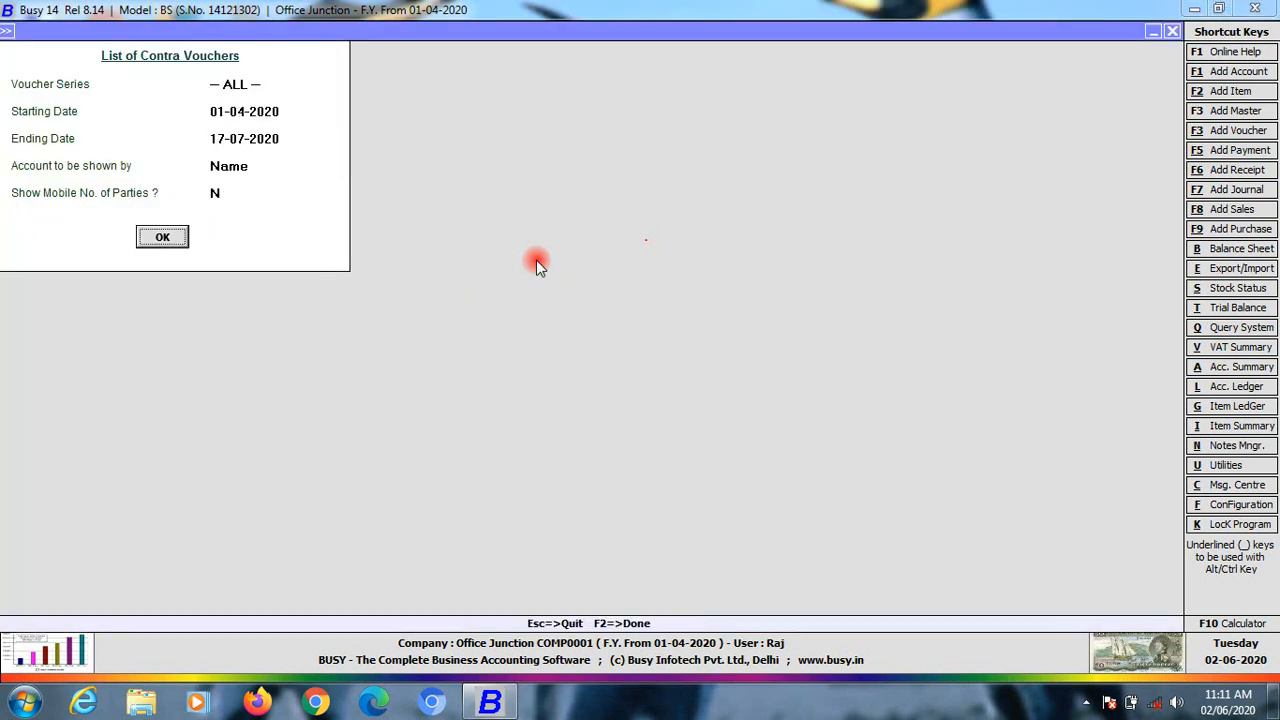
key(Return)
key(Down)
key(Up)
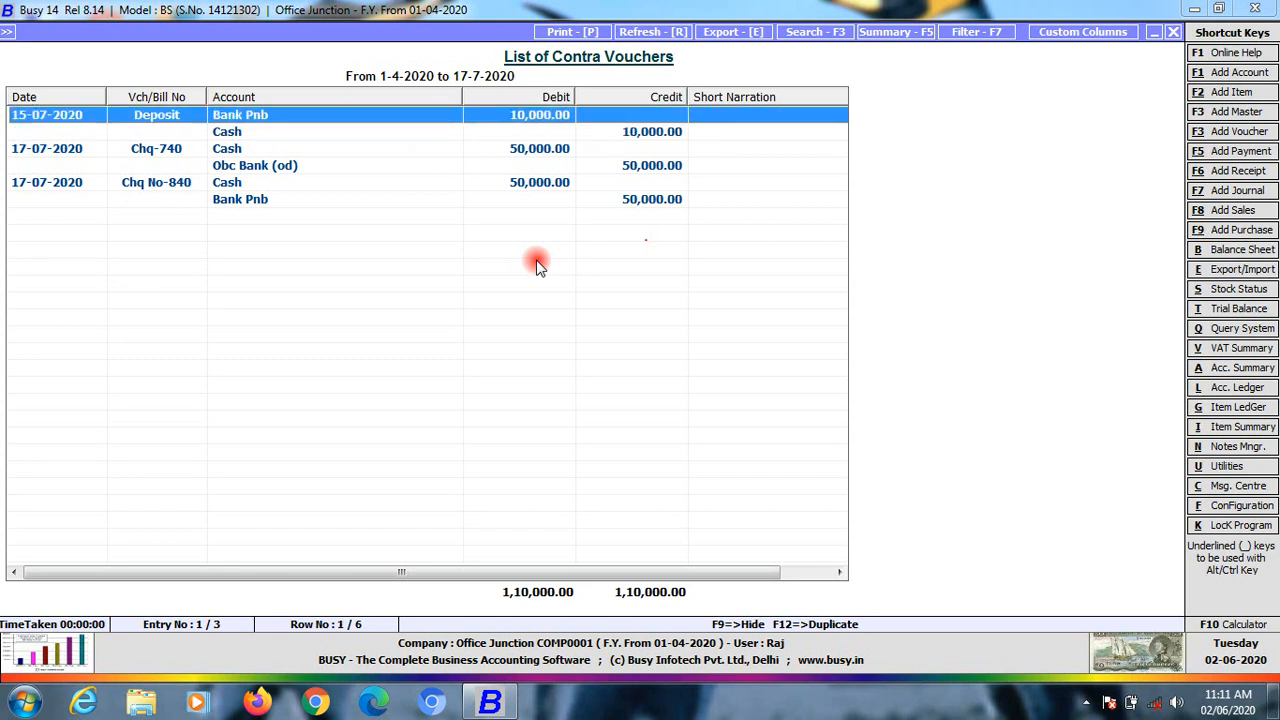
key(Down)
key(Down)
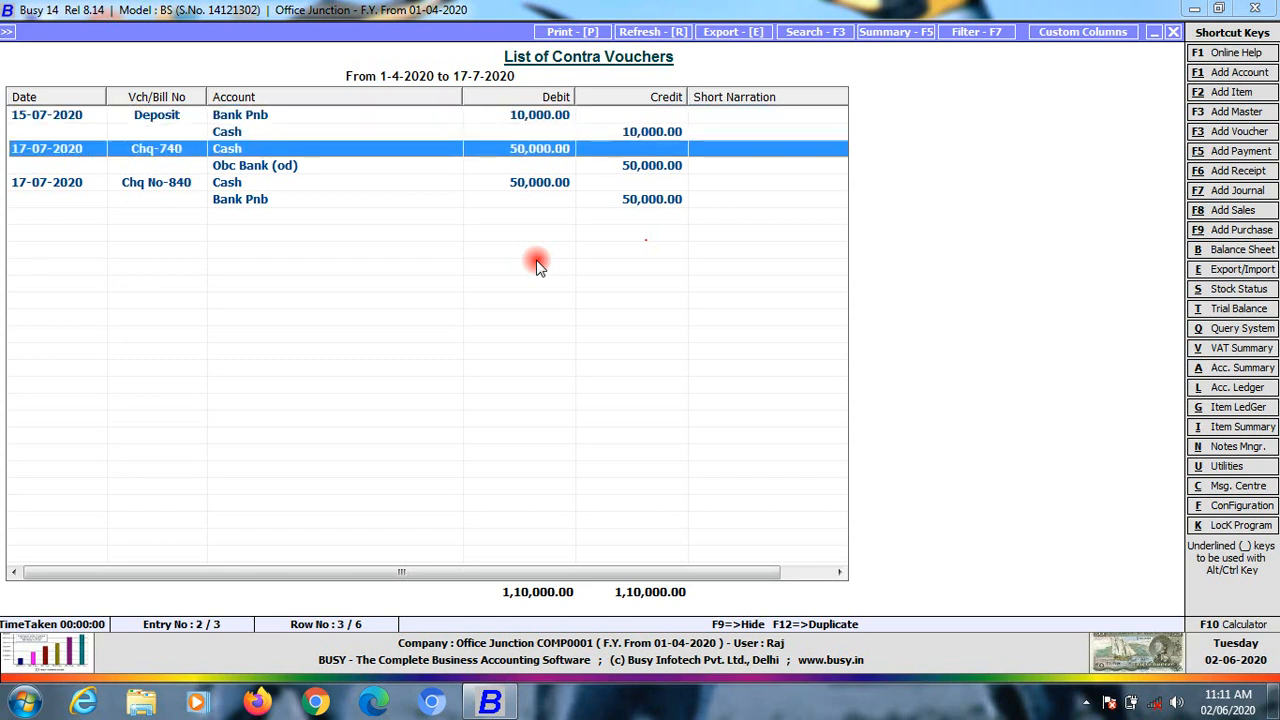
key(Down)
key(Up)
key(Down)
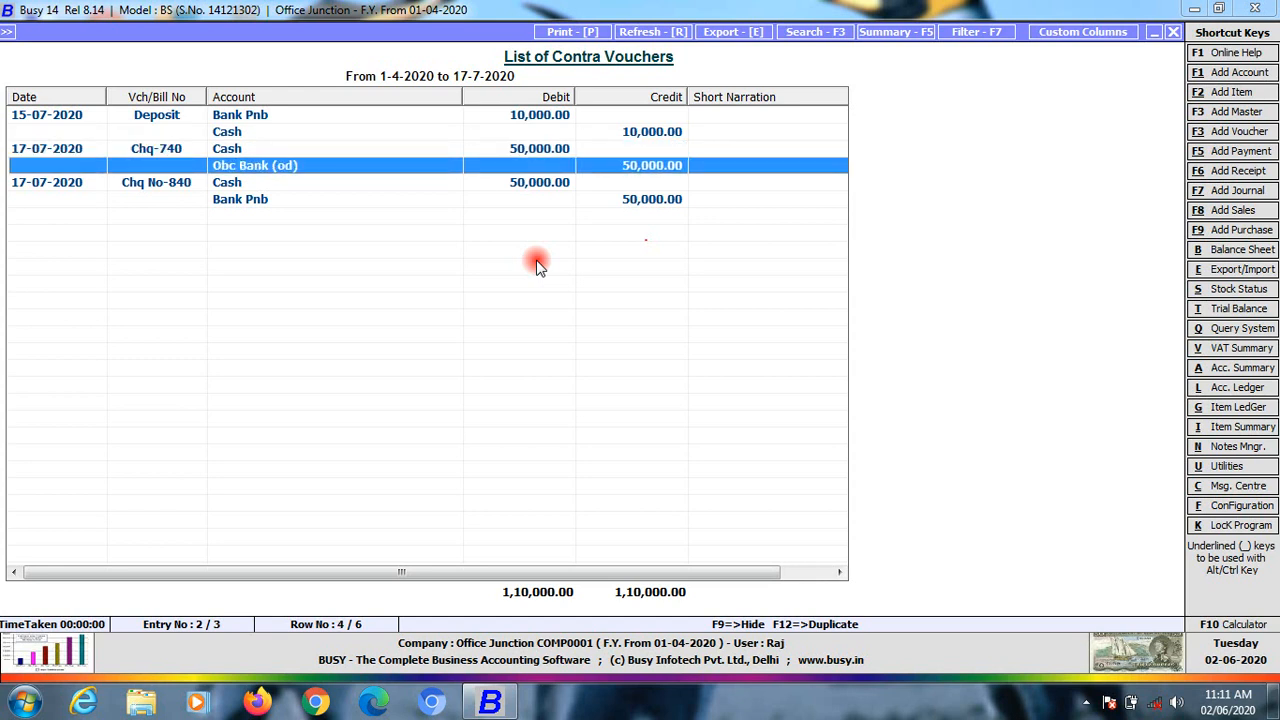
key(Down)
key(Down)
key(Up)
key(Up)
key(Up)
key(Up)
key(Up)
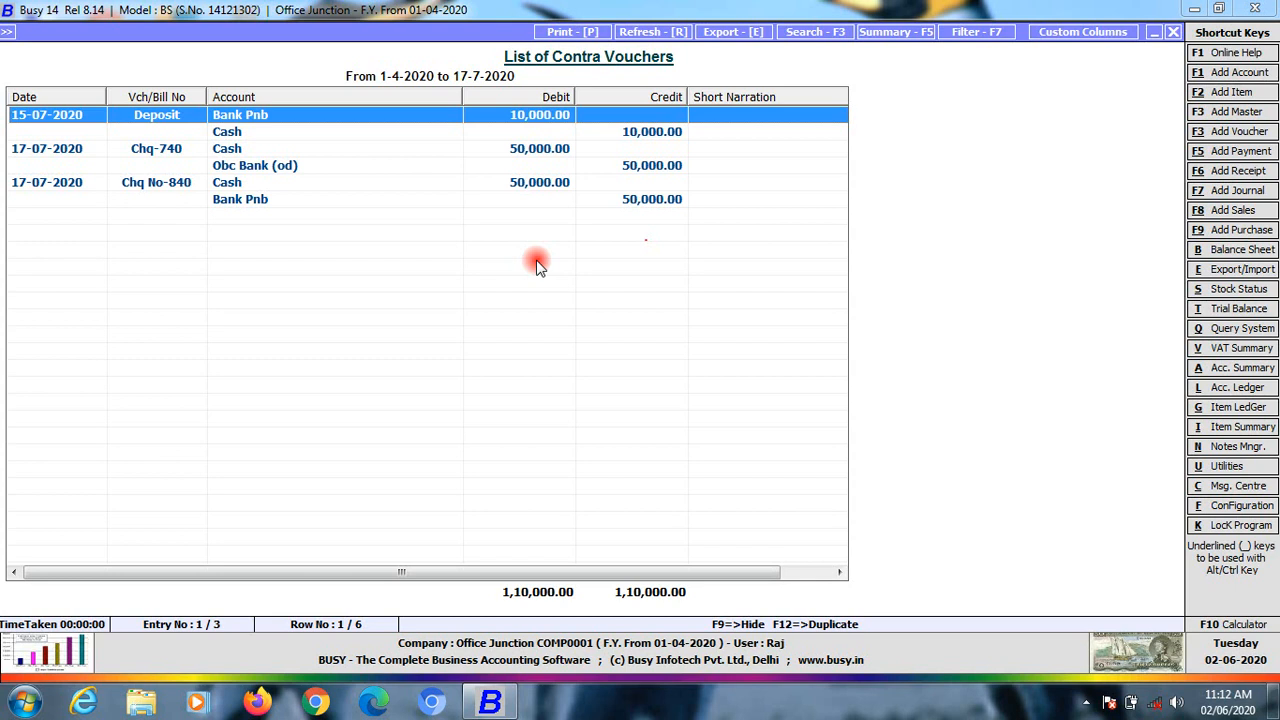
key(Escape)
key(Escape)
key(Escape)
key(Up)
key(Up)
key(Up)
key(Up)
key(Up)
key(Down)
key(Down)
key(Down)
key(Down)
key(Down)
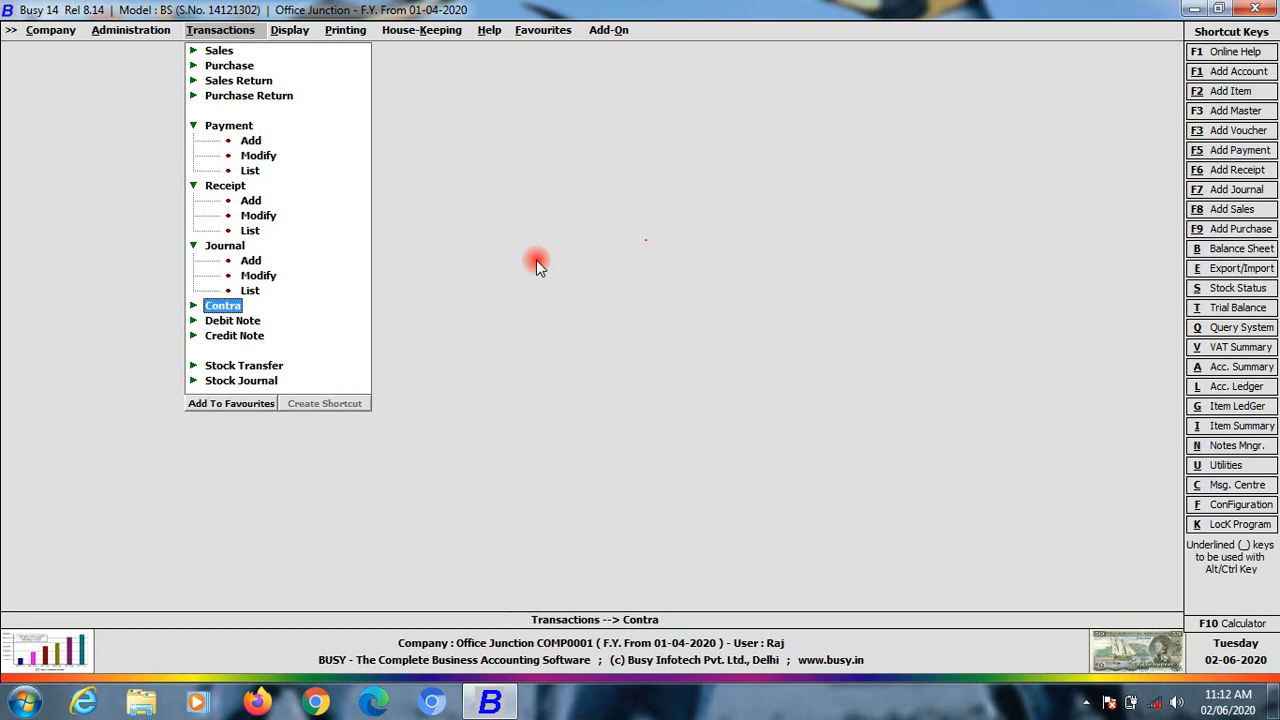
Start a new contra voucher with voucher number Od Depo
key(Return)
key(Return)
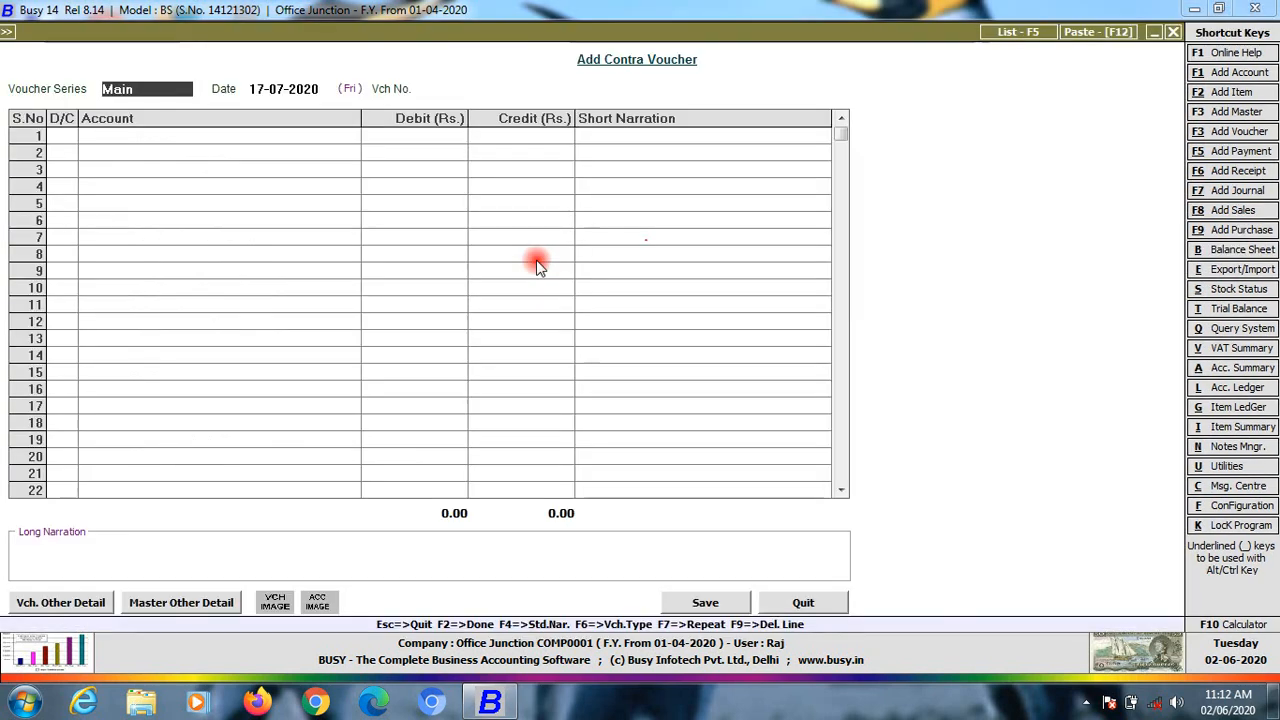
key(Return)
key(Left)
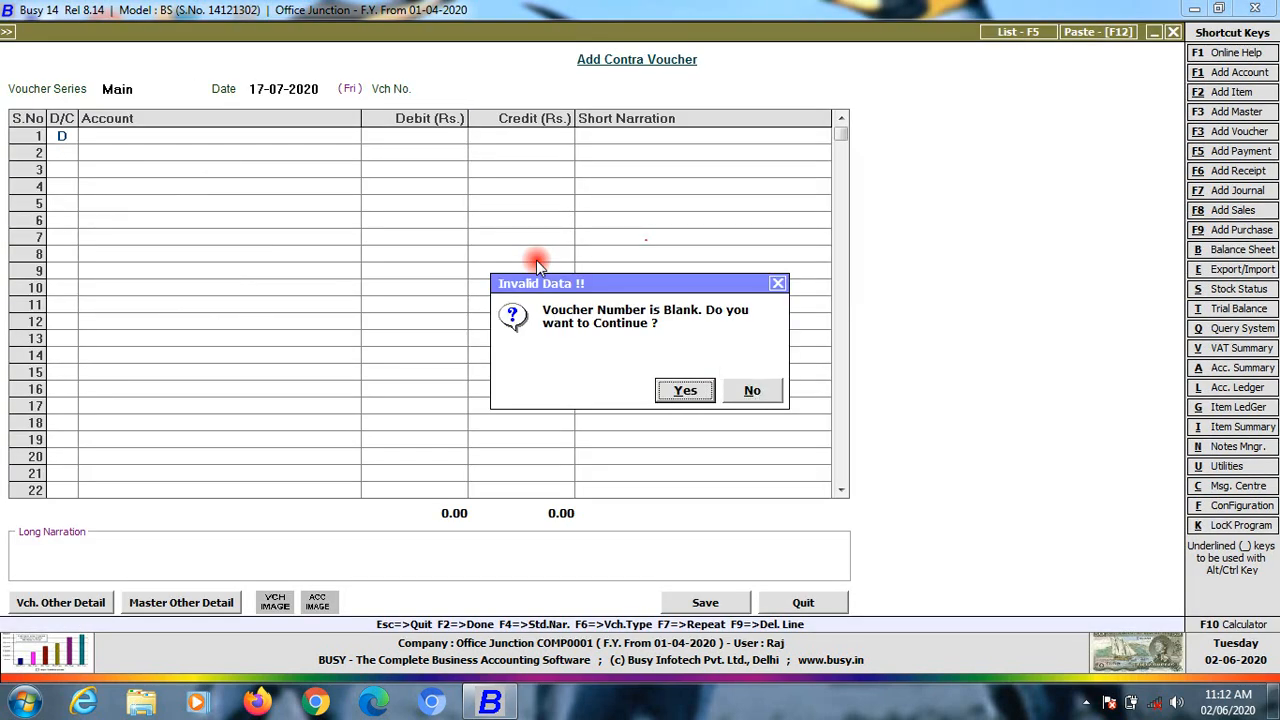
key(Return)
key(Return)
key(Up)
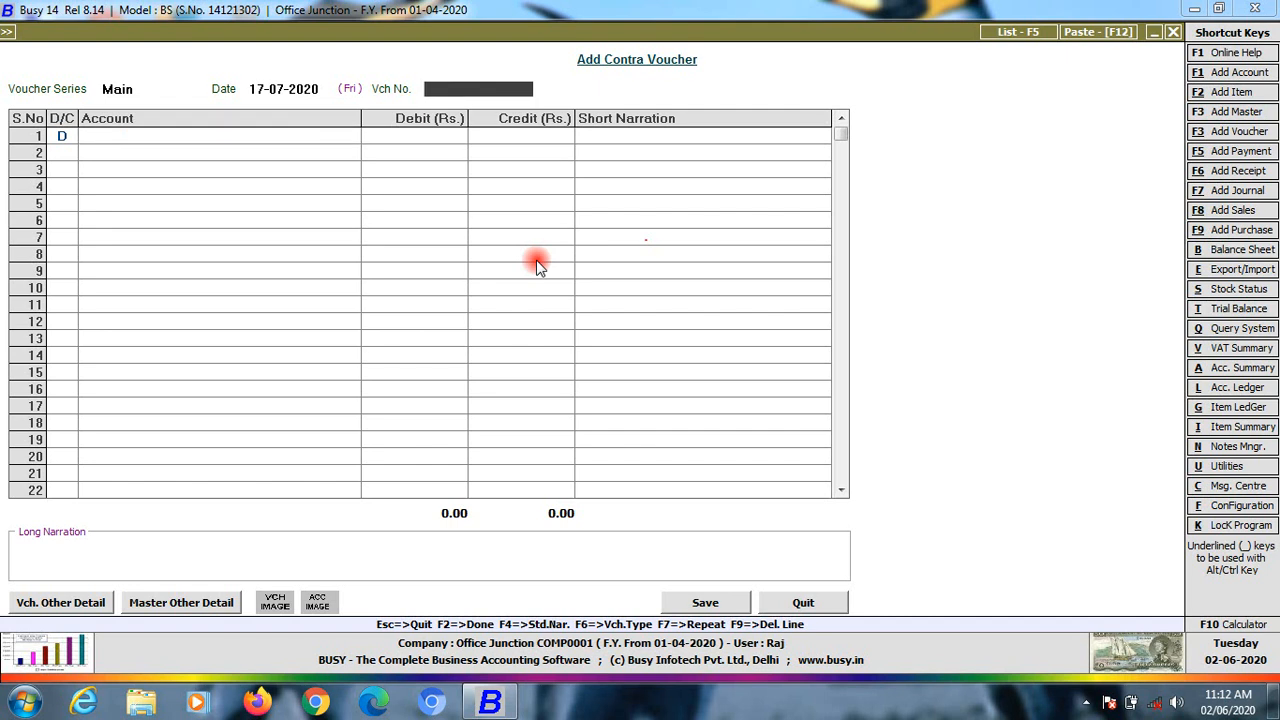
text(od depo)
key(Return)
Debit Obc Bank (od) 50,000, credit Bank Pnb 50,000 and save
key(Down)
key(Down)
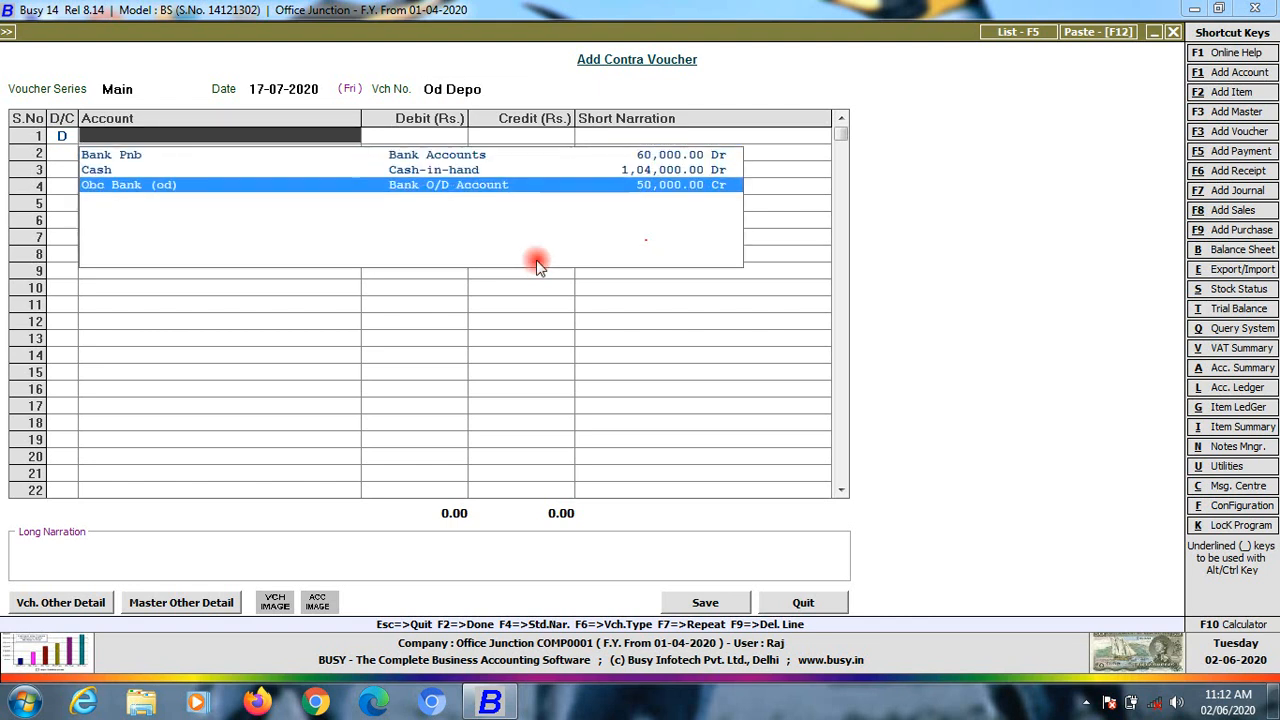
key(Return)
text(50000)
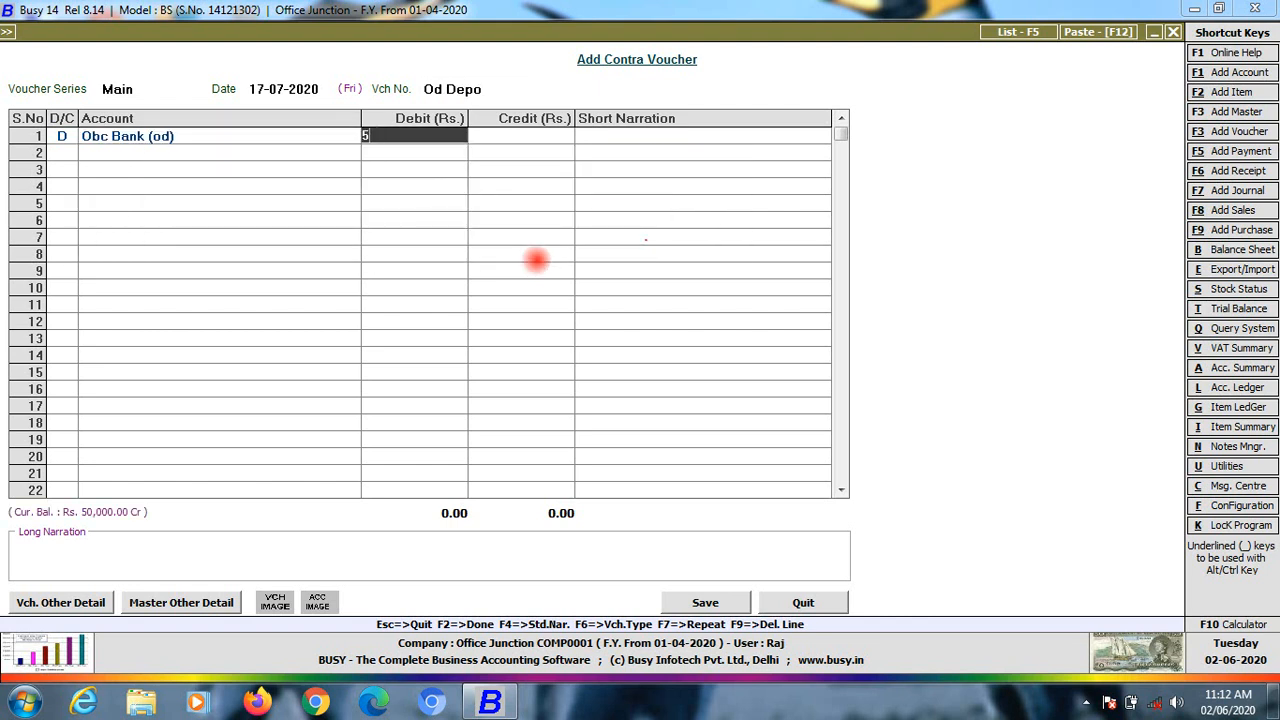
key(BackSpace)
key(BackSpace)
key(BackSpace)
key(BackSpace)
key(BackSpace)
text(50,000)
key(Return)
key(Return)
key(Return)
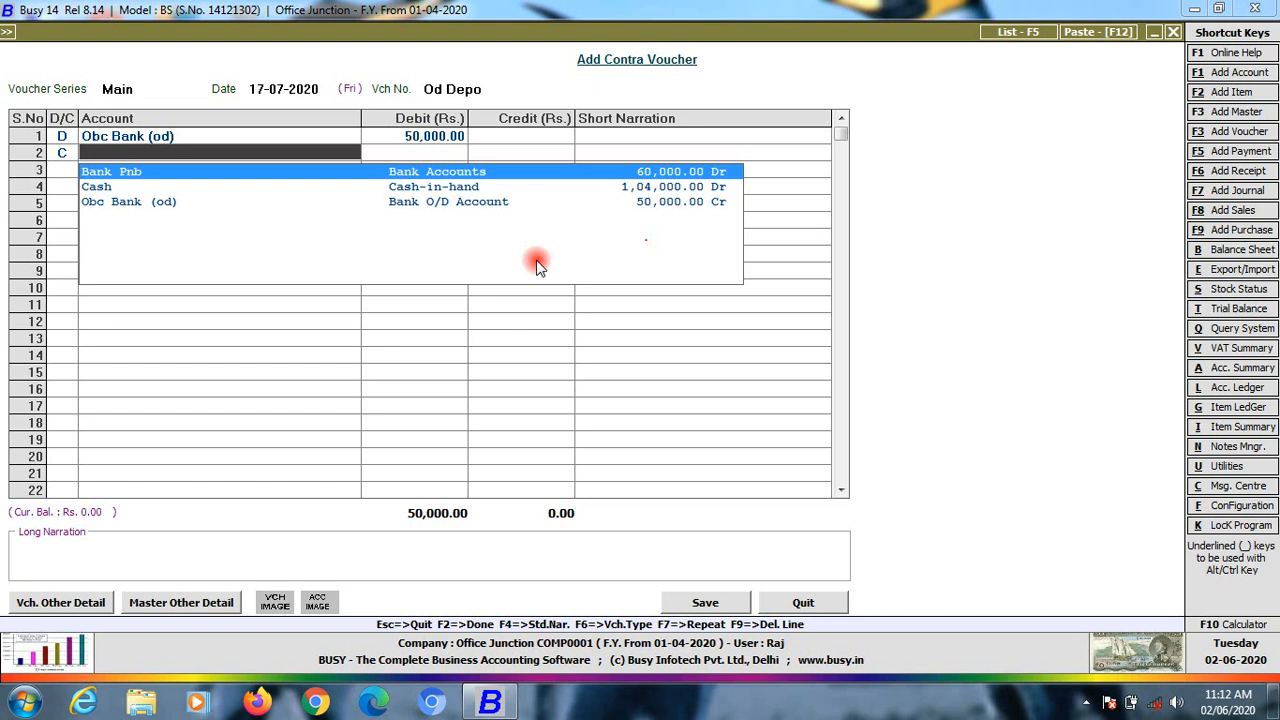
key(Down)
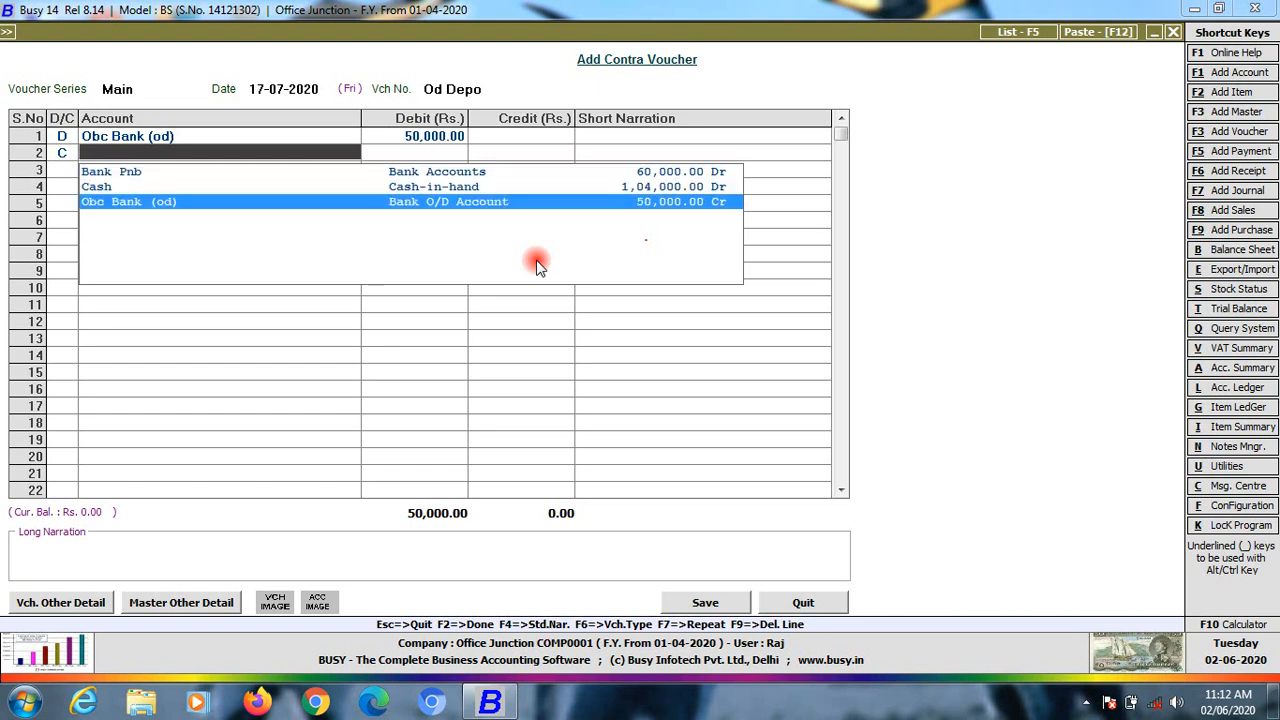
key(Up)
key(Up)
key(Return)
key(Return)
key(Return)
key(Return)
key(Return)
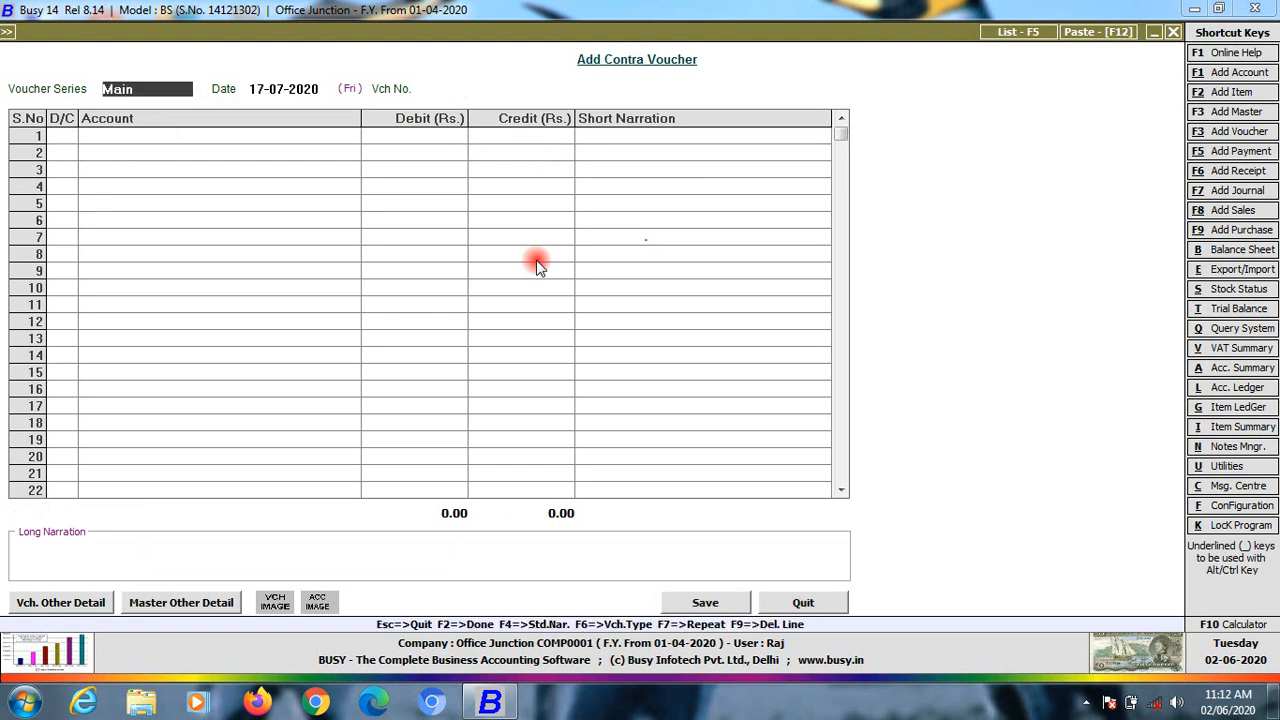
key(Escape)
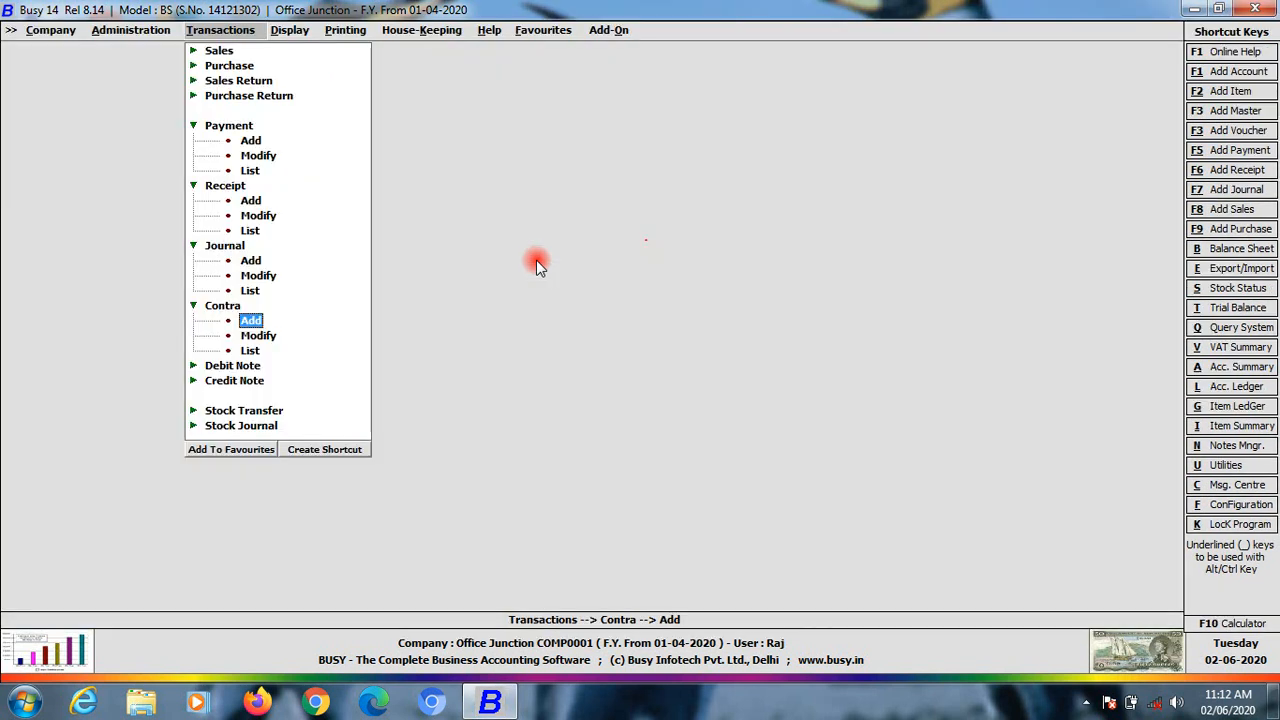
Open the horizontal Balance Sheet and review the liability rows and Current Assets total
key(Right)
key(Up)
key(Up)
key(Up)
key(Up)
key(Up)
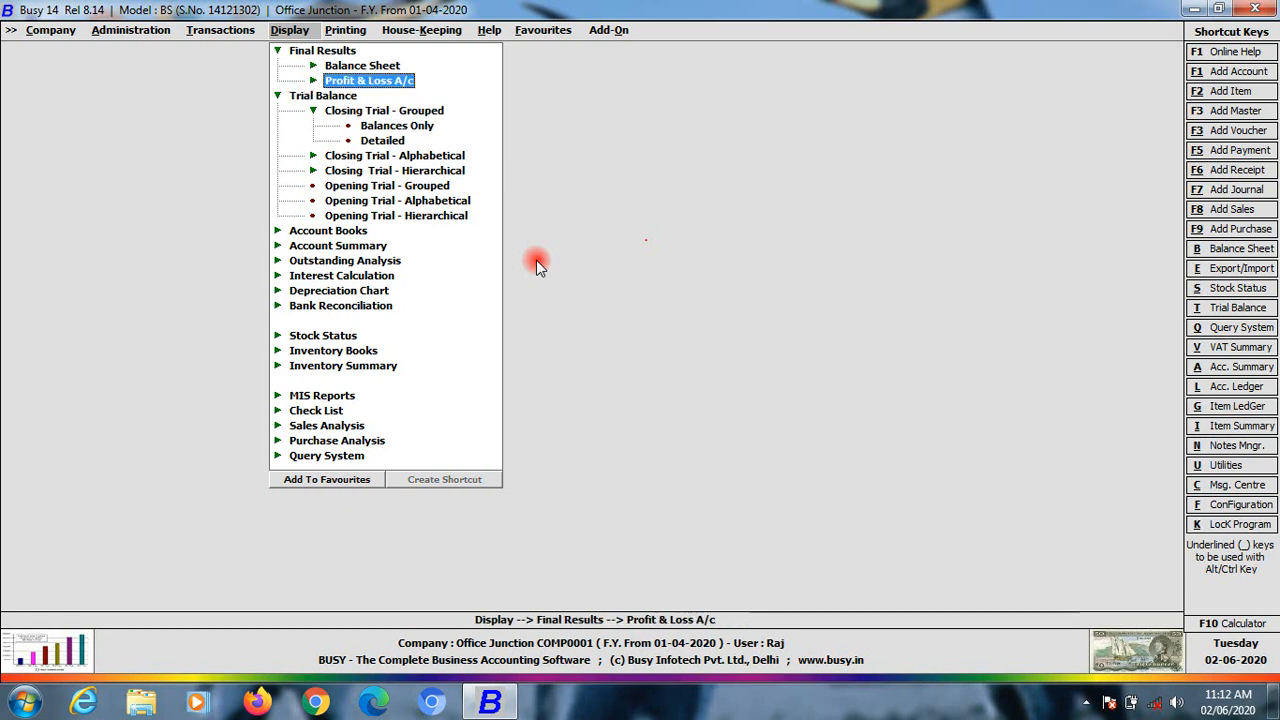
key(Down)
key(Return)
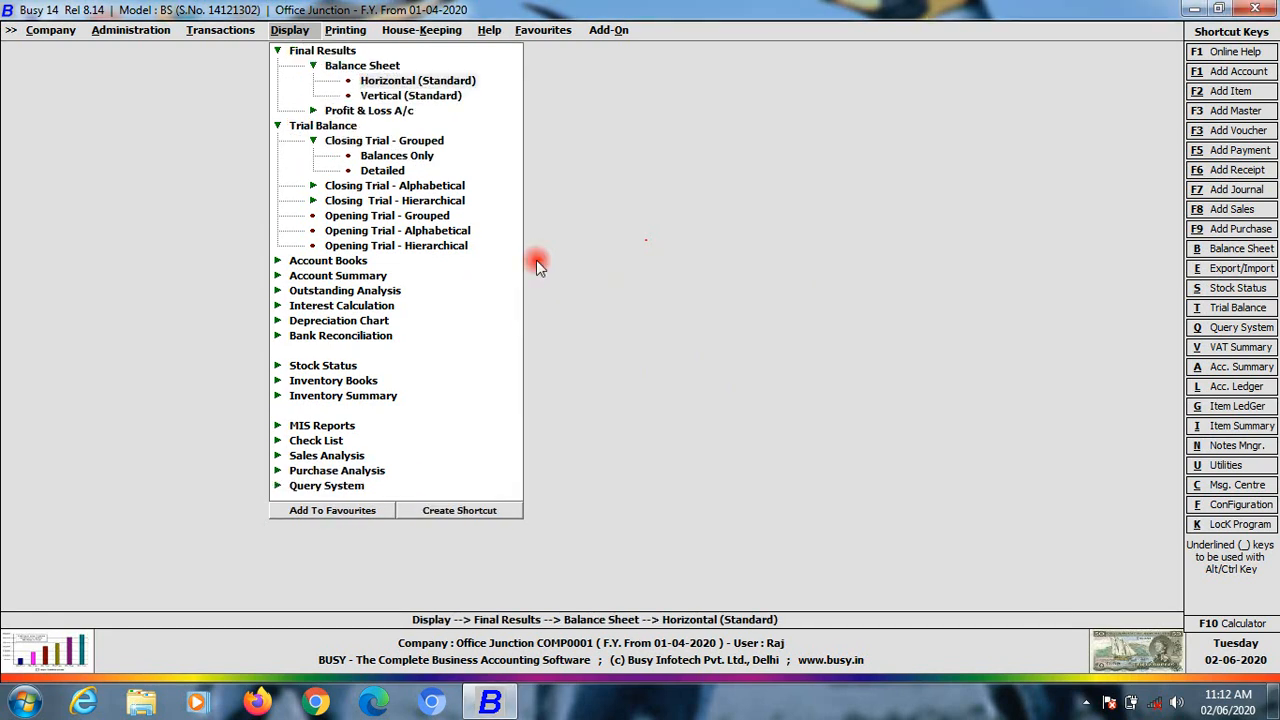
key(Return)
key(Return)
key(Return)
key(Return)
key(Return)
key(Return)
key(Return)
key(Return)
key(Return)
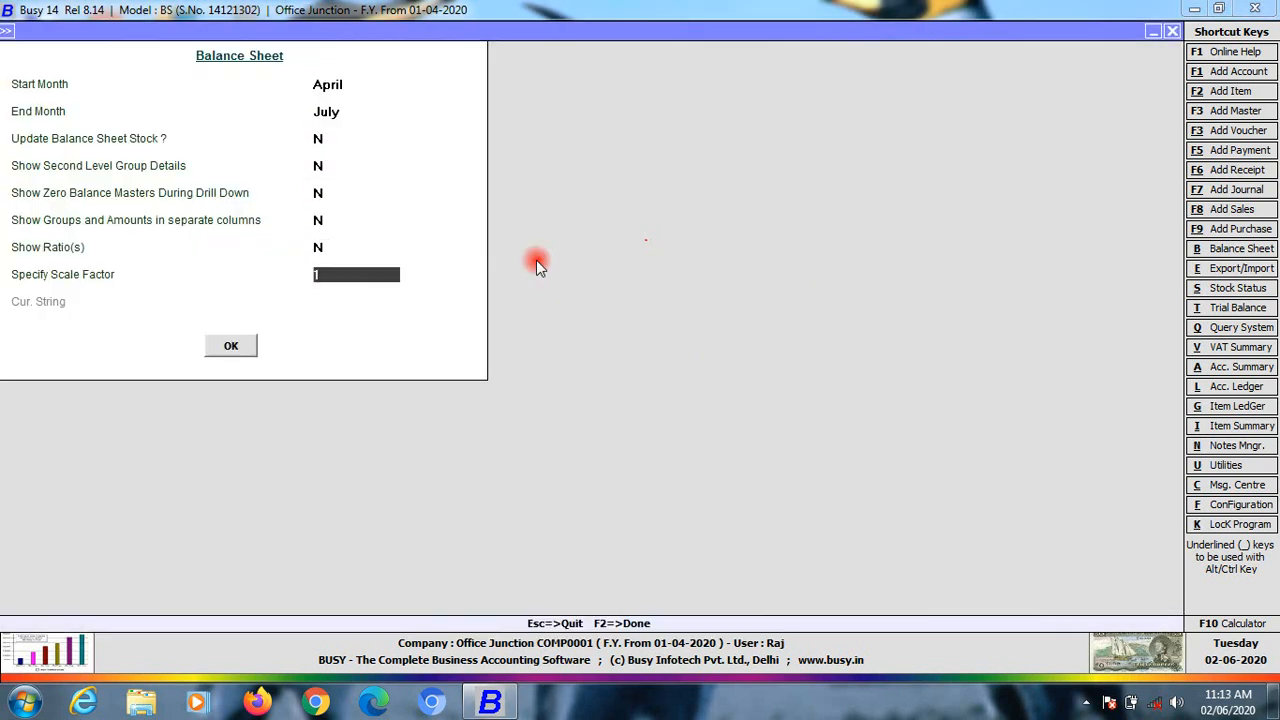
key(Down)
key(Down)
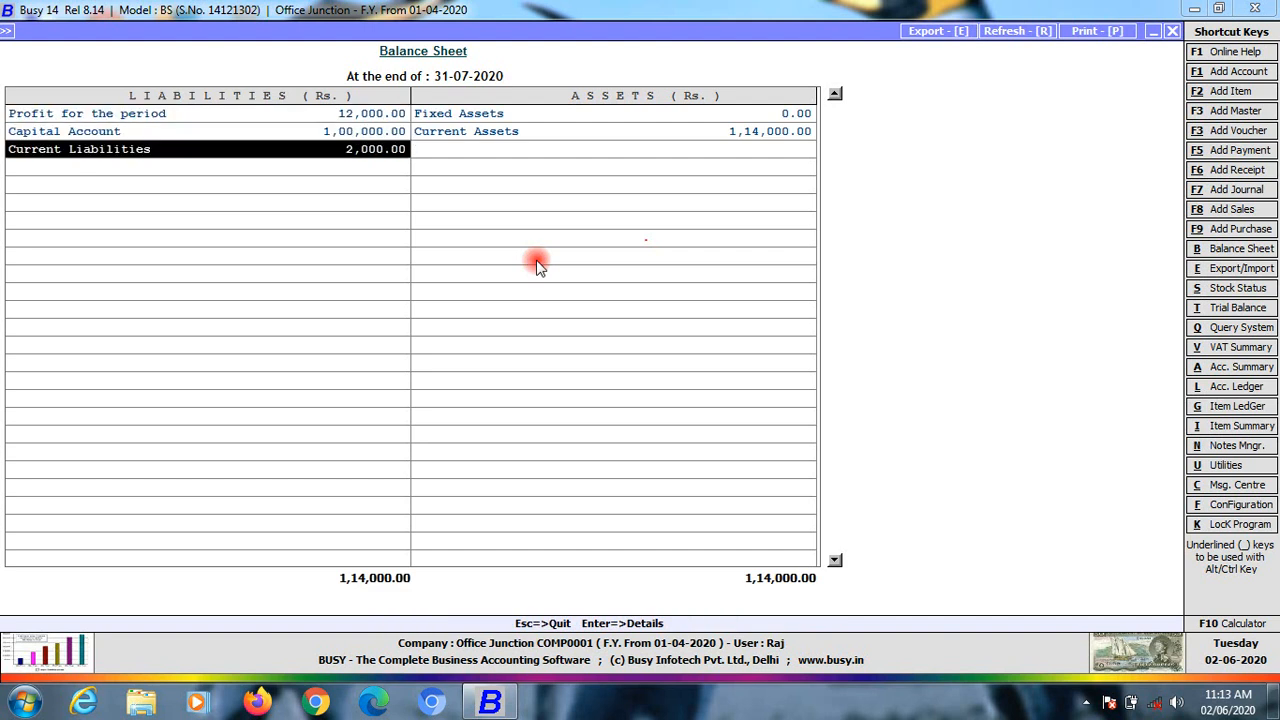
key(Up)
key(Down)
key(Up)
key(Right)
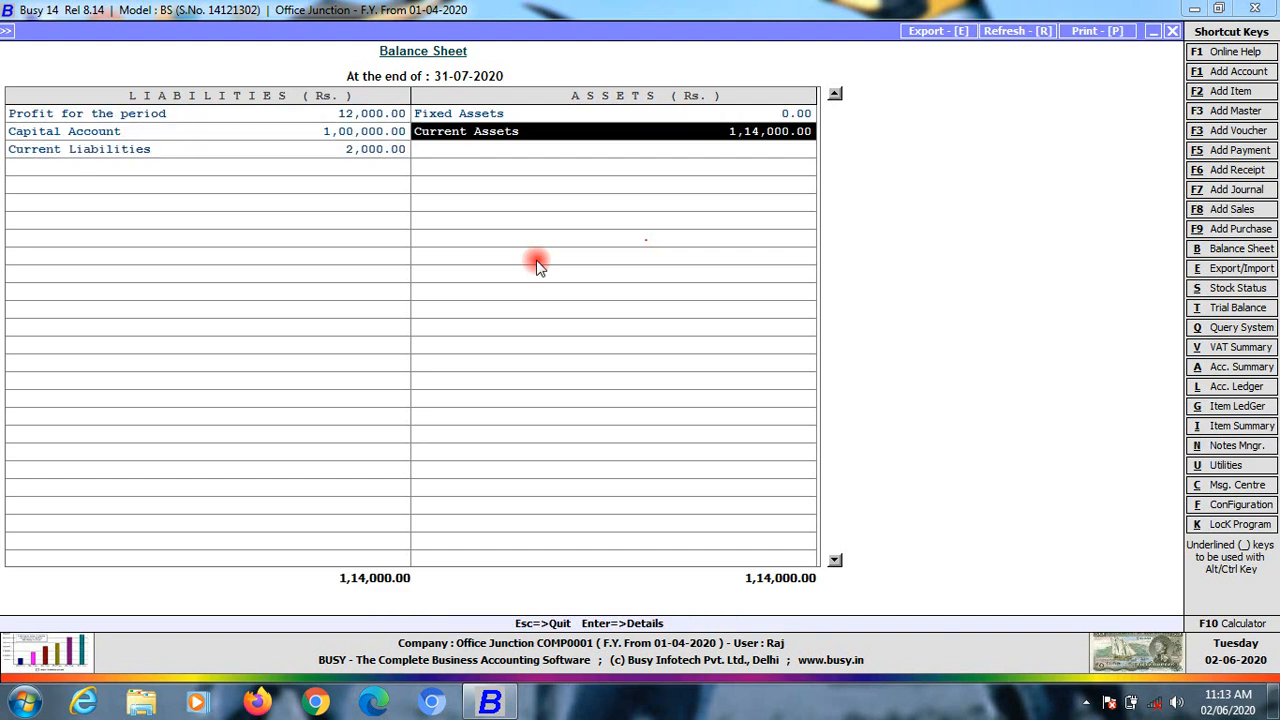
Drill from Current Assets through Bank Accounts into Bank Pnb's monthly summary
key(Return)
key(Down)
key(Up)
key(Return)
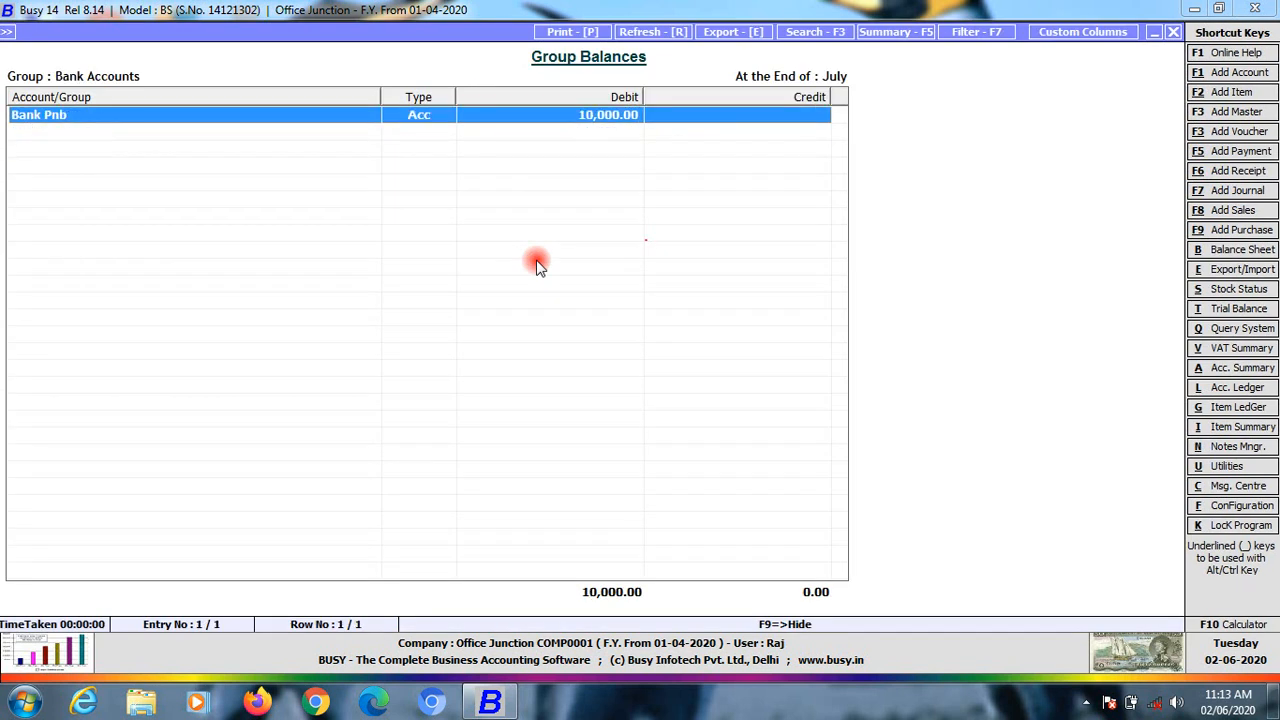
key(Return)
key(Down)
key(Down)
key(Down)
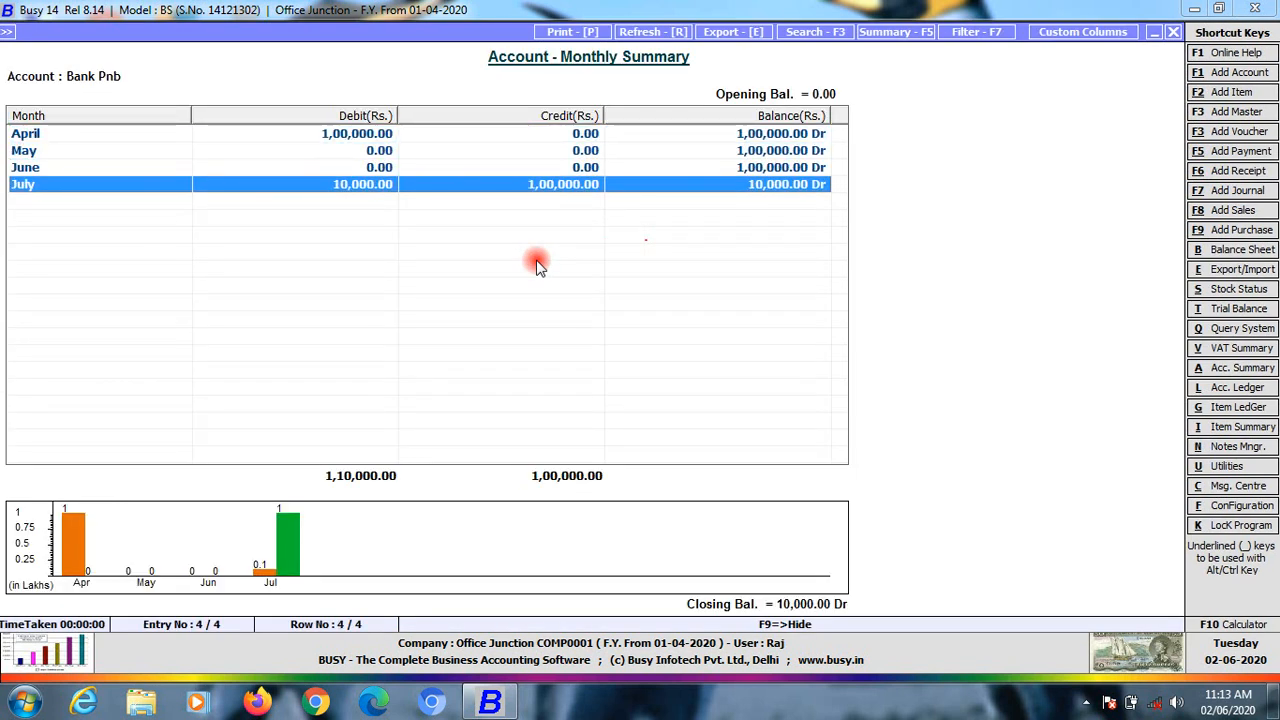
key(Up)
key(Up)
key(Up)
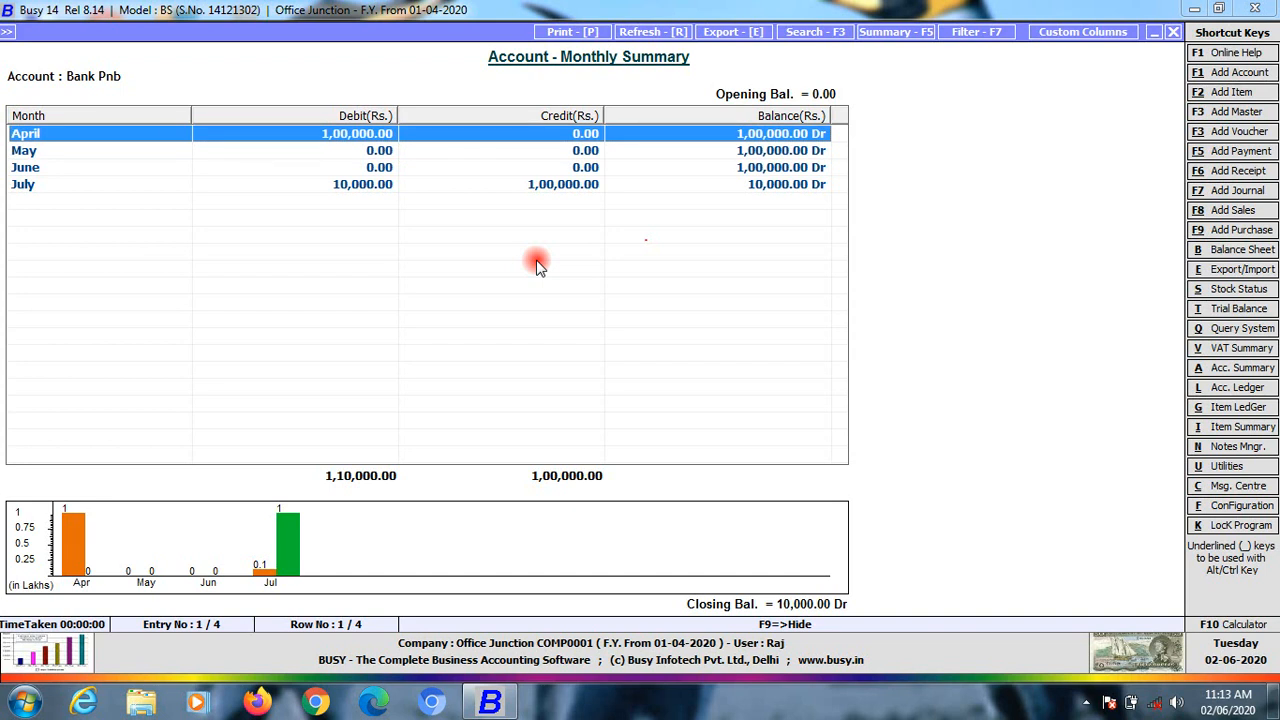
key(Escape)
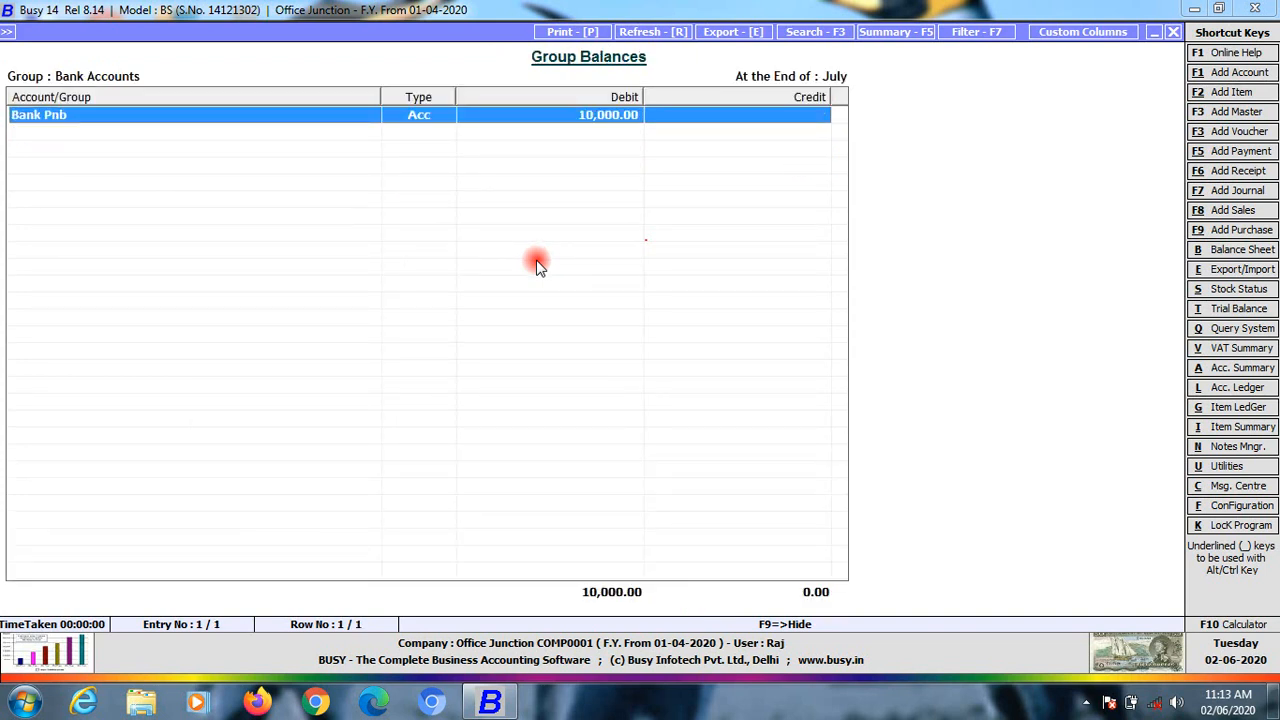
key(Escape)
Compare Bank Accounts with Cash-in-hand and recheck Bank Pnb's July 10,000.00 Dr balance
key(Down)
key(Up)
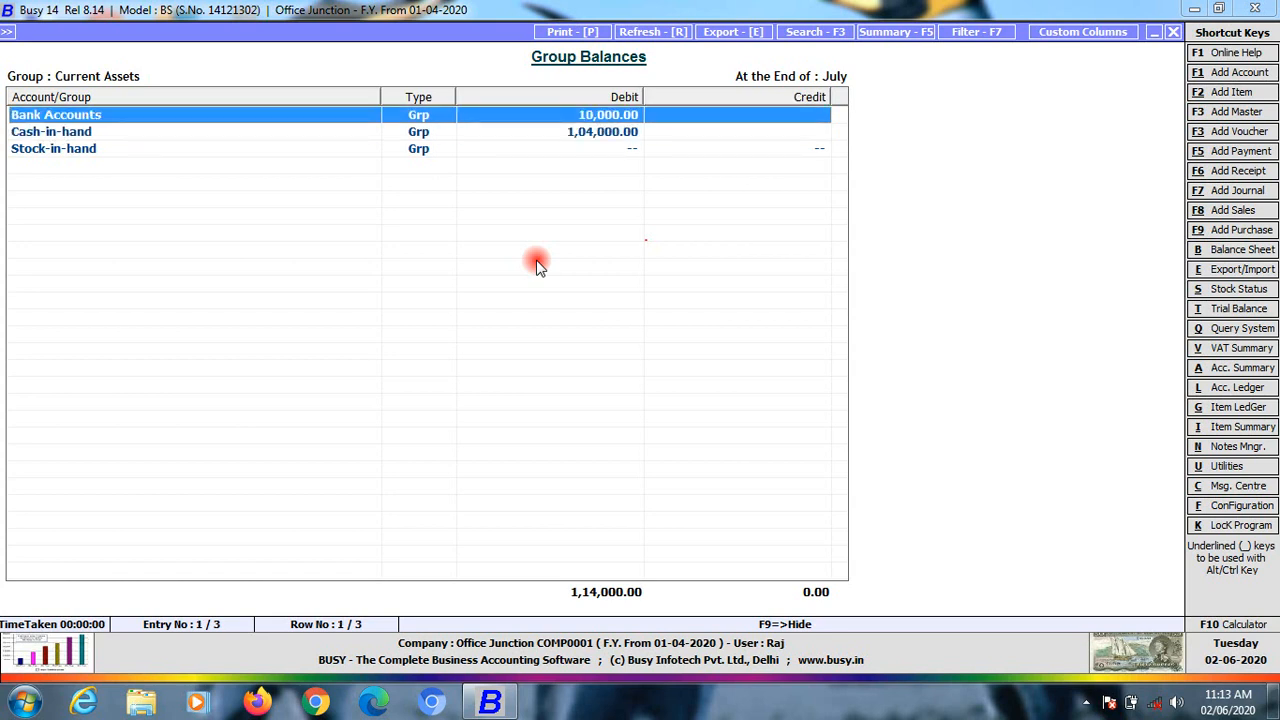
key(Down)
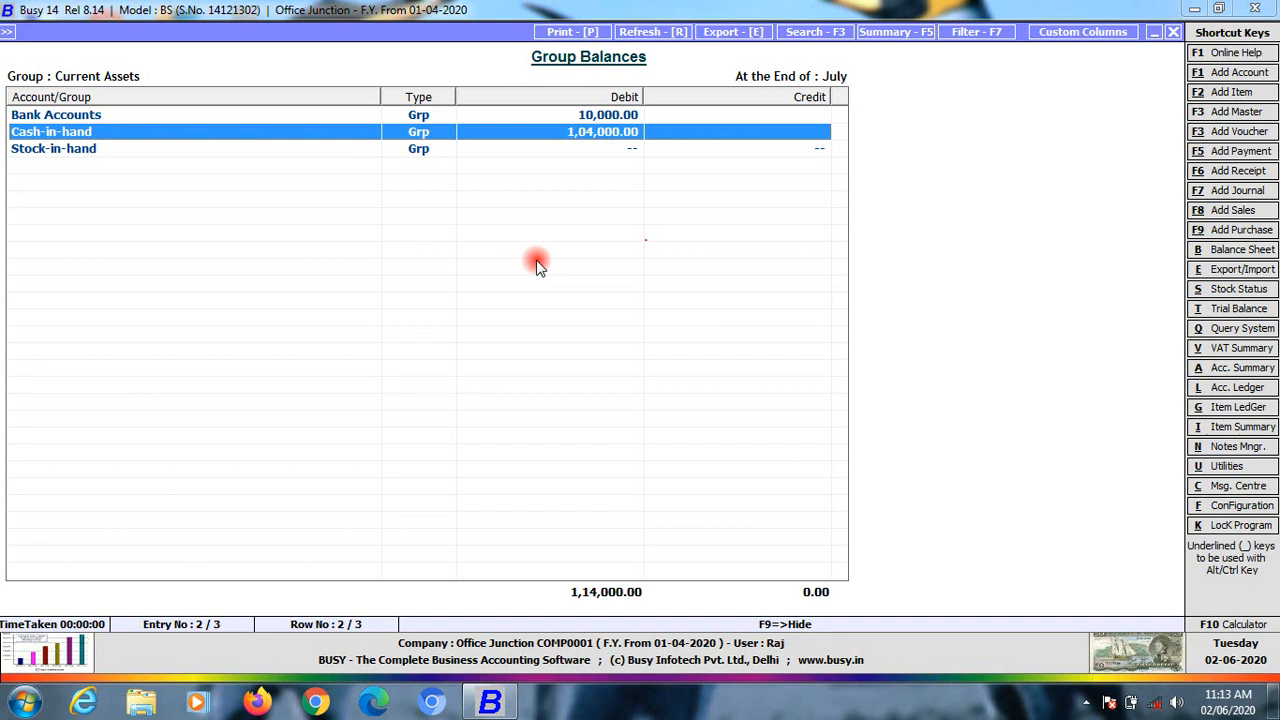
key(Up)
key(Return)
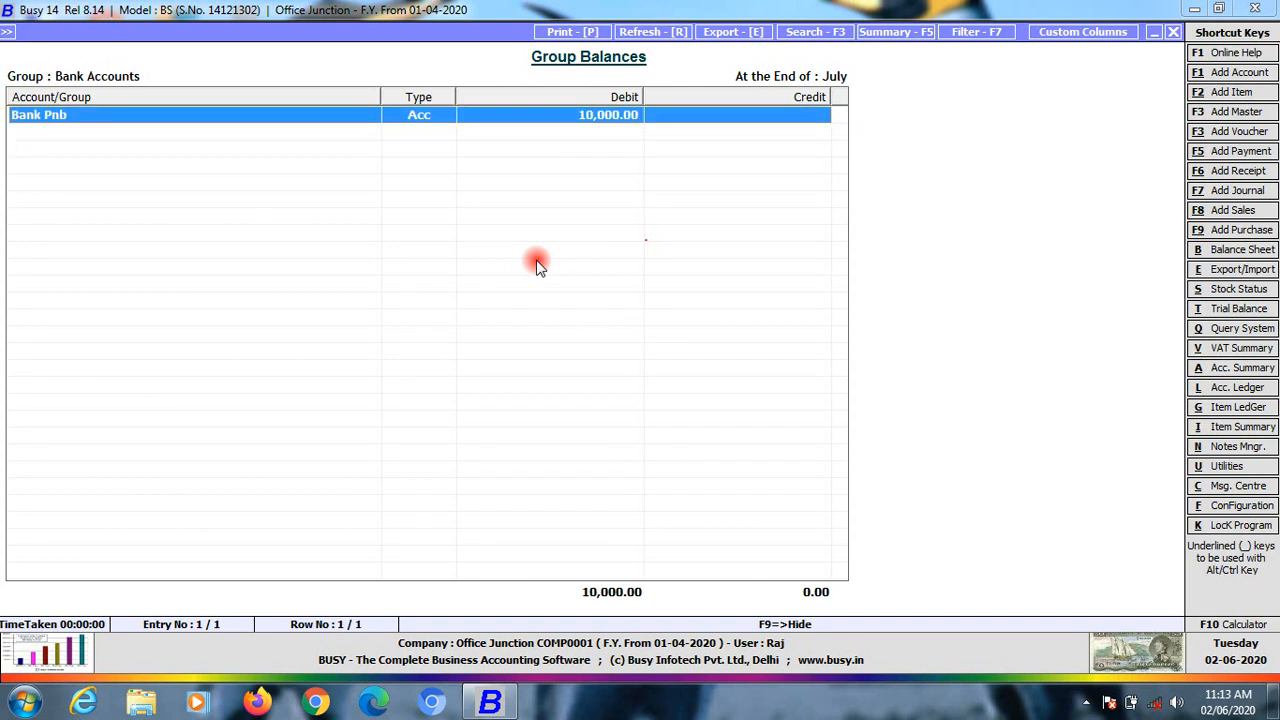
key(Return)
key(Down)
key(Down)
key(Down)
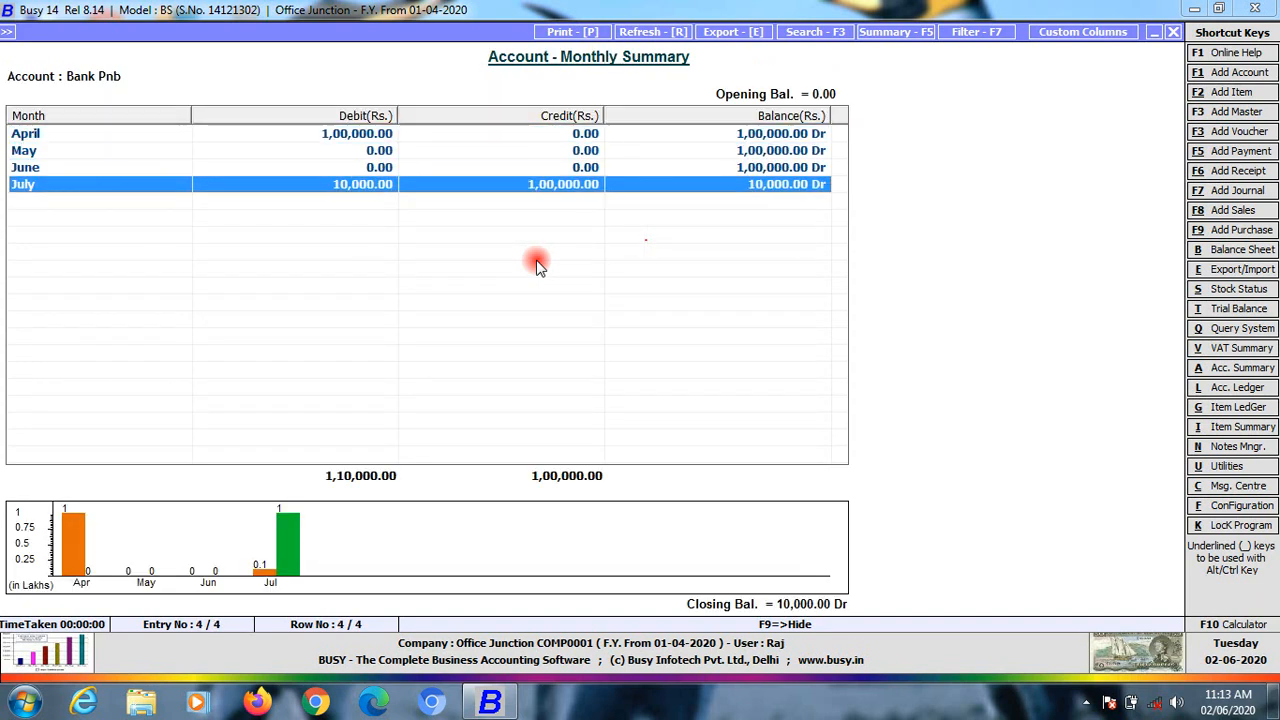
key(Escape)
key(Escape)
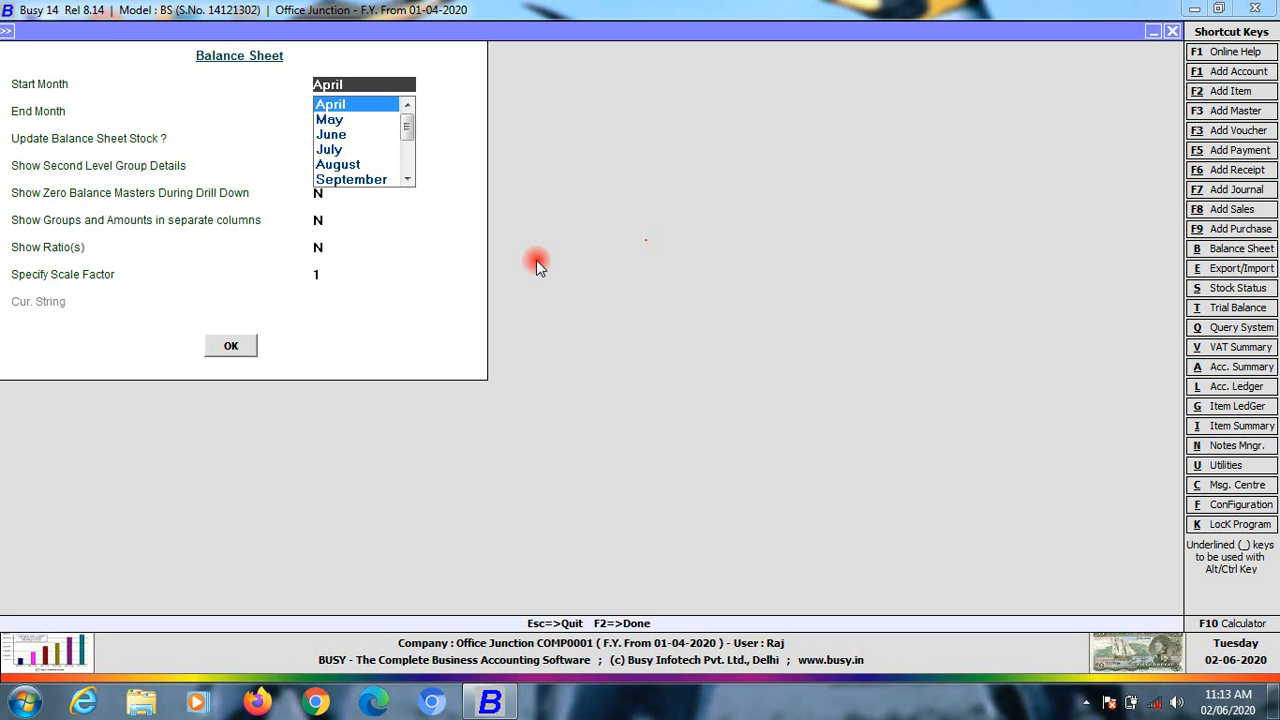
key(Escape)
key(Escape)
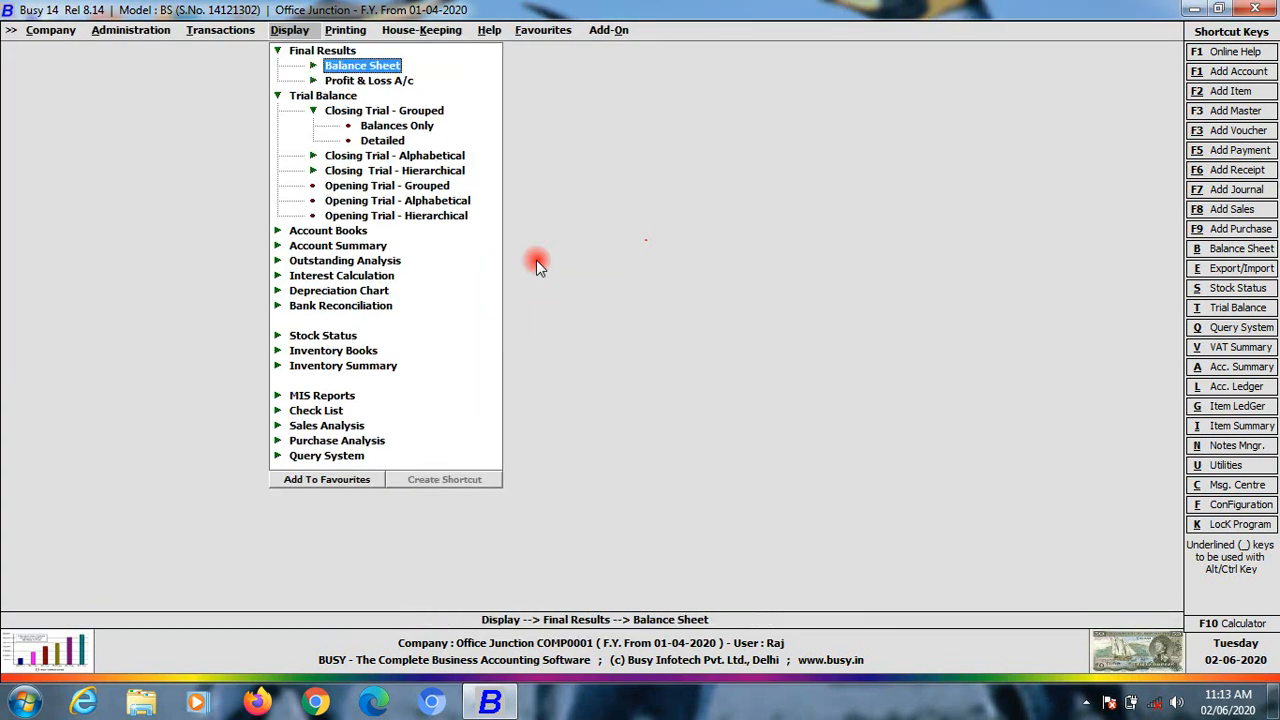
Start a new contra voucher, continuing with a blank voucher number
key(Down)
key(Left)
key(Down)
key(Up)
click(536, 260)
key(Return)
key(Return)
key(Return)
key(Return)
key(Return)
key(Return)
key(Left)
key(Return)
Debit Obc Bank (od) 10,000, credit Cash 10,000 and save the voucher
key(Down)
key(Down)
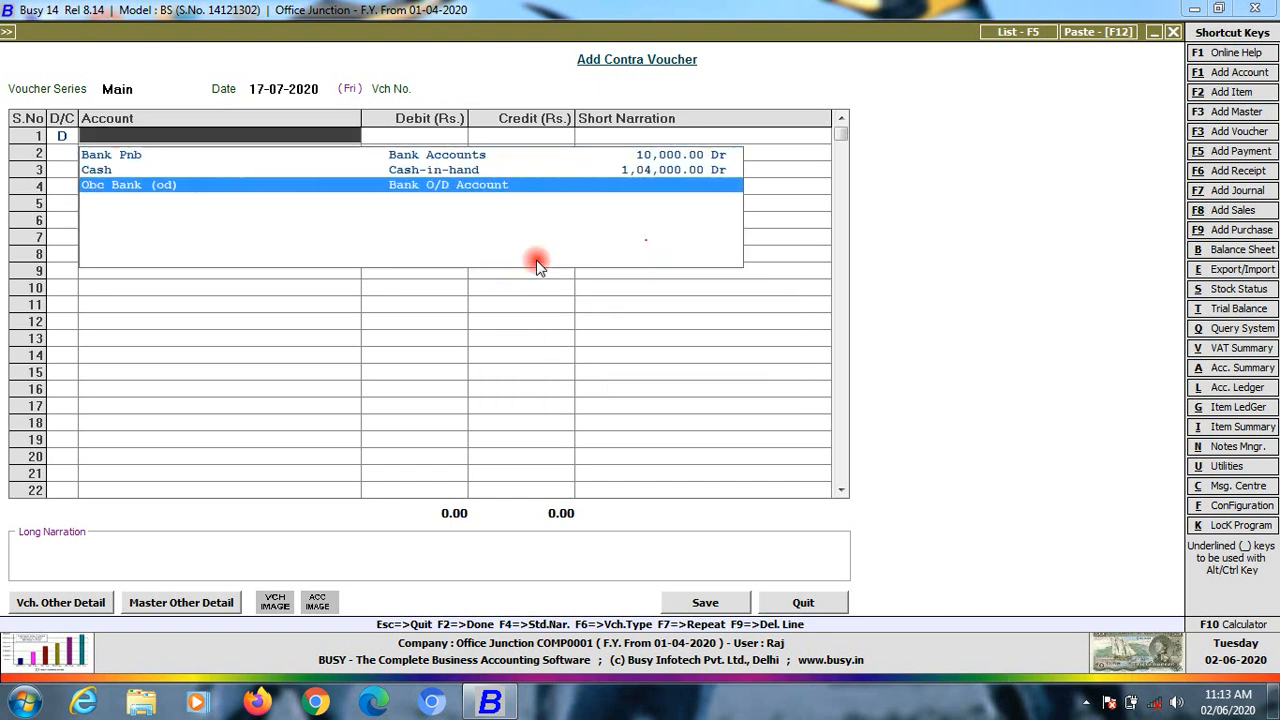
key(Return)
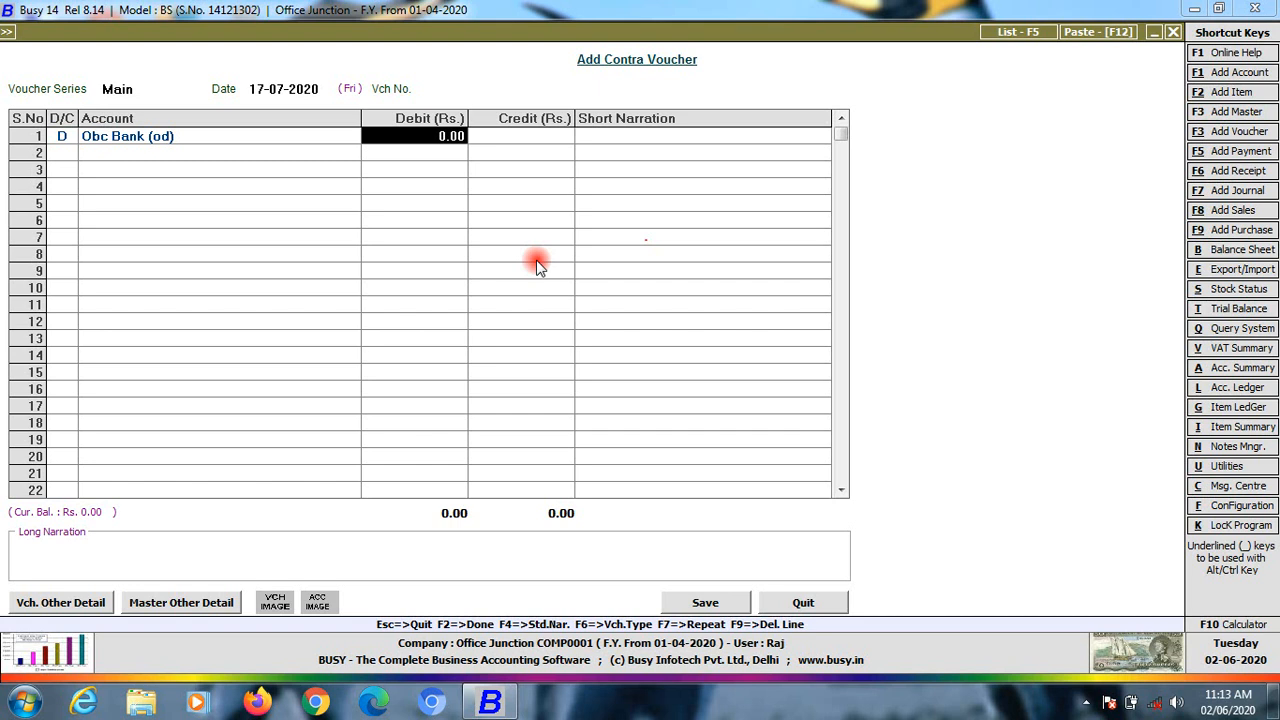
key(Up)
key(Return)
key(Left)
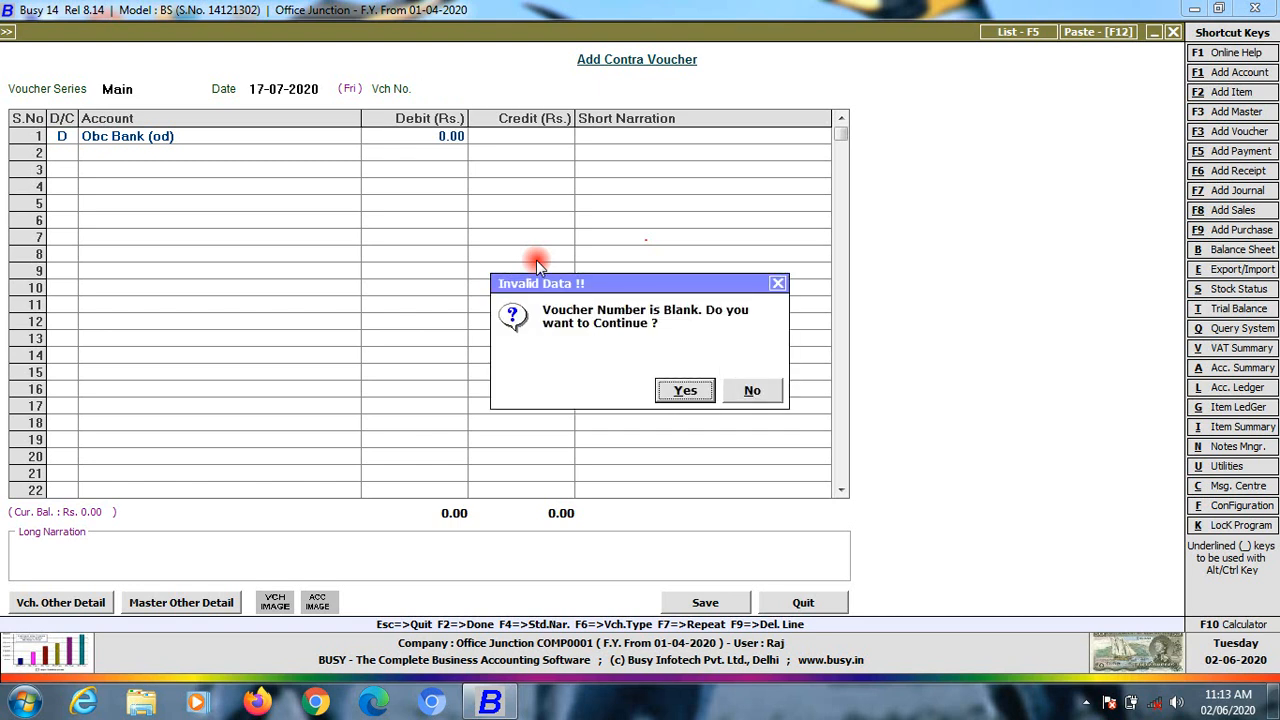
key(Return)
text(10,000)
key(Return)
key(Return)
key(Return)
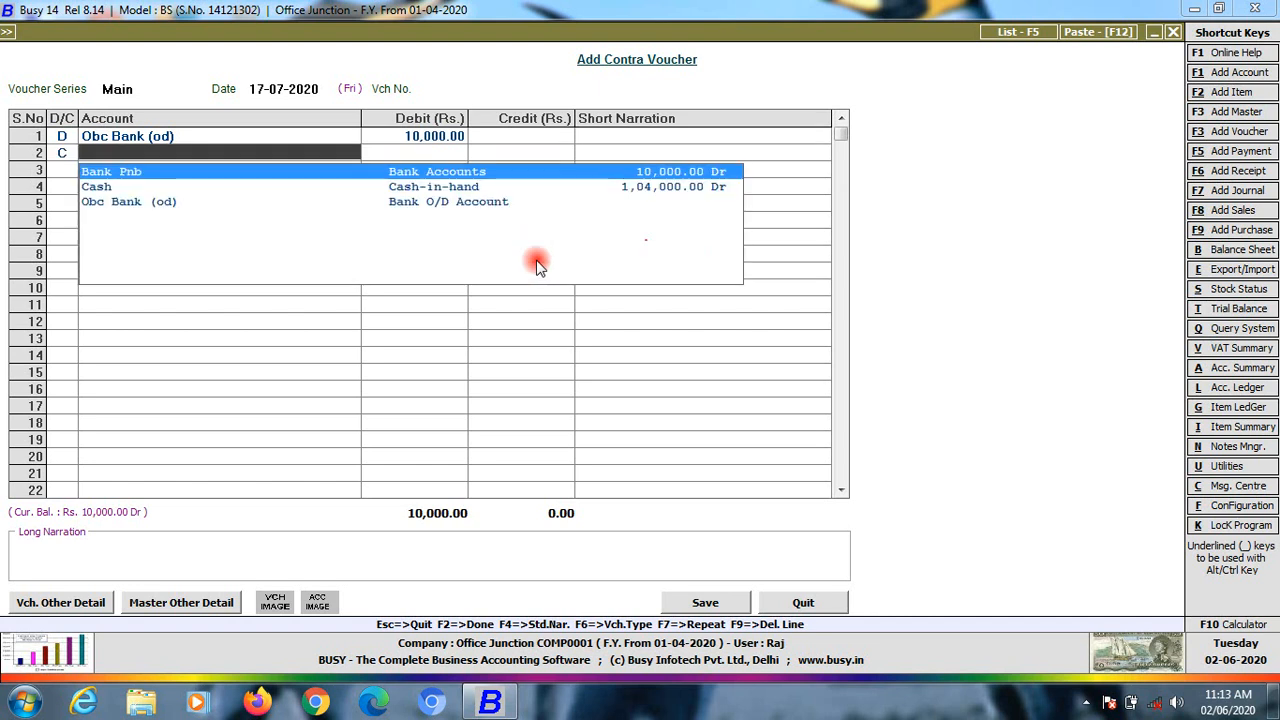
key(Down)
key(Return)
key(Return)
key(Return)
key(Return)
key(Return)
key(Return)
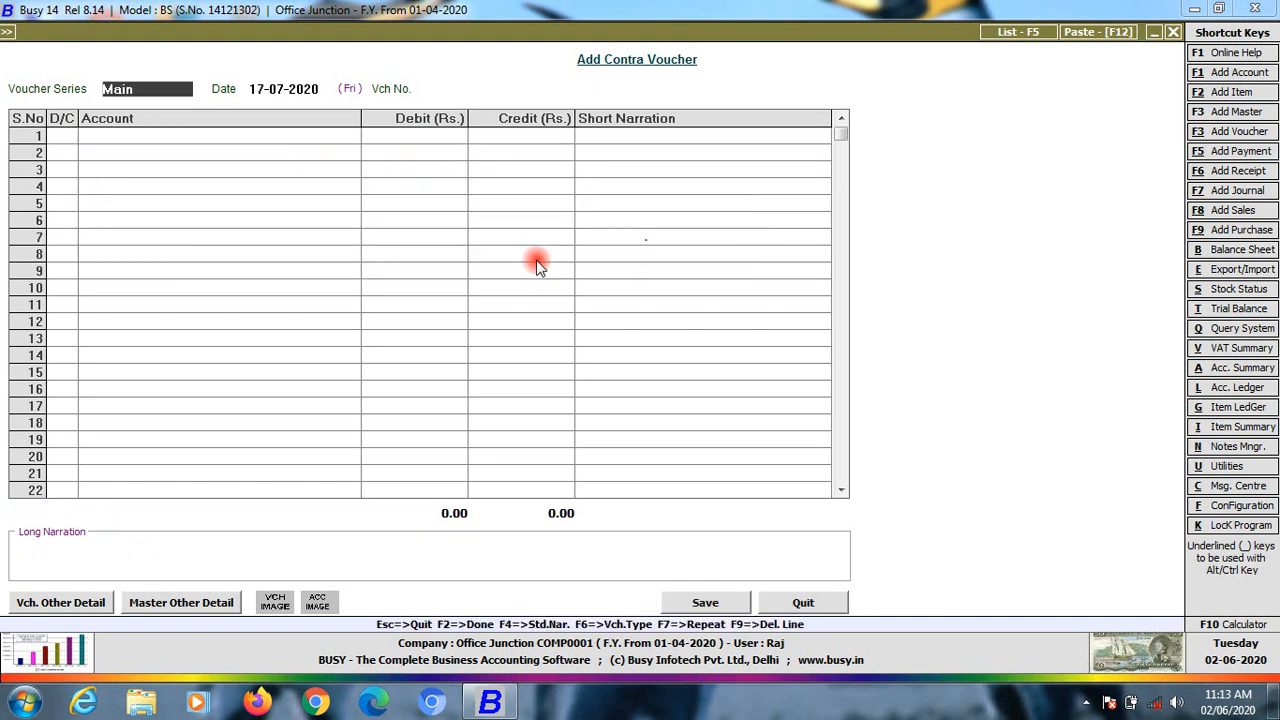
key(Escape)
Generate the Balance Sheet for April to July
key(Right)
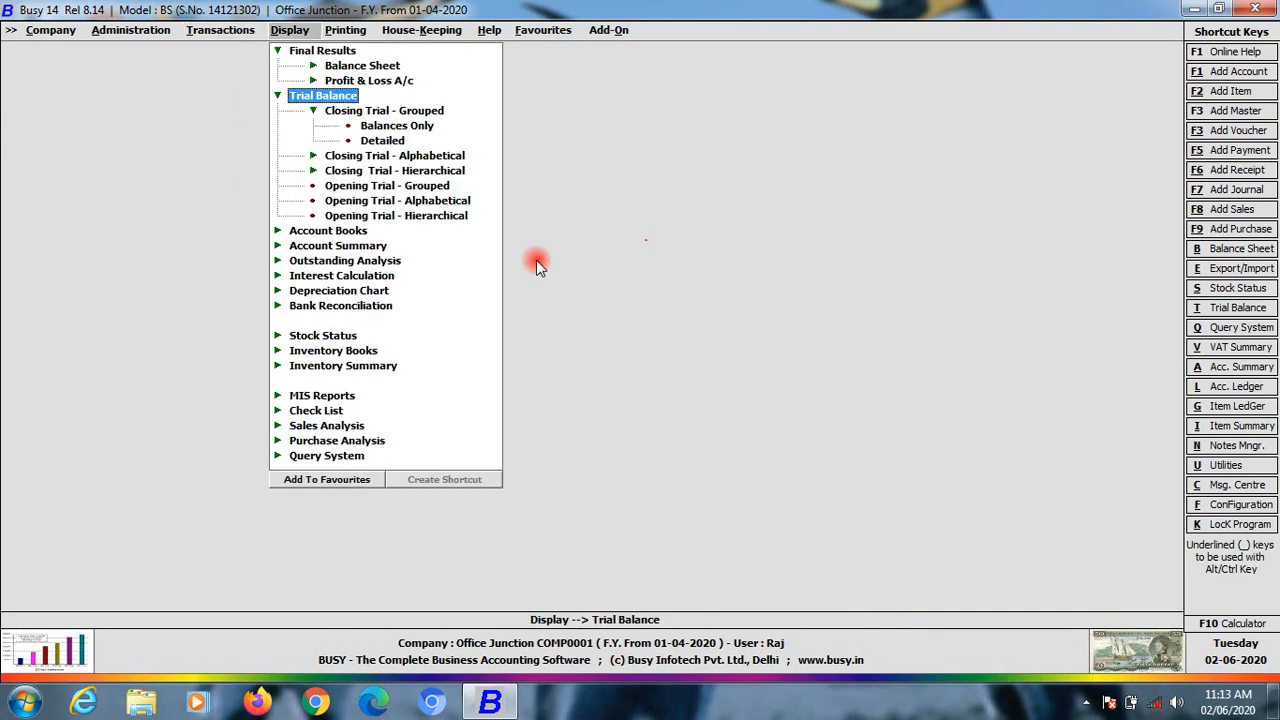
key(Up)
key(Up)
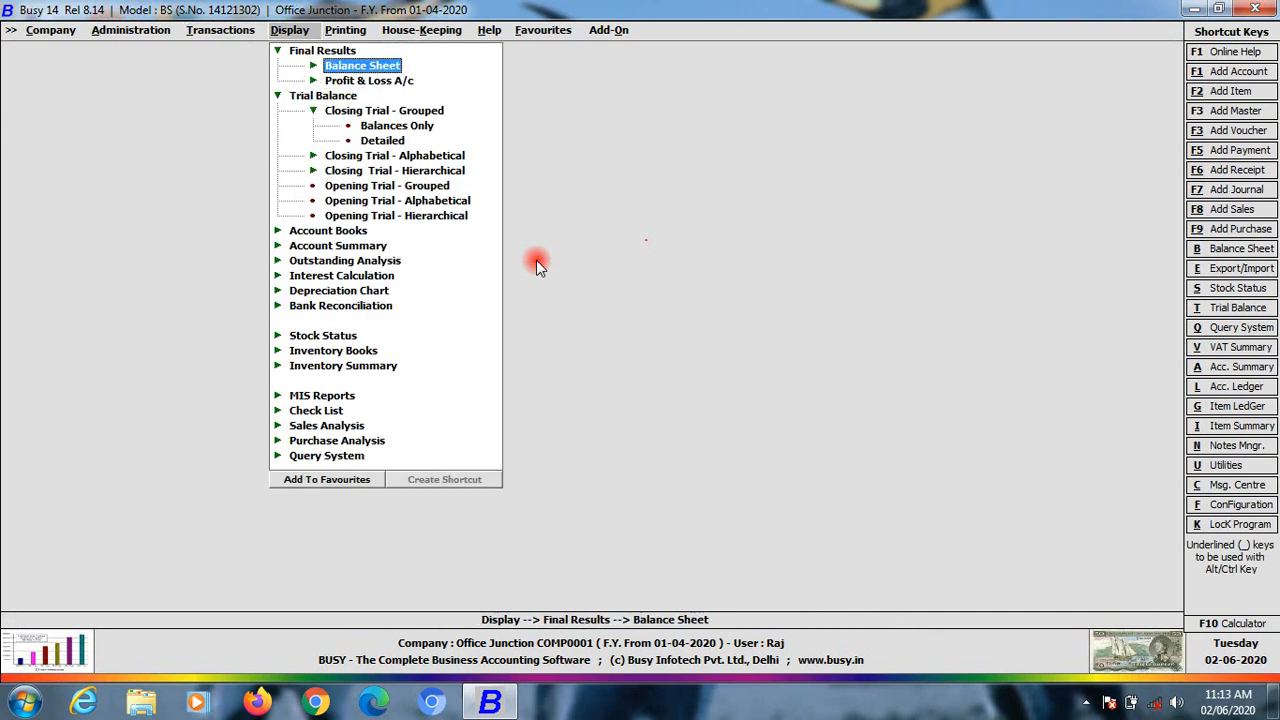
key(Return)
key(Return)
key(Return)
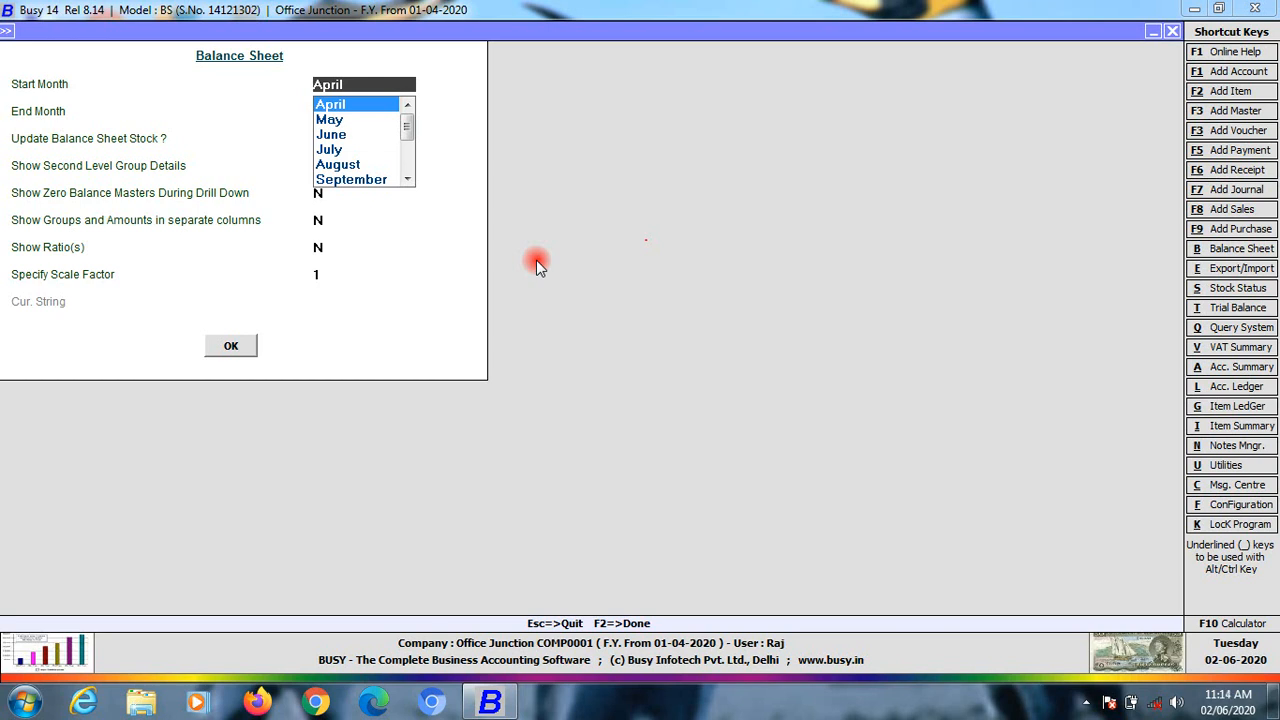
key(Return)
key(Return)
key(Return)
key(Return)
key(Return)
key(Return)
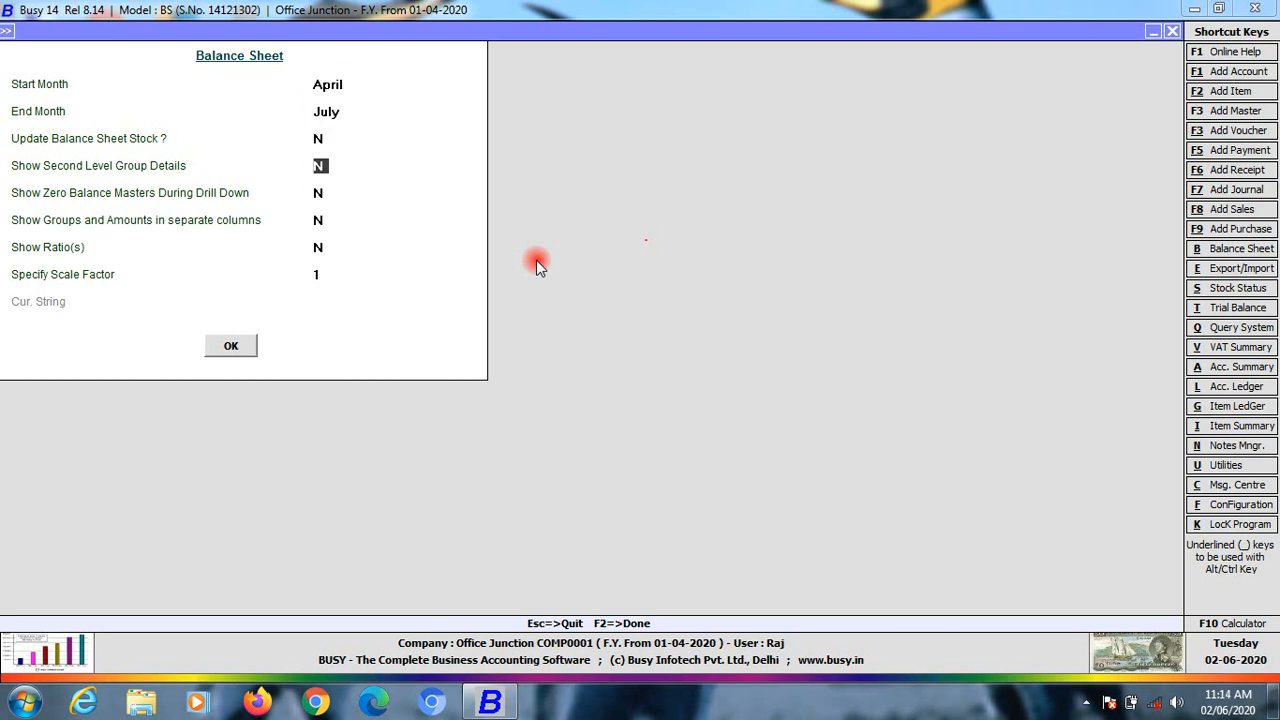
key(Return)
key(Return)
key(Return)
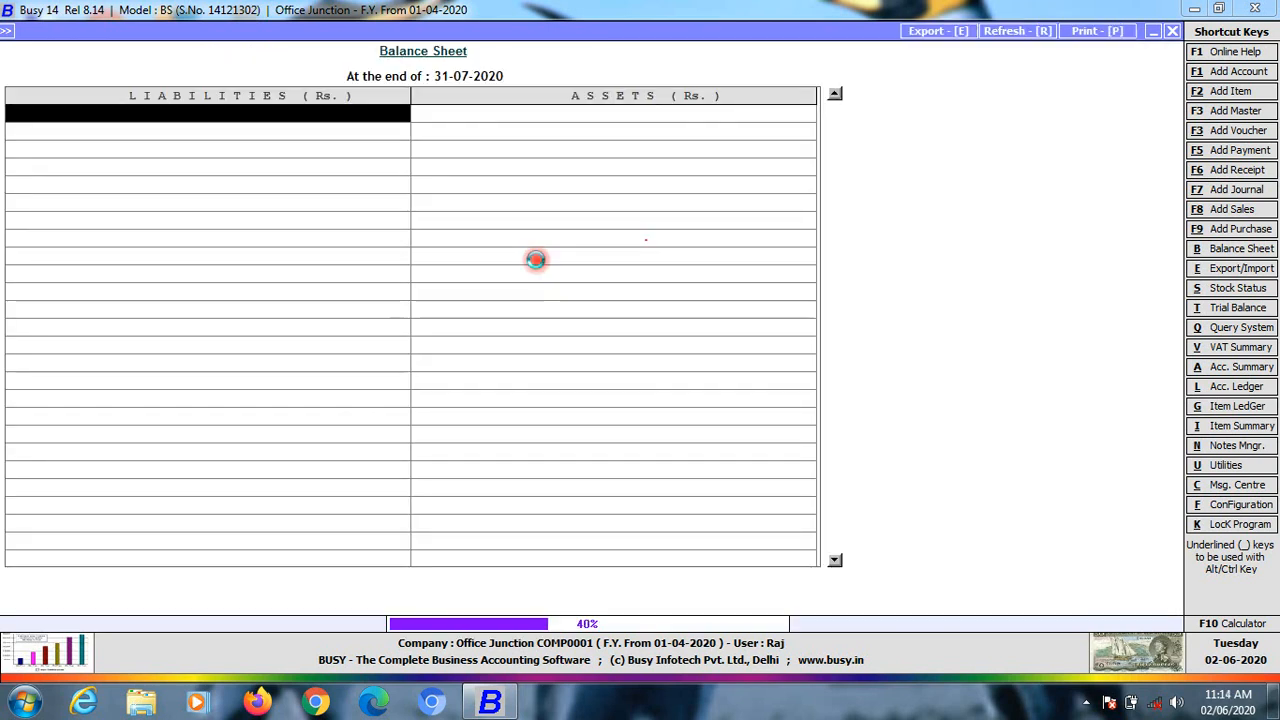
key(Down)
key(Down)
key(Down)
key(Down)
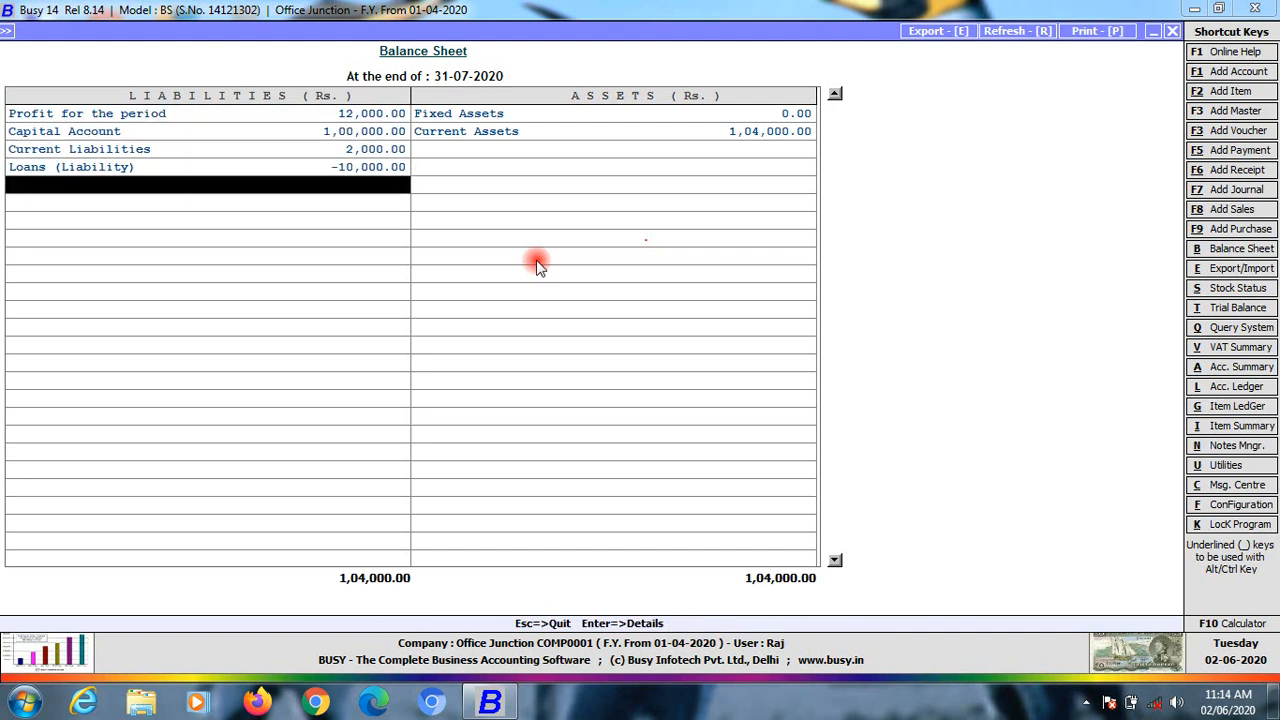
Review Loans (Liability) at -10,000.00 against the other rows and the 1,04,000.00 totals
key(Up)
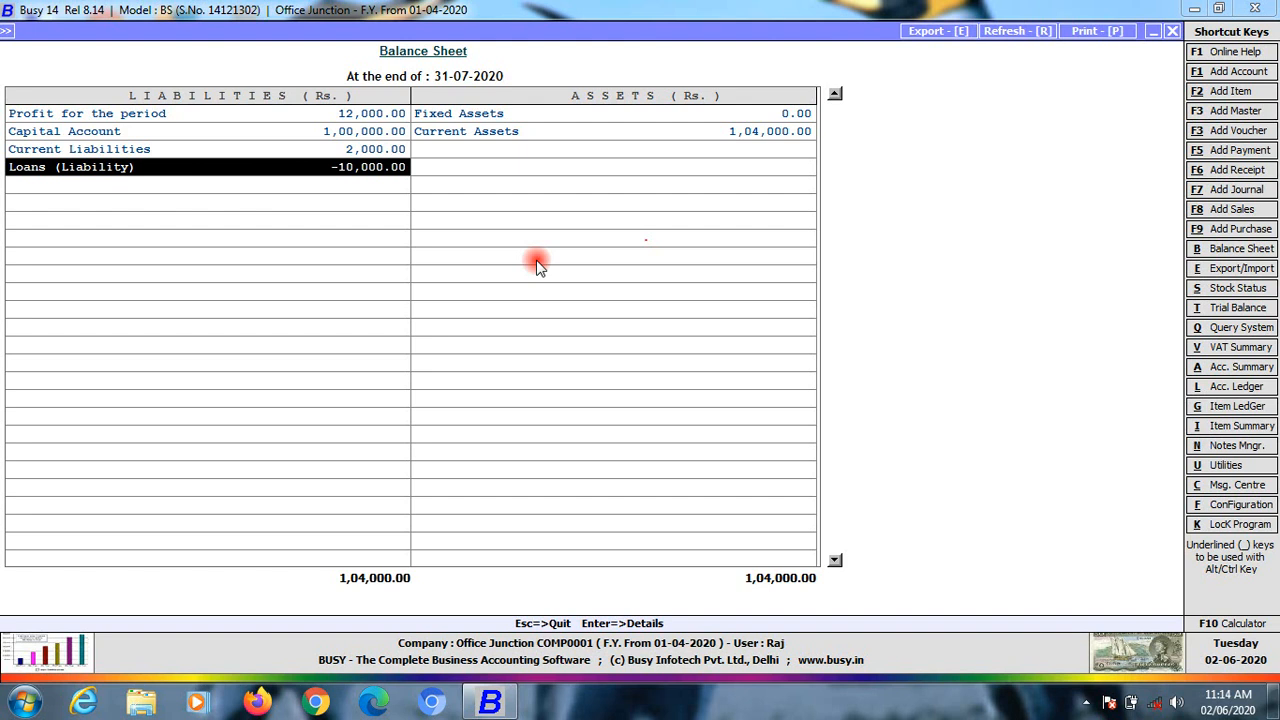
key(Up)
key(Up)
key(Up)
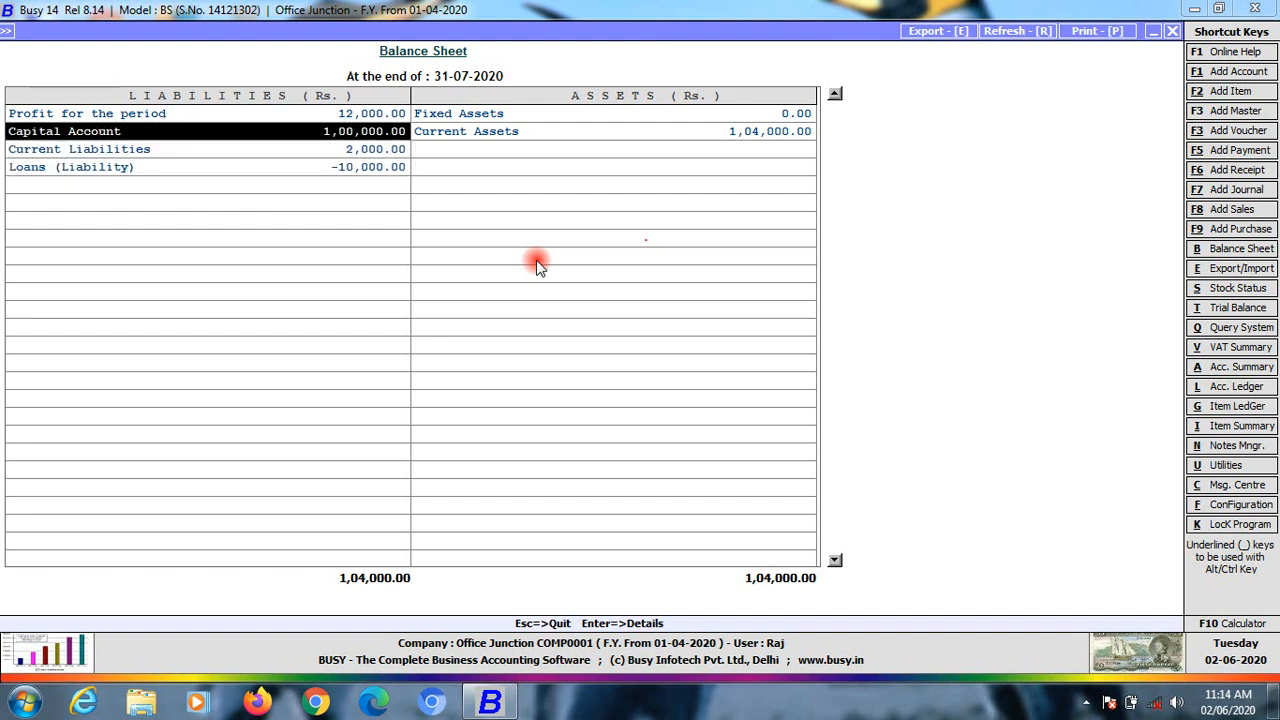
key(Right)
key(Down)
key(Down)
key(Up)
key(Up)
key(Left)
key(Down)
key(Down)
key(Down)
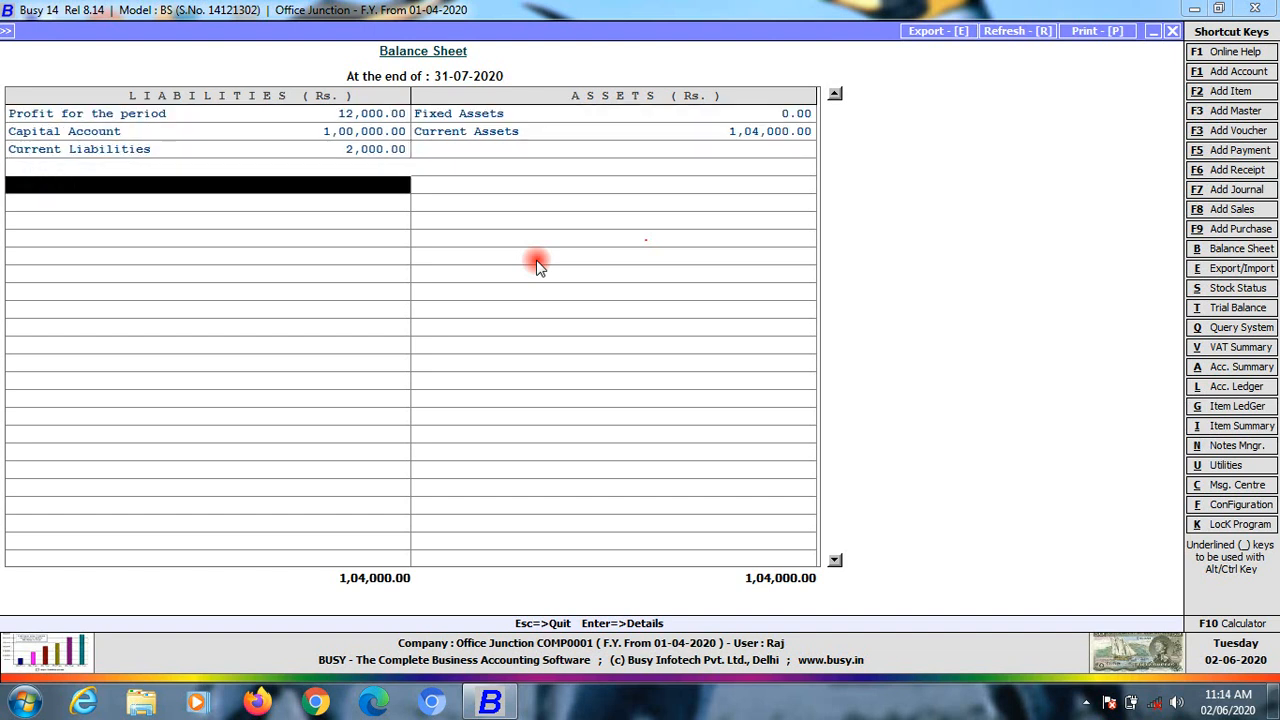
key(Up)
key(Up)
key(Up)
key(Down)
key(Down)
key(Down)
key(Up)
key(Up)
key(Up)
key(Down)
key(Down)
key(Down)
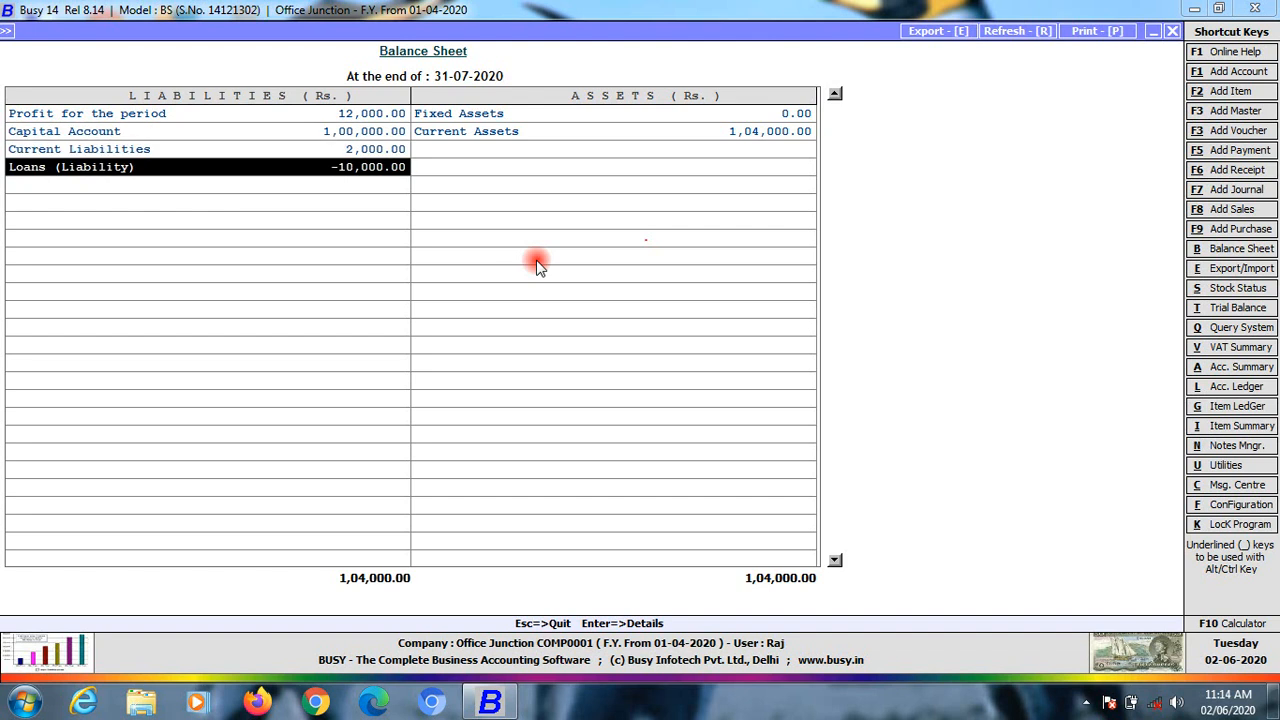
key(Right)
key(Left)
Exit the Balance Sheet and move to Journal > Add in the Transactions menu
key(Escape)
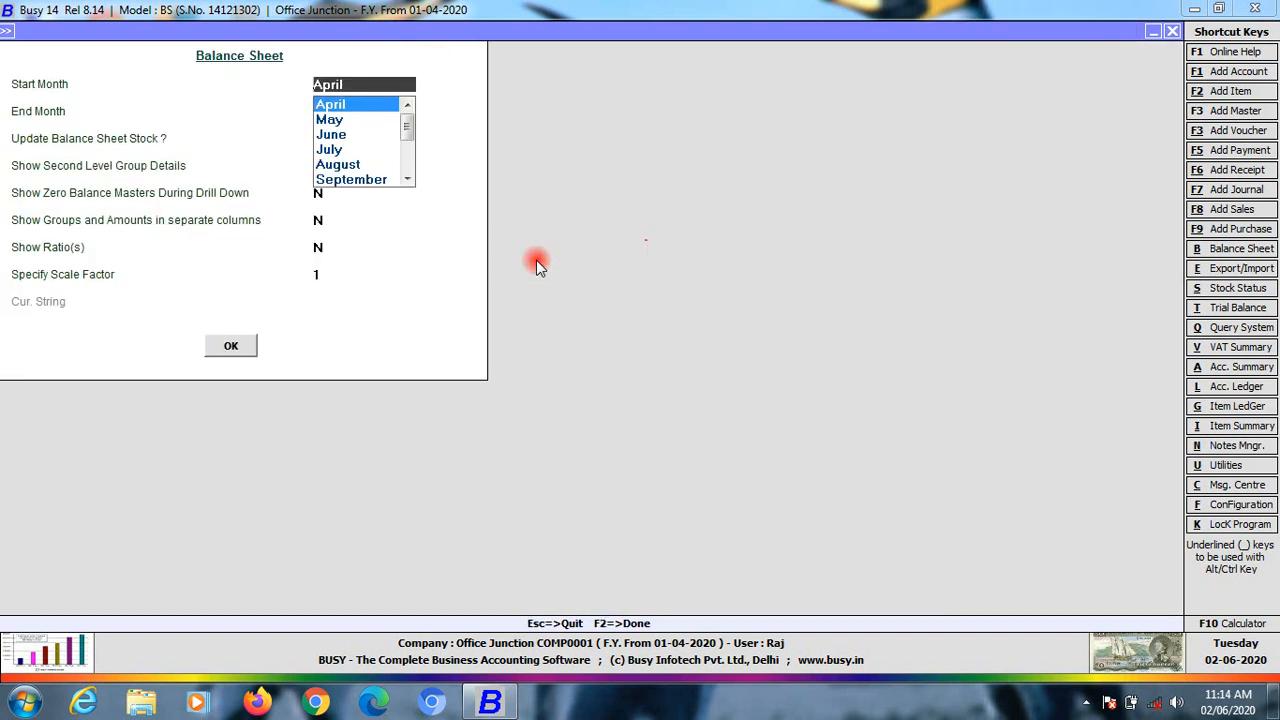
key(Escape)
key(Left)
key(Right)
key(Left)
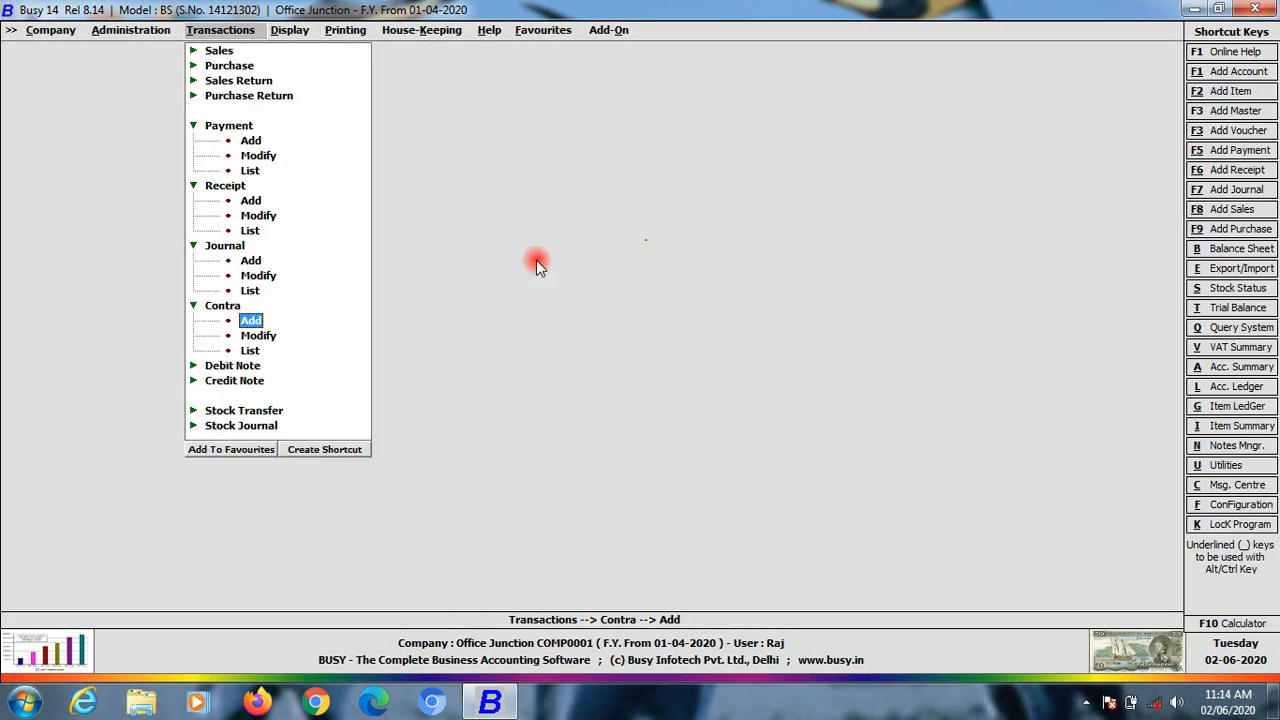
key(Up)
key(Up)
key(Up)
key(Up)
key(Up)
key(Up)
key(Up)
key(Up)
key(Up)
key(Up)
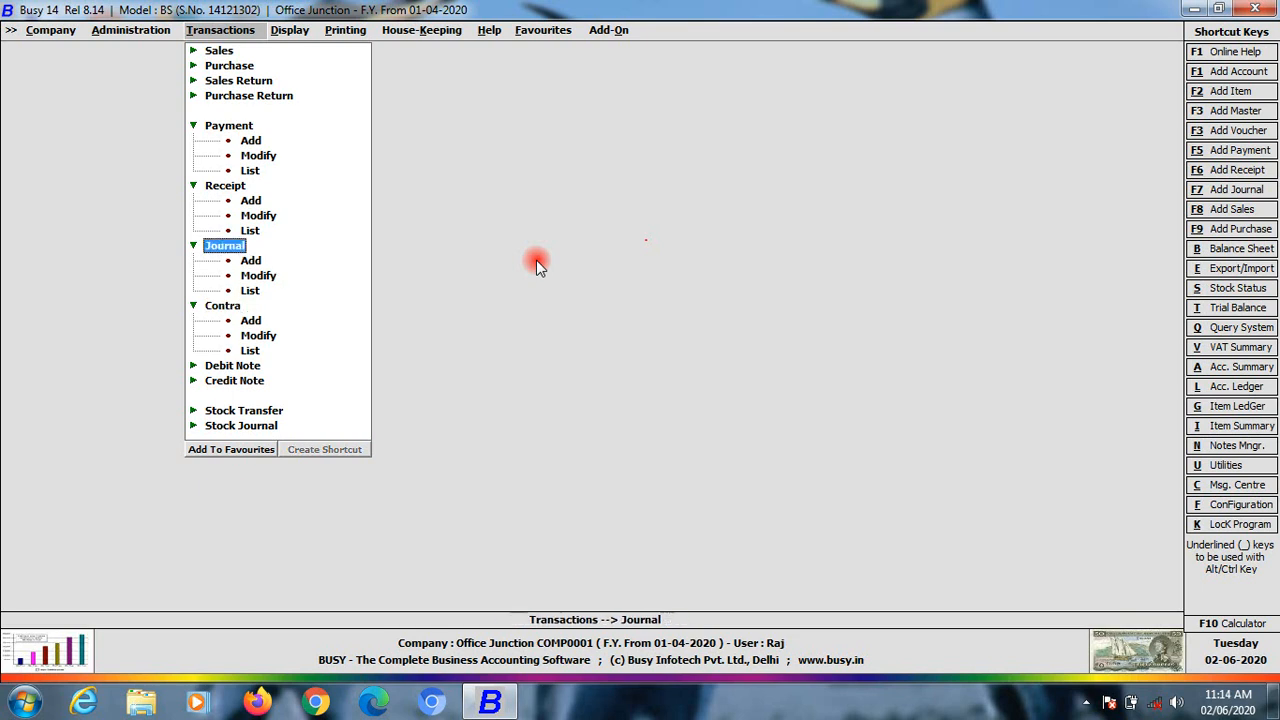
key(Up)
key(Up)
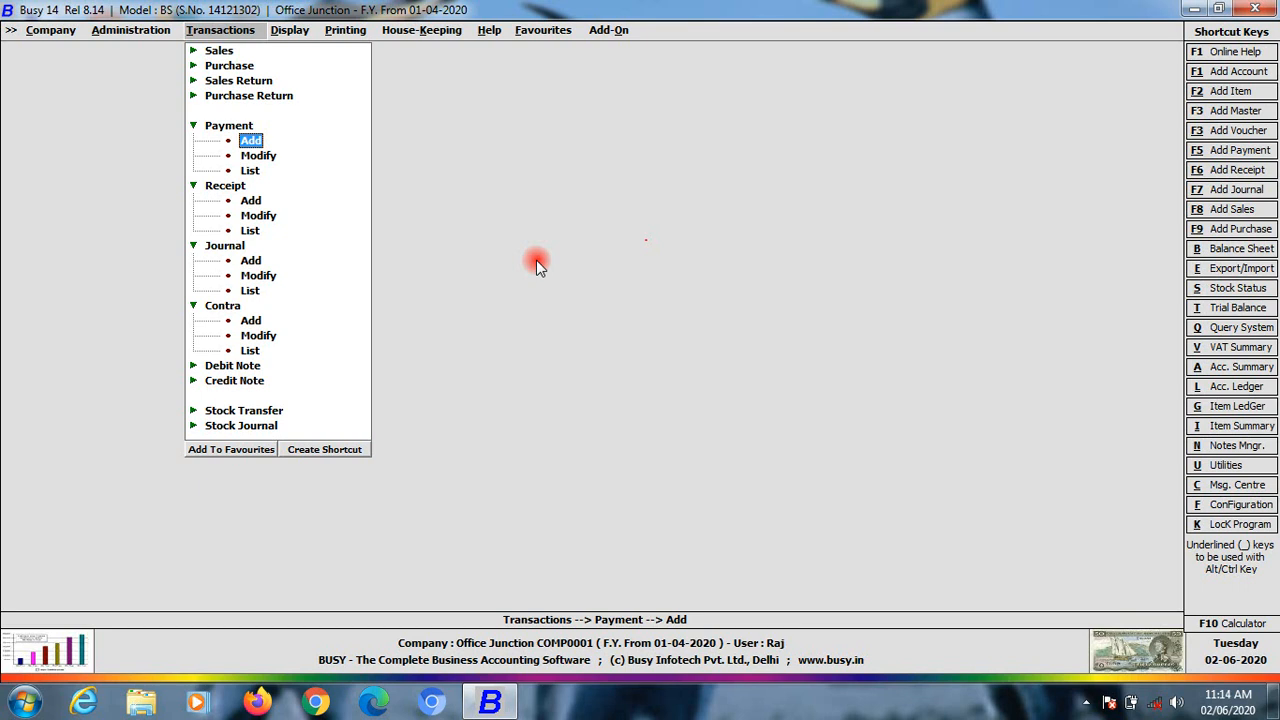
key(Down)
key(Down)
key(Down)
key(Down)
key(Down)
key(Down)
key(Down)
key(Down)
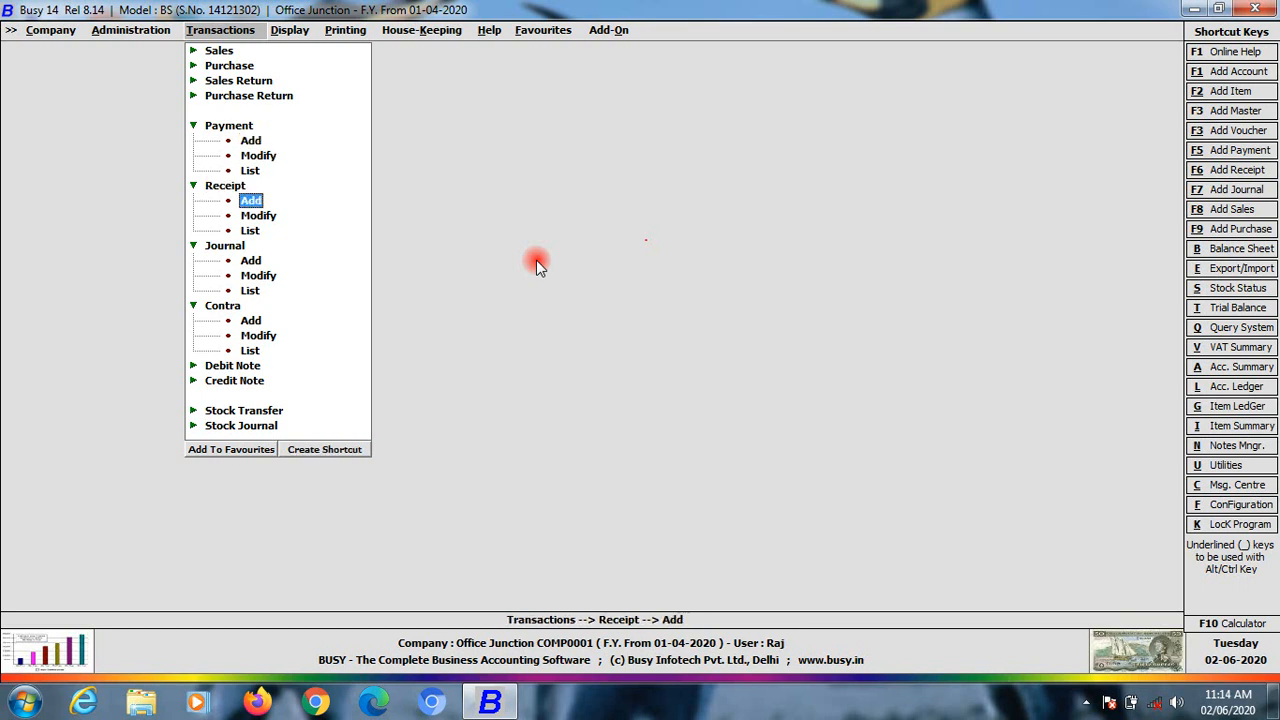
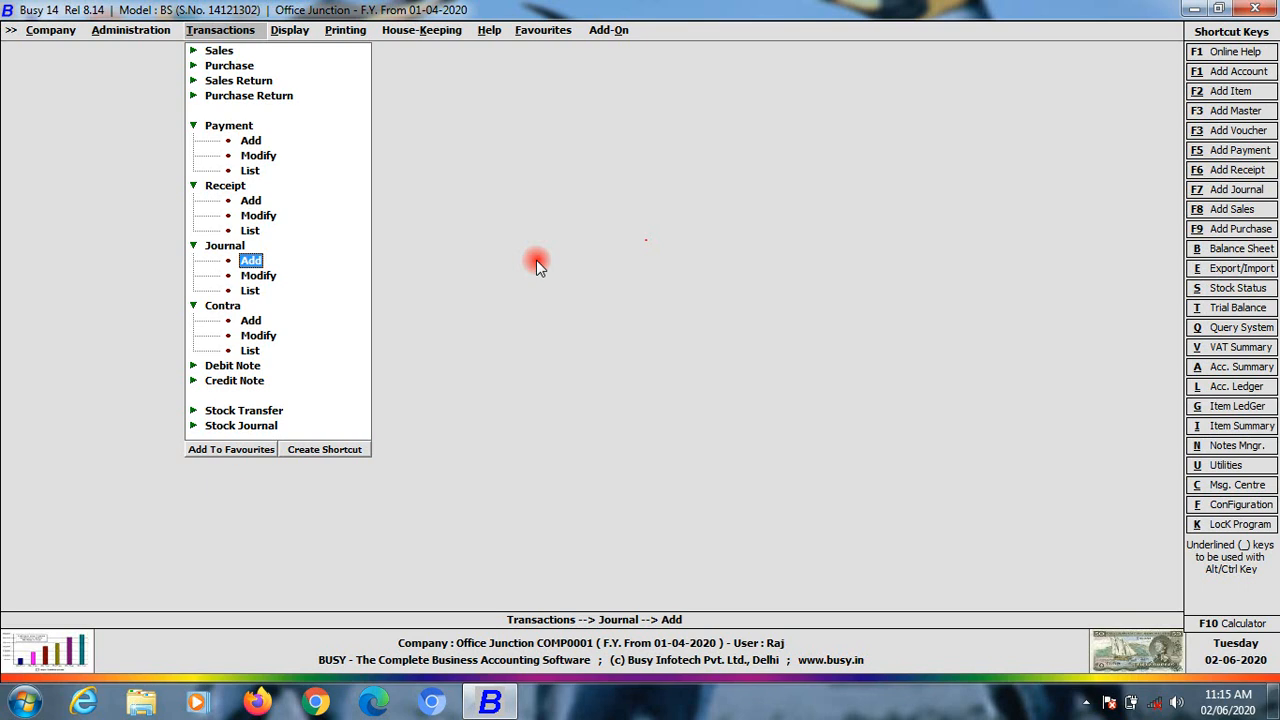
Start a new journal voucher dated 01-04-2020, leaving the voucher number blank
key(Down)
key(Up)
key(Return)
key(Return)
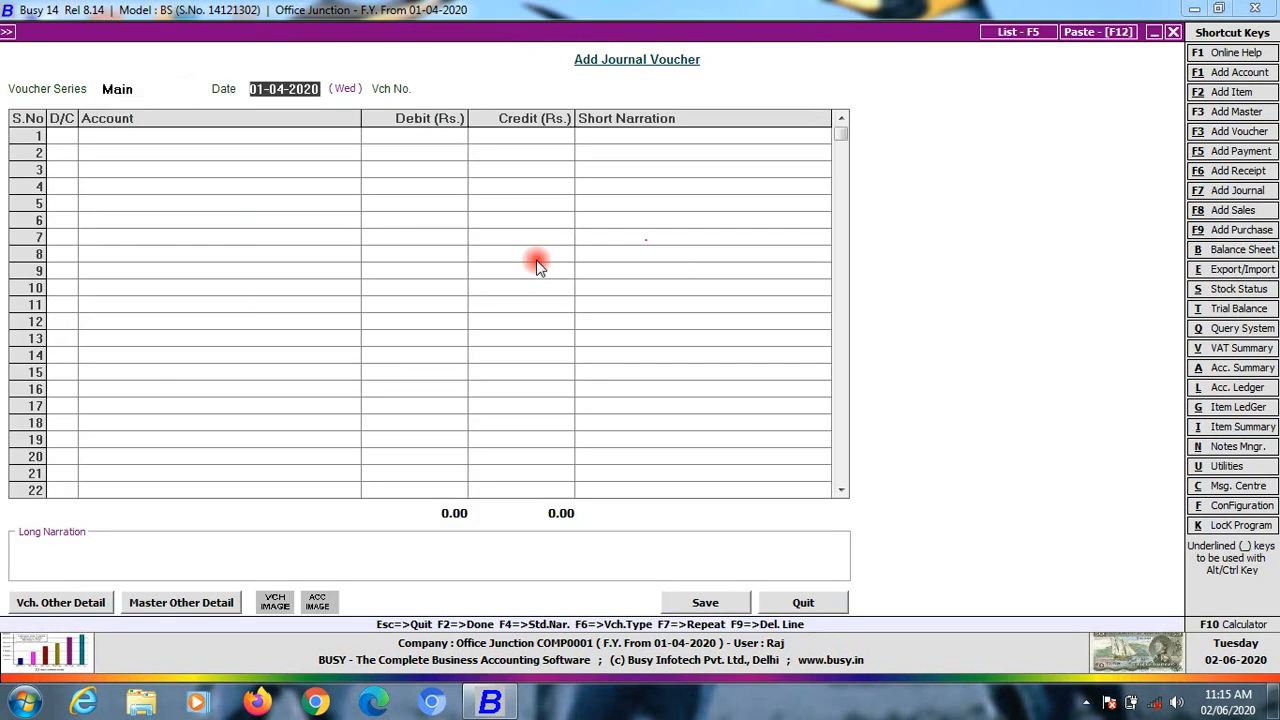
key(Return)
key(Return)
key(Return)
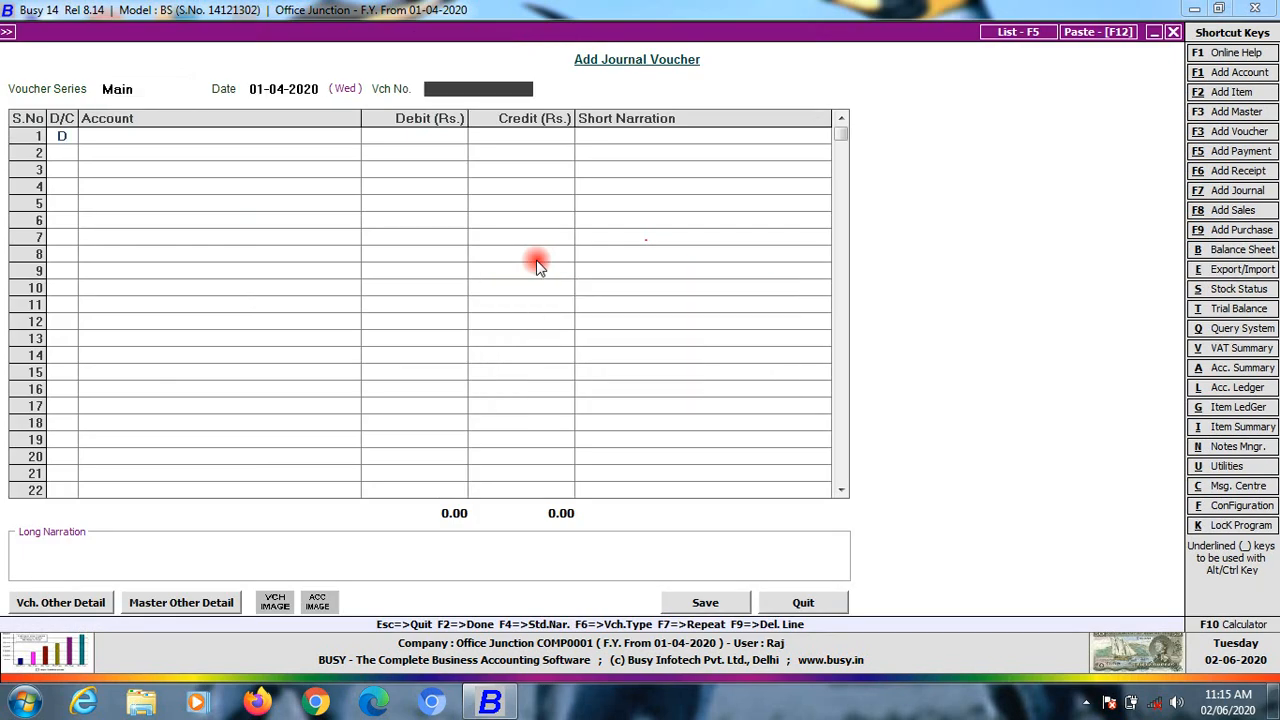
key(Up)
key(Up)
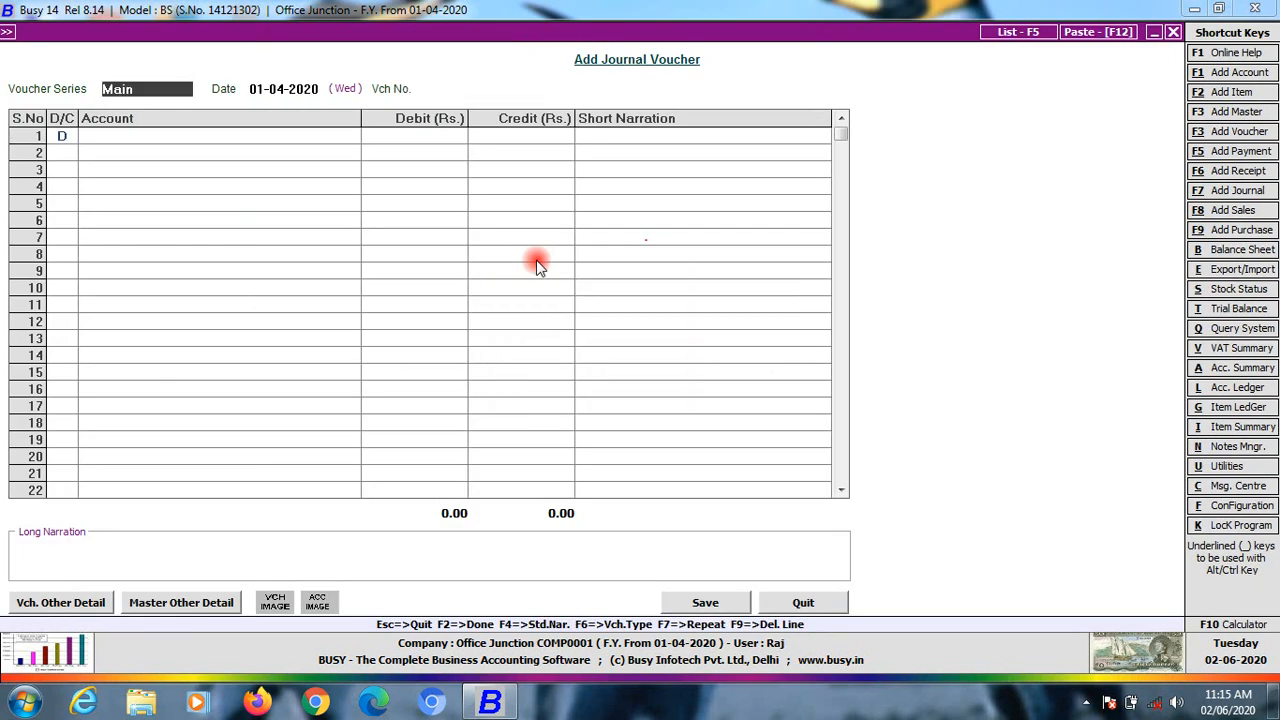
key(Return)
key(Return)
key(Return)
key(Left)
key(Return)
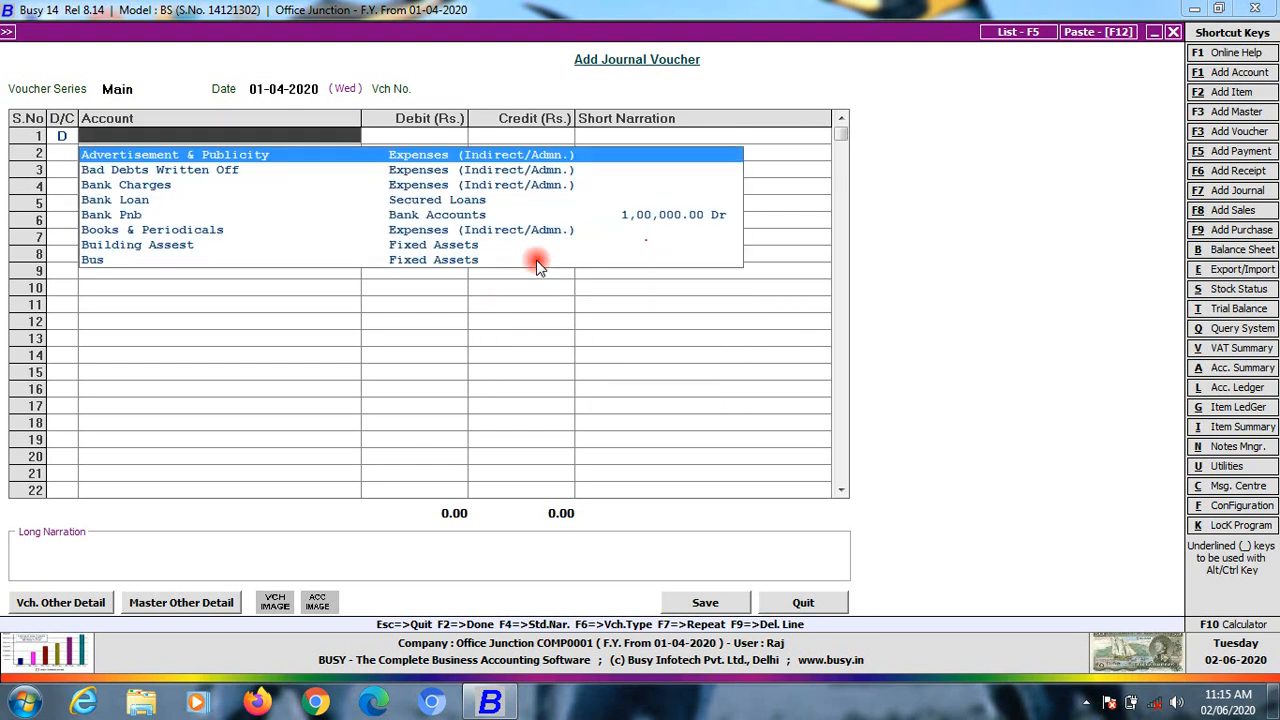
Put Student as the debit account in row 1 and enter a provisional debit amount
text(st)
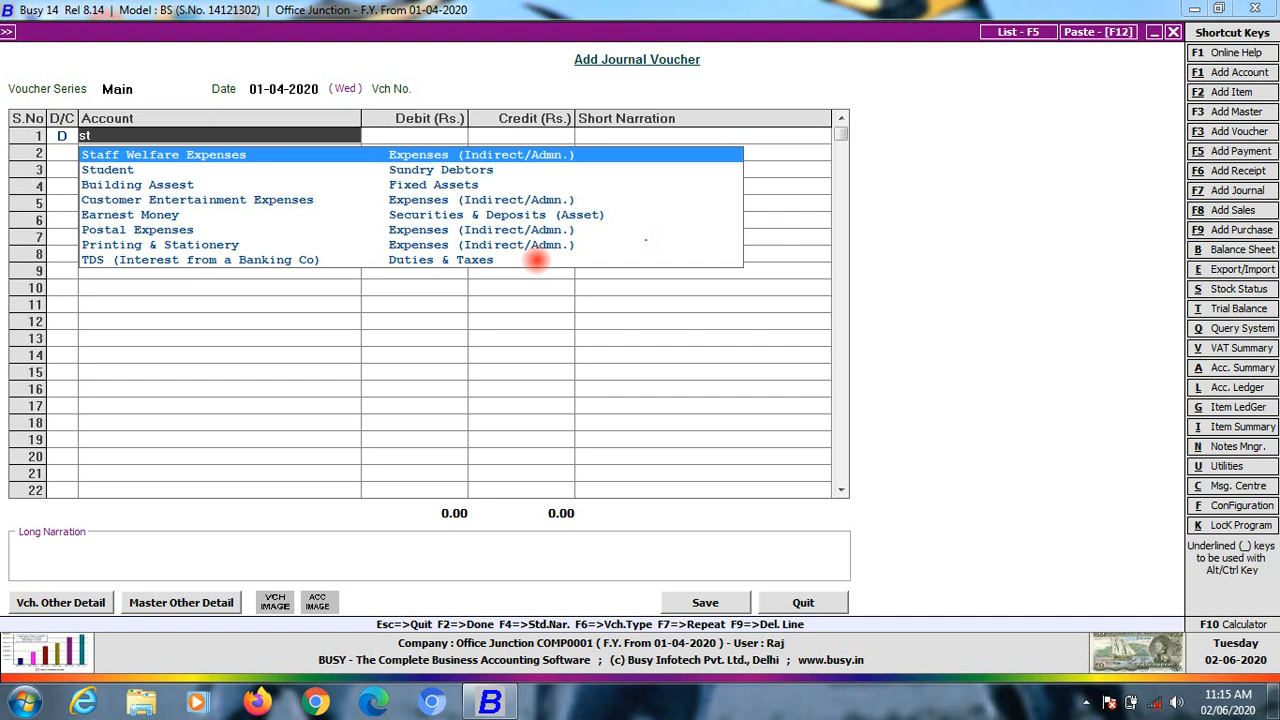
key(Down)
key(Return)
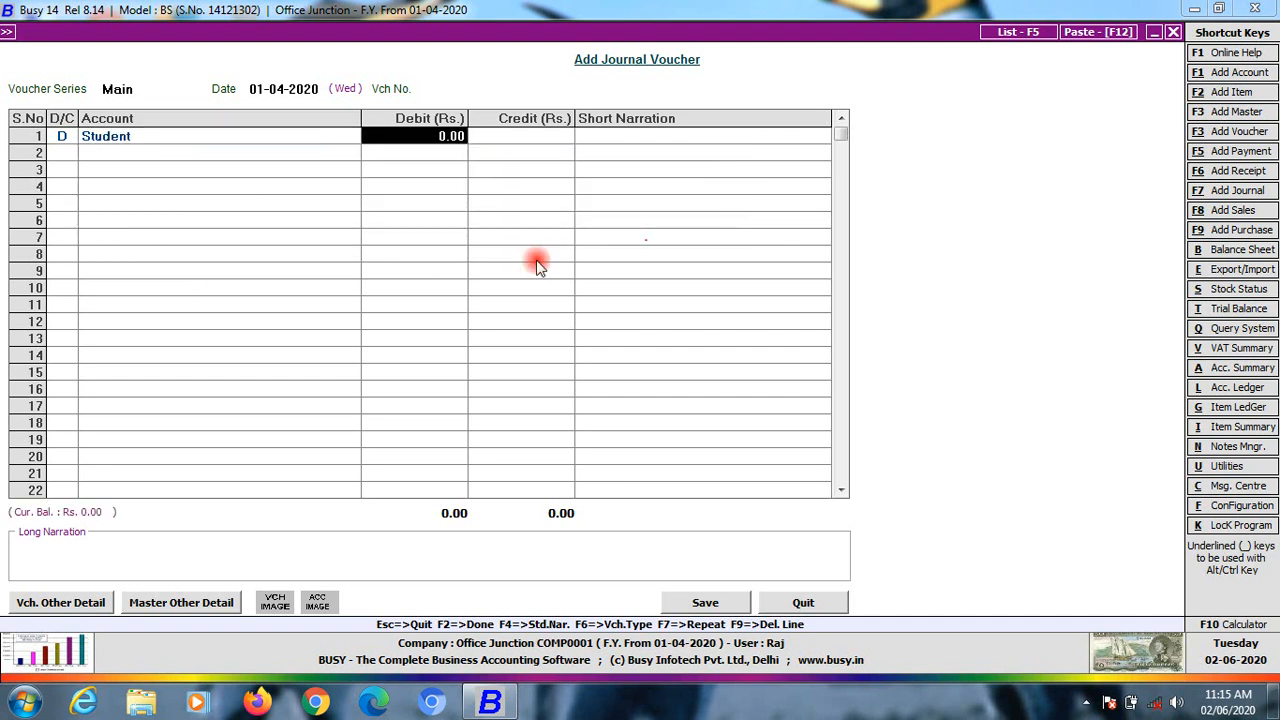
text(10)
key(BackSpace)
key(BackSpace)
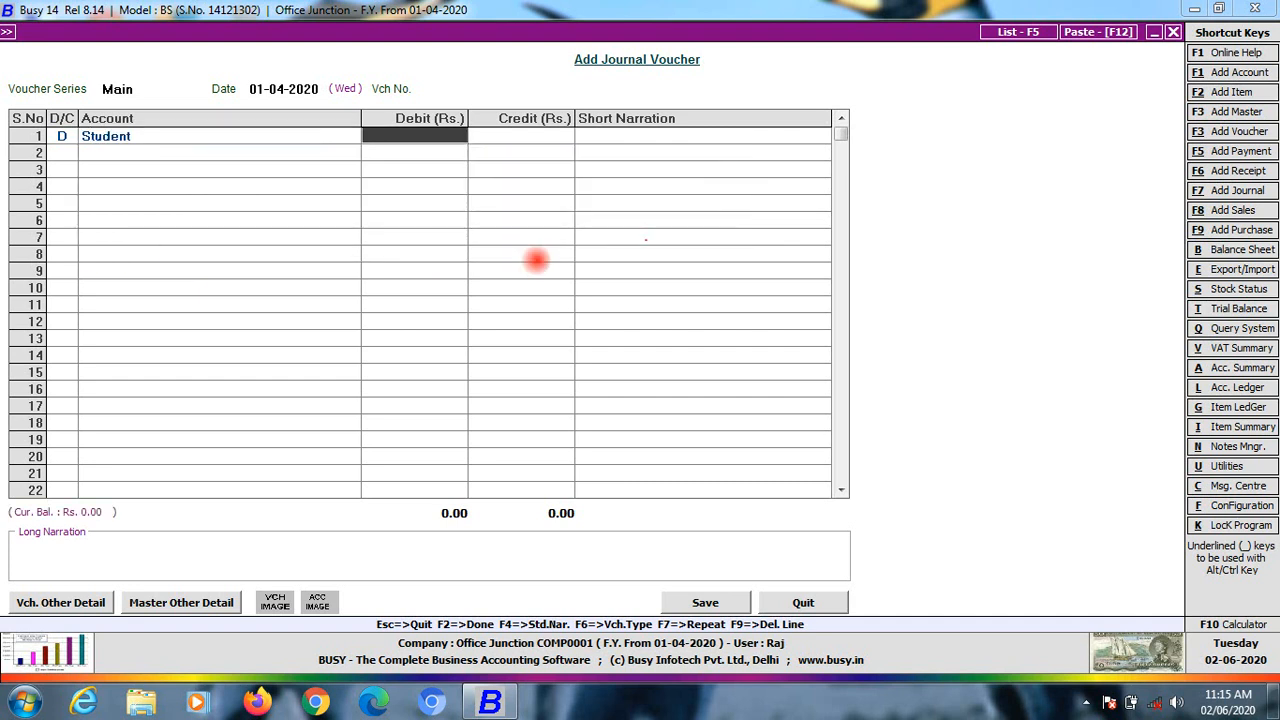
text(1)
text(0,00,000)
key(Return)
key(shift+Tab)
key(BackSpace)
text(1,00,00)
text(00000)
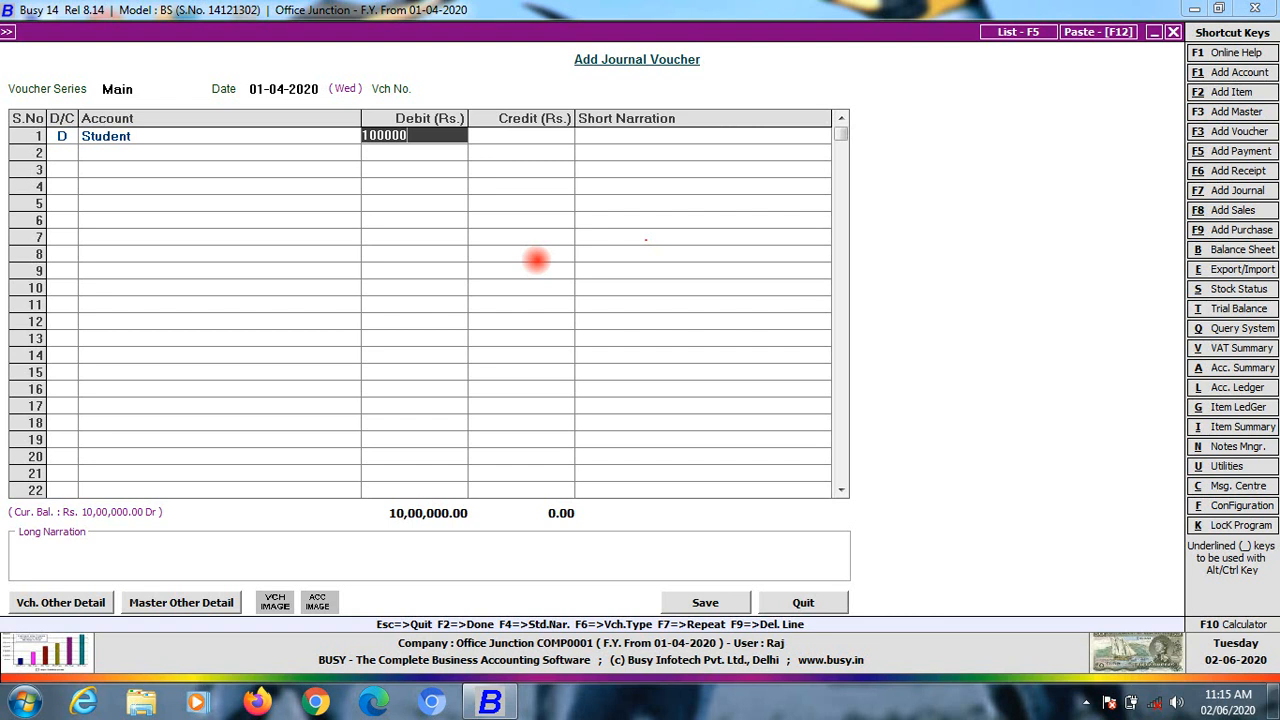
key(Return)
key(Return)
key(Return)
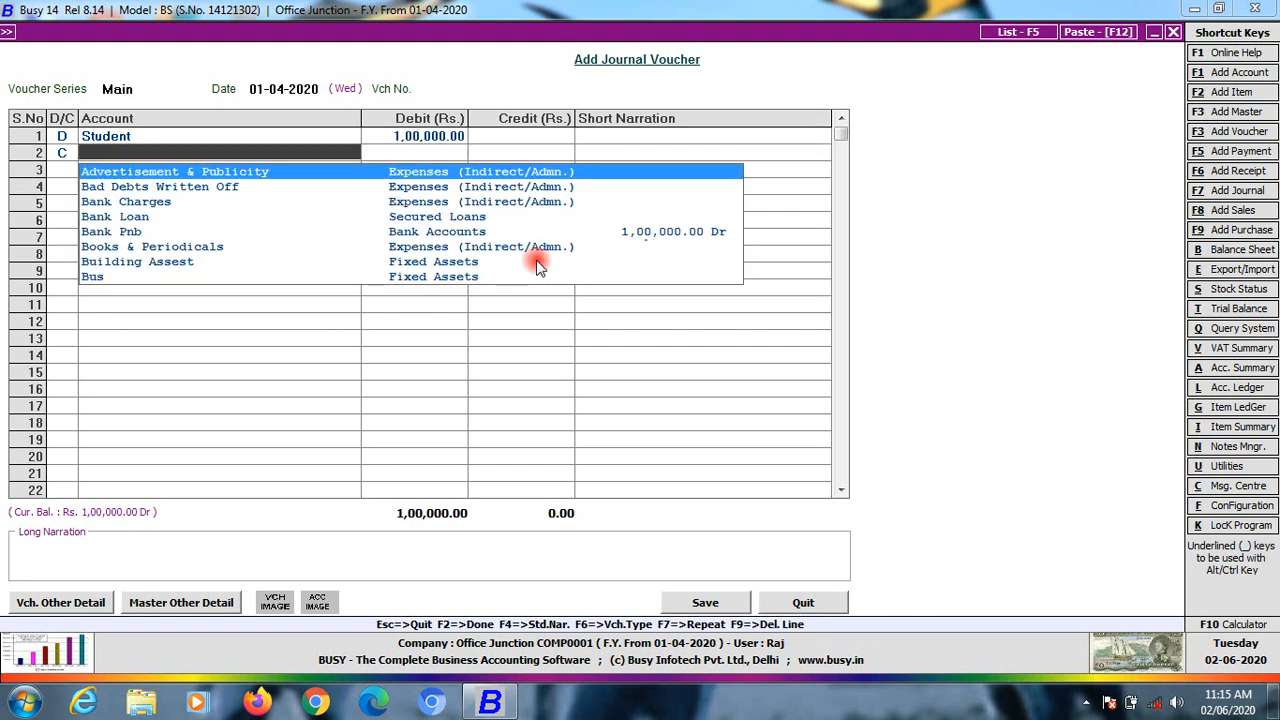
Add Tution Fee and Bus Rent as credit accounts in rows 2 and 3
text(tu)
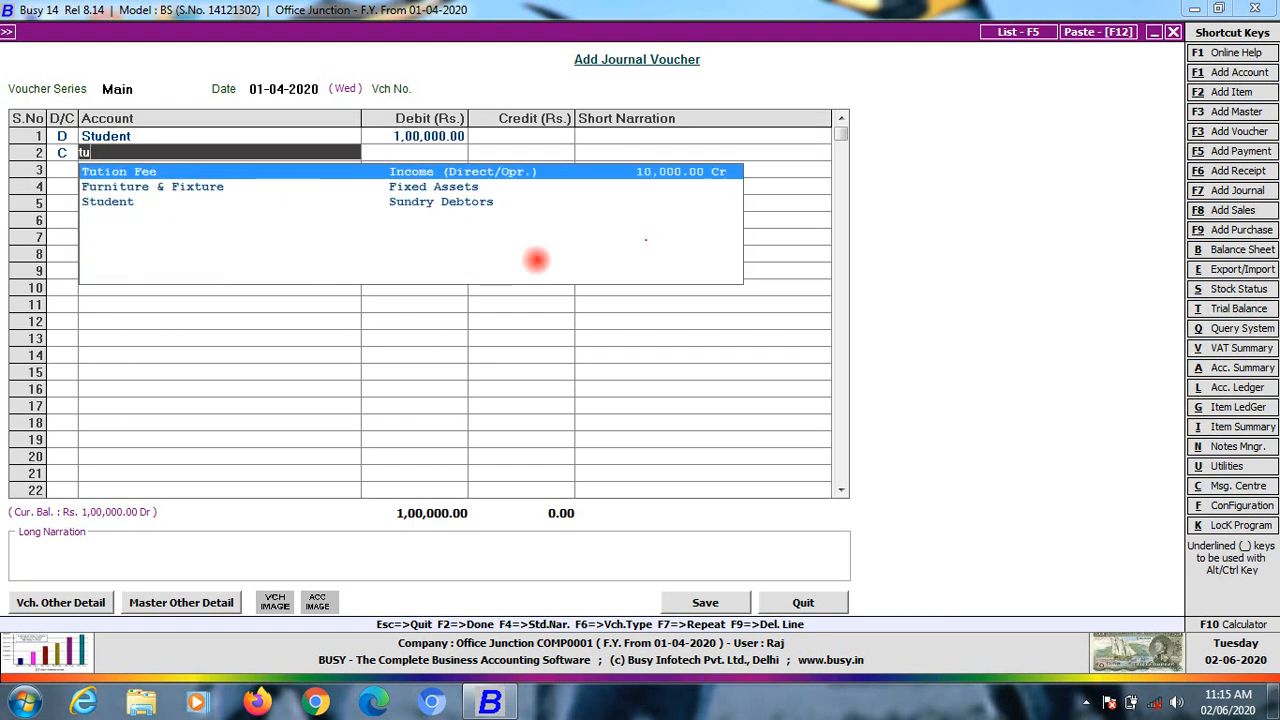
key(Return)
key(shift+Tab)
key(shift+Tab)
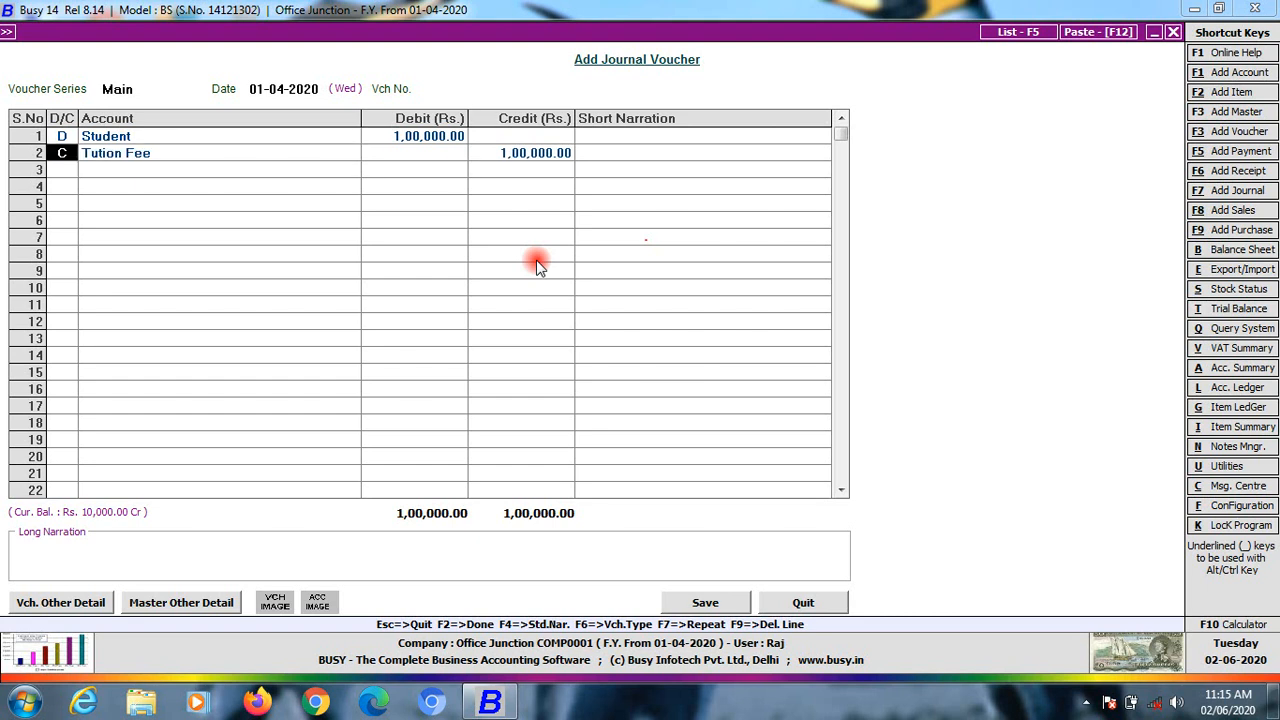
key(Down)
key(Up)
key(Down)
text(C)
key(Return)
text(bu)
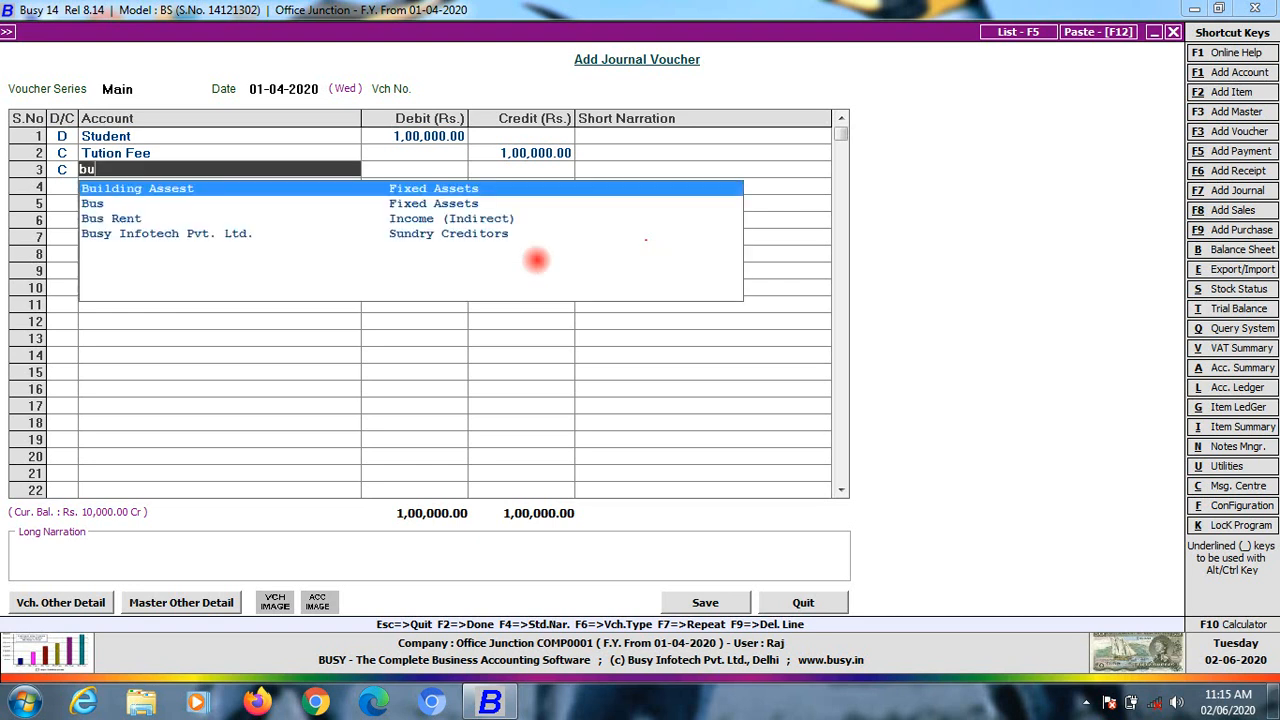
key(Down)
key(Down)
key(Return)
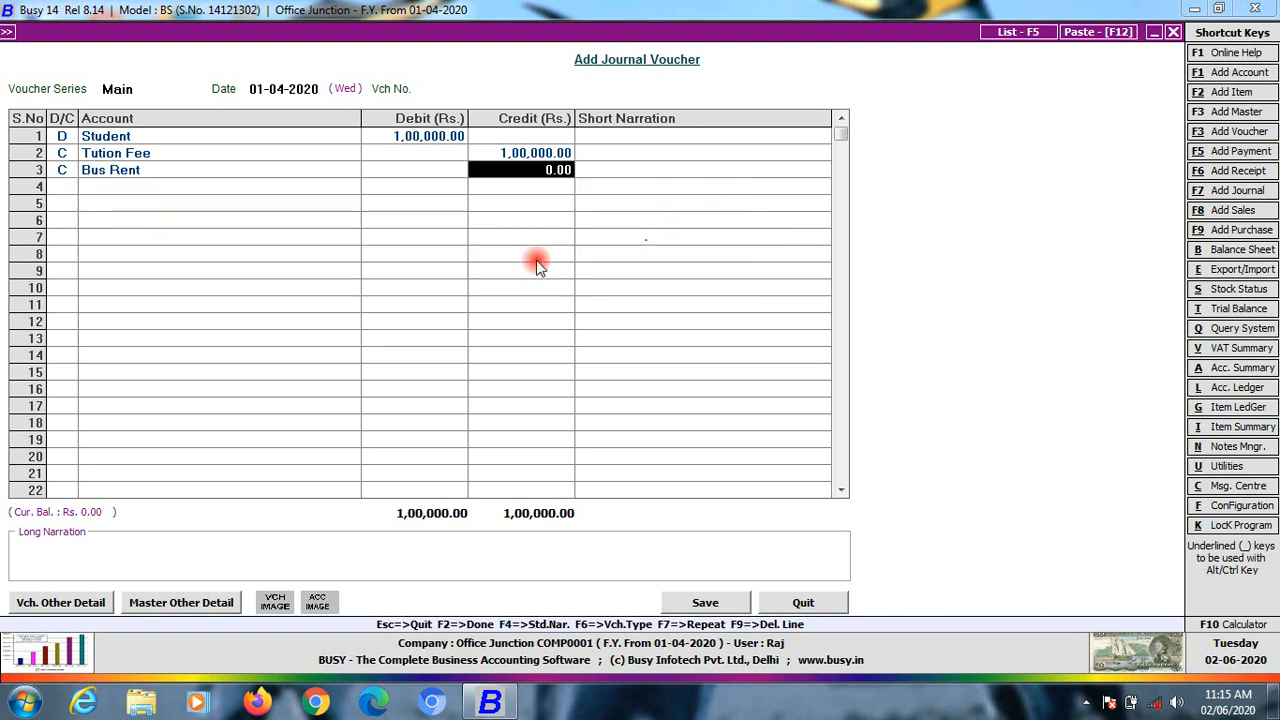
Set Student debit 15,000, Tution Fee credit 10,000 and Bus Rent credit 5,000, then save
key(Up)
key(Up)
text(10000)
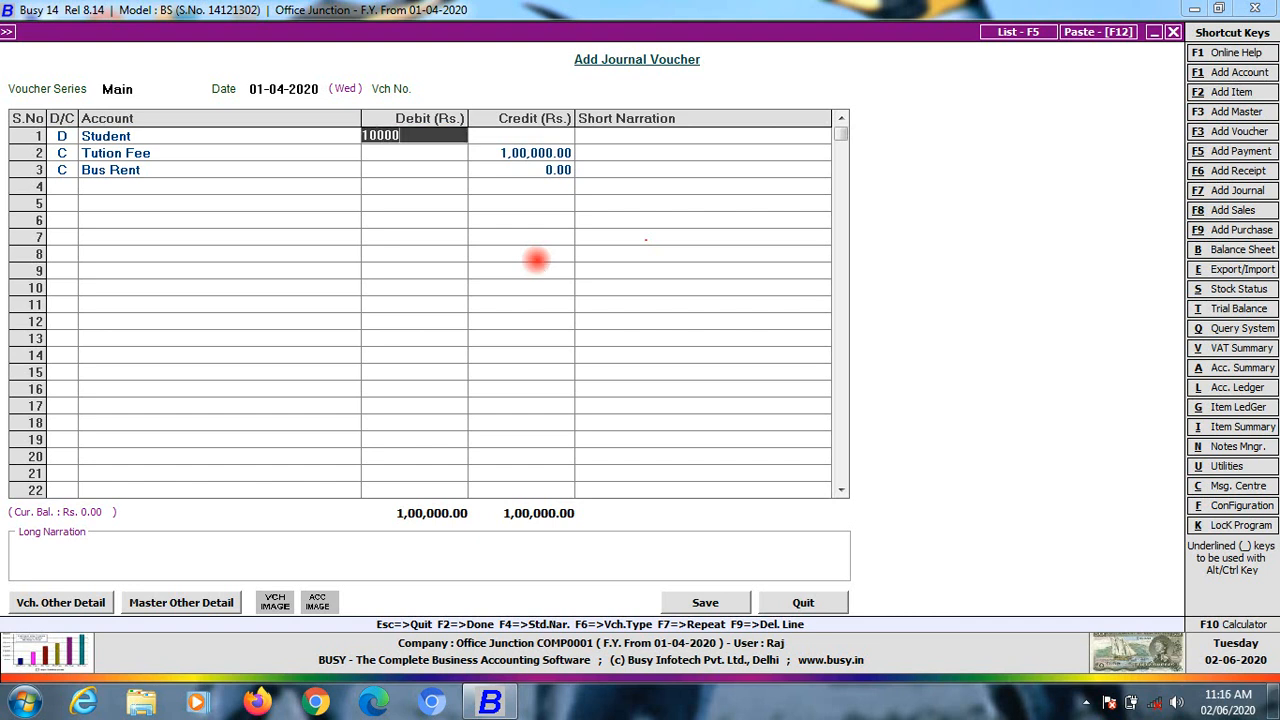
key(Return)
key(Up)
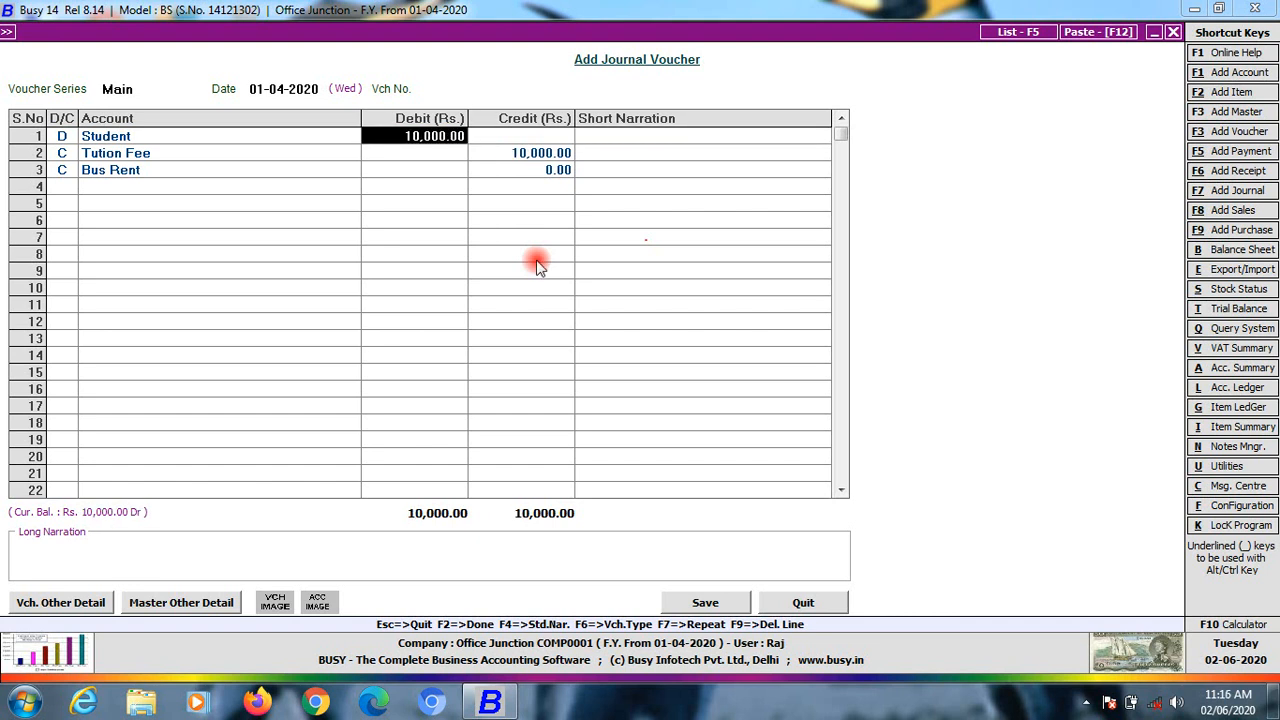
text(15000)
key(Return)
key(Return)
key(Return)
key(Return)
text(10000)
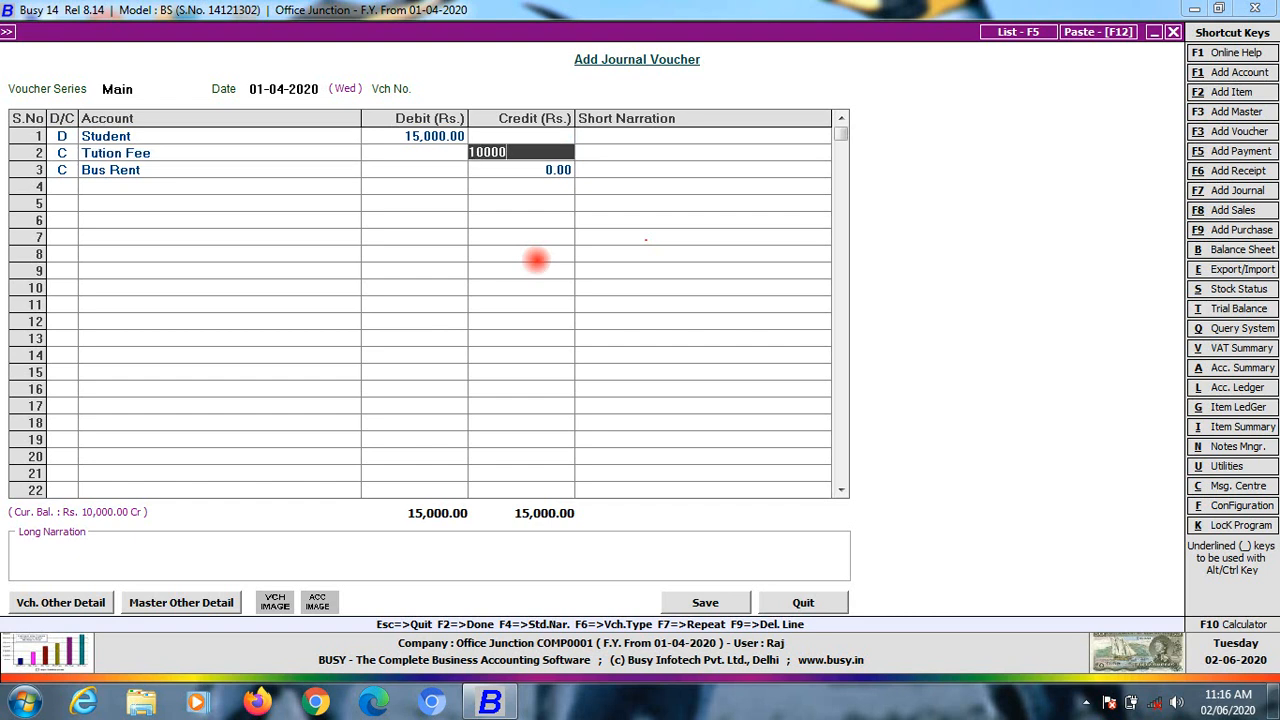
key(Return)
key(Return)
text(5)
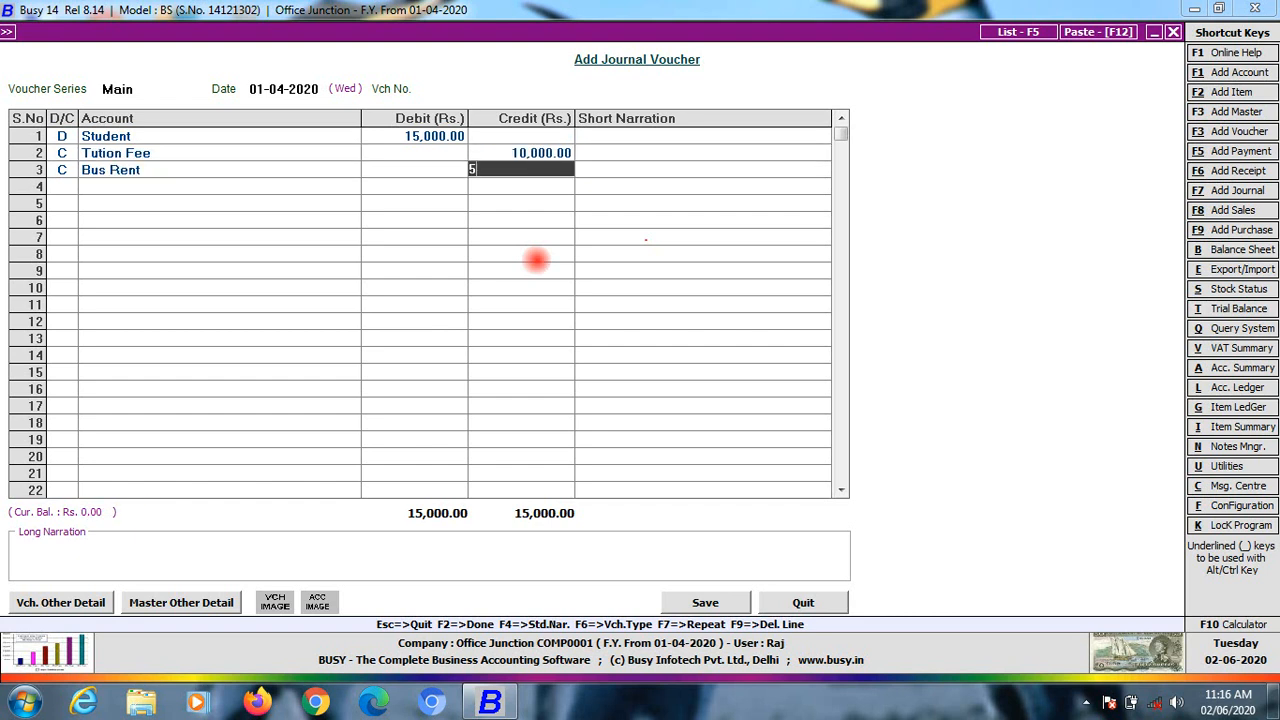
key(Return)
key(Return)
key(Return)
key(Return)
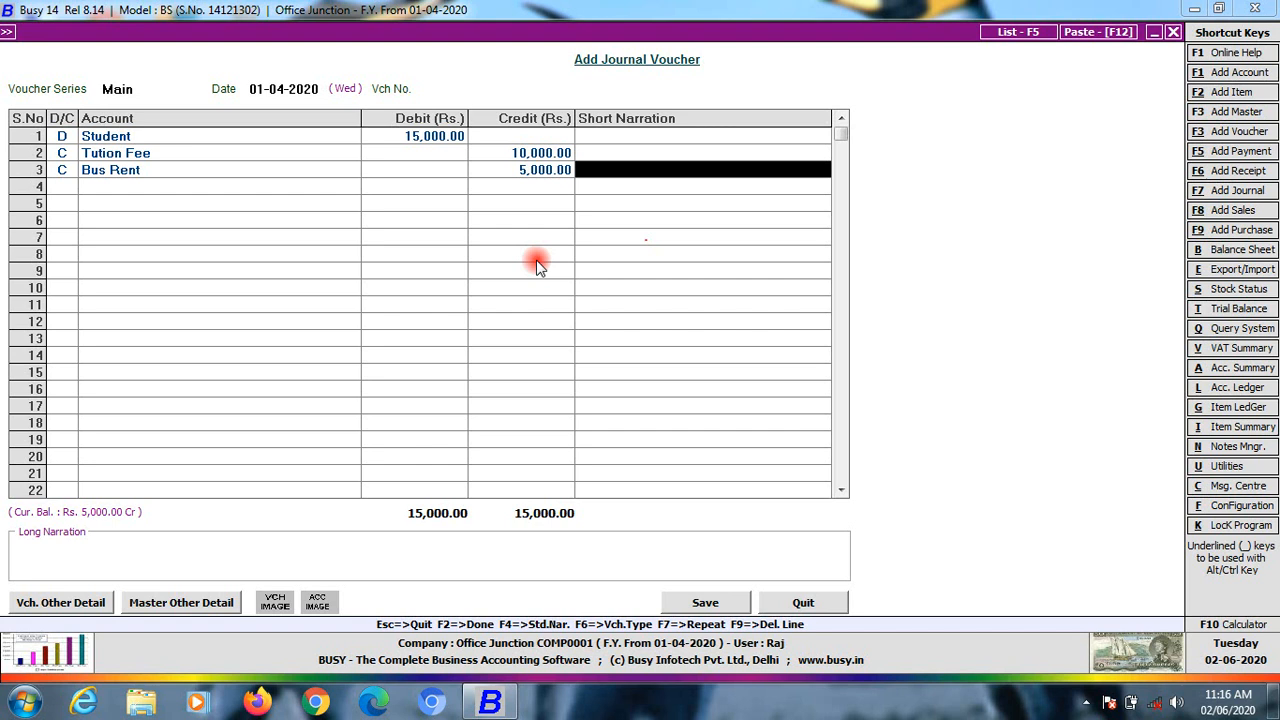
key(Return)
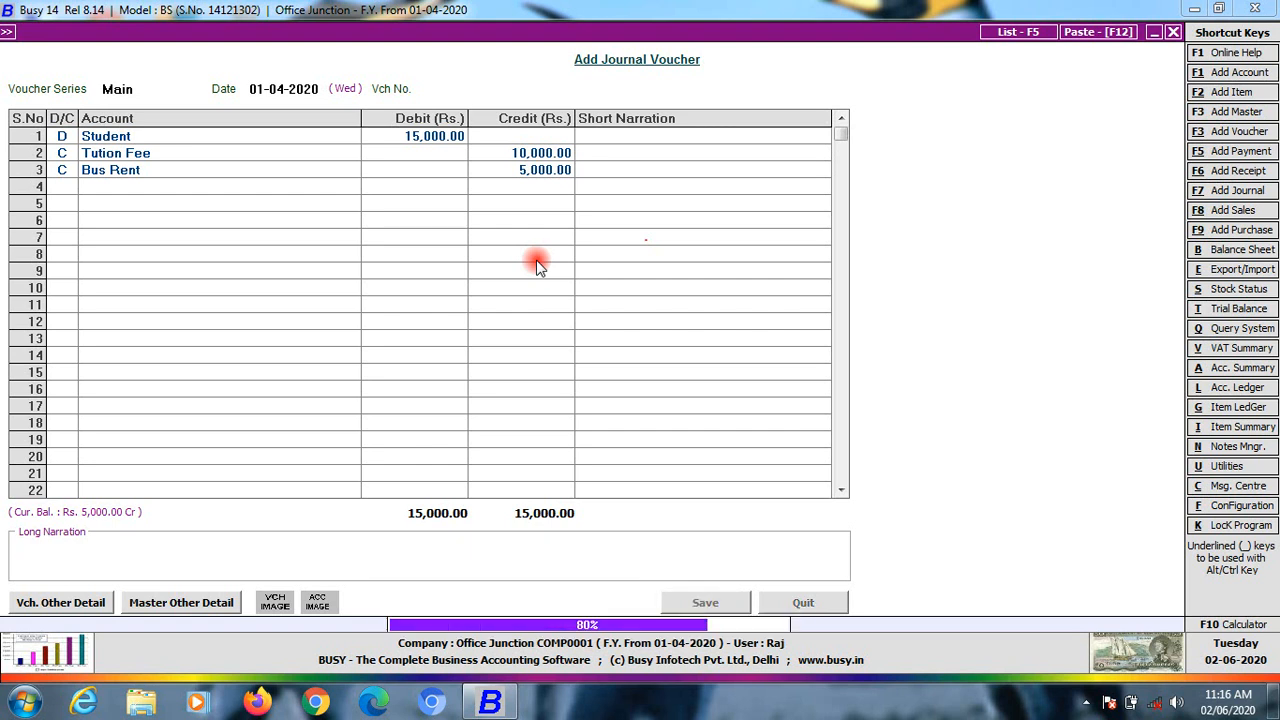
key(Escape)
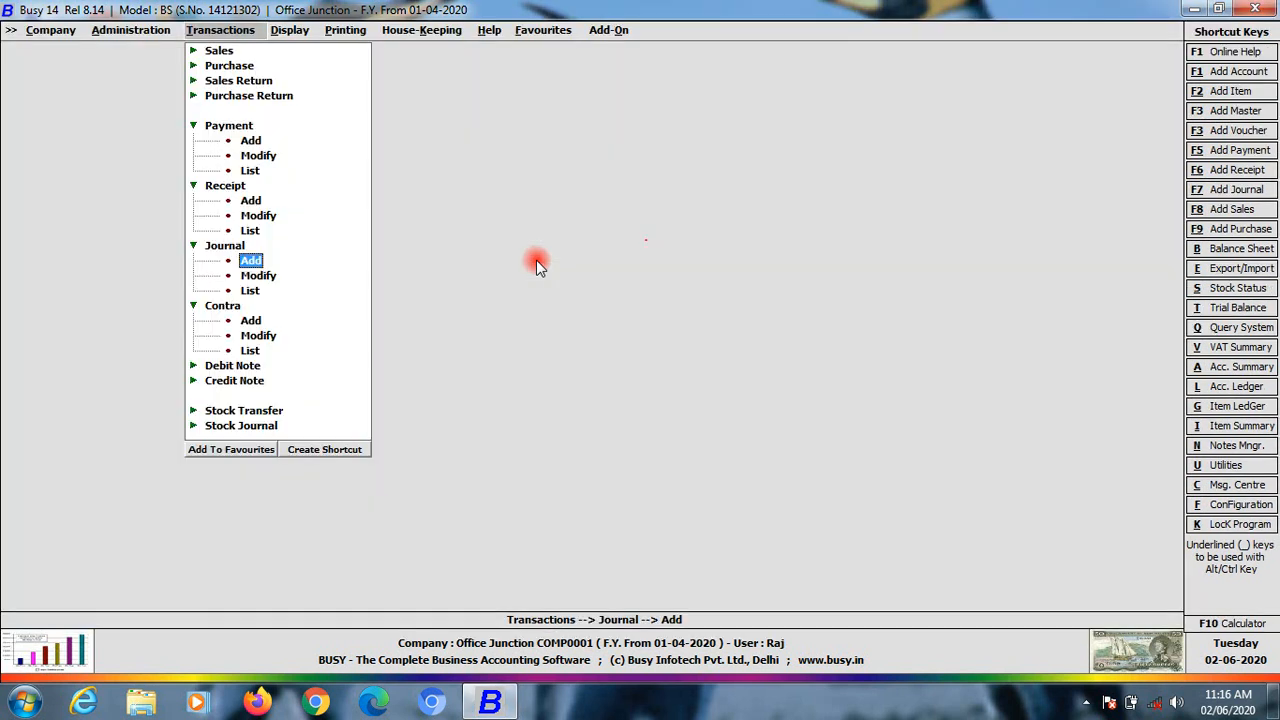
Open the horizontal Balance Sheet and drill into Profit for the period
key(Right)
key(Up)
key(Down)
key(Return)
key(Return)
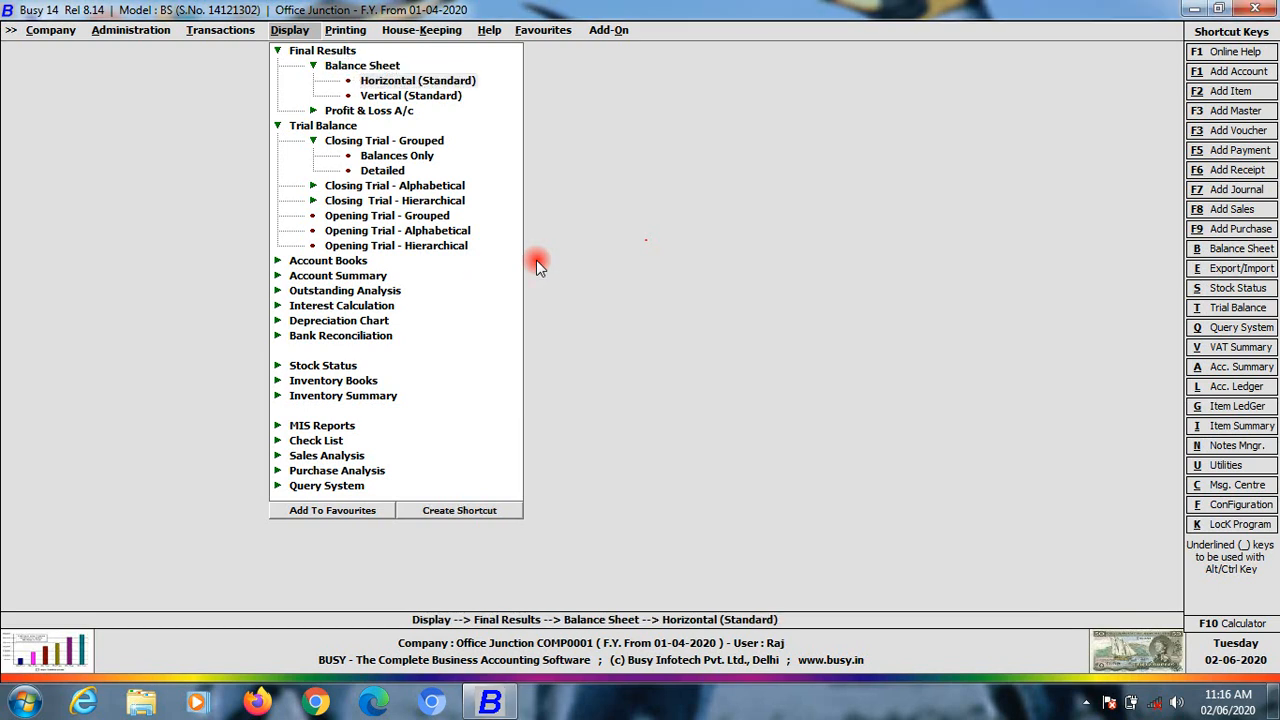
key(Return)
key(Return)
key(Return)
key(Return)
key(Return)
key(Return)
key(Return)
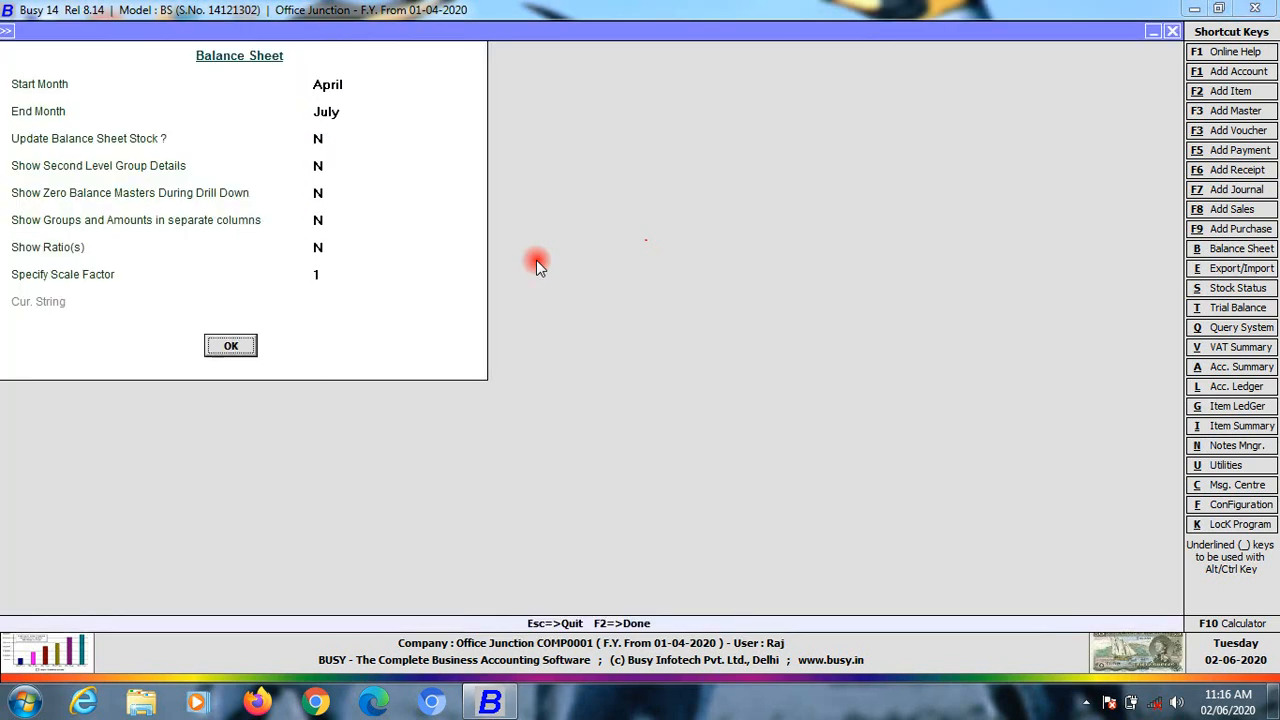
key(Down)
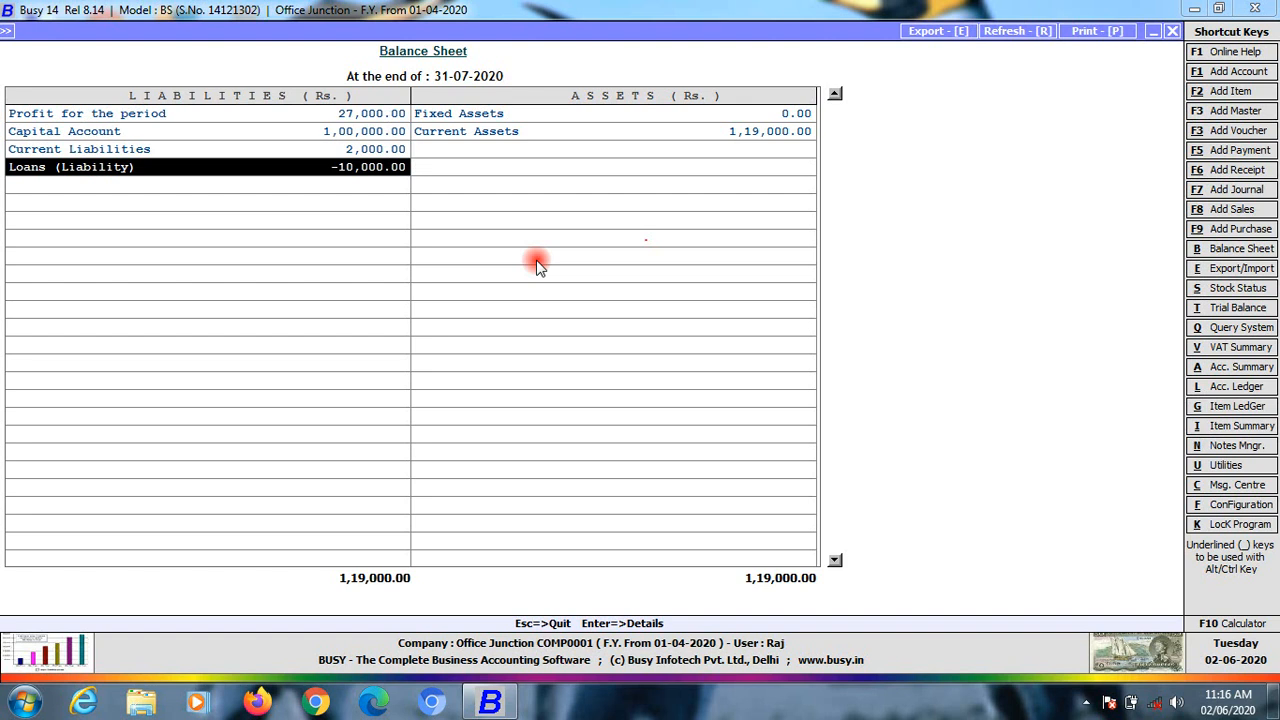
key(Up)
key(Up)
key(Up)
key(Return)
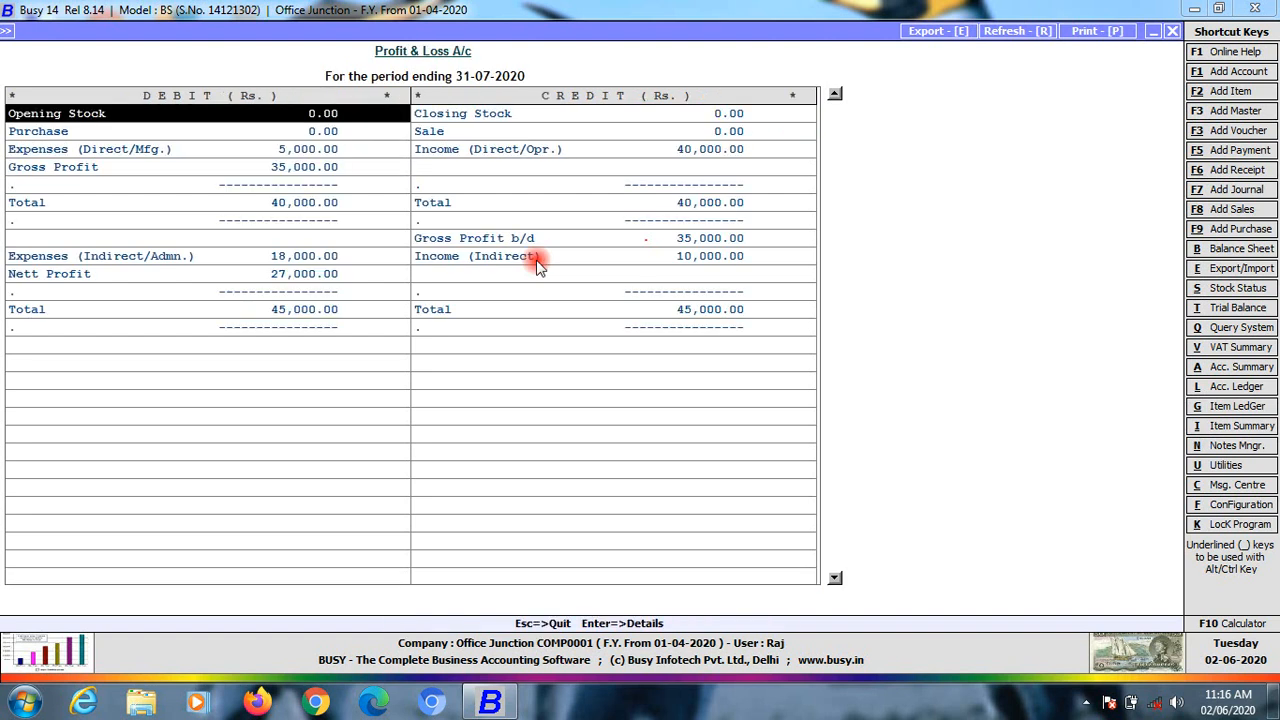
Drill through Income (Direct/Opr.) to the Tution Fee April ledger and select the Student entry
key(Down)
key(Down)
key(Right)
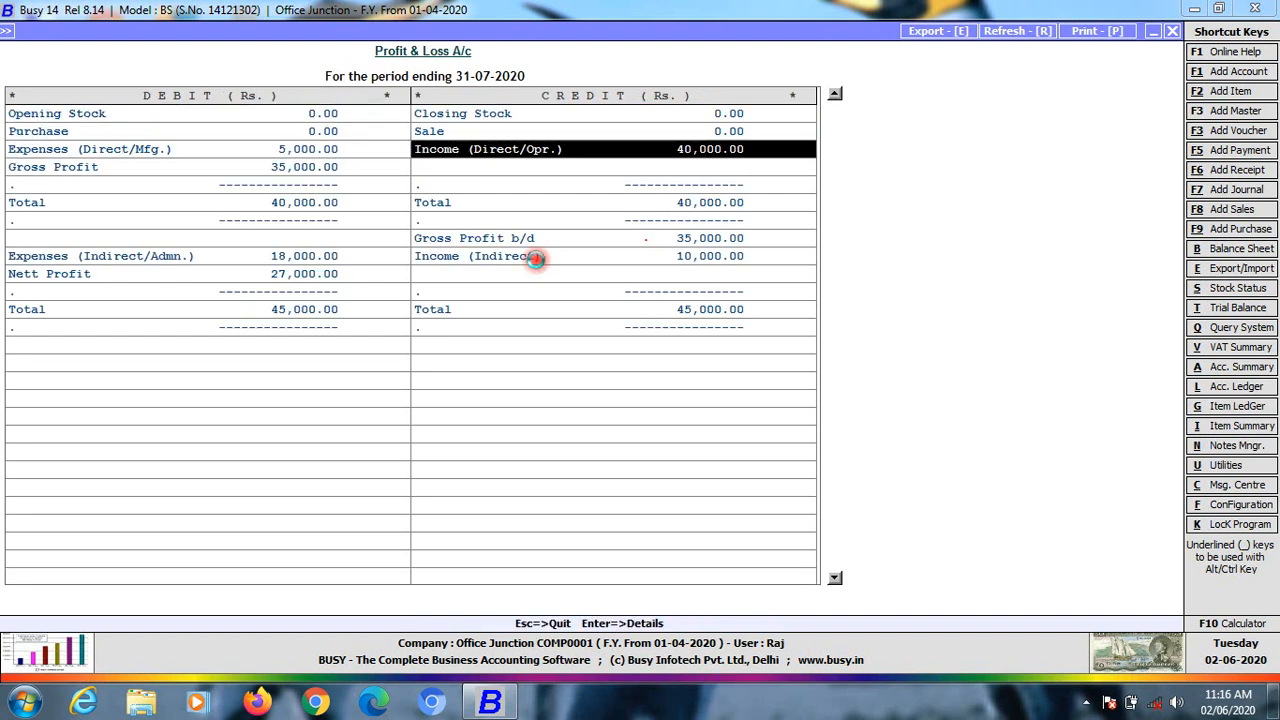
key(Return)
key(Return)
key(Down)
key(Up)
key(Down)
key(Down)
key(Down)
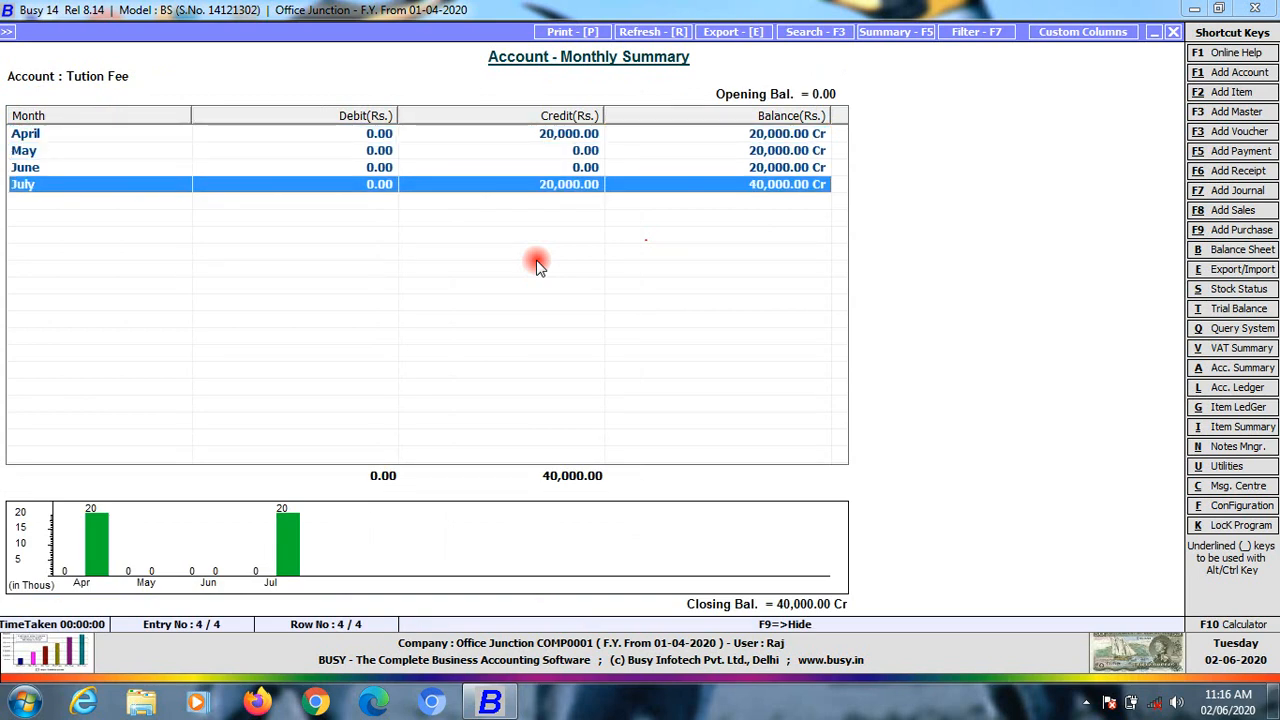
key(Return)
key(Return)
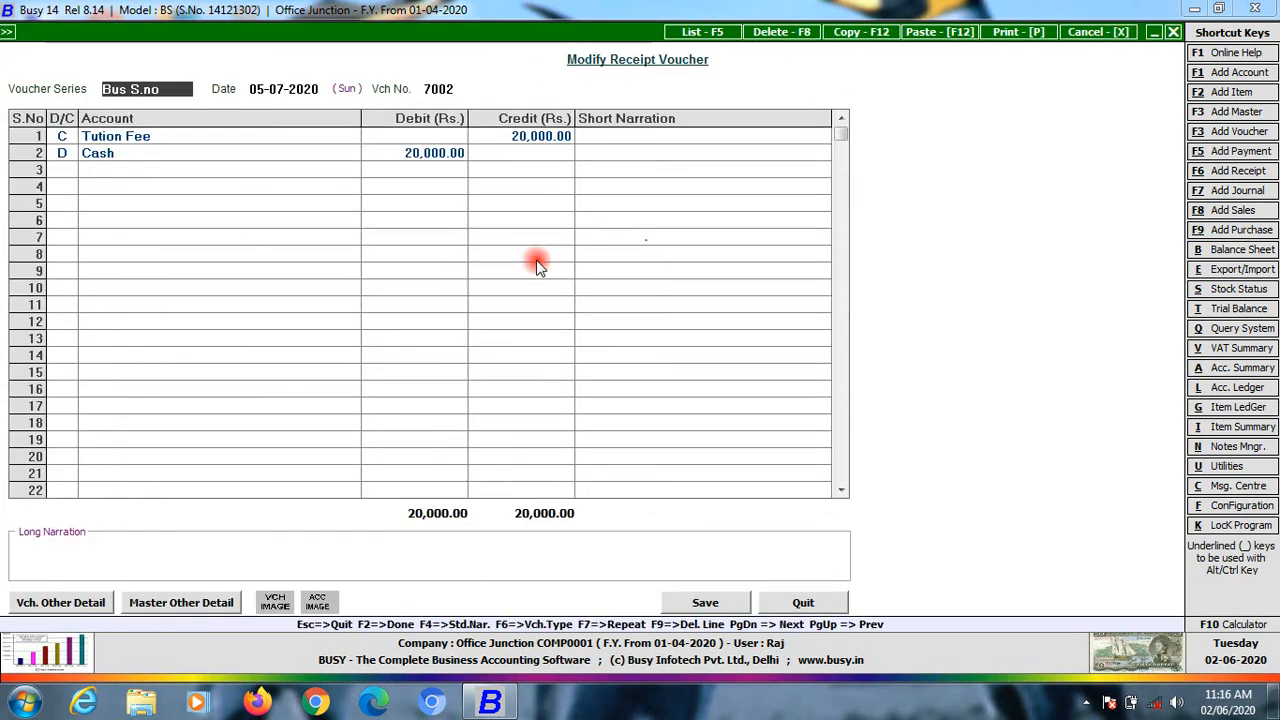
key(Escape)
key(Escape)
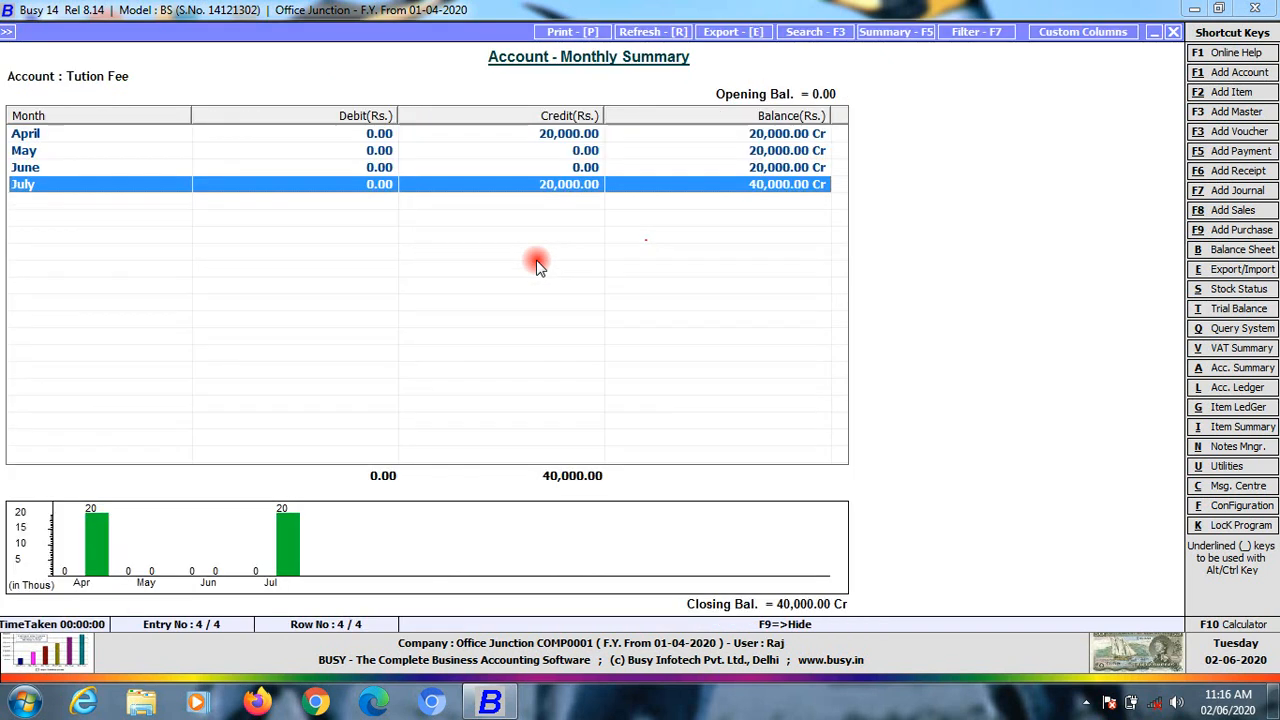
key(Up)
key(Up)
key(Up)
key(Return)
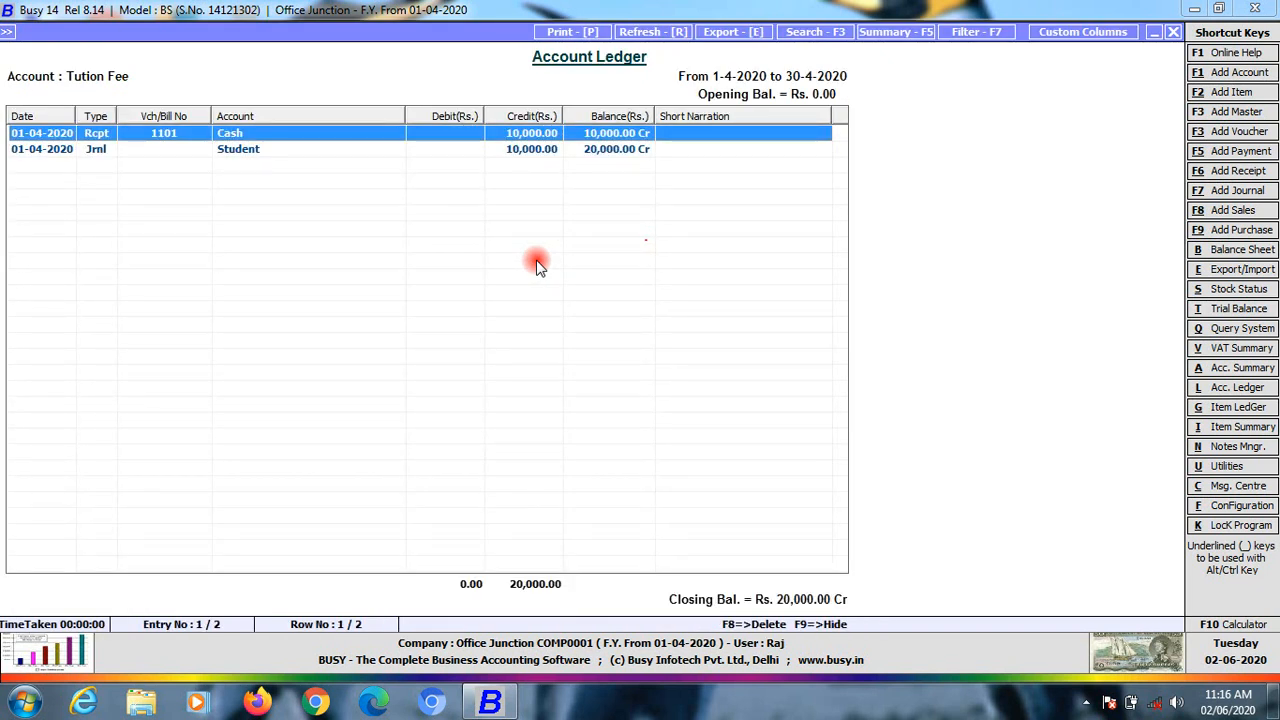
click(227, 160)
View the Student journal entry from the Tution Fee ledger, then close it
click(634, 685)
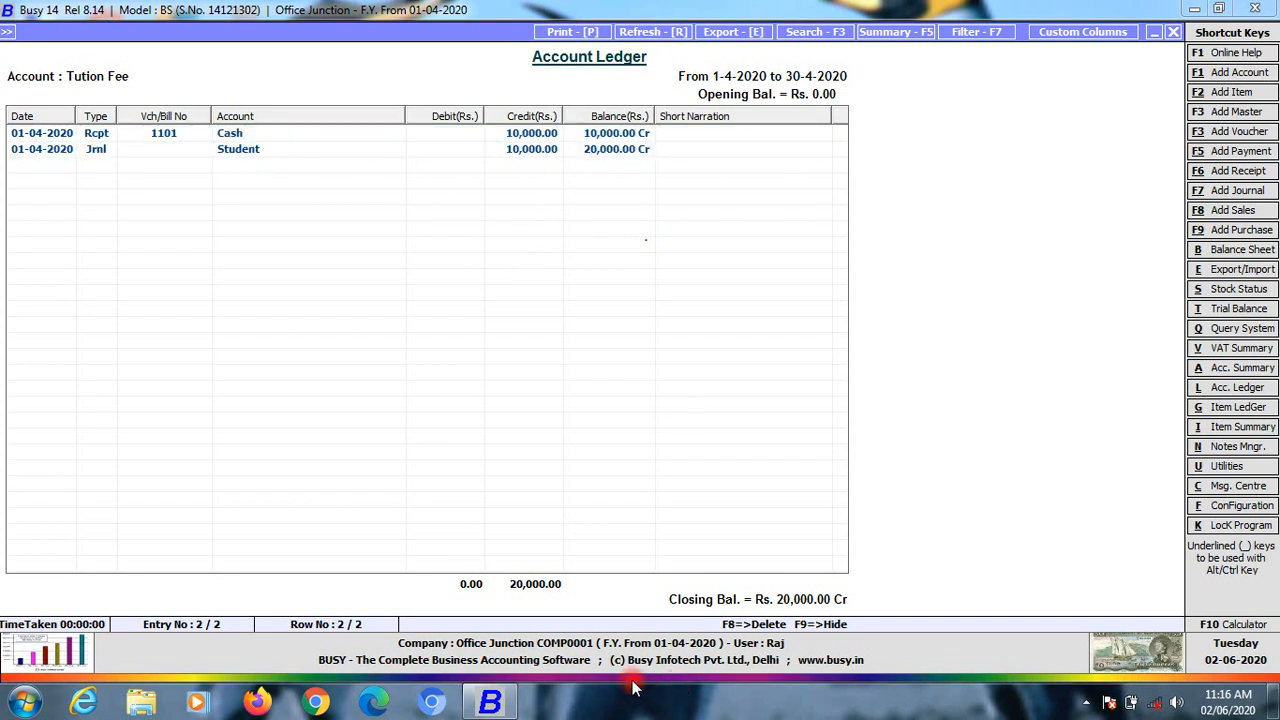
click(225, 152)
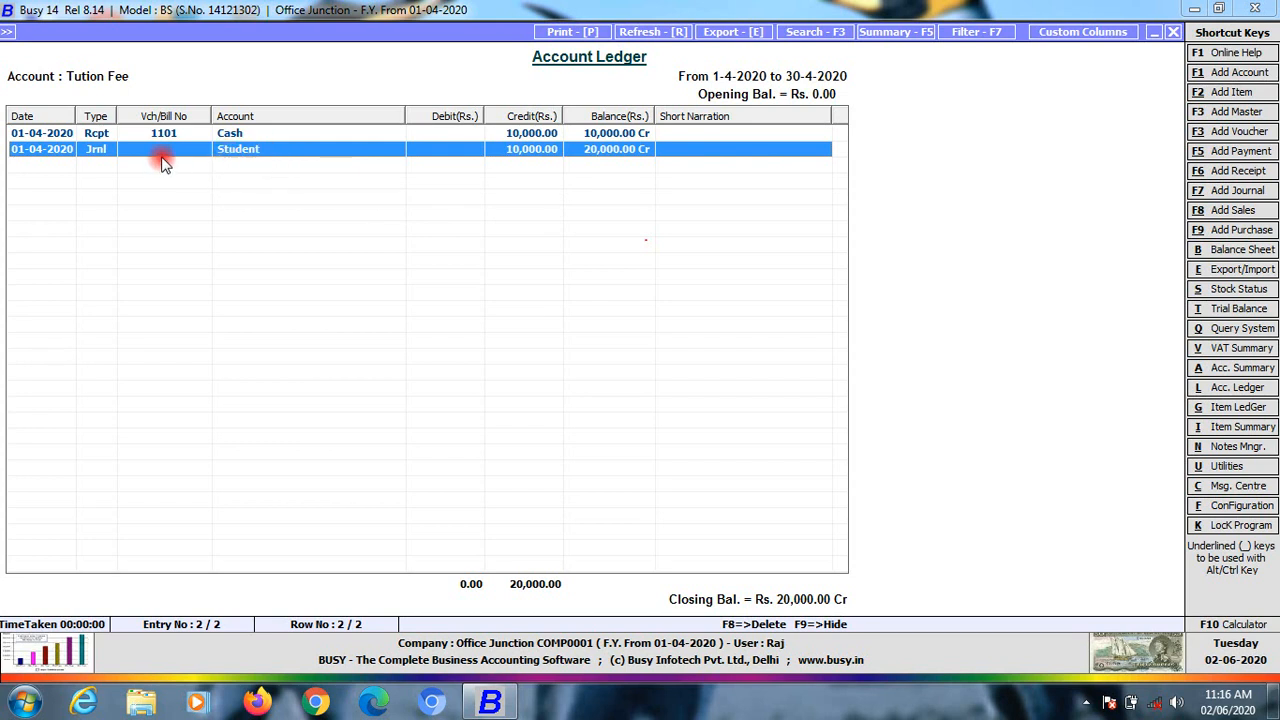
double_click(237, 151)
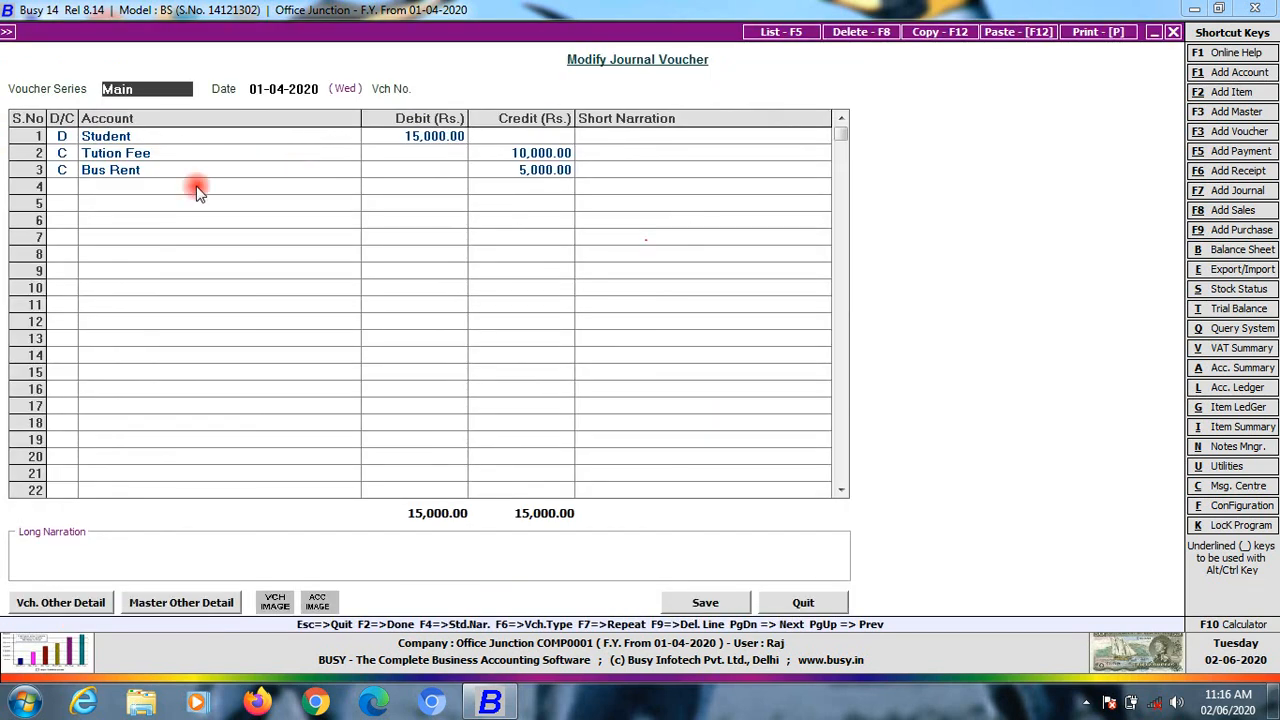
key(Escape)
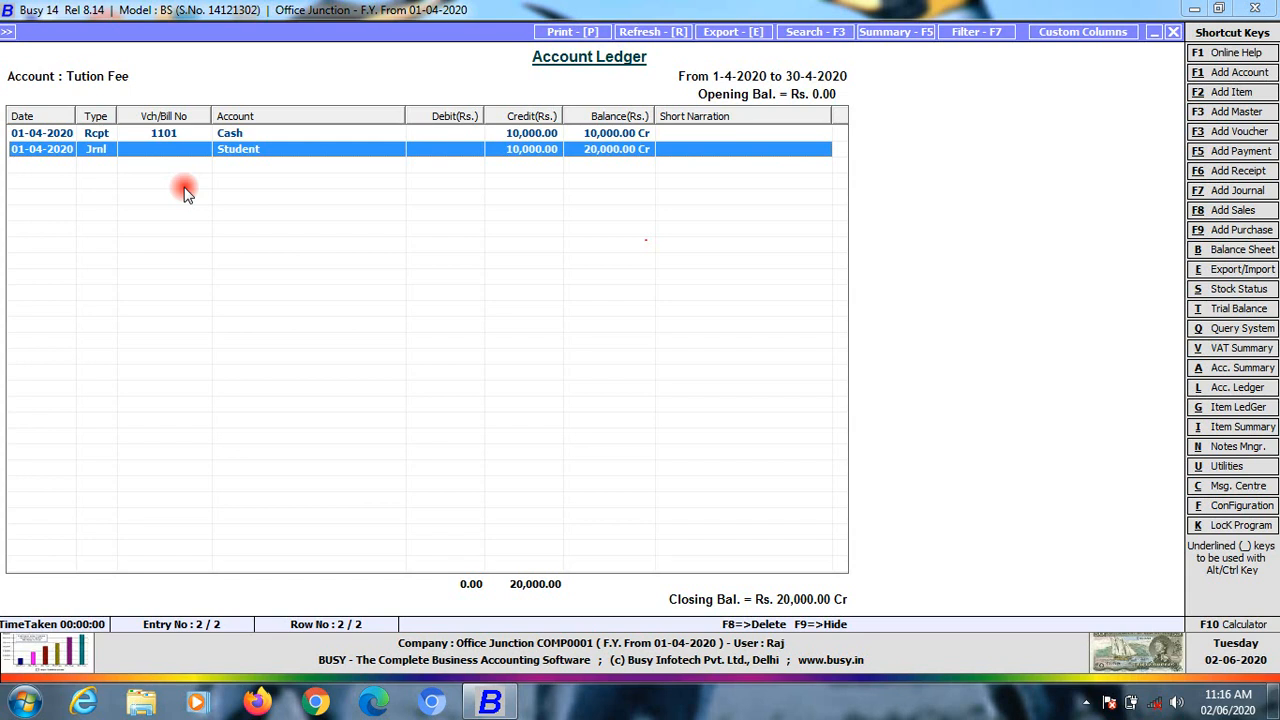
Back out of the ledger and reports to the Transactions menu, heading for Receipt
key(Escape)
key(Escape)
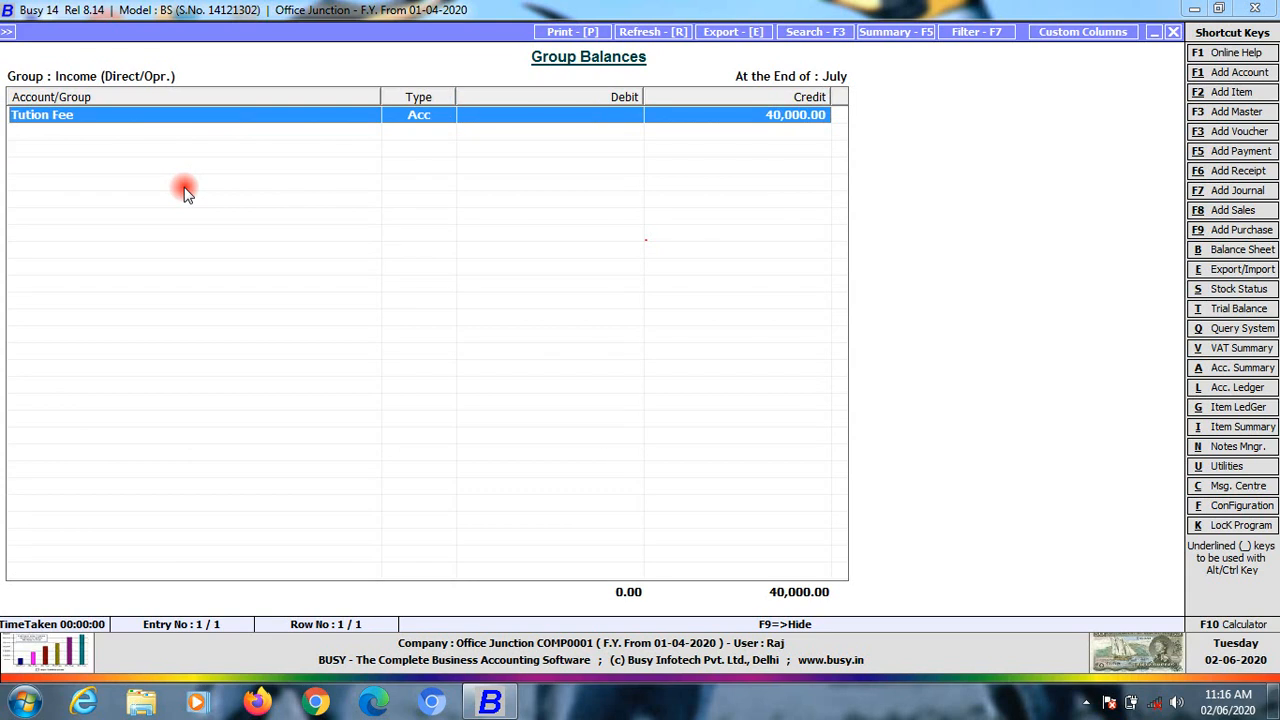
key(Escape)
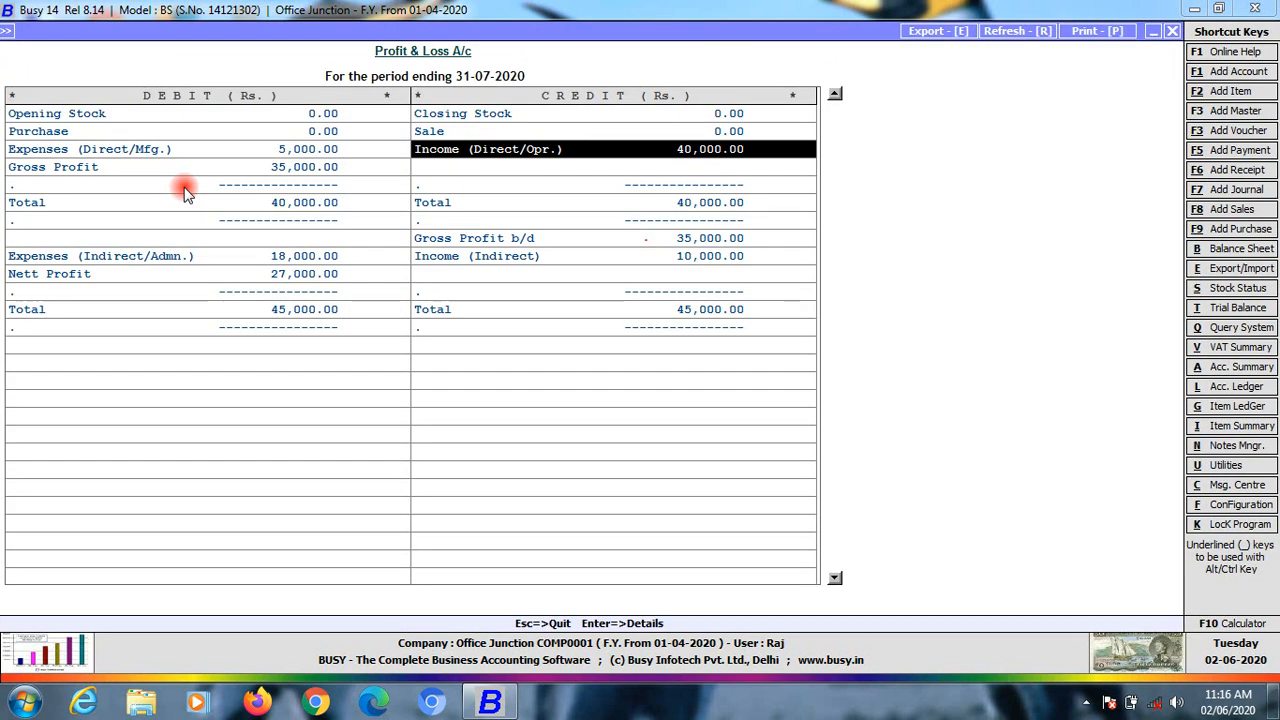
key(Escape)
key(Escape)
key(Escape)
key(Escape)
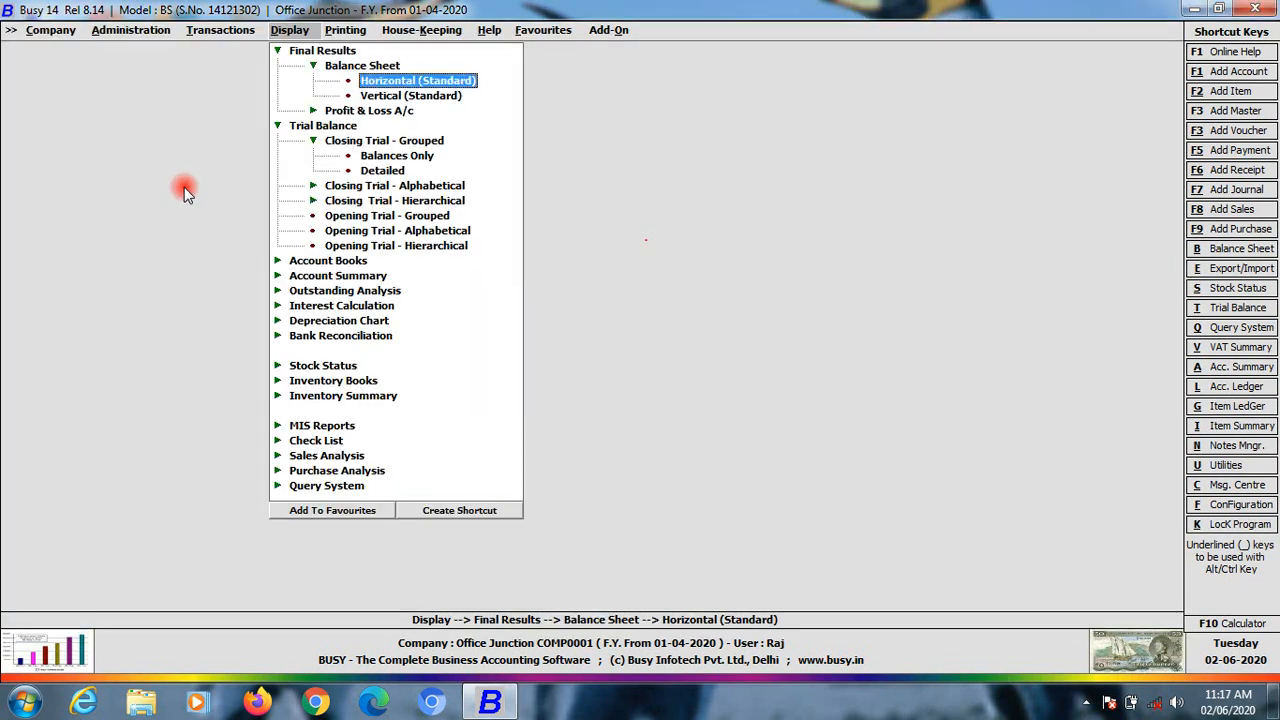
key(Escape)
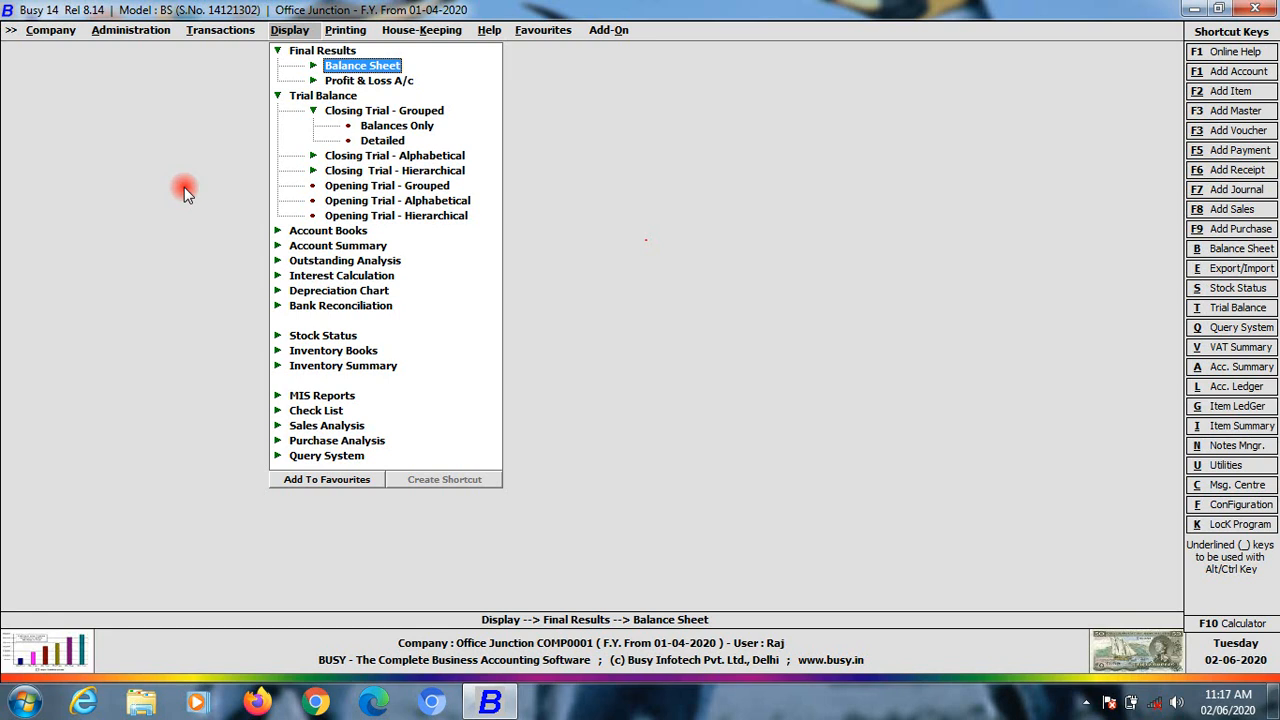
key(Left)
key(Left)
key(Right)
key(Up)
key(Up)
key(Up)
key(Up)
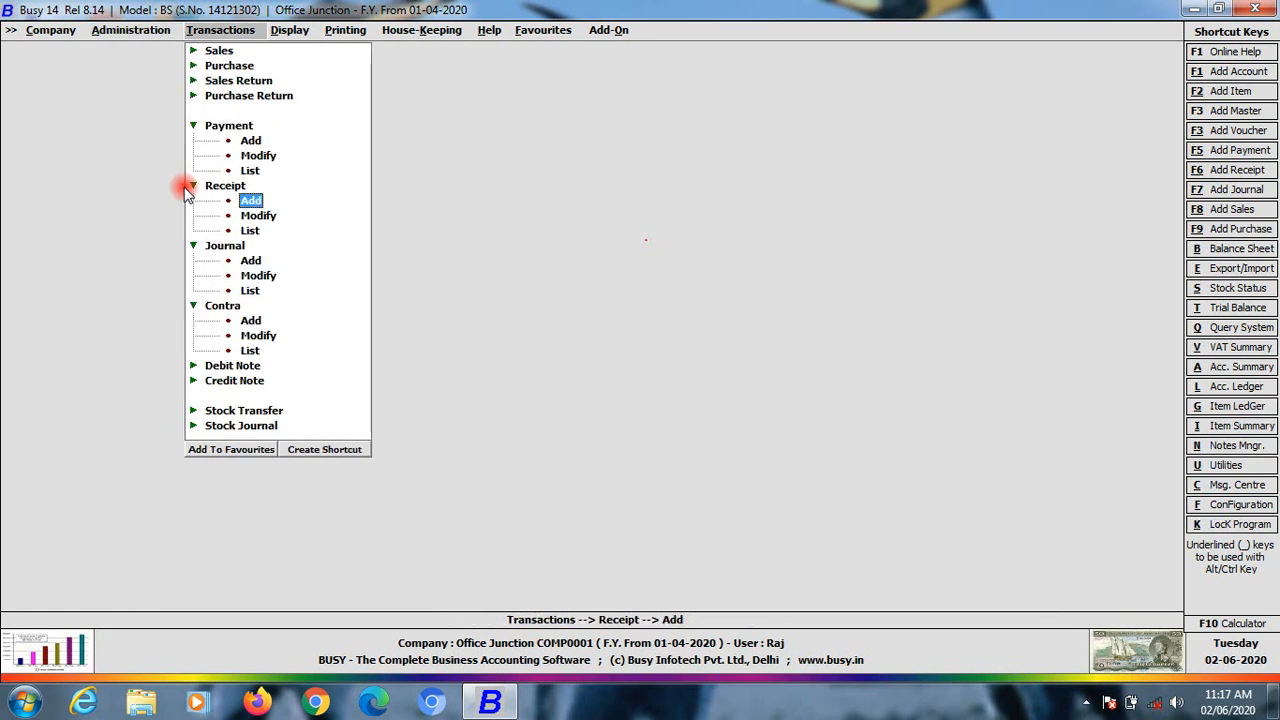
Start a Bus S.no receipt crediting Student 15,000, then abandon it unsaved
key(Return)
key(Return)
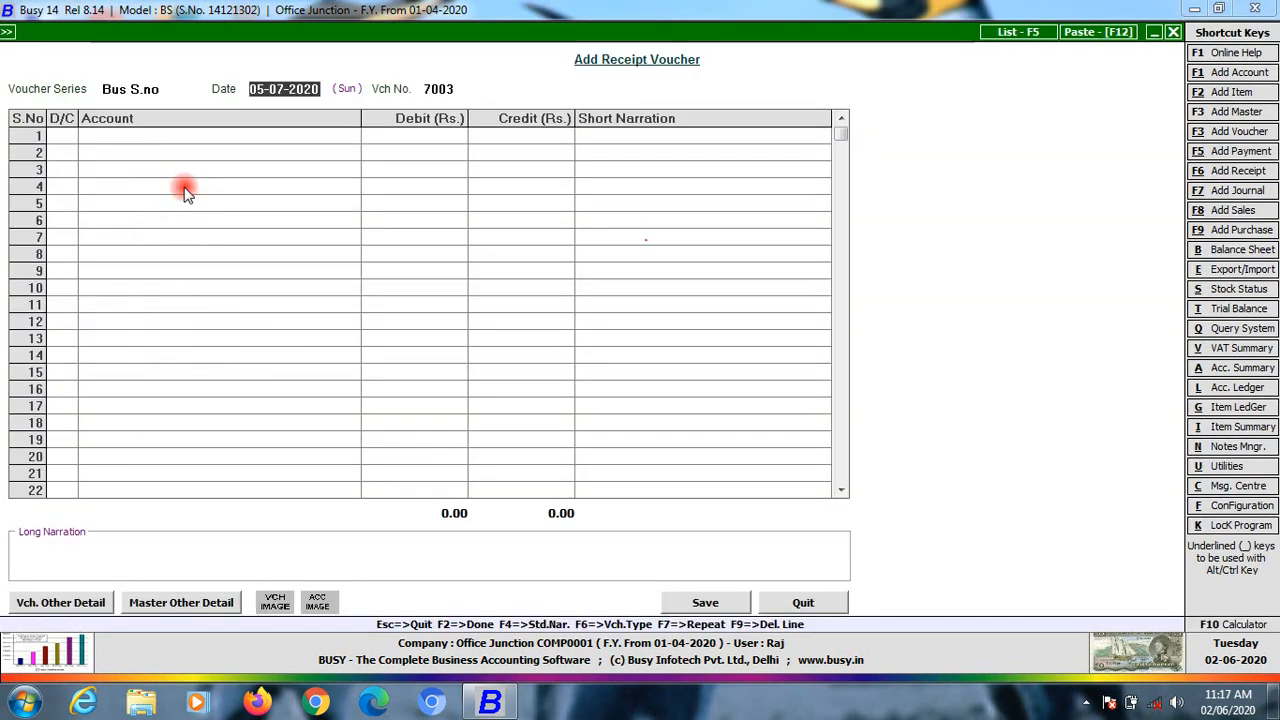
key(shift+Tab)
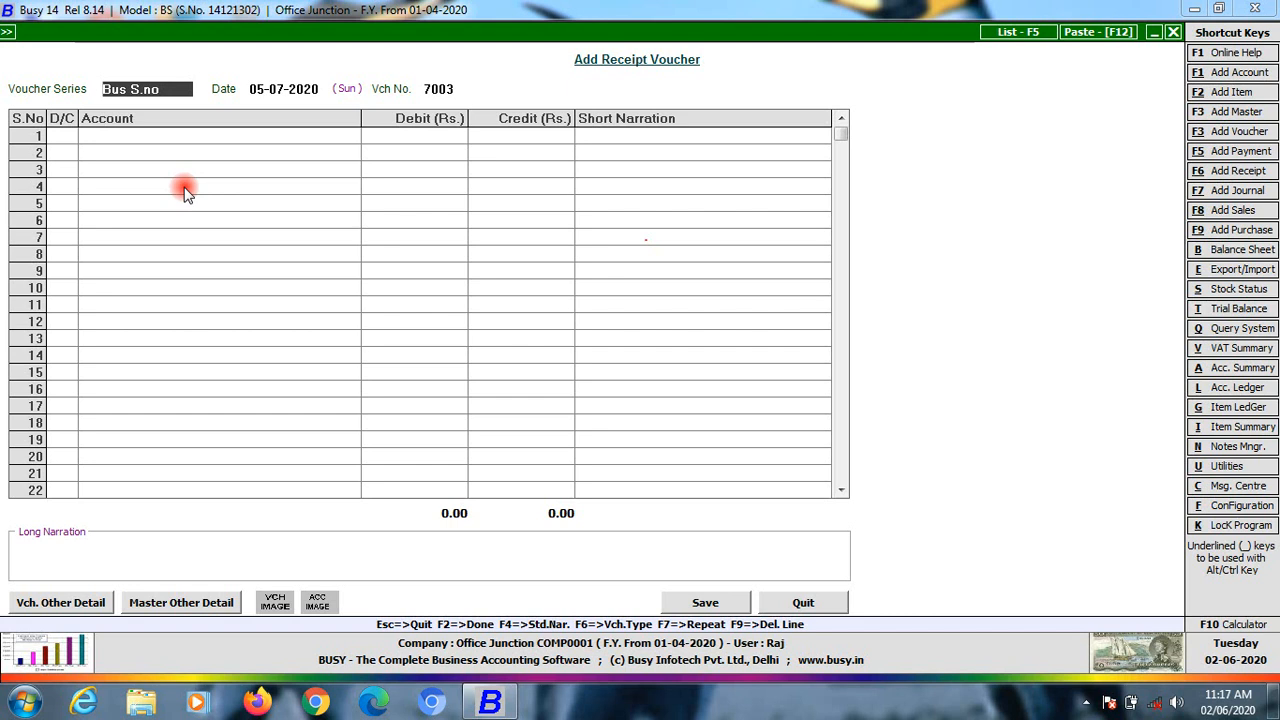
key(Return)
key(Return)
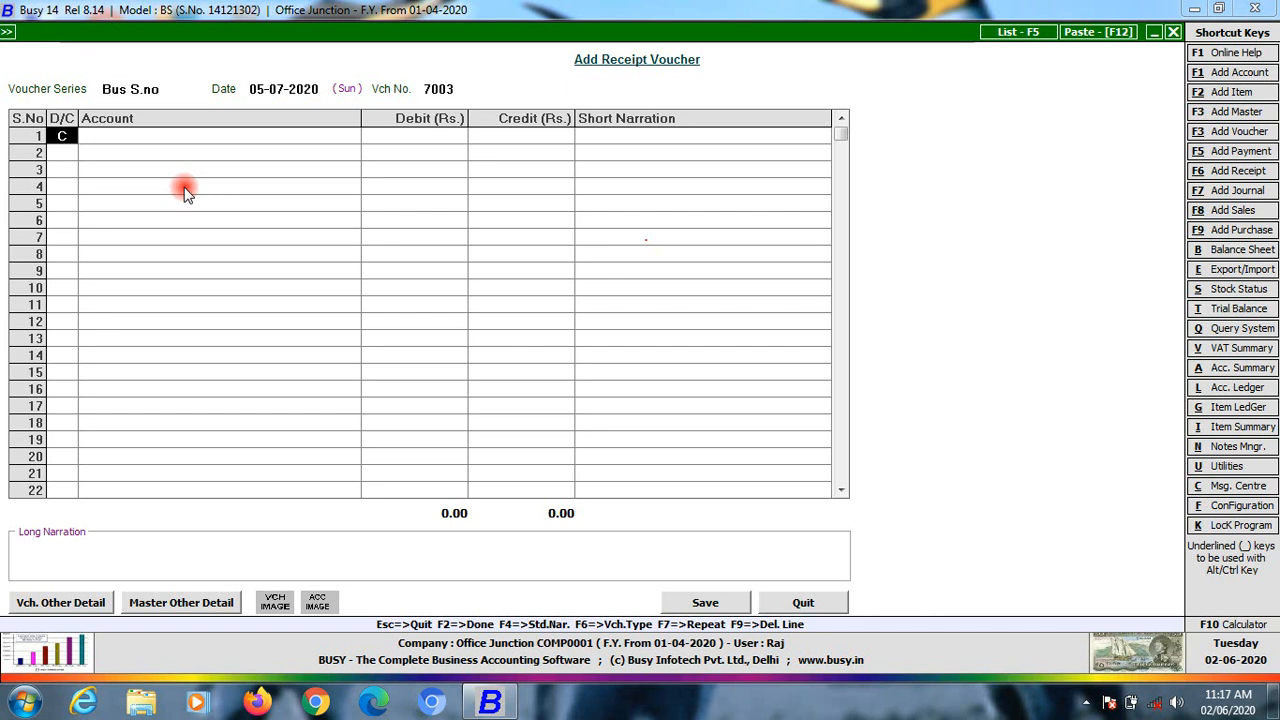
key(Return)
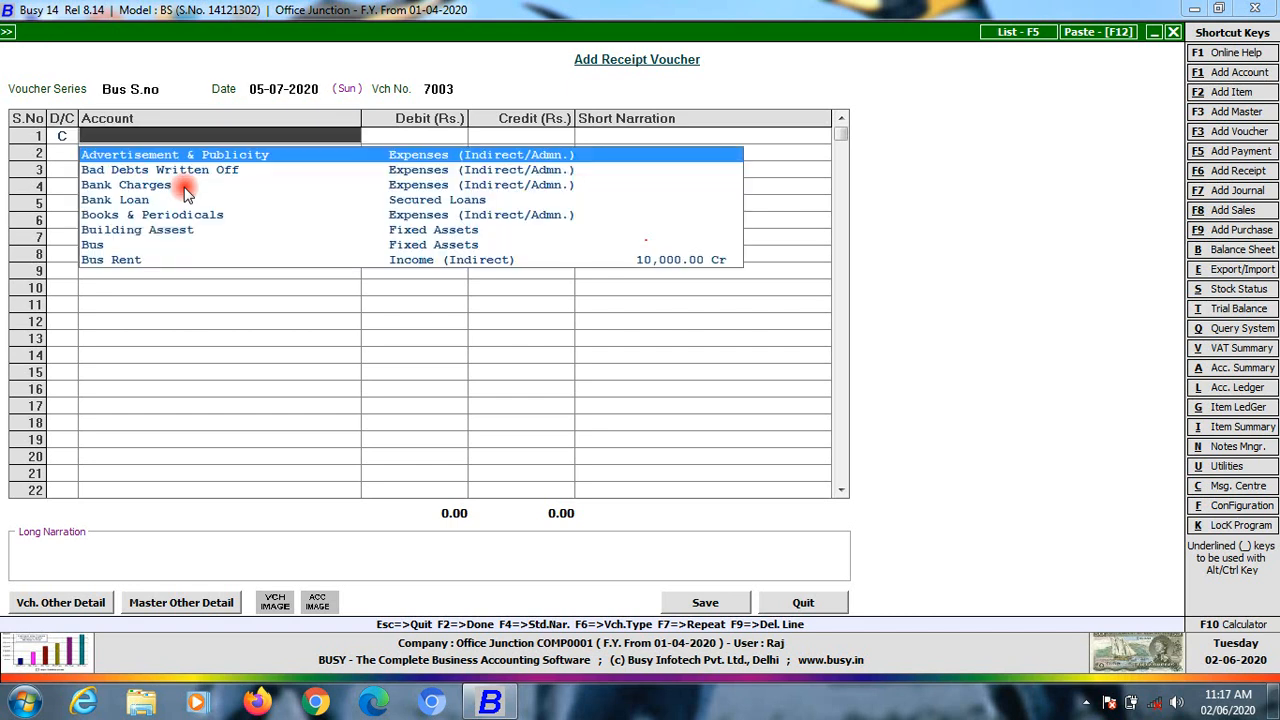
text(stu)
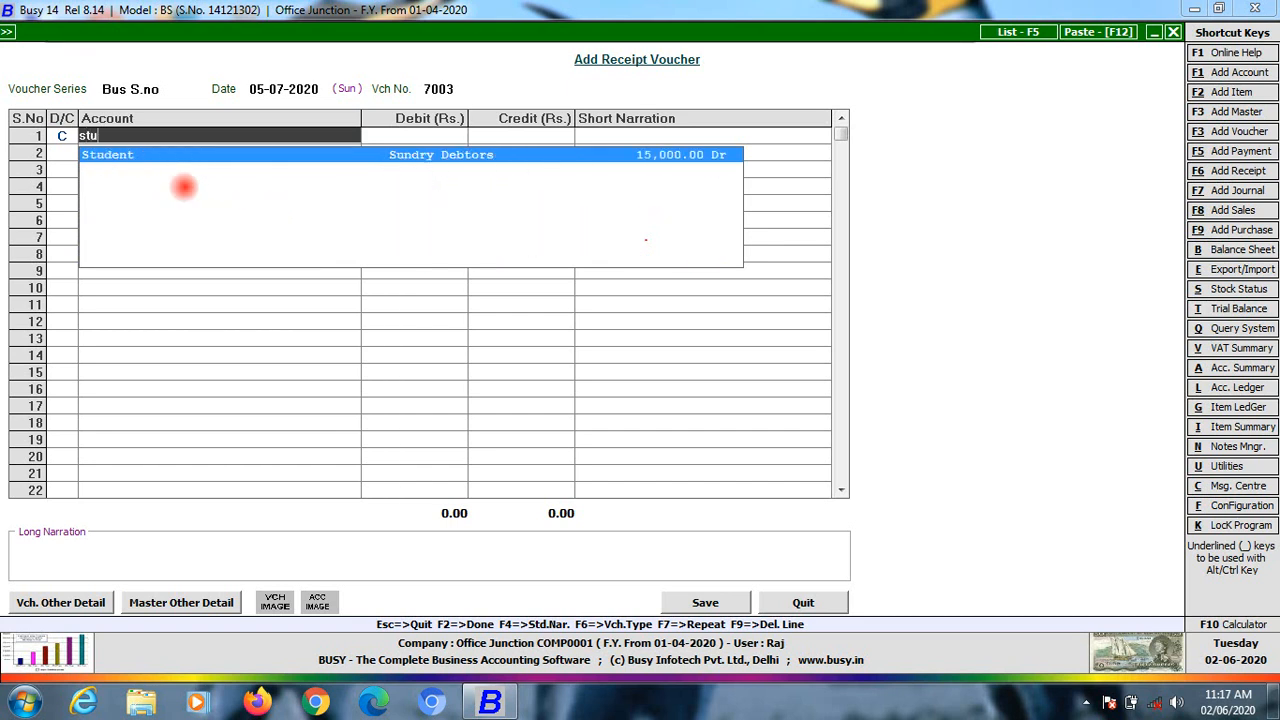
key(Return)
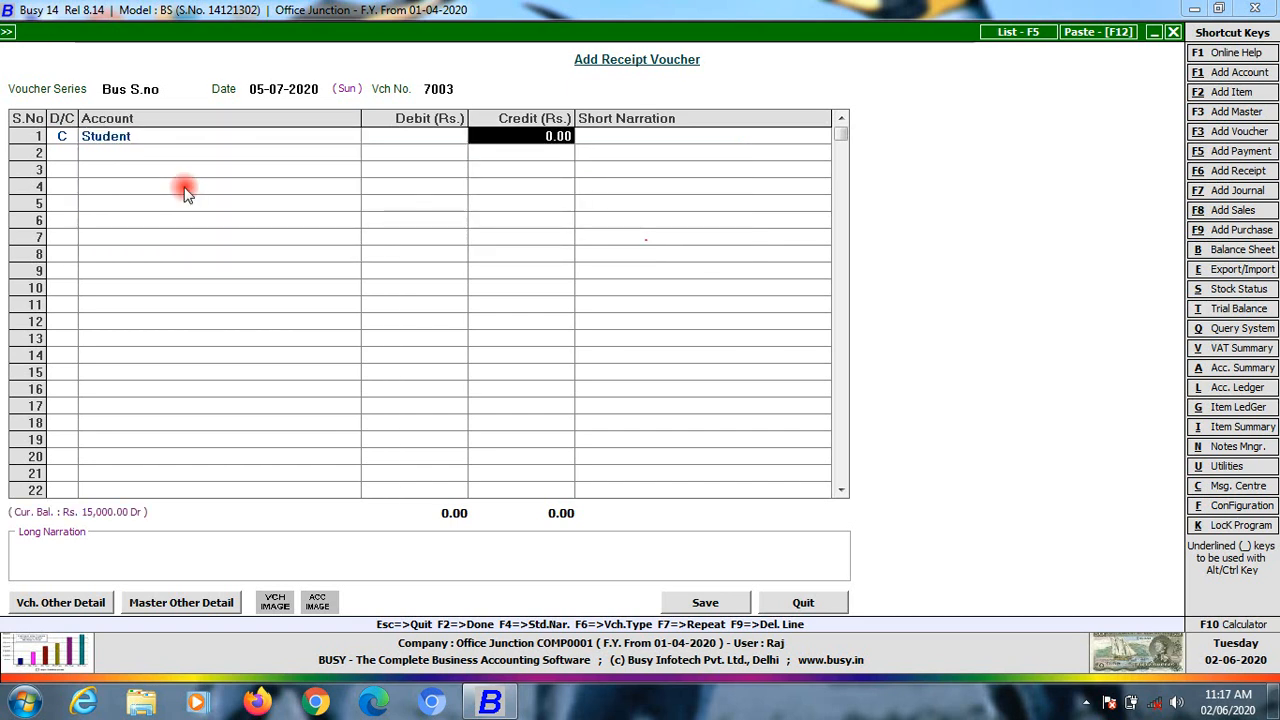
text(15,0)
text(000)
key(Return)
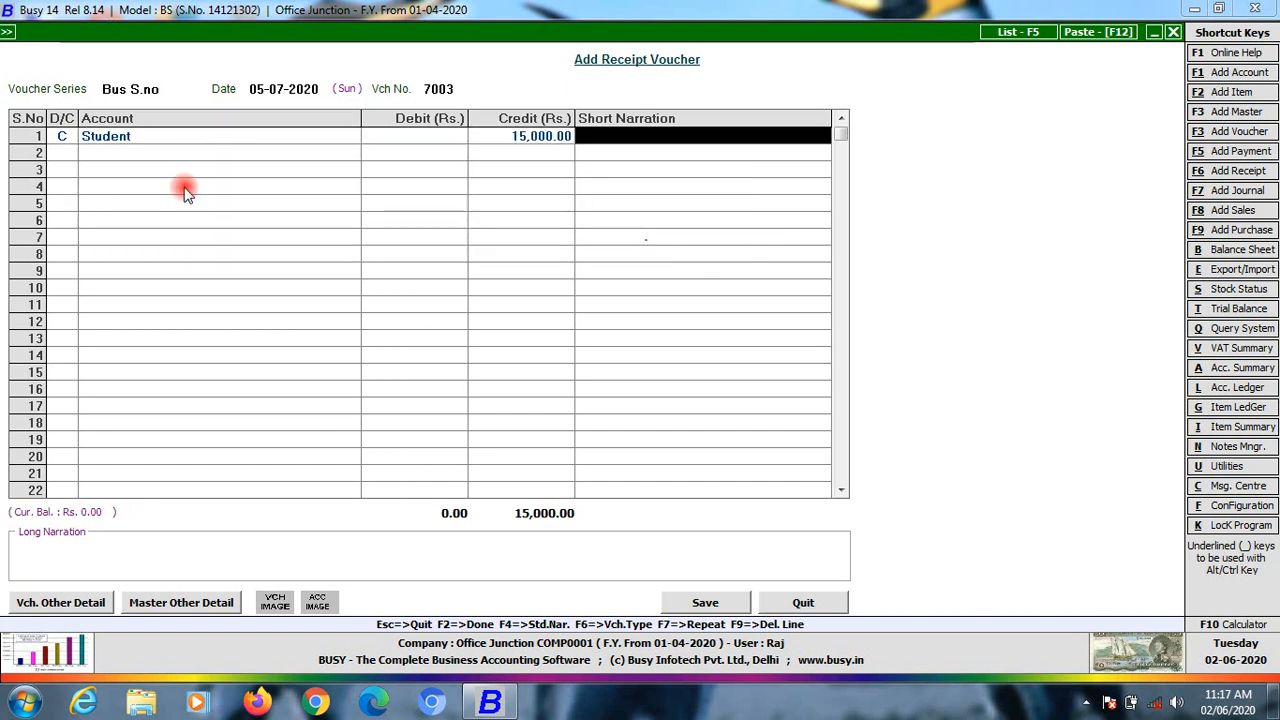
key(Up)
key(Up)
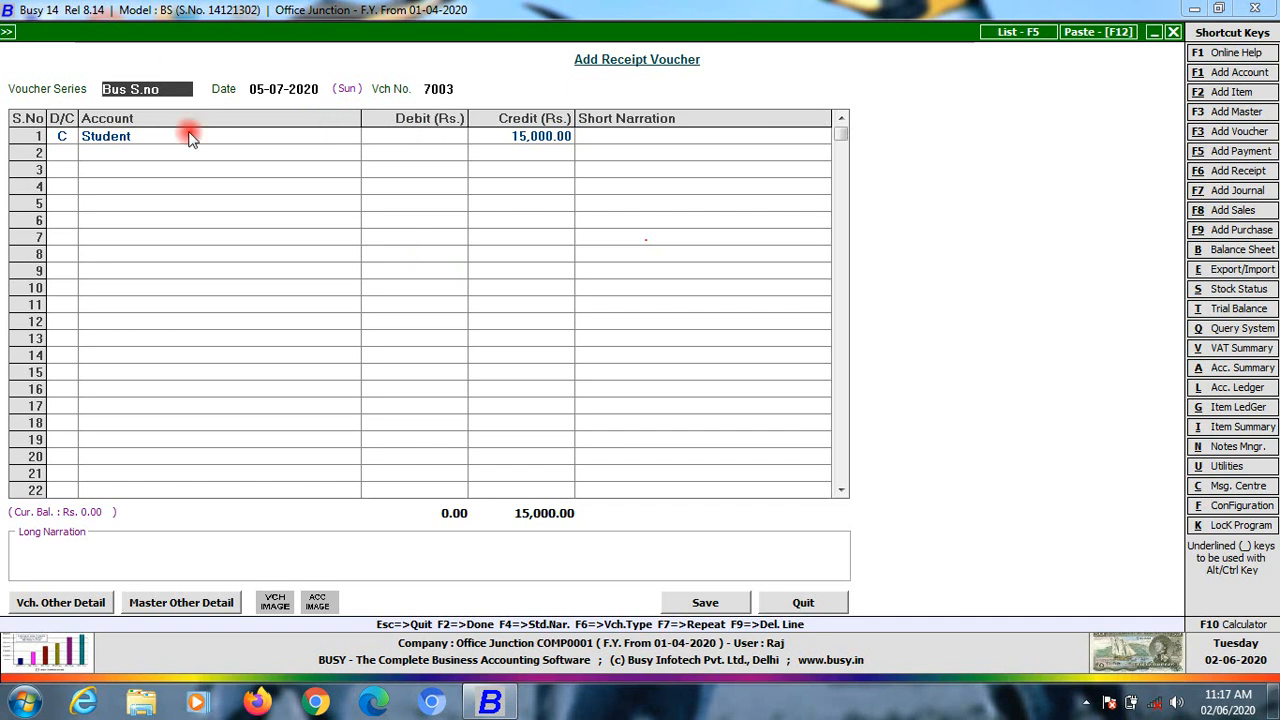
key(Escape)
In Vouchers Configuration, add a new Receipt series named St Sn and save it
key(Return)
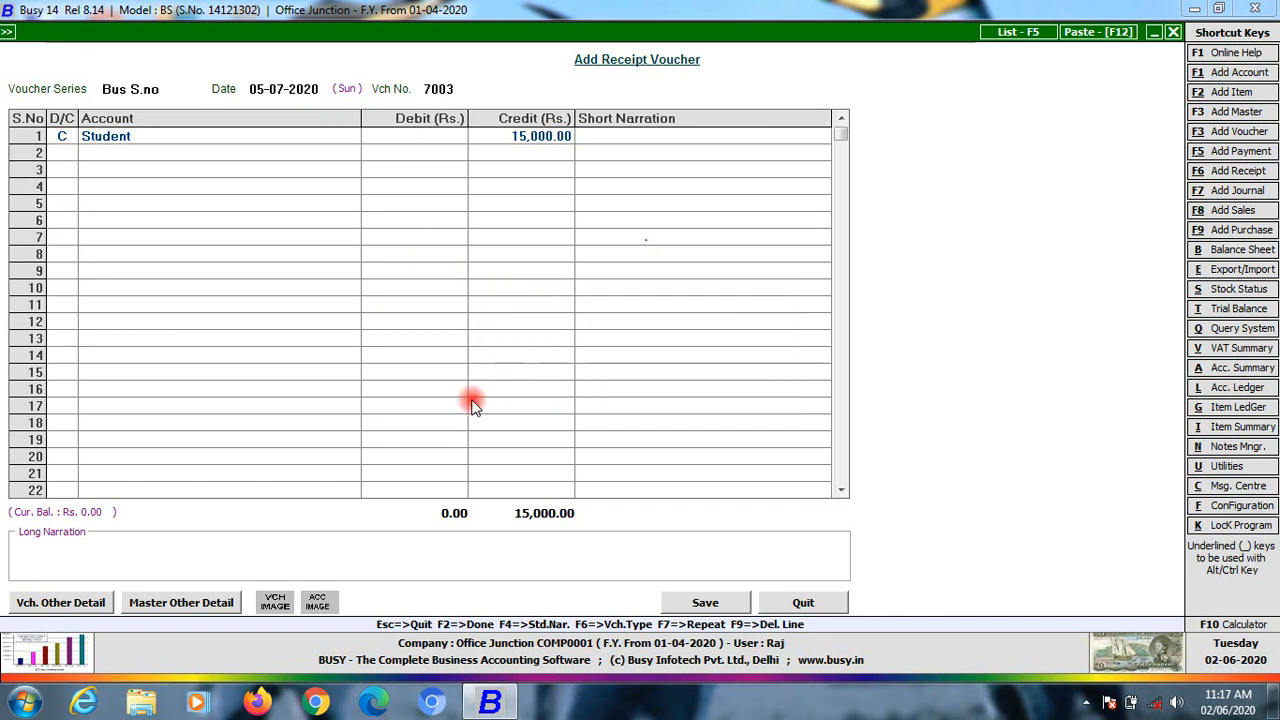
key(Left)
key(Left)
key(Right)
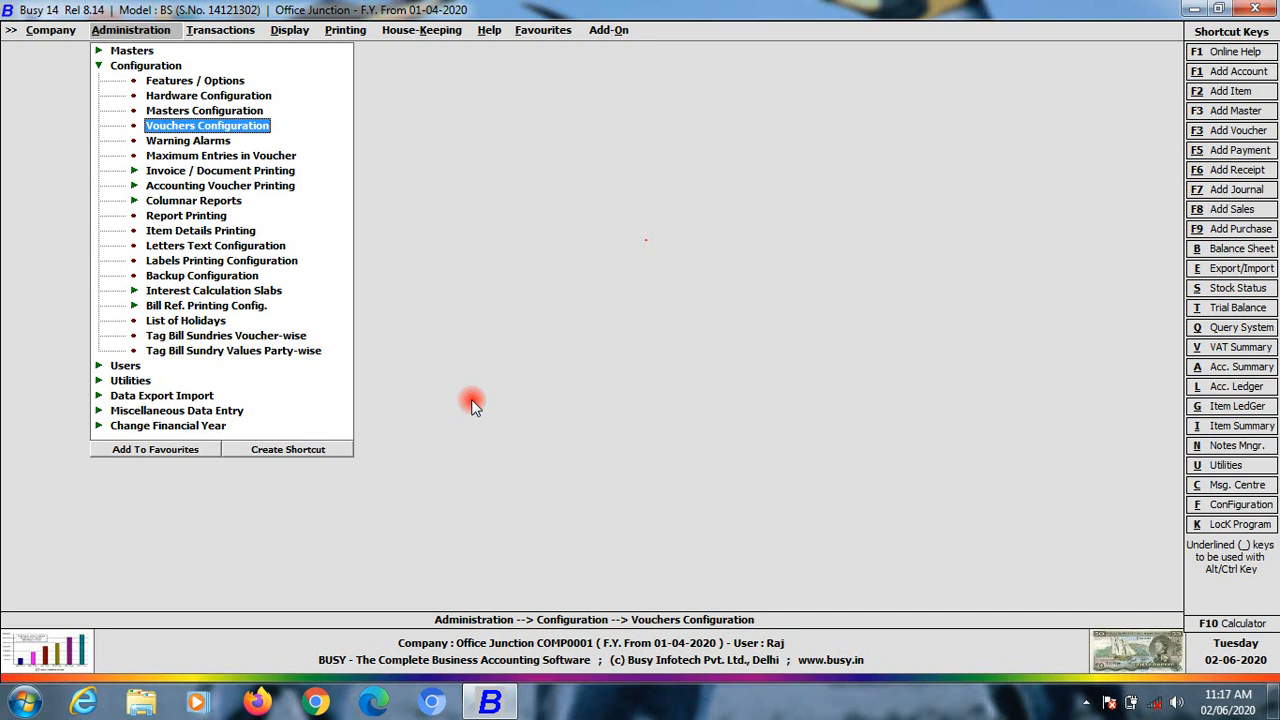
key(Return)
key(Down)
key(Down)
key(Down)
key(Down)
key(Down)
key(Right)
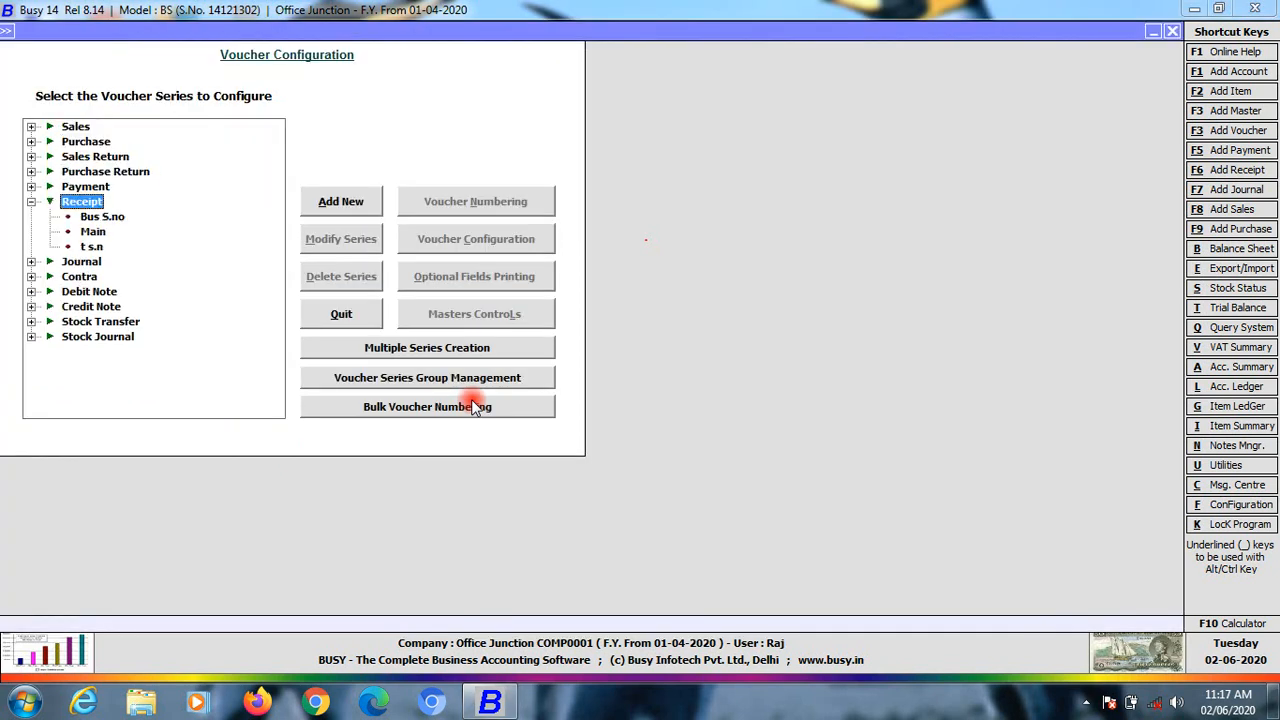
key(Down)
key(Down)
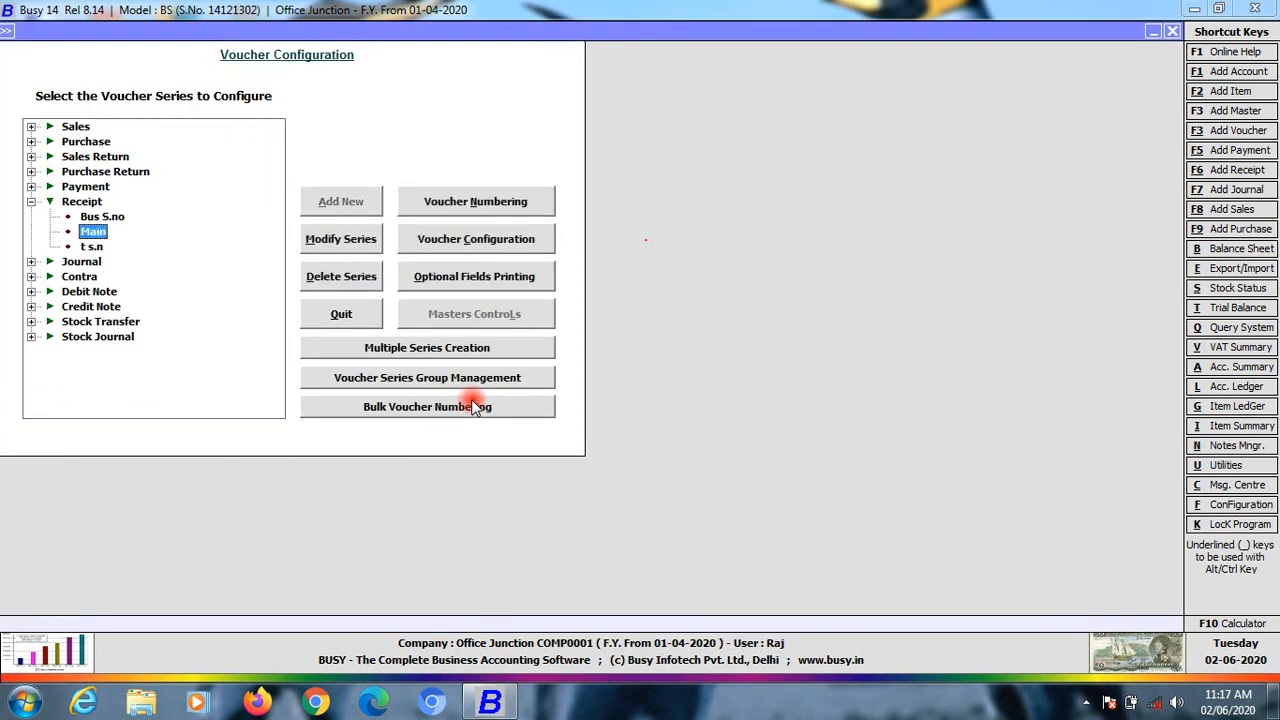
click(86, 202)
click(330, 205)
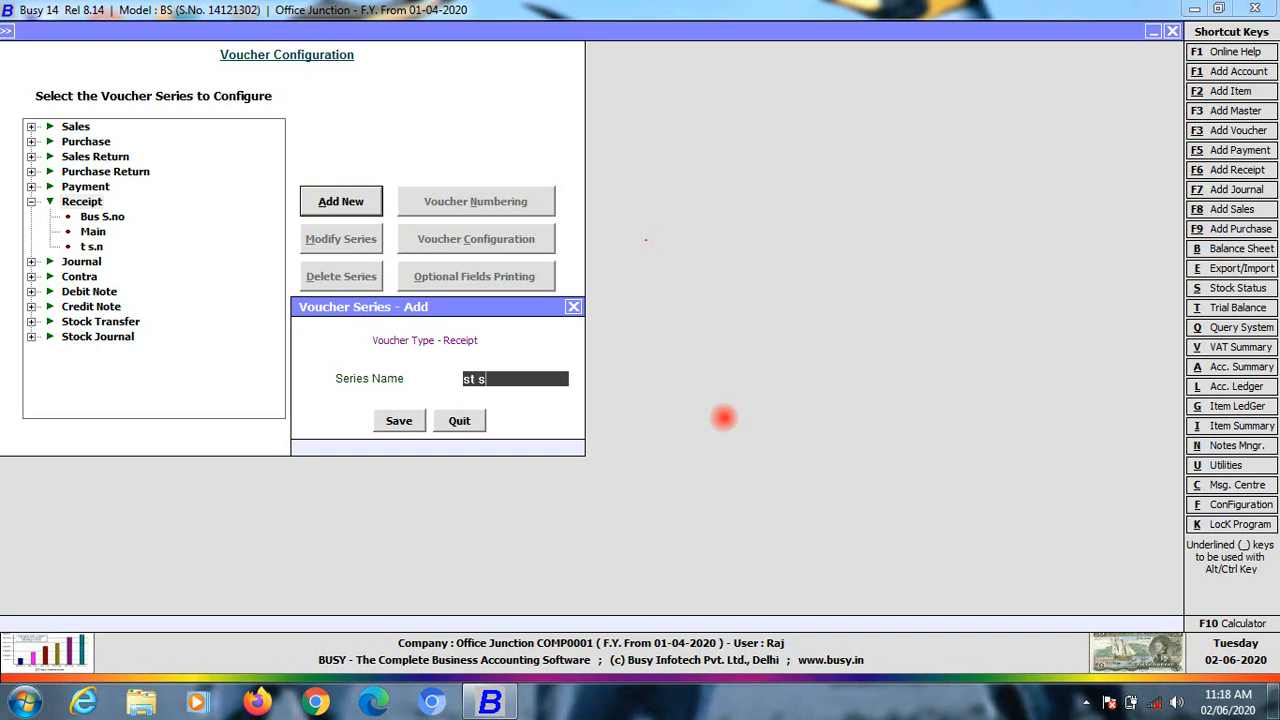
key(Return)
key(Return)
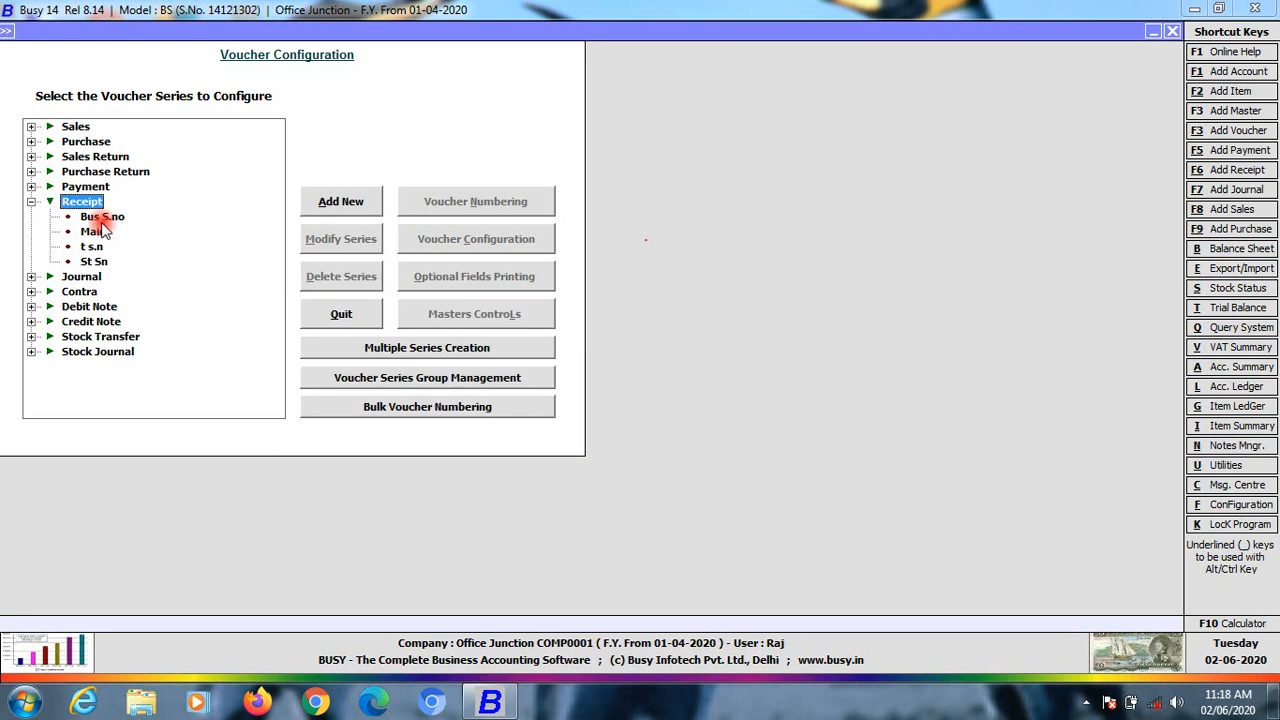
Set St Sn voucher numbering to Automatic with Yearly renumbering and confirm
click(94, 261)
click(494, 205)
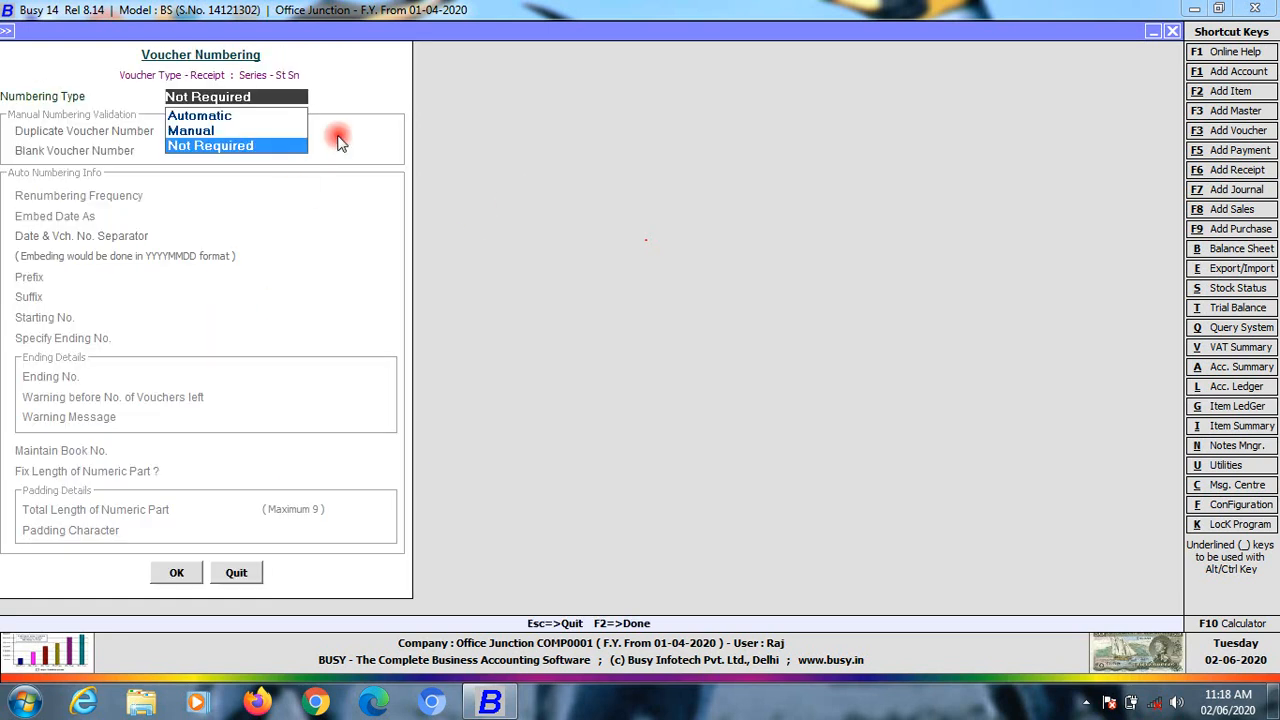
click(195, 116)
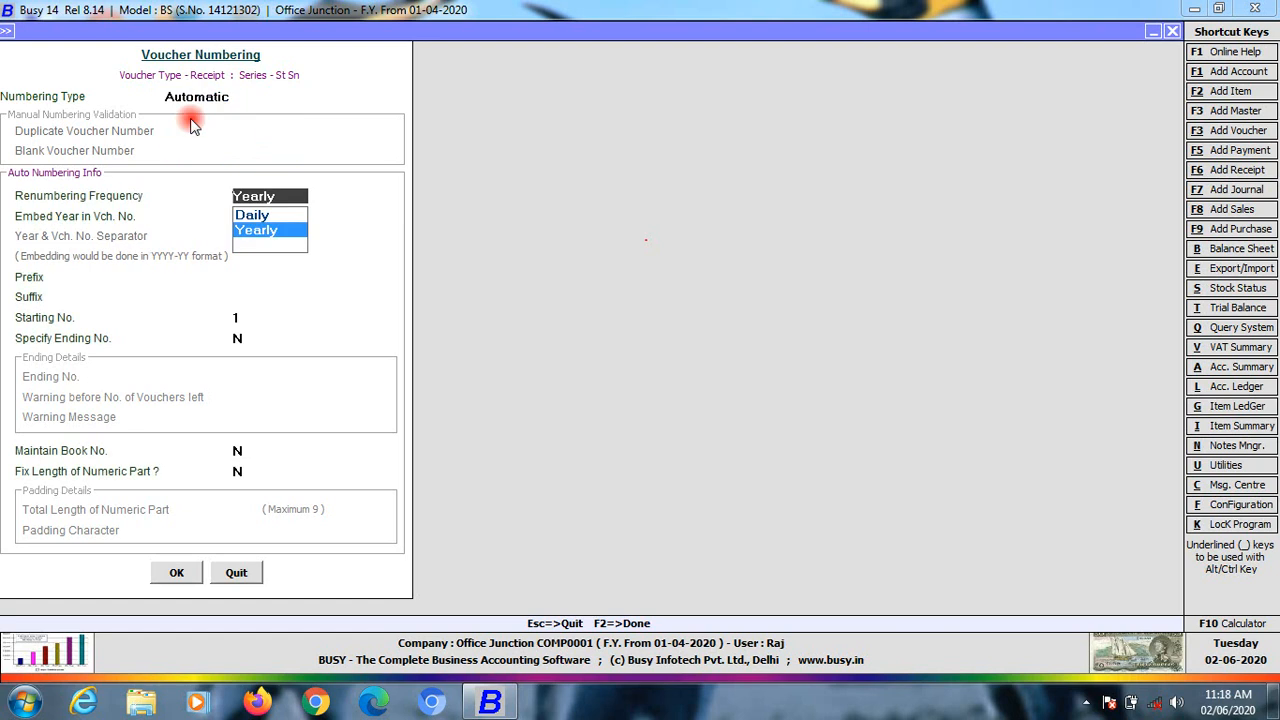
click(178, 572)
click(675, 393)
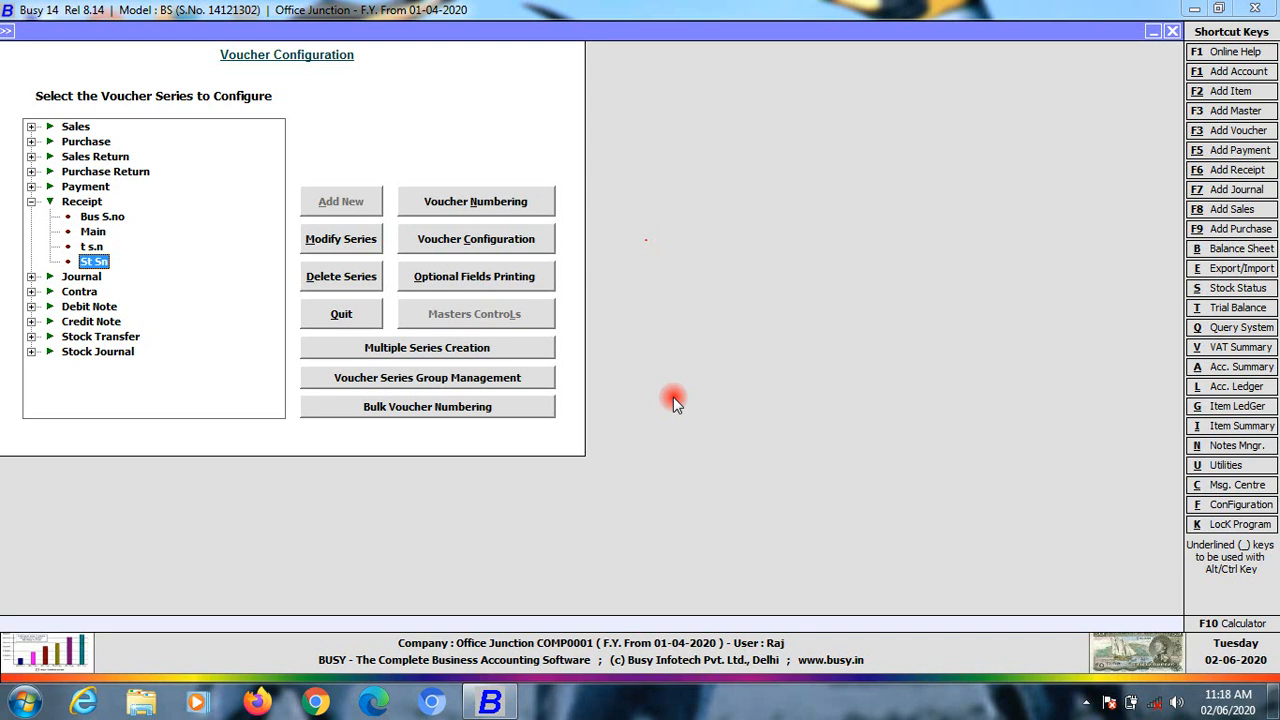
key(Escape)
Start a new receipt voucher in the St Sn series
key(Right)
key(Right)
key(Left)
click(673, 397)
key(Return)
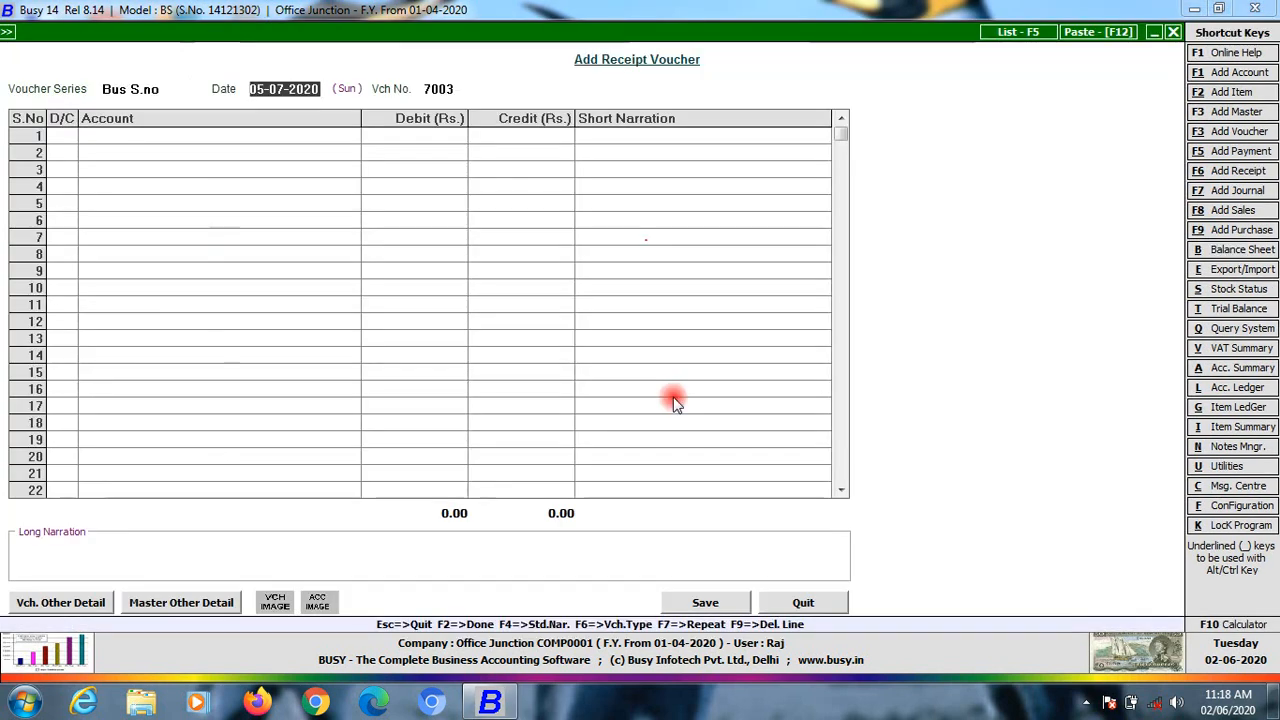
key(Escape)
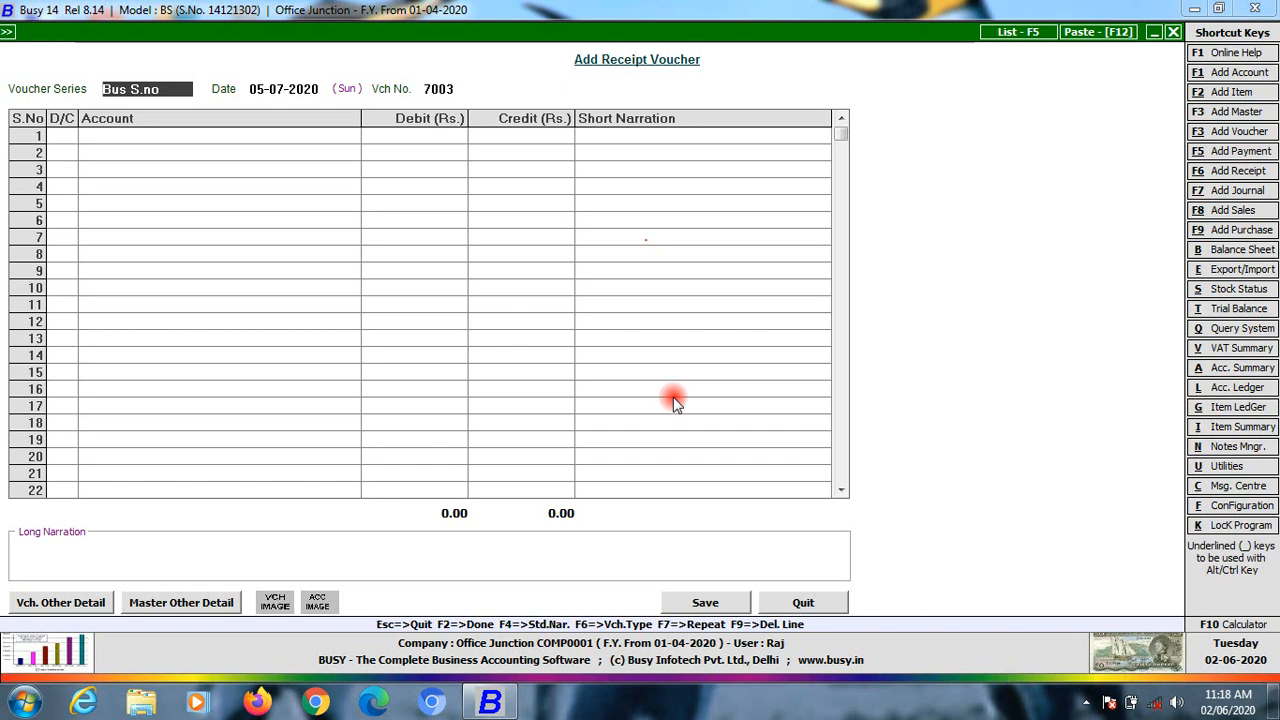
text(s)
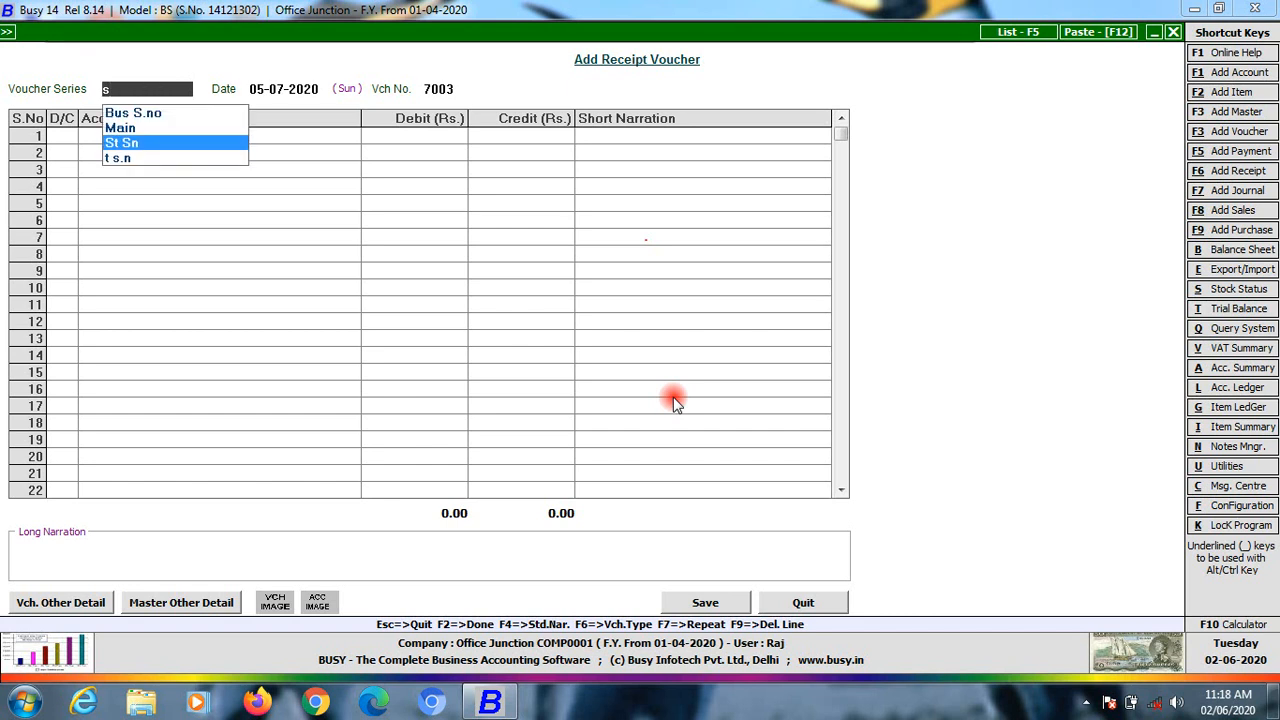
key(Return)
key(Return)
key(Return)
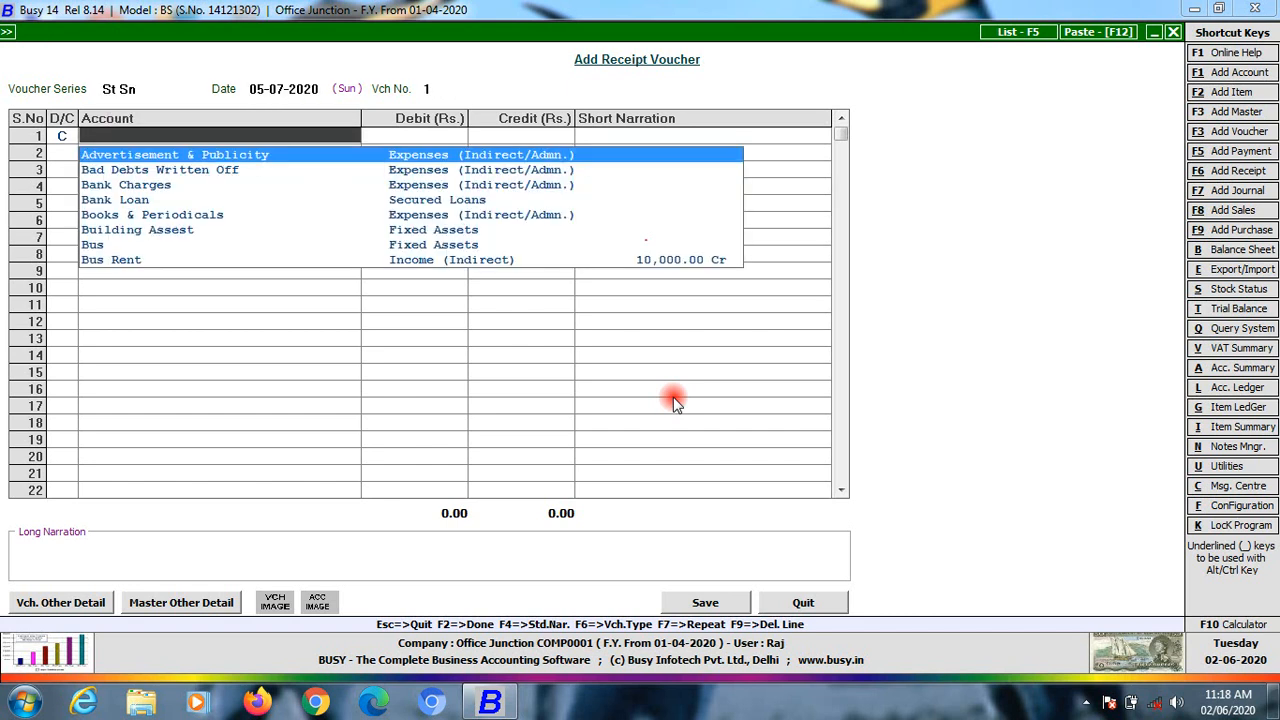
Credit Student 15,000, debit Cash, and save the receipt
text(stu)
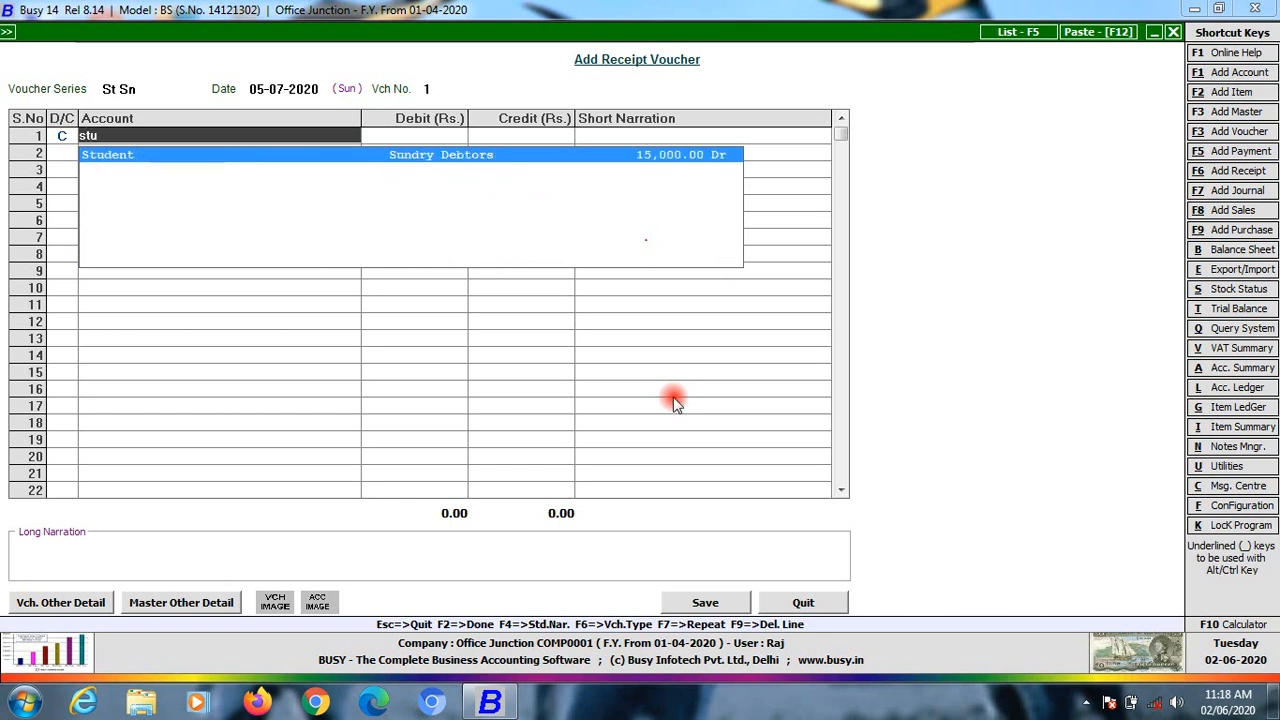
key(Return)
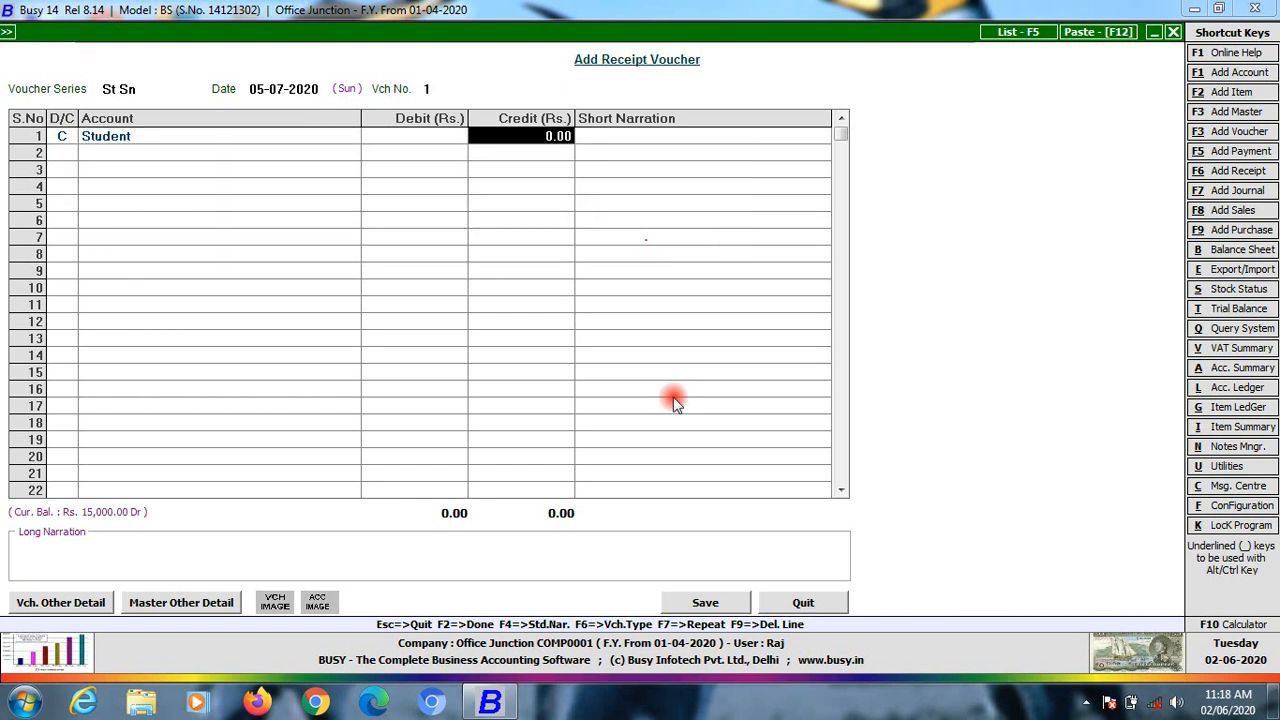
text(15000)
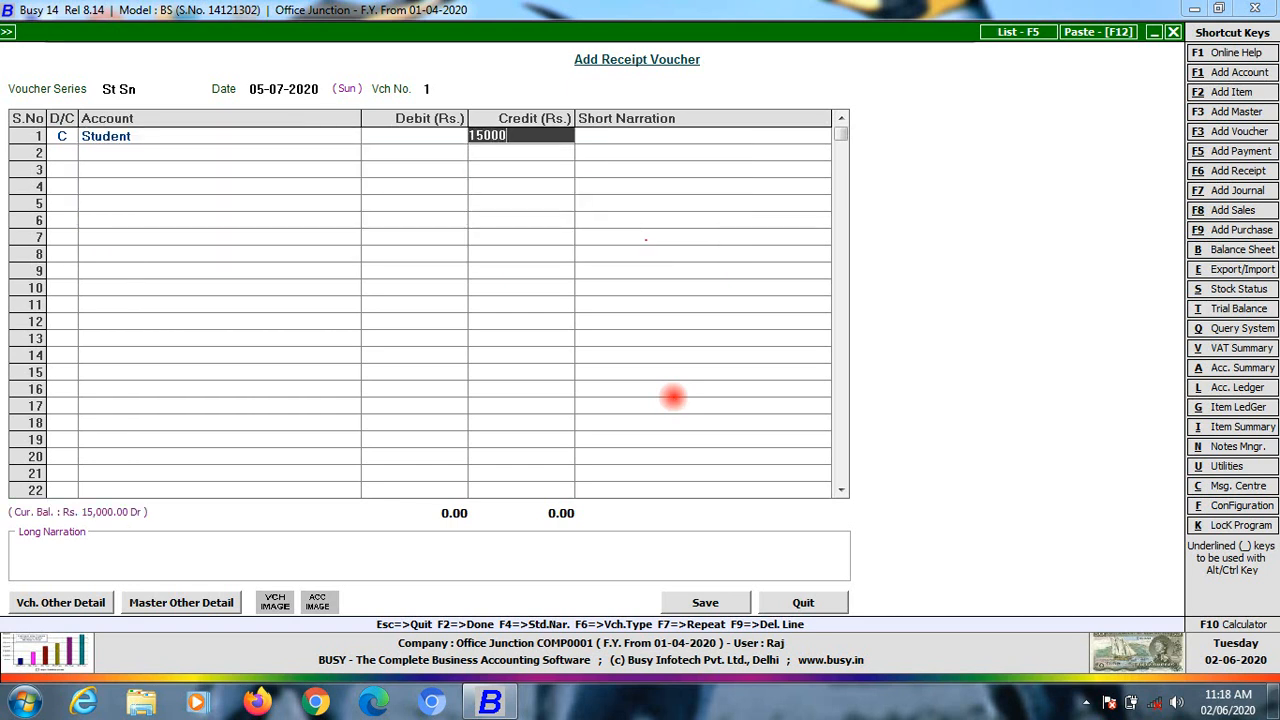
key(Return)
key(Return)
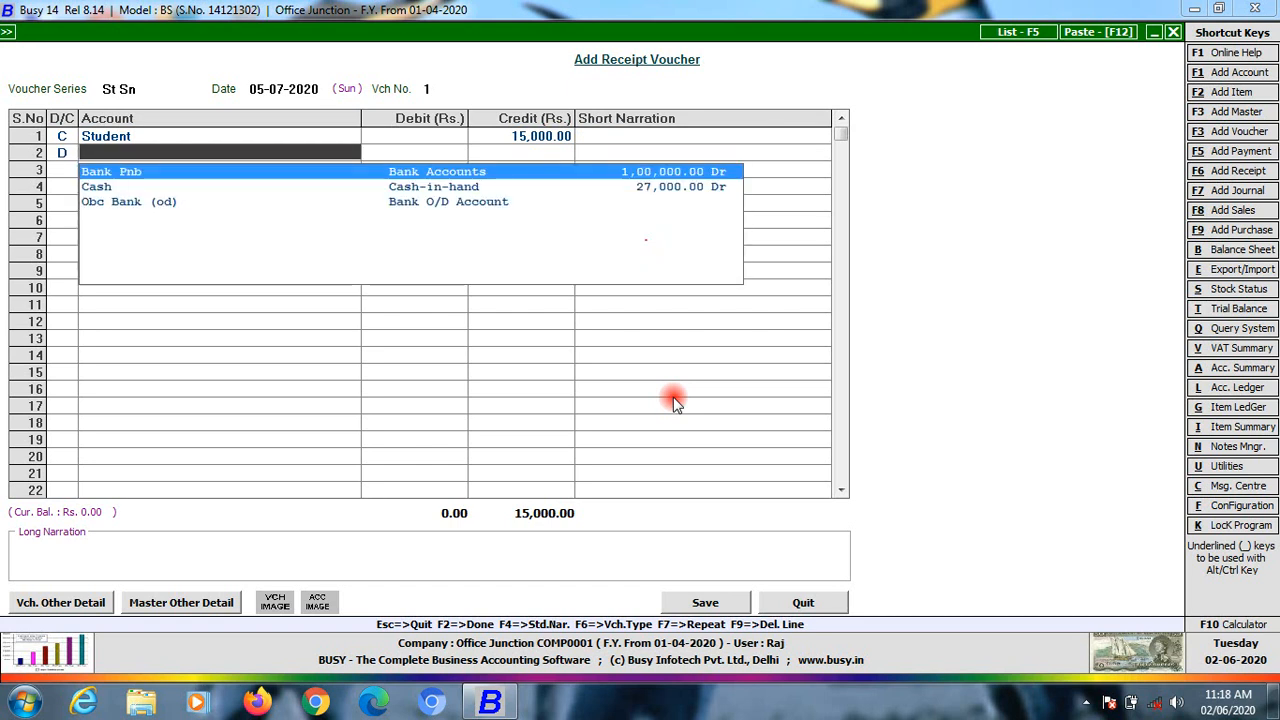
key(Down)
key(Return)
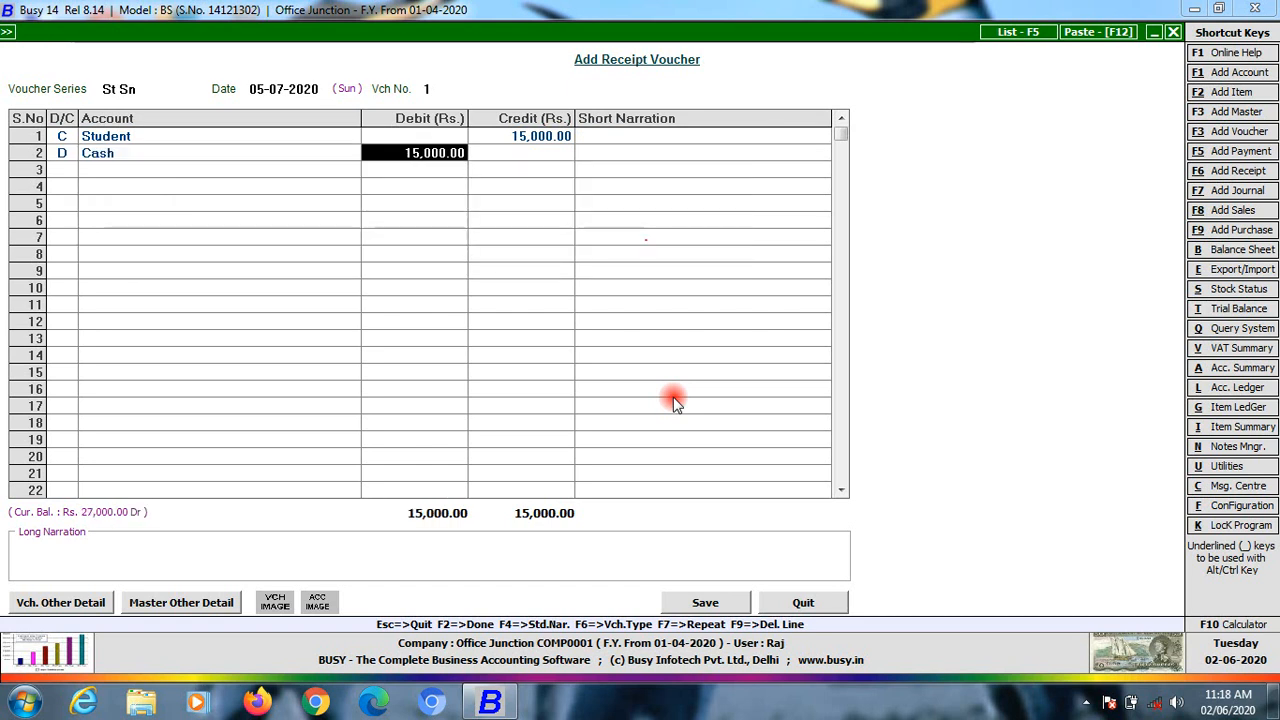
key(Return)
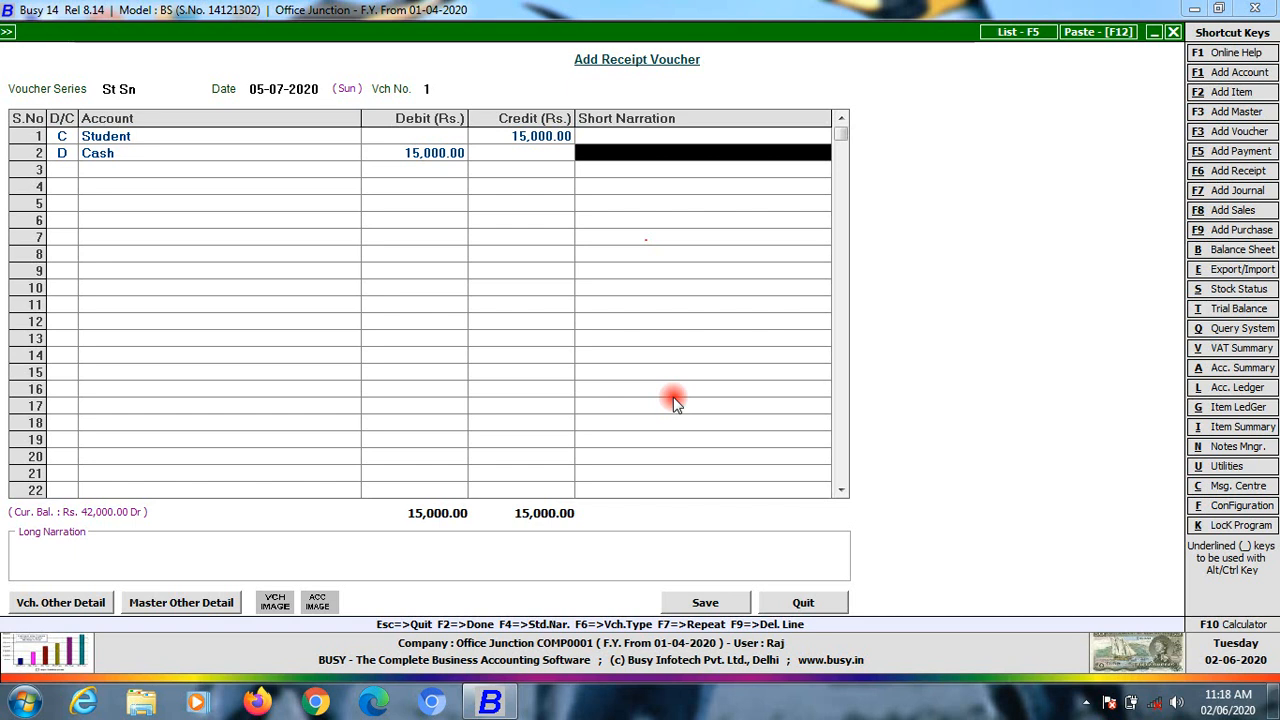
key(Return)
key(Return)
key(Return)
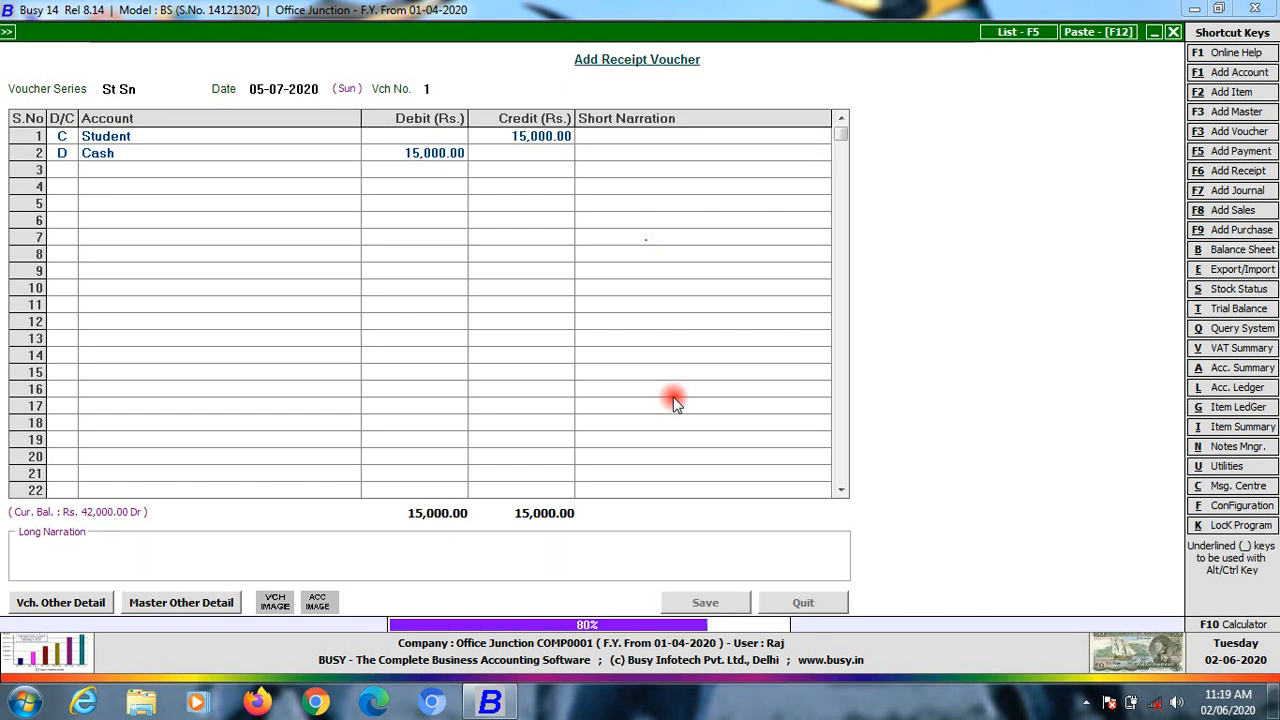
Open the Balance Sheet and review the Profit & Loss income and Nett Profit figures
key(Escape)
key(Right)
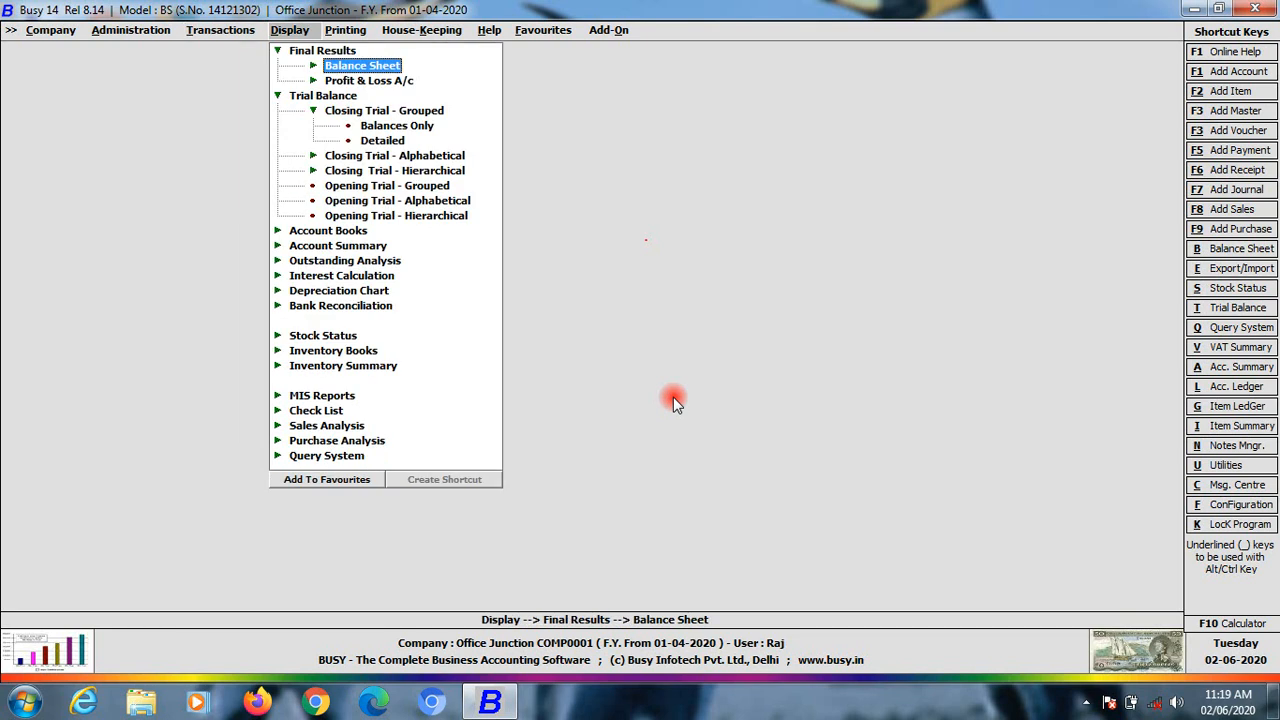
key(Return)
key(Return)
key(Return)
key(Return)
key(Return)
key(Return)
key(Return)
key(Return)
key(Return)
key(Return)
key(Return)
key(Return)
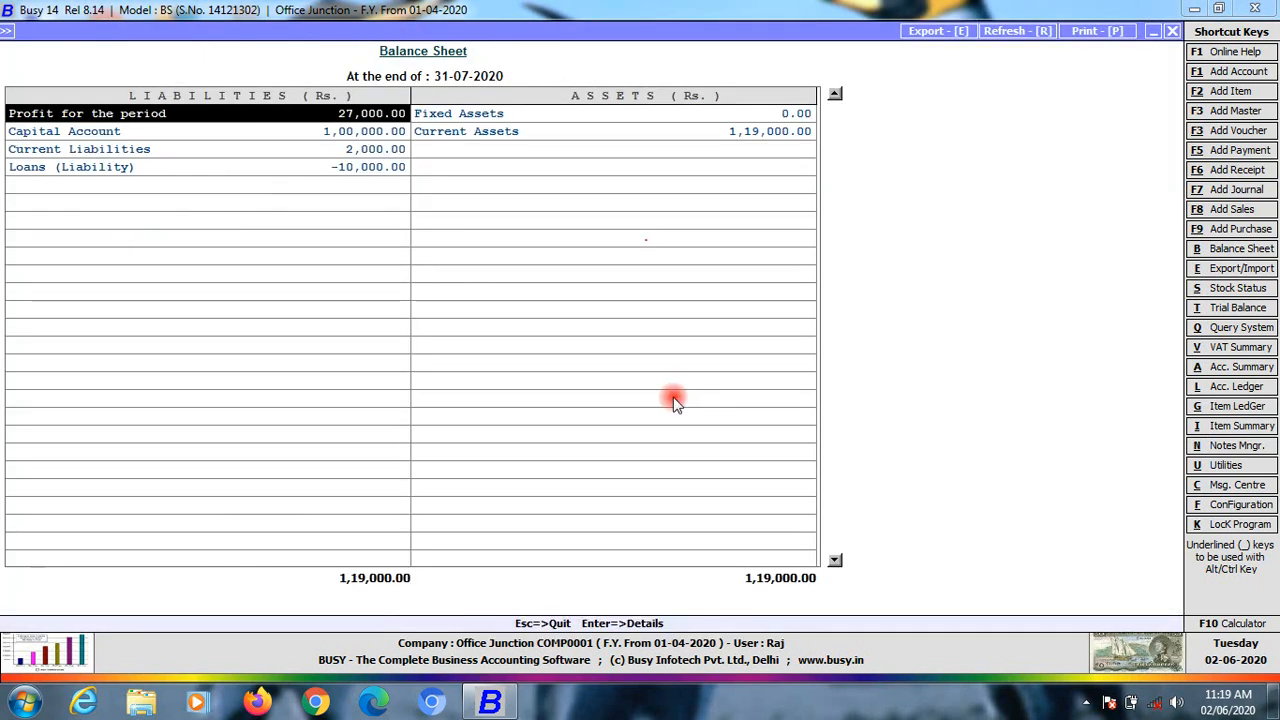
key(Down)
key(Down)
key(Down)
key(Up)
key(Up)
key(Up)
key(Return)
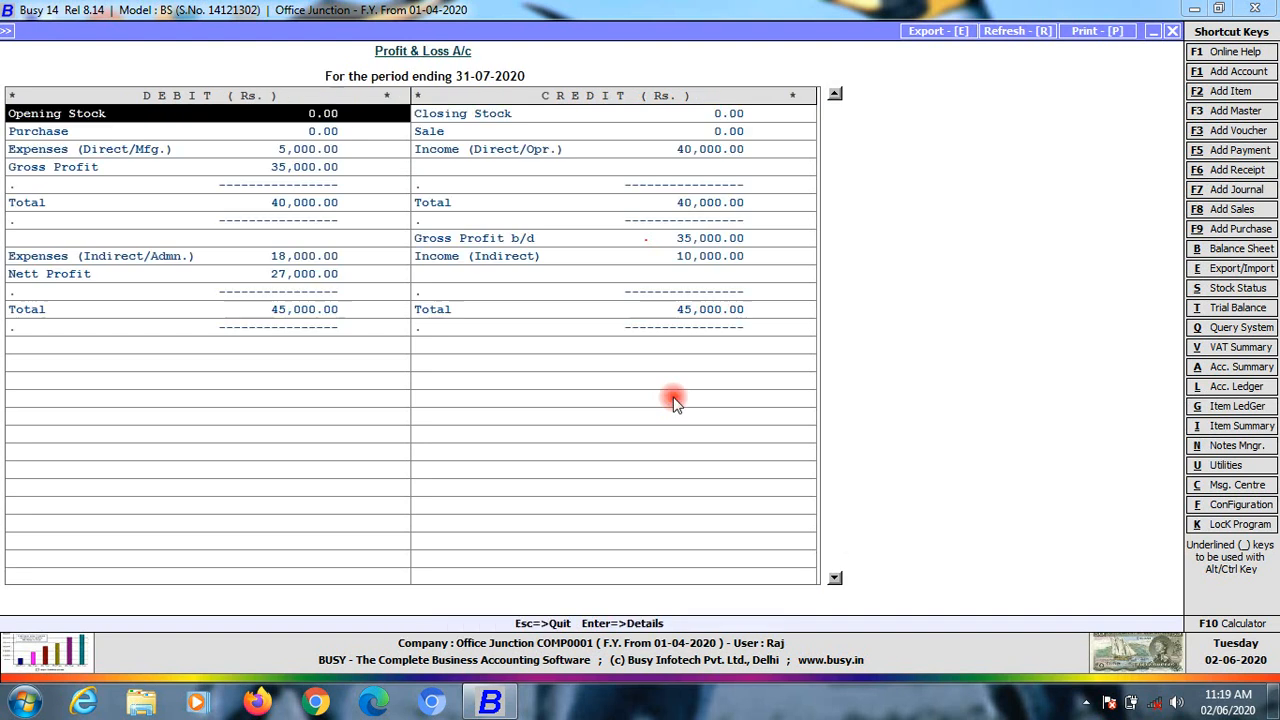
key(Down)
key(Down)
key(Down)
key(Right)
key(Up)
key(Down)
key(Left)
key(Down)
key(Down)
key(Down)
key(Down)
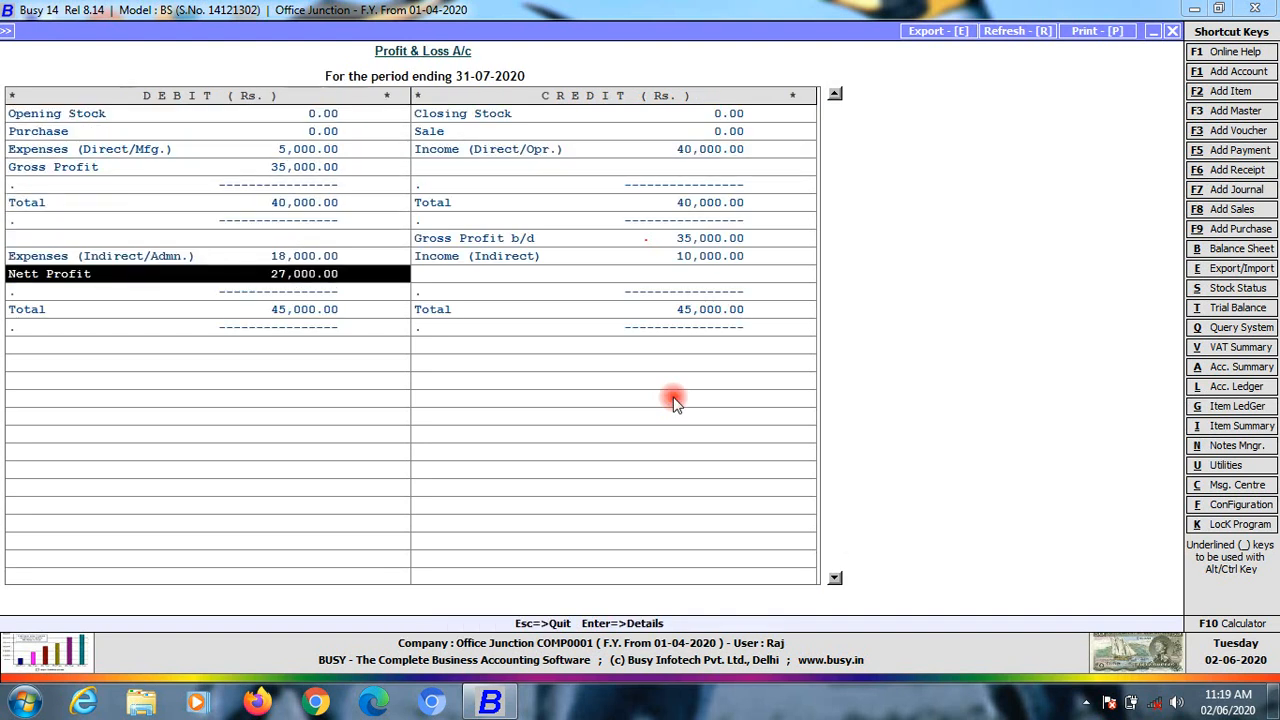
key(Escape)
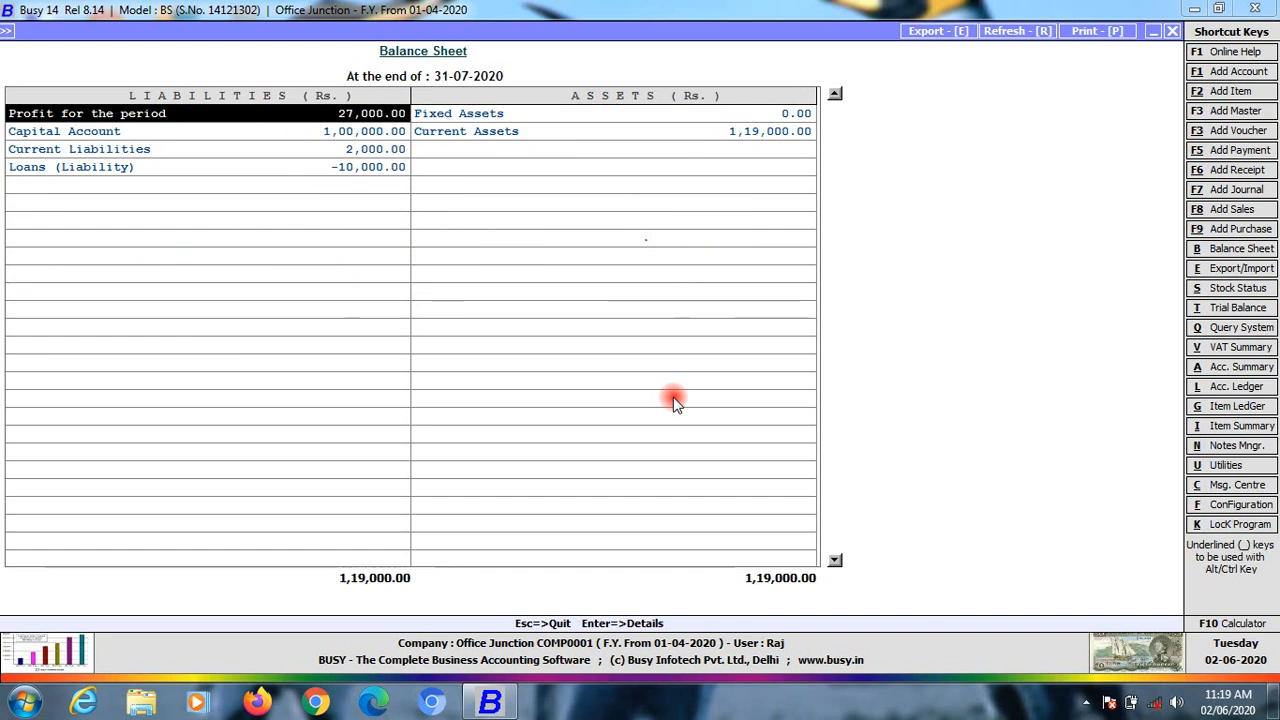
Drill from Current Assets through Cash-in-hand to the Cash account and view April's receipt voucher
key(Right)
key(Down)
key(Return)
key(Down)
key(Up)
key(Down)
key(Return)
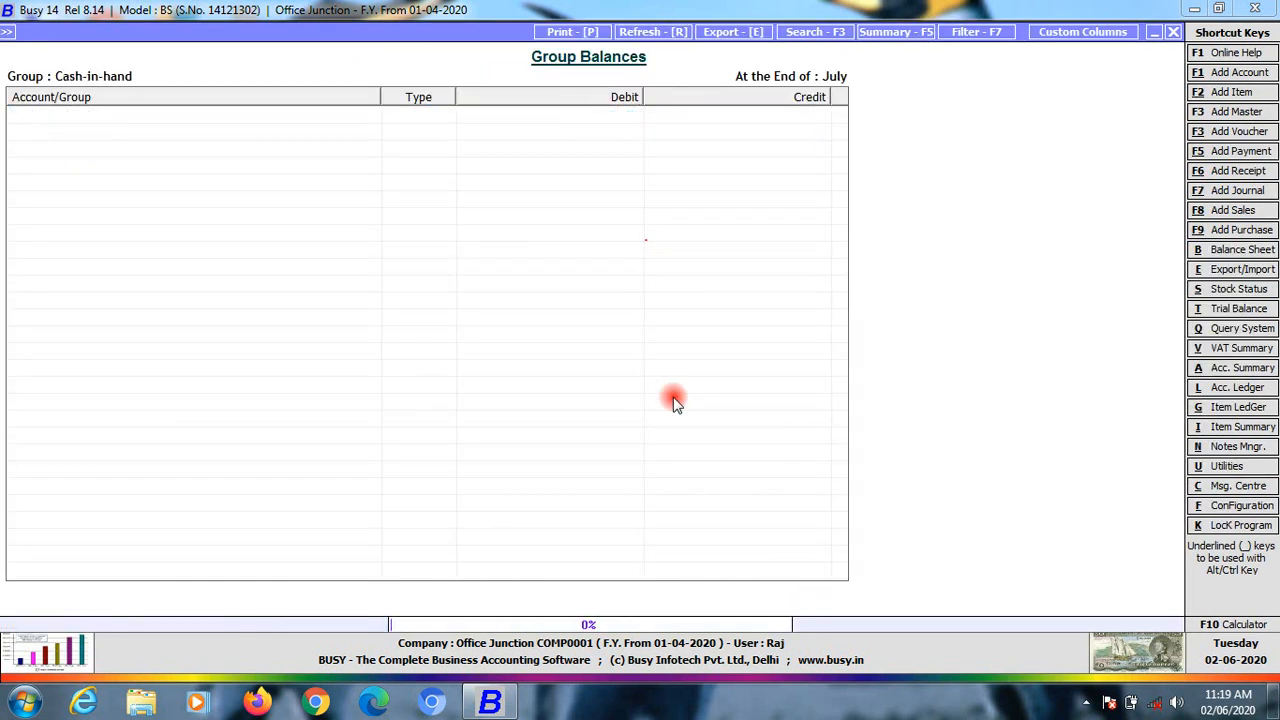
key(Return)
key(Down)
key(Down)
key(Down)
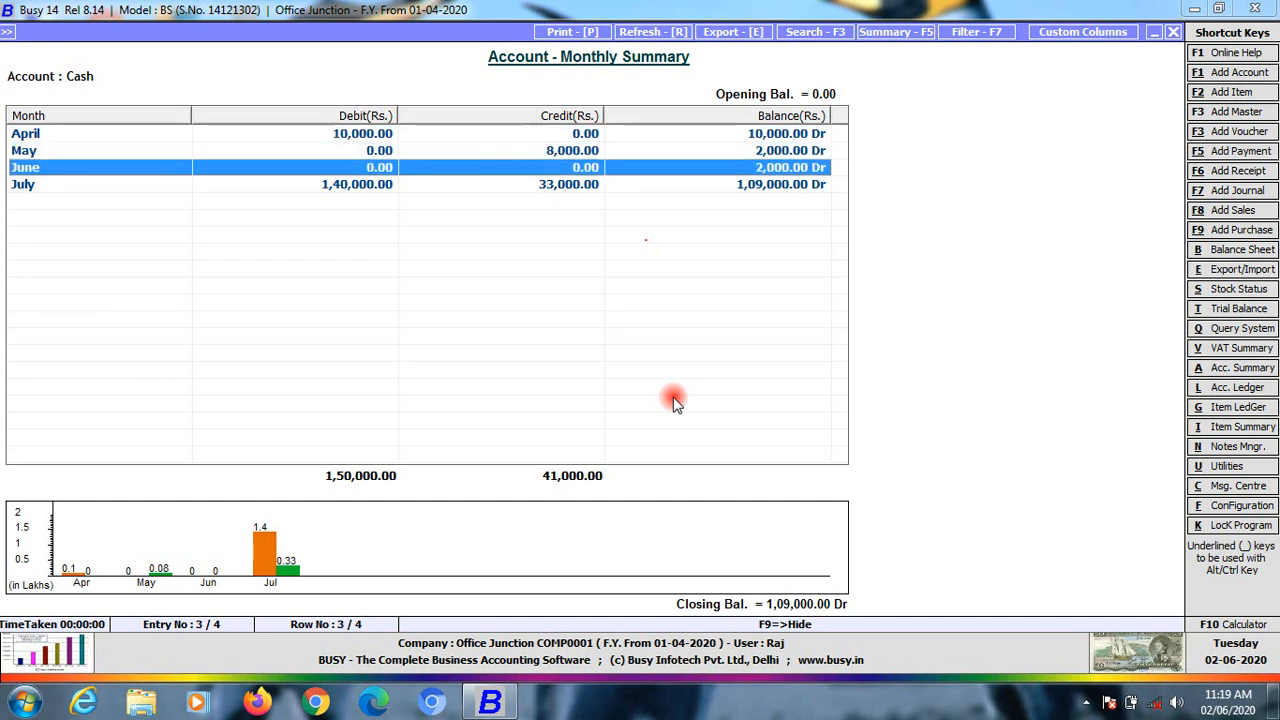
key(Up)
key(Up)
key(Up)
key(Return)
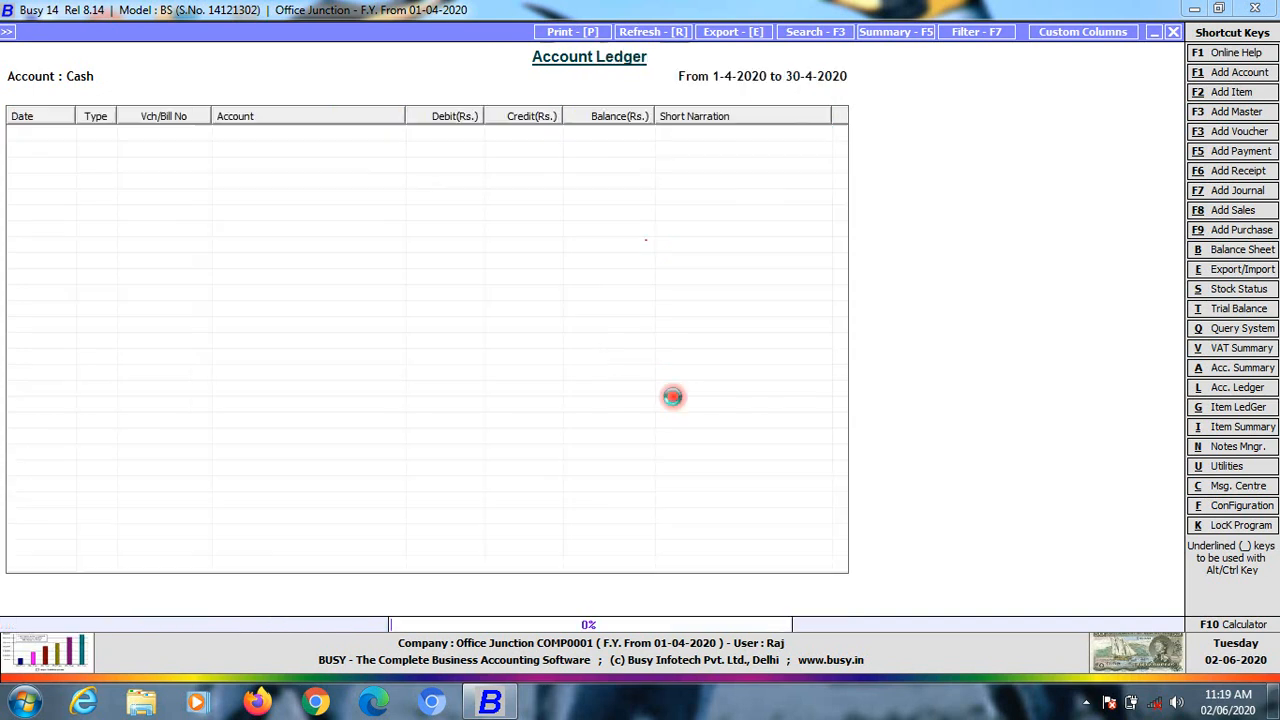
key(Return)
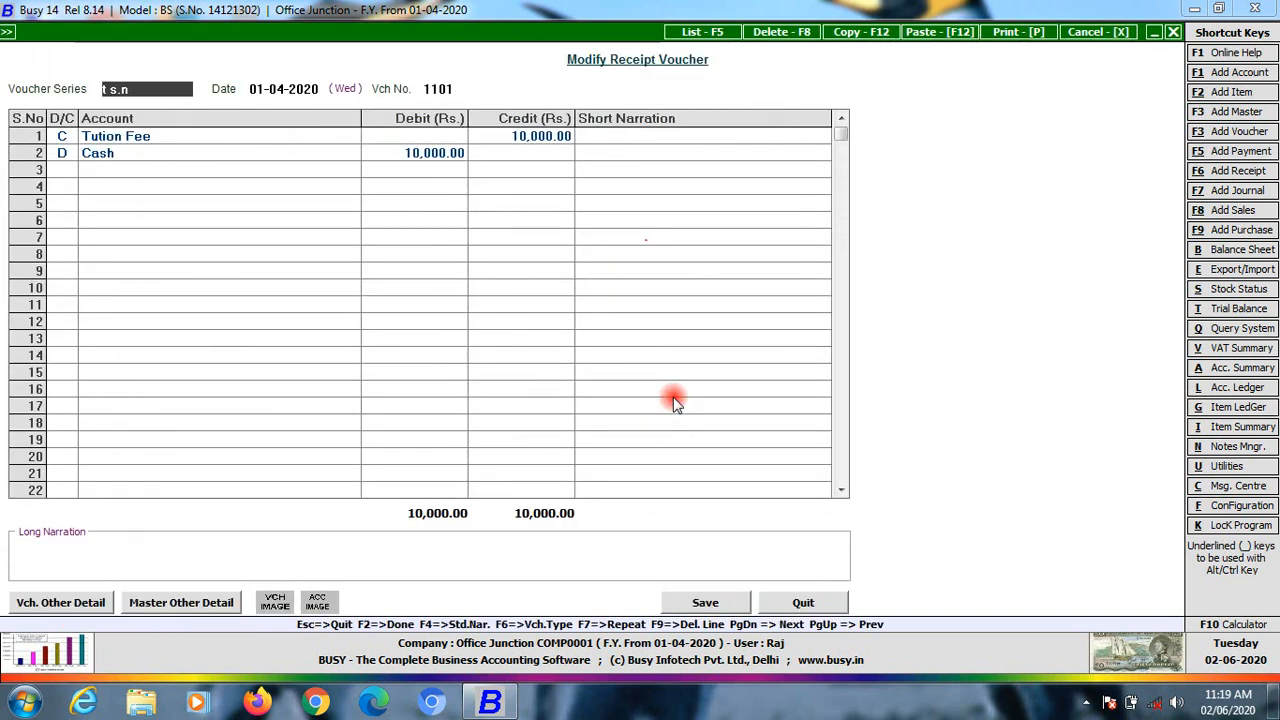
key(Escape)
key(Escape)
Confirm the 15,000 Student receipt in July's Cash ledger, then back out of the reports
key(Down)
key(Down)
key(Down)
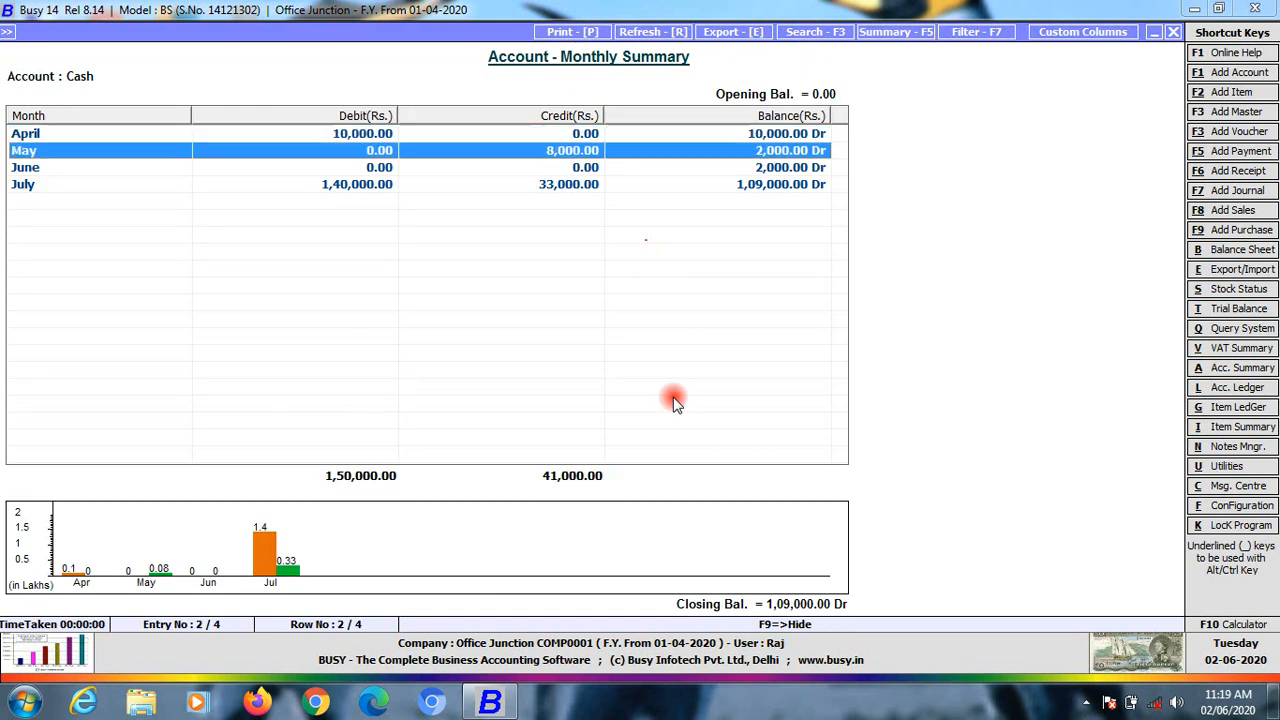
click(672, 397)
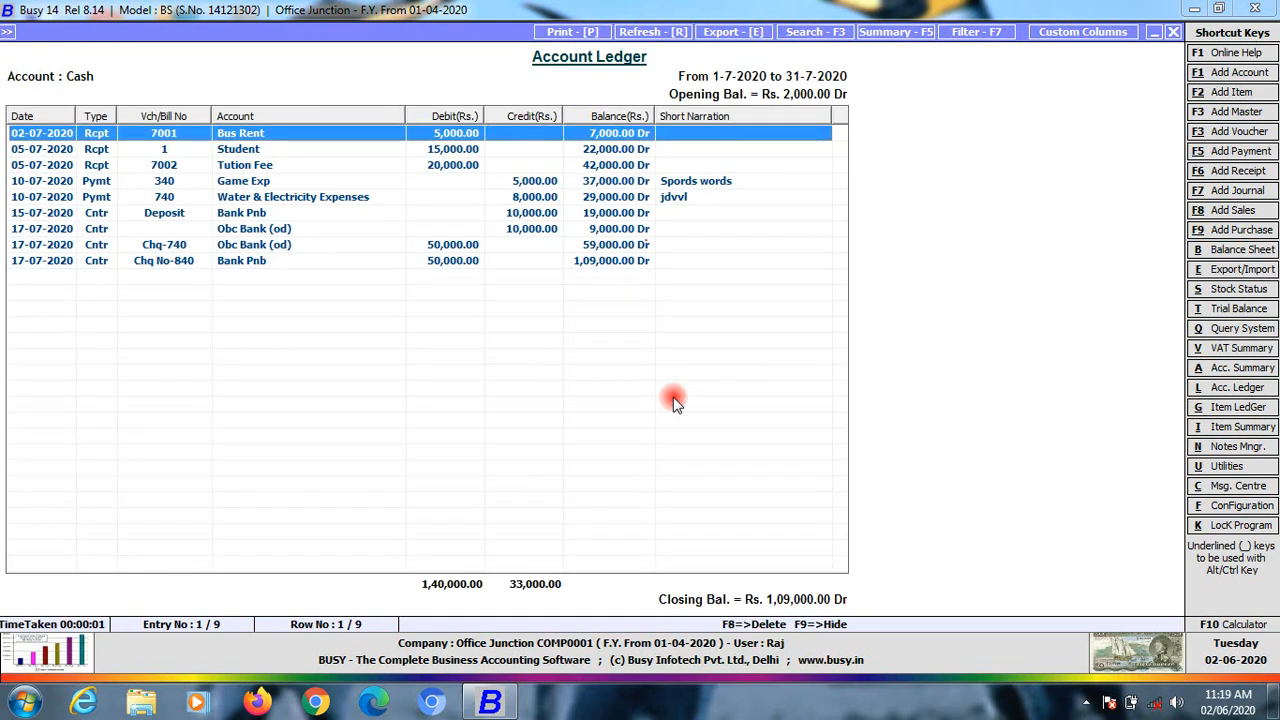
key(Down)
key(Down)
key(Down)
key(Down)
key(Down)
key(Down)
key(Up)
key(Up)
key(Up)
key(Up)
key(Up)
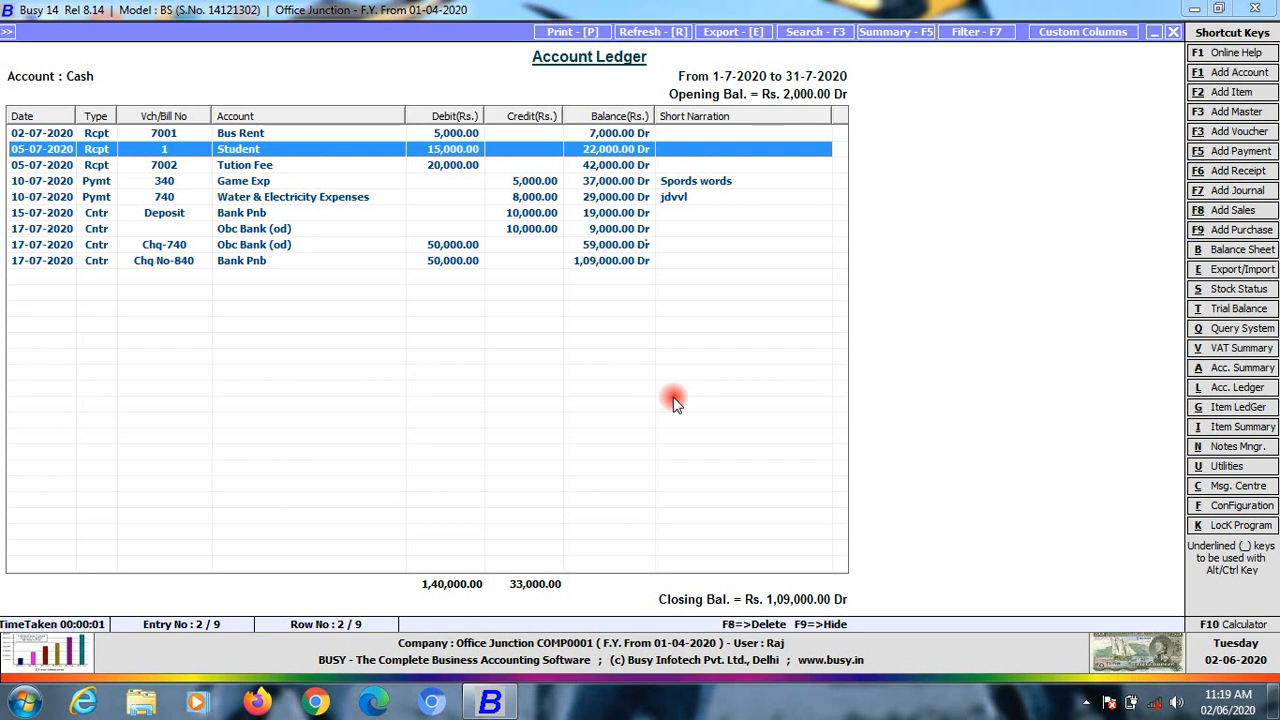
key(Escape)
key(Escape)
key(Escape)
key(Escape)
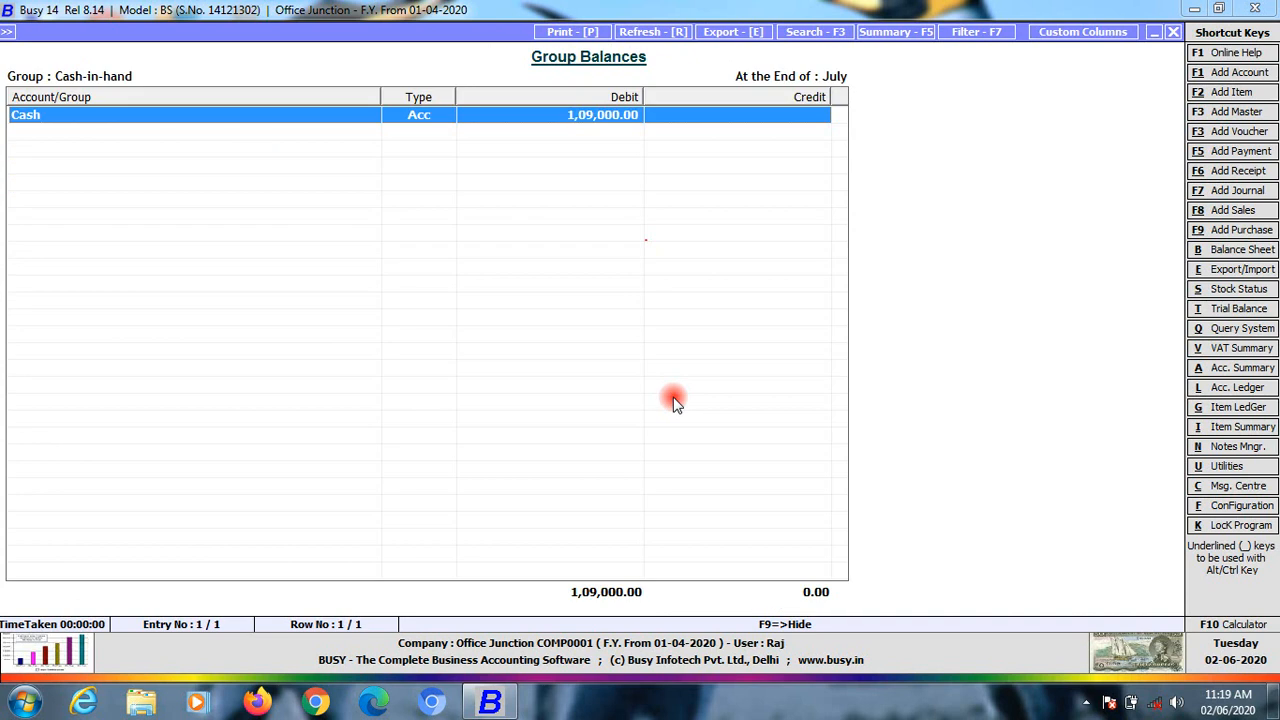
key(Escape)
key(Escape)
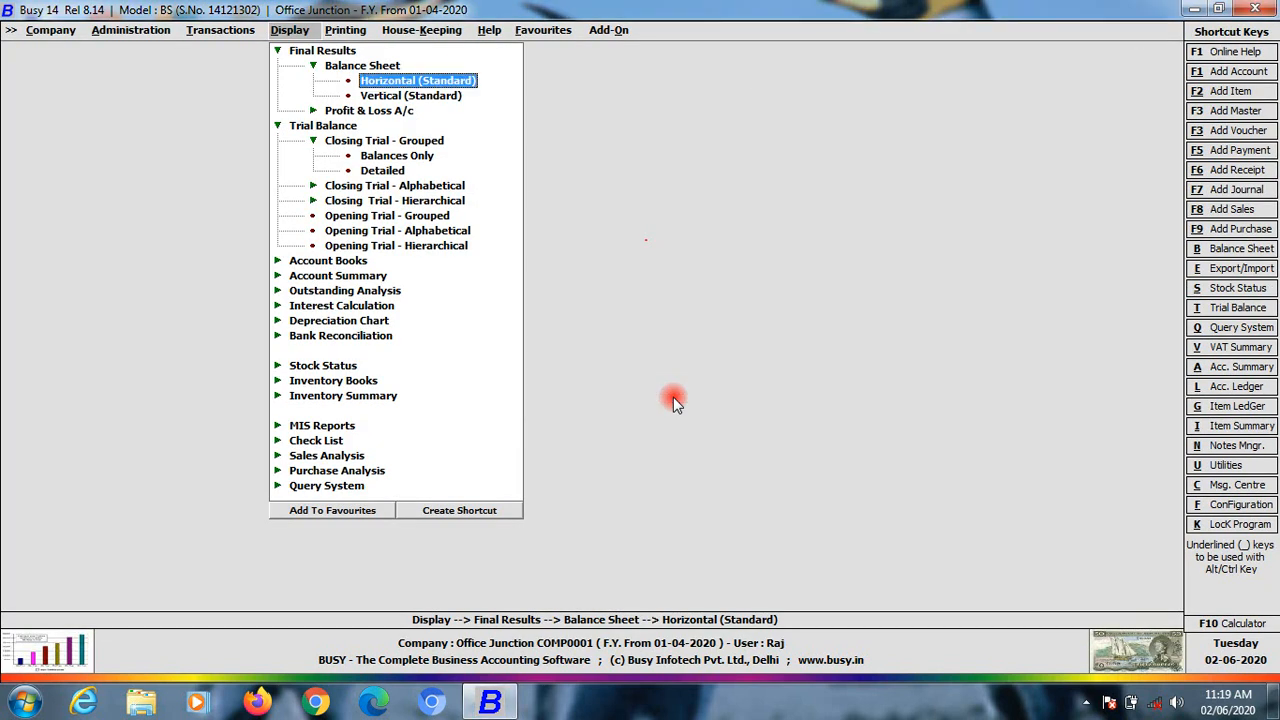
Switch from the Display reports to the Transactions menu, then return to the Display reports list
key(Left)
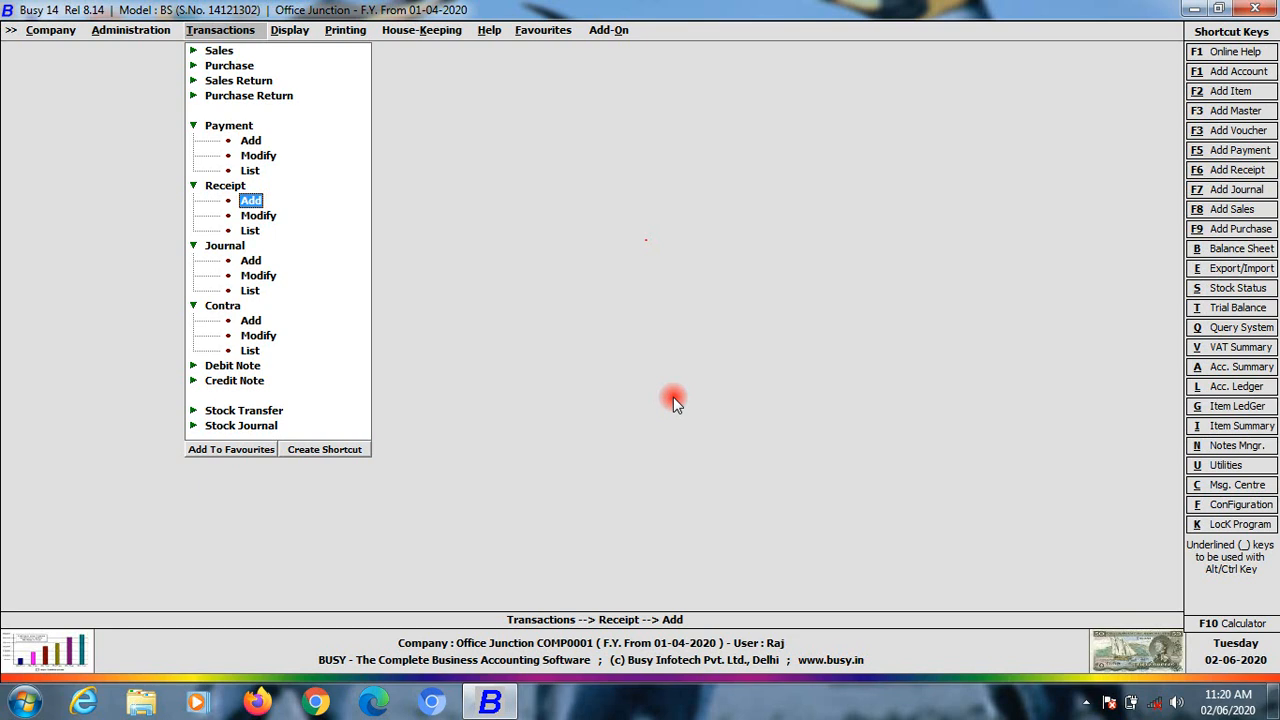
click(291, 32)
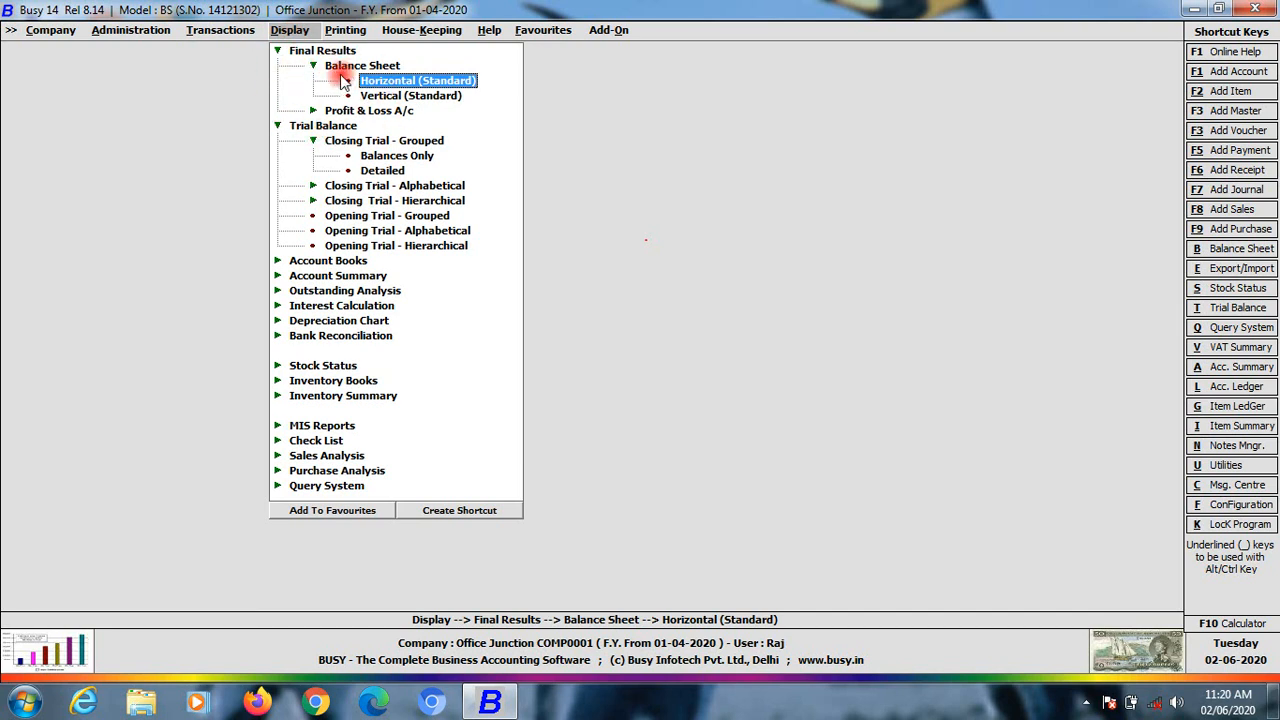
Collapse Balance Sheet and Trial Balance, then open Account Books > Cash/Bank Book > Single Column
double_click(390, 65)
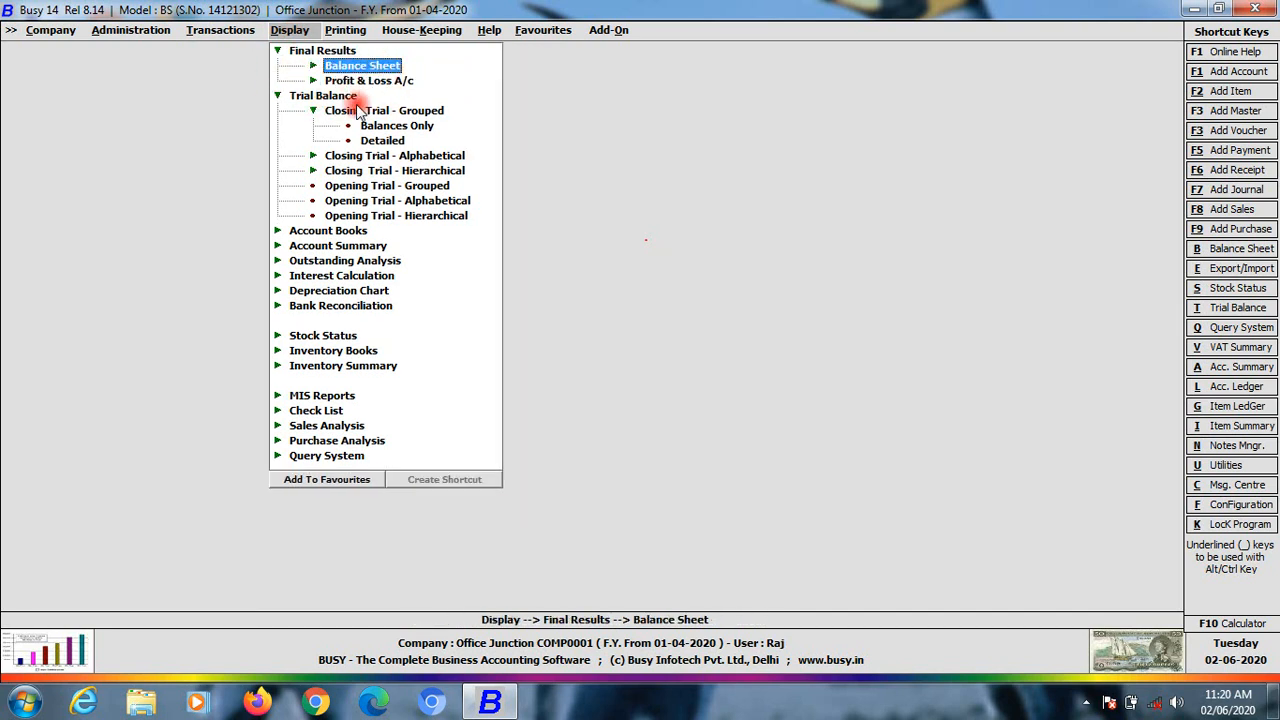
double_click(330, 95)
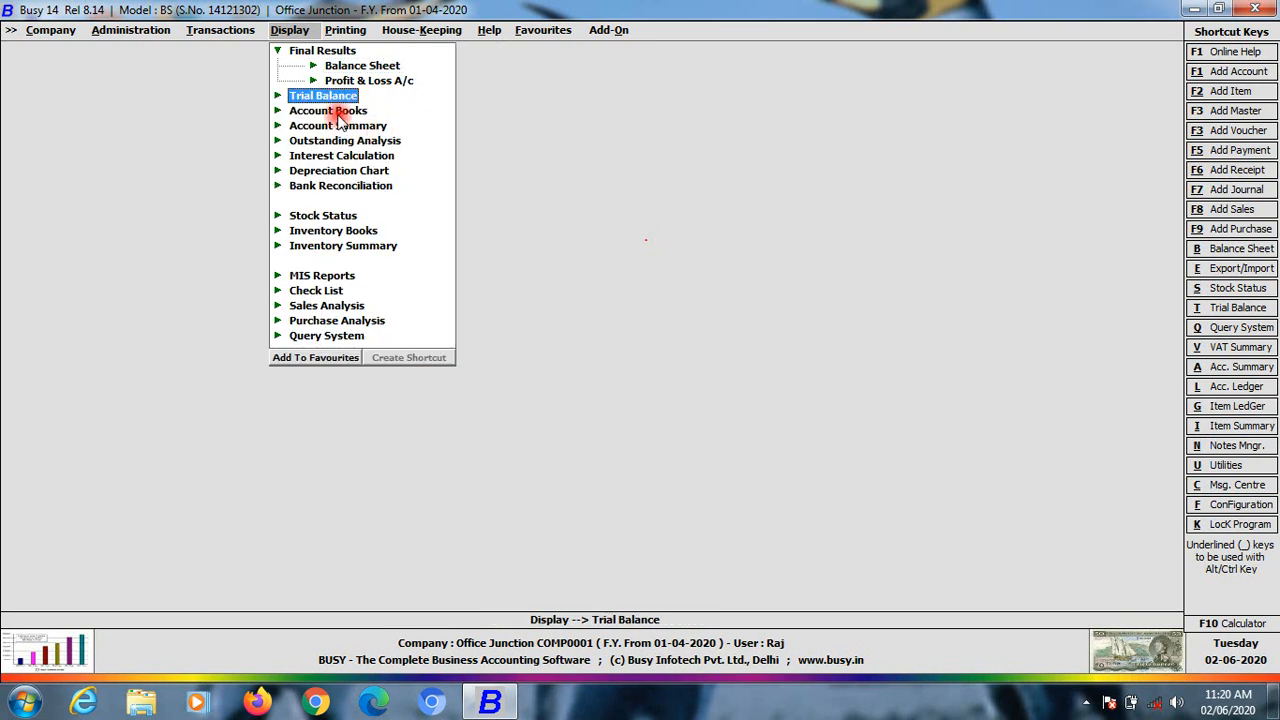
double_click(338, 112)
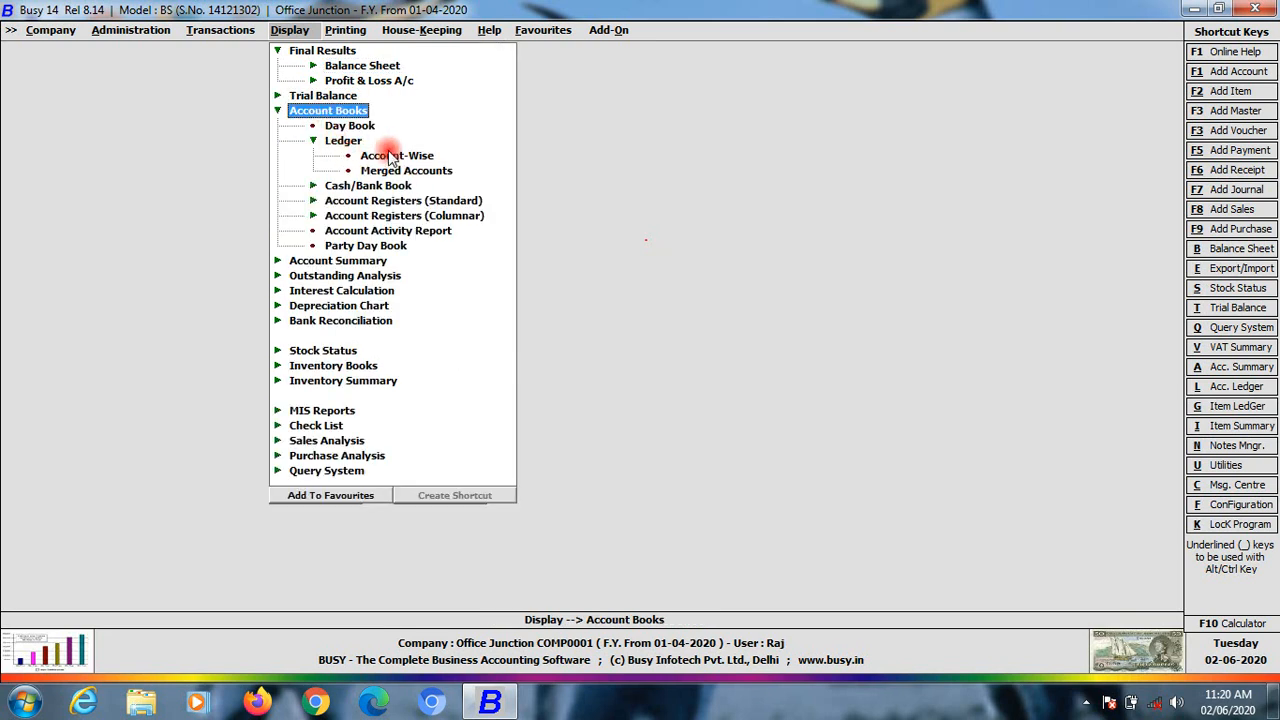
double_click(311, 114)
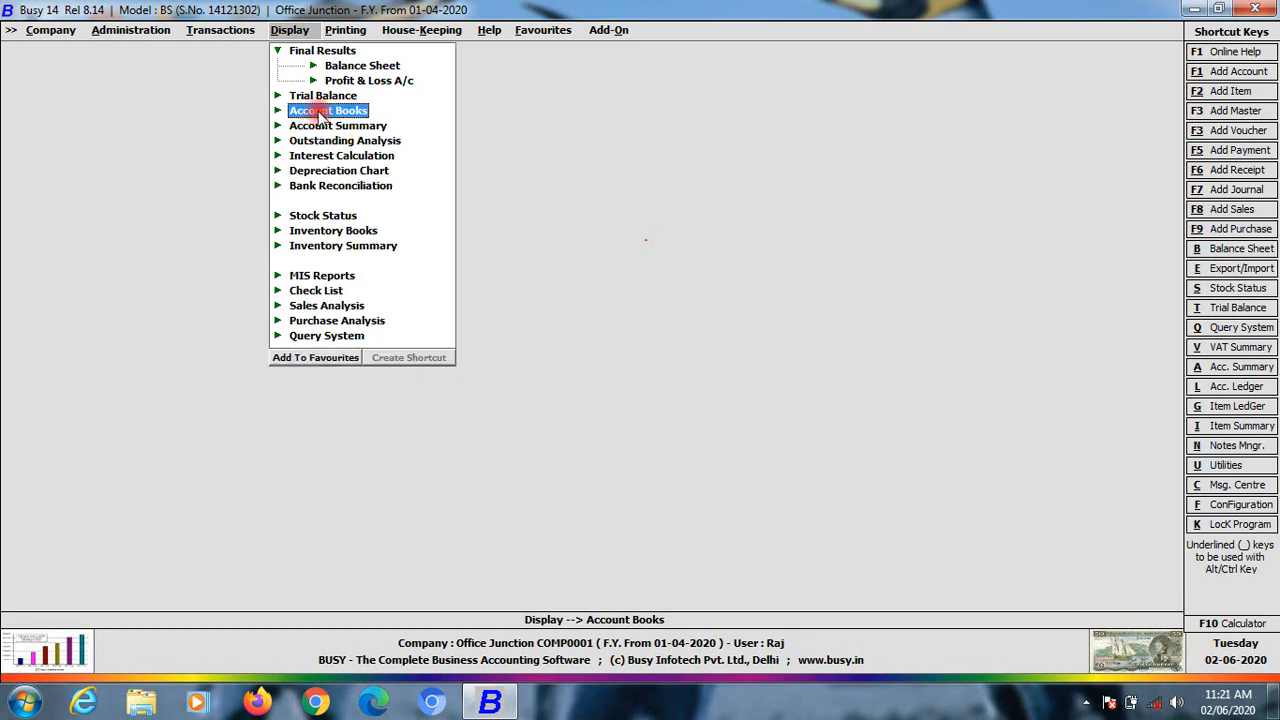
double_click(318, 112)
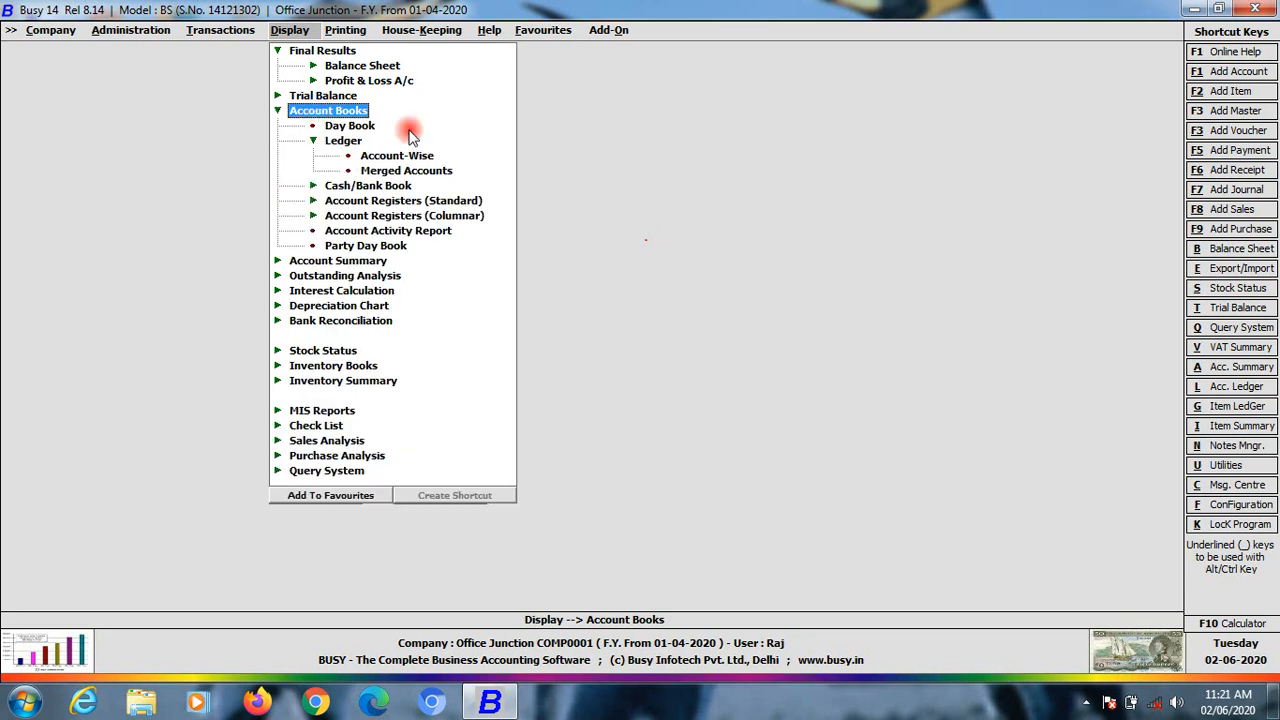
click(643, 692)
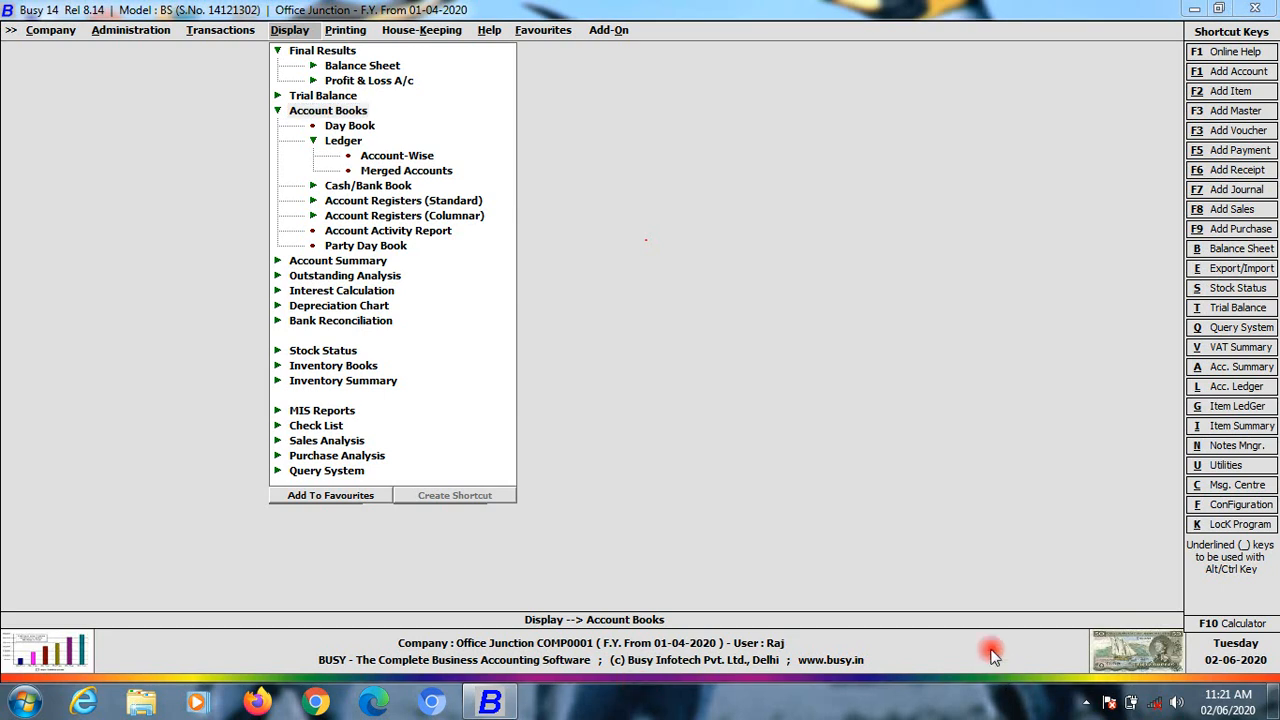
click(313, 141)
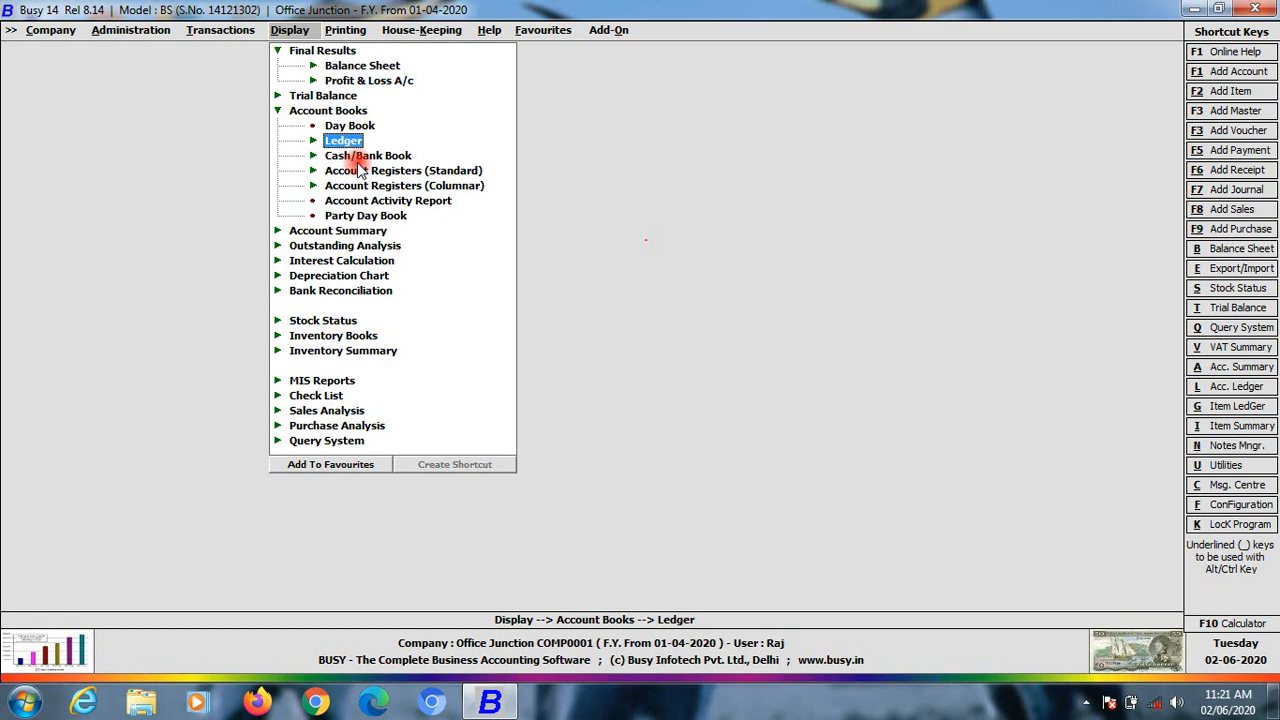
click(358, 157)
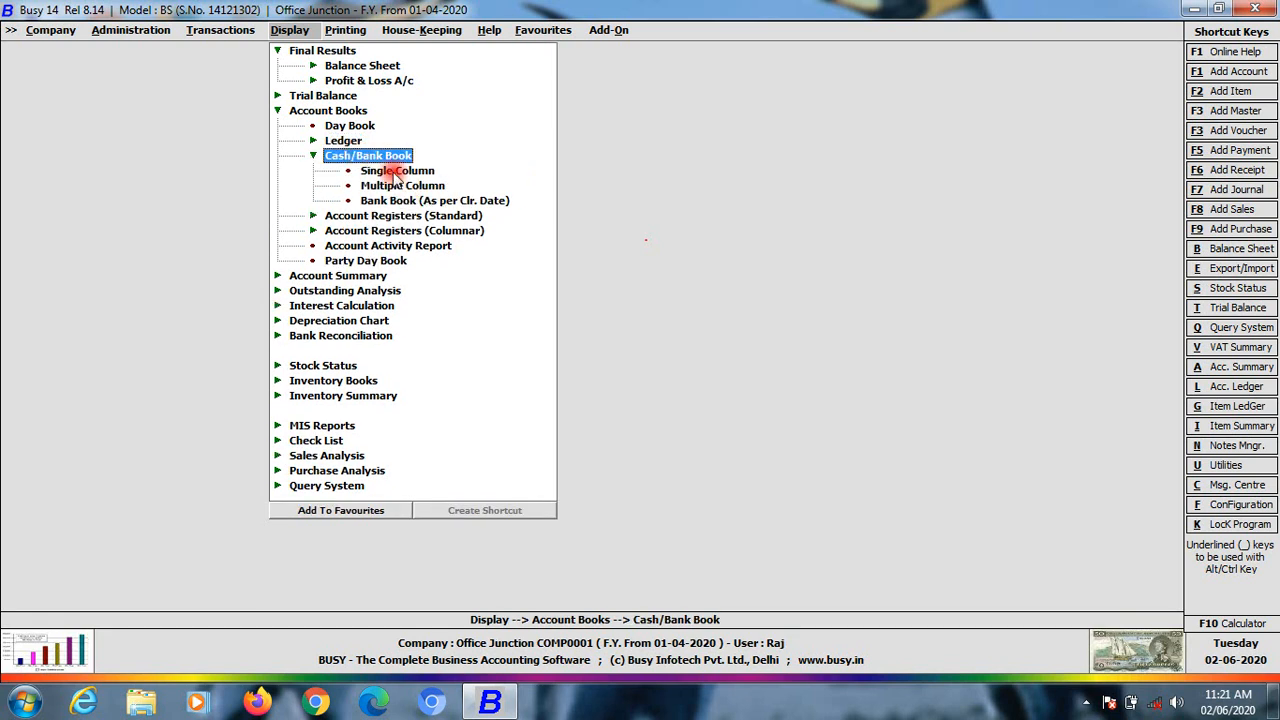
click(397, 172)
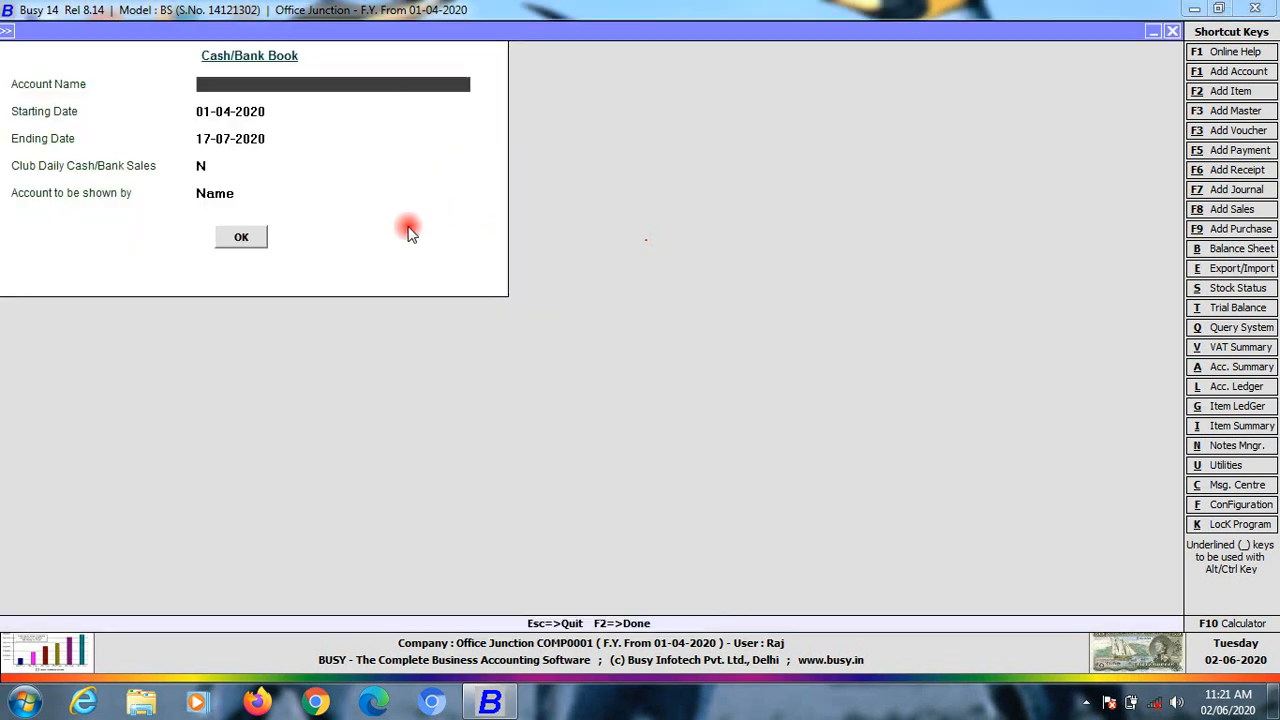
Display the Cash account's book from 1-4-2020 to 17-7-2020, showing a 1,09,000 Dr closing balance
text(cas)
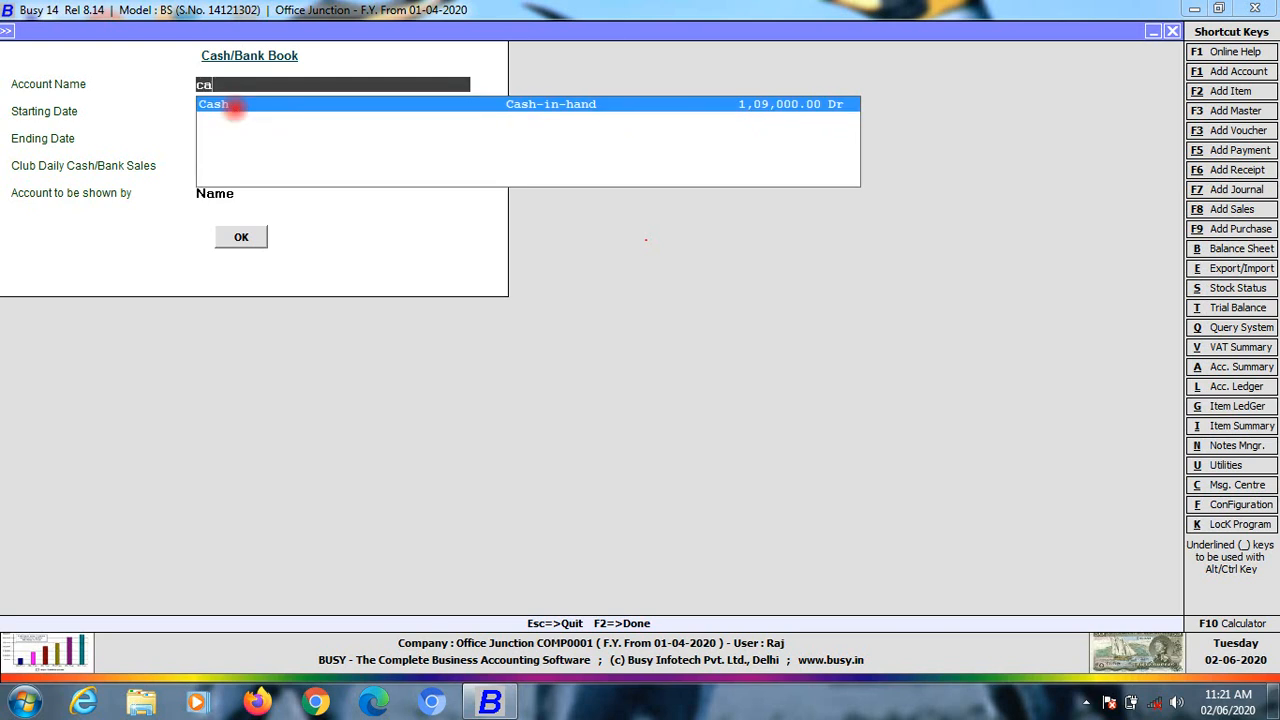
key(Return)
key(Return)
key(Return)
key(Return)
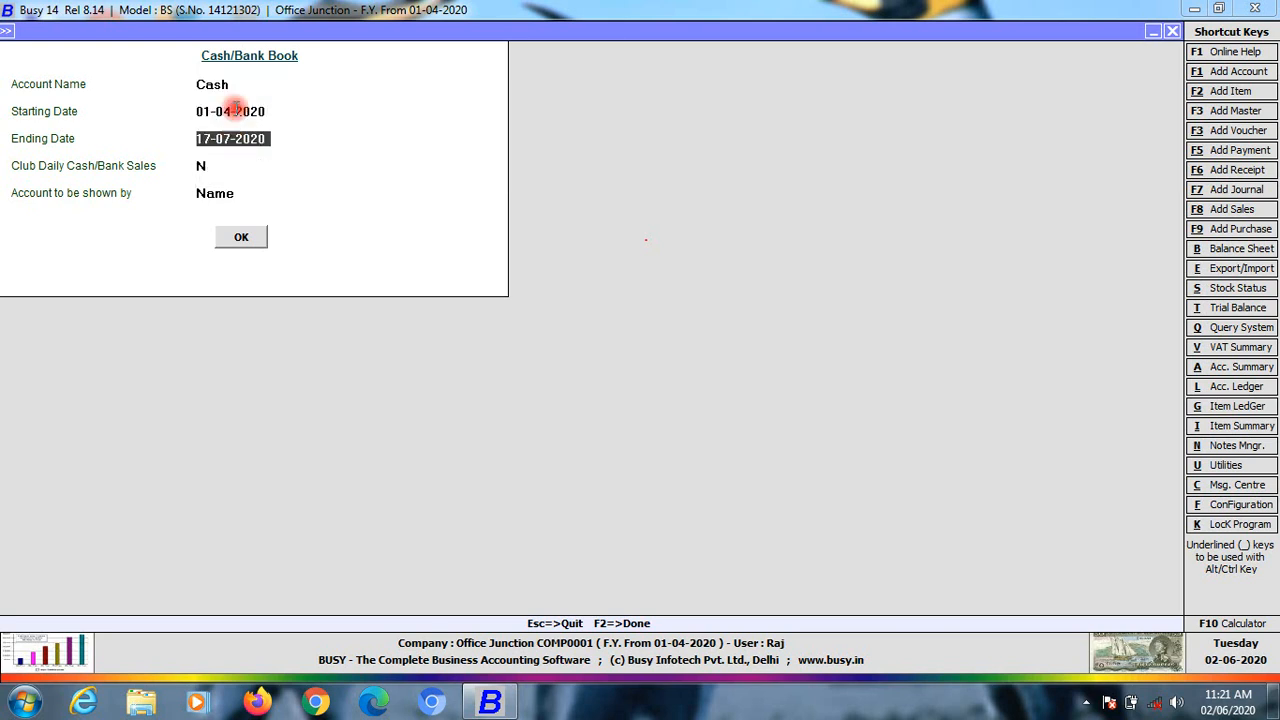
key(Return)
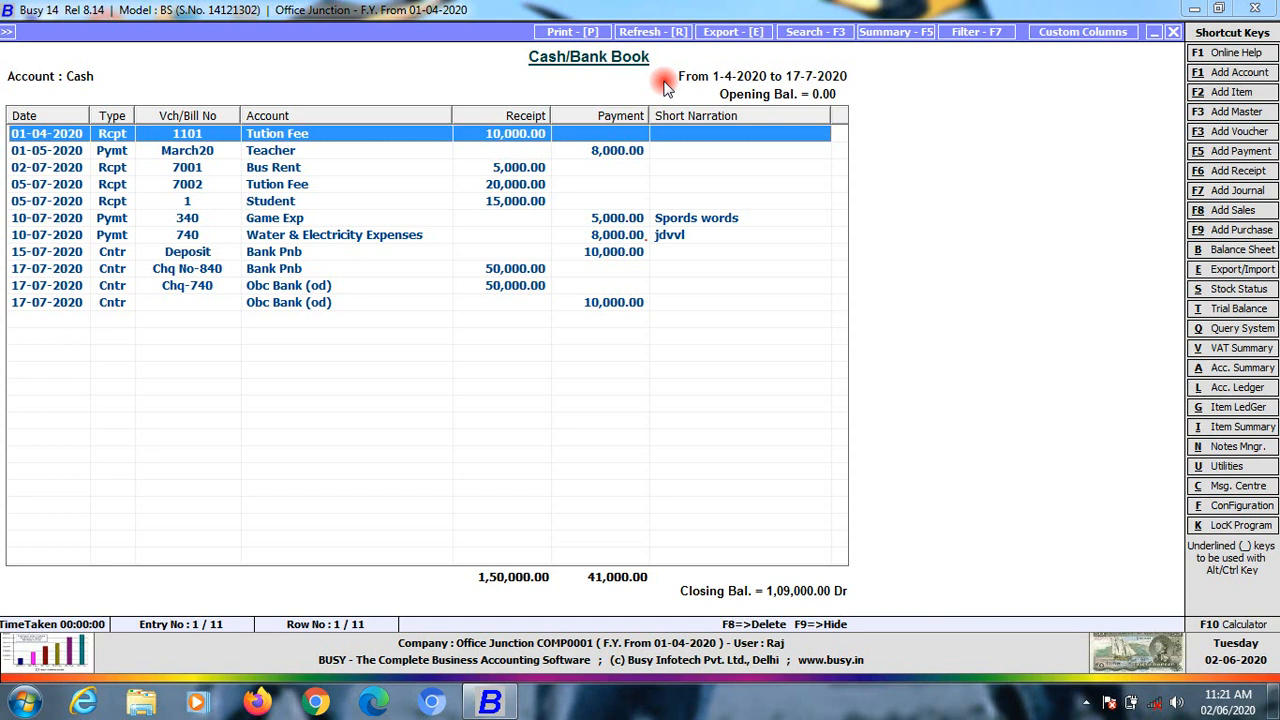
click(605, 303)
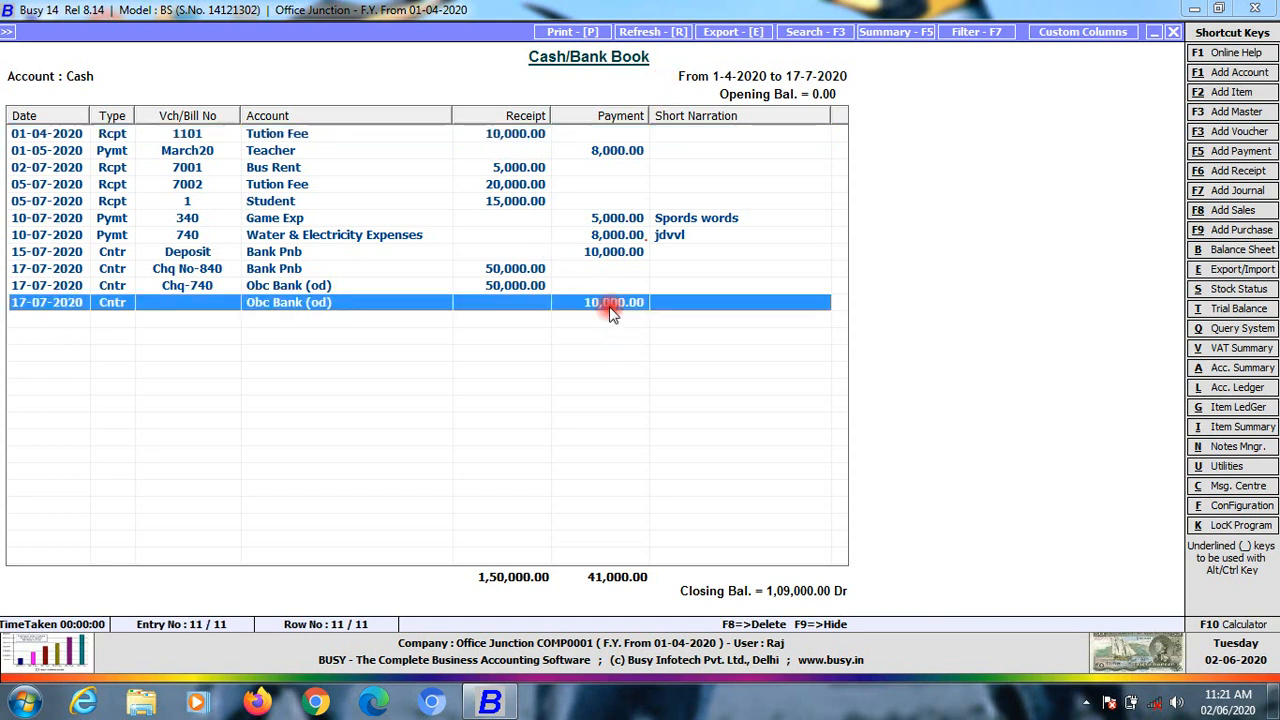
key(Escape)
key(Escape)
key(Escape)
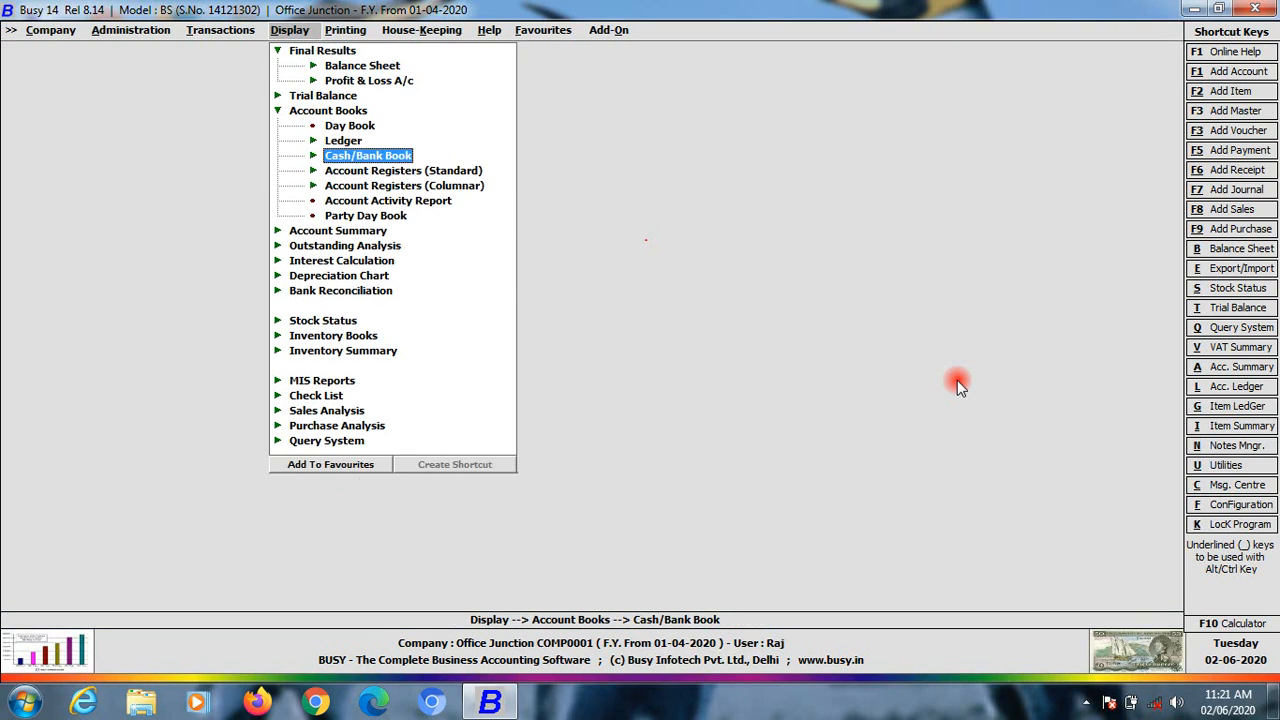
Try the multiple-column Cash/Bank Book and dismiss its no-columns-defined warning
click(314, 158)
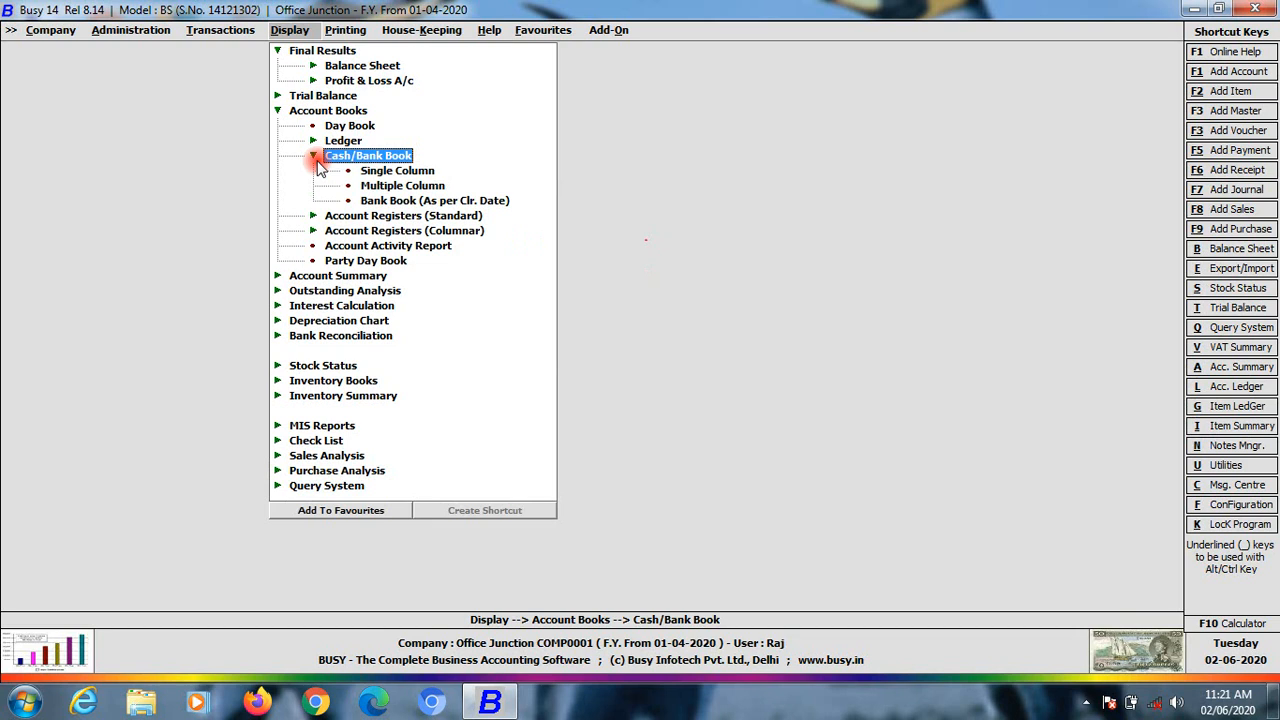
click(401, 188)
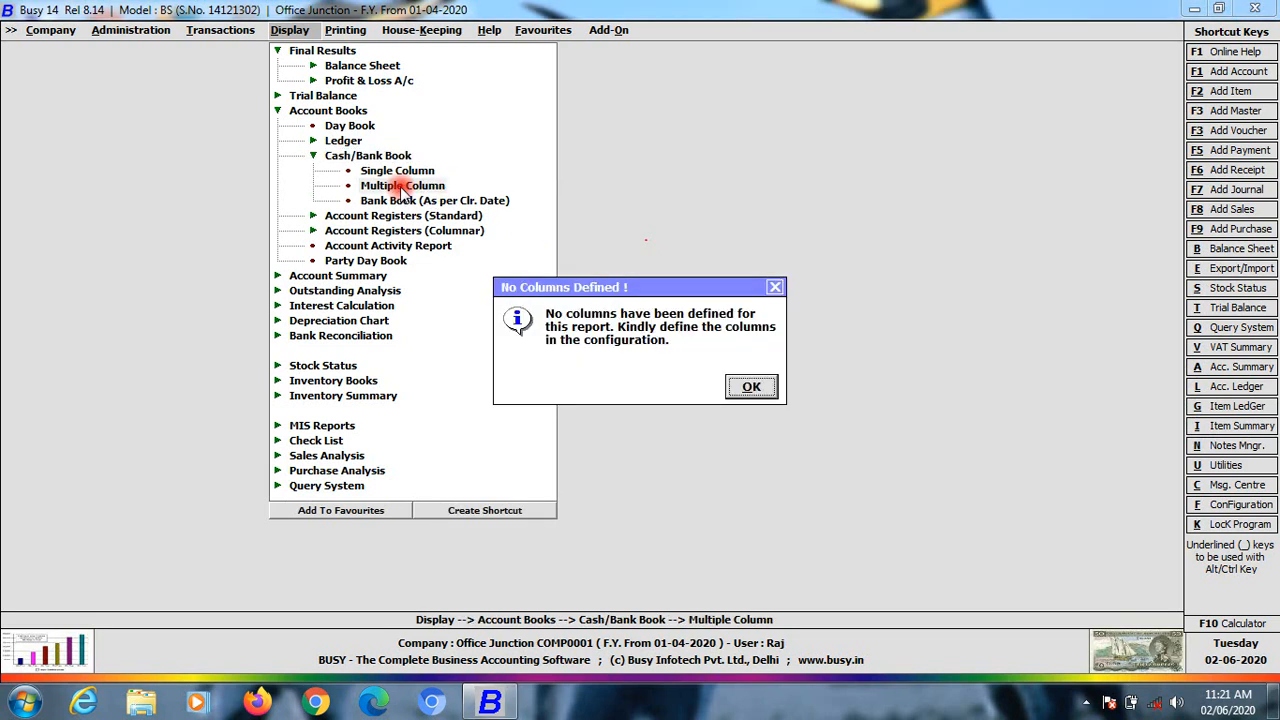
click(750, 388)
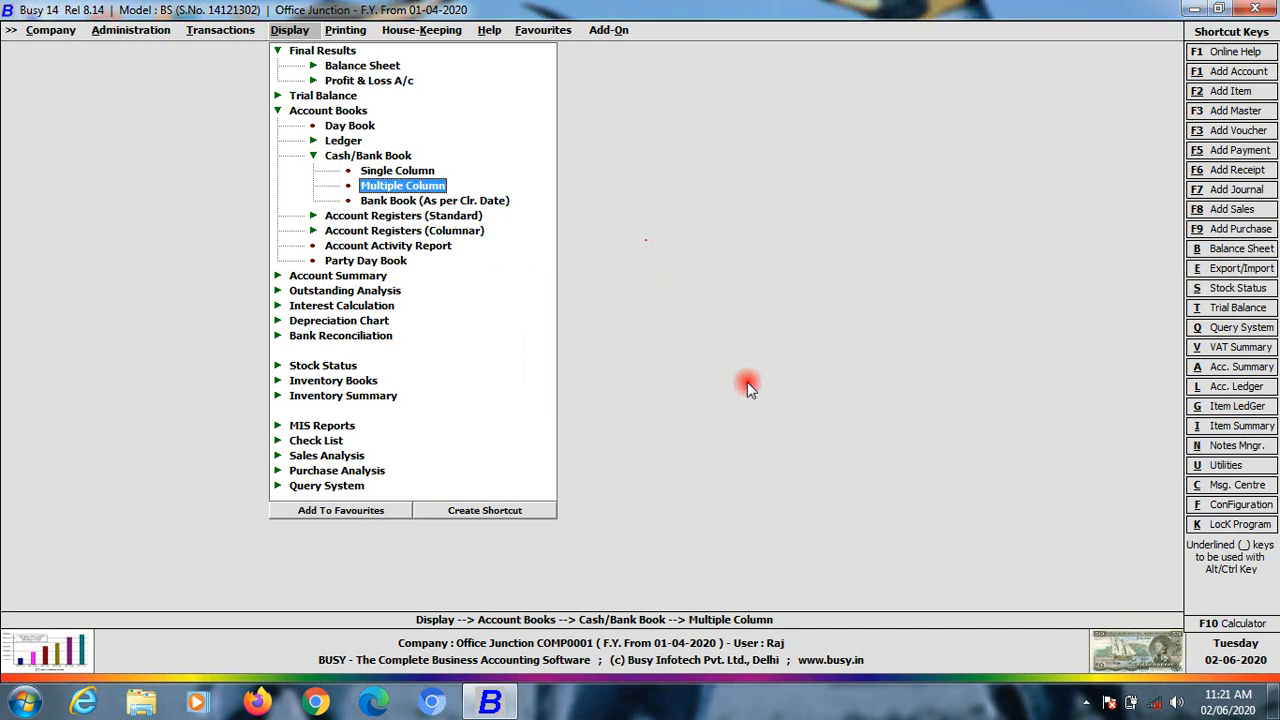
Open the single-column Cash/Bank Book form under Printing > Account Books
click(340, 31)
click(378, 82)
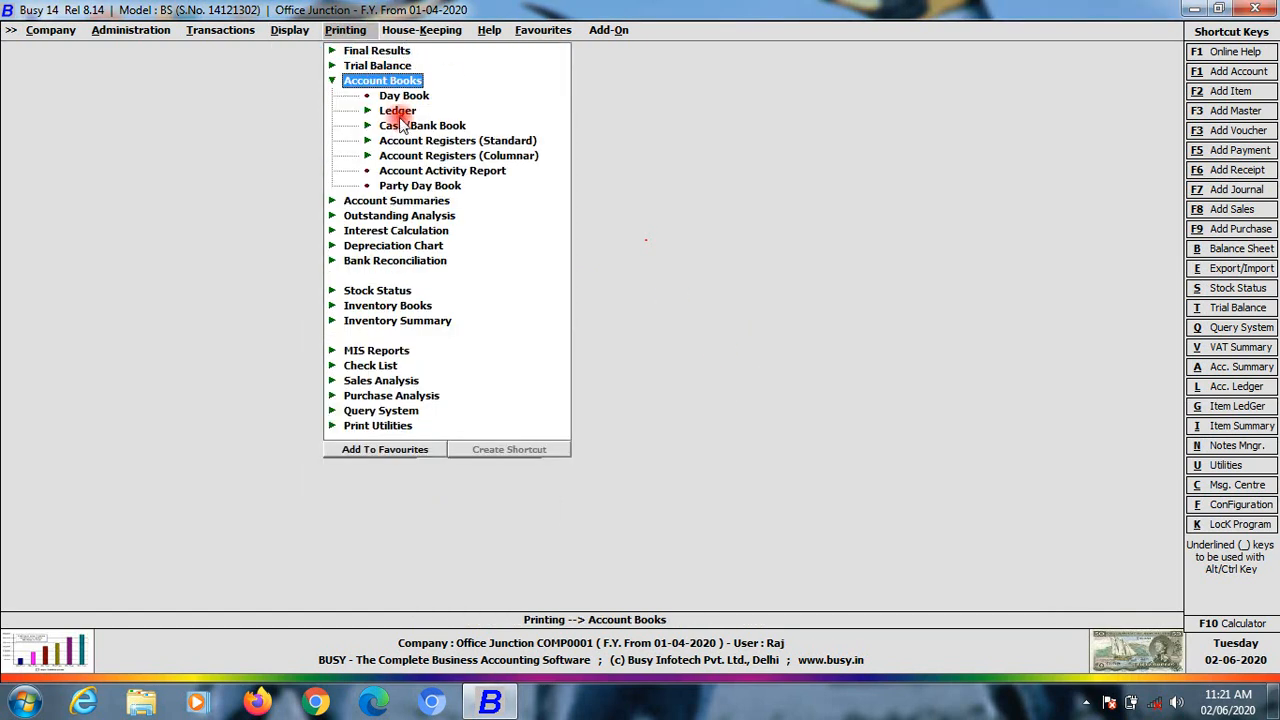
click(400, 112)
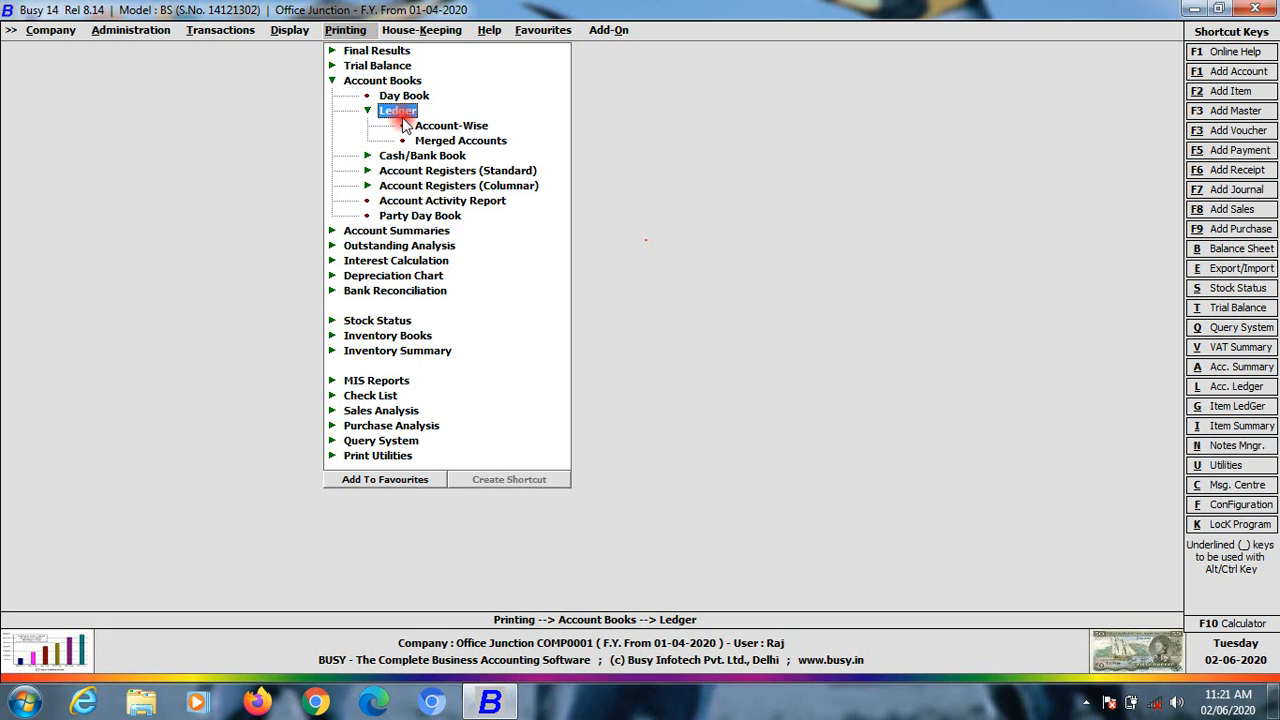
click(405, 158)
click(460, 172)
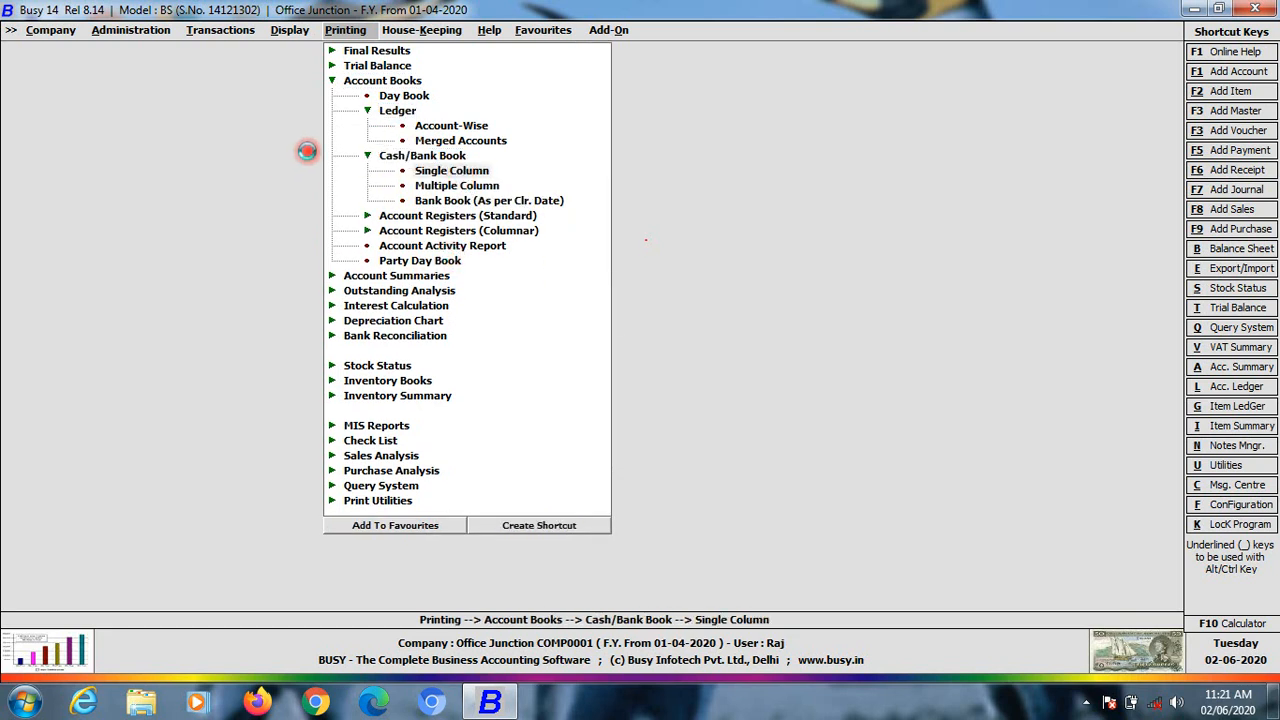
key(Return)
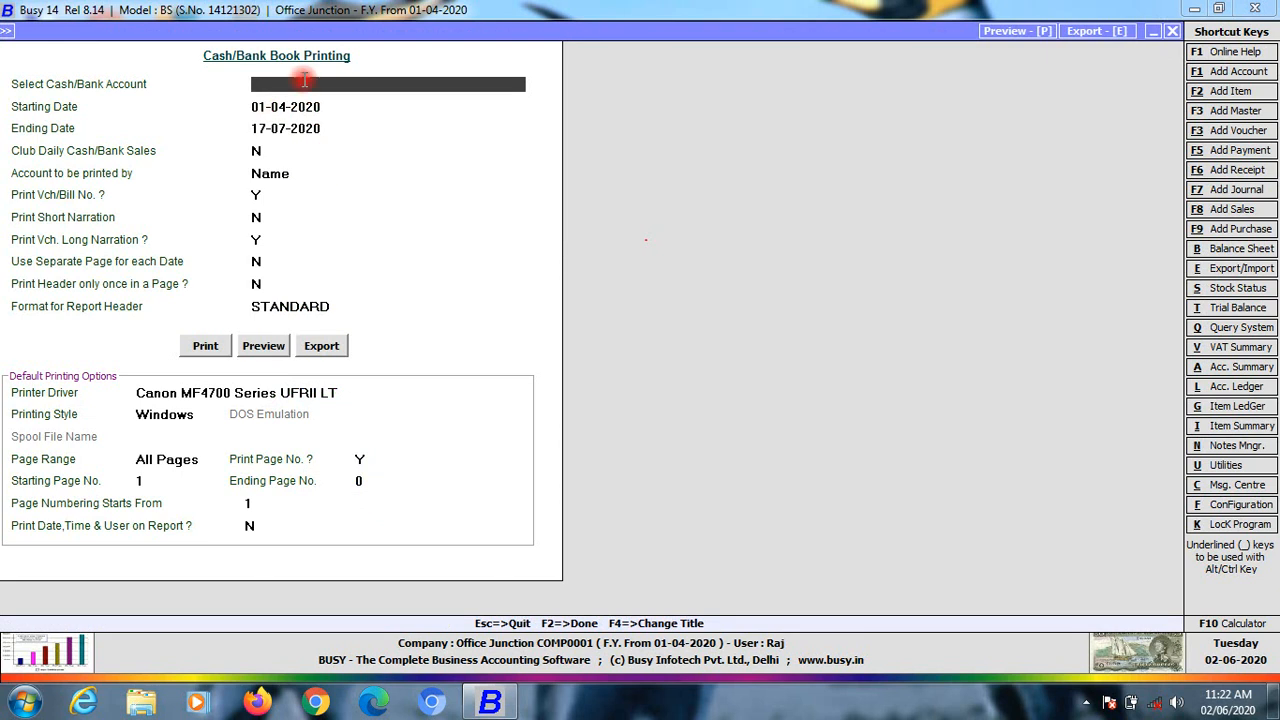
Select the Cash account and preview its two-page Cash Book, then close the preview
text(c)
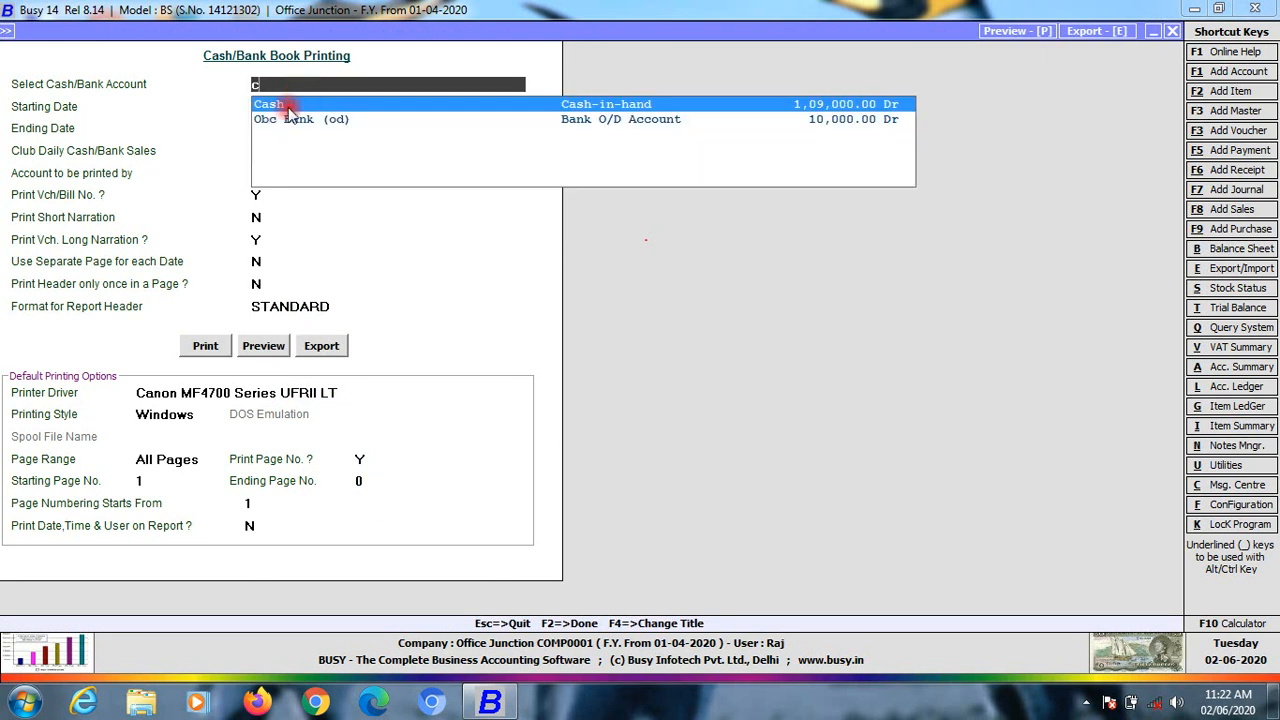
click(287, 106)
click(254, 347)
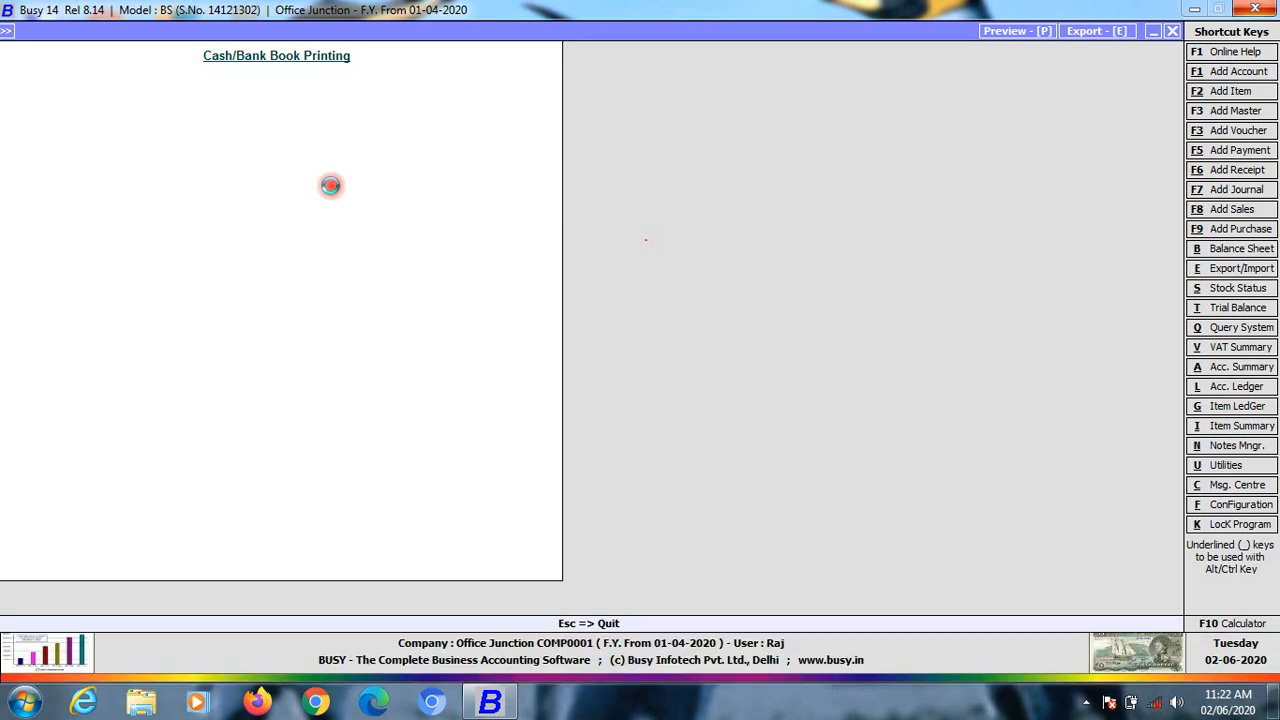
click(318, 160)
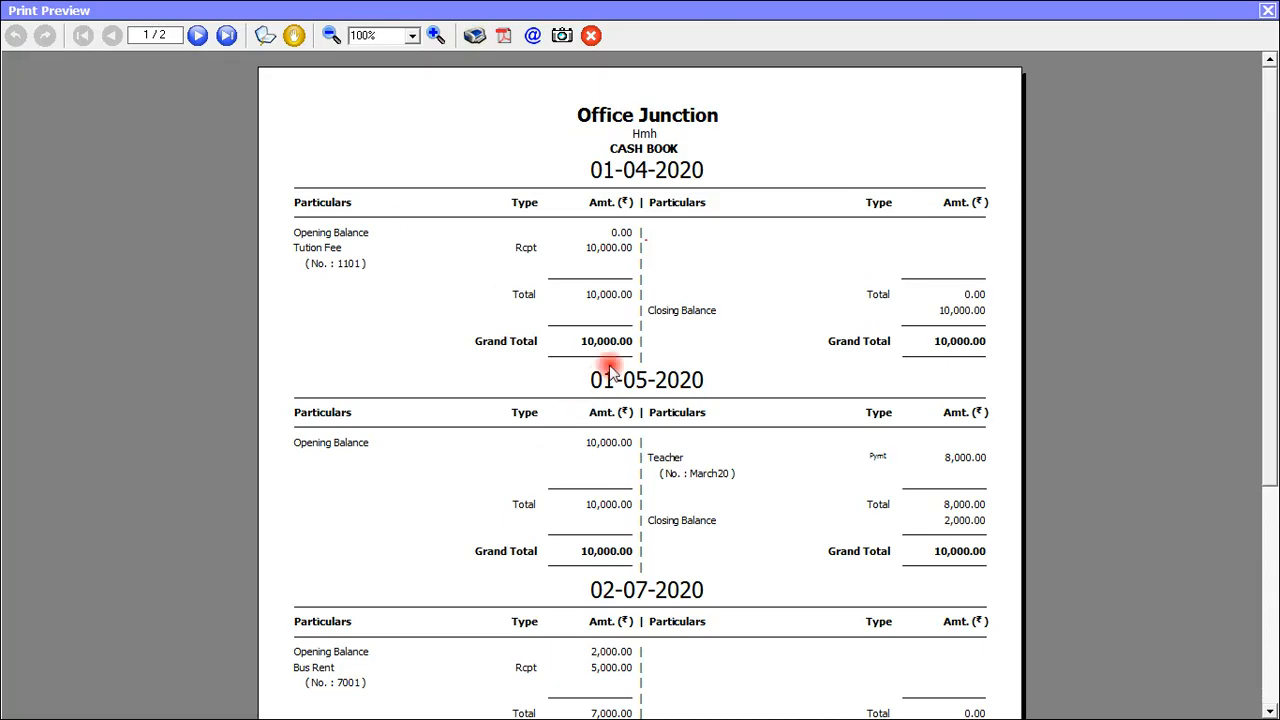
mouse_move(1266, 106)
mouse_down()
mouse_move(1272, 357)
mouse_move(1272, 85)
mouse_up()
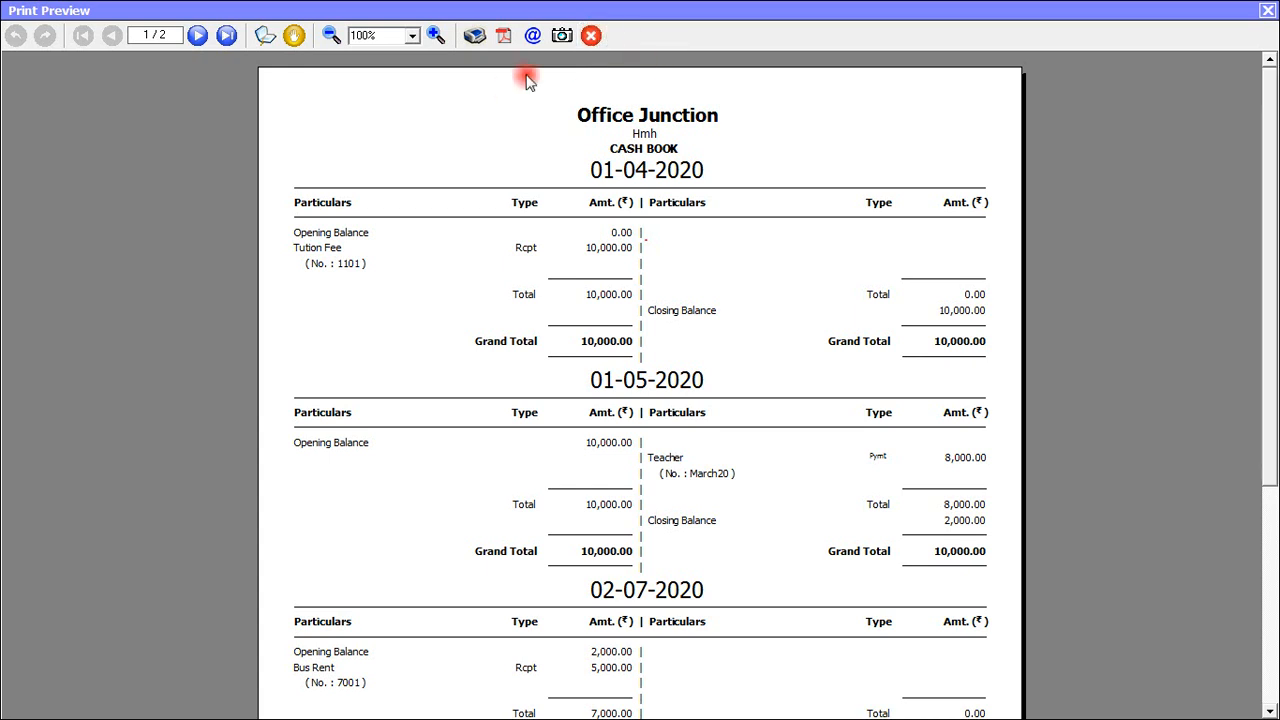
click(1267, 10)
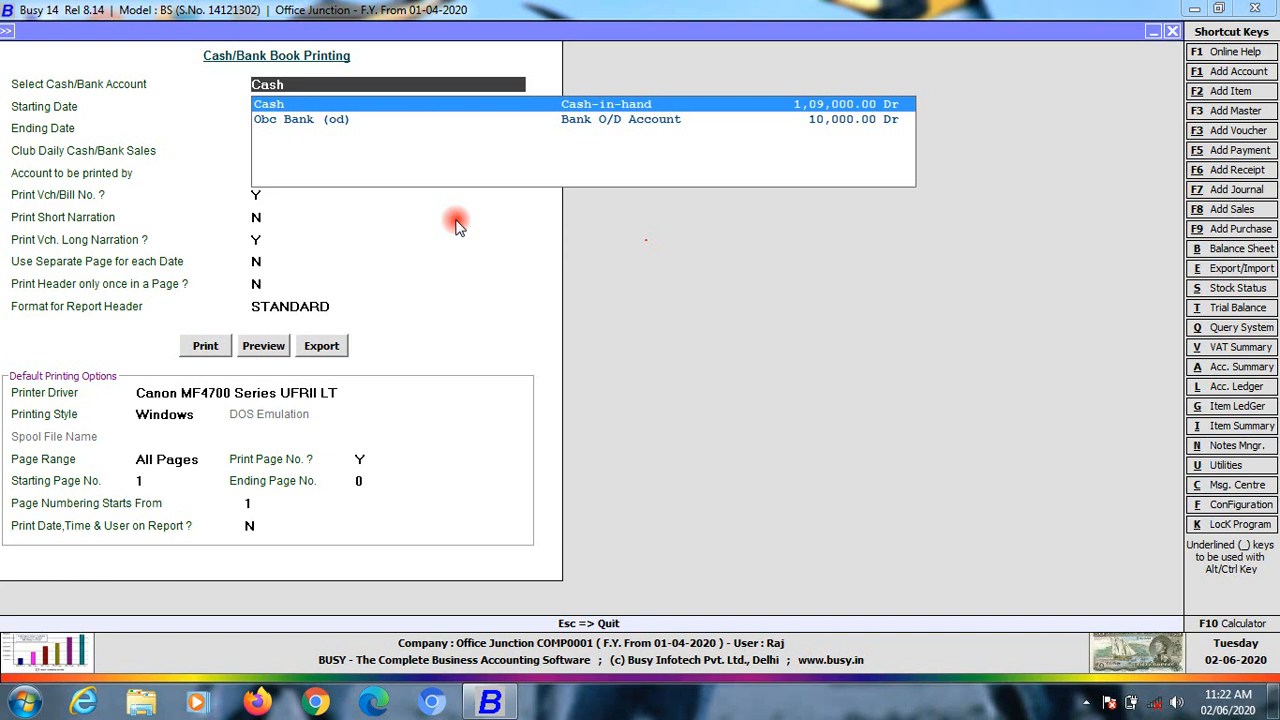
key(Down)
Close the printing form and expand Administration > Configuration > Columnar Reports
key(Up)
key(Up)
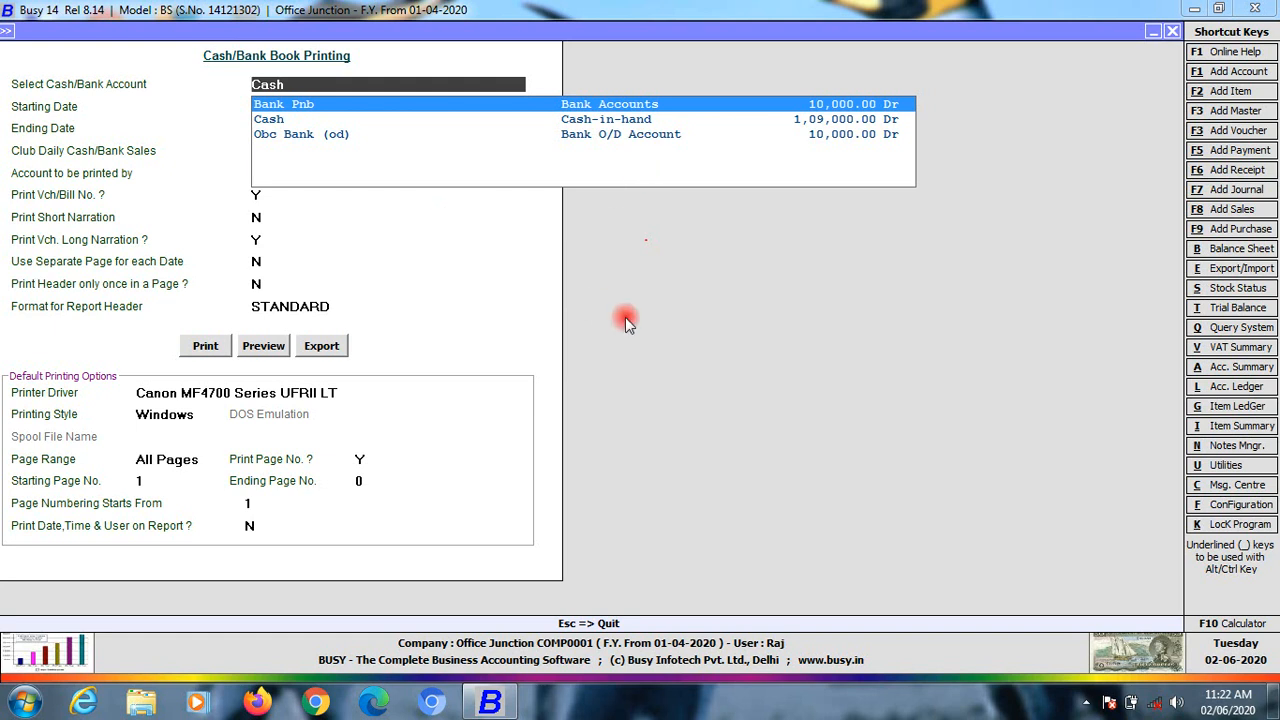
key(Escape)
key(Escape)
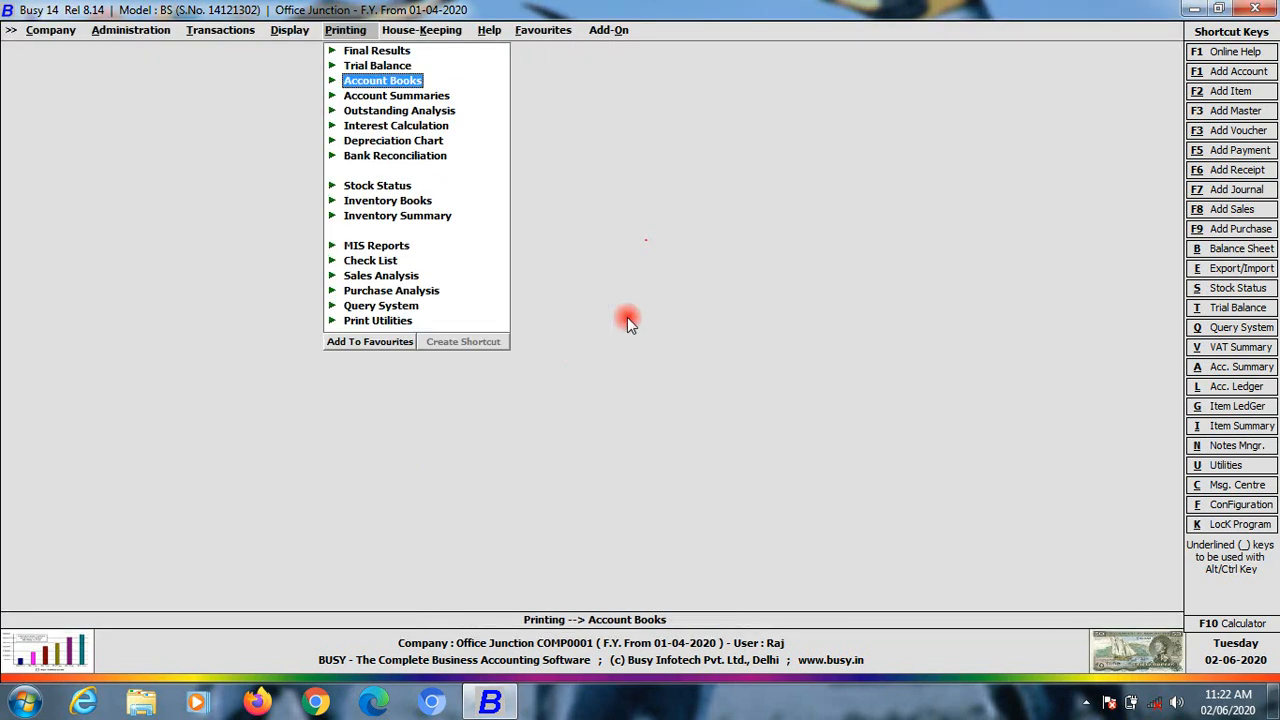
key(Left)
key(Left)
key(Left)
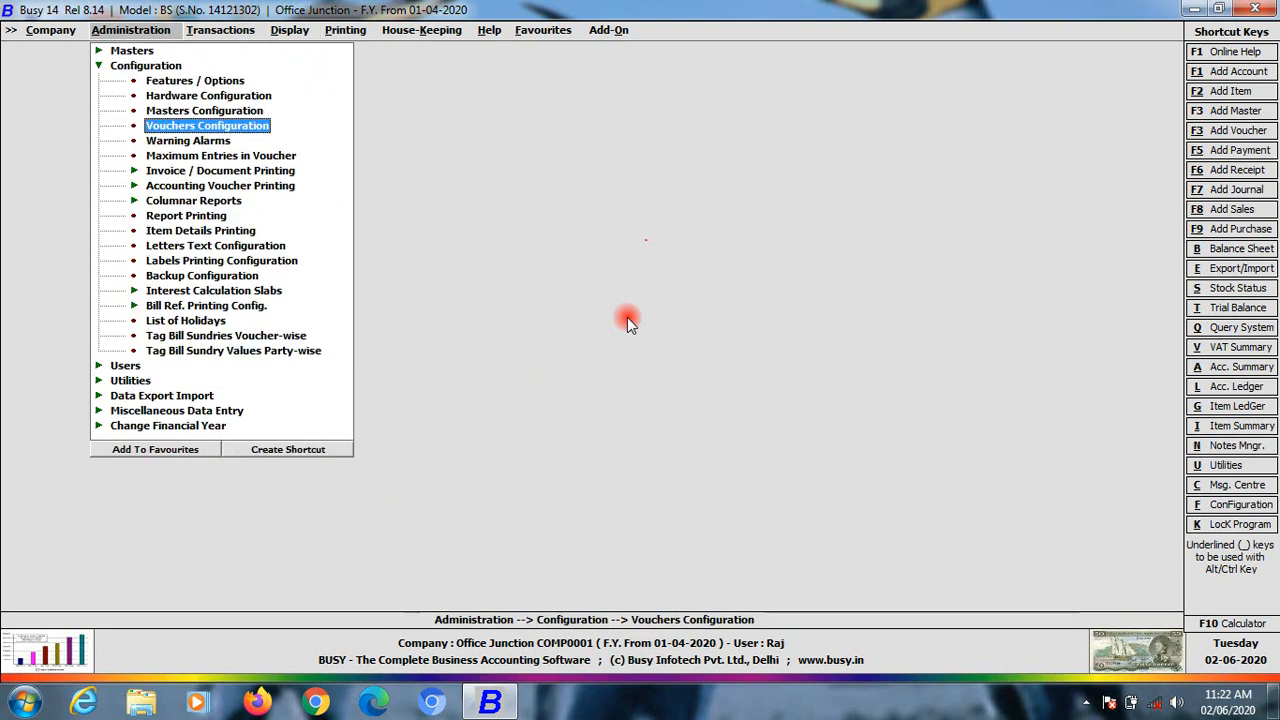
key(Up)
key(Up)
key(Up)
key(Up)
key(Up)
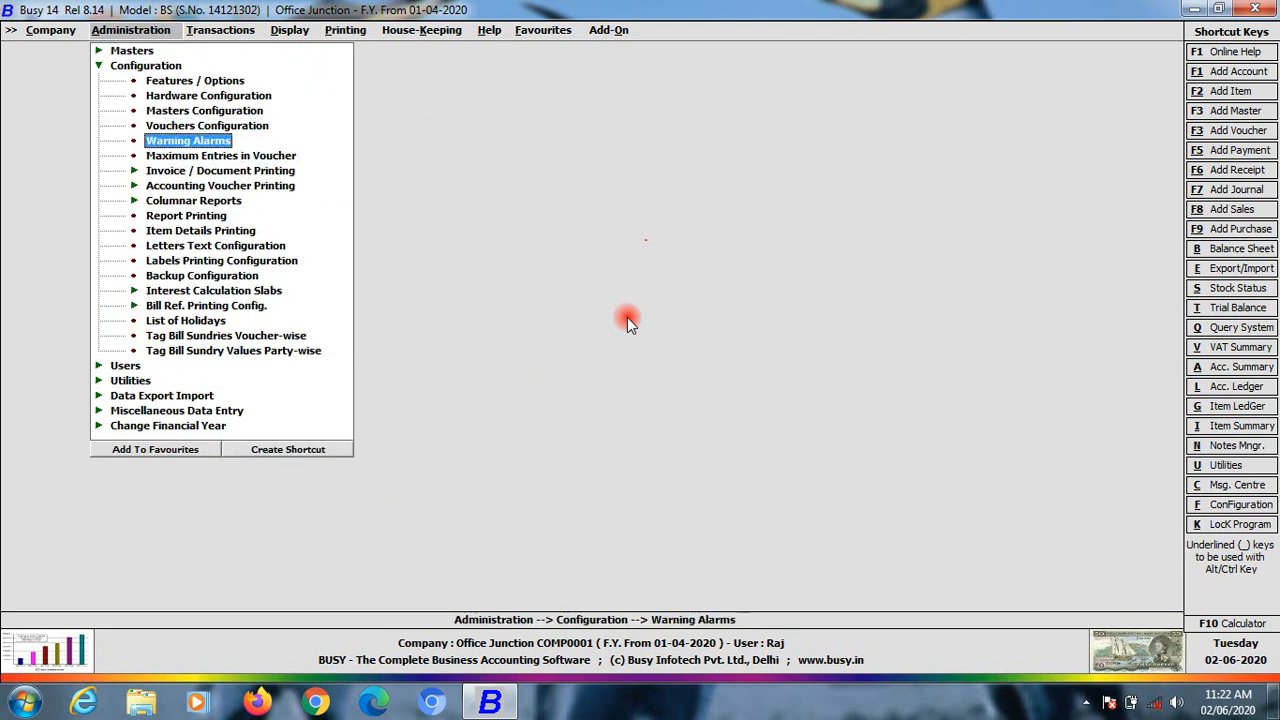
key(Down)
key(Down)
key(Down)
key(Down)
key(Down)
key(Down)
key(Down)
key(Down)
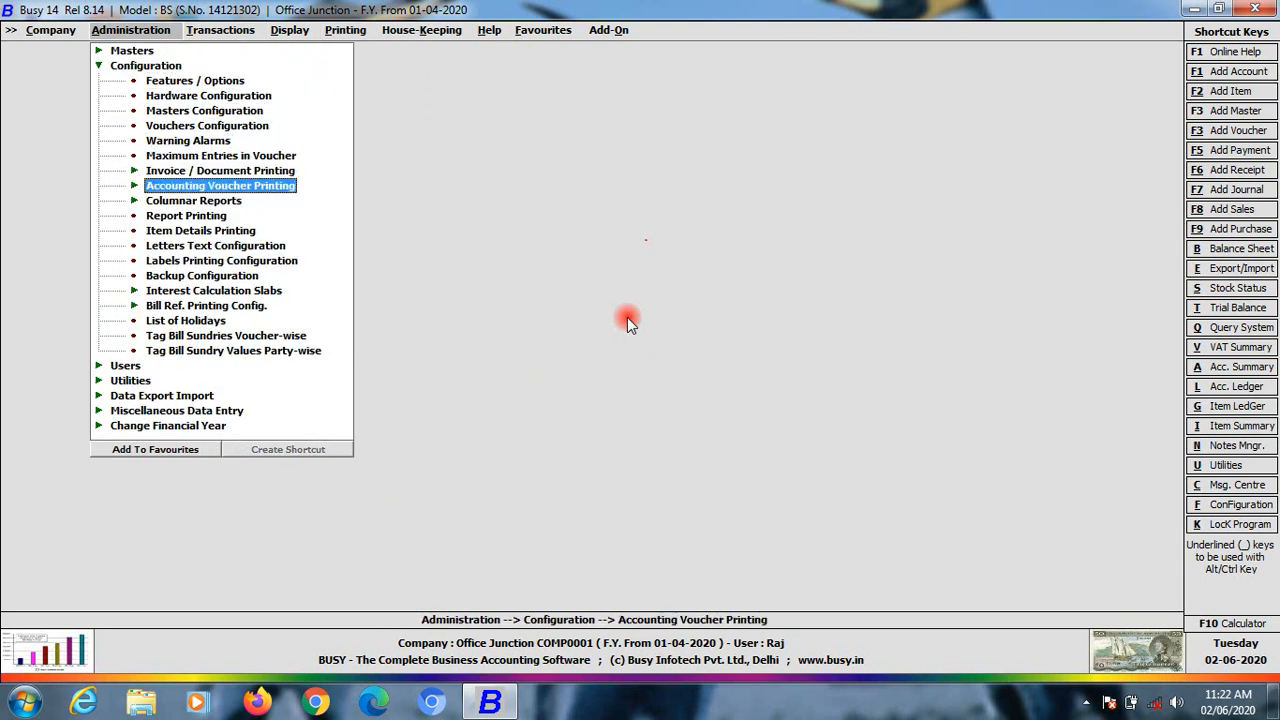
key(Return)
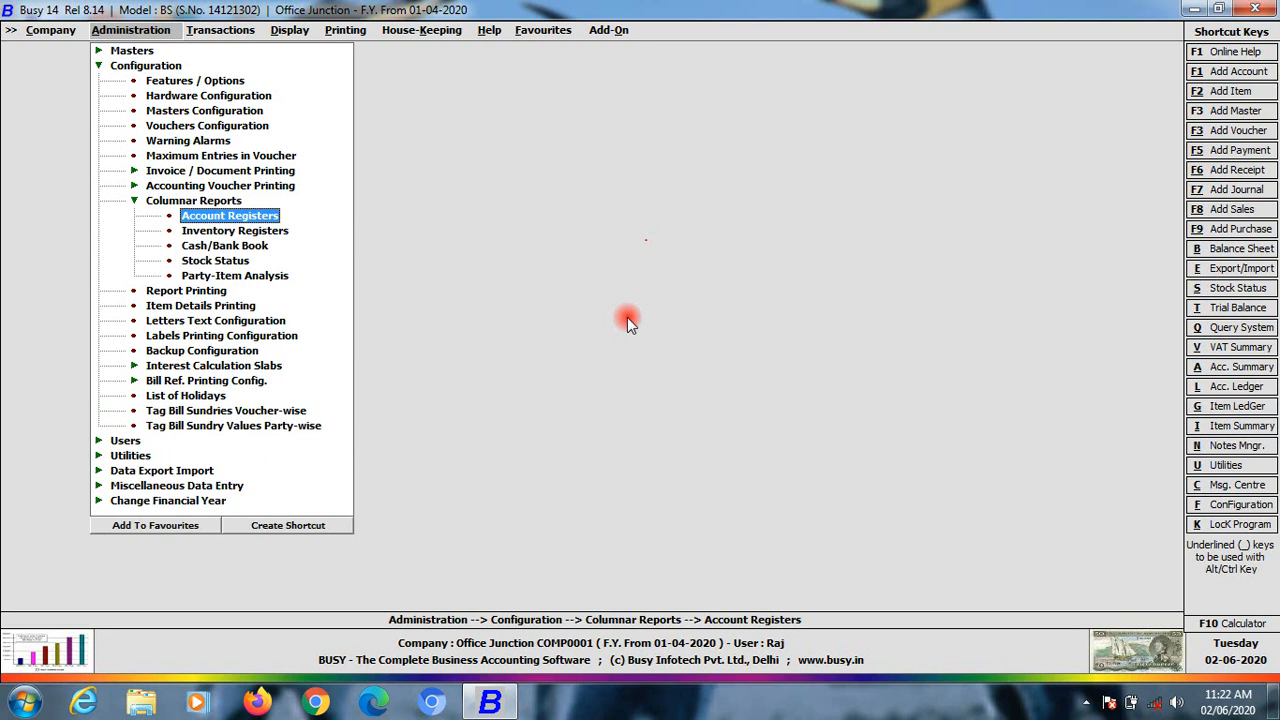
Set Cash/Bank Book Accounts 1–3 to Cash, Bank Pnb and Obc Bank (od), and save
key(Down)
key(Down)
key(Return)
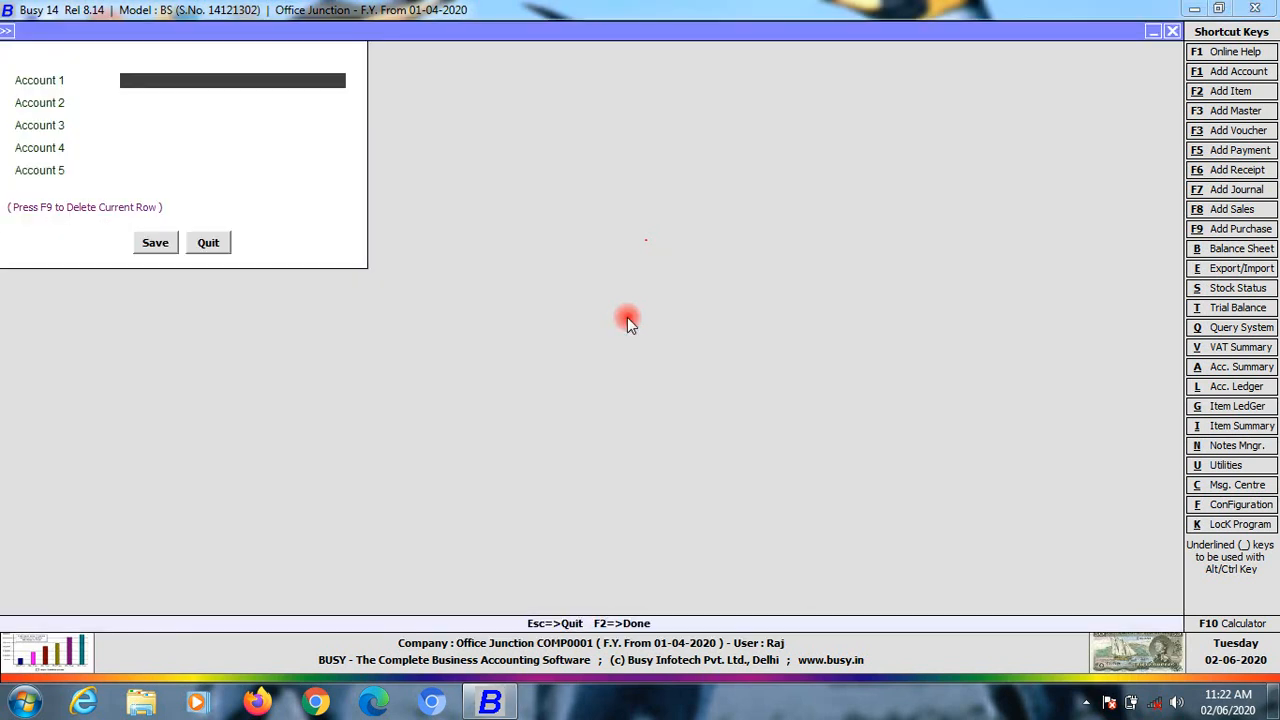
text(c)
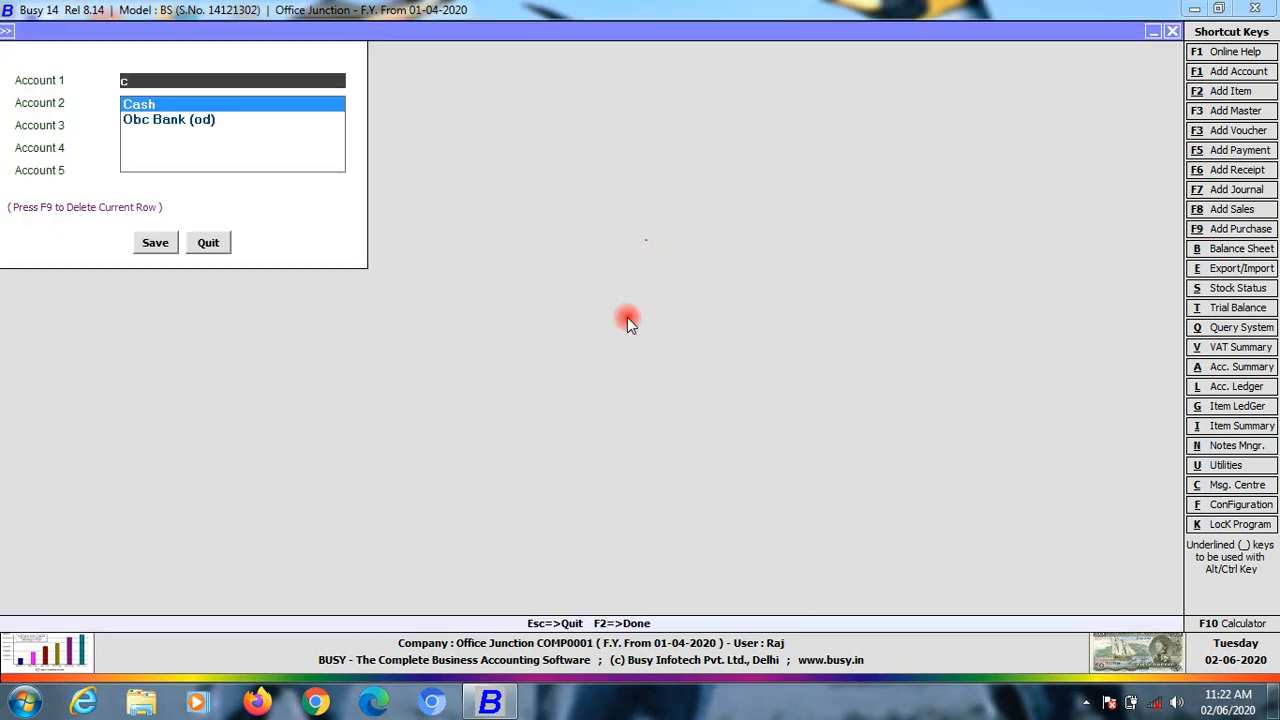
key(Return)
text(b)
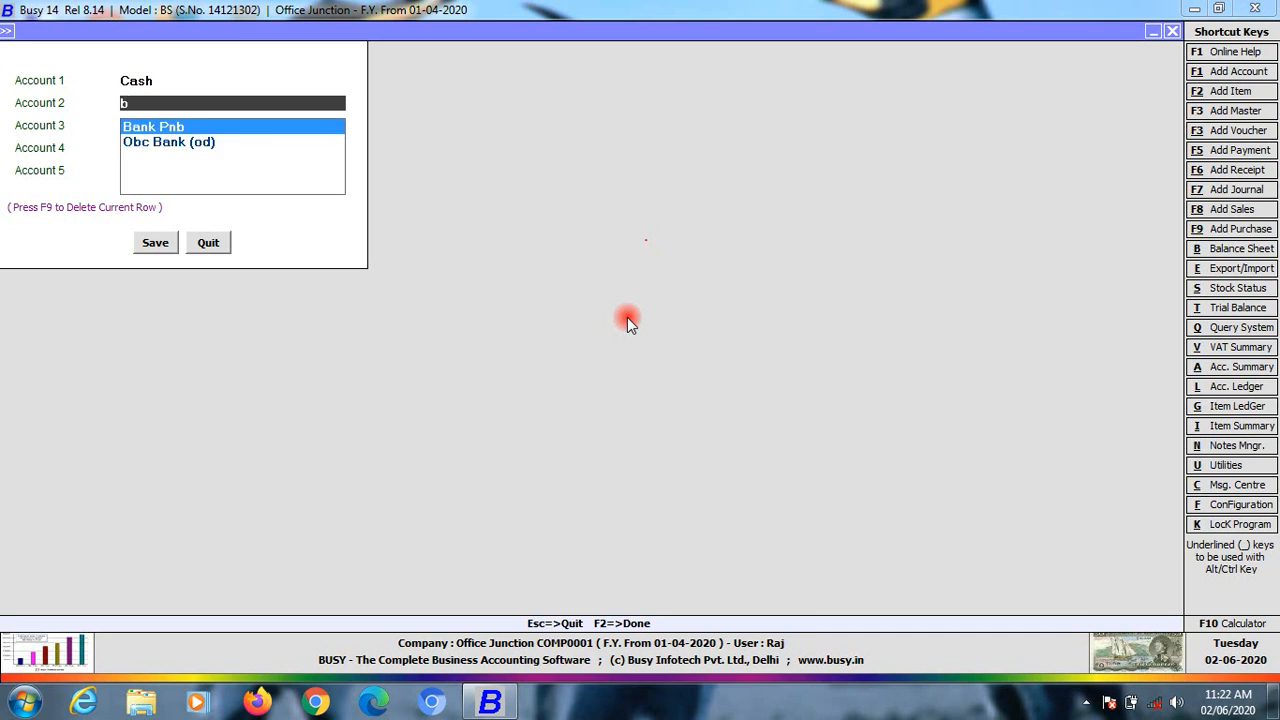
key(Return)
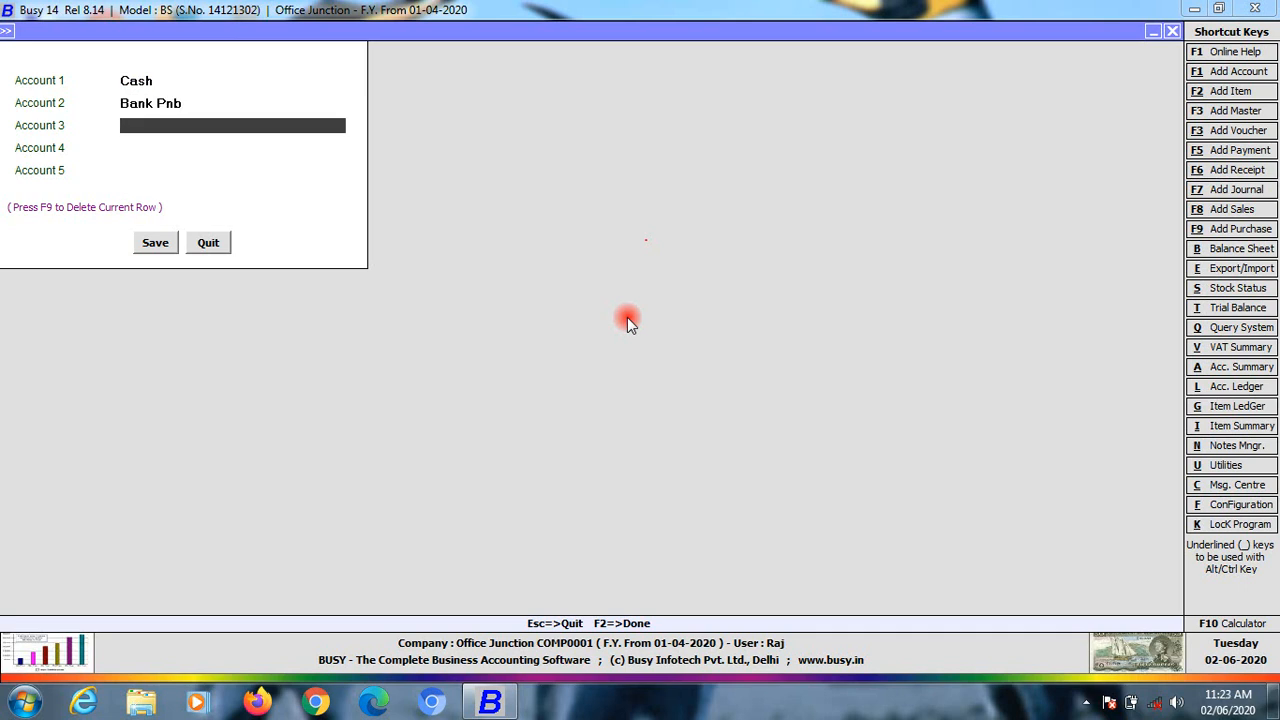
text(b)
key(Down)
key(Return)
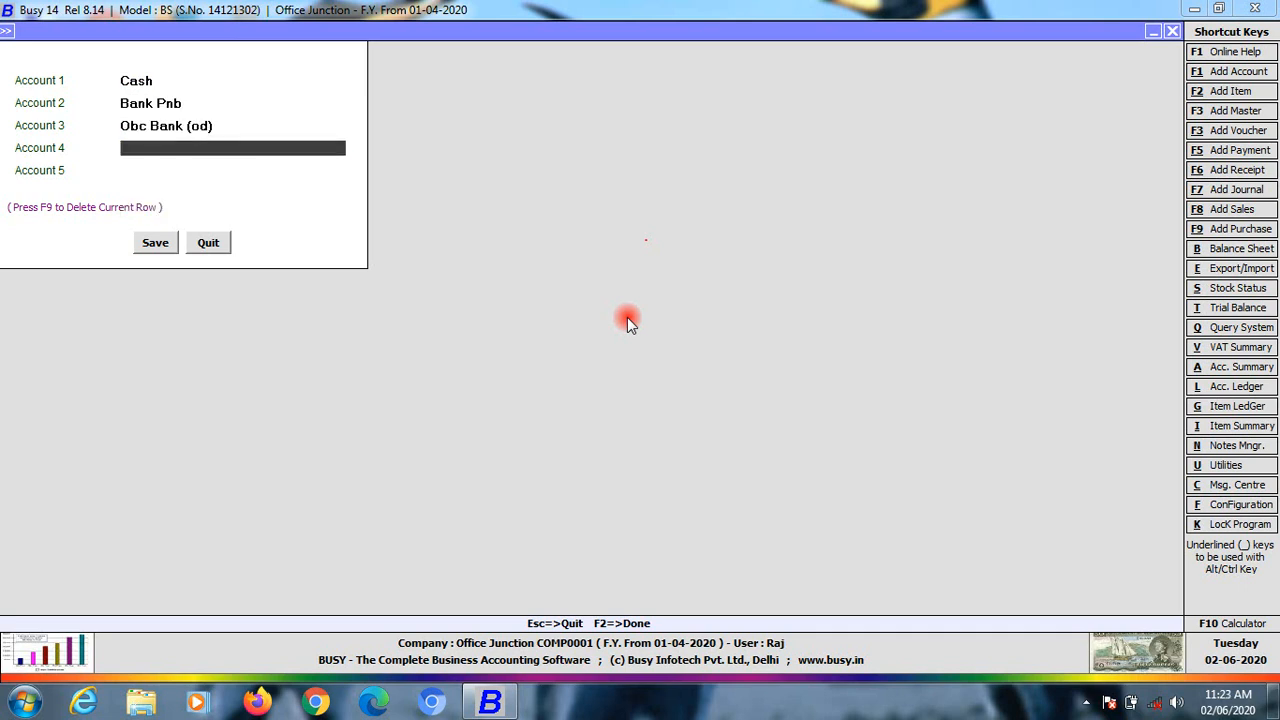
click(154, 244)
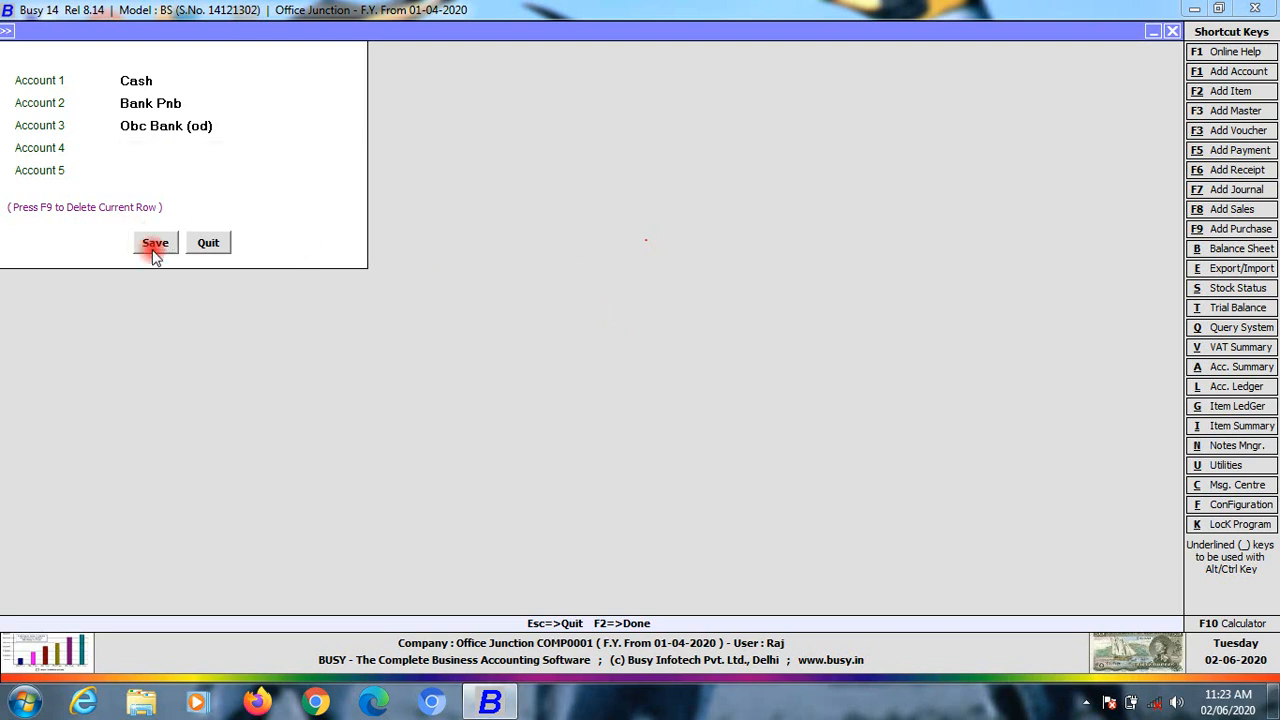
click(290, 30)
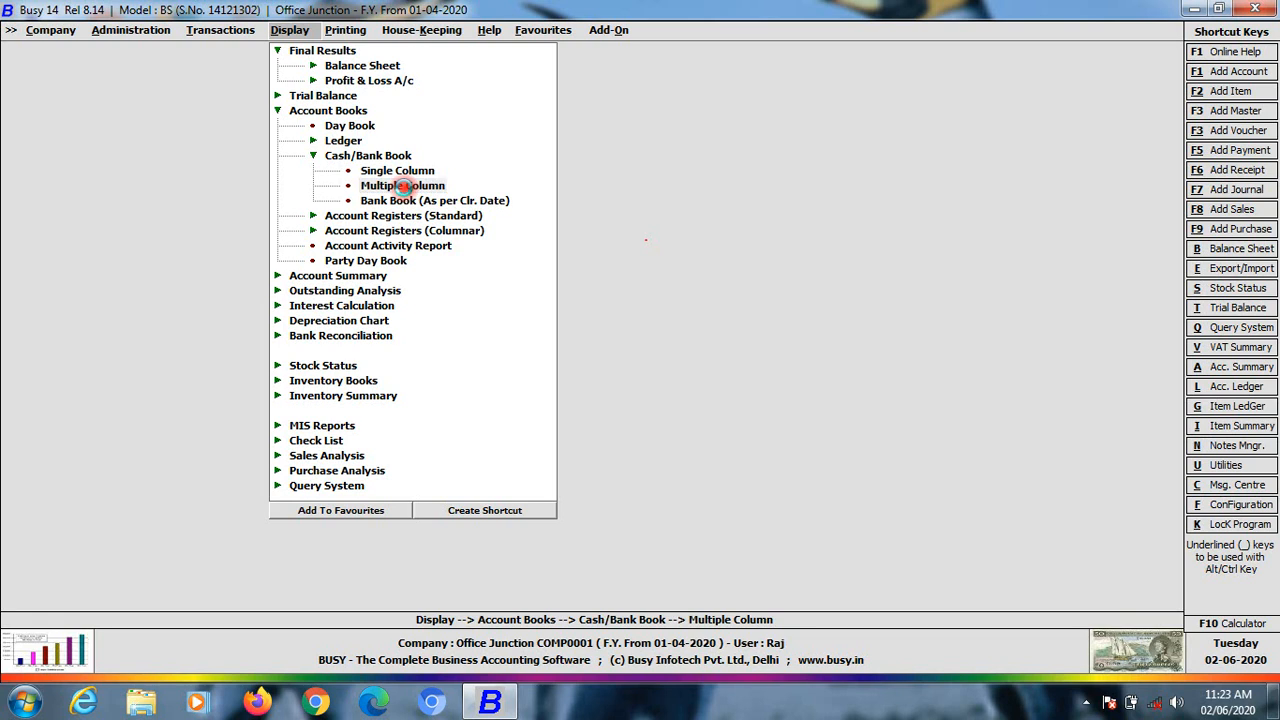
View the multiple-column Cash/Bank Book for 1-4-2020 to 17-7-2020, scroll its columns, then close it
click(402, 185)
click(163, 265)
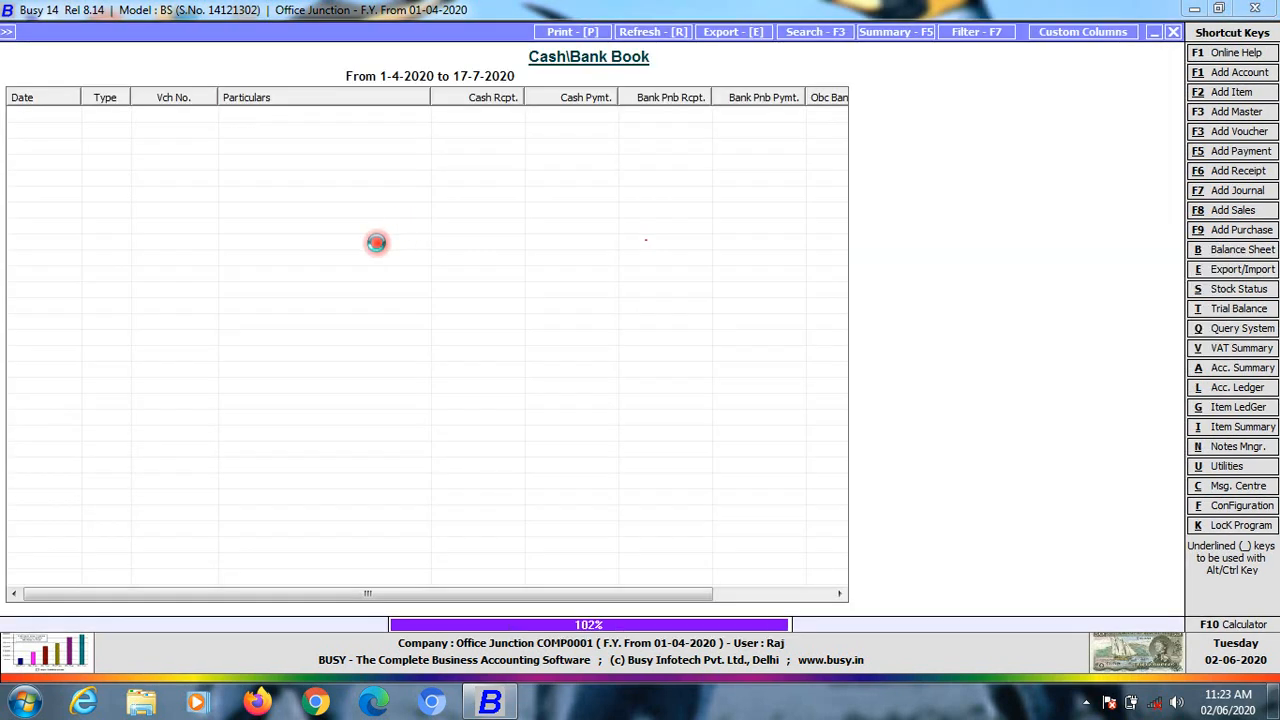
drag(432, 594, 575, 594)
drag(735, 556, 172, 531)
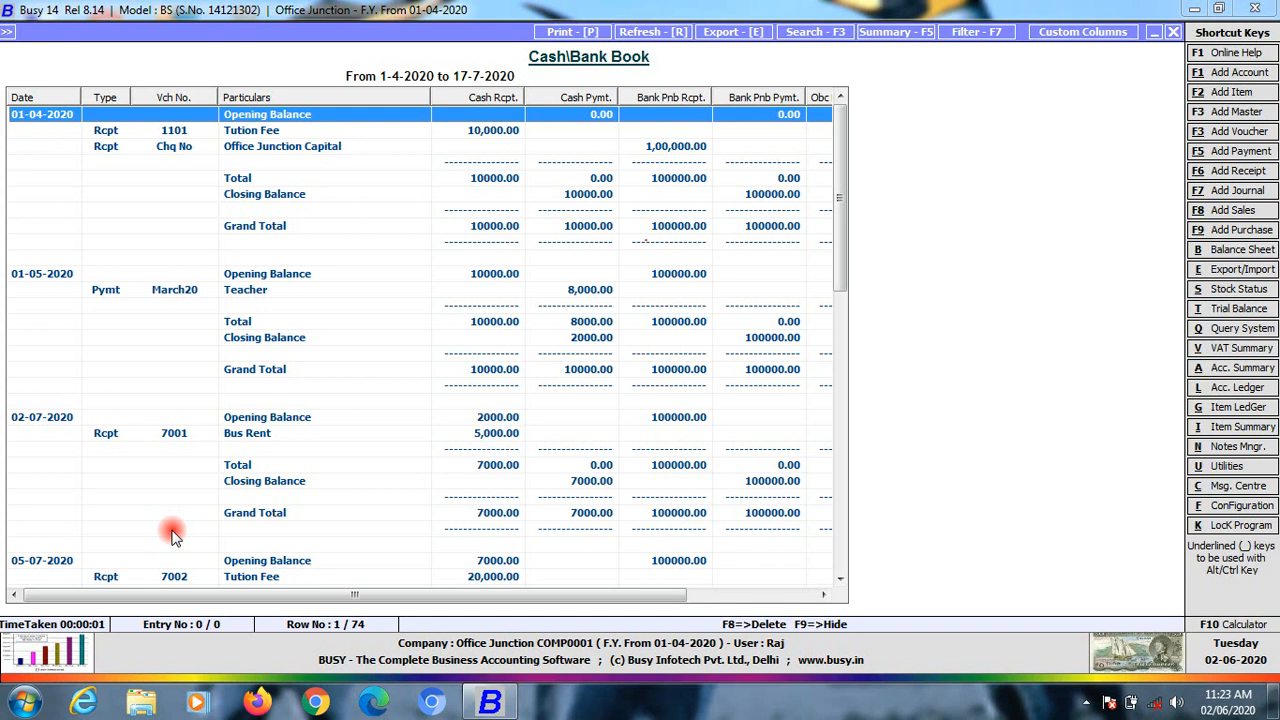
key(Escape)
key(Escape)
key(Escape)
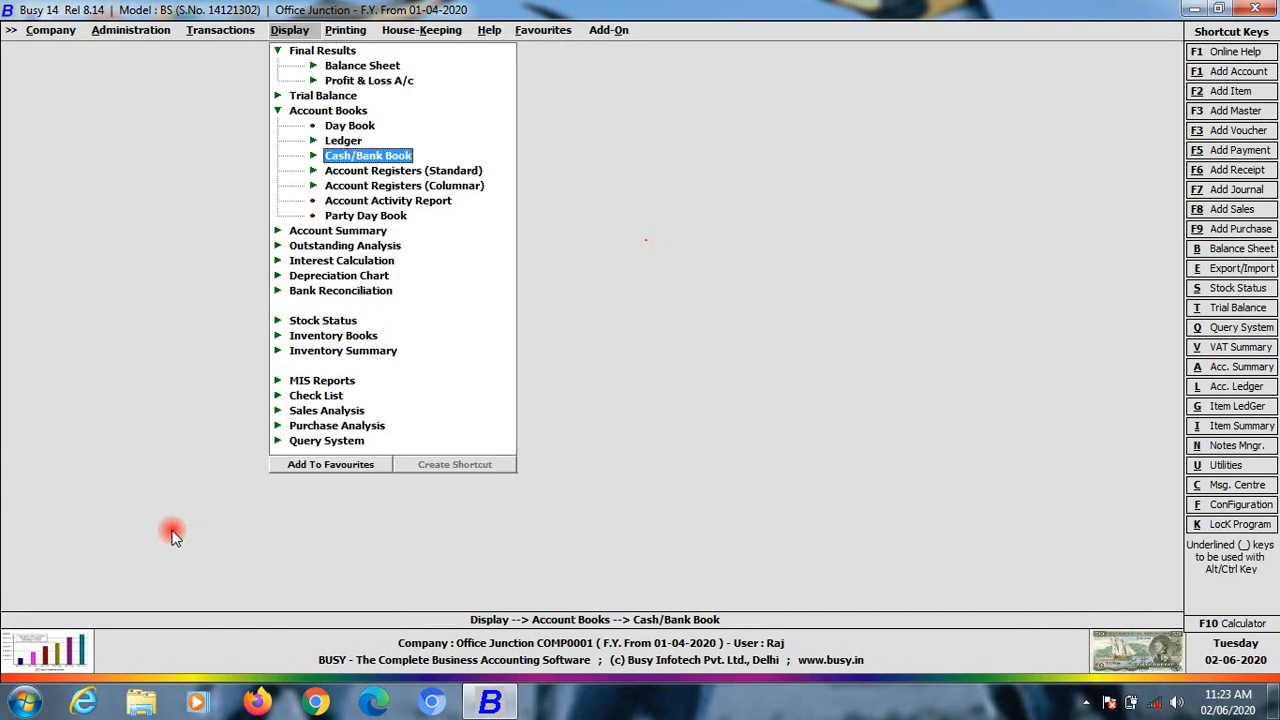
Preview the multiple-column Cash/Bank Book for printing in 80 Col. - Landscape style
click(346, 30)
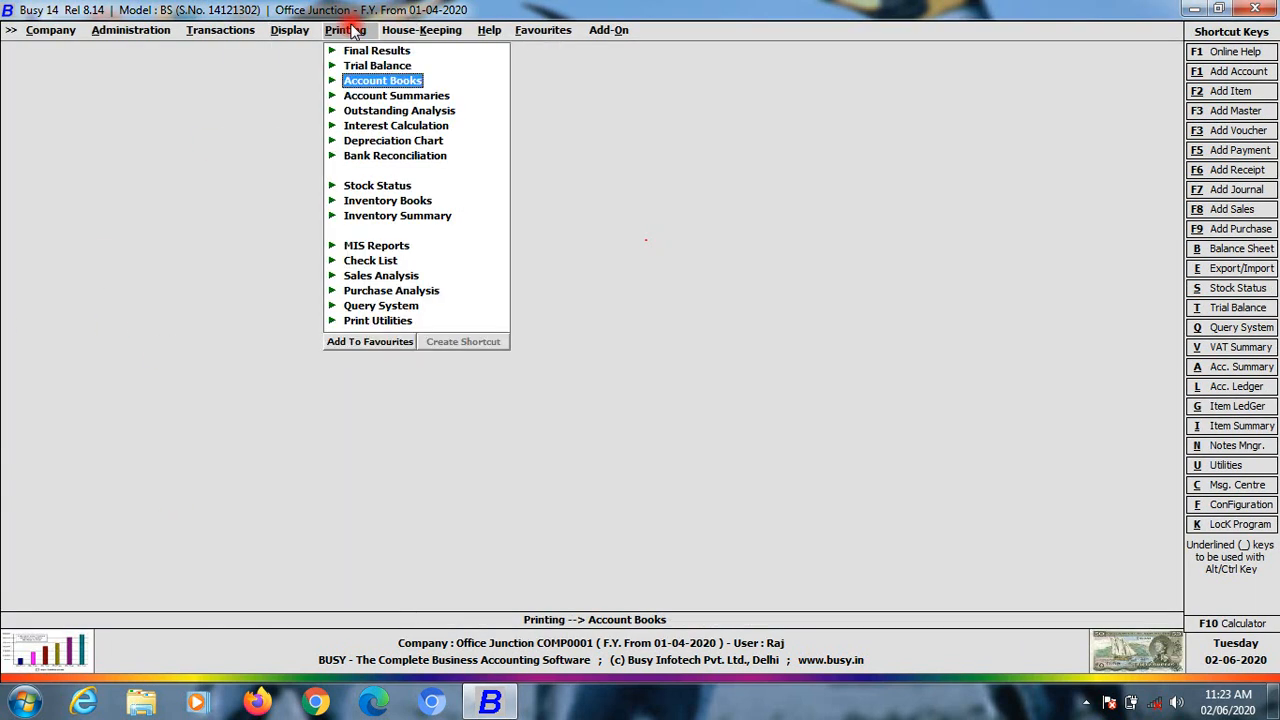
click(378, 83)
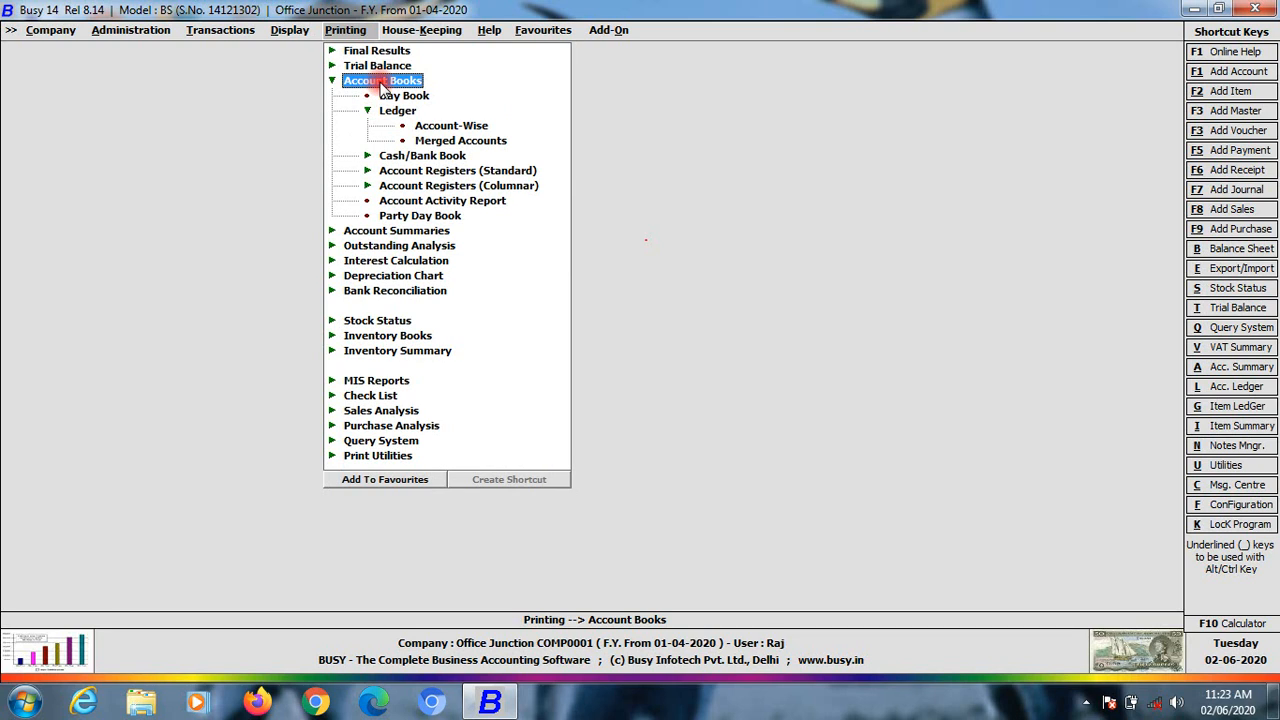
click(415, 157)
click(457, 185)
click(581, 386)
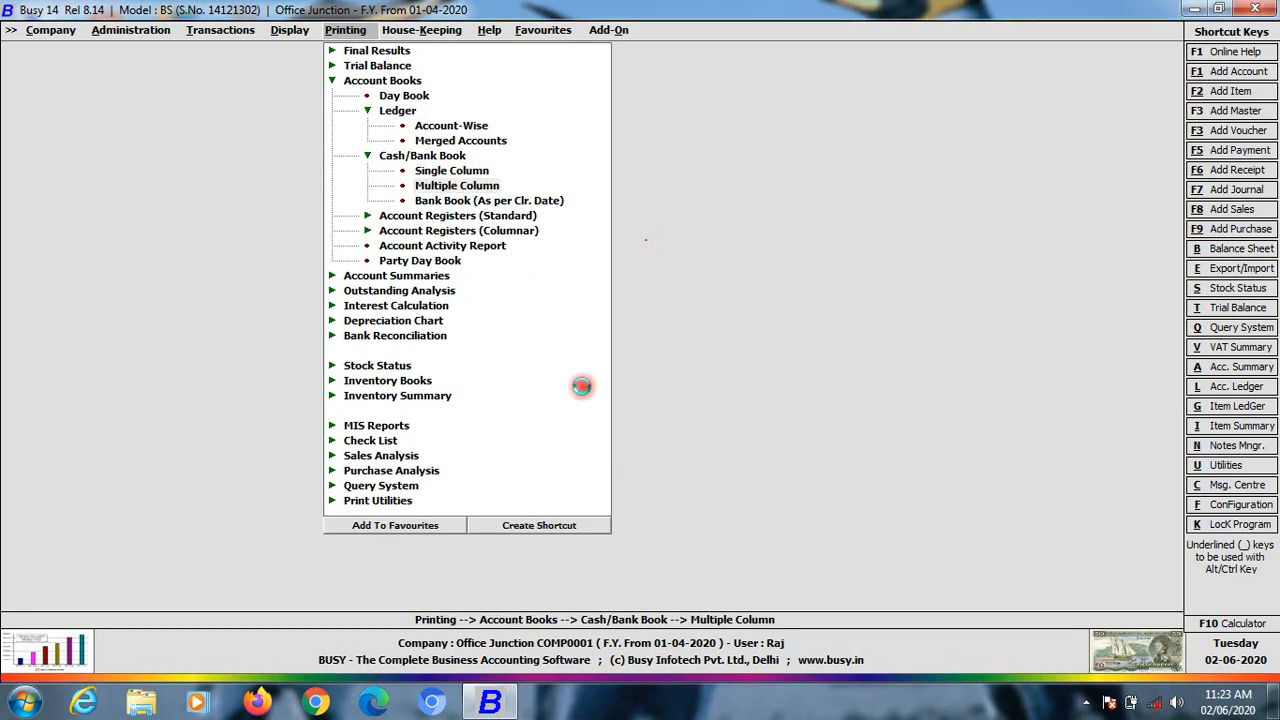
click(239, 323)
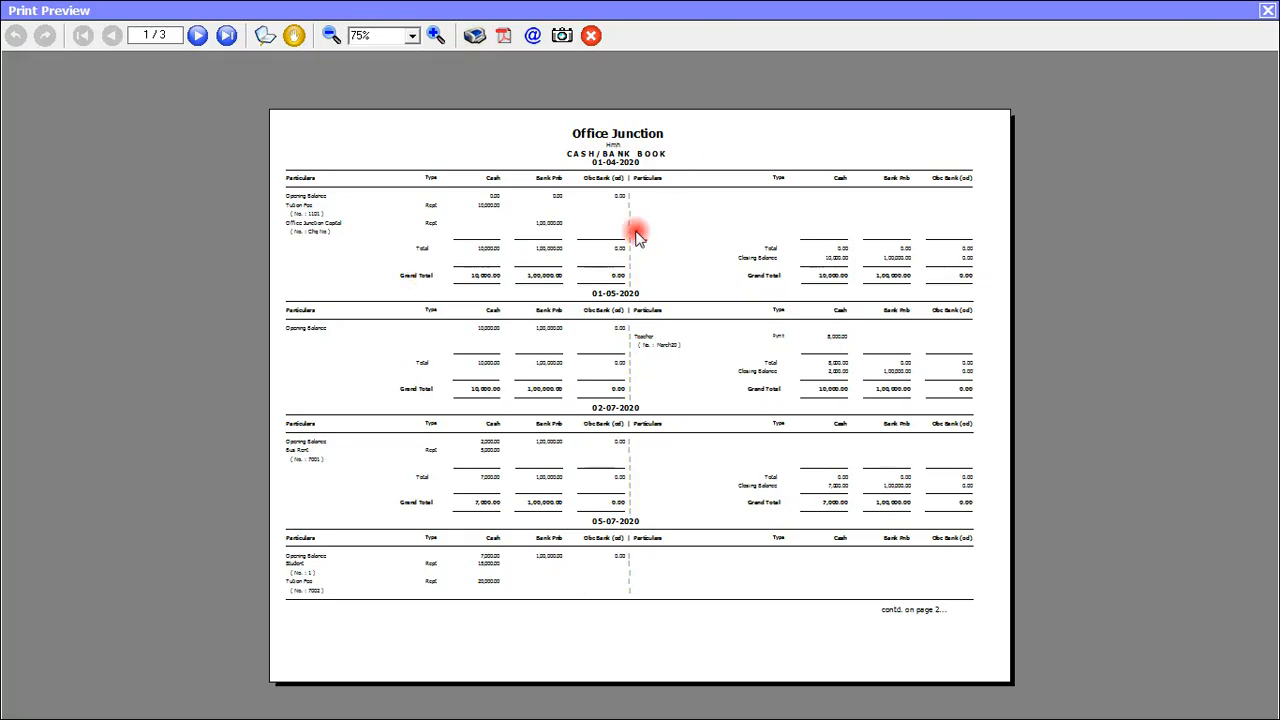
View the Cash/Bank Book preview at 100%, 300%, 200% and then 90% zoom
click(411, 38)
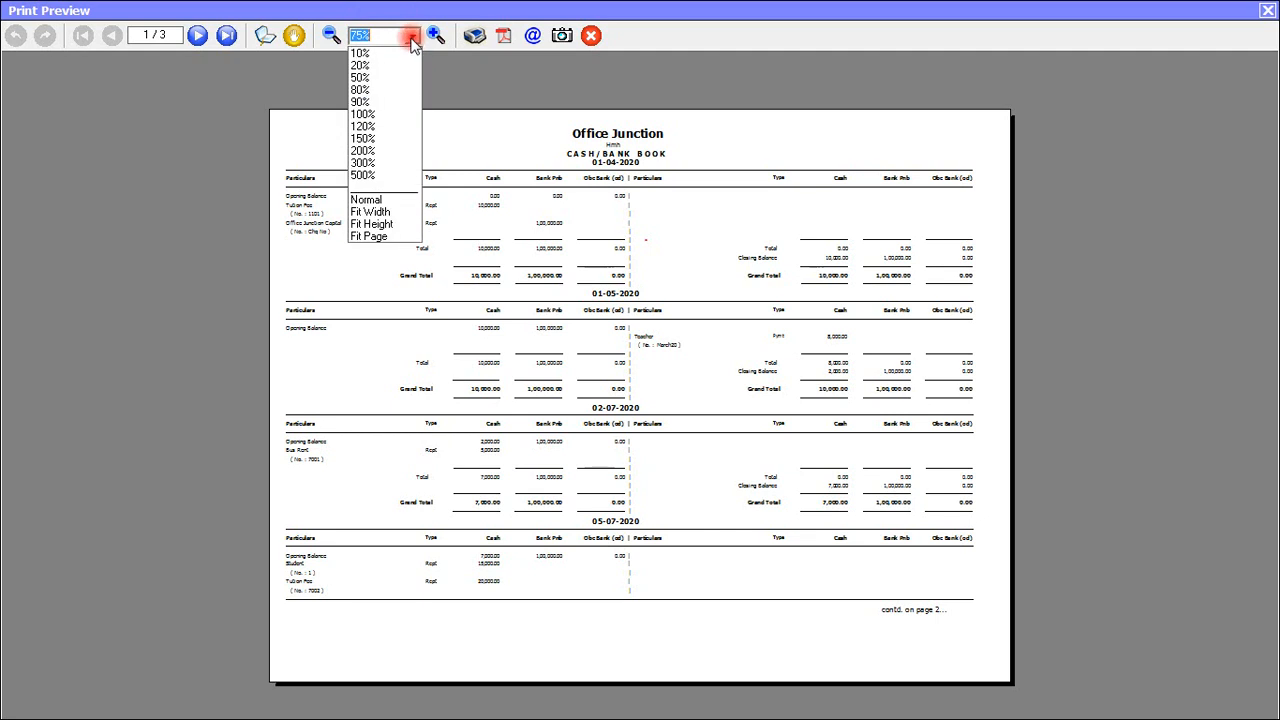
click(365, 115)
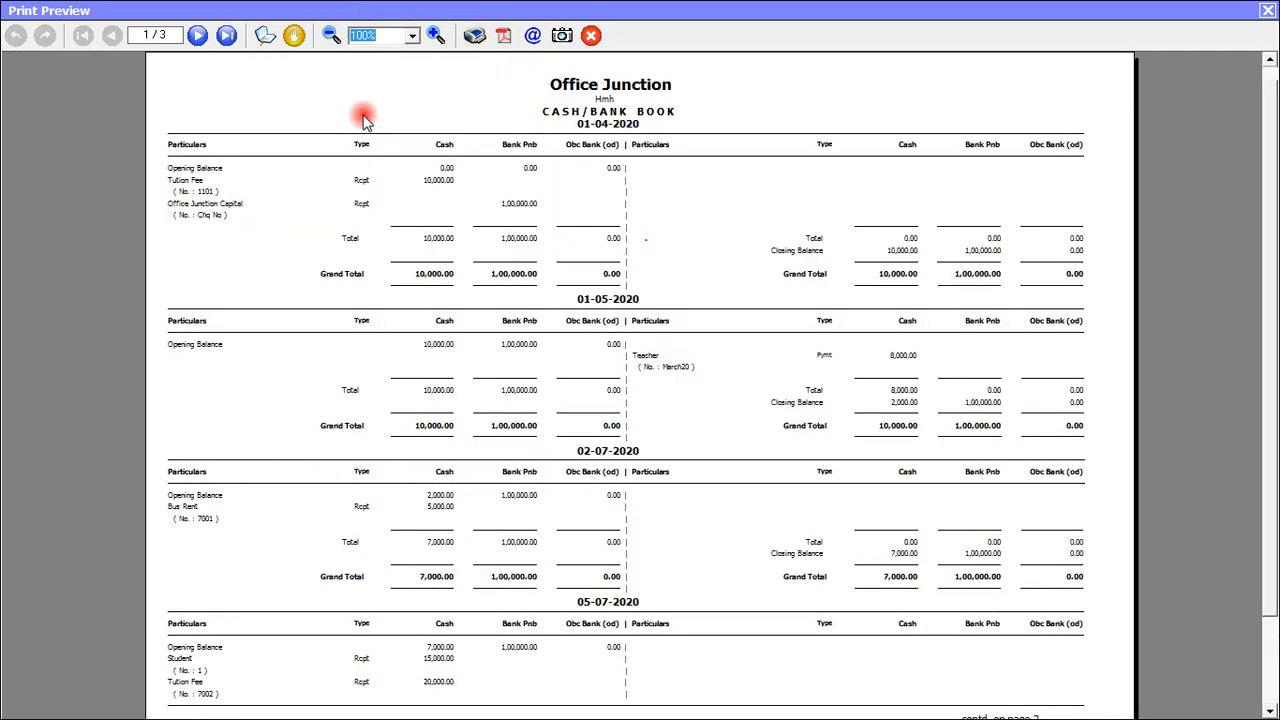
click(411, 38)
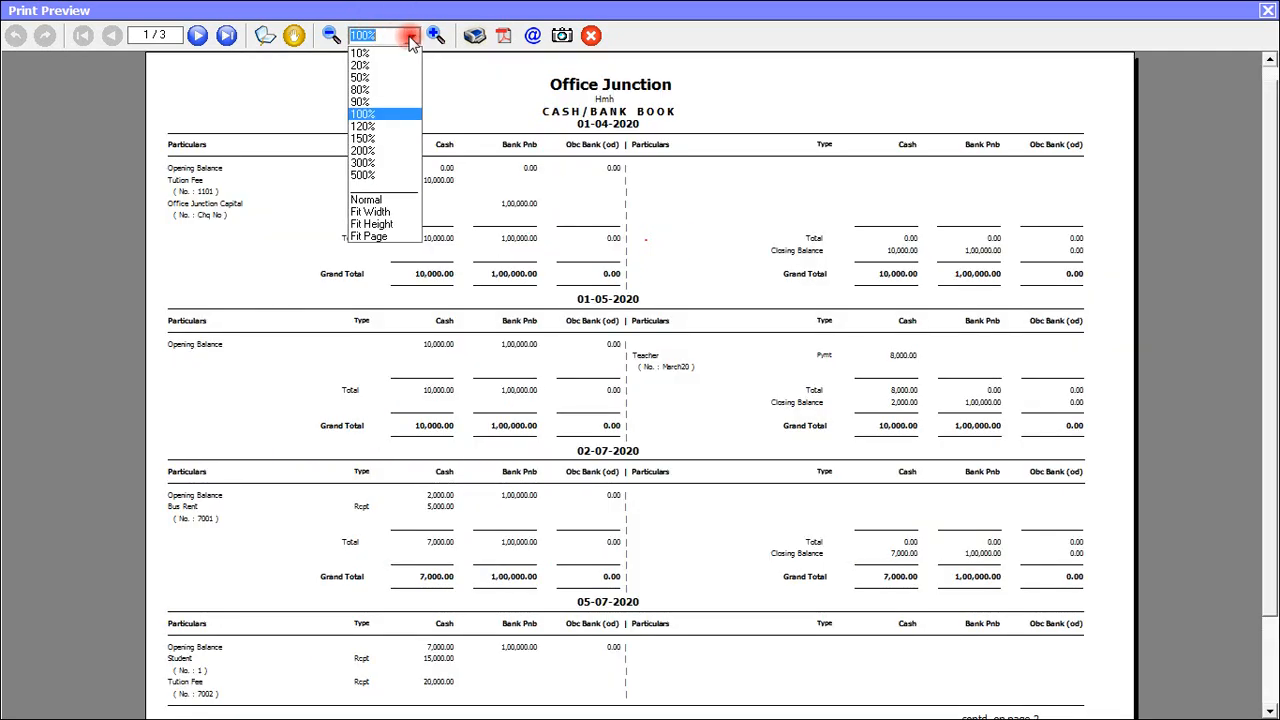
click(362, 162)
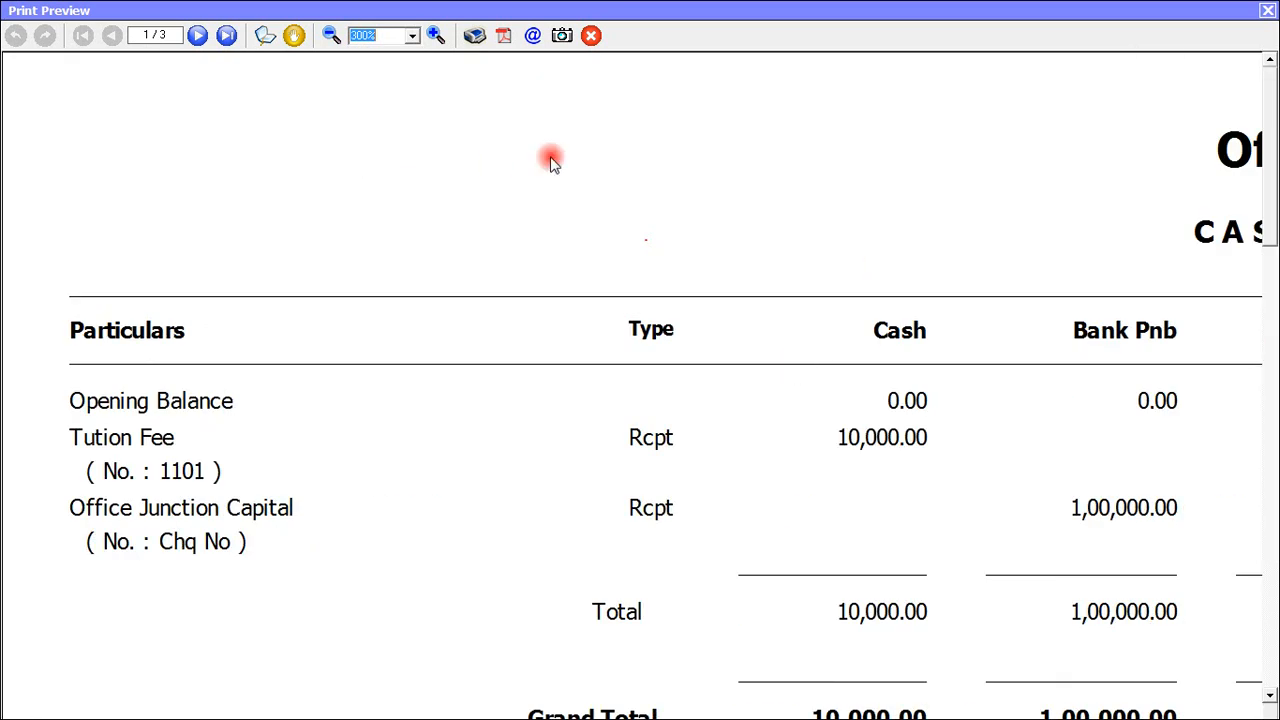
click(411, 36)
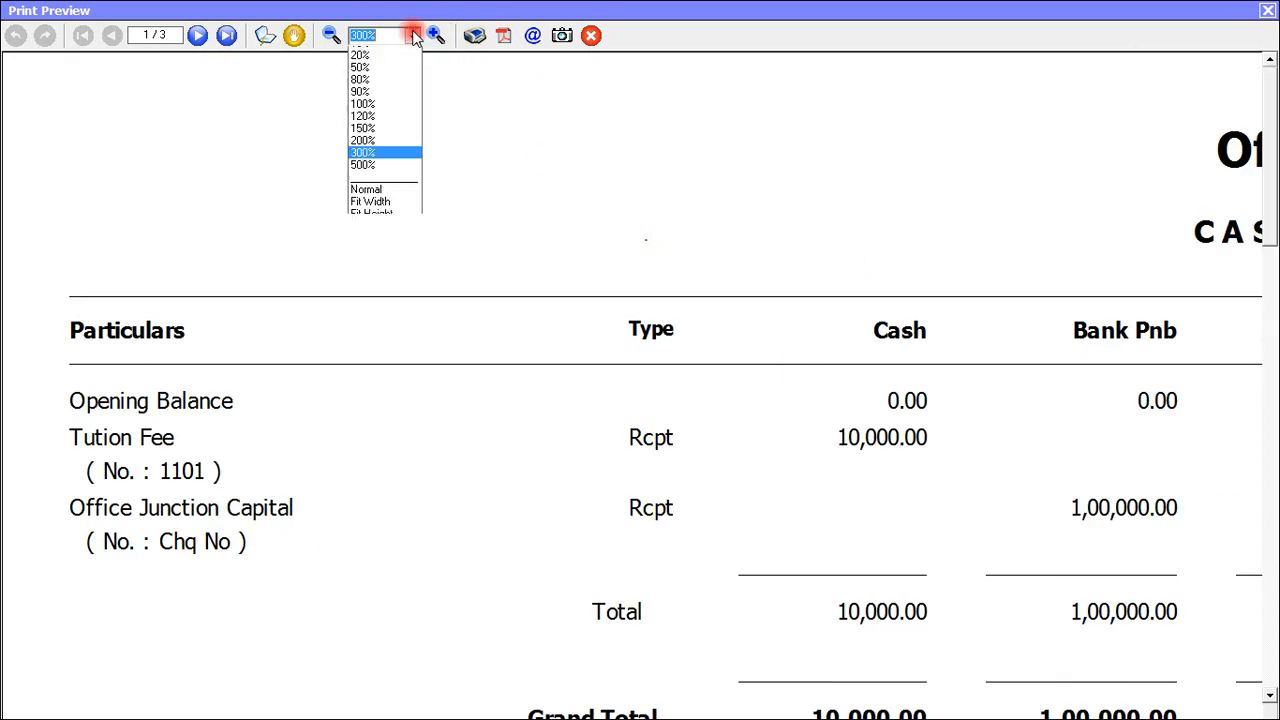
click(362, 150)
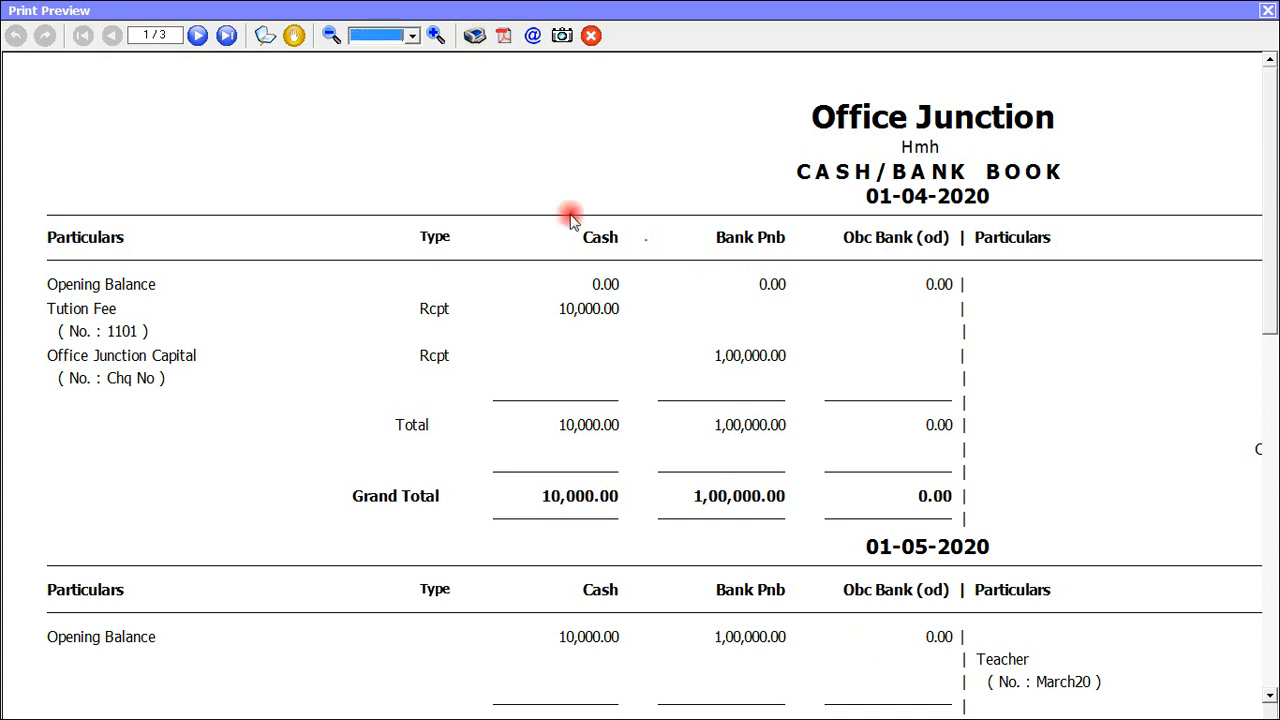
click(412, 35)
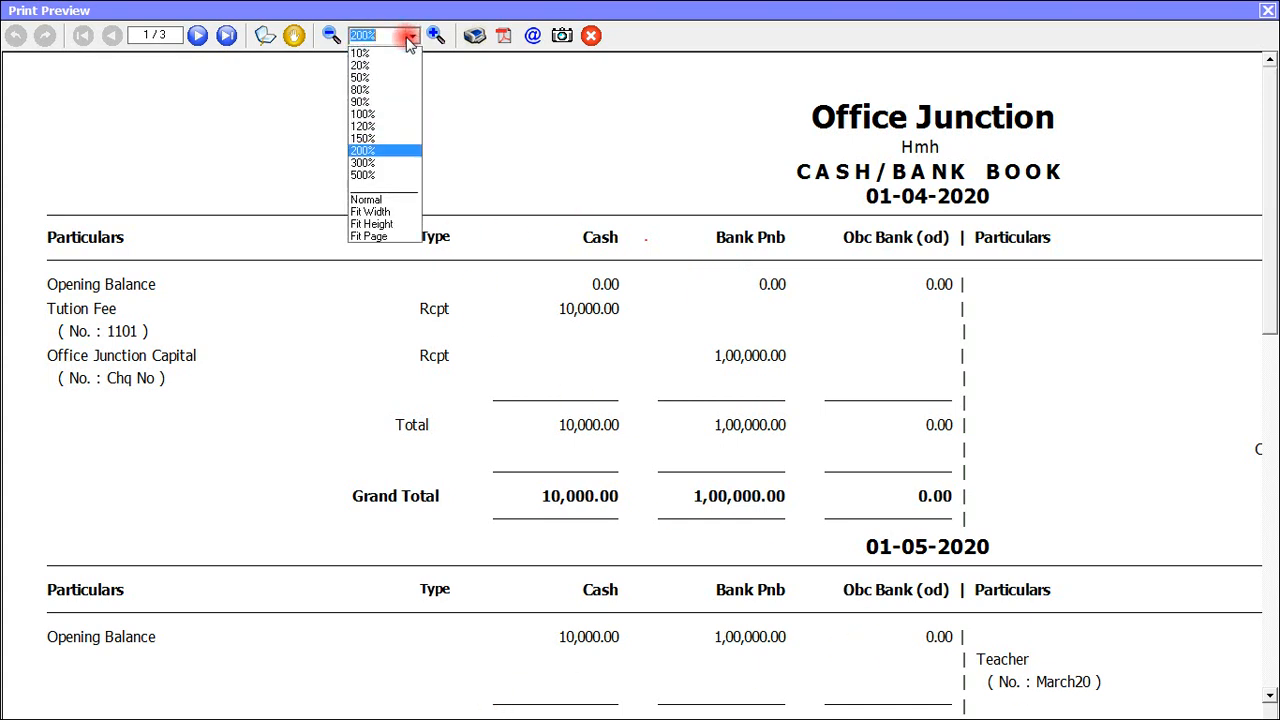
click(372, 103)
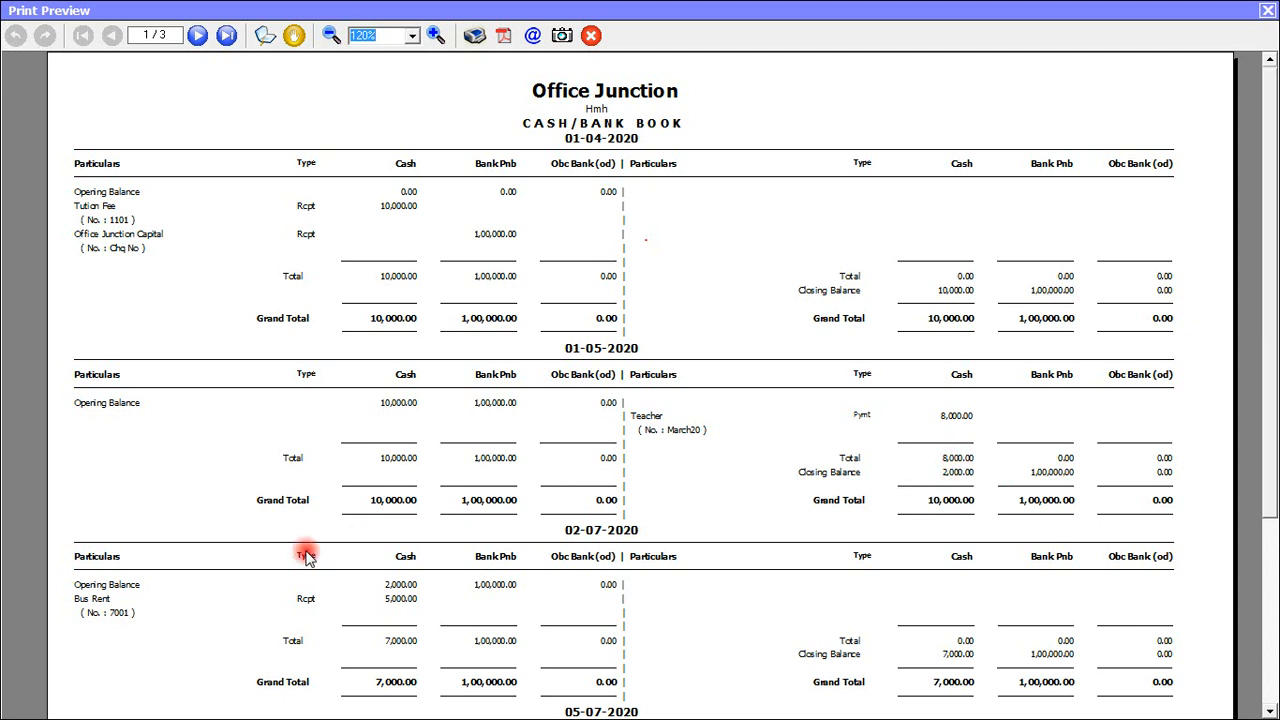
Scroll through the 90% preview page, then close the print preview
scroll(1256, 390, down, 1)
scroll(757, 321, down, 5)
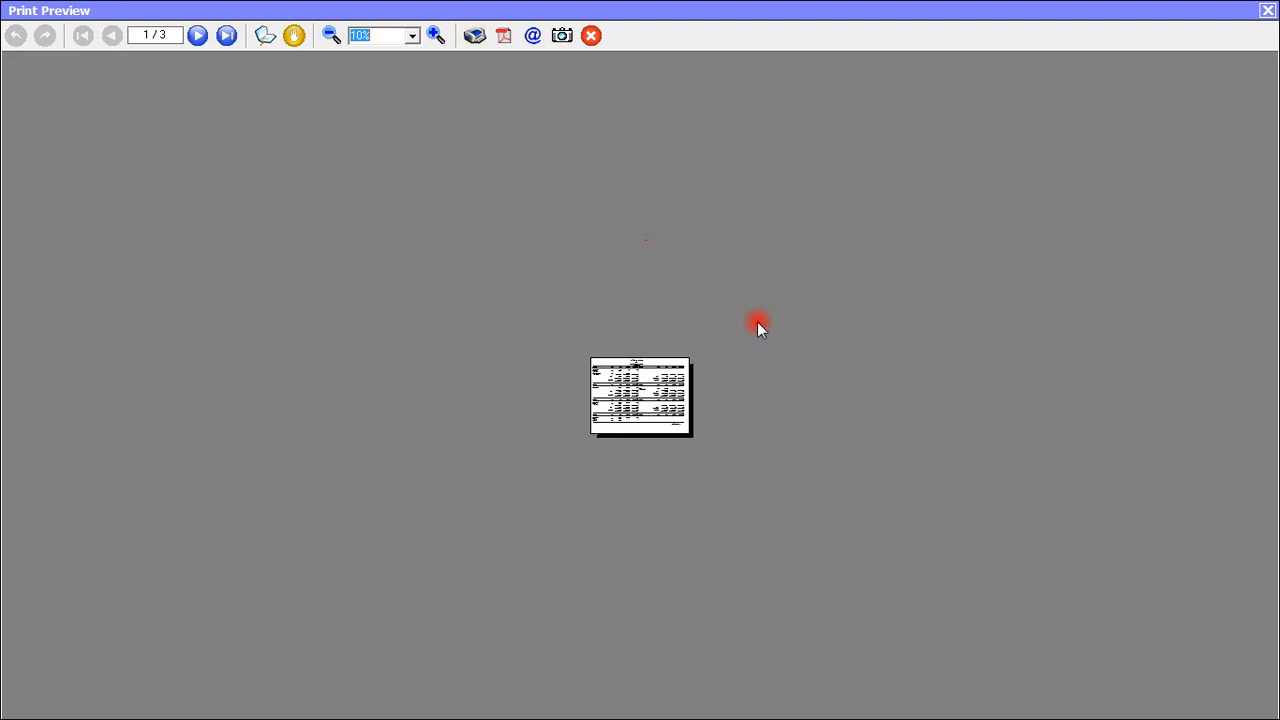
scroll(745, 318, up, 5)
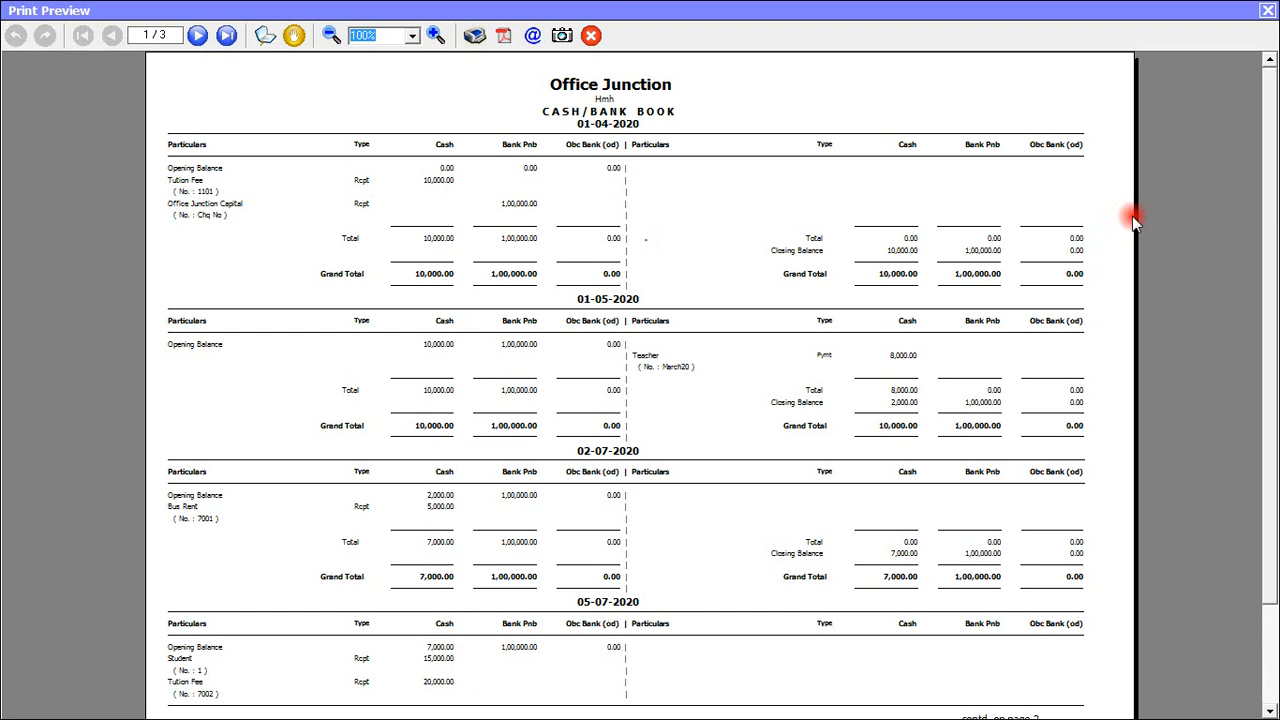
mouse_move(1274, 114)
mouse_down()
mouse_move(1274, 237)
mouse_move(1274, 100)
mouse_up()
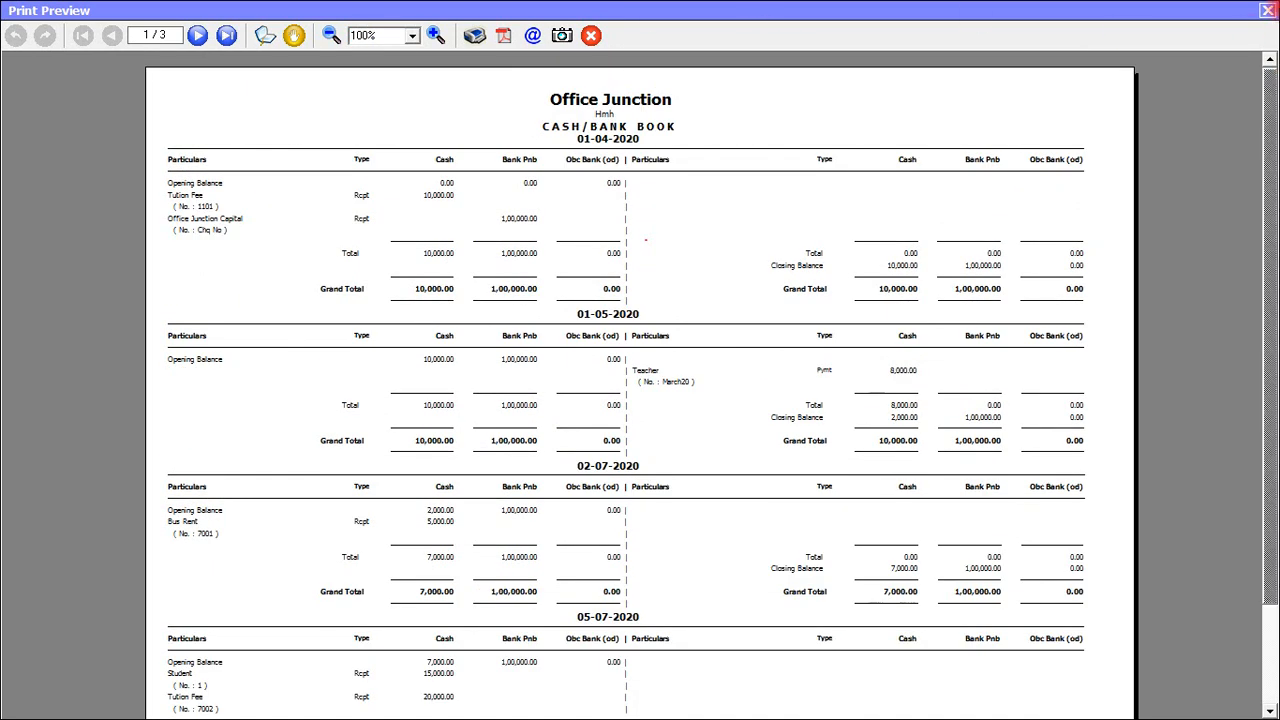
click(1267, 10)
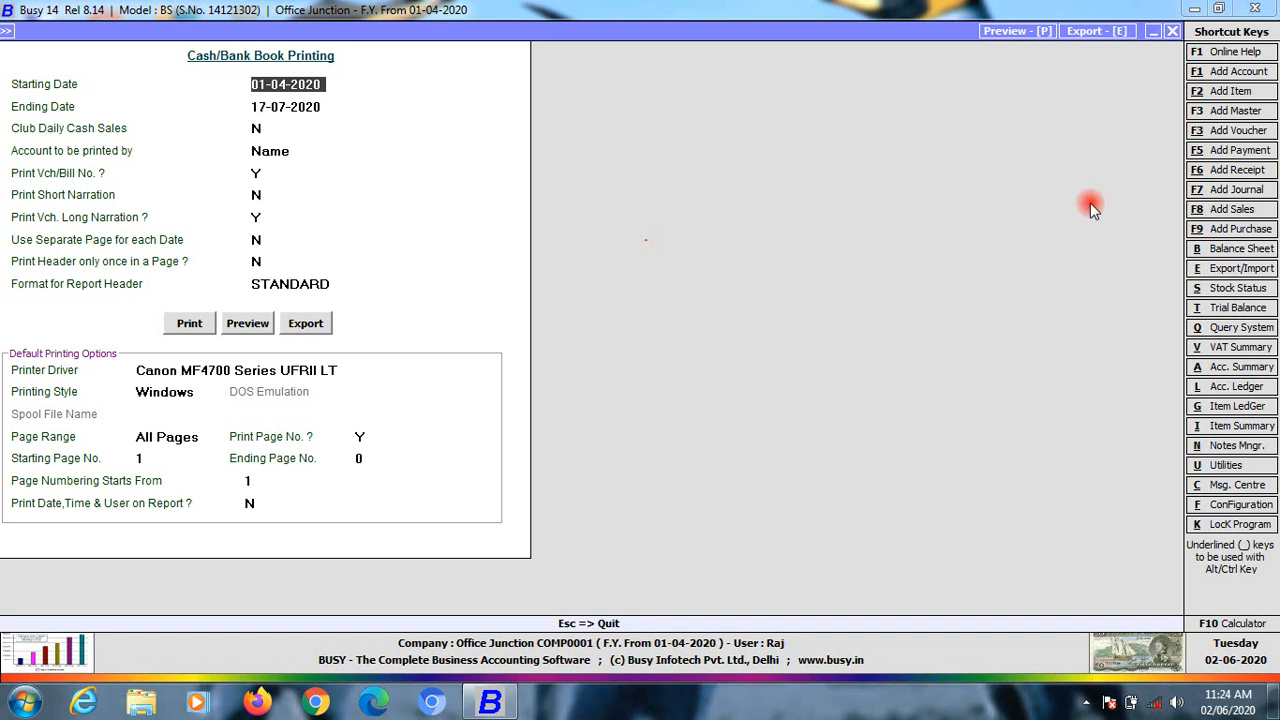
Quit the Cash/Bank Book Printing form with Esc
key(Escape)
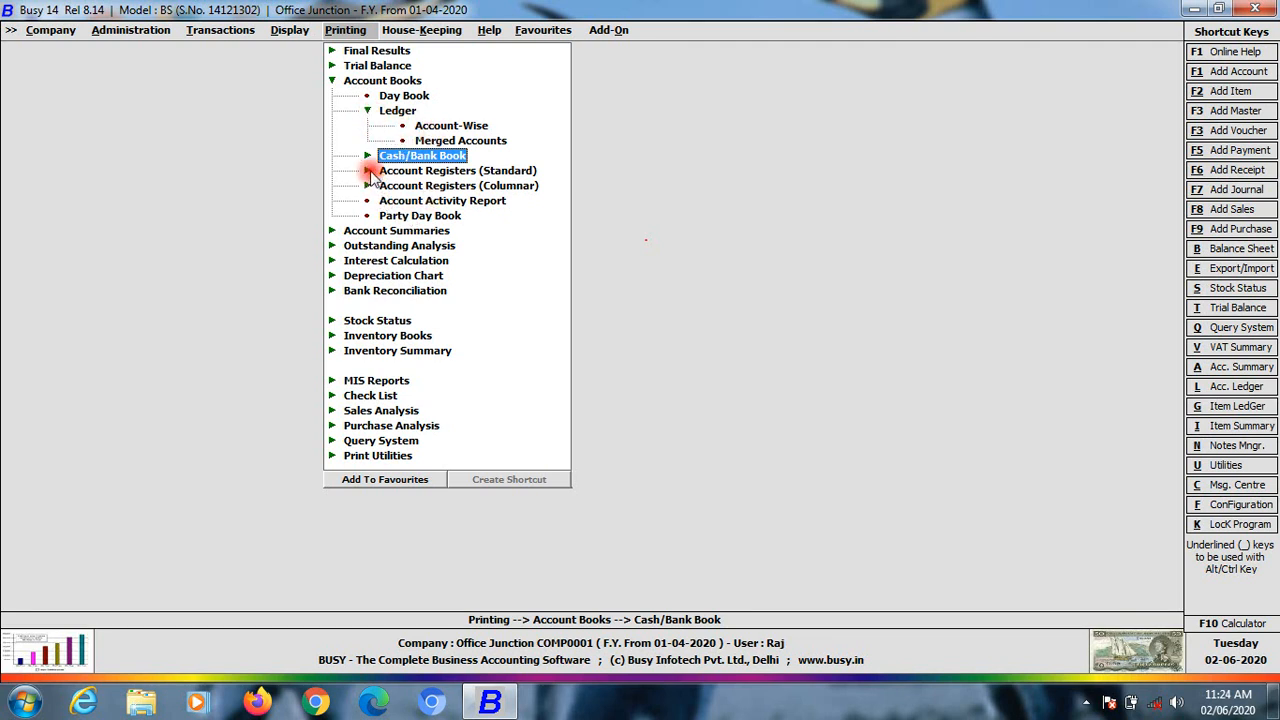
Expand and collapse Account Summaries, Outstanding Analysis and Account Books, then show the Transactions list
double_click(390, 231)
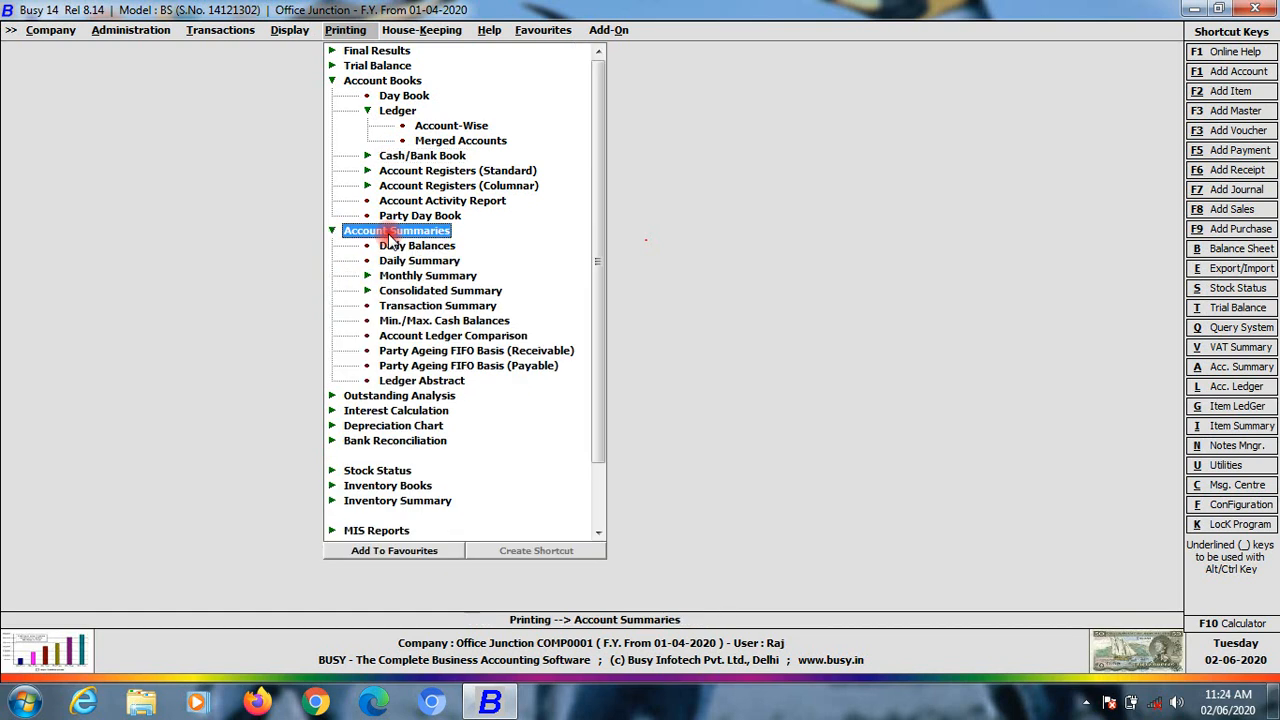
double_click(375, 395)
click(332, 336)
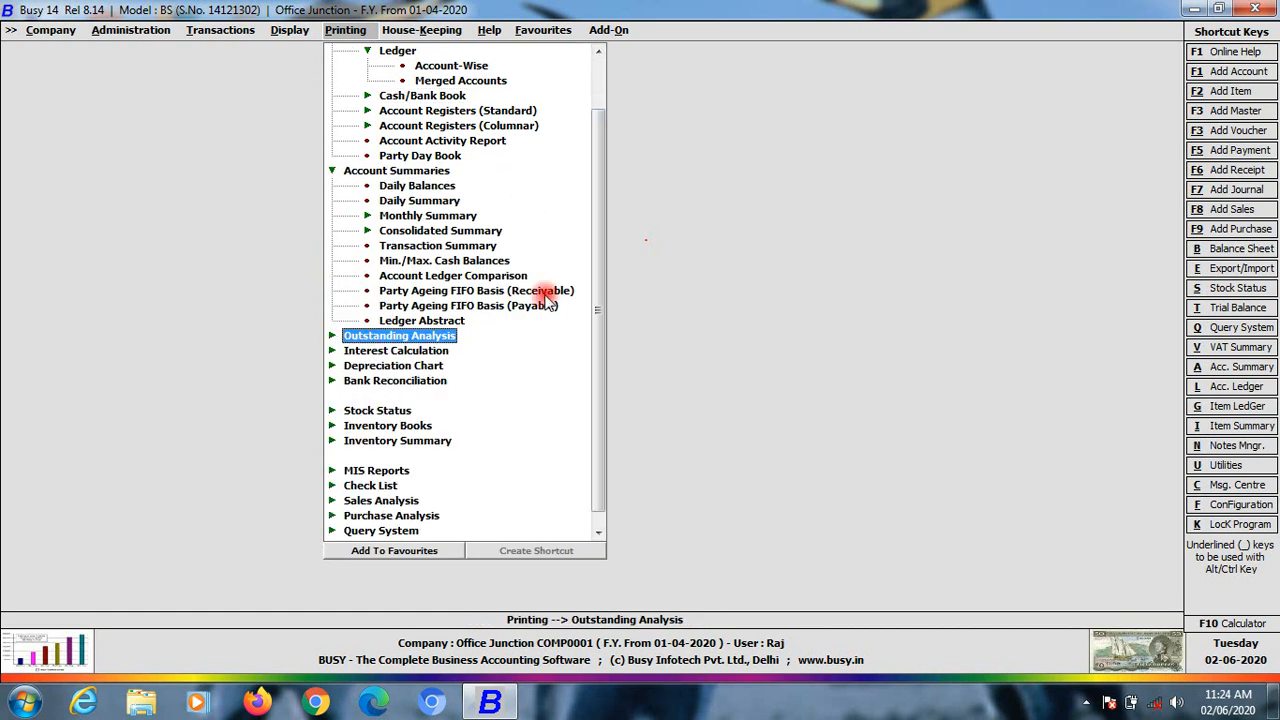
scroll(437, 245, up, 2)
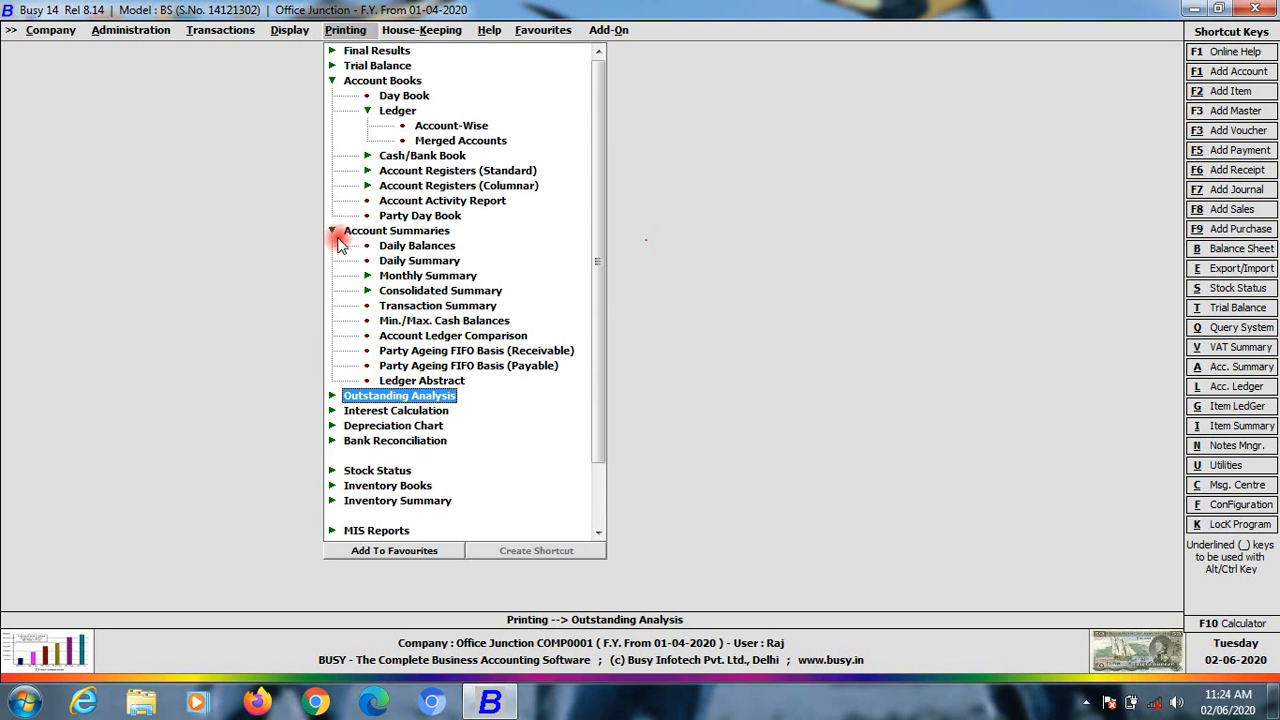
click(333, 231)
click(333, 231)
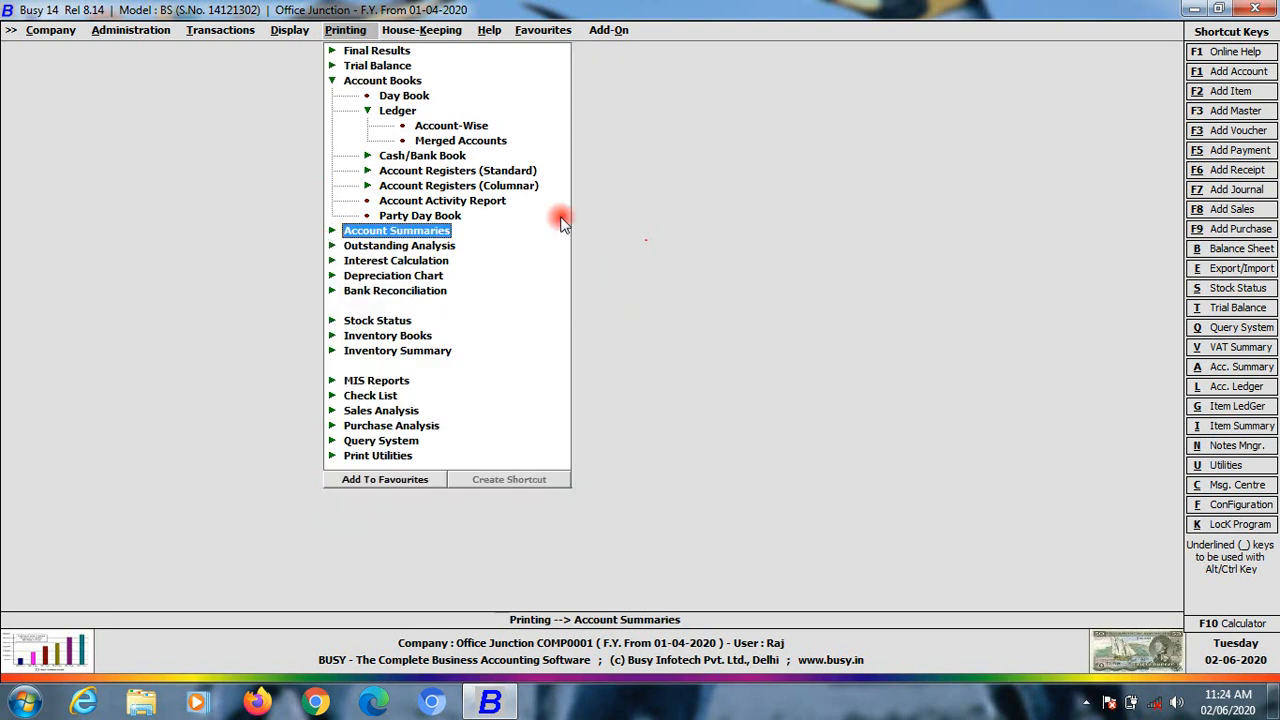
click(340, 84)
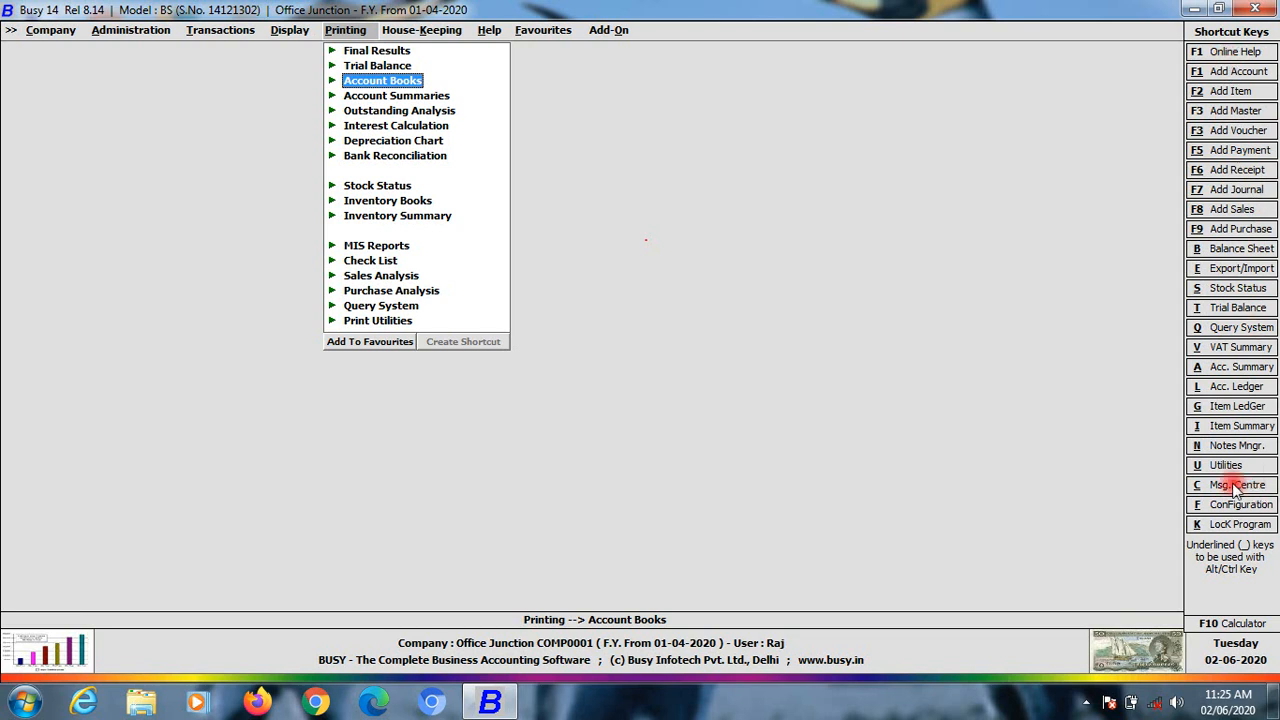
click(228, 32)
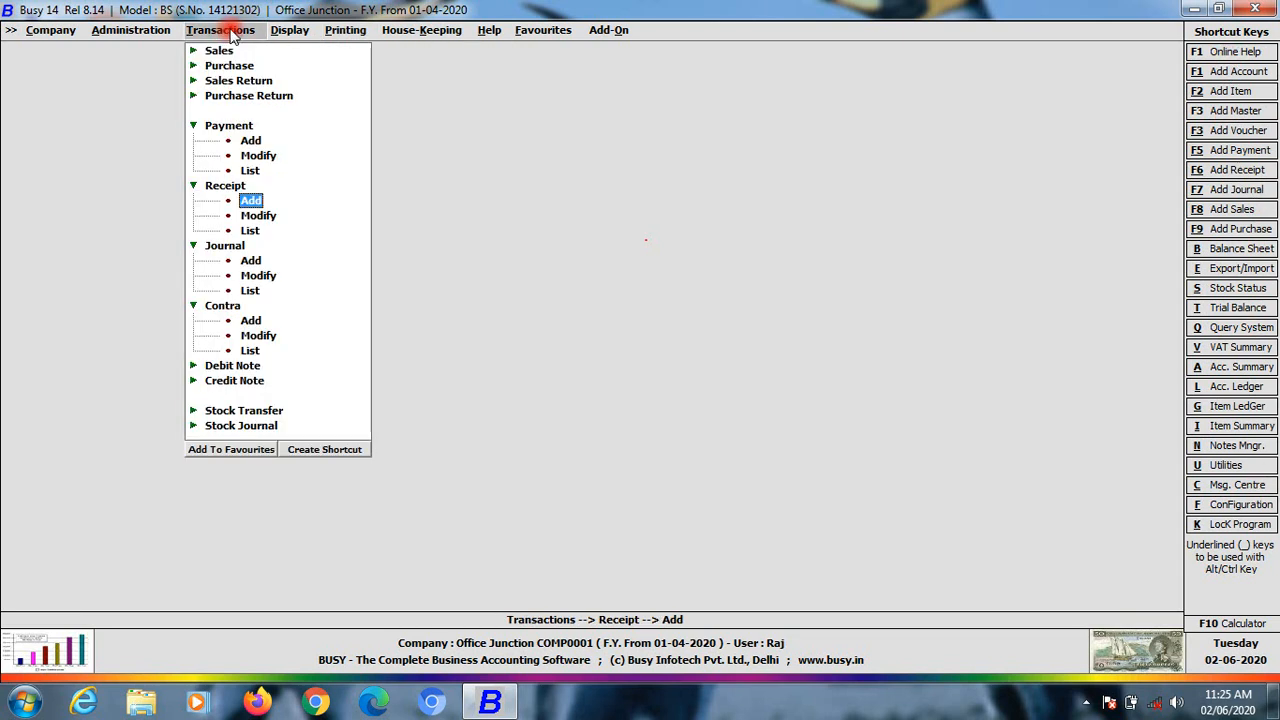
Fold up the Payment, Receipt, Contra and Journal voucher branches in the Transactions menu
click(194, 125)
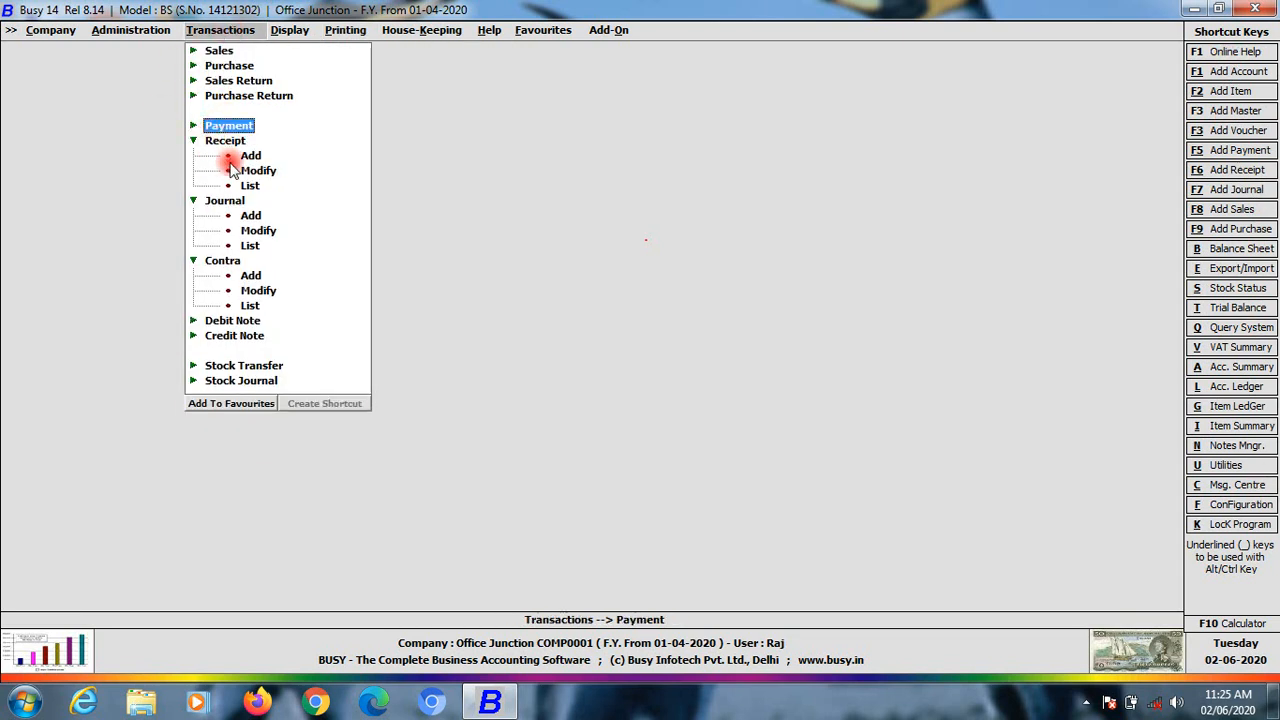
click(225, 140)
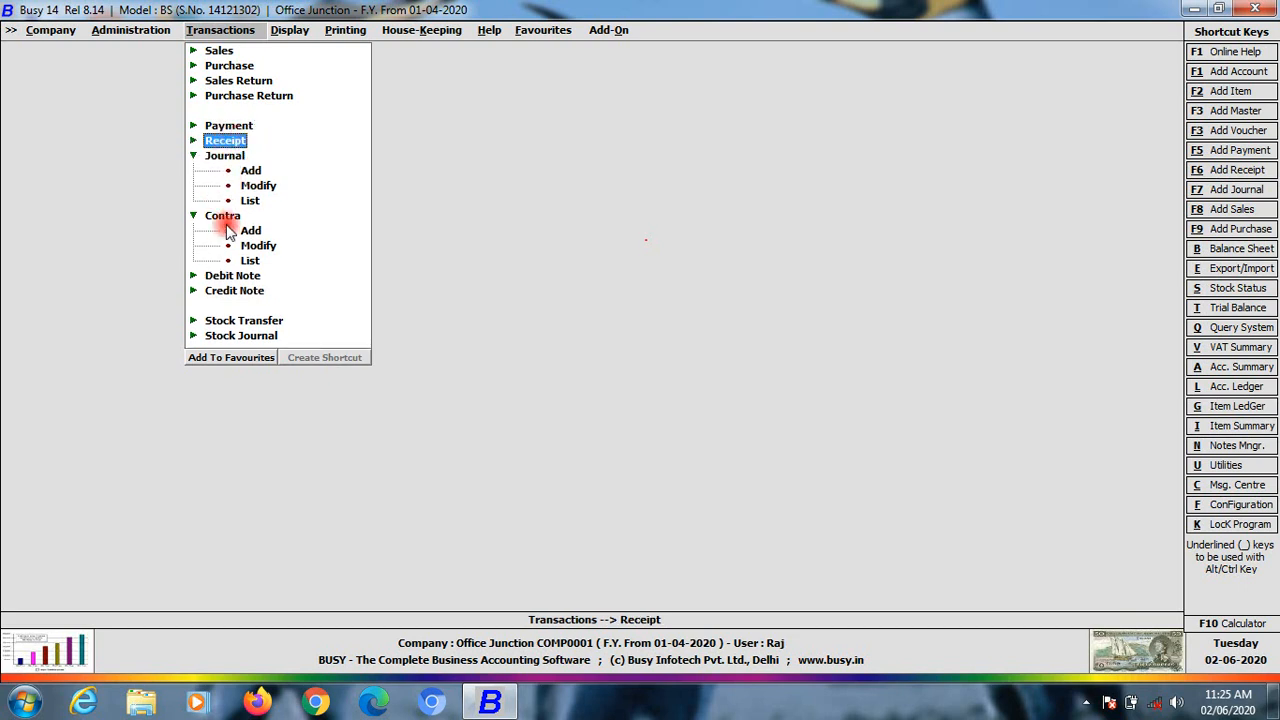
click(222, 215)
click(222, 157)
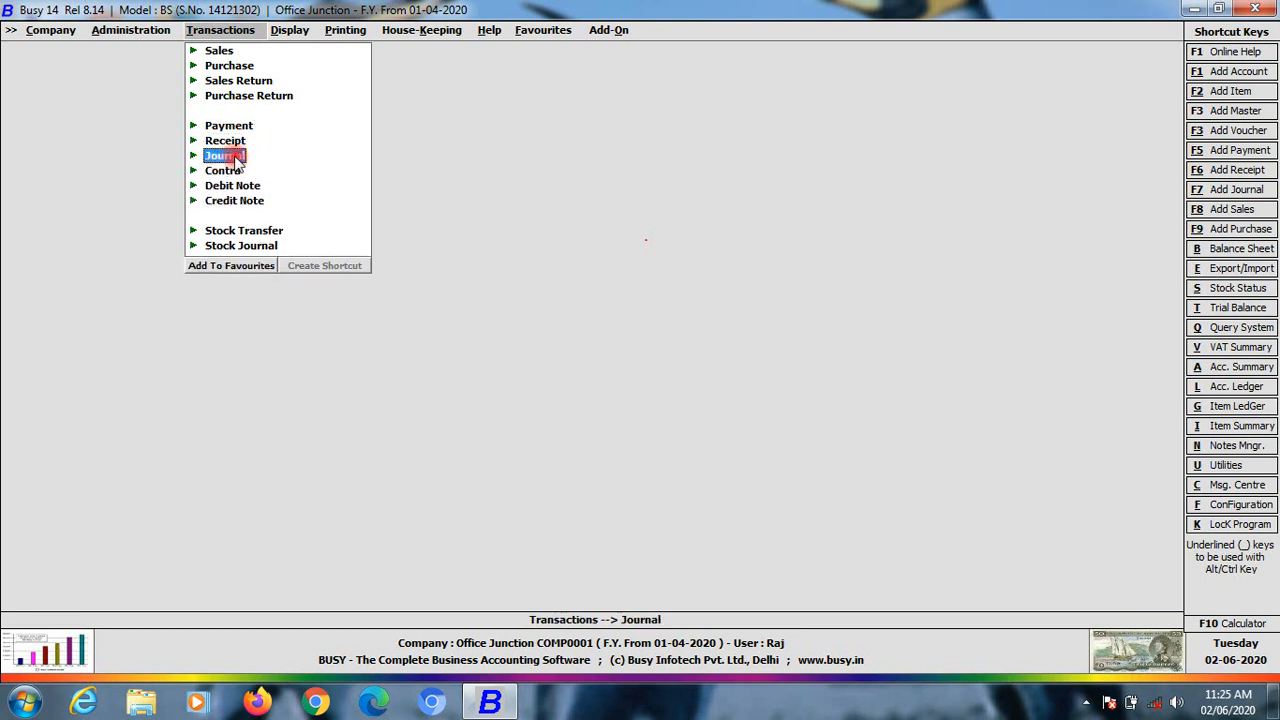